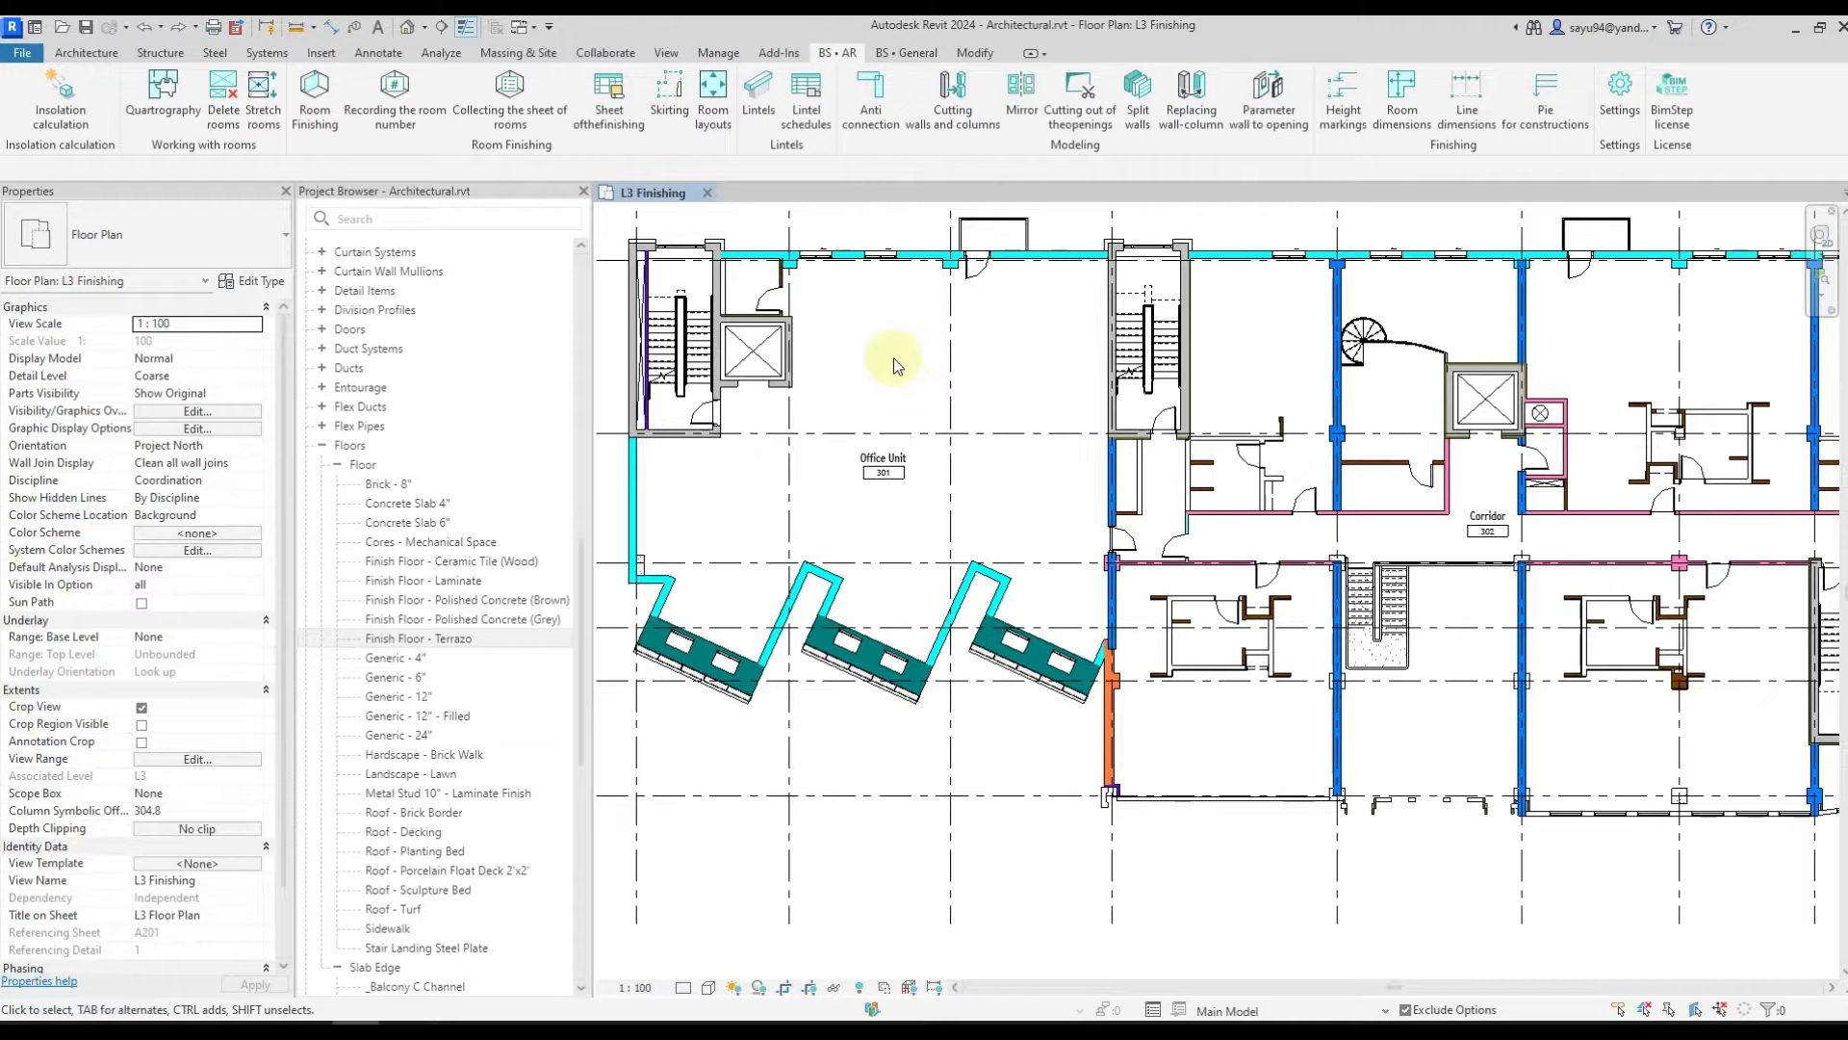
{"action": "left_click", "coordinate": [891, 476]}
{"action": "key", "text": "Escape"}
{"action": "left_click", "coordinate": [1487, 538]}
{"action": "key", "text": "Escape"}
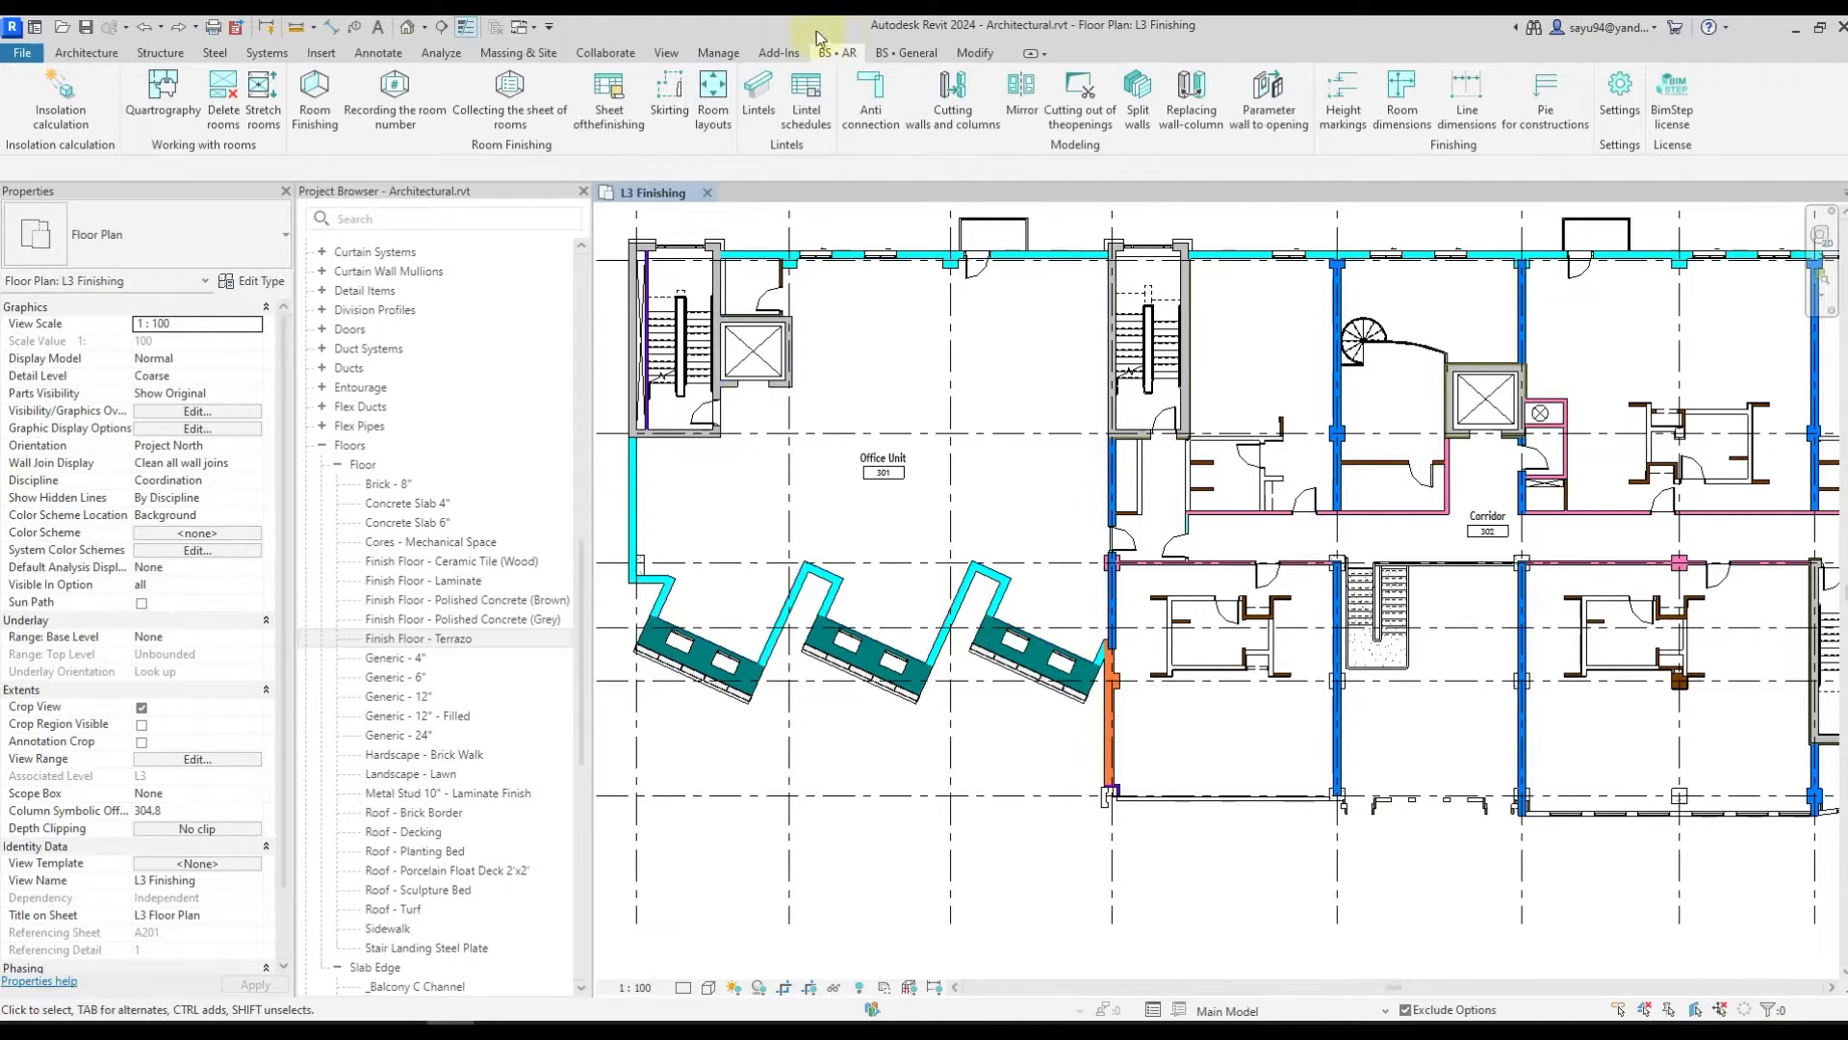
- Open the AR plug-in settings and enable the recommended BimStep parameters for finishing
{"action": "left_click", "coordinate": [1620, 101]}
{"action": "left_click_drag", "start_coordinate": [446, 92], "coordinate": [459, 101]}
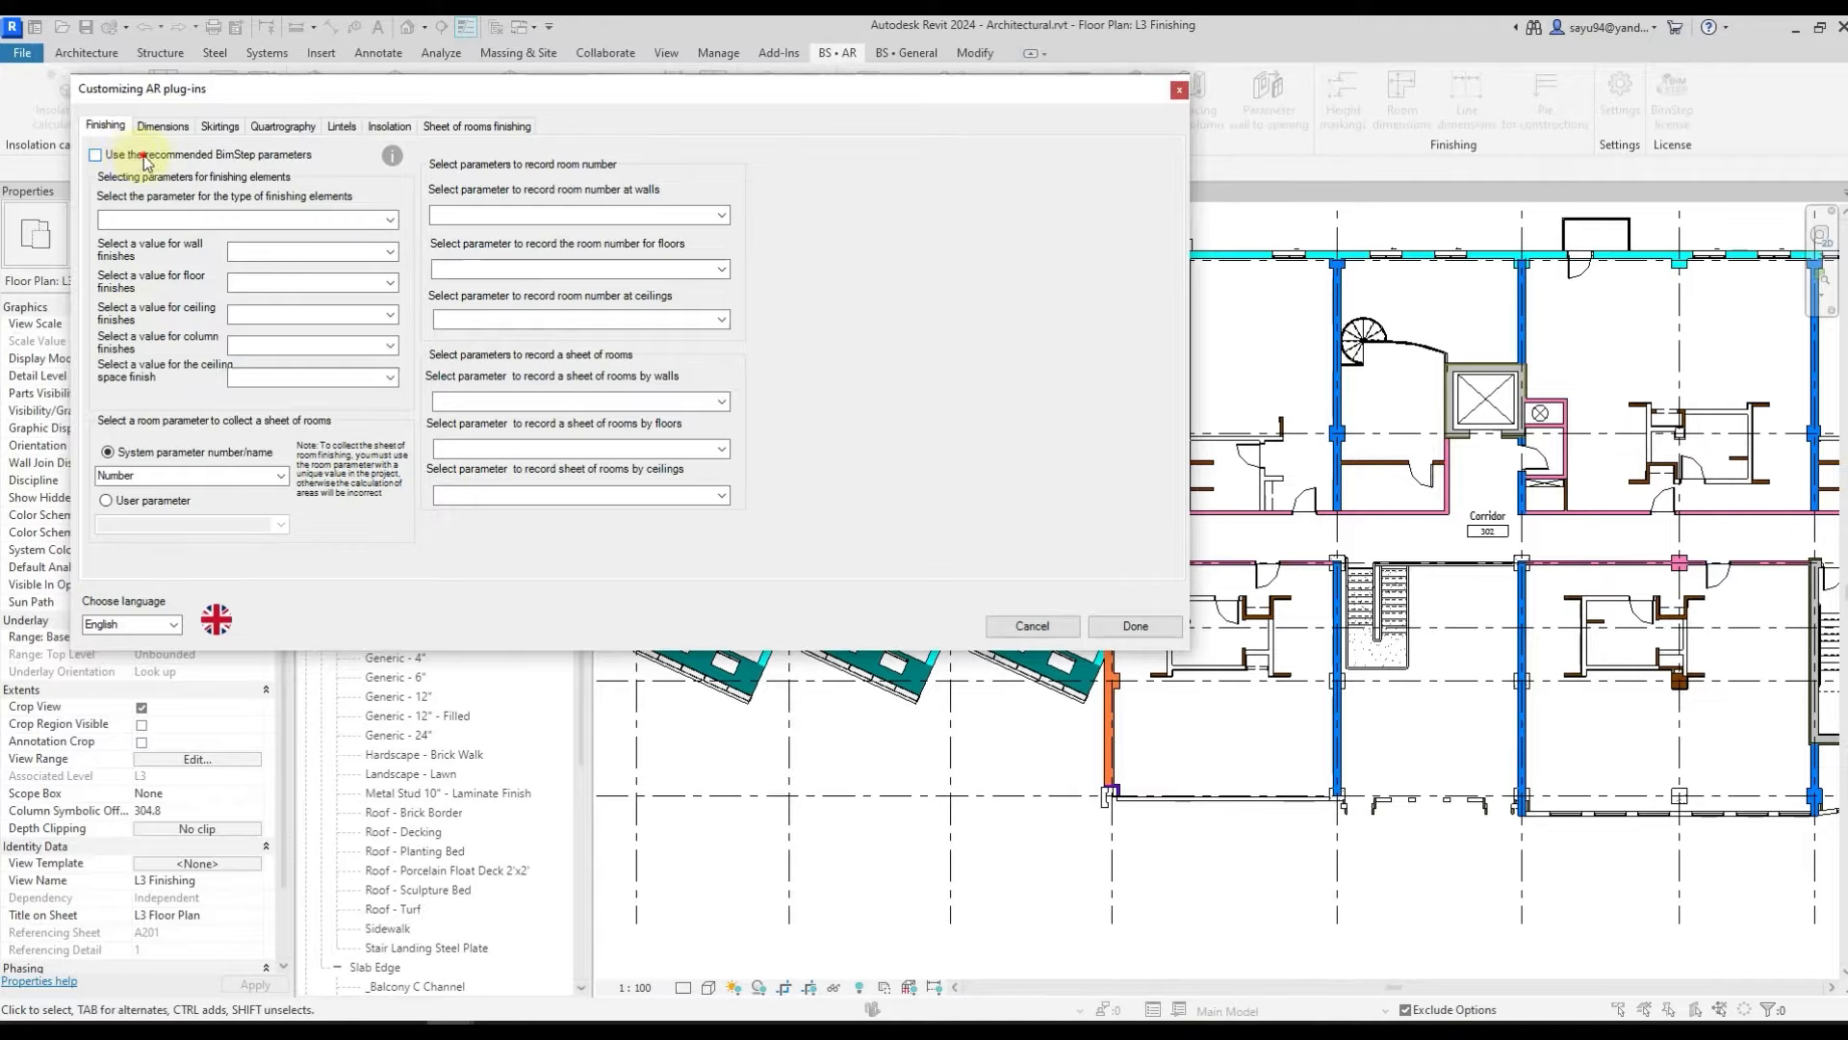
{"action": "left_click", "coordinate": [144, 158]}
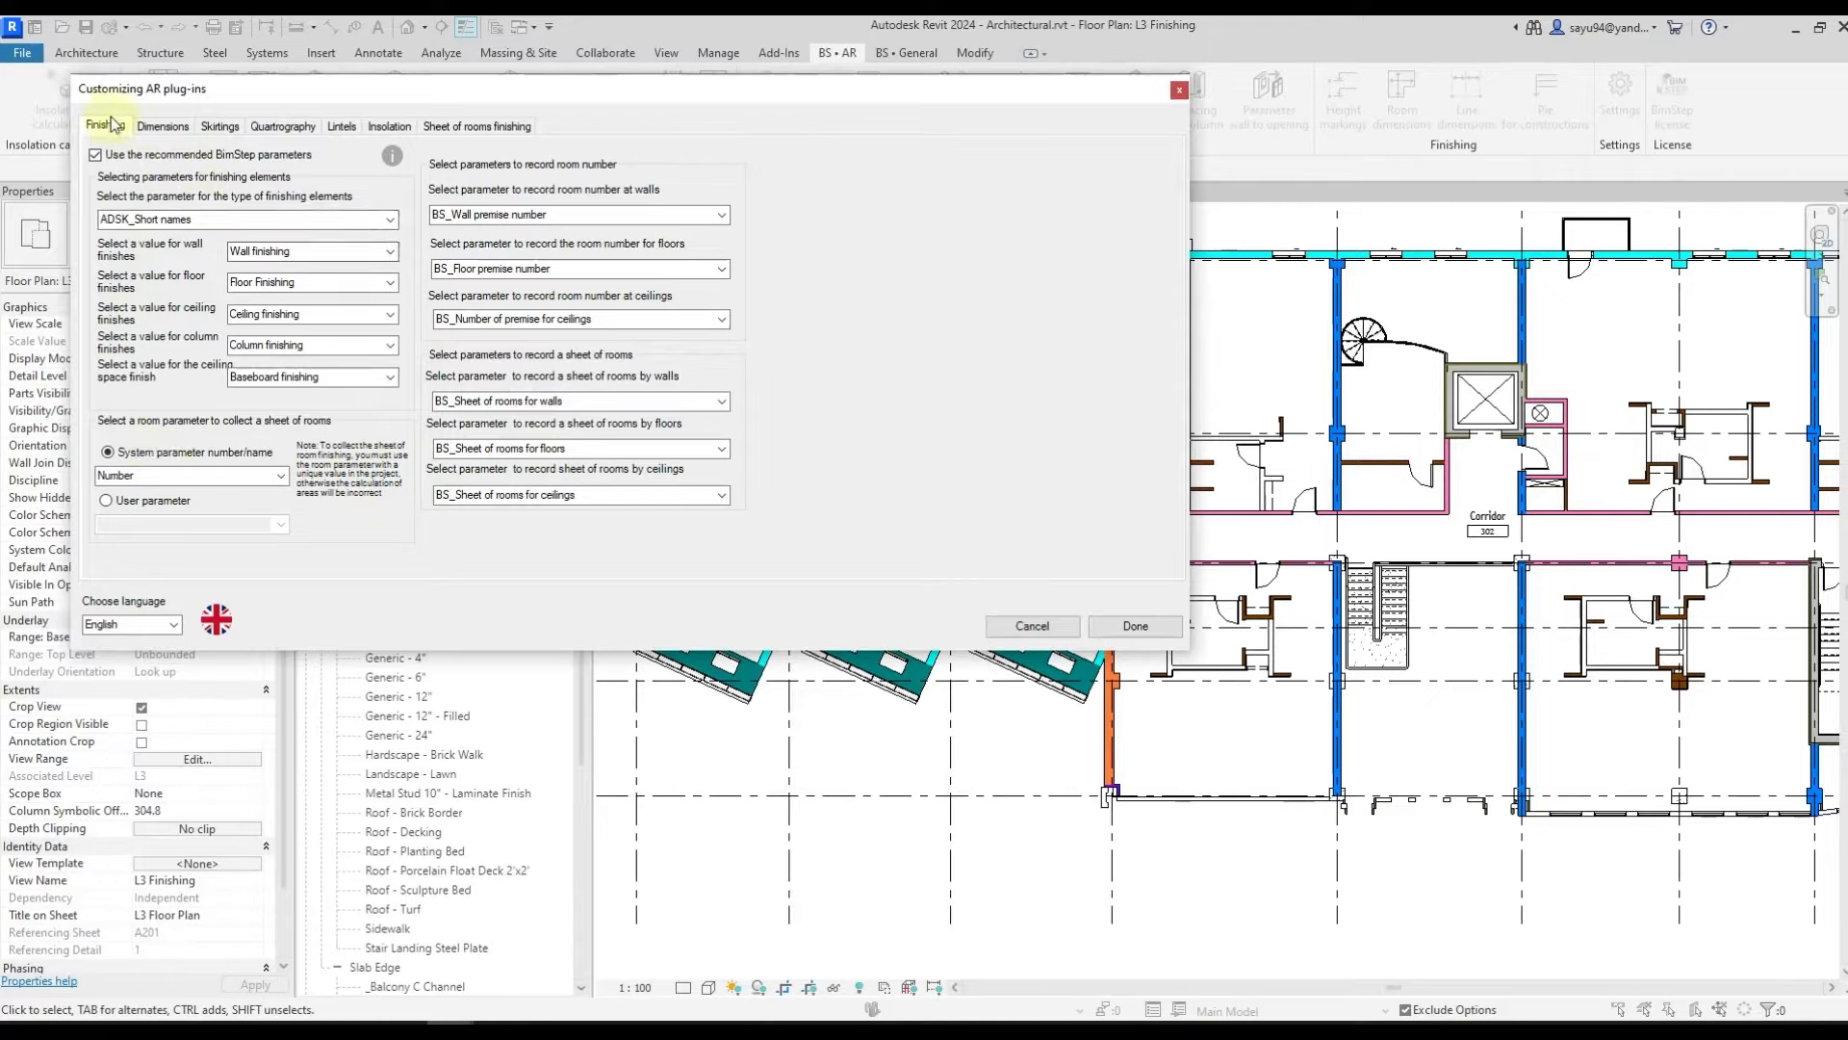
- Look through the skirtings and sheet of rooms finishing settings filled in by the recommended parameters
{"action": "left_click", "coordinate": [221, 127]}
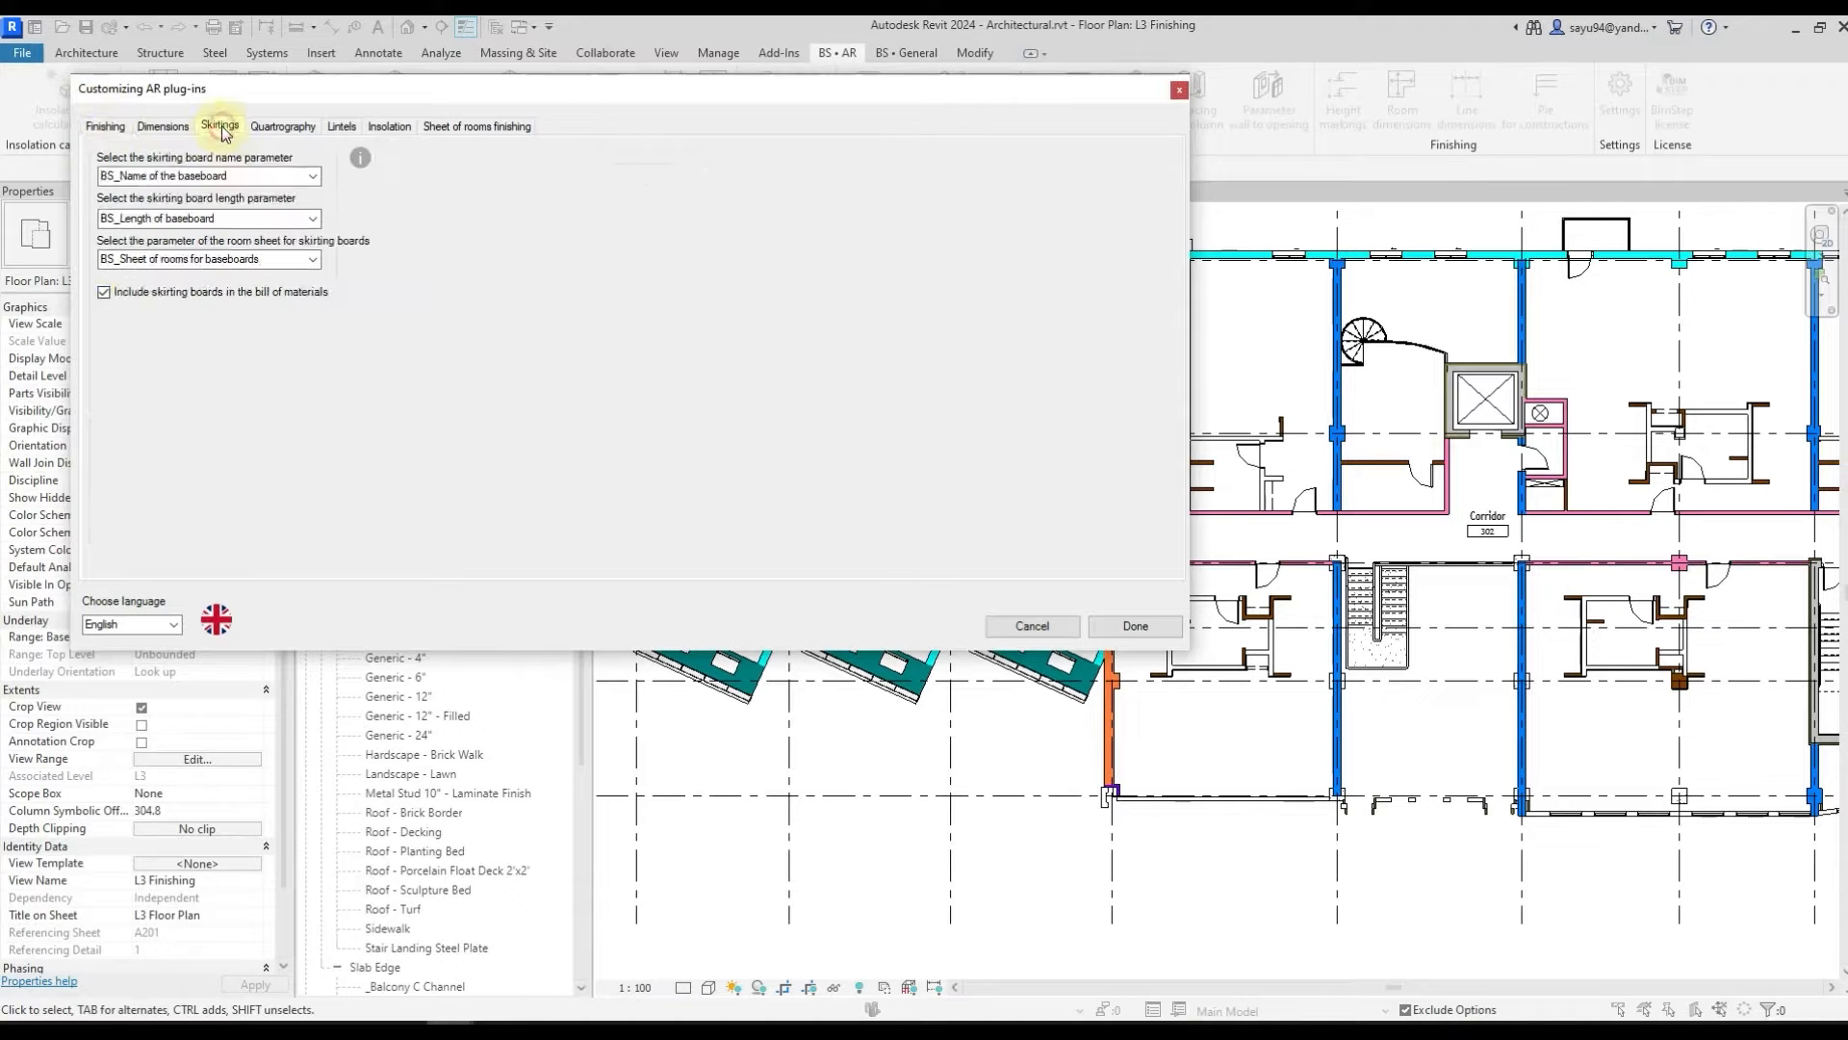
{"action": "left_click", "coordinate": [486, 126]}
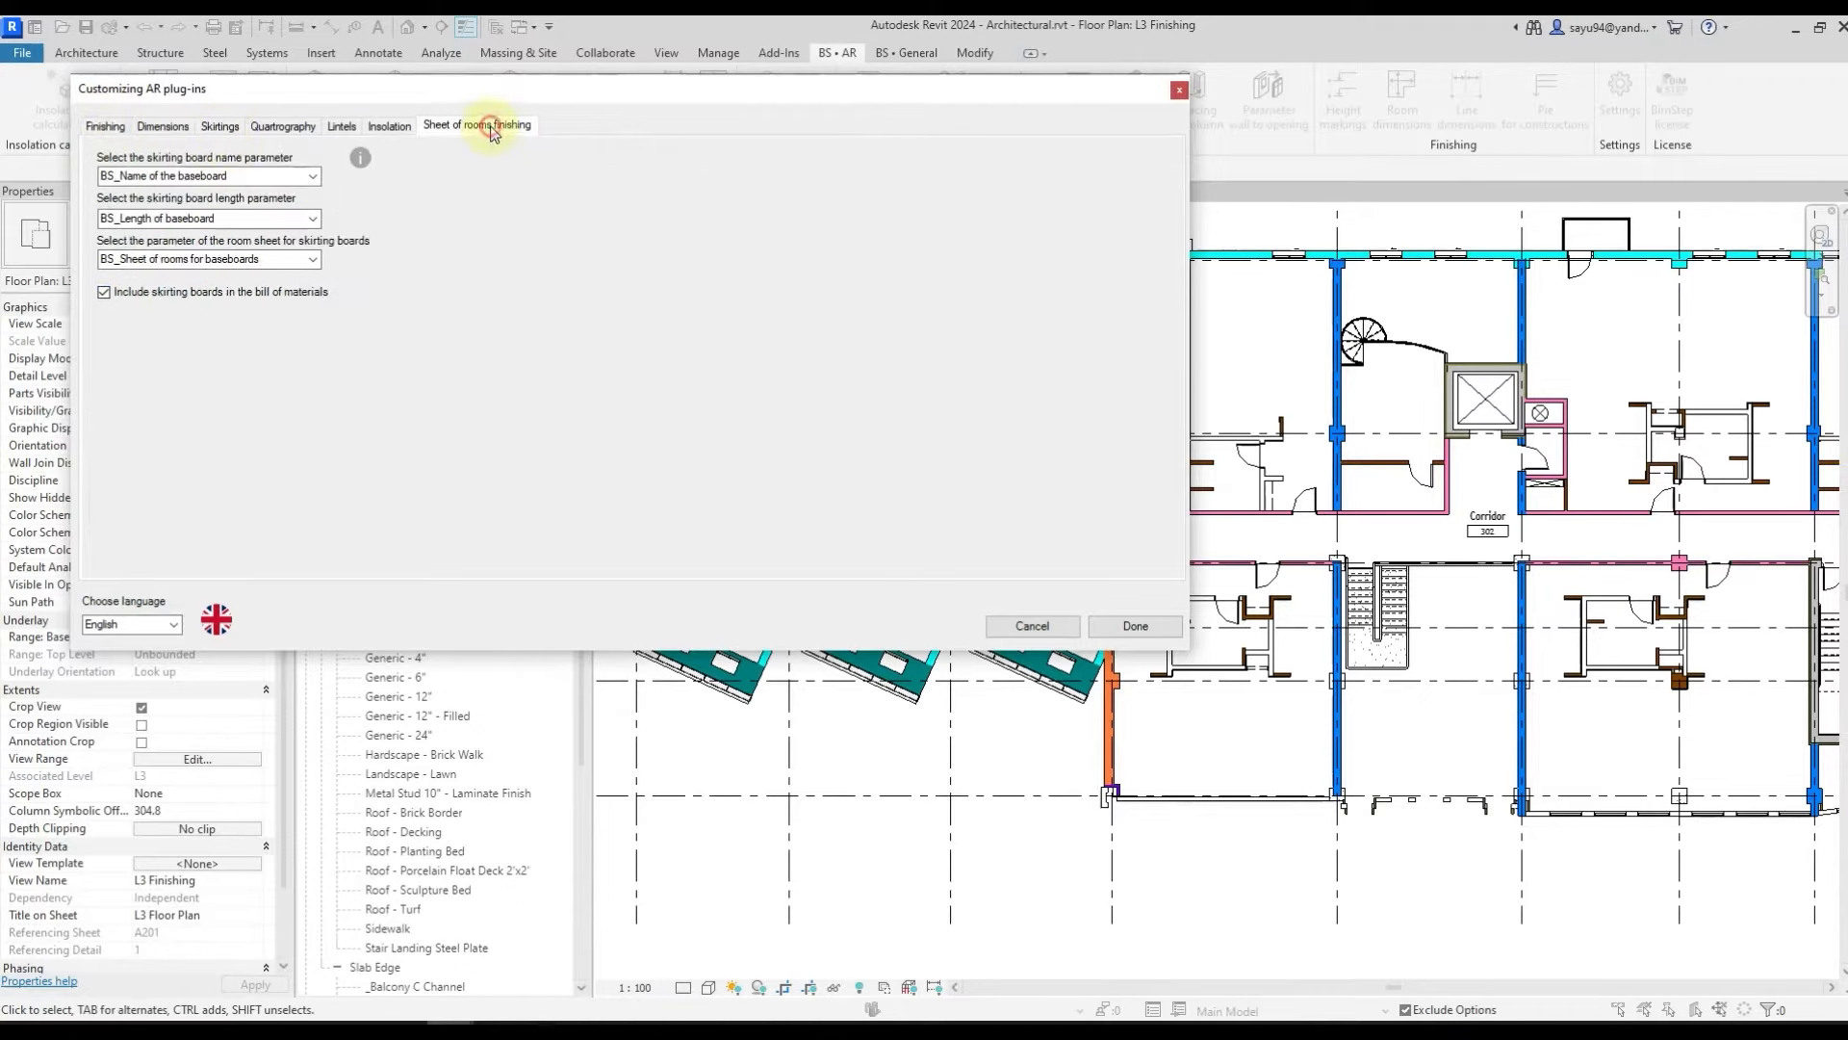
{"action": "left_click", "coordinate": [99, 129]}
{"action": "left_click", "coordinate": [219, 126]}
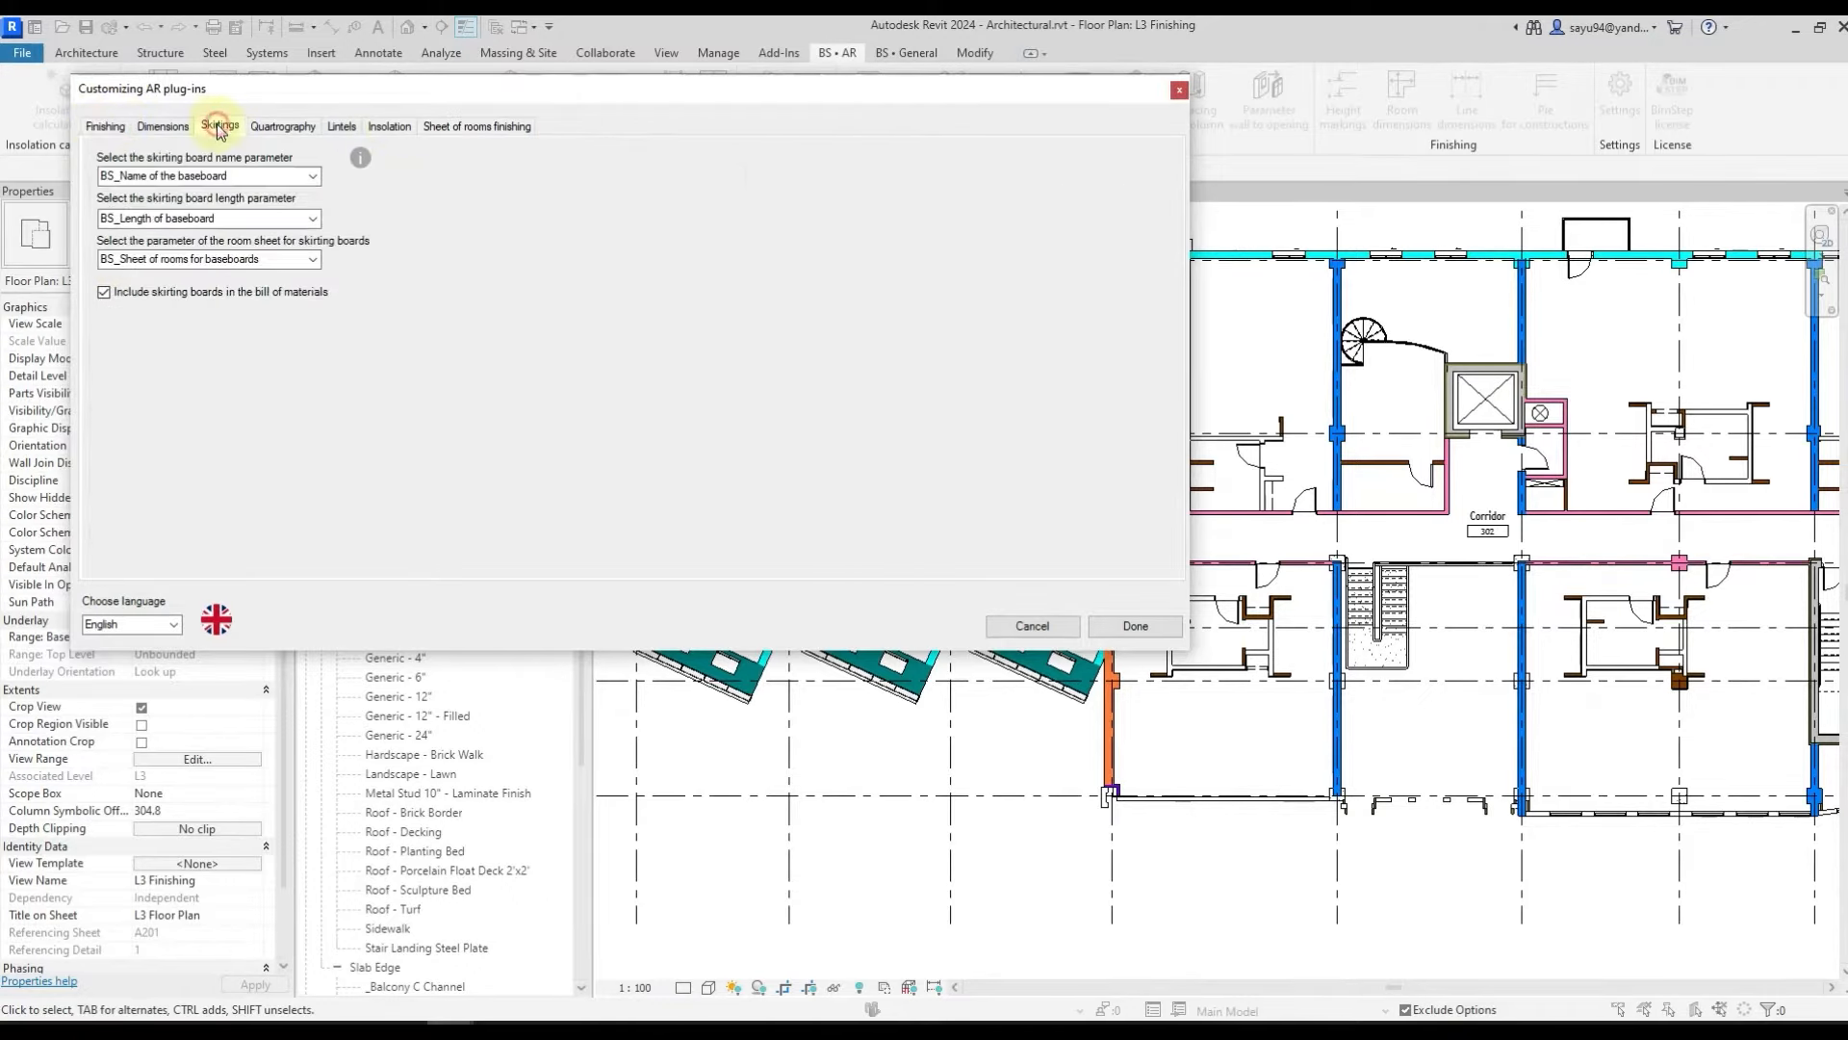
{"action": "left_click", "coordinate": [458, 126]}
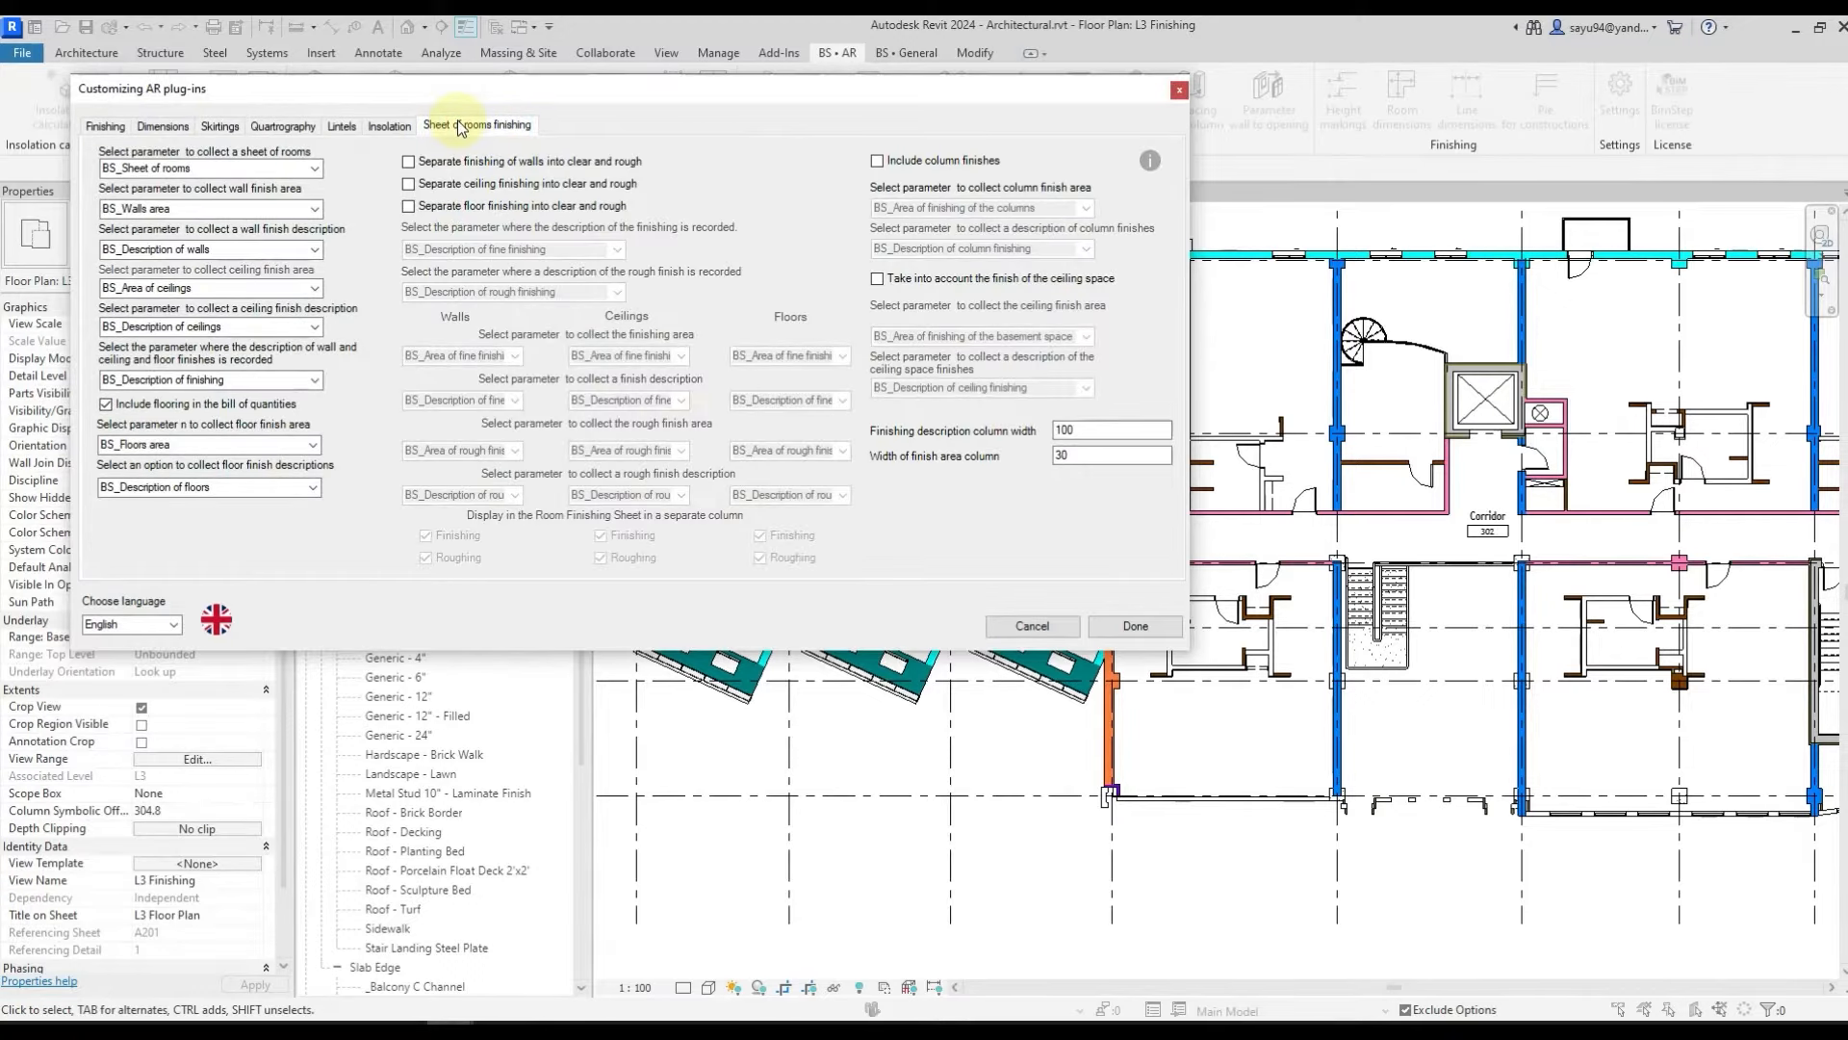
- Review the finishing type parameter and the values assigned to wall, floor, ceiling, column and ceiling space finishes
{"action": "left_click", "coordinate": [106, 126]}
{"action": "left_click", "coordinate": [223, 219]}
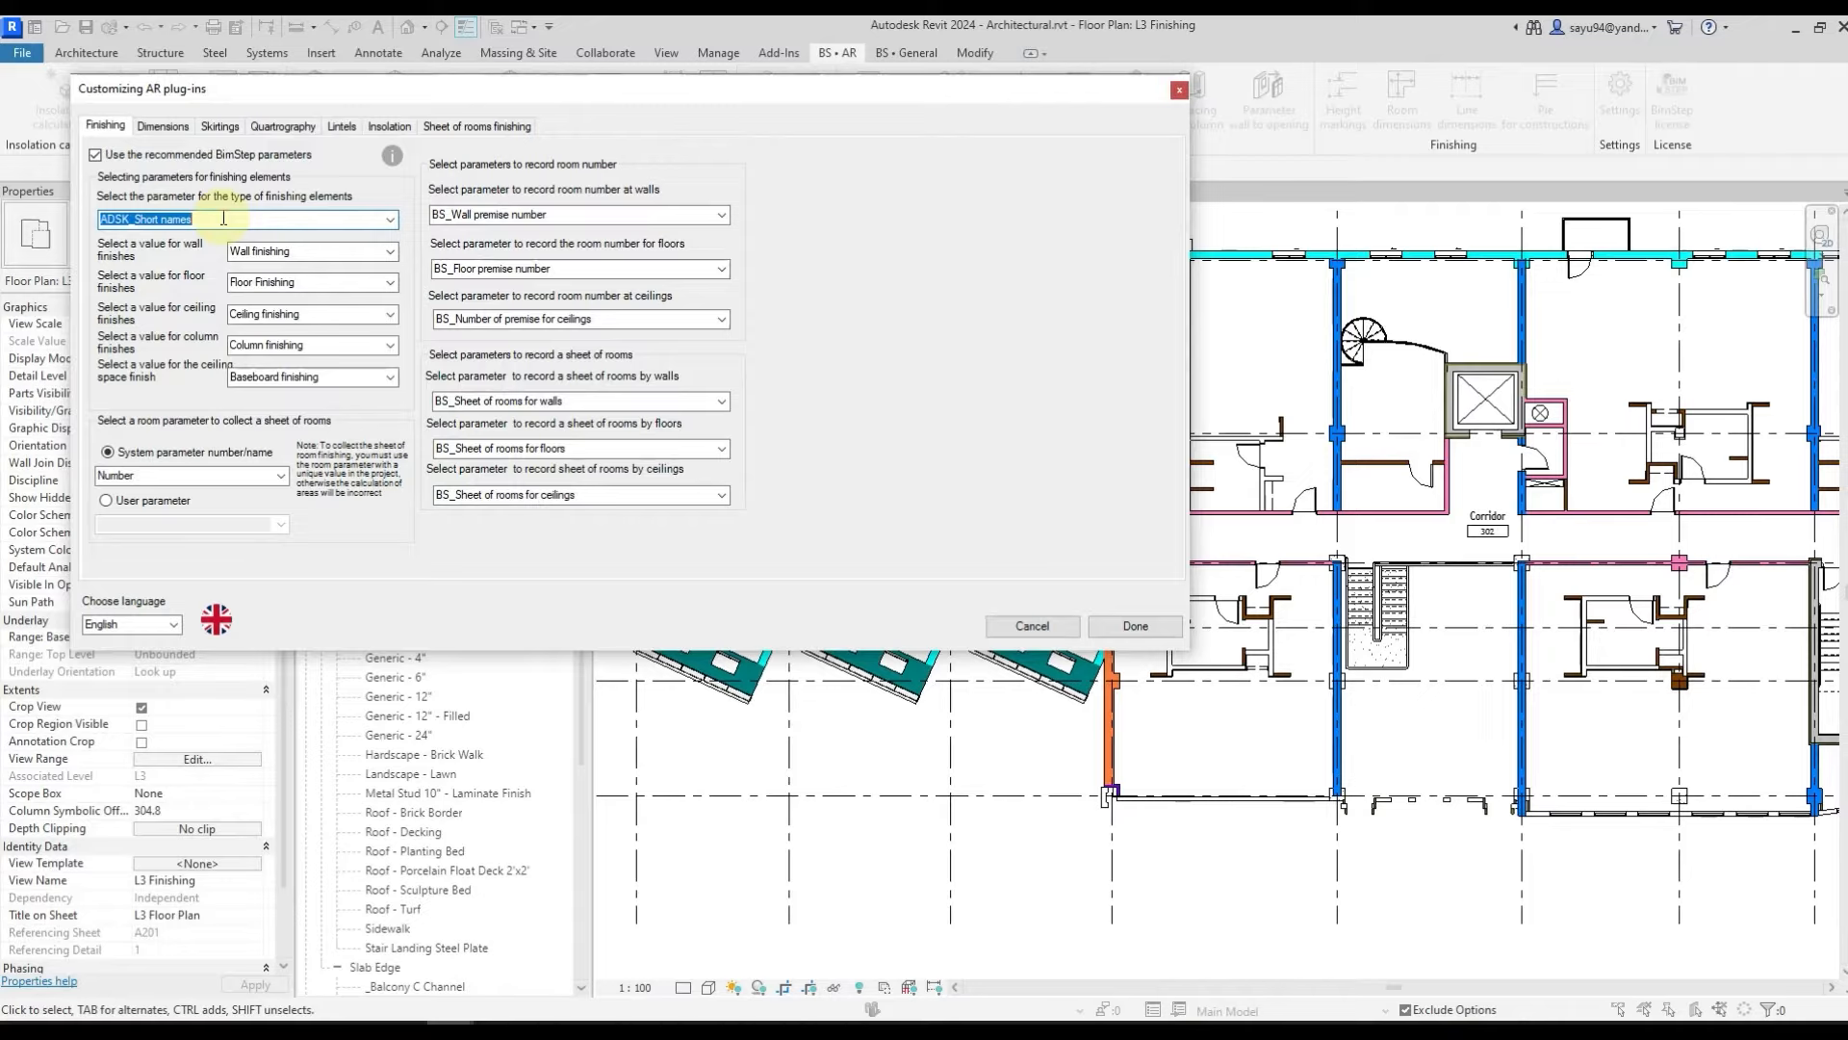
{"action": "left_click", "coordinate": [224, 218]}
{"action": "key", "text": "Tab"}
{"action": "key", "text": "Tab"}
{"action": "key", "text": "Tab"}
{"action": "key", "text": "Tab"}
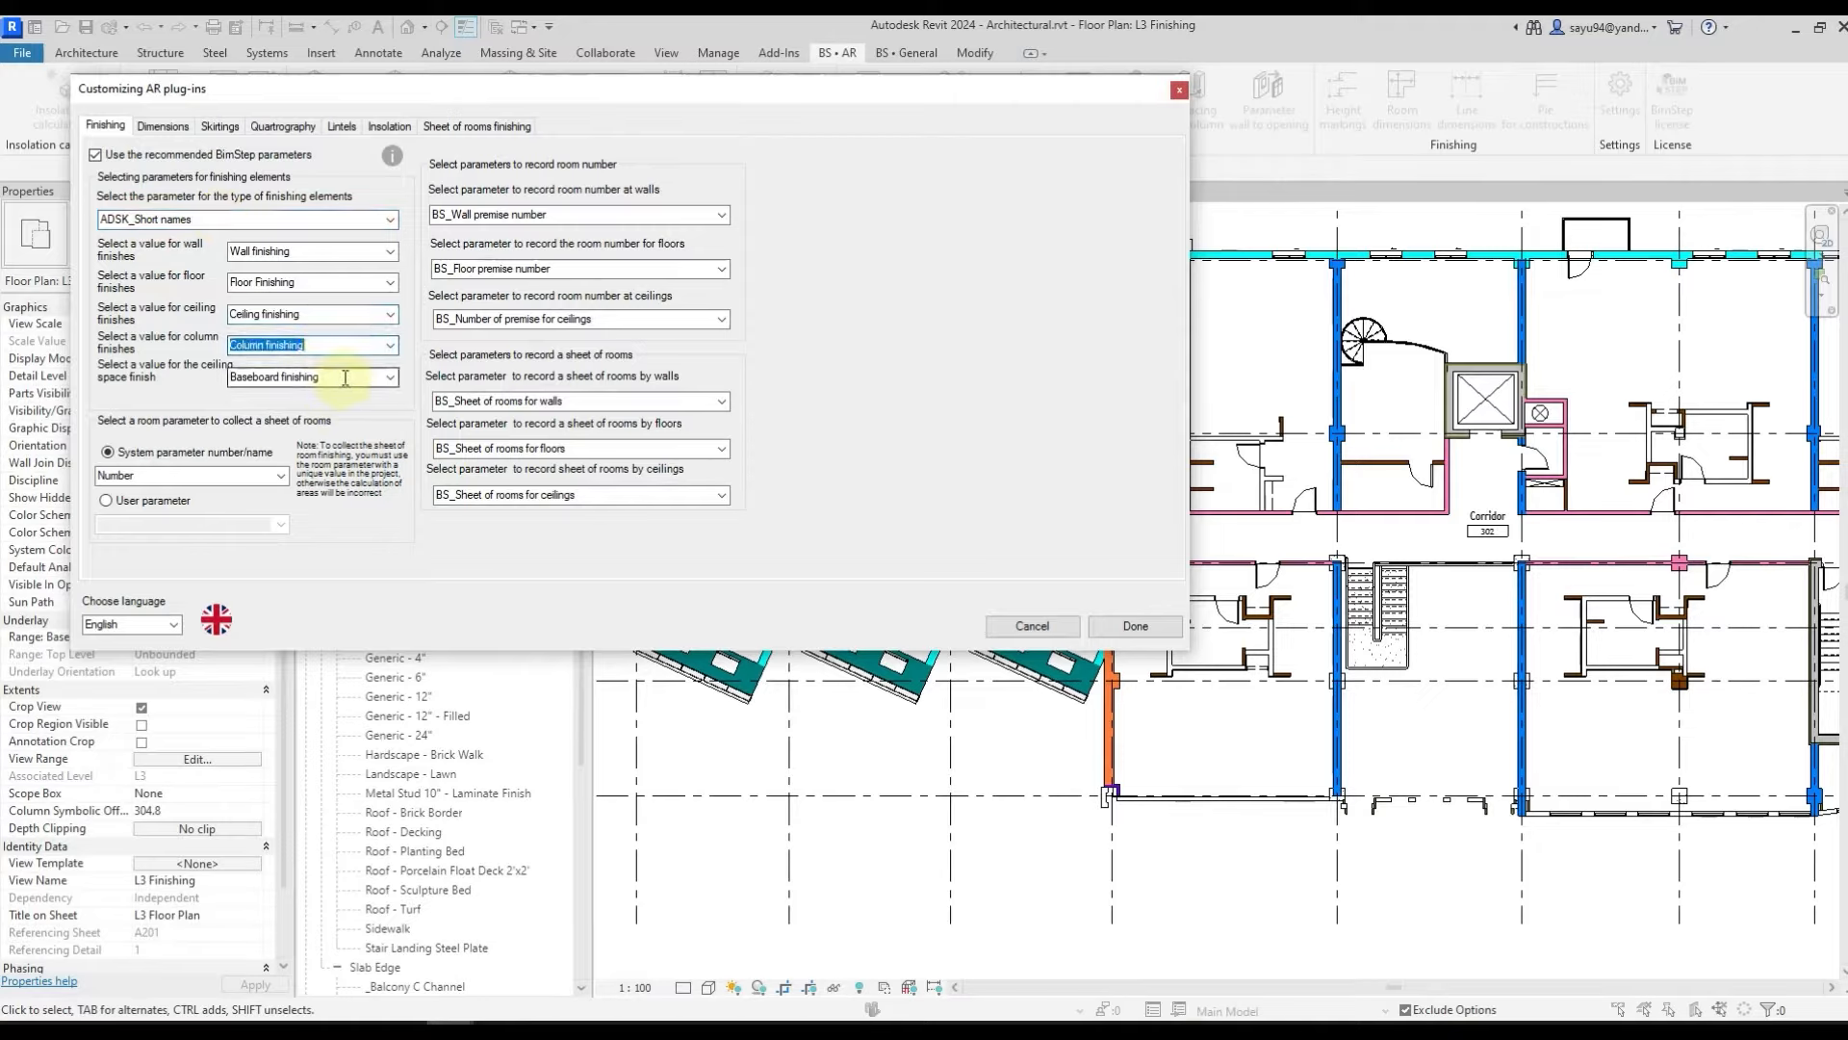
{"action": "key", "text": "Tab"}
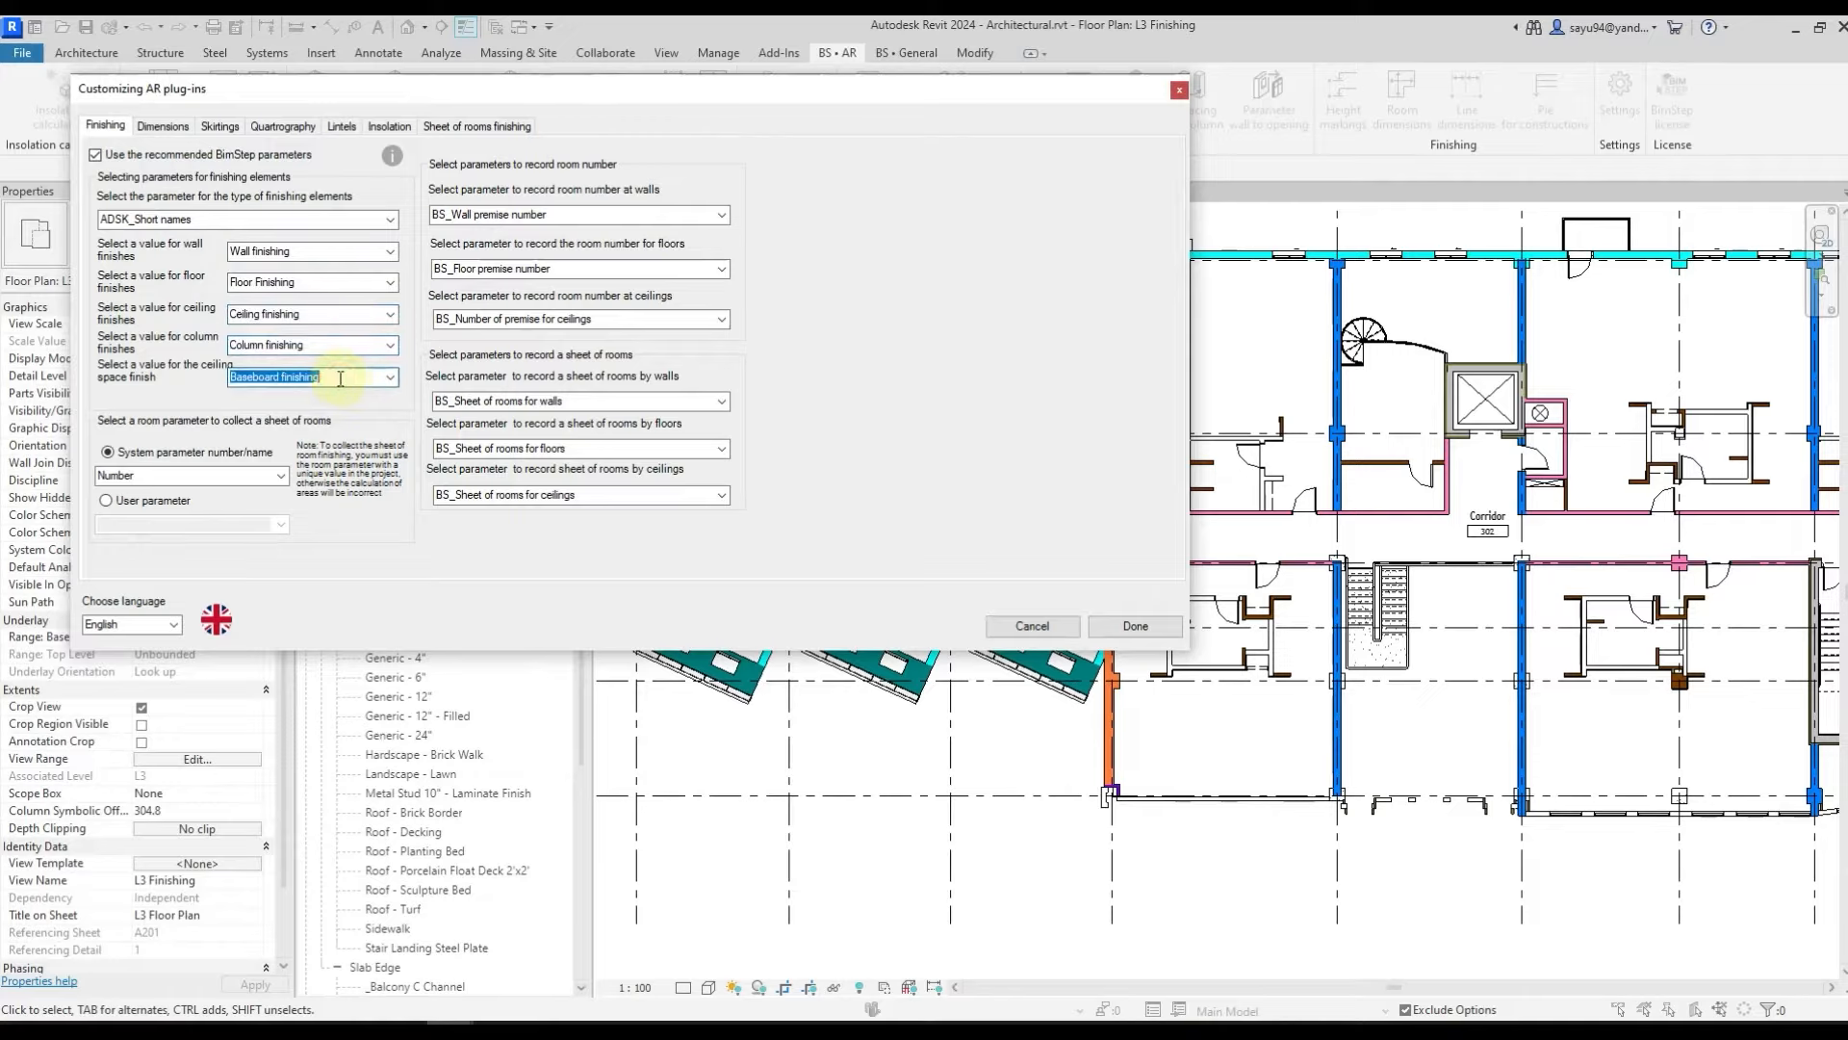
{"action": "left_click", "coordinate": [216, 222]}
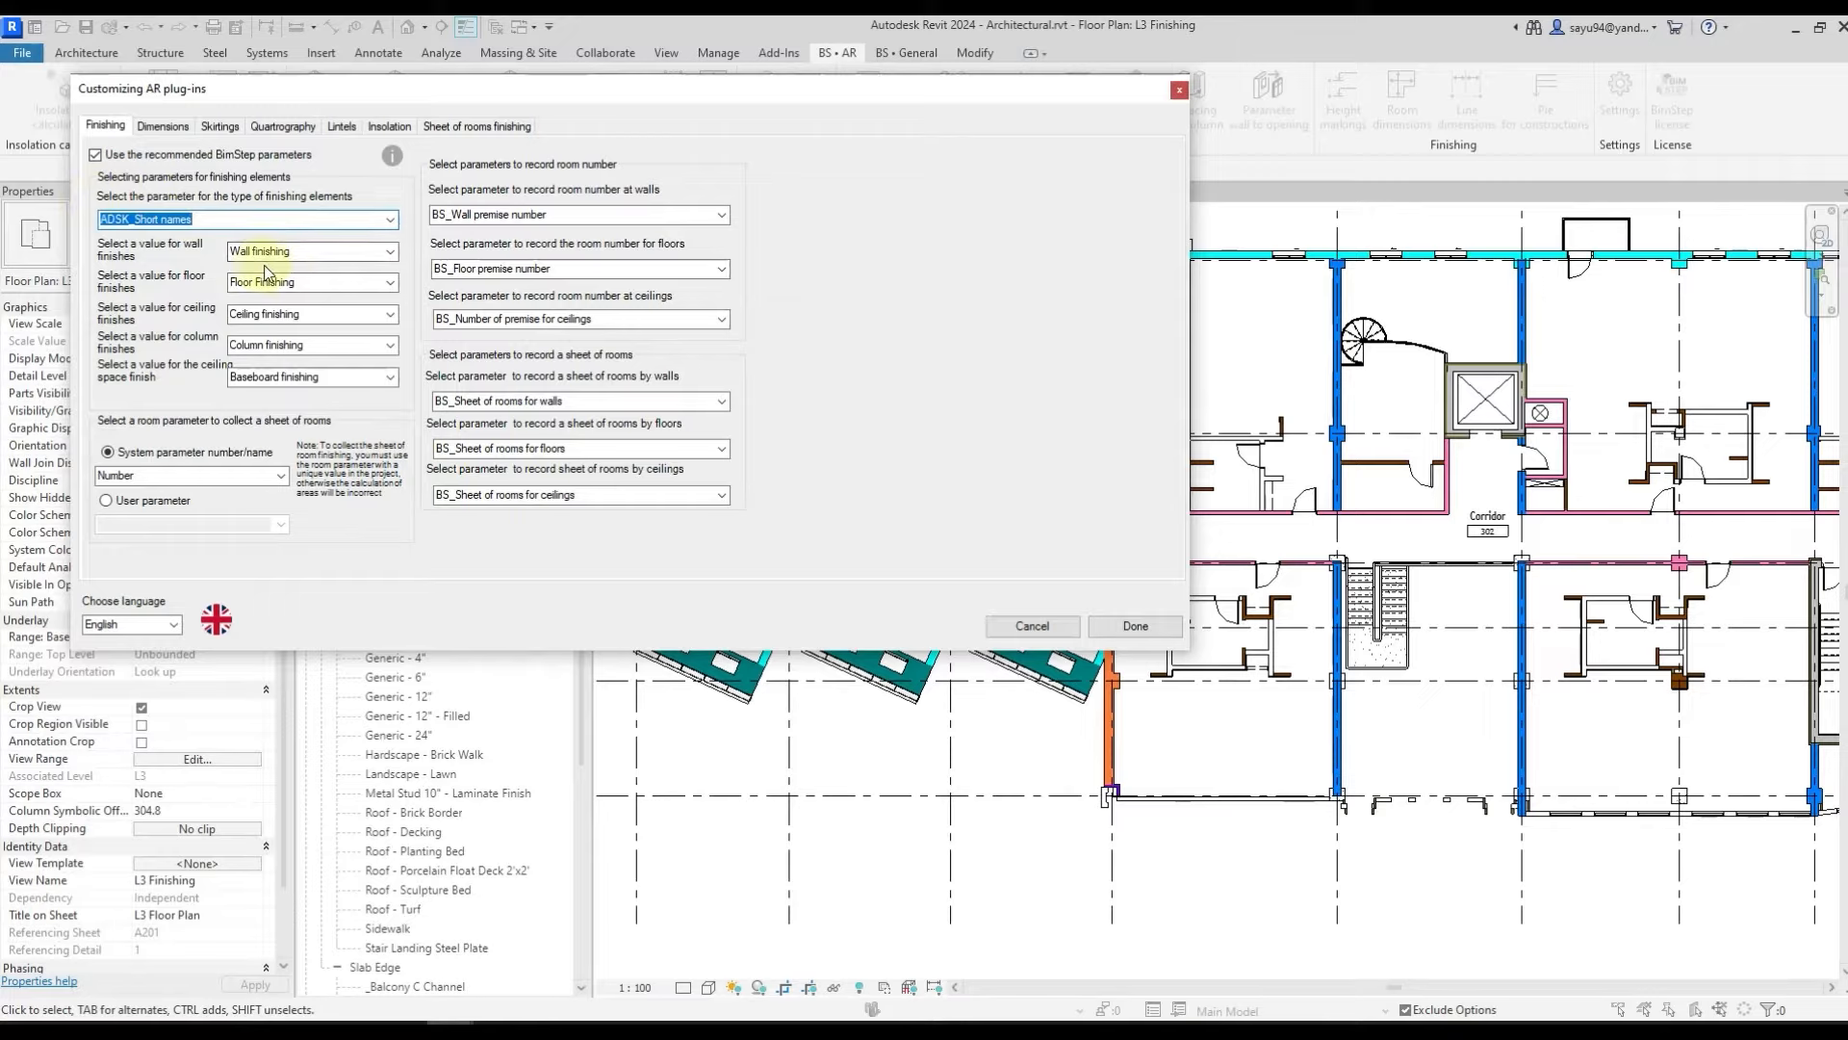
{"action": "left_click", "coordinate": [314, 252]}
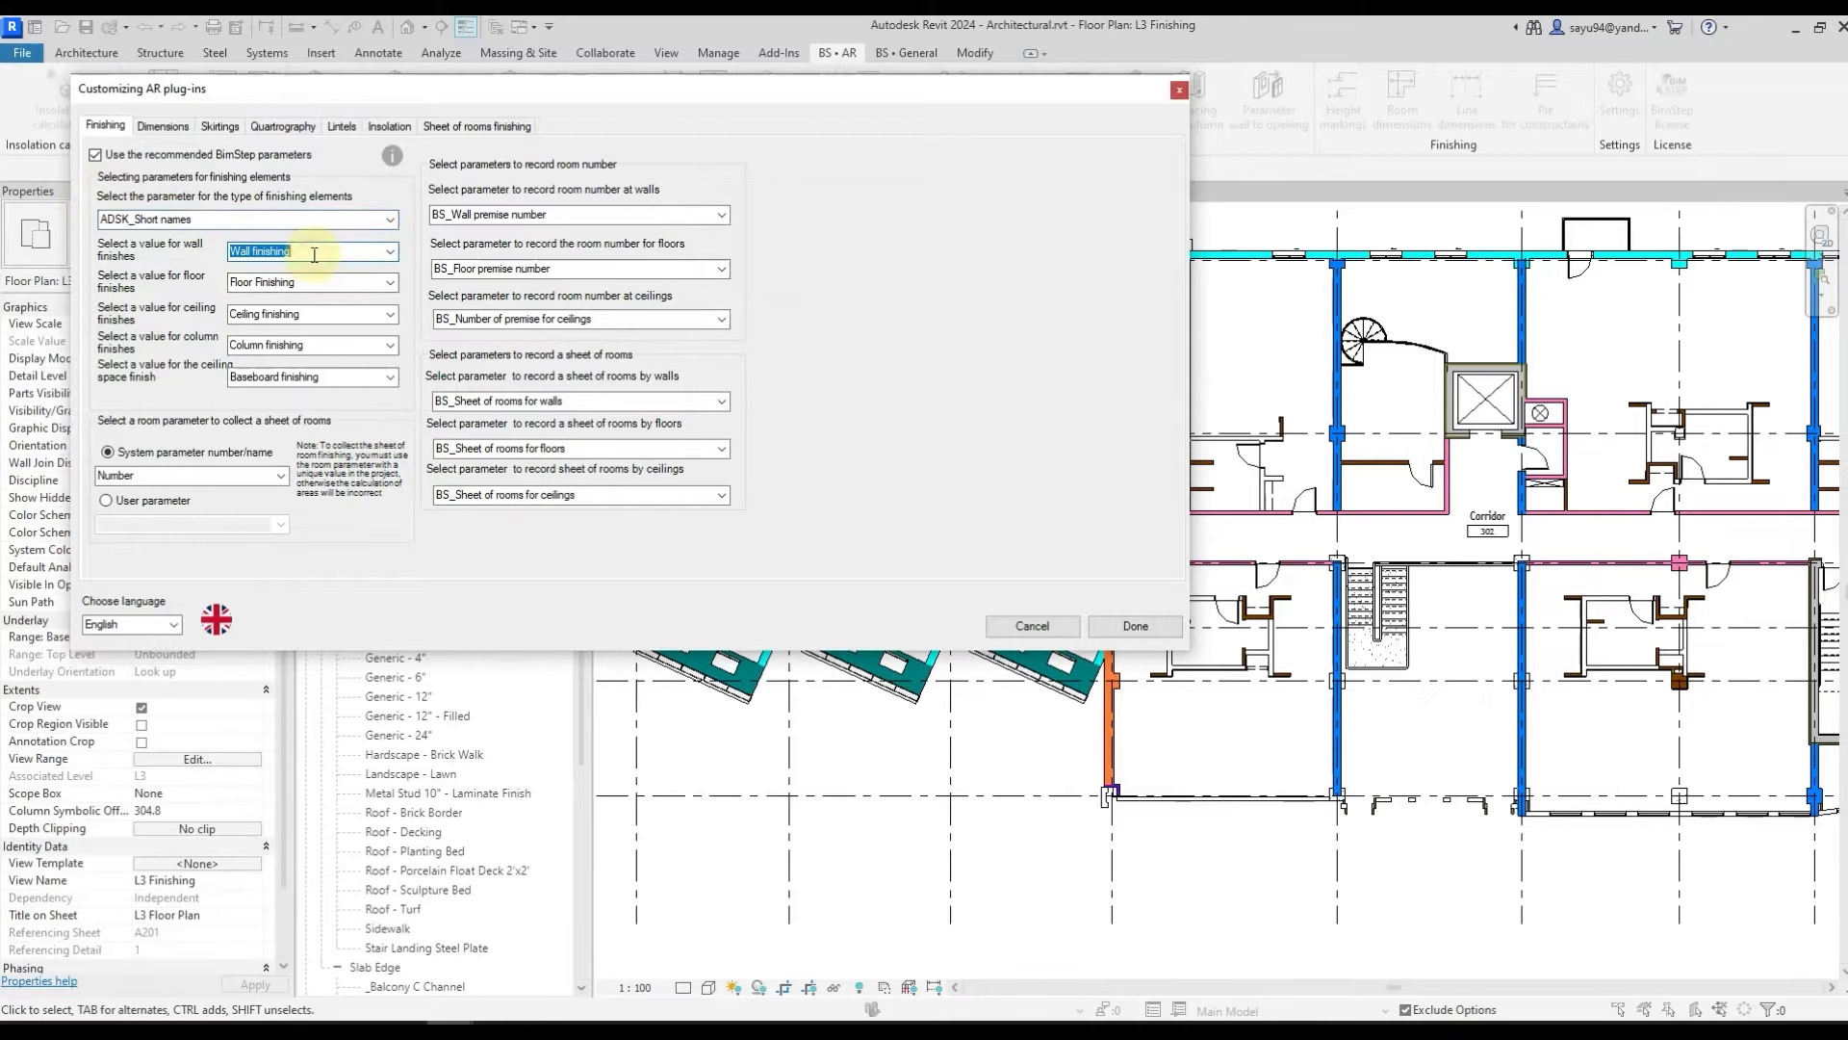
{"action": "left_click", "coordinate": [317, 282]}
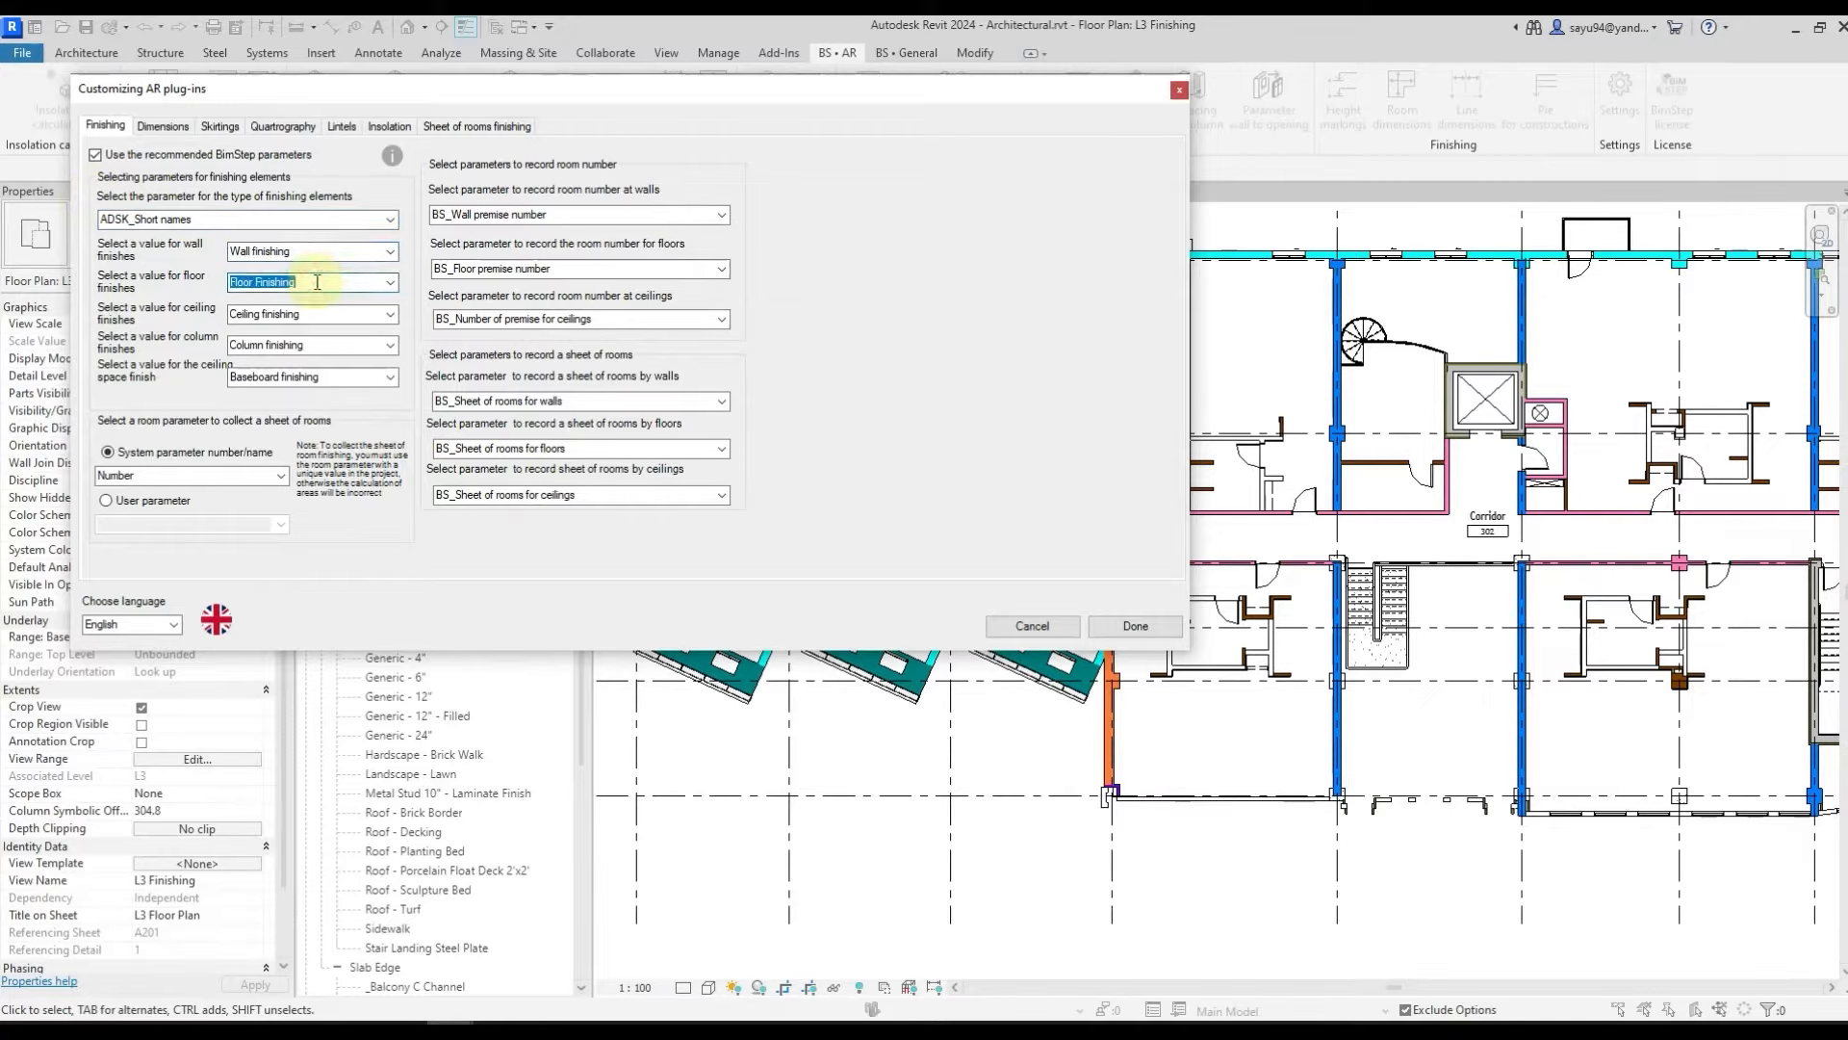
{"action": "left_click", "coordinate": [317, 313]}
{"action": "left_click", "coordinate": [328, 345]}
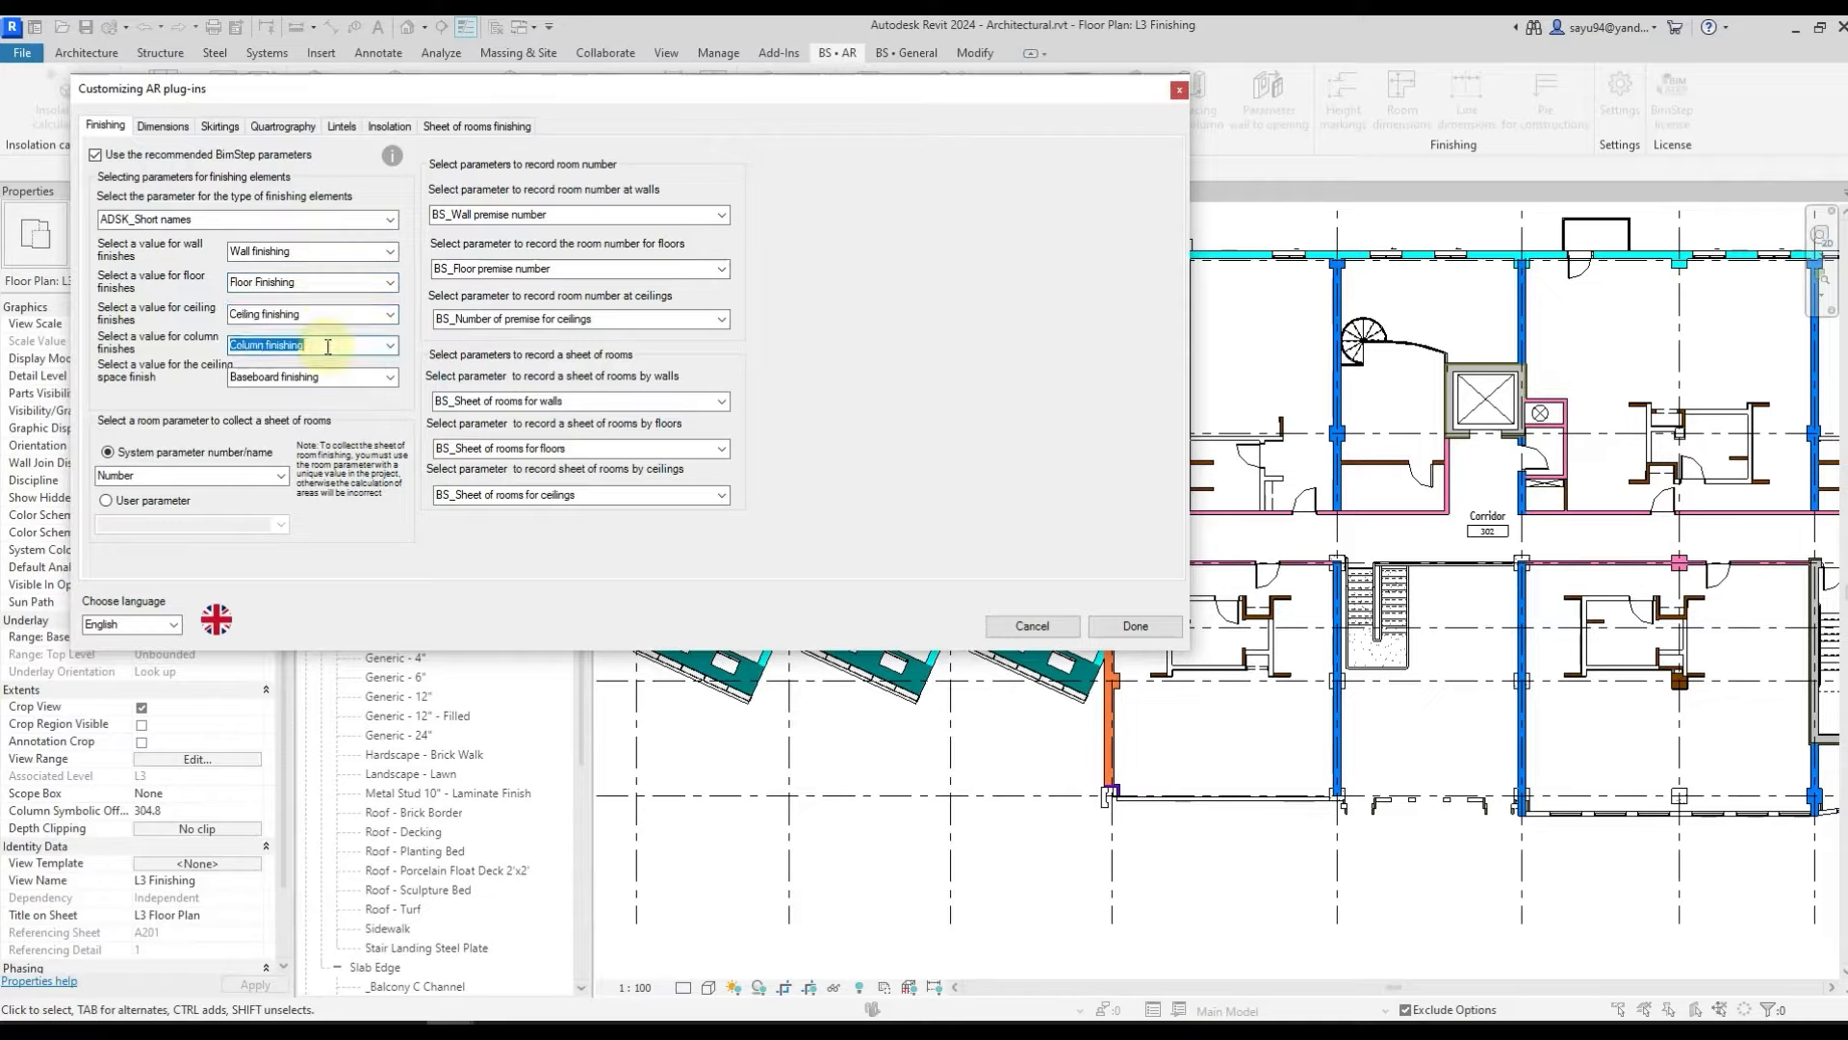
{"action": "left_click", "coordinate": [335, 377]}
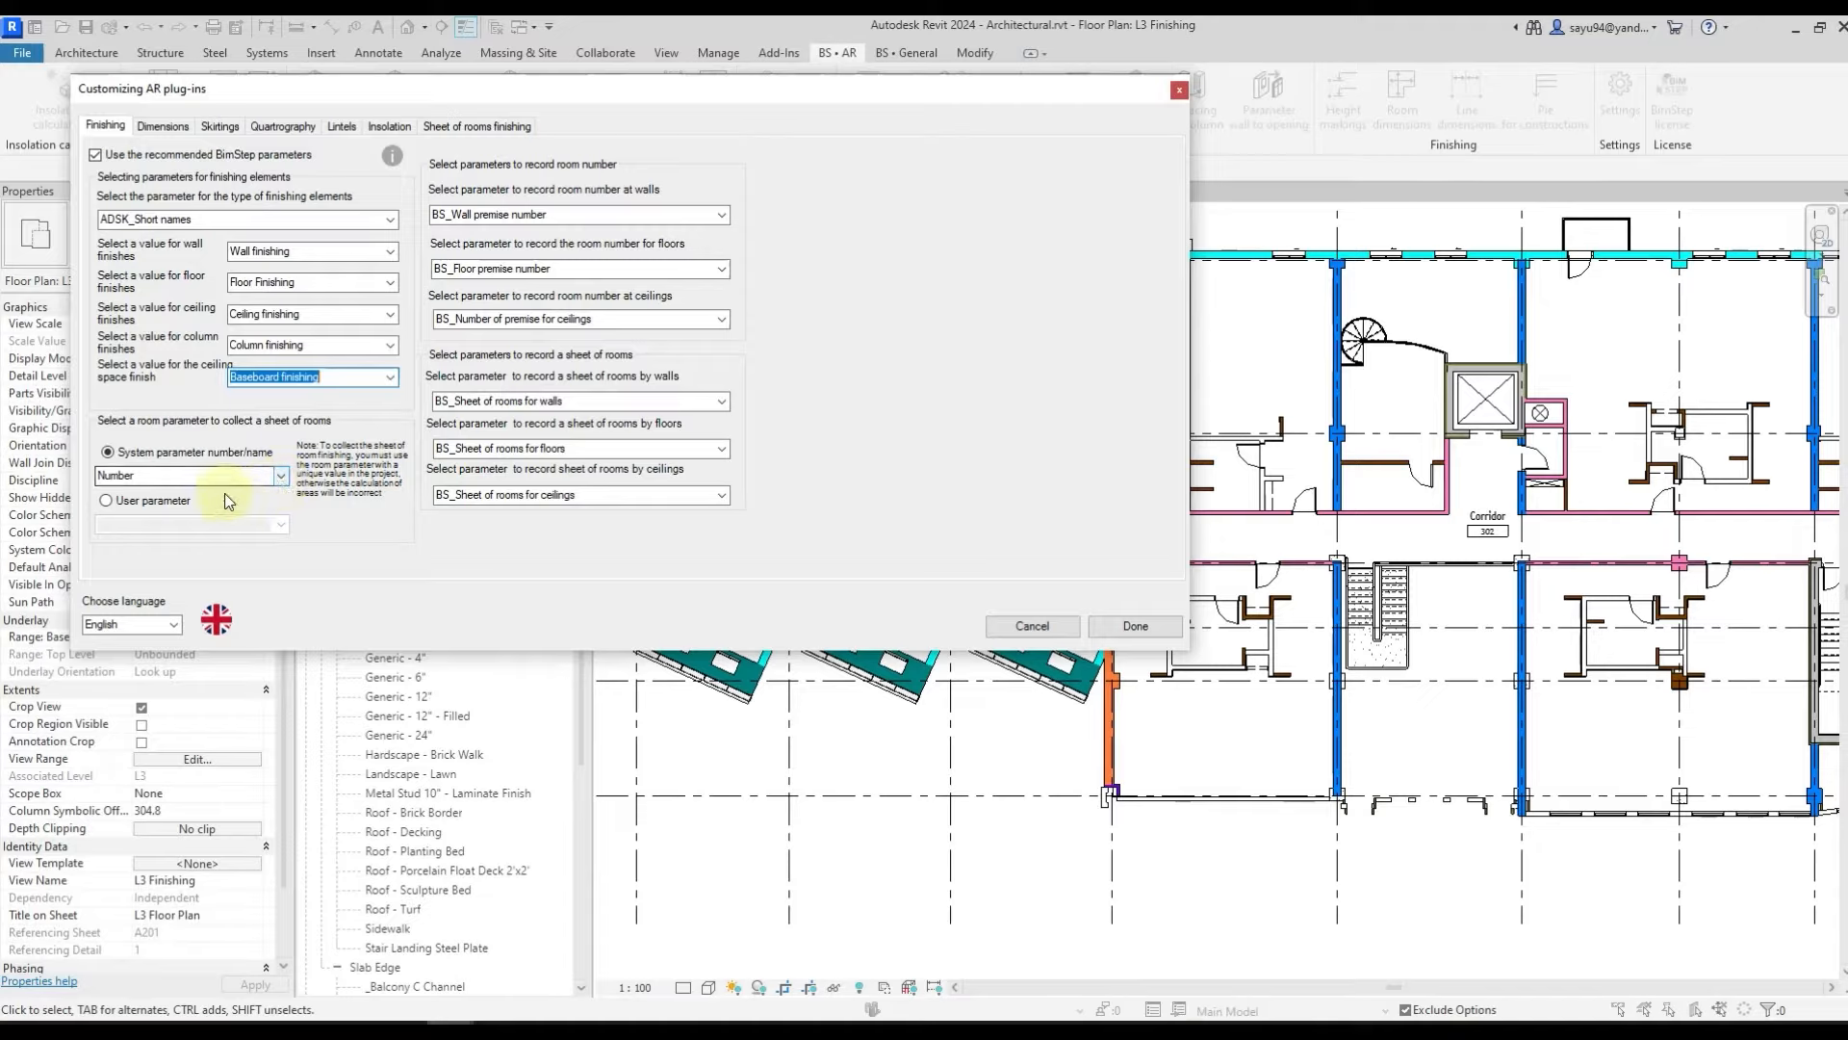
- Check the system and user room parameter options for collecting a sheet of rooms, keeping the system parameter Number
{"action": "left_click", "coordinate": [281, 477]}
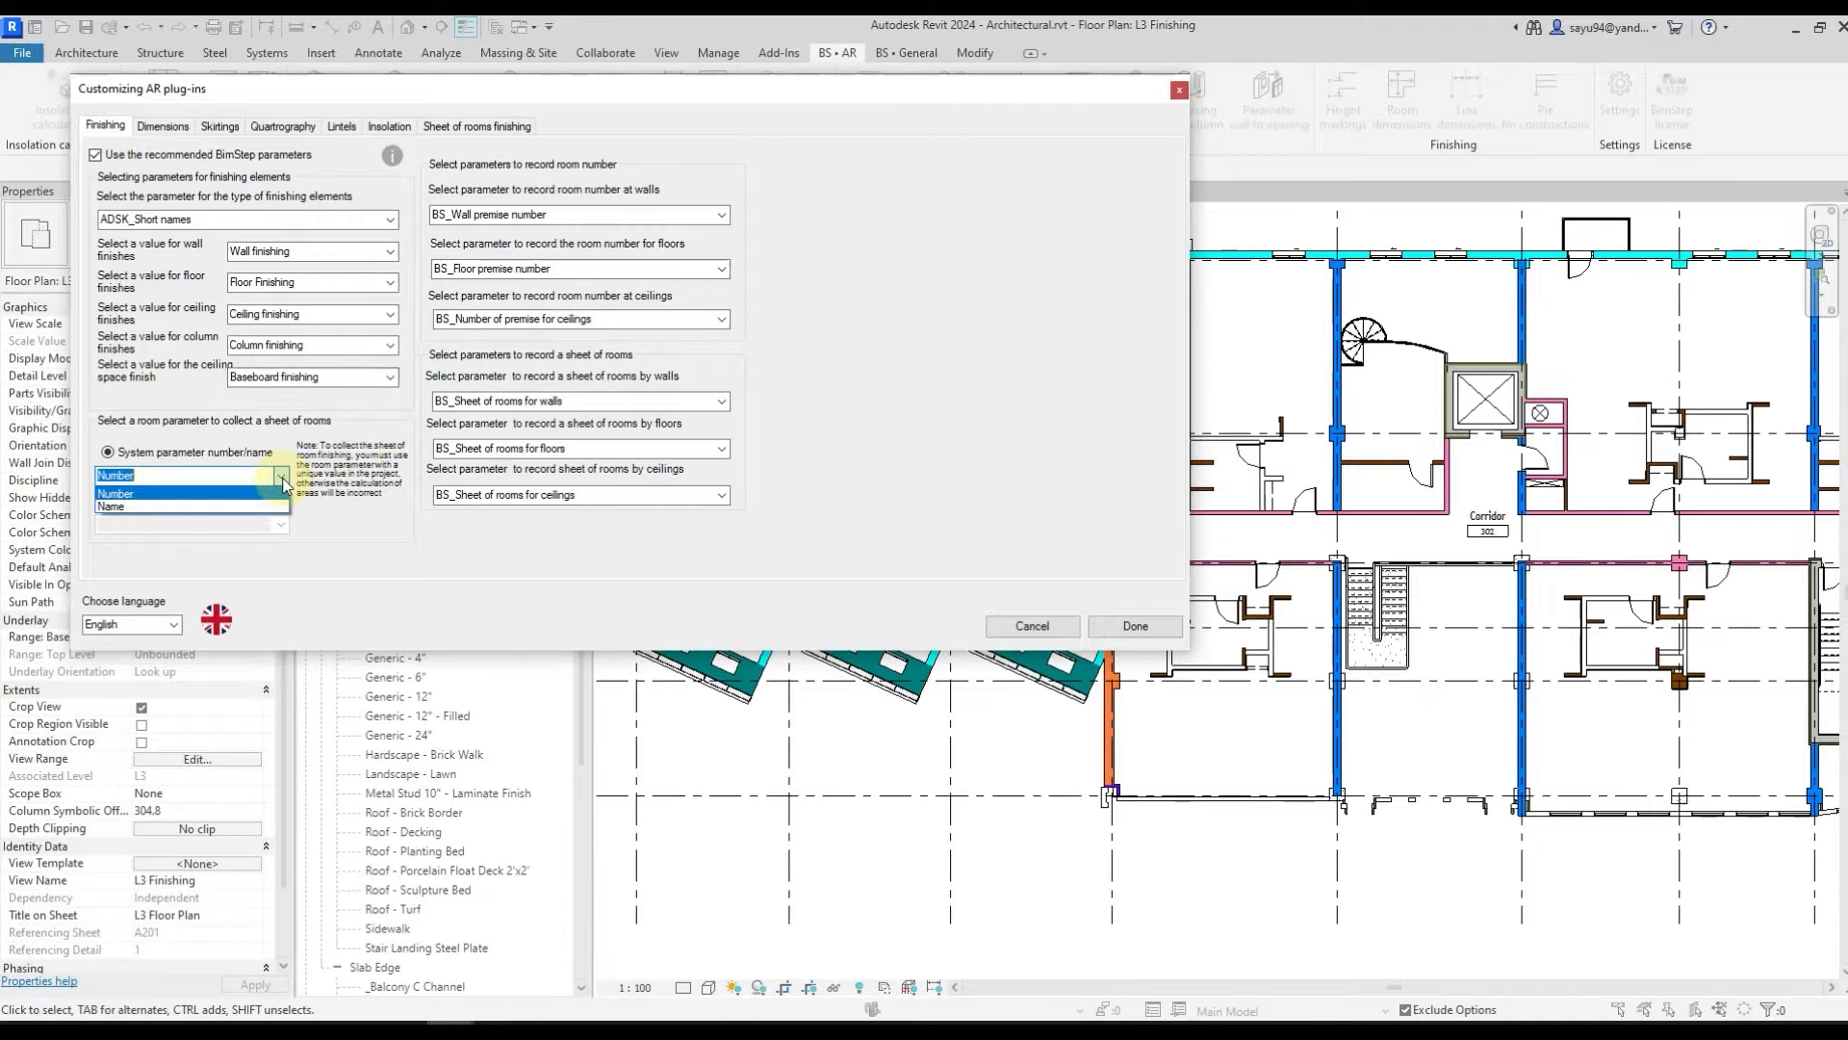
{"action": "left_click", "coordinate": [152, 497]}
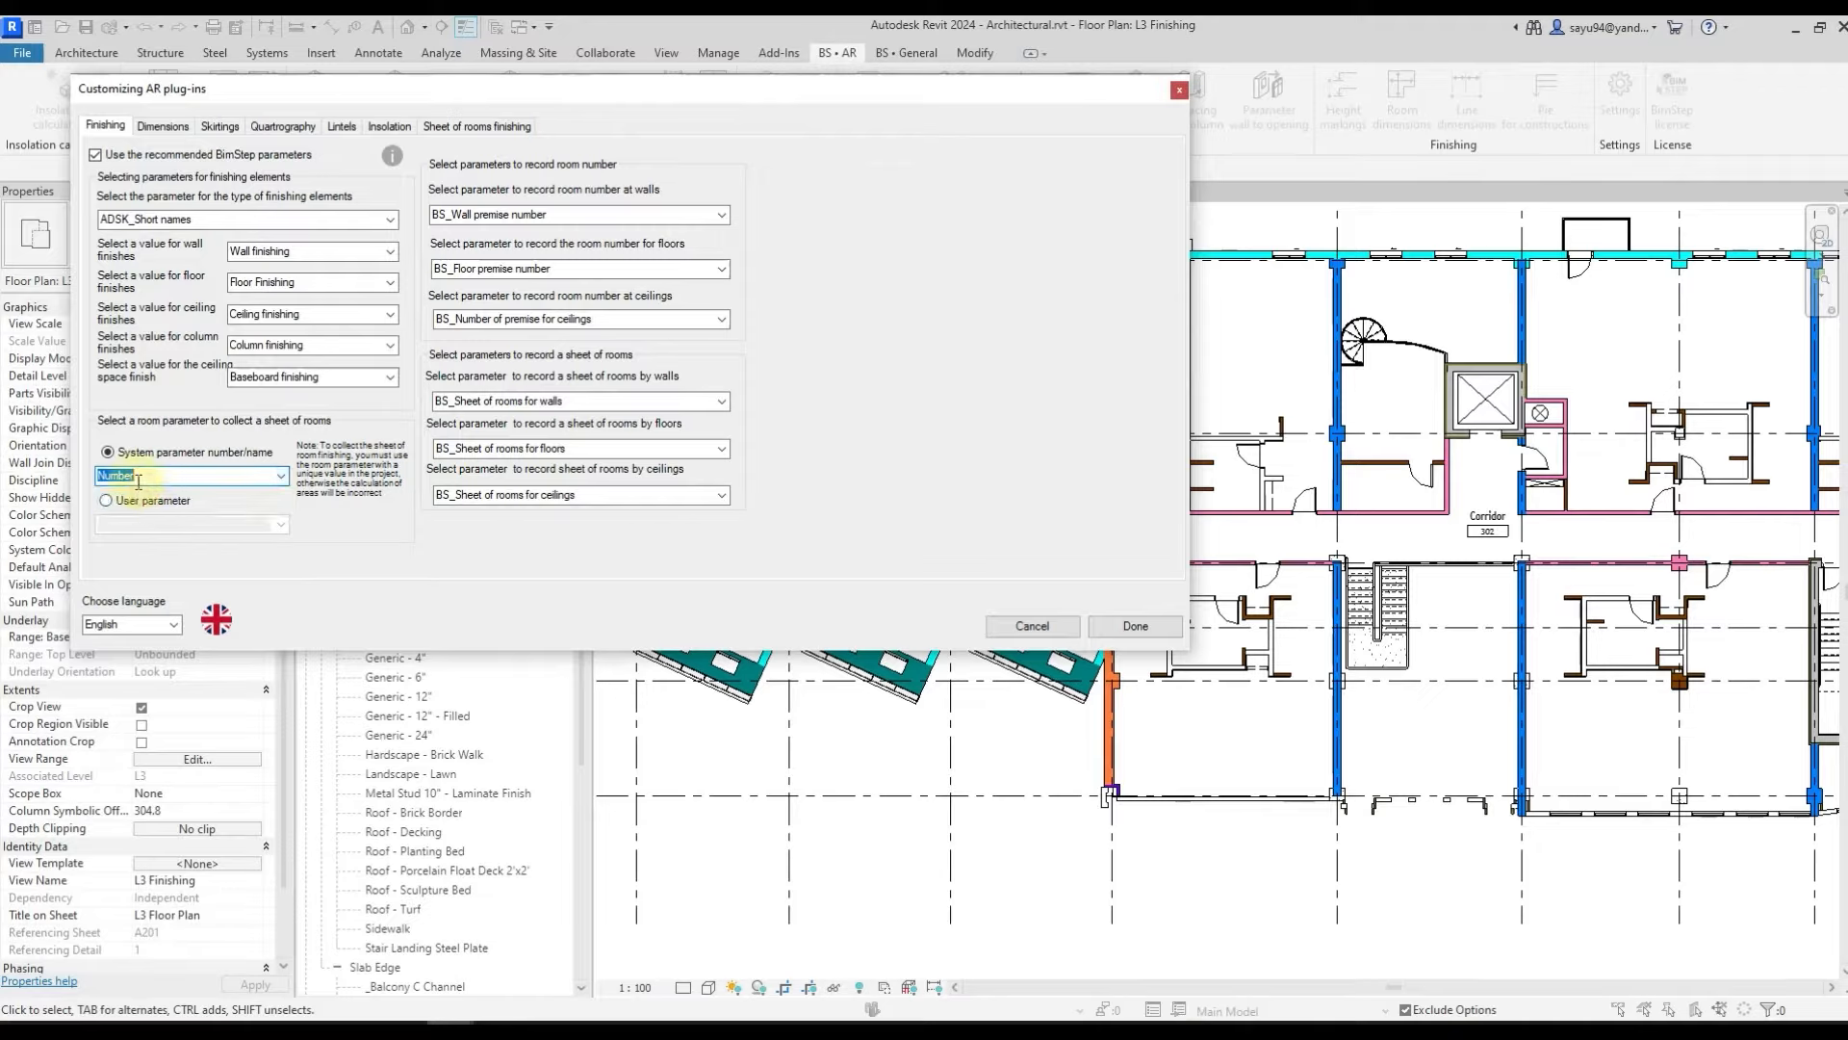
{"action": "left_click", "coordinate": [142, 502]}
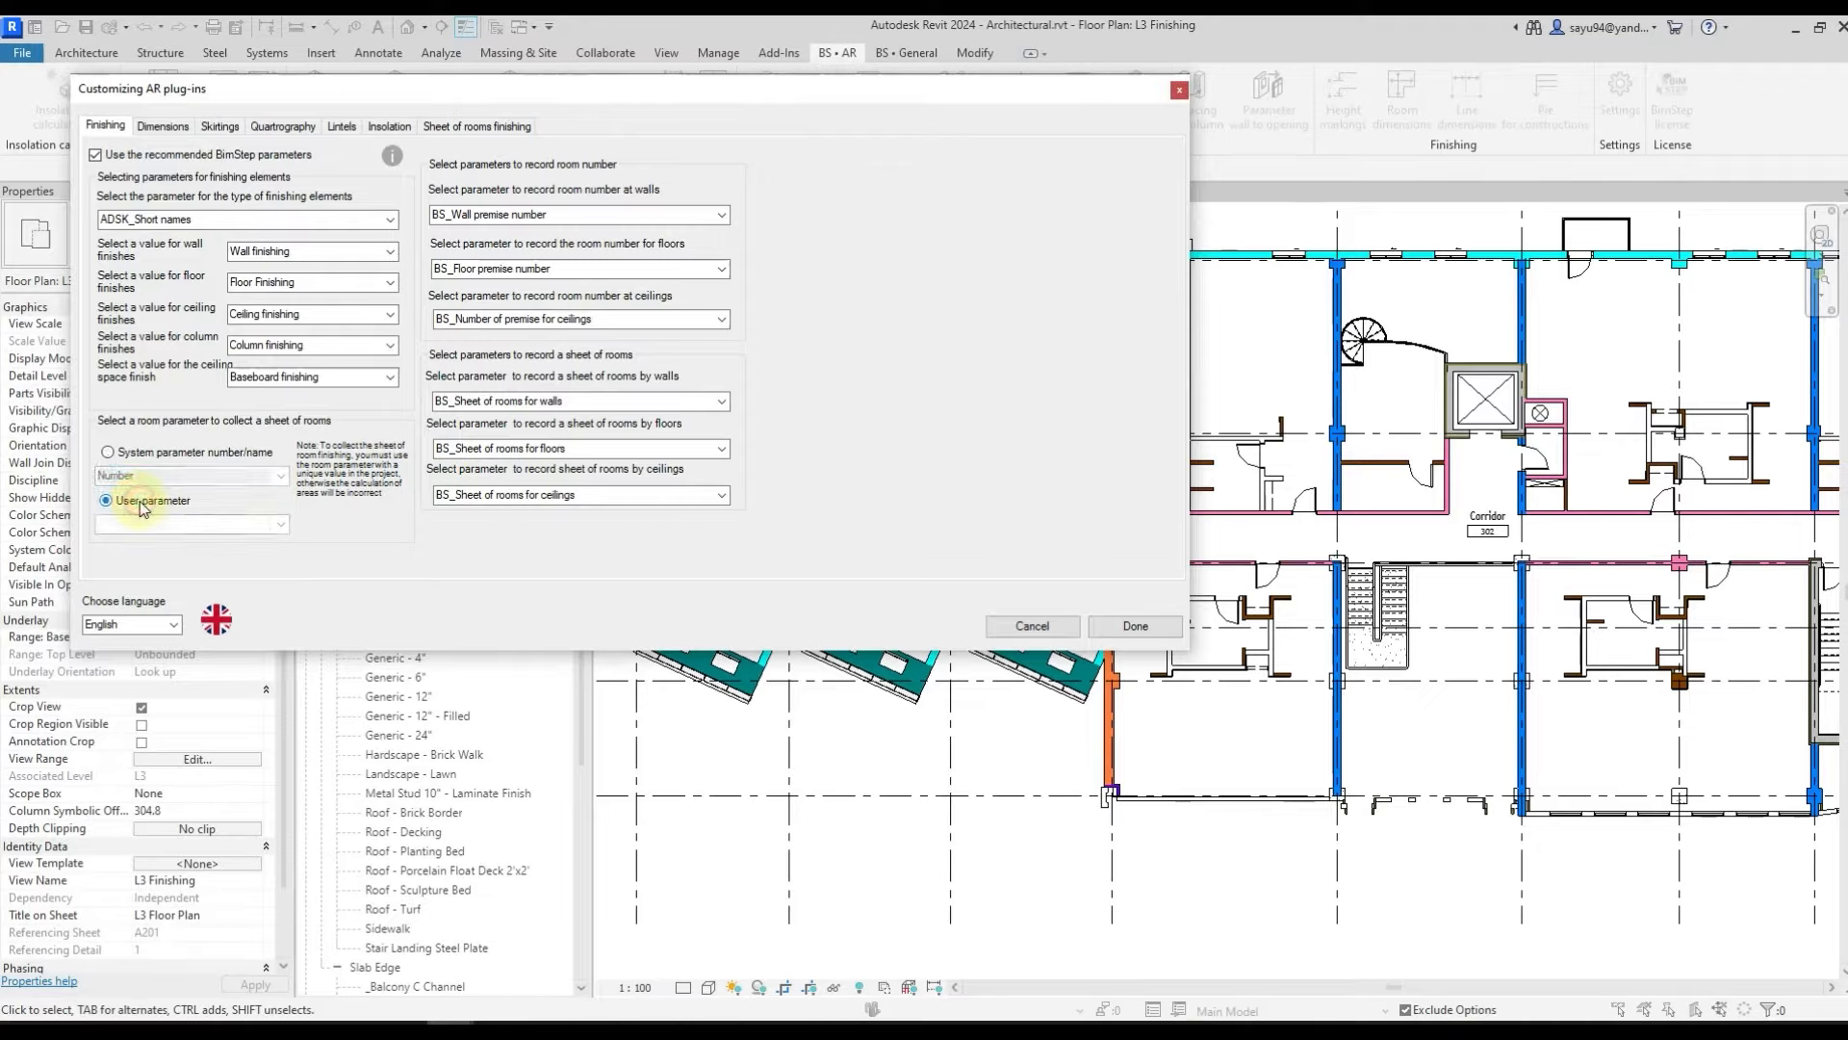
{"action": "left_click", "coordinate": [280, 524]}
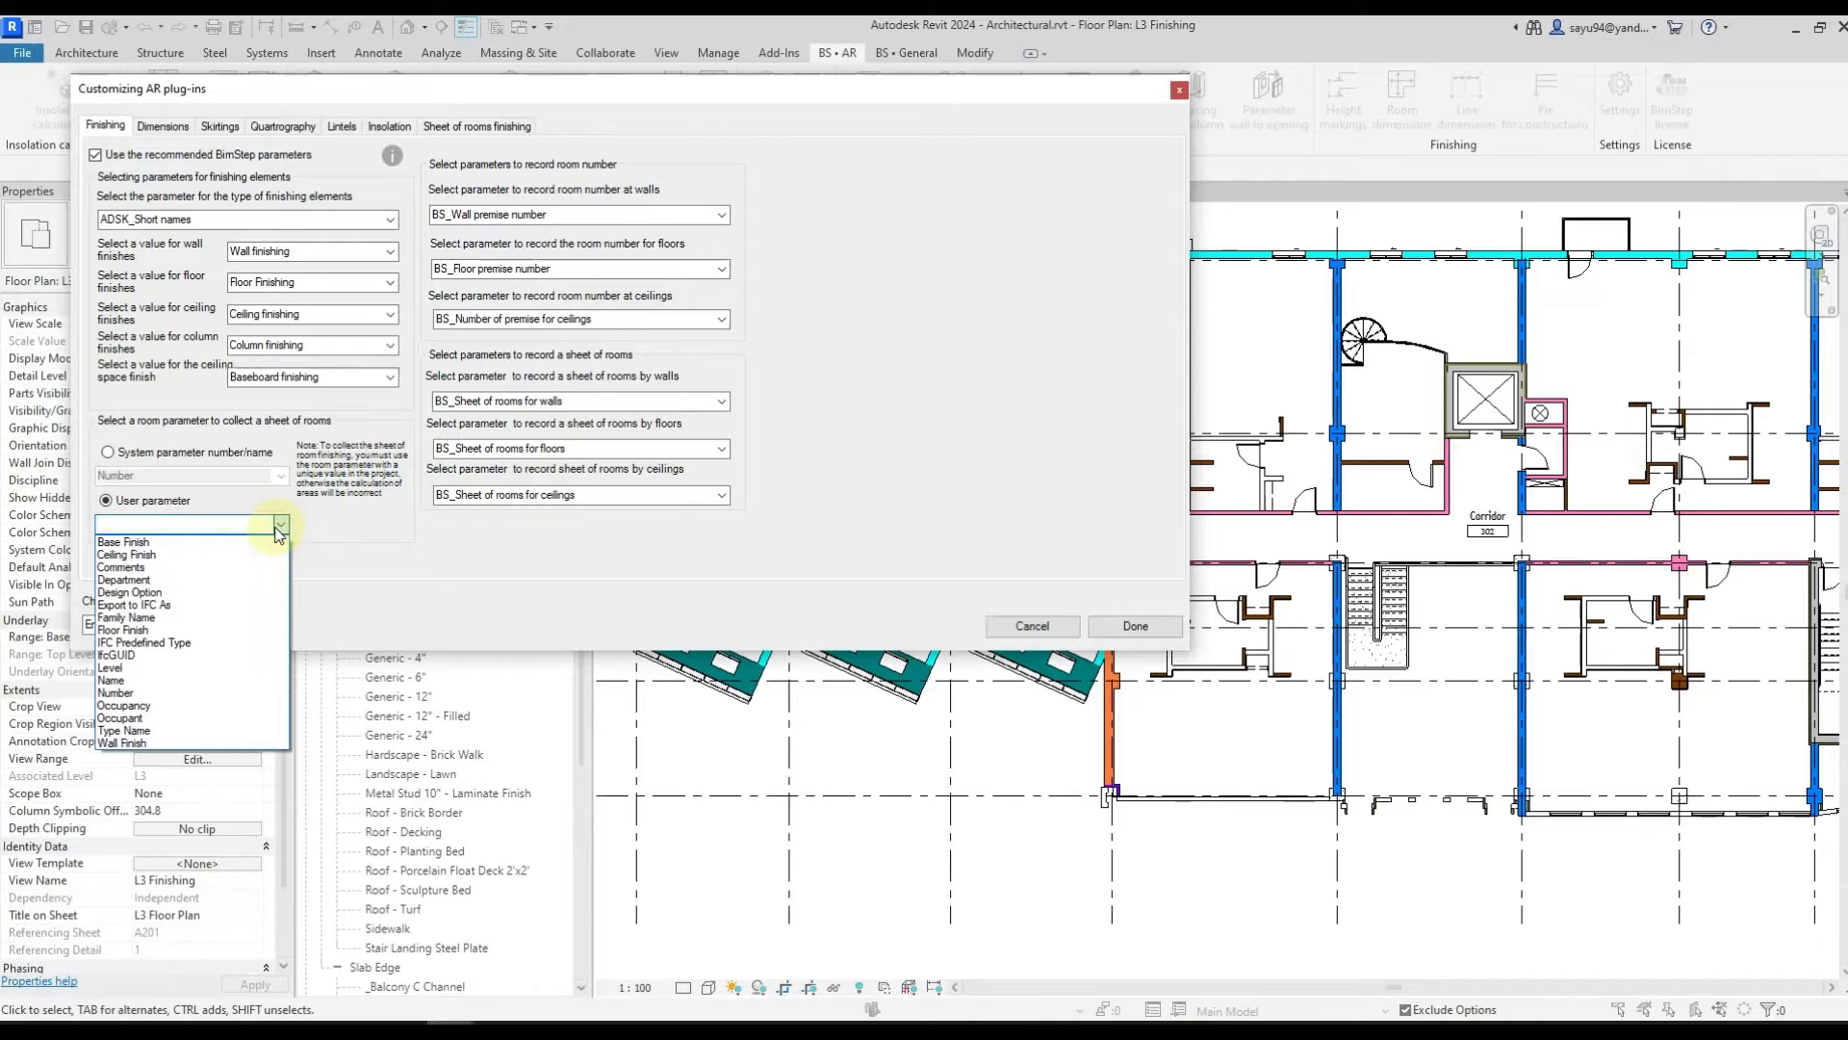
{"action": "left_click", "coordinate": [280, 534]}
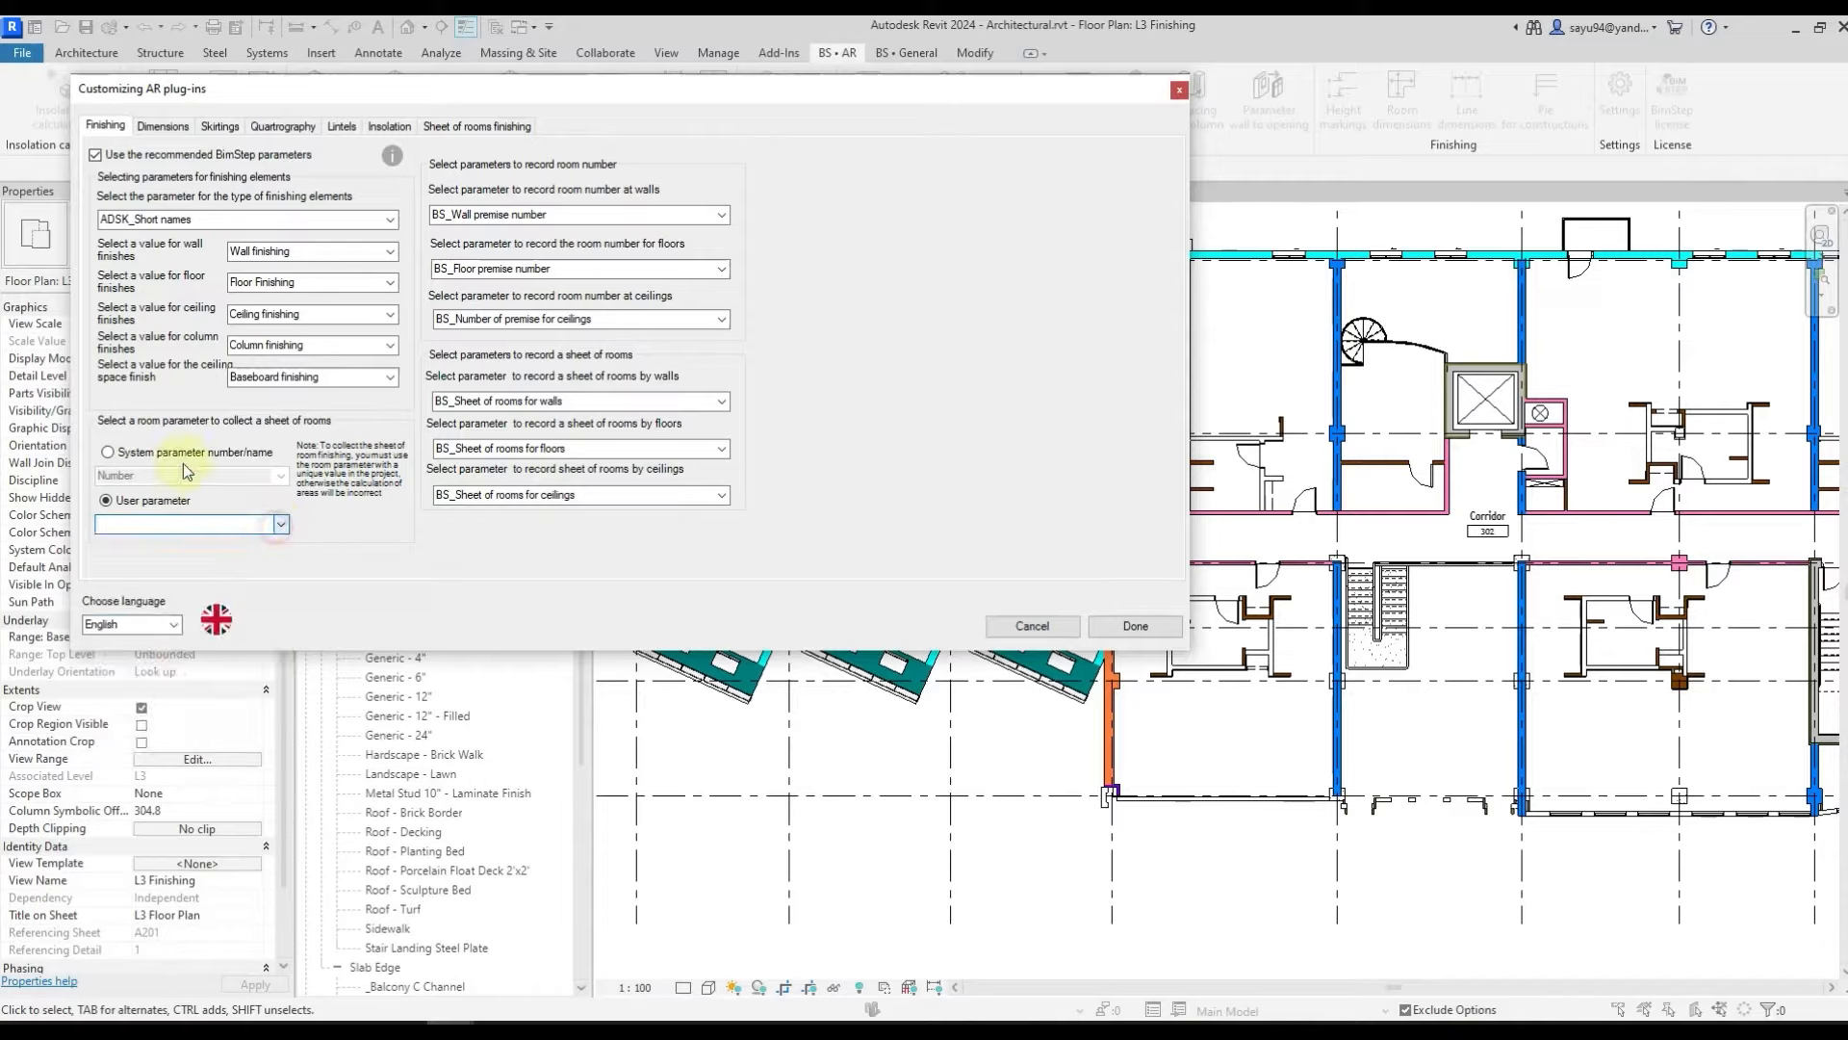
{"action": "left_click", "coordinate": [181, 459]}
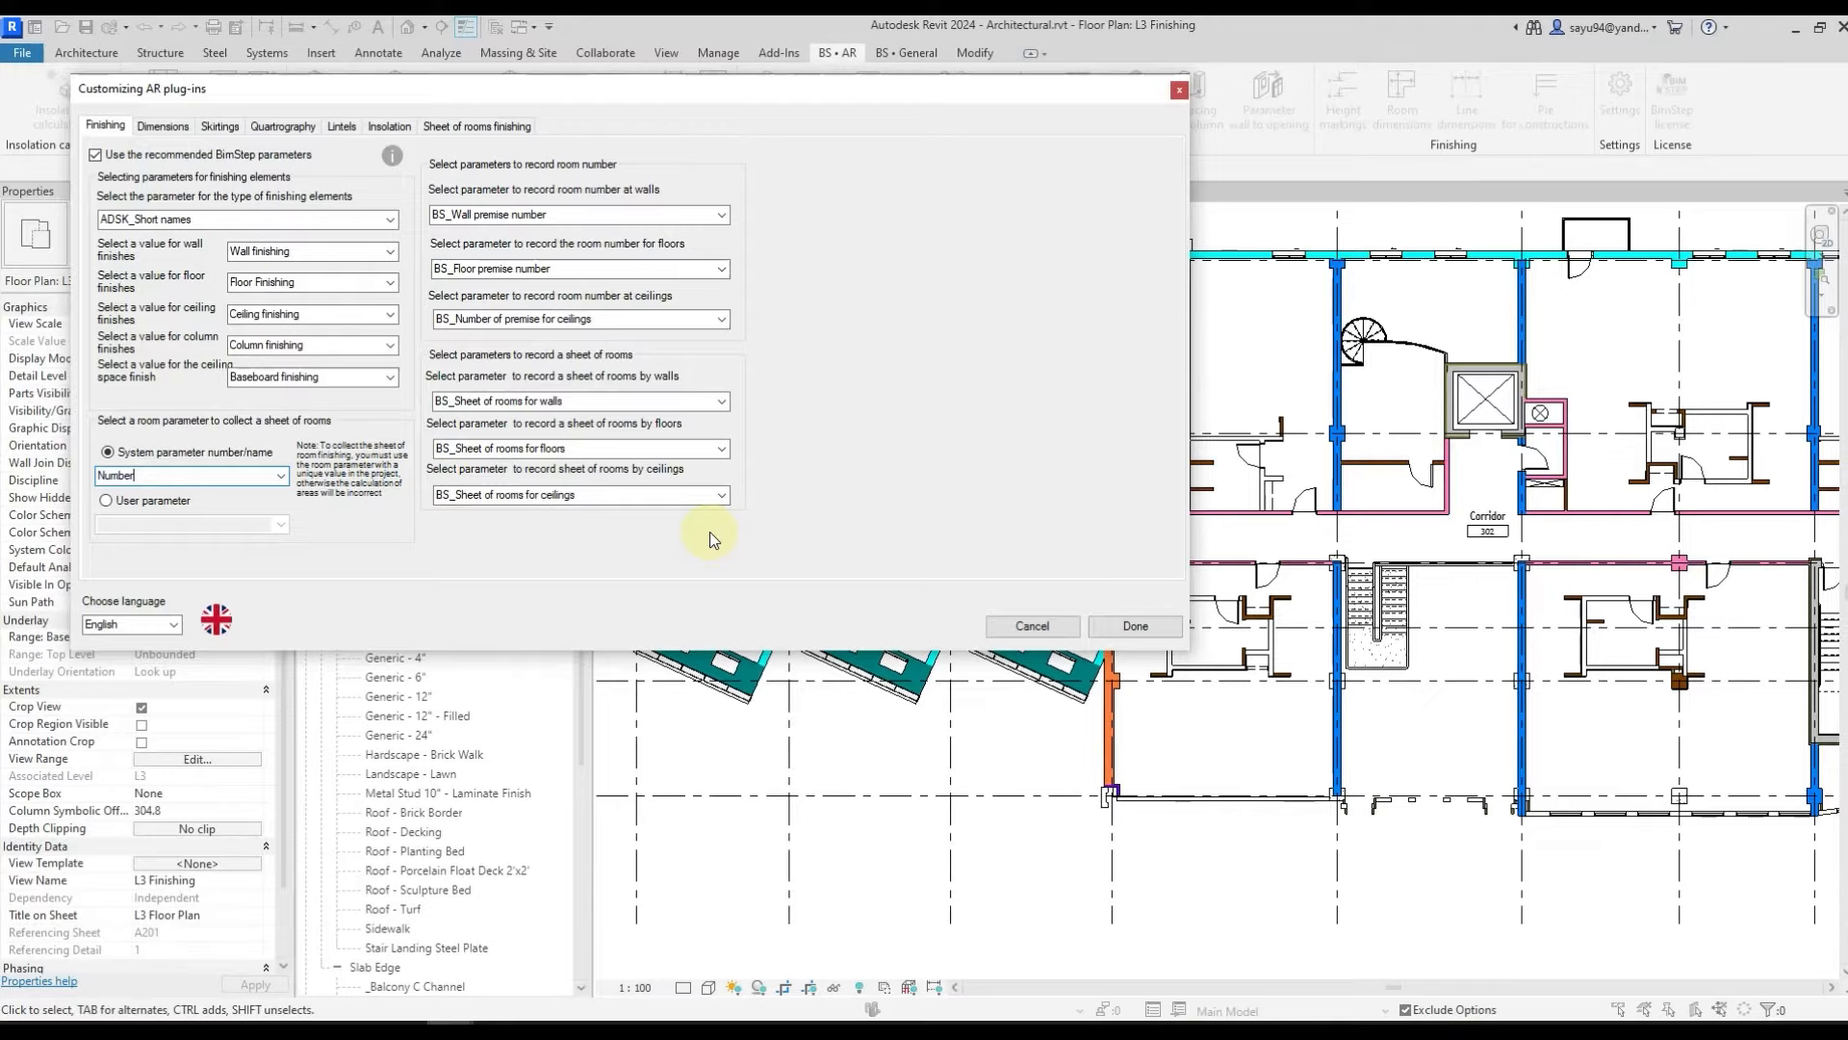
- Review the skirting board name, length and room sheet parameters, keeping skirting boards included in the bill of materials
{"action": "left_click", "coordinate": [220, 126]}
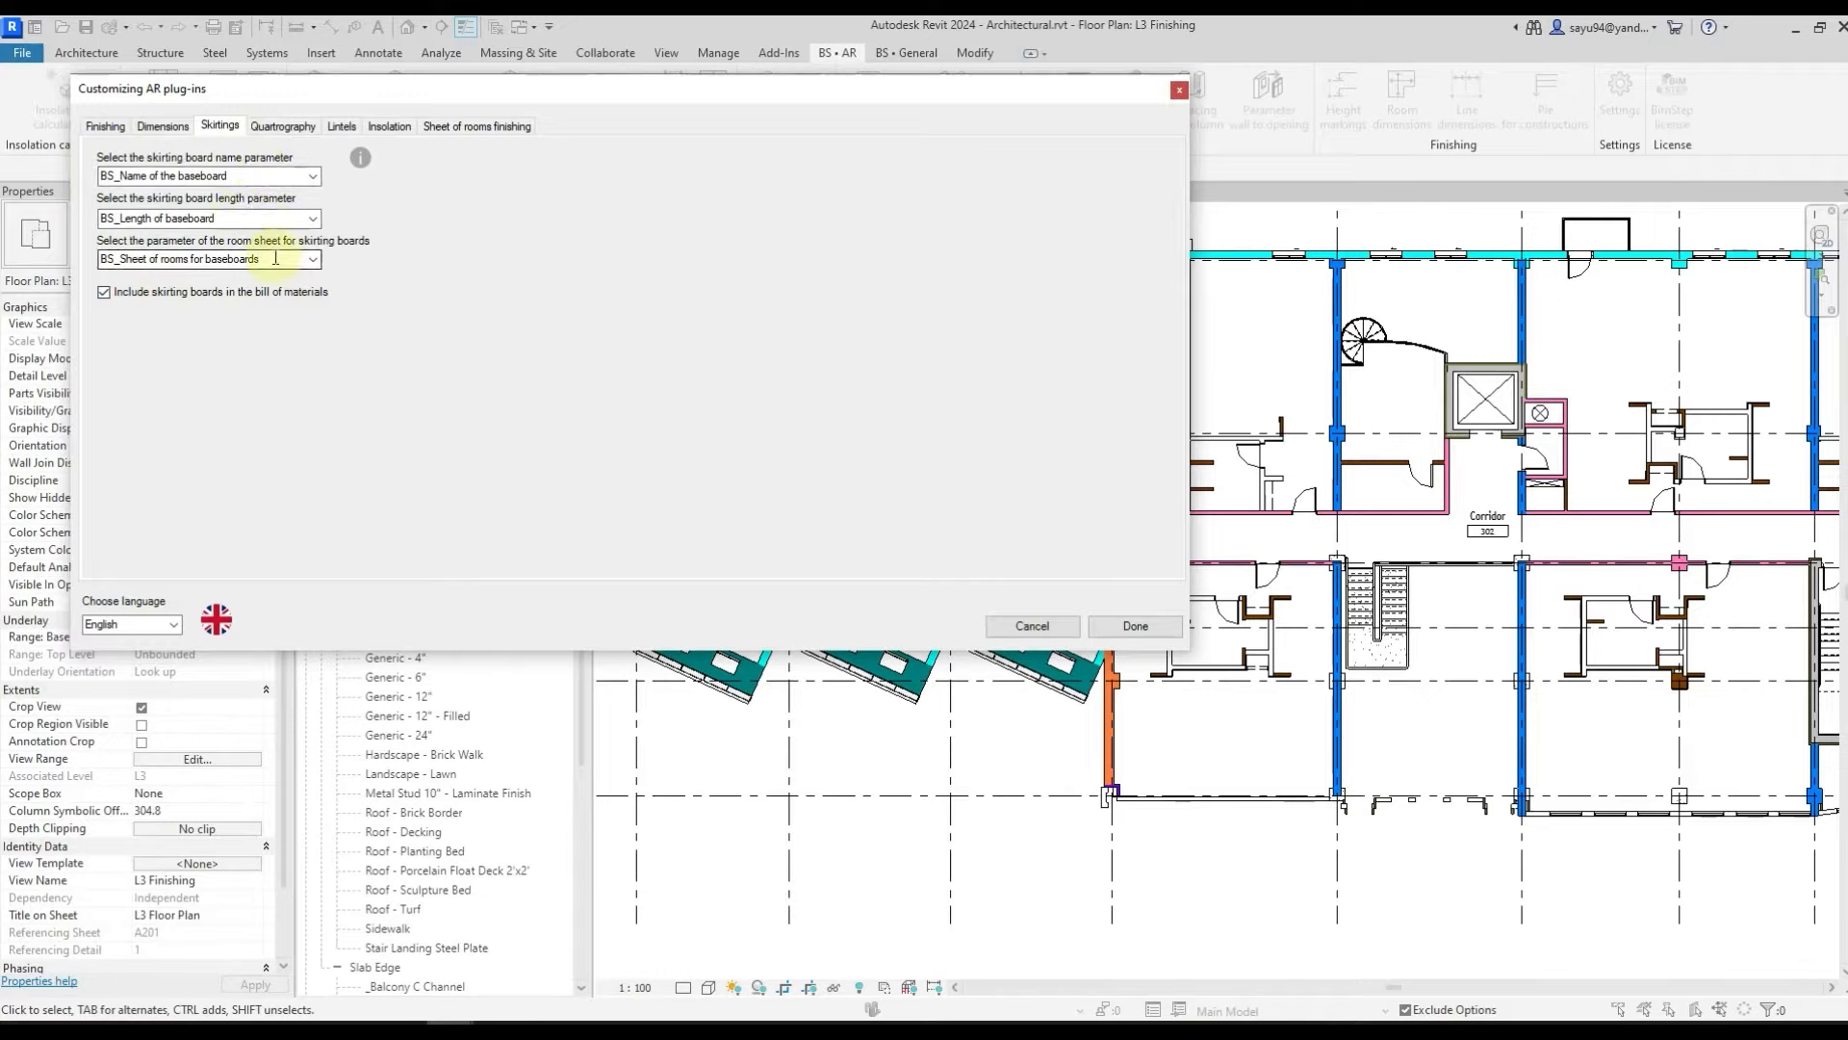
{"action": "left_click", "coordinate": [262, 174]}
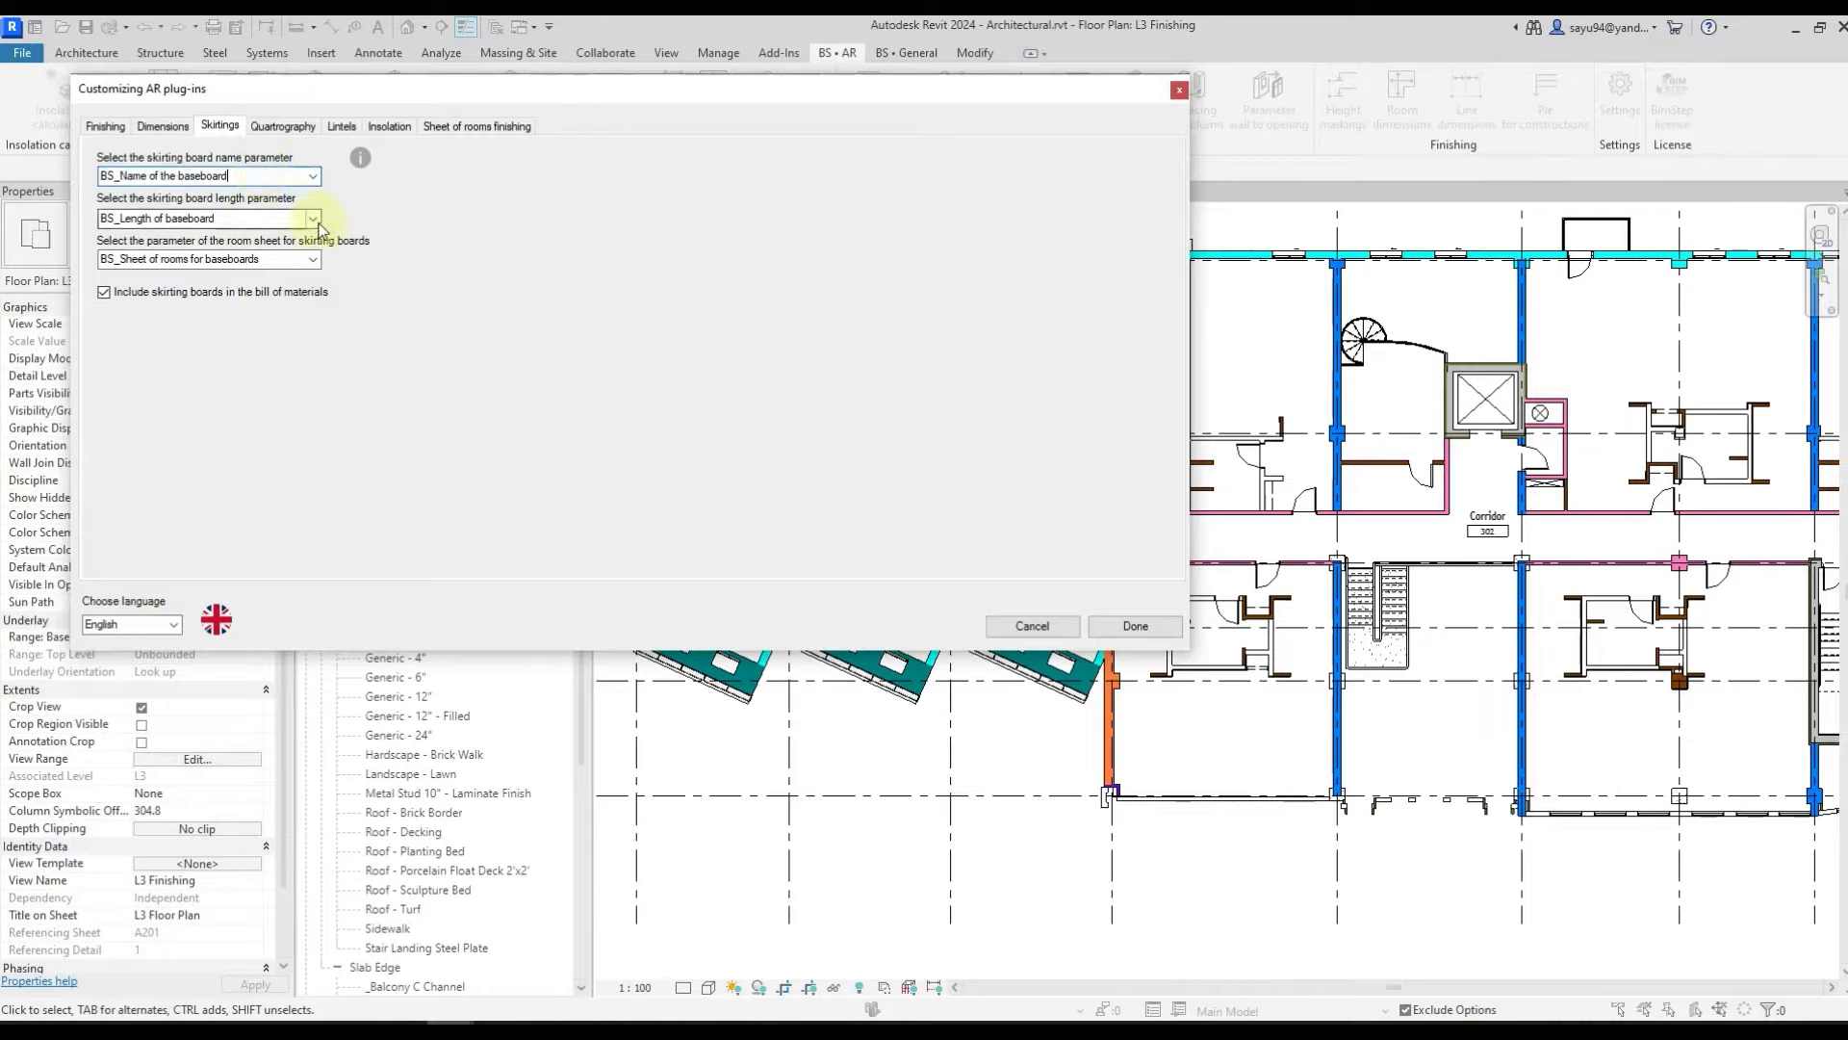
{"action": "left_click", "coordinate": [270, 217]}
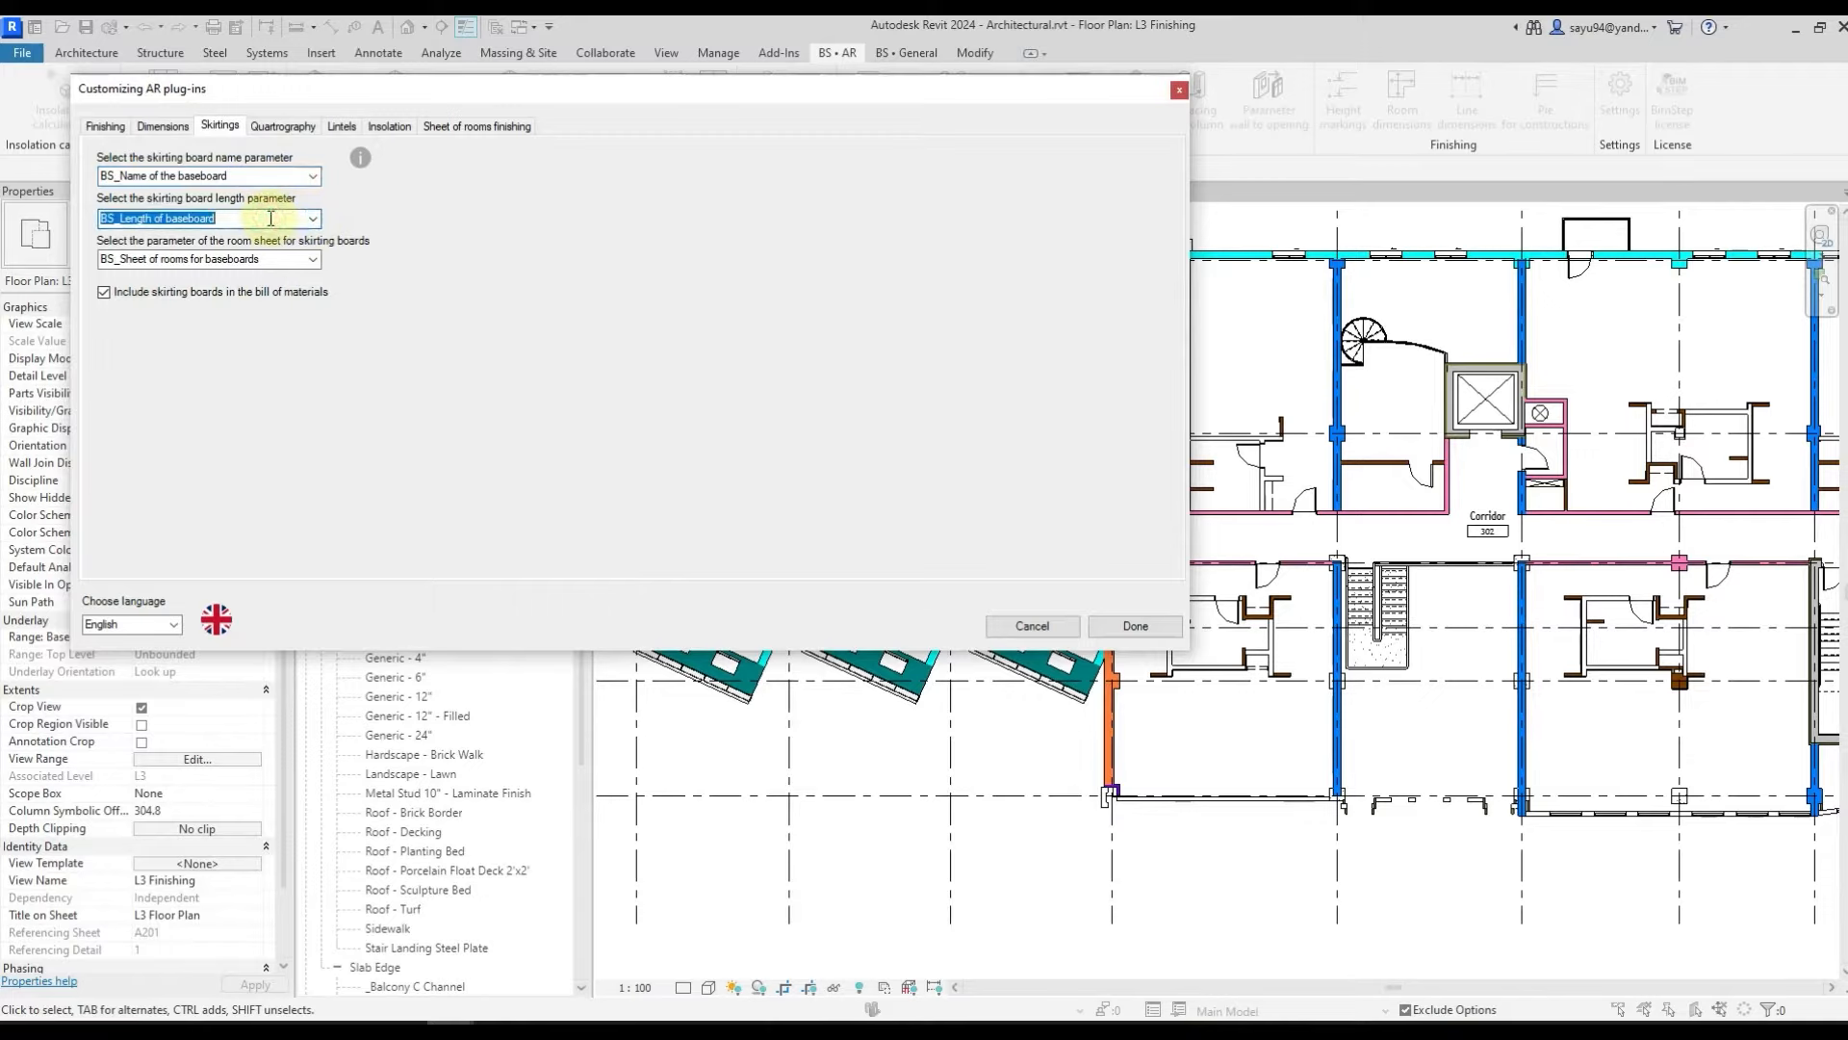
{"action": "left_click", "coordinate": [290, 260]}
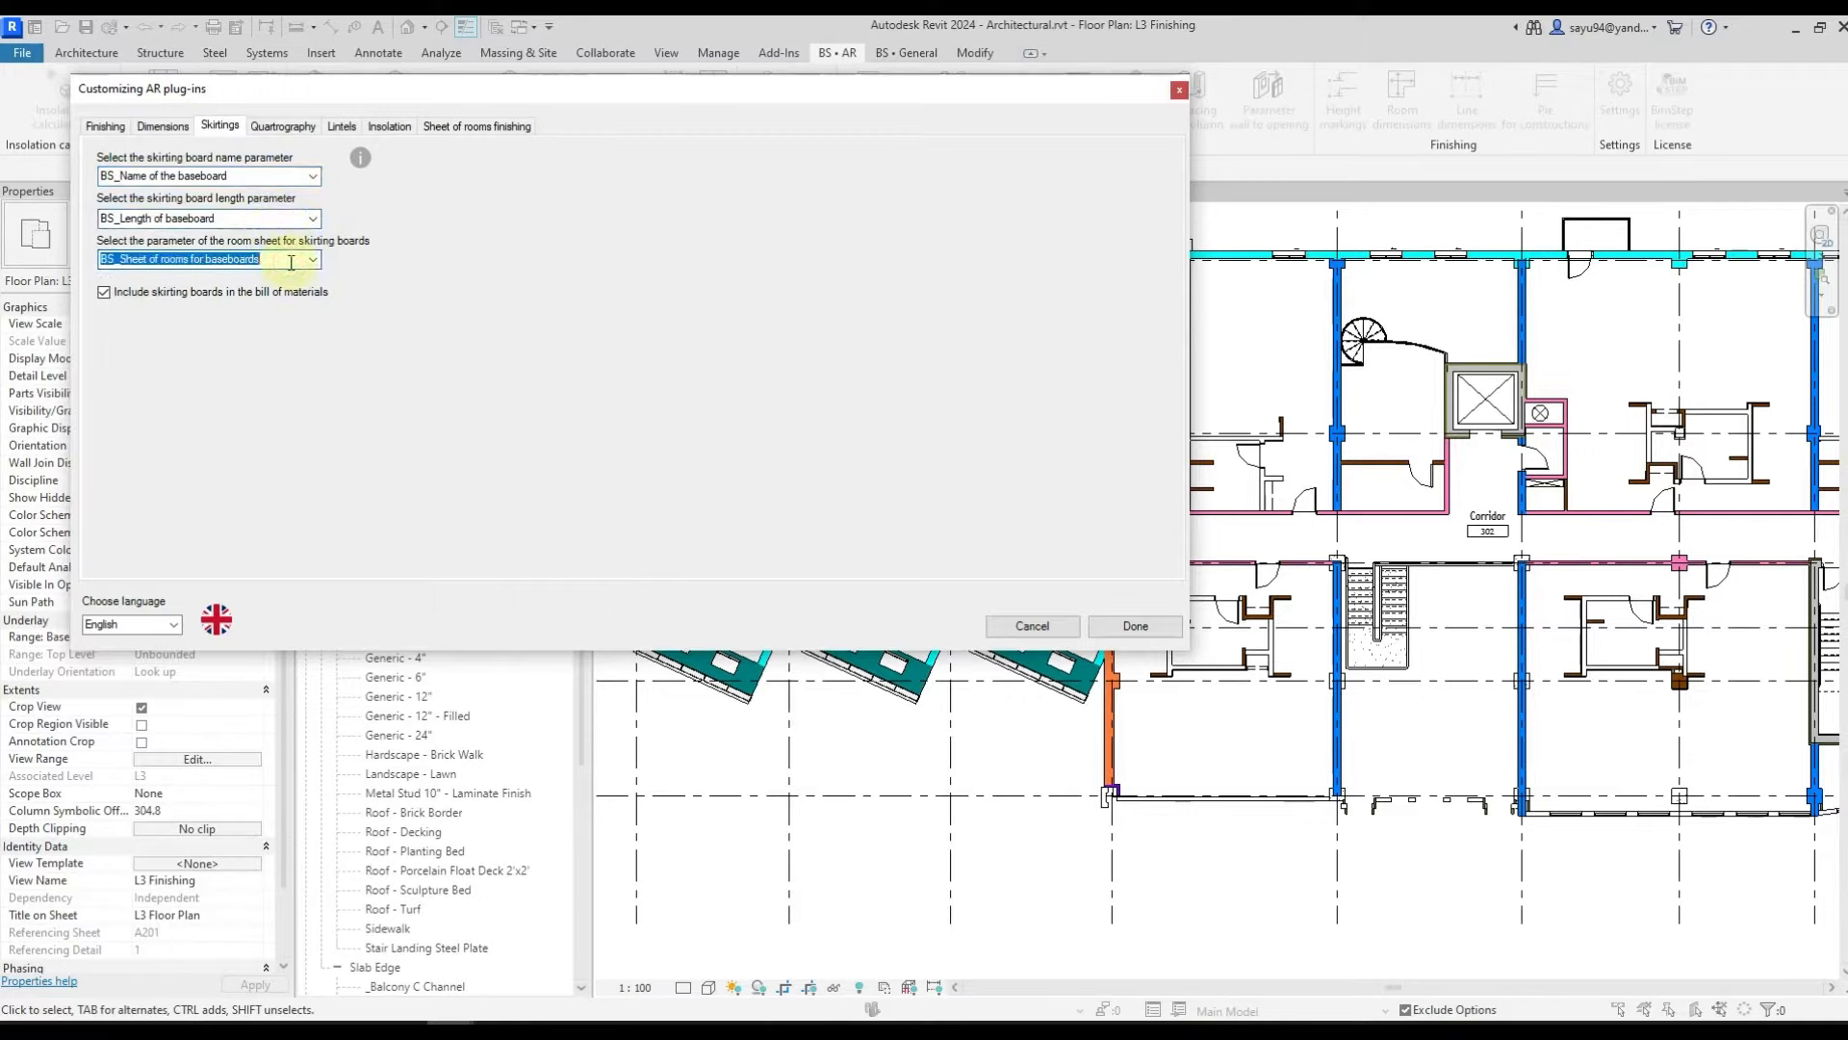
{"action": "left_click", "coordinate": [290, 262]}
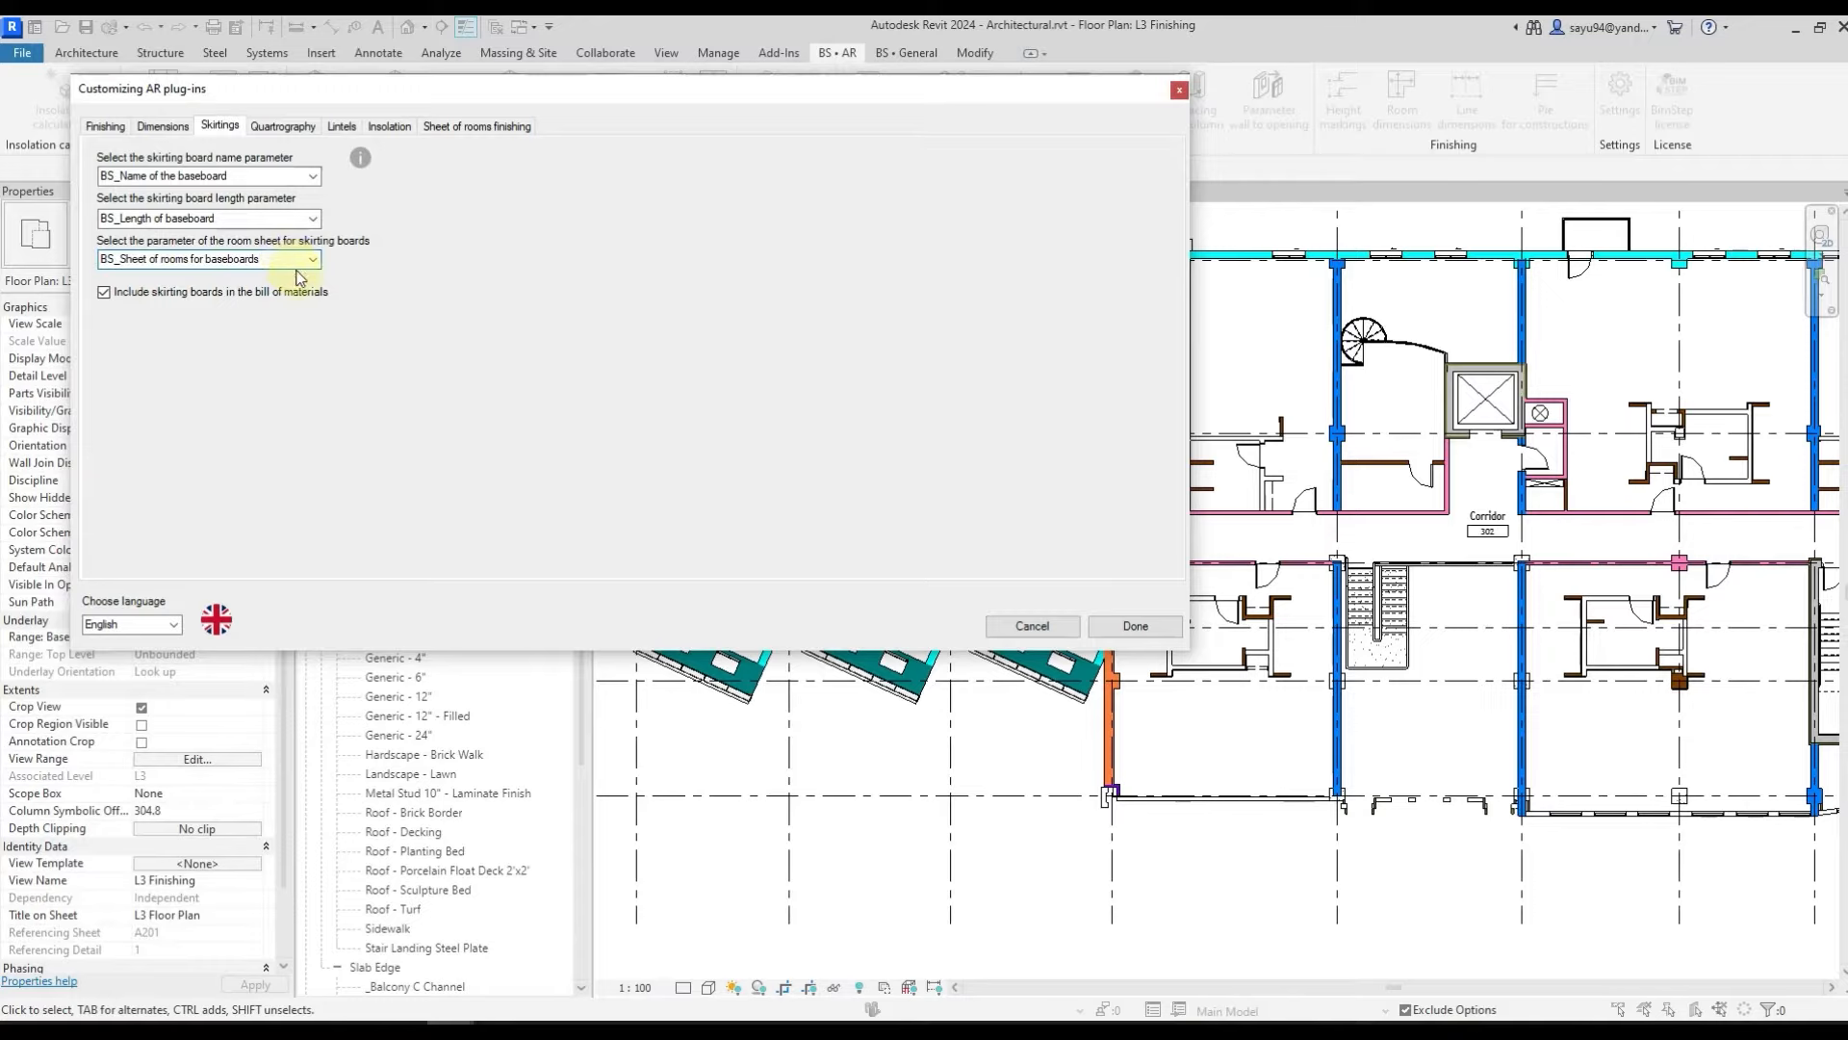
{"action": "left_click", "coordinate": [276, 293]}
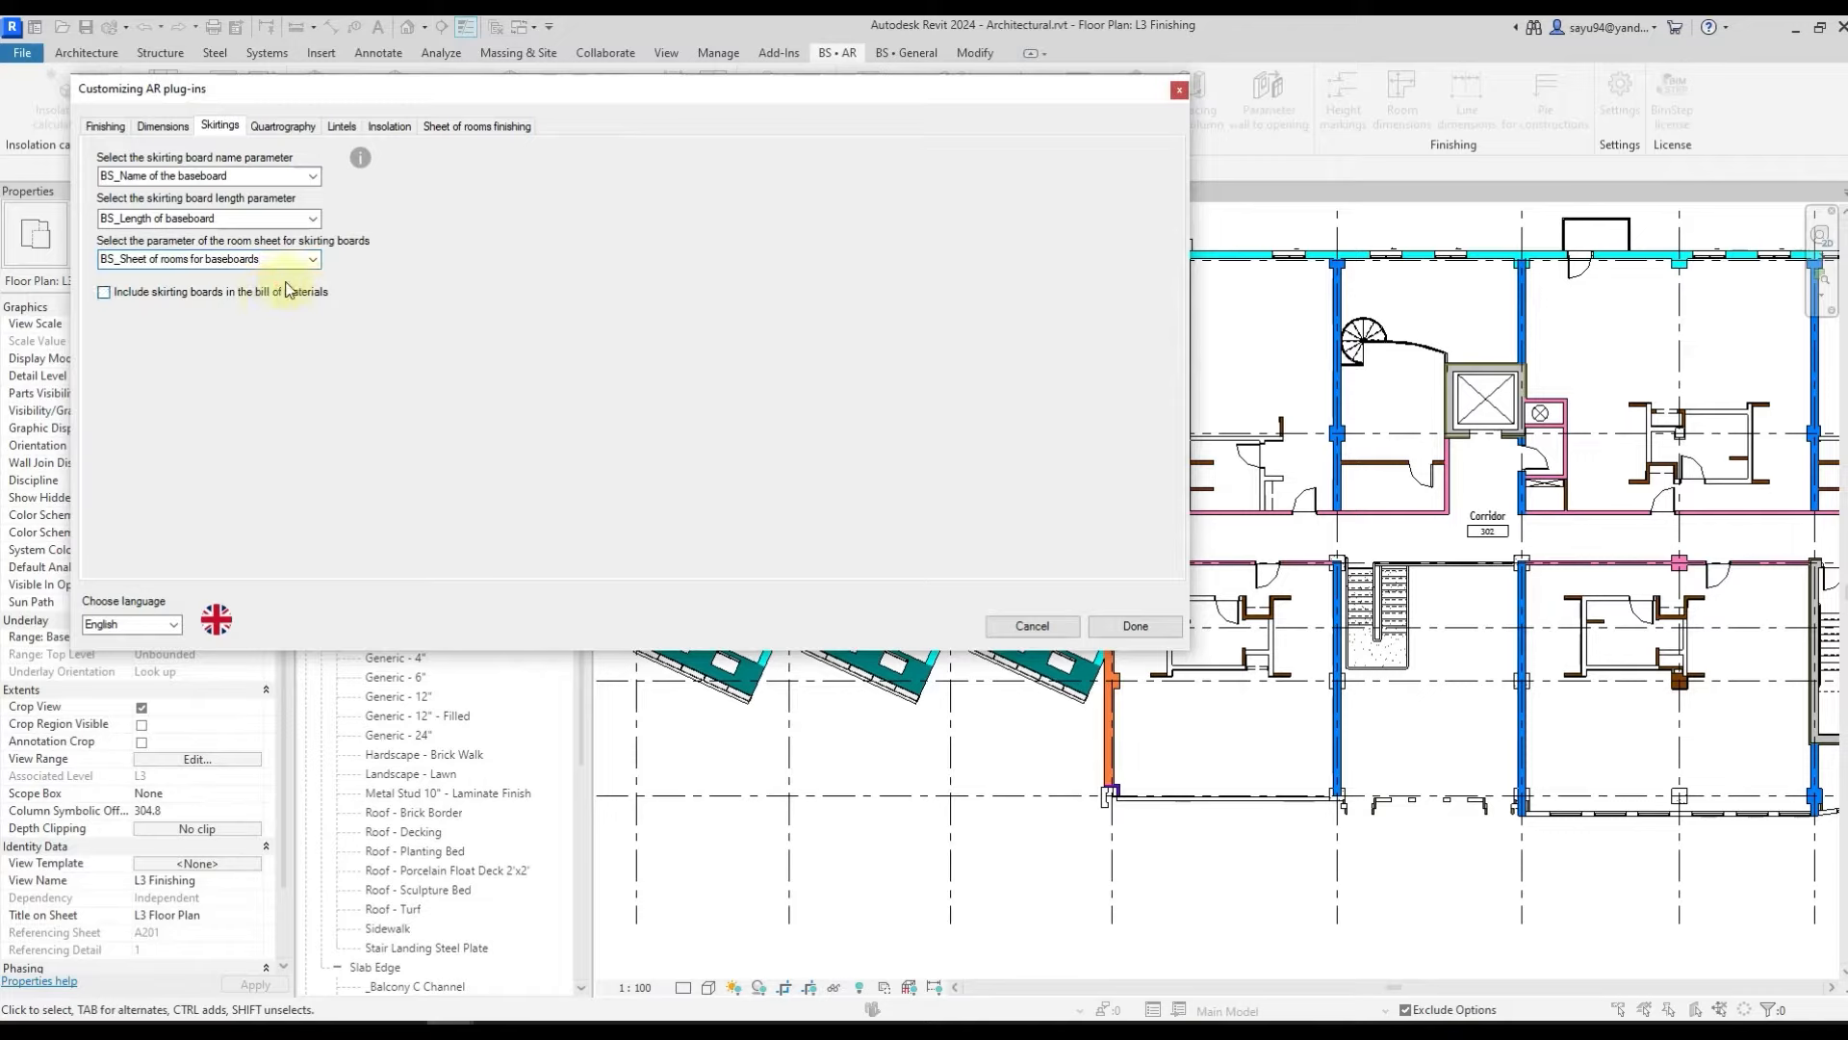
{"action": "left_click", "coordinate": [266, 294]}
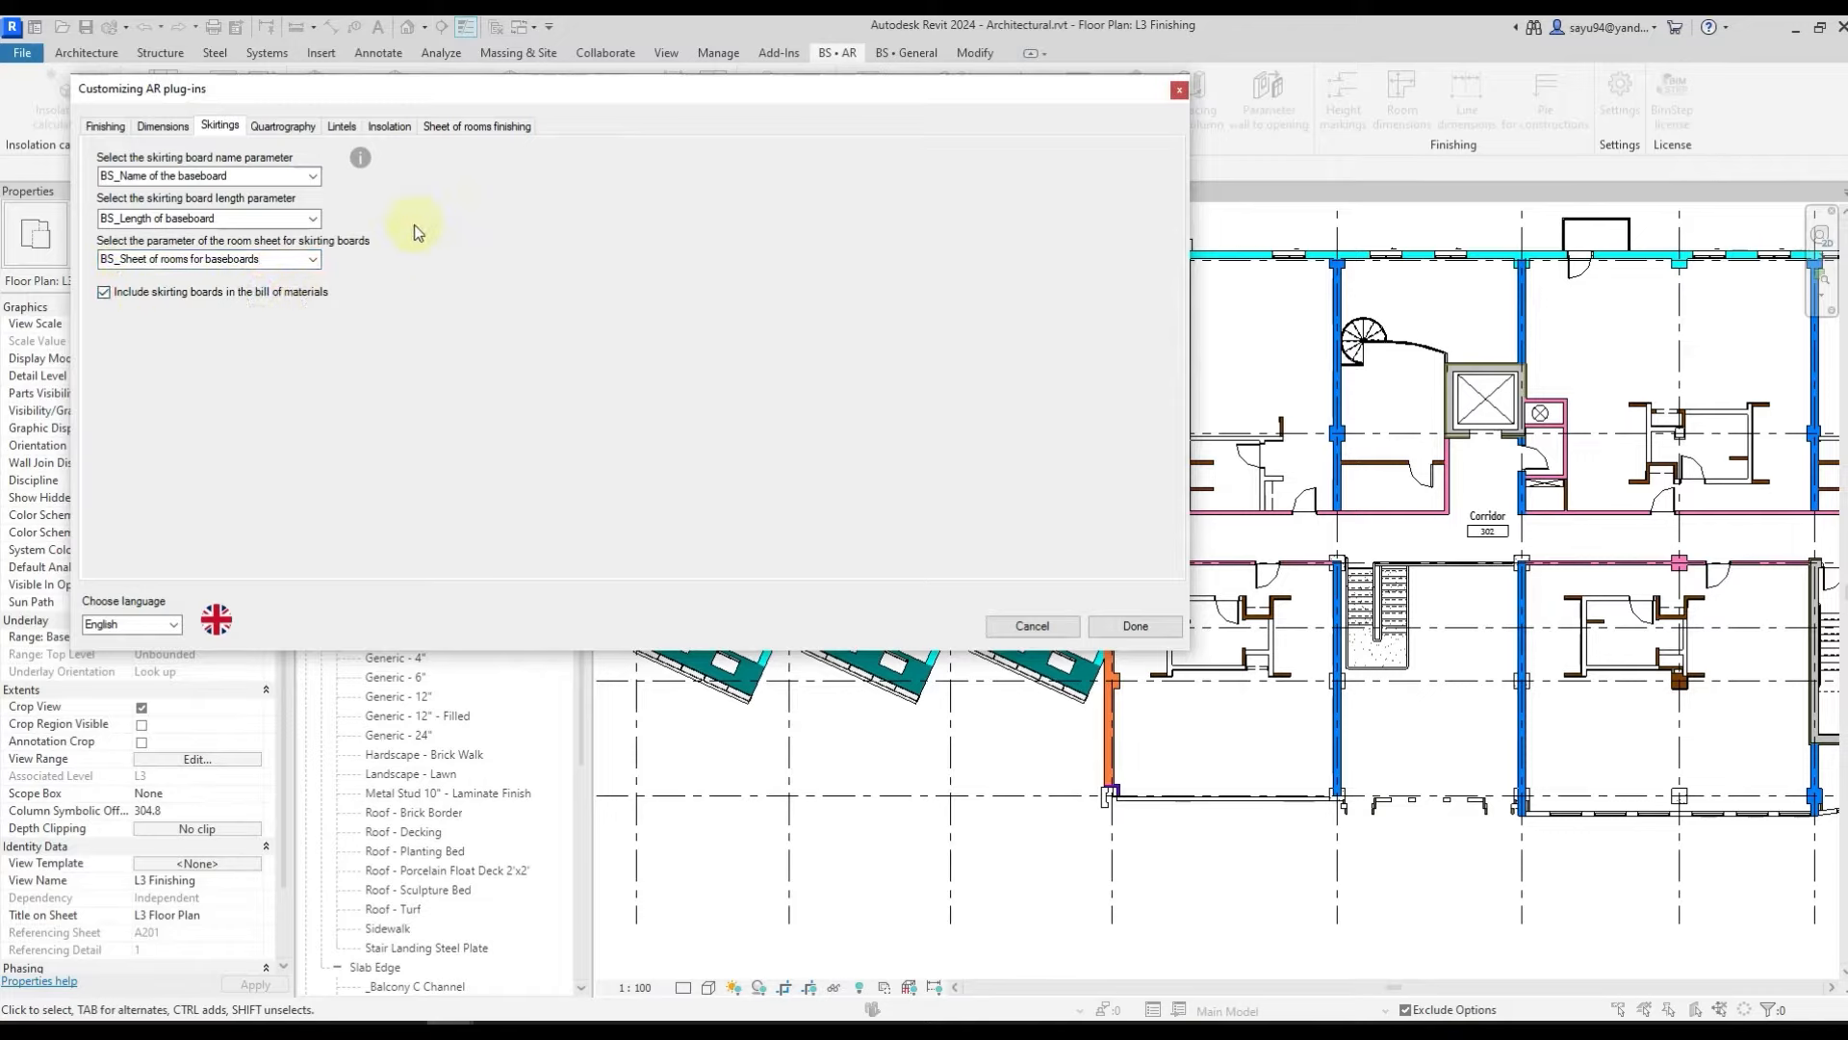
- Review the wall, ceiling and finish description parameters for the sheet of rooms finishing, keeping flooring included in the bill of quantities
{"action": "left_click", "coordinate": [452, 127]}
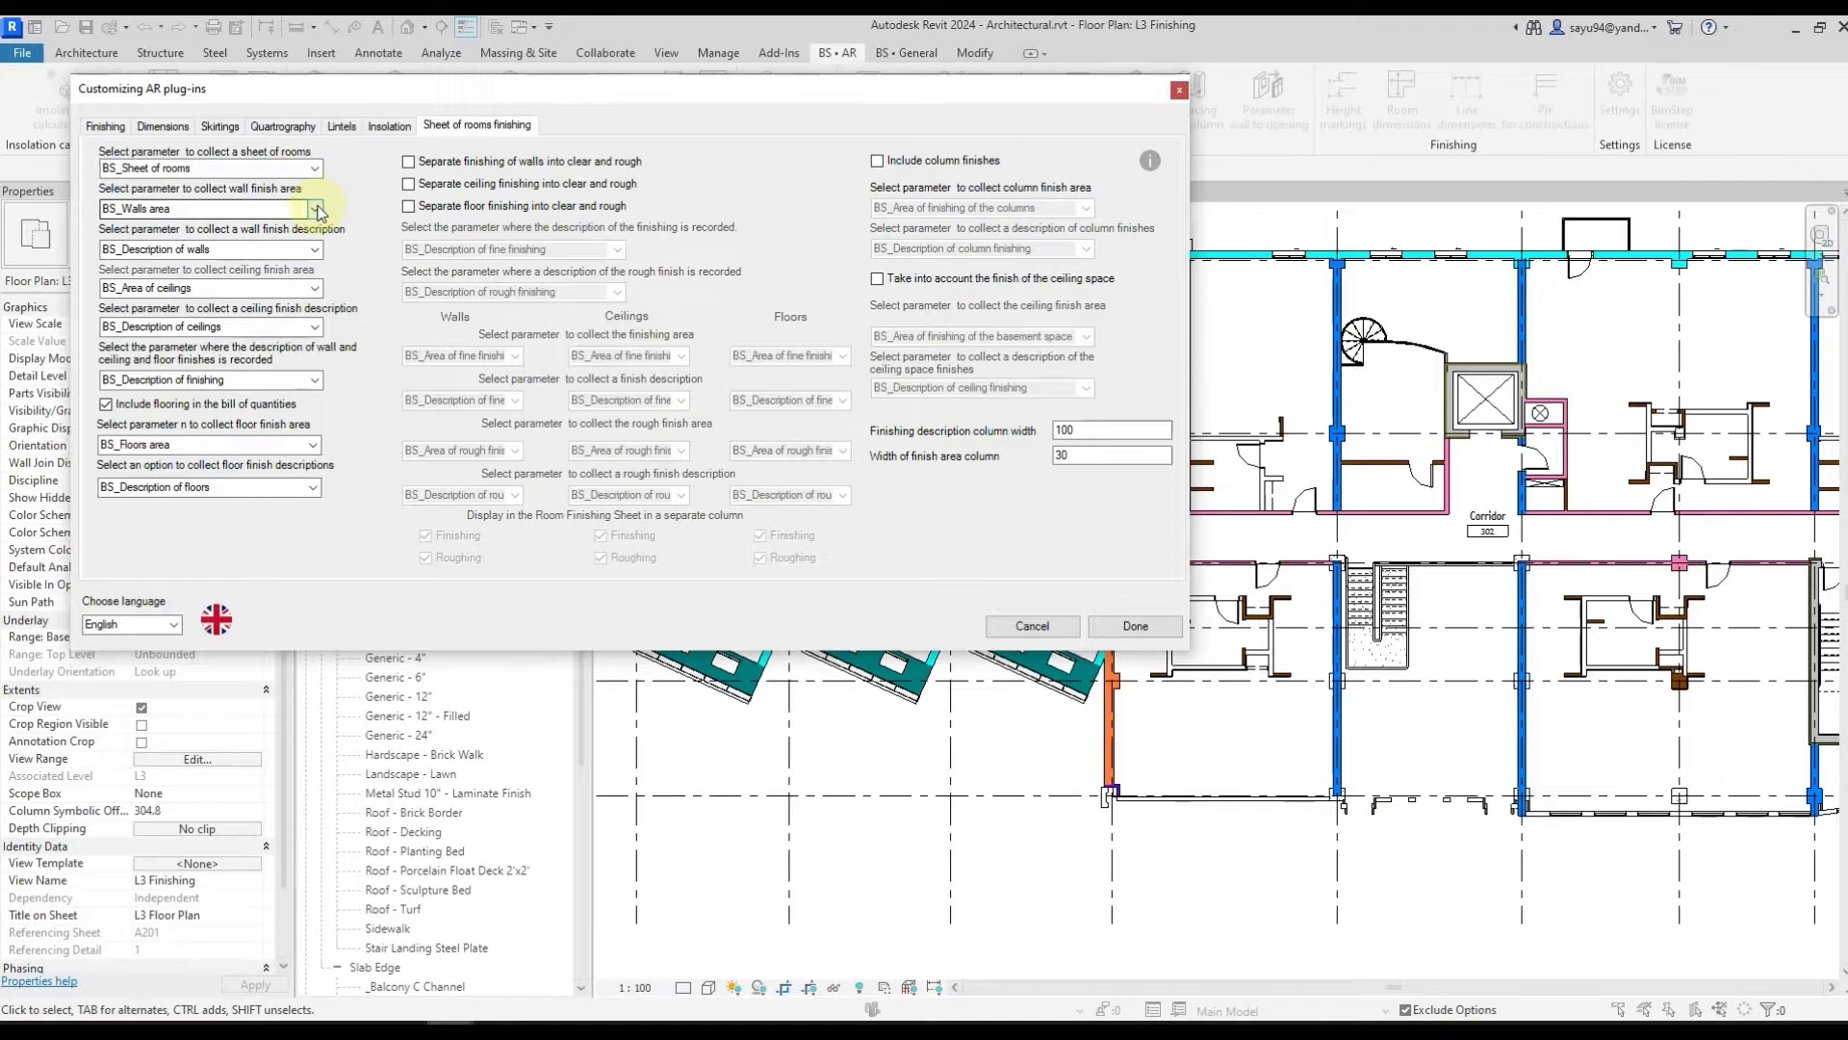
{"action": "left_click", "coordinate": [318, 210]}
{"action": "left_click", "coordinate": [319, 210]}
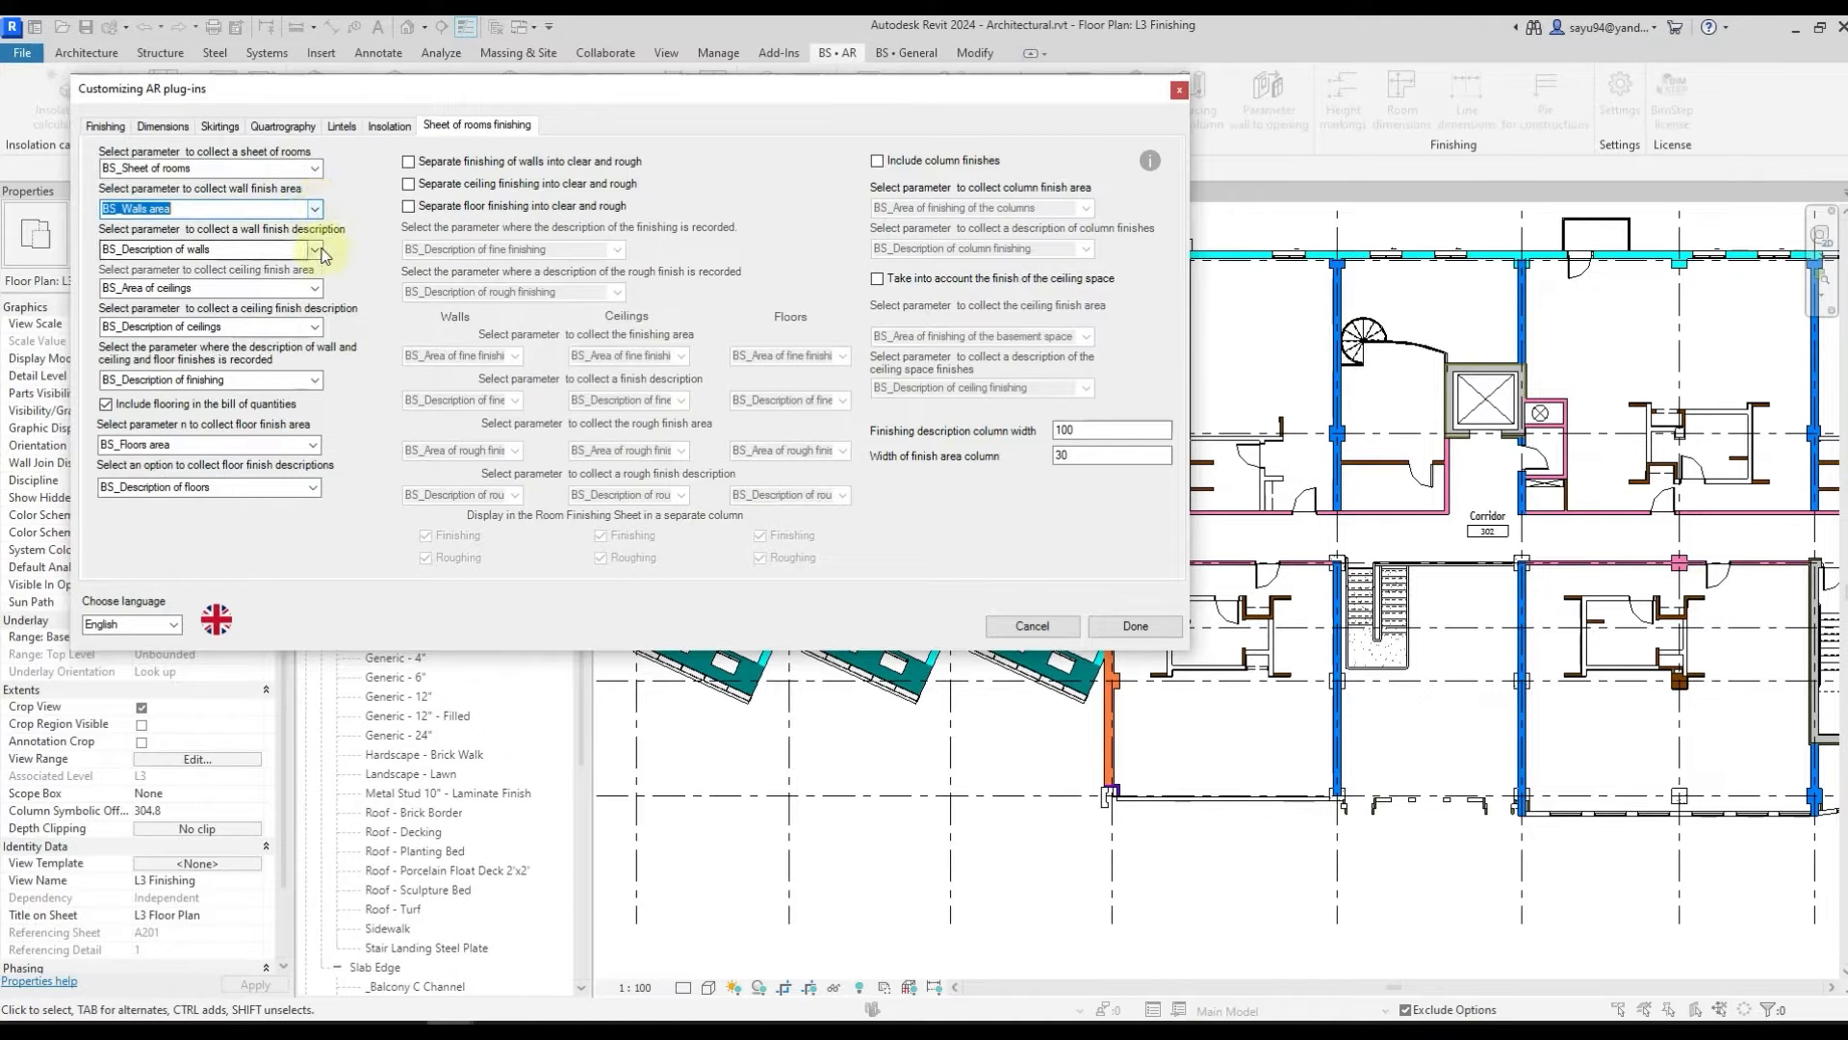
{"action": "left_click", "coordinate": [320, 249]}
{"action": "left_click", "coordinate": [322, 289]}
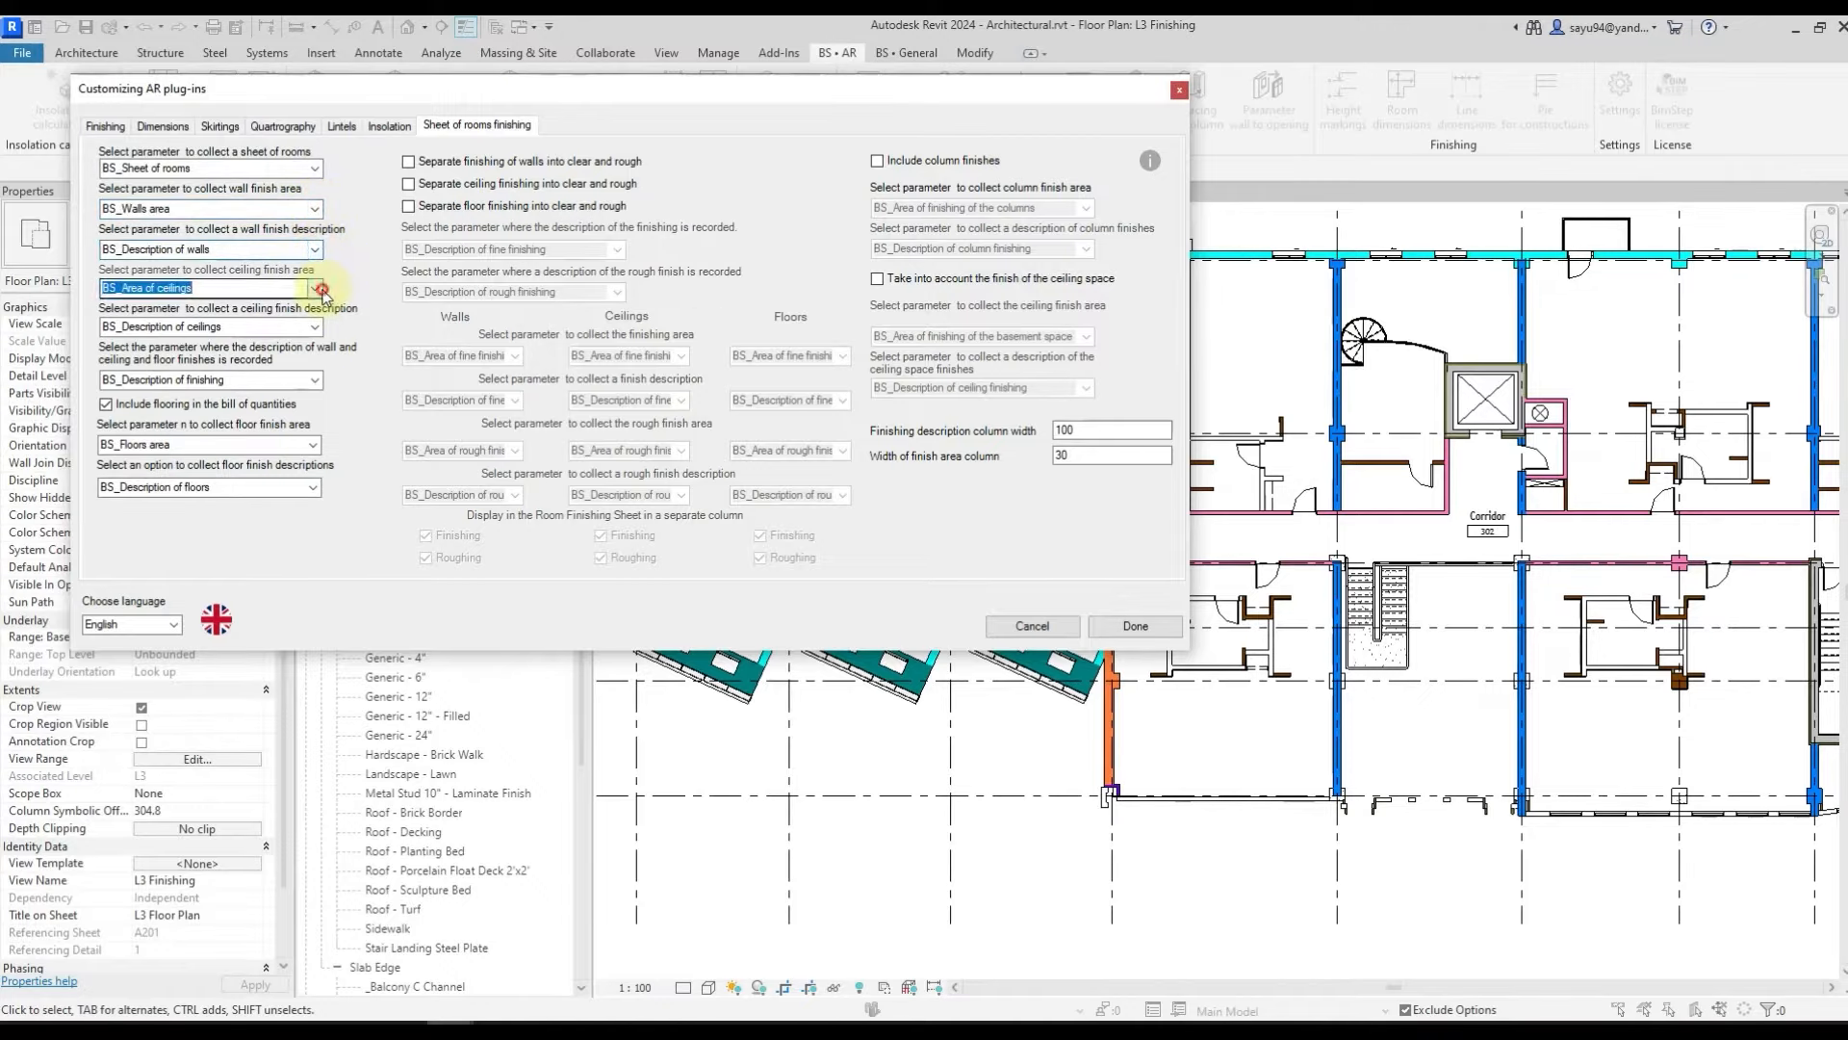
{"action": "left_click", "coordinate": [316, 329]}
{"action": "left_click", "coordinate": [315, 329]}
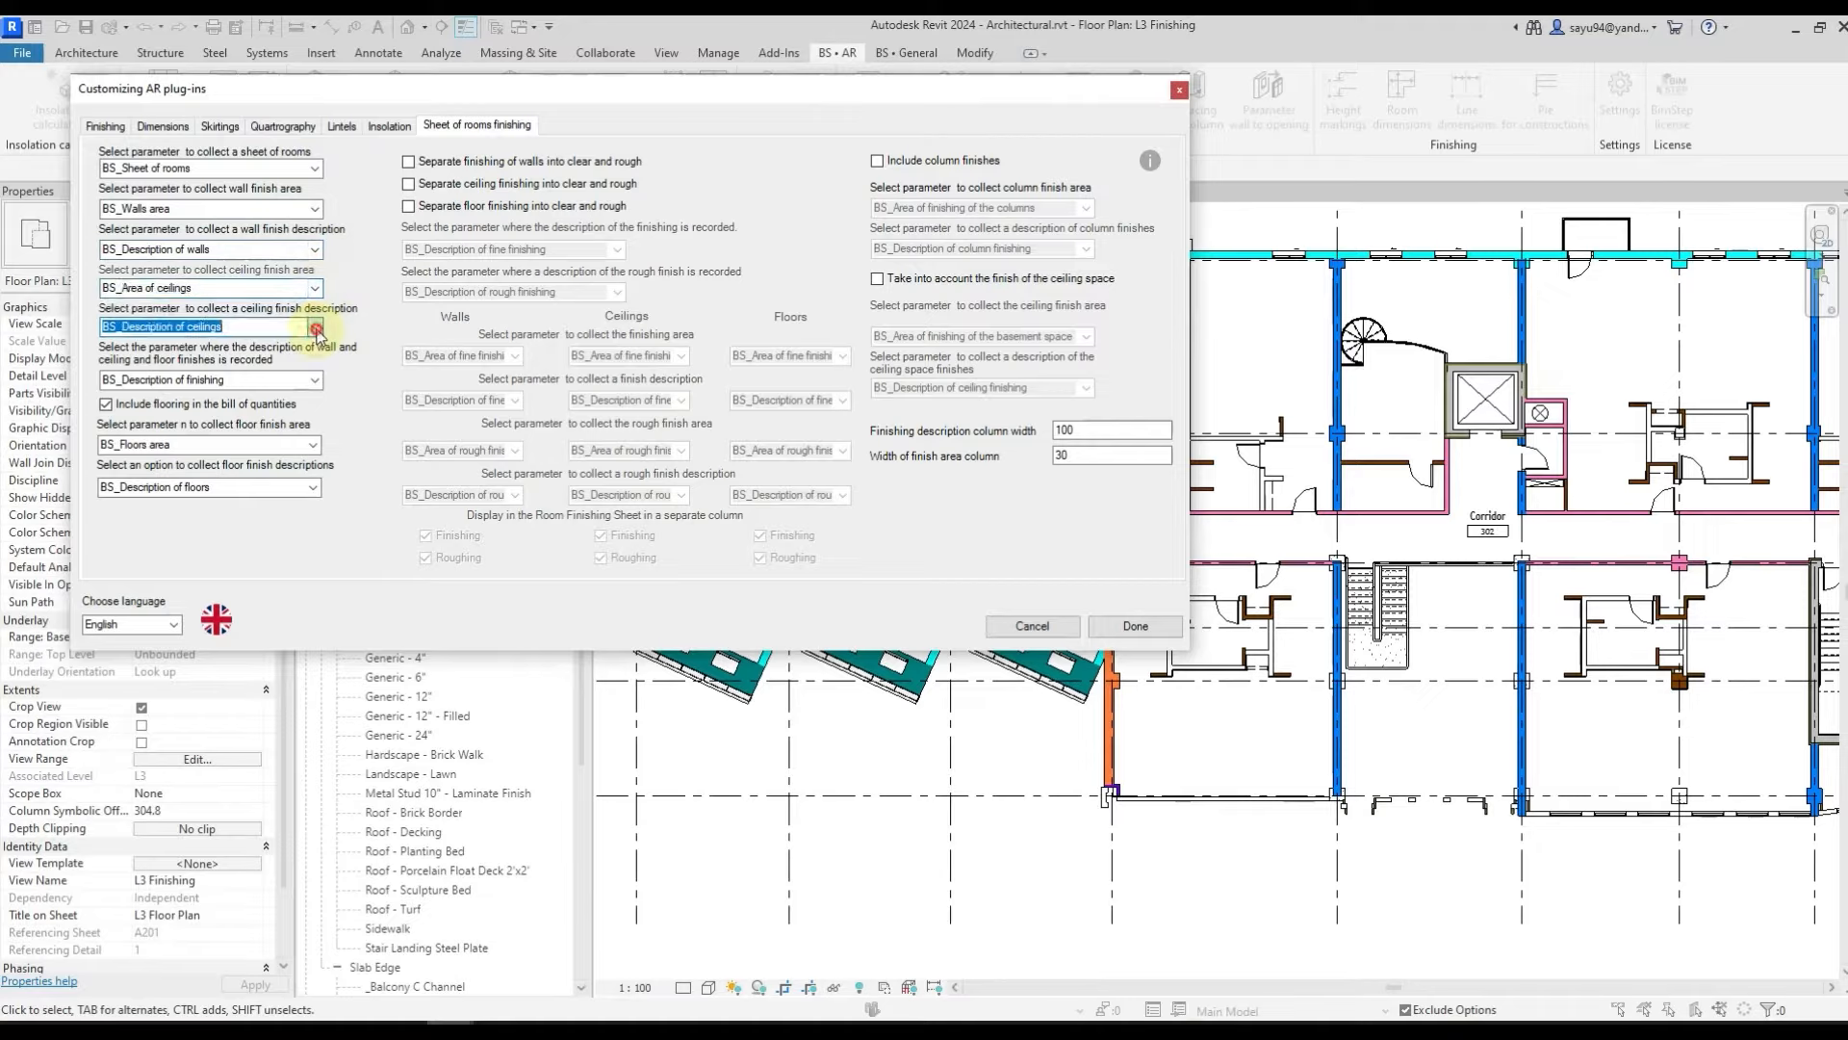
{"action": "left_click", "coordinate": [318, 382]}
{"action": "left_click", "coordinate": [269, 378]}
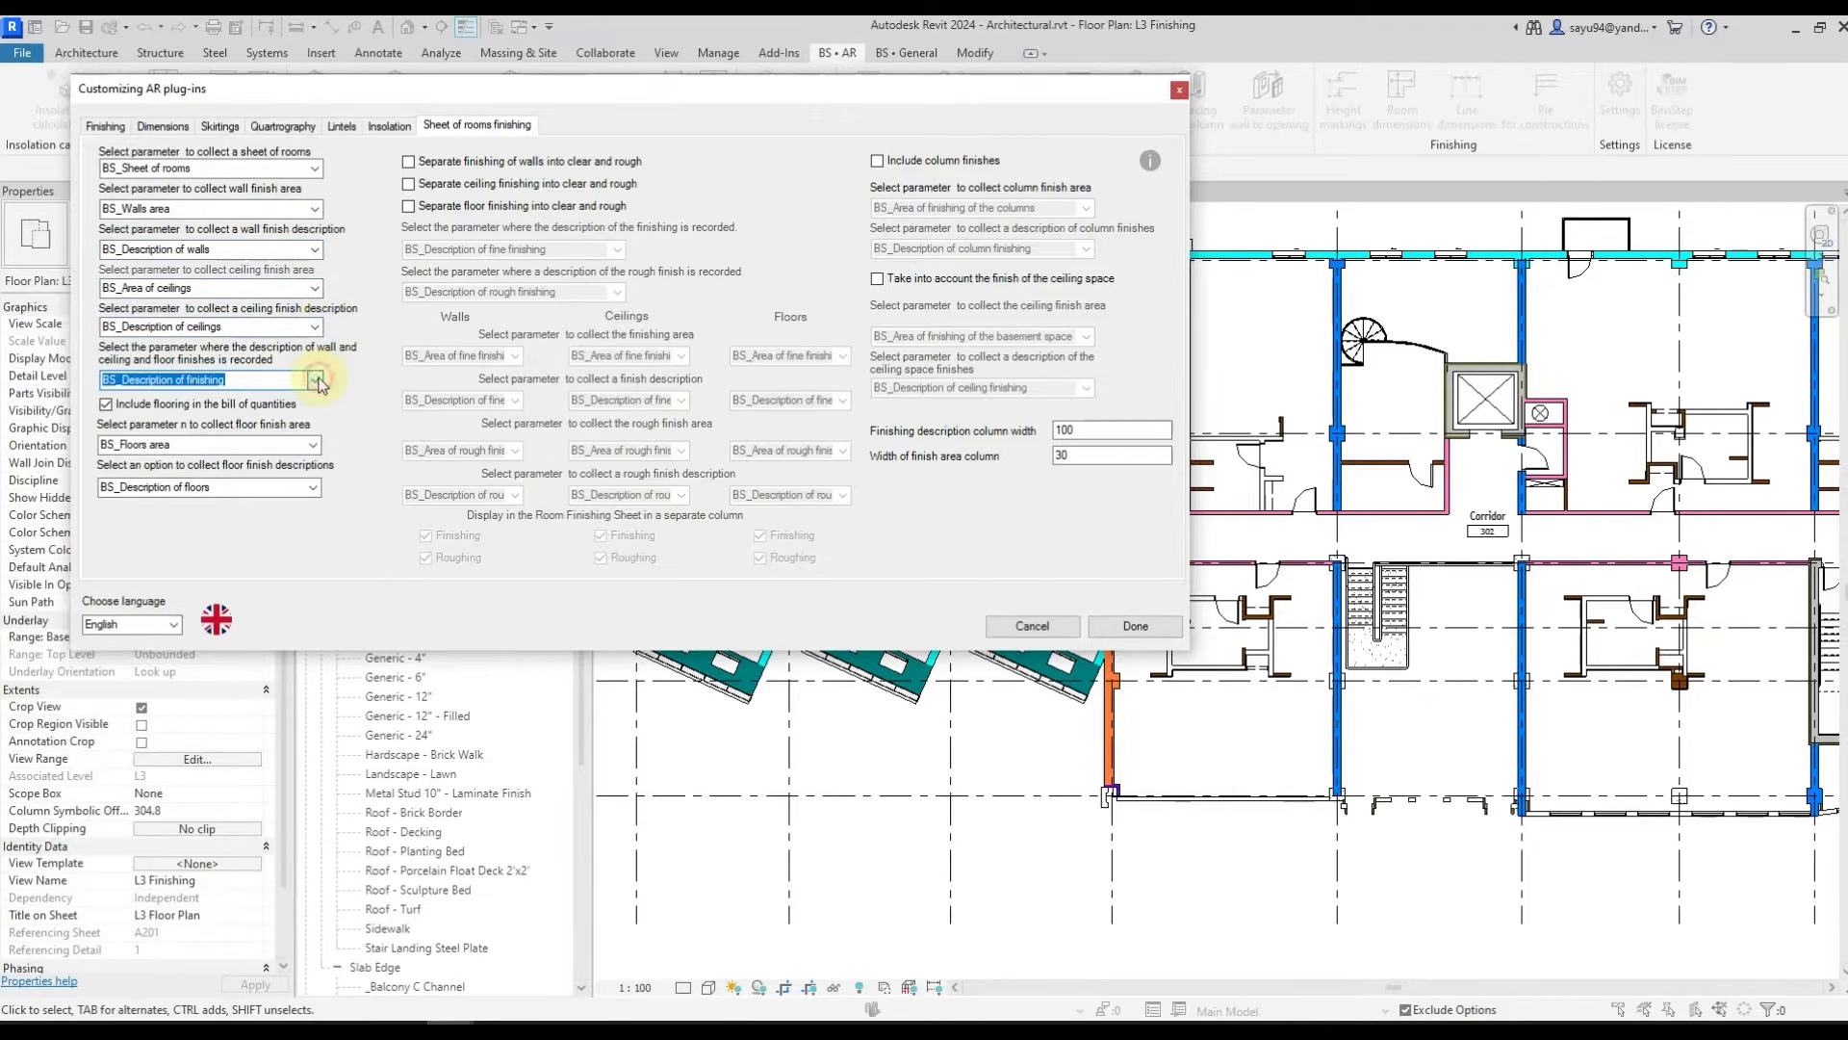
{"action": "left_click", "coordinate": [229, 408]}
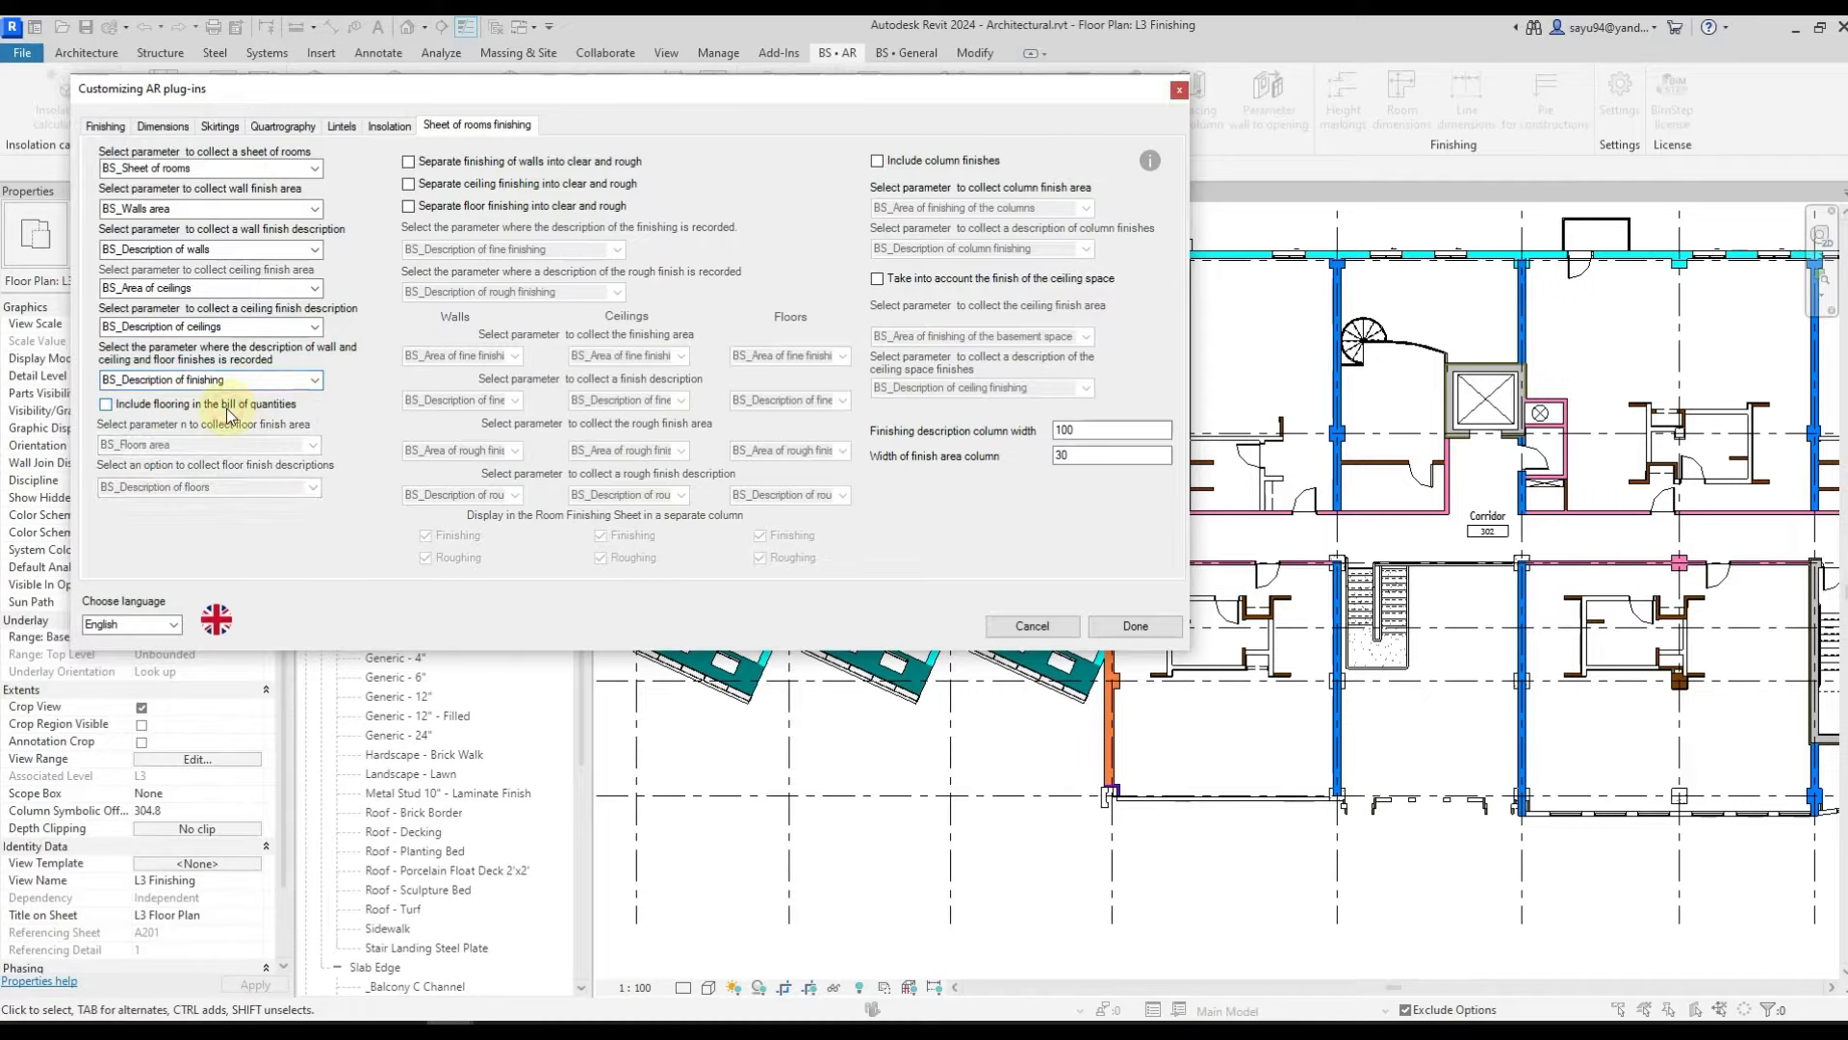
{"action": "left_click", "coordinate": [227, 409]}
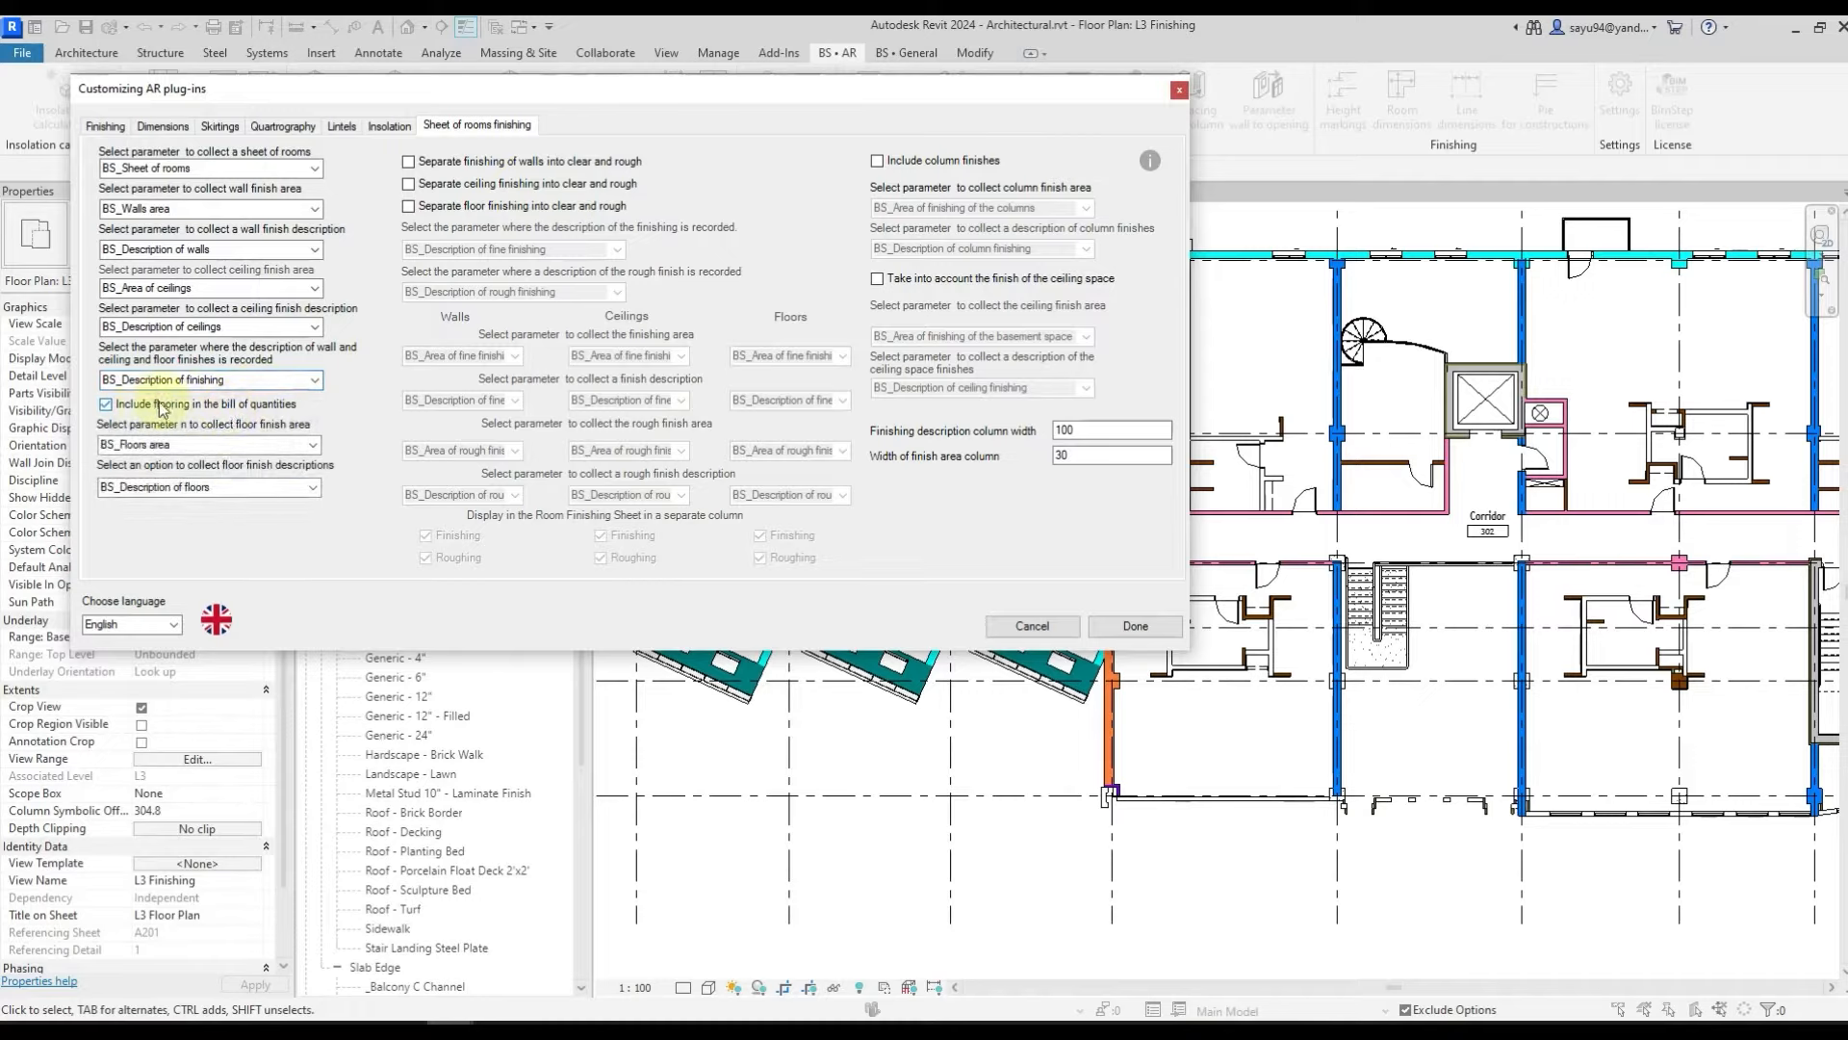
- Review the parameters that collect the floor finish area and floor finish descriptions for the sheet of rooms
{"action": "left_click", "coordinate": [315, 446]}
{"action": "left_click", "coordinate": [315, 446]}
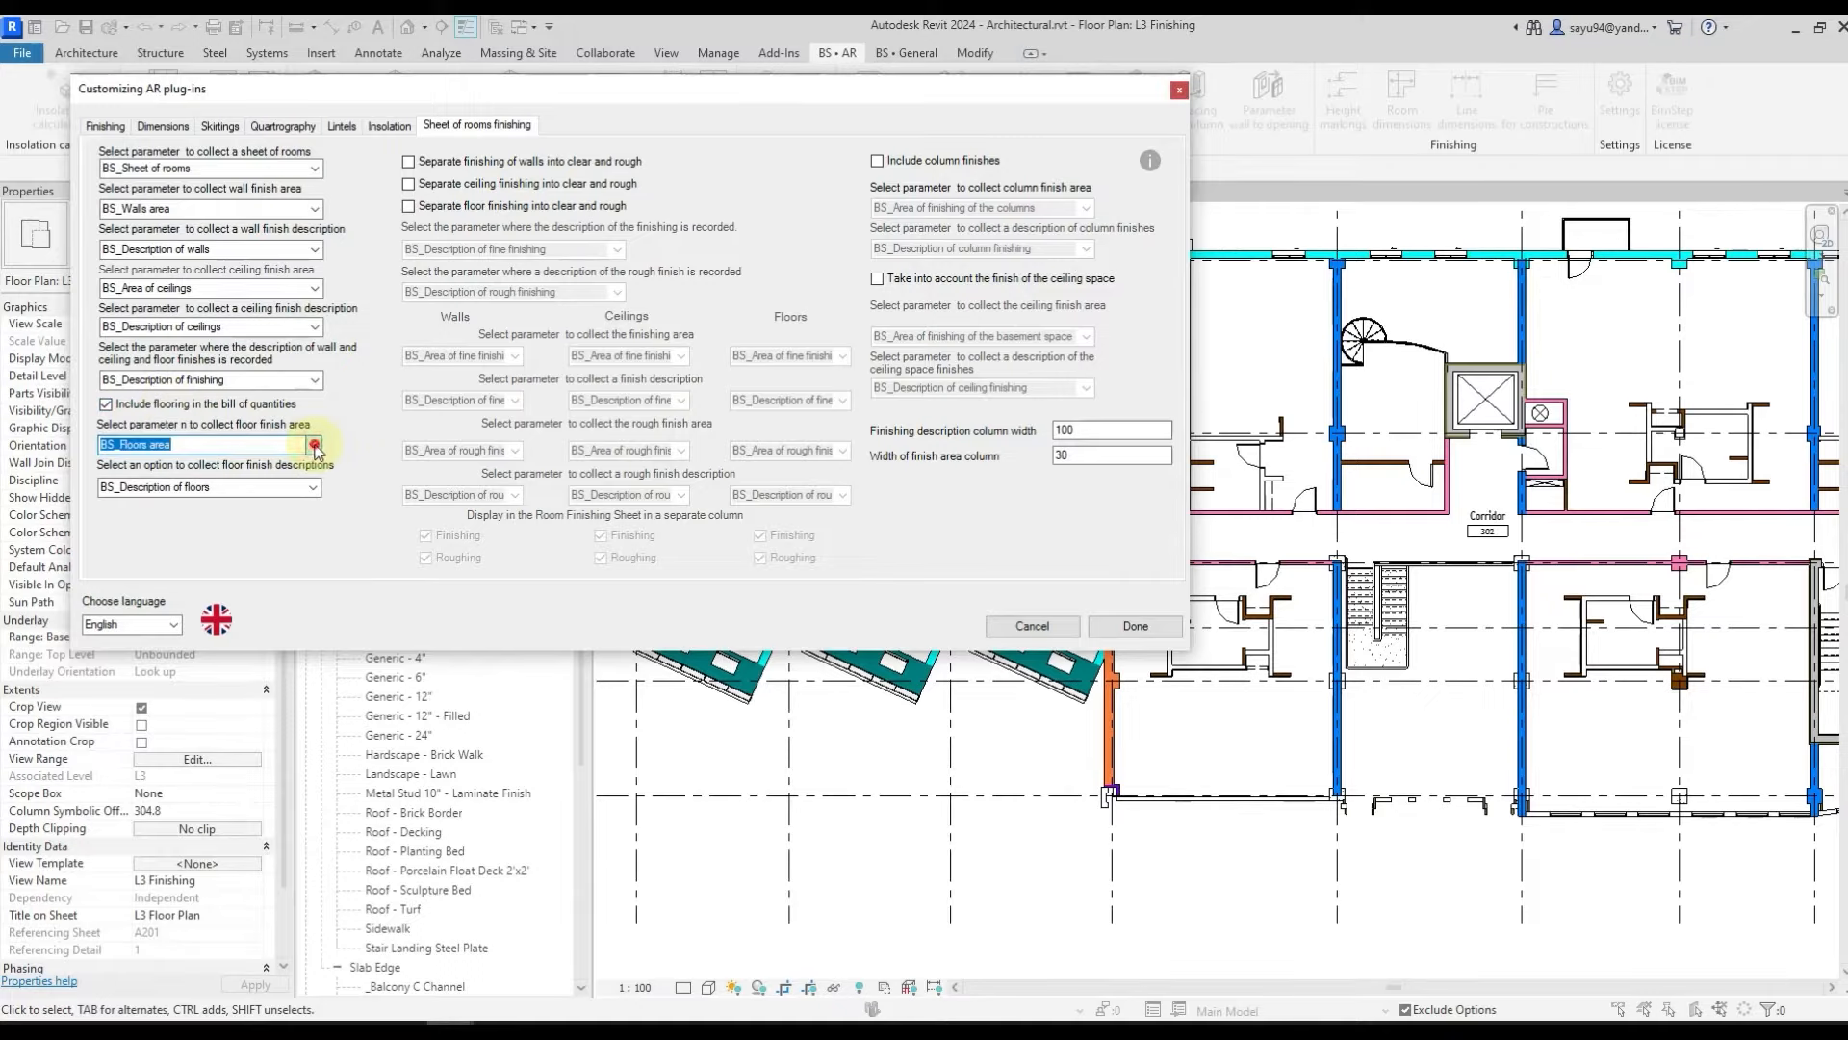
{"action": "left_click", "coordinate": [307, 489]}
{"action": "left_click", "coordinate": [308, 489]}
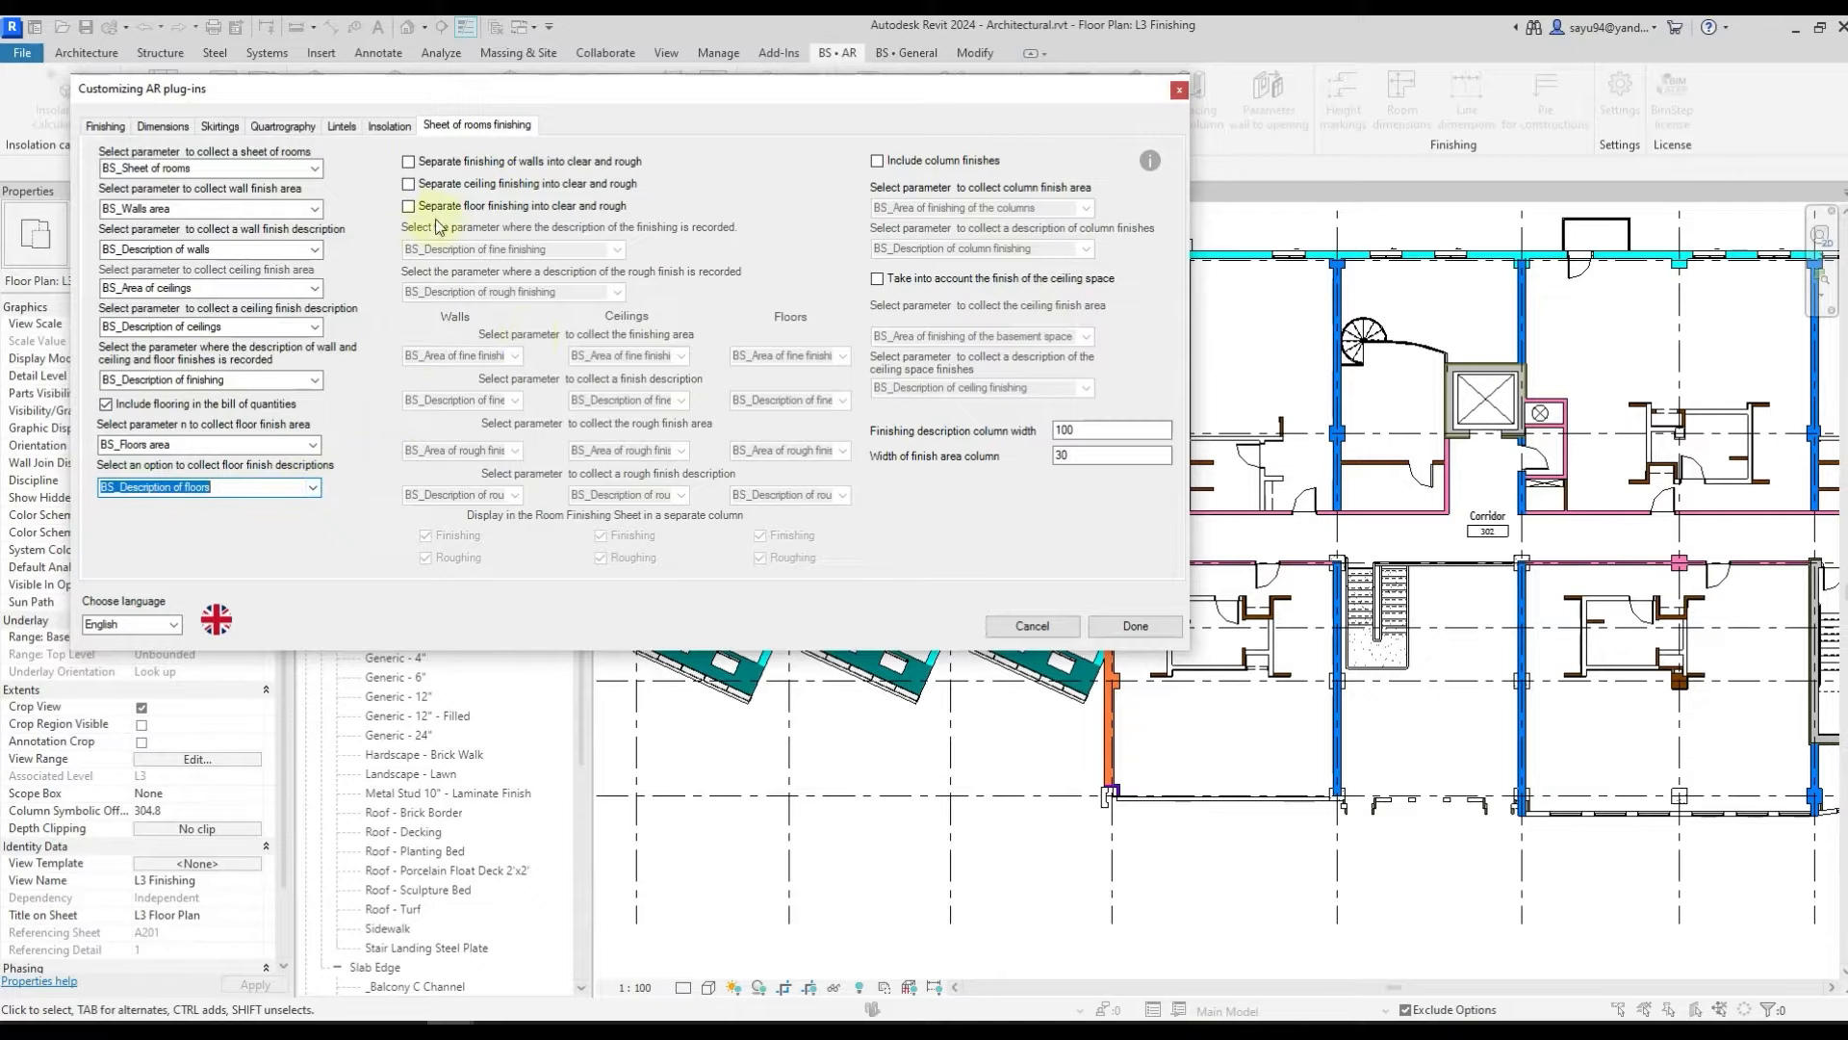
- Check the parameters offered when wall, ceiling and floor finishes are separated into clear and rough, leaving all three separations off
{"action": "left_click", "coordinate": [495, 162]}
{"action": "left_click", "coordinate": [493, 185]}
{"action": "left_click", "coordinate": [488, 207]}
{"action": "left_click", "coordinate": [488, 207]}
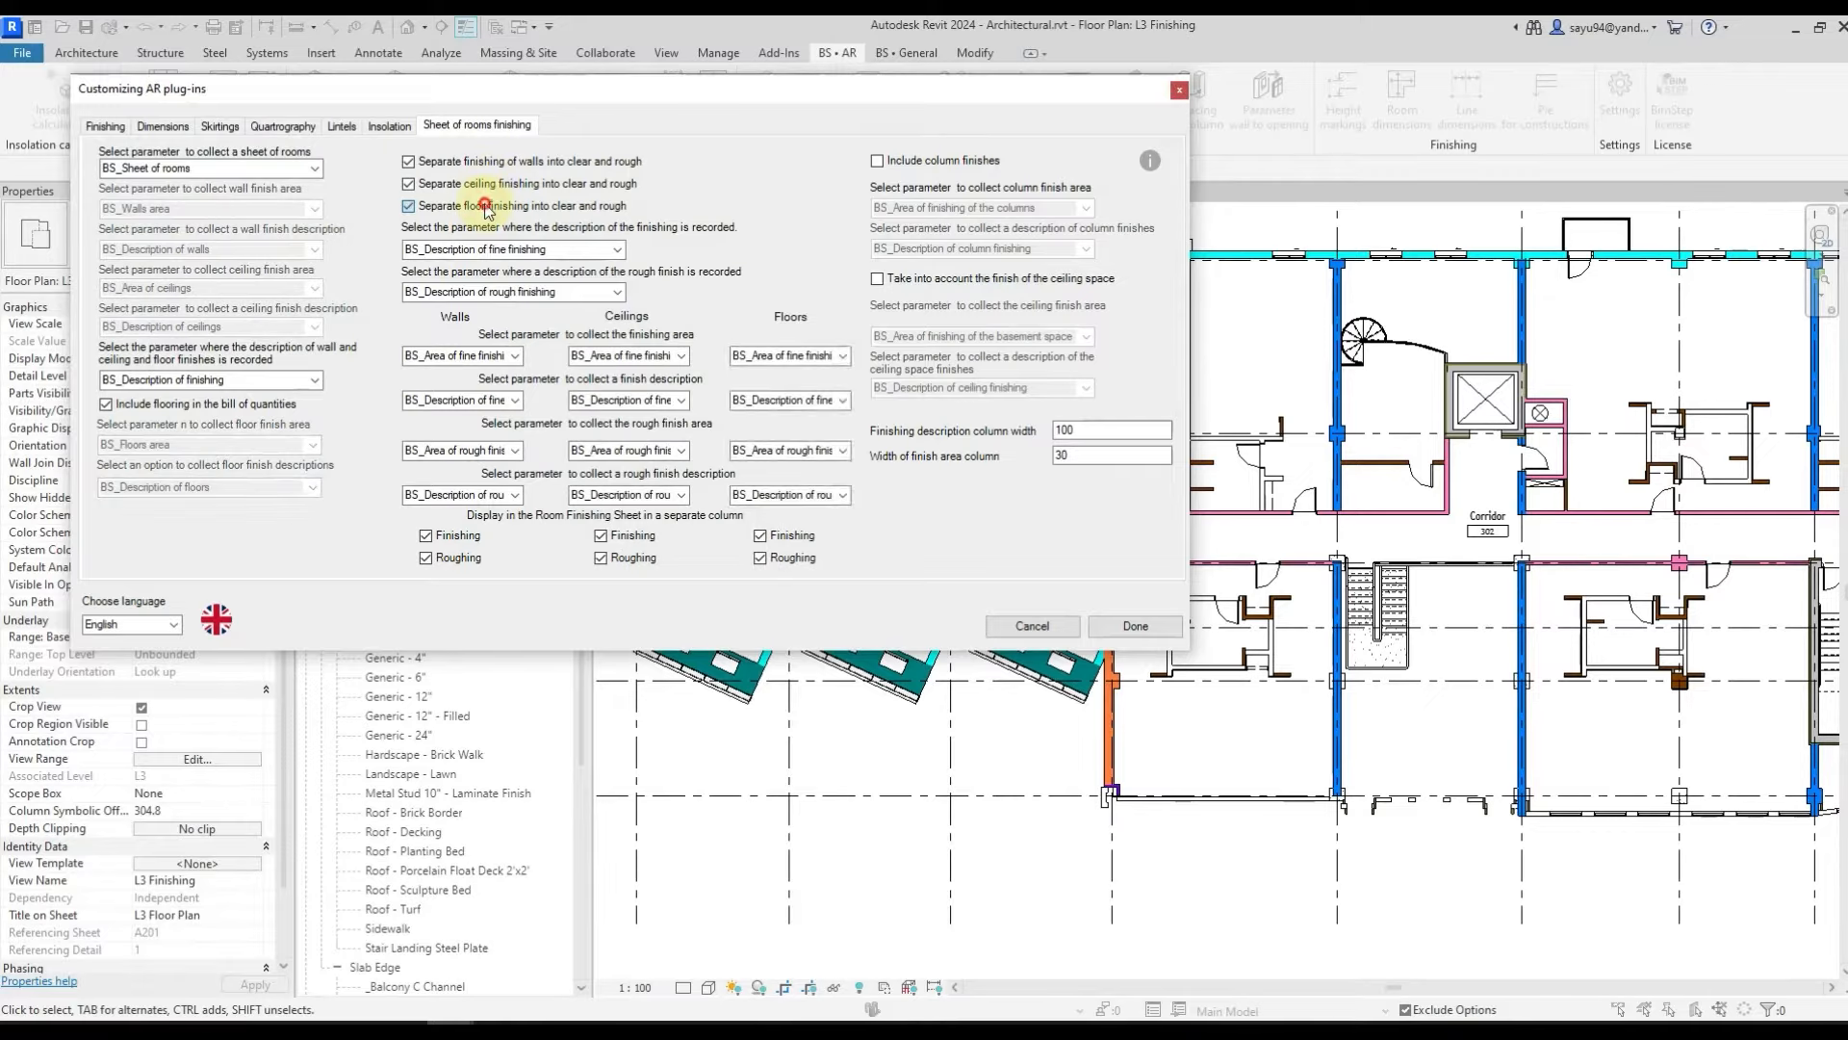
{"action": "left_click", "coordinate": [486, 185]}
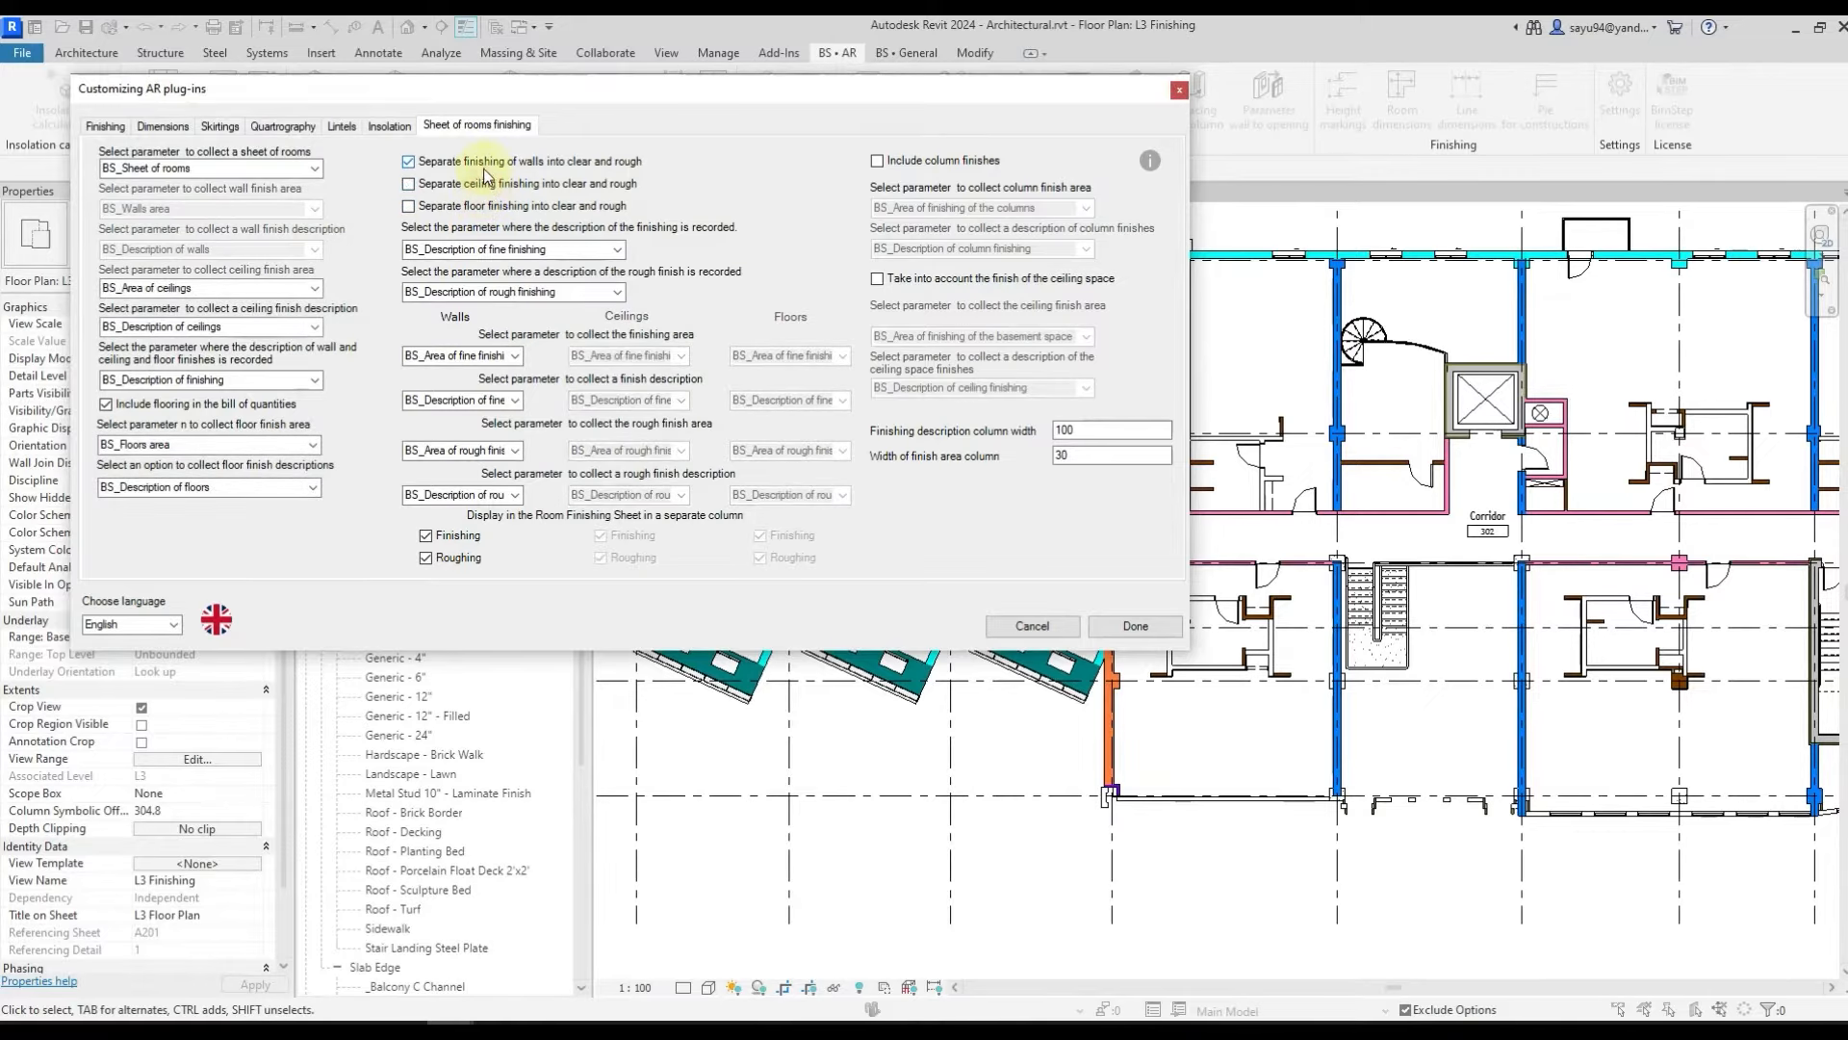
{"action": "left_click", "coordinate": [486, 166]}
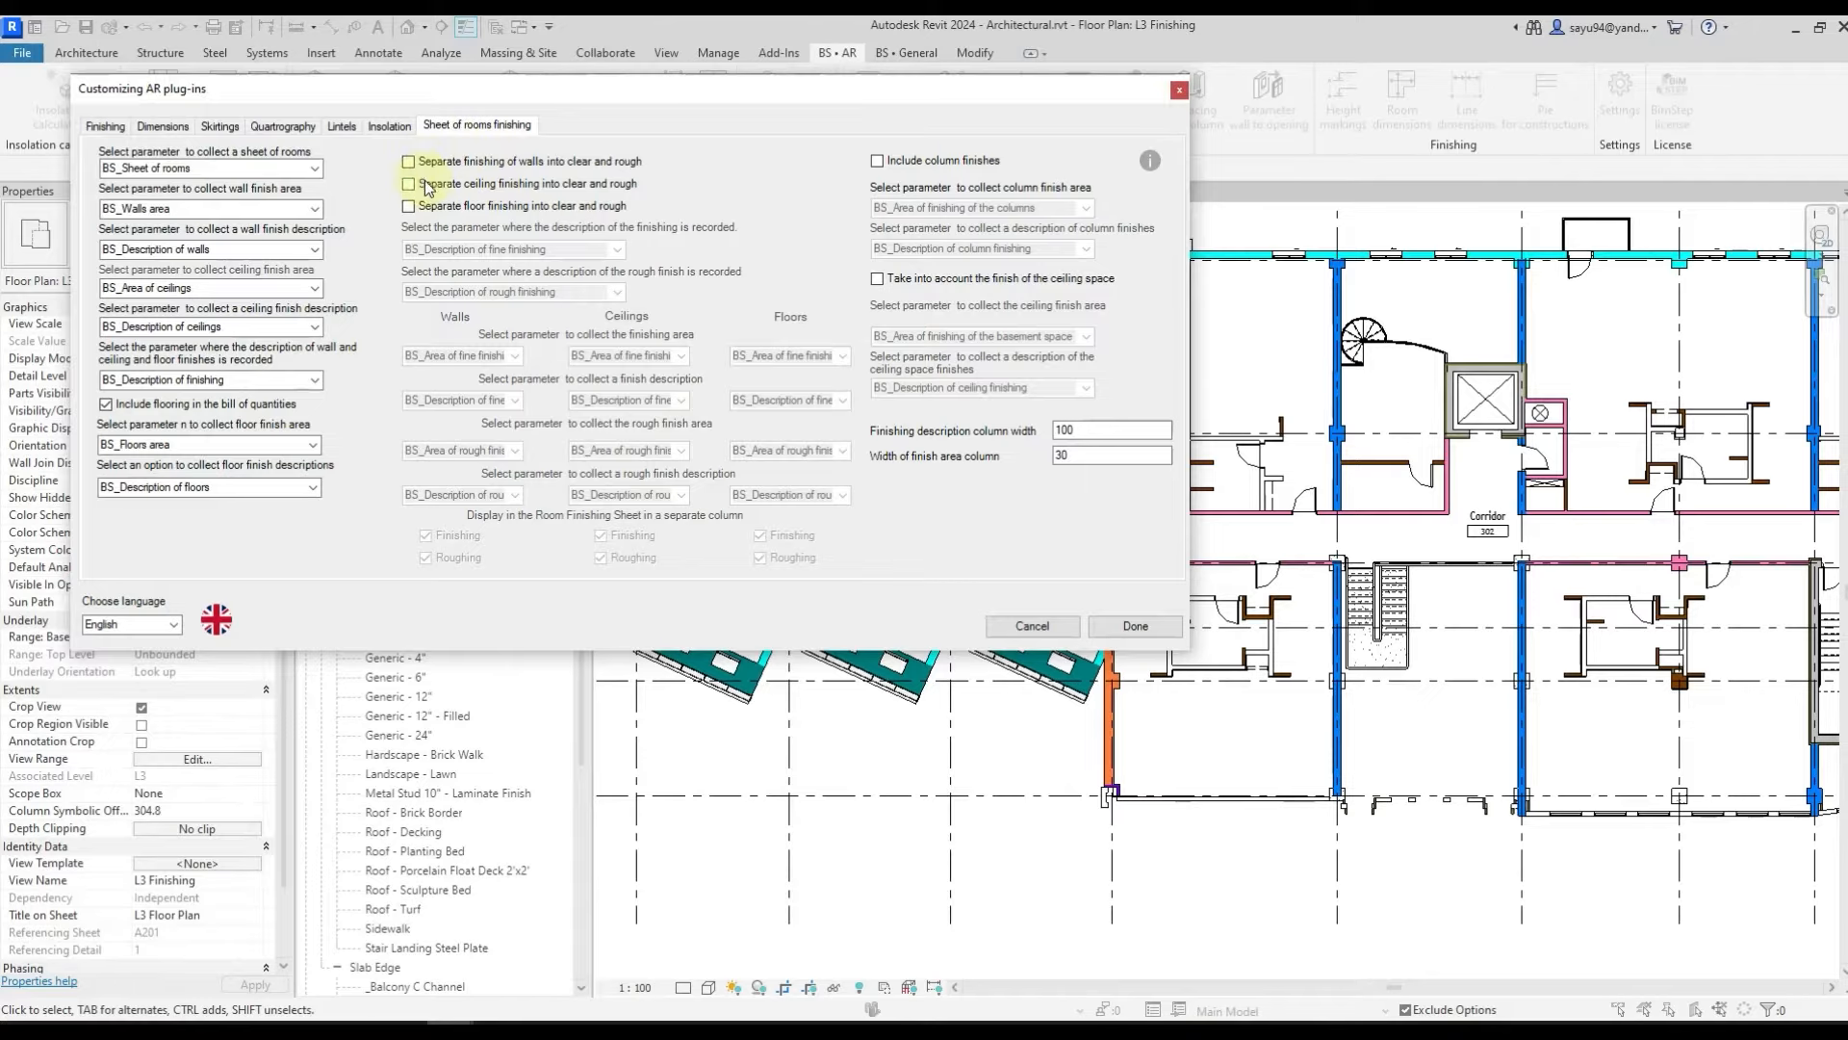
- Check the column finish and ceiling space finish options, leave both off, and accept the AR plug-in settings
{"action": "left_click", "coordinate": [922, 167]}
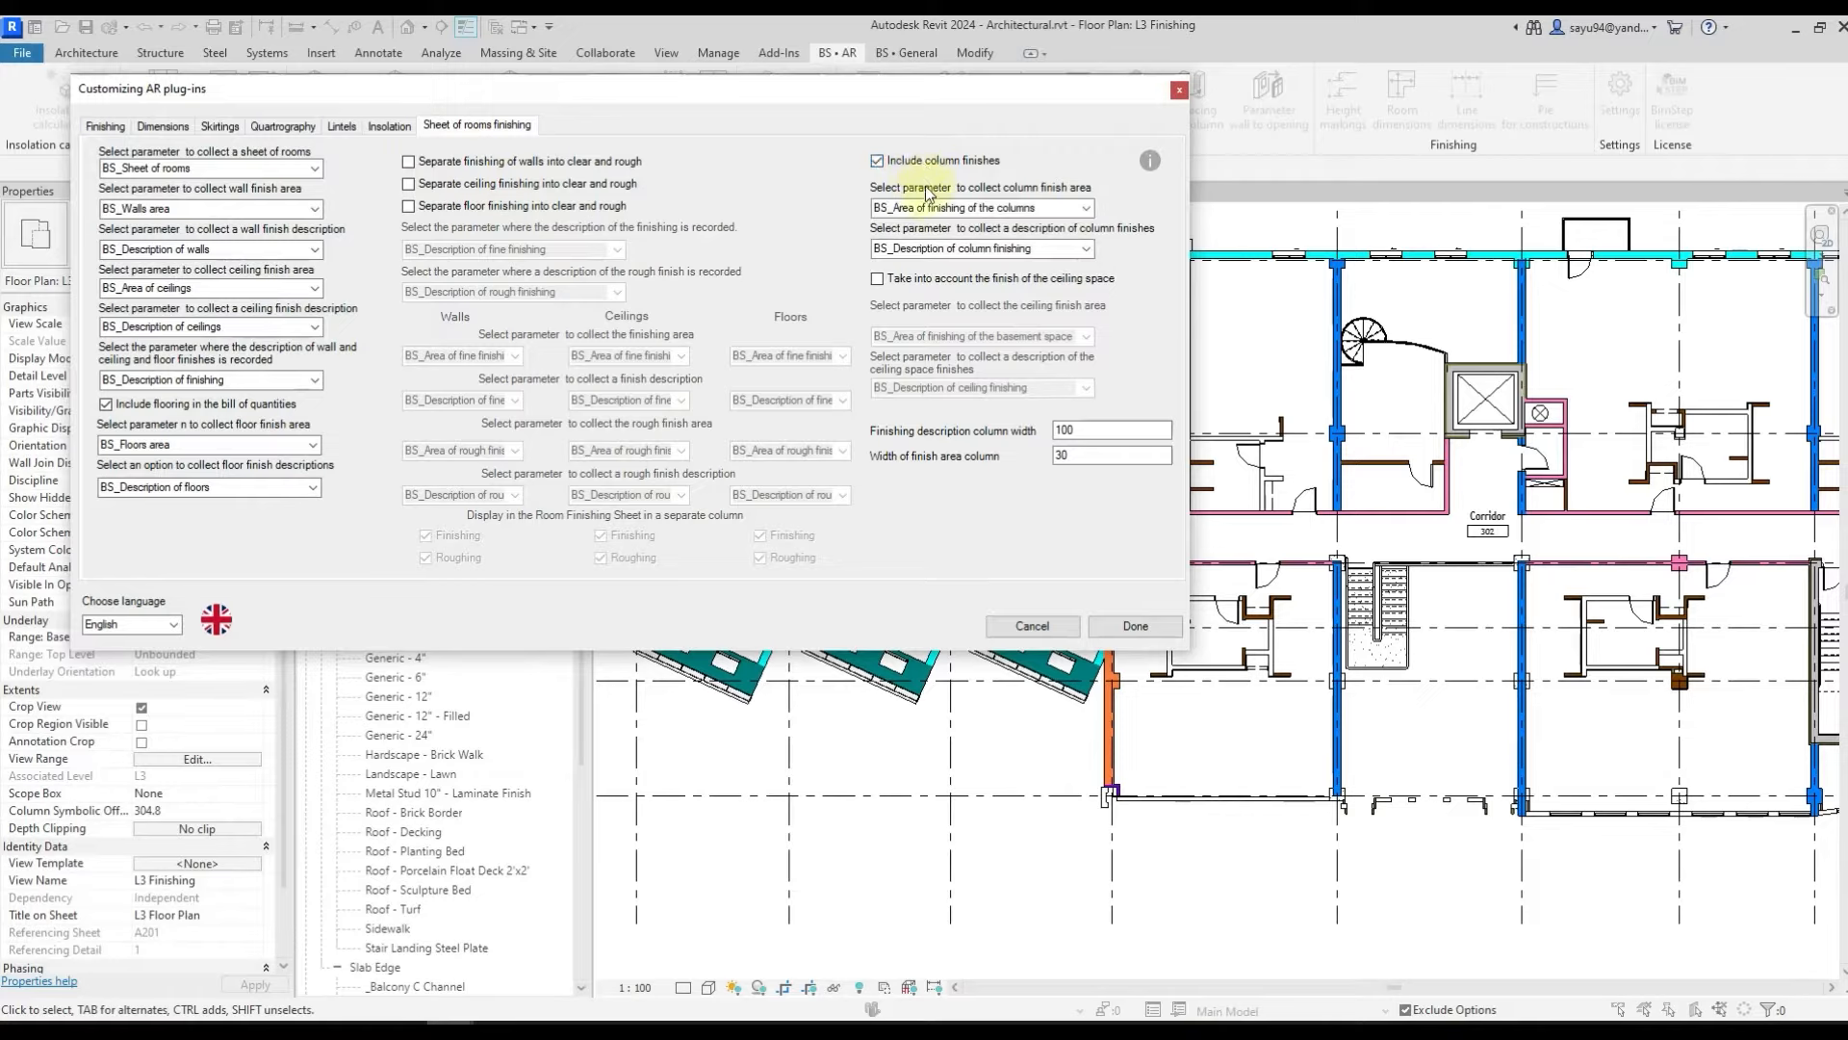
{"action": "left_click", "coordinate": [928, 162]}
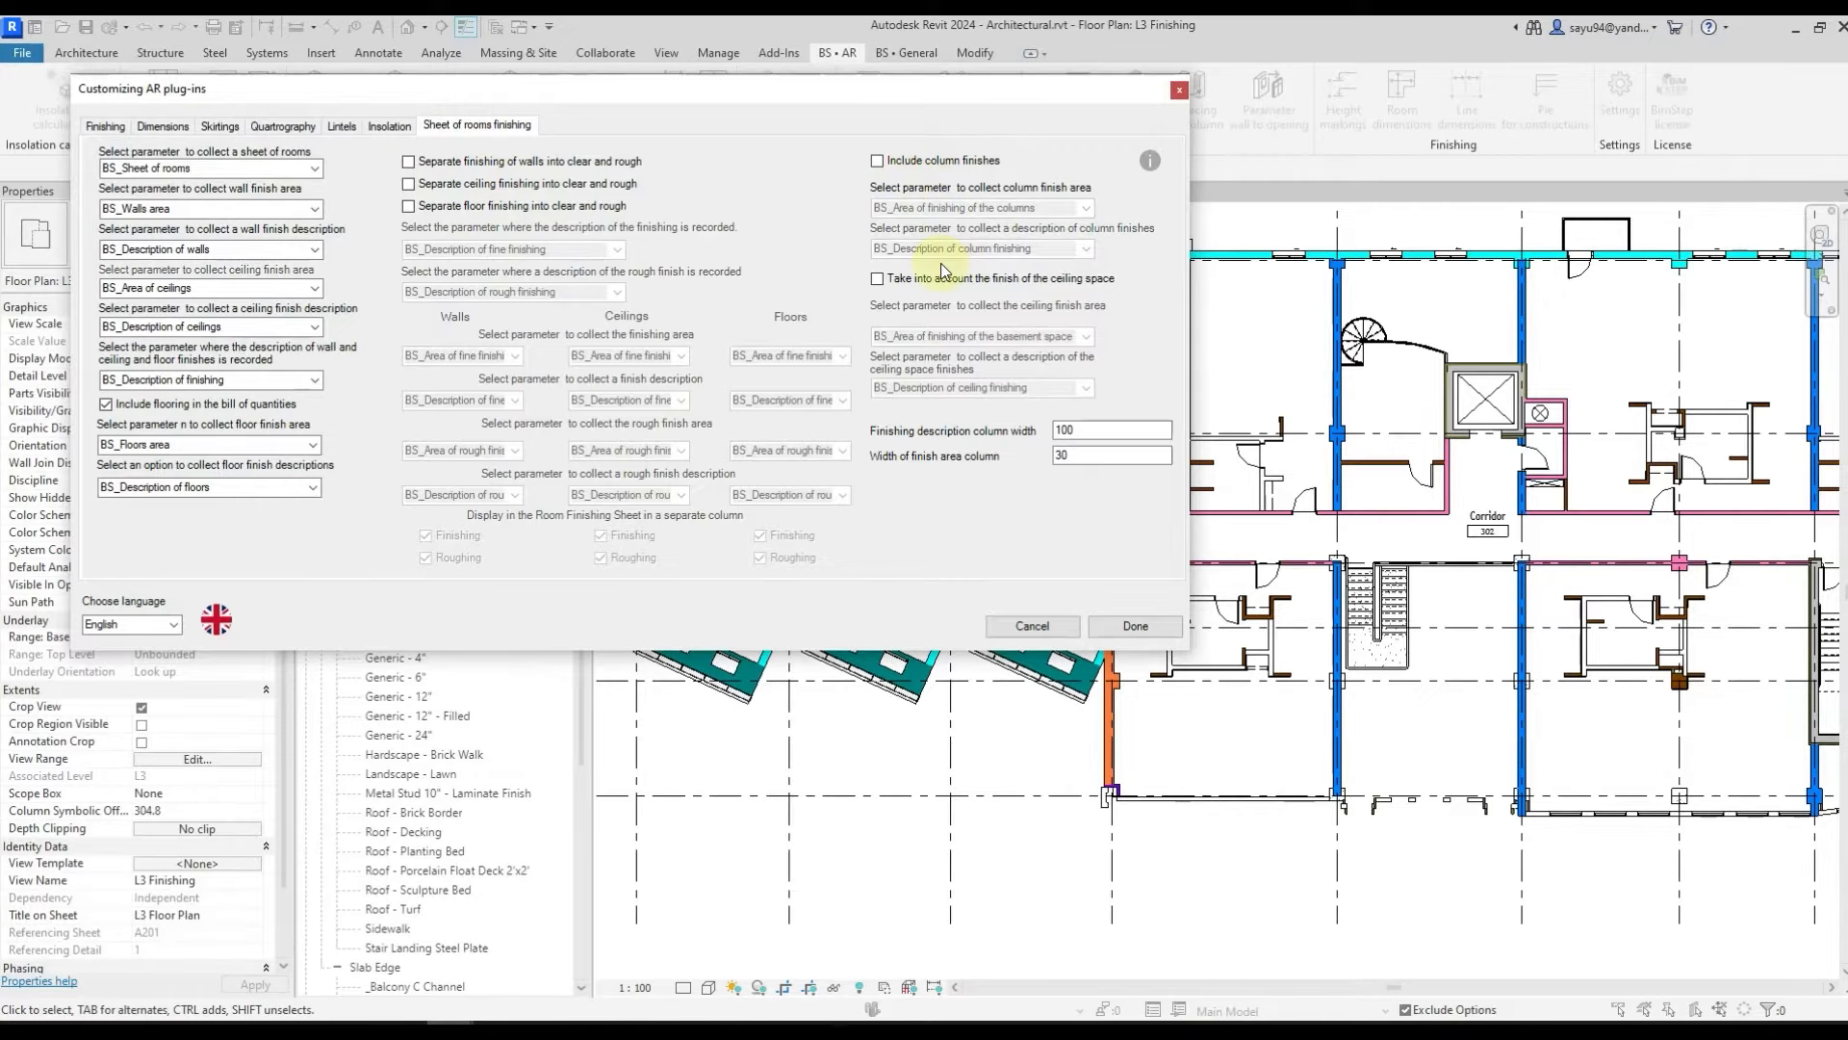
{"action": "left_click", "coordinate": [934, 278]}
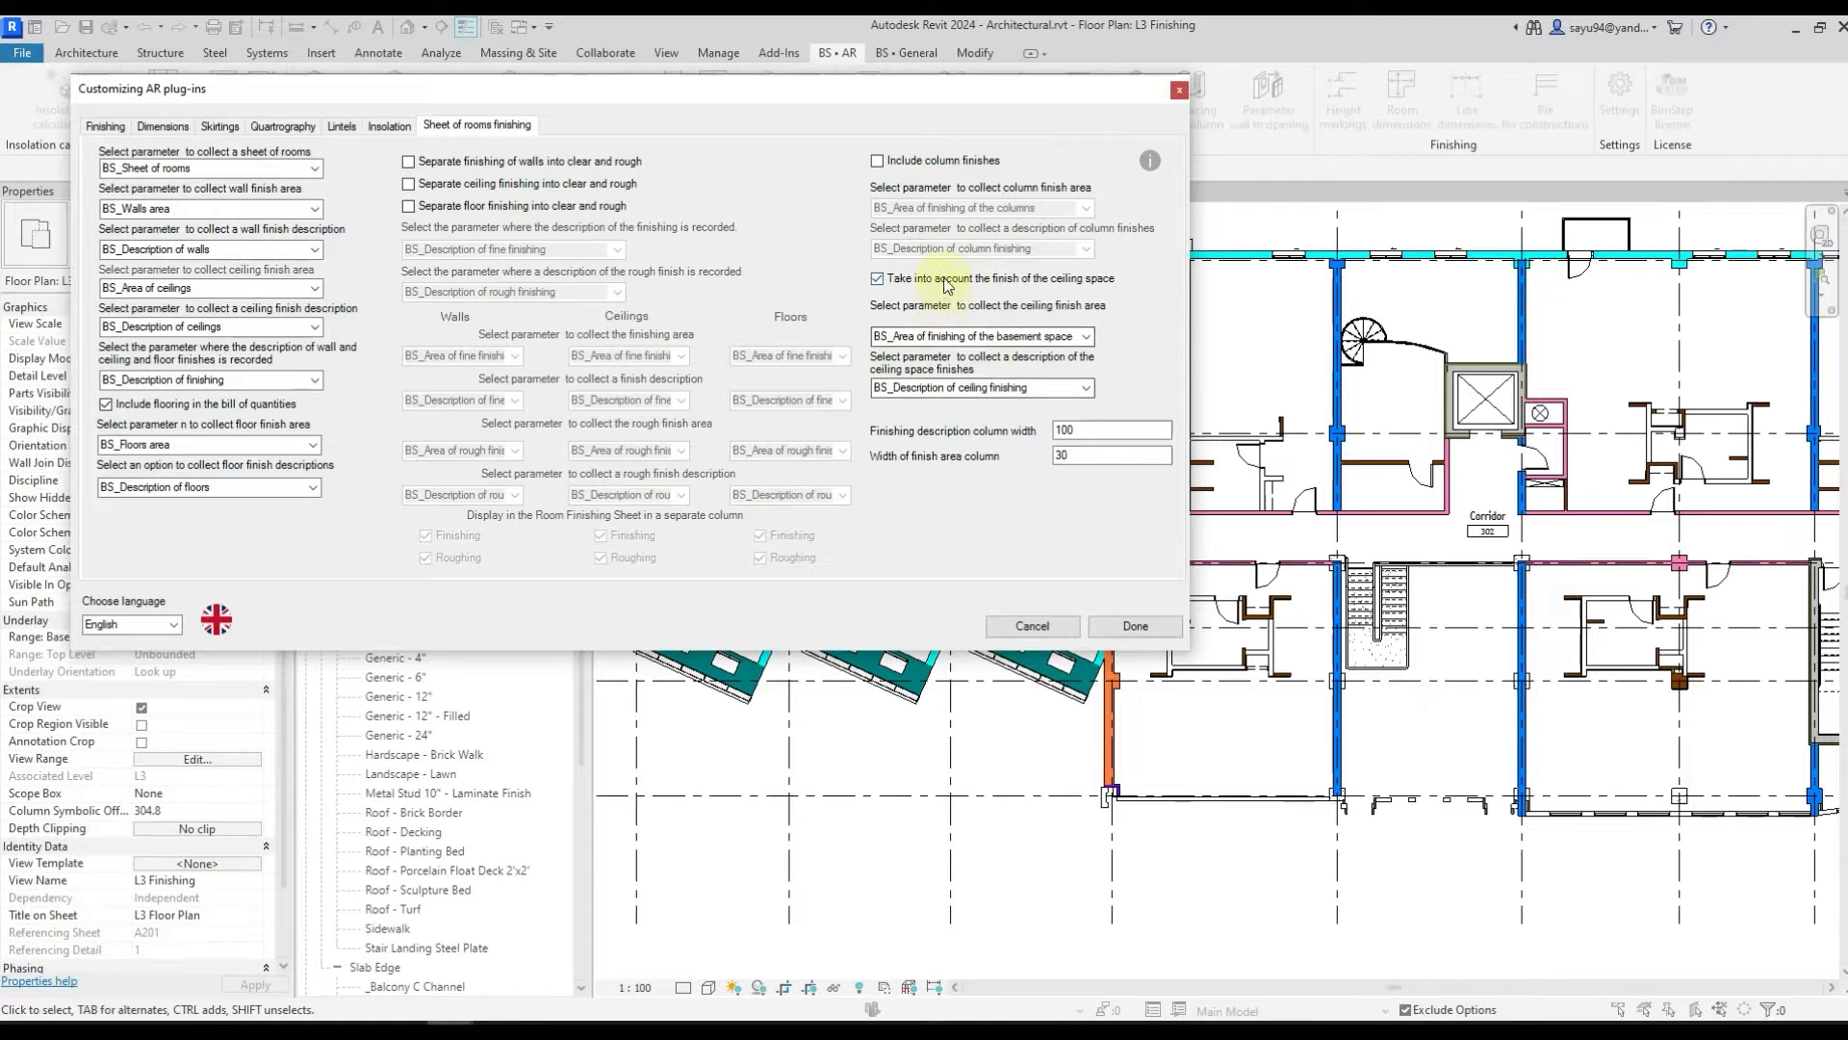
{"action": "left_click", "coordinate": [945, 280]}
{"action": "key", "text": "Tab"}
{"action": "left_click", "coordinate": [1083, 459]}
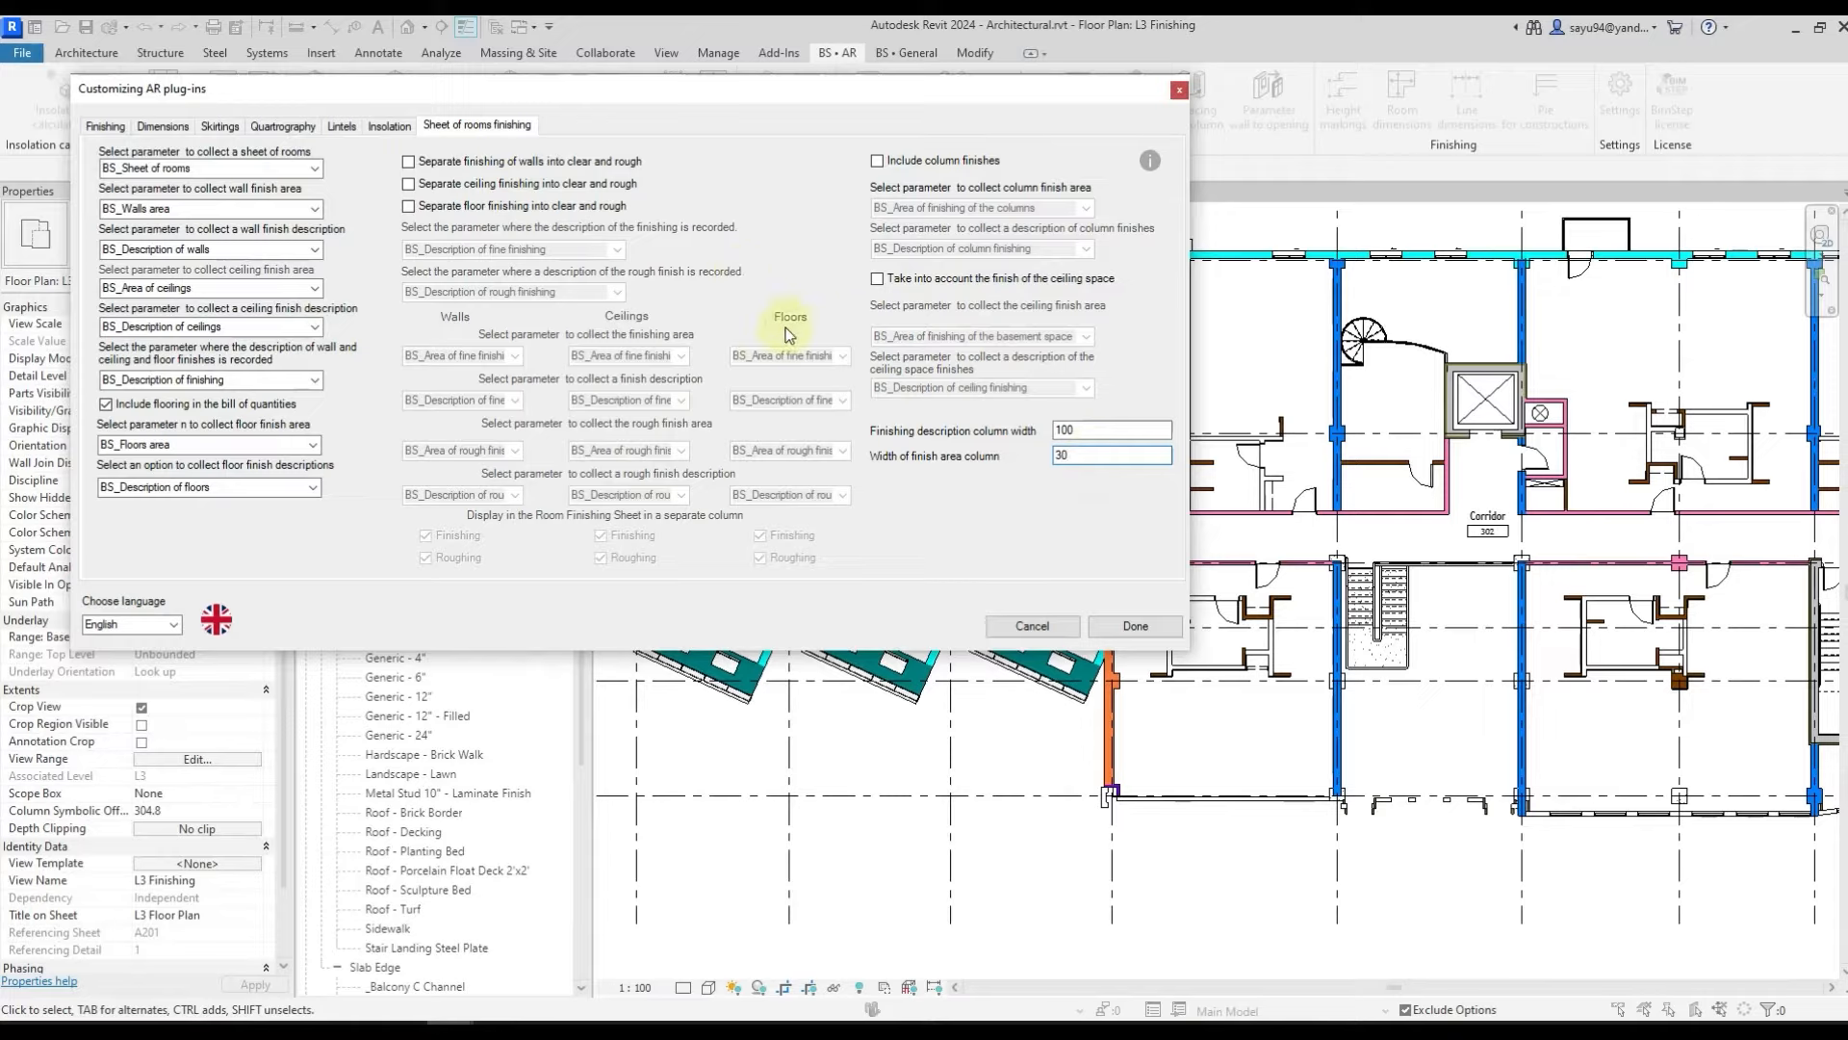
{"action": "left_click", "coordinate": [104, 126]}
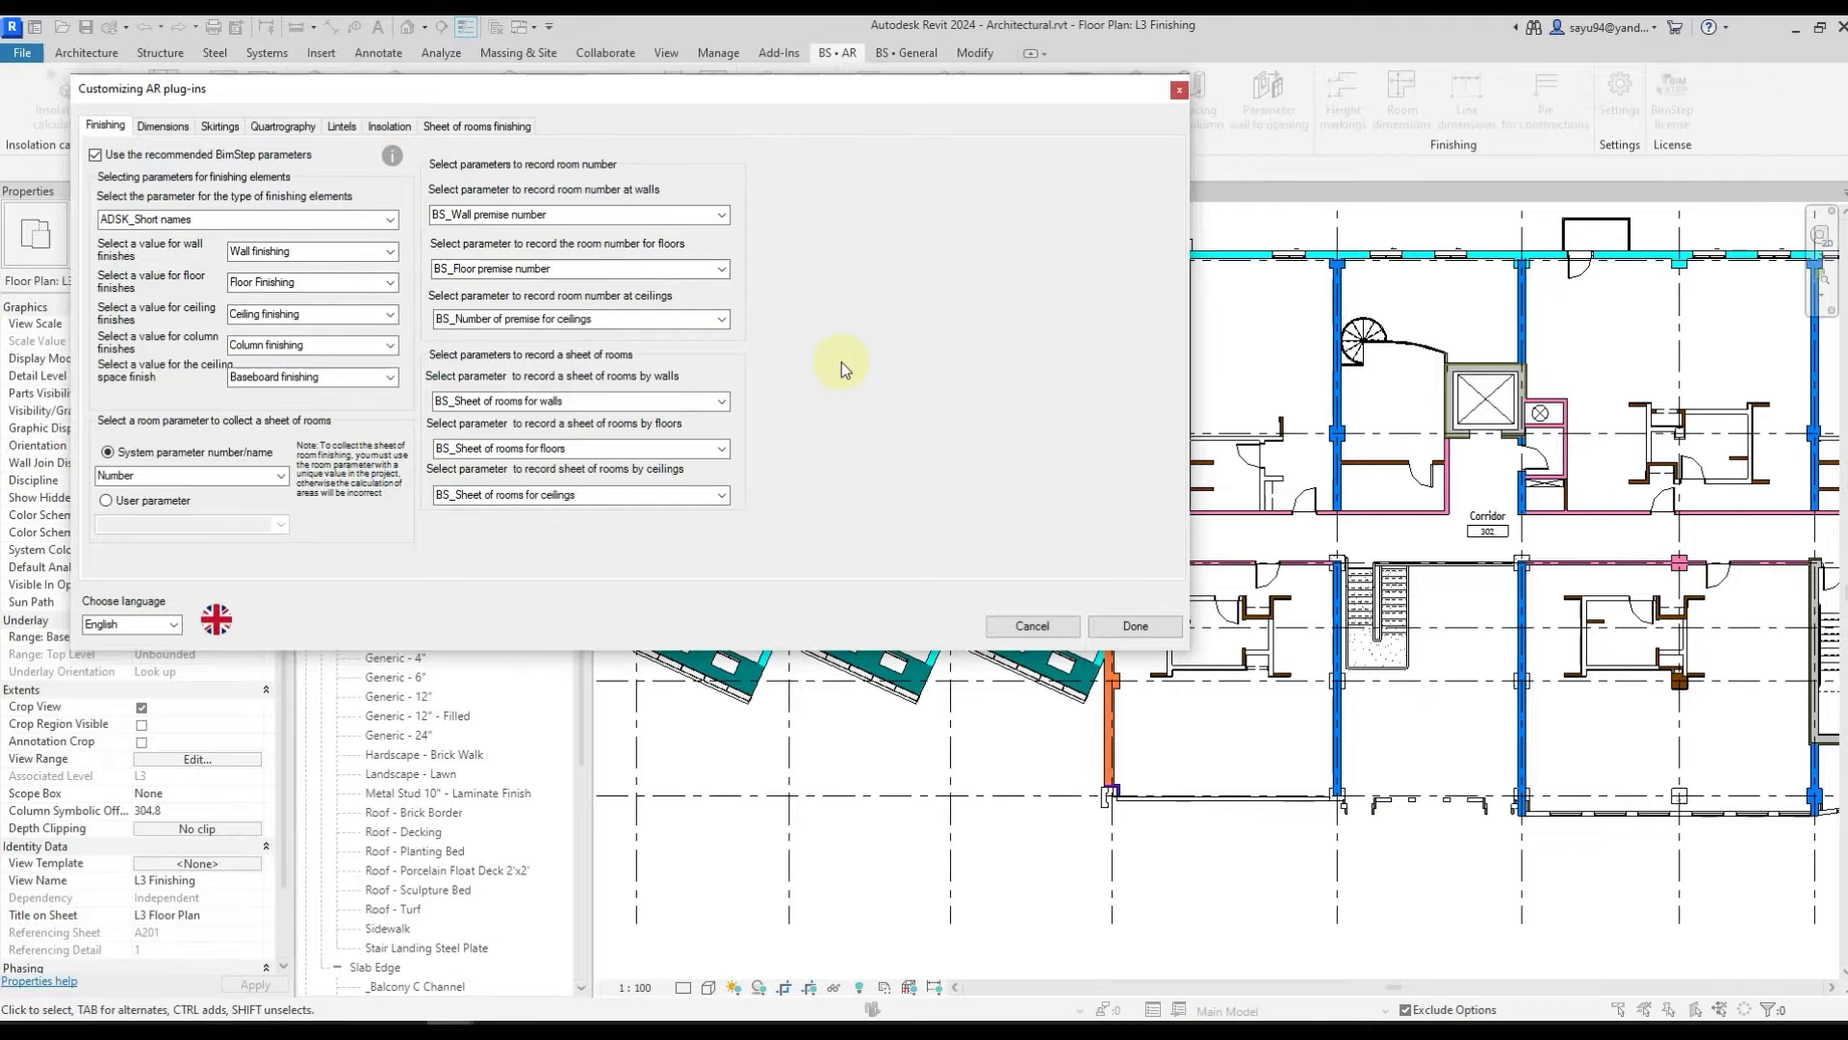
{"action": "left_click", "coordinate": [1124, 627]}
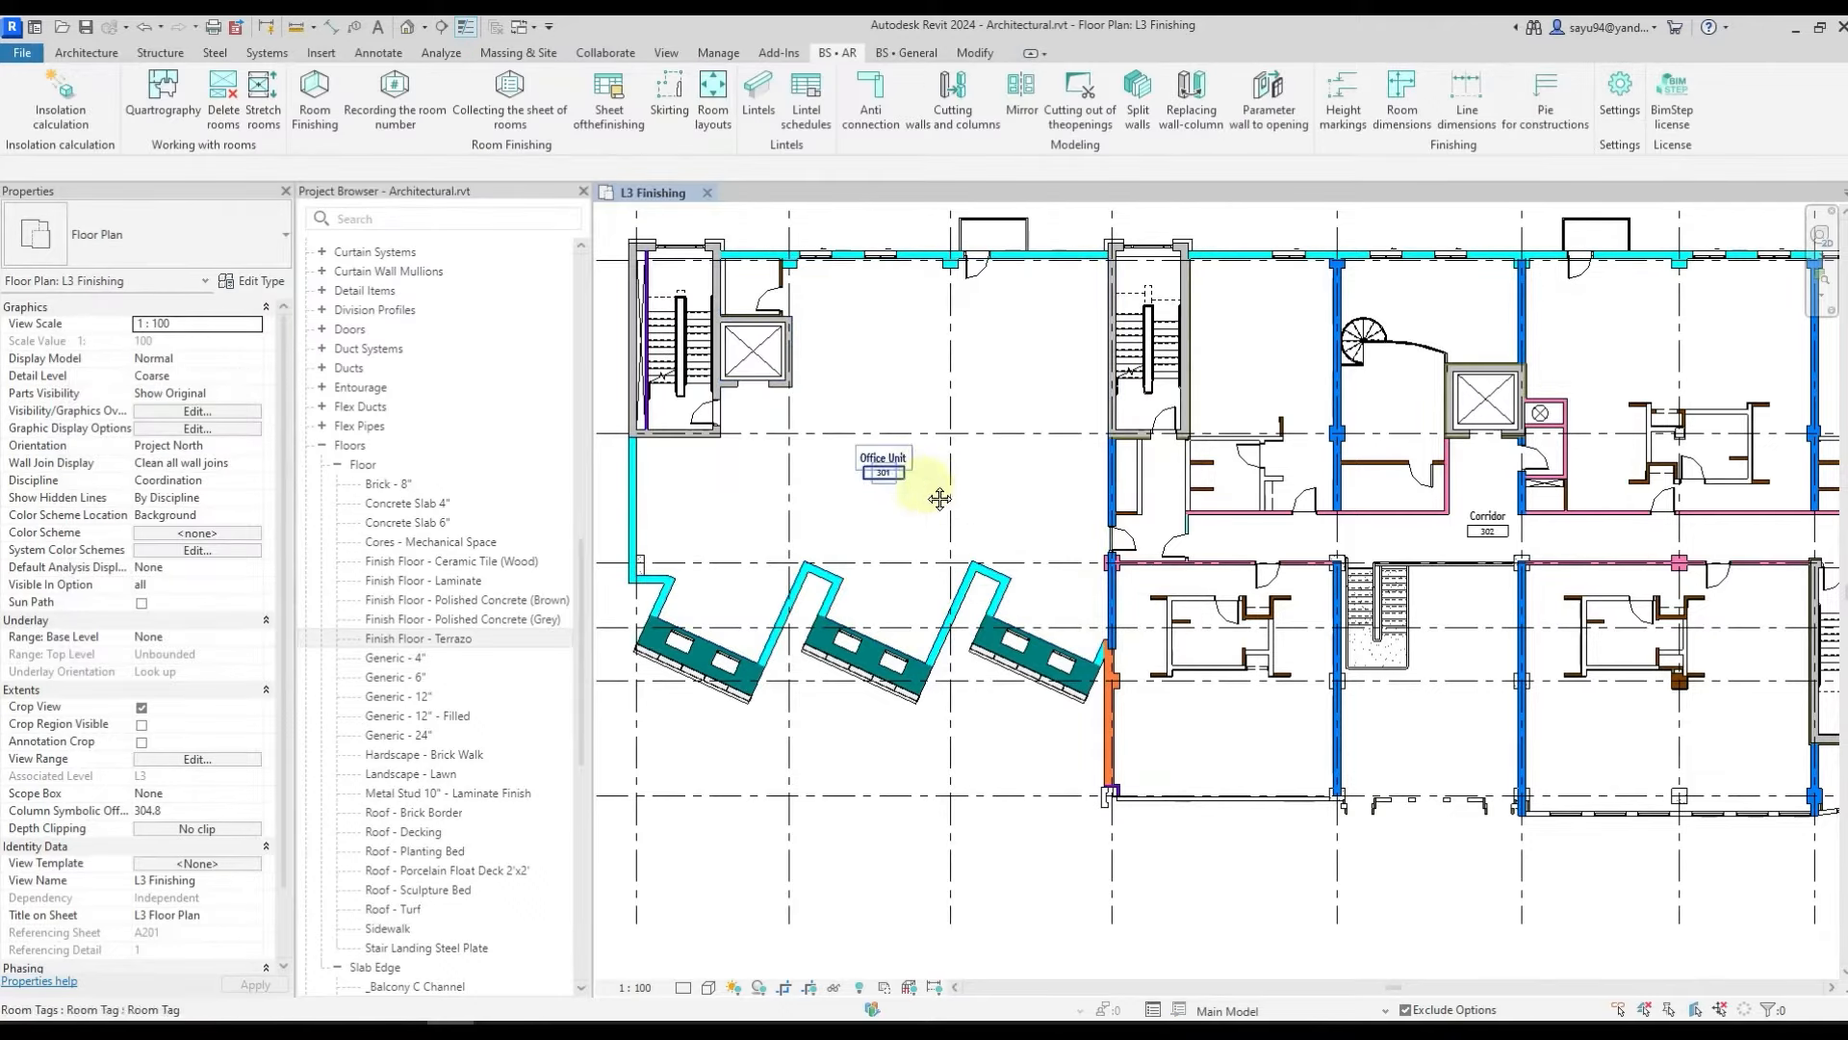
- Start a new wall from the Living Wall type and duplicate that type as Finishing gypsum
{"action": "middle_click_drag", "start_coordinate": [939, 498], "coordinate": [1036, 535]}
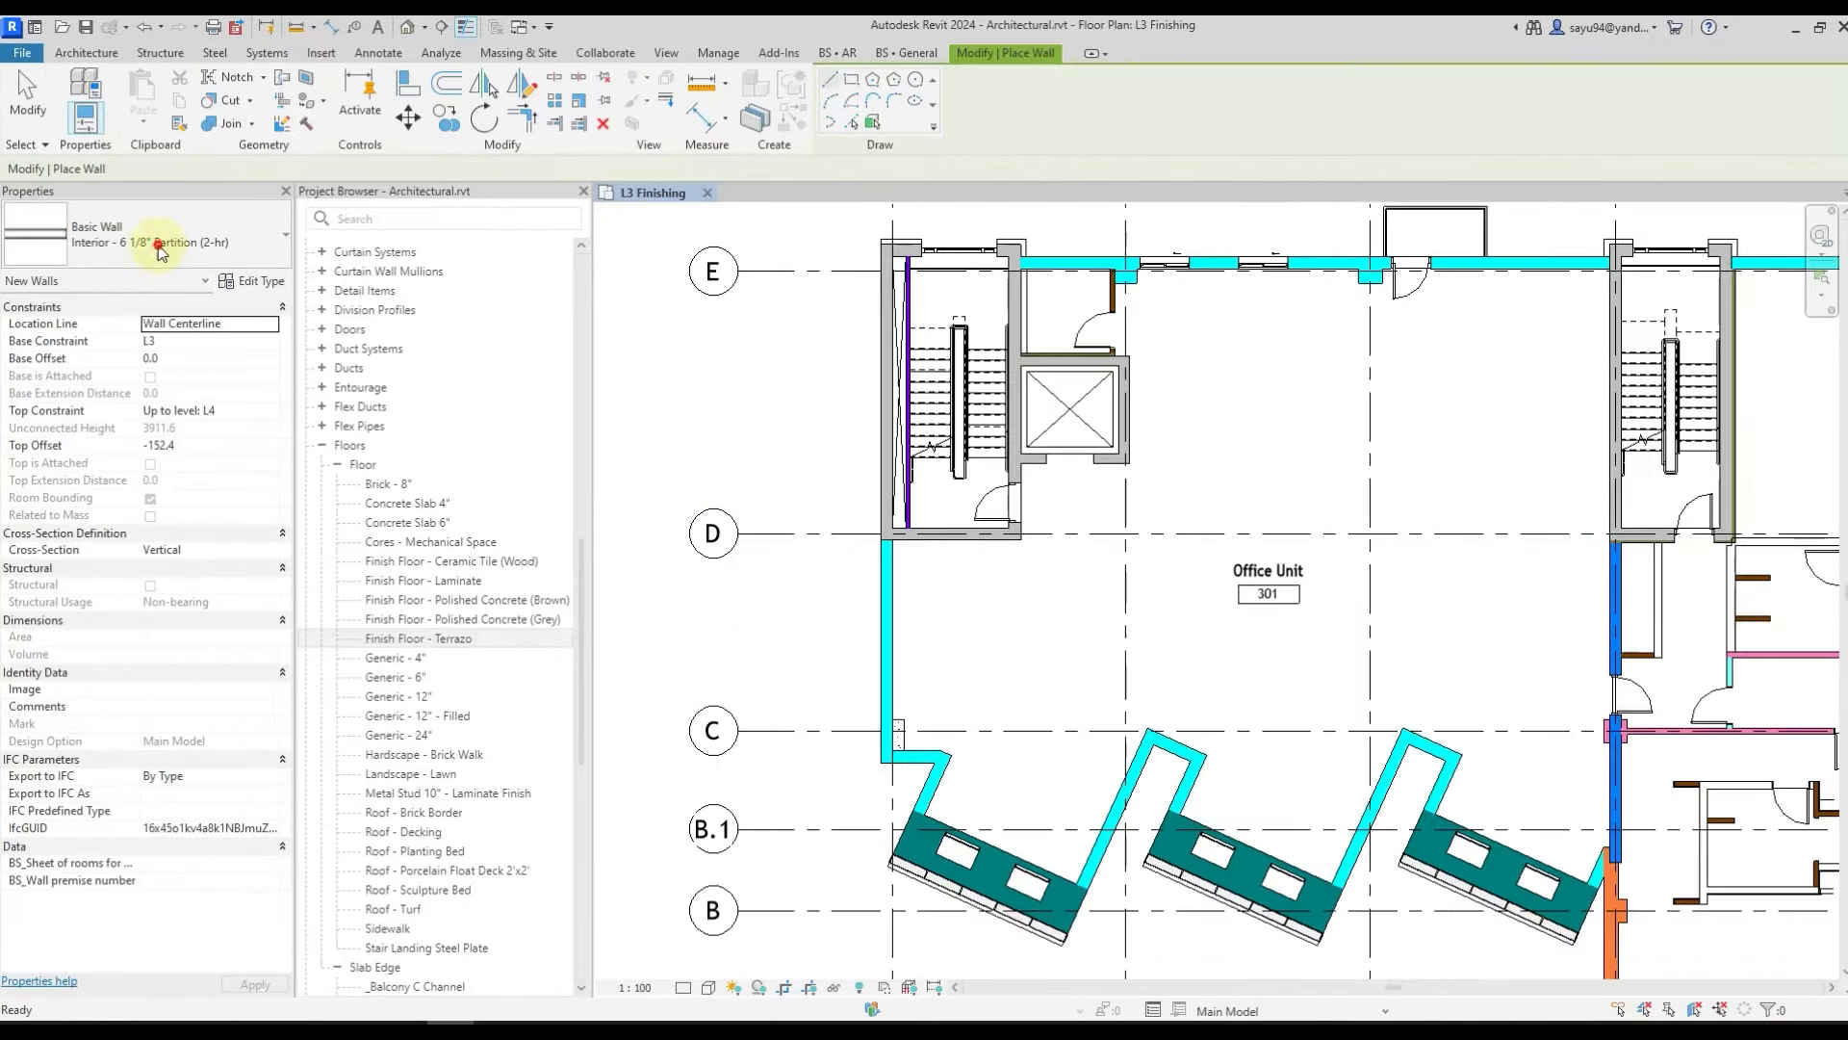
{"action": "left_click", "coordinate": [158, 245]}
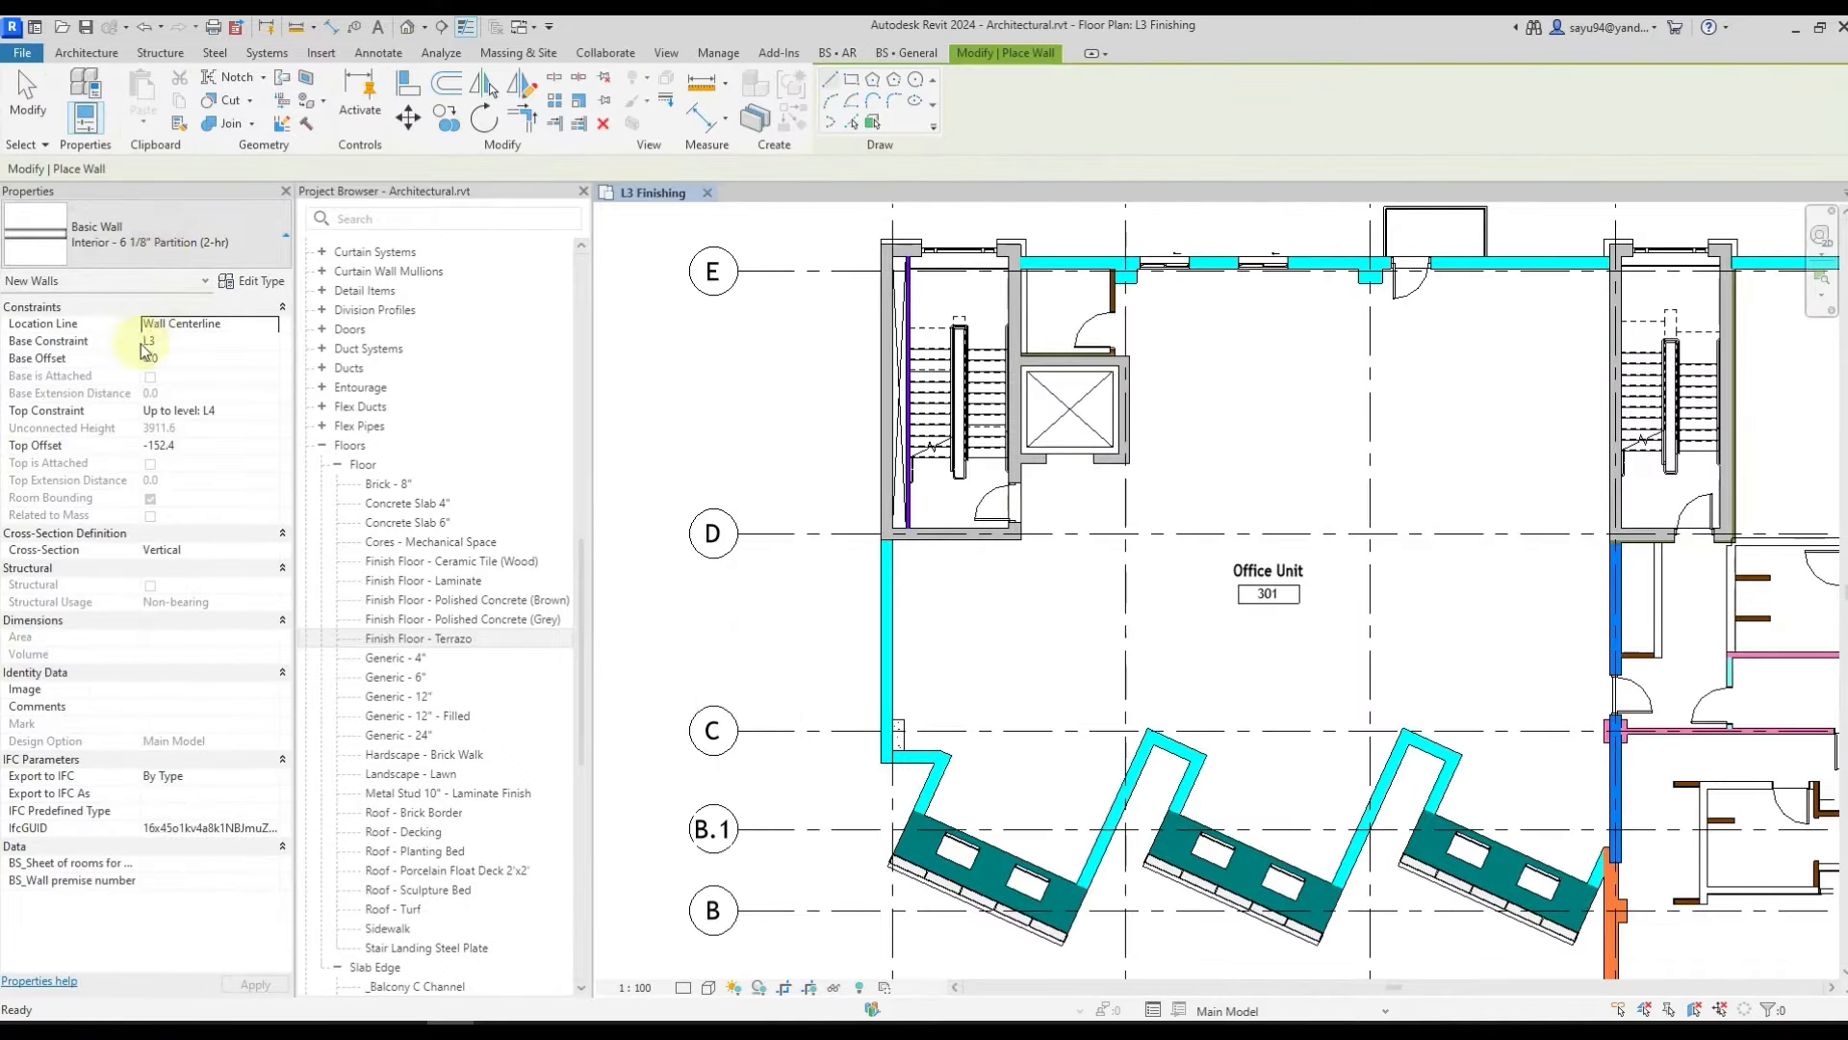
{"action": "left_click", "coordinate": [139, 430]}
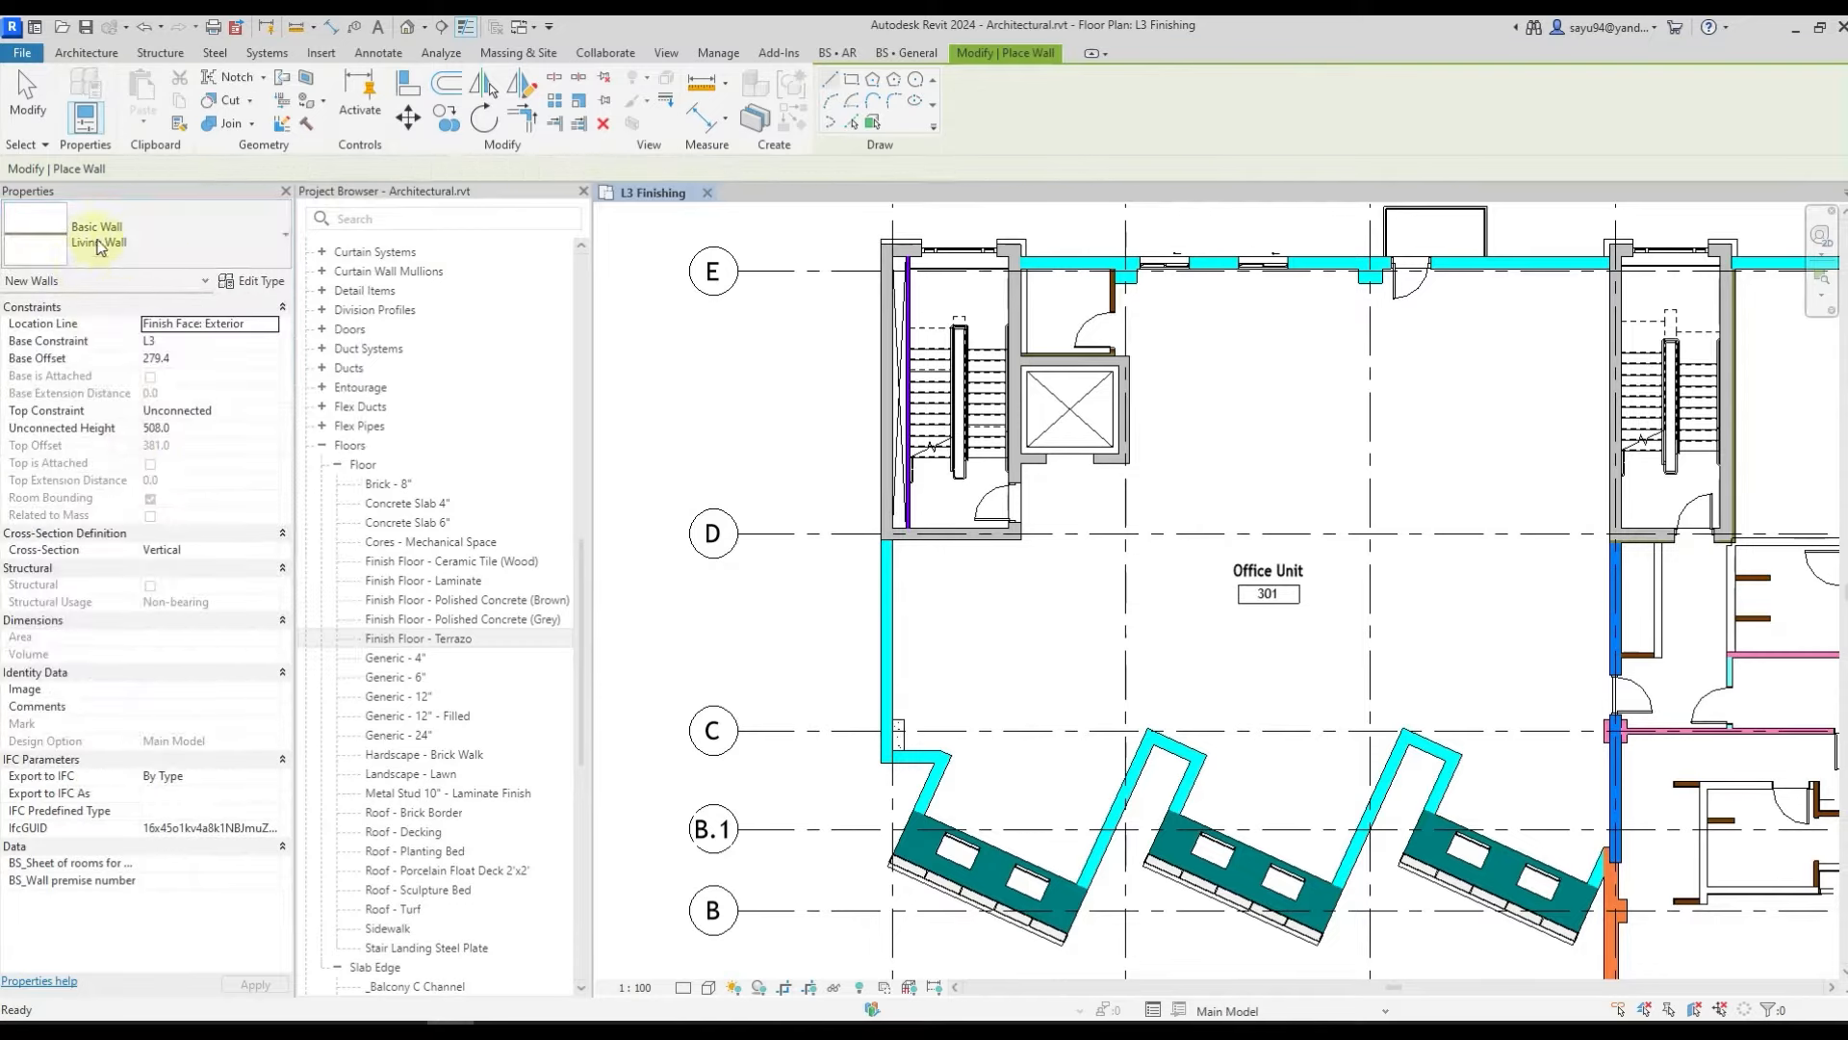
{"action": "left_click", "coordinate": [249, 284]}
{"action": "left_click", "coordinate": [998, 205]}
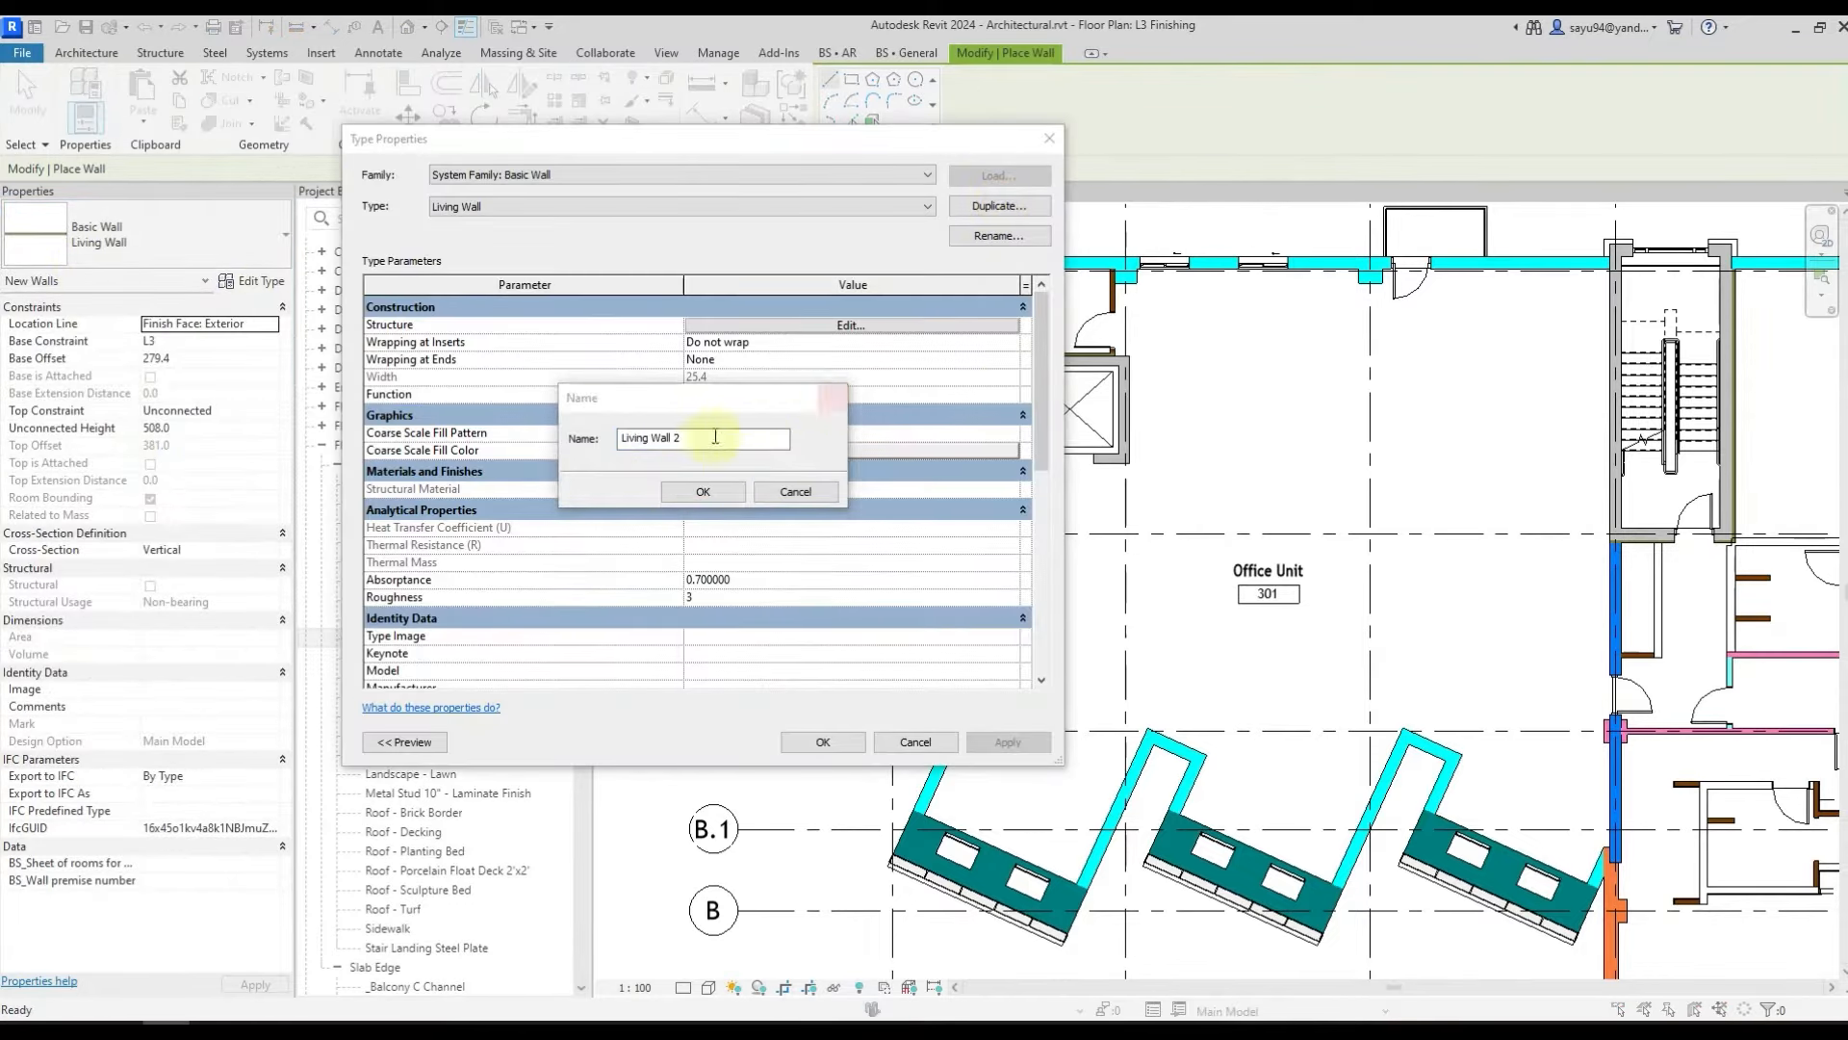
{"action": "type", "text": "Finishing gypsum"}
{"action": "left_click", "coordinate": [695, 489]}
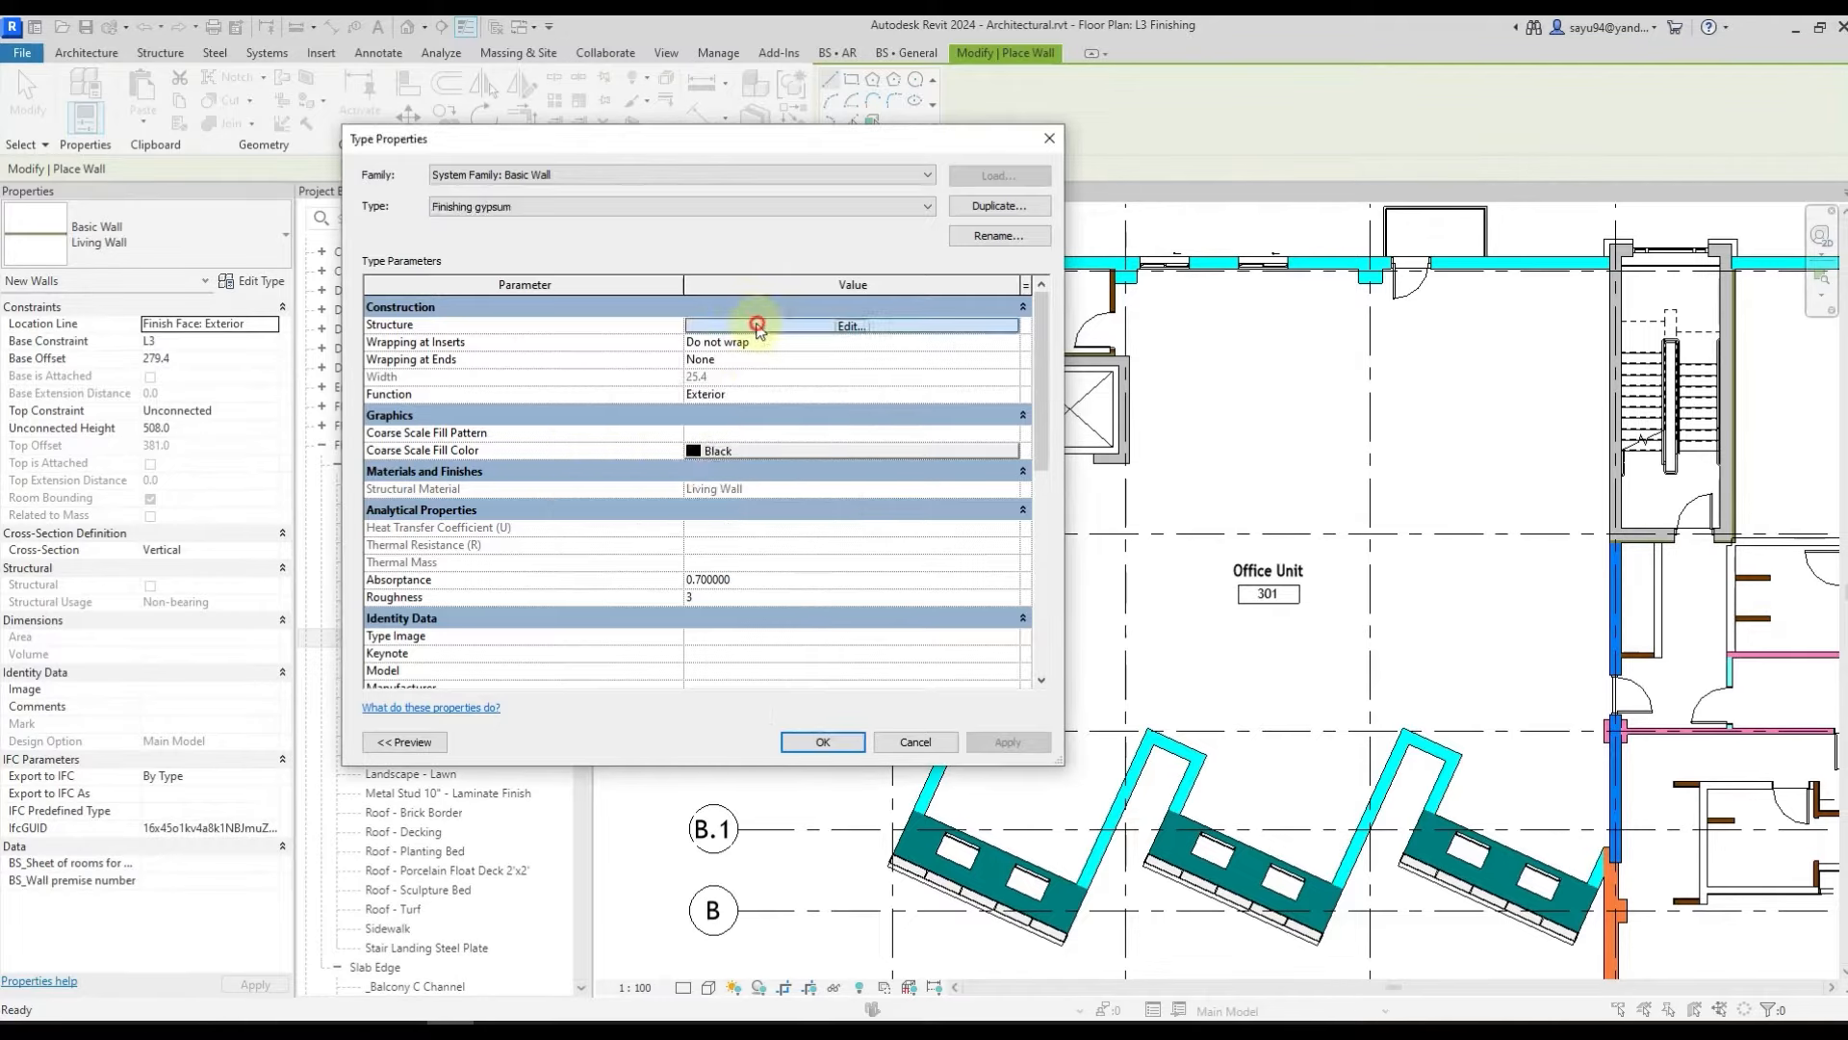
- Set the thickness of the Finish 2 layer in the Finishing gypsum wall structure to 20 mm
{"action": "left_click", "coordinate": [695, 324]}
{"action": "left_click", "coordinate": [720, 324]}
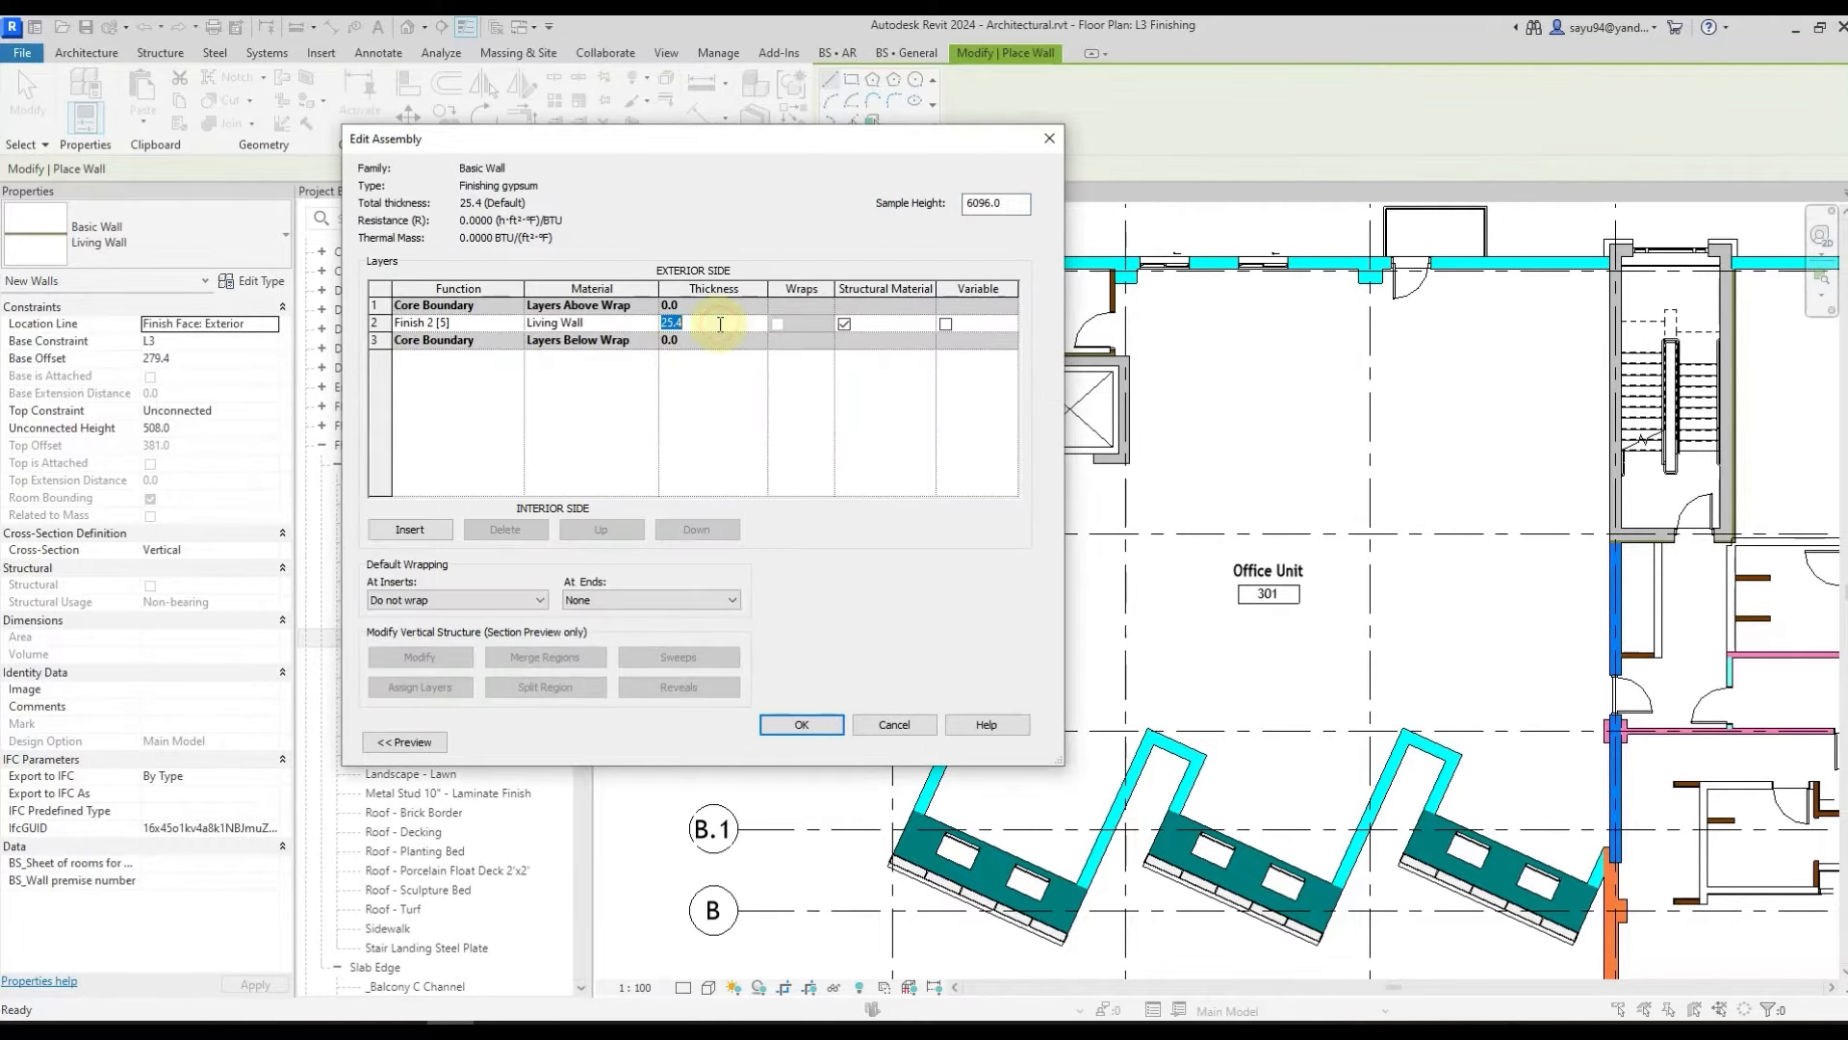
{"action": "type", "text": "20"}
{"action": "key", "text": "Tab"}
{"action": "left_click", "coordinate": [725, 394]}
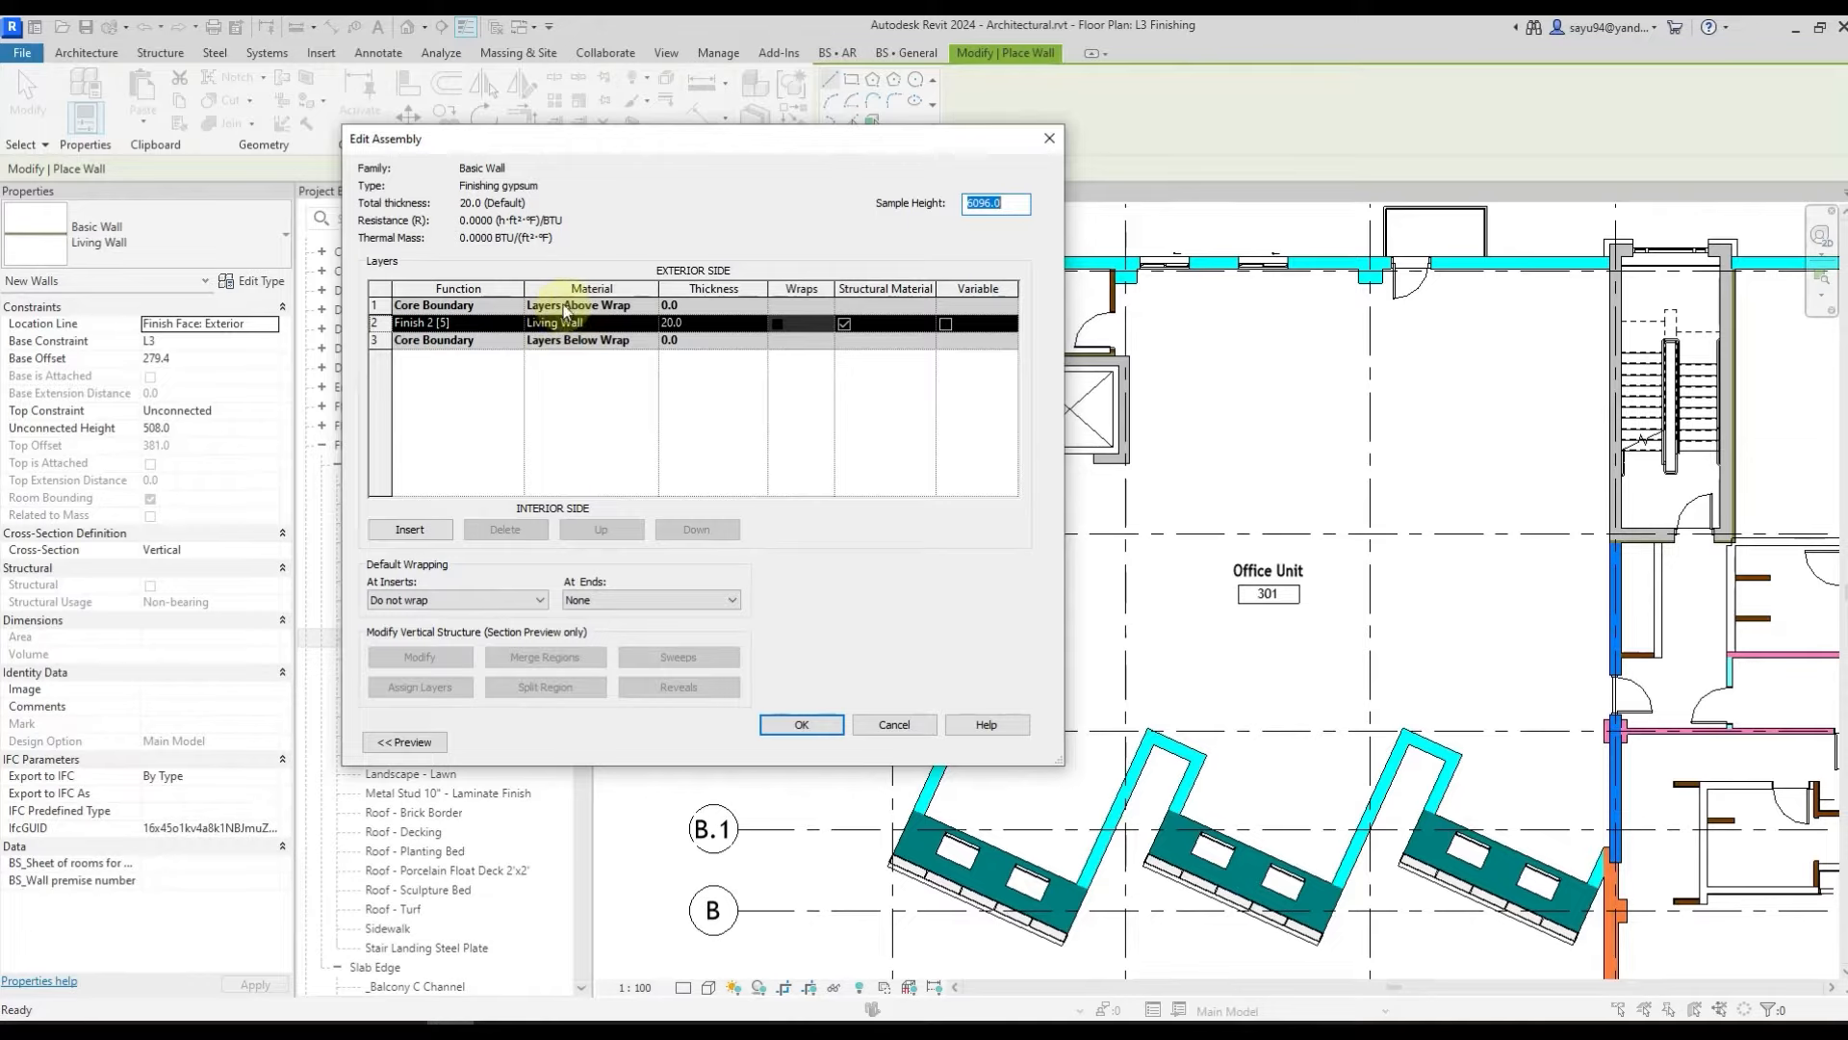
{"action": "left_click", "coordinate": [799, 724]}
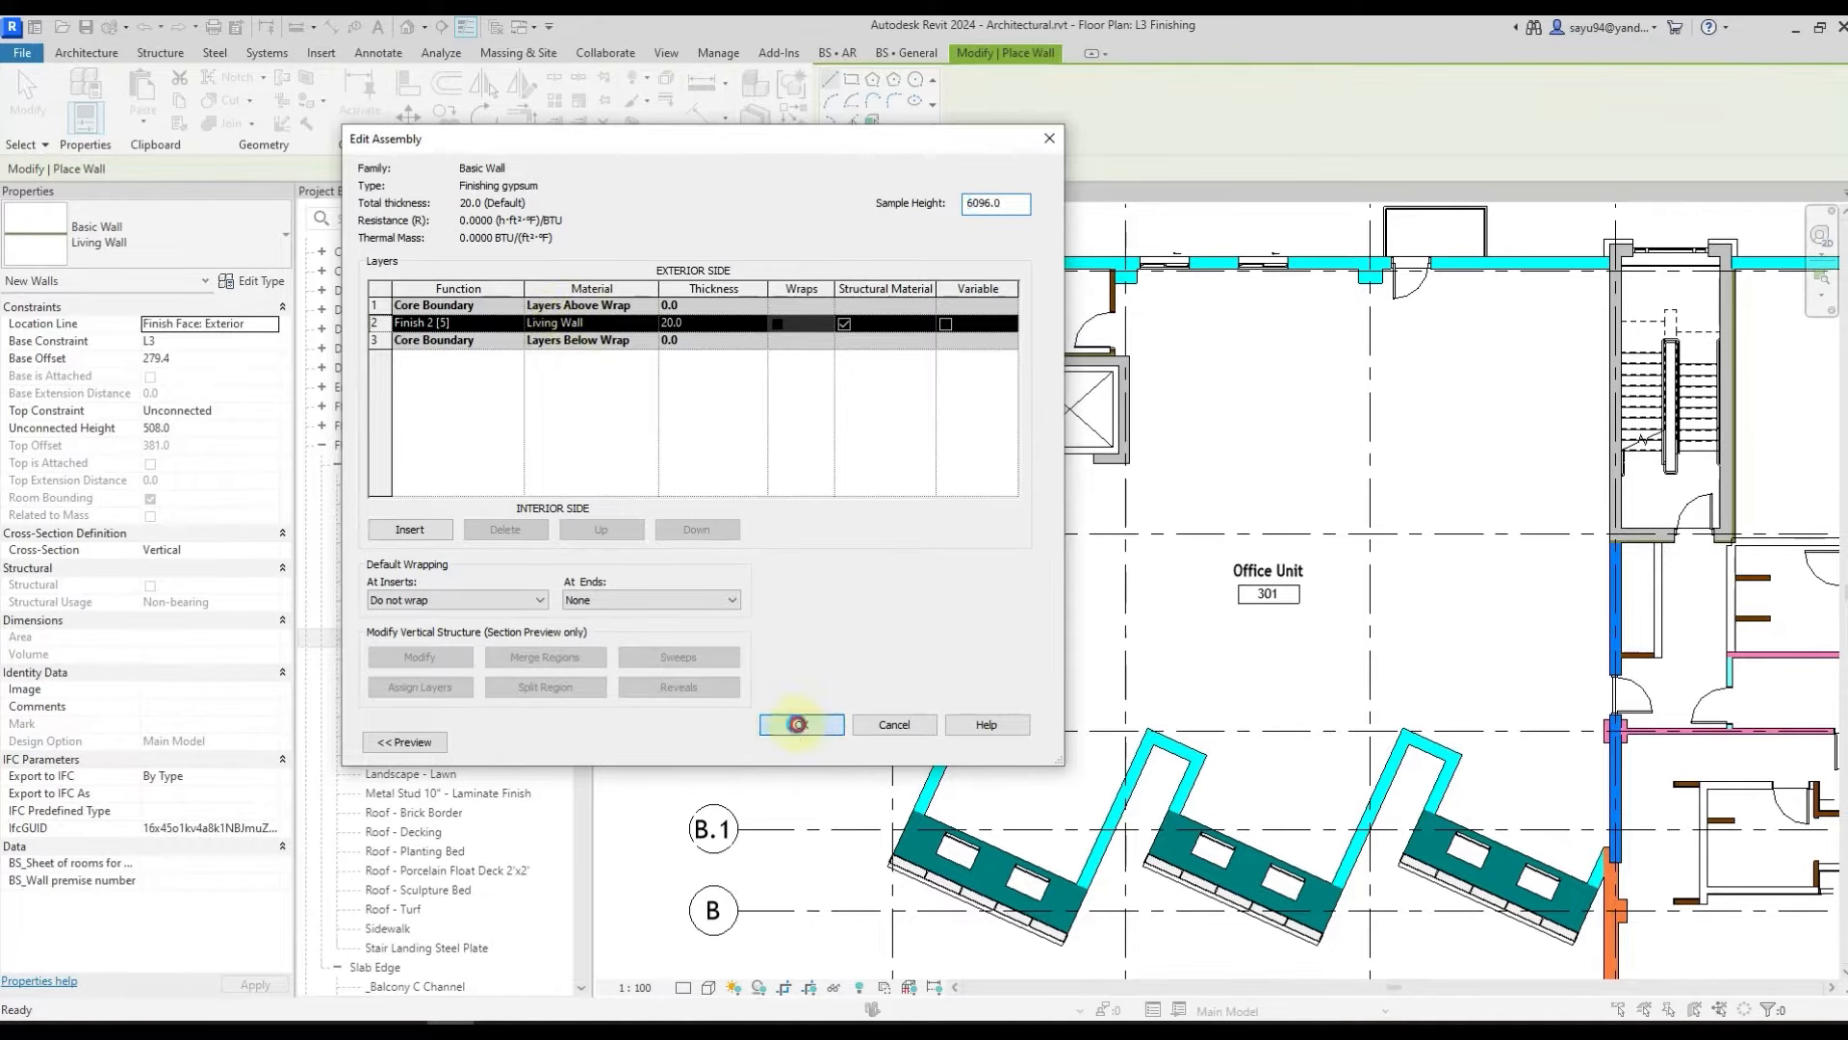
- Set the Finishing gypsum type's coarse scale fill to a red solid fill and confirm the type properties
{"action": "left_click", "coordinate": [1001, 394]}
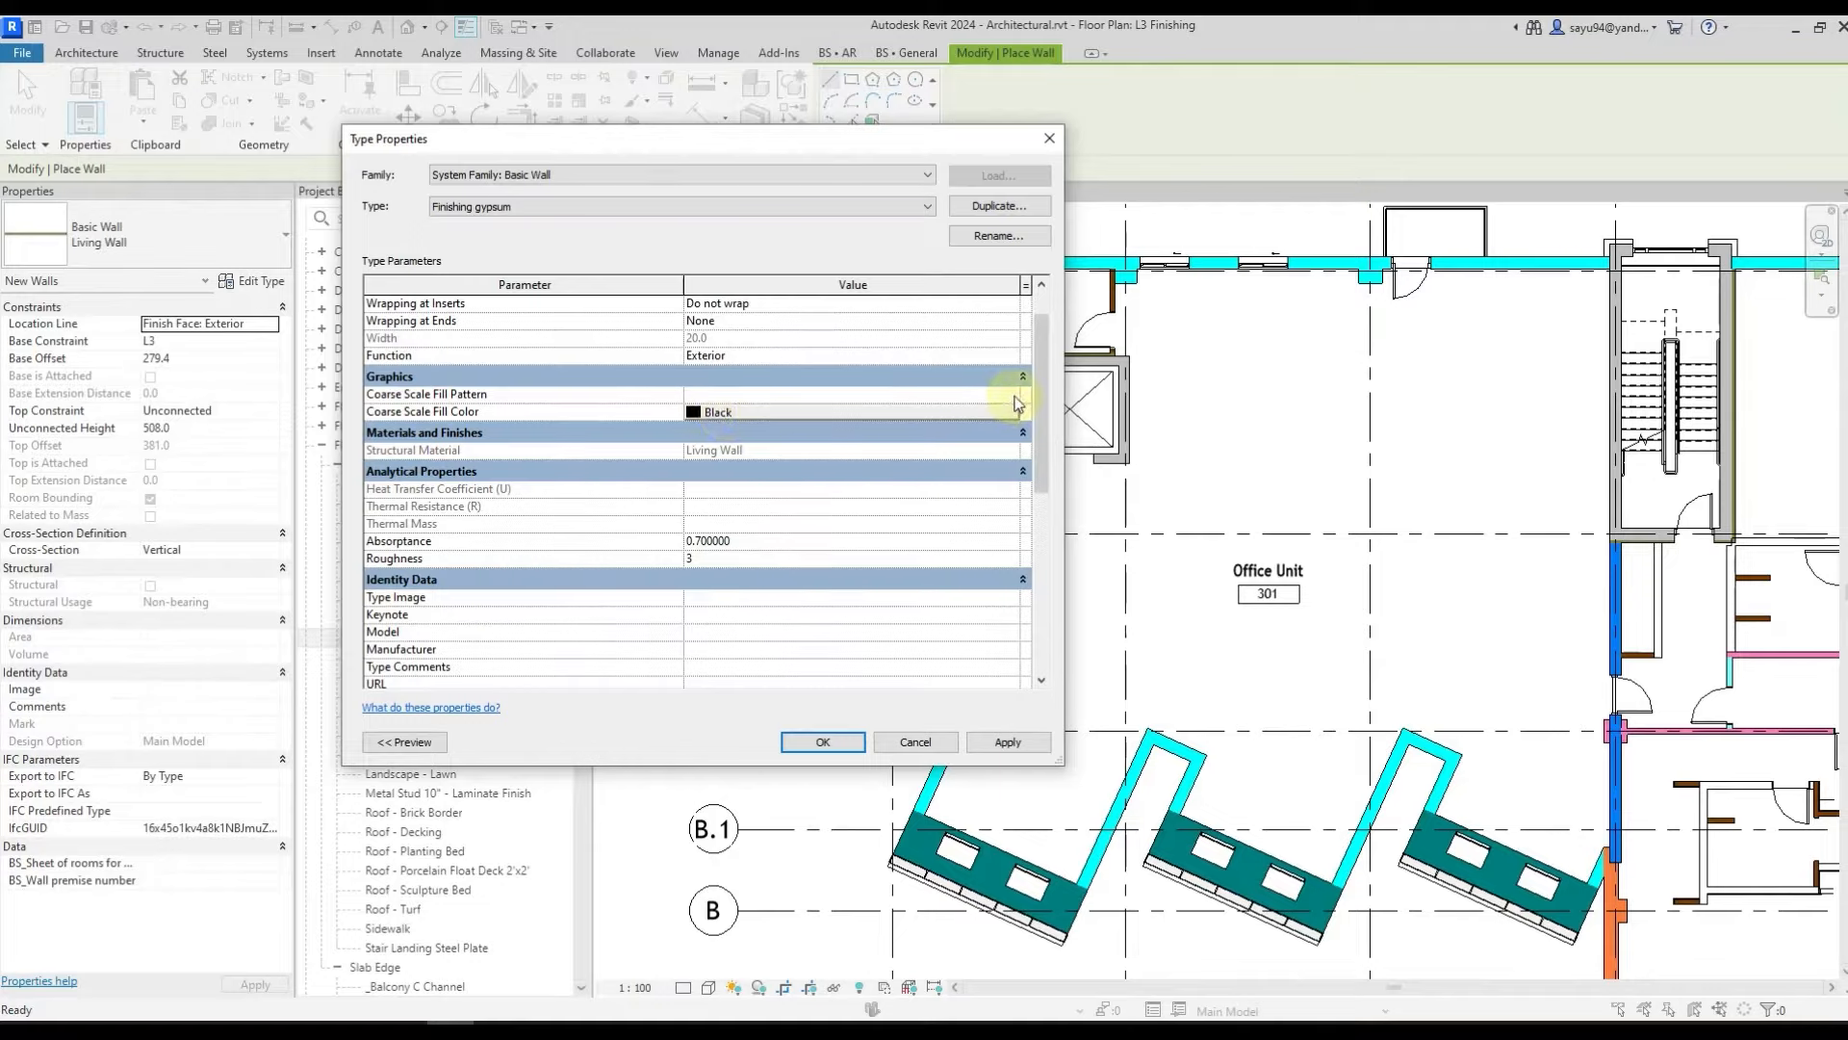
{"action": "left_click", "coordinate": [1011, 394]}
{"action": "left_click", "coordinate": [744, 414]}
{"action": "double_click", "coordinate": [744, 419]}
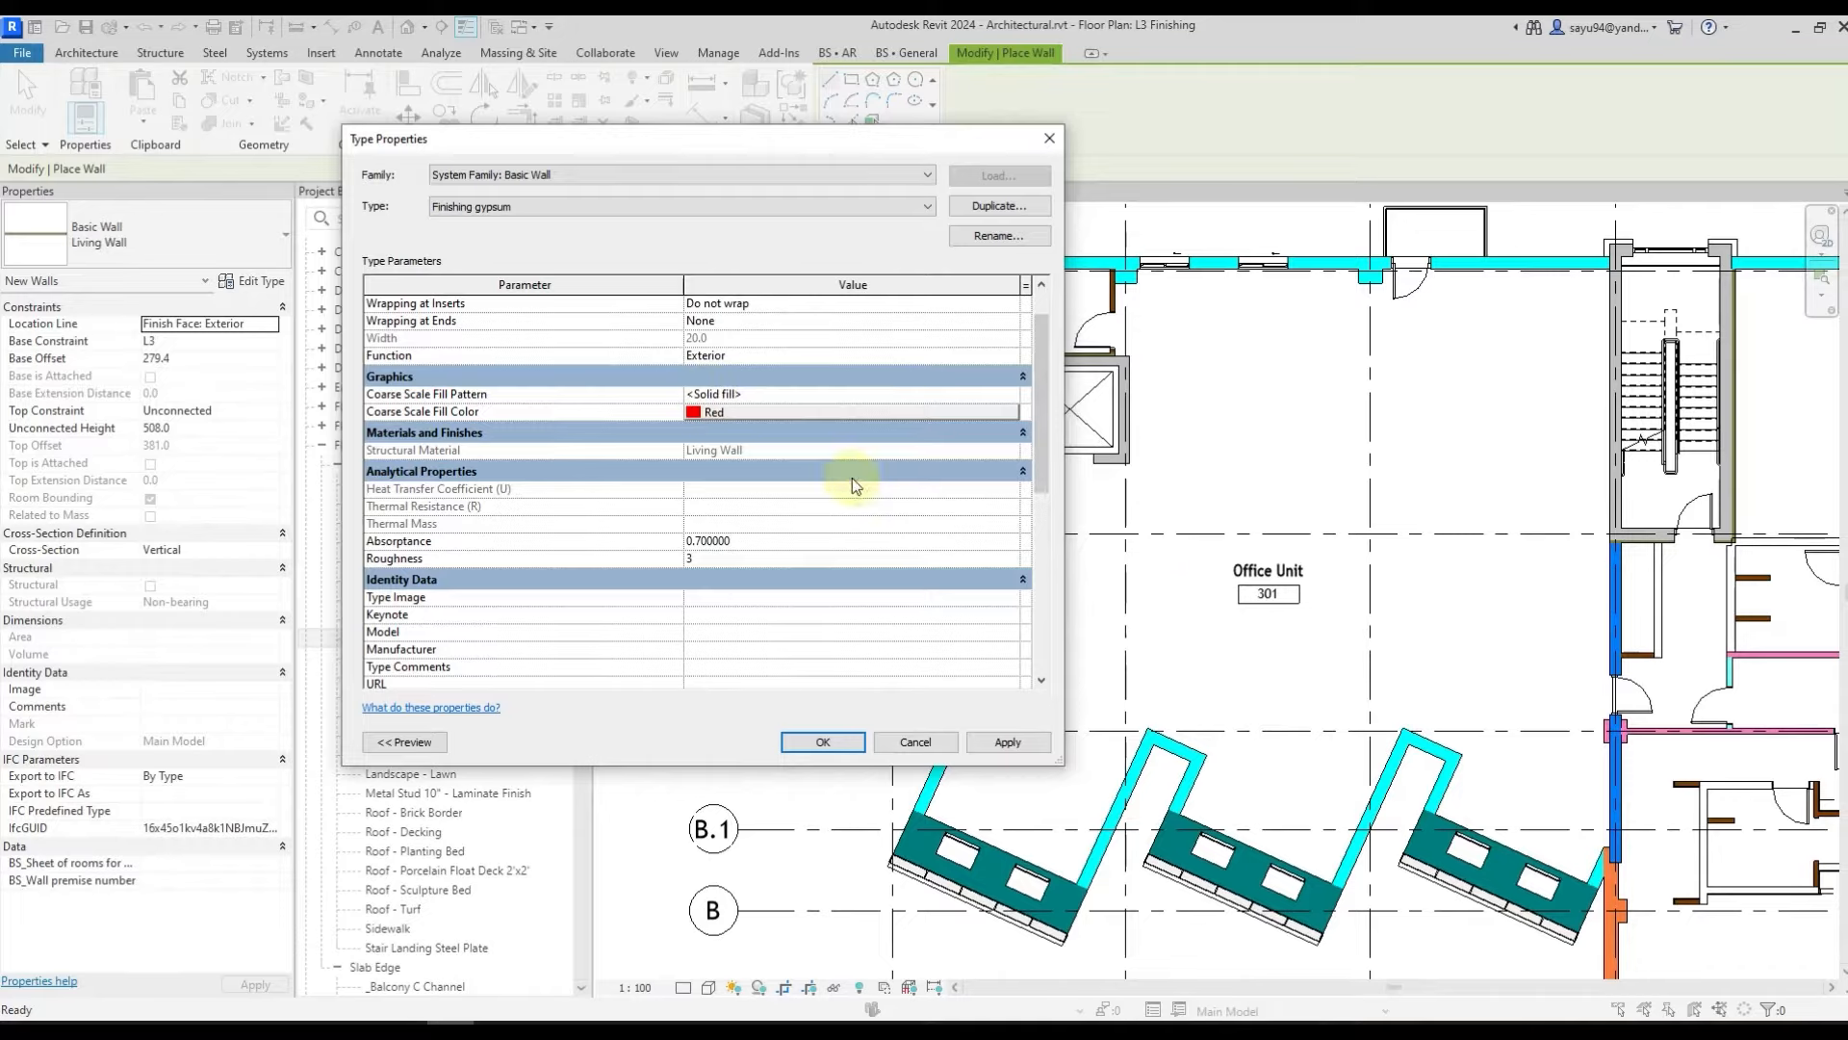
{"action": "scroll", "coordinate": [852, 477], "scroll_direction": "up", "scroll_amount": 2}
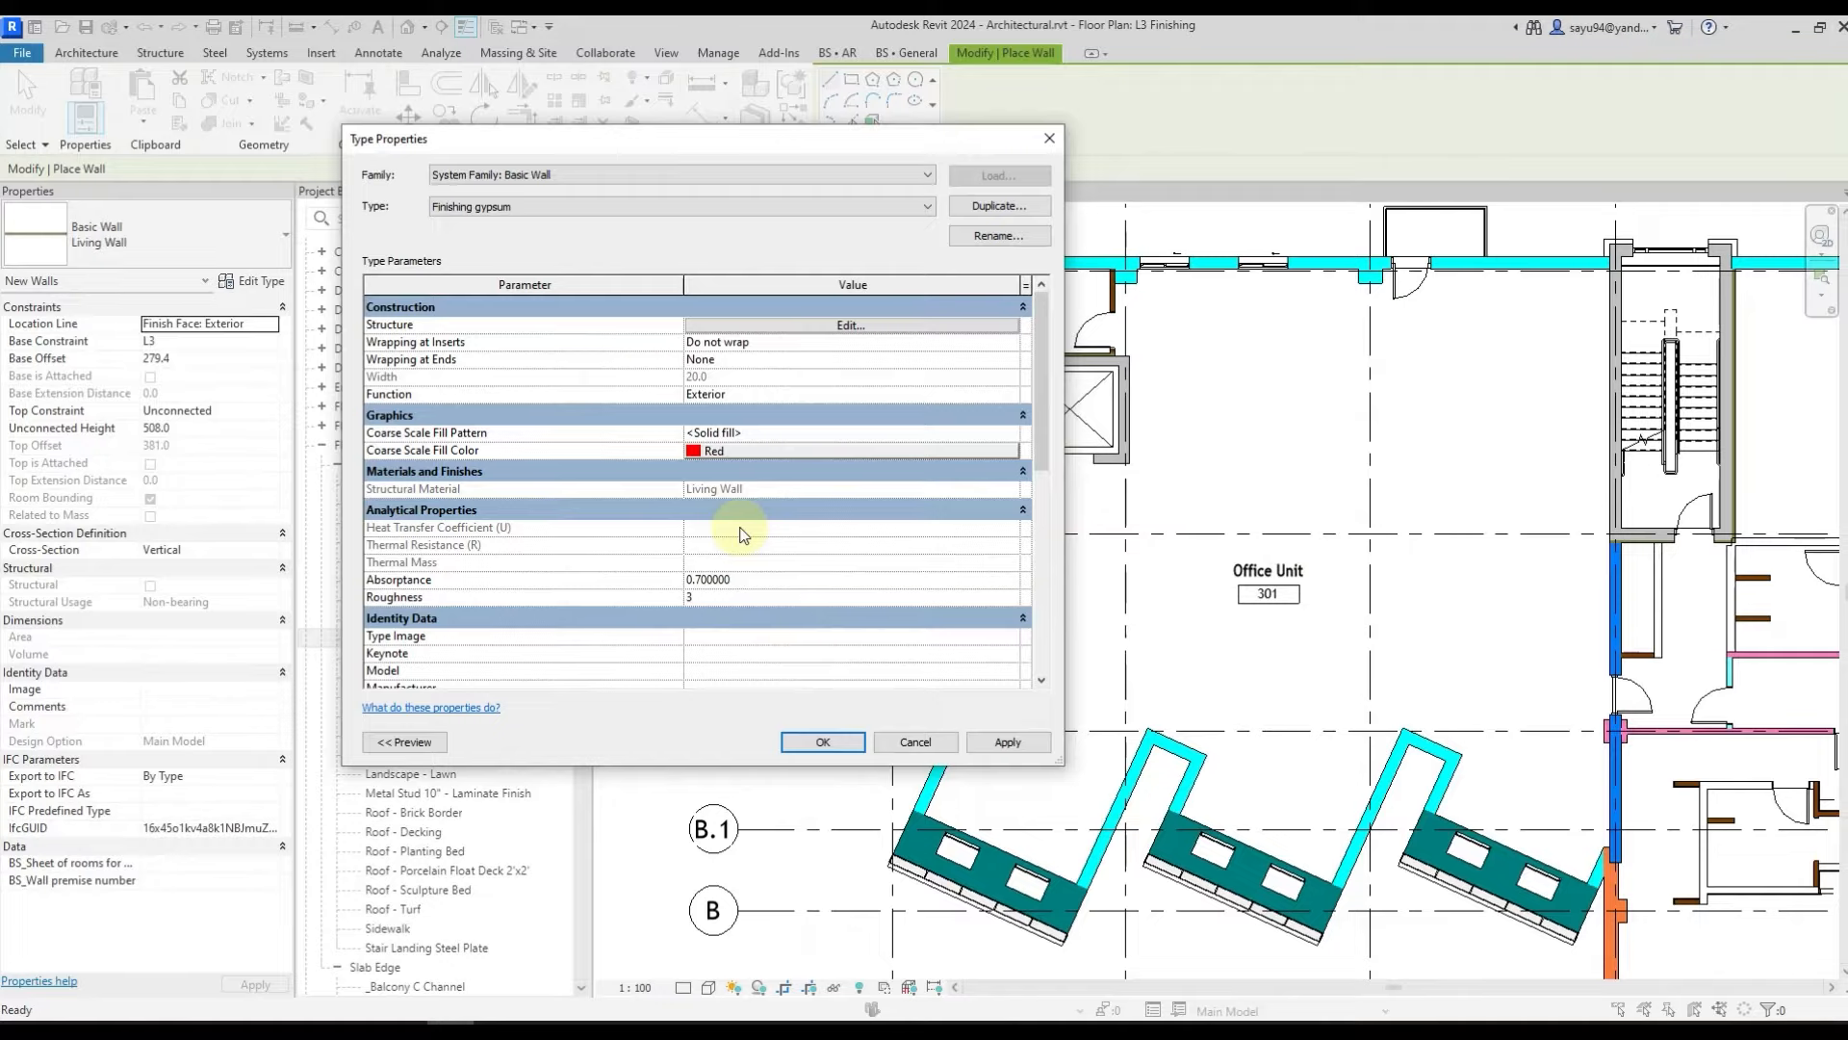
{"action": "scroll", "coordinate": [741, 529], "scroll_direction": "down", "scroll_amount": 7}
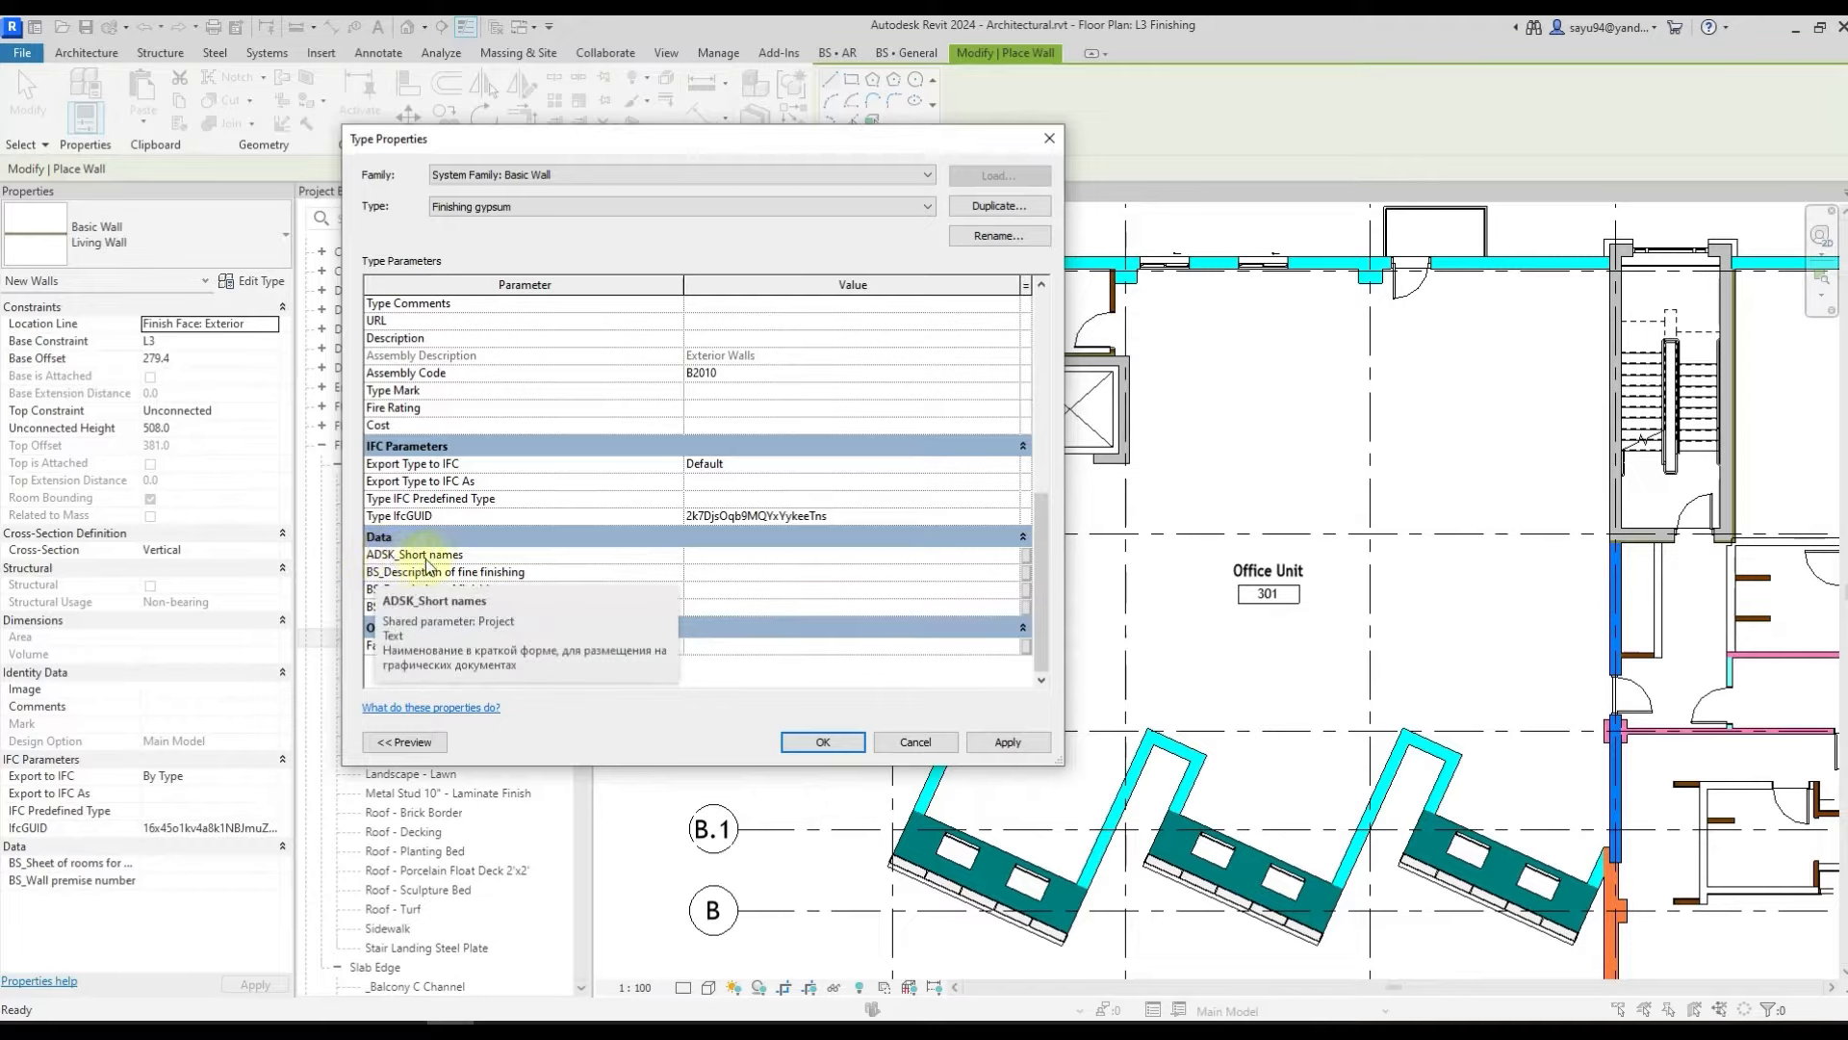
{"action": "left_click", "coordinate": [710, 554]}
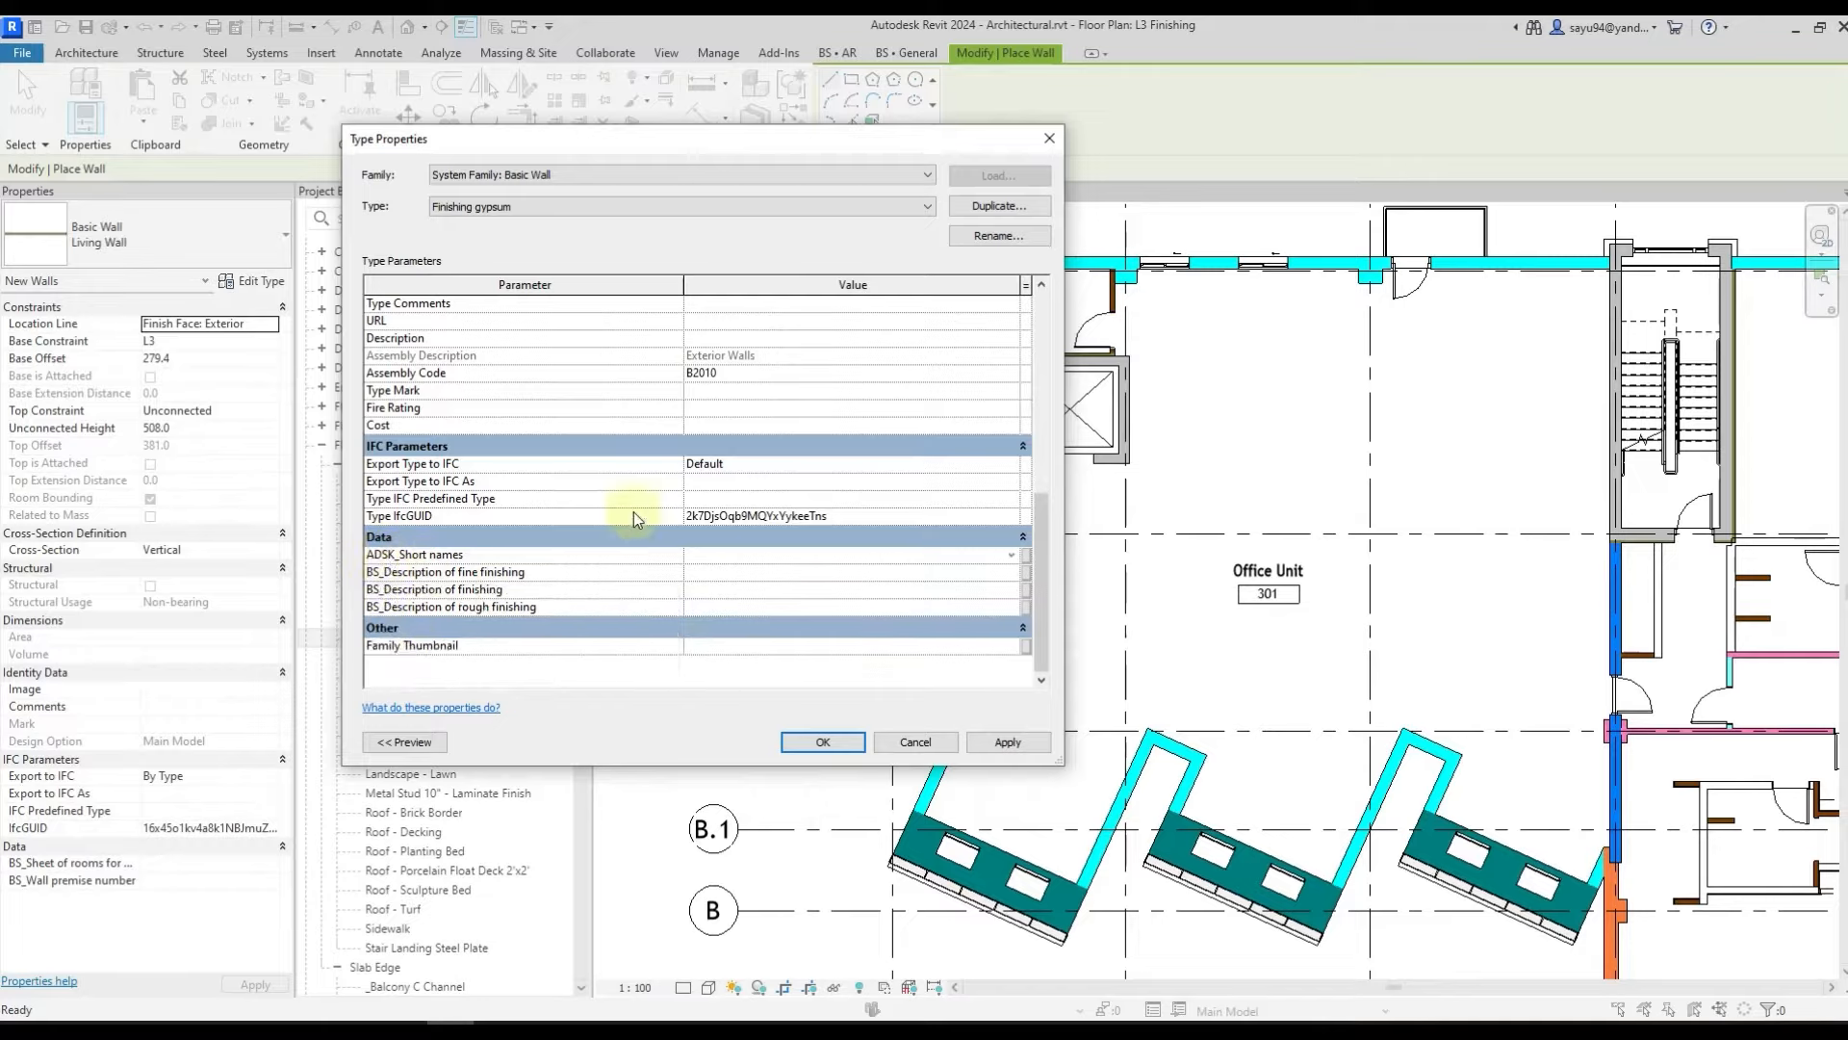
{"action": "left_click", "coordinate": [824, 743]}
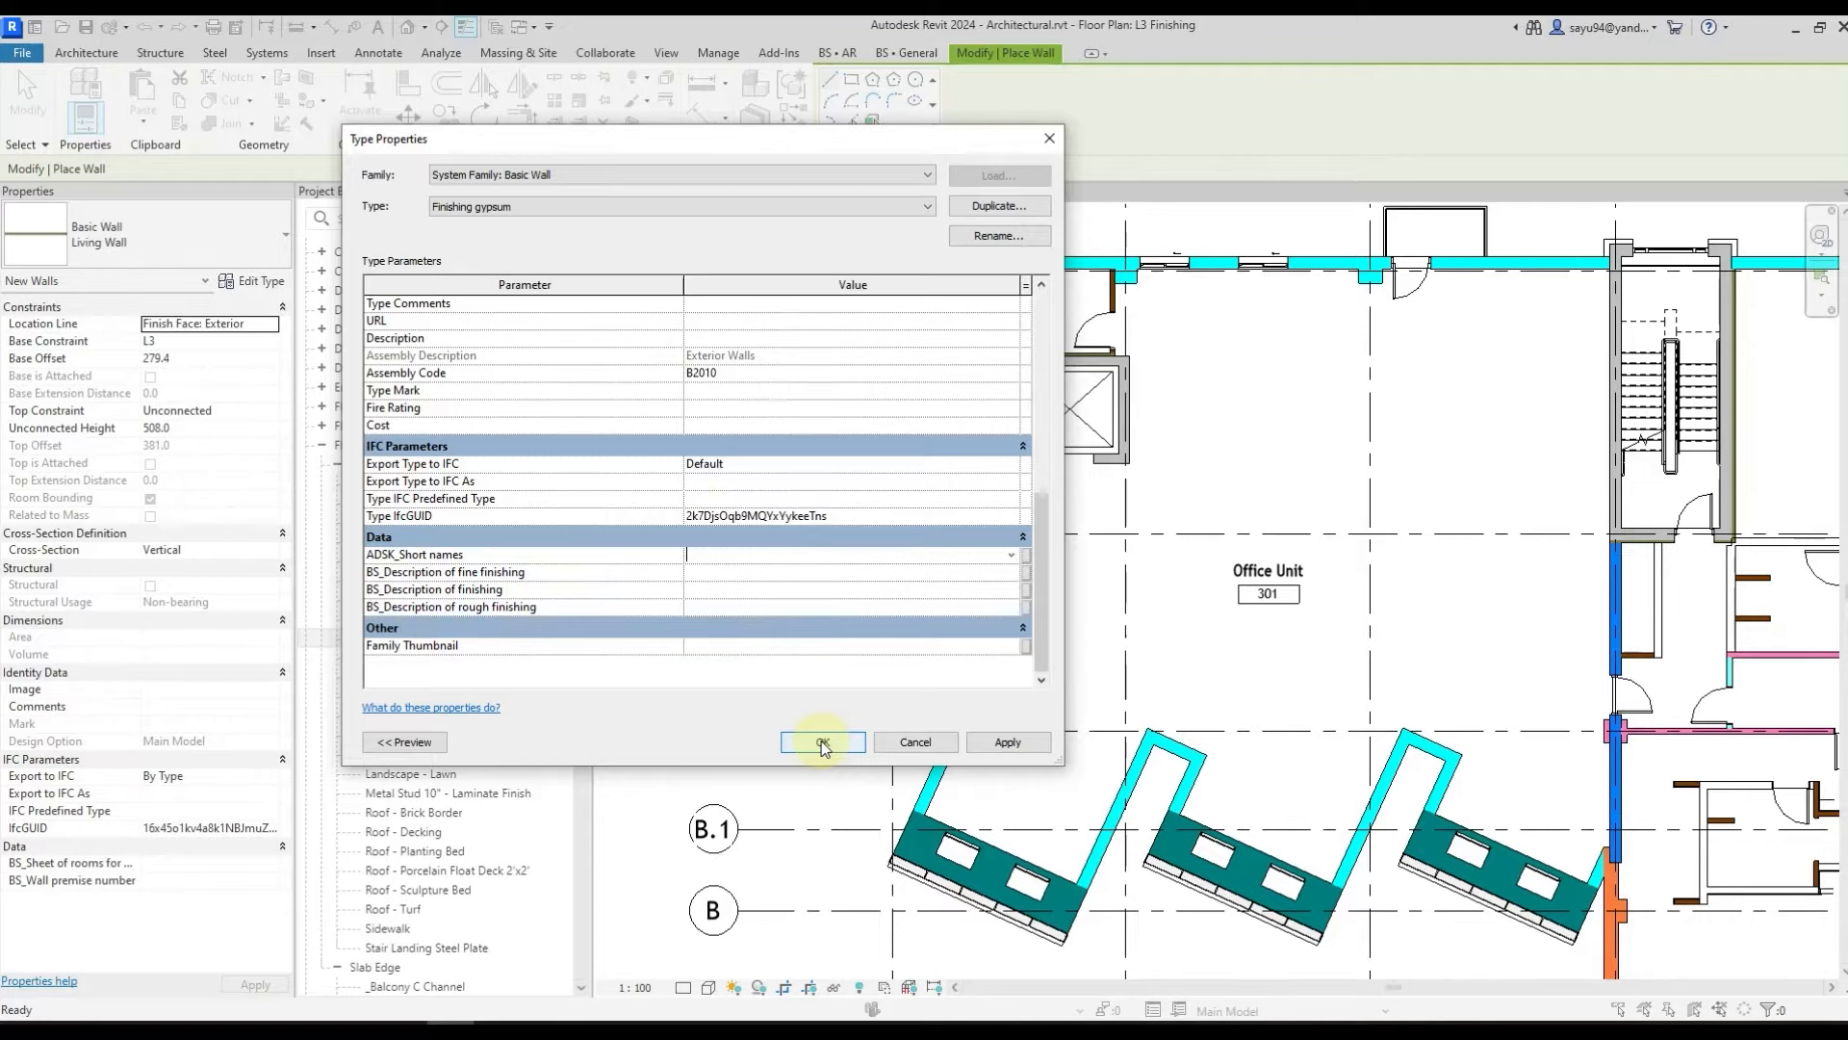
- Draw a vertical Finishing gypsum wall about 1900 mm long outside the building near grid D, with base offset 0 and unconnected height 2500 mm
{"action": "left_click", "coordinate": [221, 427]}
{"action": "type", "text": "25"}
{"action": "left_click", "coordinate": [757, 336]}
{"action": "left_click", "coordinate": [757, 460]}
{"action": "key", "text": "Escape"}
{"action": "key", "text": "Escape"}
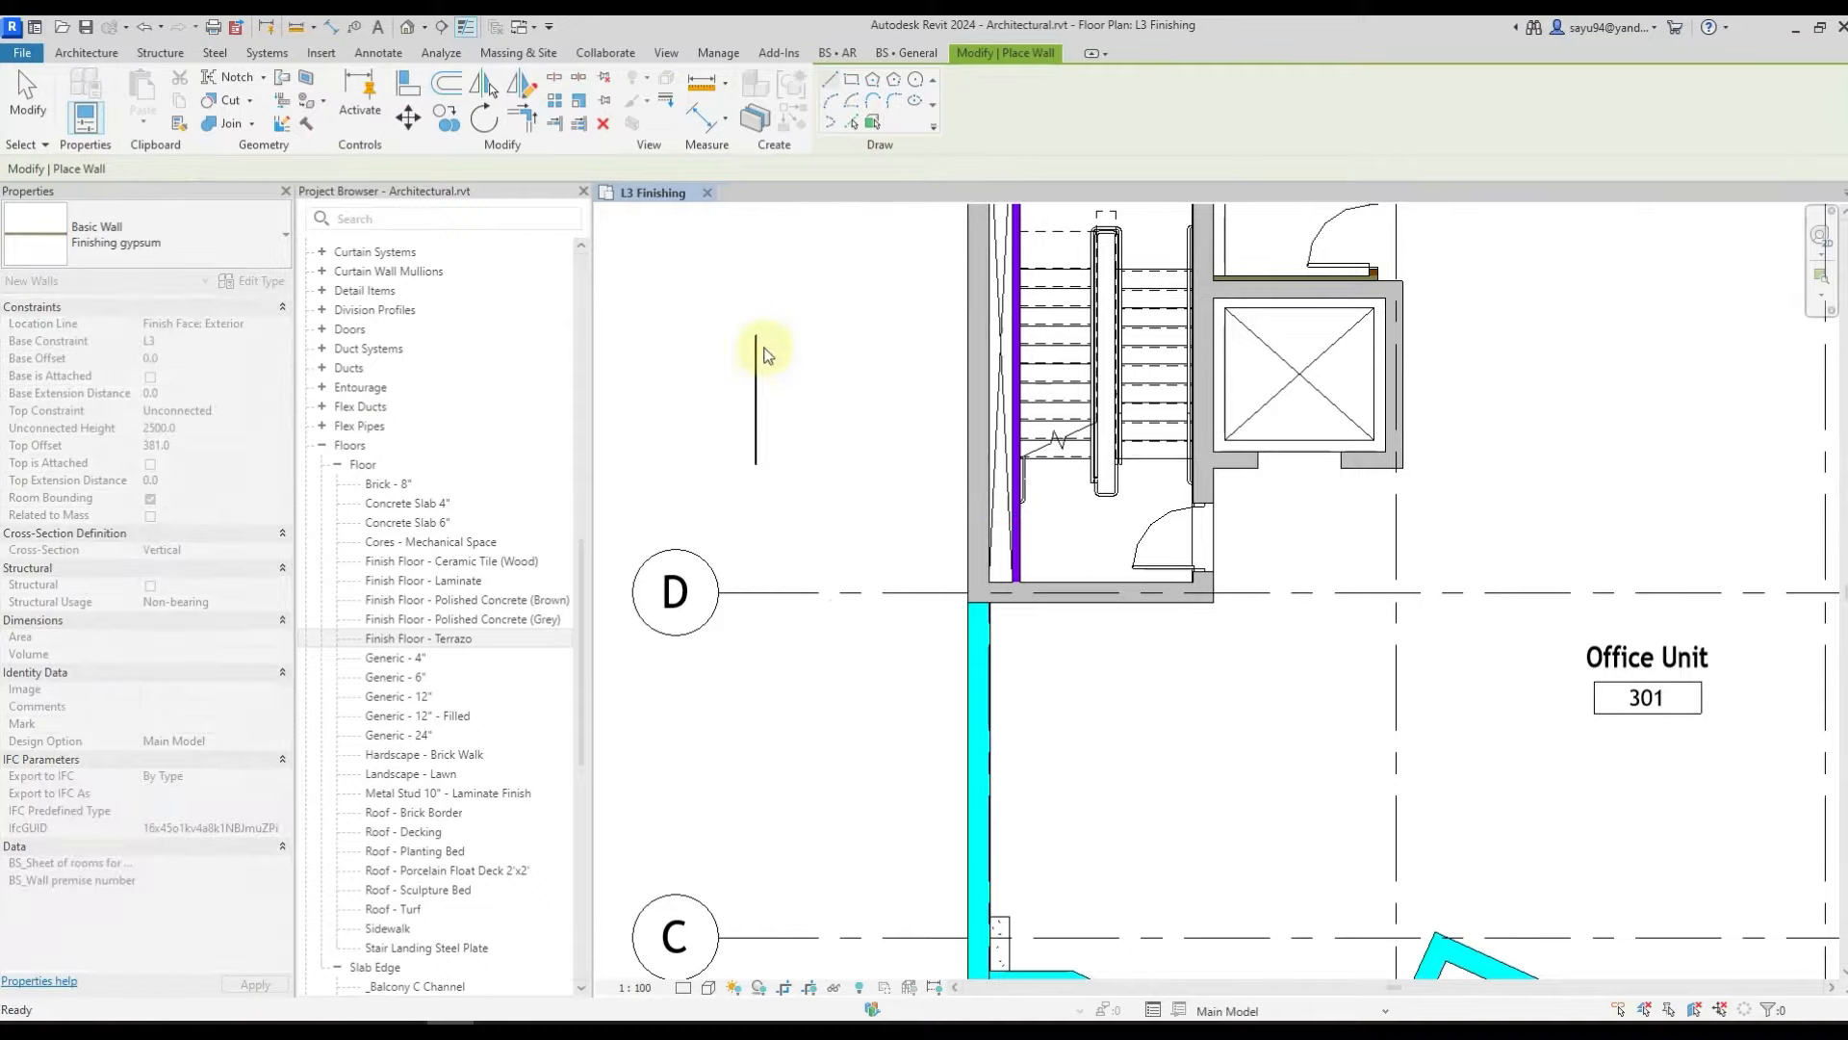
{"action": "scroll", "coordinate": [766, 354], "scroll_direction": "up", "scroll_amount": 5}
{"action": "left_click", "coordinate": [744, 445]}
{"action": "key", "text": "Escape"}
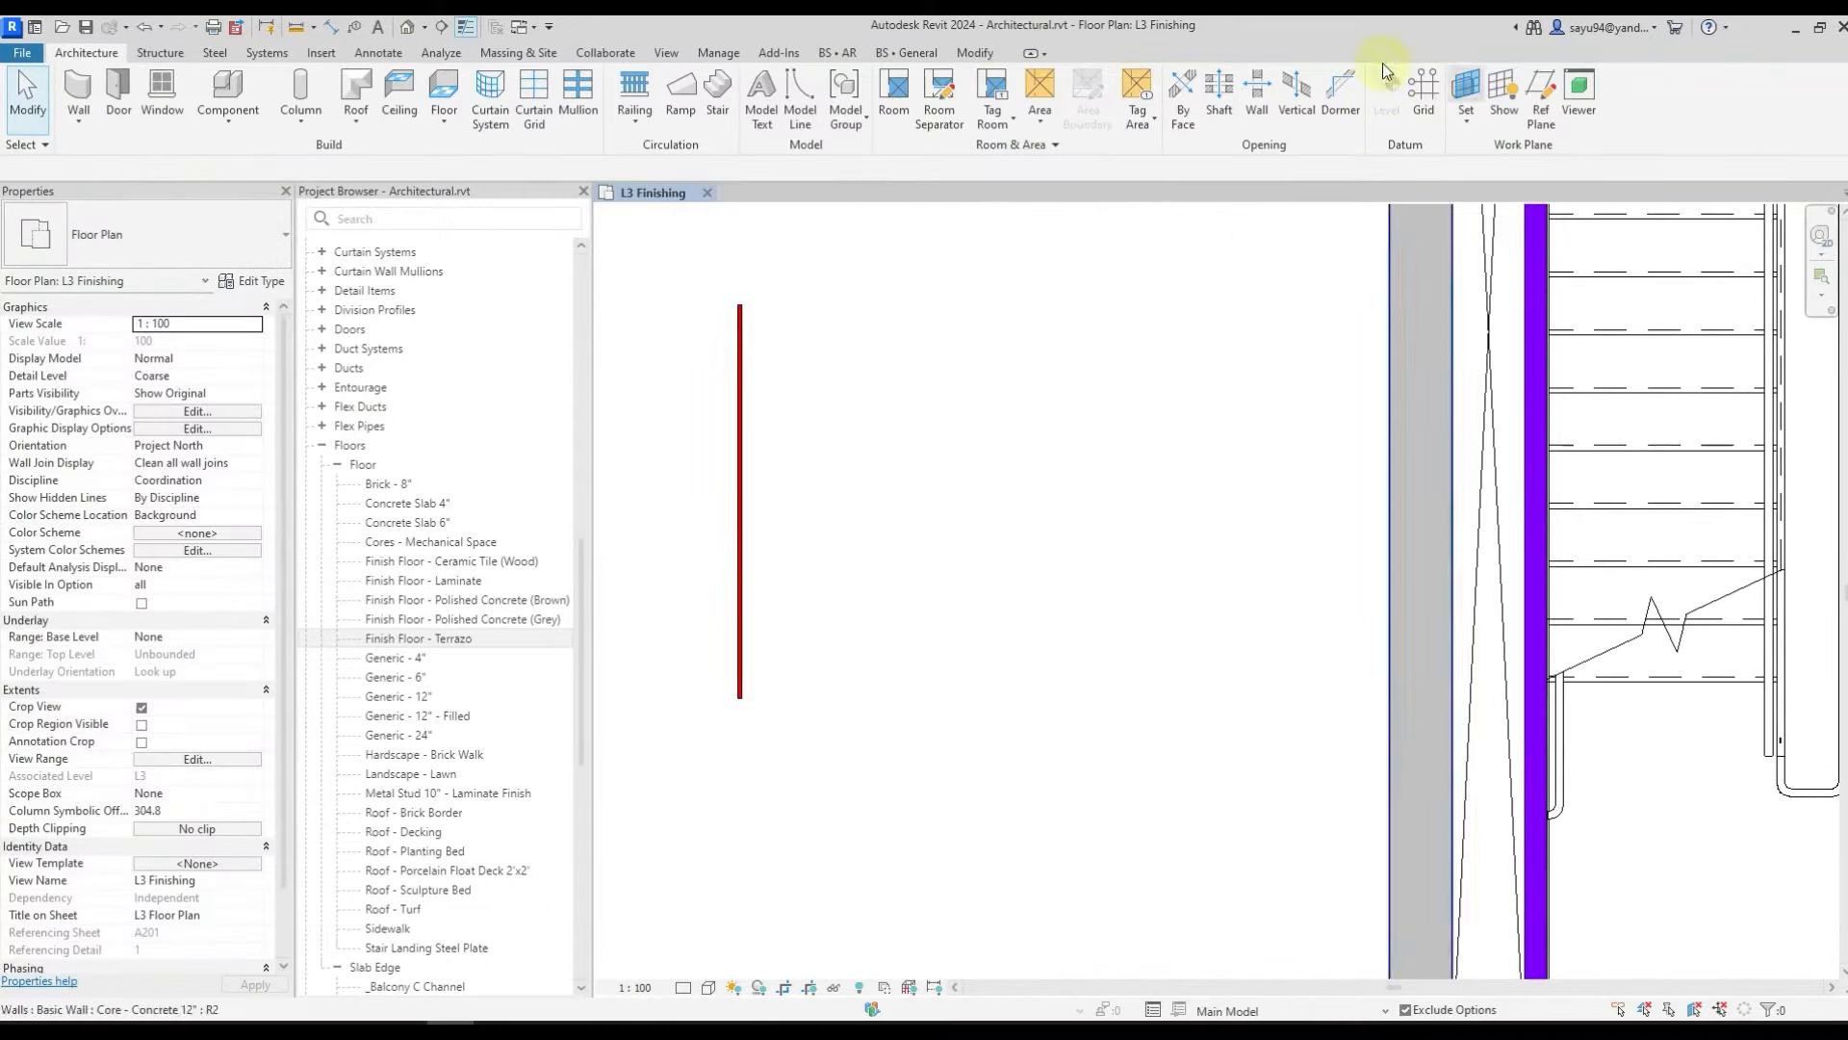
- Copy the wall finishes value Wall finishing from the AR plug-in settings, then close the settings
{"action": "left_click", "coordinate": [846, 53]}
{"action": "left_click", "coordinate": [1621, 92]}
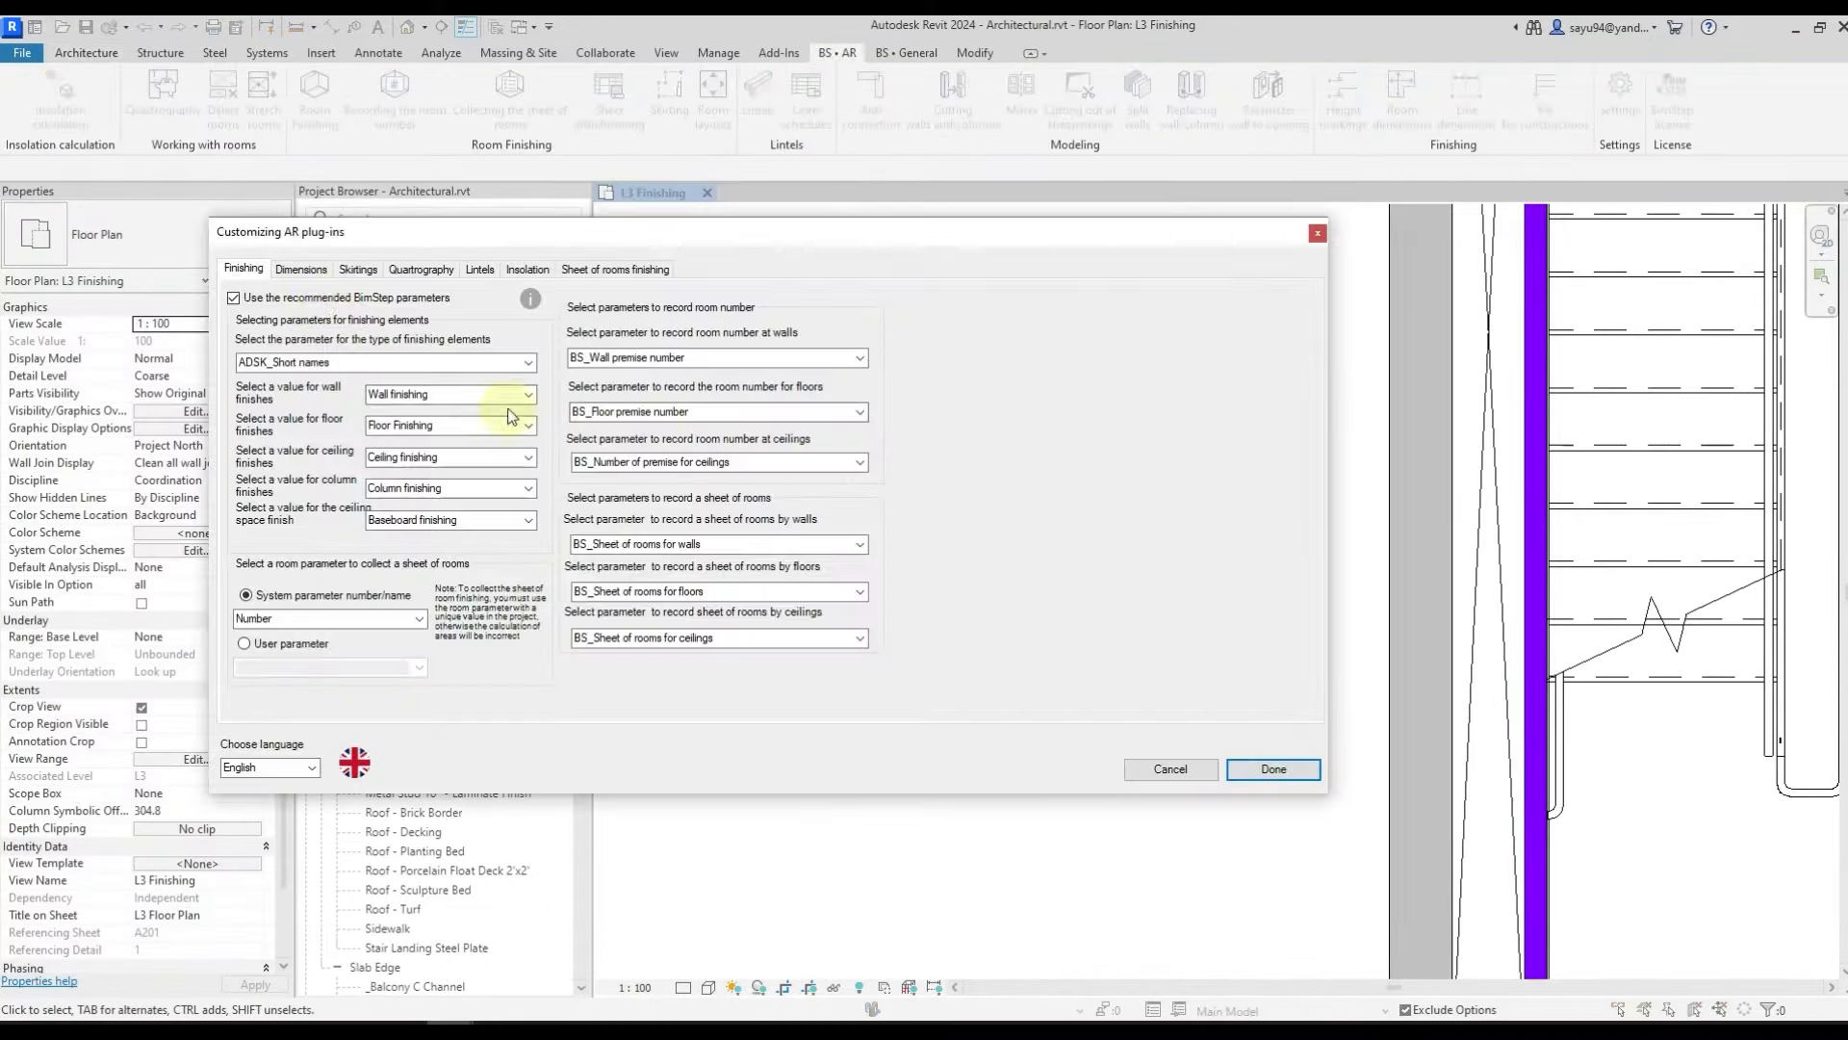
{"action": "left_click", "coordinate": [449, 401]}
{"action": "key", "text": "ctrl+c"}
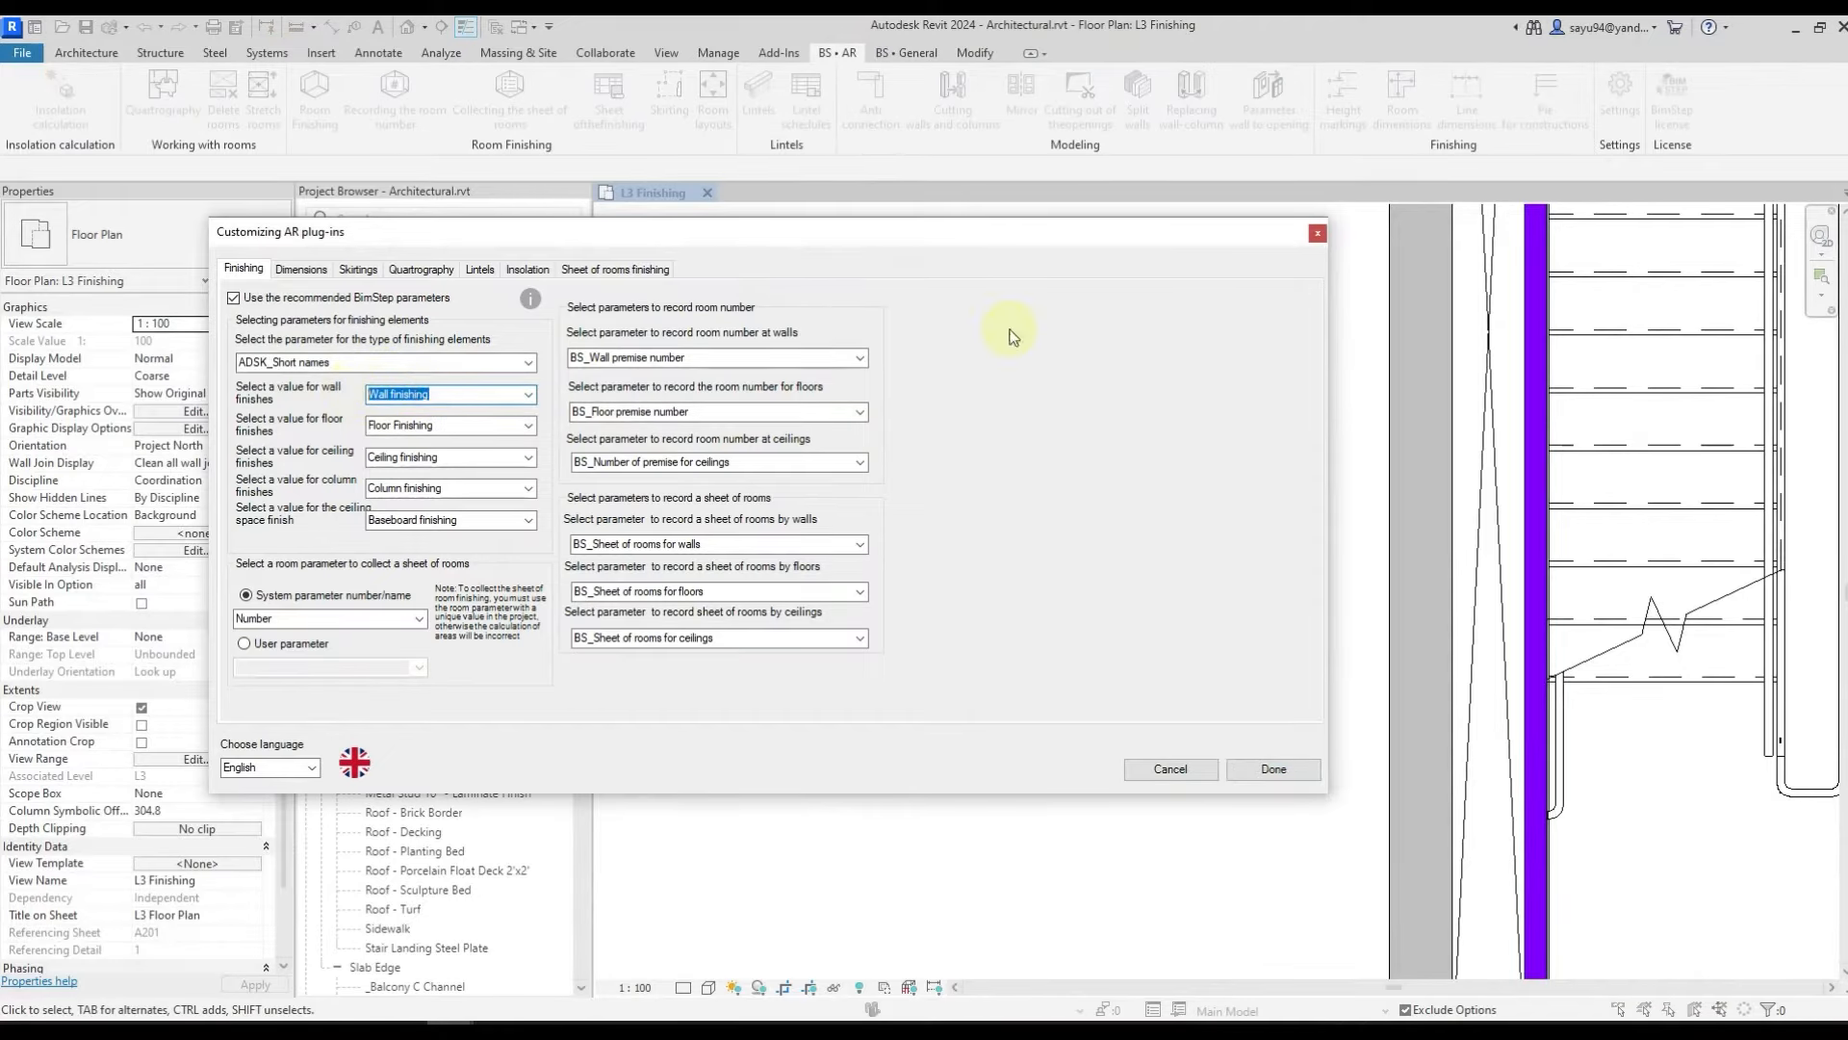
{"action": "left_click", "coordinate": [1318, 233]}
- Set the ADSK_Short names parameter of the drawn wall's type to Wall finishing
{"action": "left_click", "coordinate": [742, 424]}
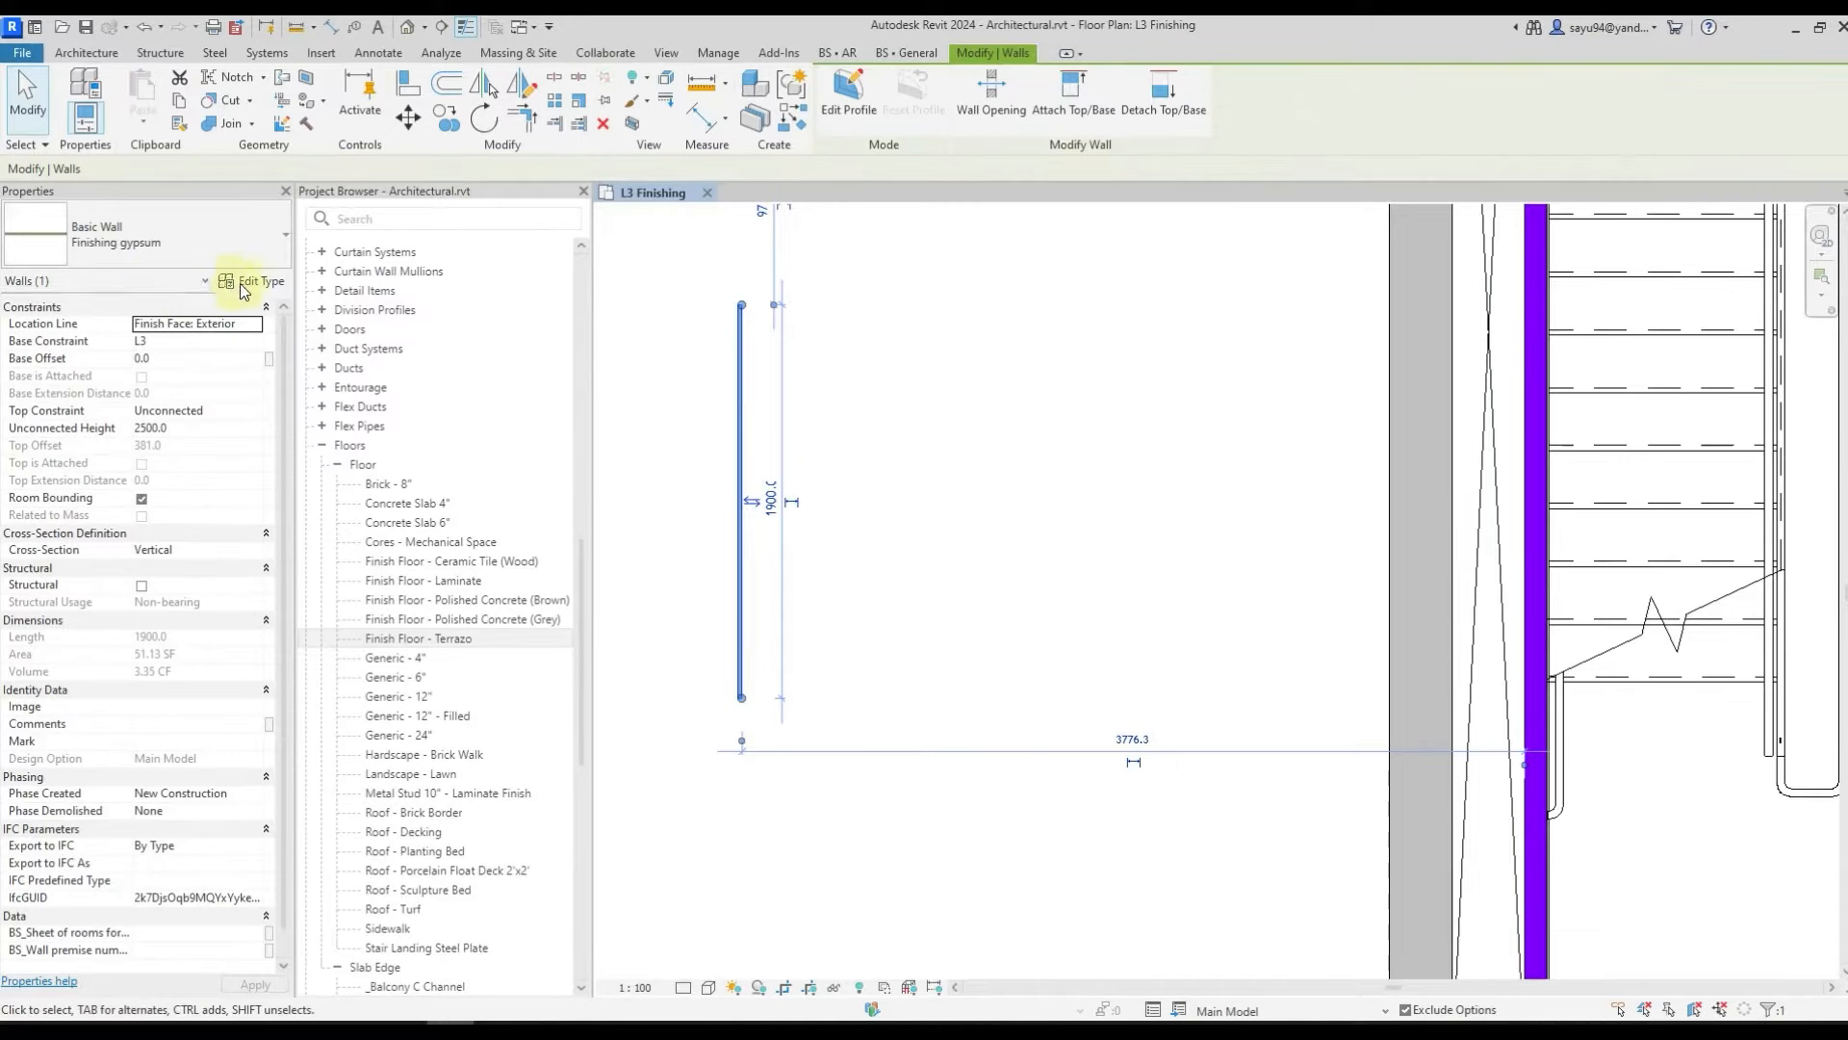
{"action": "scroll", "coordinate": [832, 490], "scroll_direction": "down", "scroll_amount": 9}
{"action": "left_click", "coordinate": [730, 555]}
{"action": "left_click", "coordinate": [714, 575]}
{"action": "key", "text": "ctrl+v"}
{"action": "key", "text": "Return"}
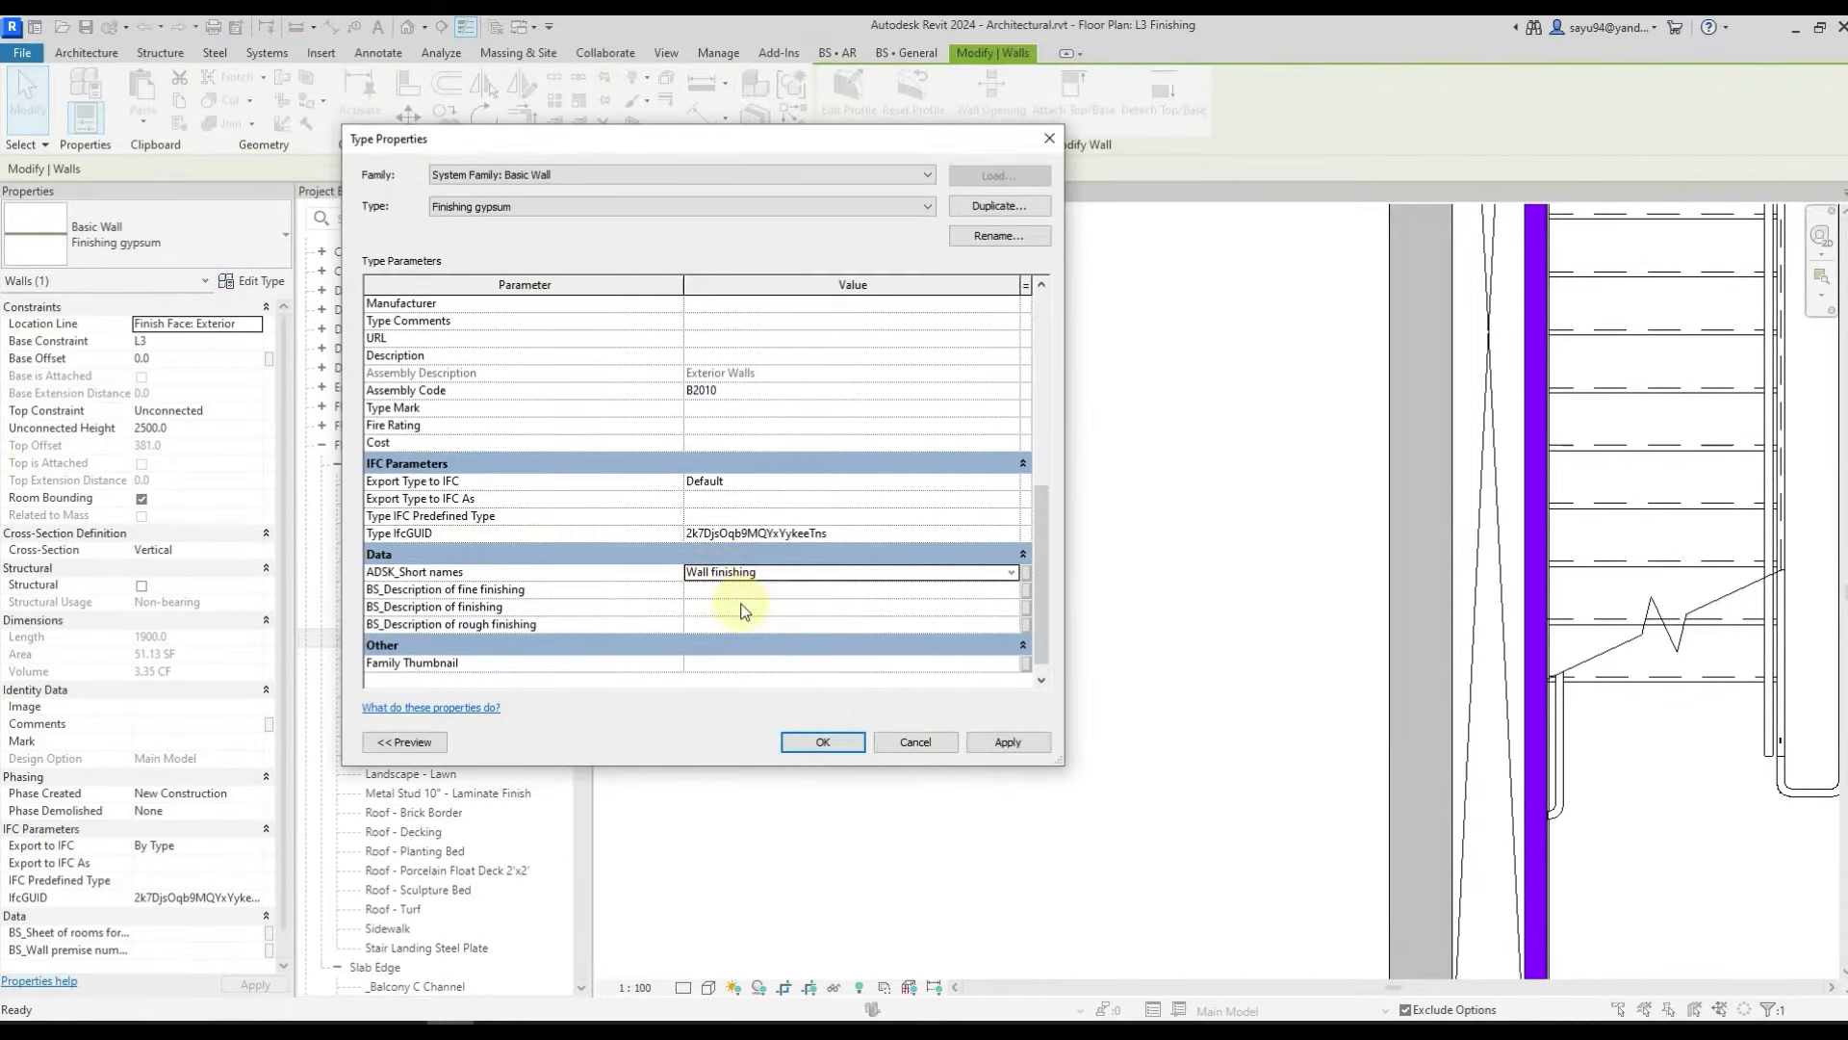
- Copy the wall type's name into its BS_Description of finishing parameter as Finishing gypsum
{"action": "left_click", "coordinate": [742, 606]}
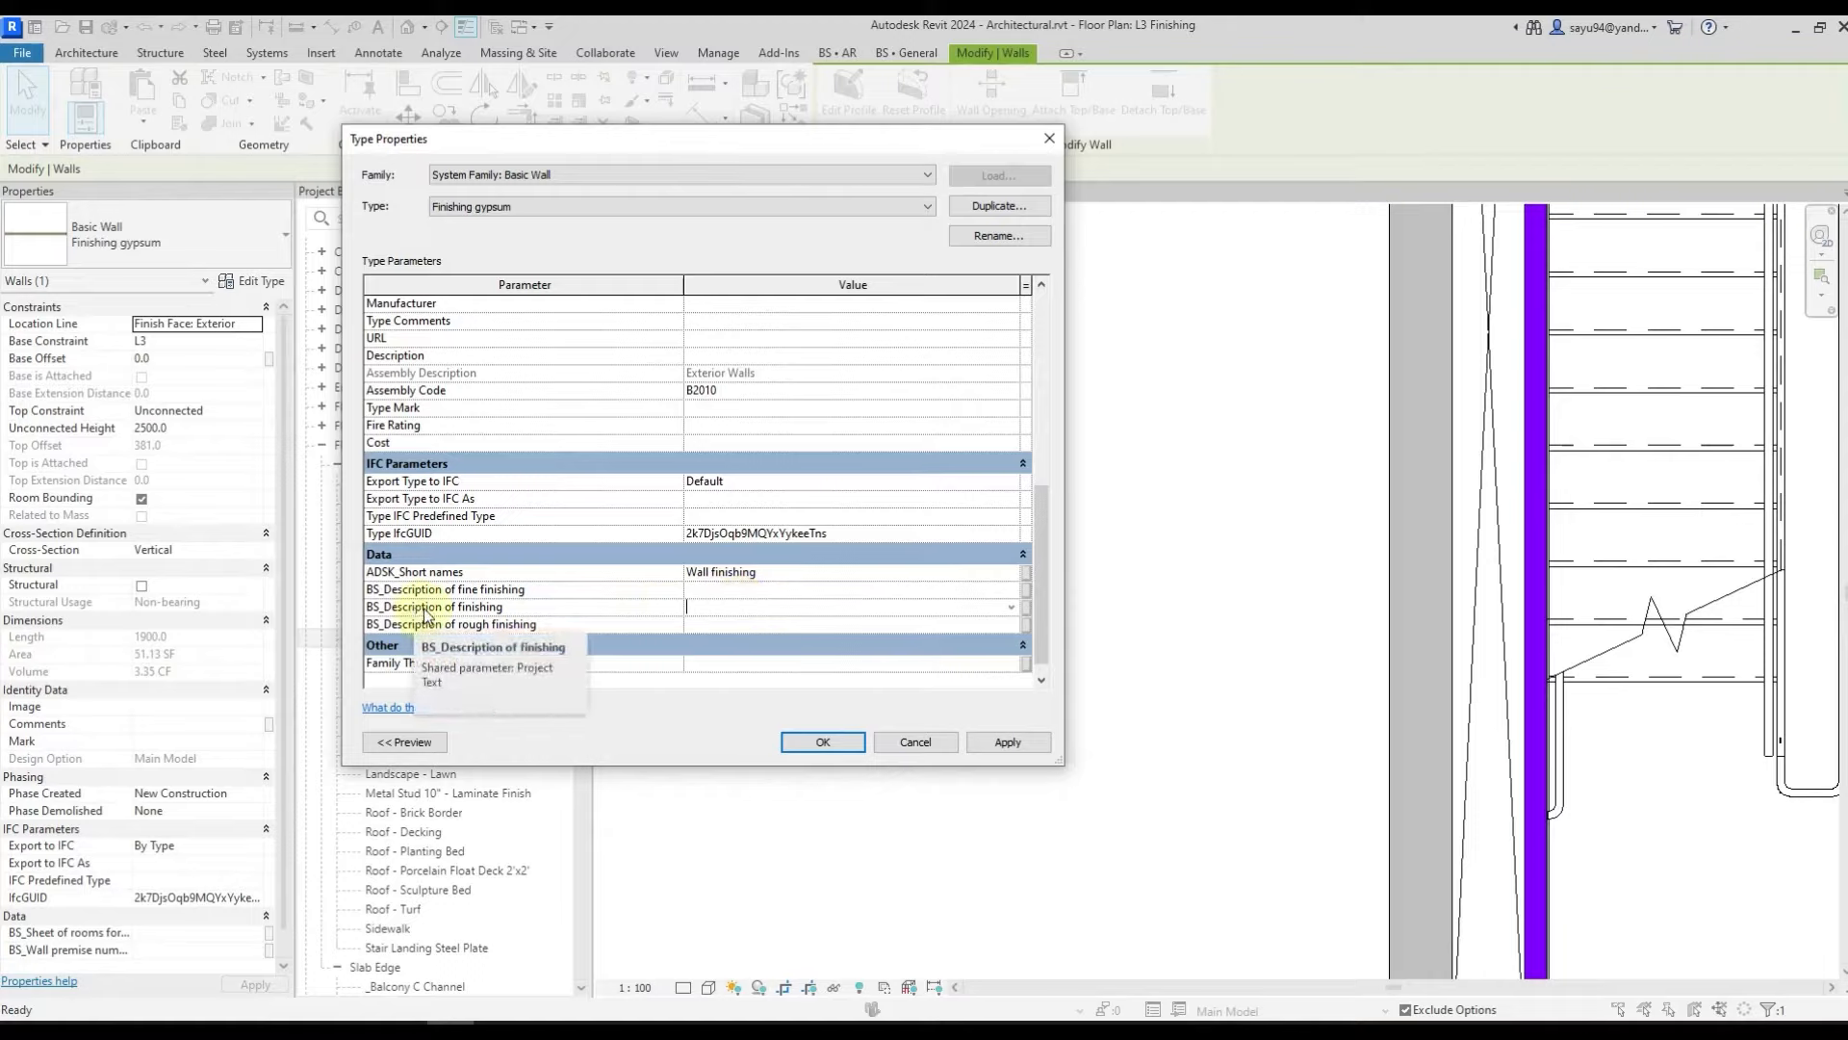
{"action": "left_click", "coordinate": [991, 236]}
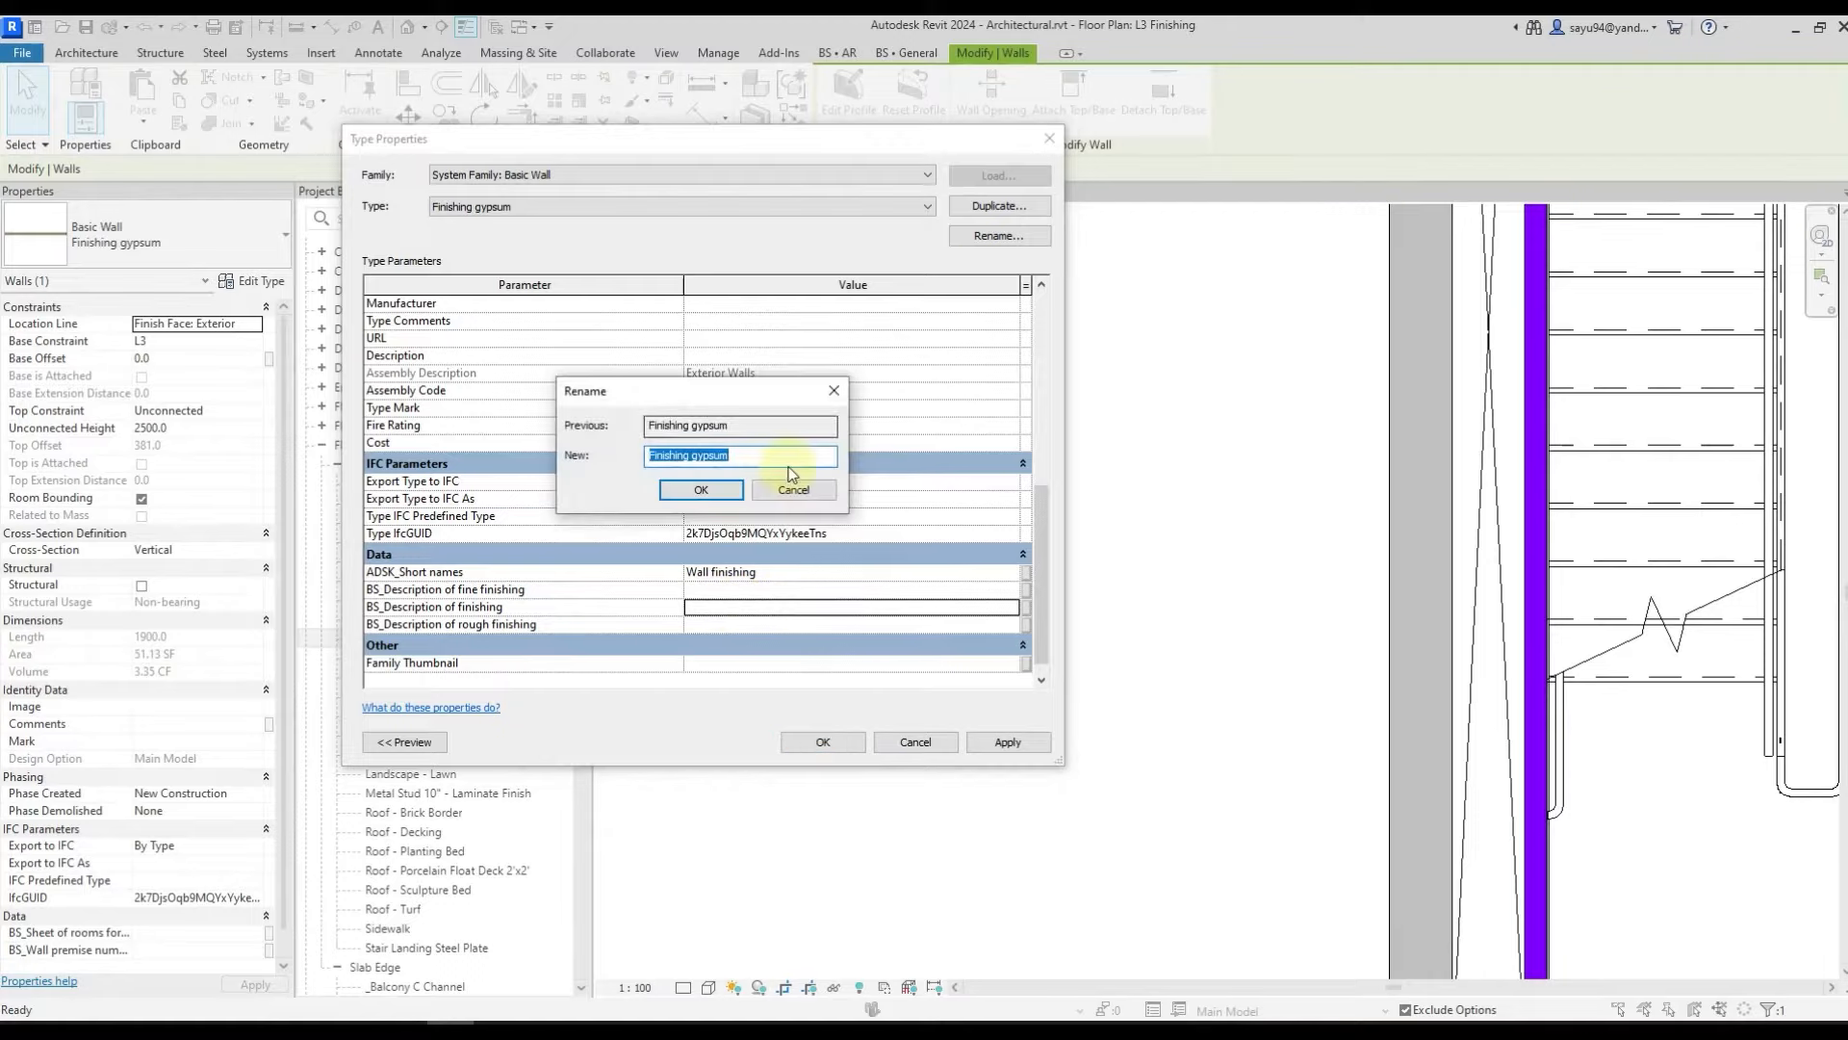
{"action": "key", "text": "ctrl+c"}
{"action": "left_click", "coordinate": [793, 490]}
{"action": "left_click", "coordinate": [750, 605]}
{"action": "key", "text": "ctrl+v"}
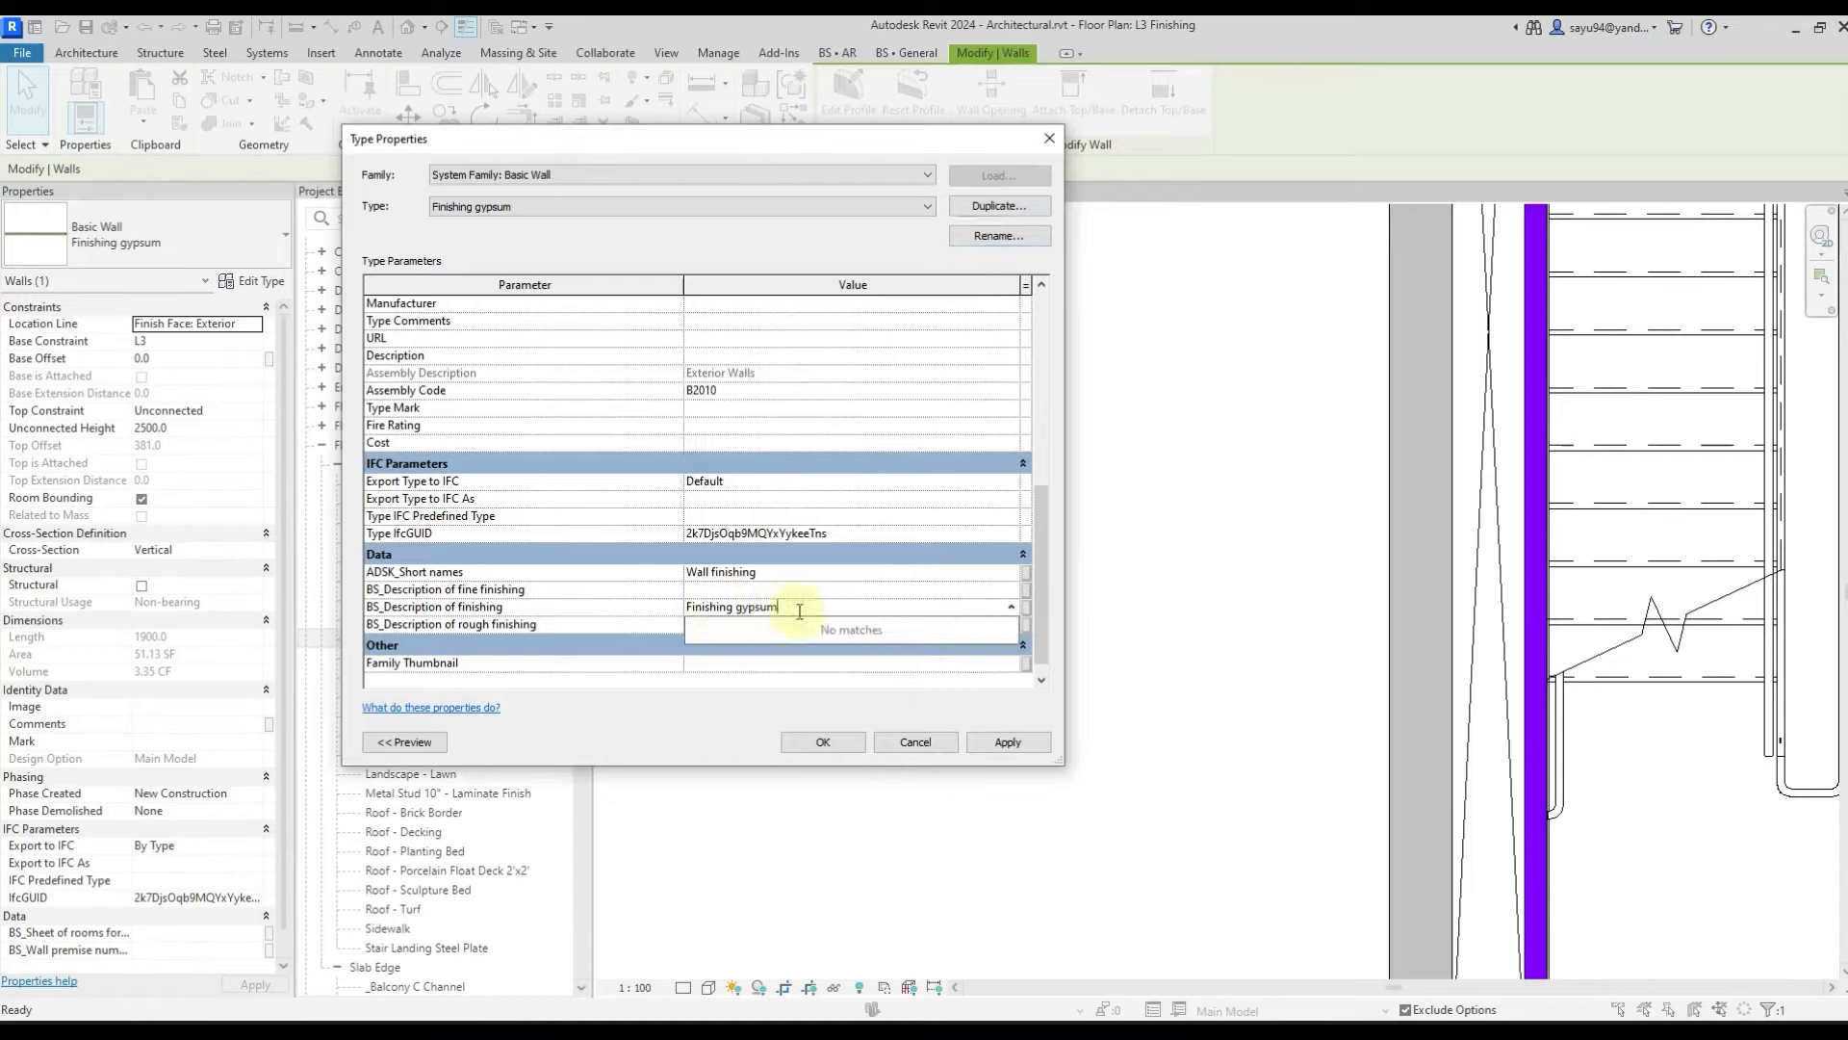
{"action": "key", "text": "Return"}
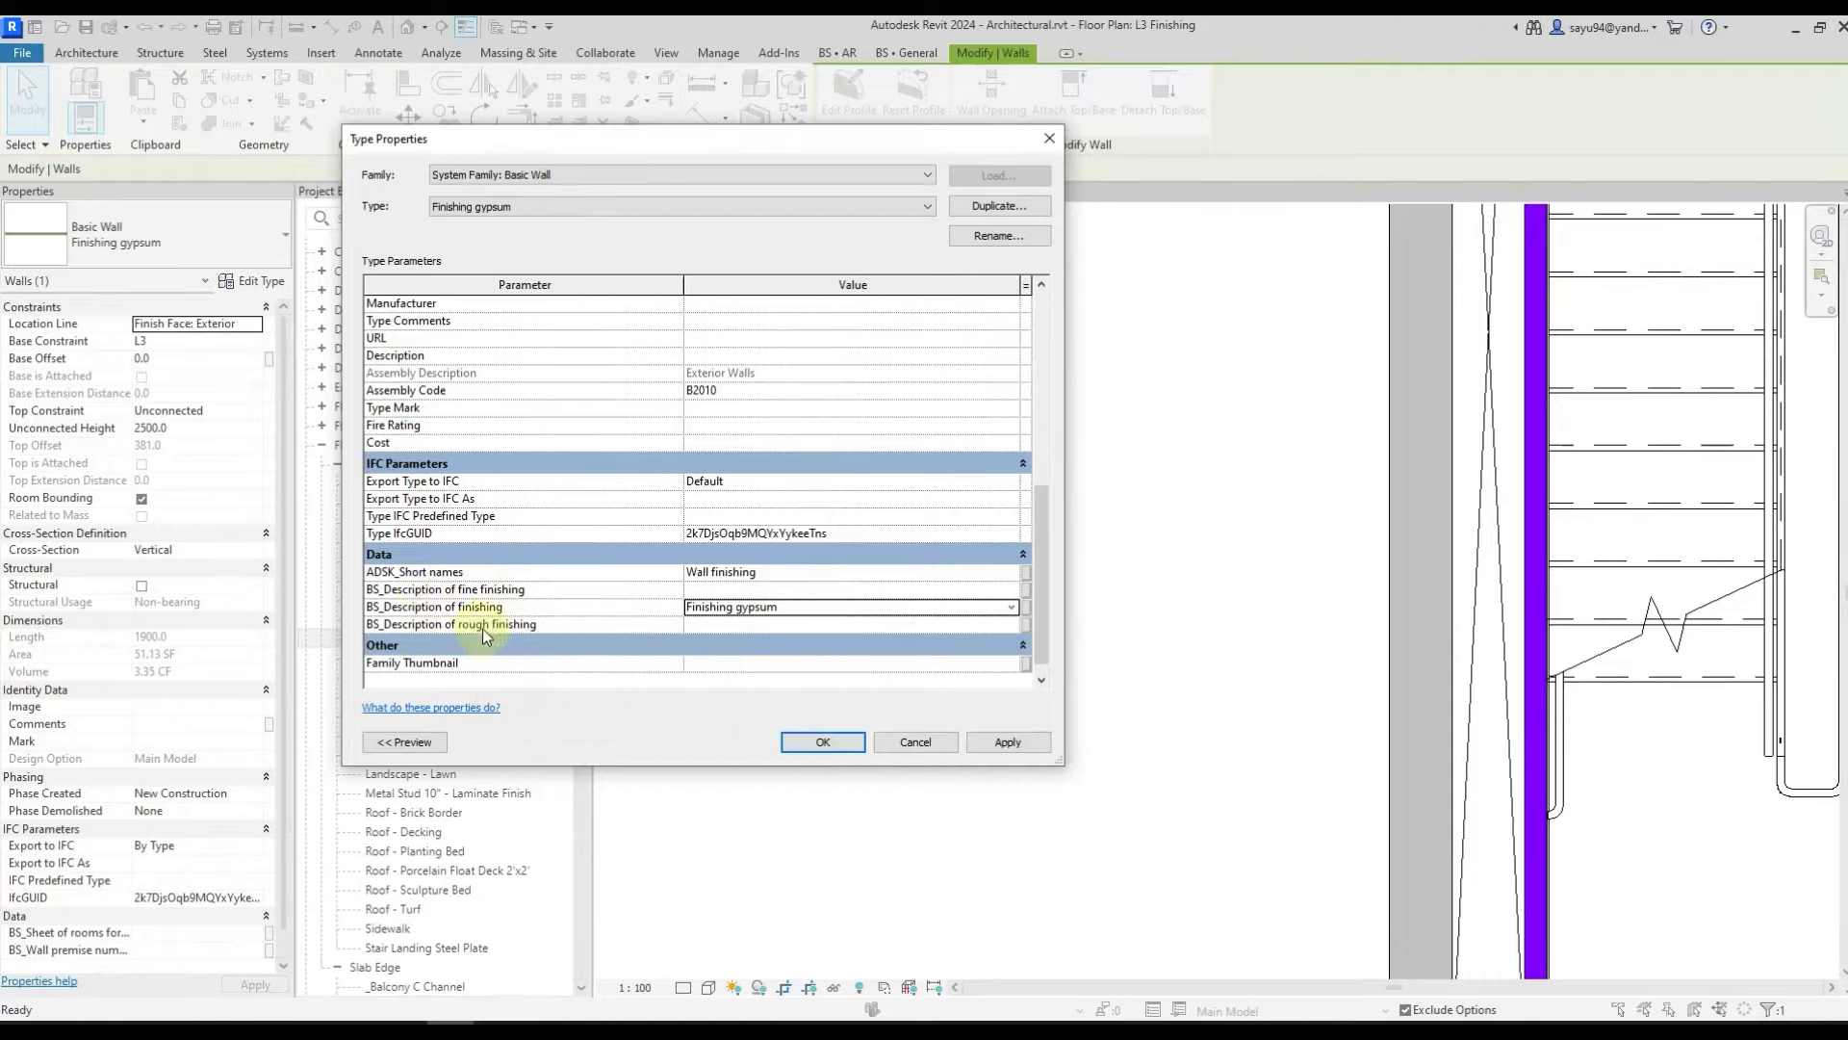
- Set BS_Description of fine finishing to Finishing gypsum fine and BS_Description of rough finishing to Finishing gypsum rough, then accept the type properties
{"action": "left_click", "coordinate": [754, 589]}
{"action": "key", "text": "ctrl+v"}
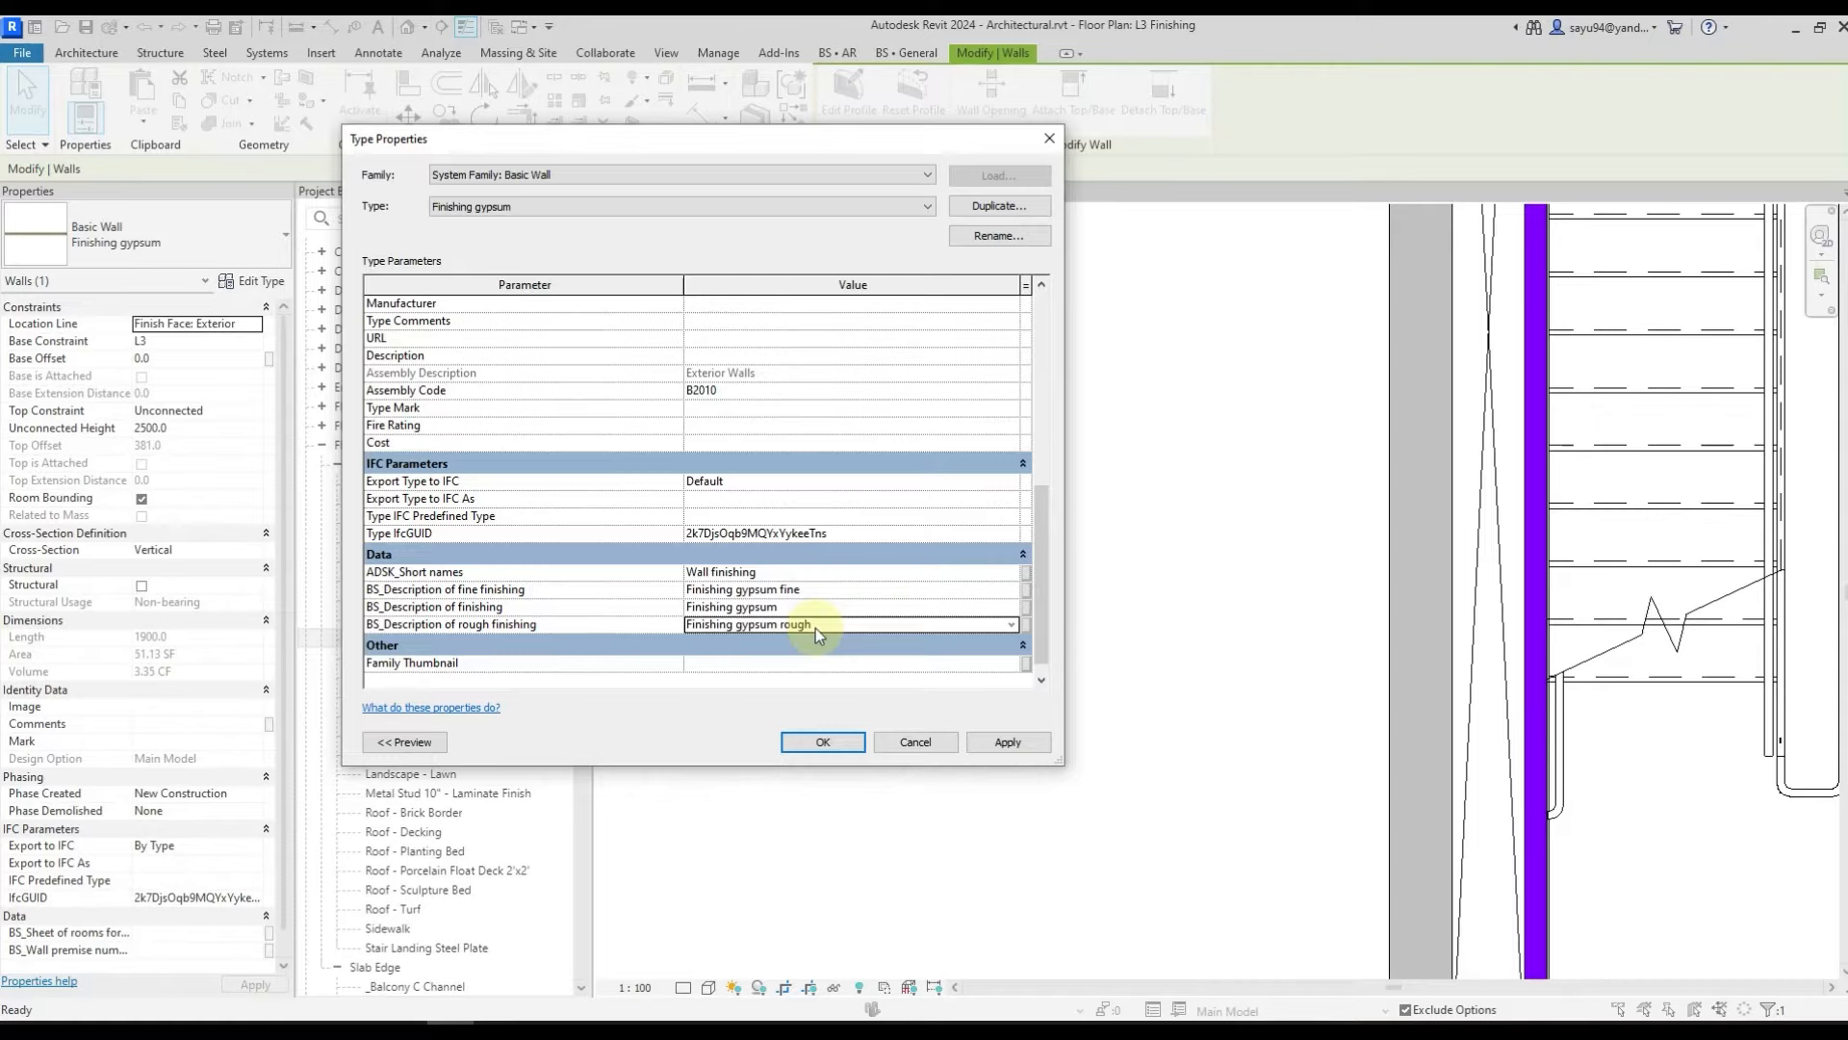
{"action": "left_click", "coordinate": [830, 589]}
{"action": "left_click", "coordinate": [834, 622]}
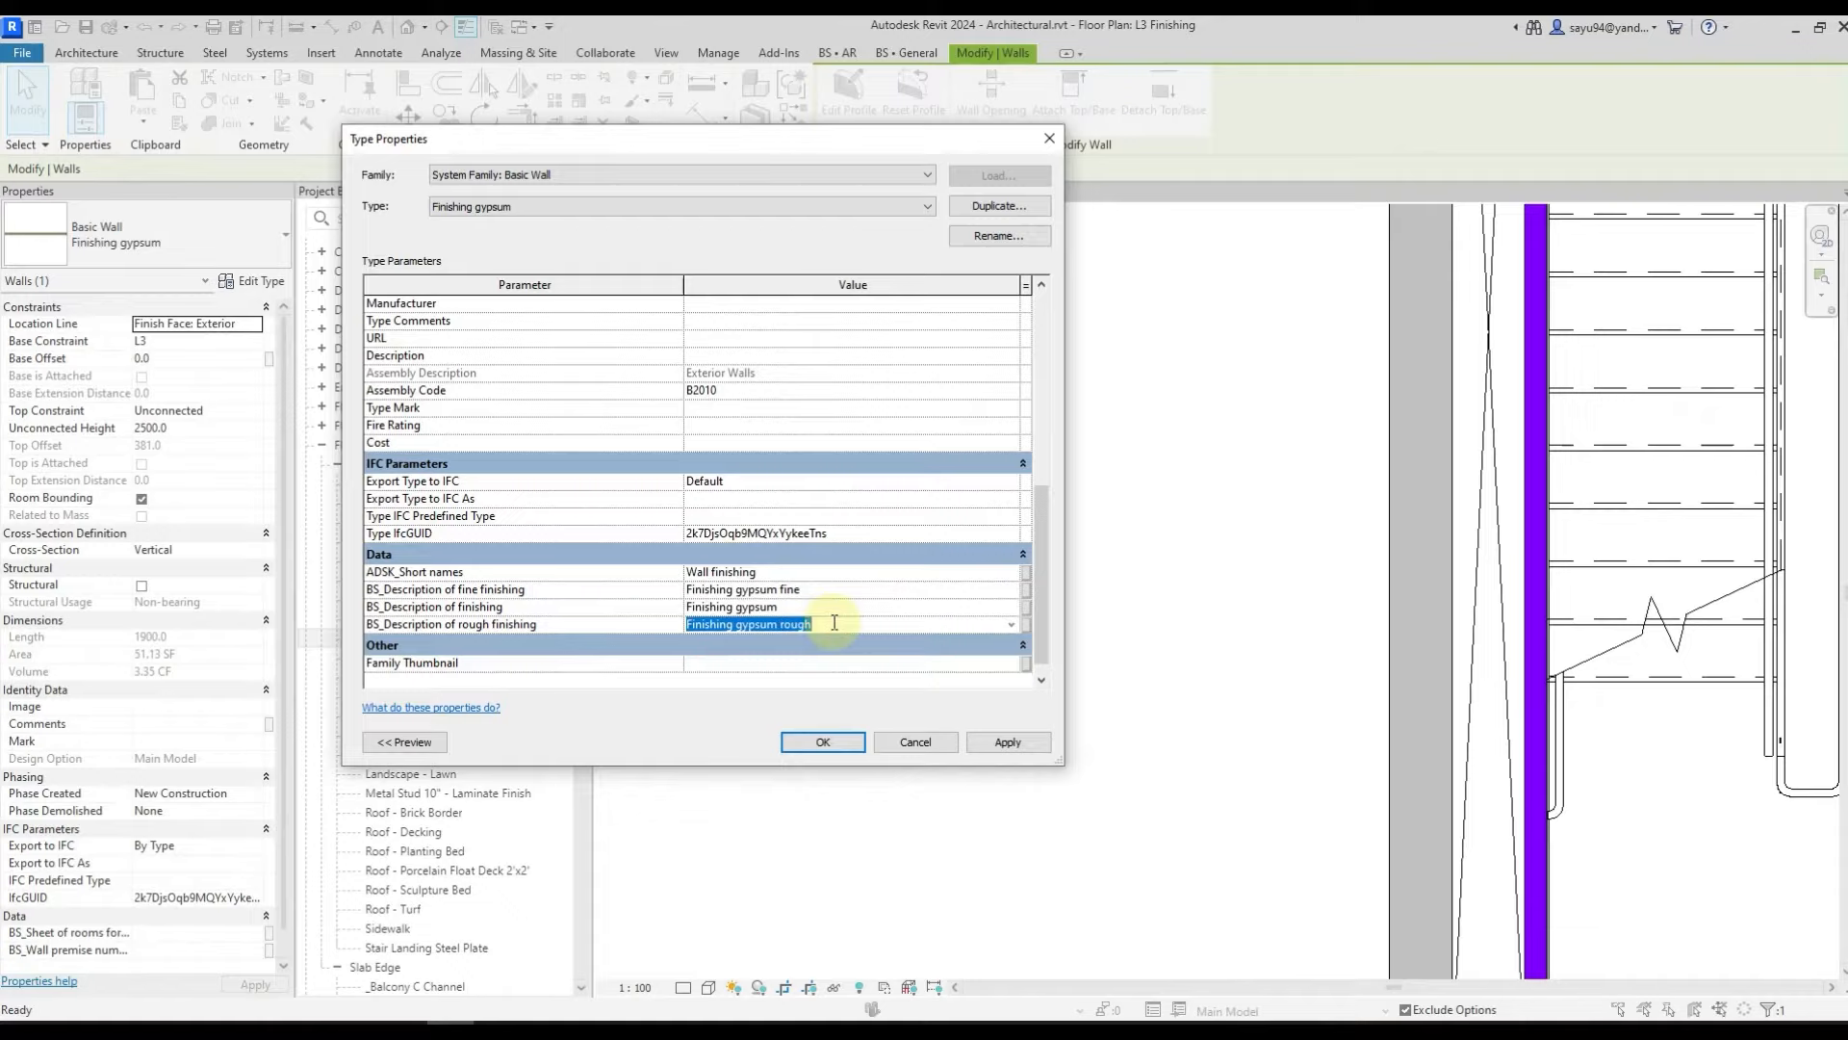
{"action": "left_click", "coordinate": [824, 741]}
{"action": "key", "text": "Escape"}
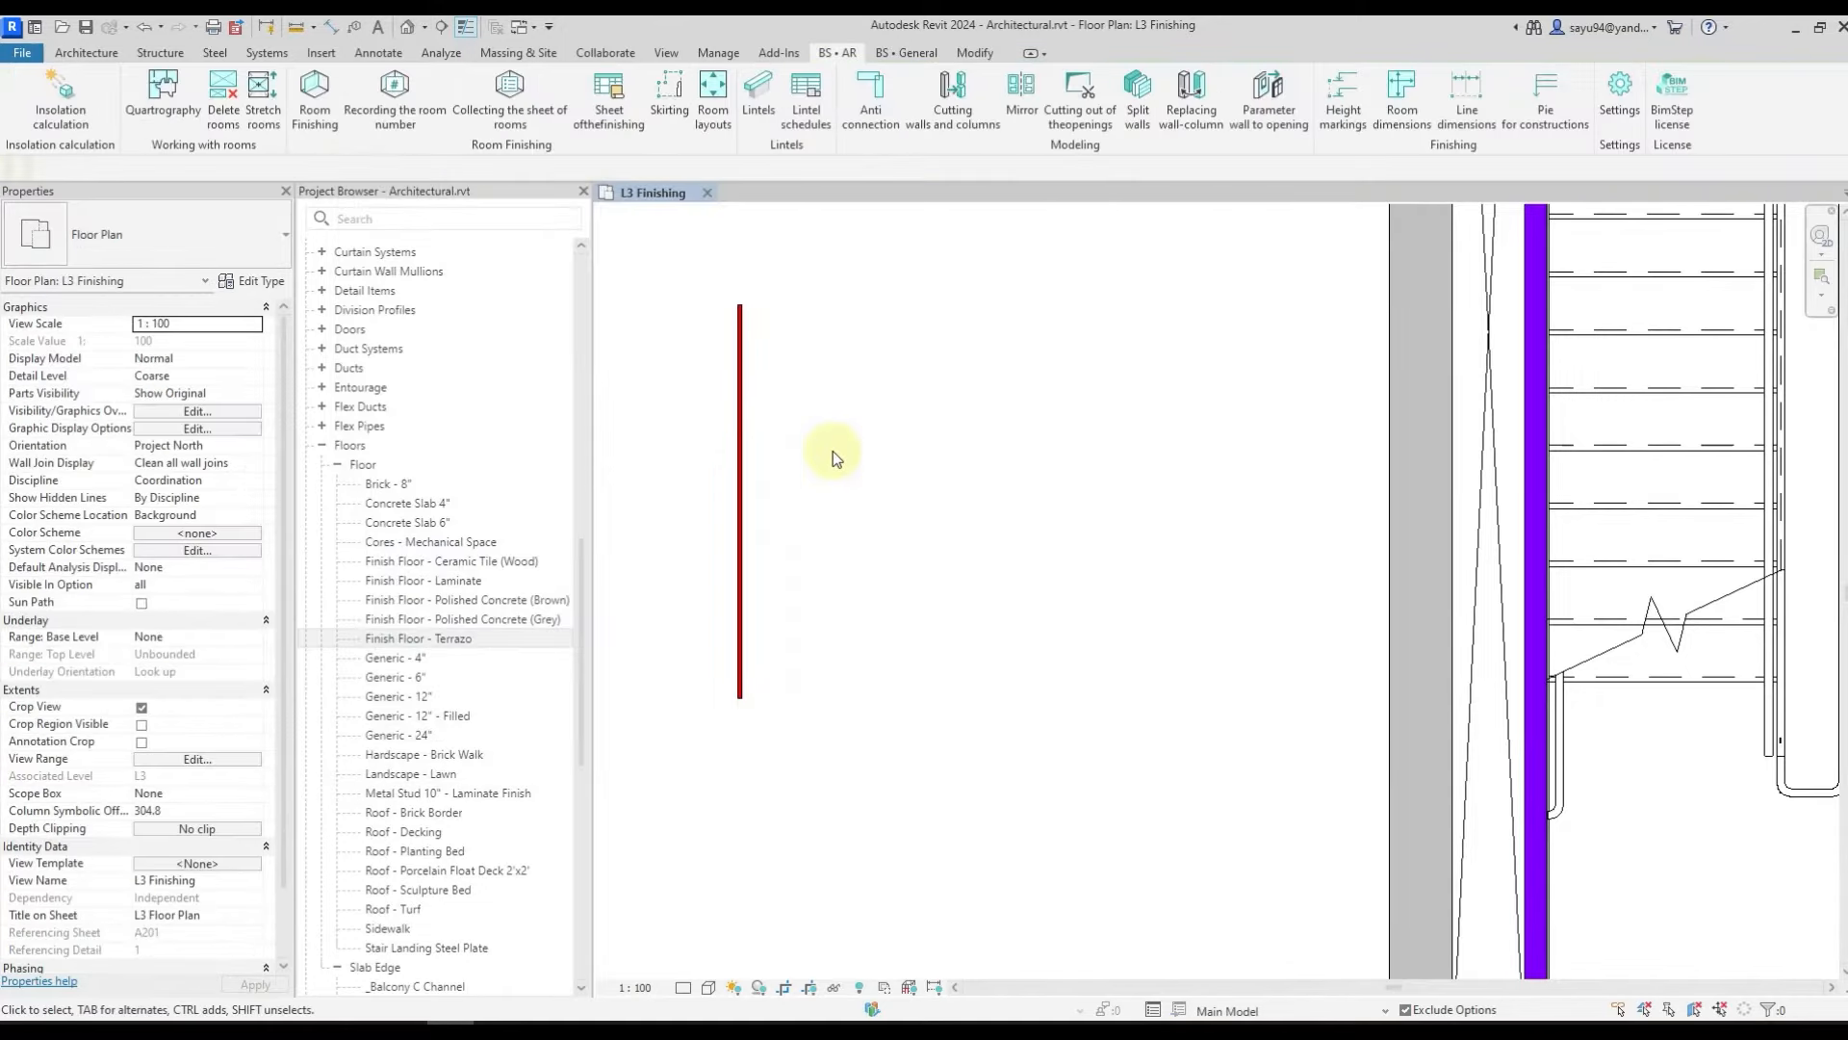
- Copy the Finishing gypsum wall a short distance to its right, parallel to the original
{"action": "left_click", "coordinate": [741, 467]}
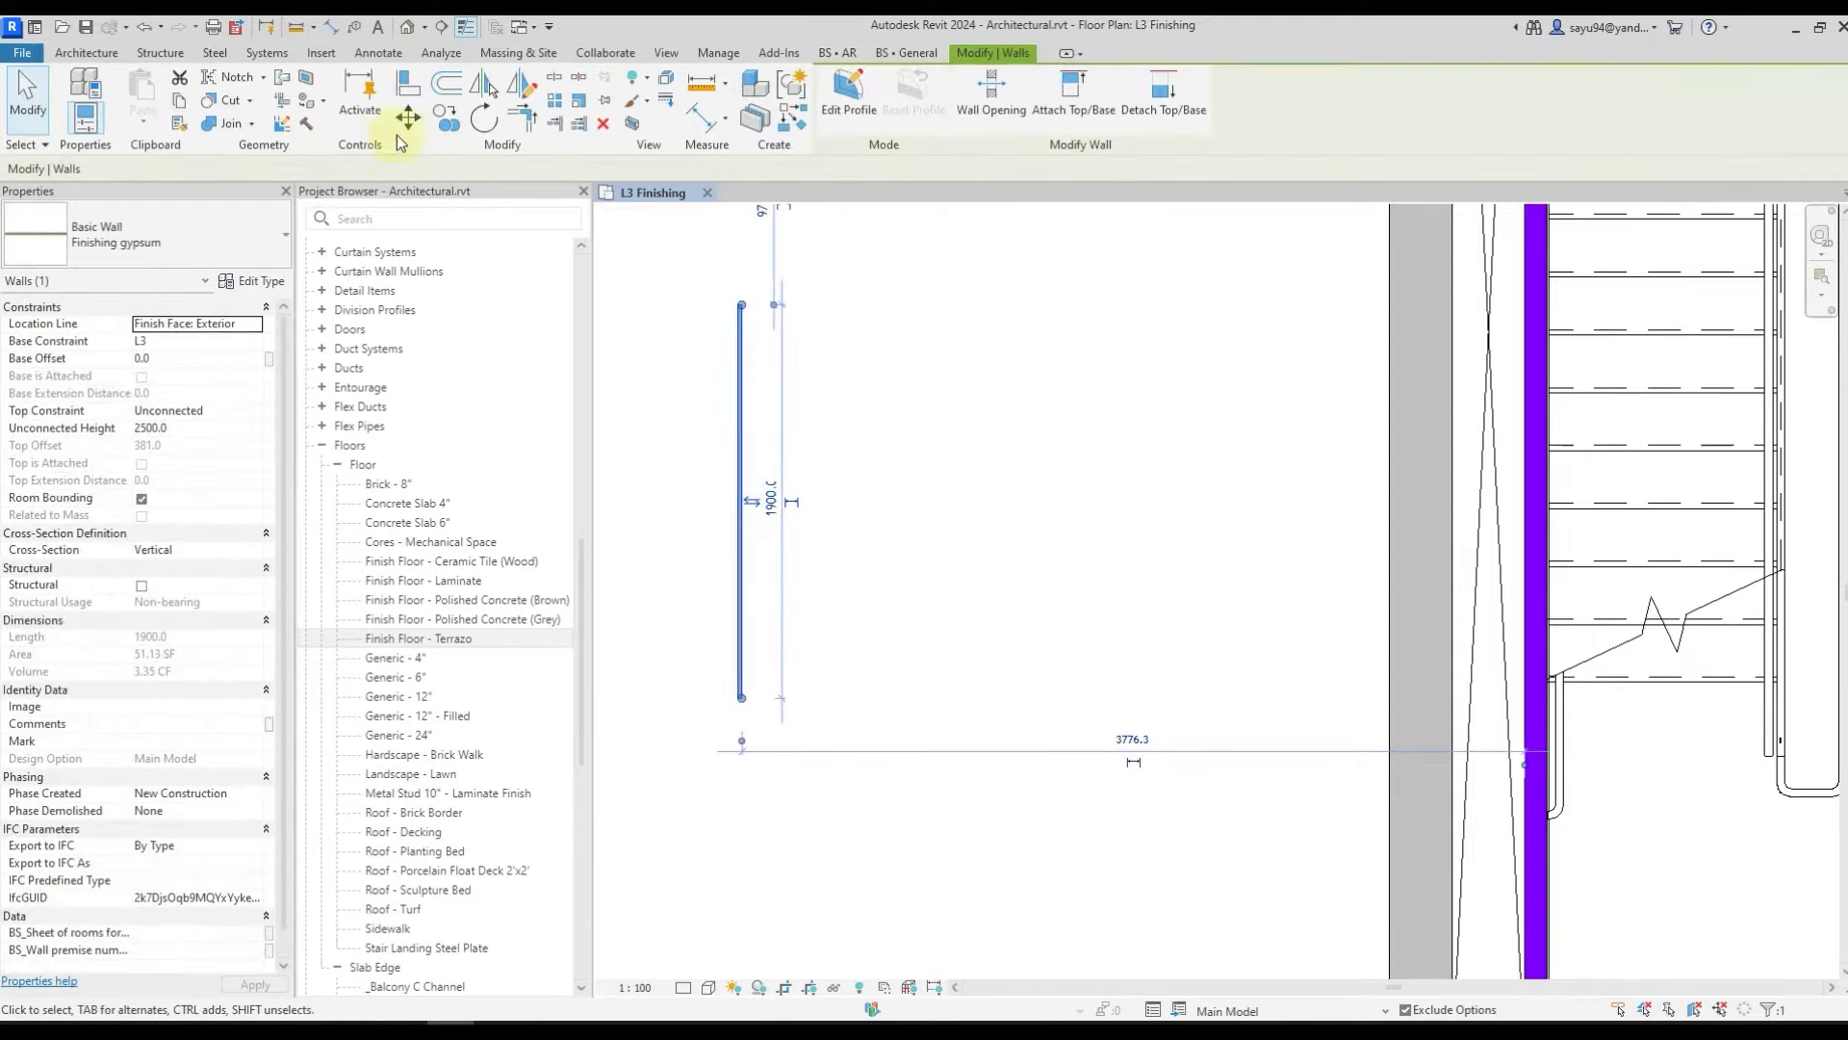
{"action": "left_click", "coordinate": [448, 132]}
{"action": "left_click", "coordinate": [736, 412]}
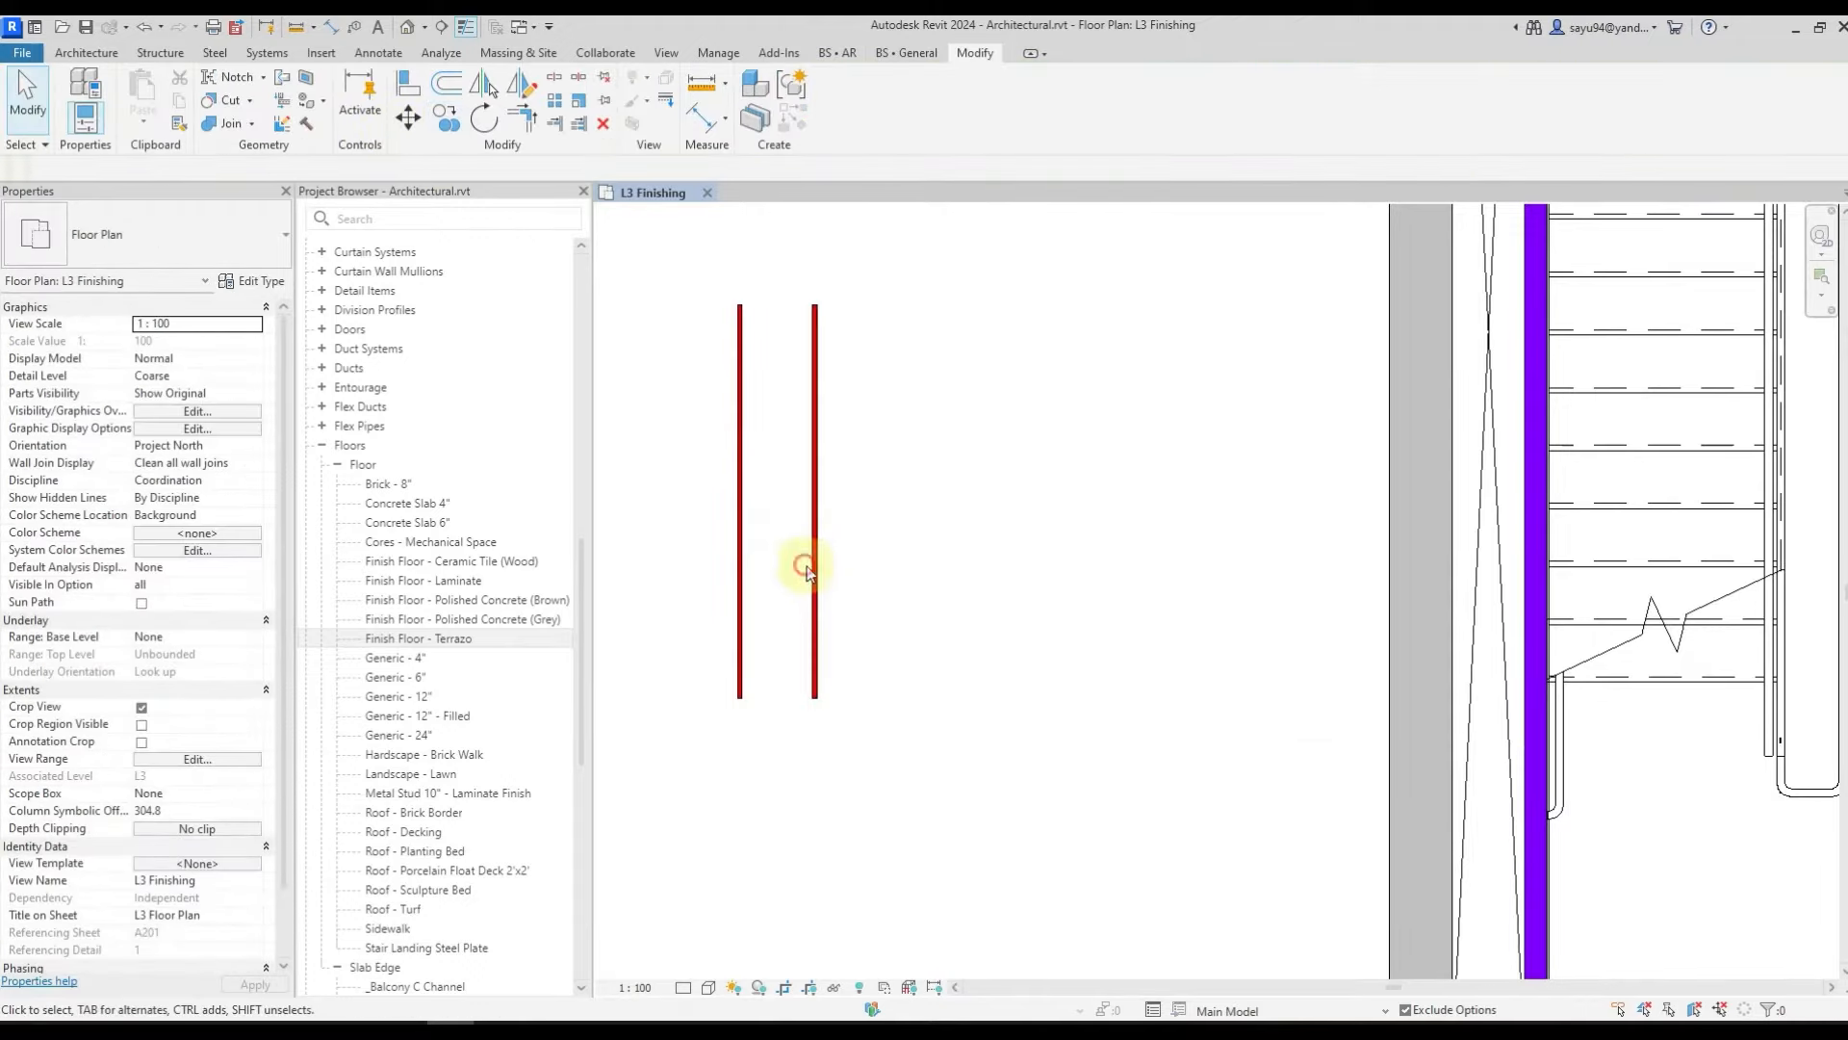
- Duplicate the copied wall's type under the name Finishing reinforced concrete
{"action": "left_click", "coordinate": [815, 566]}
{"action": "left_click", "coordinate": [251, 280]}
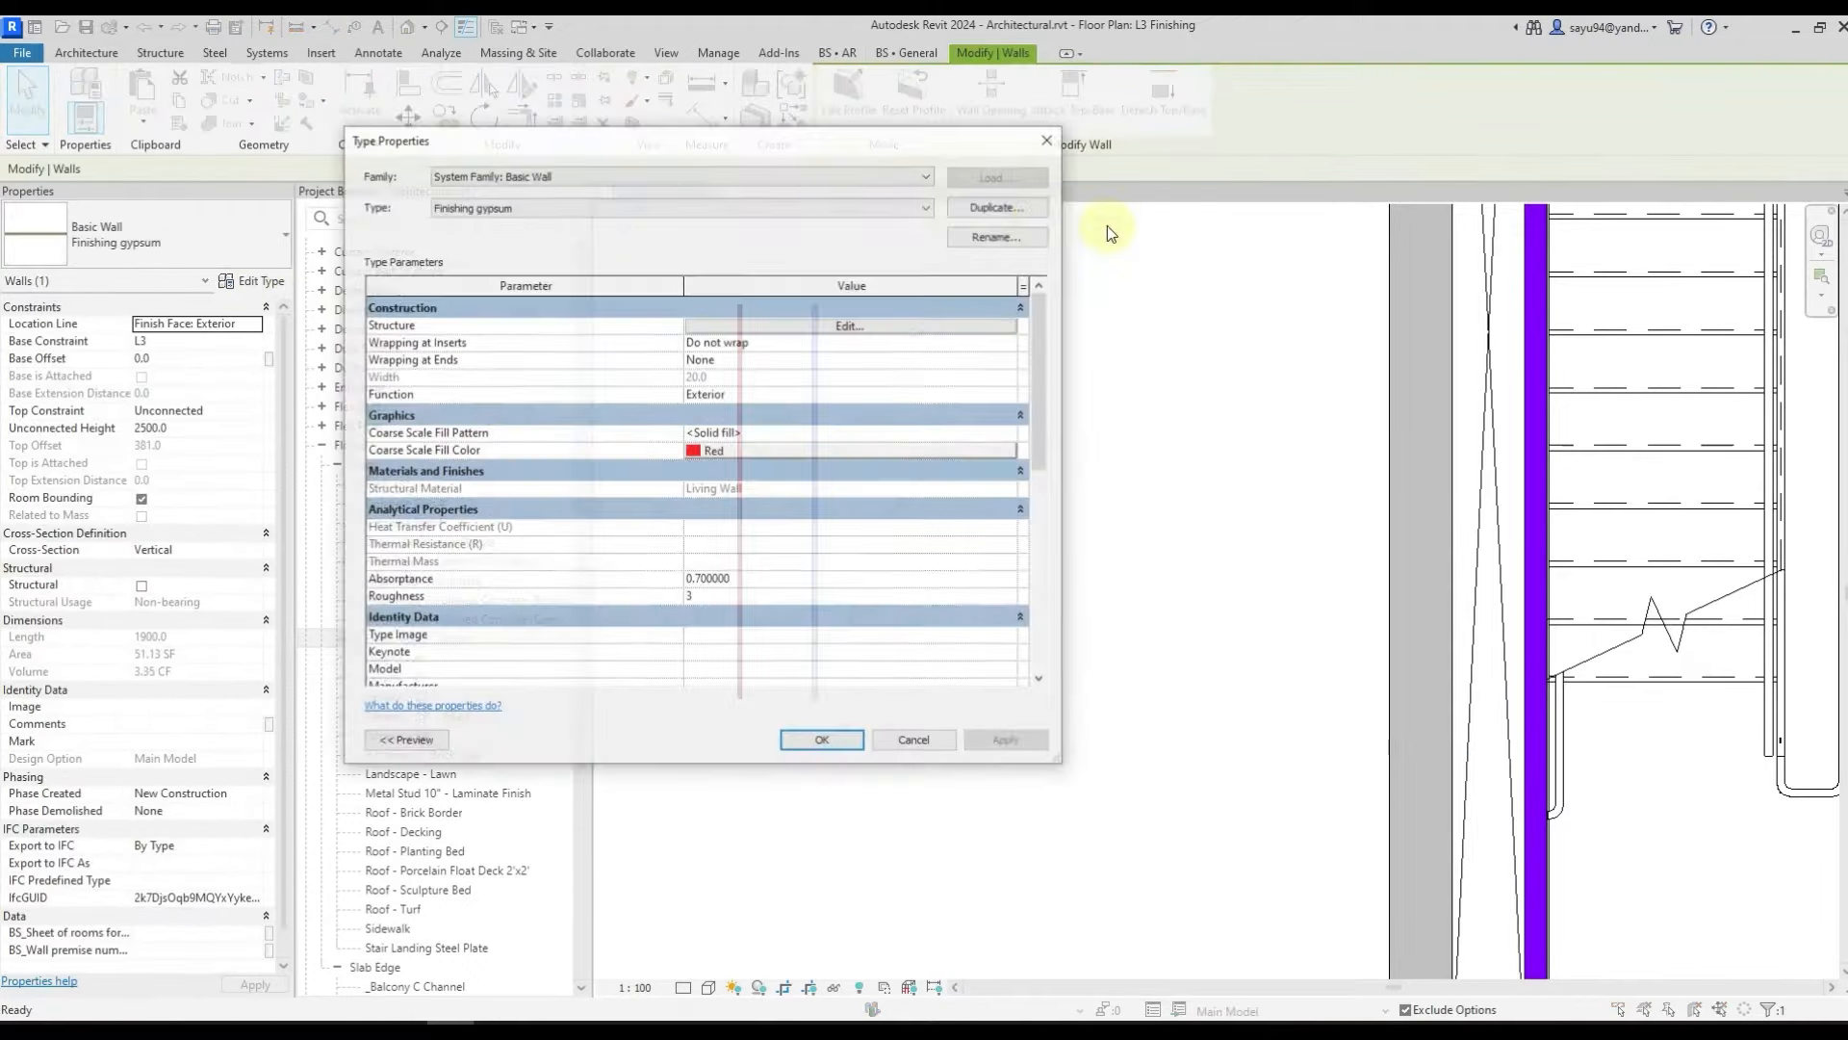
{"action": "left_click", "coordinate": [998, 206]}
{"action": "key", "text": "End"}
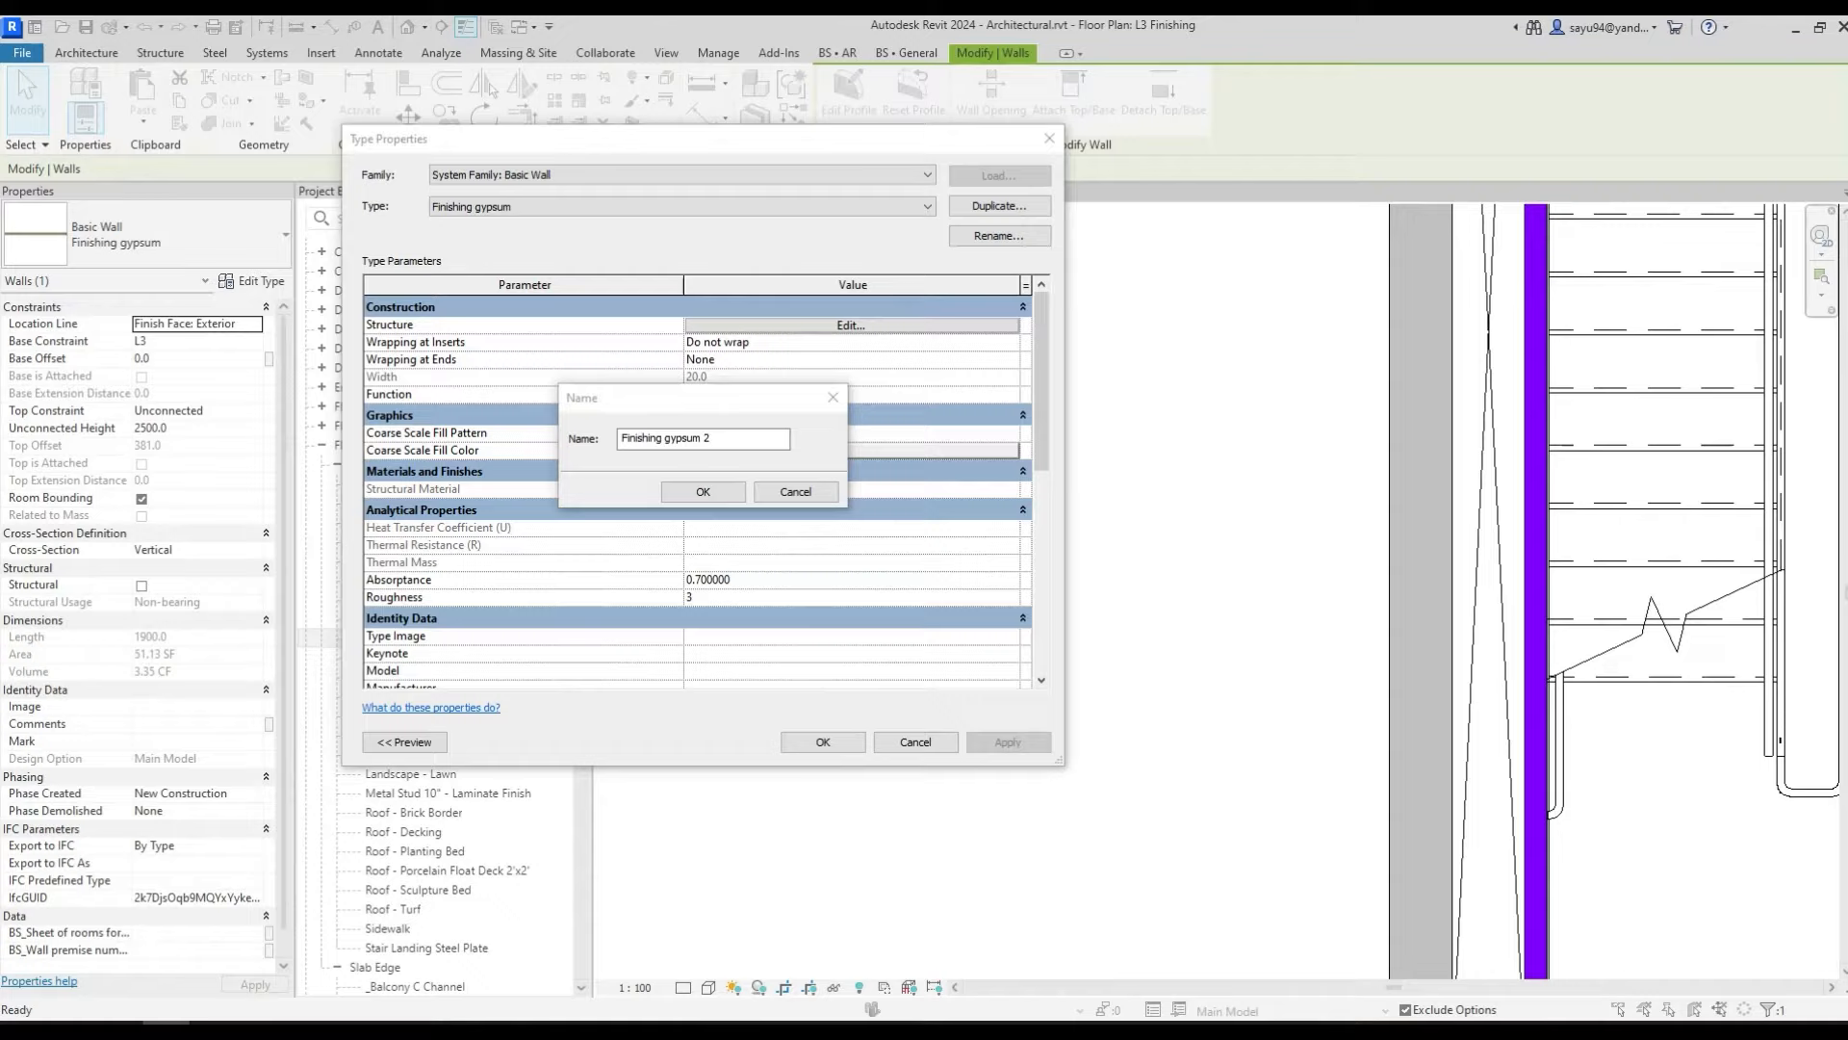
{"action": "left_click_drag", "start_coordinate": [760, 437], "coordinate": [574, 415]}
{"action": "key", "text": "ctrl+v"}
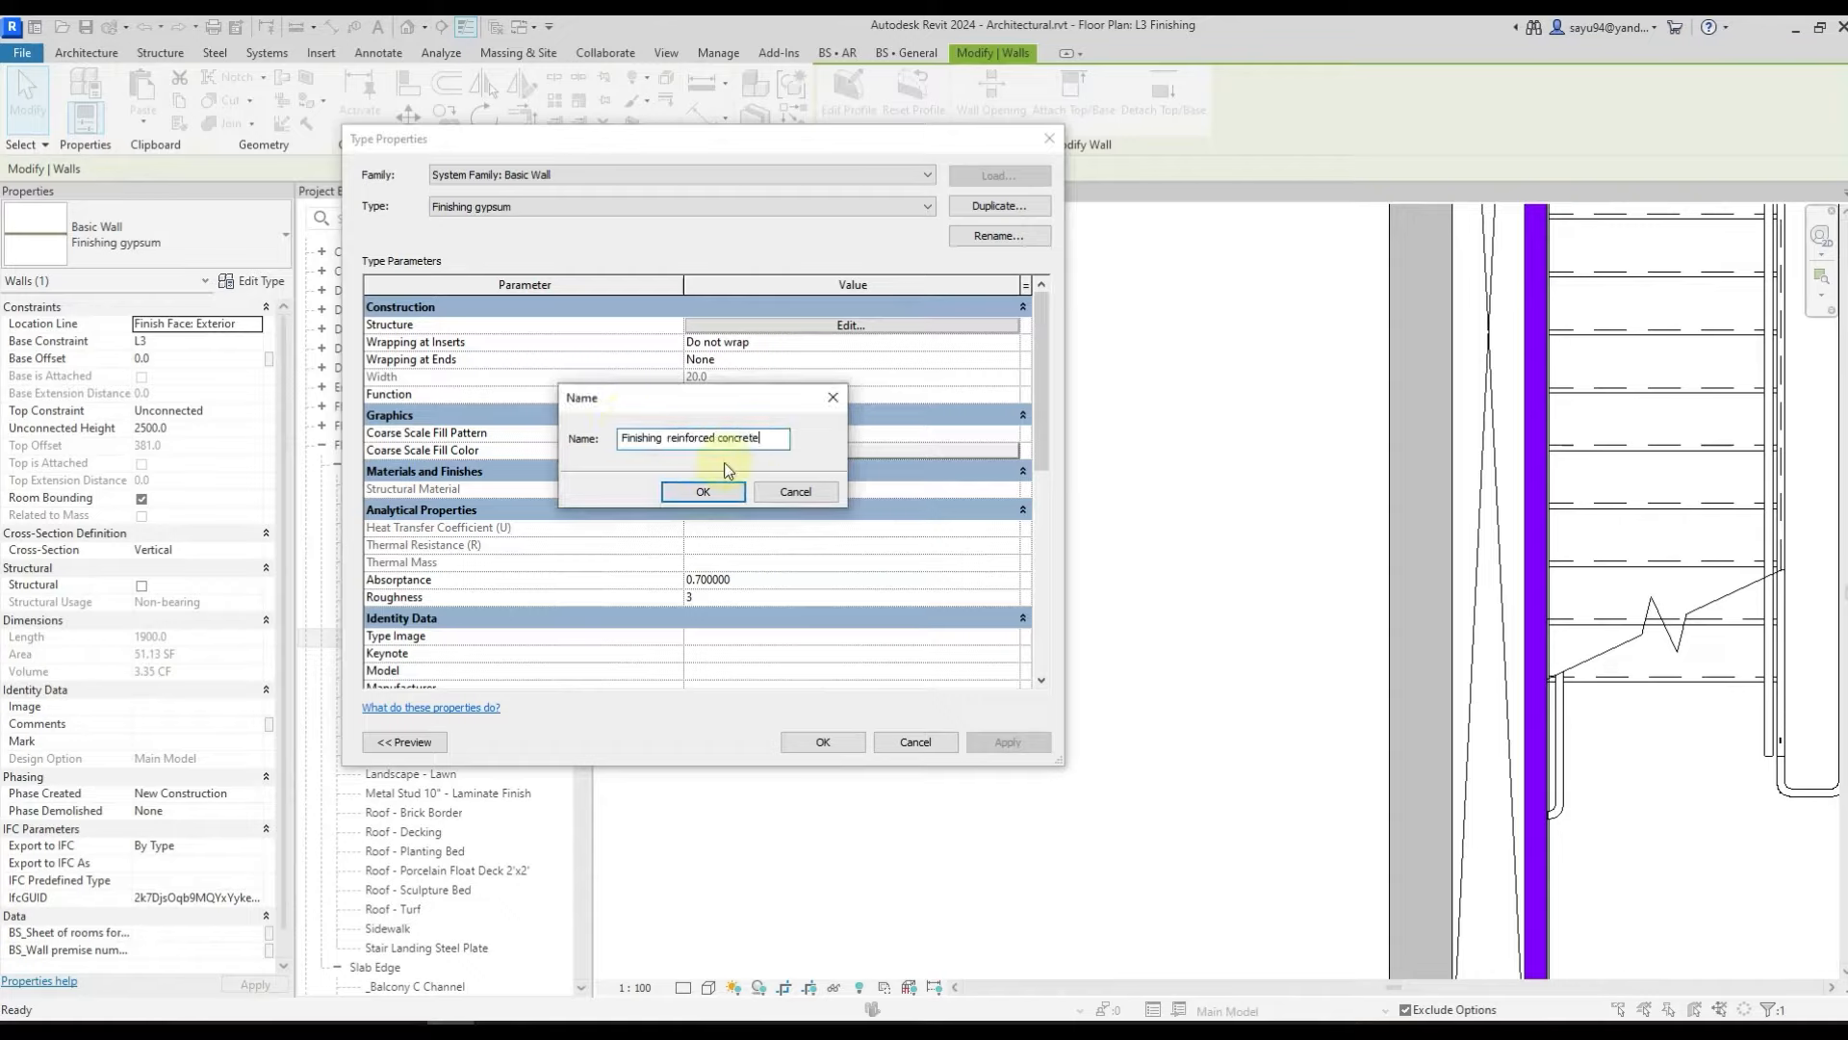
{"action": "key", "text": "Return"}
- Set the Finishing reinforced concrete type's coarse scale fill color to green and accept the type properties
{"action": "scroll", "coordinate": [724, 464], "scroll_direction": "down", "scroll_amount": 10}
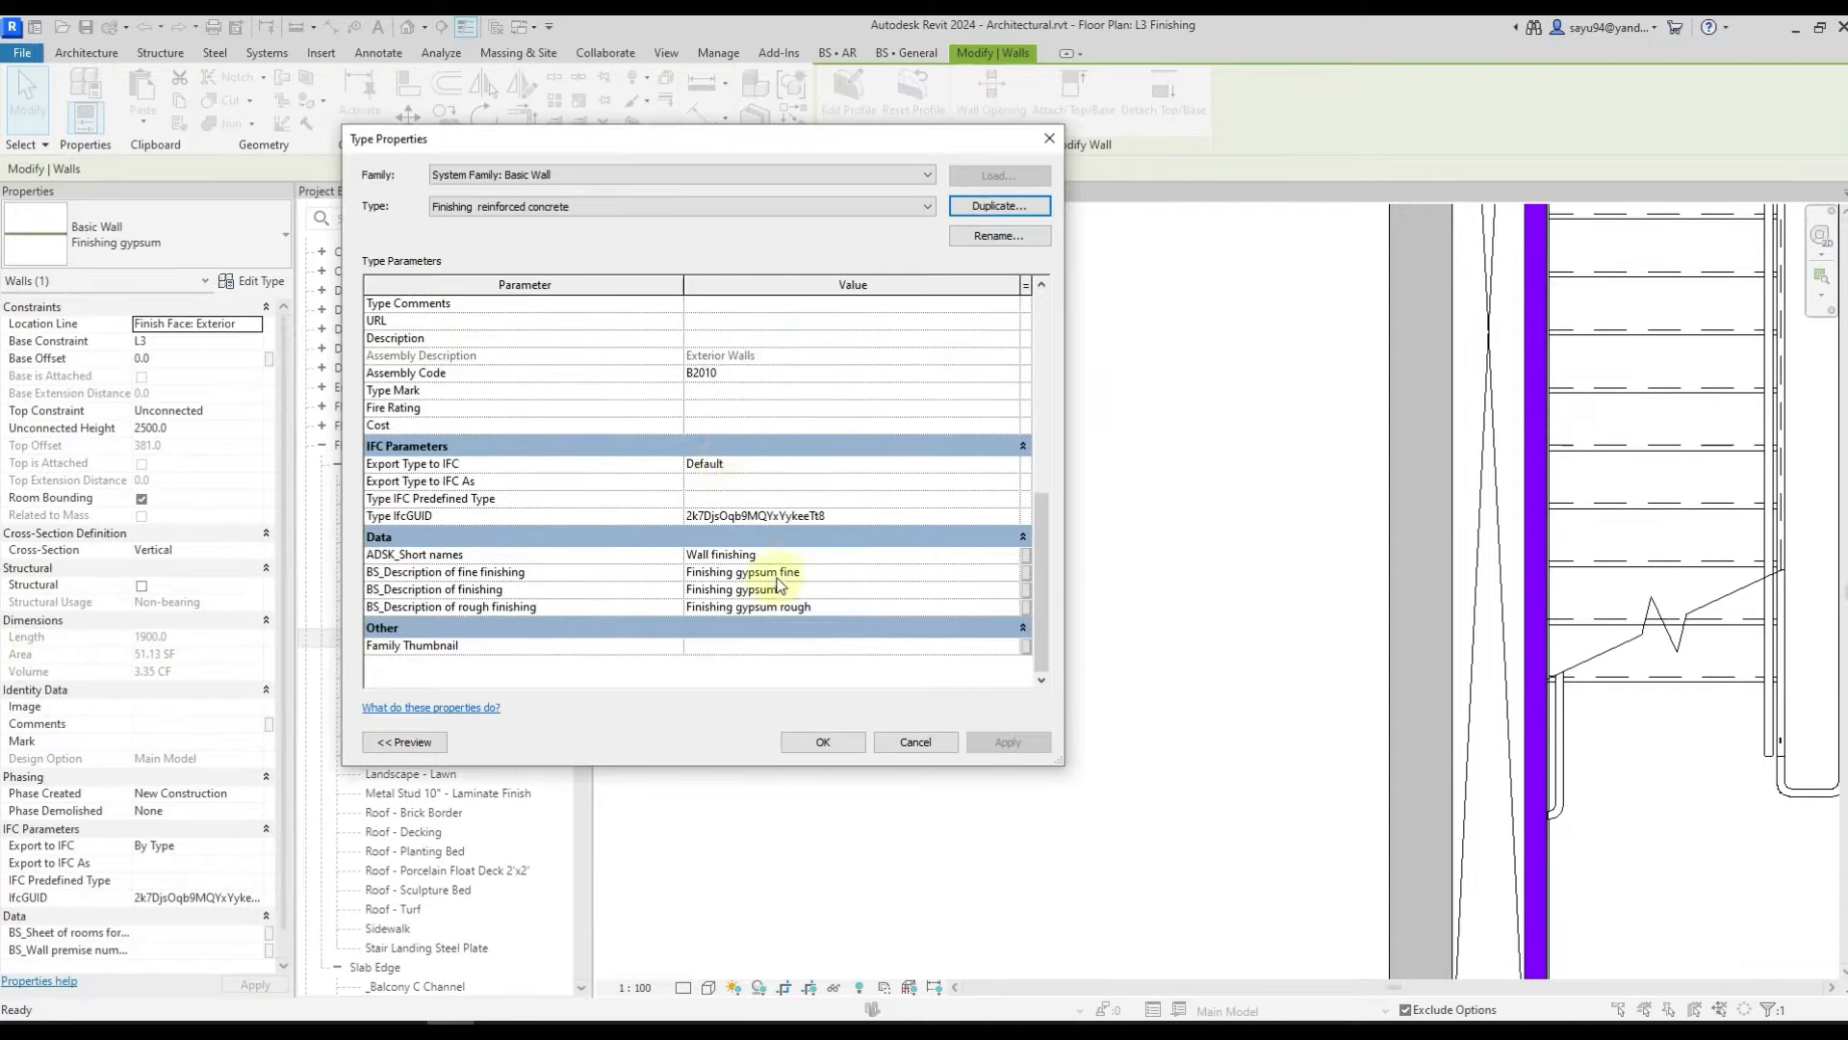
{"action": "left_click", "coordinate": [777, 557]}
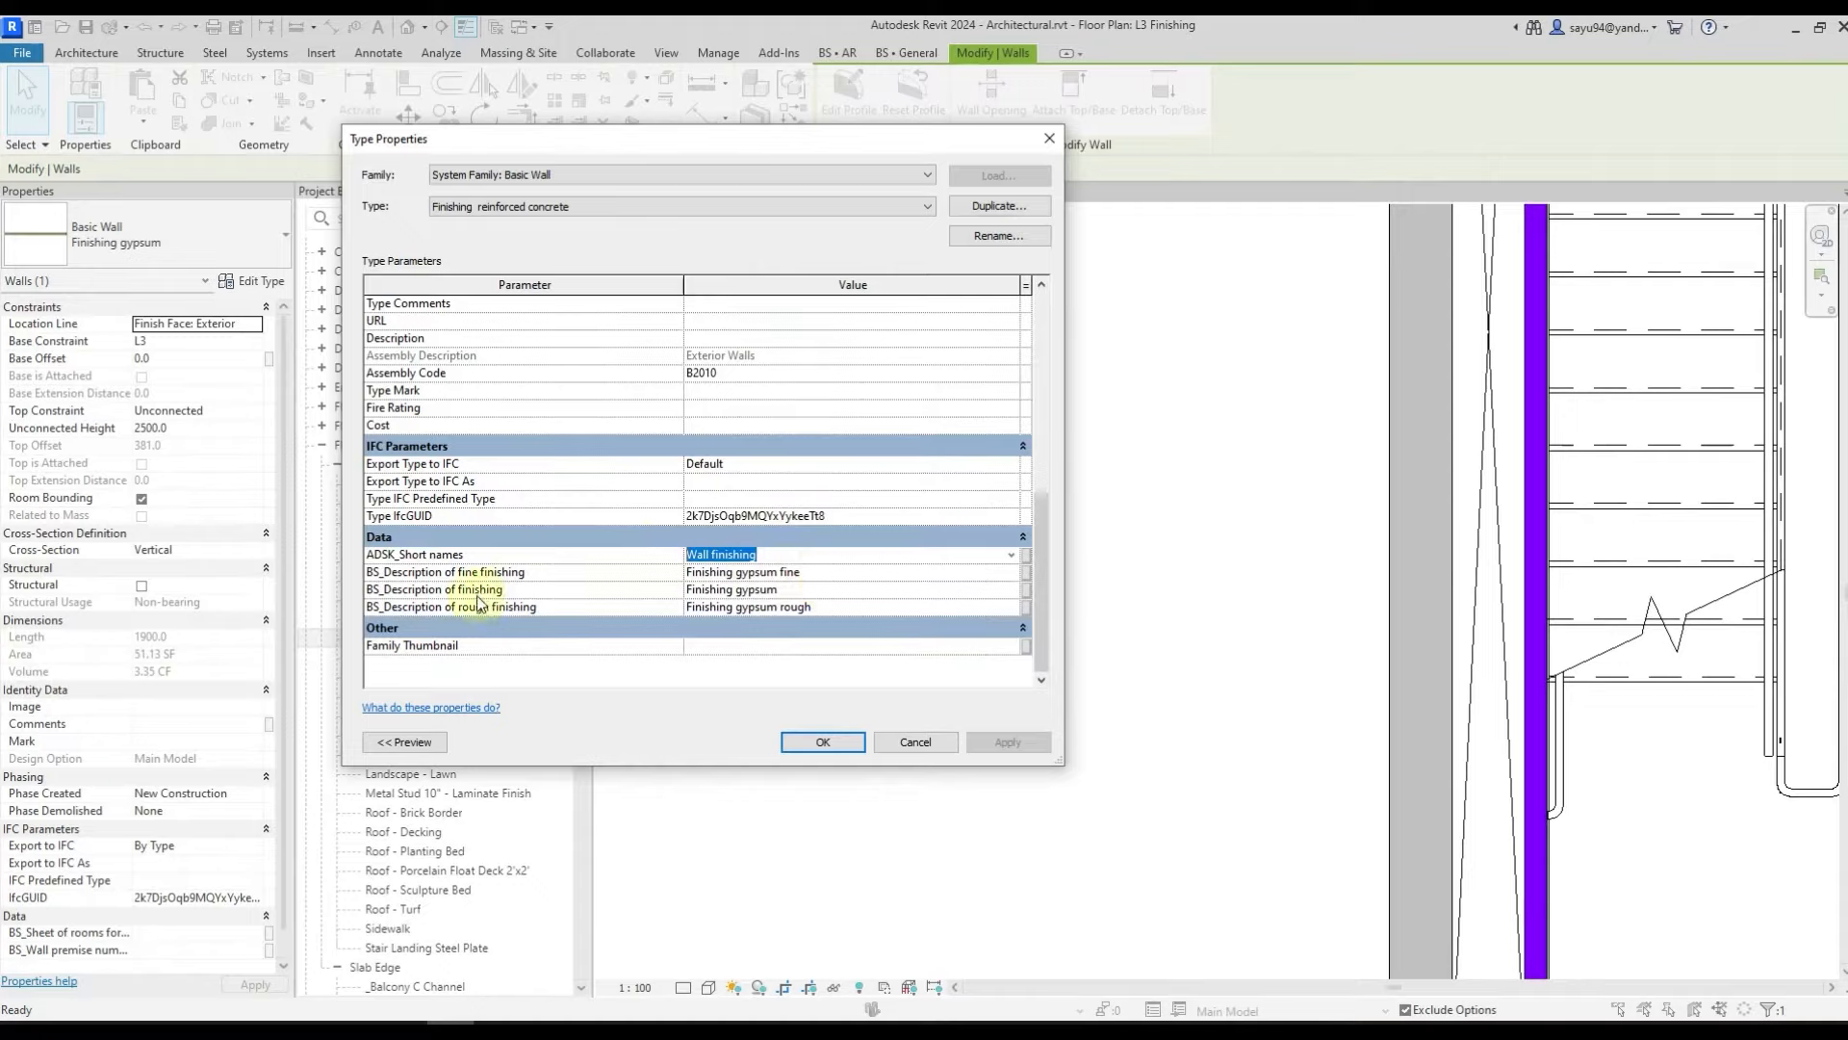
{"action": "left_click", "coordinate": [645, 606]}
{"action": "scroll", "coordinate": [795, 520], "scroll_direction": "up", "scroll_amount": 5}
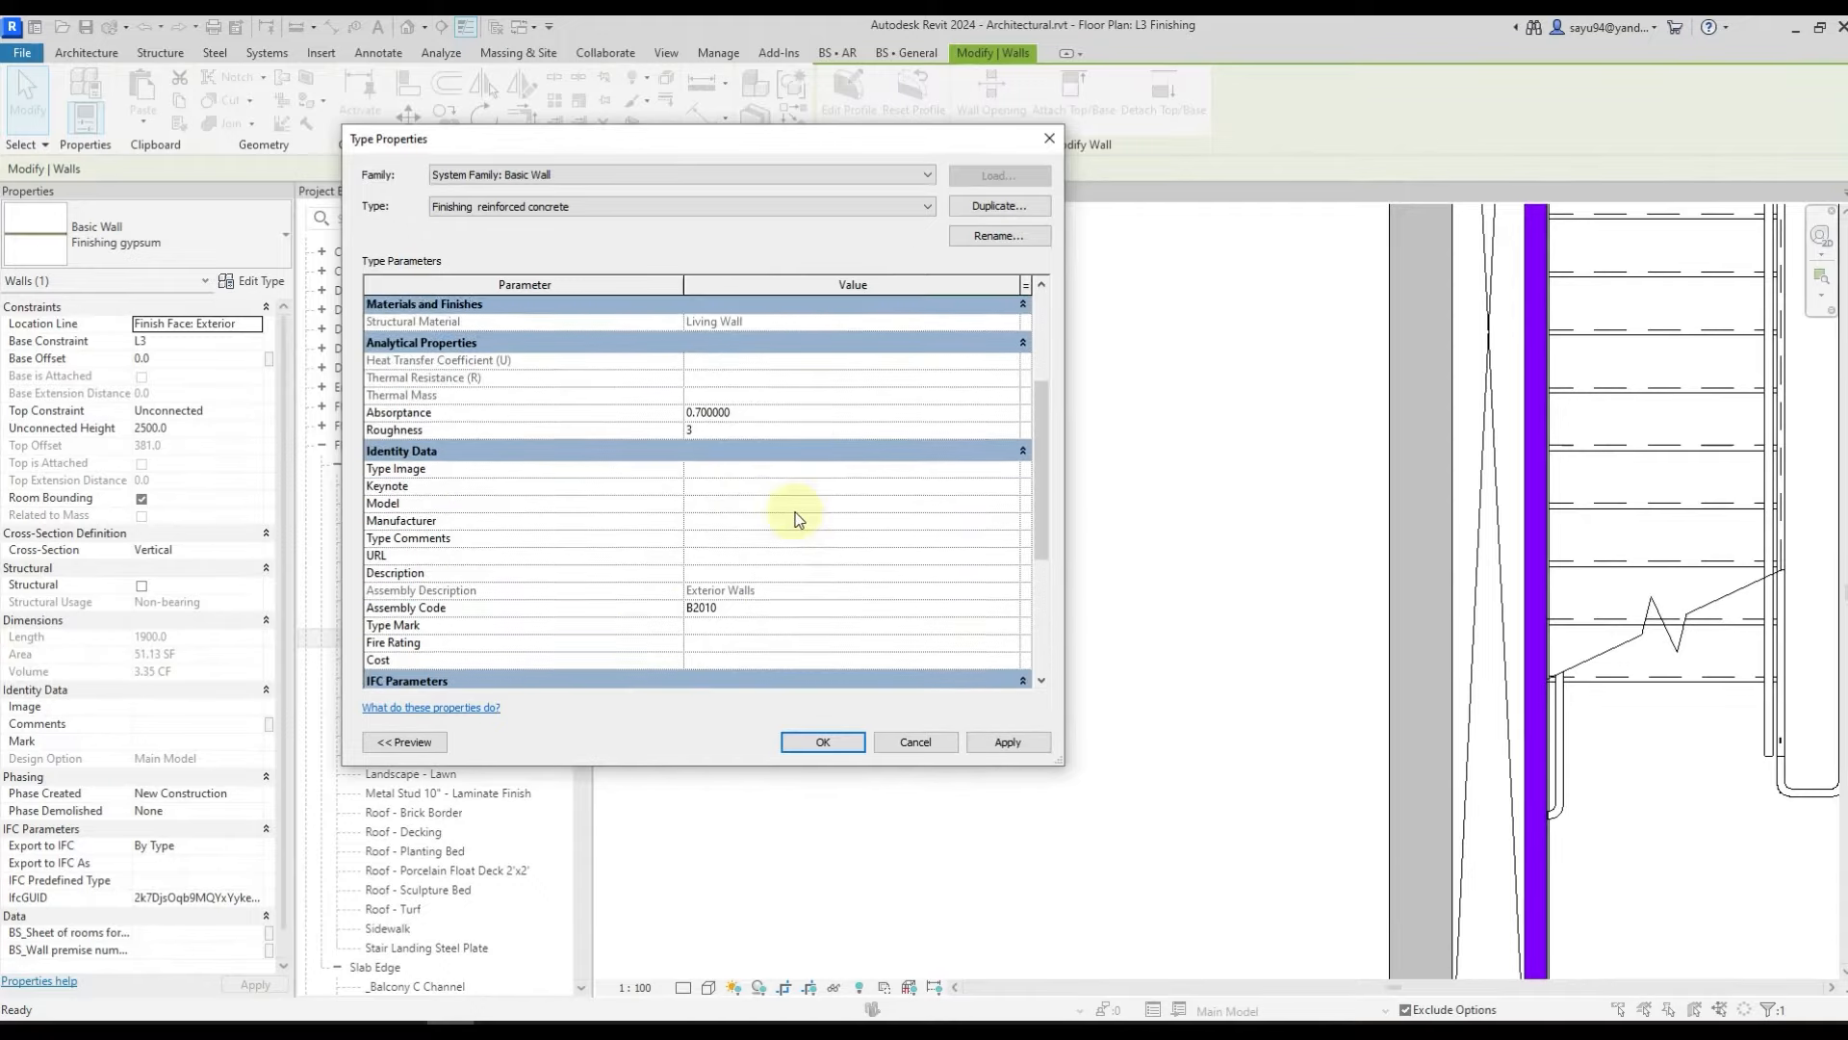
{"action": "scroll", "coordinate": [790, 518], "scroll_direction": "up", "scroll_amount": 3}
{"action": "left_click", "coordinate": [755, 413]}
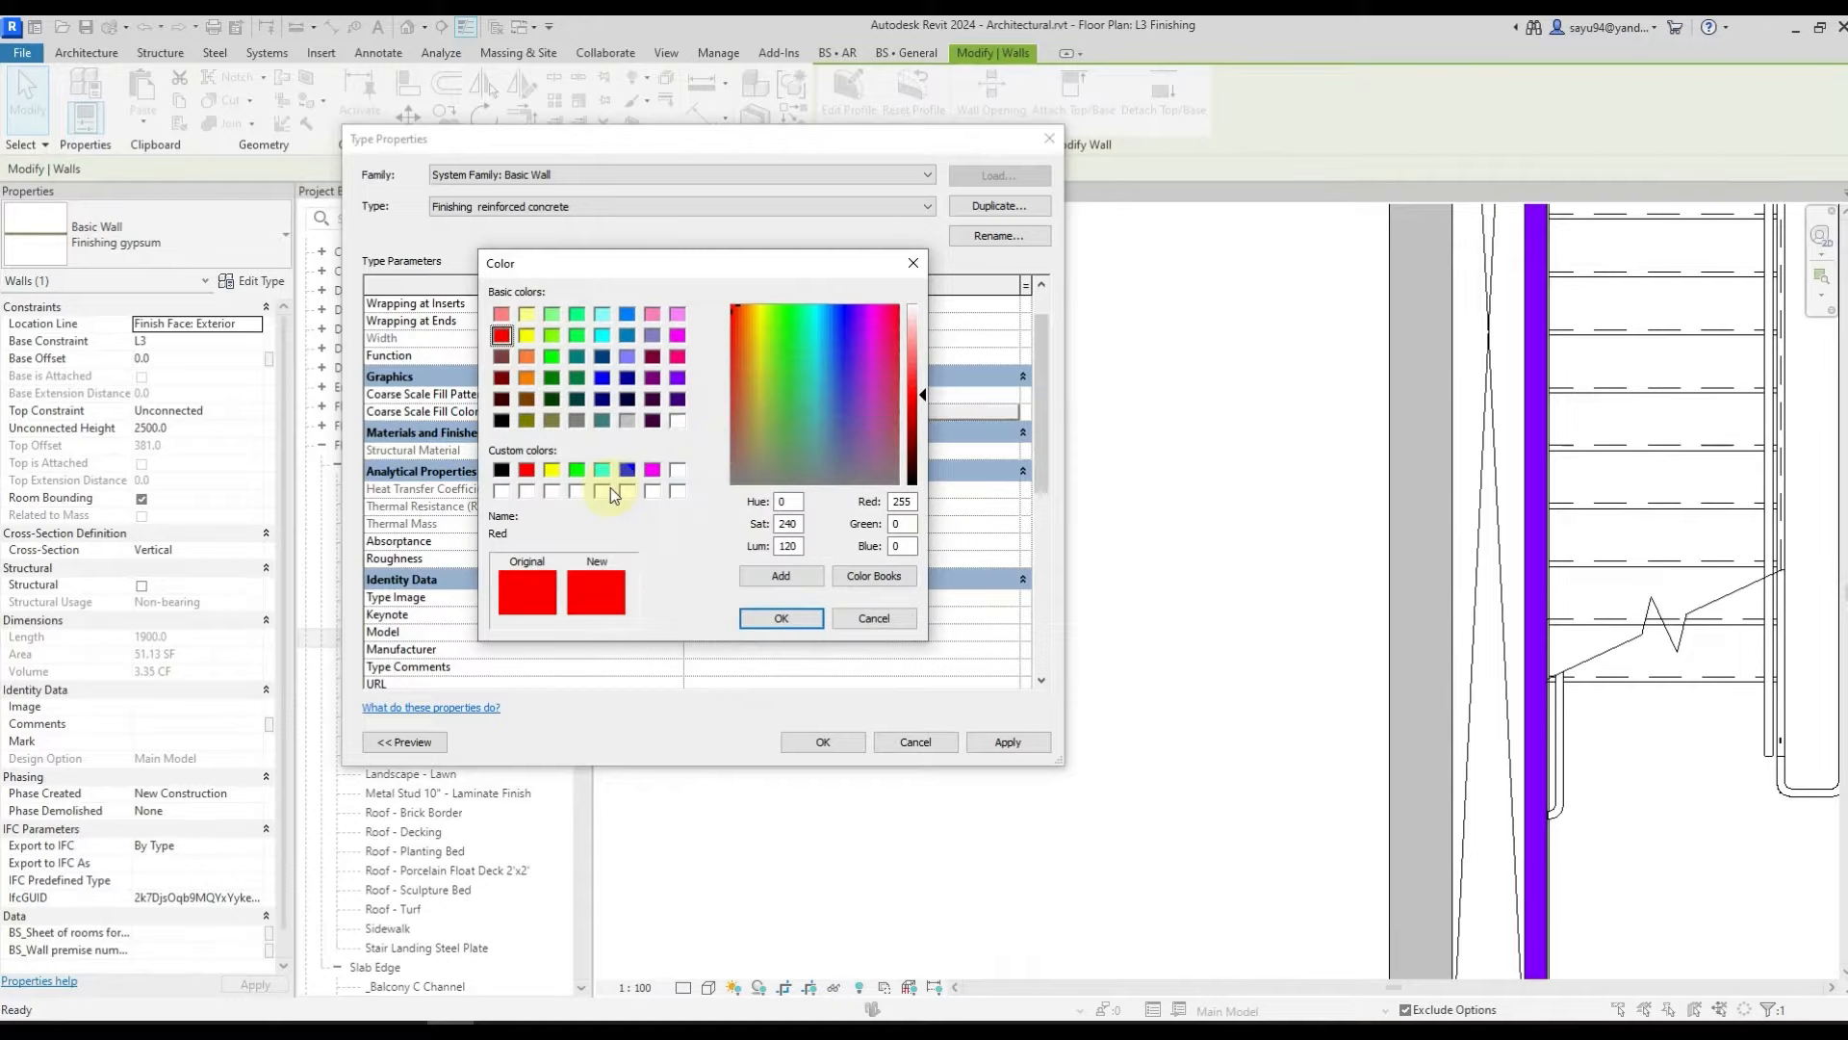
{"action": "left_click", "coordinate": [581, 470]}
{"action": "left_click", "coordinate": [781, 618]}
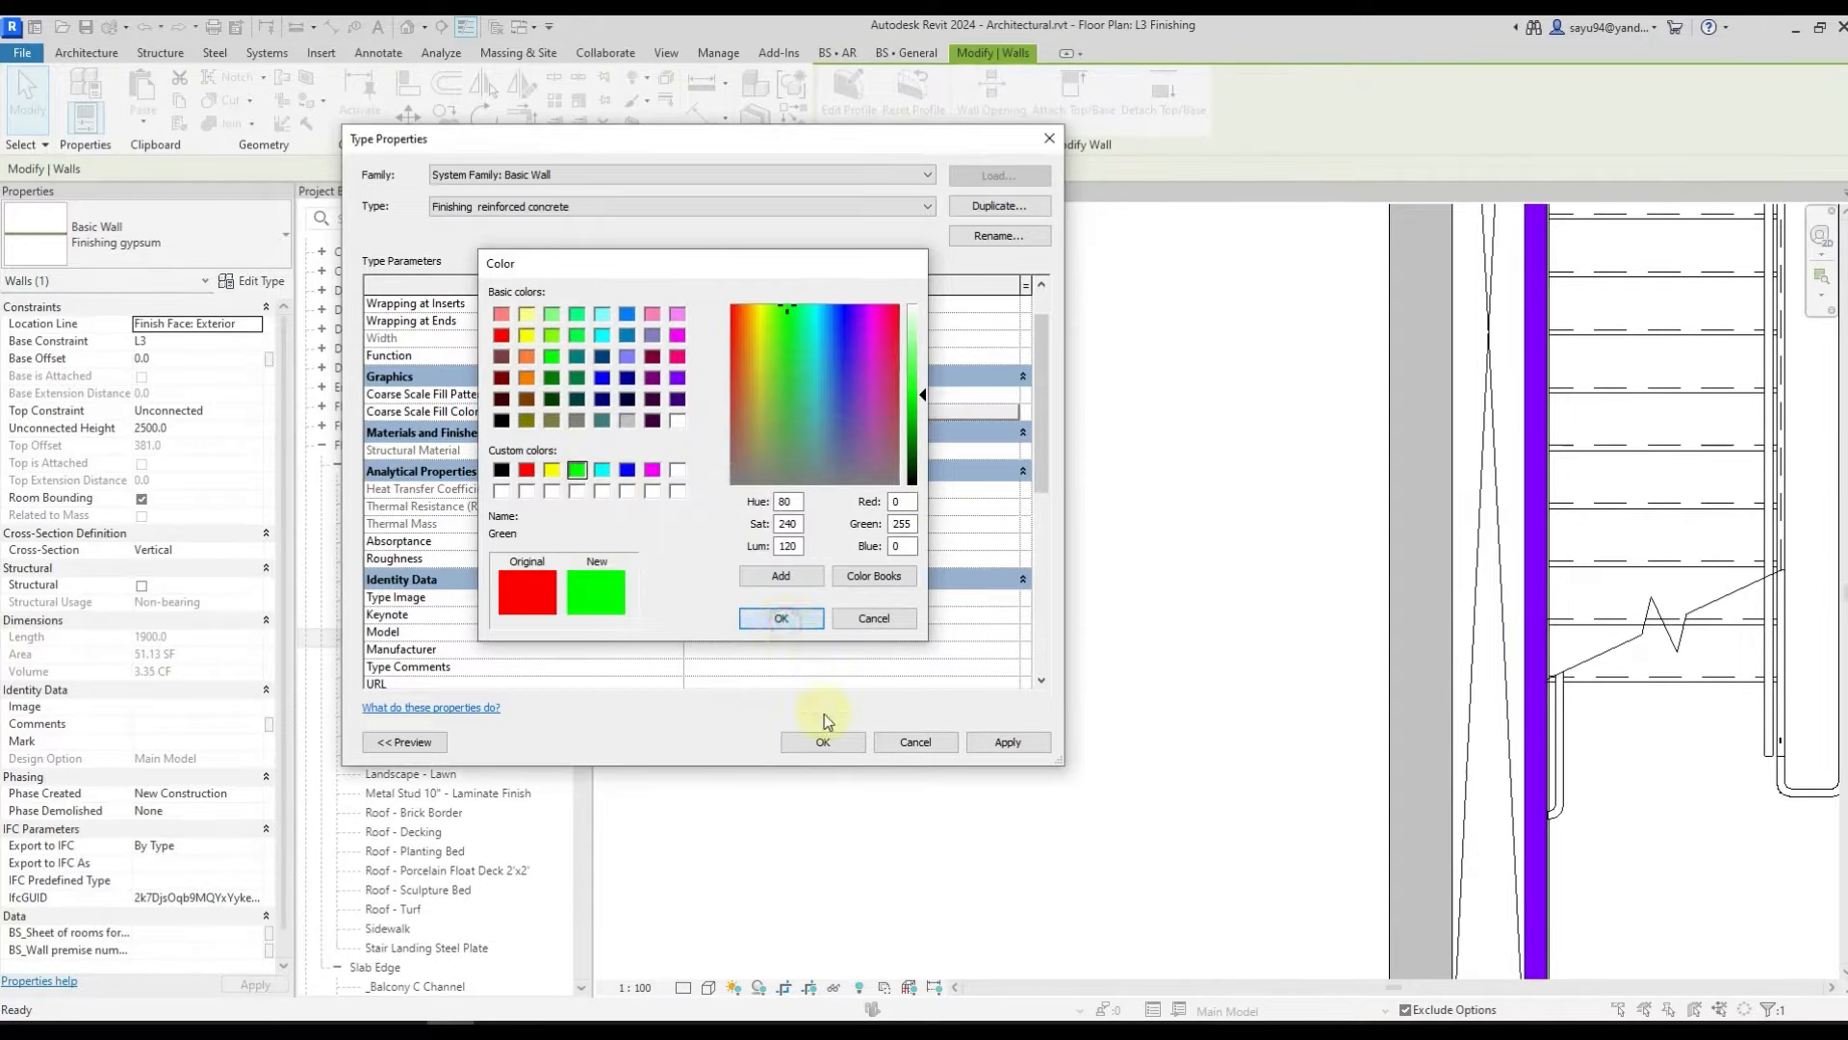
{"action": "left_click", "coordinate": [823, 741]}
{"action": "left_click", "coordinate": [894, 666]}
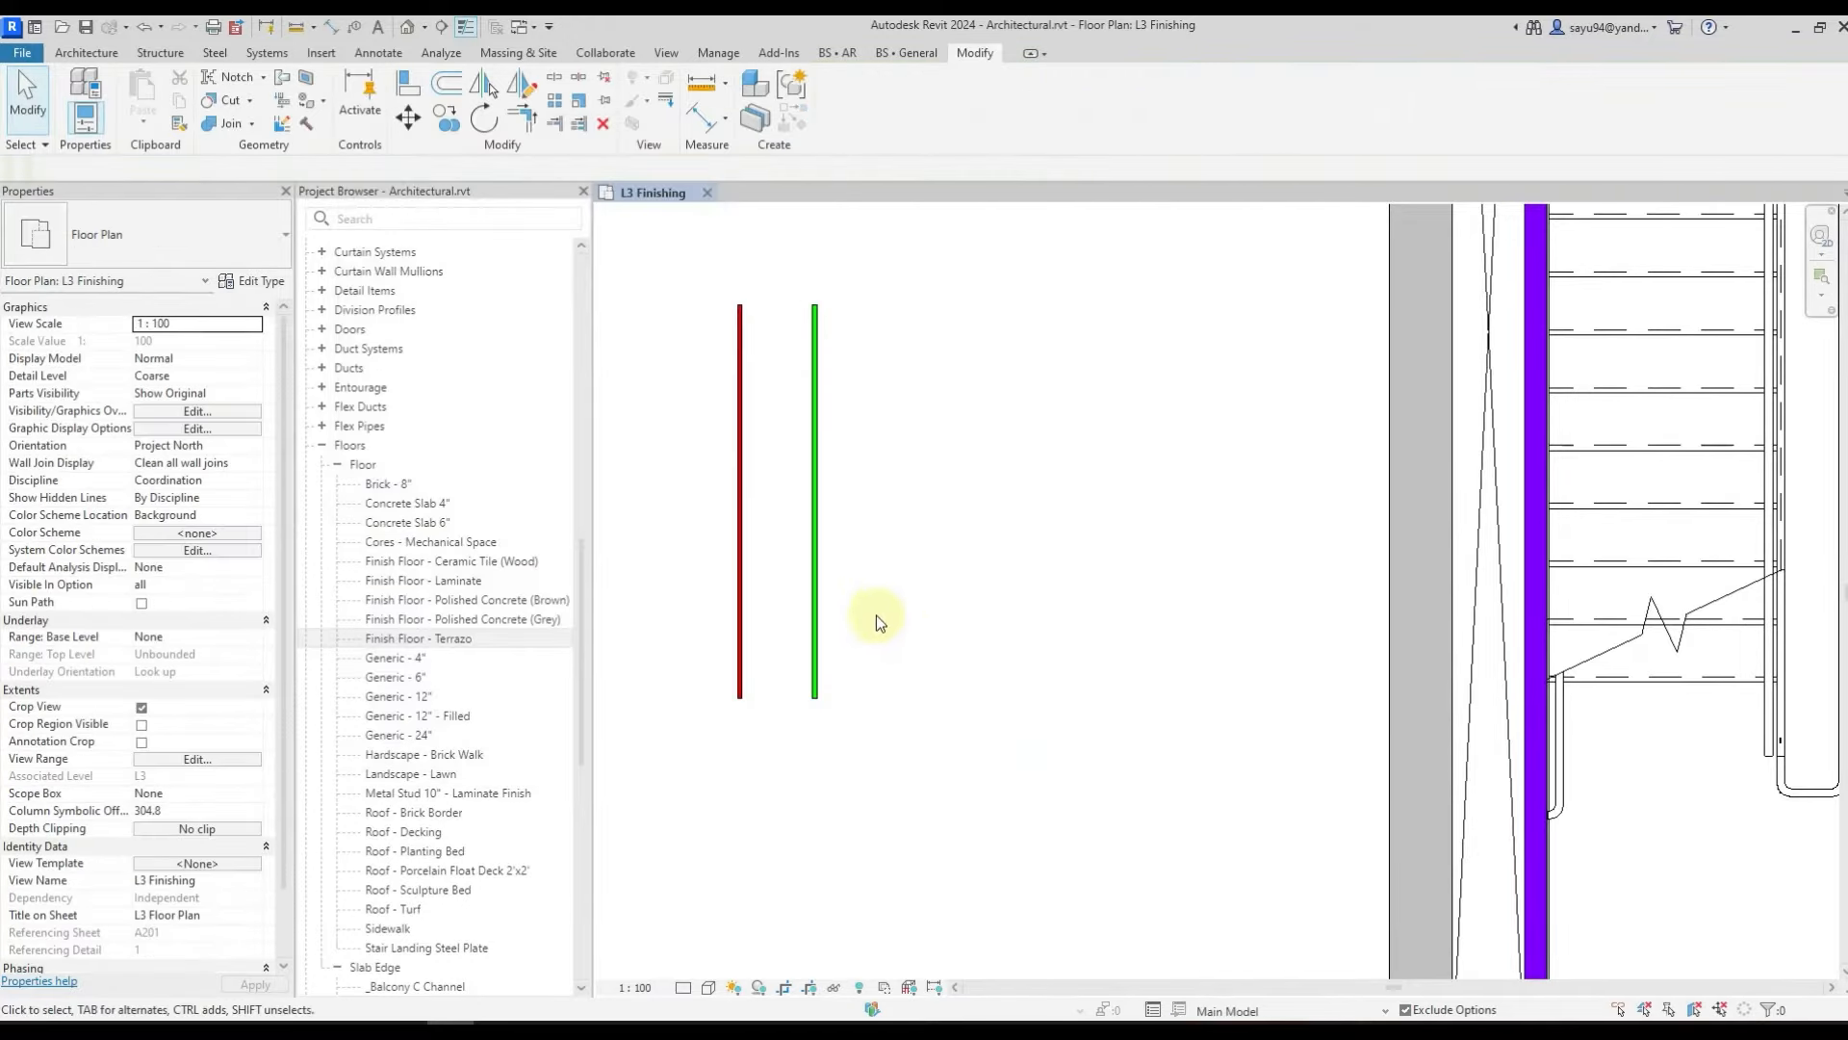
- Sketch a rectangular floor with a perimeter of about 3784 mm outside the building, above and right of the two finish walls
{"action": "scroll", "coordinate": [931, 589], "scroll_direction": "down", "scroll_amount": 2}
{"action": "scroll", "coordinate": [847, 563], "scroll_direction": "up", "scroll_amount": 2}
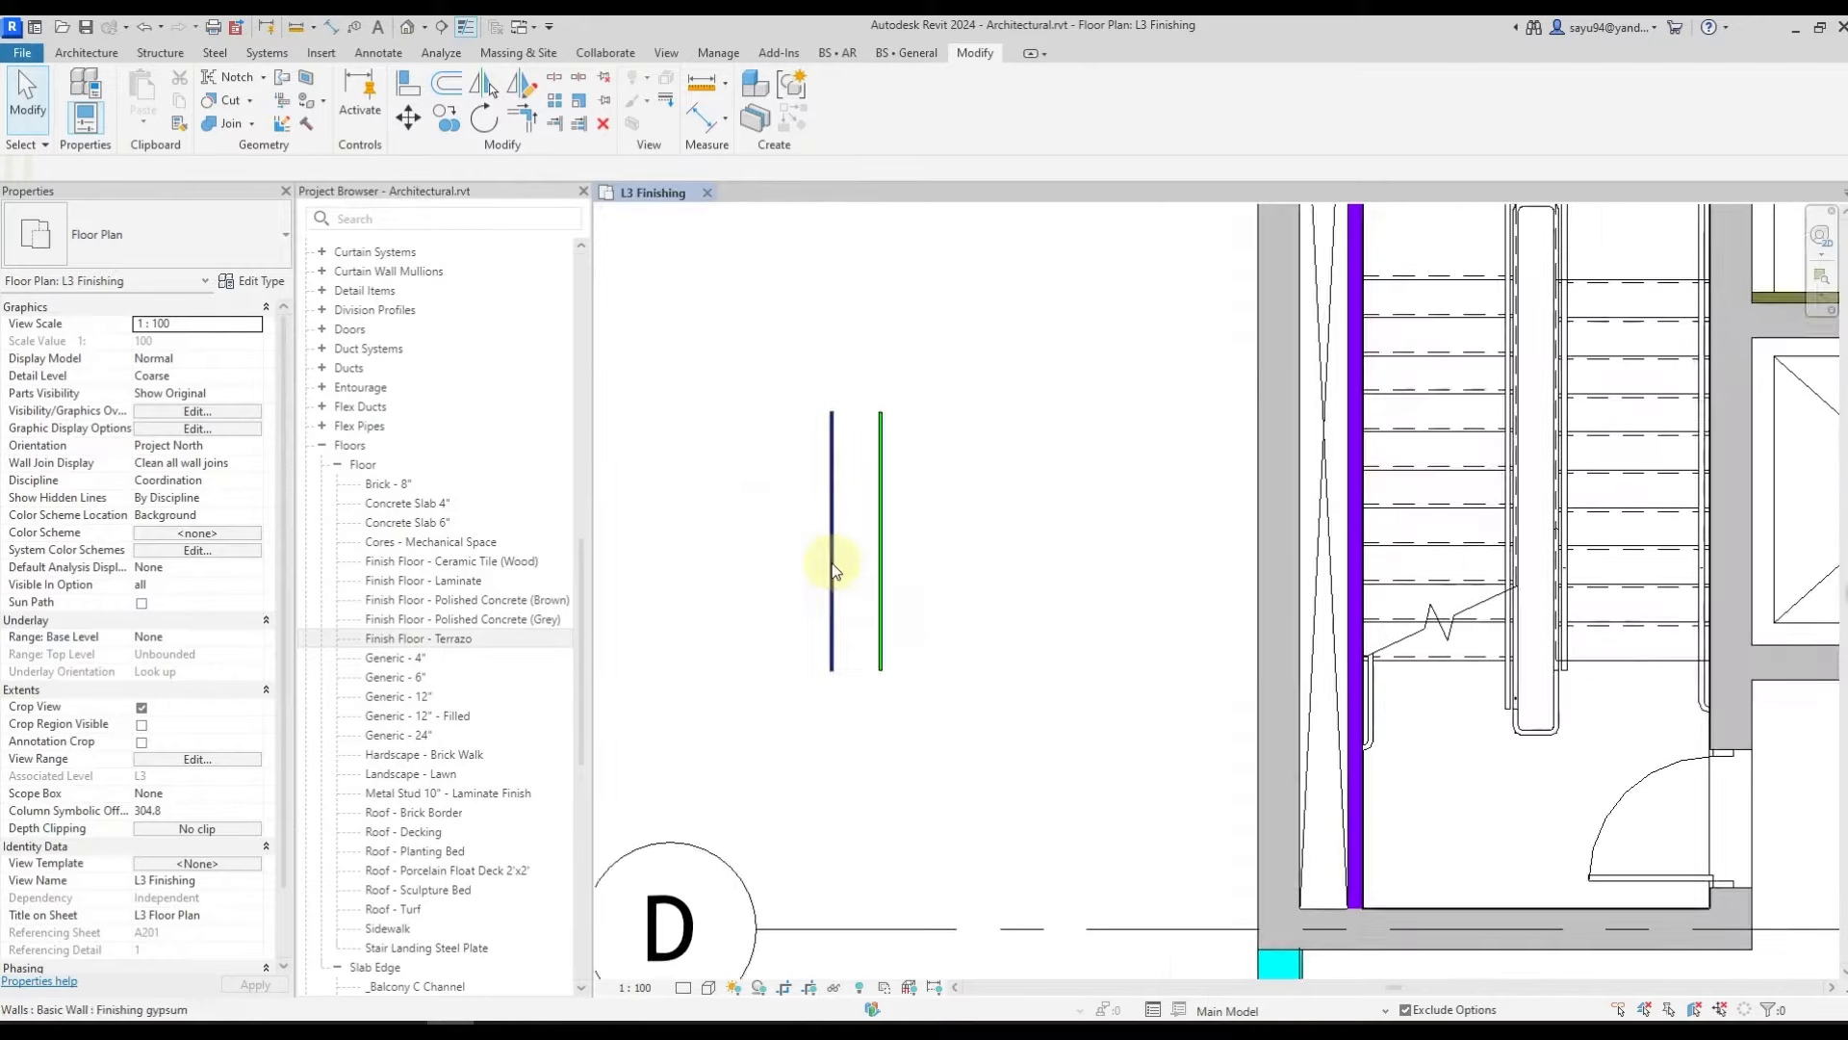
{"action": "middle_click_drag", "start_coordinate": [1087, 607], "coordinate": [1017, 592]}
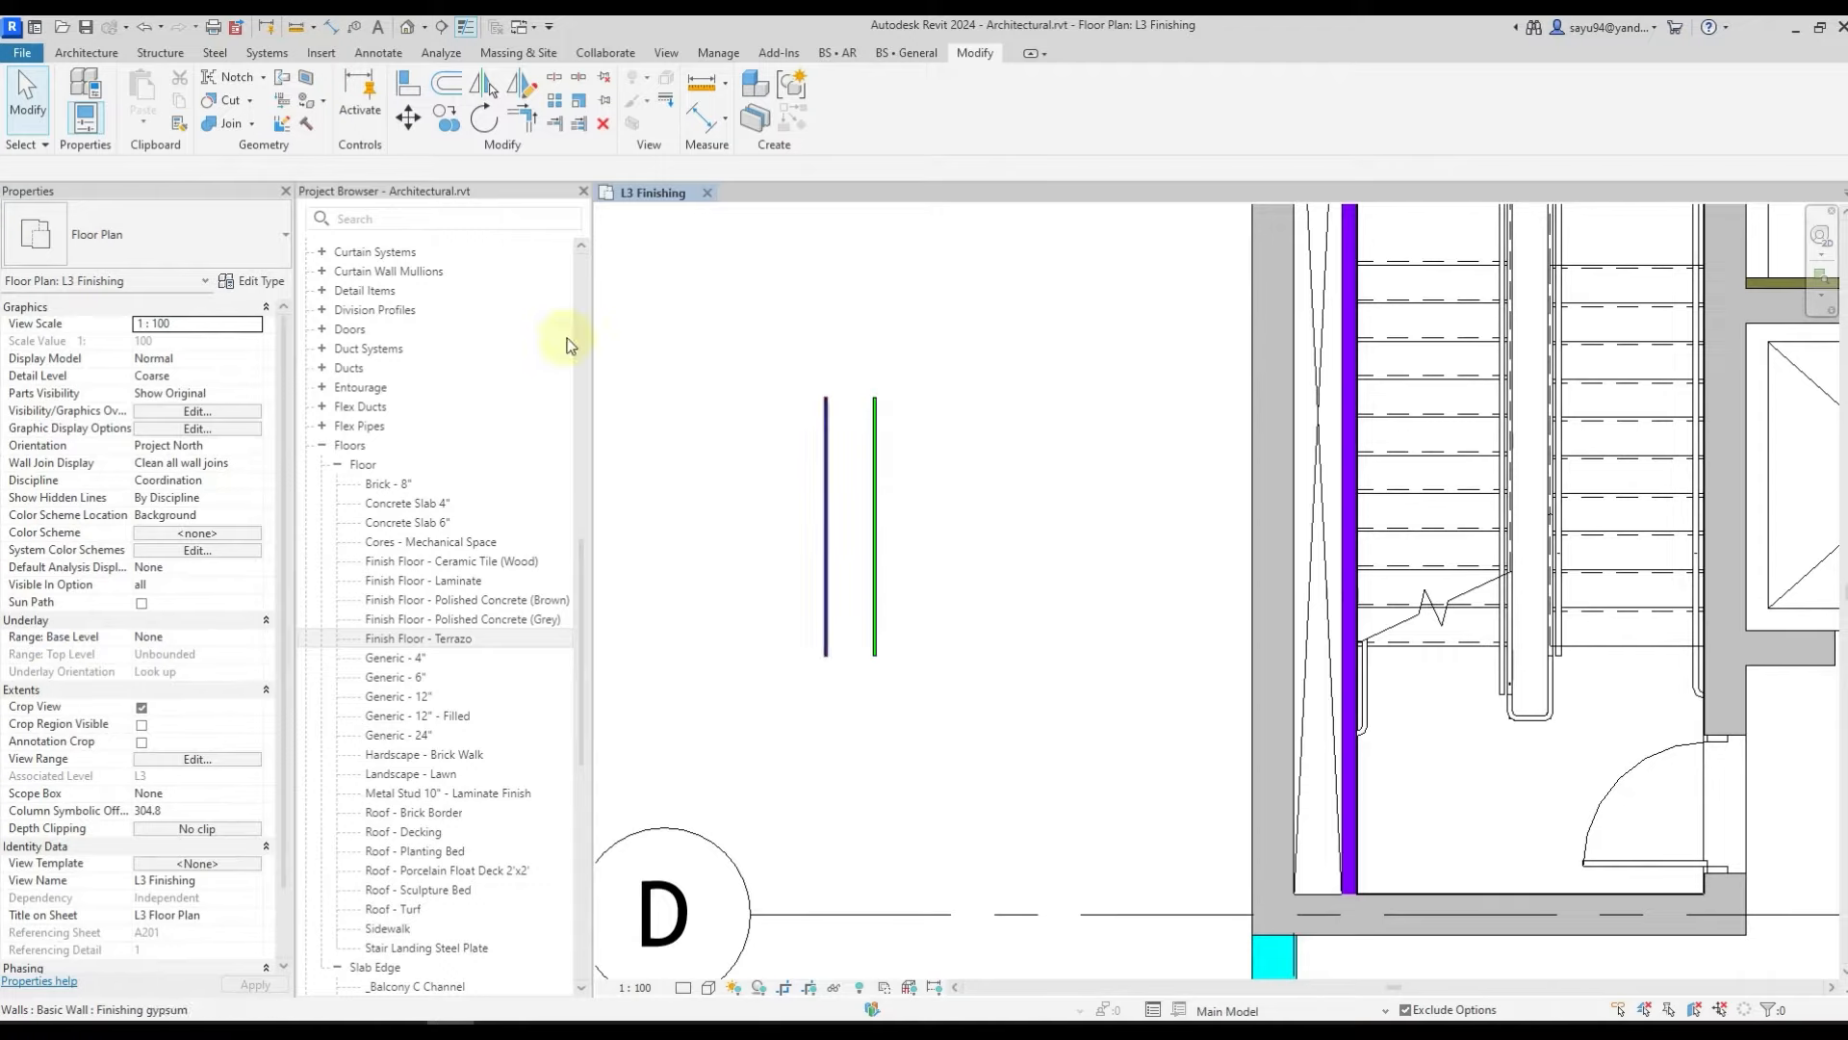
{"action": "left_click", "coordinate": [108, 54]}
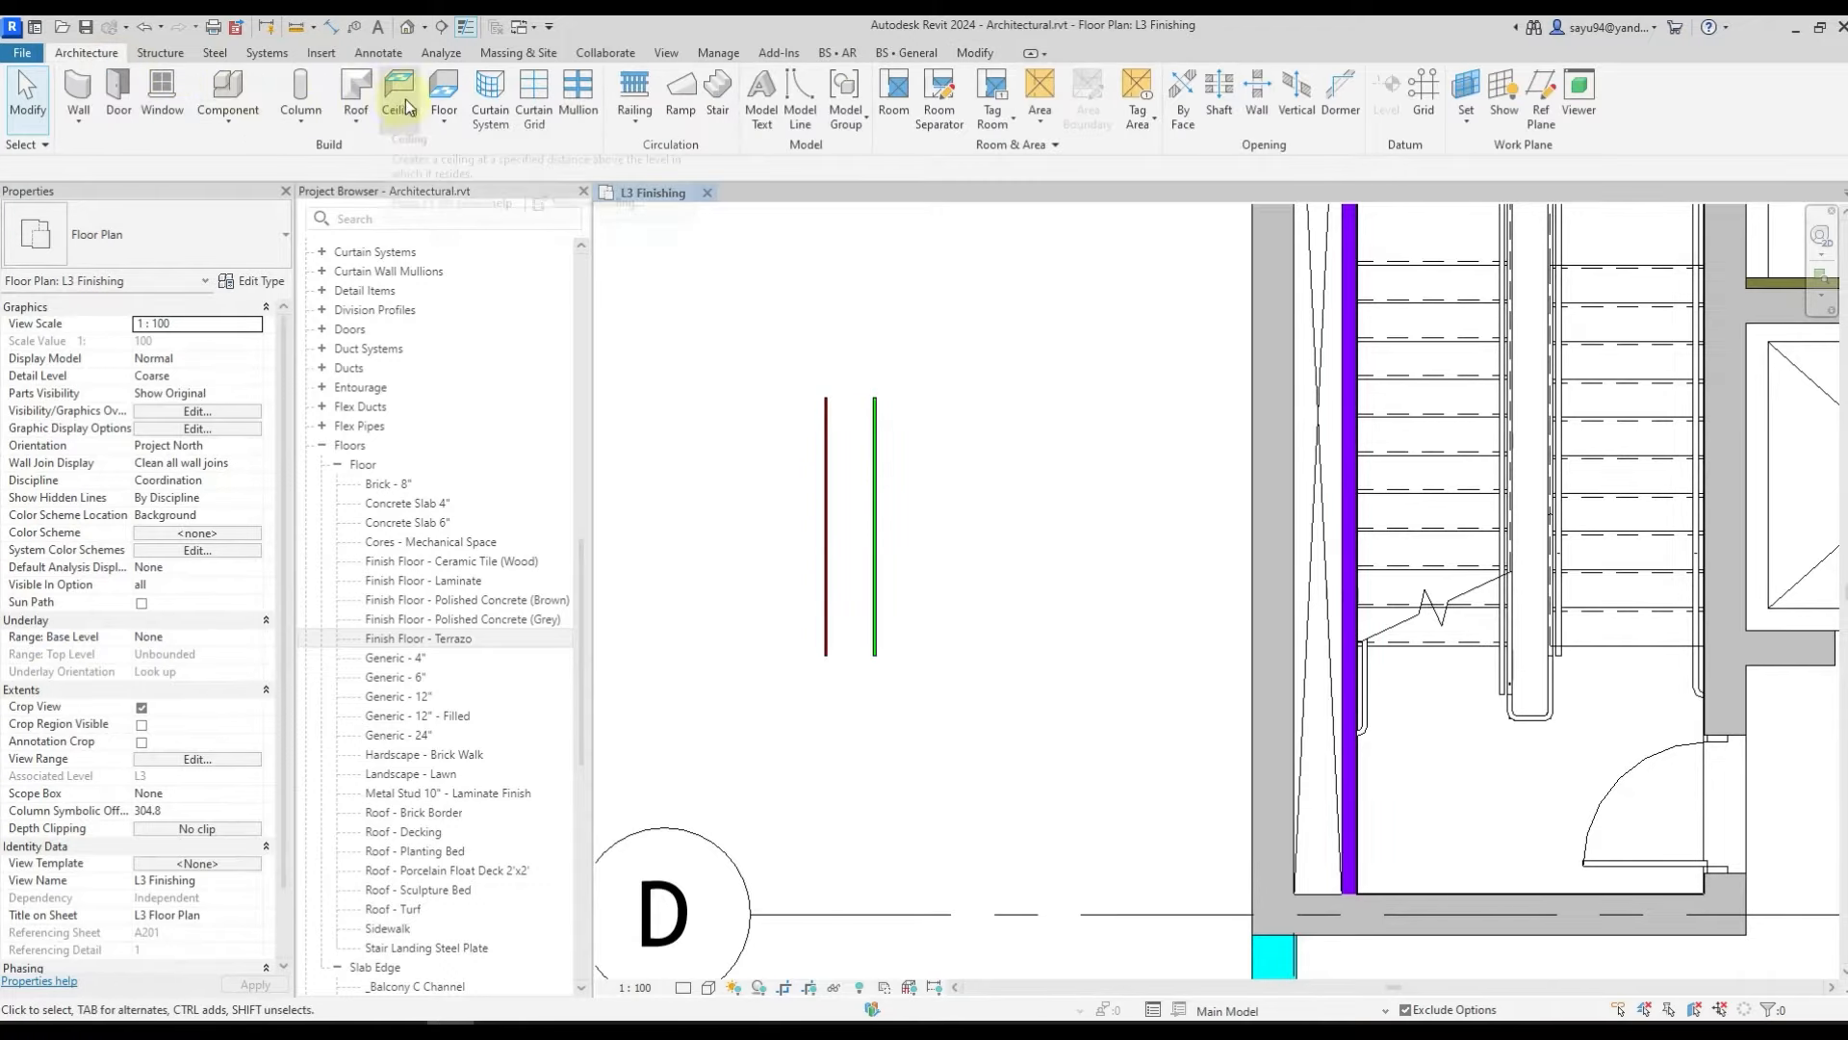
{"action": "left_click", "coordinate": [444, 100]}
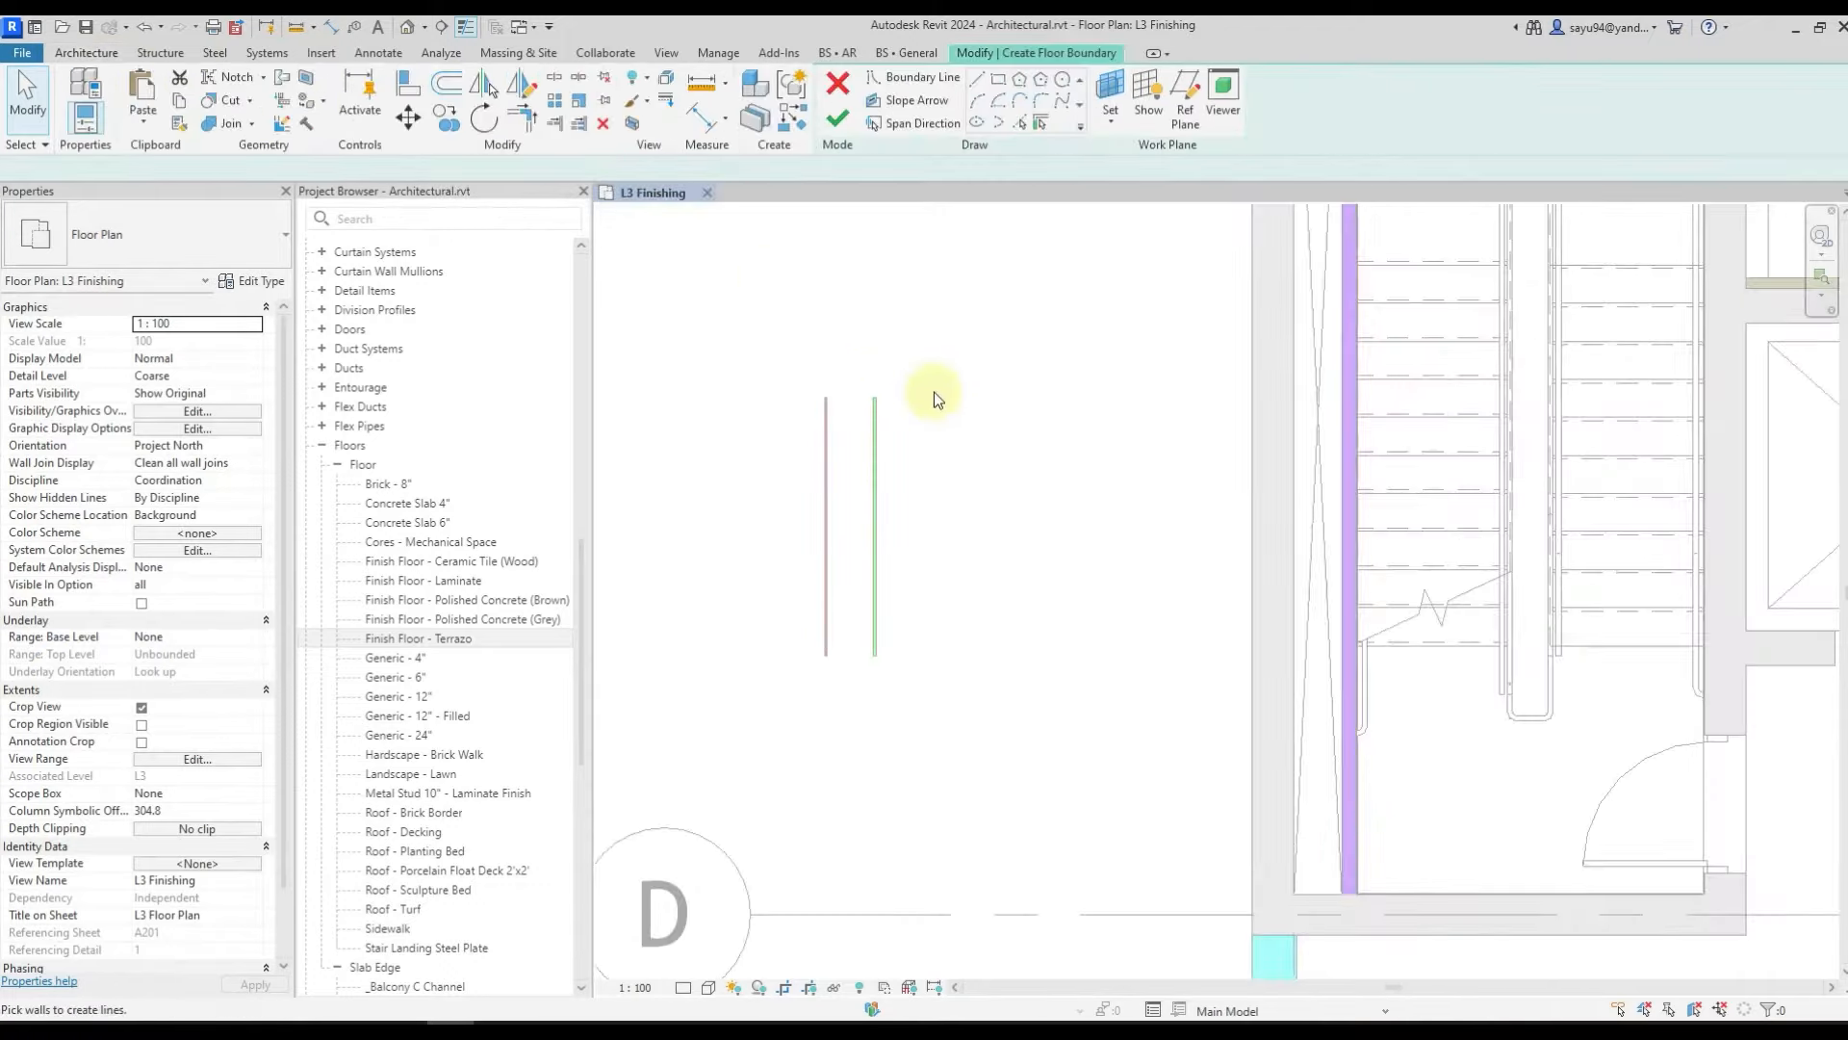
{"action": "middle_click_drag", "start_coordinate": [941, 396], "coordinate": [784, 401]}
{"action": "left_click", "coordinate": [997, 84]}
{"action": "left_click", "coordinate": [796, 298]}
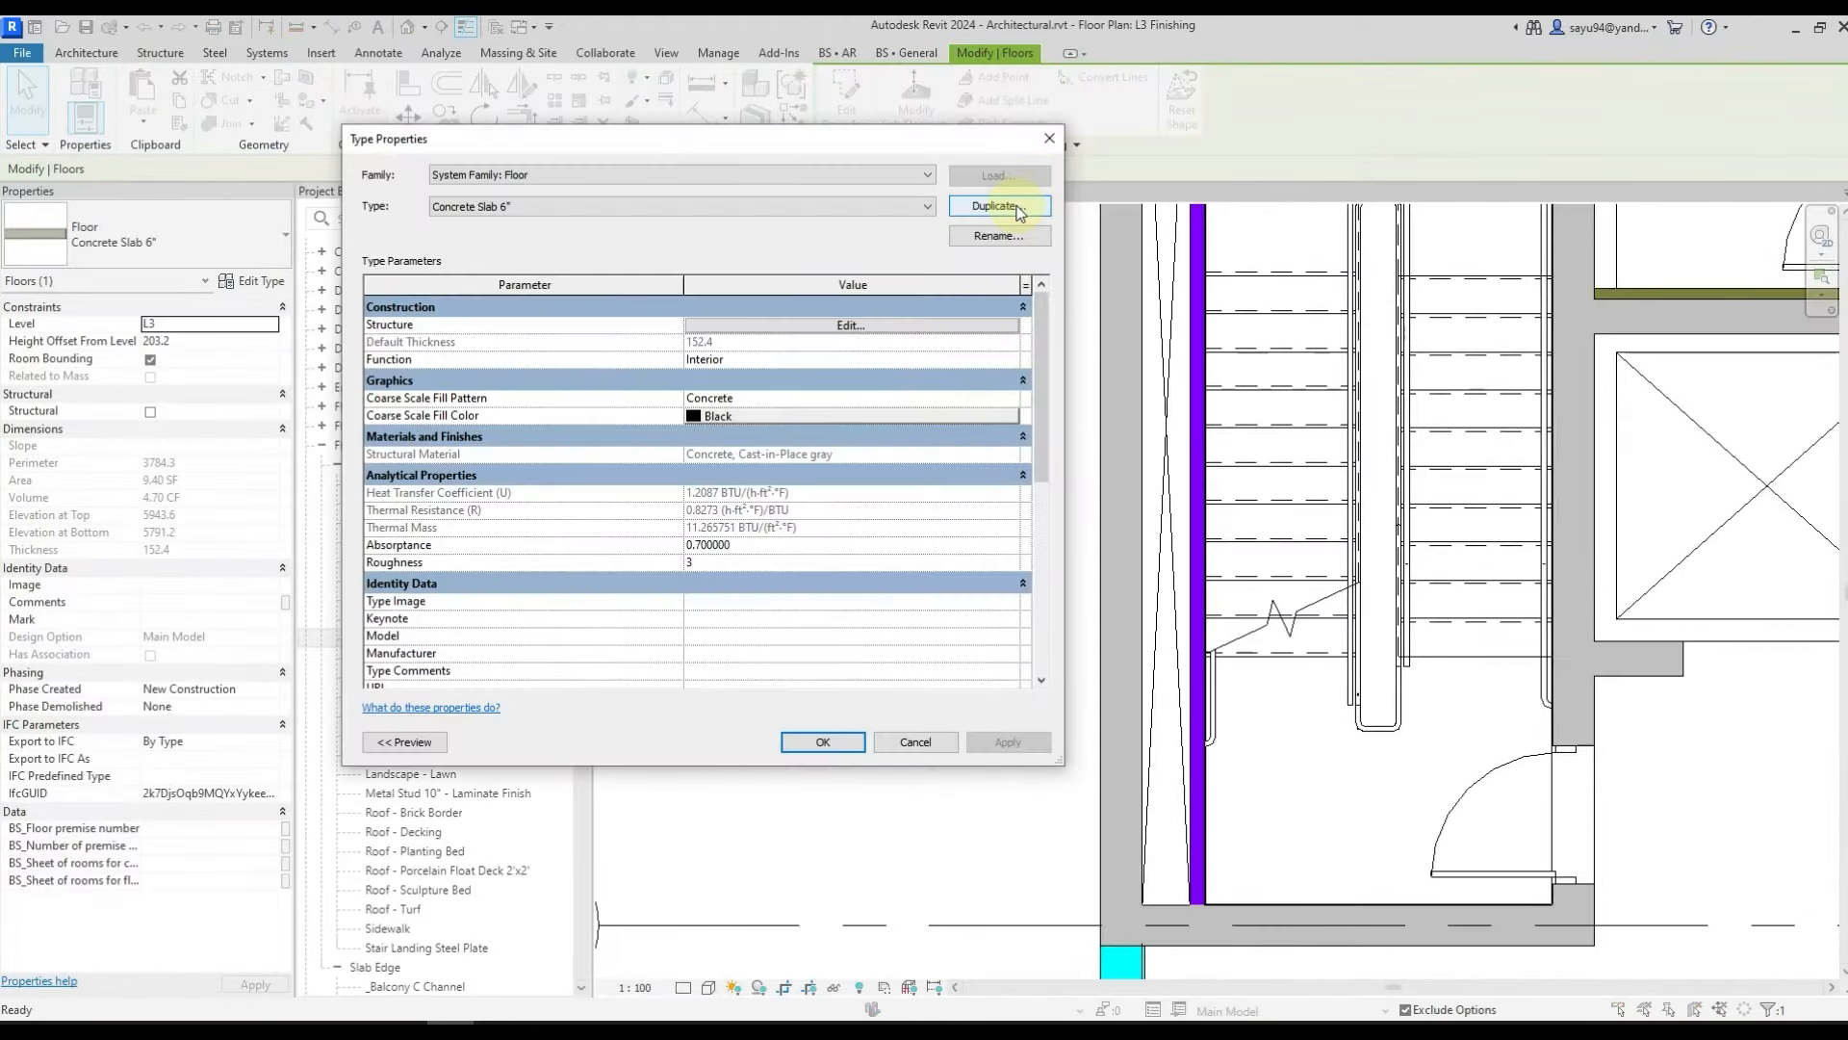
- Duplicate the new floor's Concrete Slab 6" type as Floor finish type1
{"action": "left_click", "coordinate": [1019, 212]}
{"action": "type", "text": "Floor finish"}
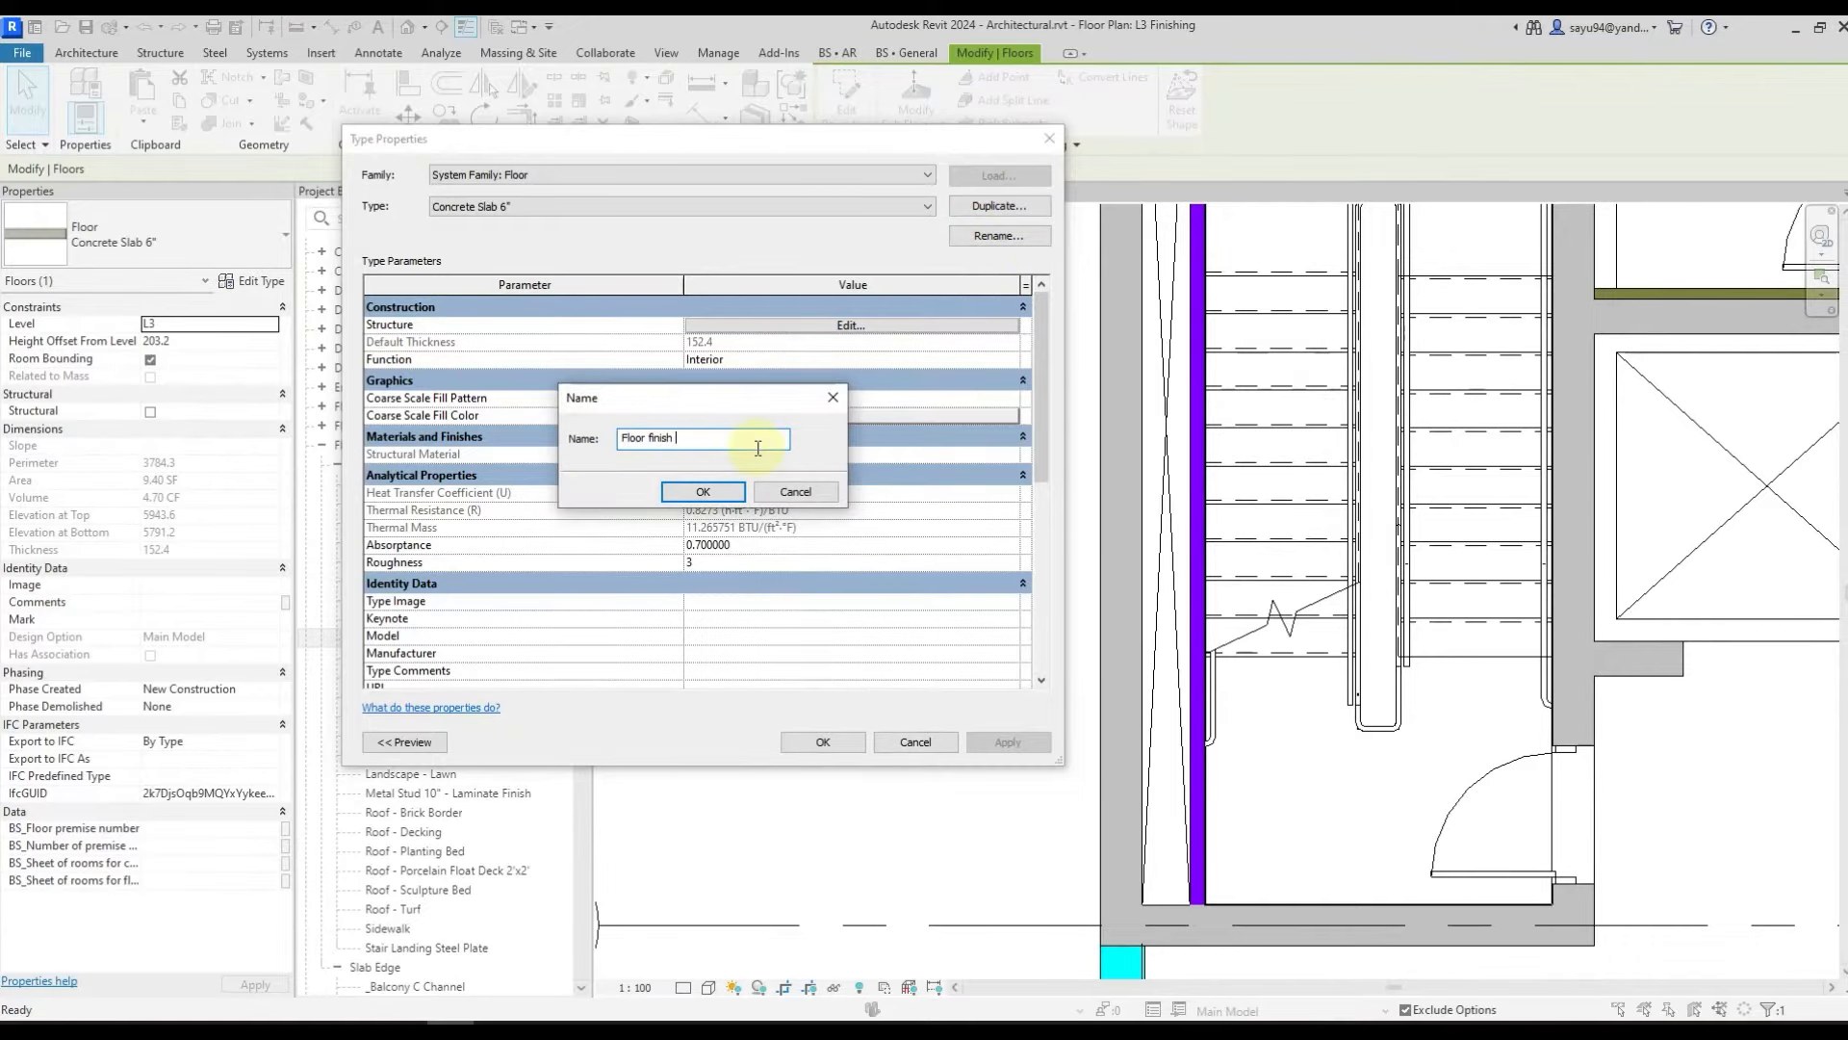
{"action": "type", "text": " type1"}
{"action": "left_click", "coordinate": [703, 491]}
- Set the structure layer thickness of Floor finish type1 to 50 mm
{"action": "left_click", "coordinate": [770, 325]}
{"action": "left_click", "coordinate": [724, 324]}
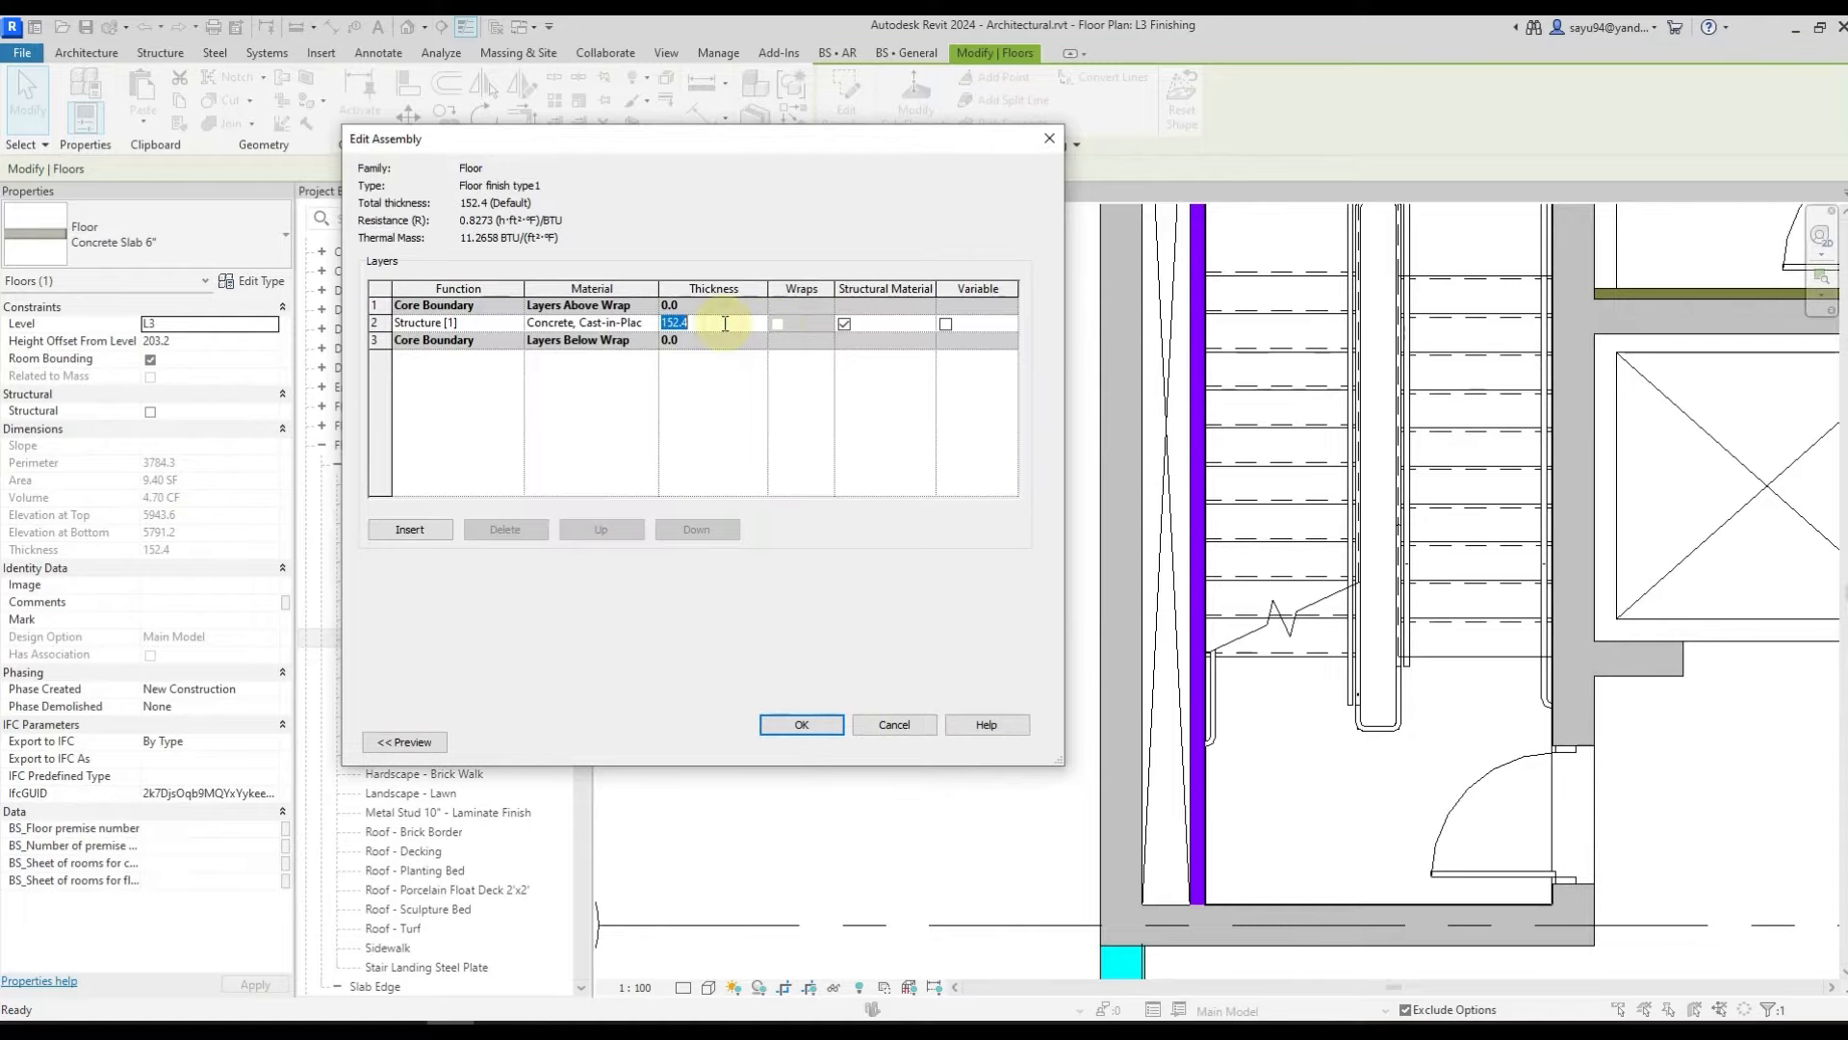
{"action": "key", "text": "Return"}
{"action": "key", "text": "Return"}
- Set the floor type's BS_Description of finishing to Floor finish type1, accept the type properties and deselect the floor
{"action": "scroll", "coordinate": [495, 628], "scroll_direction": "down", "scroll_amount": 5}
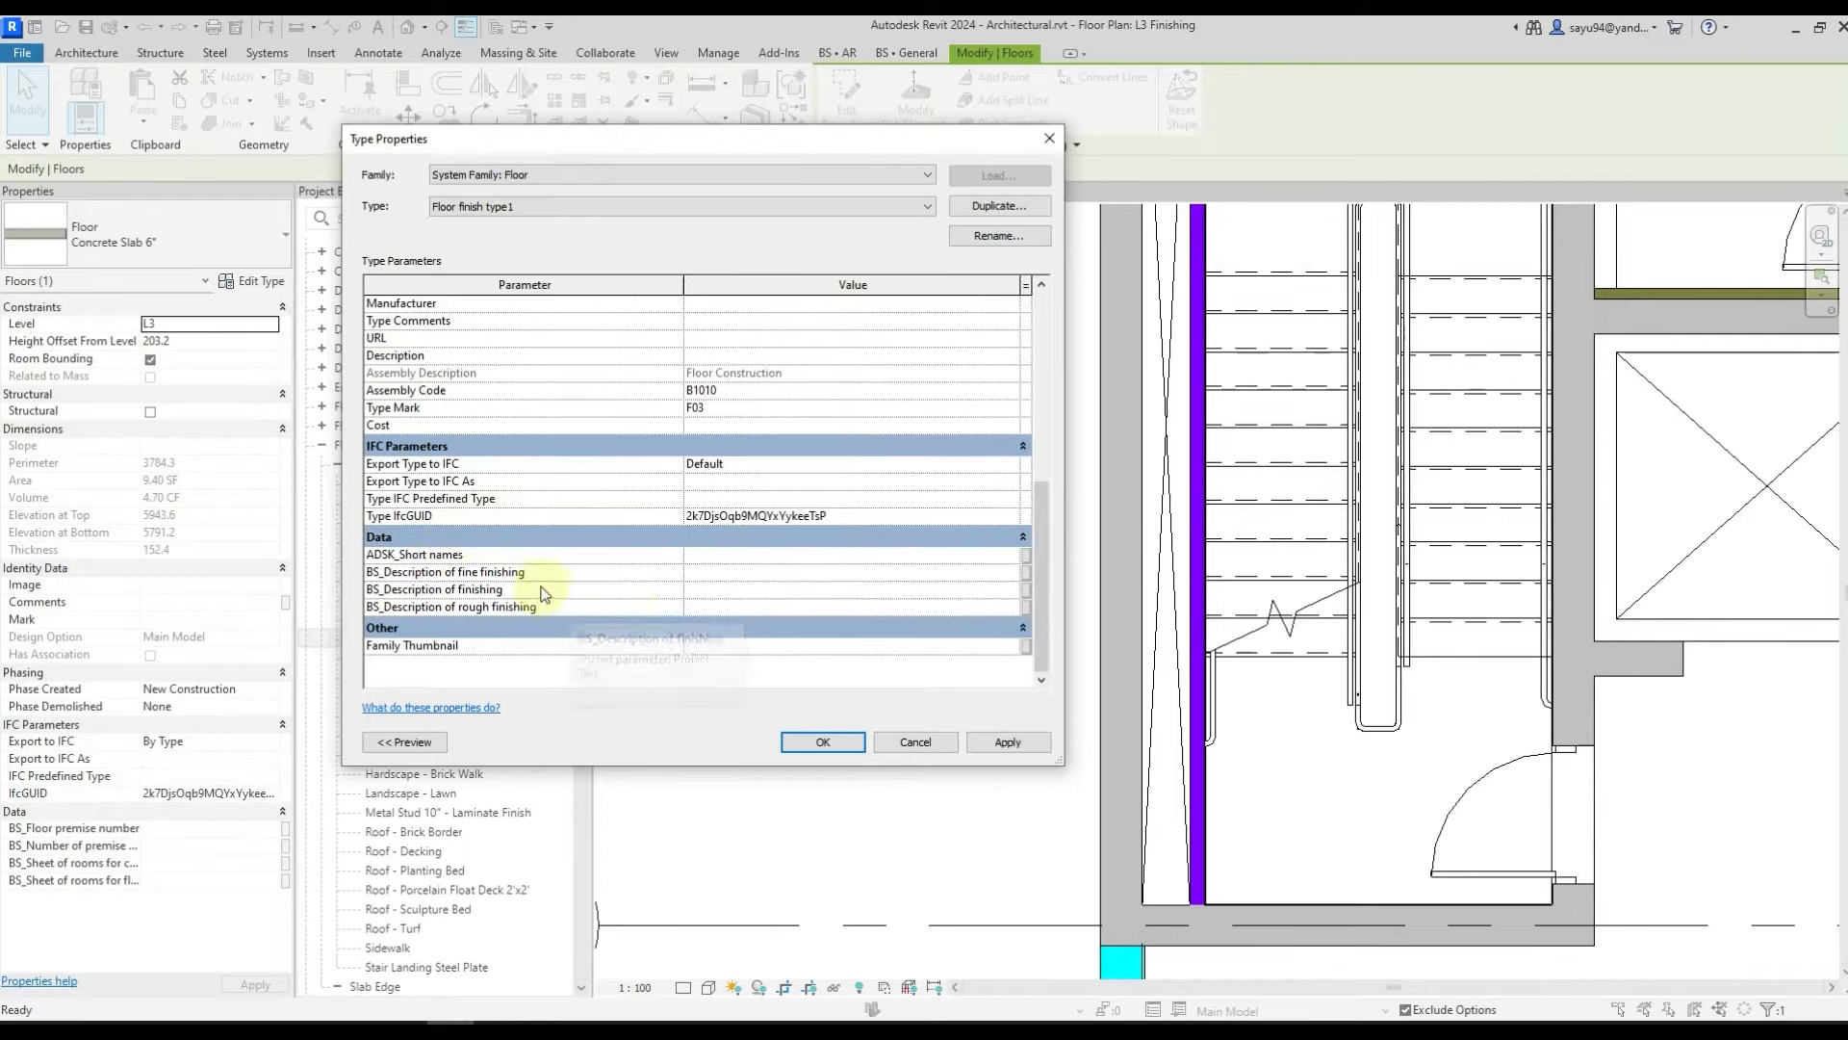
{"action": "left_click", "coordinate": [722, 589]}
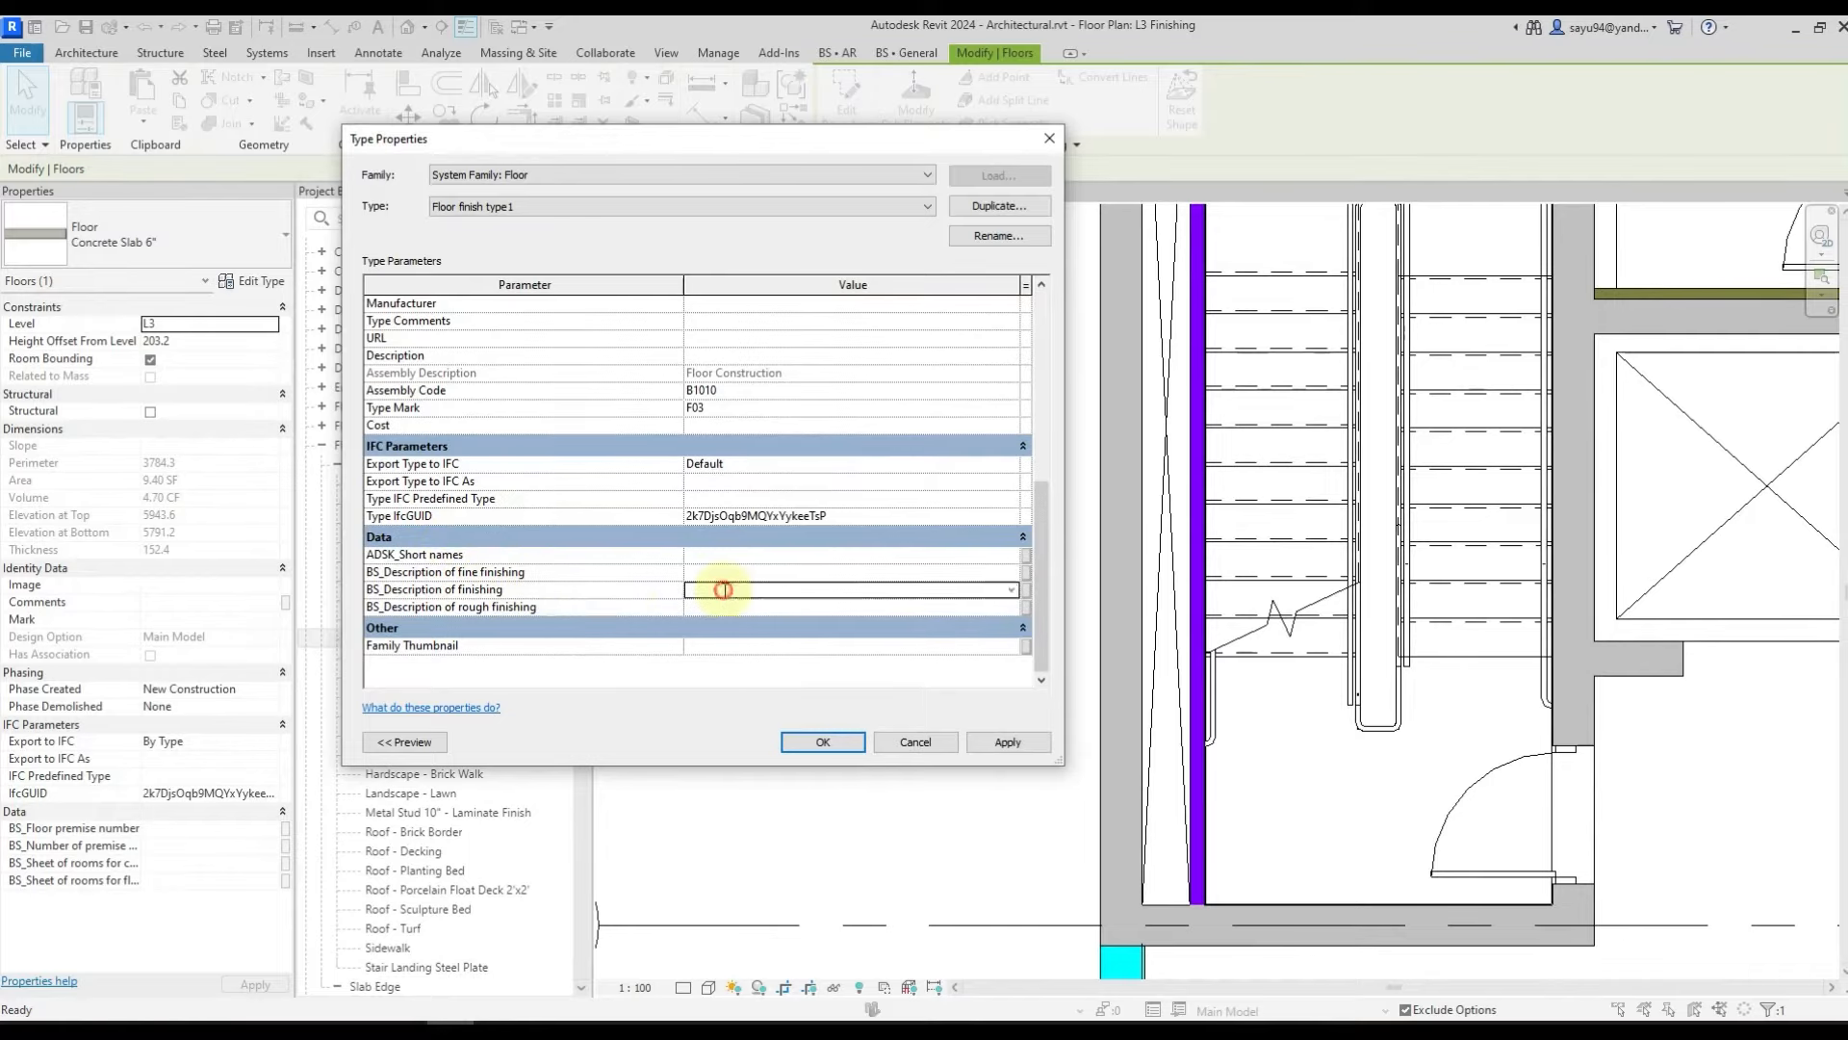
{"action": "type", "text": "Floor finish type1"}
{"action": "left_click_drag", "start_coordinate": [695, 589], "coordinate": [786, 587]}
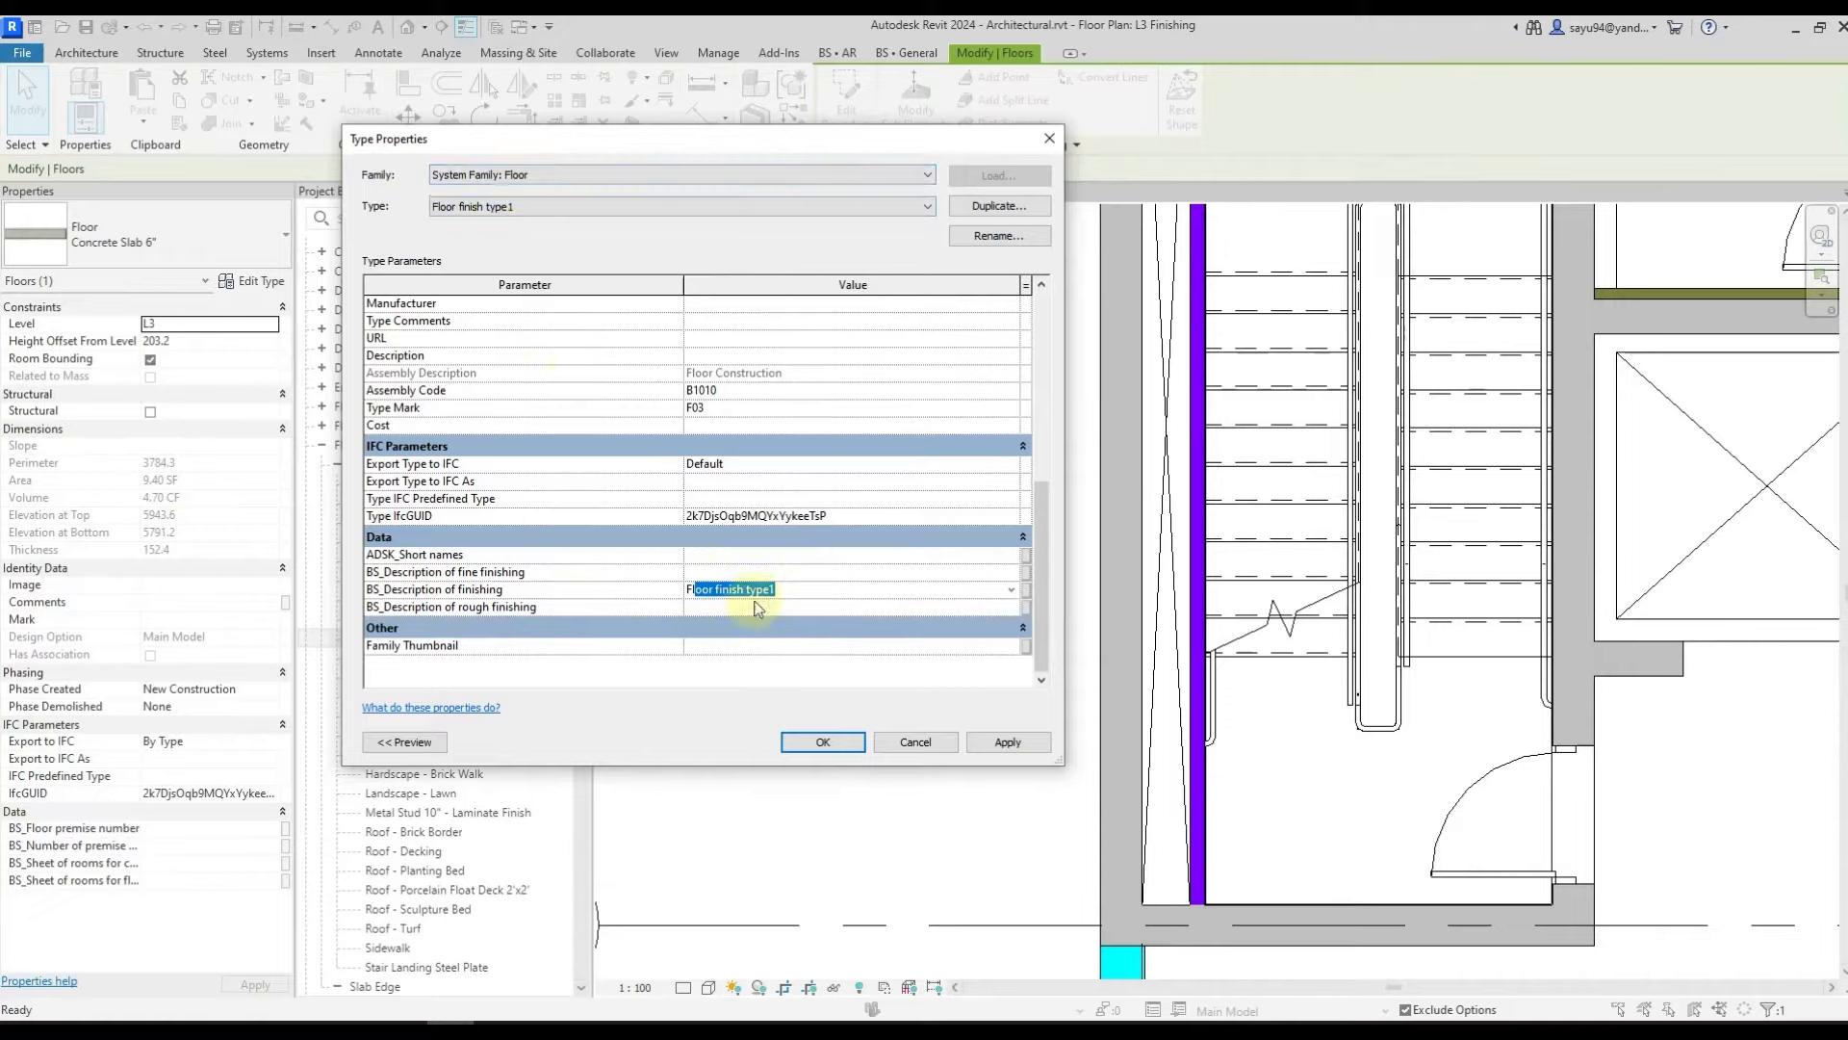
{"action": "left_click_drag", "start_coordinate": [787, 589], "coordinate": [664, 586]}
{"action": "left_click", "coordinate": [807, 590]}
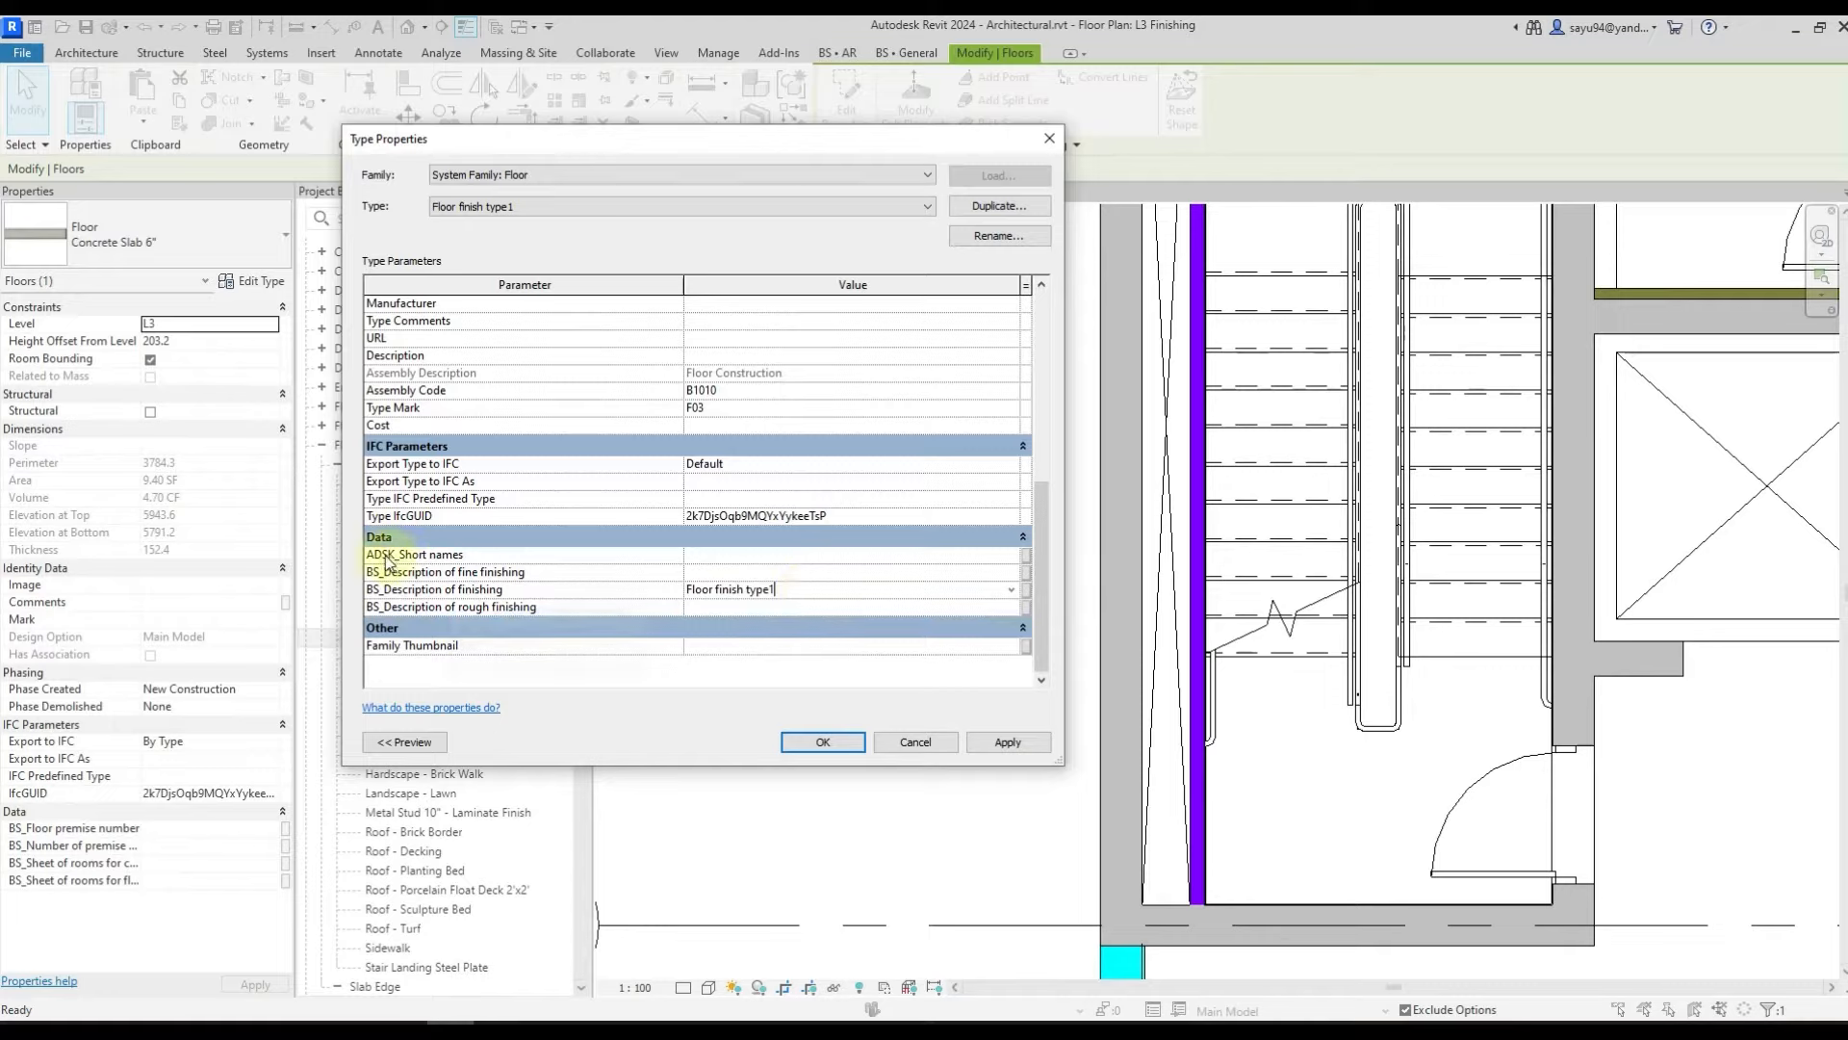
{"action": "left_click", "coordinate": [826, 744]}
{"action": "left_click", "coordinate": [919, 628]}
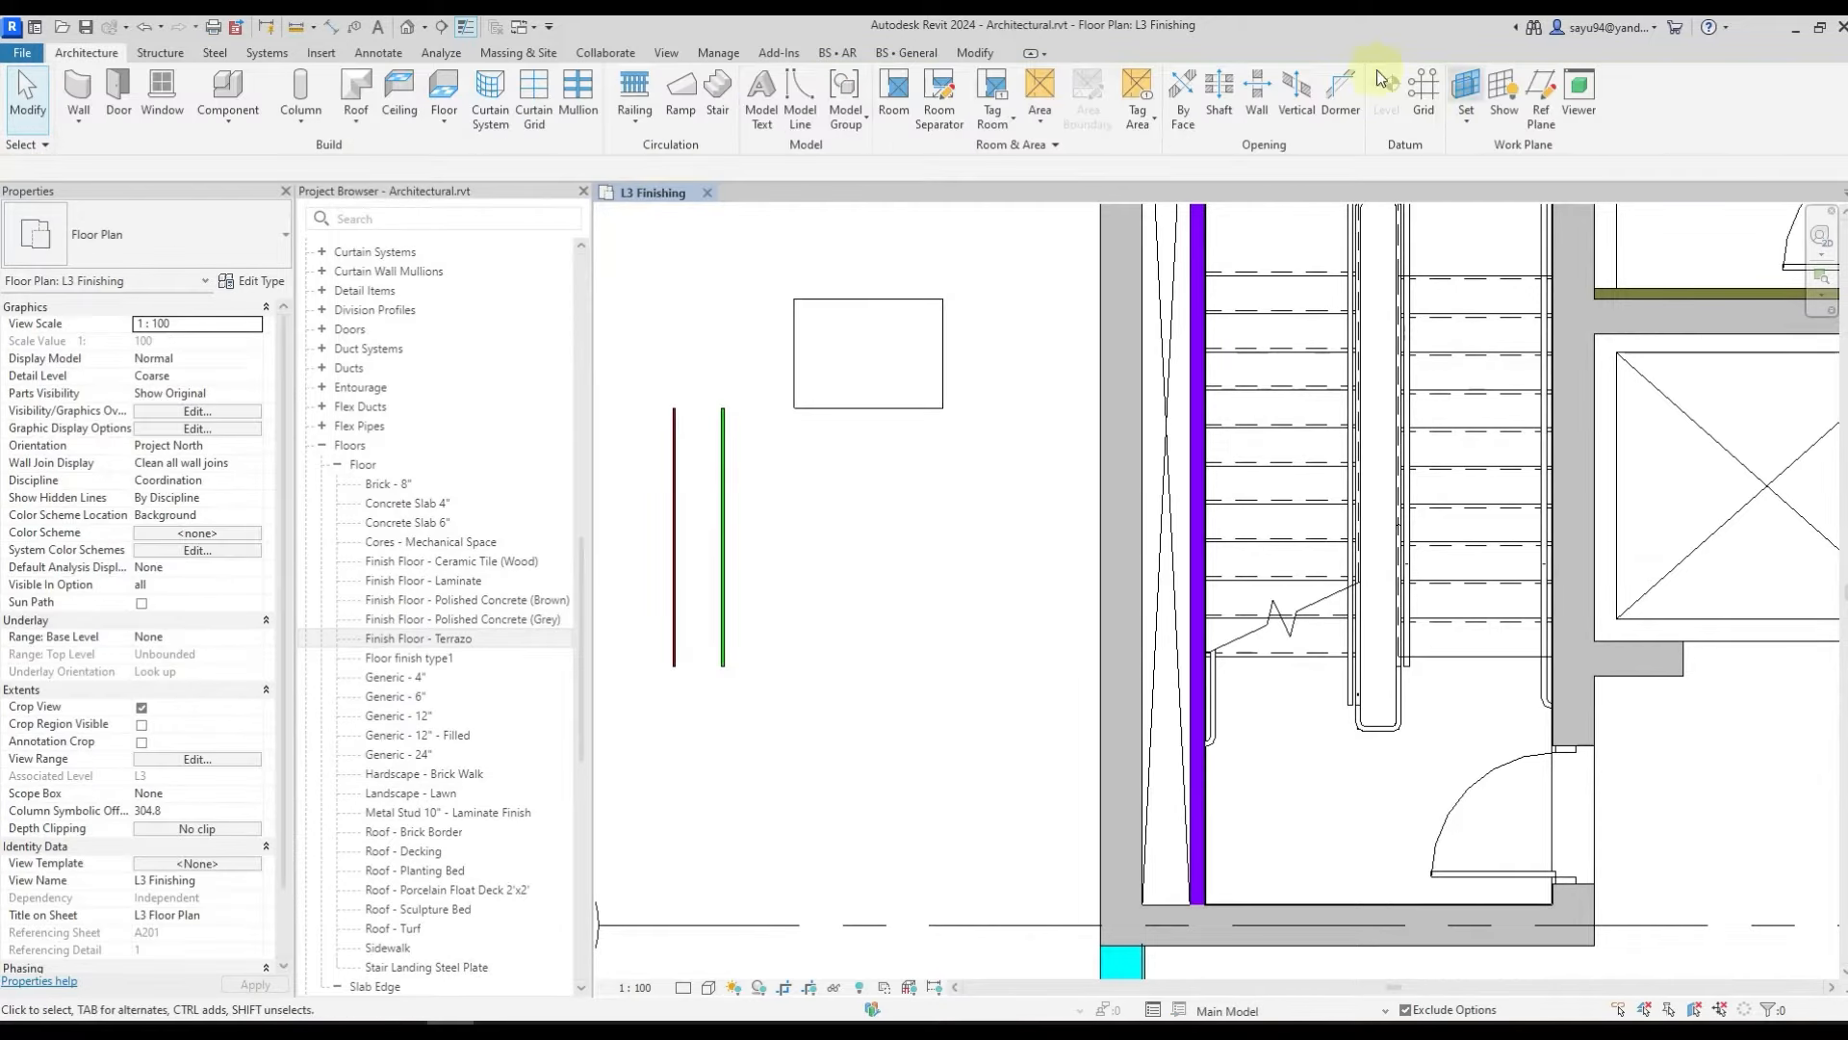
- Copy the floor finishes value Floor Finishing from the AR plug-in settings into the floor type's ADSK_Short names parameter
{"action": "left_click", "coordinate": [918, 52]}
{"action": "left_click", "coordinate": [837, 53]}
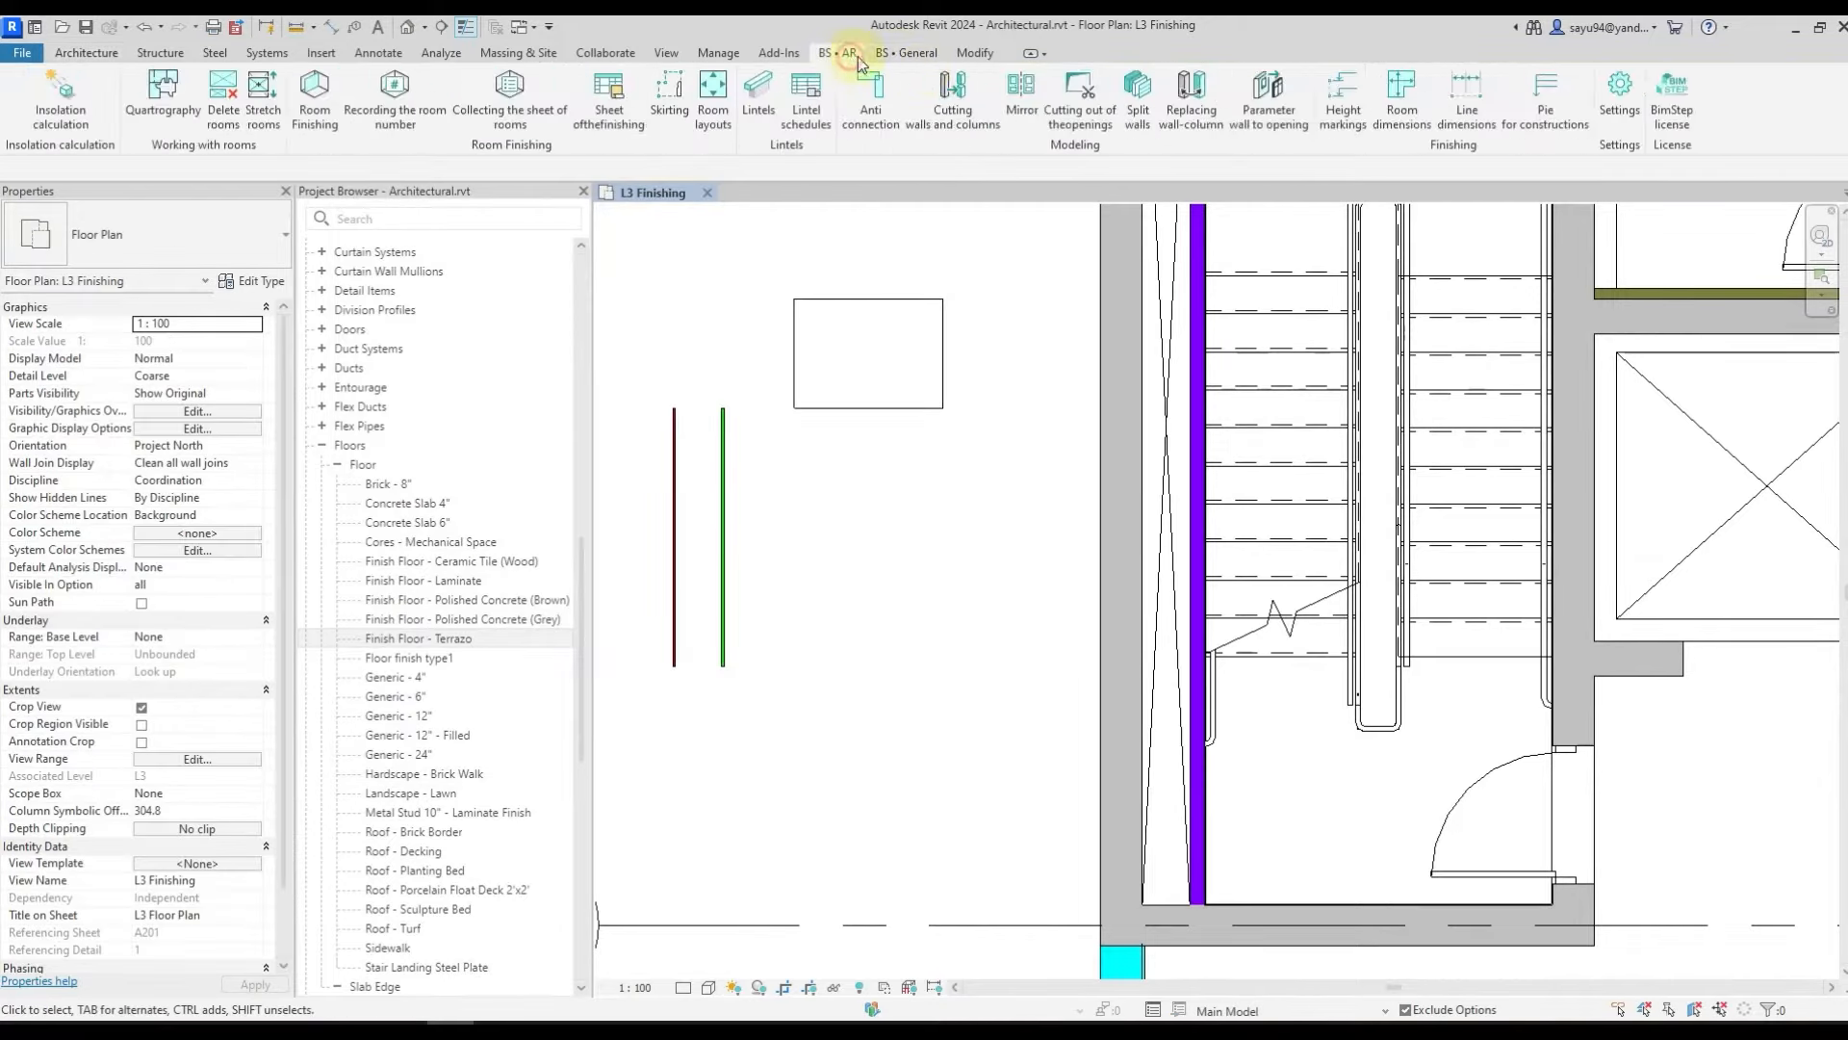
{"action": "left_click", "coordinate": [1608, 110]}
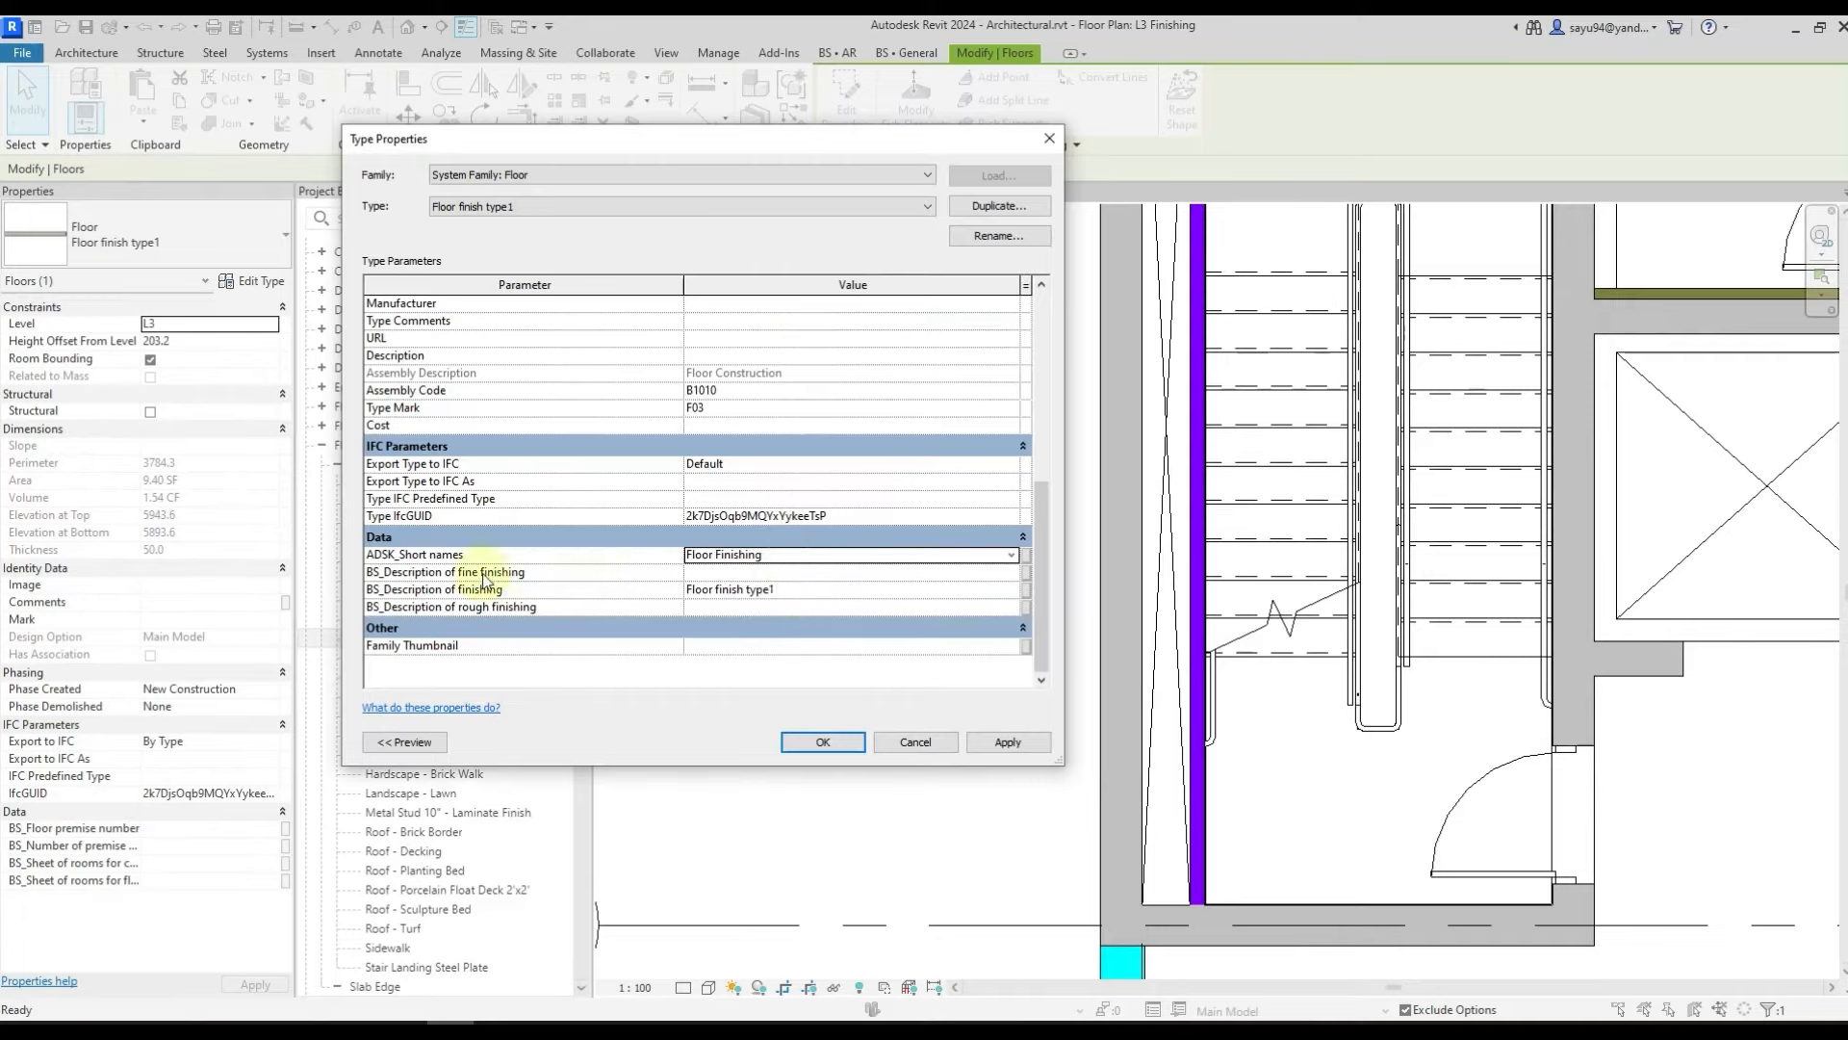
- Copy the BS_Description of finishing text Floor finish type1 into BS_Description of fine finishing and accept the type properties
{"action": "left_click", "coordinate": [820, 591]}
{"action": "key", "text": "ctrl+c"}
{"action": "left_click", "coordinate": [784, 570]}
{"action": "key", "text": "ctrl+v"}
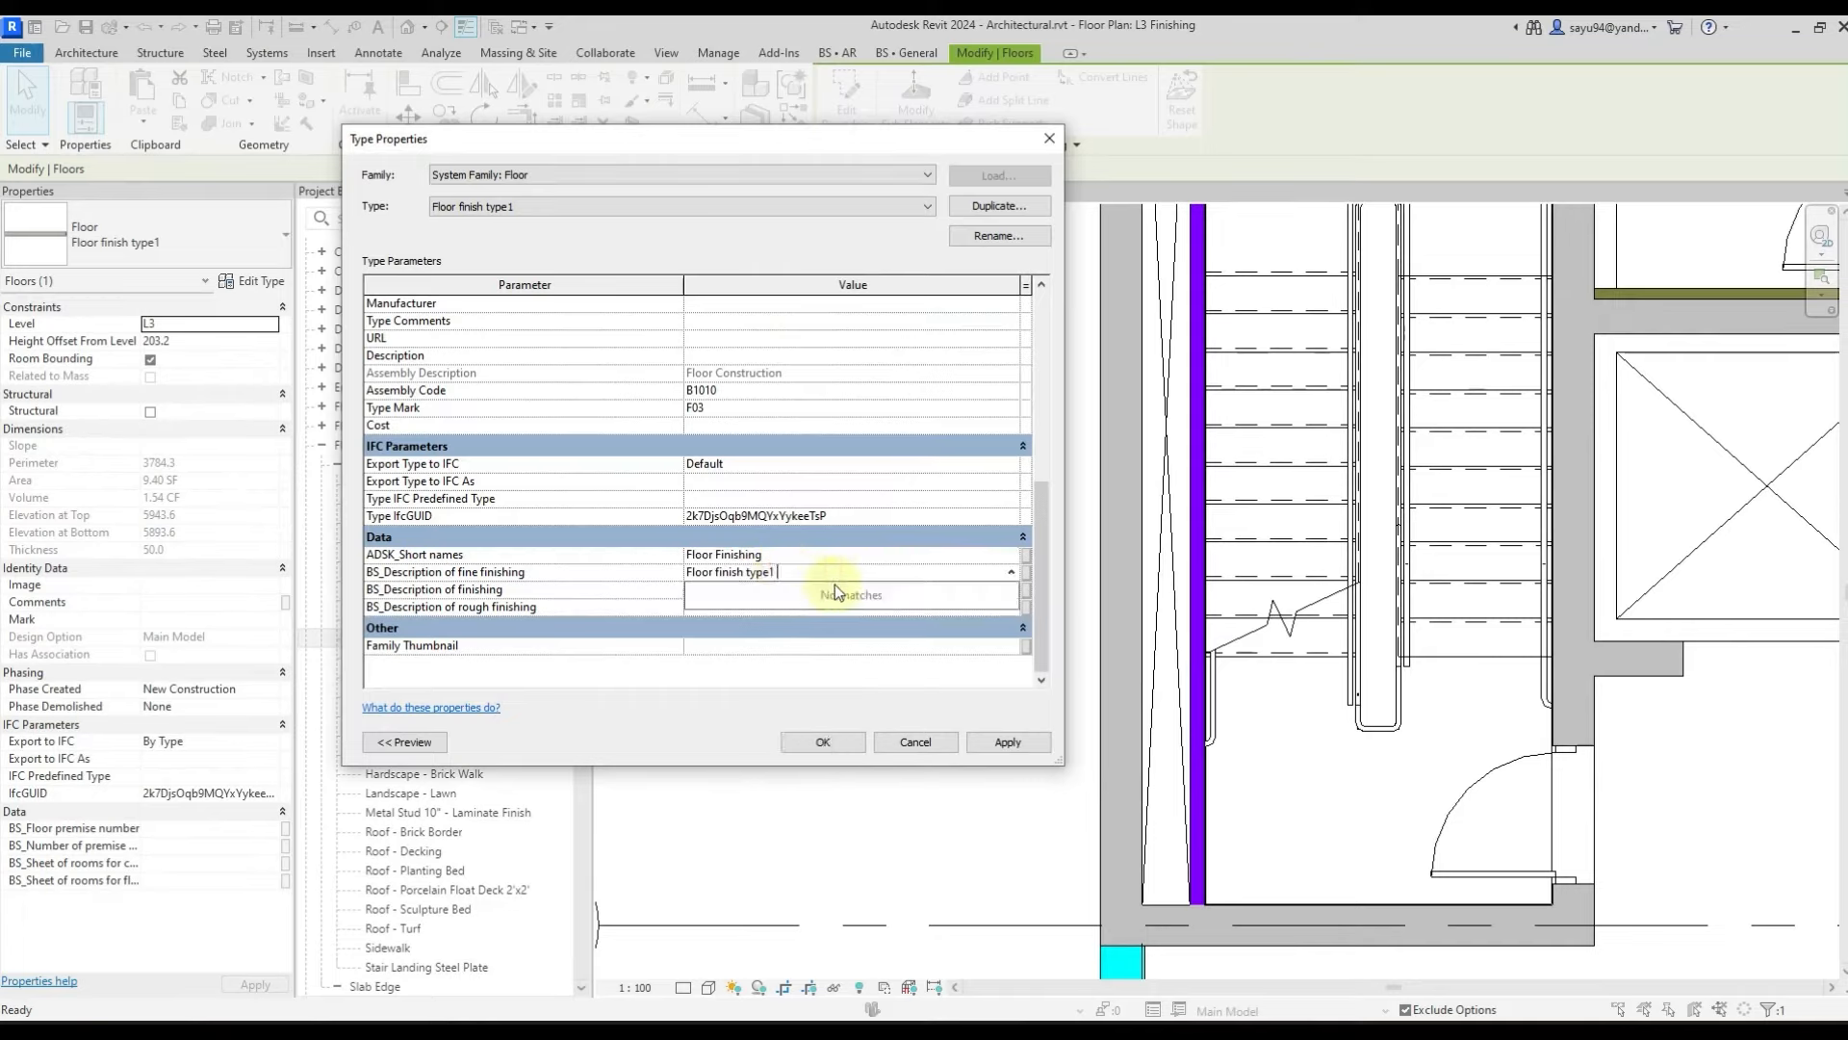
{"action": "key", "text": "Return"}
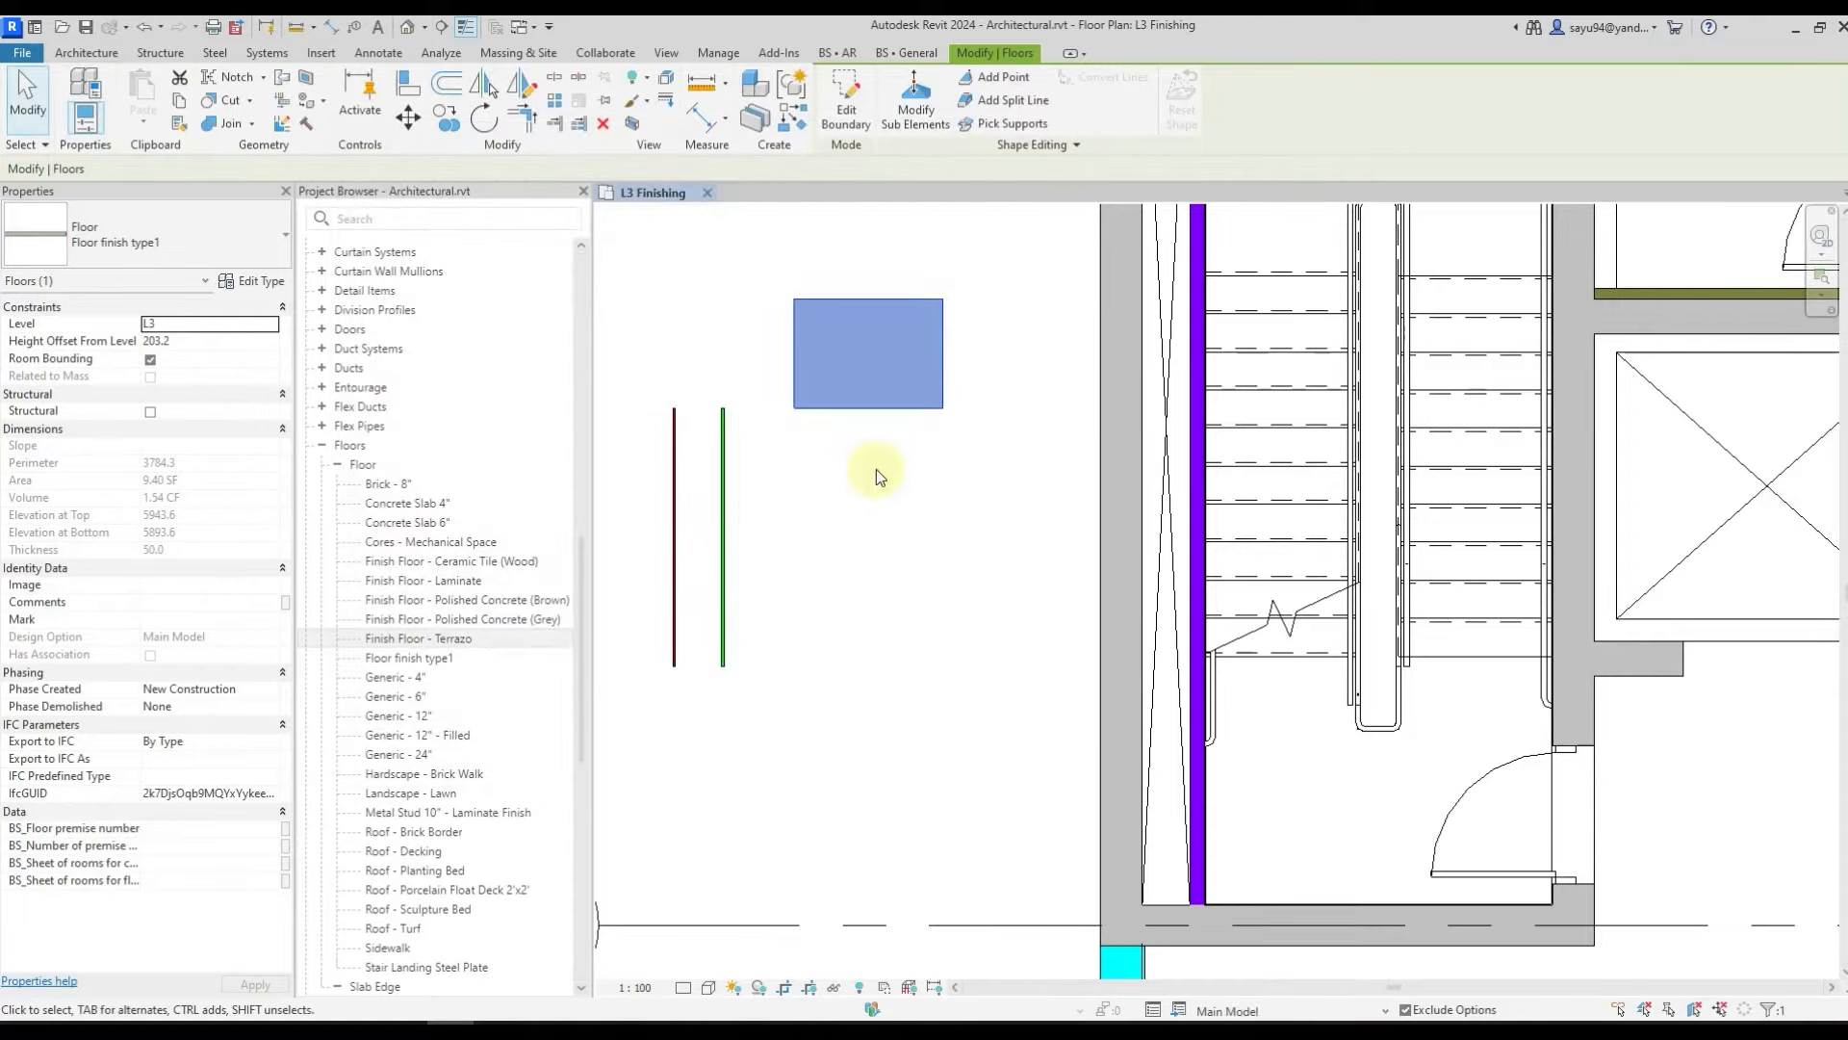
- Copy the rectangular floor straight down, placing the duplicate just below the original
{"action": "middle_click_drag", "start_coordinate": [866, 468], "coordinate": [913, 479]}
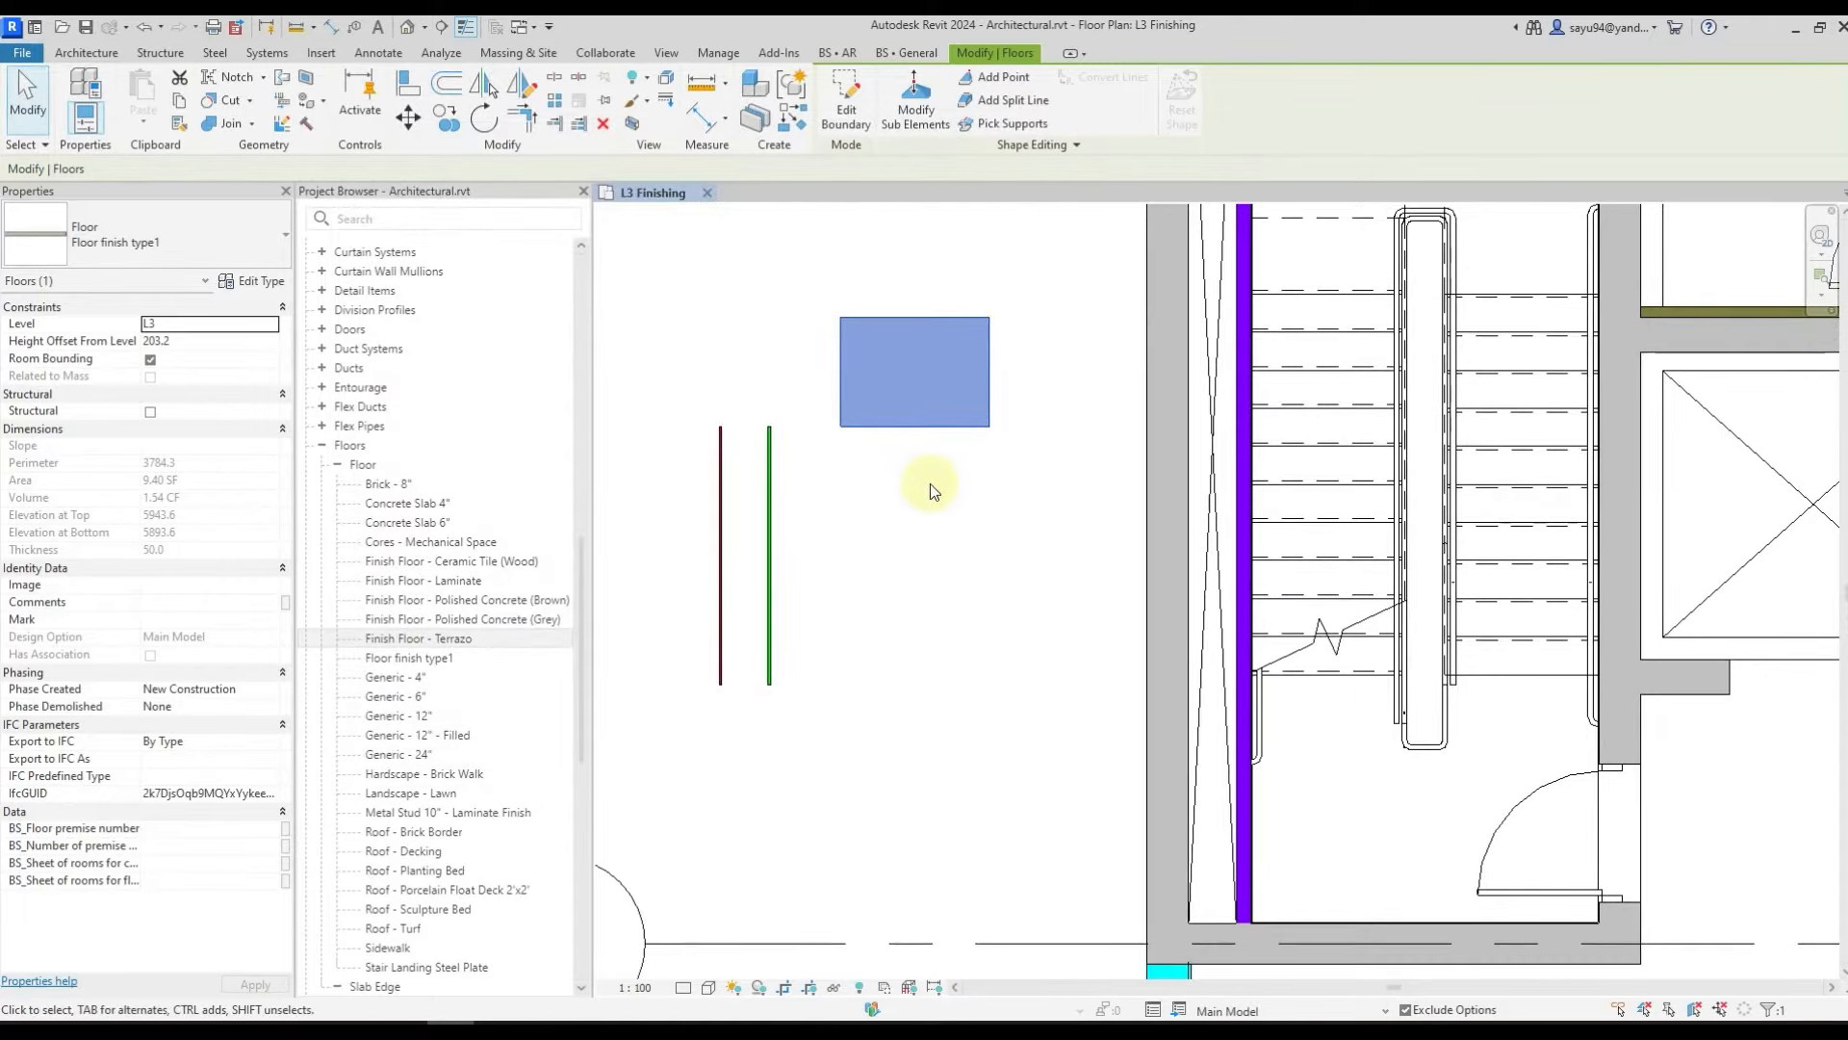
{"action": "left_click", "coordinate": [446, 117]}
{"action": "left_click", "coordinate": [903, 352]}
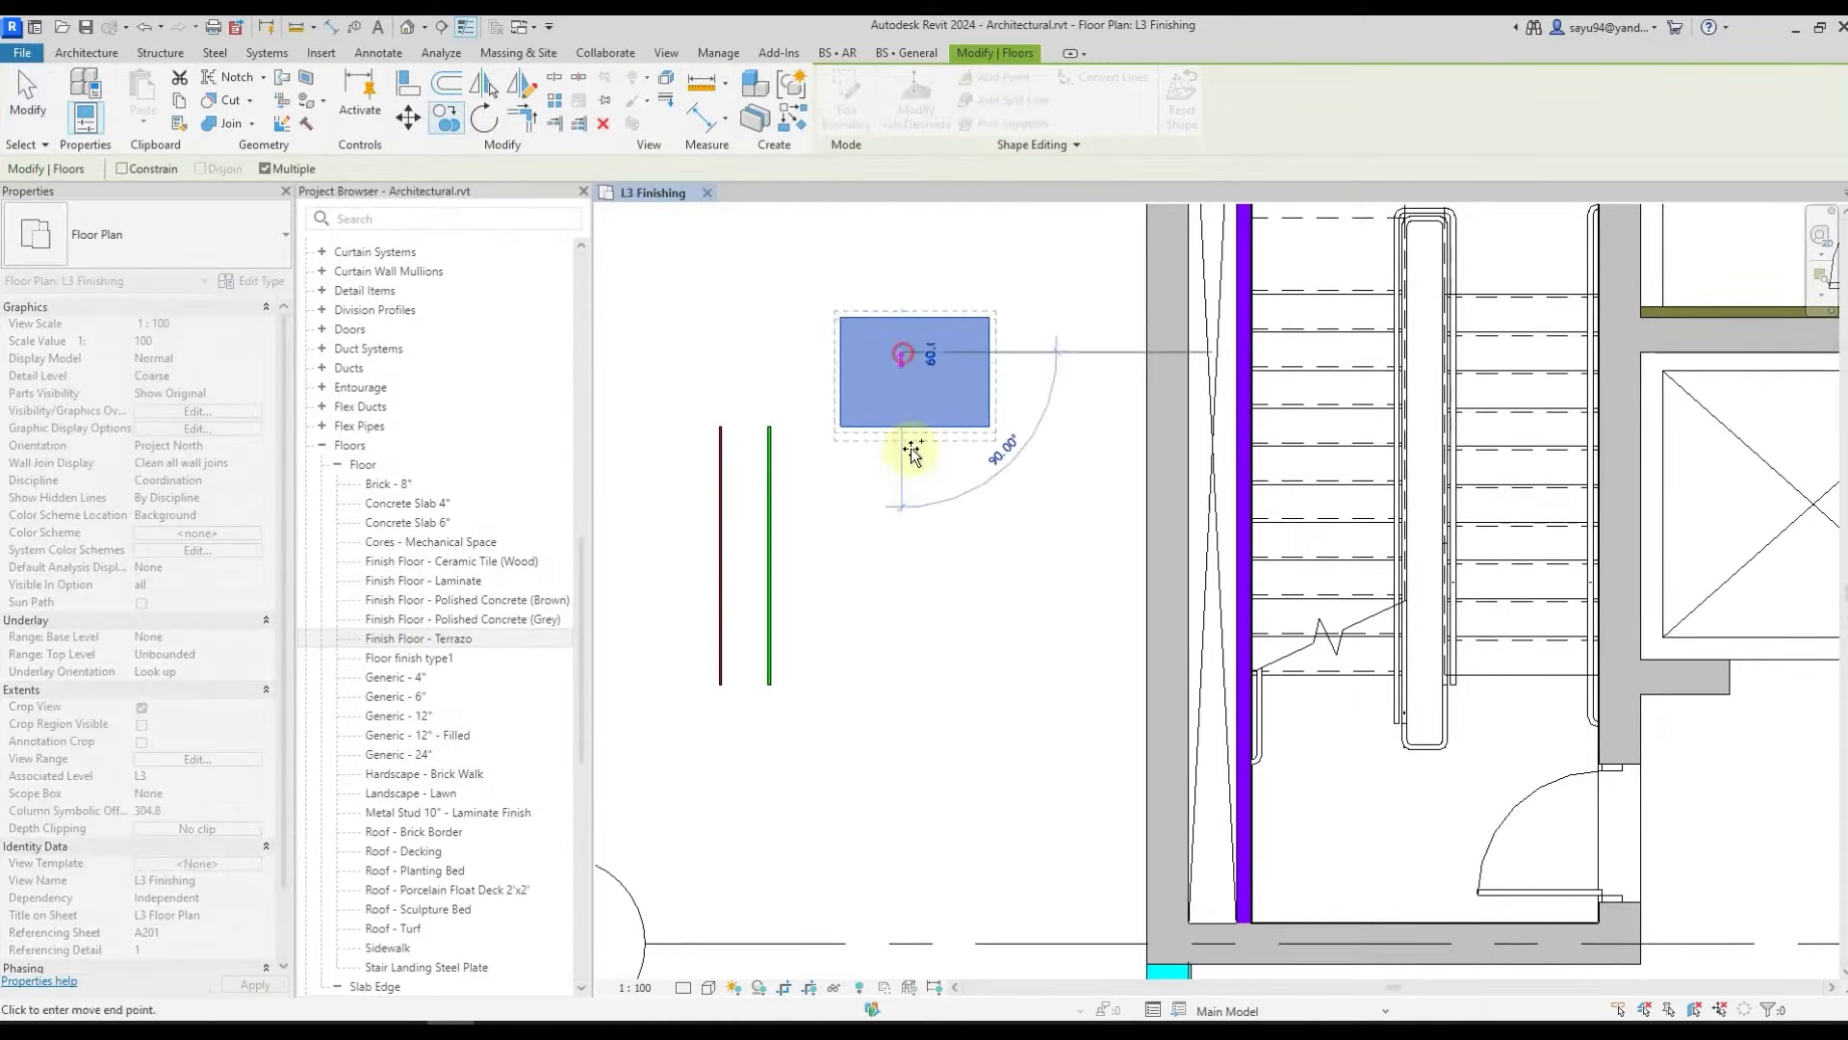
{"action": "left_click", "coordinate": [903, 479]}
{"action": "key", "text": "Escape"}
{"action": "key", "text": "Escape"}
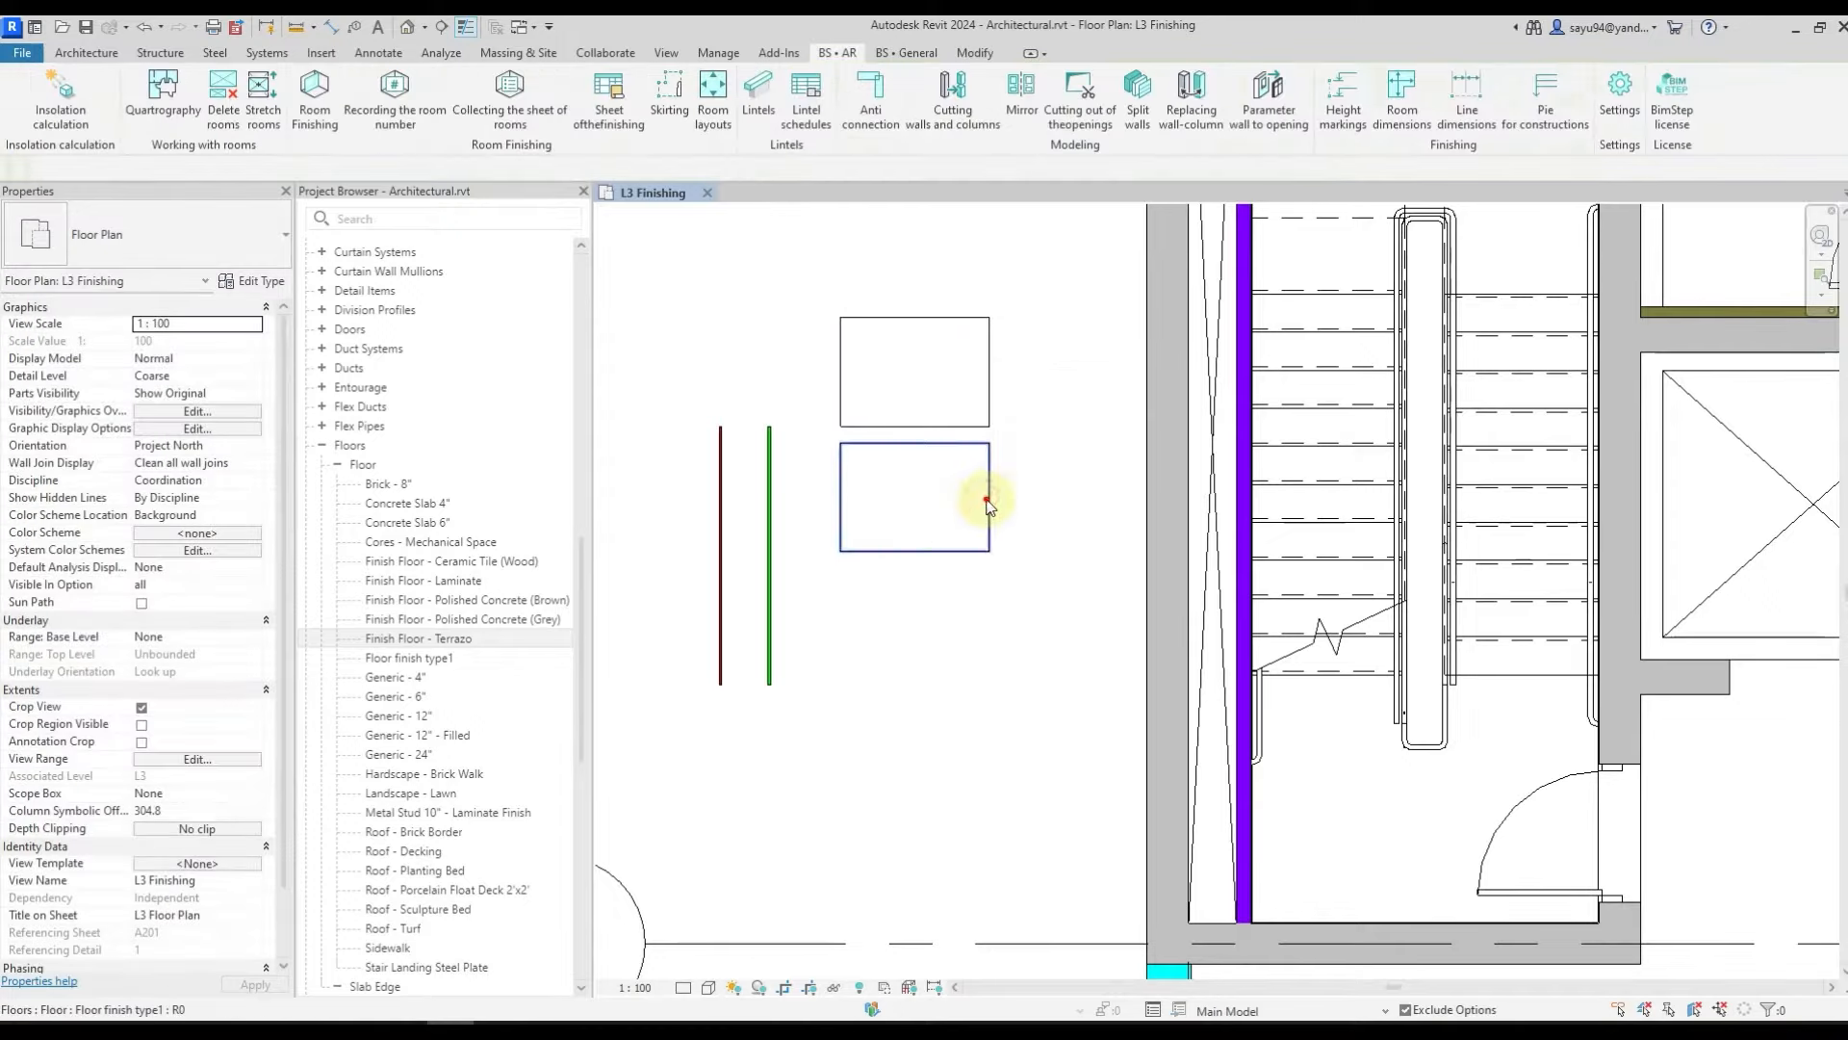
- Duplicate the copied floor's type as Floor finish type2
{"action": "left_click", "coordinate": [988, 500]}
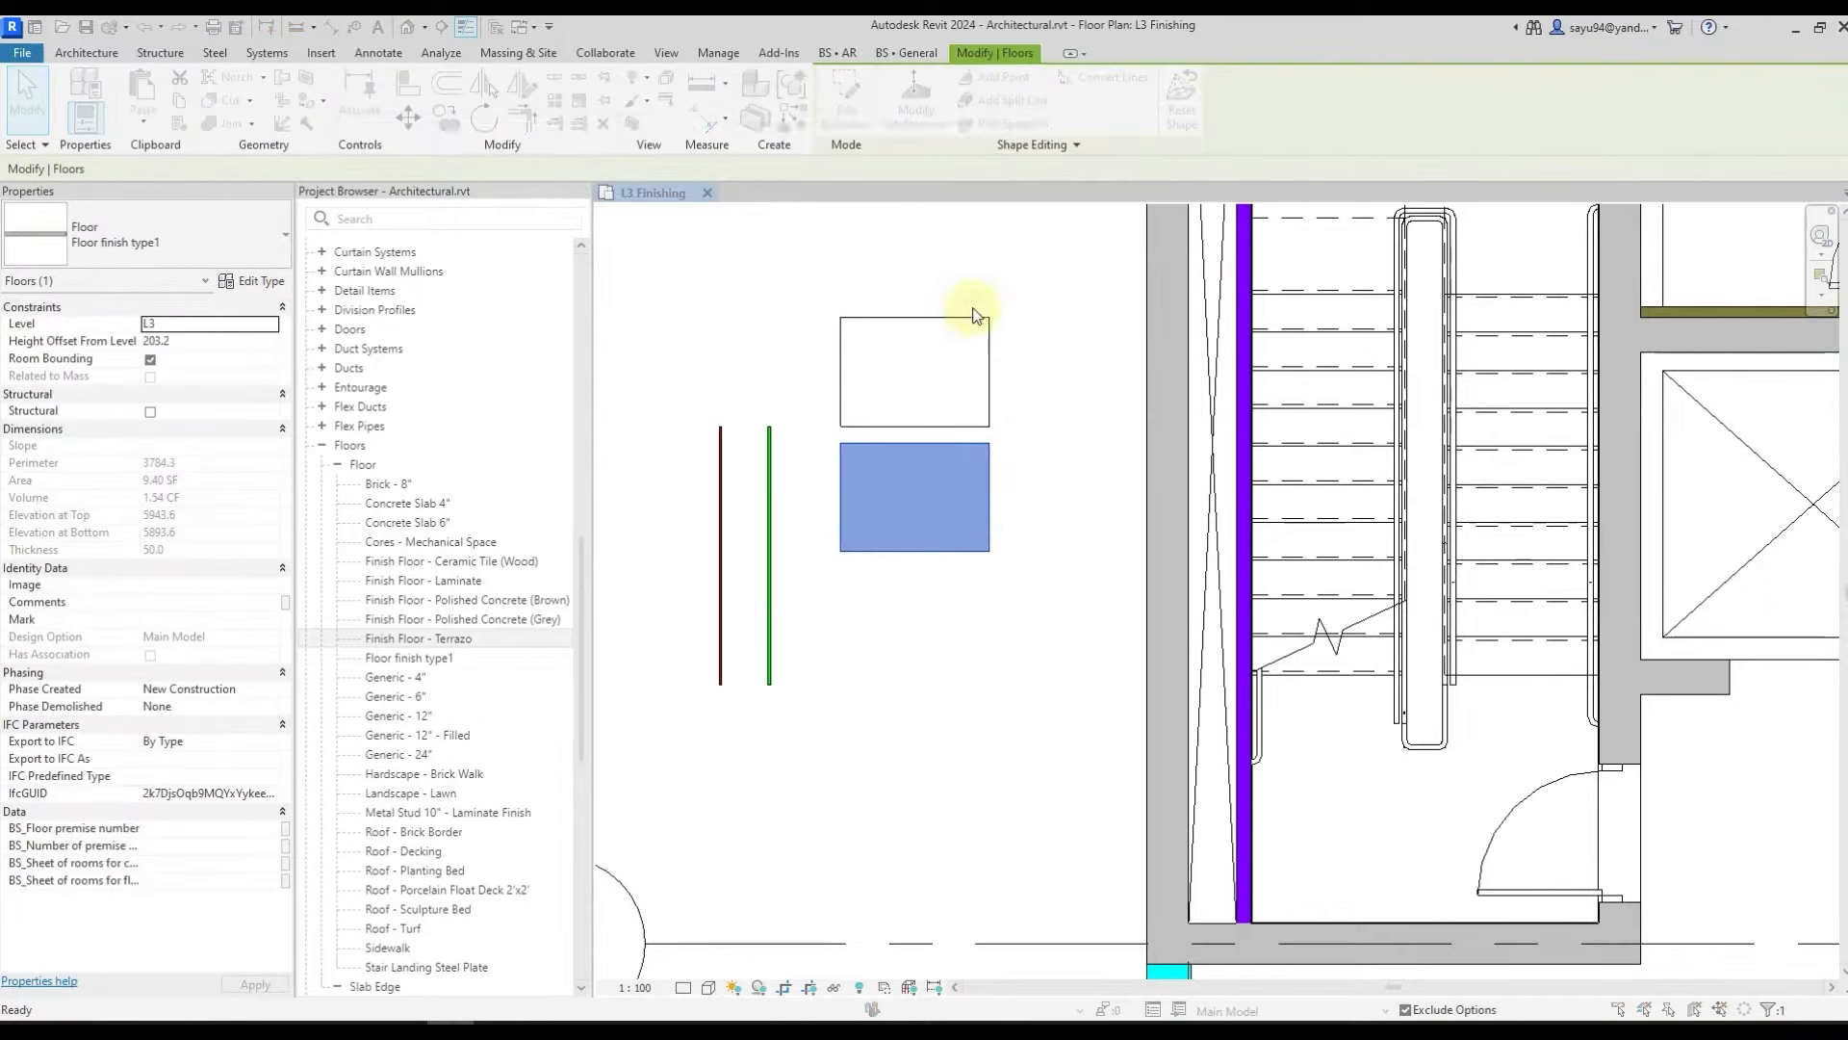
{"action": "left_click", "coordinate": [998, 206]}
{"action": "left_click", "coordinate": [700, 437]}
{"action": "key", "text": "BackSpace"}
{"action": "key", "text": "BackSpace"}
{"action": "scroll", "coordinate": [746, 459], "scroll_direction": "down", "scroll_amount": 6}
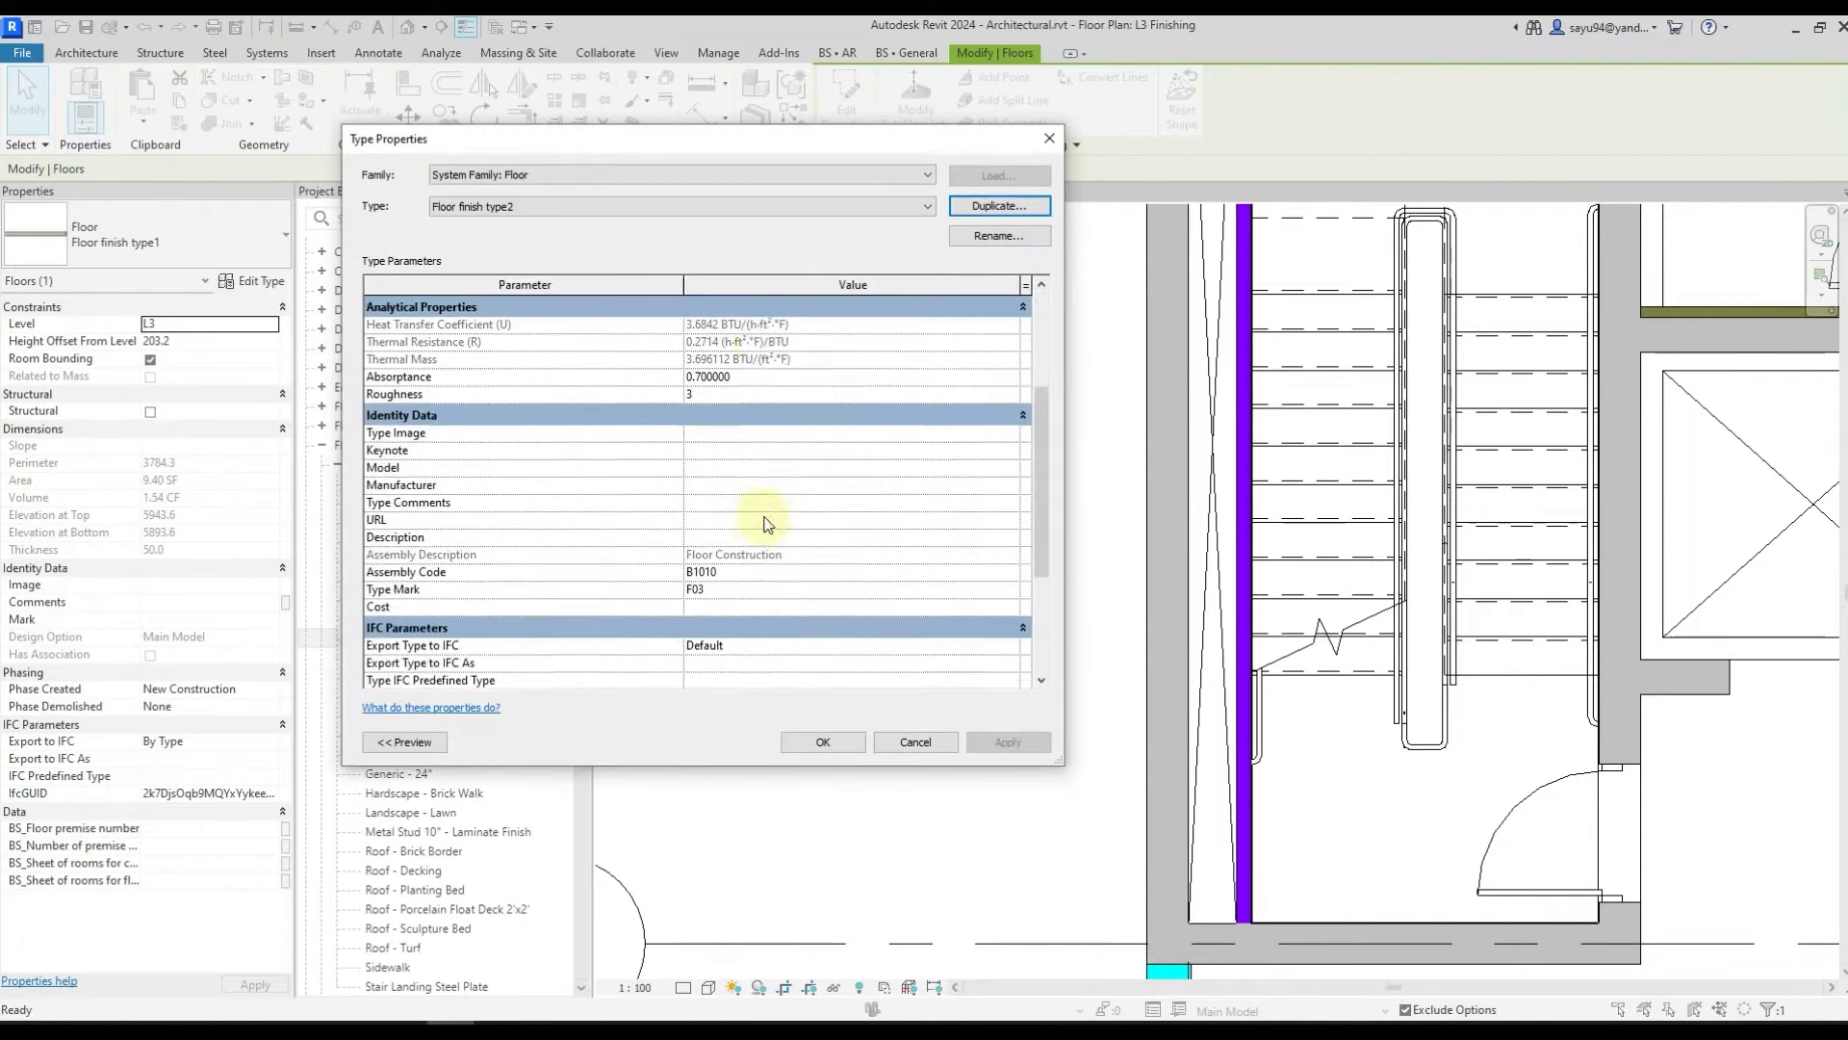
- Set the new floor type's fine, general and rough finishing descriptions to Floor finish type2 fine, Floor finish type2 and Floor finish type2 rough, and accept
{"action": "left_click", "coordinate": [774, 573]}
{"action": "key", "text": "BackSpace"}
{"action": "type", "text": "2"}
{"action": "left_click", "coordinate": [807, 589]}
{"action": "key", "text": "BackSpace"}
{"action": "type", "text": "2"}
{"action": "left_click", "coordinate": [775, 607]}
{"action": "key", "text": "BackSpace"}
{"action": "key", "text": "2"}
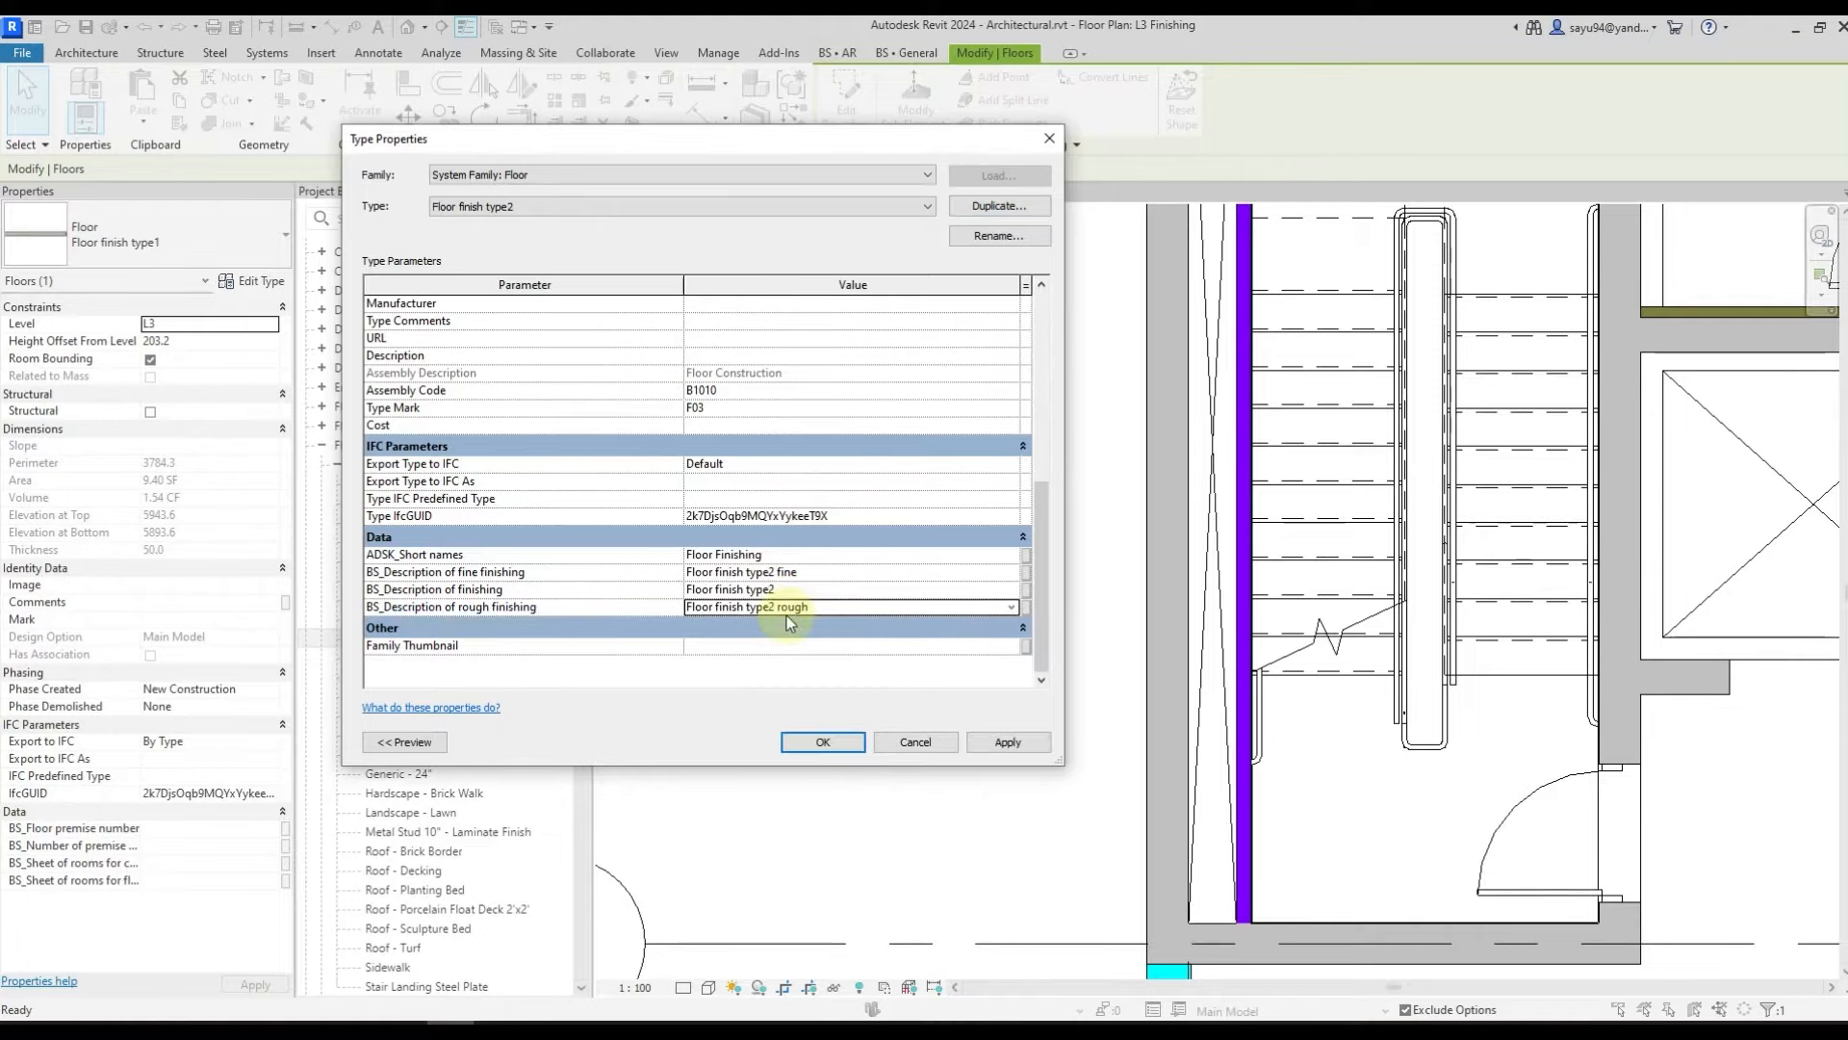
{"action": "key", "text": "Return"}
{"action": "left_click", "coordinate": [852, 651]}
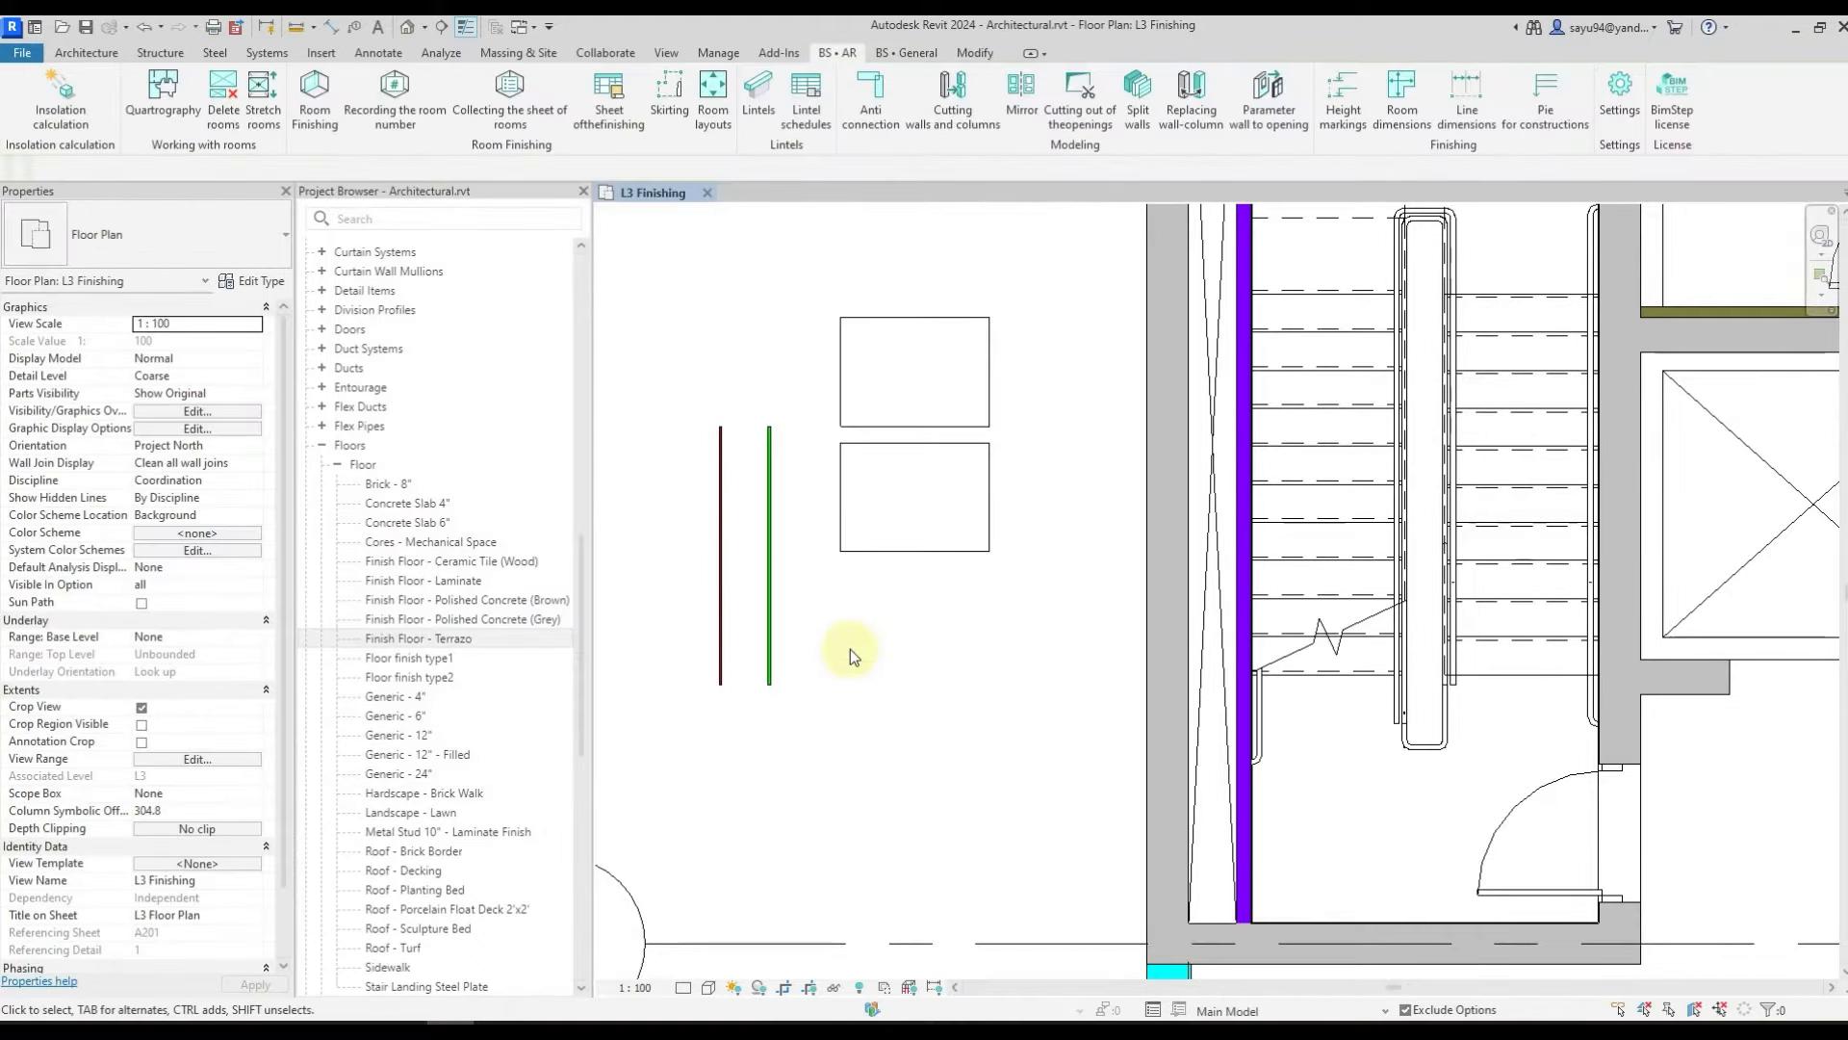
- Copy the Floor finish type1 rectangle straight down, placing the duplicate below the Floor finish type2 rectangle
{"action": "left_click", "coordinate": [939, 557]}
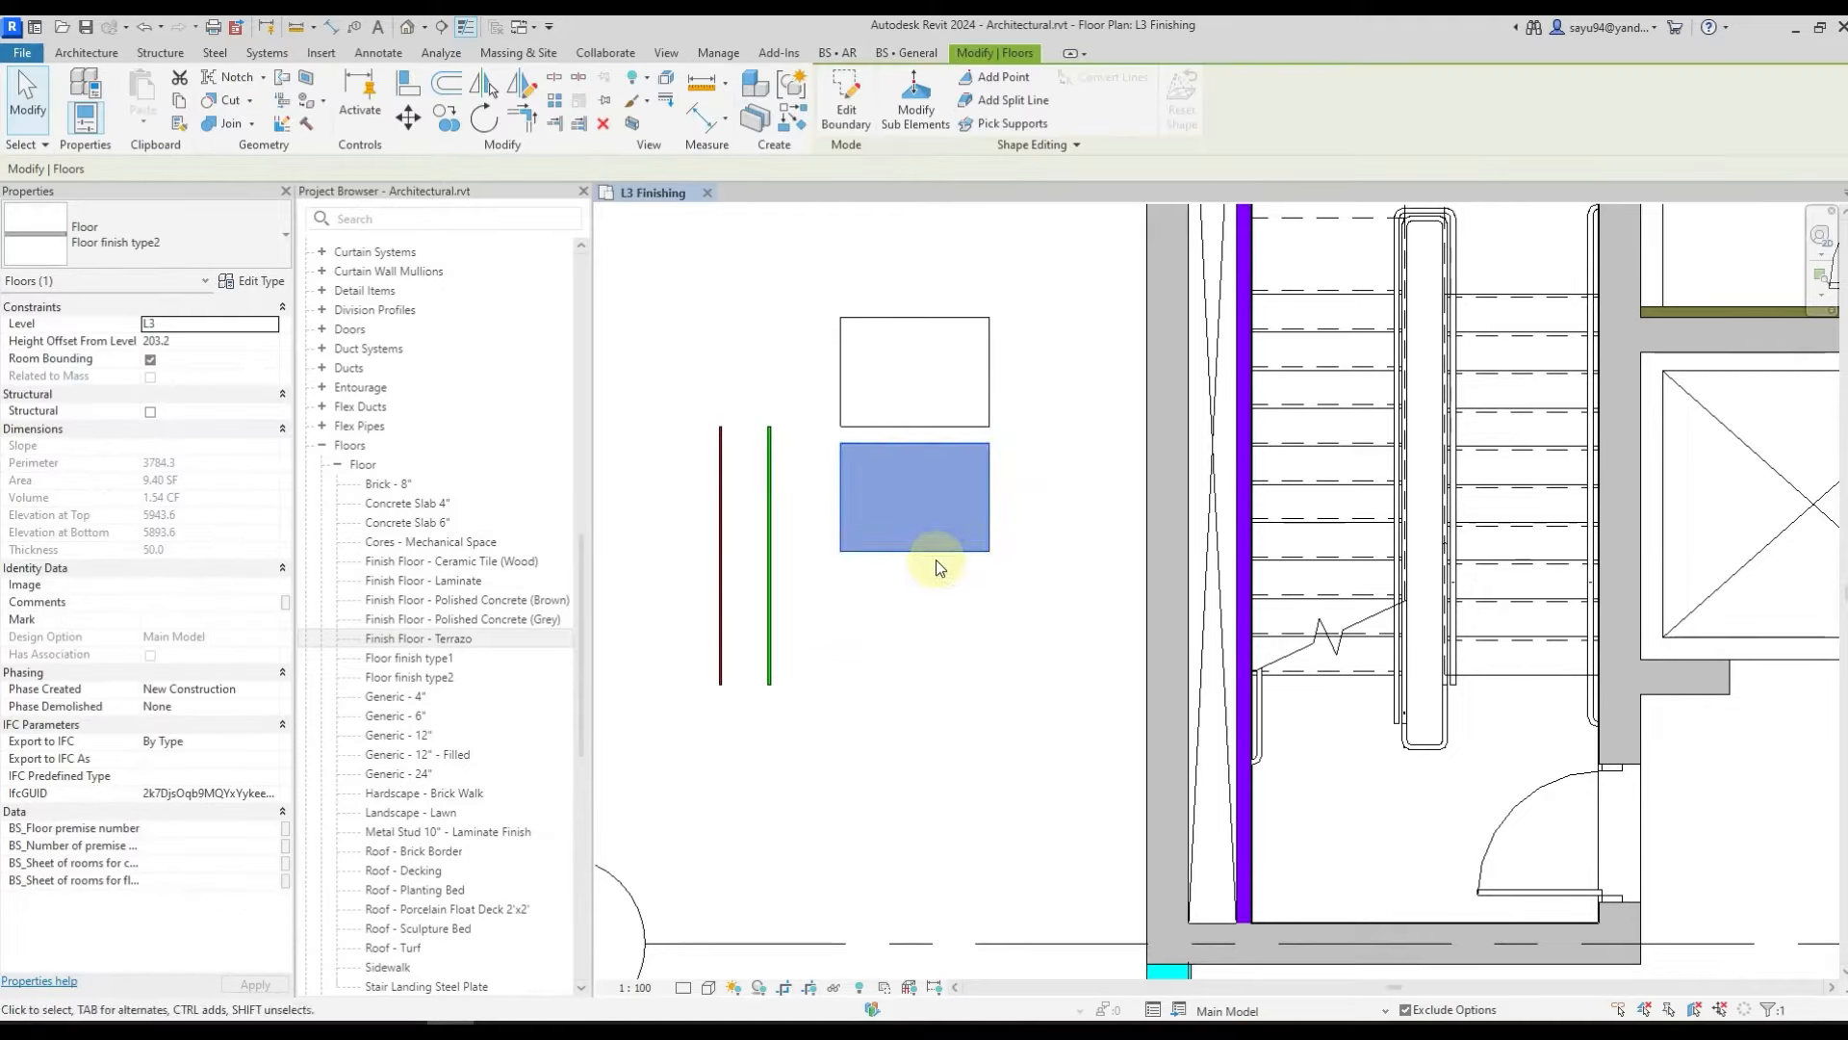
{"action": "middle_click_drag", "start_coordinate": [900, 619], "coordinate": [972, 588]}
{"action": "left_click", "coordinate": [1002, 354]}
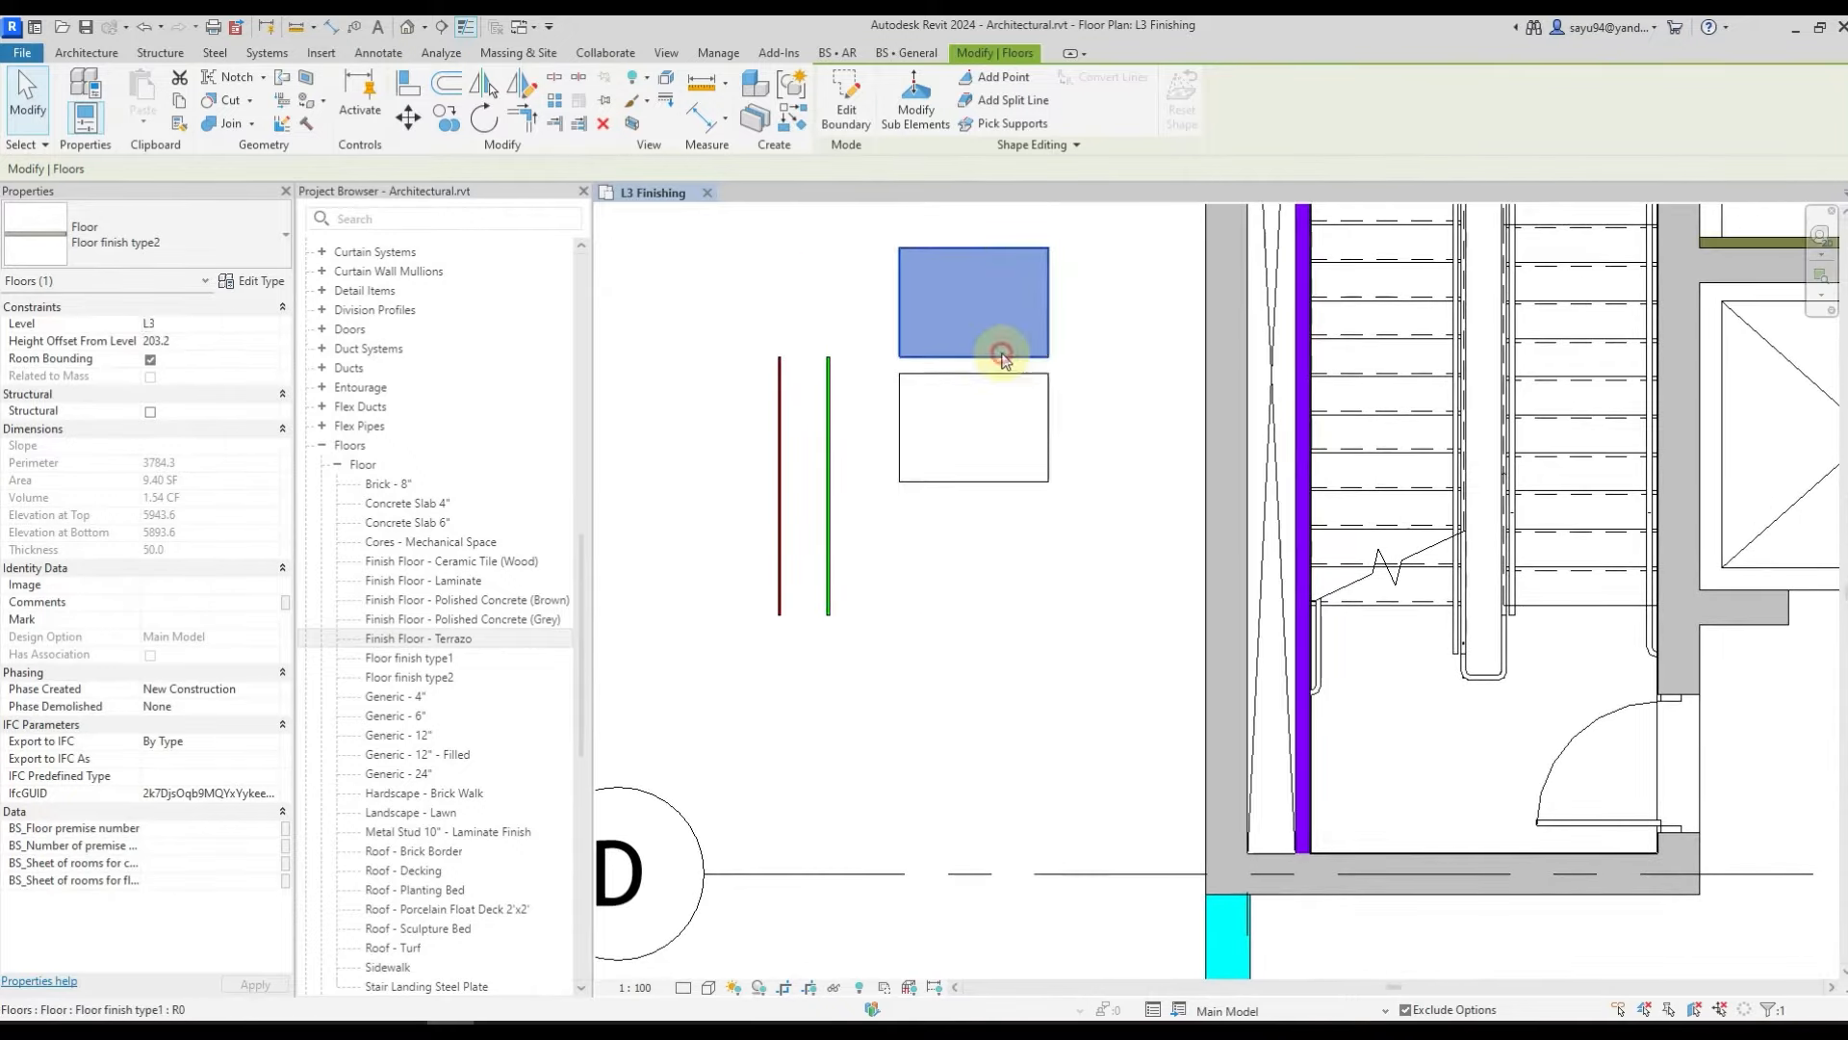
{"action": "key", "text": "c"}
{"action": "key", "text": "c"}
{"action": "left_click", "coordinate": [990, 309]}
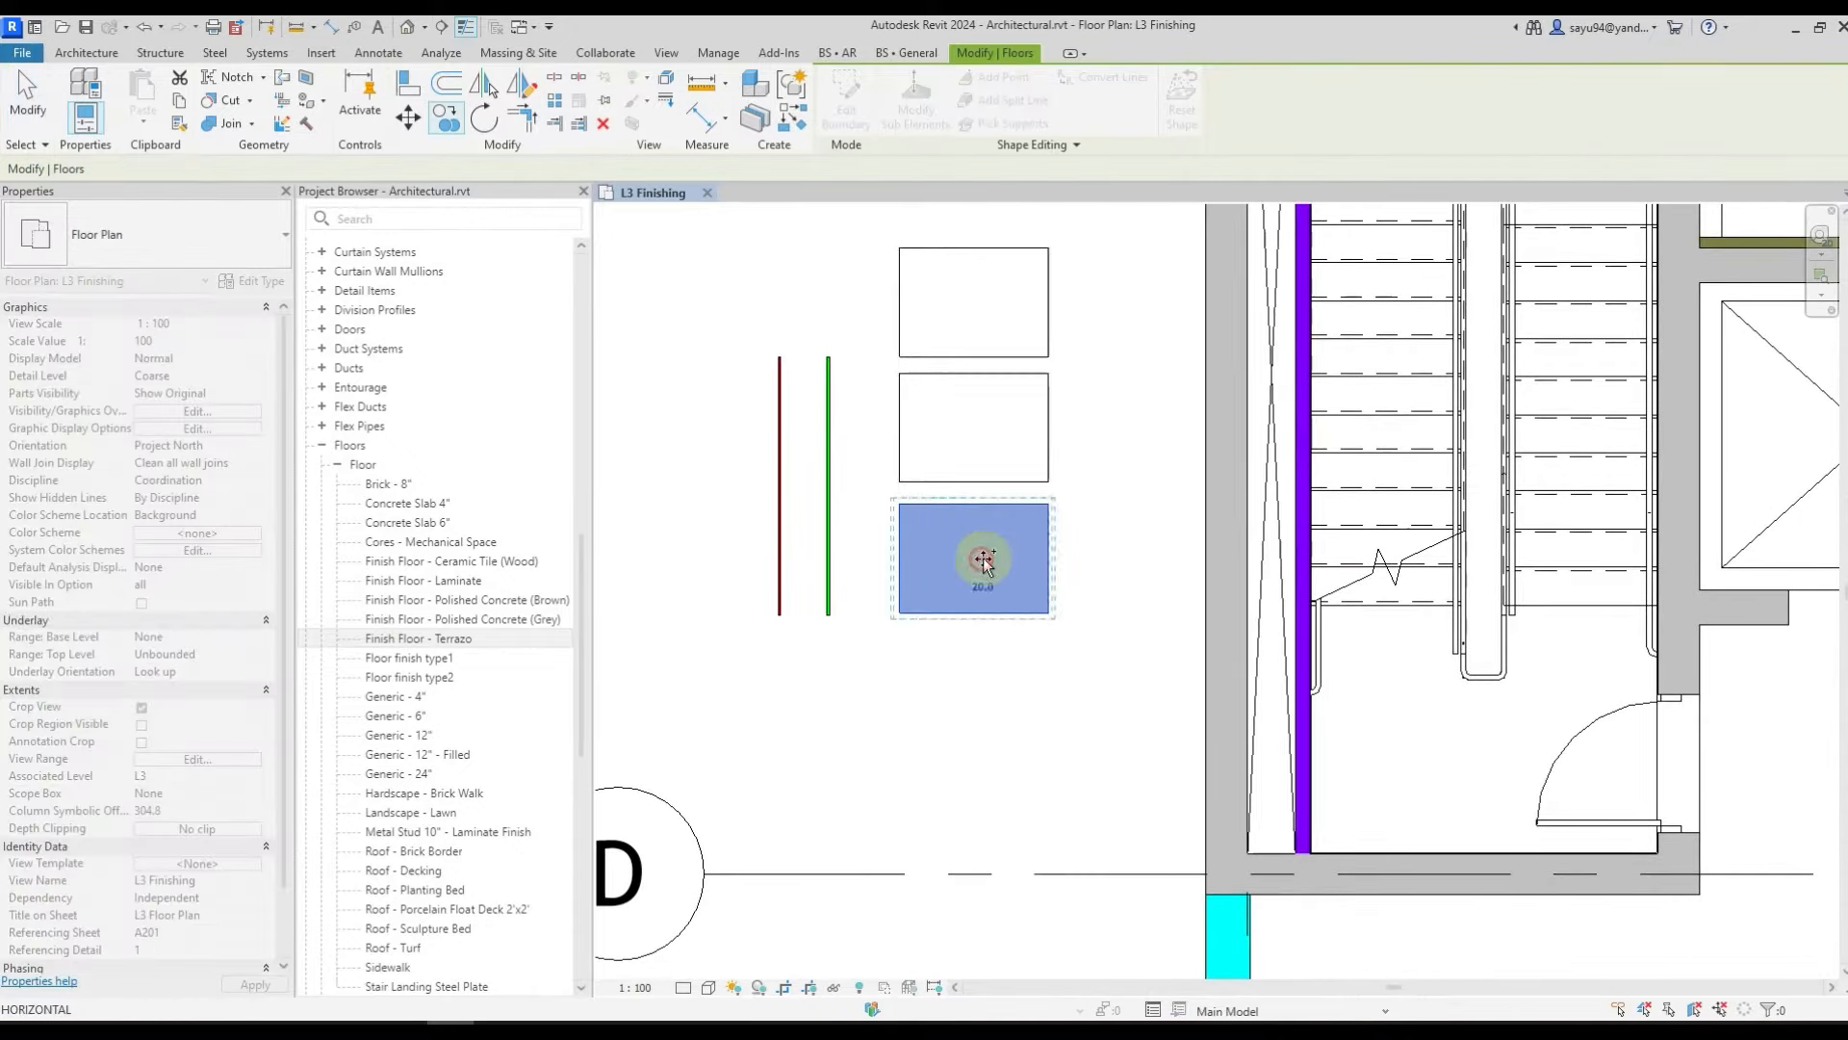
{"action": "left_click", "coordinate": [983, 561]}
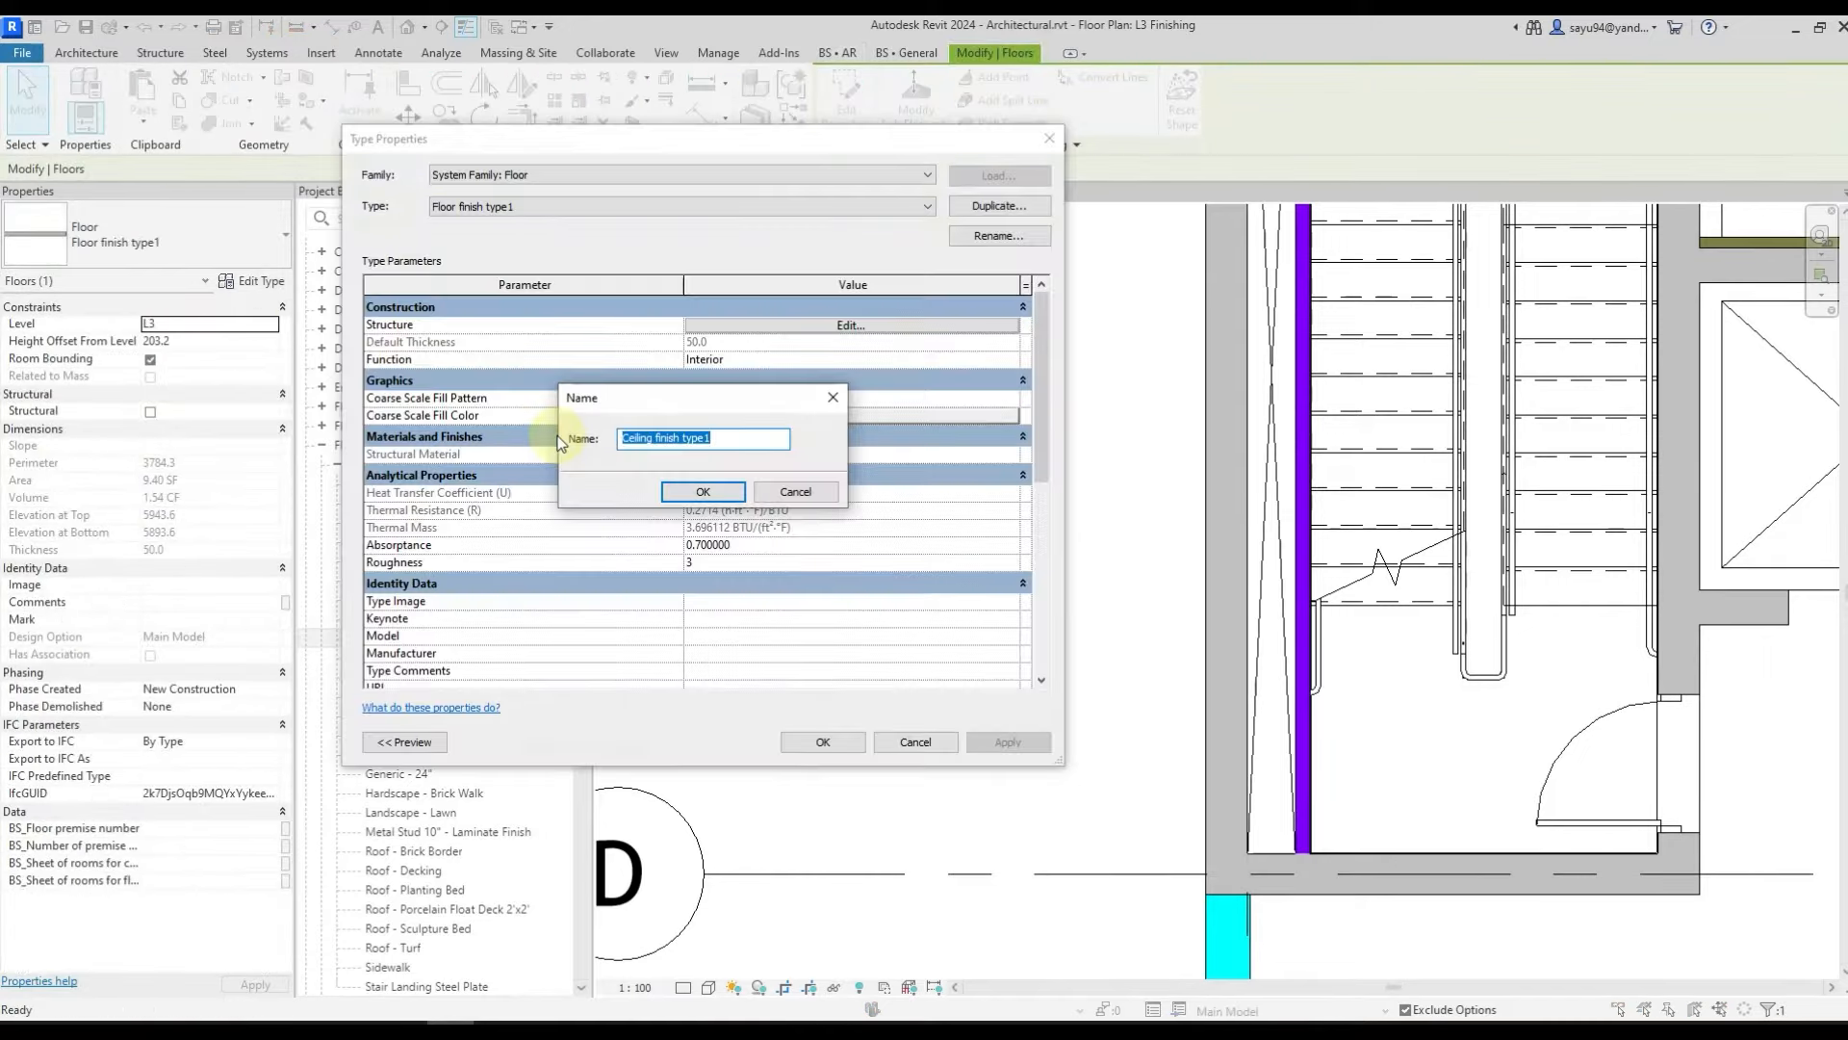
- Duplicate the copied floor's type as Ceiling finish type1 and set its structure layer thickness to 20
{"action": "key", "text": "Return"}
{"action": "left_click", "coordinate": [678, 319]}
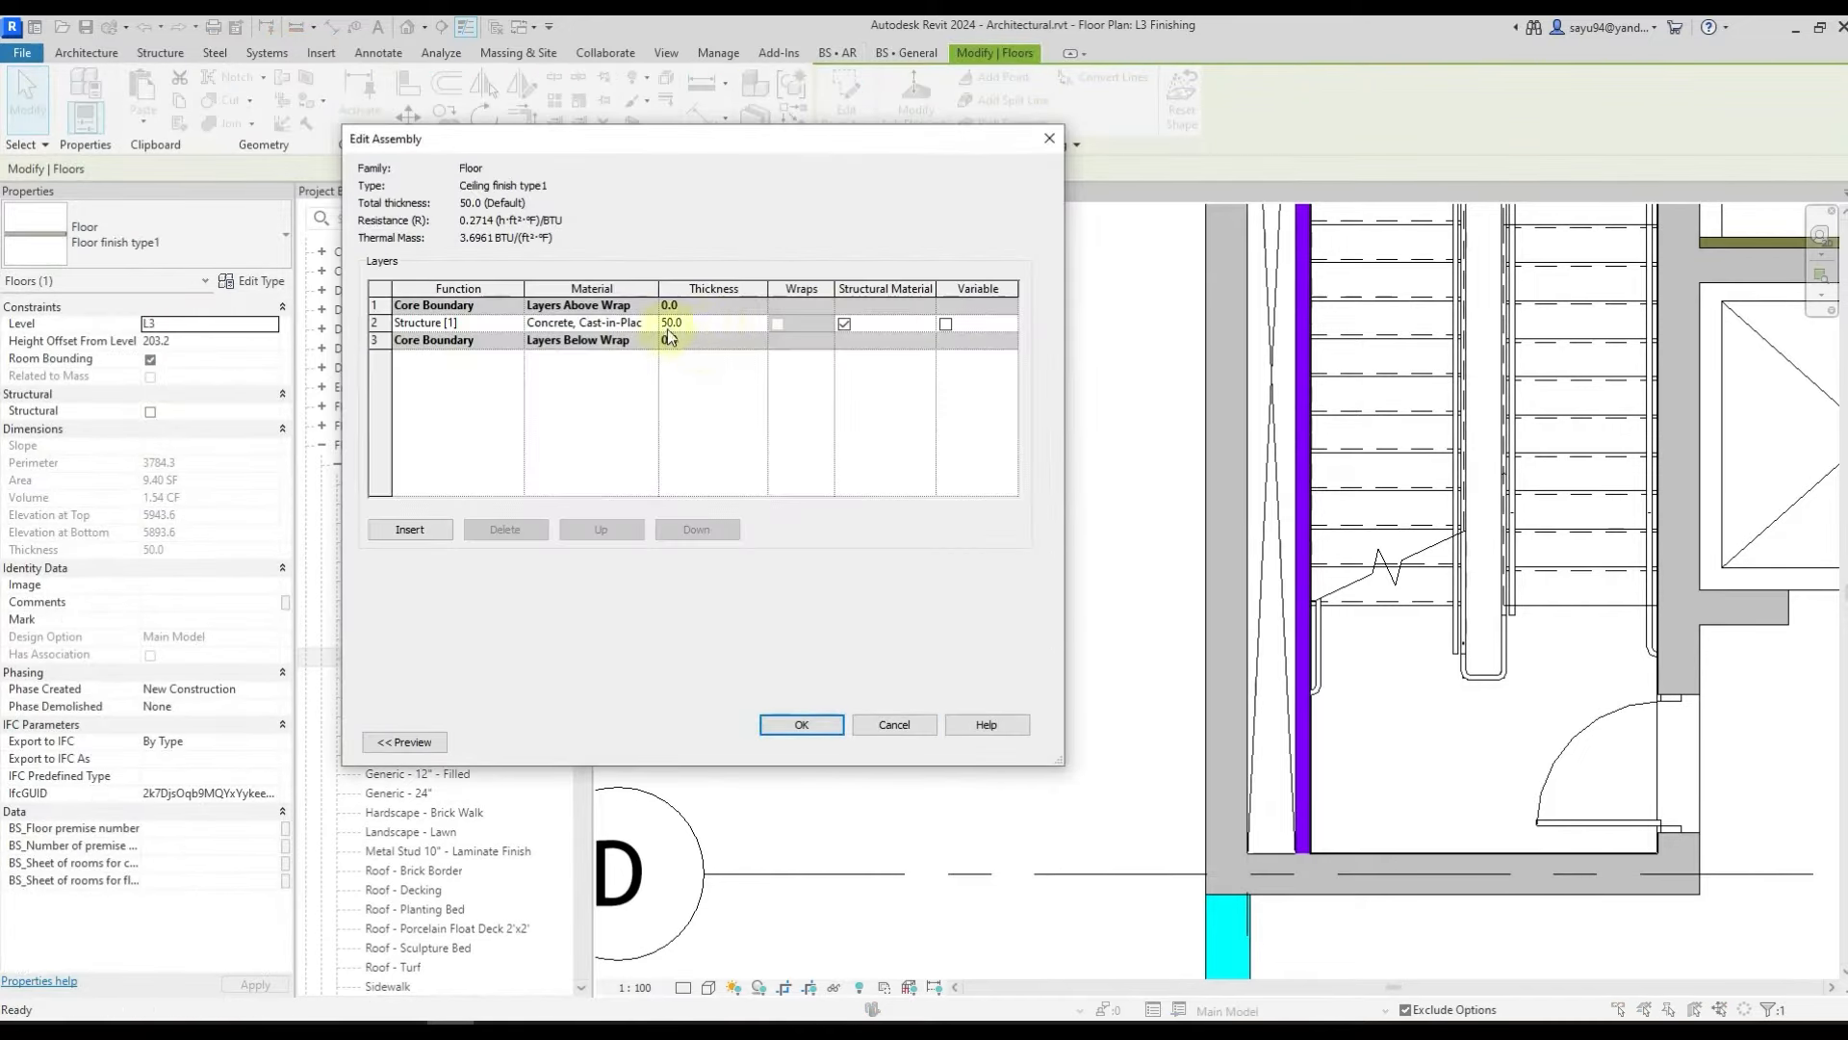
{"action": "key", "text": "Return"}
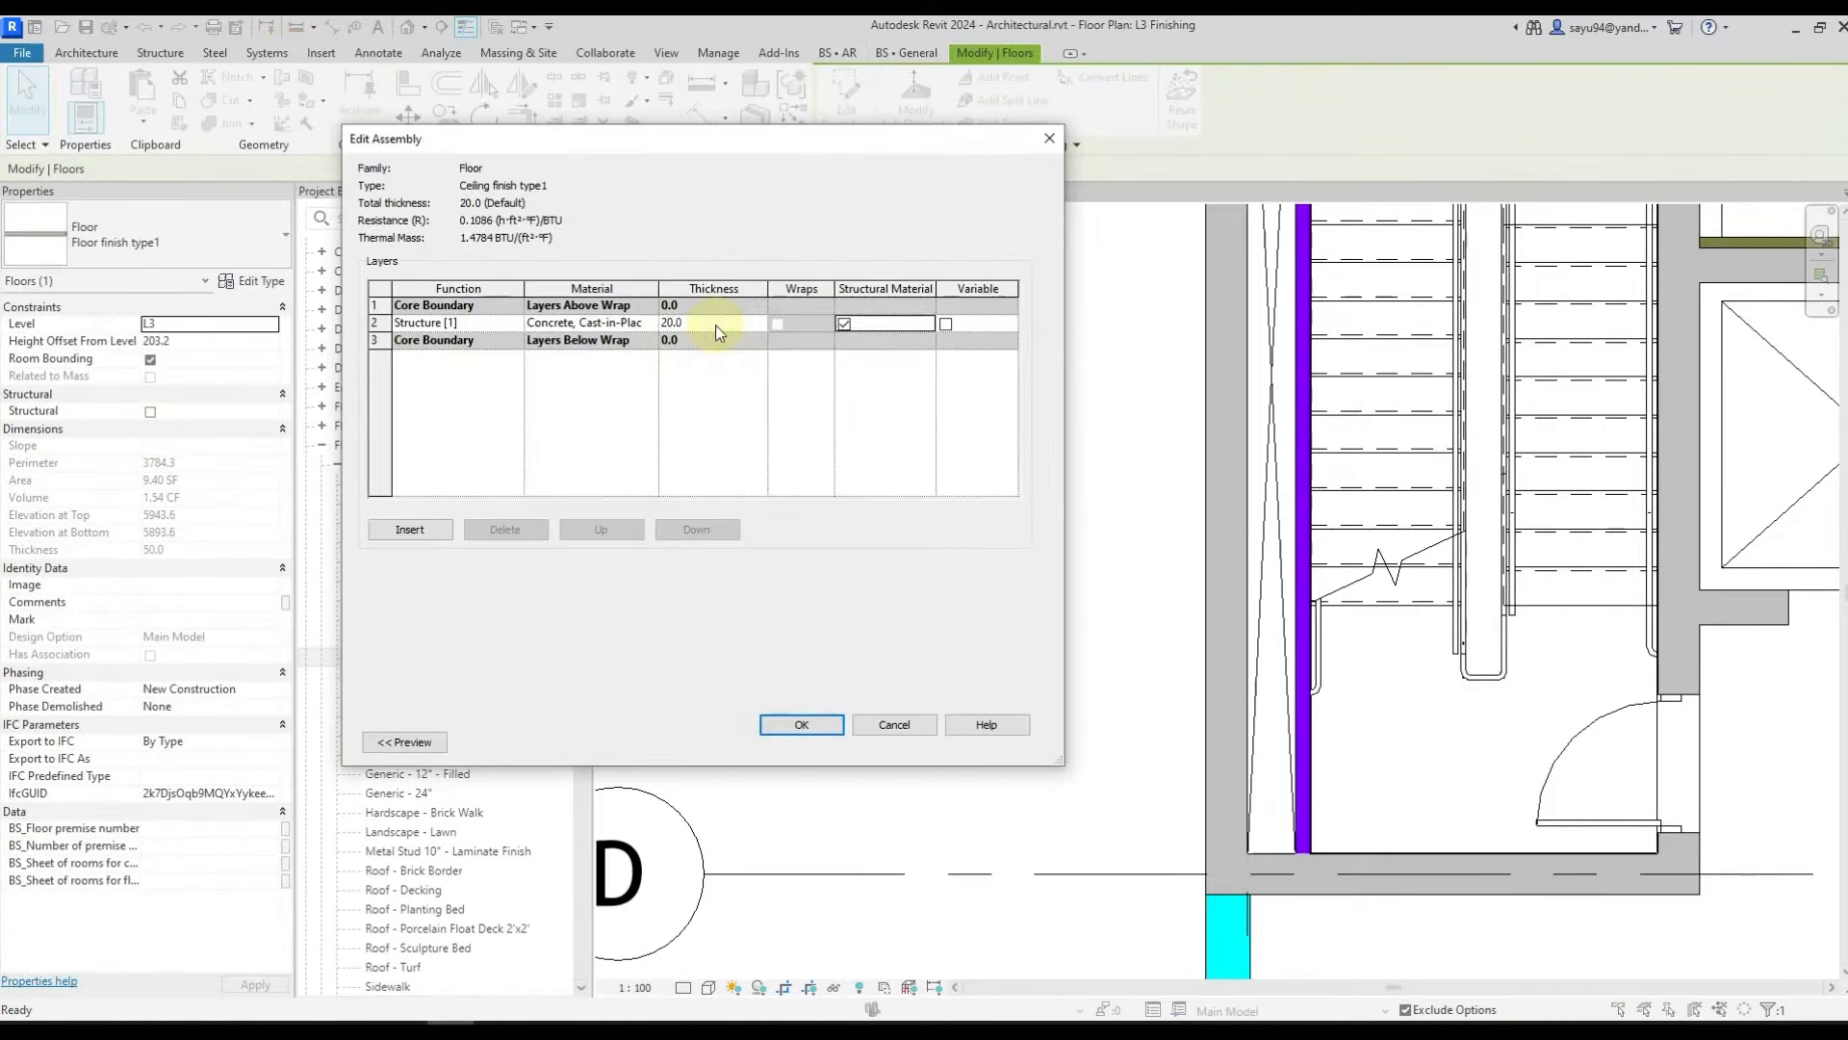
{"action": "key", "text": "Return"}
- Set BS_Description of finishing to Ceiling finish type1 for the ceiling type and accept the type properties
{"action": "scroll", "coordinate": [745, 423], "scroll_direction": "down", "scroll_amount": 5}
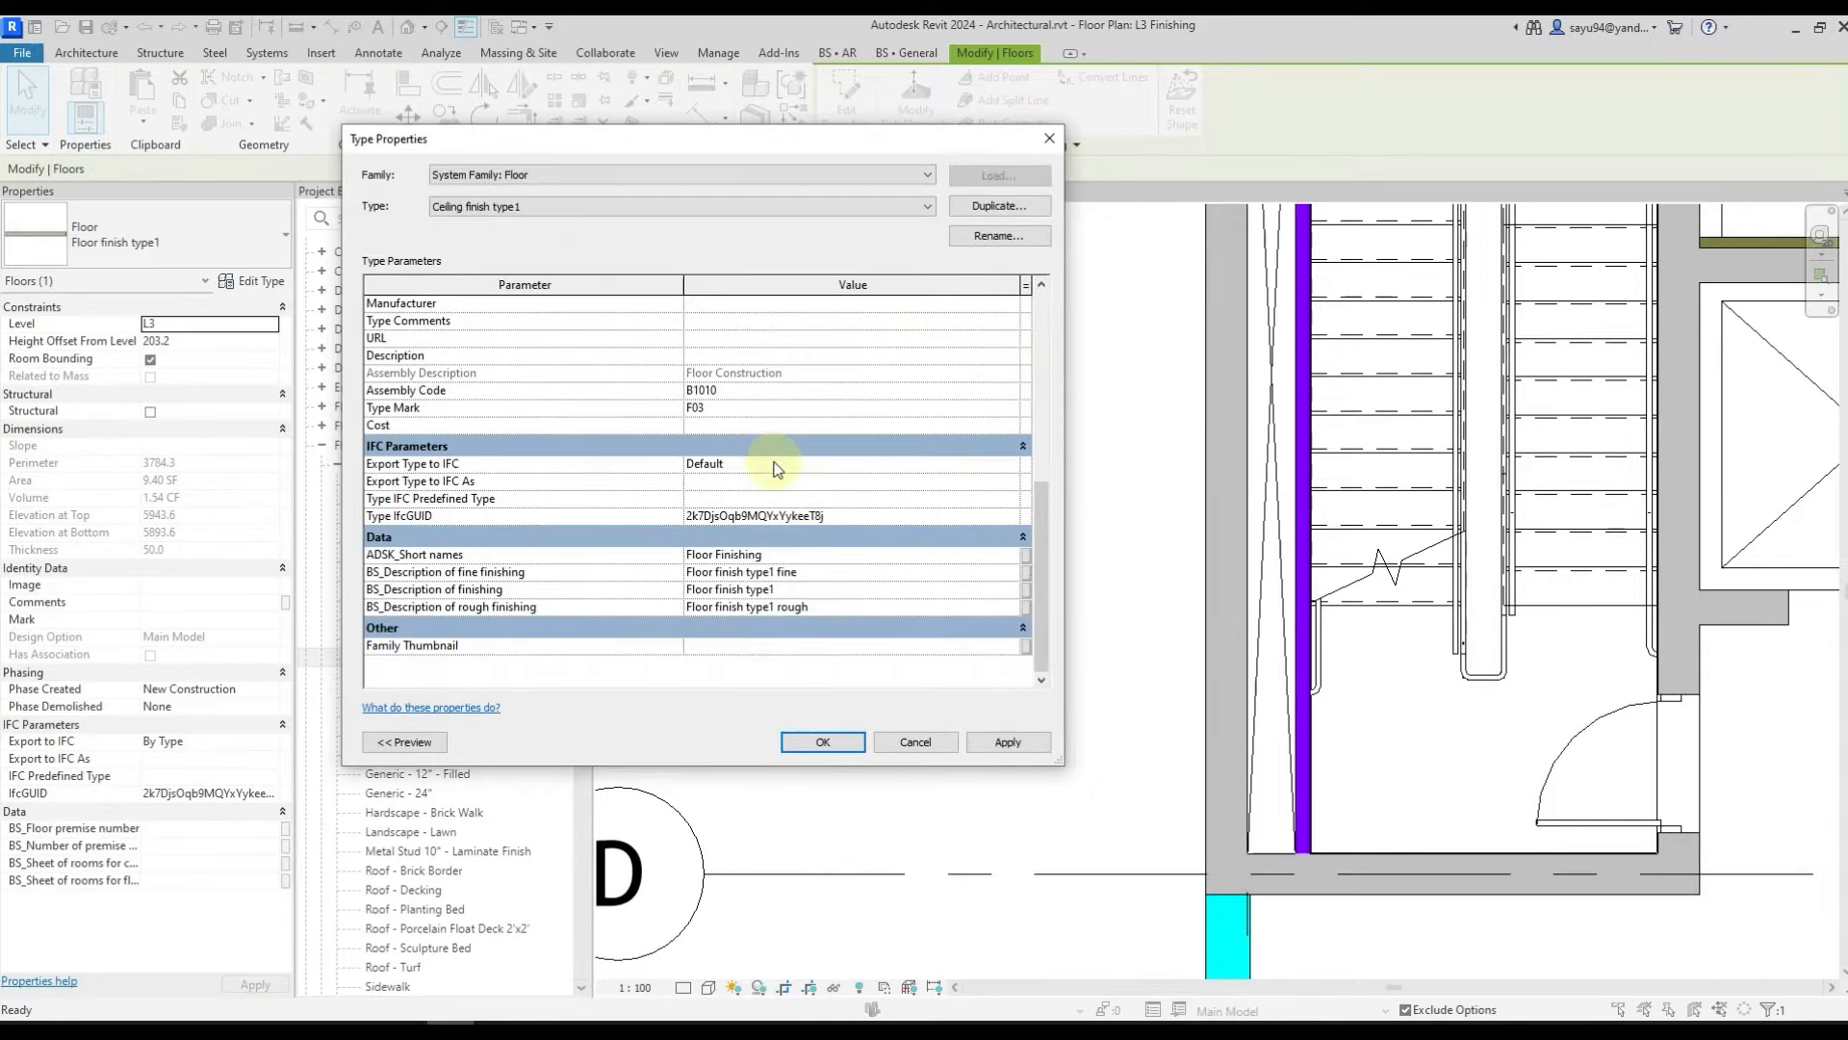
{"action": "left_click", "coordinate": [789, 556]}
{"action": "key", "text": "ctrl+v"}
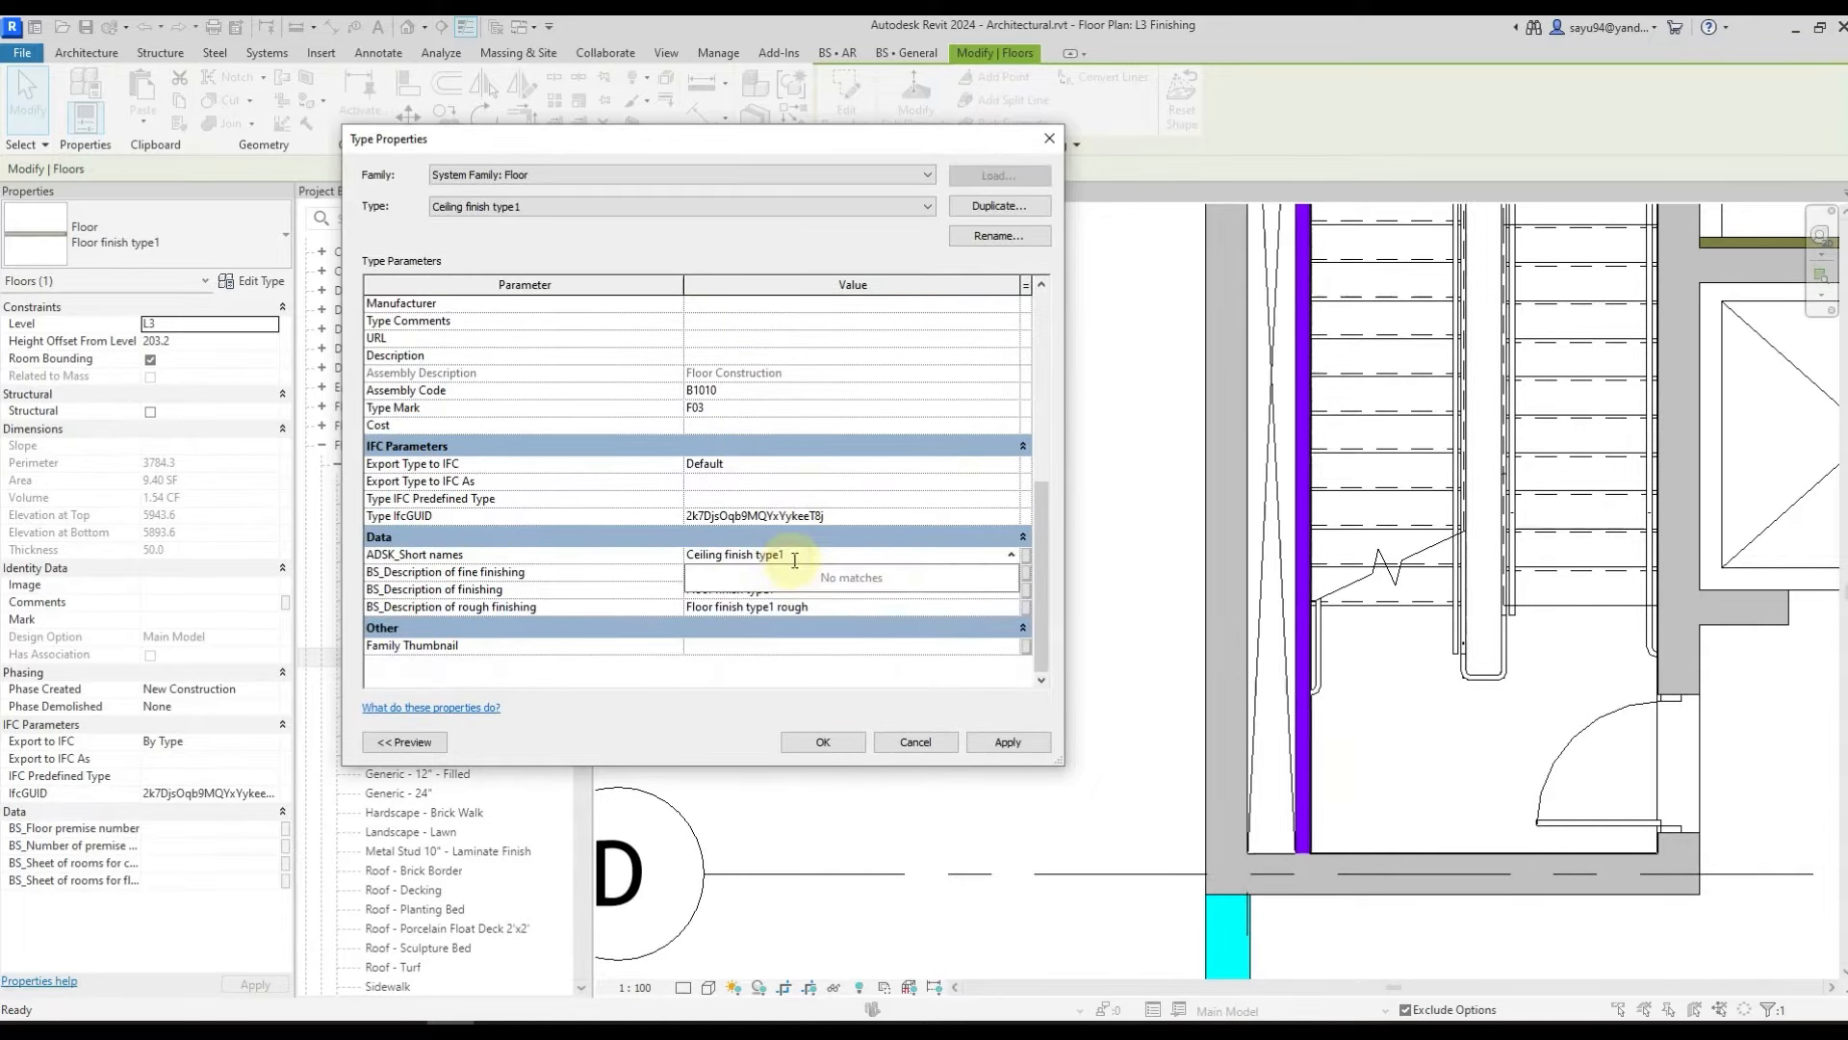
{"action": "key", "text": "Return"}
{"action": "left_click", "coordinate": [797, 589]}
{"action": "key", "text": "ctrl+v"}
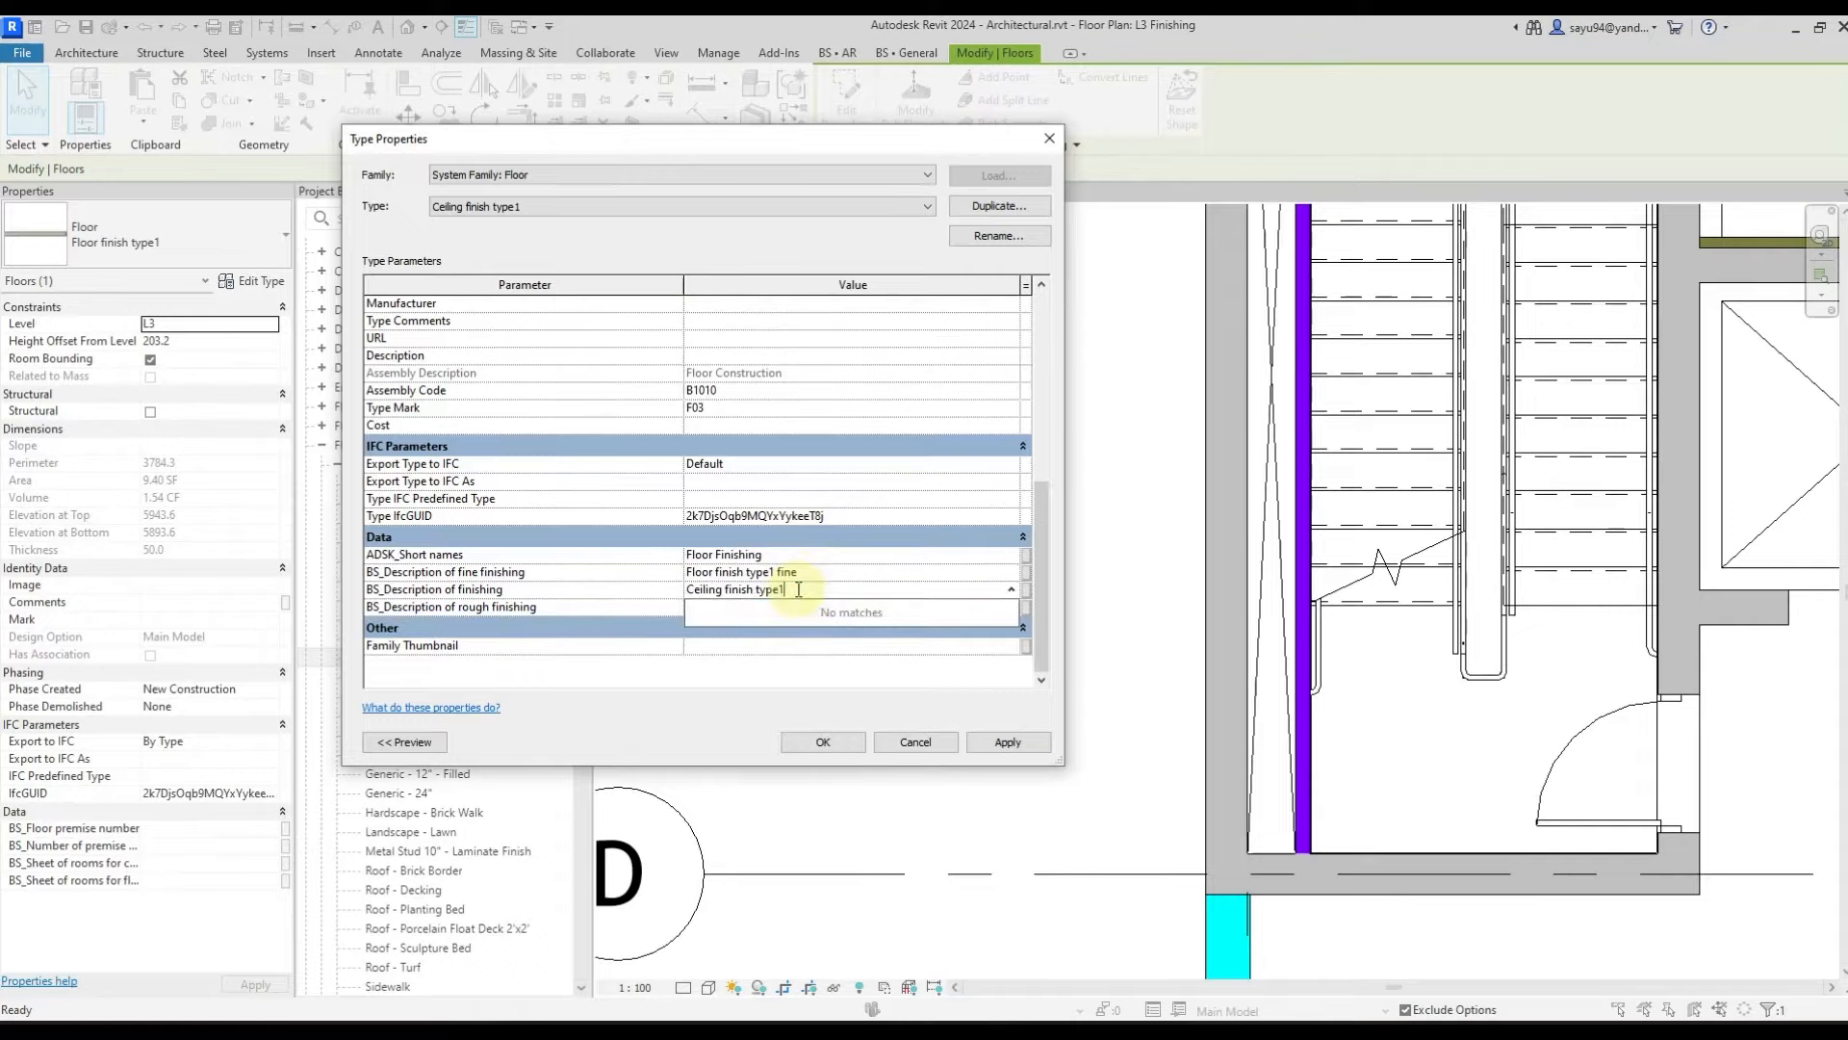
{"action": "left_click", "coordinate": [822, 739]}
{"action": "left_click", "coordinate": [755, 776]}
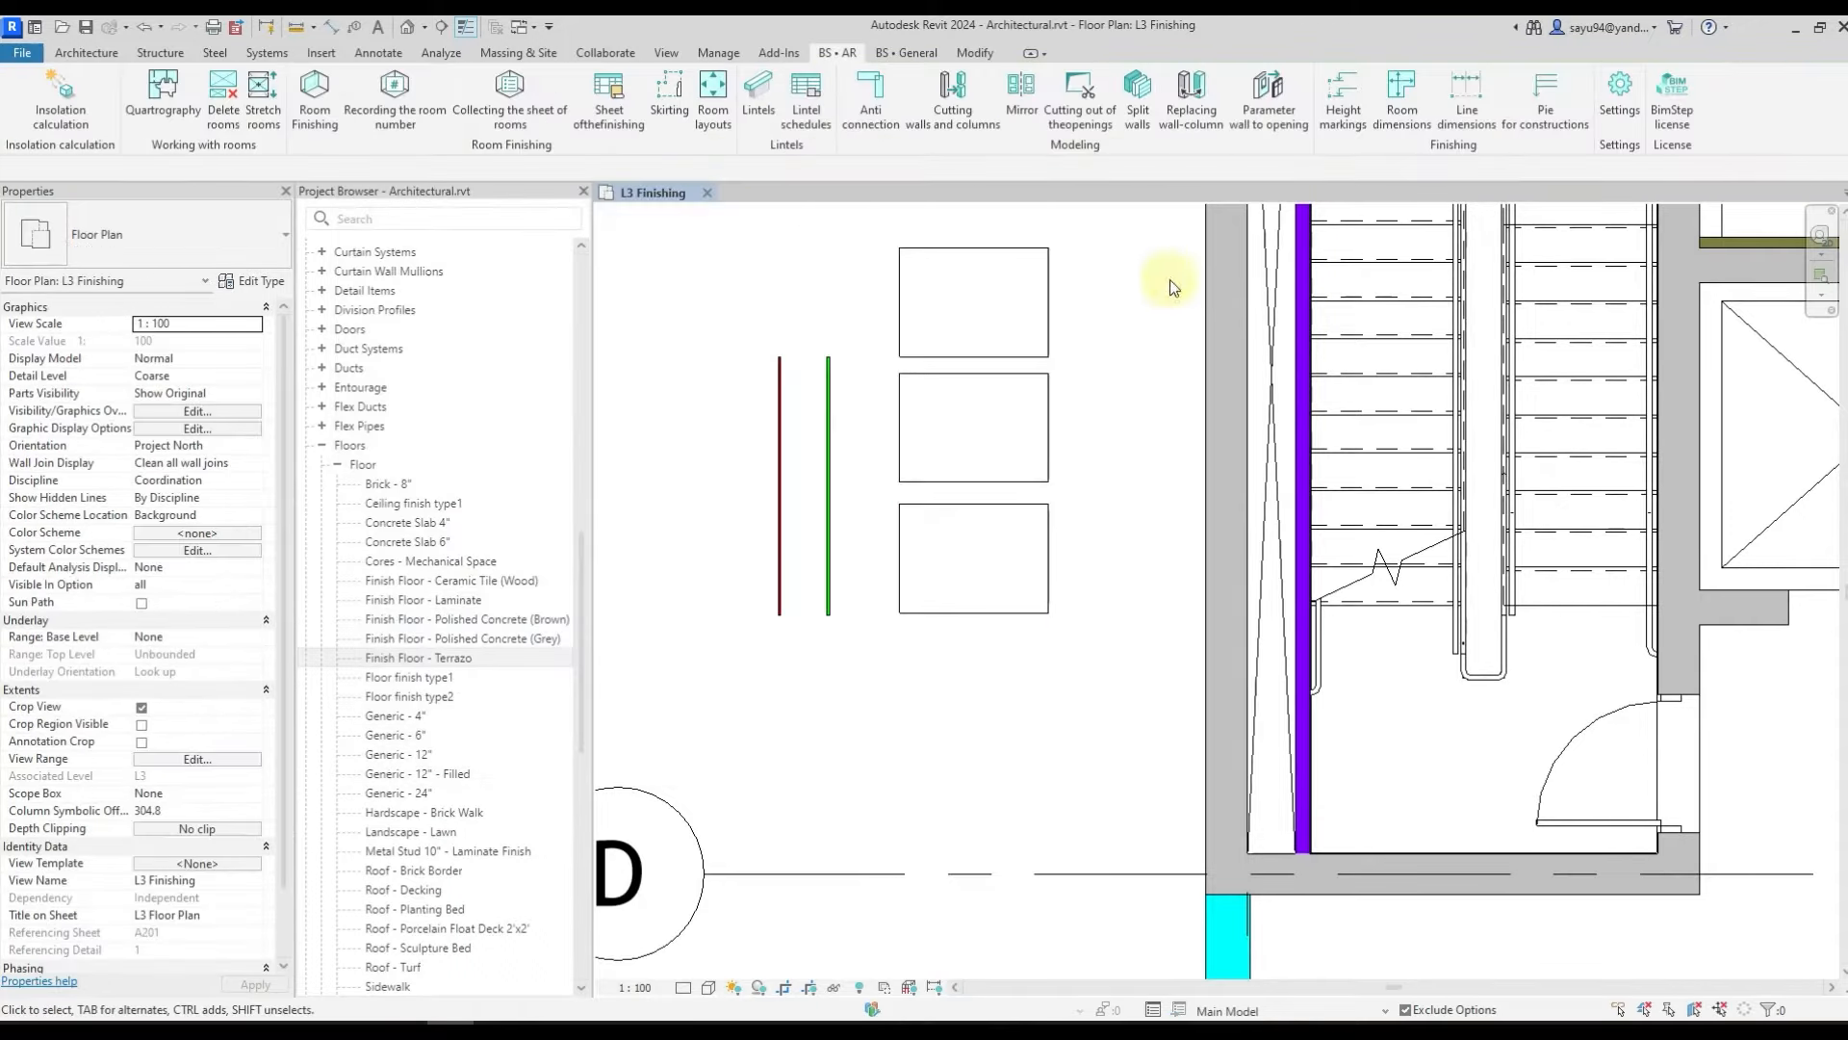
- Copy the ceiling finishes value Ceiling finishing from the AR plug-in settings into the ceiling type's ADSK_Short names parameter
{"action": "left_click", "coordinate": [1621, 97]}
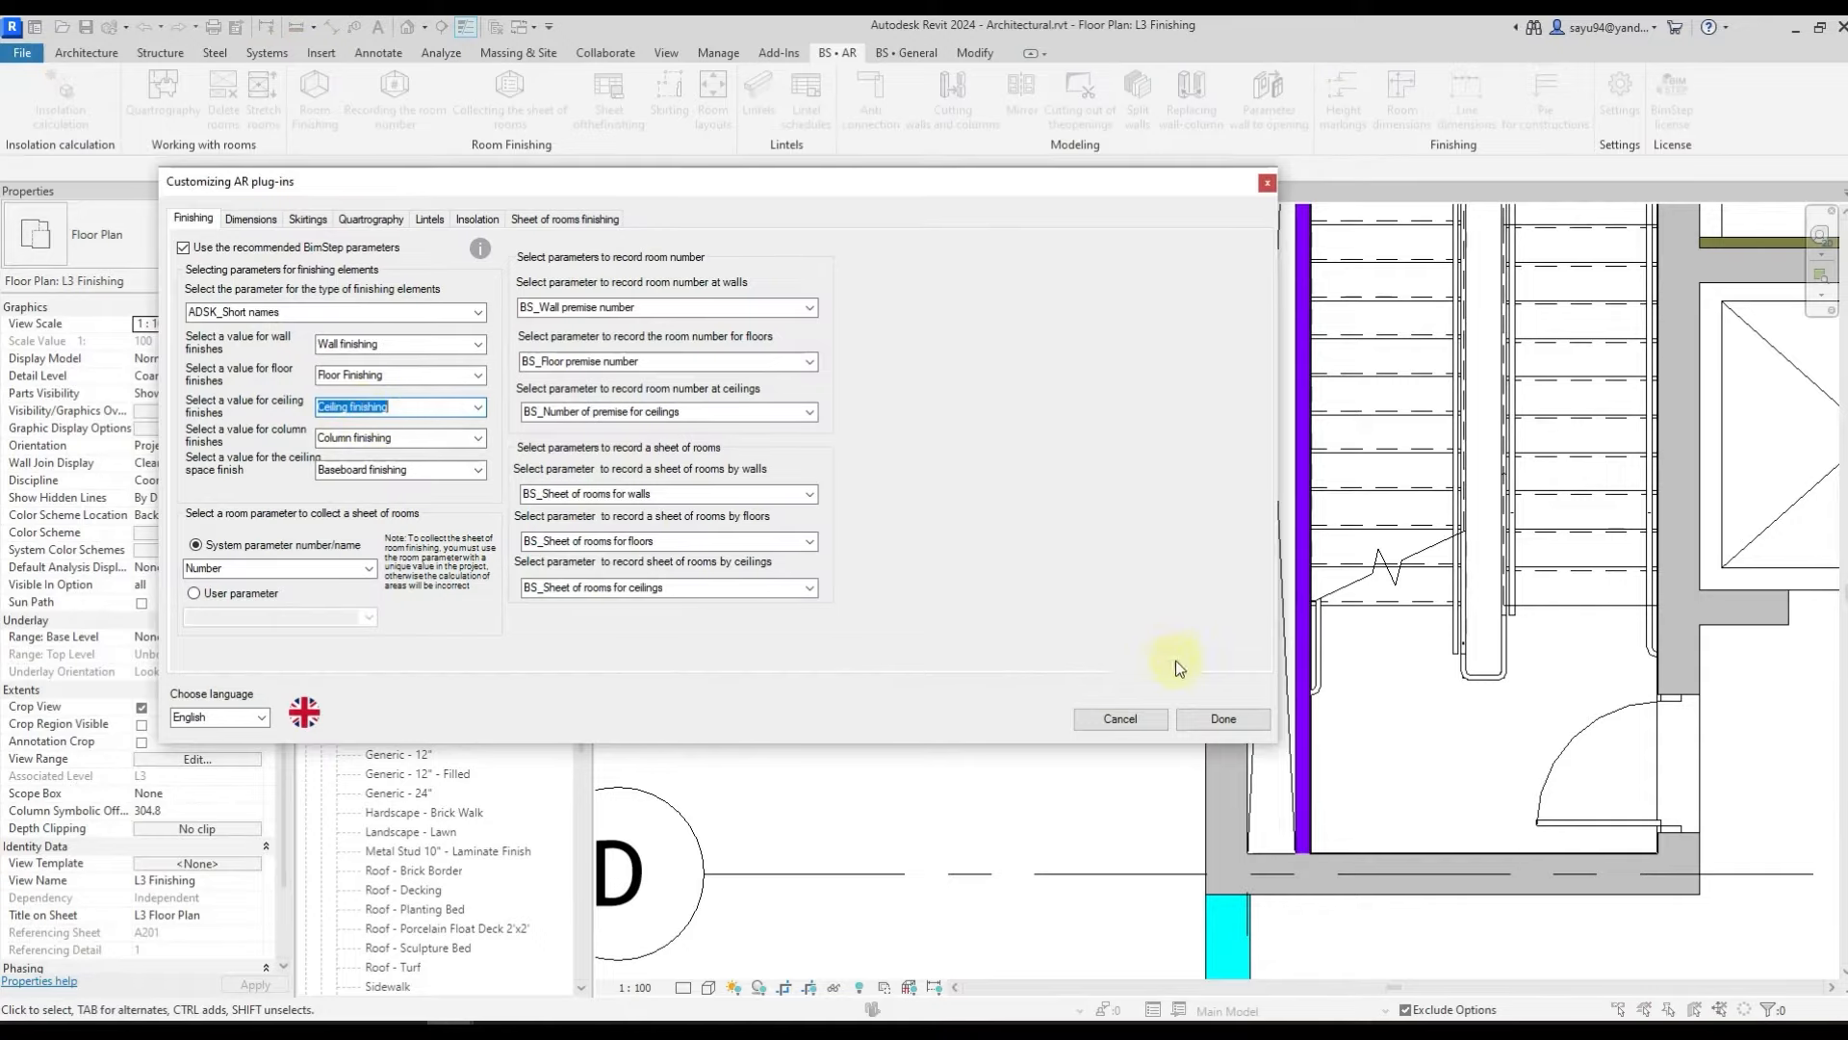
{"action": "left_click", "coordinate": [1170, 719]}
{"action": "left_click", "coordinate": [988, 609]}
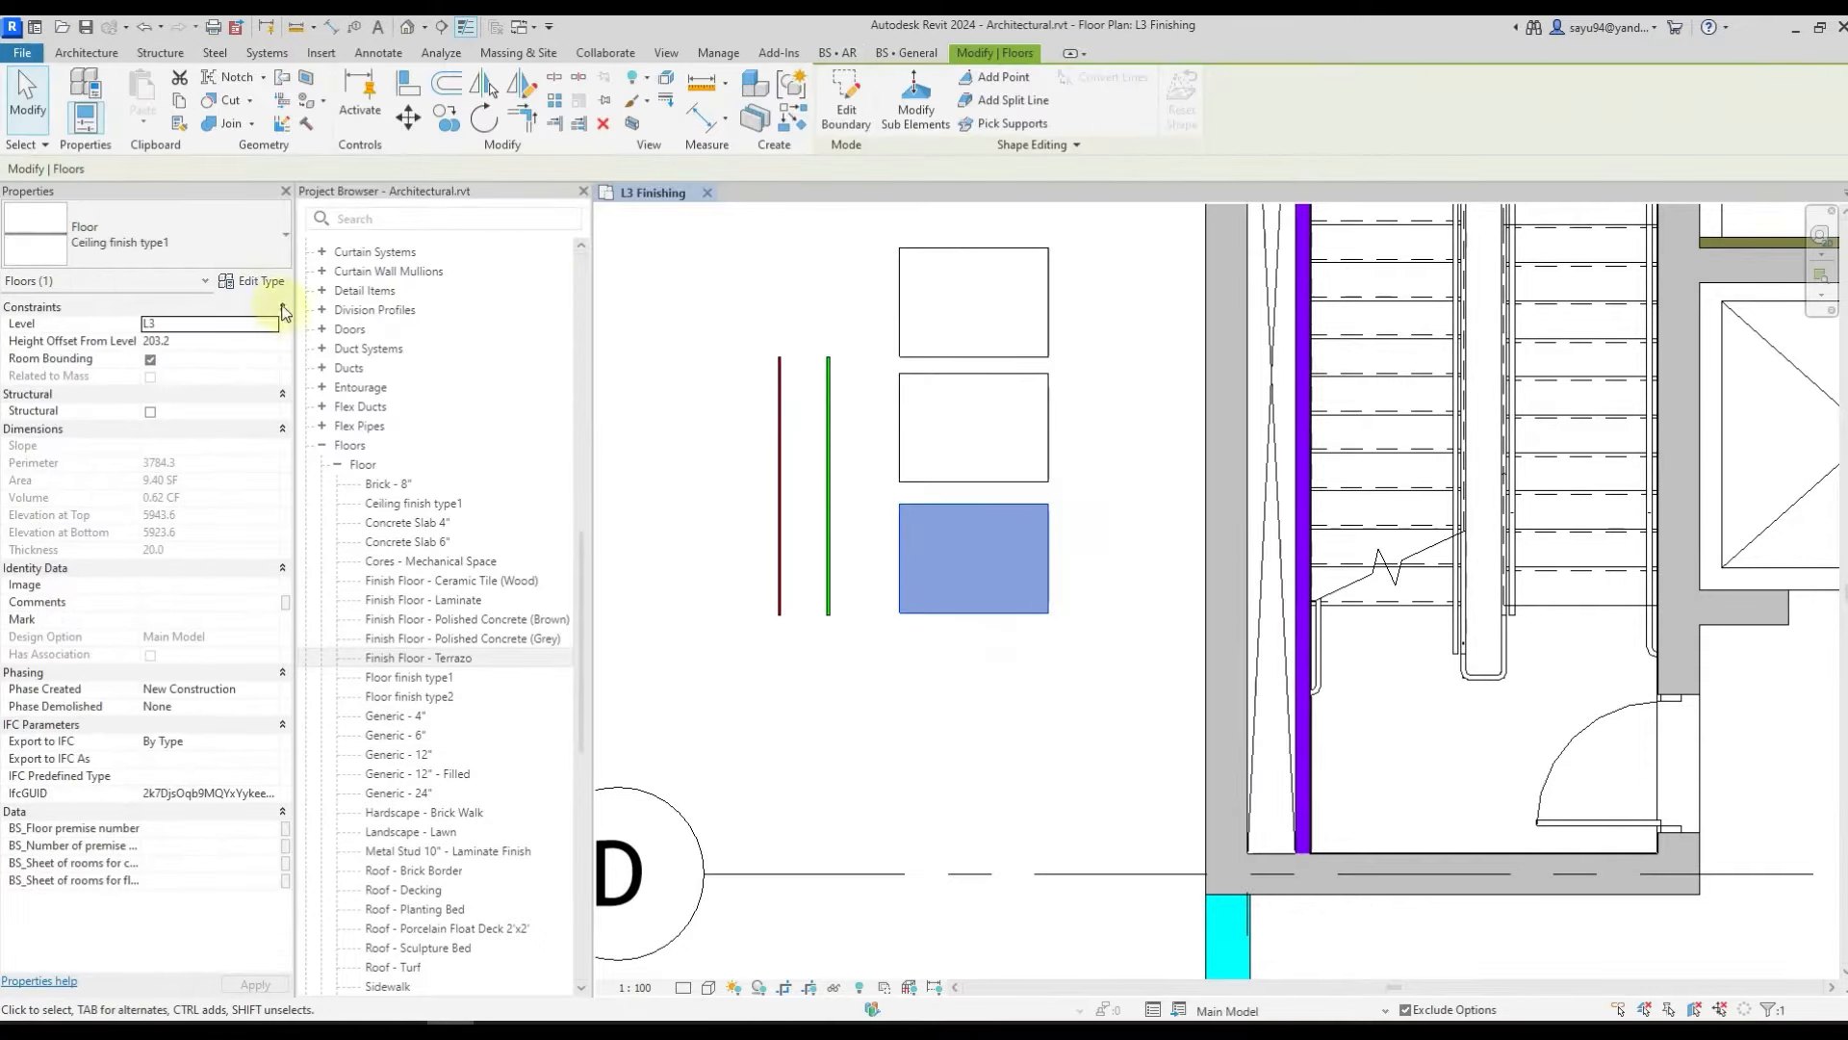
{"action": "scroll", "coordinate": [797, 539], "scroll_direction": "down", "scroll_amount": 5}
{"action": "double_click", "coordinate": [799, 553]}
{"action": "key", "text": "ctrl+v"}
{"action": "key", "text": "Return"}
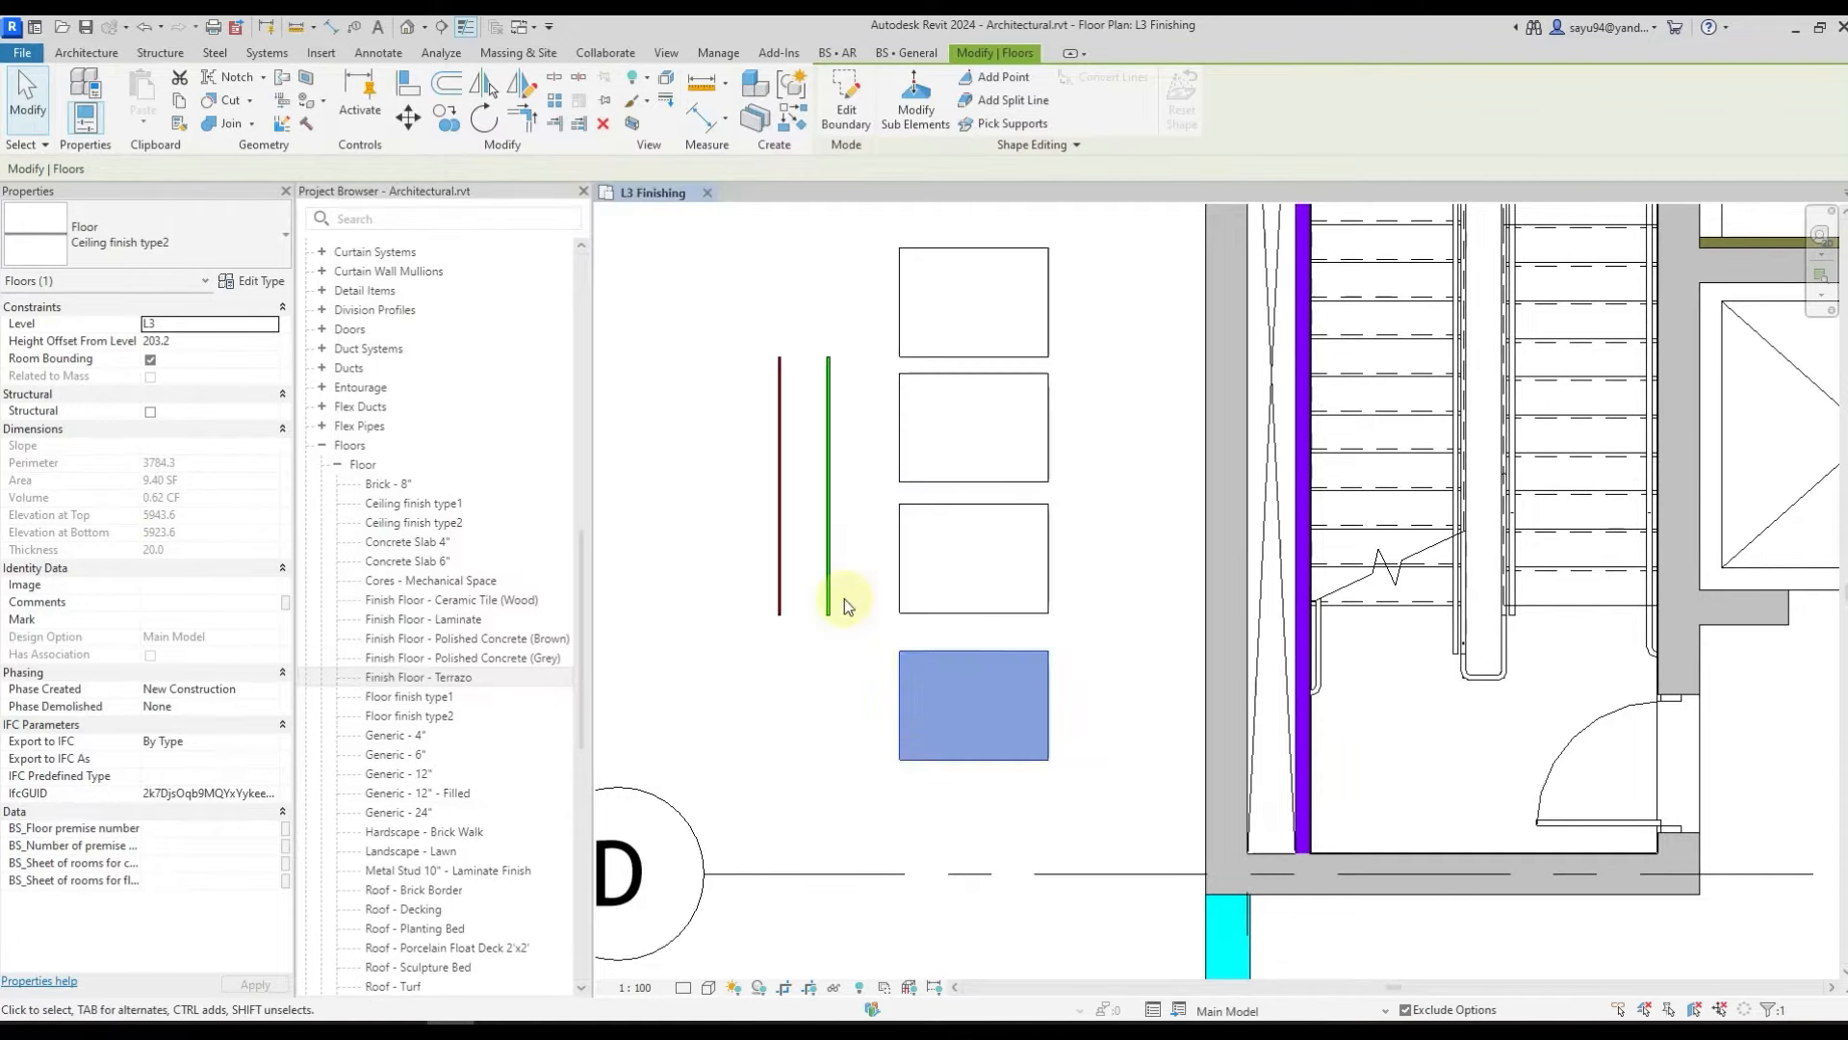
- Examine the exterior walls enclosing Office Unit 301 on the L3 Finishing plan
{"action": "left_click", "coordinate": [845, 592]}
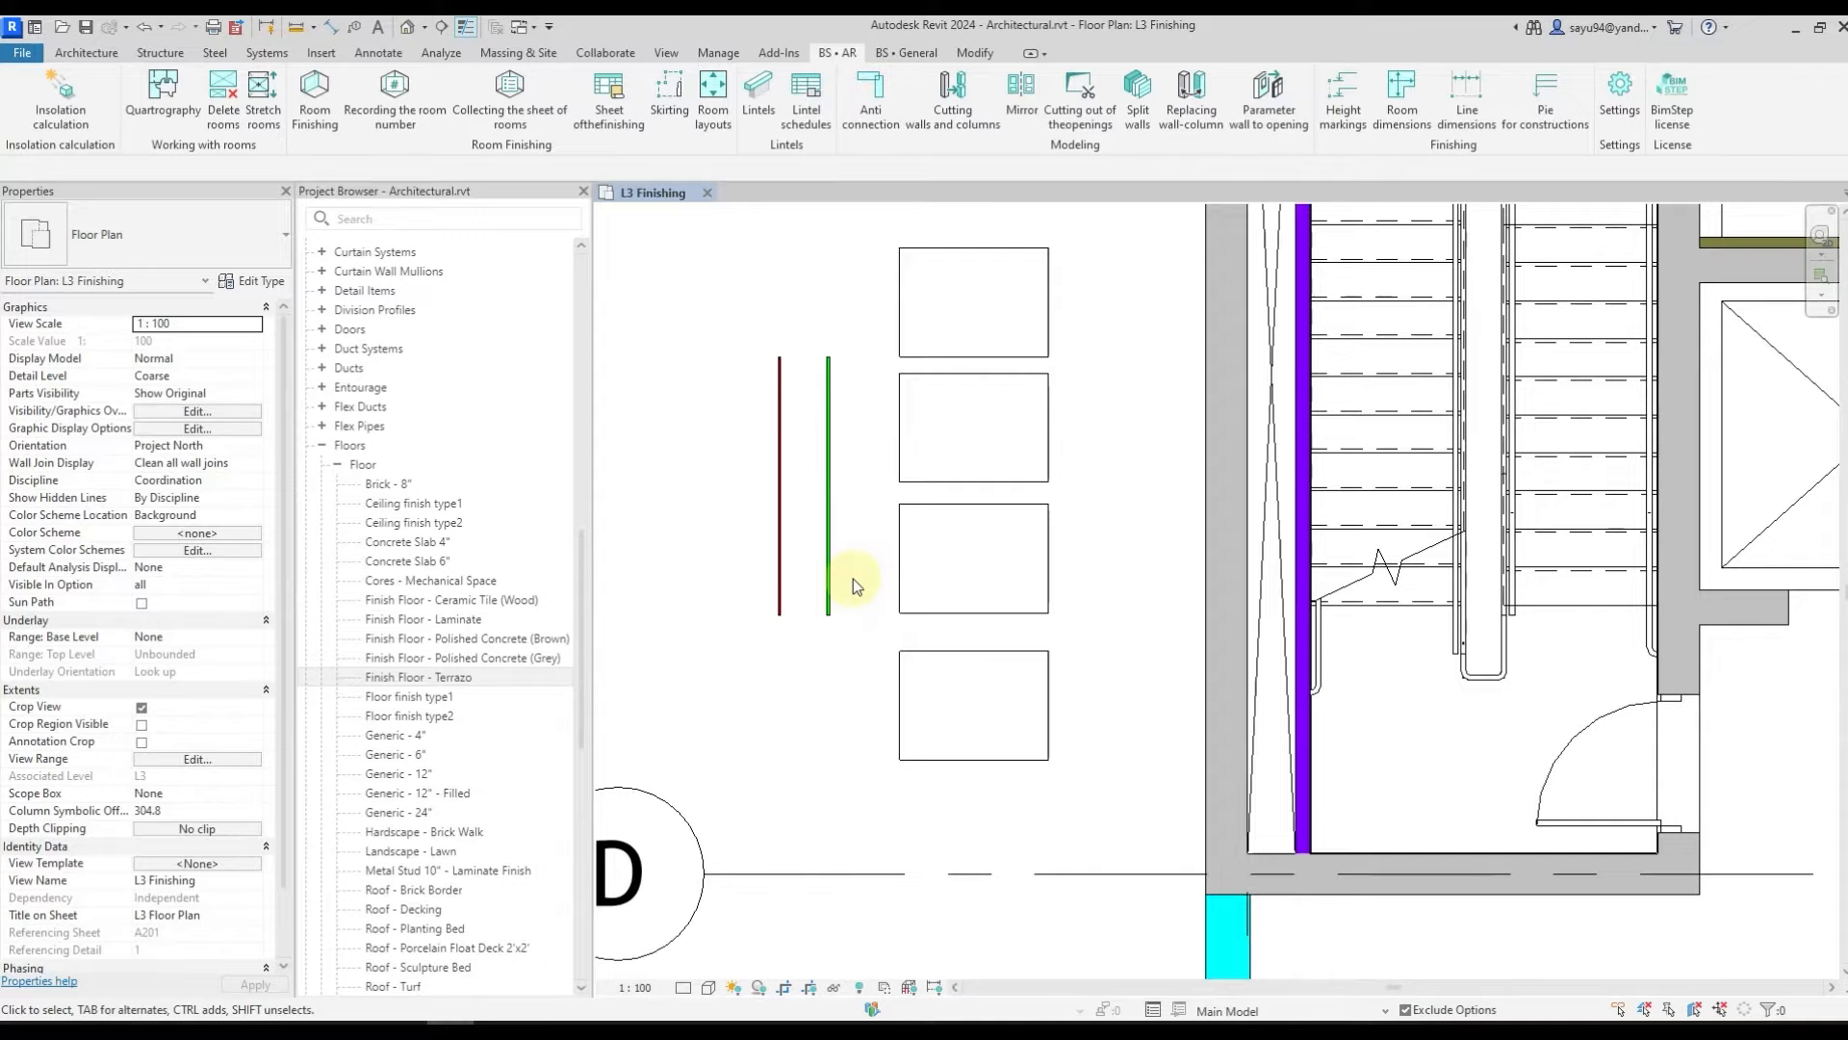
{"action": "scroll", "coordinate": [853, 580], "scroll_direction": "down", "scroll_amount": 5}
{"action": "middle_click_drag", "start_coordinate": [1170, 661], "coordinate": [905, 542]}
{"action": "scroll", "coordinate": [800, 586], "scroll_direction": "up", "scroll_amount": 1}
{"action": "middle_click_drag", "start_coordinate": [794, 587], "coordinate": [872, 597]}
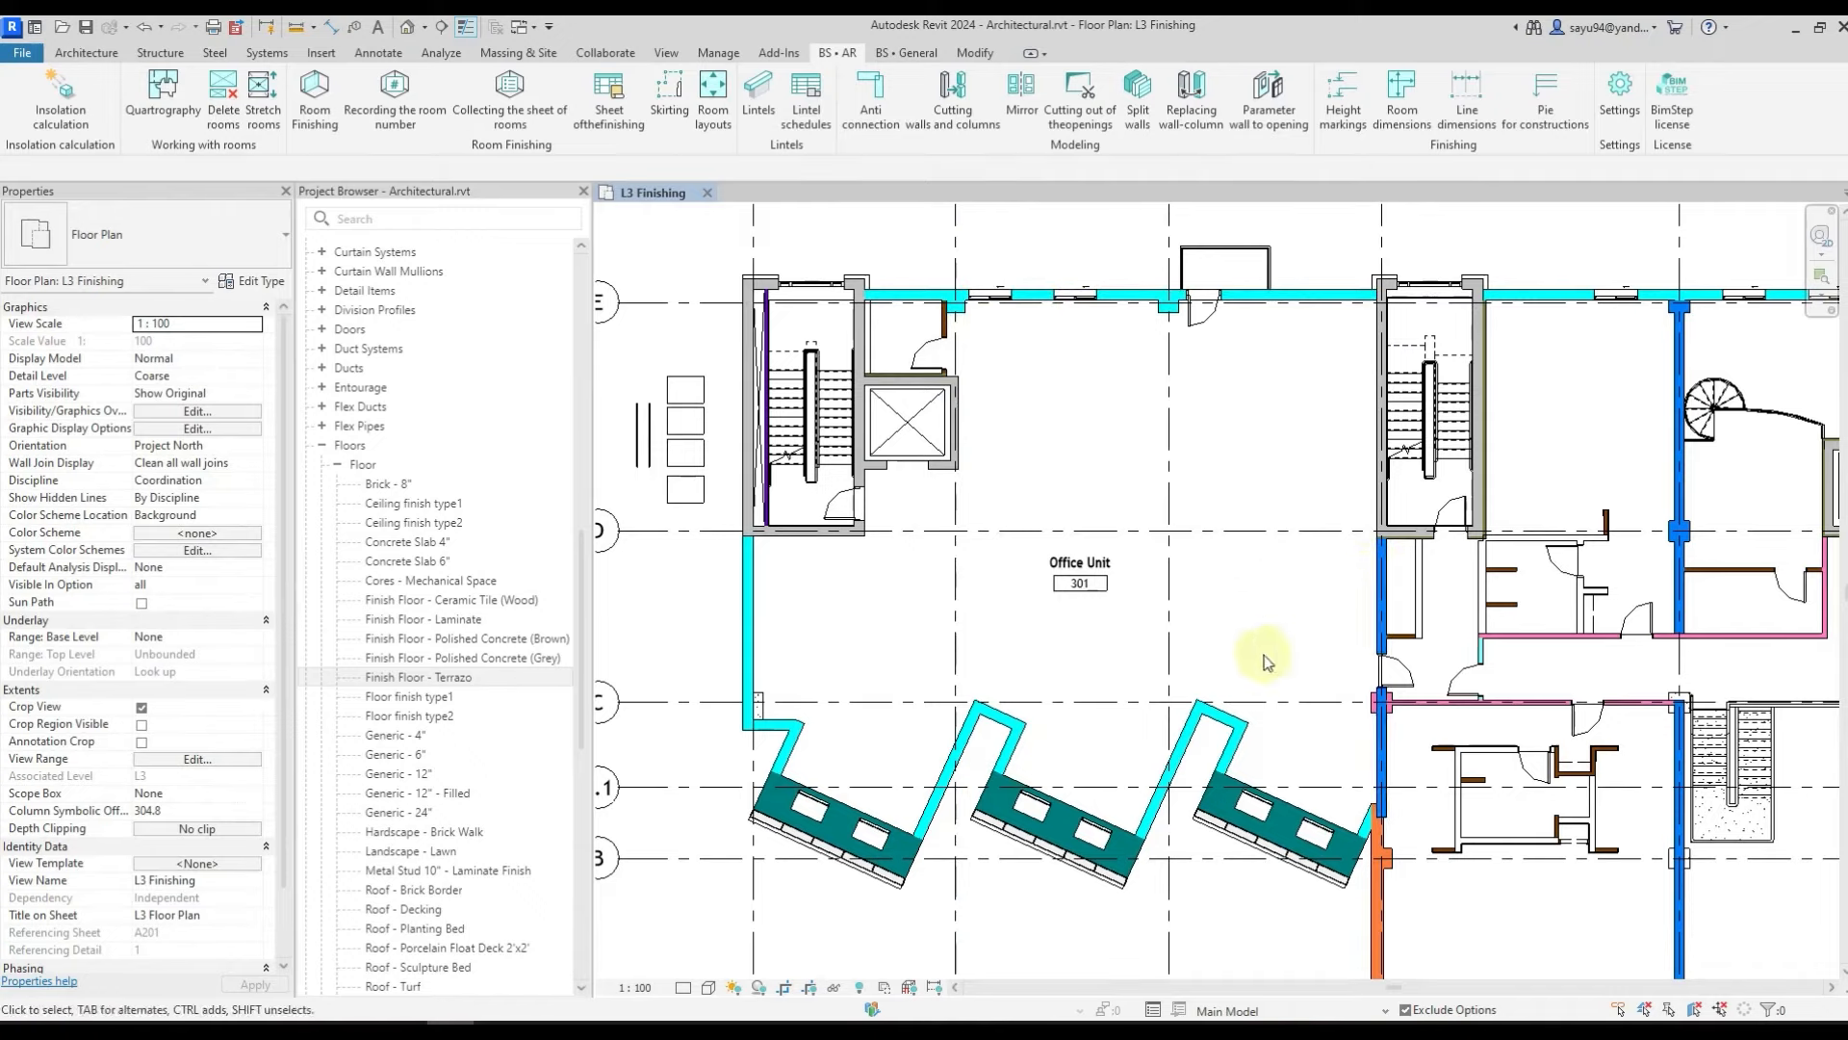
{"action": "left_click", "coordinate": [1174, 748]}
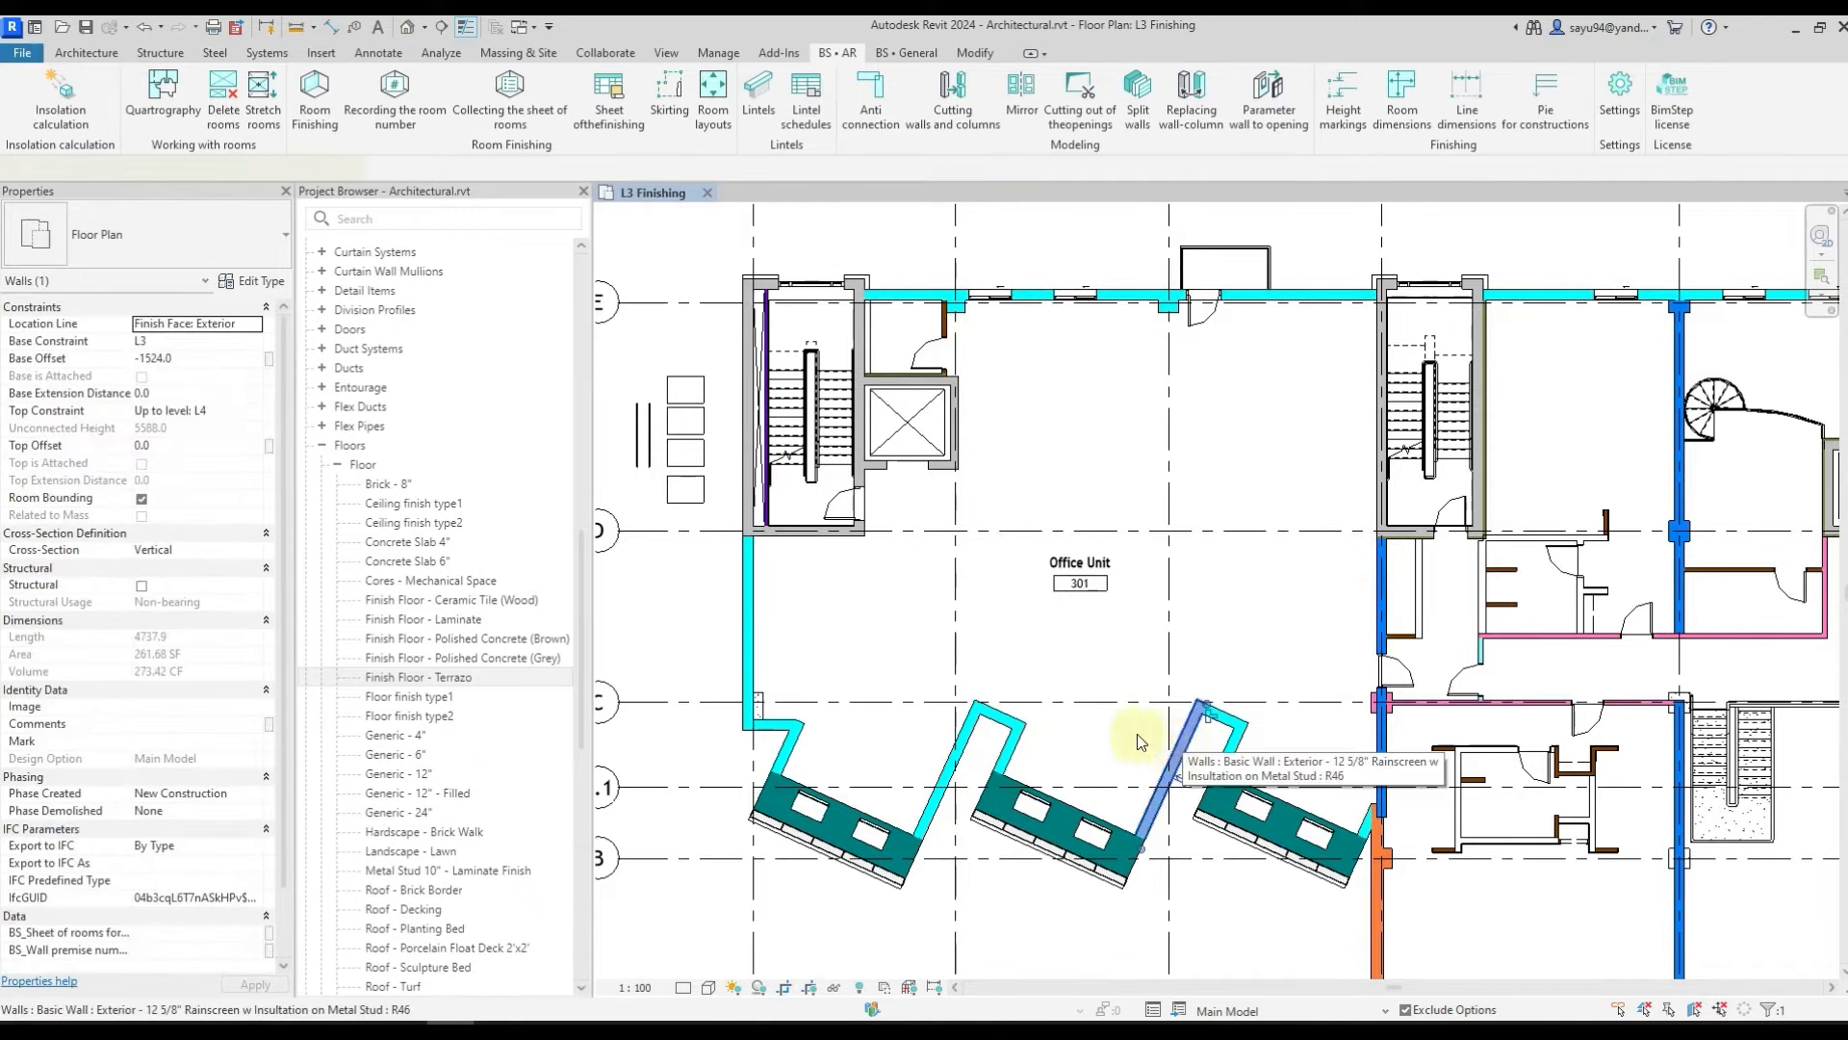
{"action": "left_click", "coordinate": [1001, 718]}
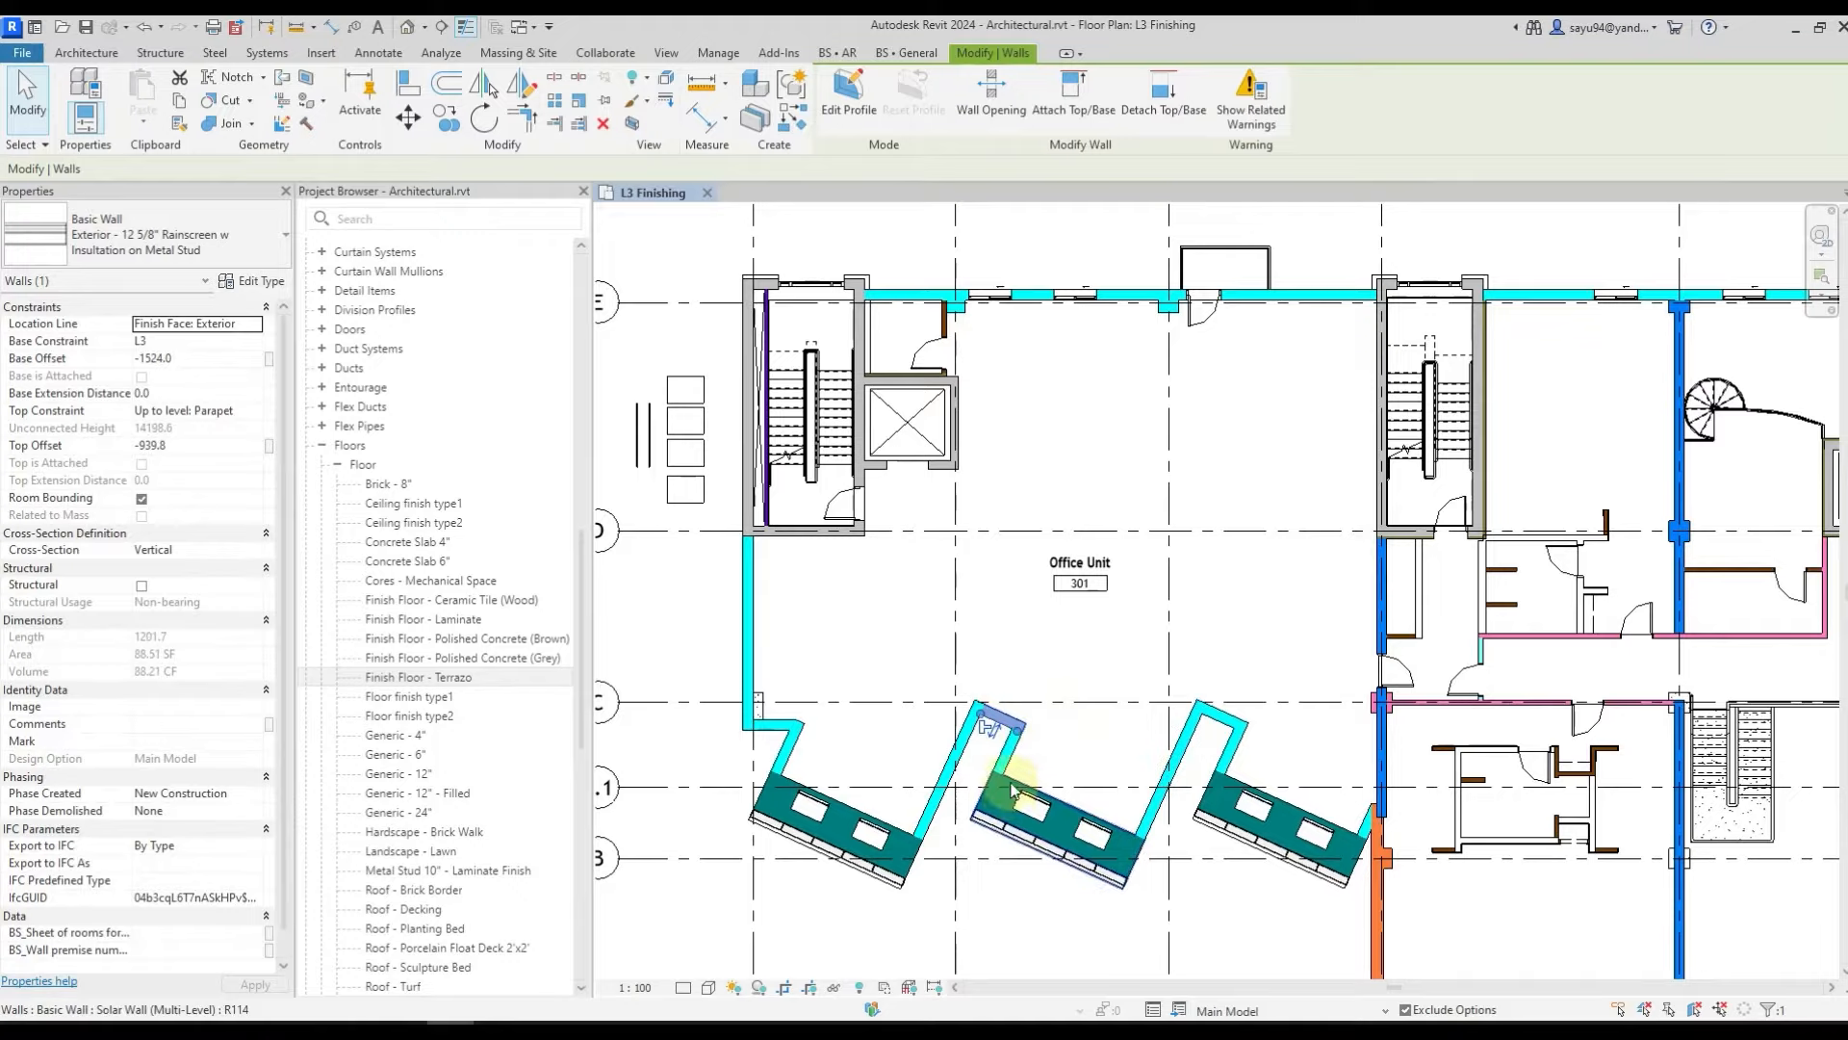
{"action": "key", "text": "Escape"}
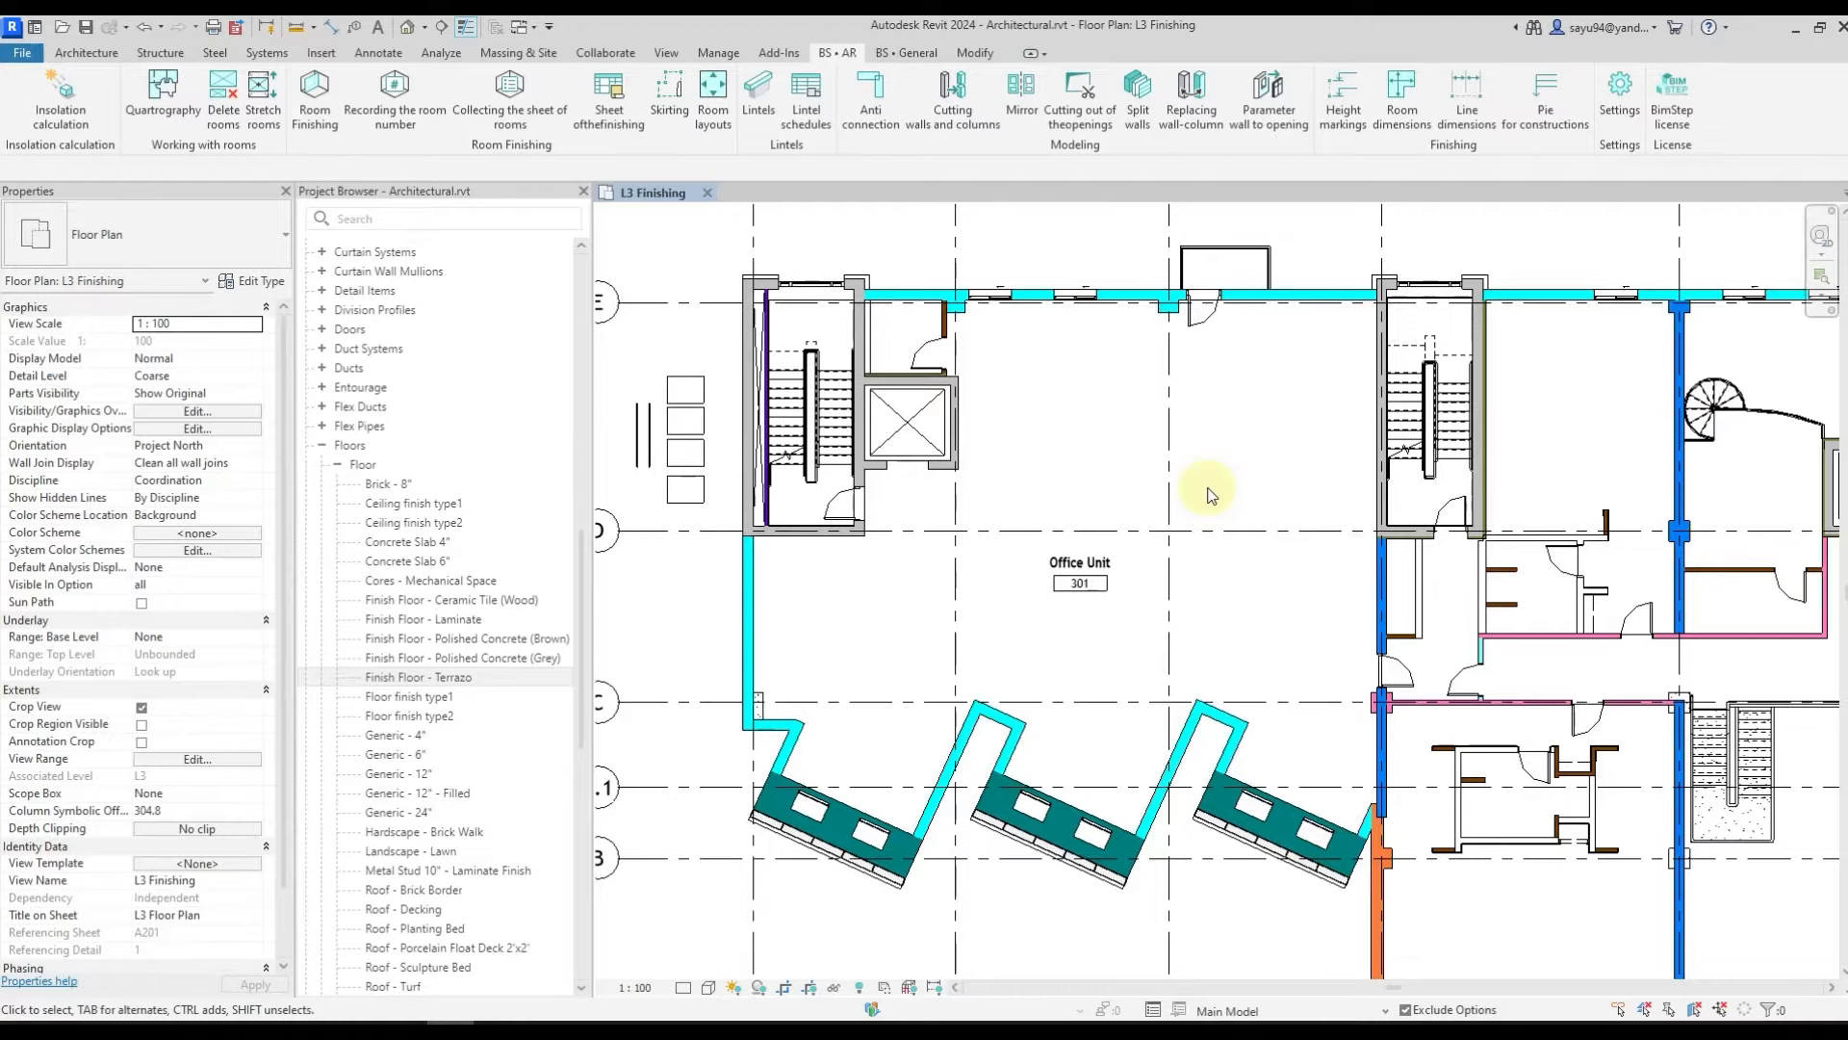
- Check which parameter the AR plug-in settings use for the type of finishing elements
{"action": "left_click", "coordinate": [1620, 96]}
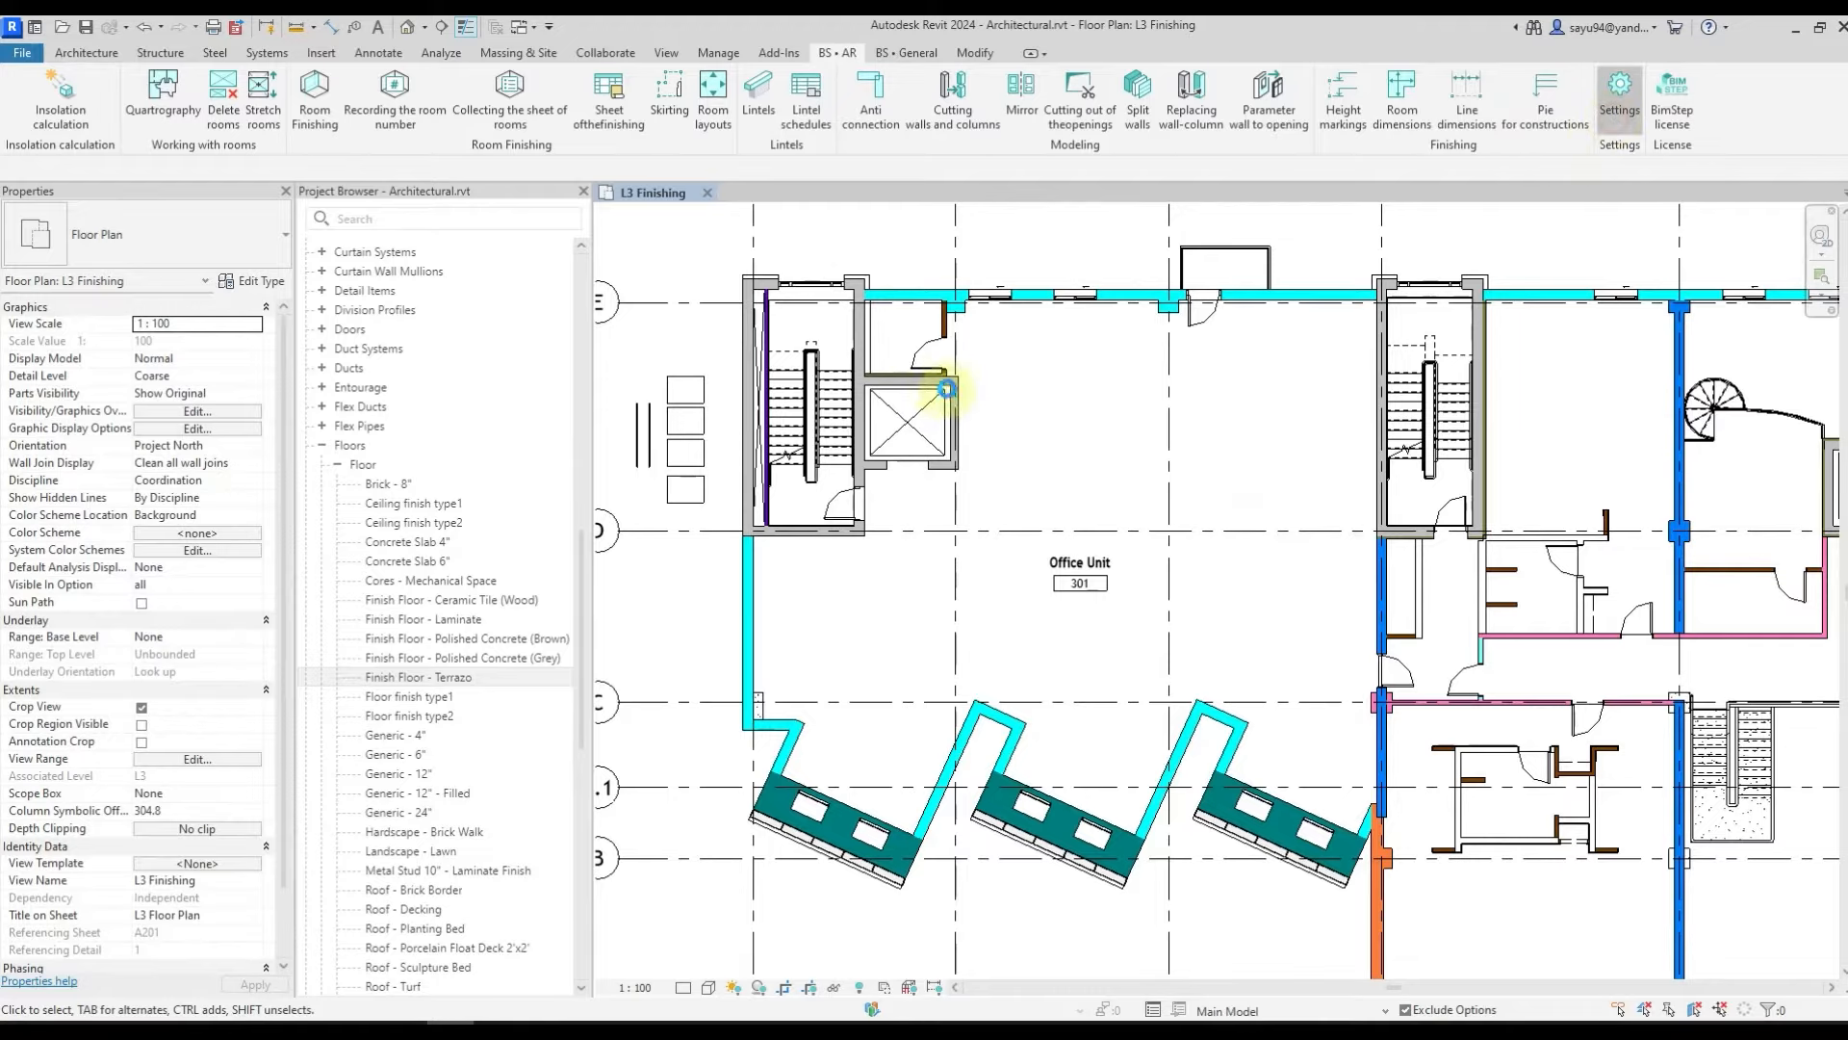
{"action": "left_click", "coordinate": [232, 262]}
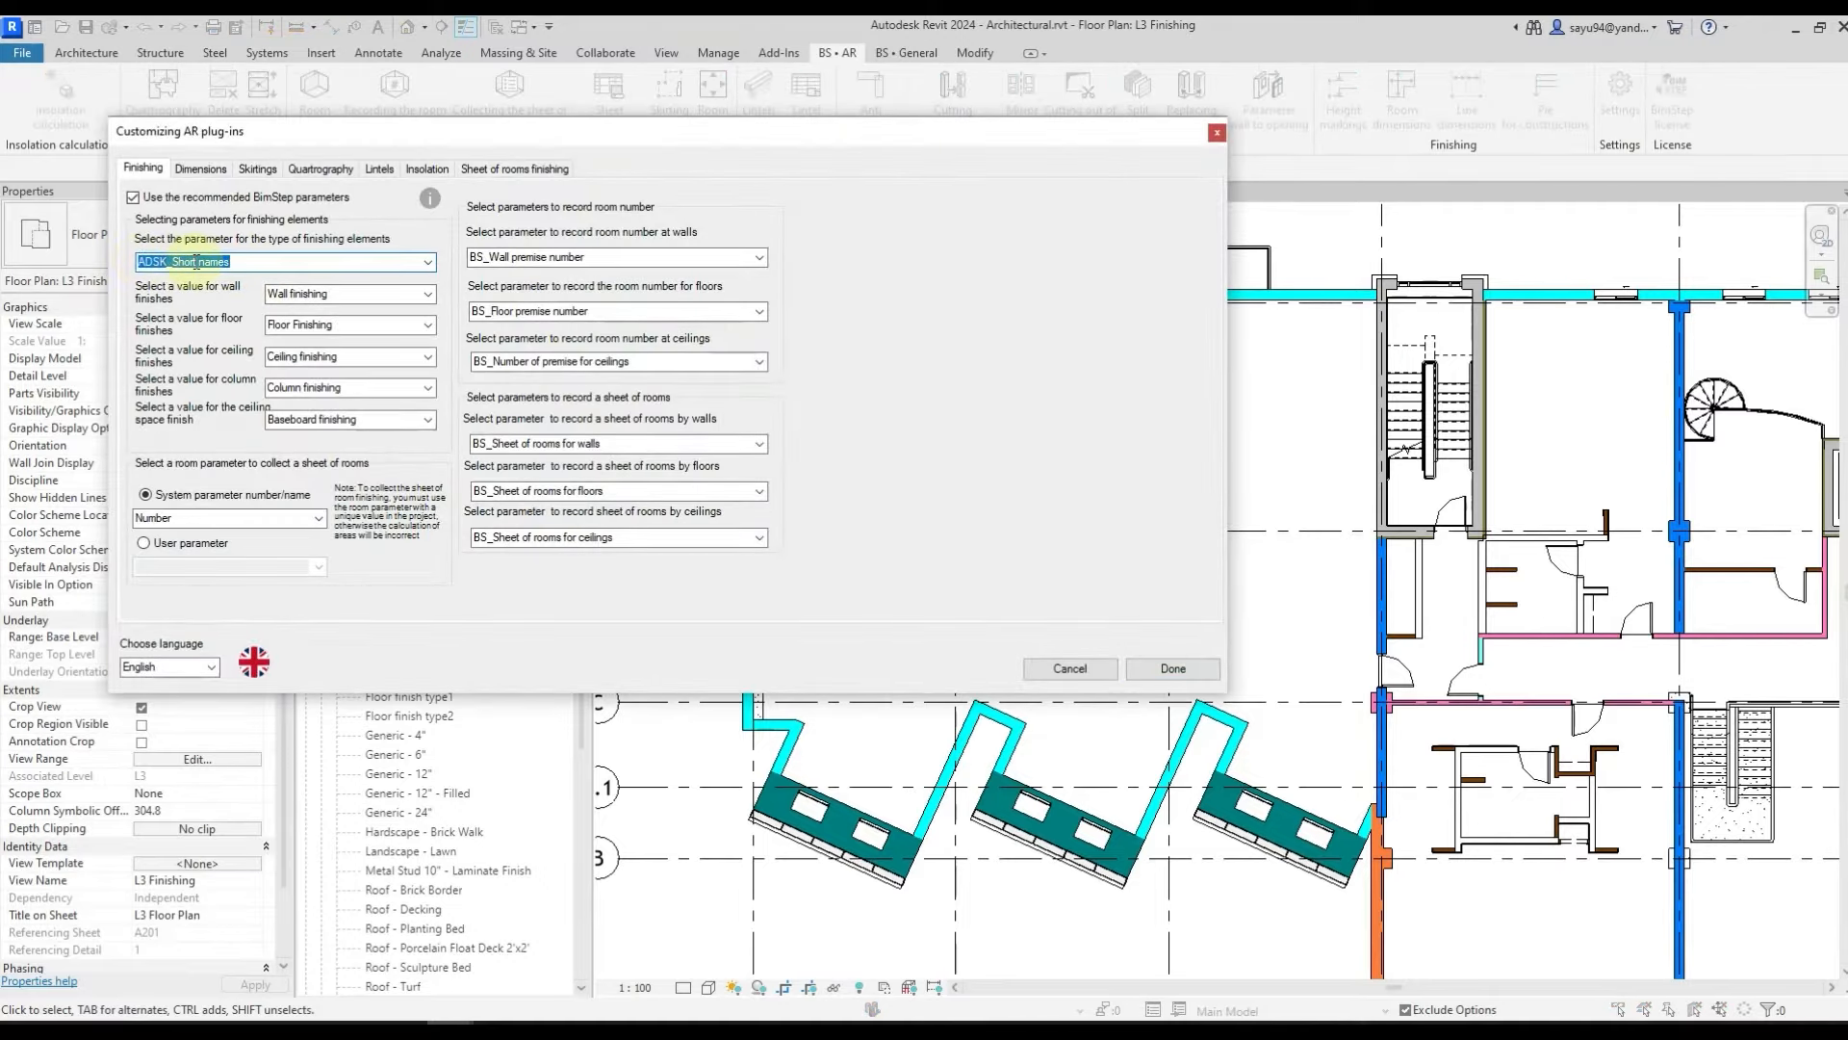
{"action": "left_click", "coordinate": [1217, 132]}
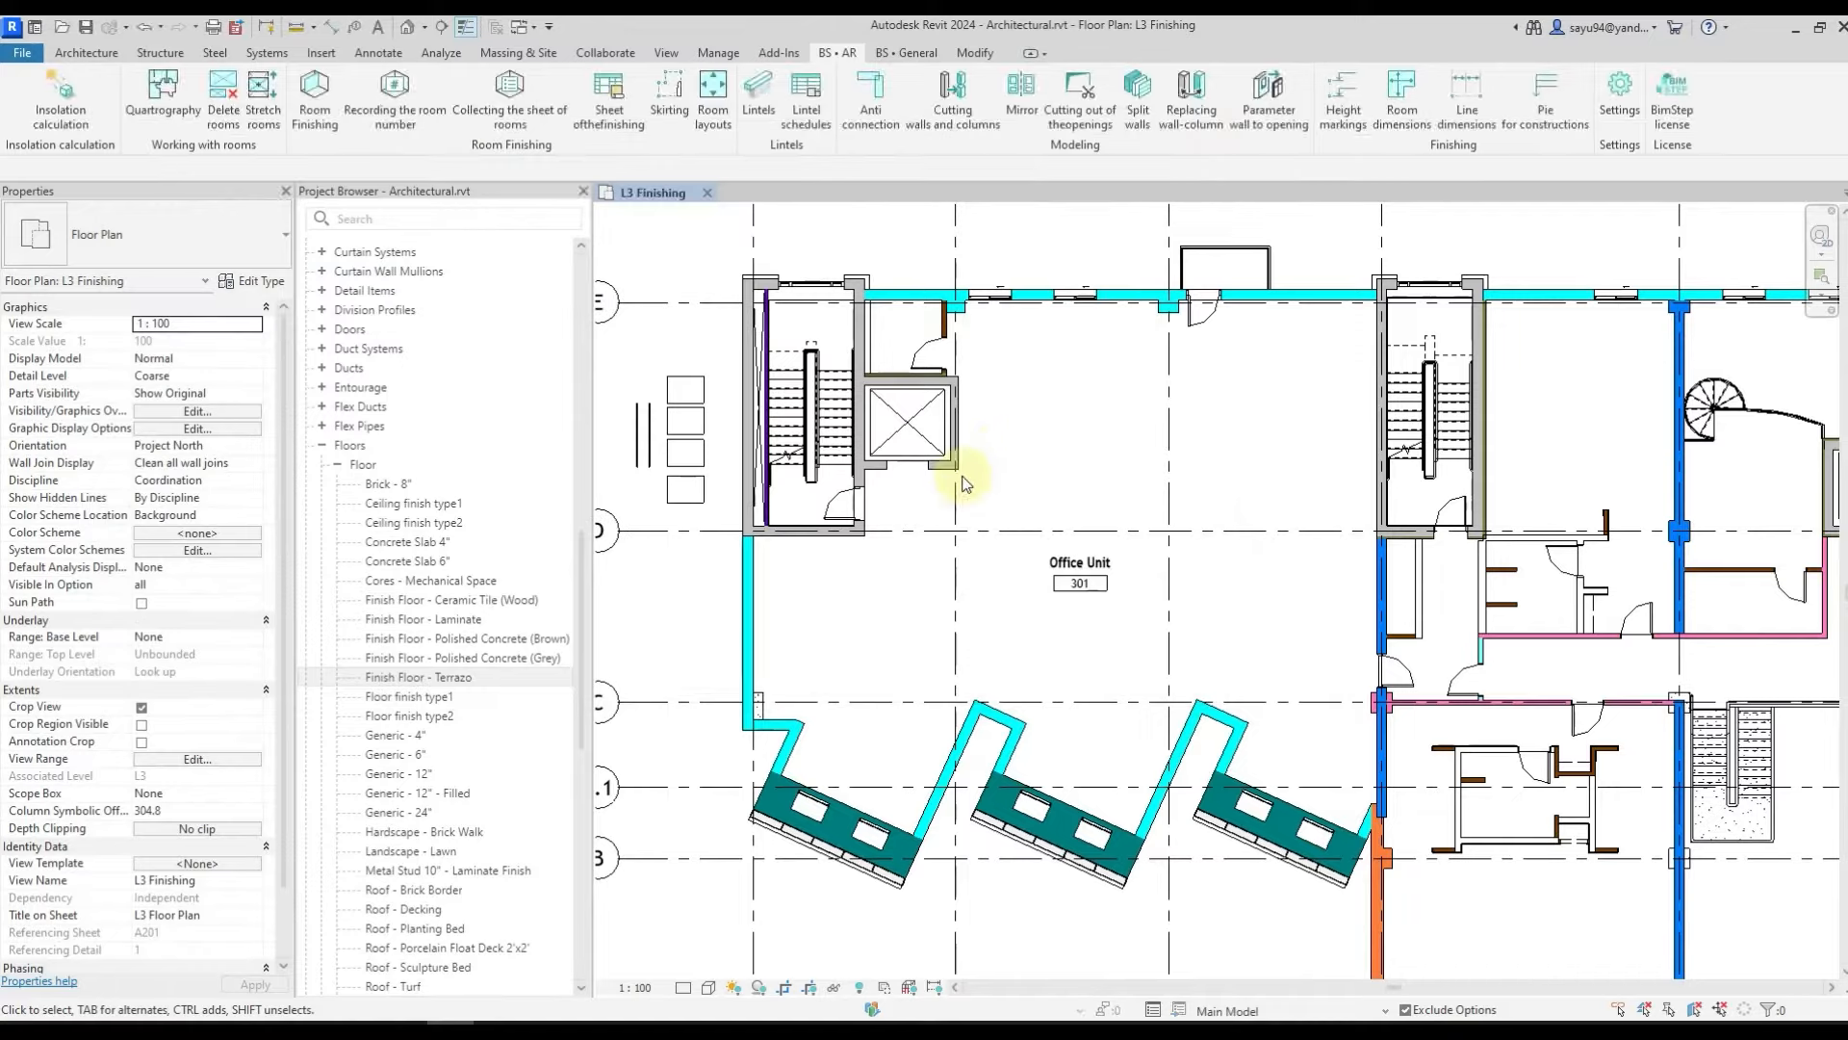
- Set ADSK_Short names to Reinforced concrete for the Core - Concrete 10" wall type at the elevator shaft and accept
{"action": "scroll", "coordinate": [939, 472], "scroll_direction": "up", "scroll_amount": 2}
{"action": "left_click", "coordinate": [939, 470]}
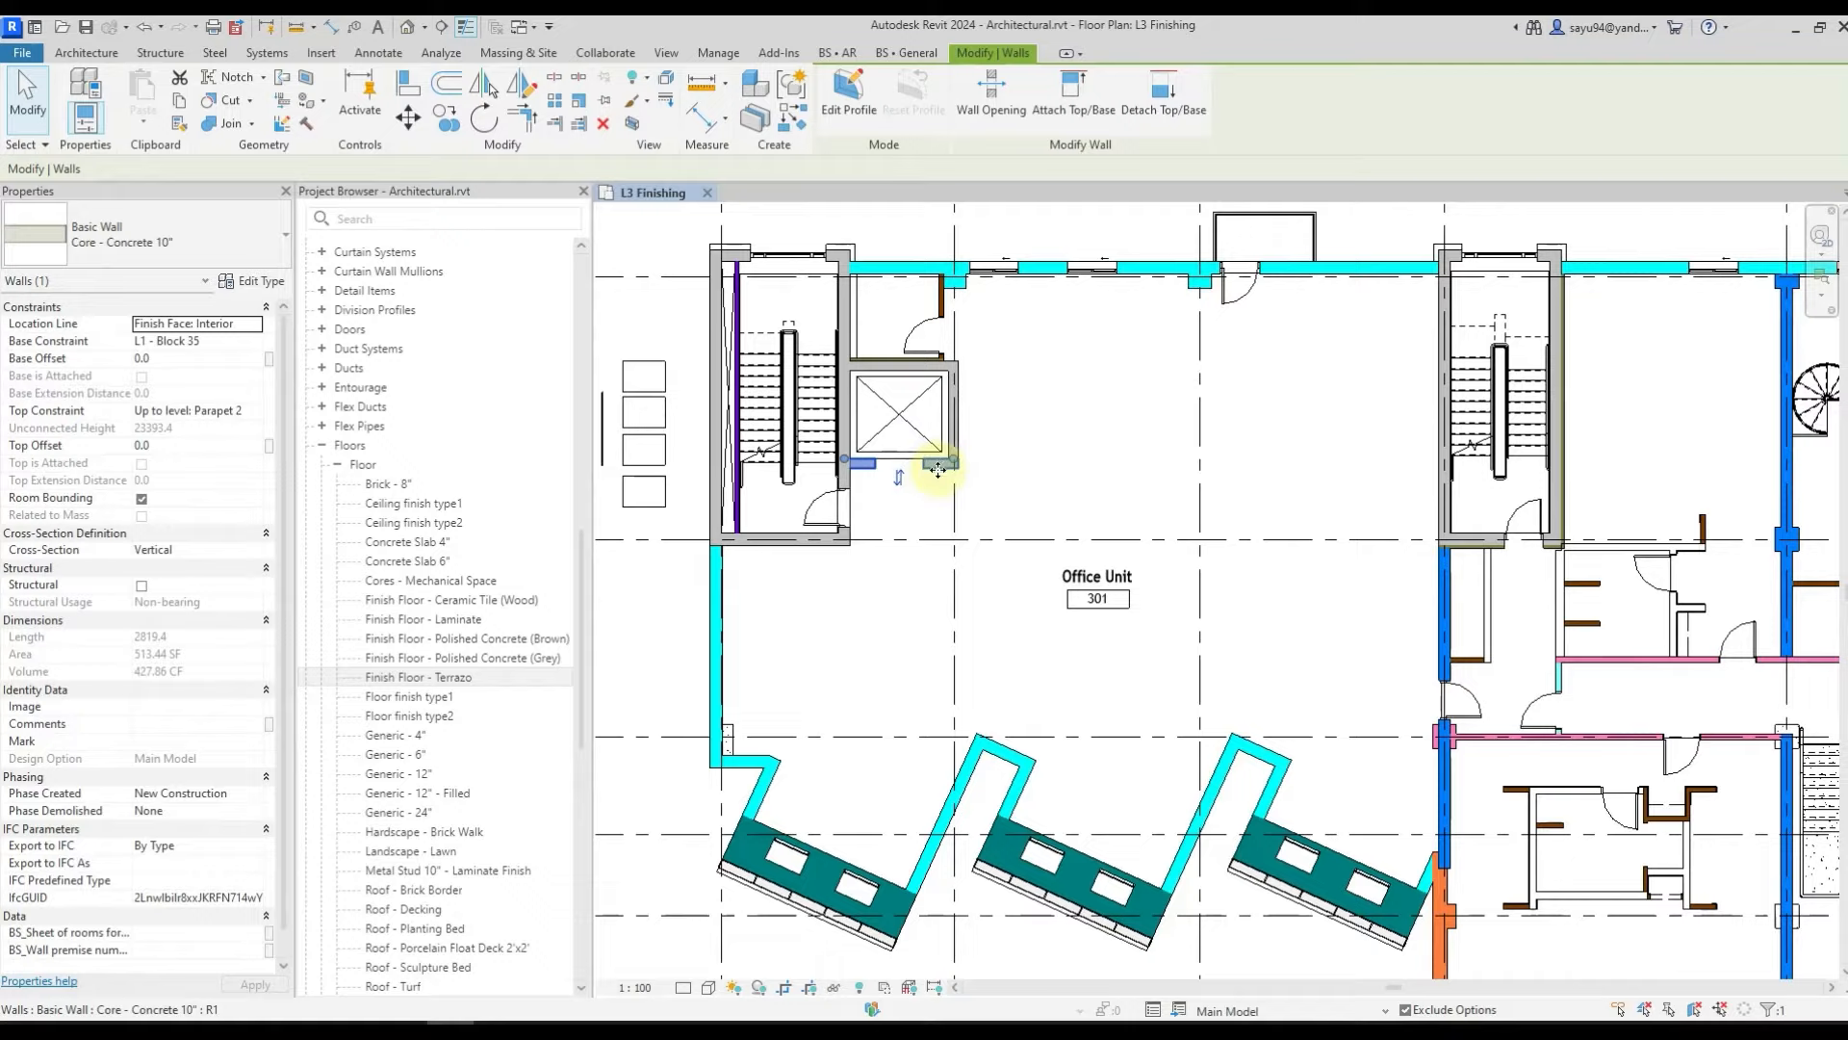
{"action": "left_click", "coordinate": [252, 280]}
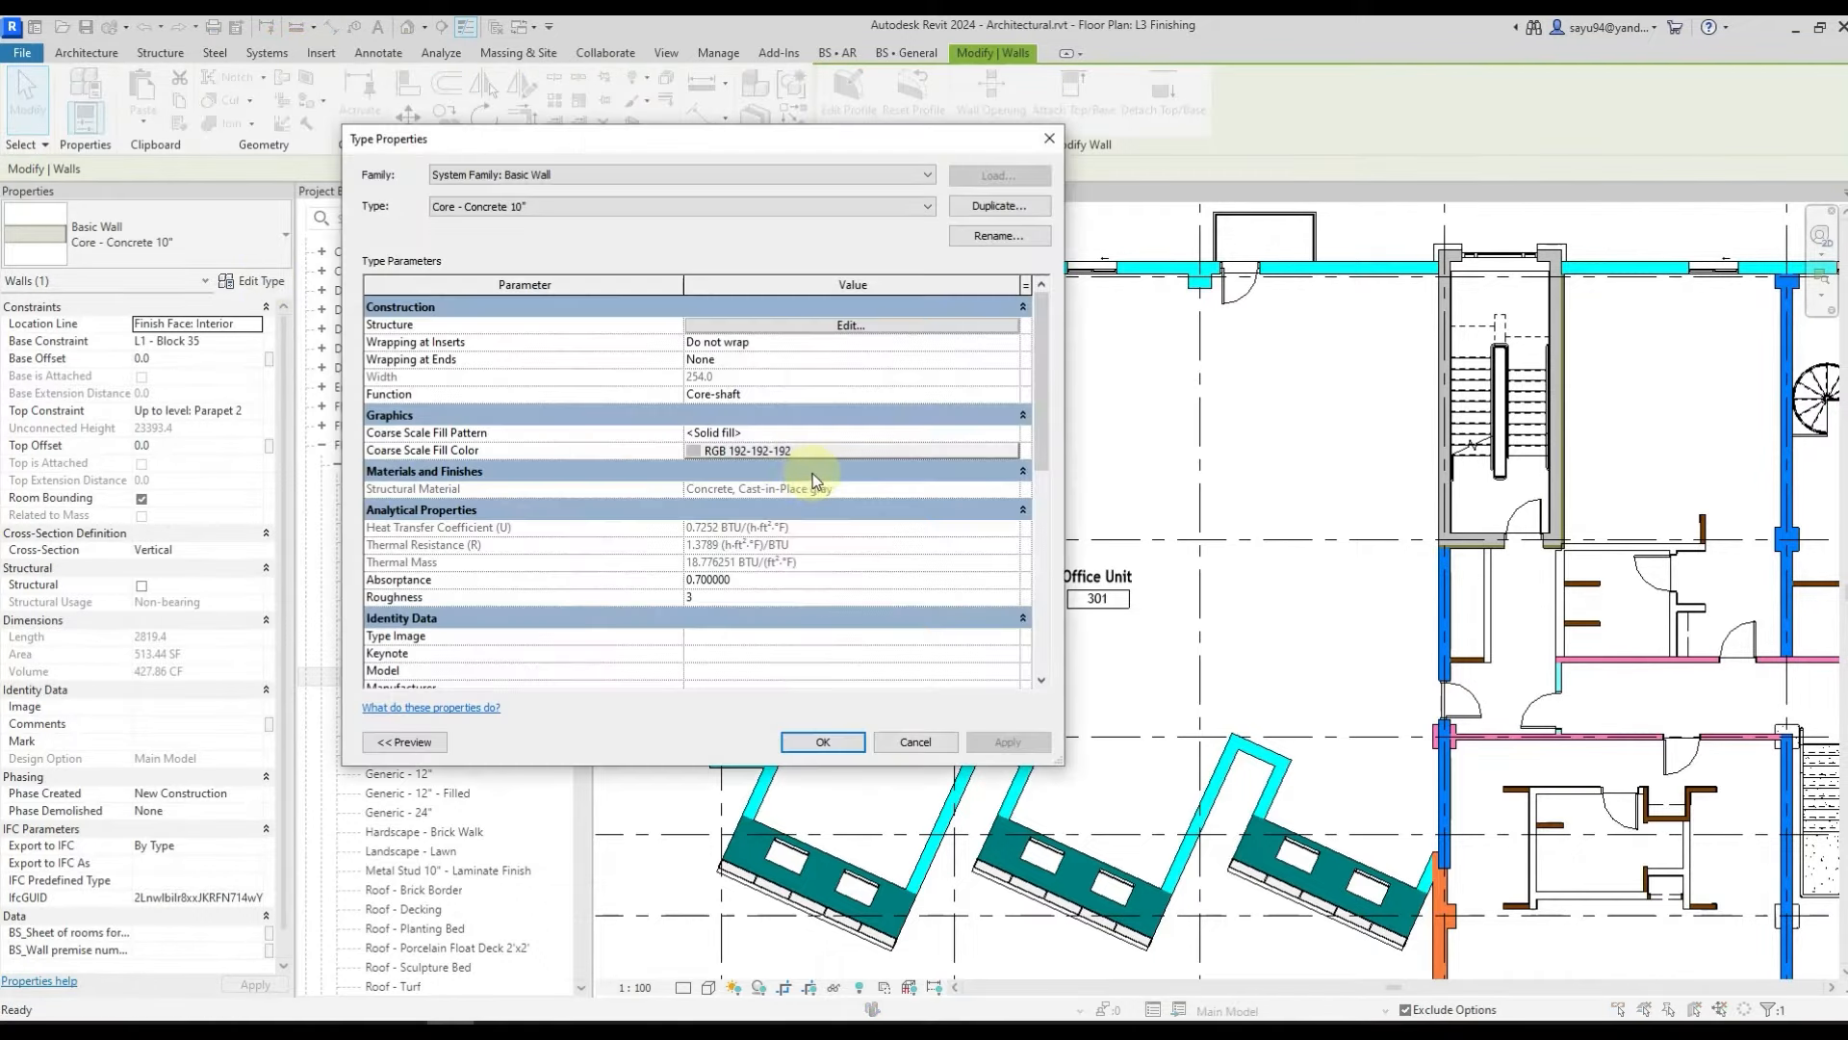
{"action": "scroll", "coordinate": [812, 472], "scroll_direction": "down", "scroll_amount": 8}
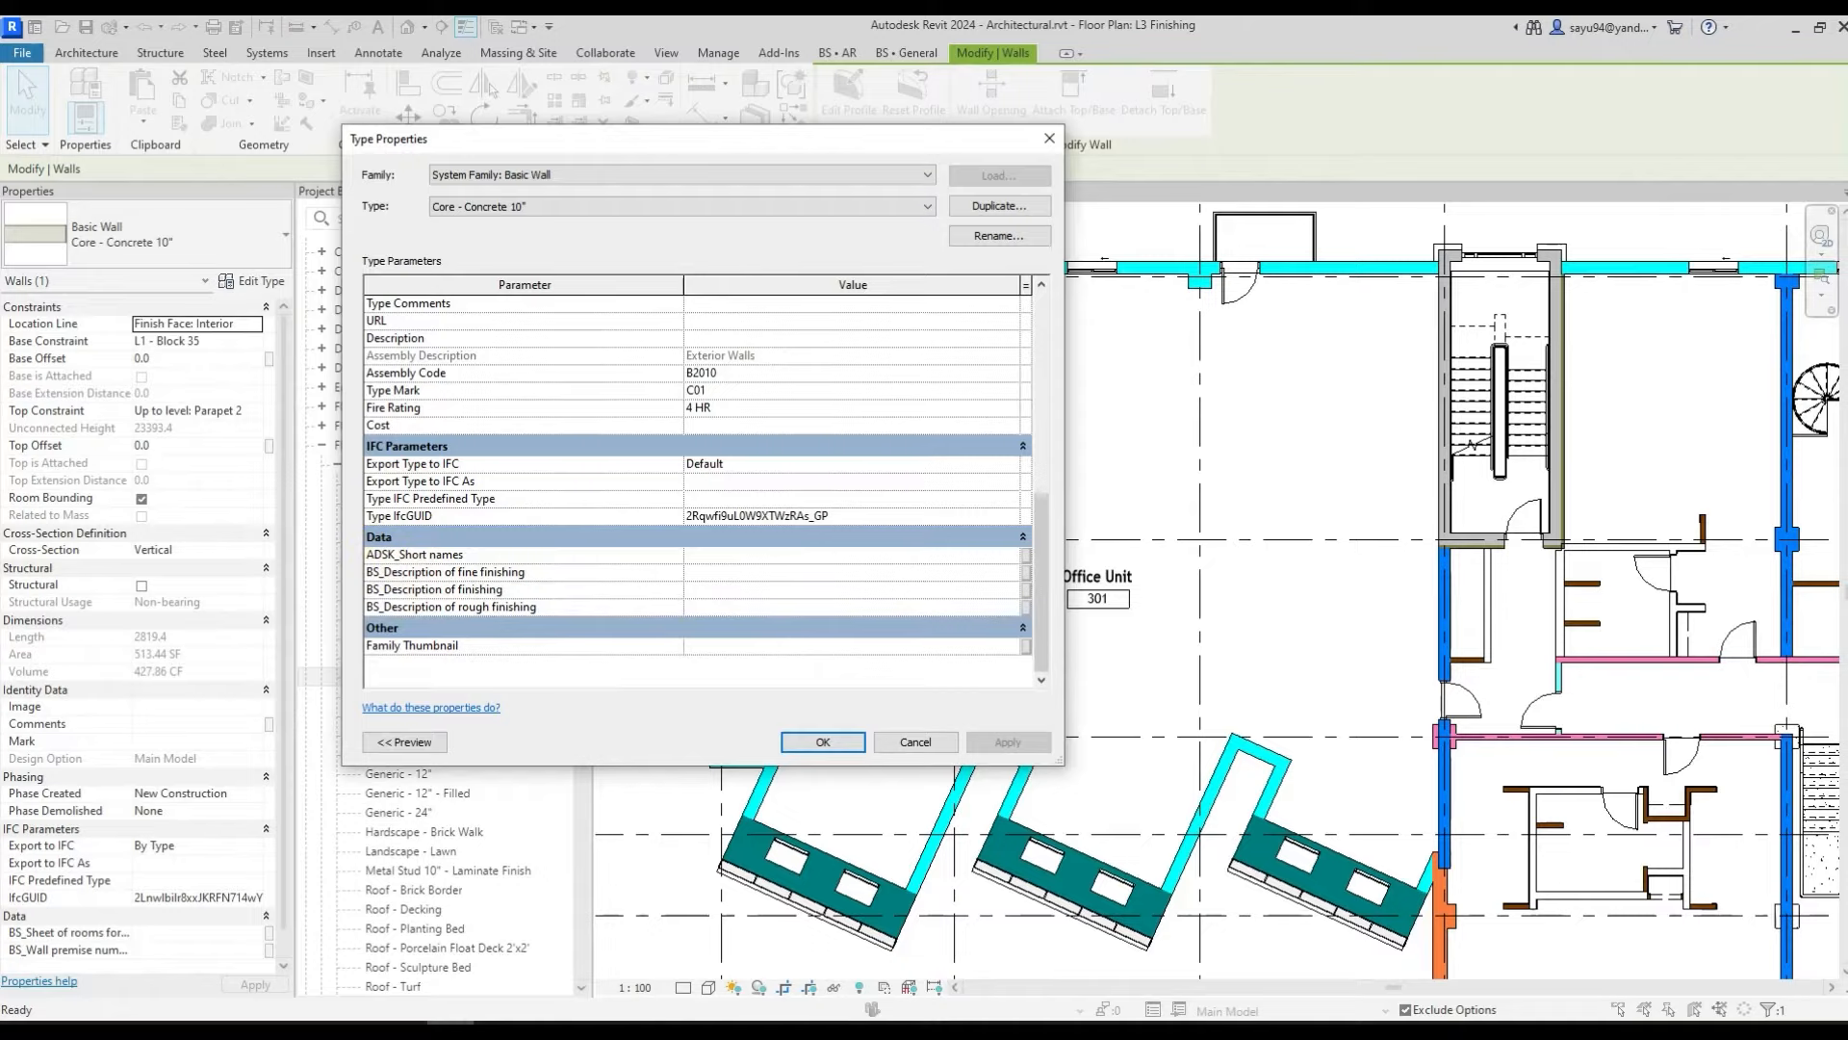
{"action": "left_click", "coordinate": [166, 1028]}
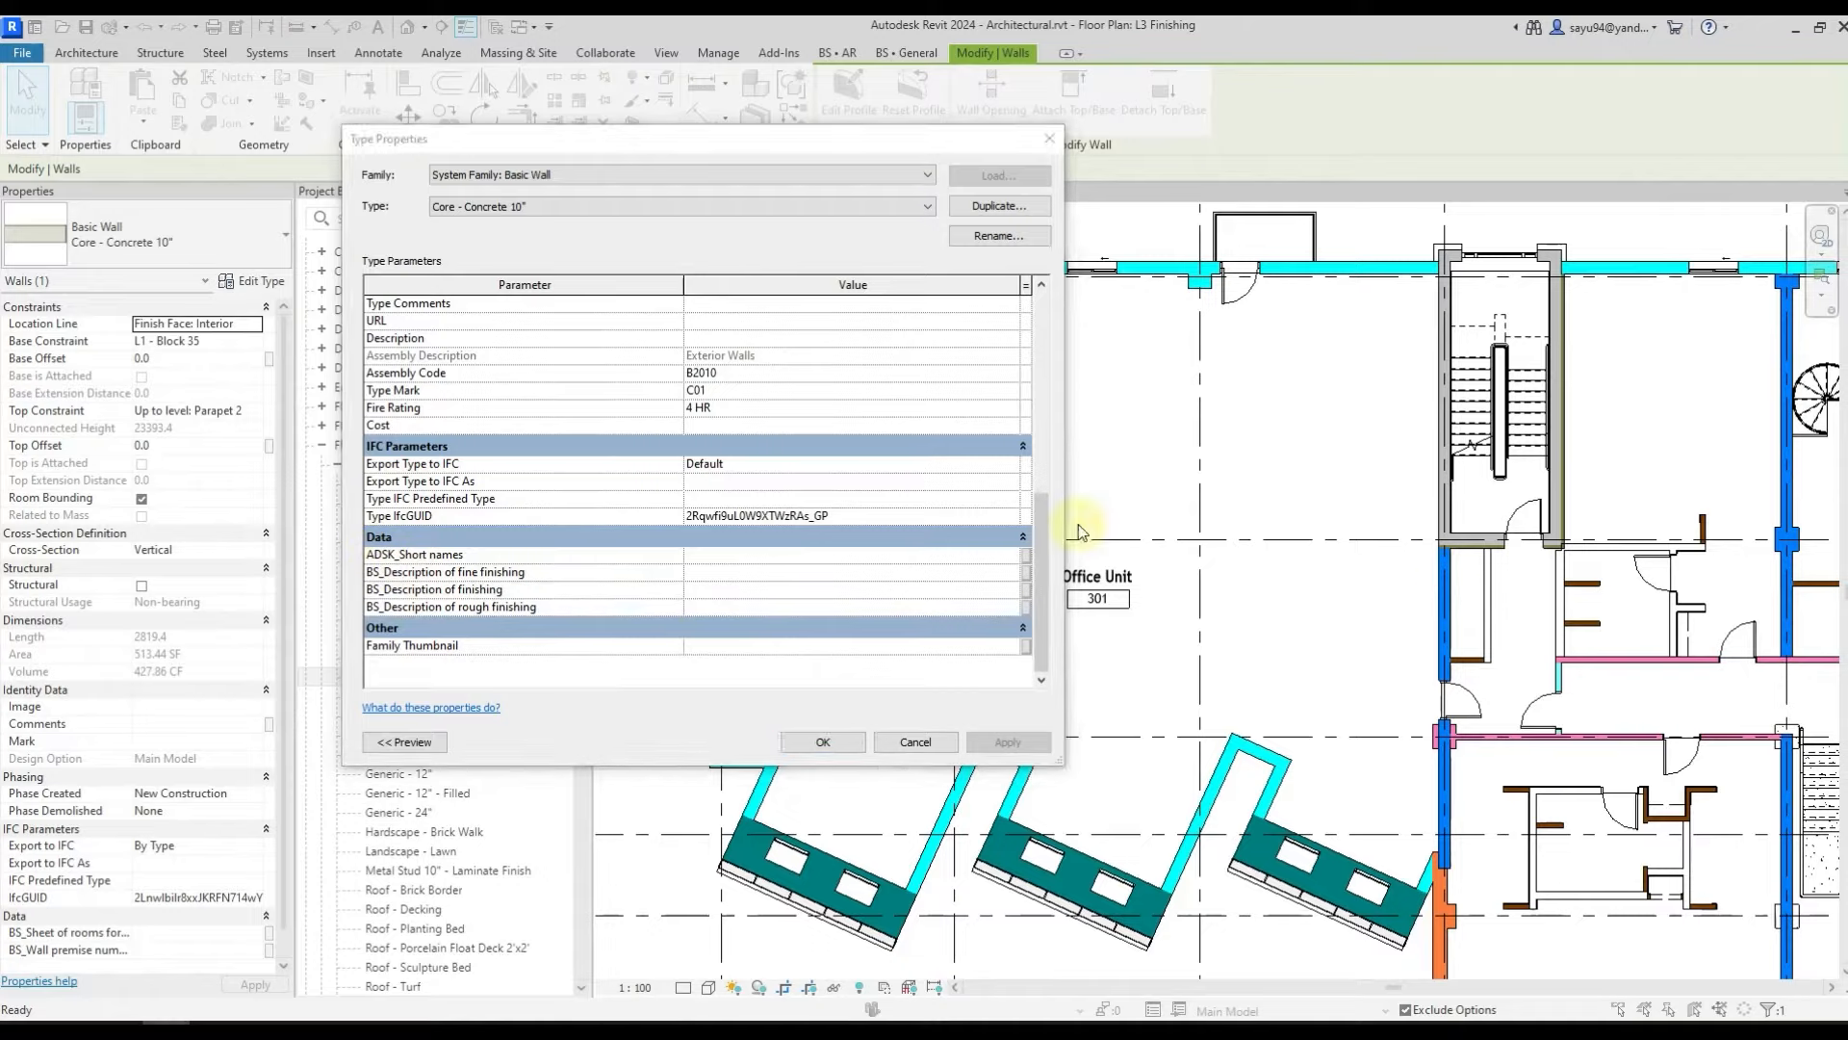
{"action": "left_click", "coordinate": [780, 554]}
{"action": "type", "text": "Reinforced concrete"}
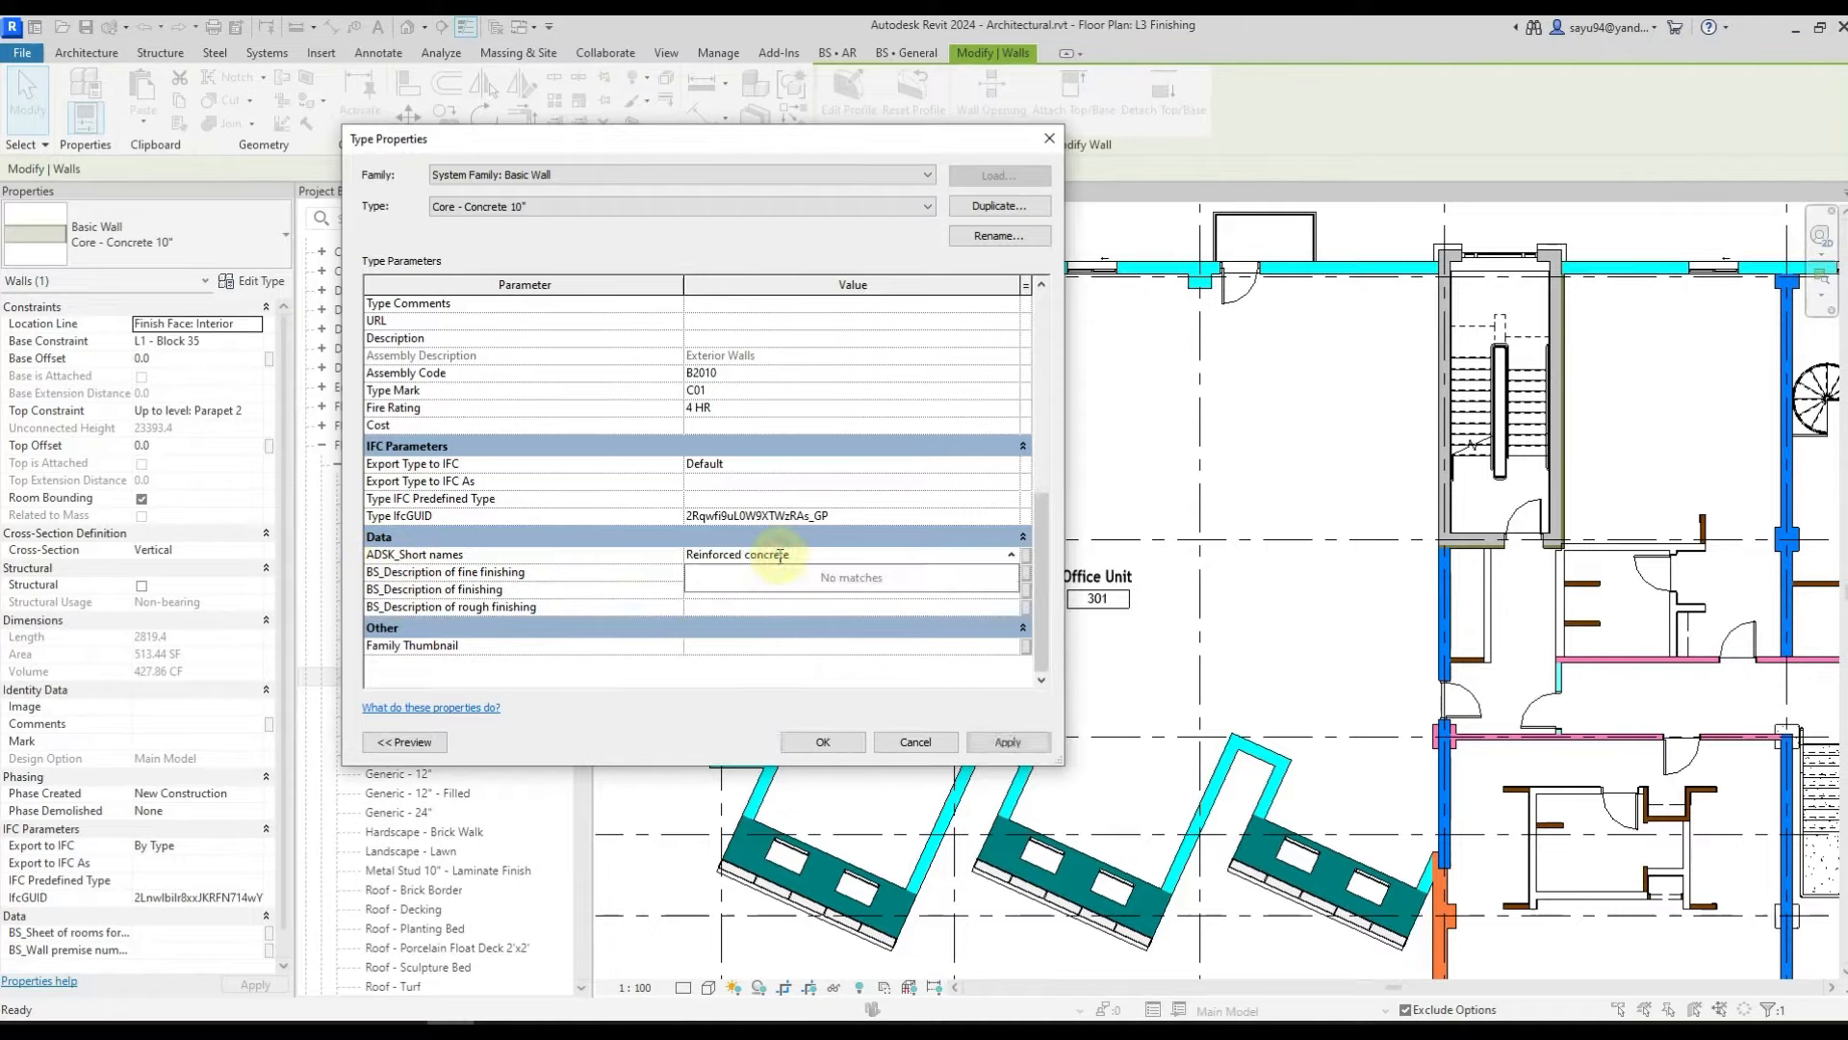
{"action": "left_click", "coordinate": [830, 580]}
{"action": "key", "text": "Return"}
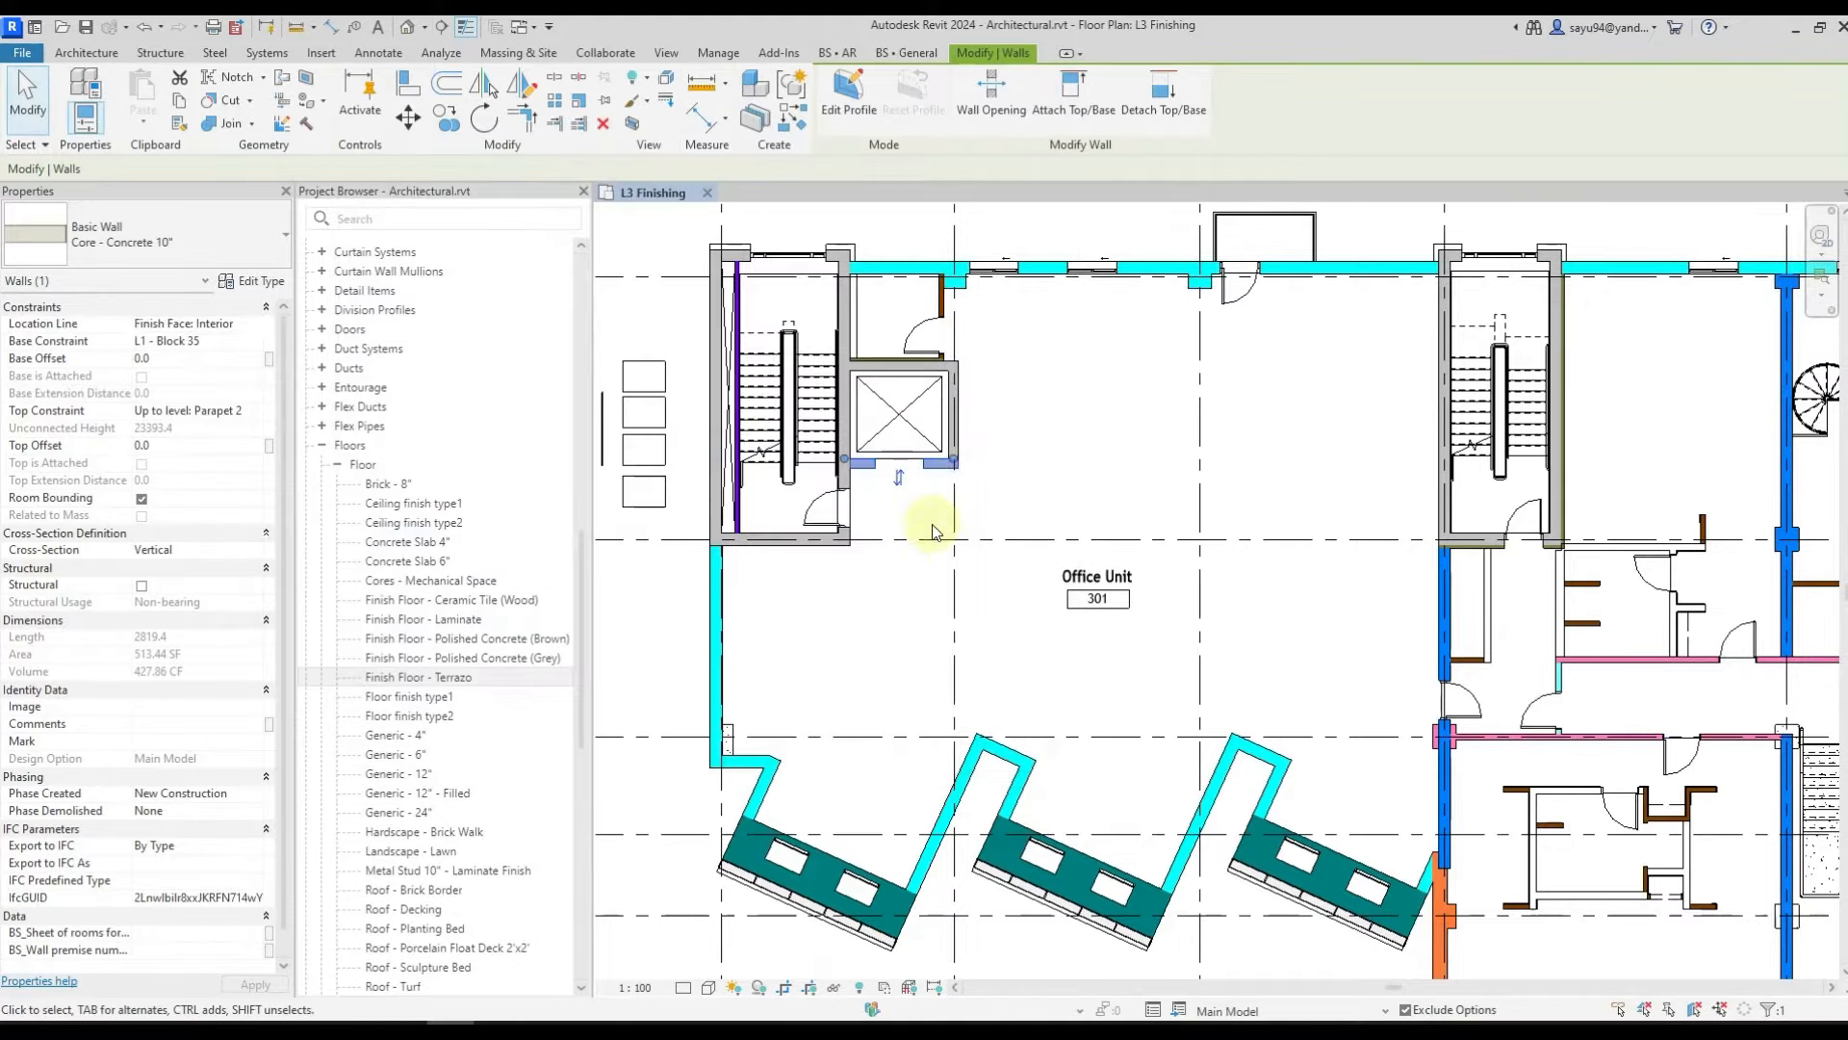
{"action": "key", "text": "Escape"}
- Set ADSK_Short names to Reinforced concrete for the Core - Concrete 12" wall type between the stairwell and elevator shaft
{"action": "scroll", "coordinate": [953, 424], "scroll_direction": "up", "scroll_amount": 3}
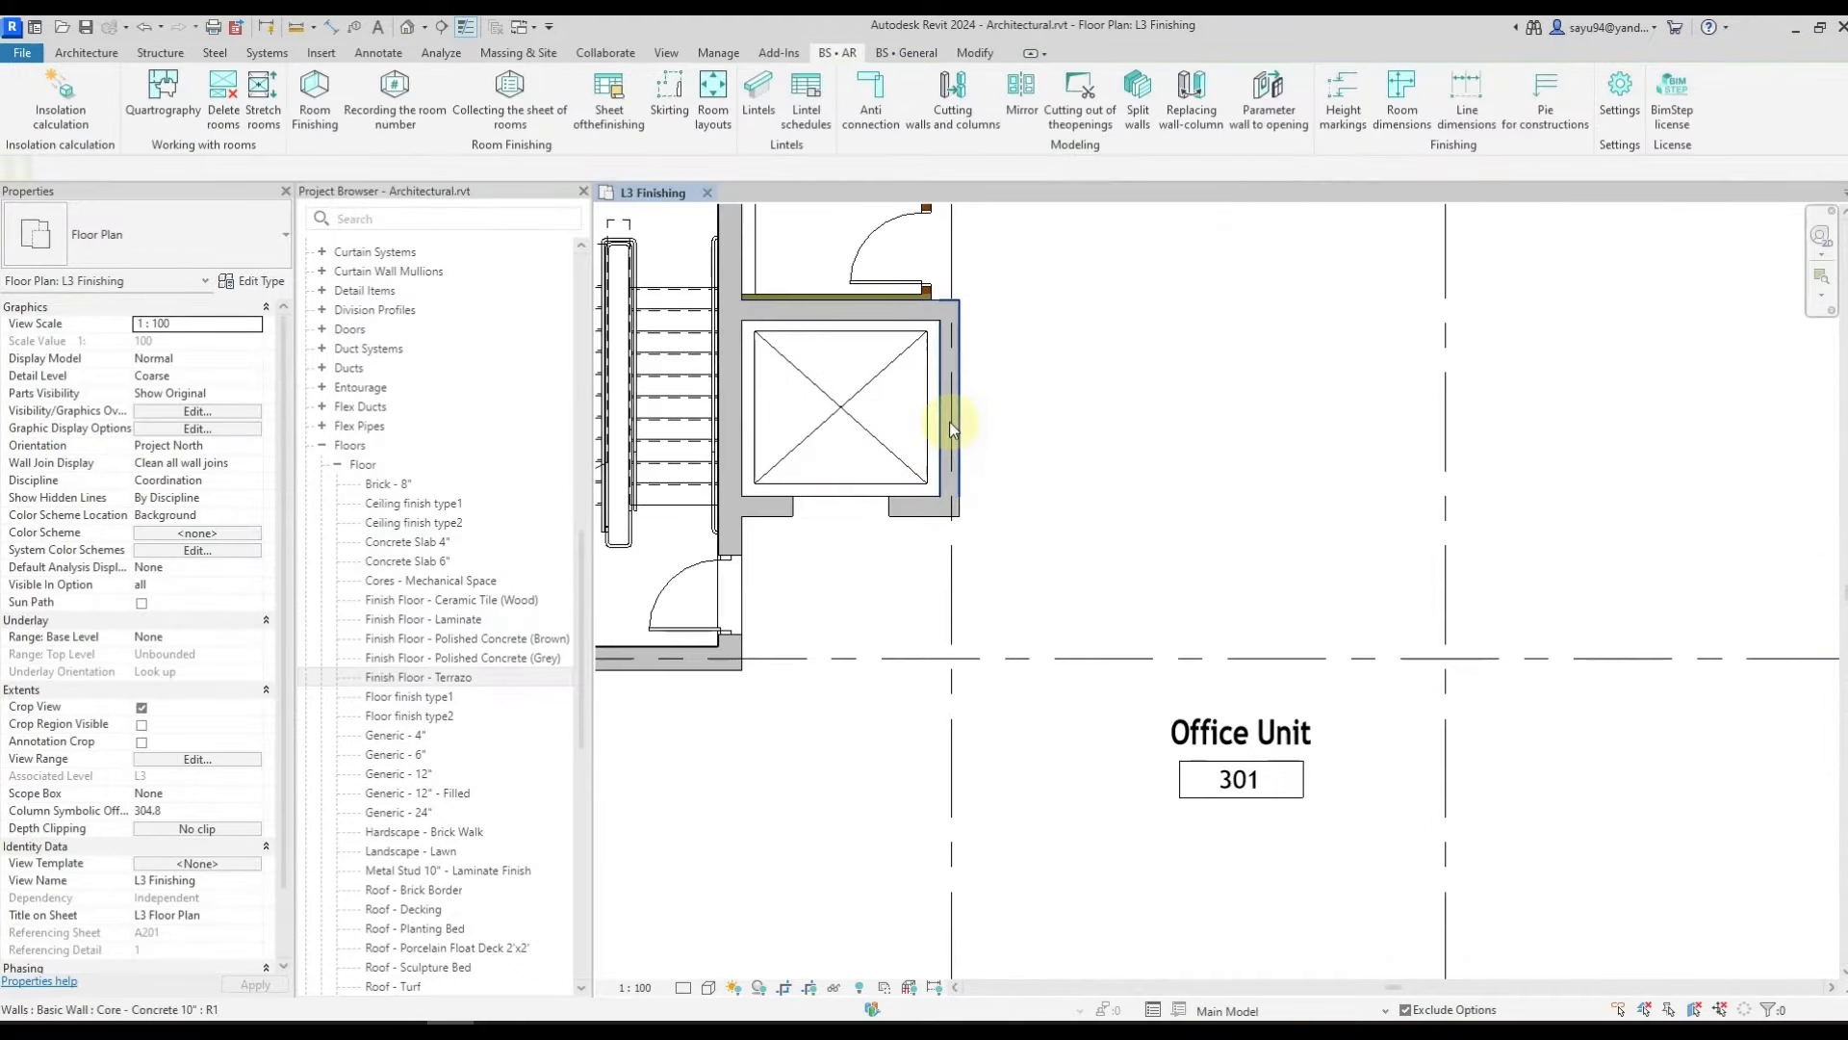
{"action": "left_click", "coordinate": [949, 422]}
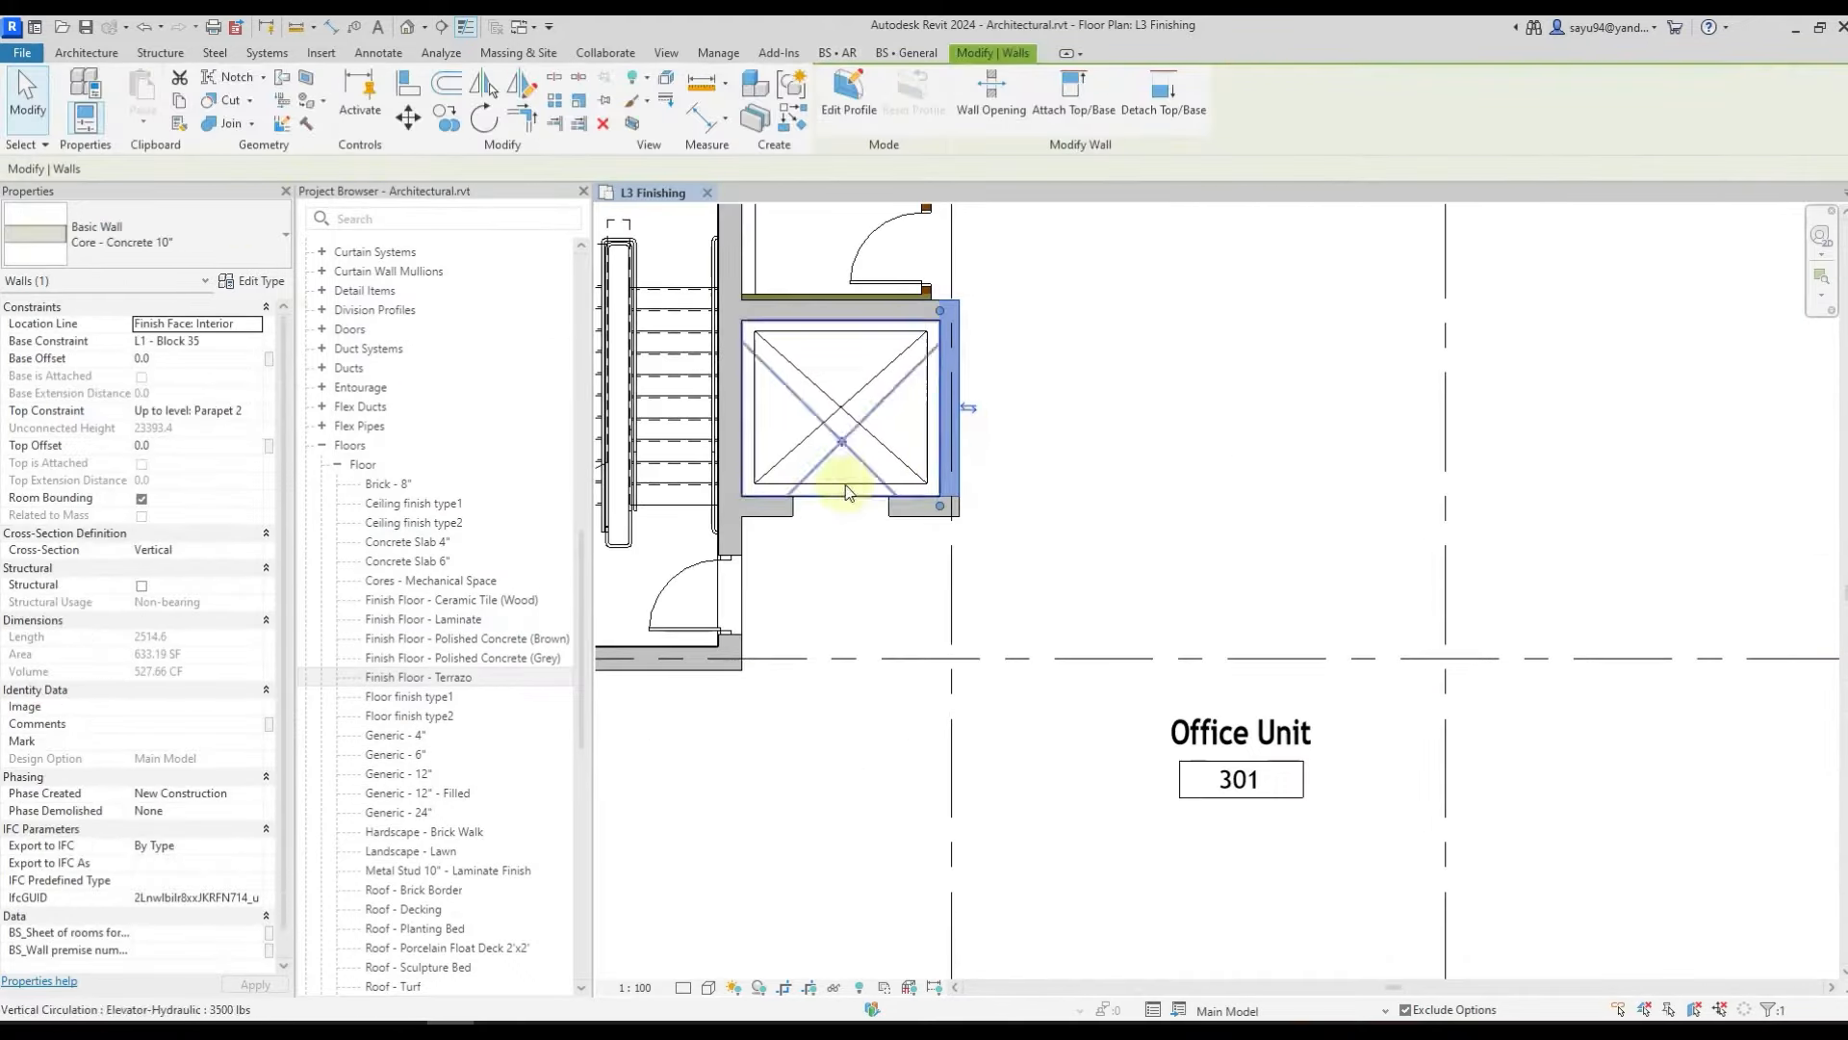
{"action": "left_click", "coordinate": [905, 512]}
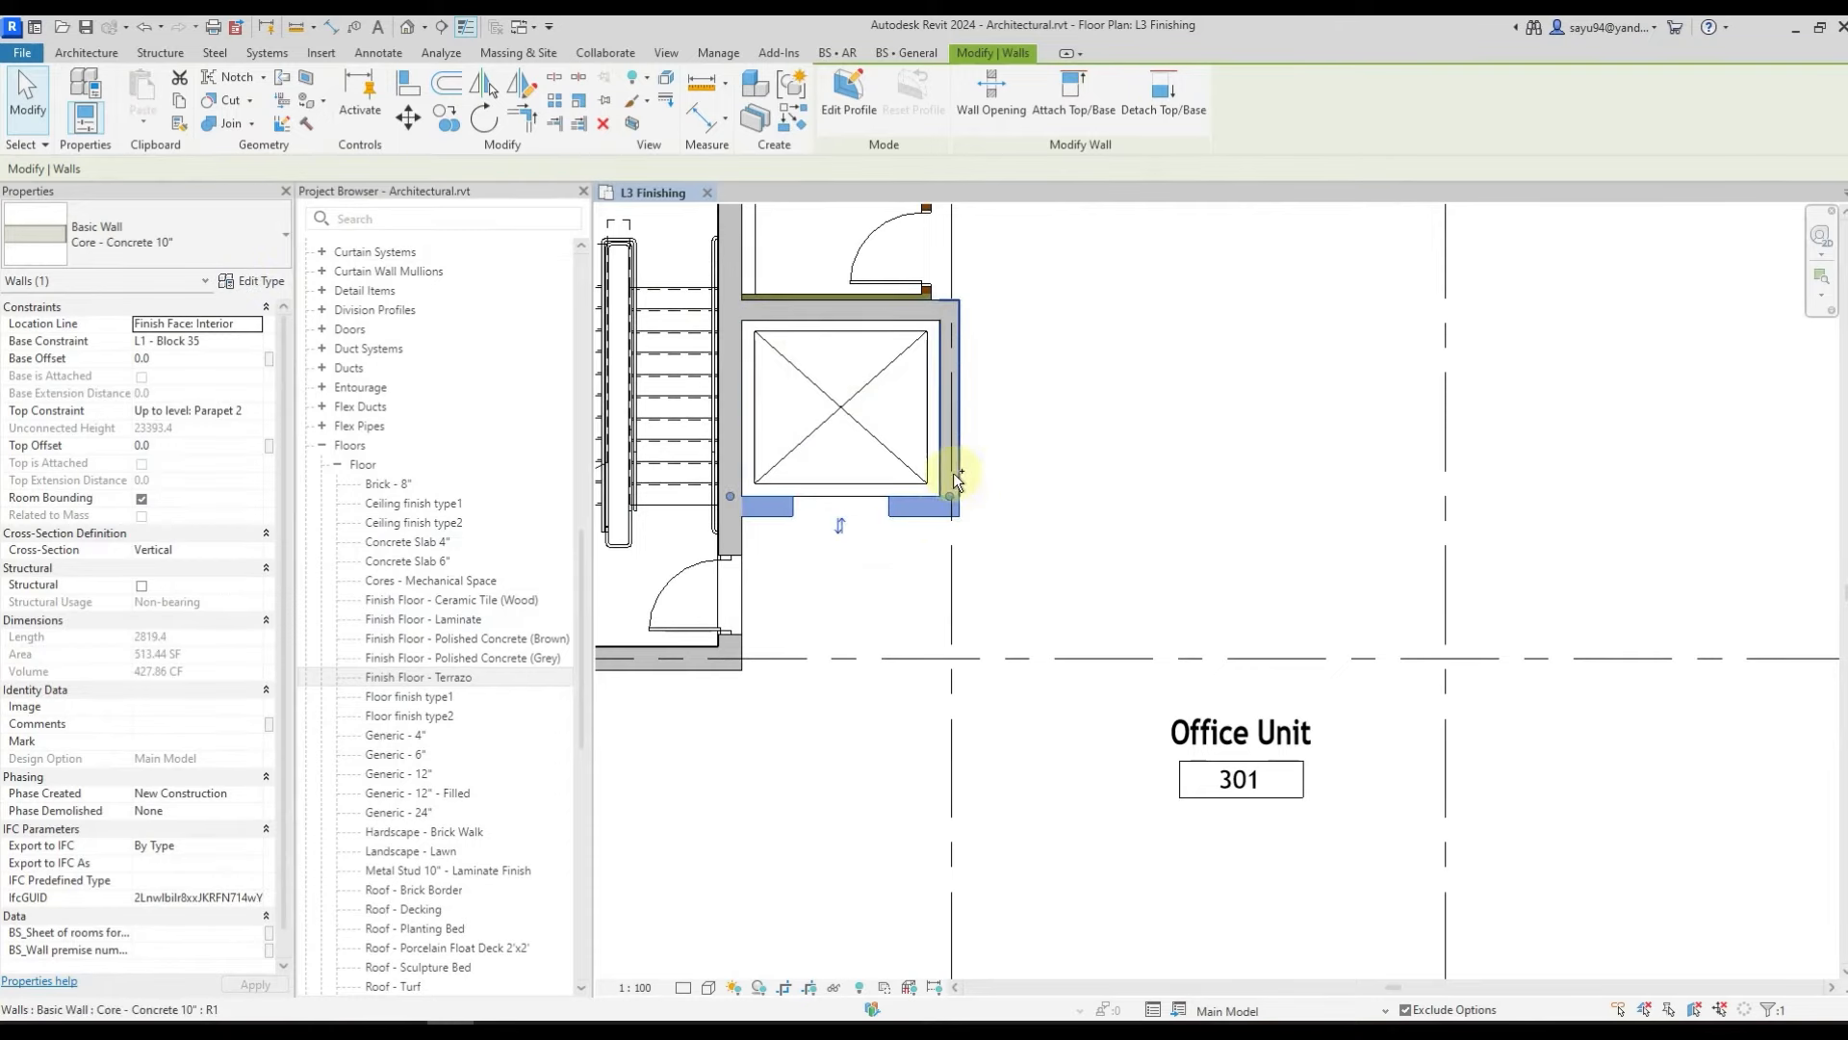
{"action": "key", "text": "Escape"}
{"action": "left_click", "coordinate": [730, 643]}
{"action": "middle_click_drag", "start_coordinate": [730, 643], "coordinate": [861, 611]}
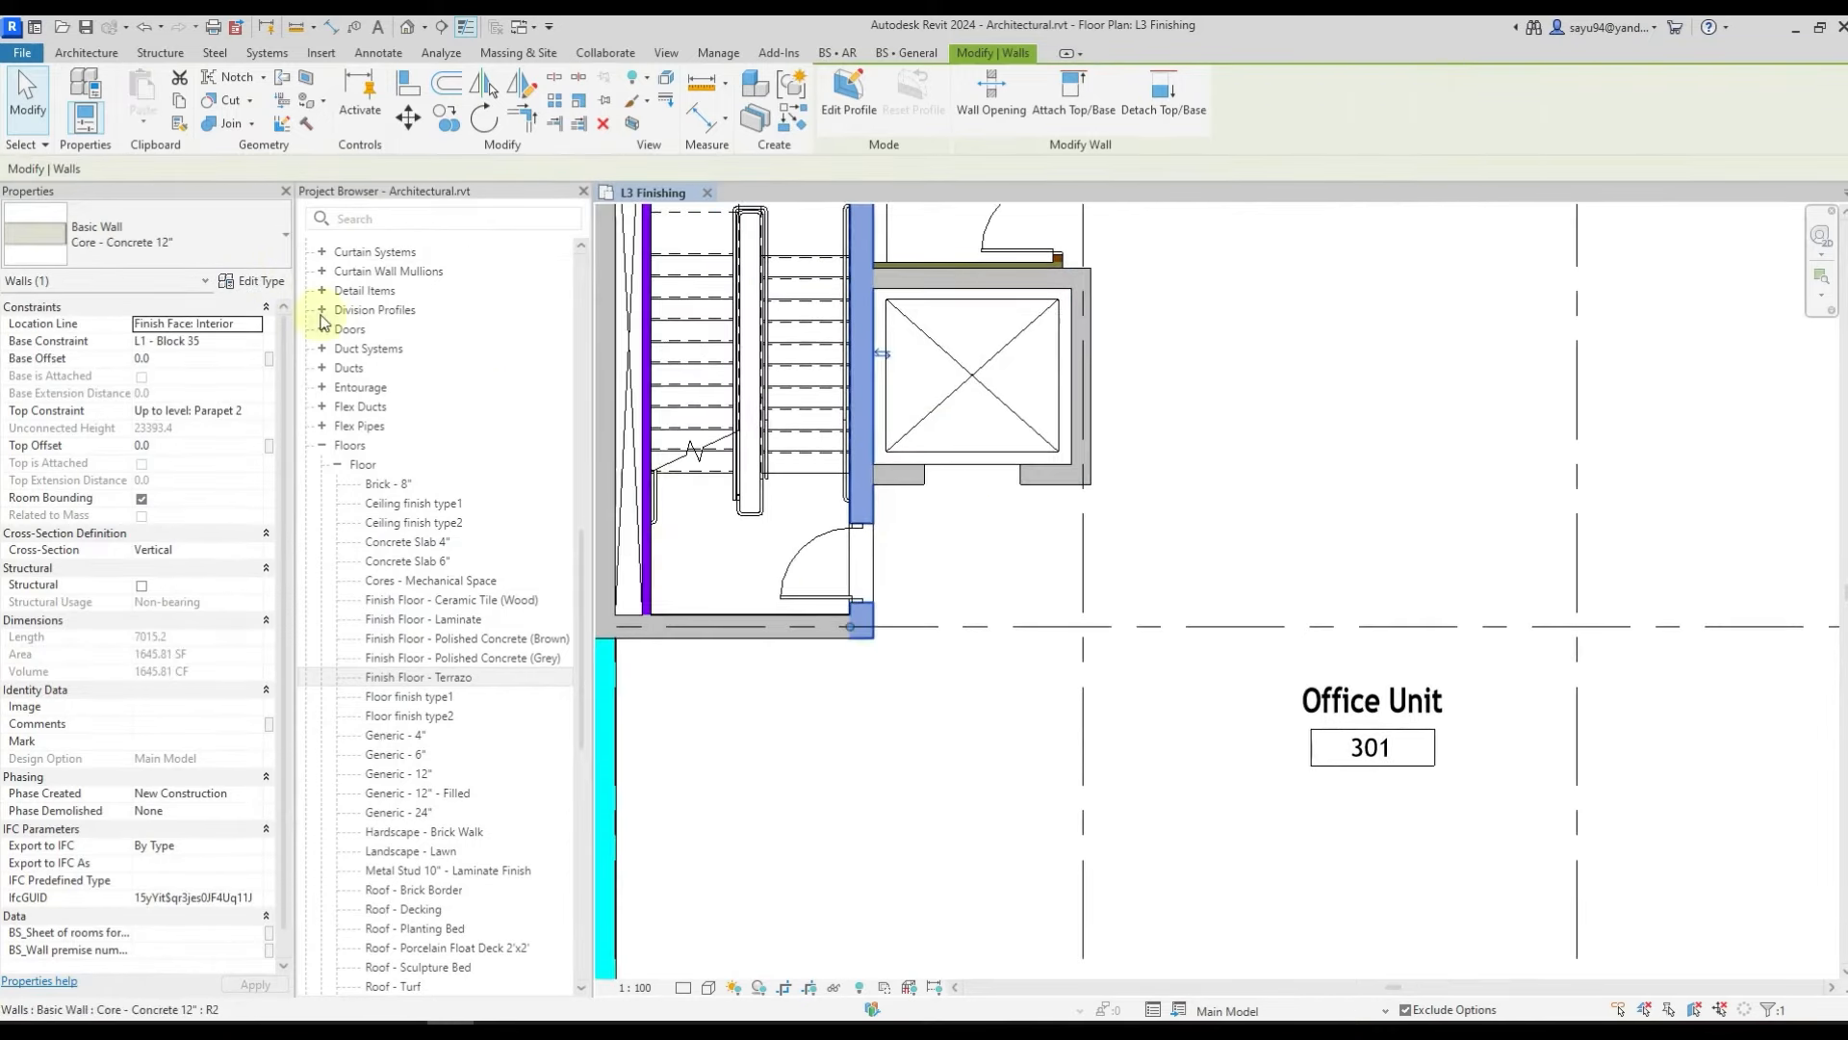
{"action": "left_click", "coordinate": [249, 281]}
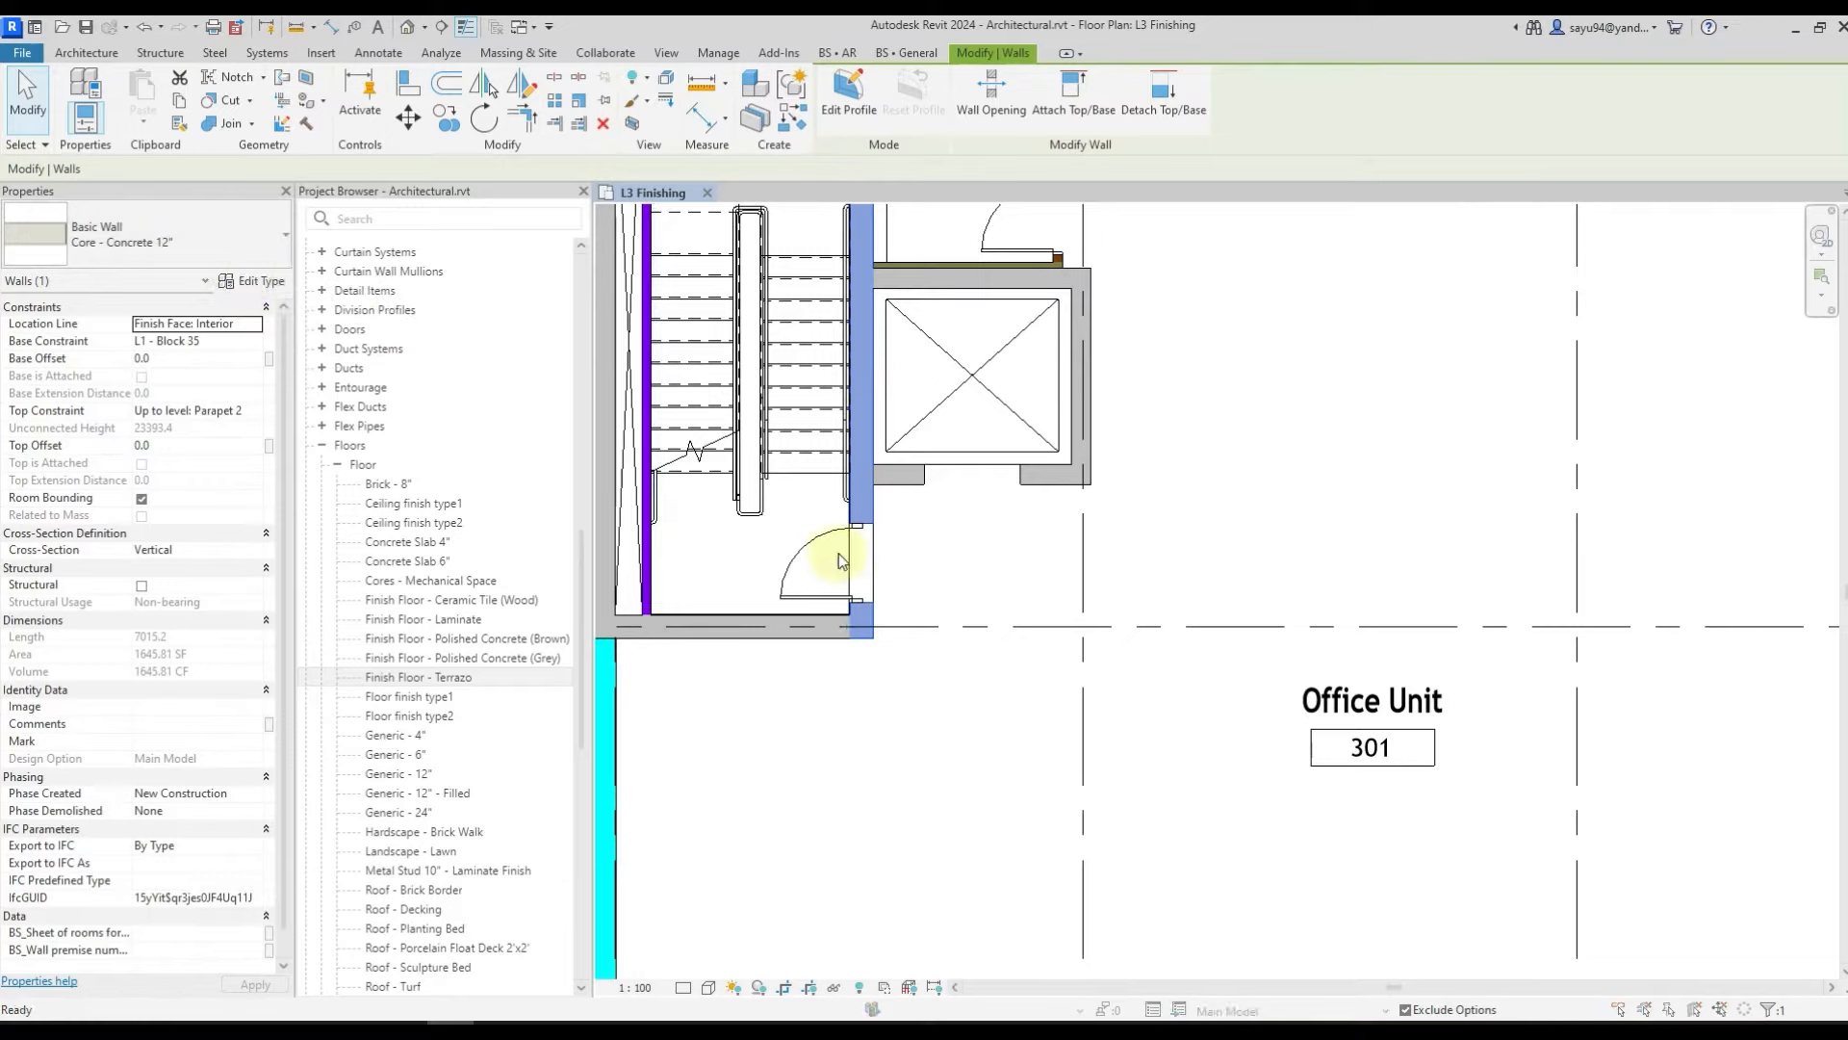
{"action": "scroll", "coordinate": [835, 554], "scroll_direction": "down", "scroll_amount": 3}
{"action": "scroll", "coordinate": [781, 563], "scroll_direction": "down", "scroll_amount": 2}
{"action": "left_click", "coordinate": [761, 555]}
{"action": "type", "text": "Reinforced concrete"}
{"action": "key", "text": "Return"}
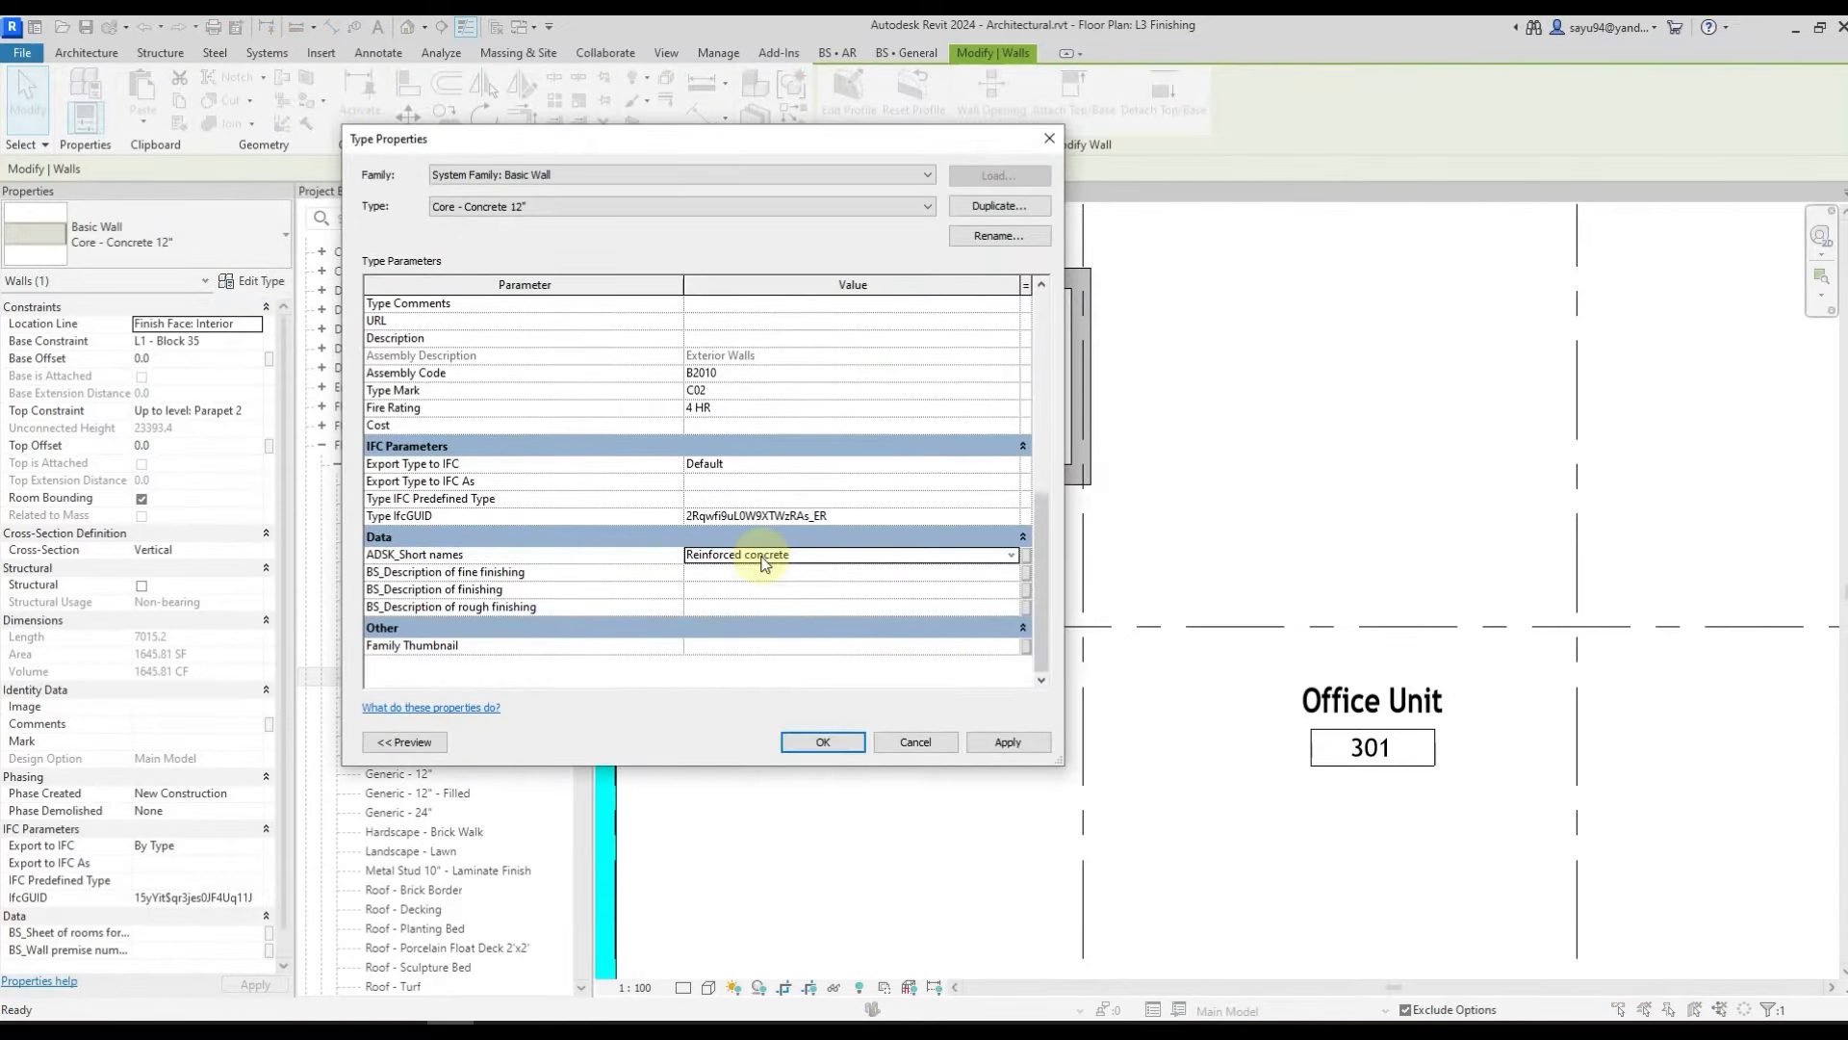
- Accept the Core - Concrete 12" type change and check the concrete stairwell walls on both sides of Office Unit 301
{"action": "key", "text": "Return"}
{"action": "left_click", "coordinate": [795, 610]}
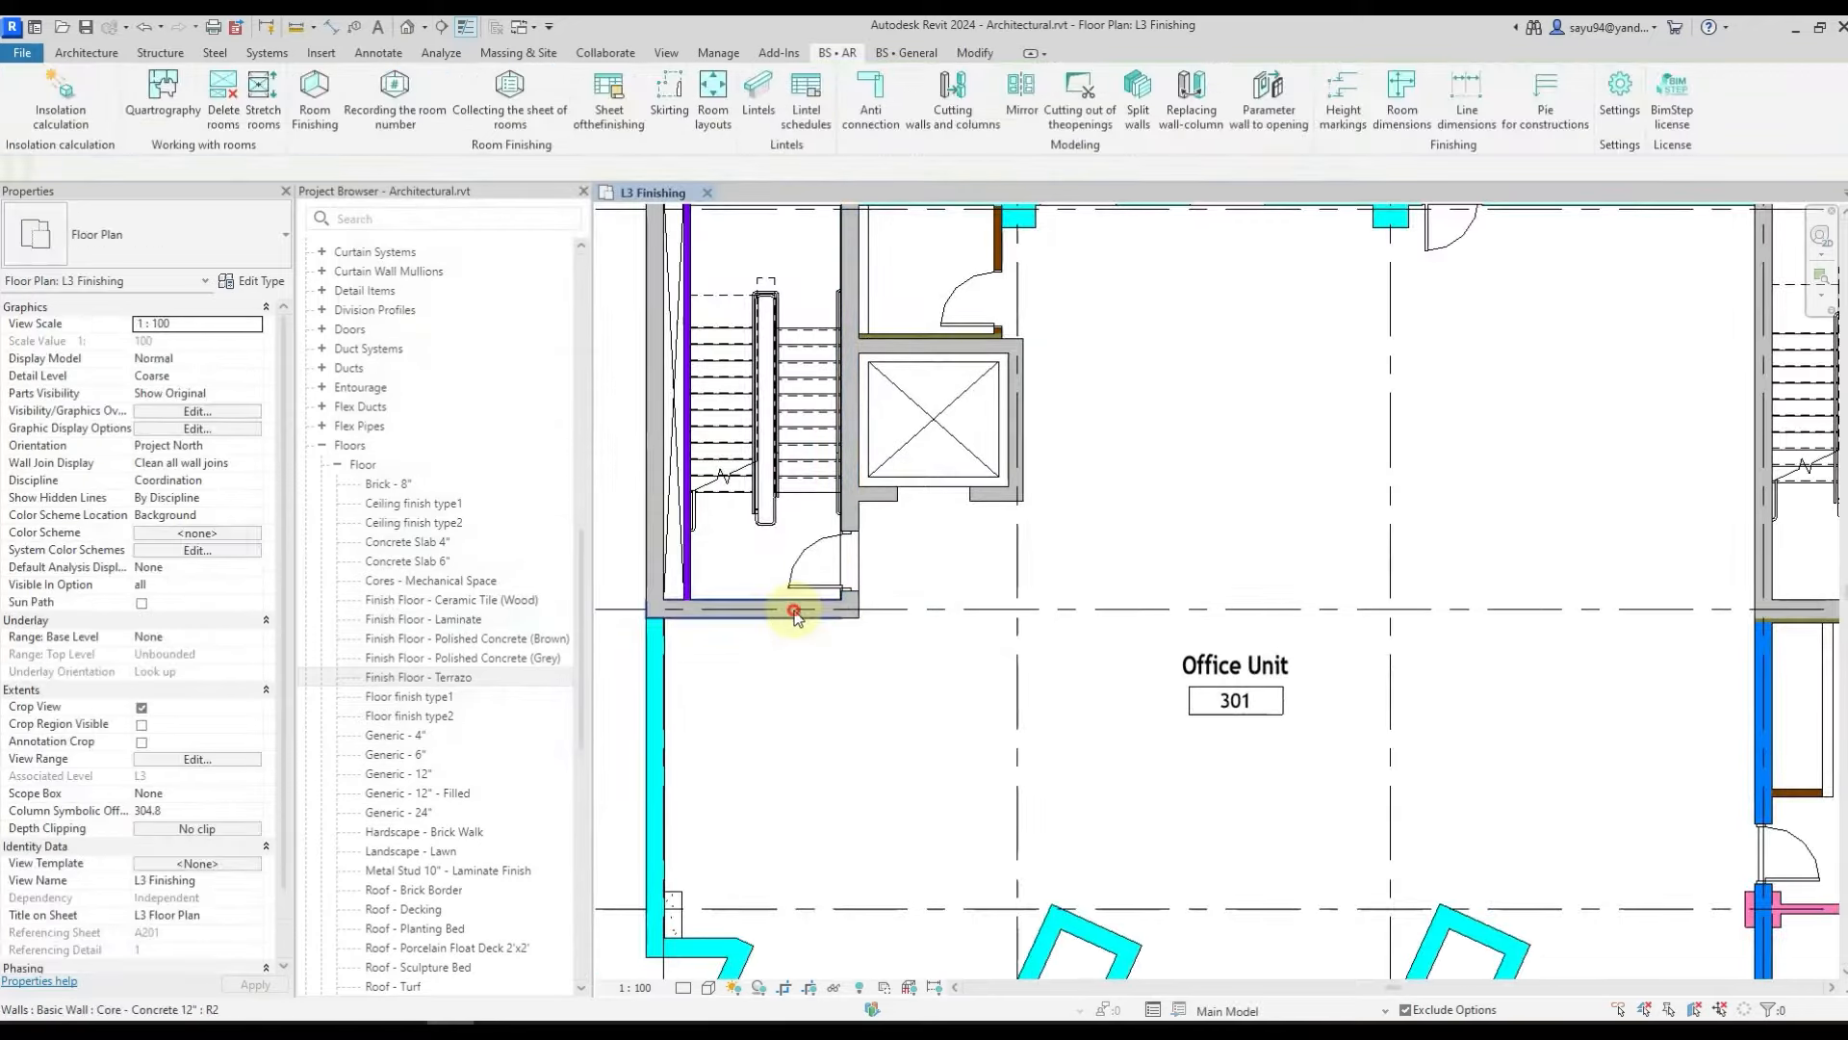
{"action": "middle_click_drag", "start_coordinate": [1473, 585], "coordinate": [1247, 601]}
{"action": "key", "text": "Escape"}
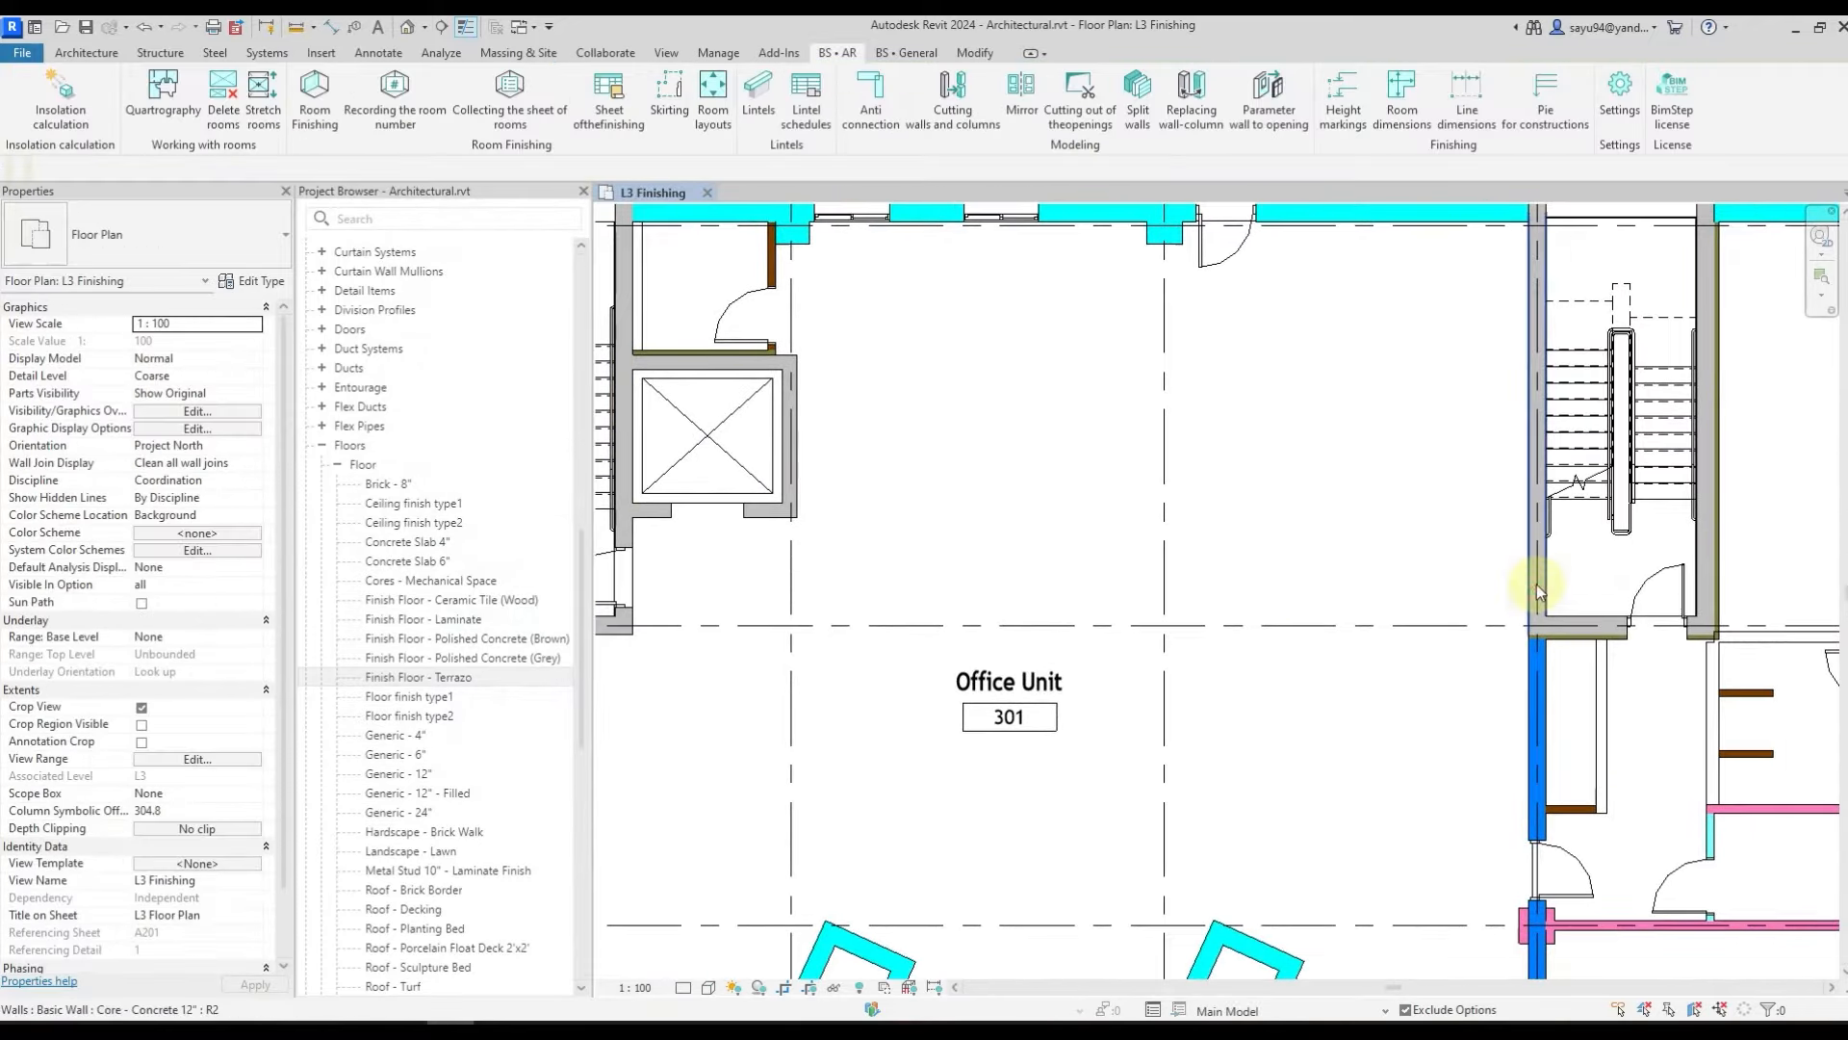
{"action": "left_click", "coordinate": [1533, 584]}
{"action": "middle_click_drag", "start_coordinate": [1282, 525], "coordinate": [1275, 620]}
{"action": "key", "text": "Escape"}
{"action": "scroll", "coordinate": [1237, 541], "scroll_direction": "down", "scroll_amount": 1}
{"action": "middle_click_drag", "start_coordinate": [1156, 525], "coordinate": [1197, 318]}
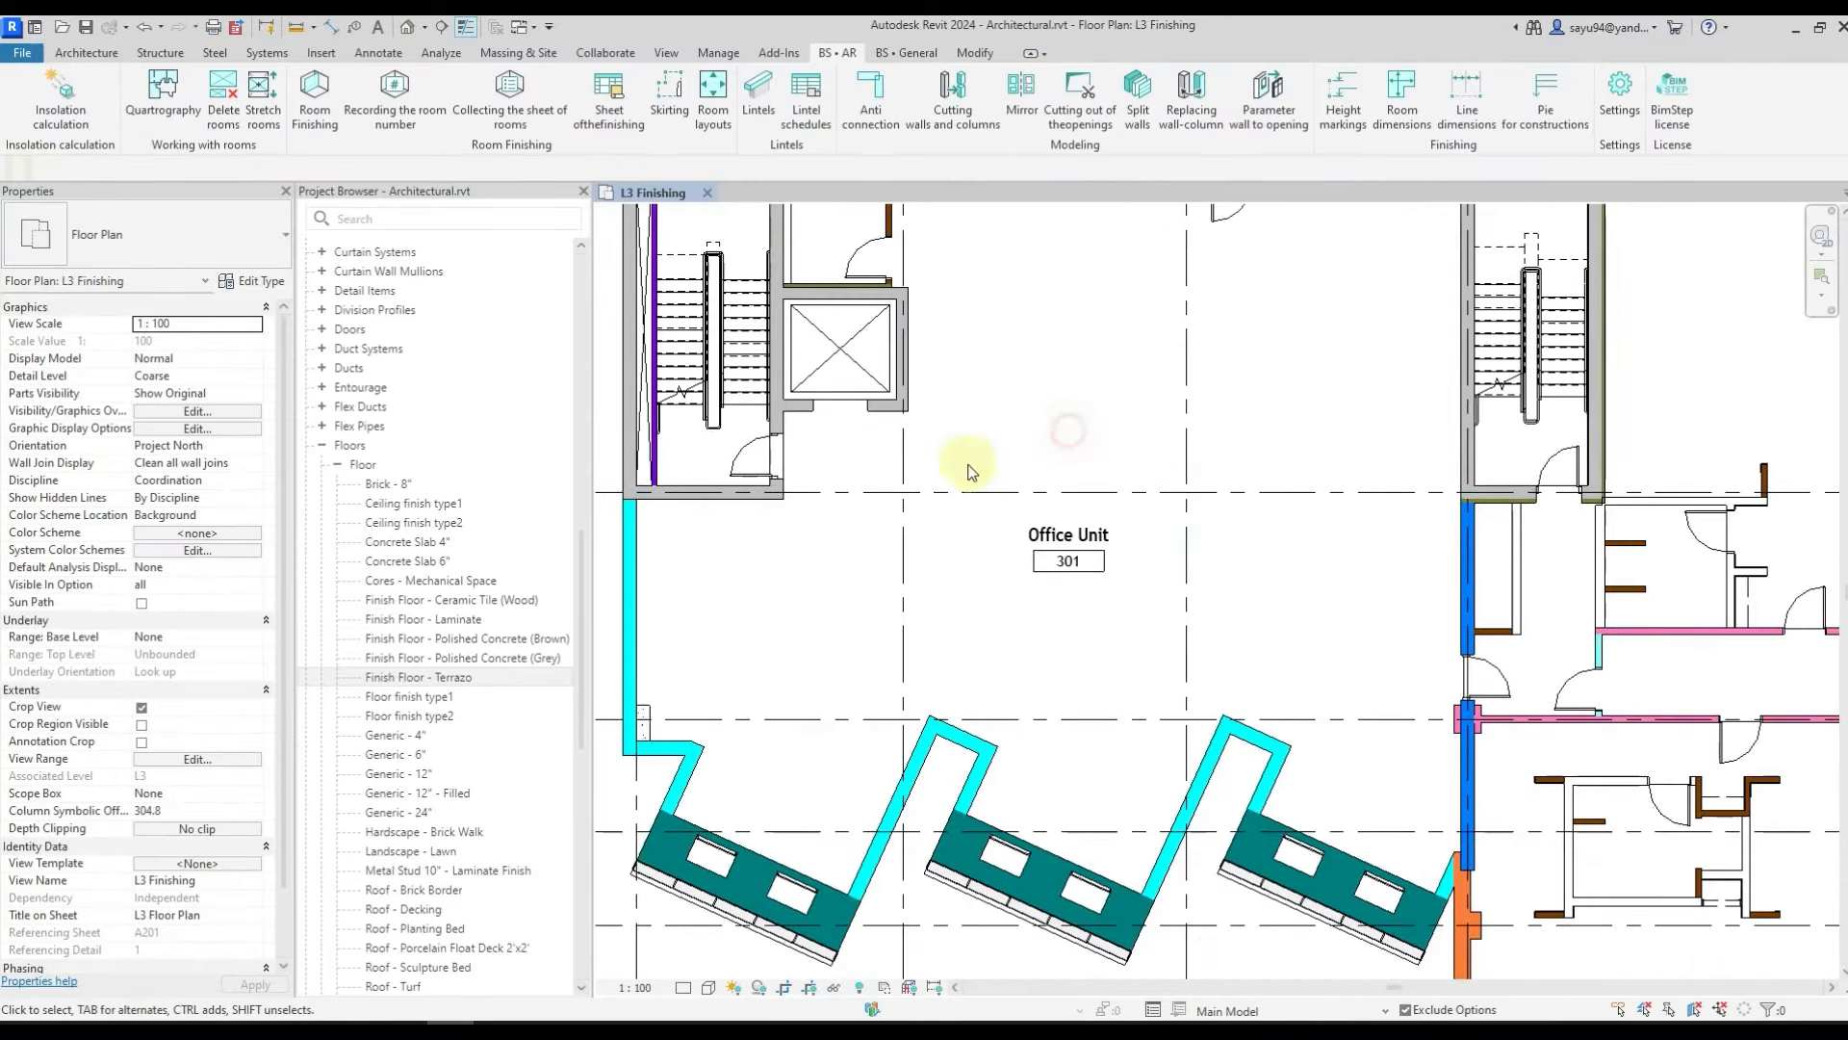
- Set ADSK_Short names to Gypsum for the 12 5/8" rainscreen exterior wall type bordering Office Unit 301 and accept
{"action": "left_click", "coordinate": [621, 585]}
{"action": "middle_click_drag", "start_coordinate": [652, 590], "coordinate": [747, 540]}
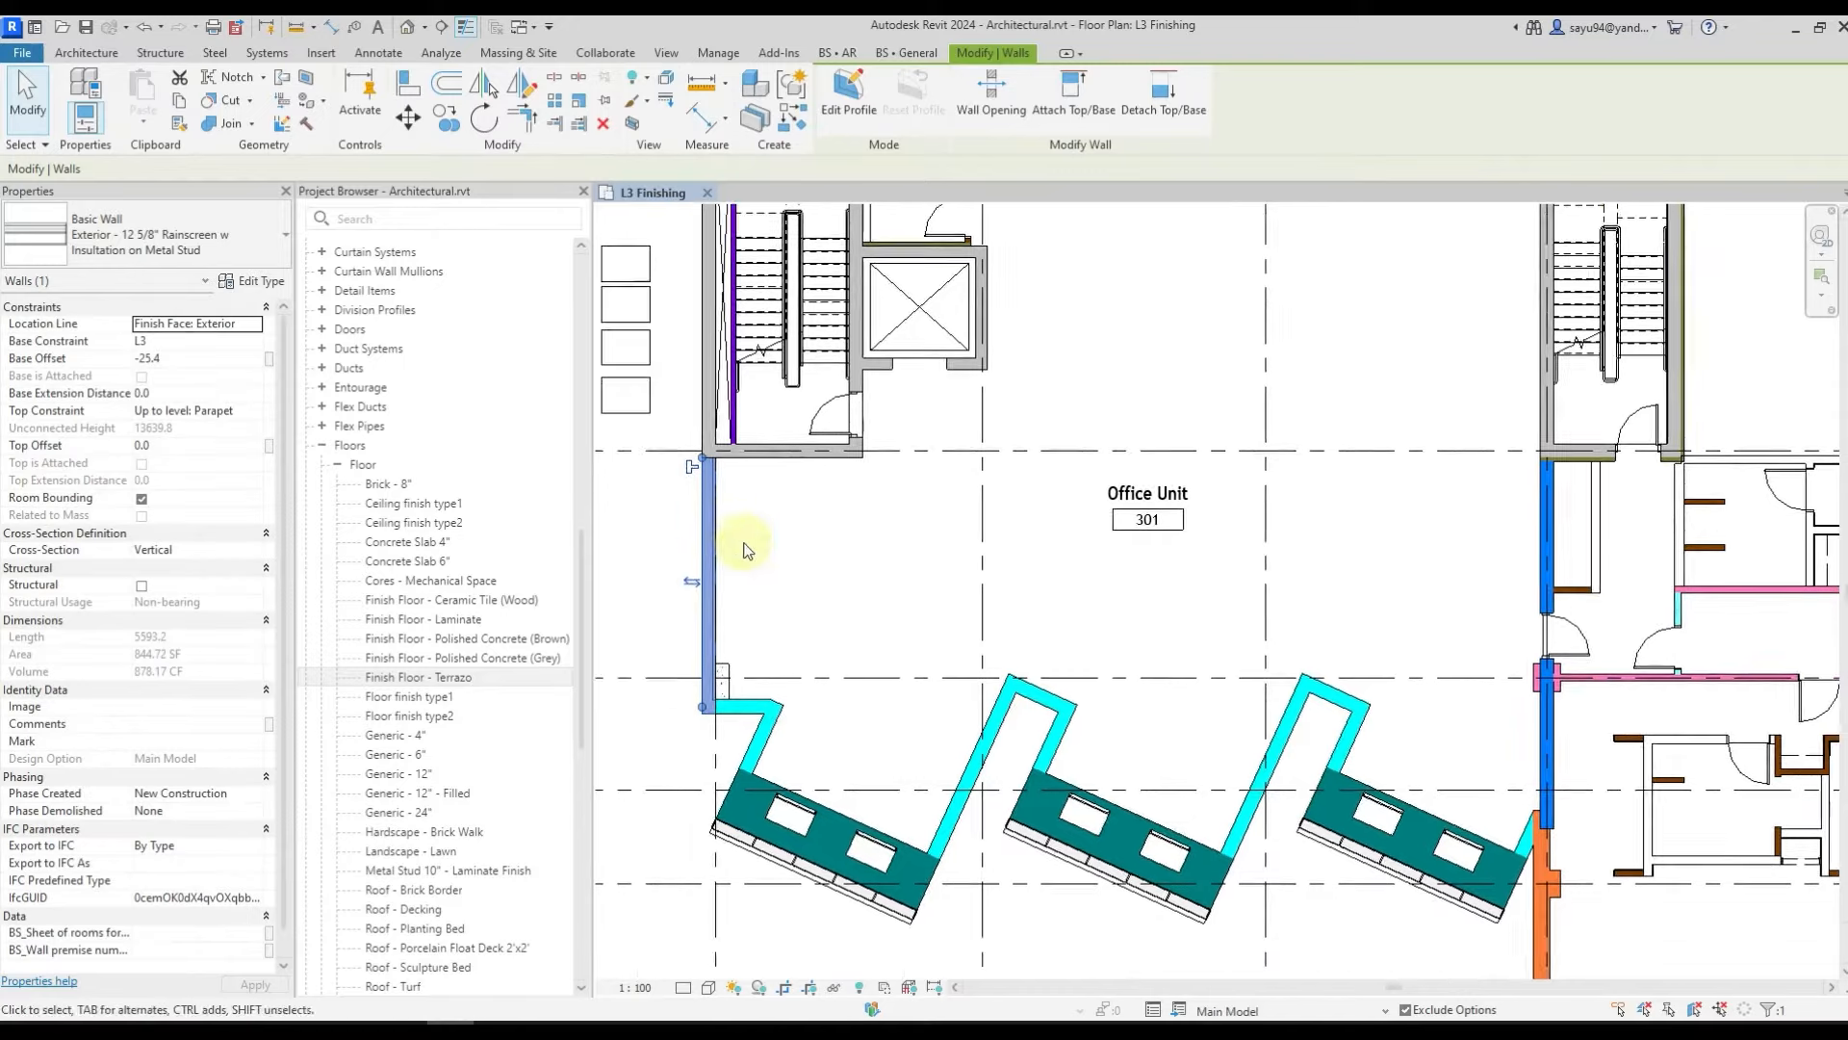
{"action": "left_click", "coordinate": [252, 280]}
{"action": "scroll", "coordinate": [764, 537], "scroll_direction": "down", "scroll_amount": 5}
{"action": "left_click", "coordinate": [743, 554]}
{"action": "type", "text": "Gypsum"}
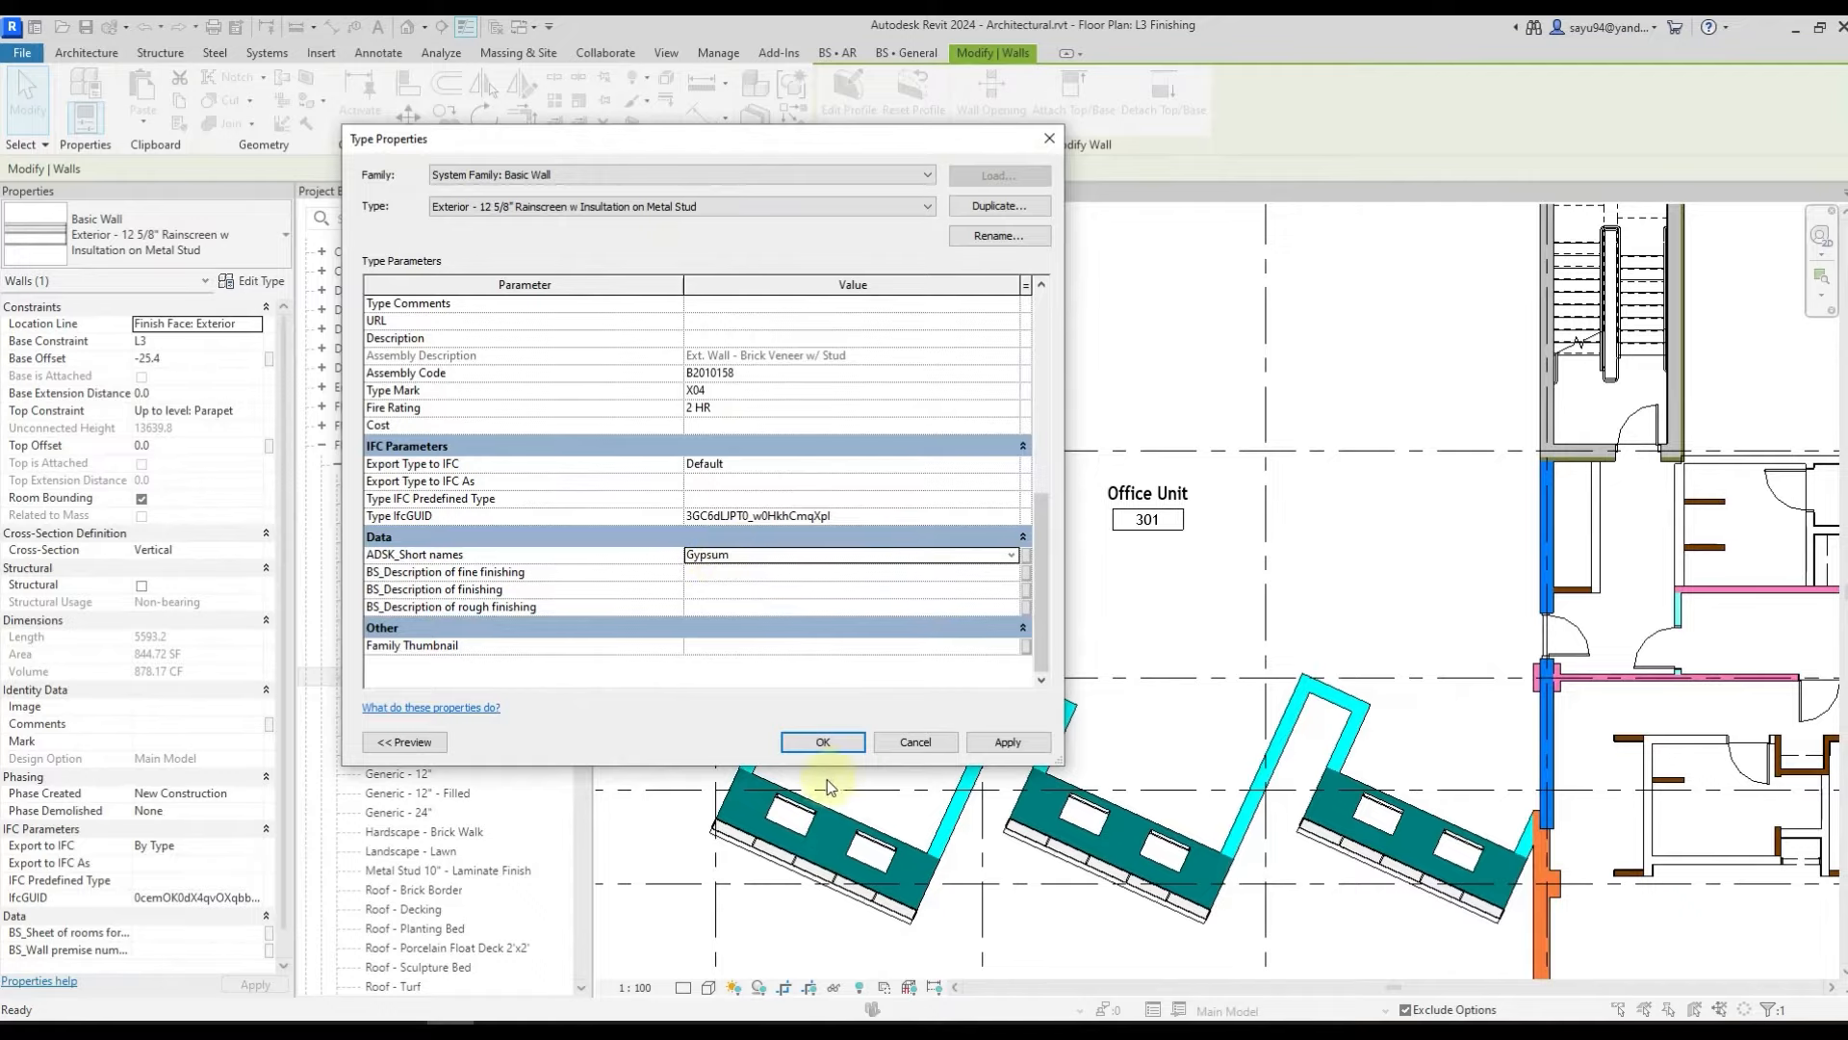
{"action": "left_click", "coordinate": [823, 741]}
{"action": "key", "text": "Escape"}
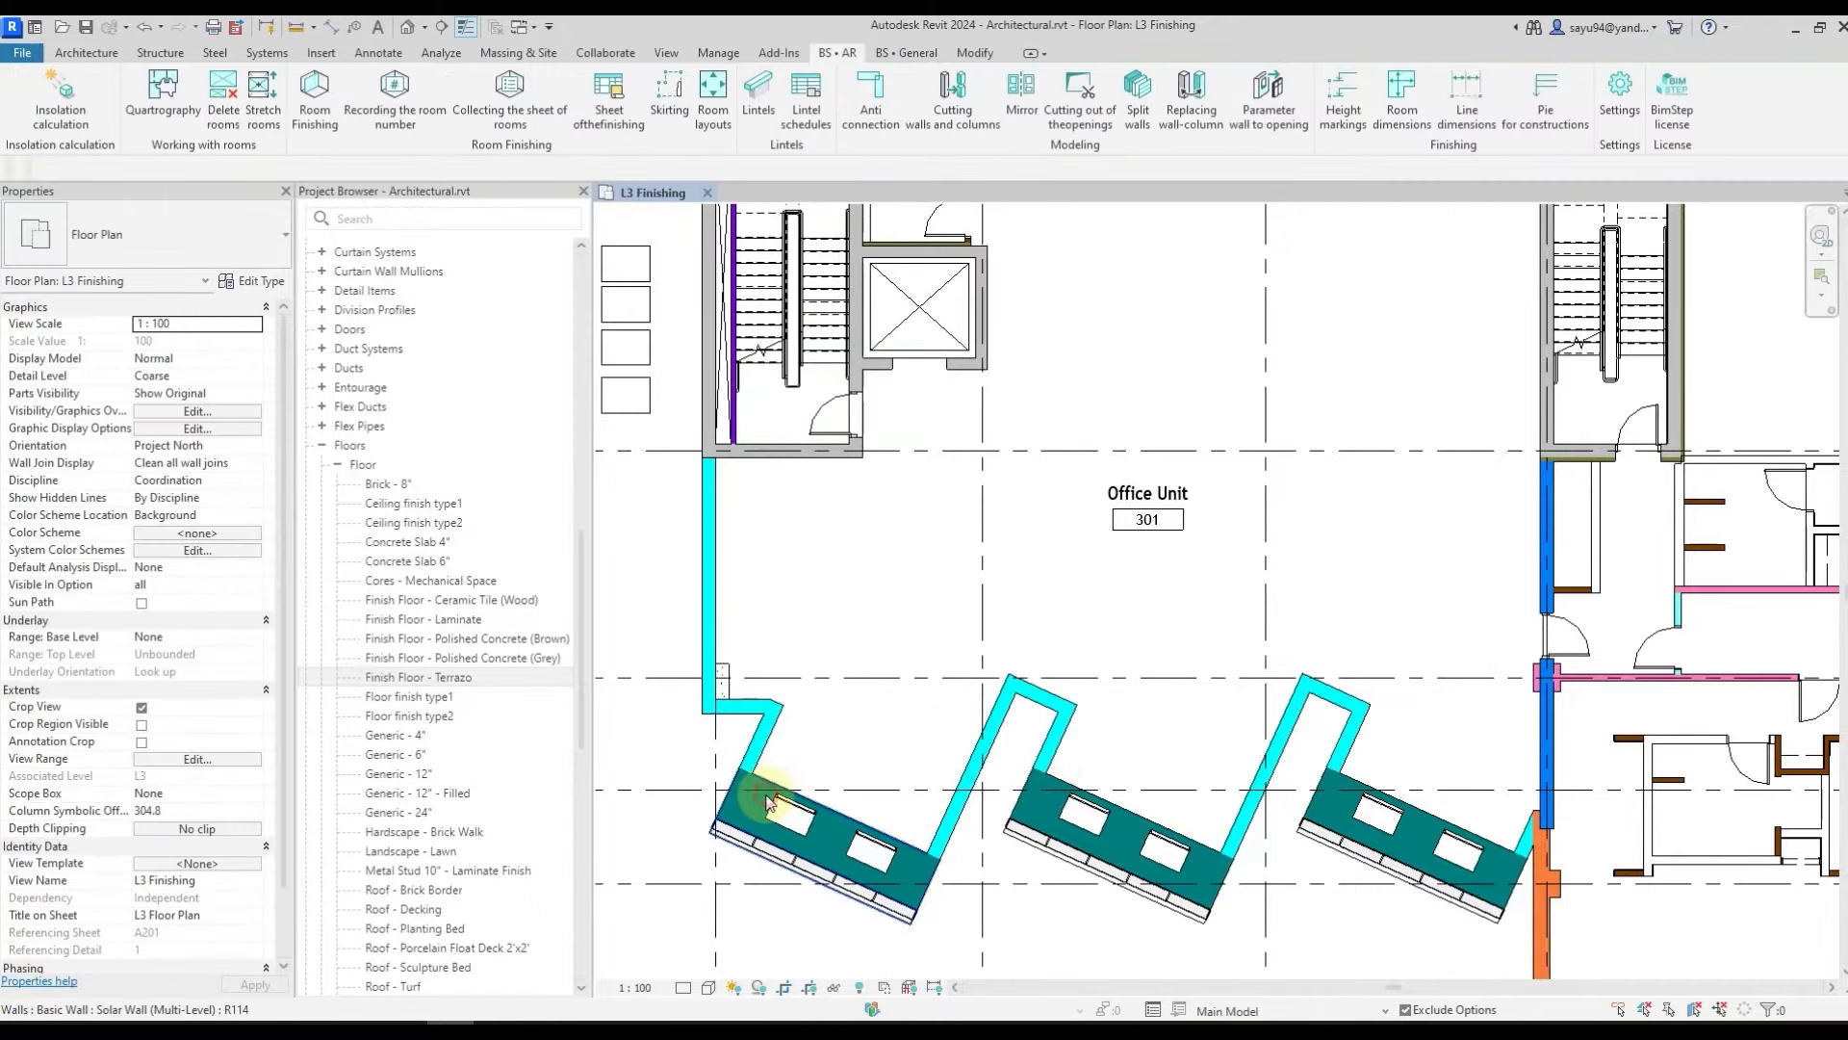
- Set ADSK_Short names to Gypsum for the Interior - 4 7/8" Partition (NR) wall type above the elevator shaft
{"action": "left_click", "coordinate": [767, 802]}
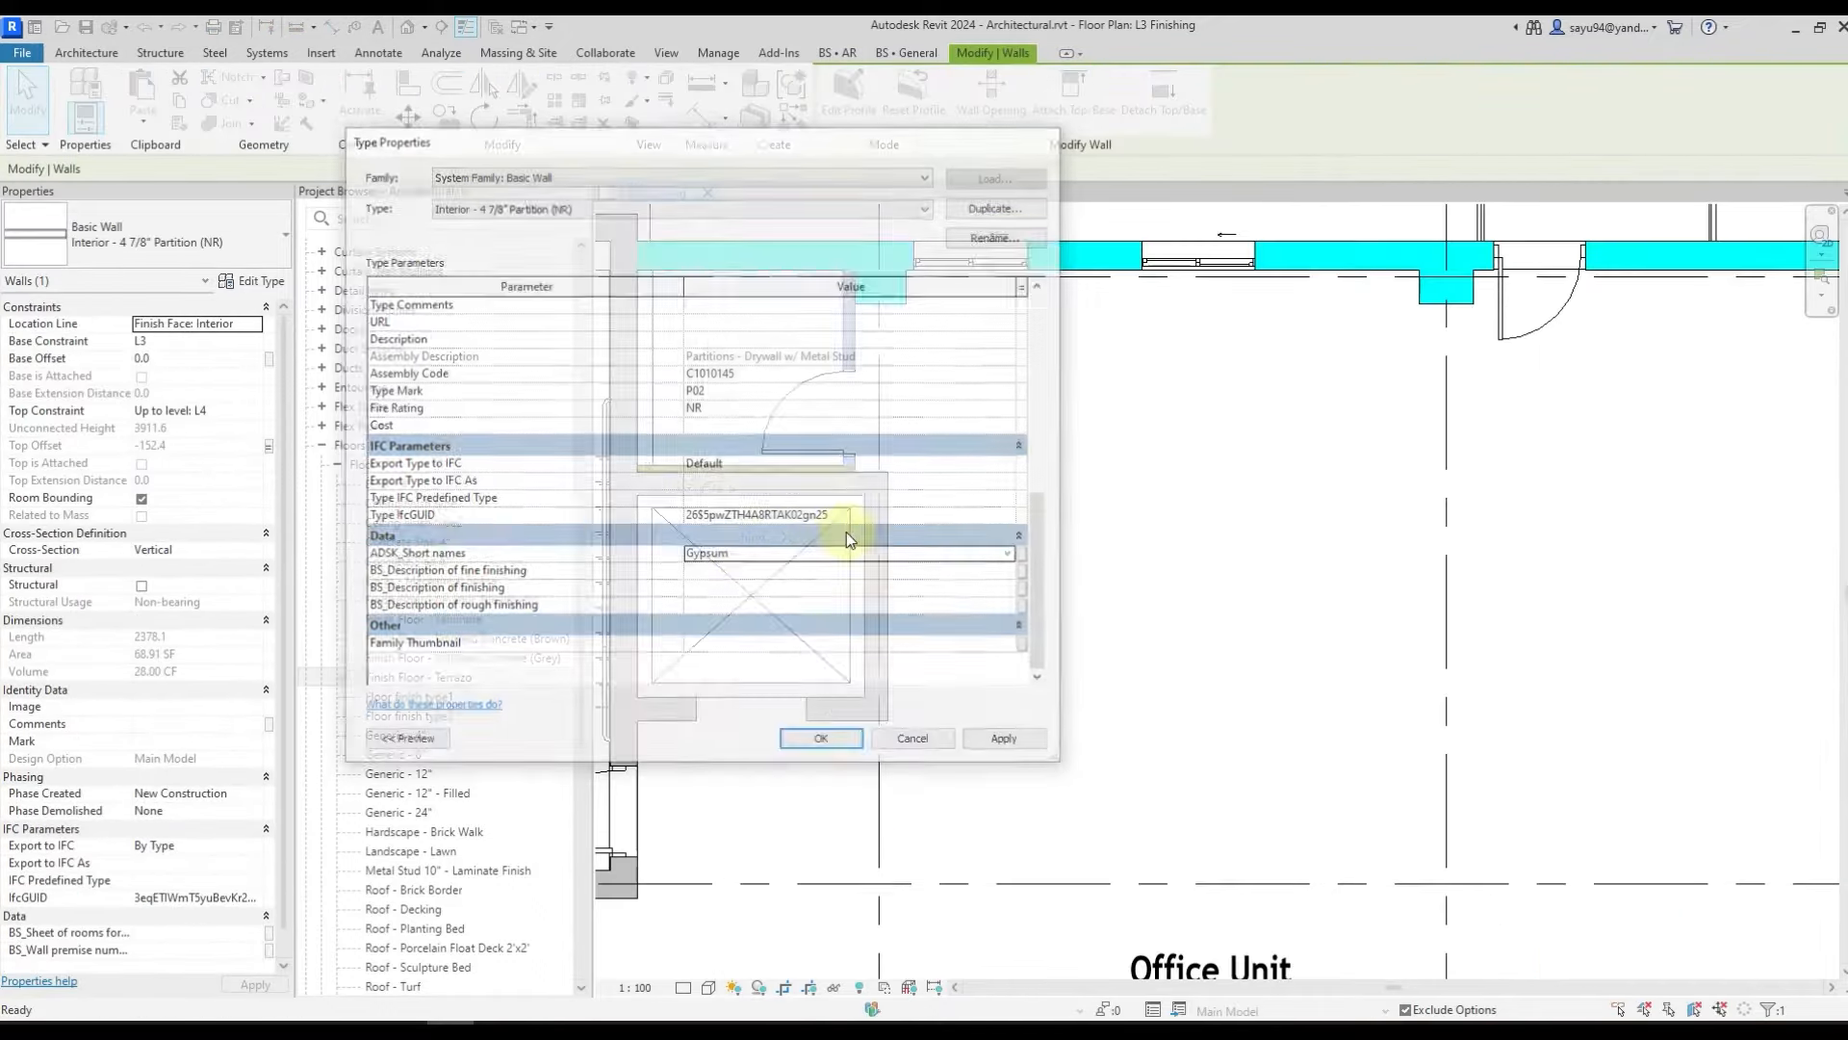
{"action": "key", "text": "Escape"}
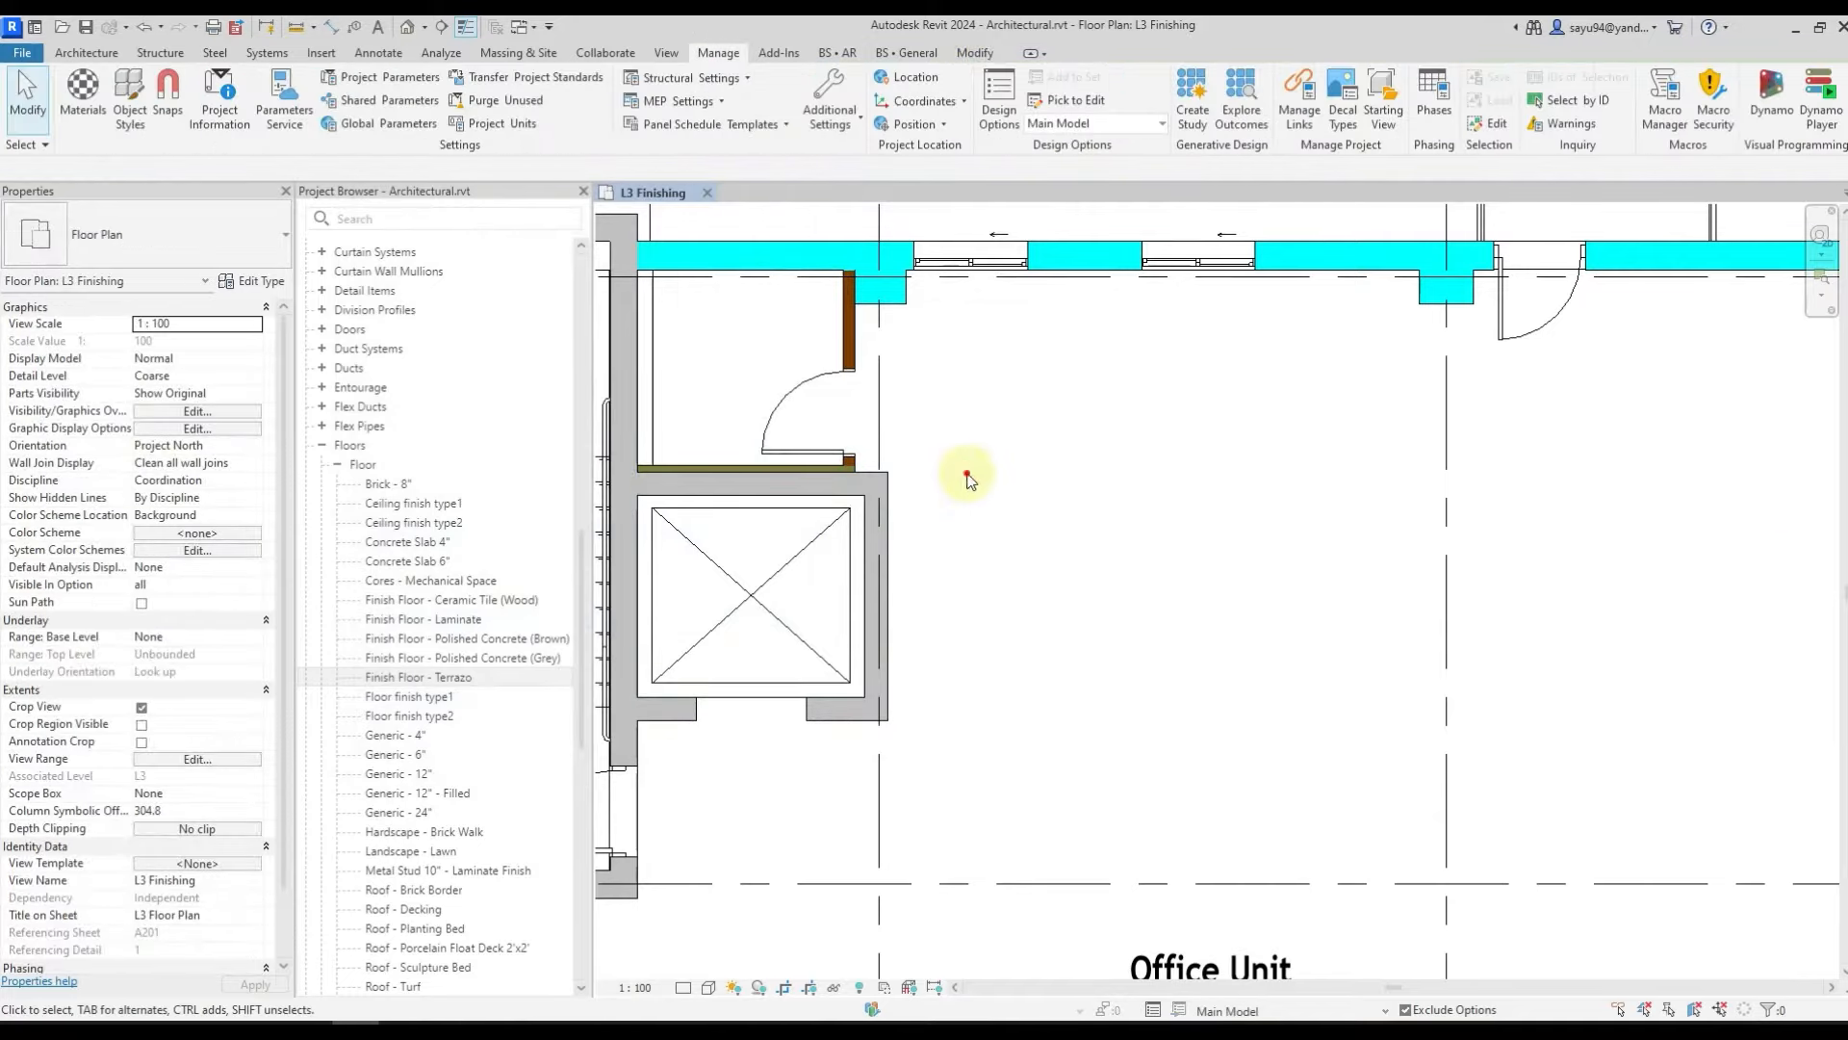
- Set ADSK_Short names to Reinforced concrete for the 24"D x 24"W rectangular column type at the office's exterior wall
{"action": "scroll", "coordinate": [960, 471], "scroll_direction": "down", "scroll_amount": 2}
{"action": "middle_click_drag", "start_coordinate": [1128, 521], "coordinate": [927, 360]}
{"action": "scroll", "coordinate": [926, 360], "scroll_direction": "down", "scroll_amount": 1}
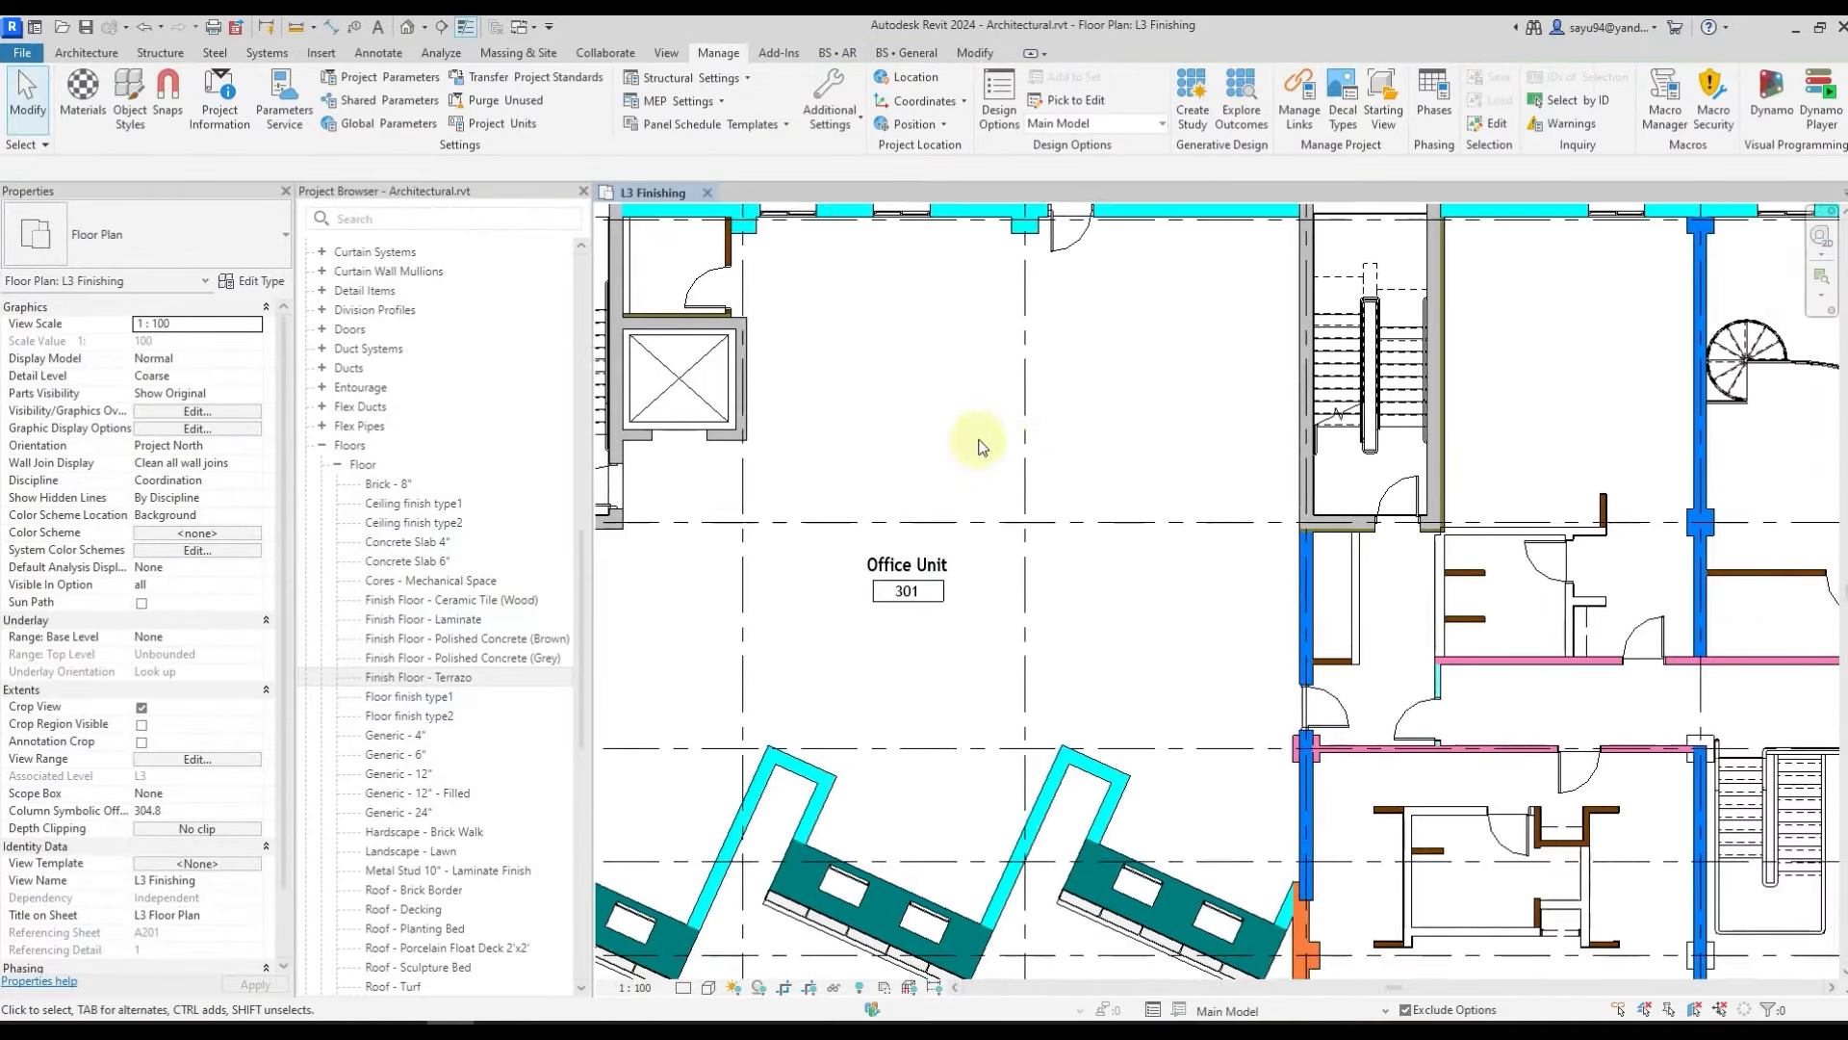
{"action": "middle_click_drag", "start_coordinate": [980, 441], "coordinate": [1069, 453]}
{"action": "left_click", "coordinate": [869, 258]}
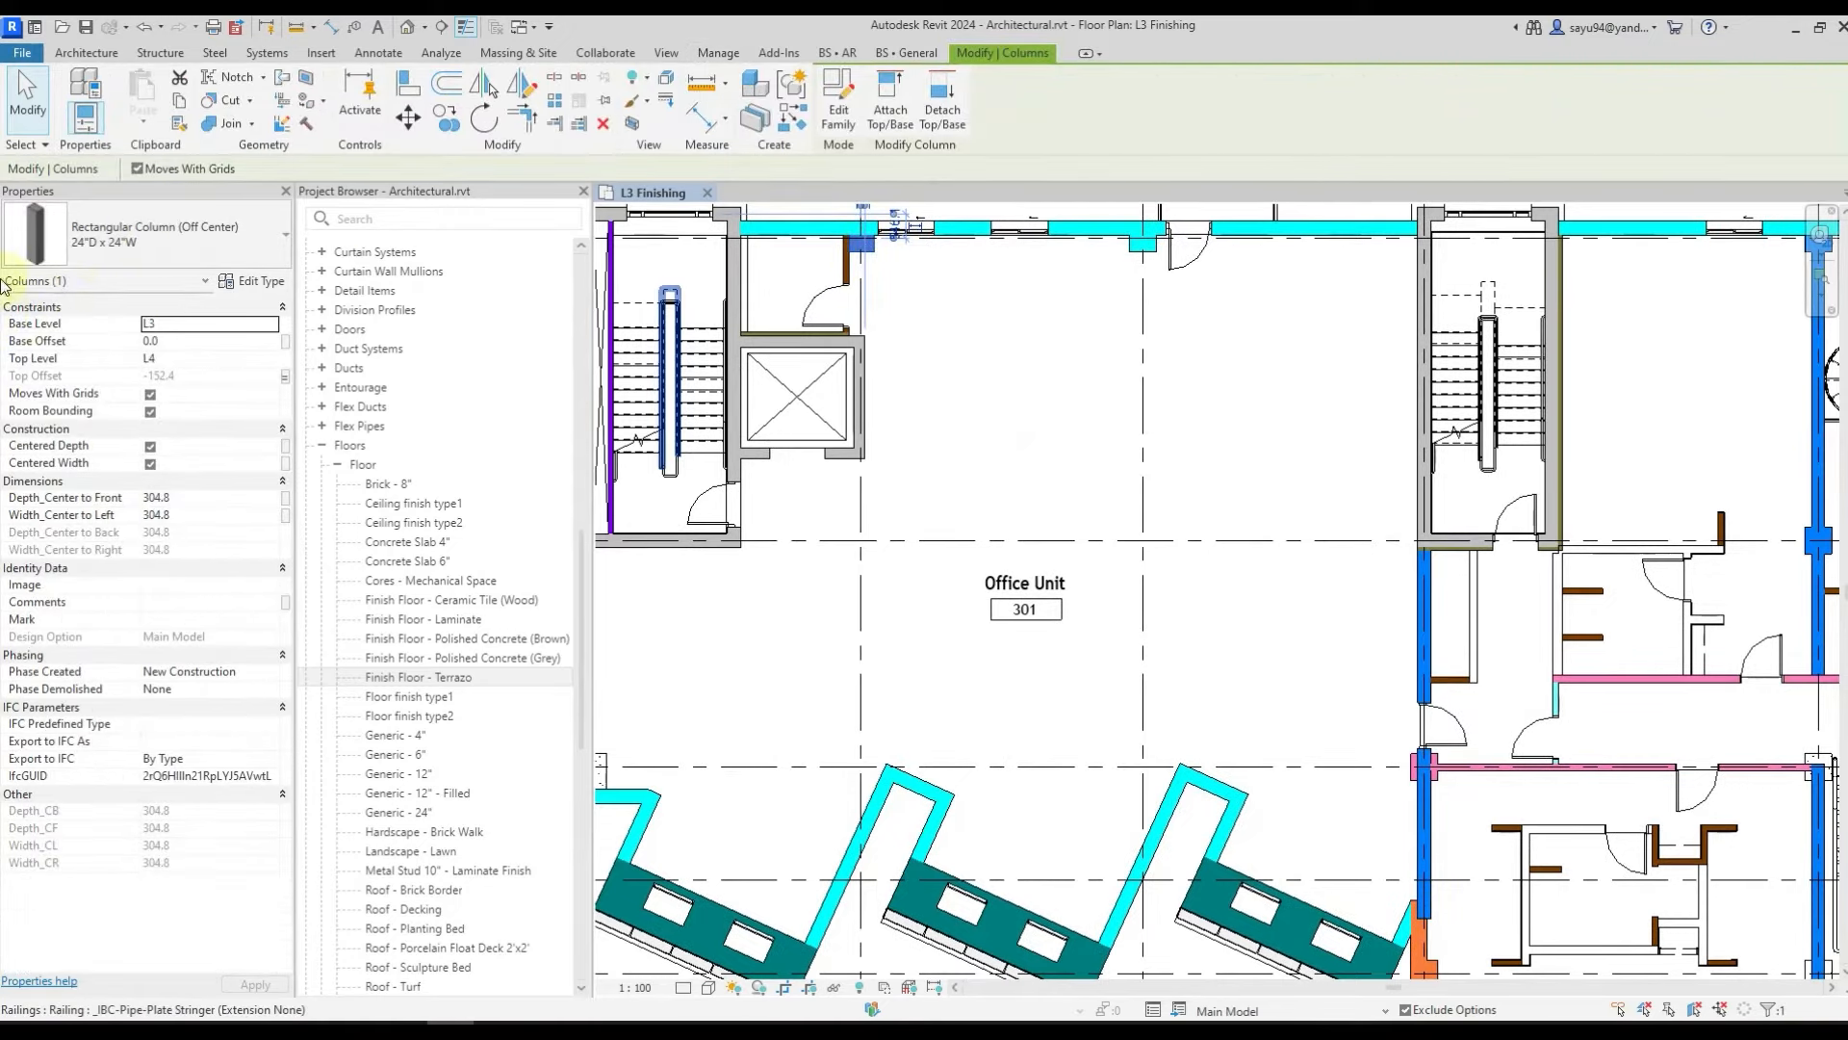
{"action": "left_click", "coordinate": [252, 280]}
{"action": "scroll", "coordinate": [689, 578], "scroll_direction": "down", "scroll_amount": 5}
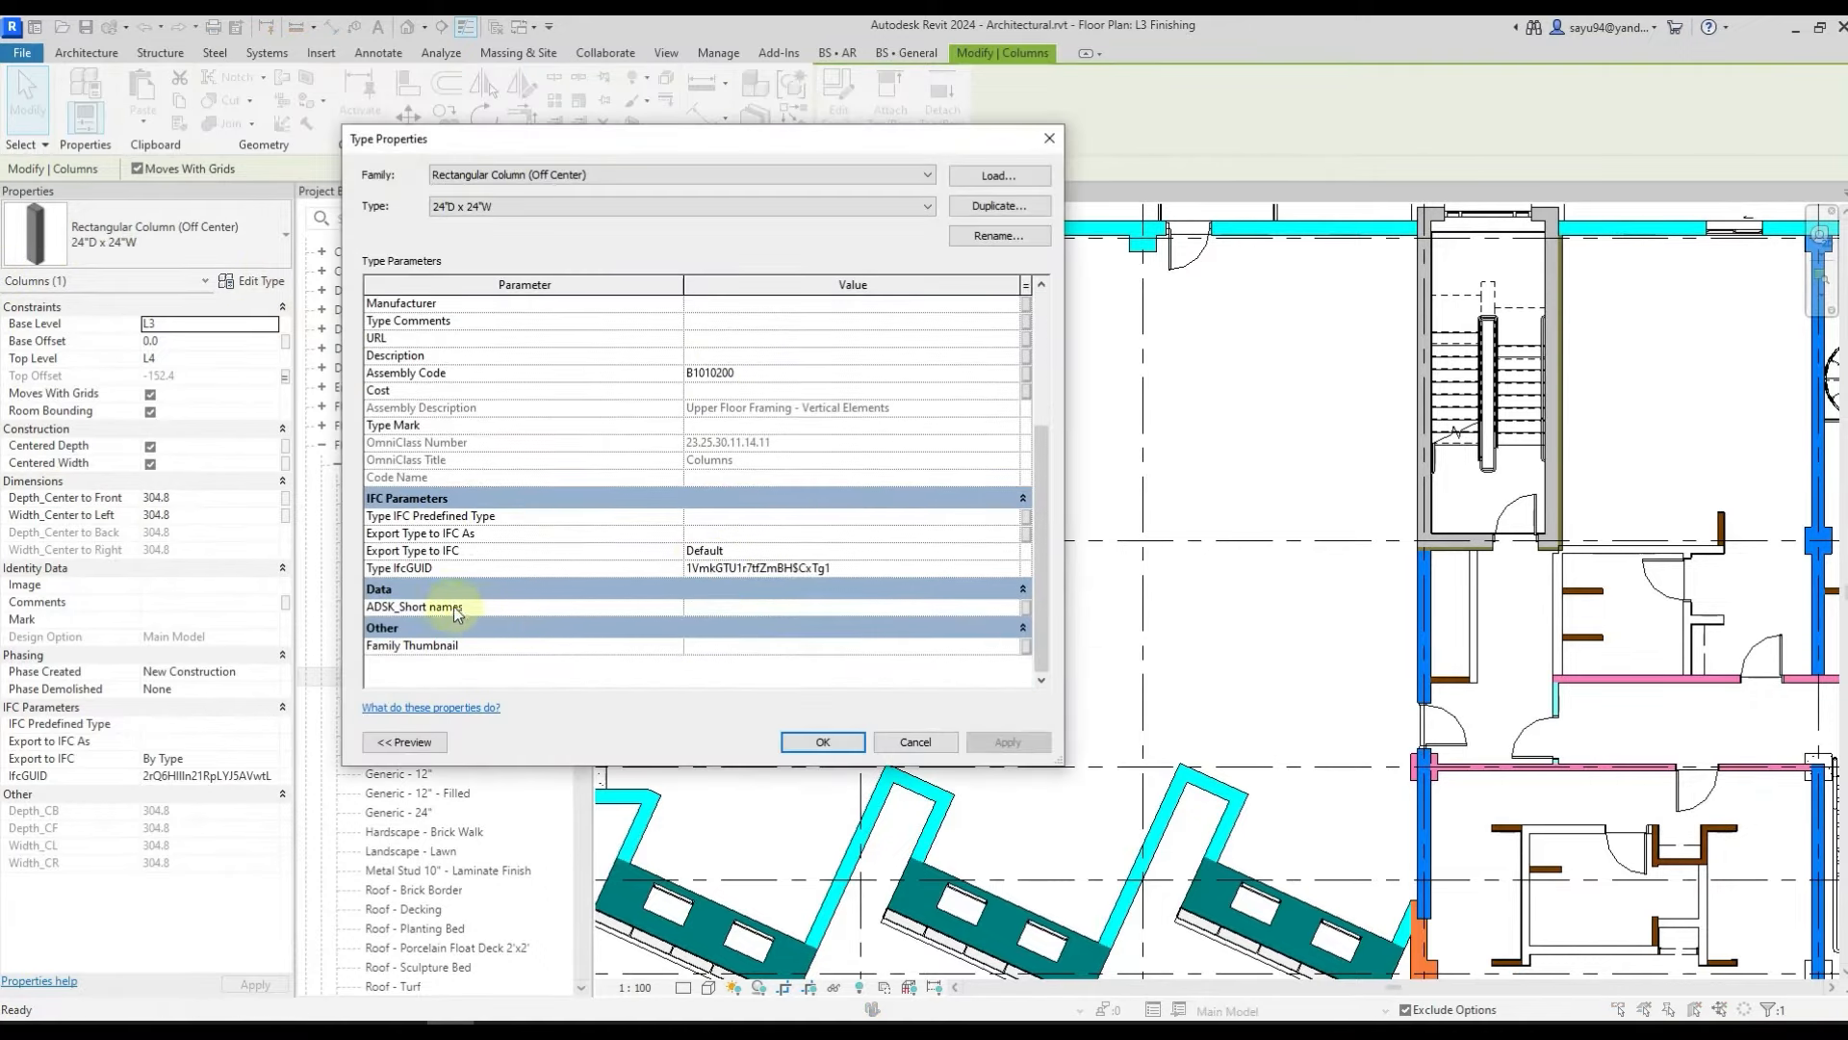
{"action": "mouse_move", "coordinate": [442, 612]}
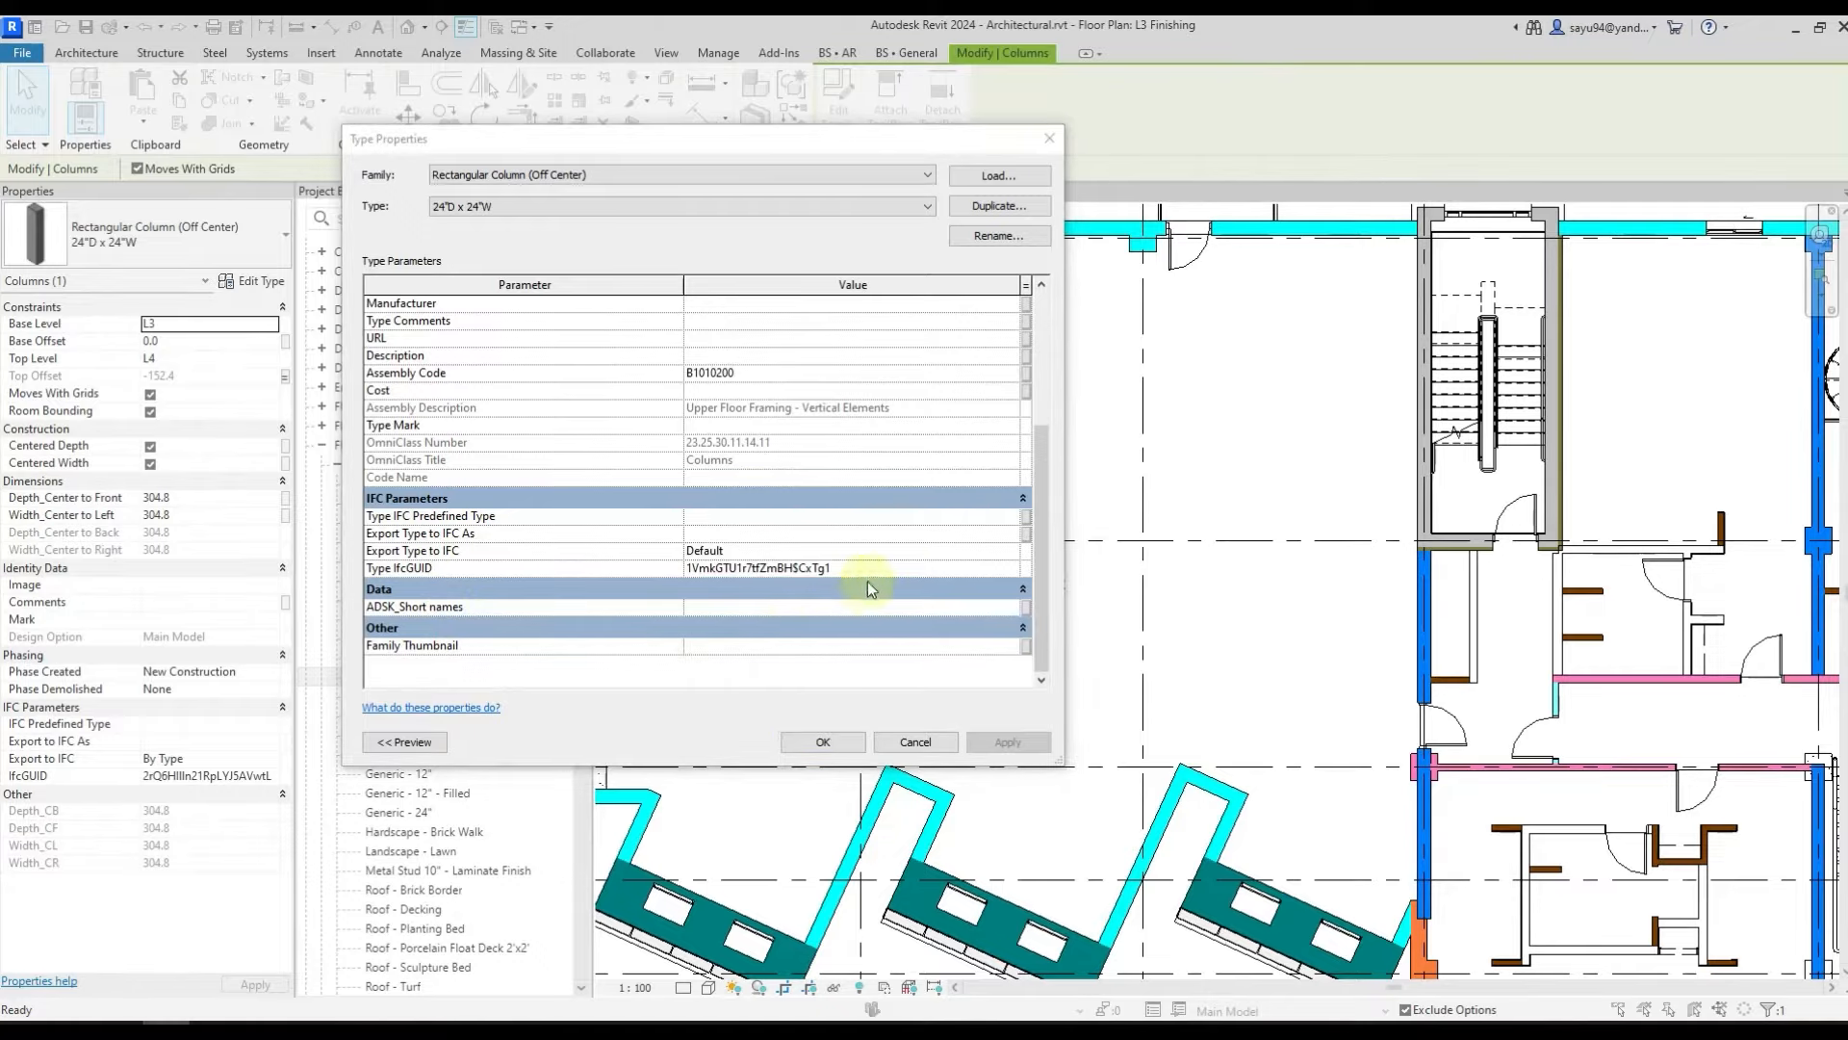
{"action": "left_click", "coordinate": [757, 606]}
{"action": "type", "text": "Reinforced concrete"}
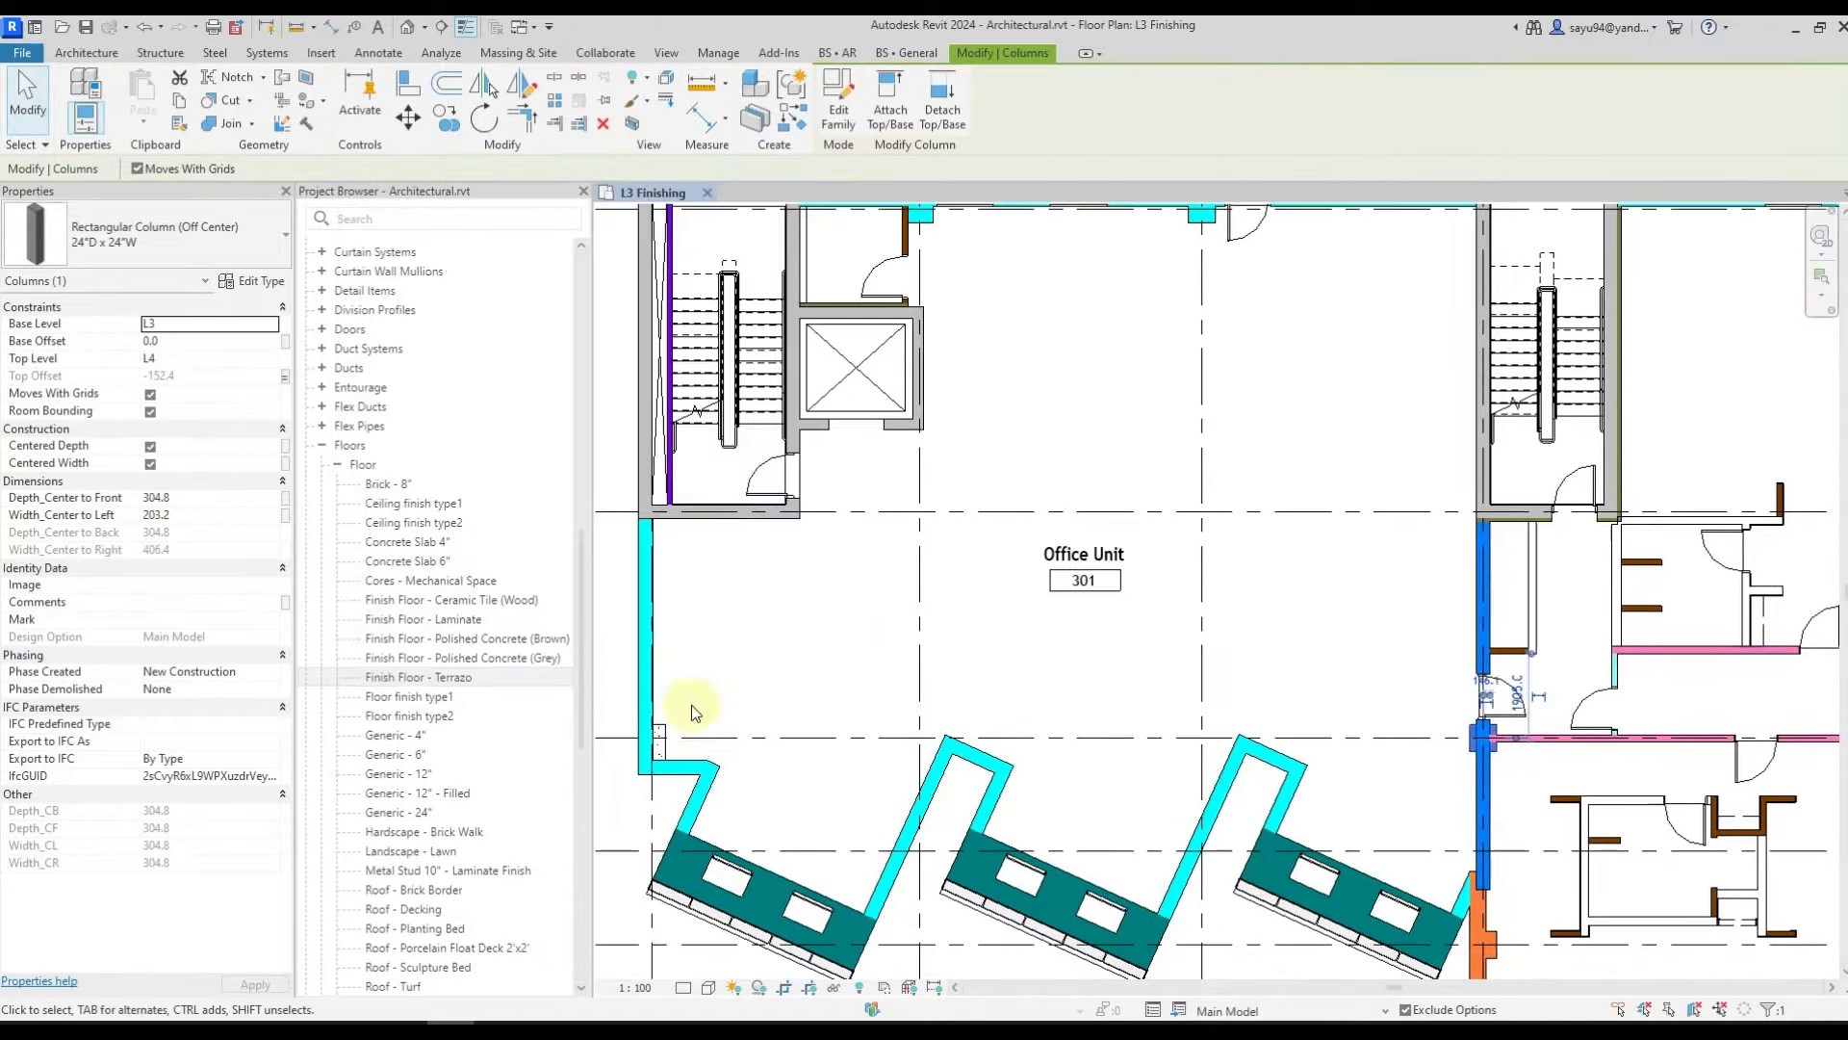
- Set ADSK_Short names to Reinforced concrete for the 32"D x 24"W rectangular column type at the office's outer corner and accept
{"action": "left_click", "coordinate": [666, 722]}
{"action": "left_click", "coordinate": [648, 695]}
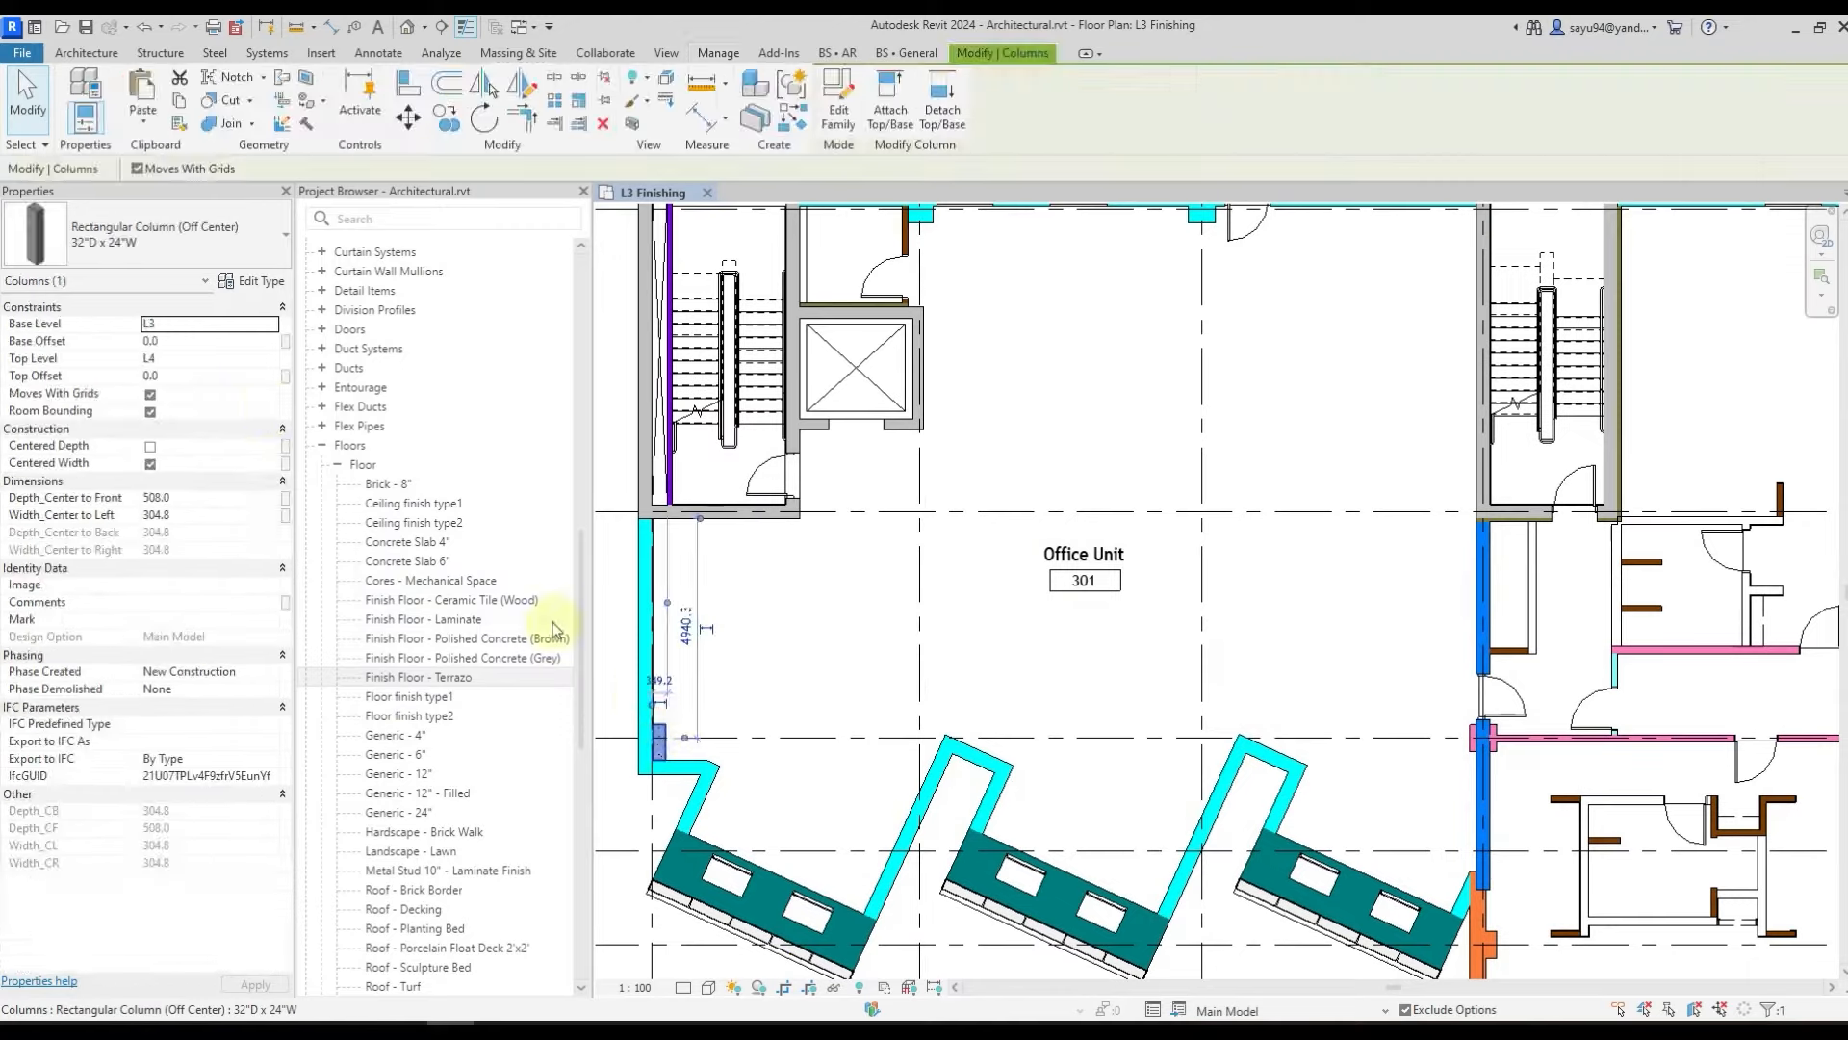
{"action": "left_click", "coordinate": [247, 280]}
{"action": "scroll", "coordinate": [864, 647], "scroll_direction": "down", "scroll_amount": 5}
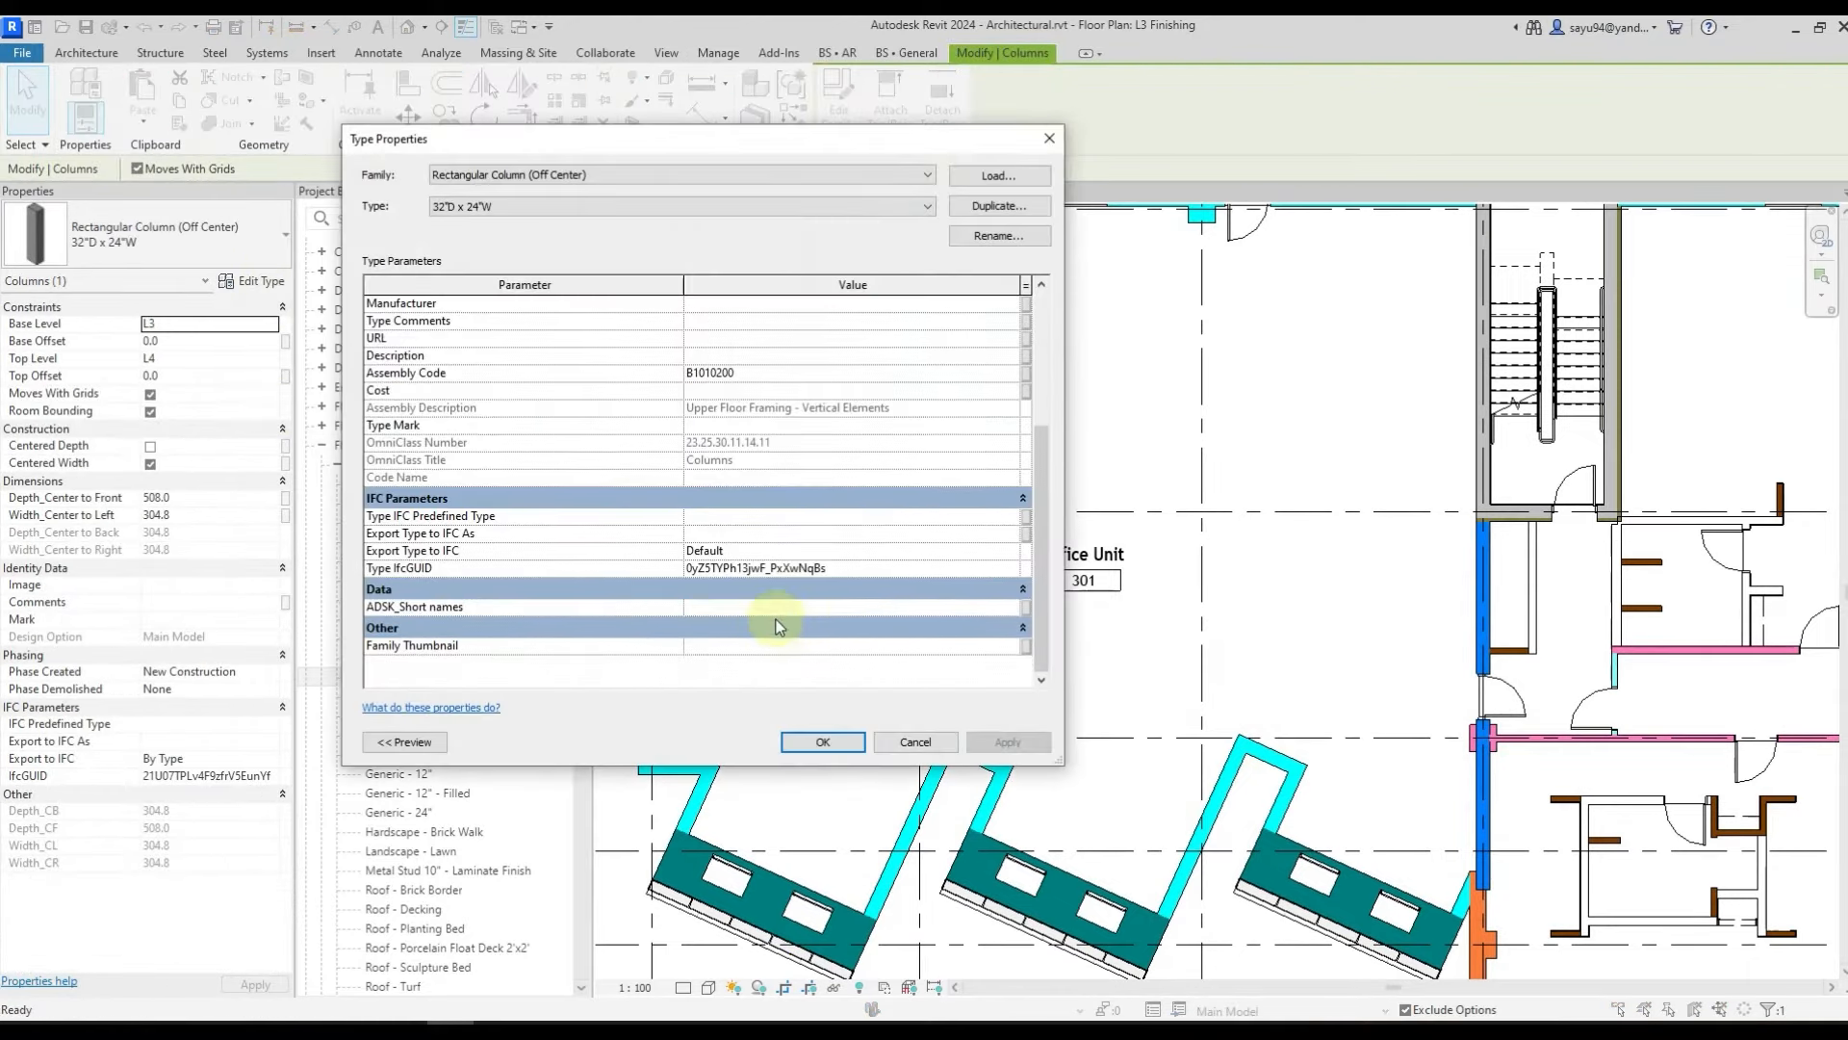
{"action": "left_click", "coordinate": [768, 607]}
{"action": "type", "text": "Reinforced concrete"}
{"action": "key", "text": "Return"}
{"action": "key", "text": "Escape"}
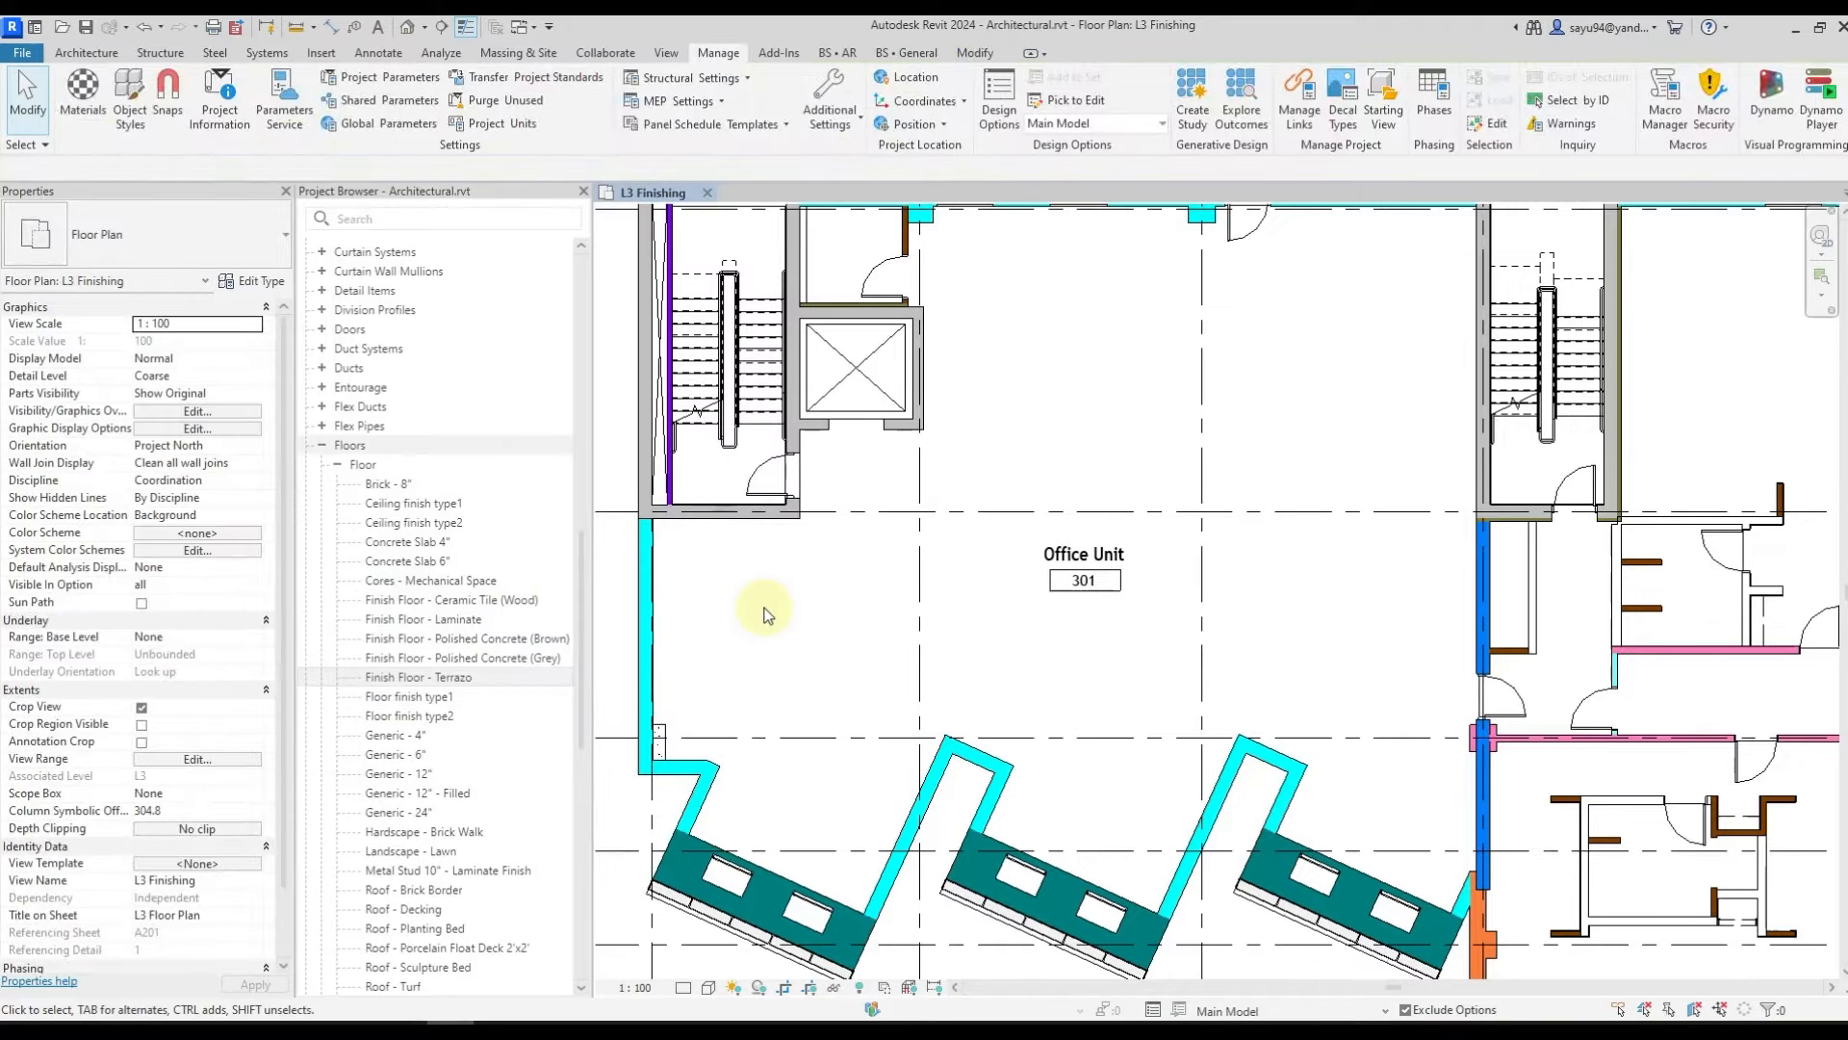
- Select the Office Unit 301 room and start the Room Finishing command to open the choice of rooms to be treated
{"action": "scroll", "coordinate": [767, 615], "scroll_direction": "down", "scroll_amount": 2}
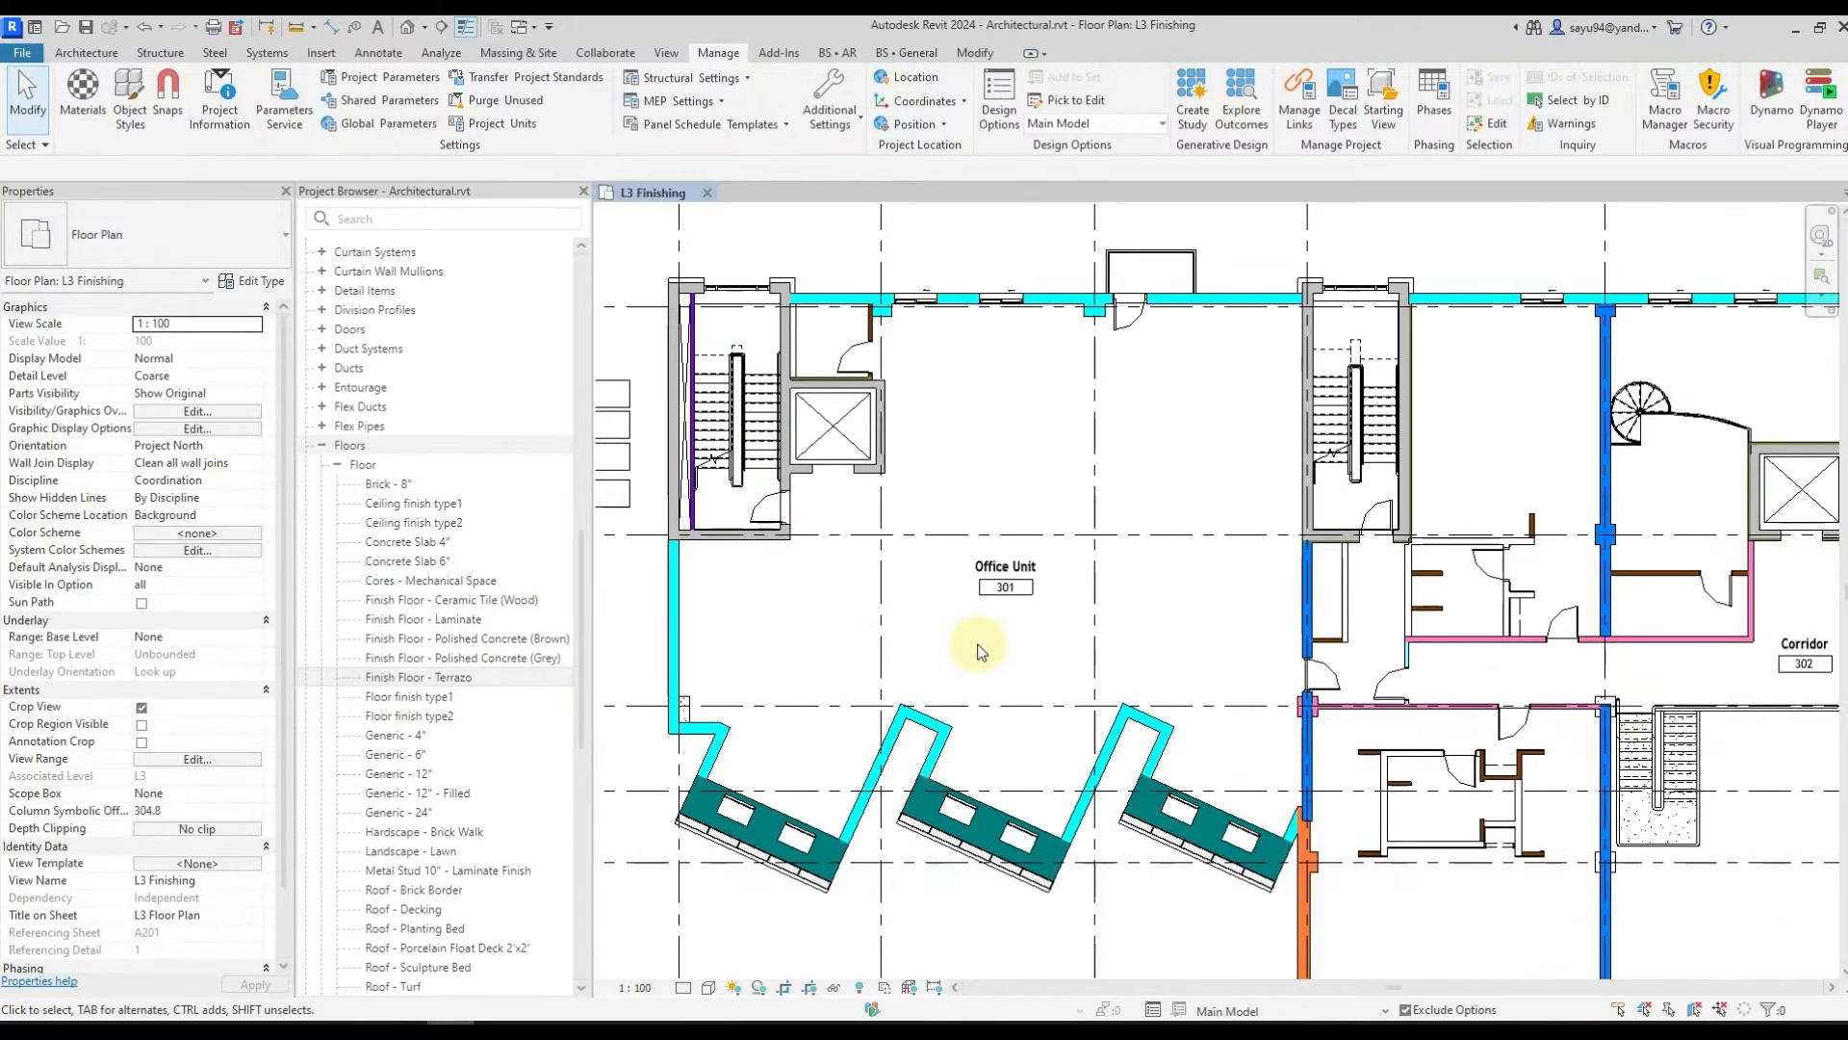
{"action": "middle_click_drag", "start_coordinate": [1015, 671], "coordinate": [1015, 649]}
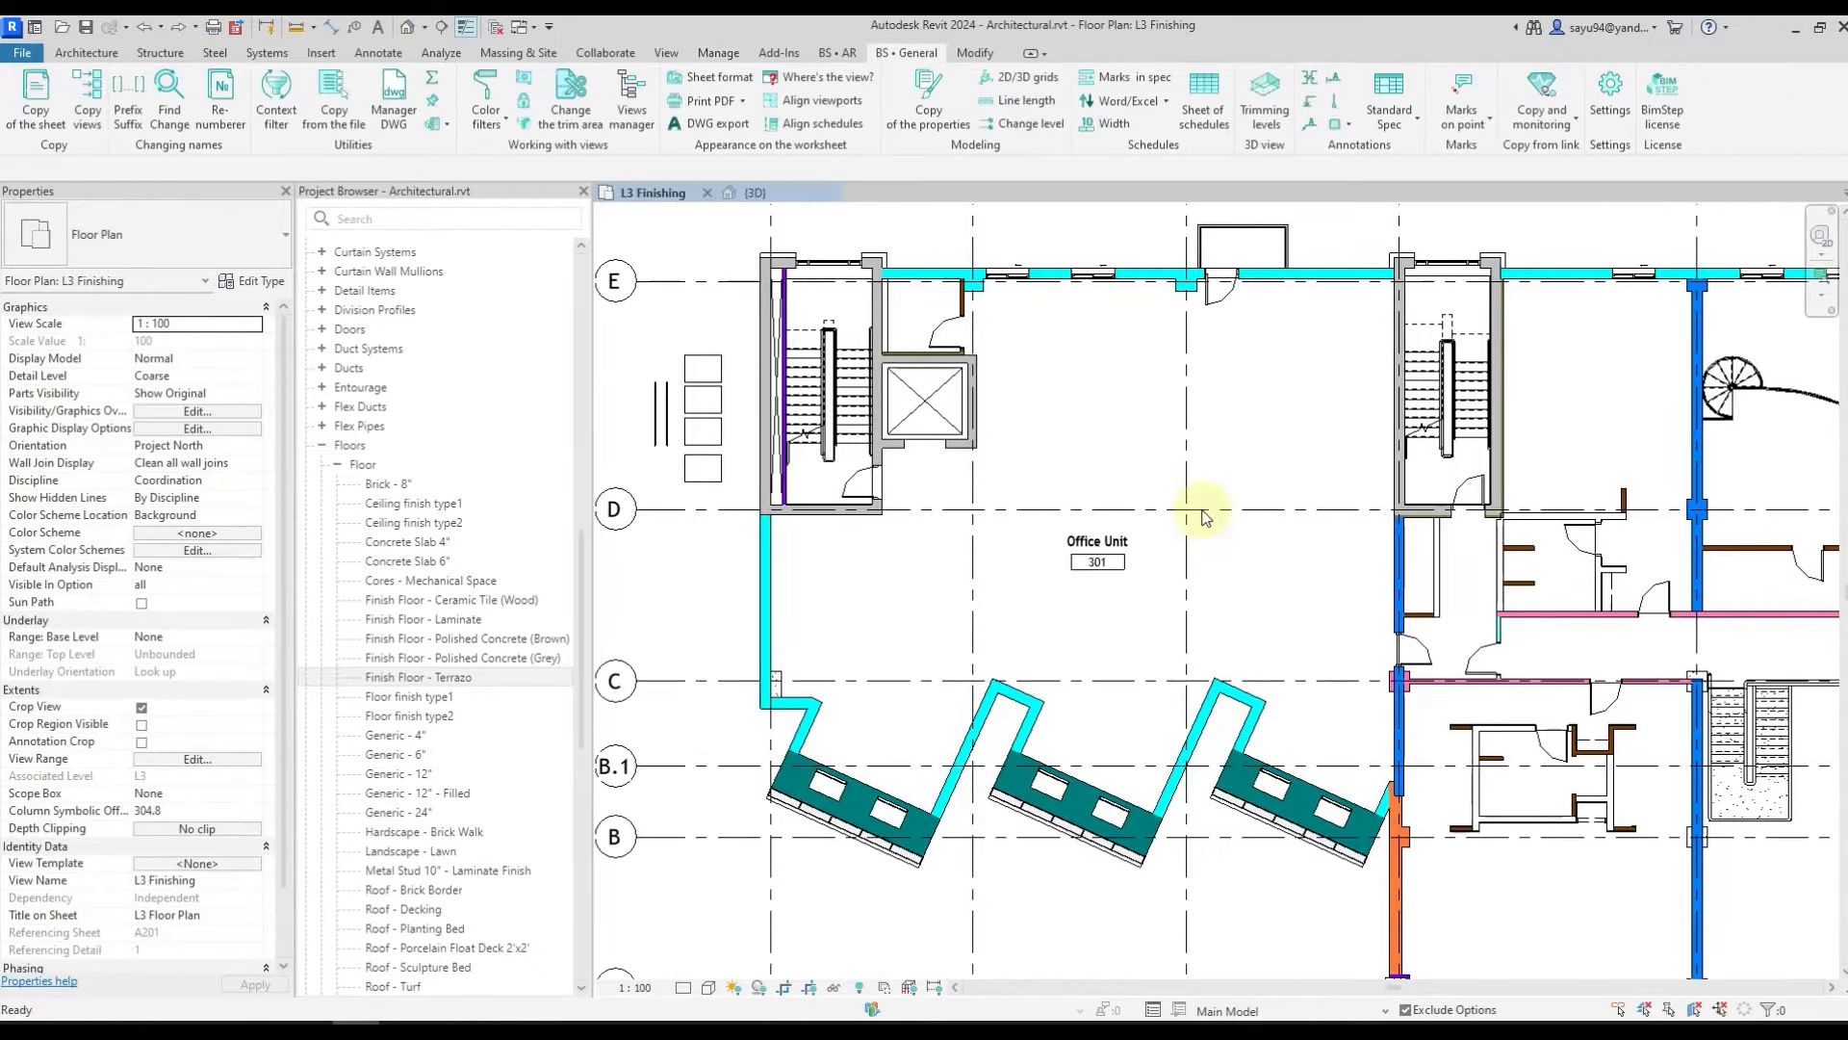
{"action": "left_click", "coordinate": [1135, 541]}
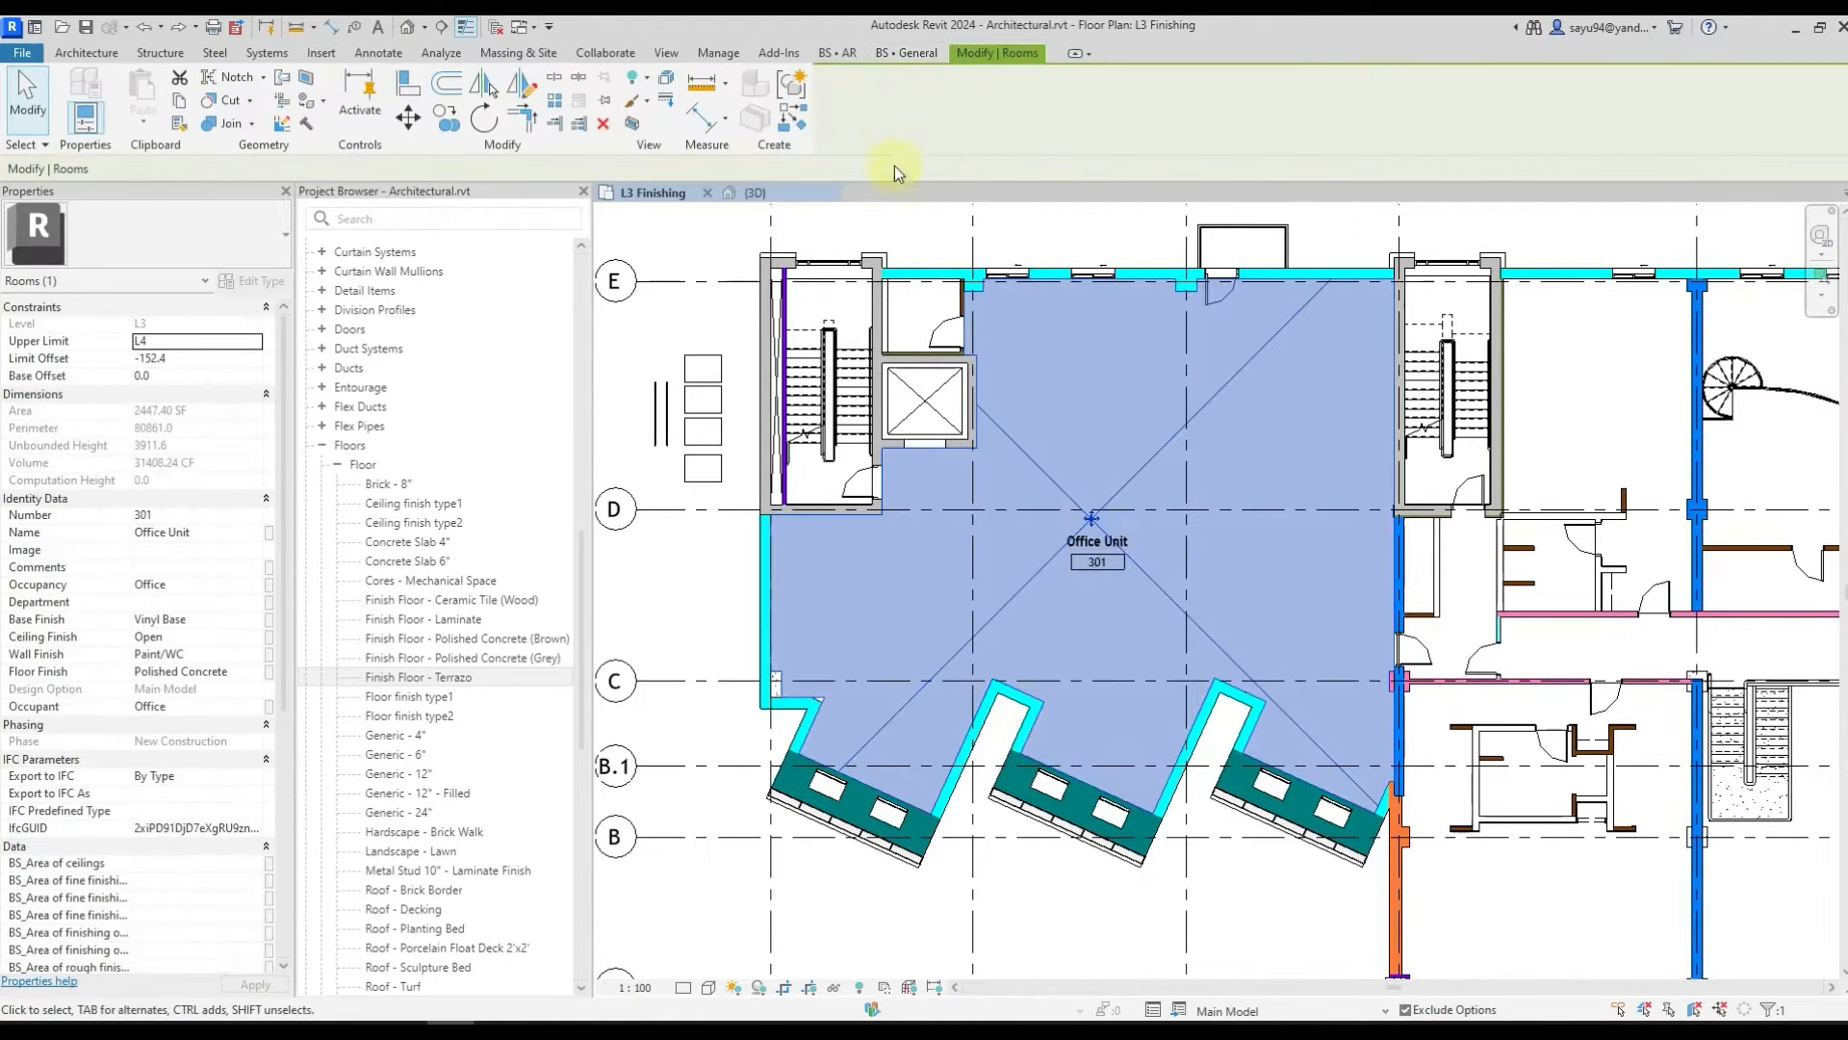
{"action": "left_click", "coordinate": [849, 56]}
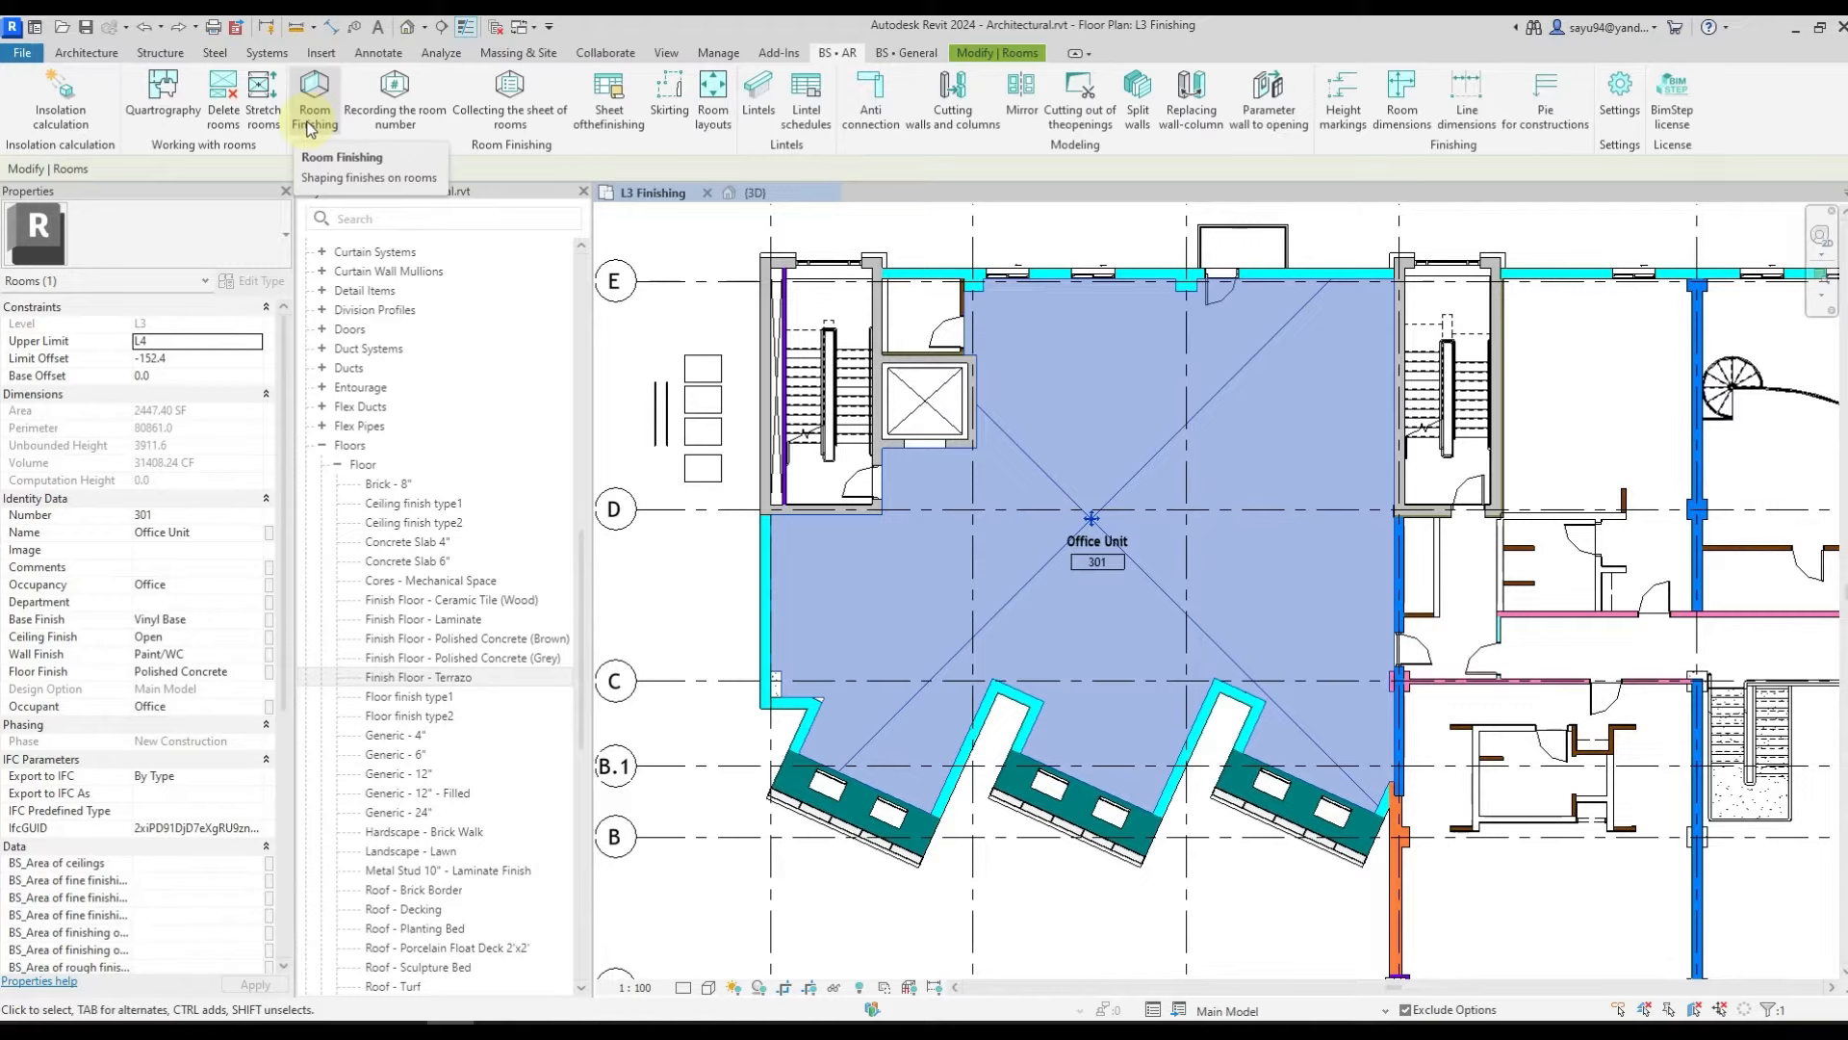
{"action": "left_click", "coordinate": [310, 129]}
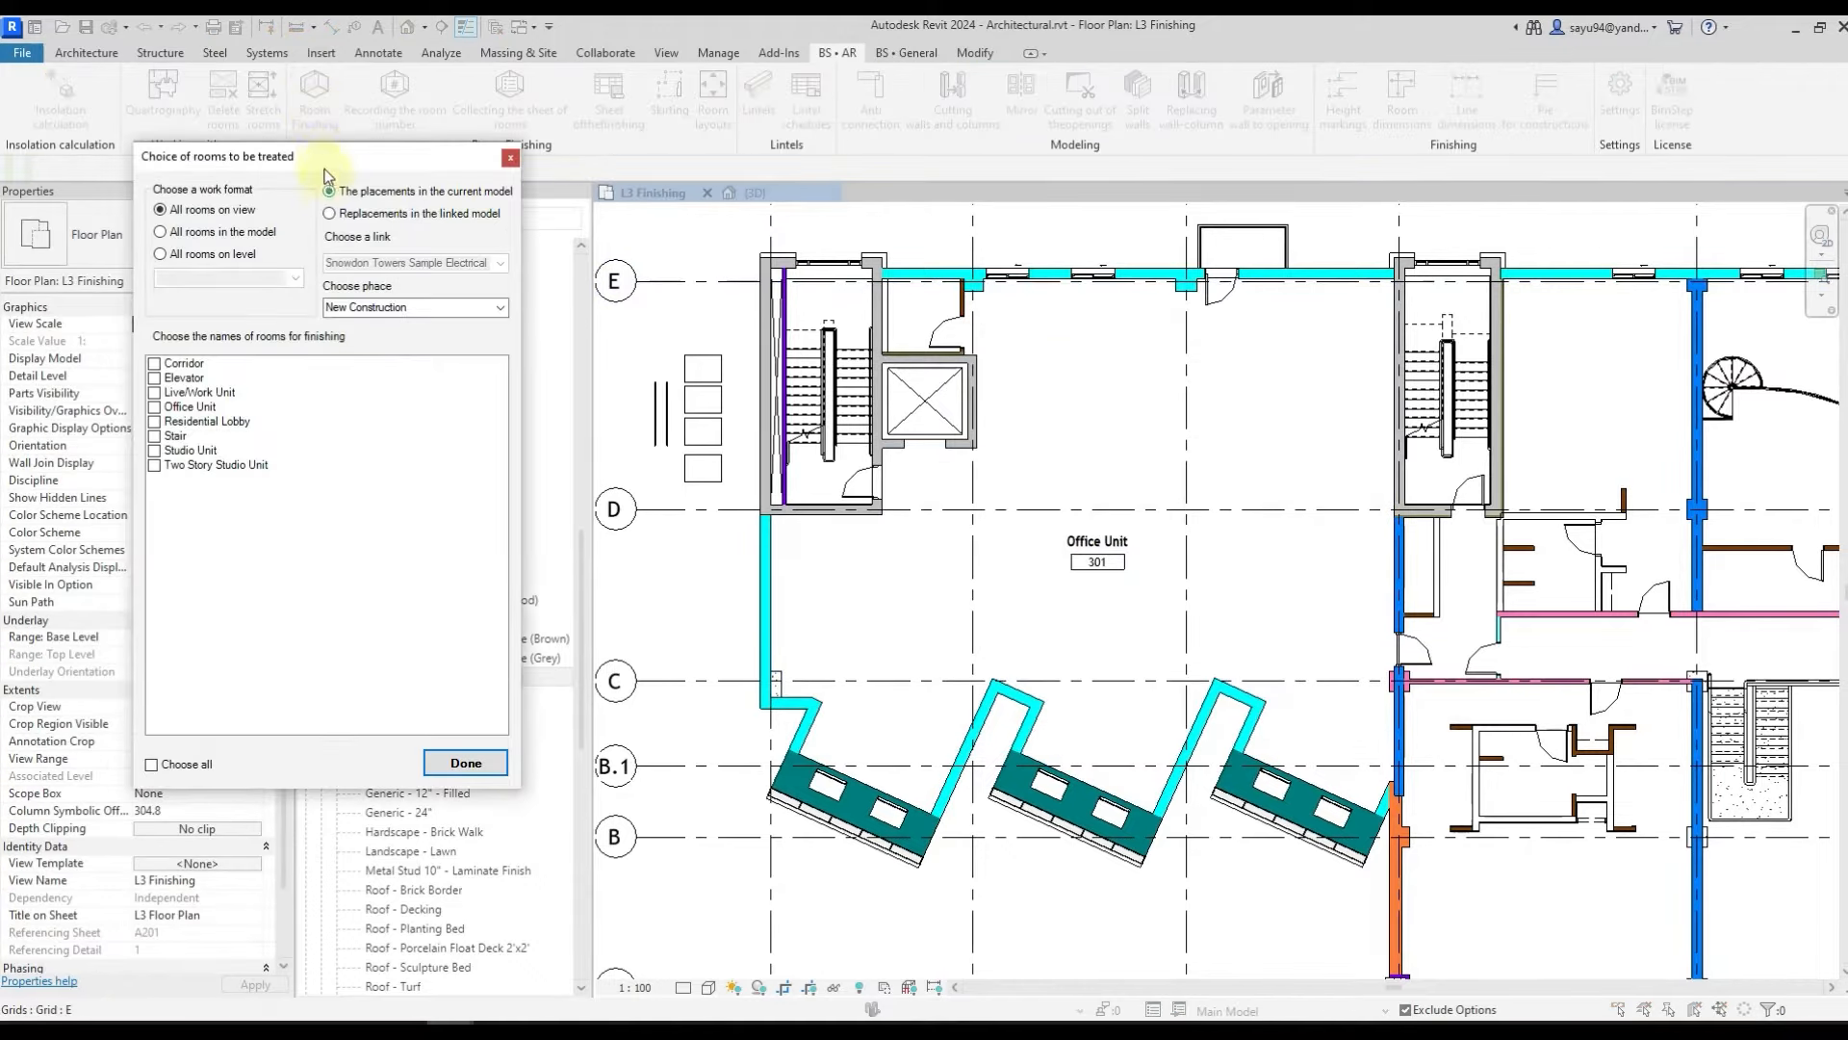
{"action": "left_click_drag", "start_coordinate": [308, 161], "coordinate": [463, 166]}
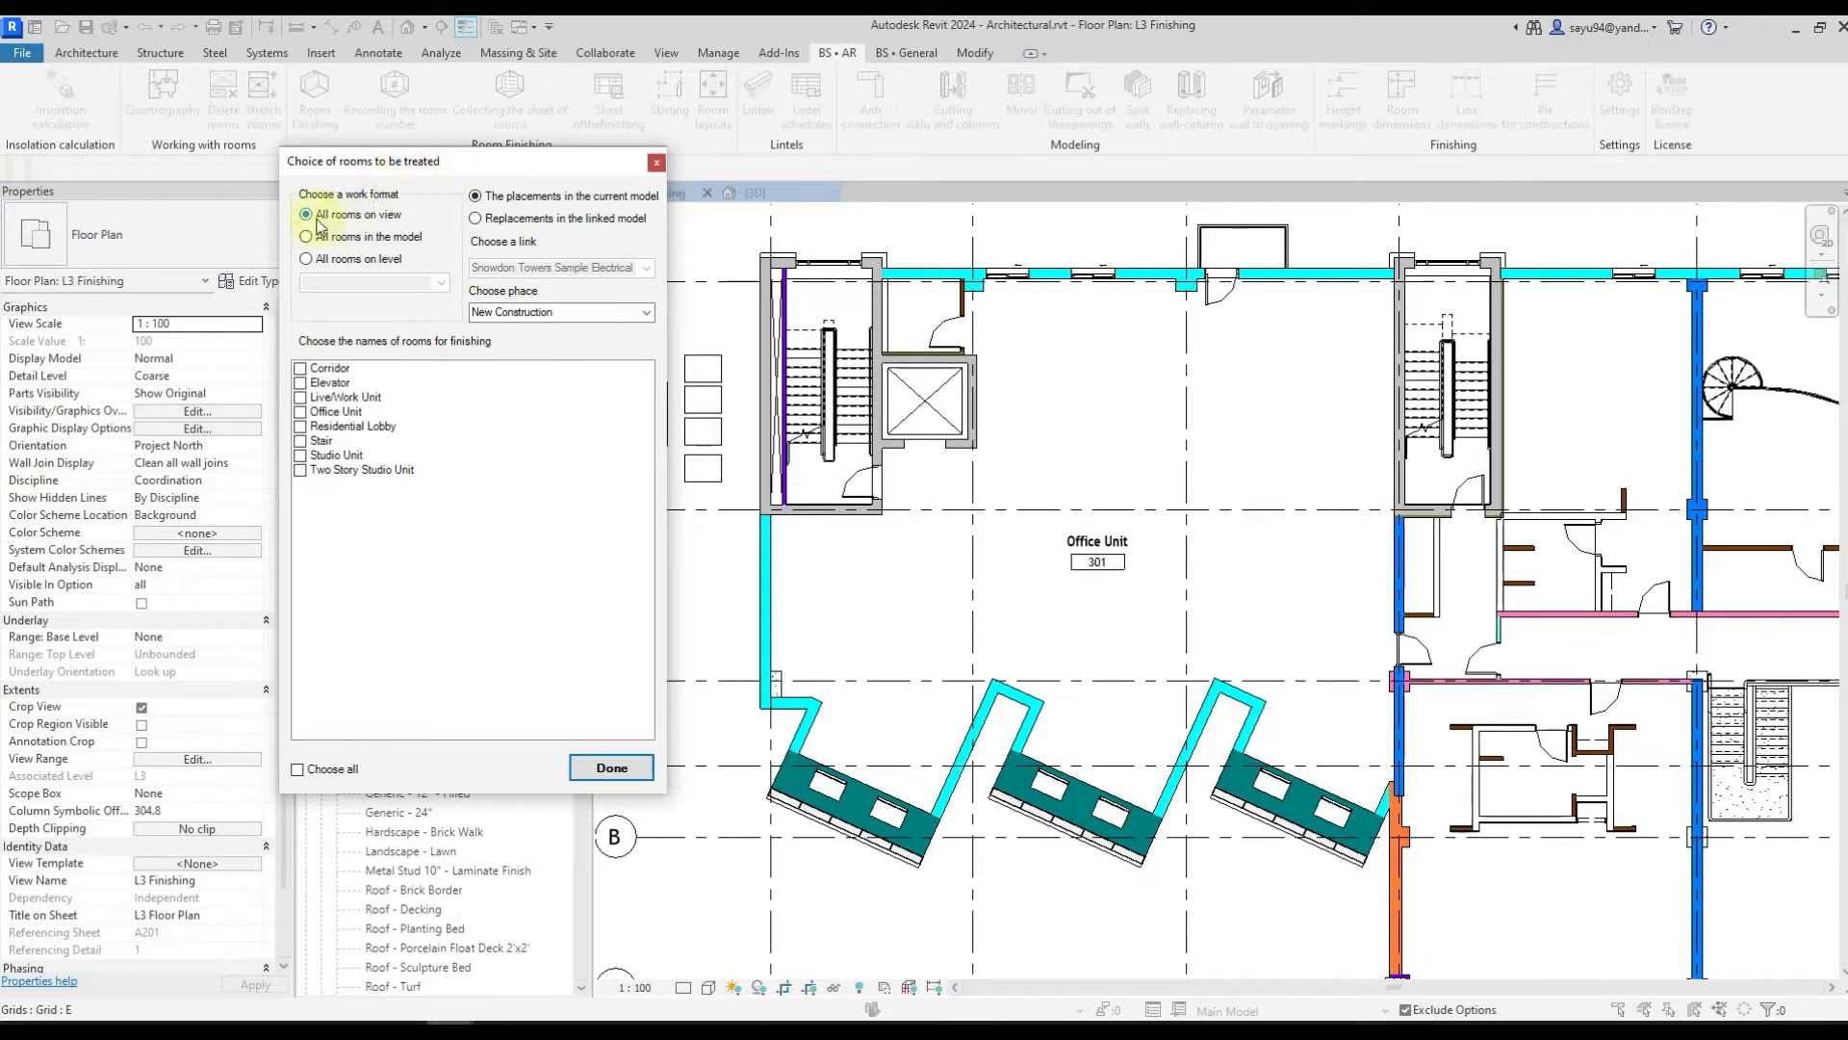
- Review which room names are offered for the whole model, for level L2 and for the current view
{"action": "left_click", "coordinate": [366, 238]}
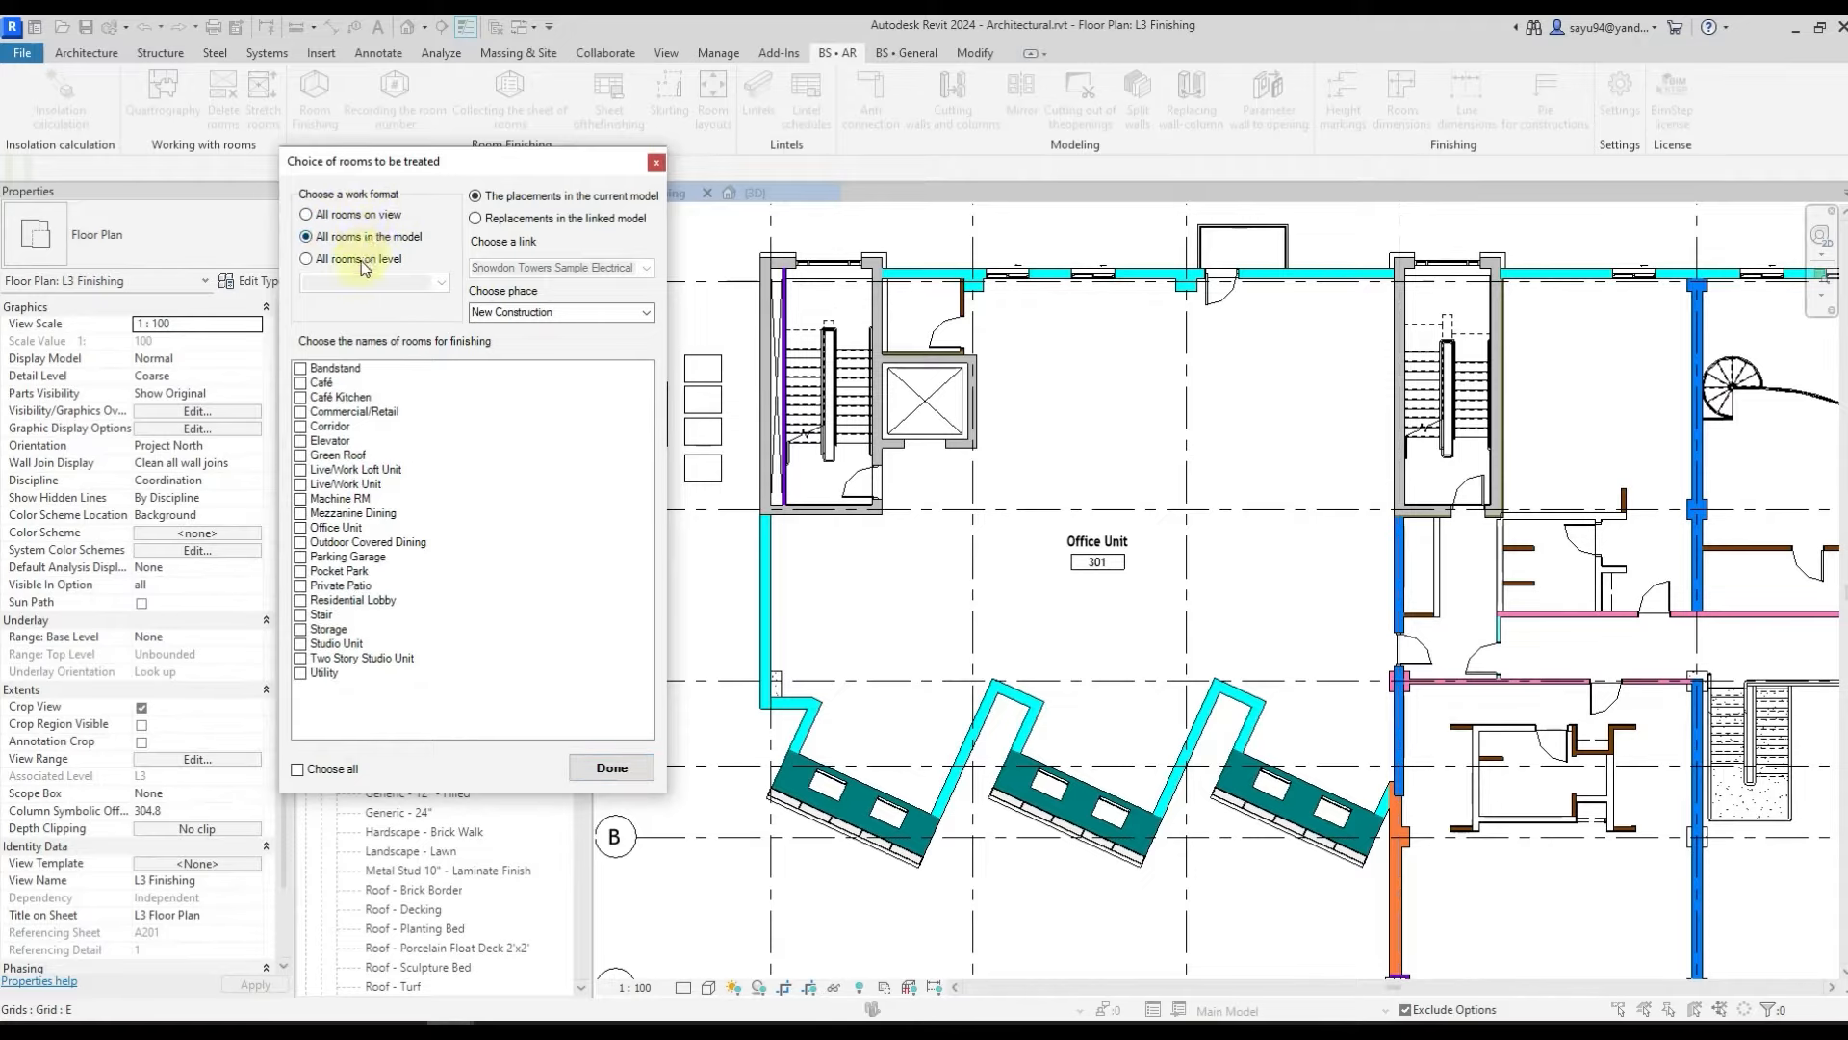
{"action": "left_click", "coordinate": [364, 260]}
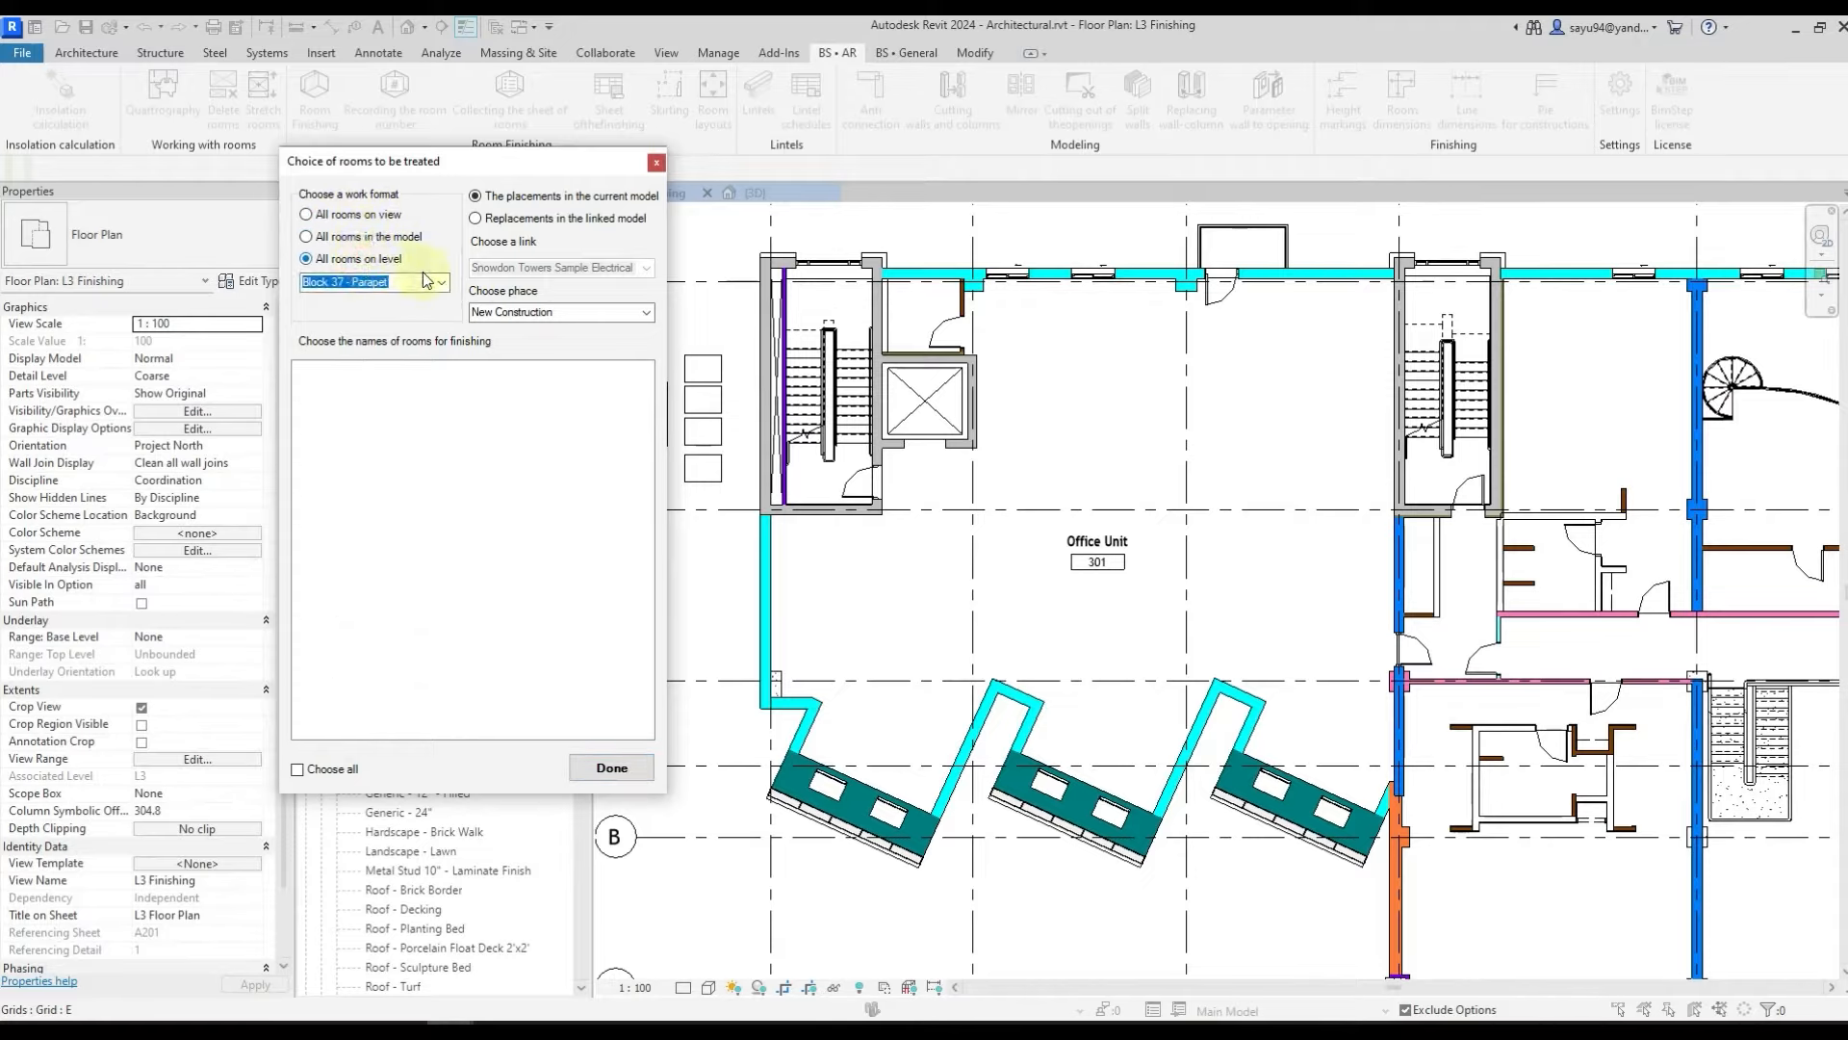
{"action": "left_click", "coordinate": [404, 282]}
{"action": "left_click", "coordinate": [371, 310]}
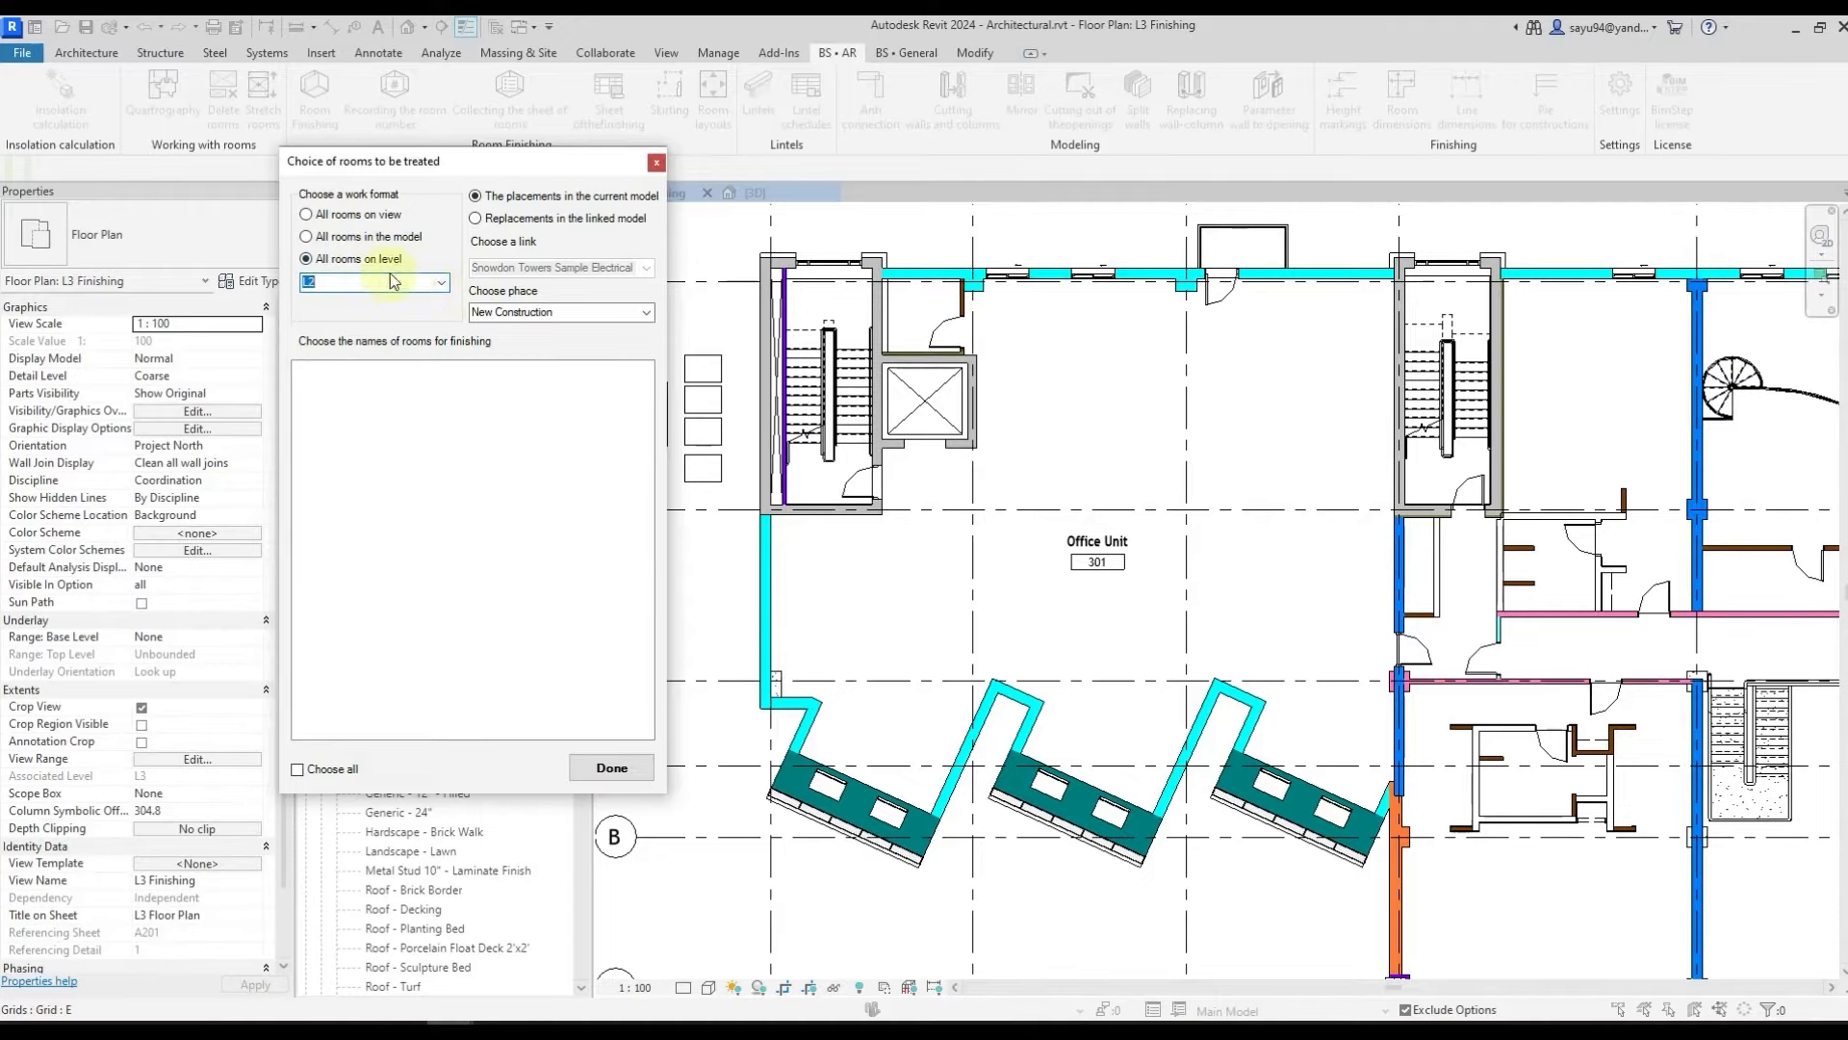
{"action": "left_click", "coordinate": [350, 215]}
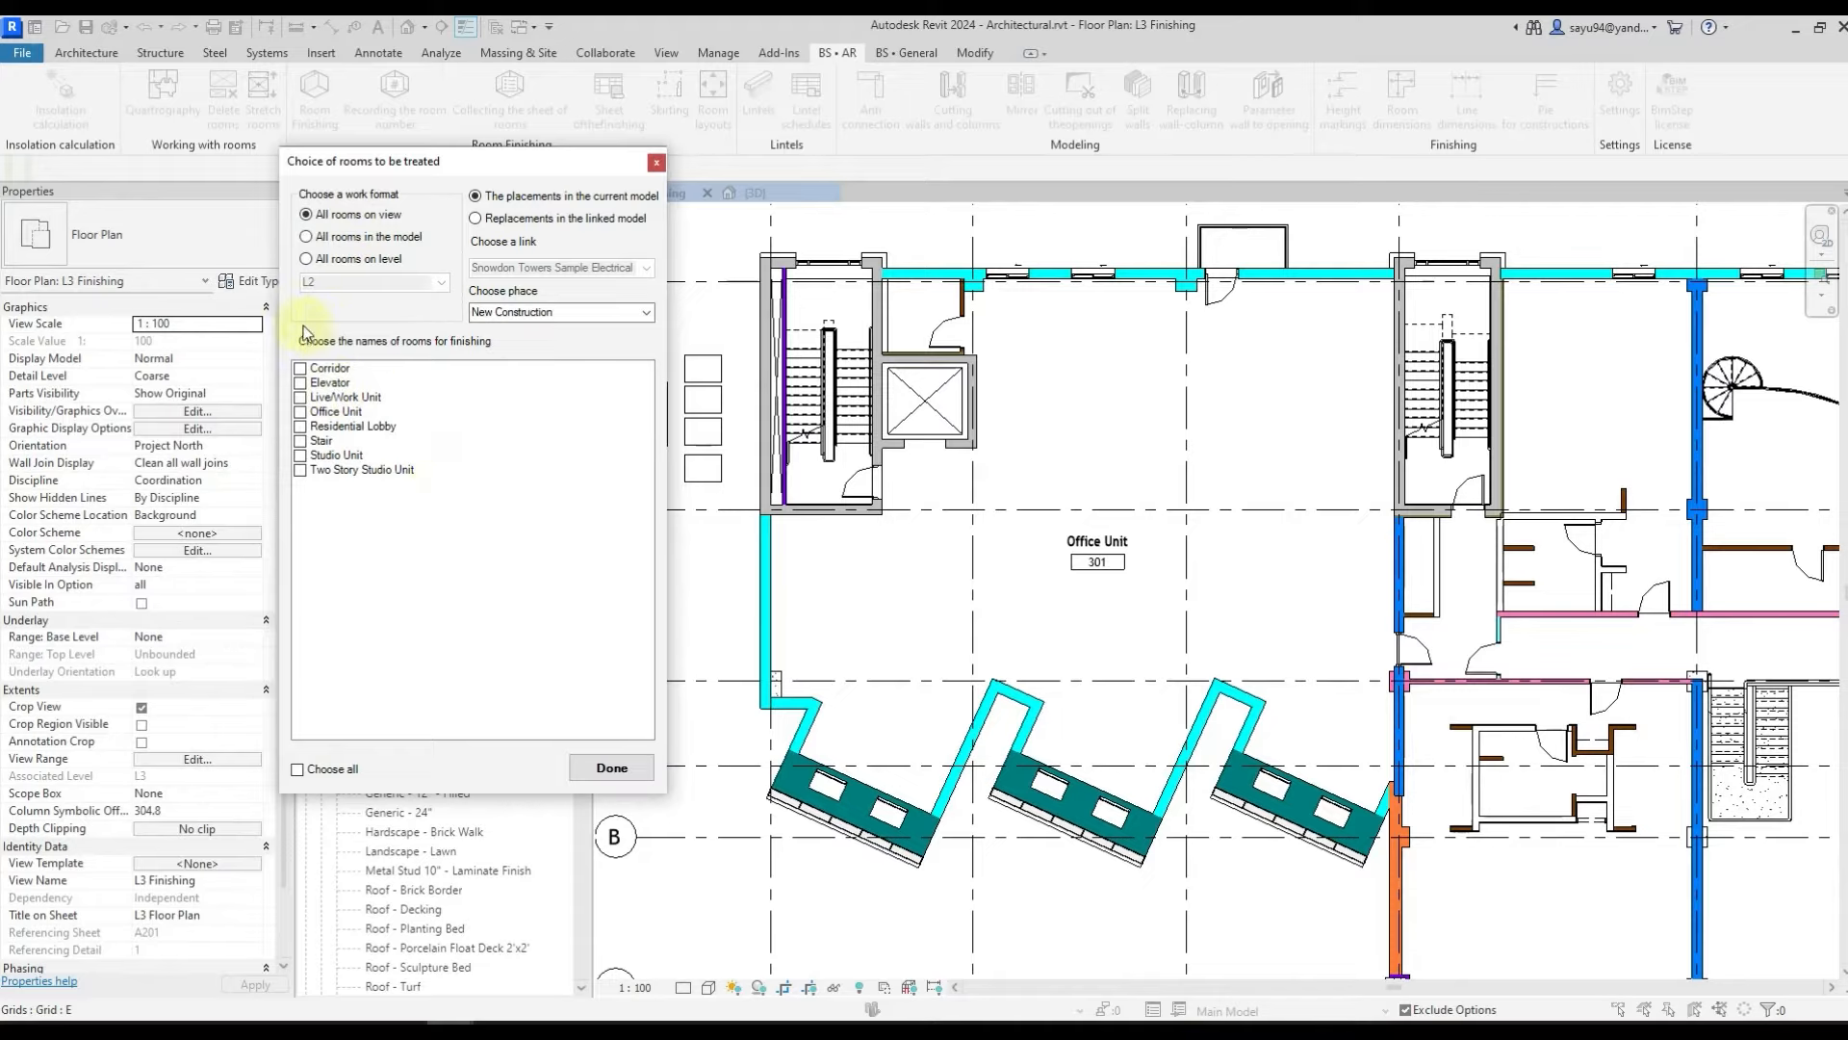
{"action": "left_click", "coordinate": [356, 237]}
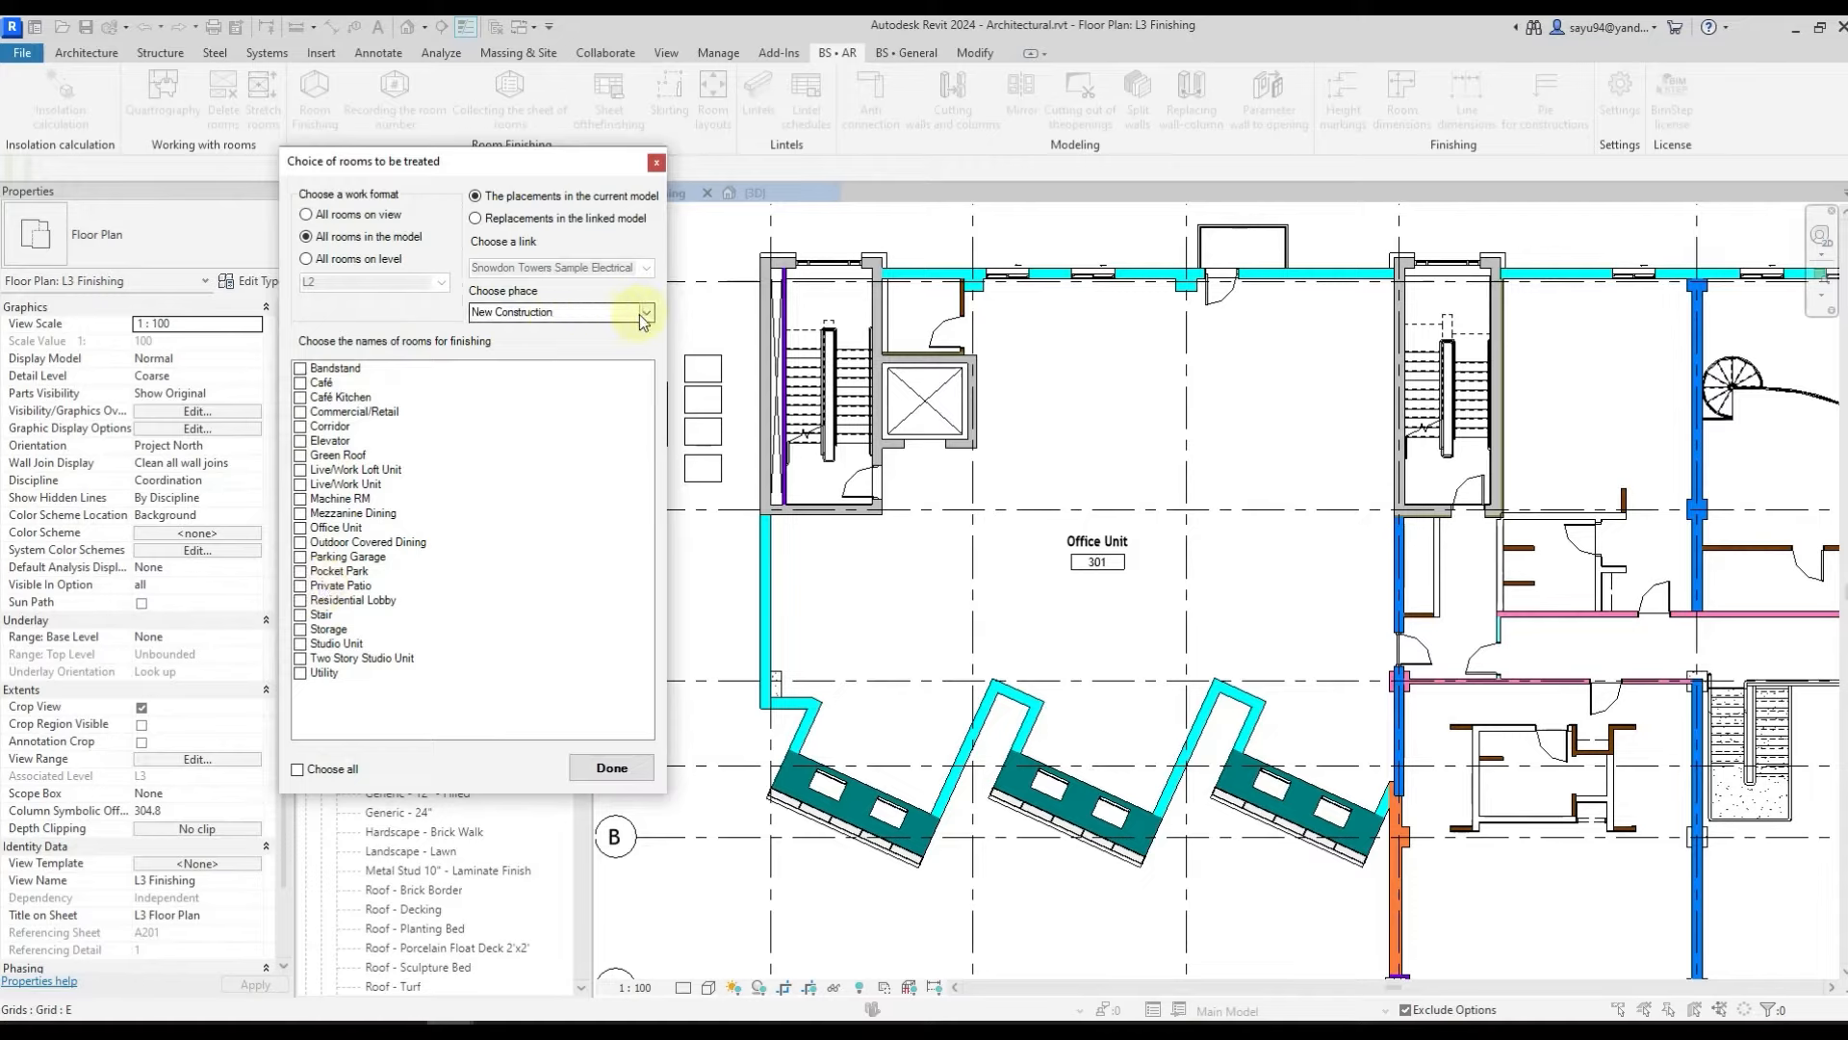
- Examine the linked-model choices for room placement and the available phases, keeping the current model and New Construction
{"action": "left_click", "coordinate": [544, 221]}
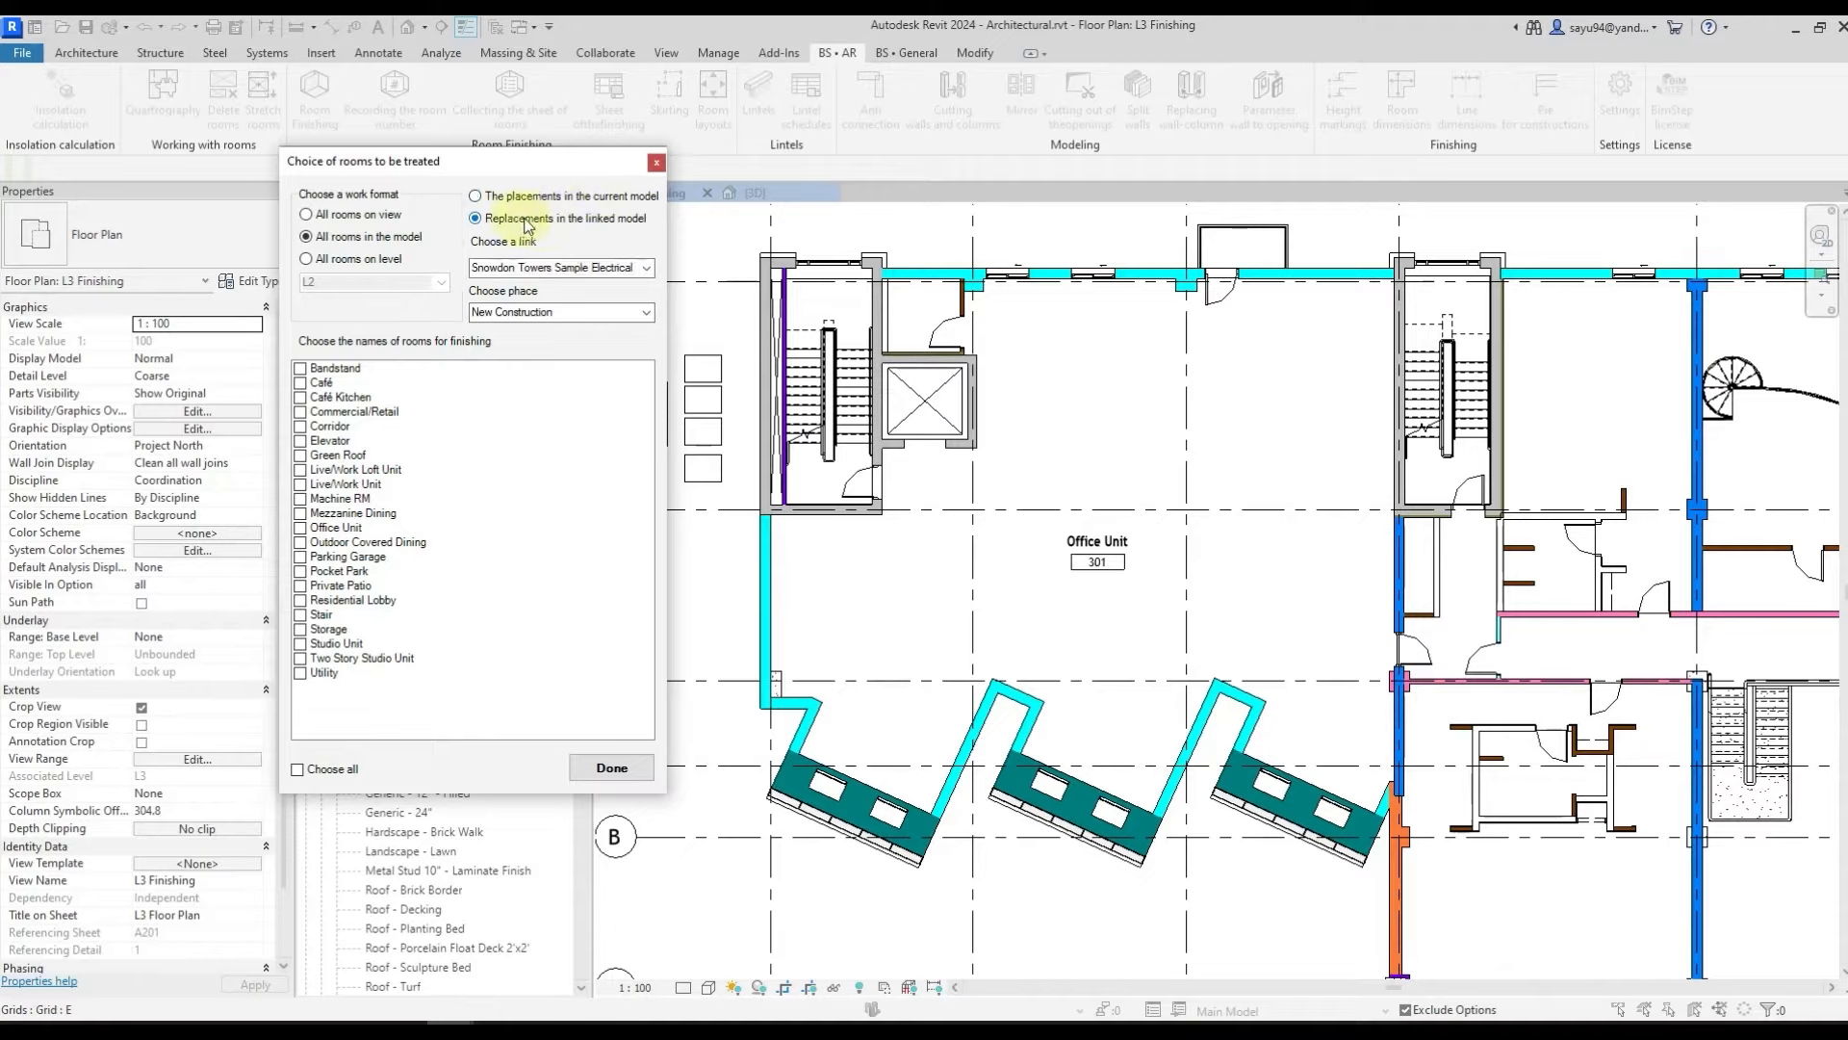
{"action": "left_click", "coordinate": [647, 273]}
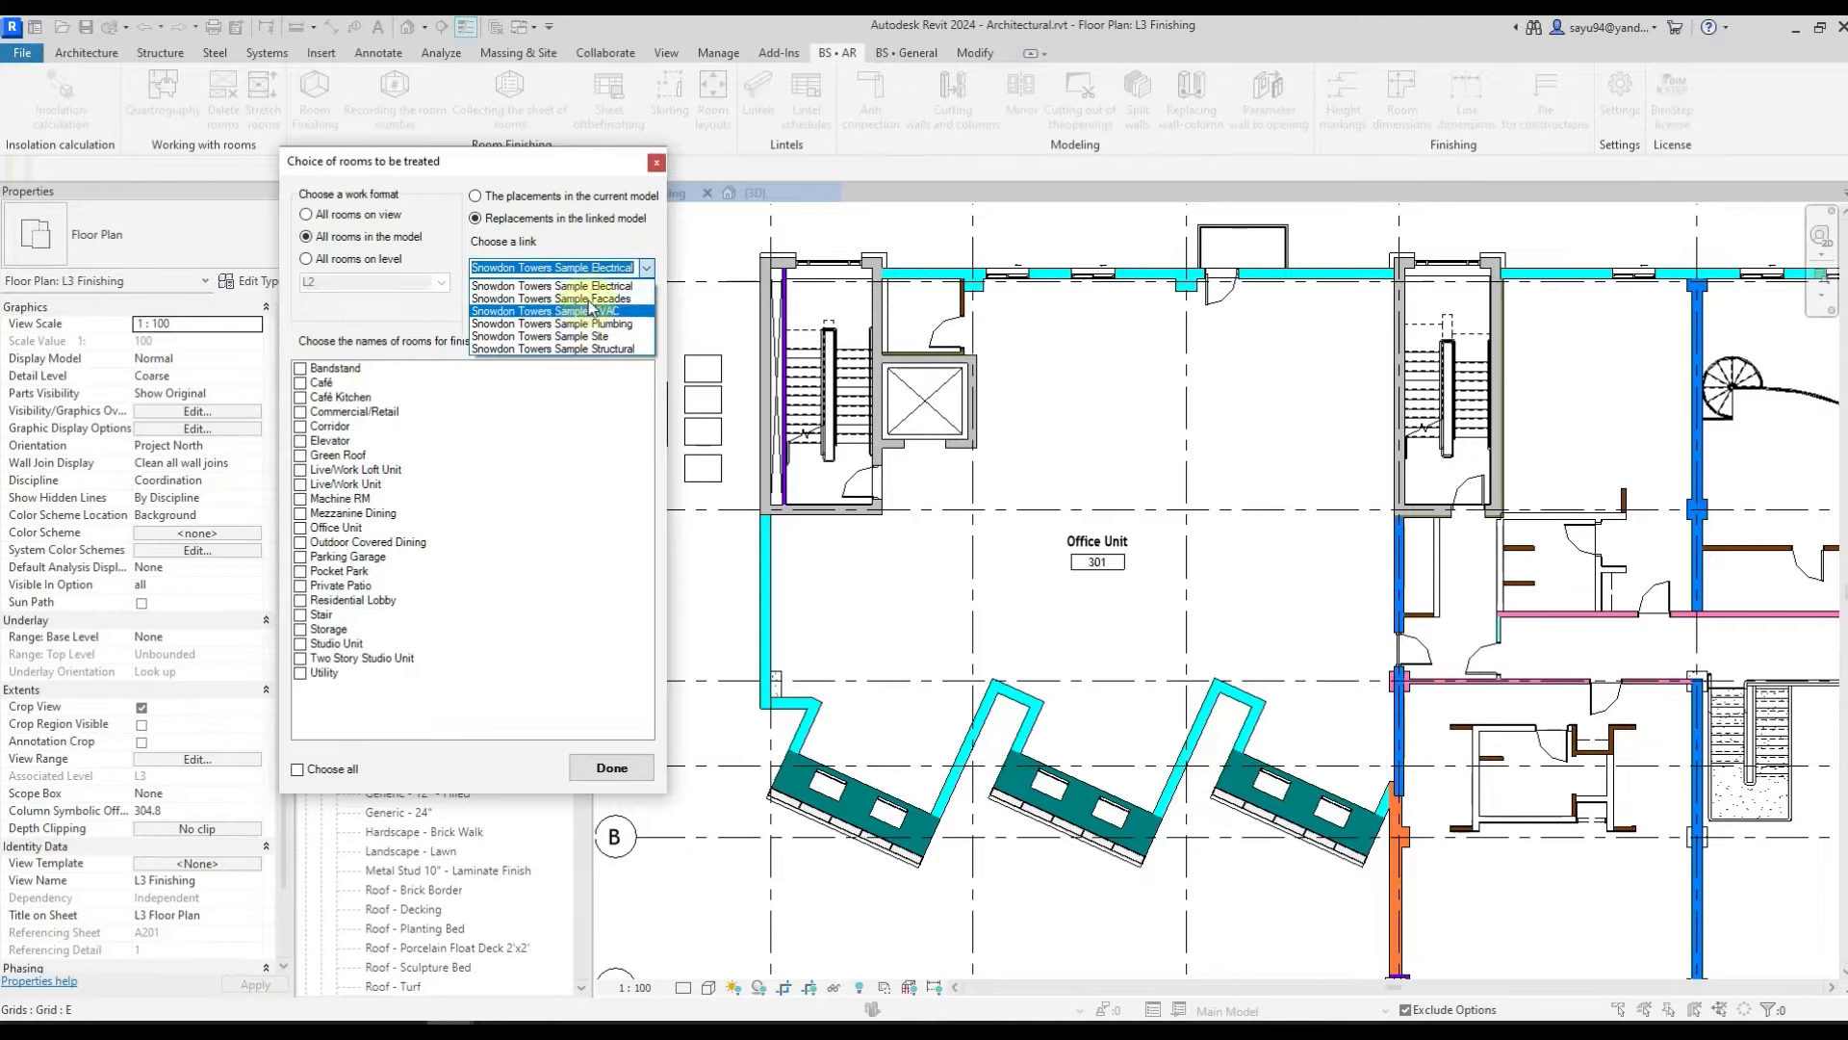
{"action": "left_click", "coordinate": [631, 268]}
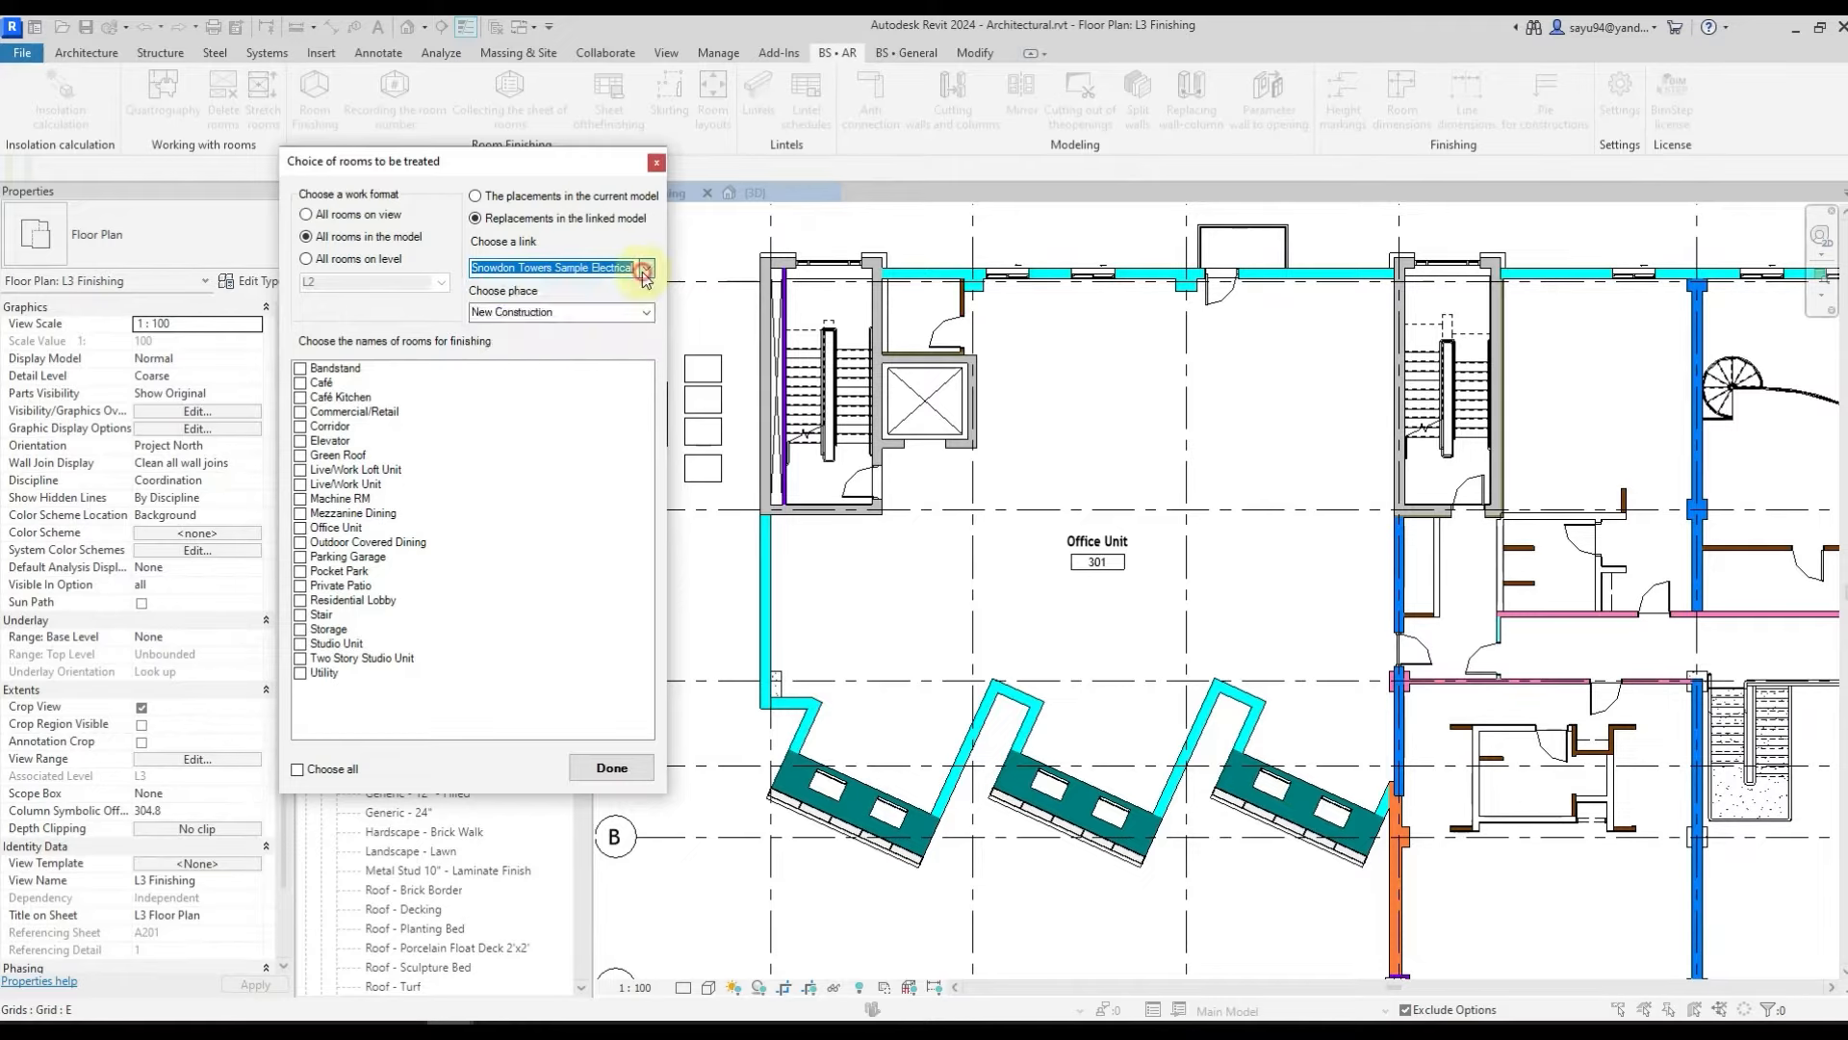
{"action": "left_click", "coordinate": [584, 197]}
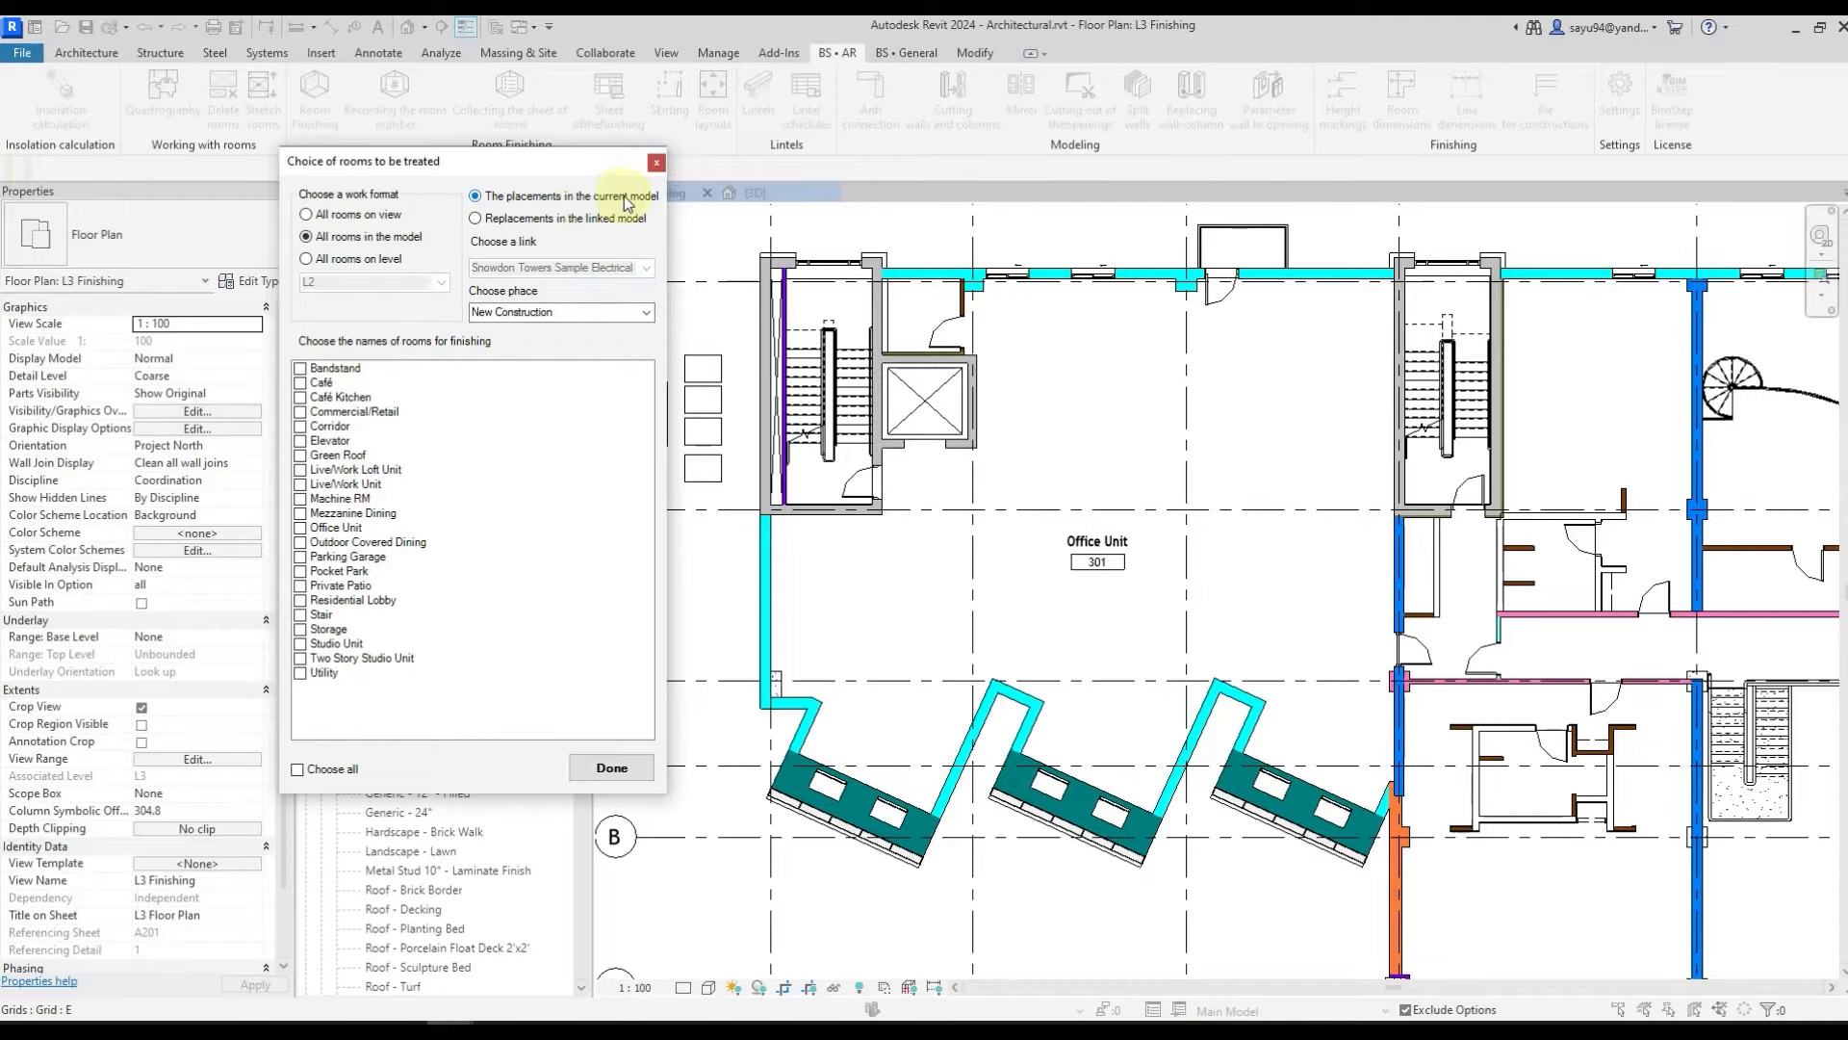
{"action": "left_click", "coordinate": [645, 314]}
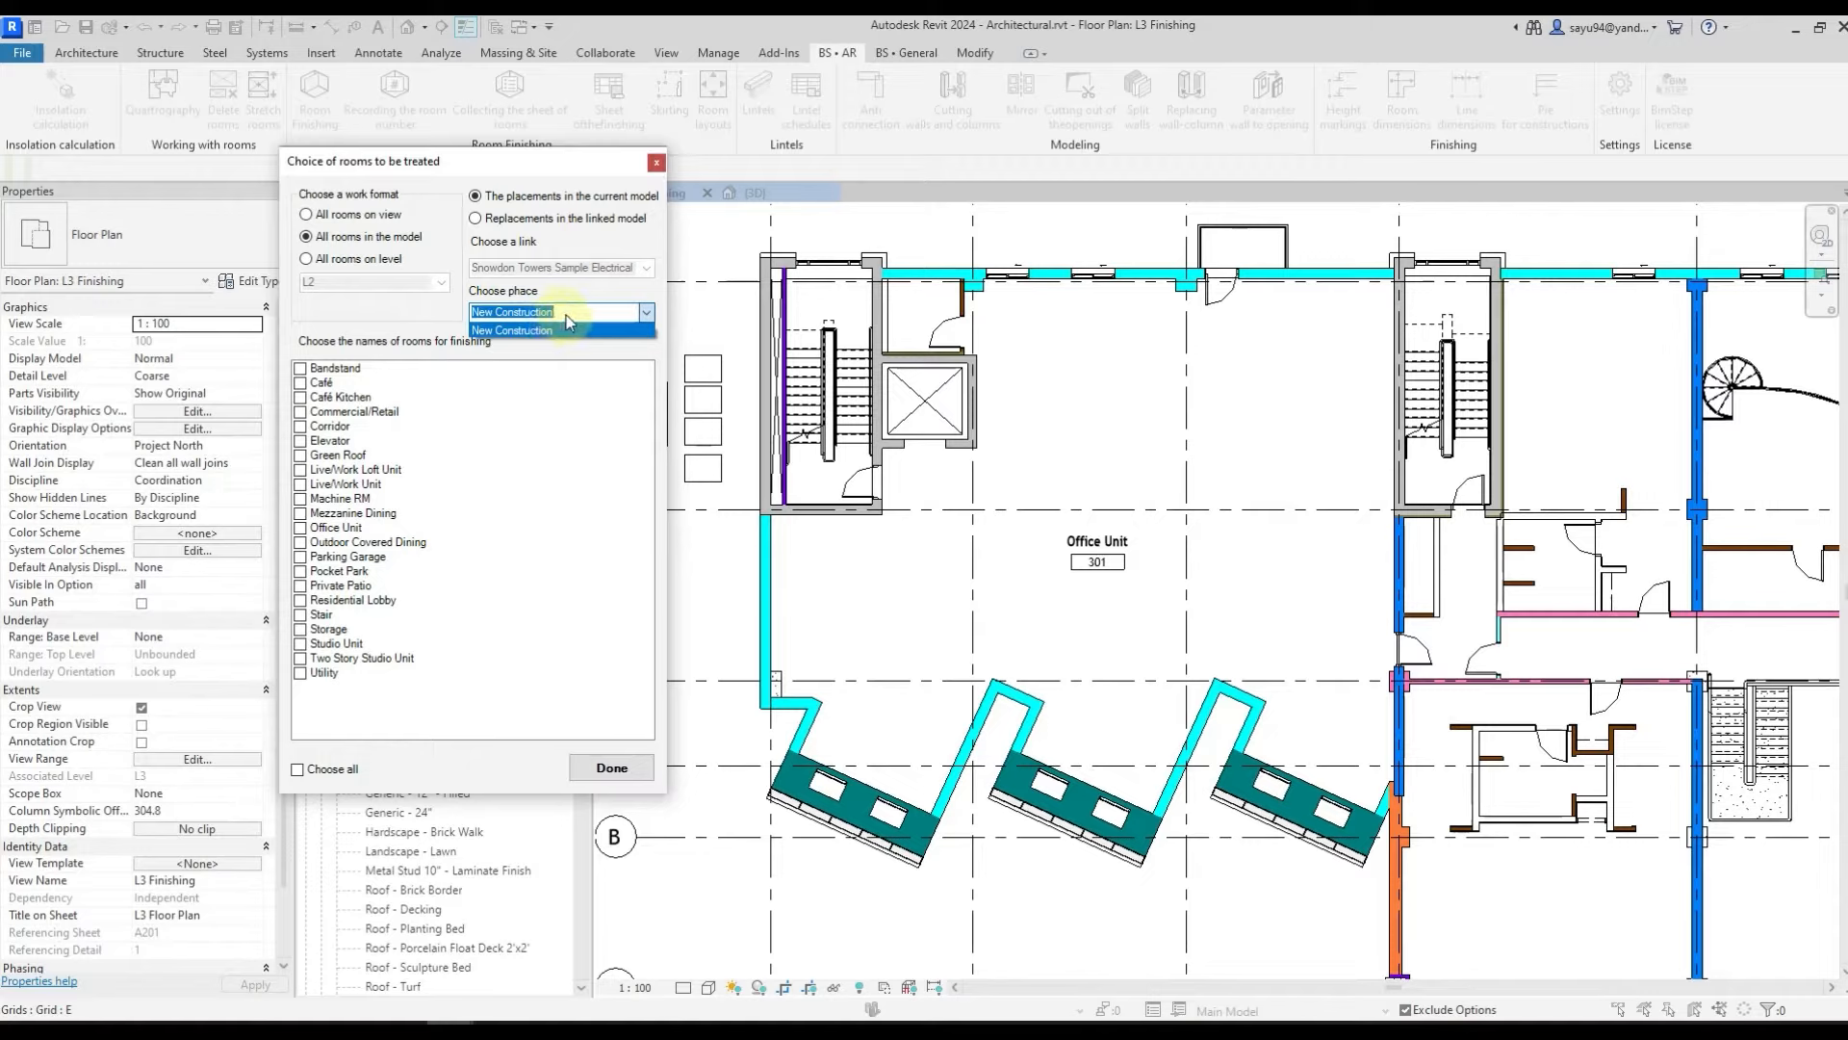
{"action": "left_click", "coordinate": [647, 317]}
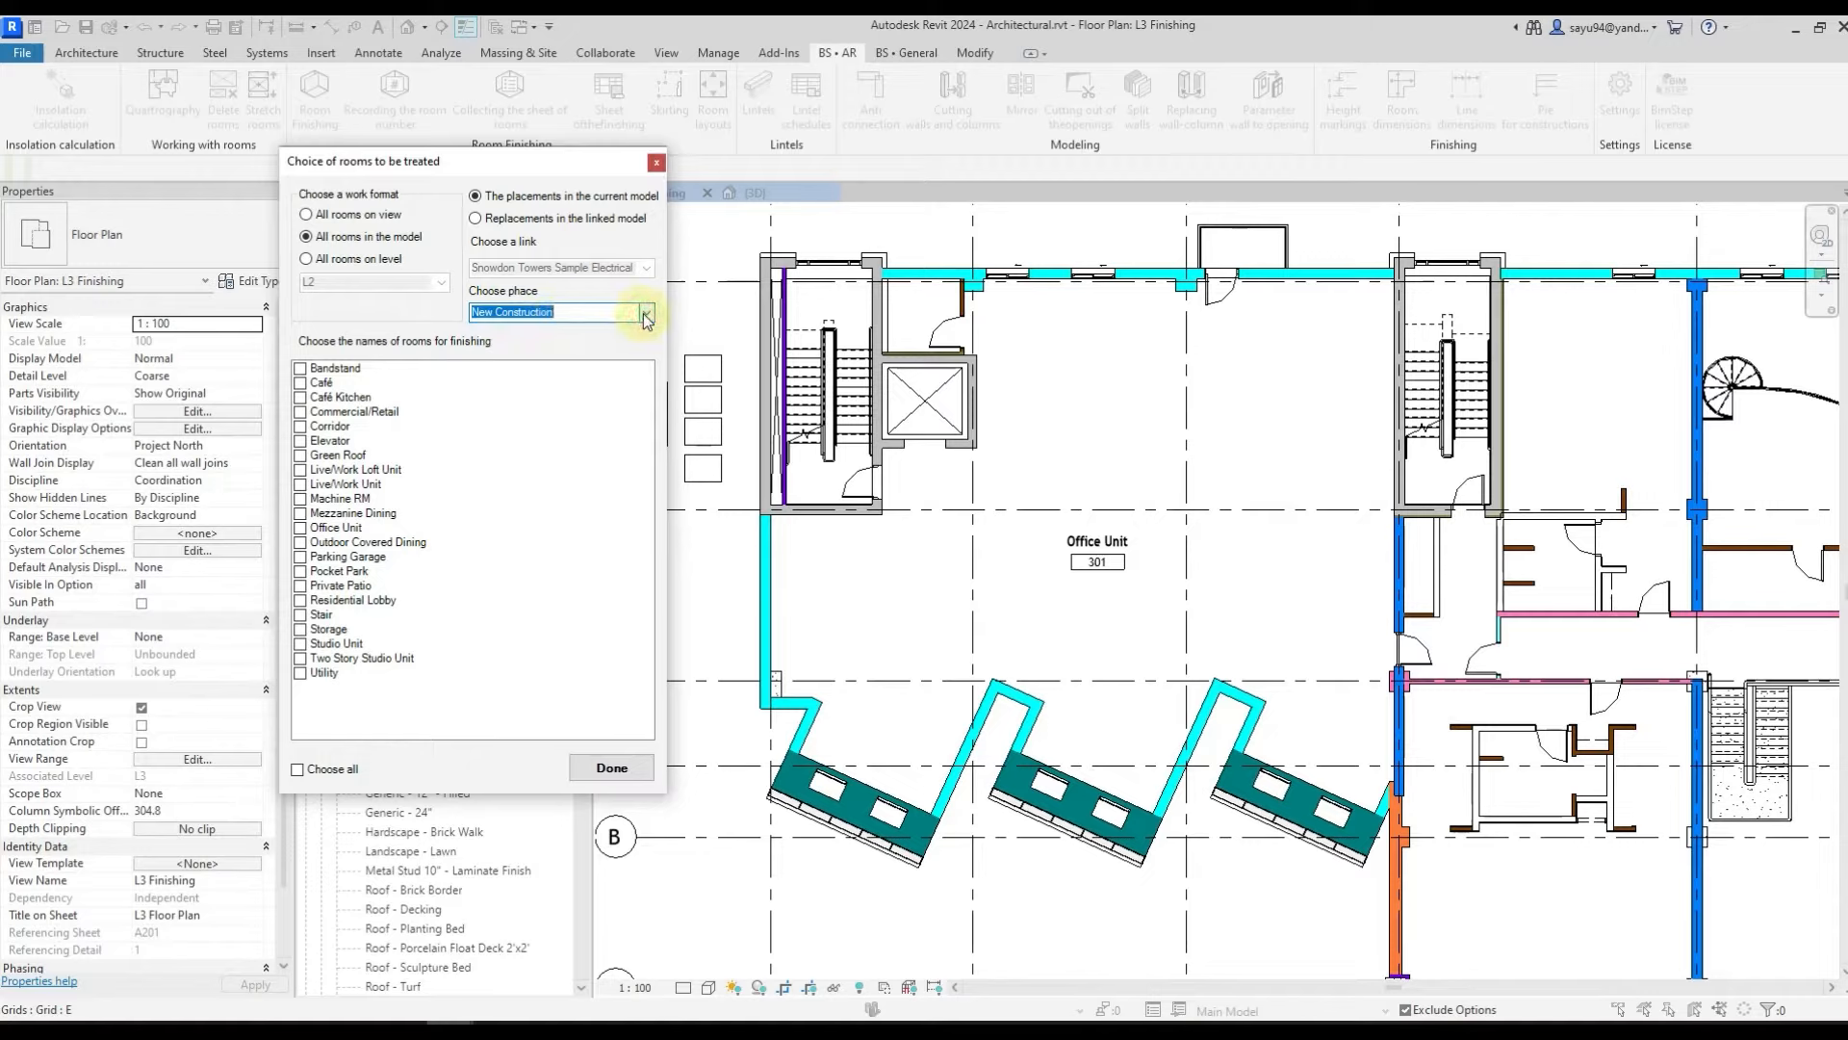
- Limit the finishing to all rooms on the view and choose Office Unit as the room name to treat
{"action": "left_click", "coordinate": [388, 218]}
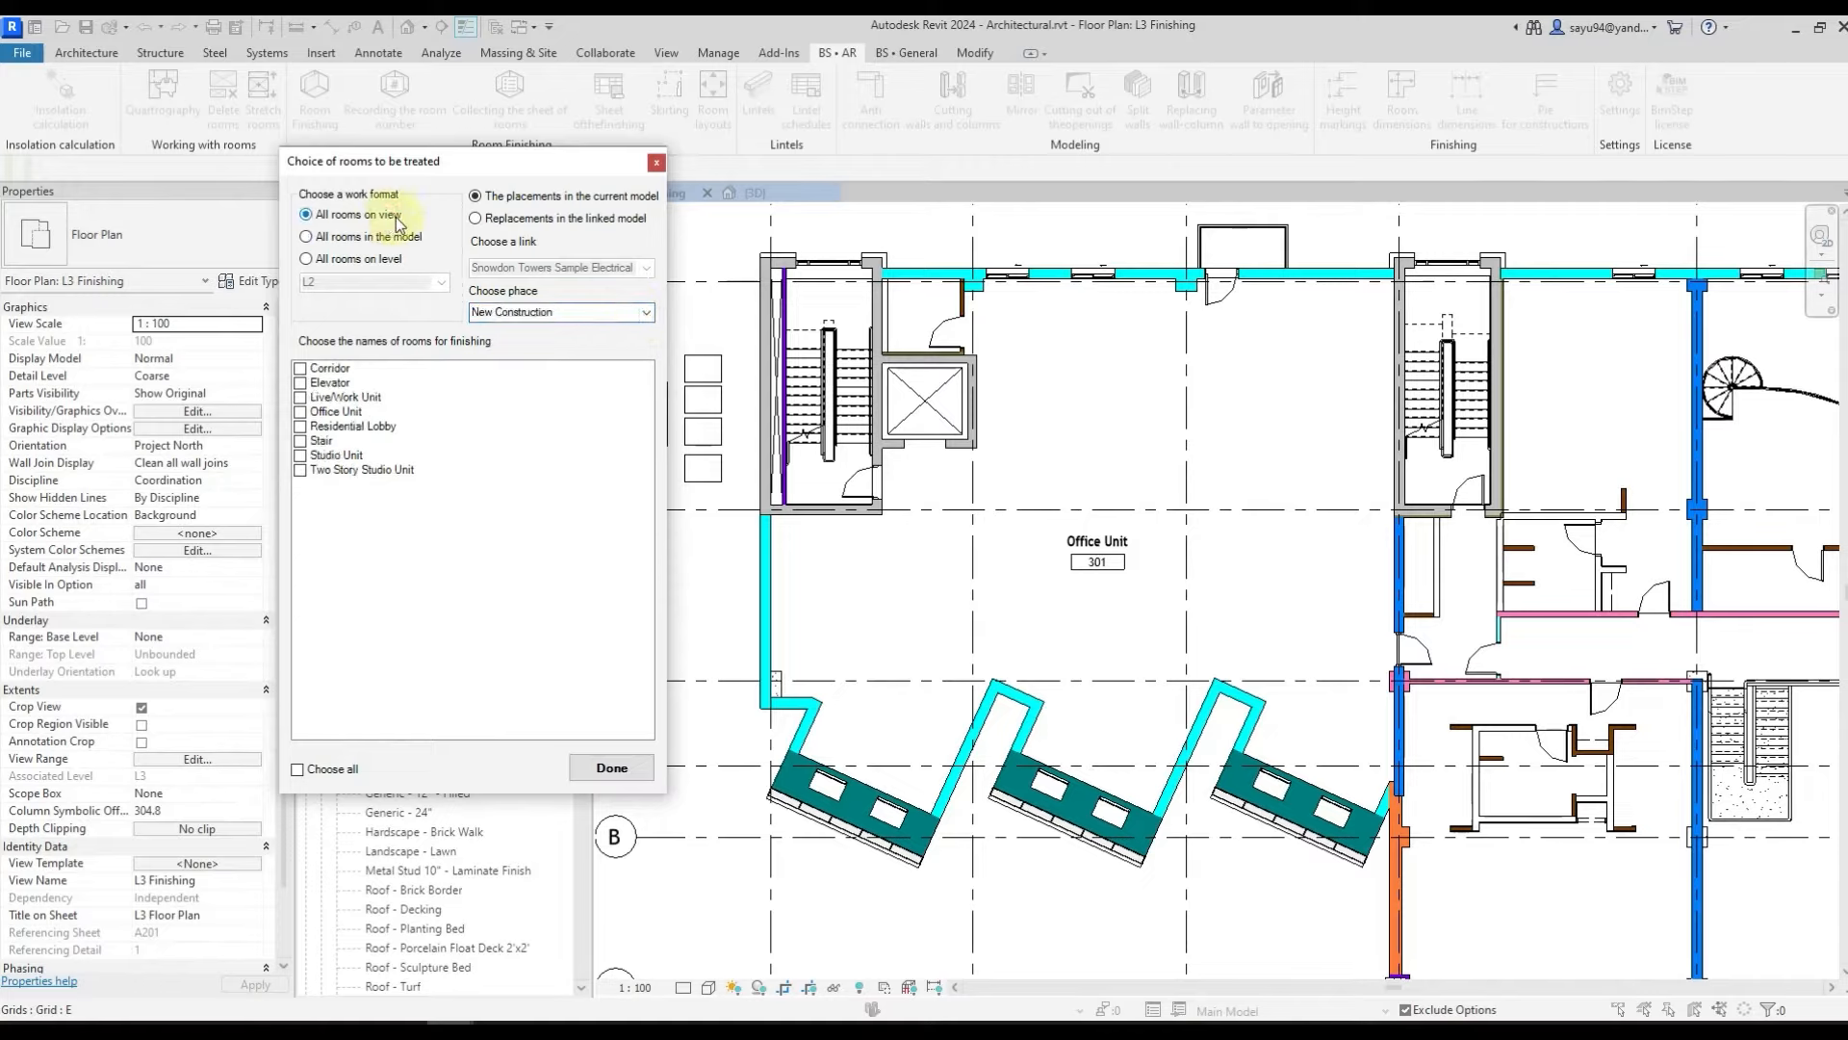
{"action": "left_click", "coordinate": [300, 412]}
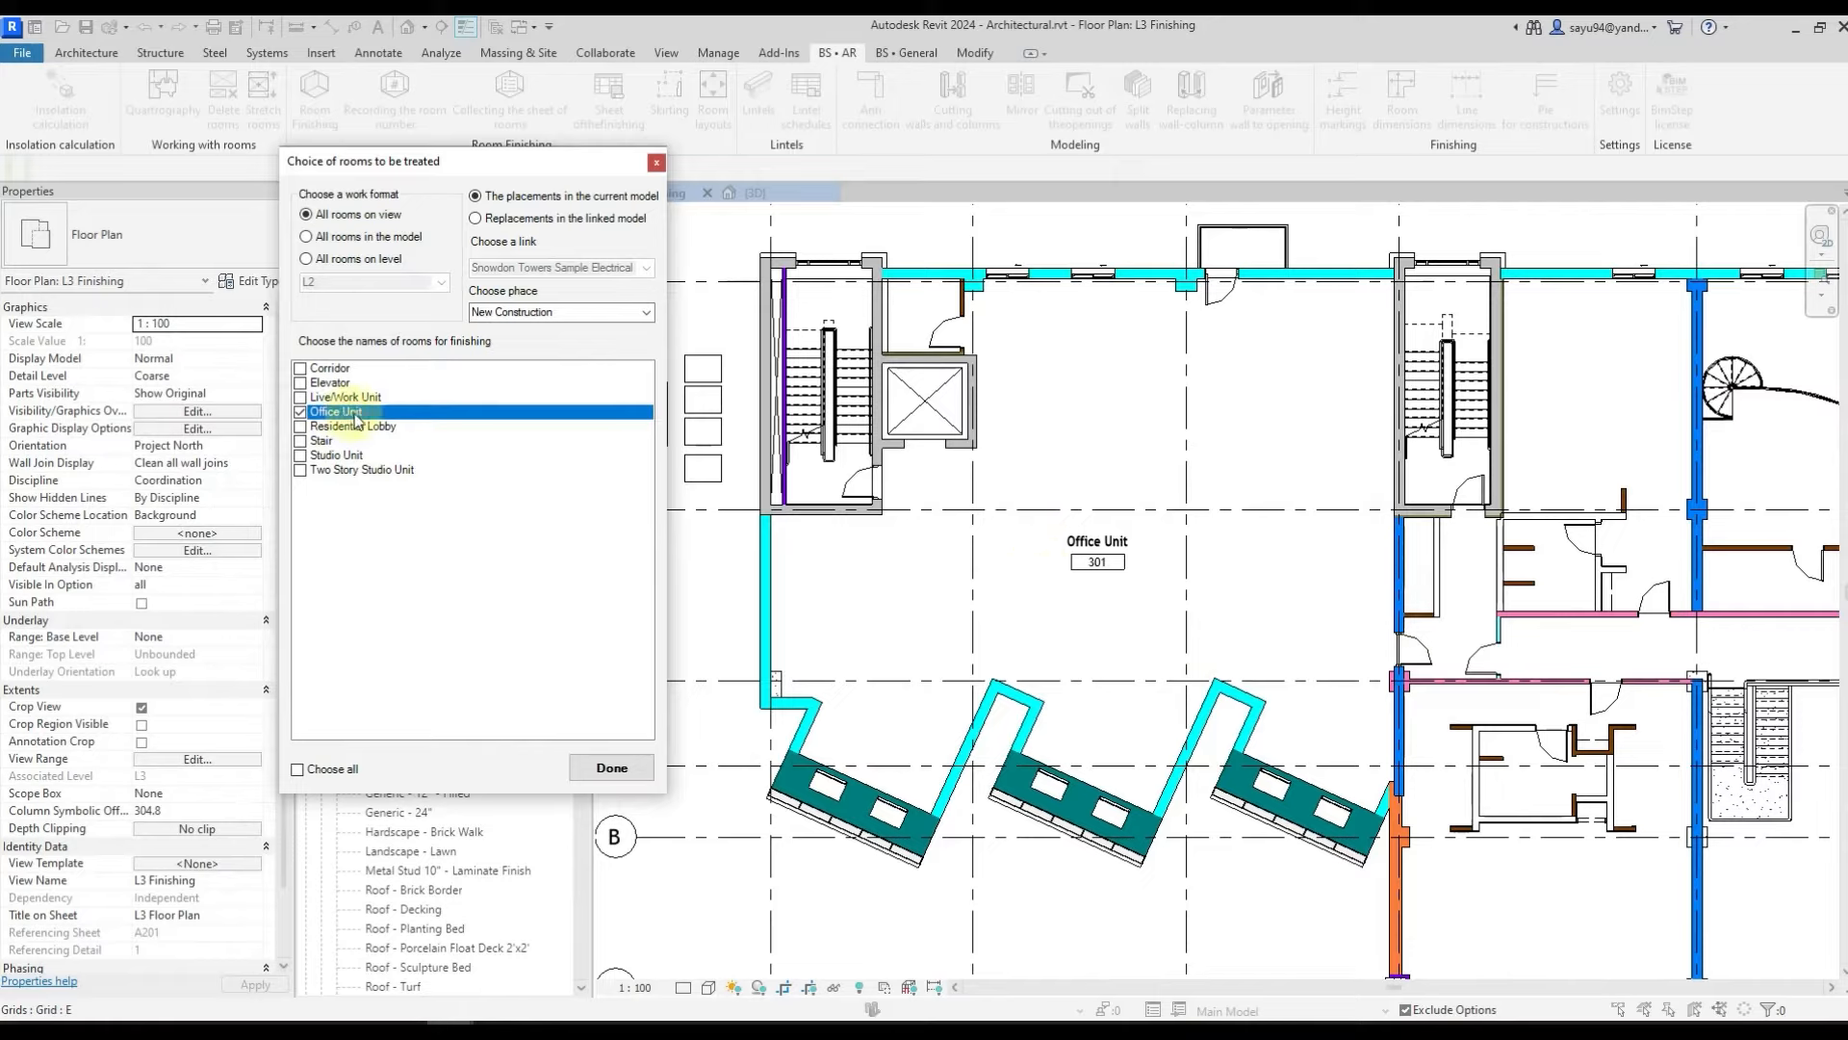
- Leave the choice of rooms, then select the Office Unit 301 room in the plan and open its finishing settings
{"action": "left_click", "coordinate": [659, 166]}
{"action": "left_click", "coordinate": [1199, 161]}
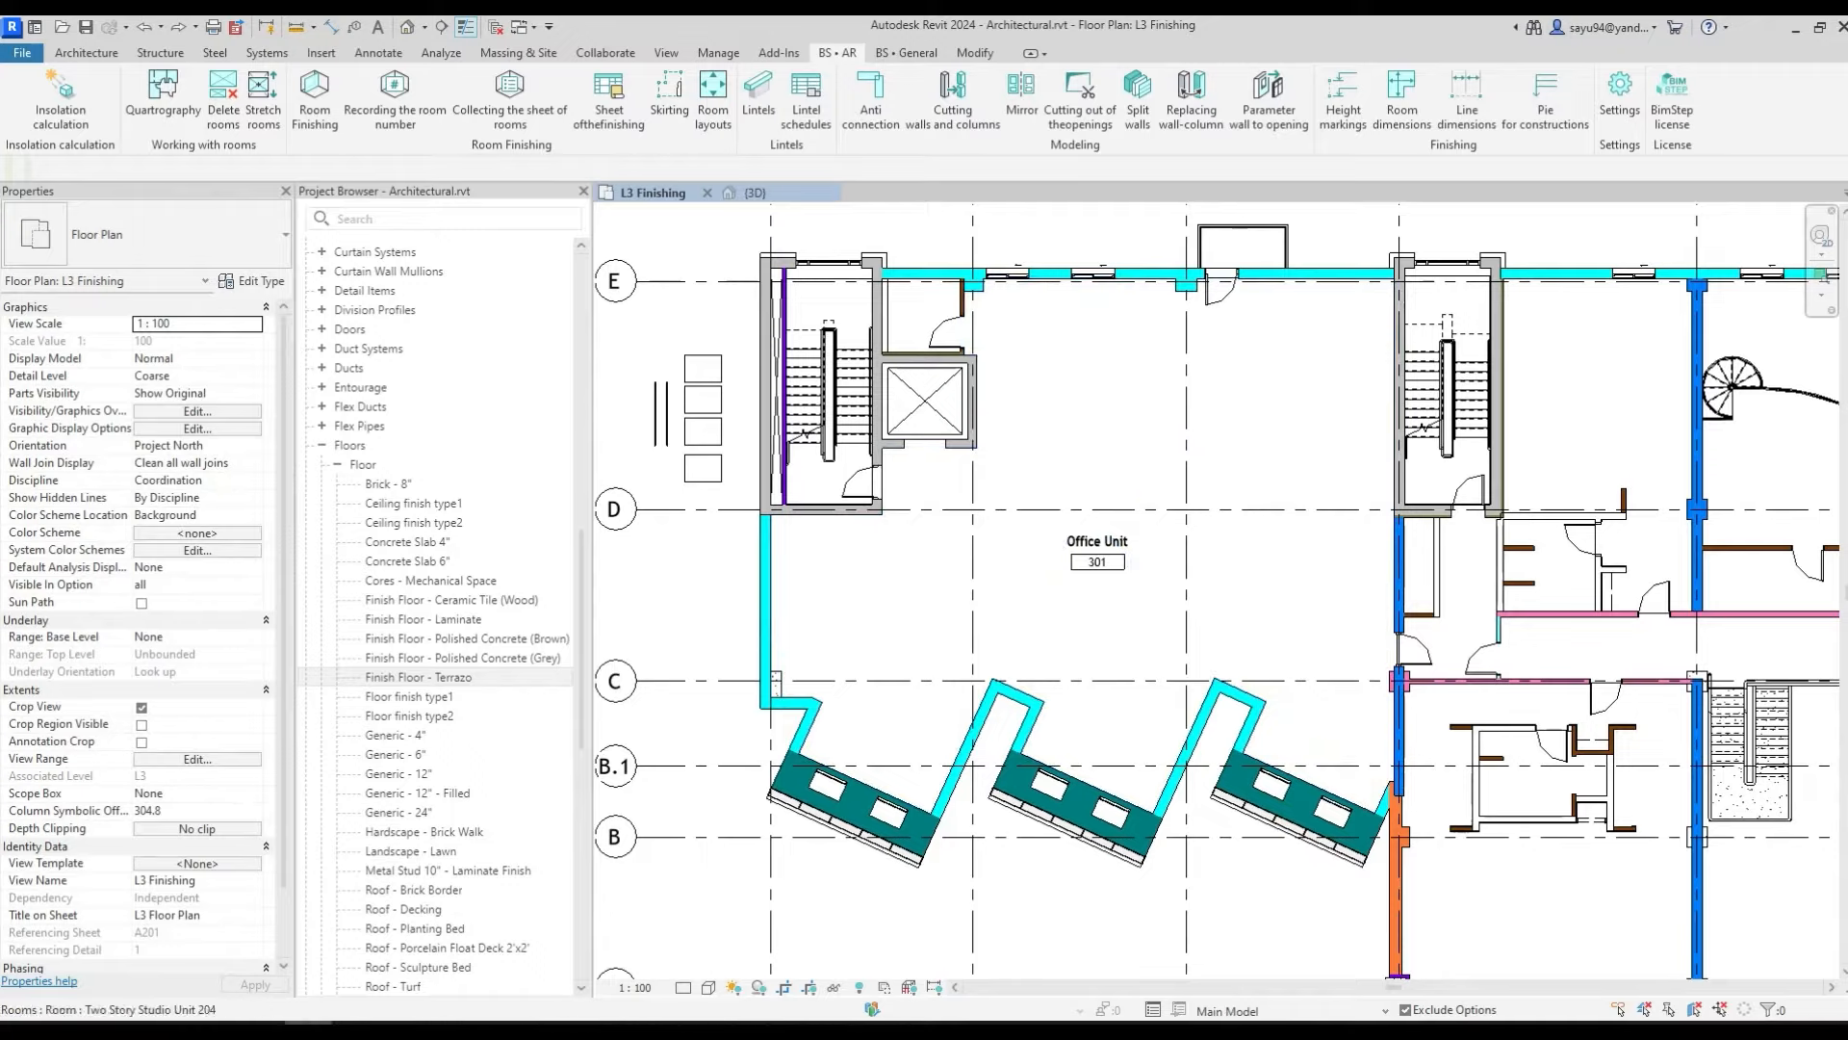
{"action": "key", "text": "Tab"}
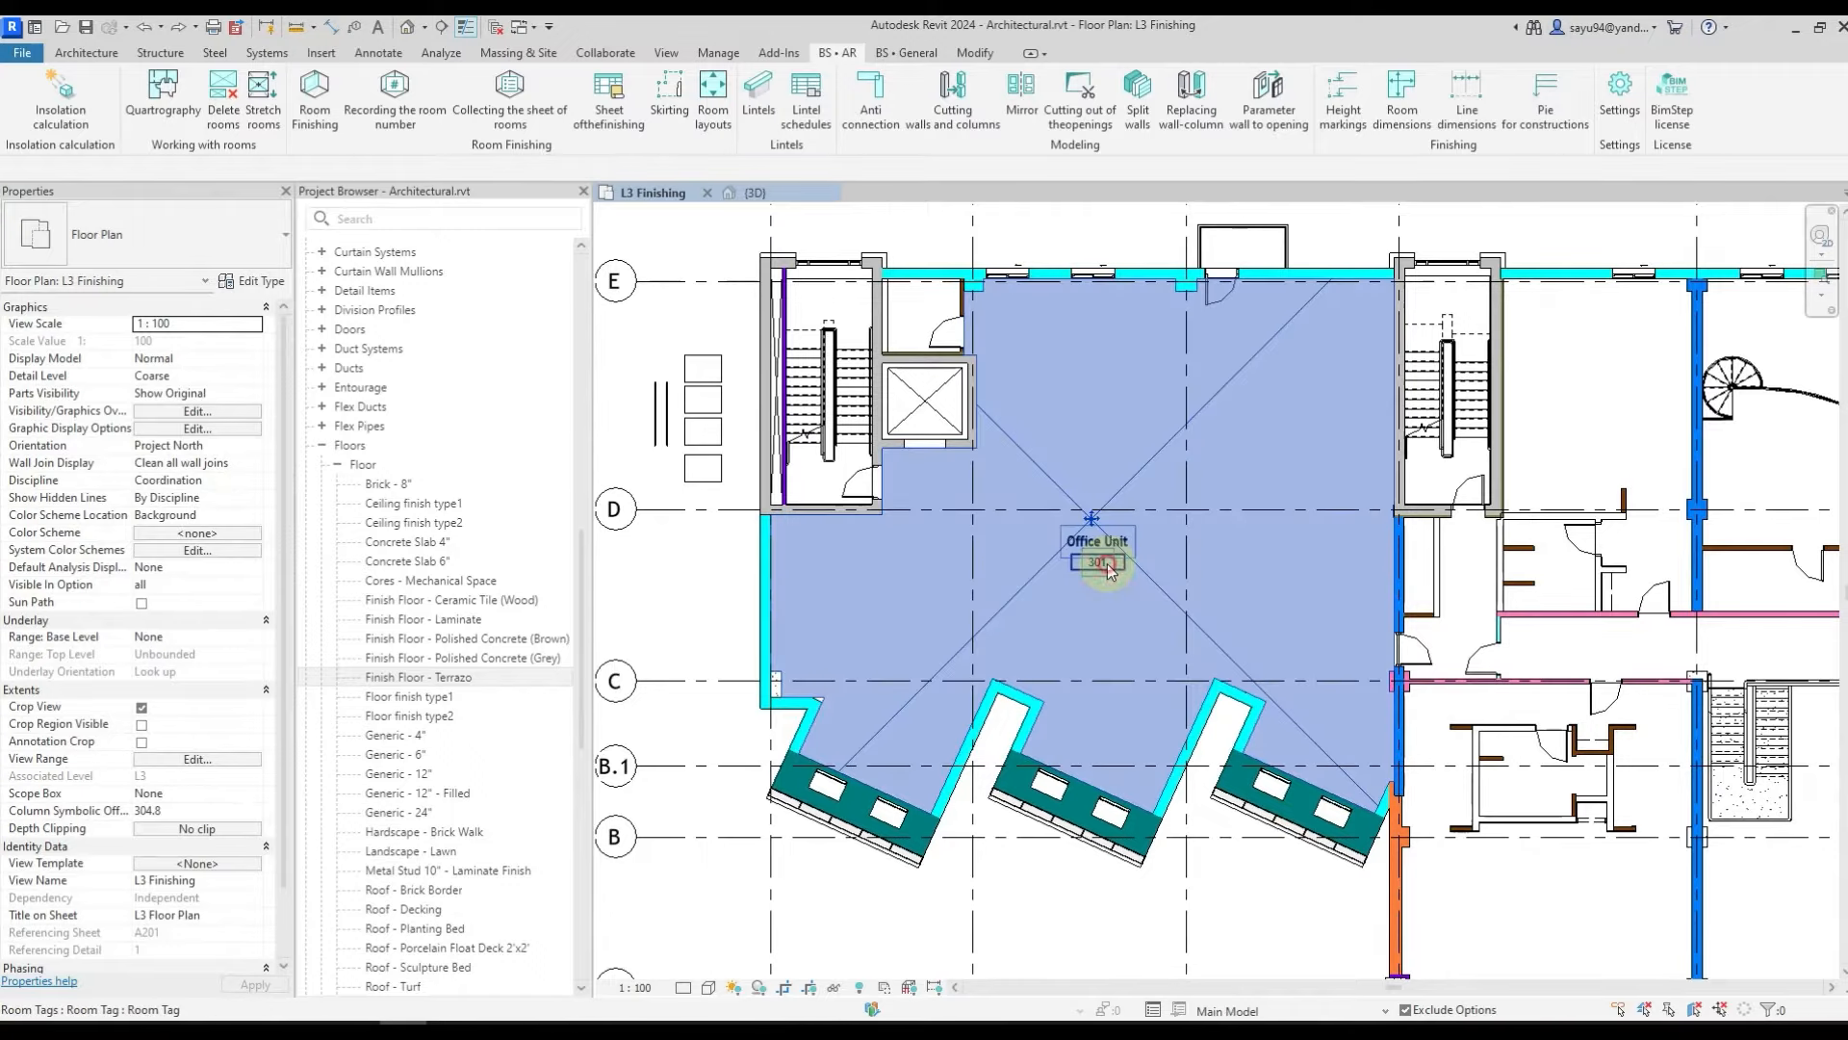
{"action": "left_click", "coordinate": [1109, 566]}
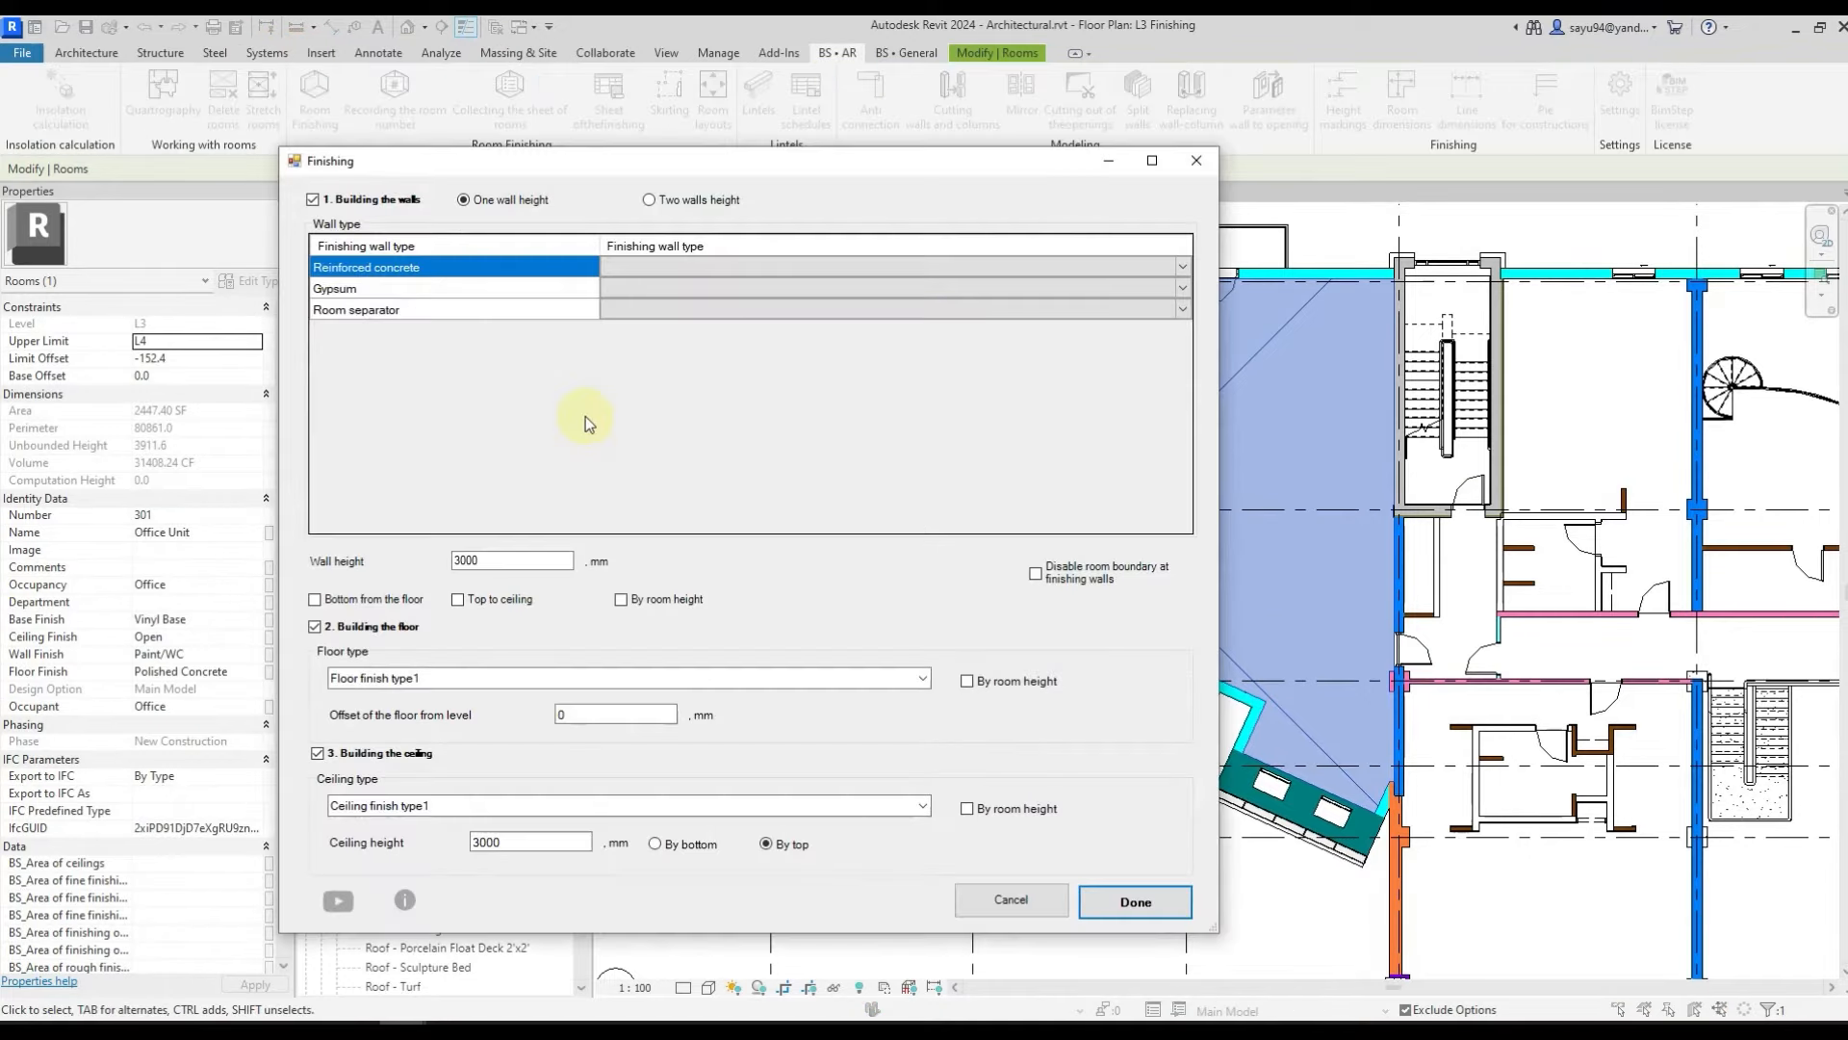
{"action": "left_click_drag", "start_coordinate": [585, 166], "coordinate": [542, 133]}
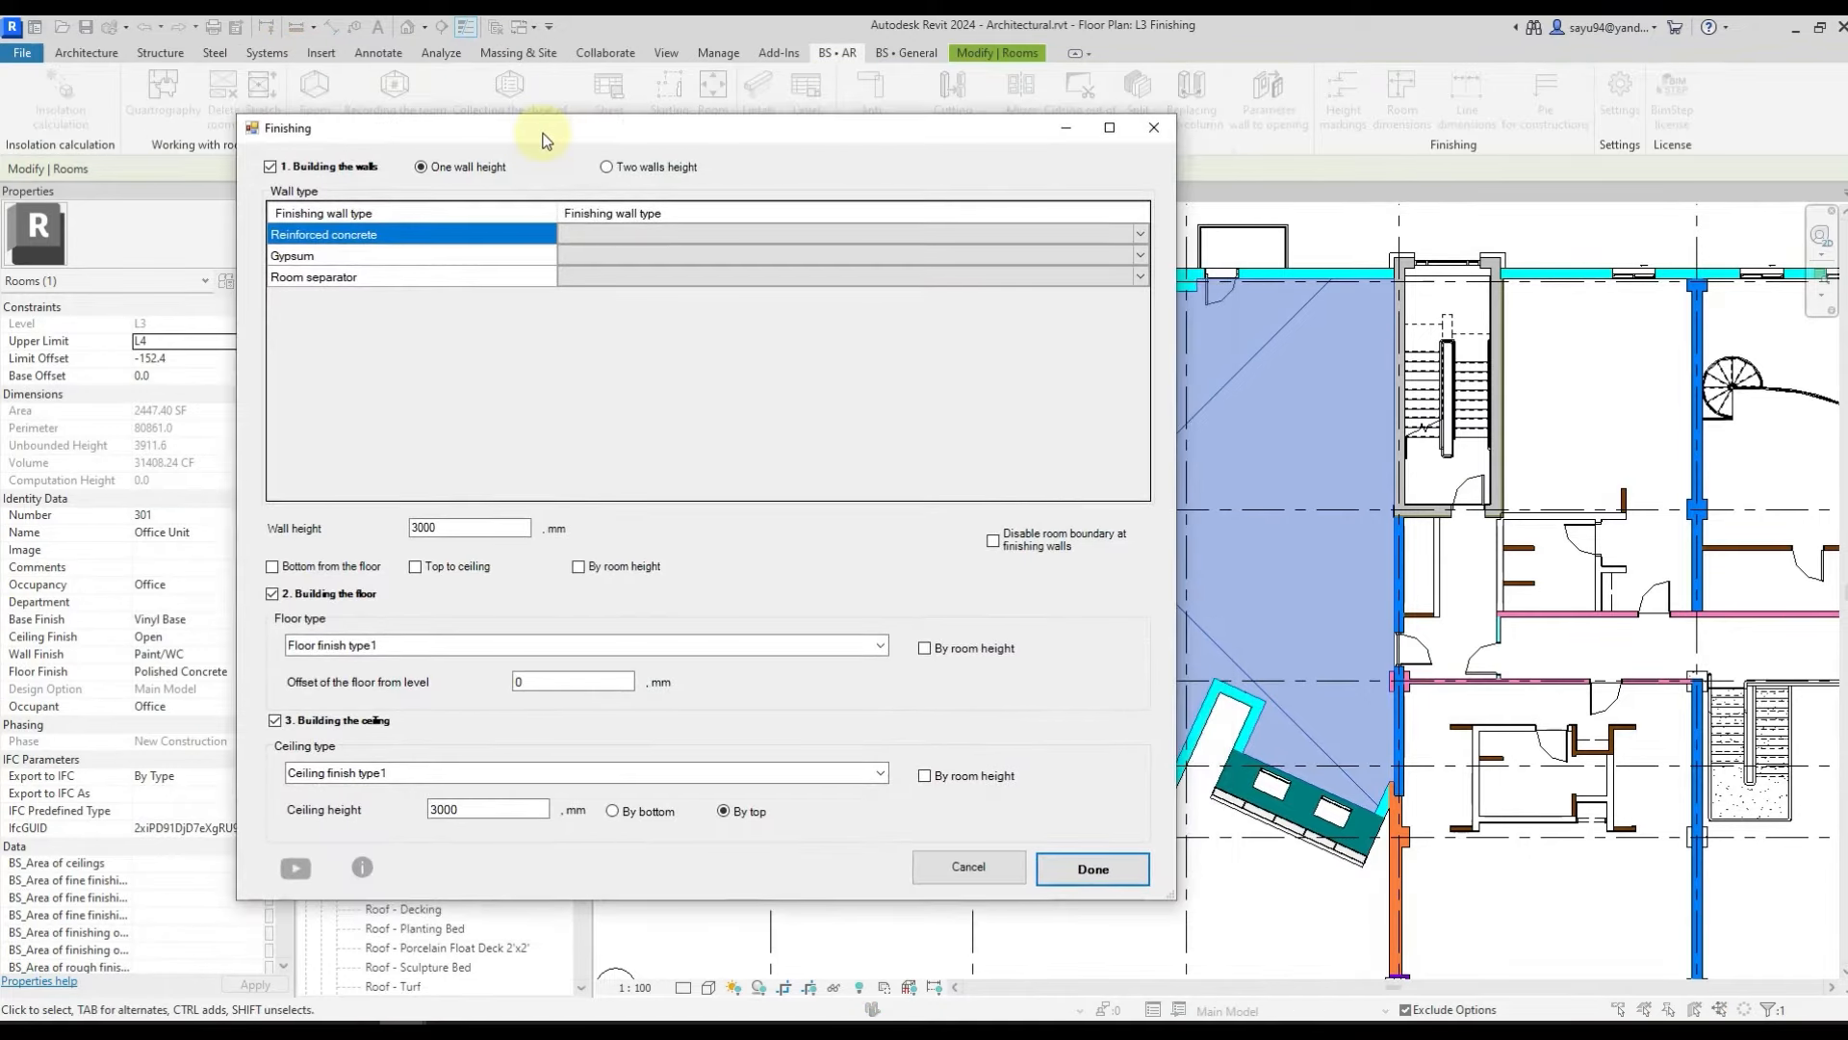
- Compare the one-height and two-height layouts for building the walls, keeping wall building enabled with One wall height
{"action": "left_click", "coordinate": [313, 171]}
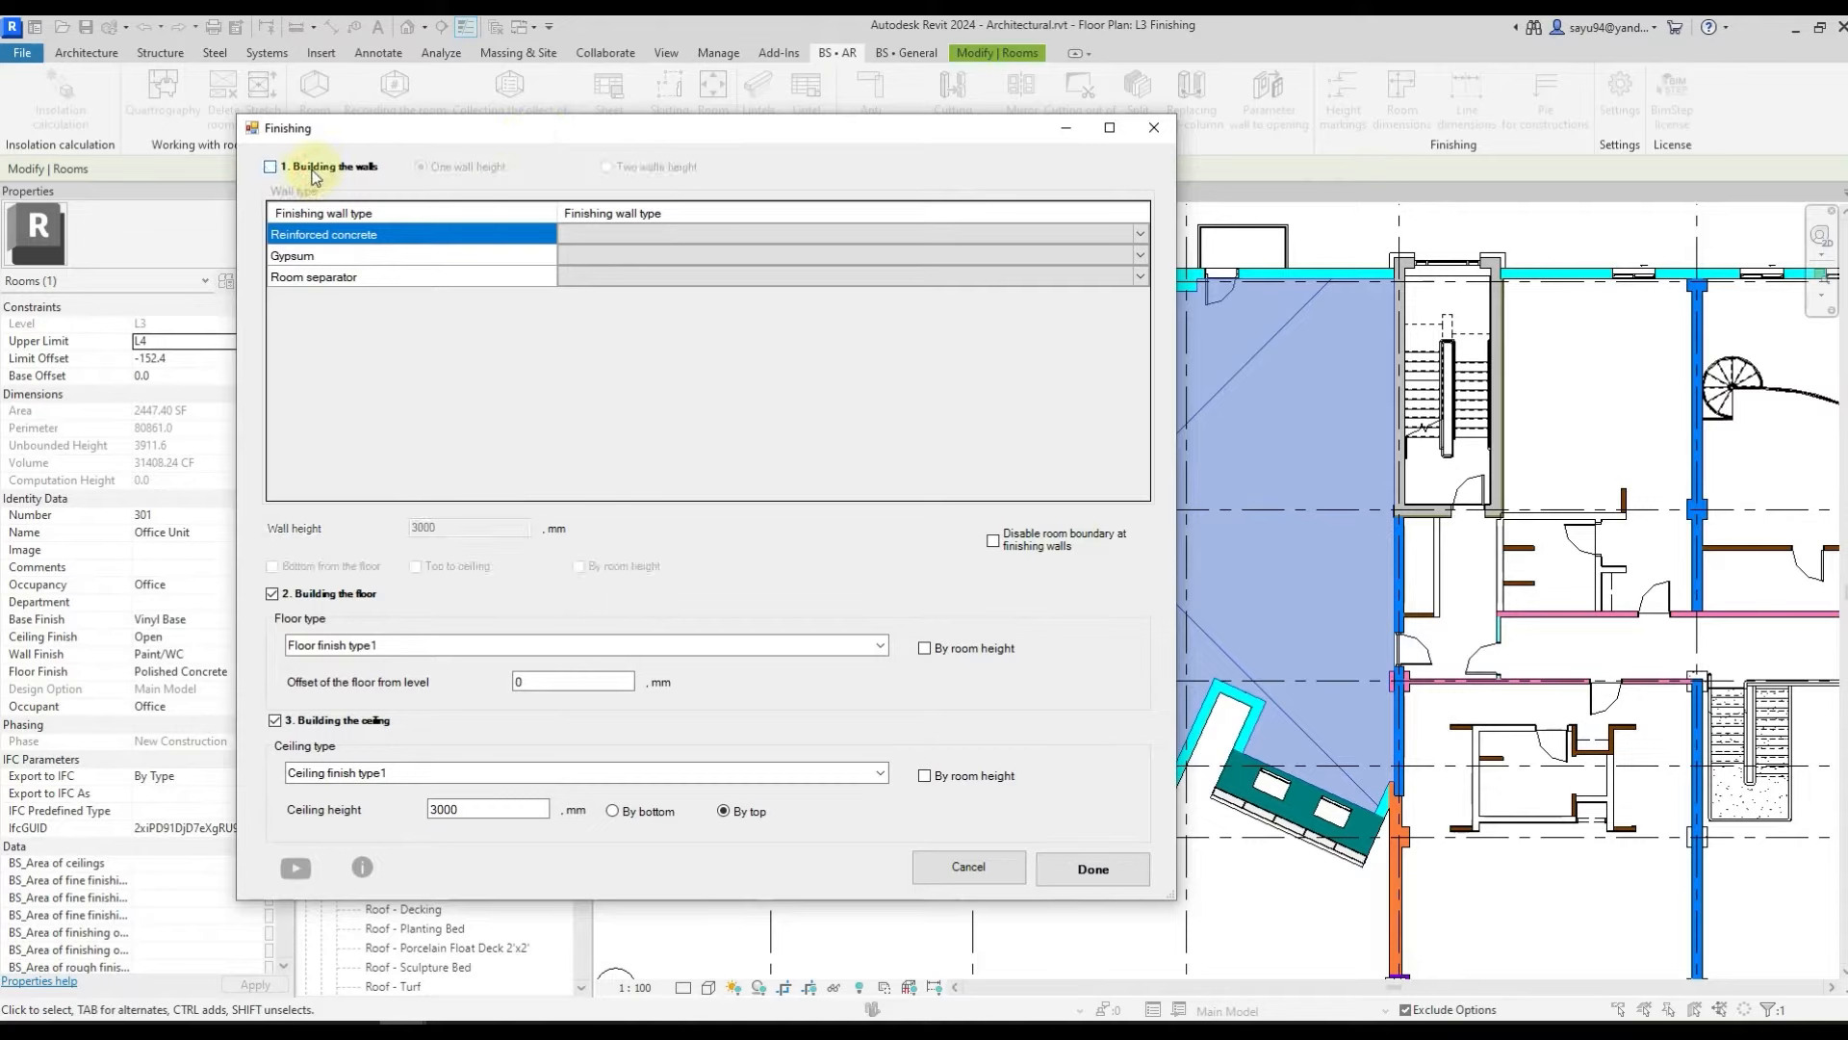
{"action": "left_click", "coordinate": [310, 170]}
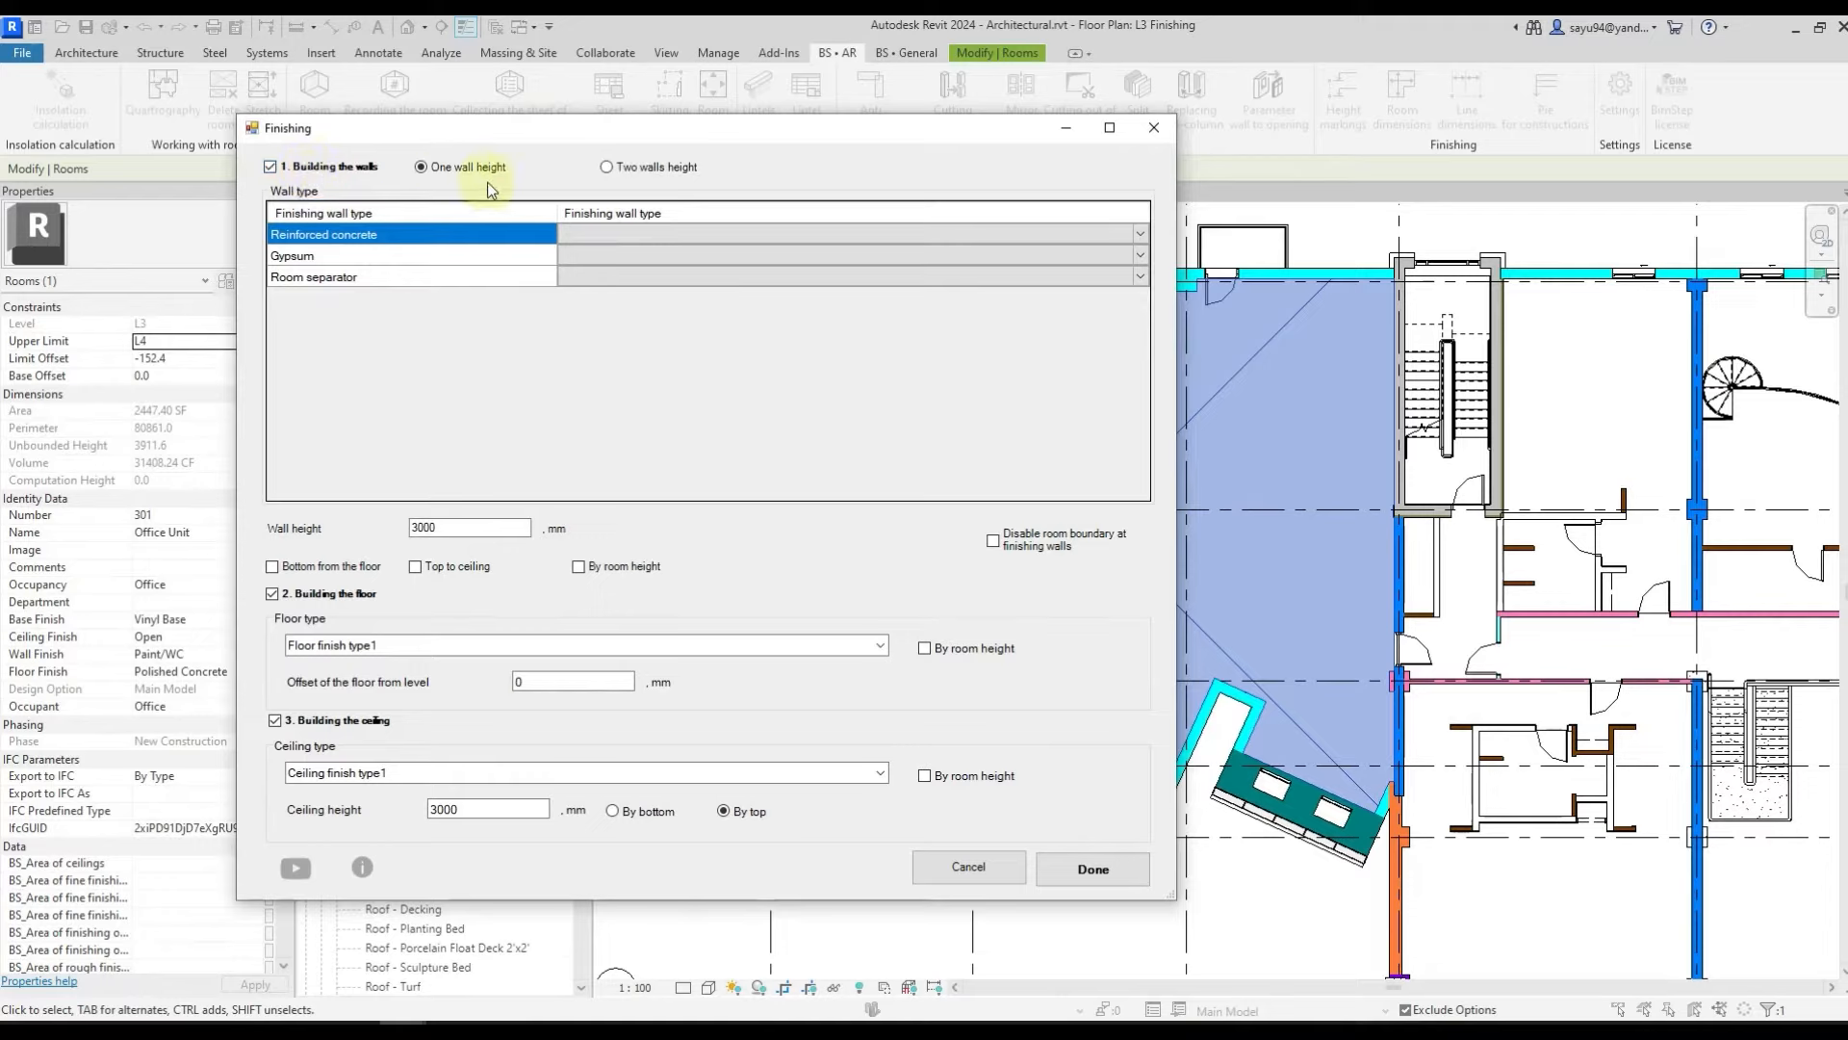
{"action": "left_click", "coordinate": [643, 170]}
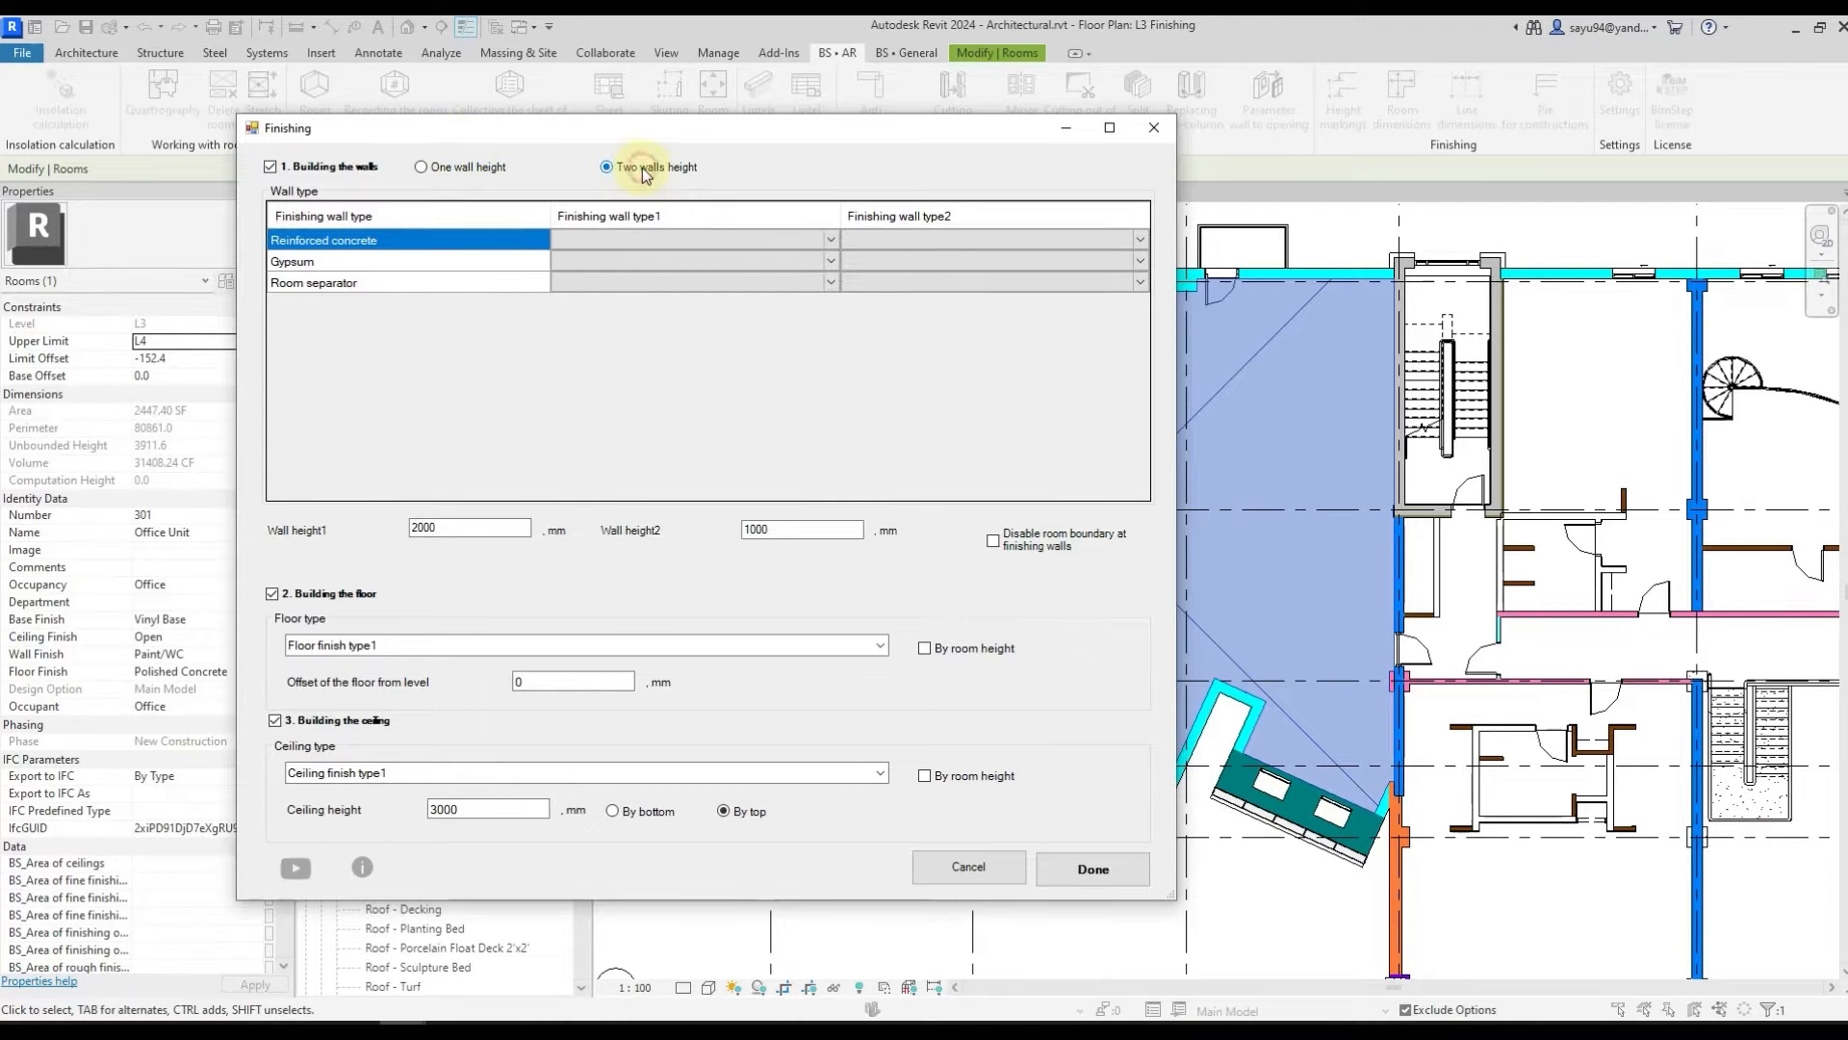
{"action": "left_click", "coordinate": [478, 170]}
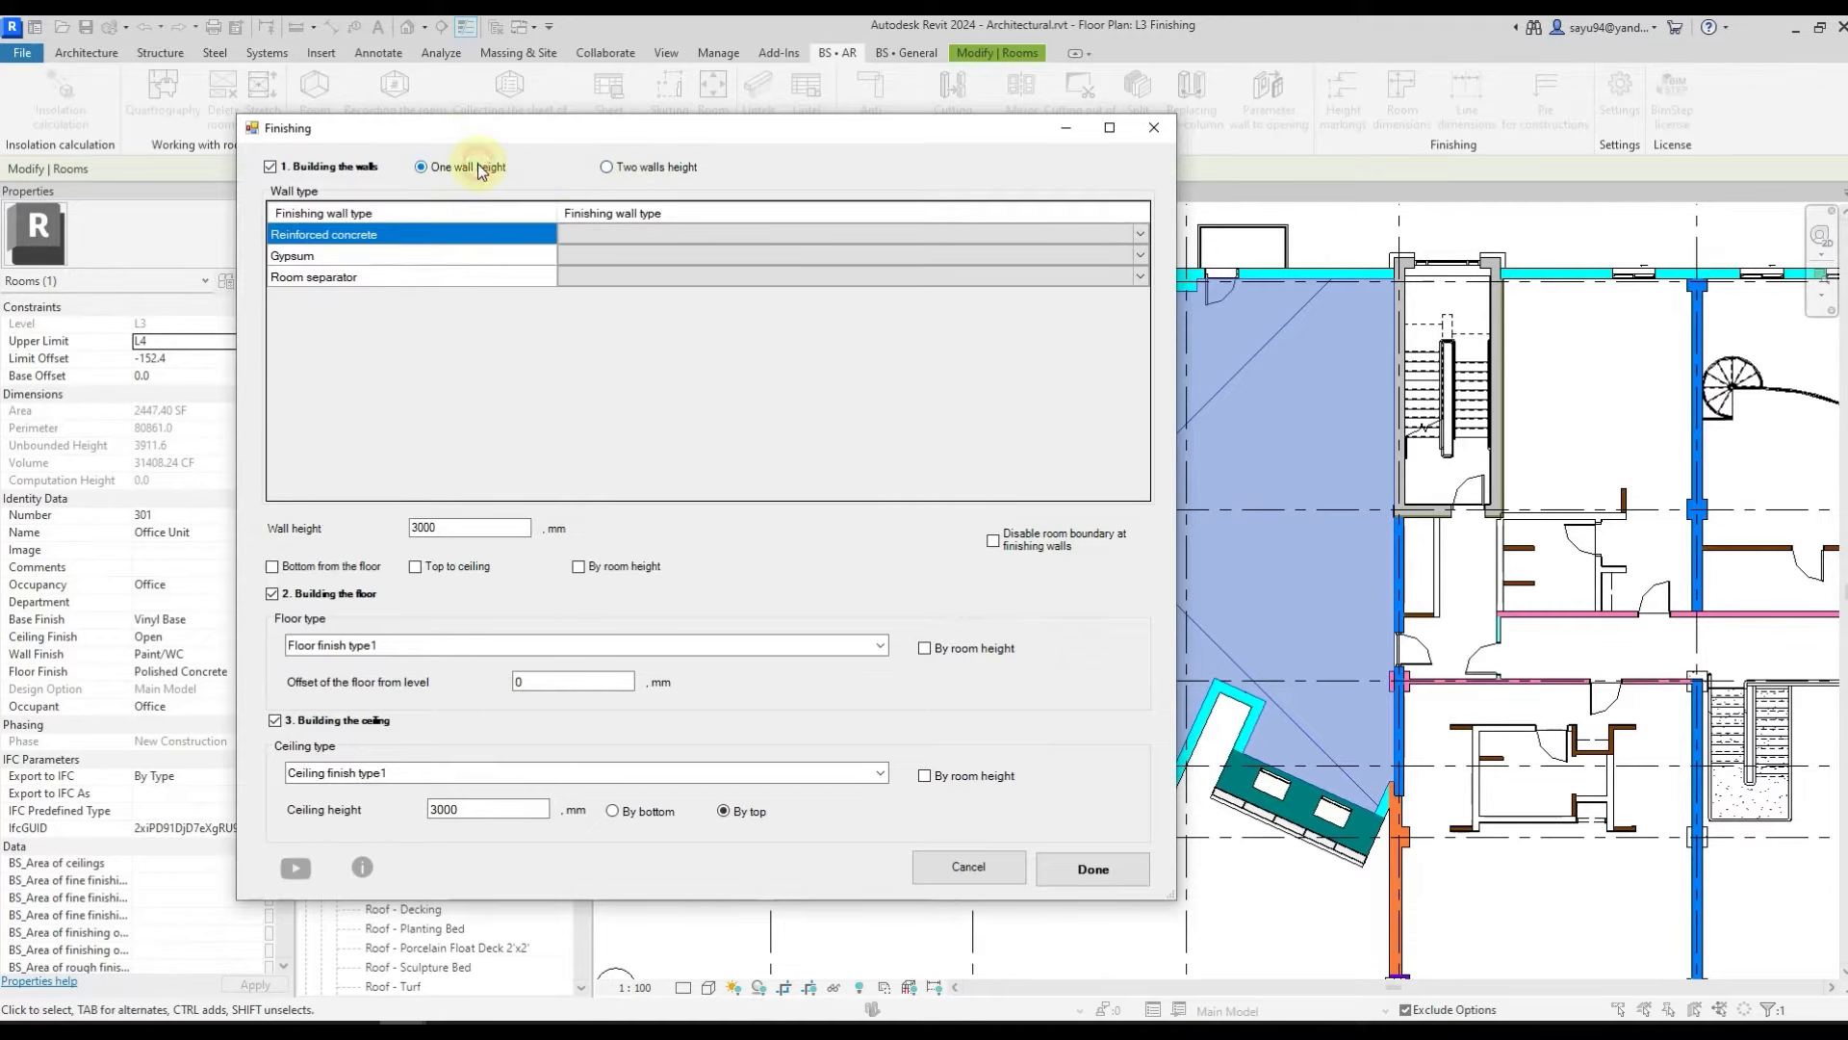
{"action": "left_click", "coordinate": [643, 170]}
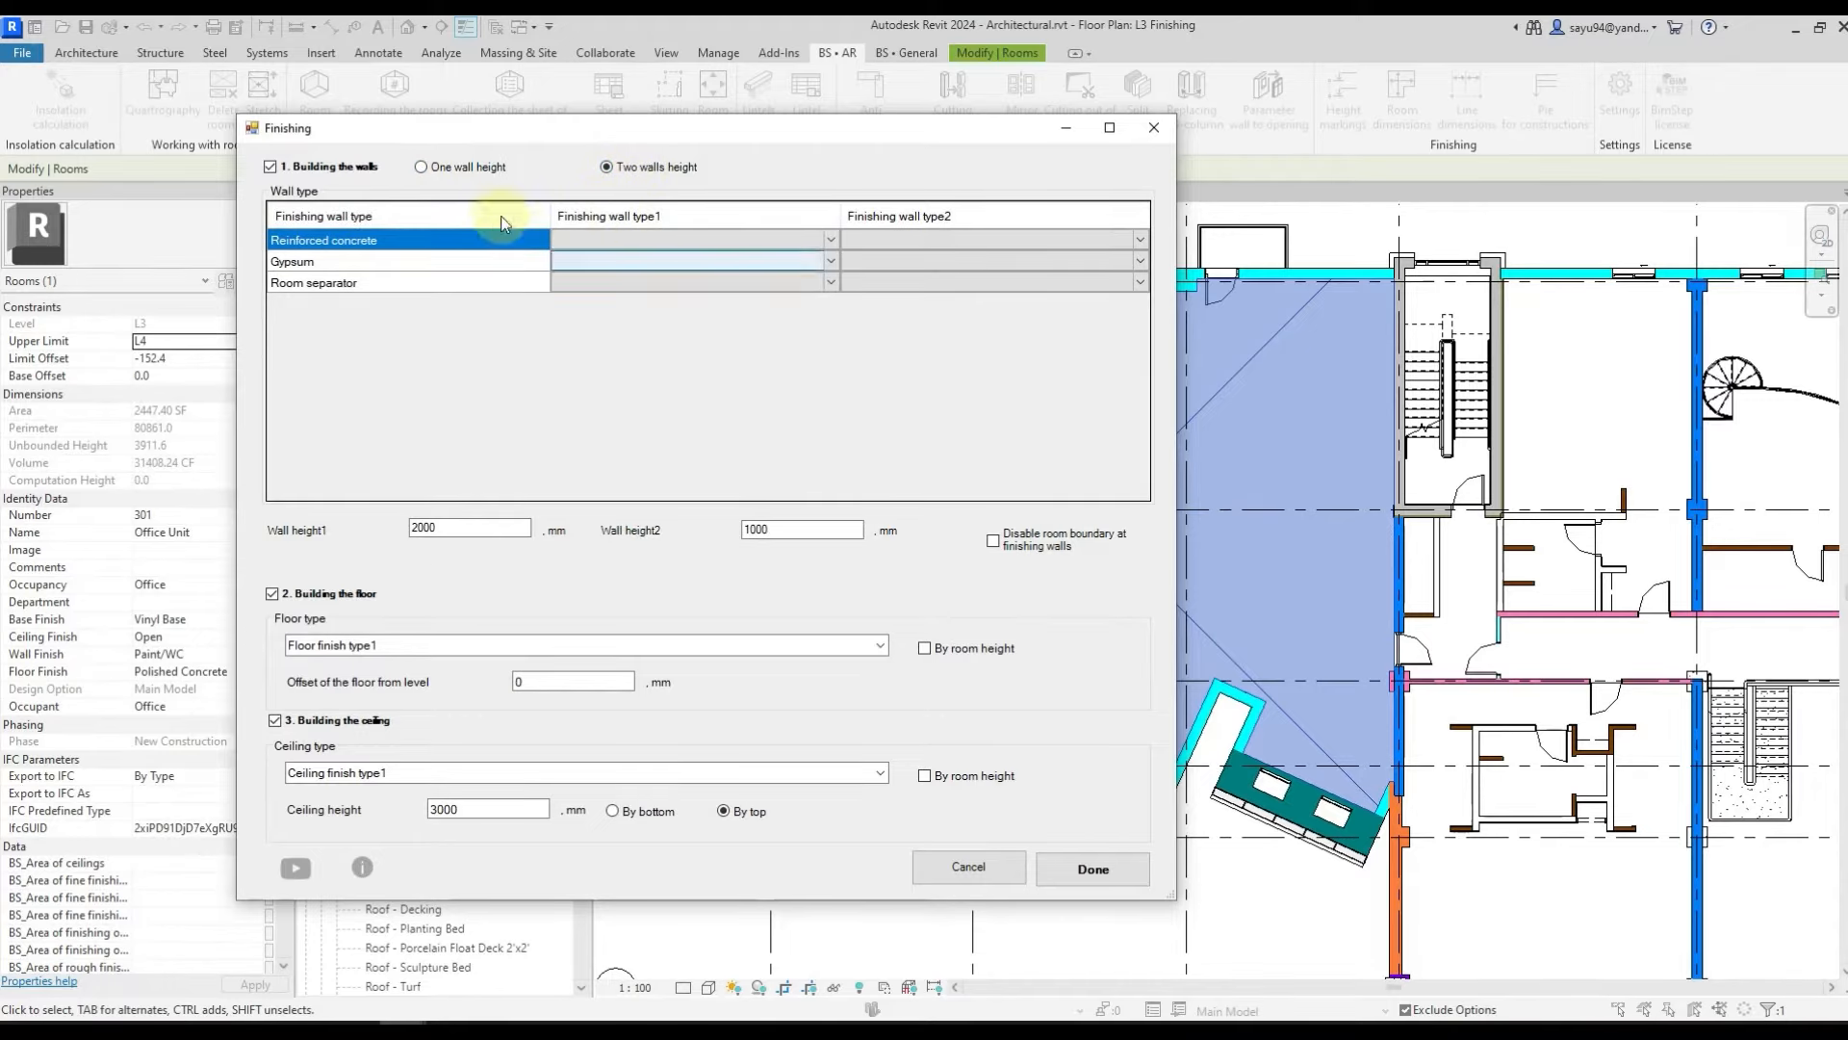
{"action": "left_click", "coordinate": [478, 171]}
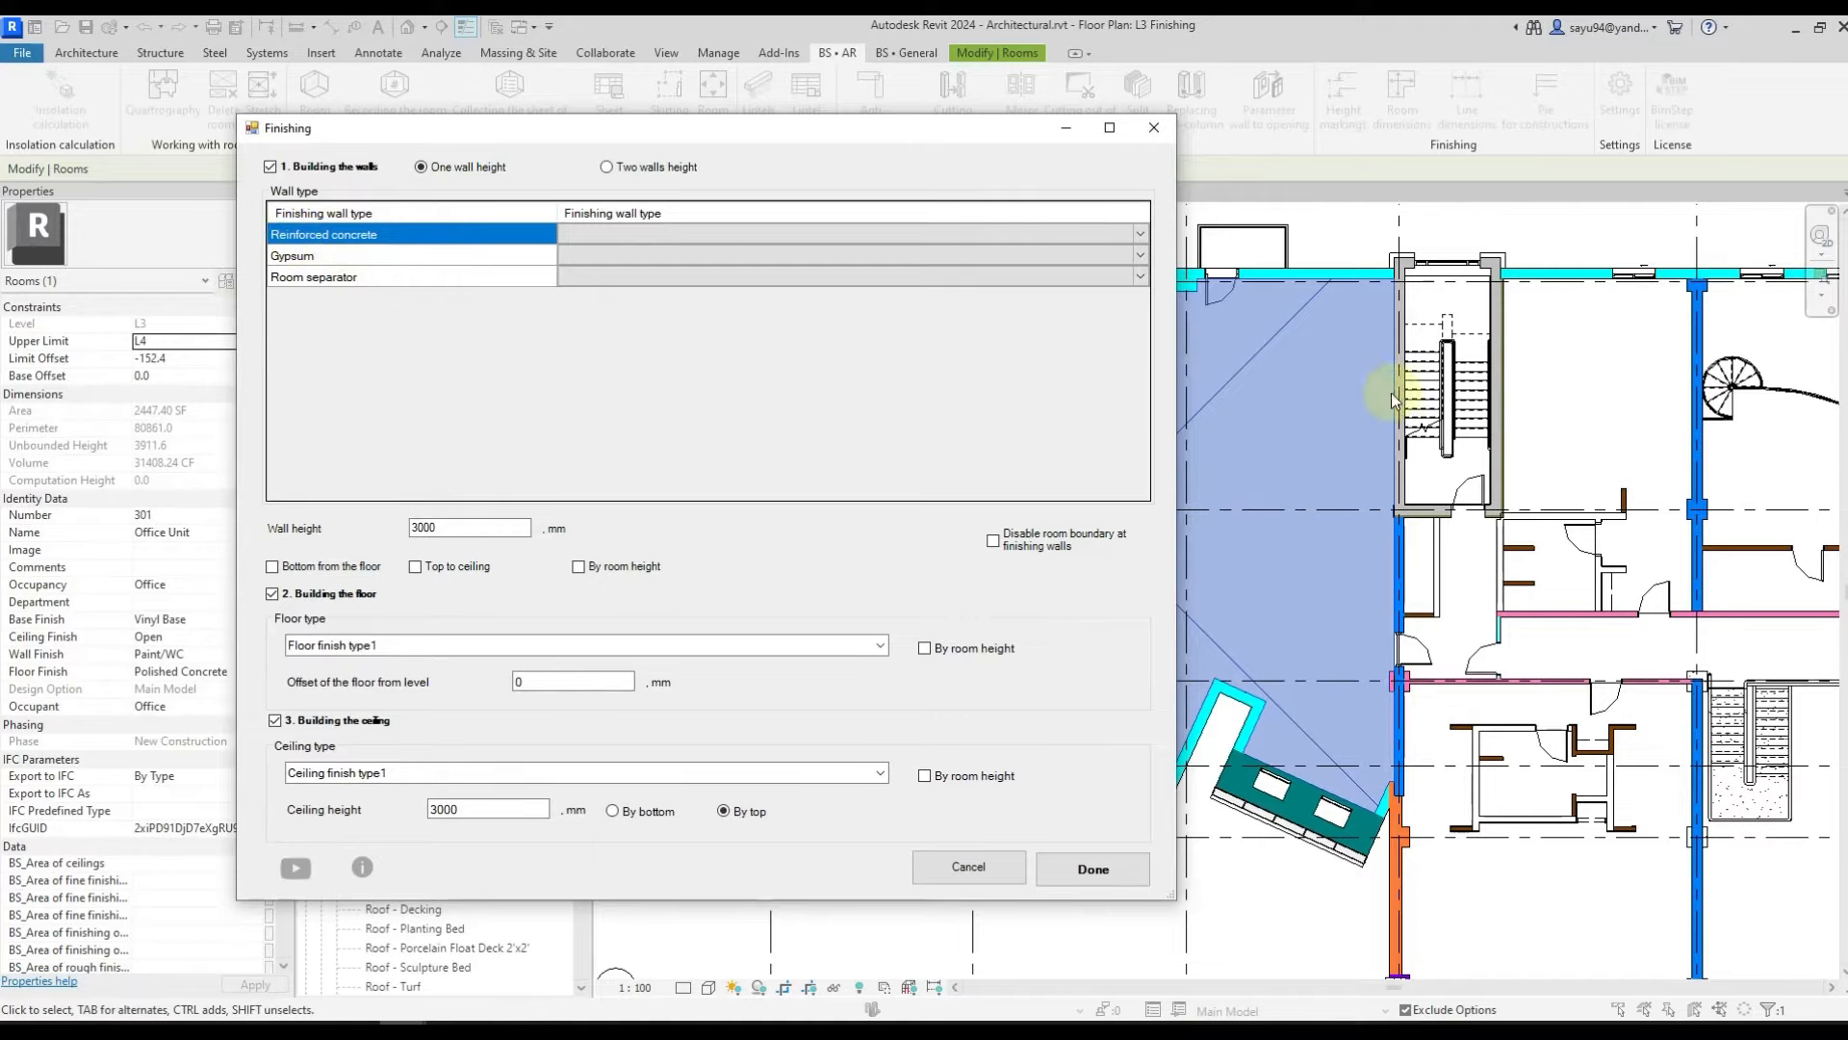
- Examine the base wall materials listed for finishing: Gypsum, Reinforced concrete and Room separator
{"action": "left_click", "coordinate": [371, 254]}
{"action": "left_click", "coordinate": [318, 256]}
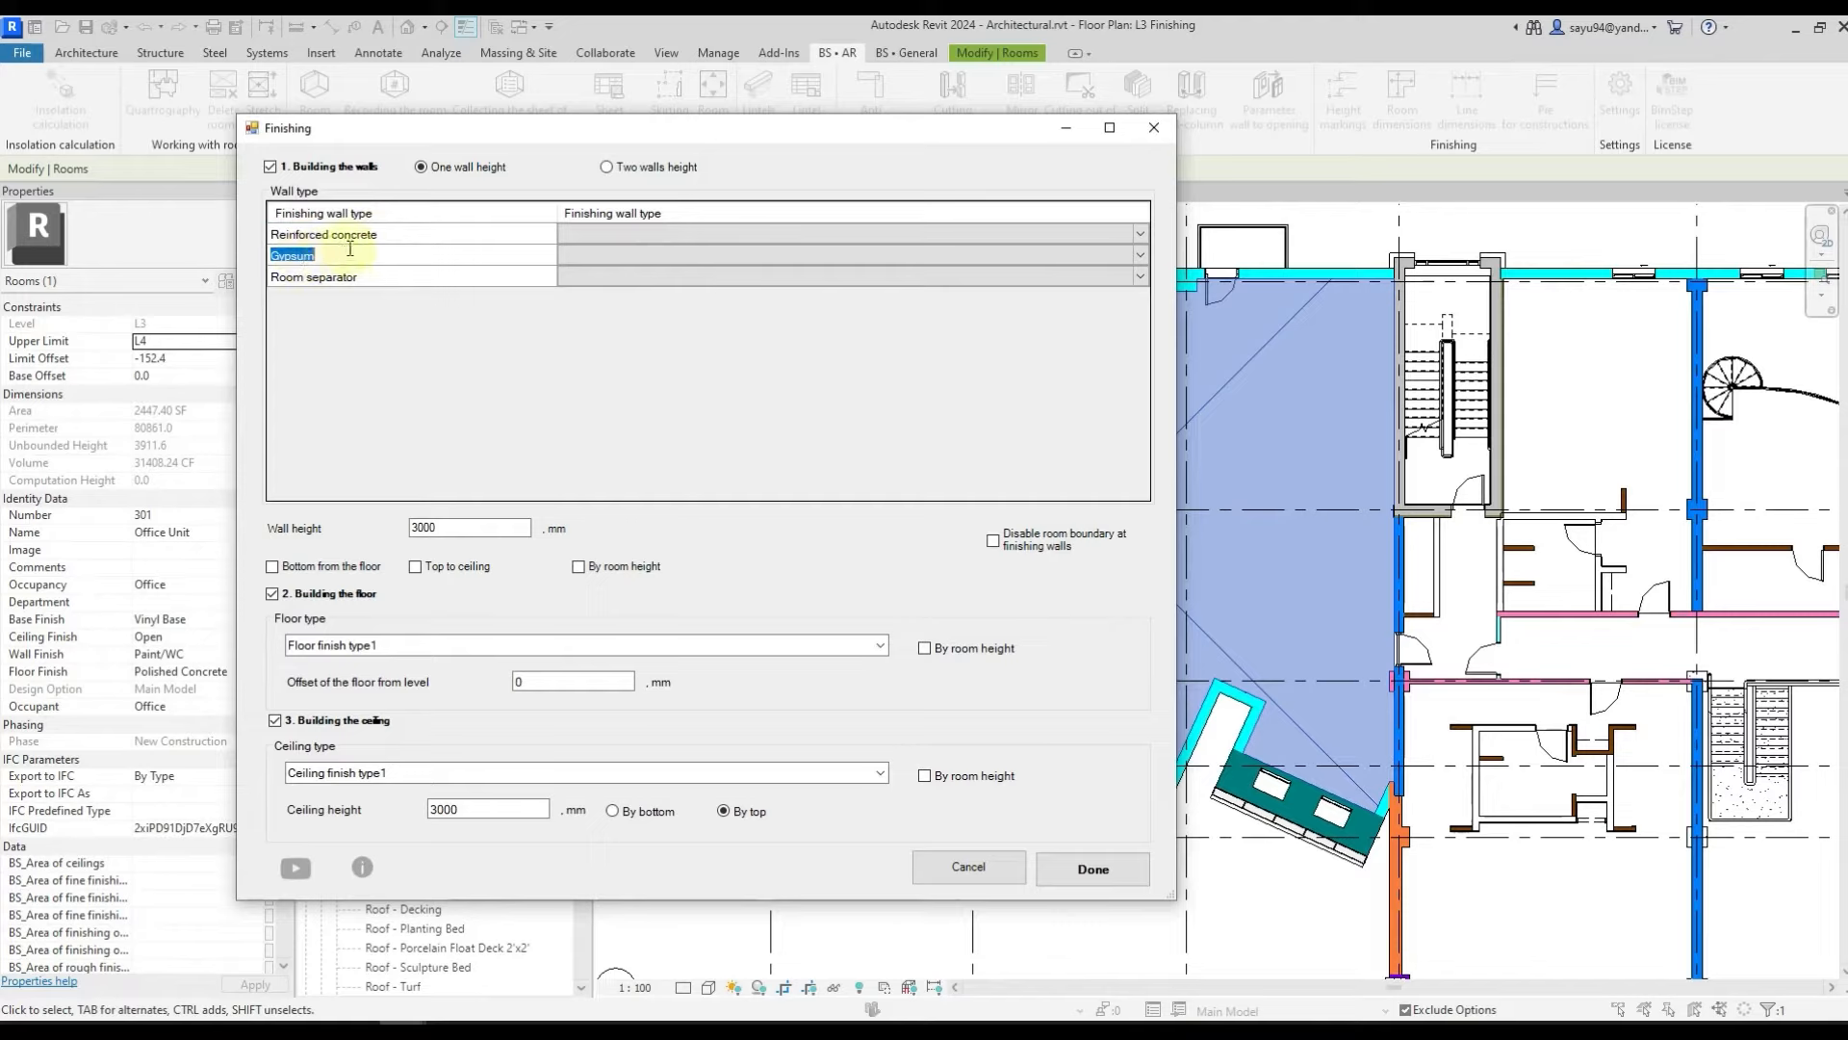
{"action": "left_click", "coordinate": [311, 237]}
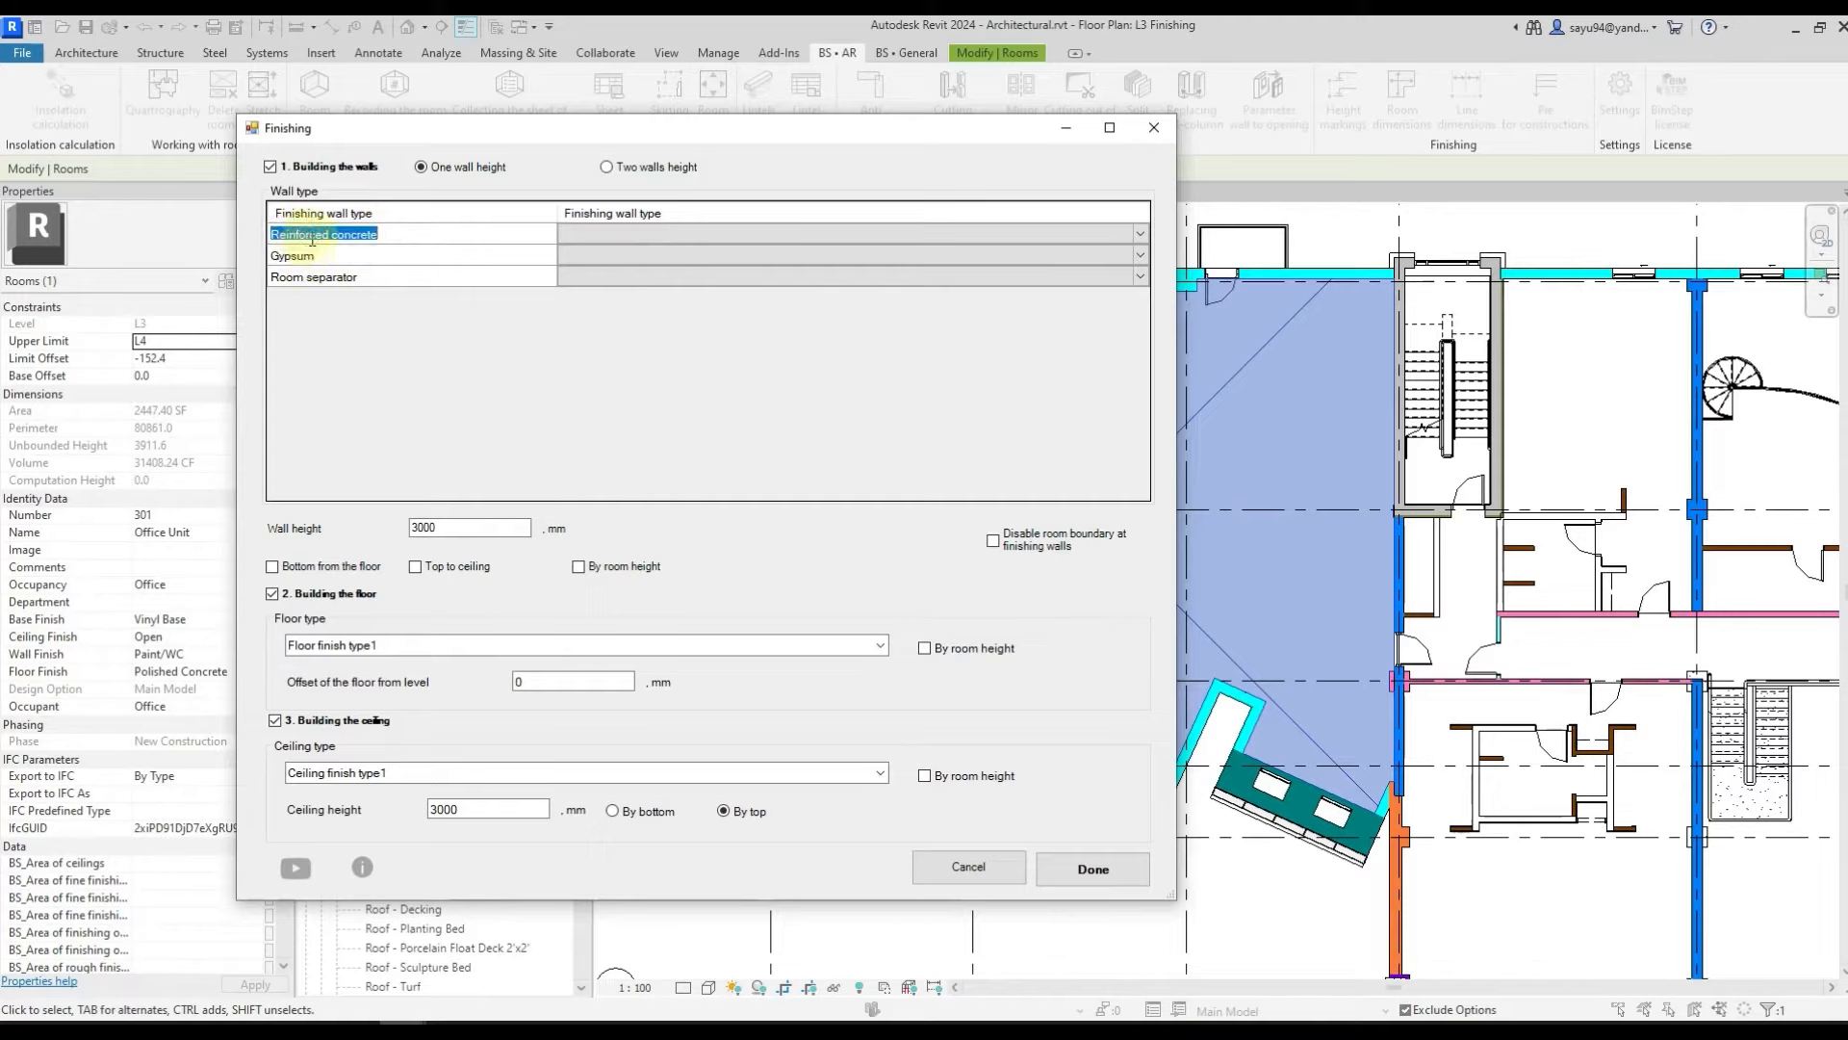
{"action": "left_click", "coordinate": [342, 256]}
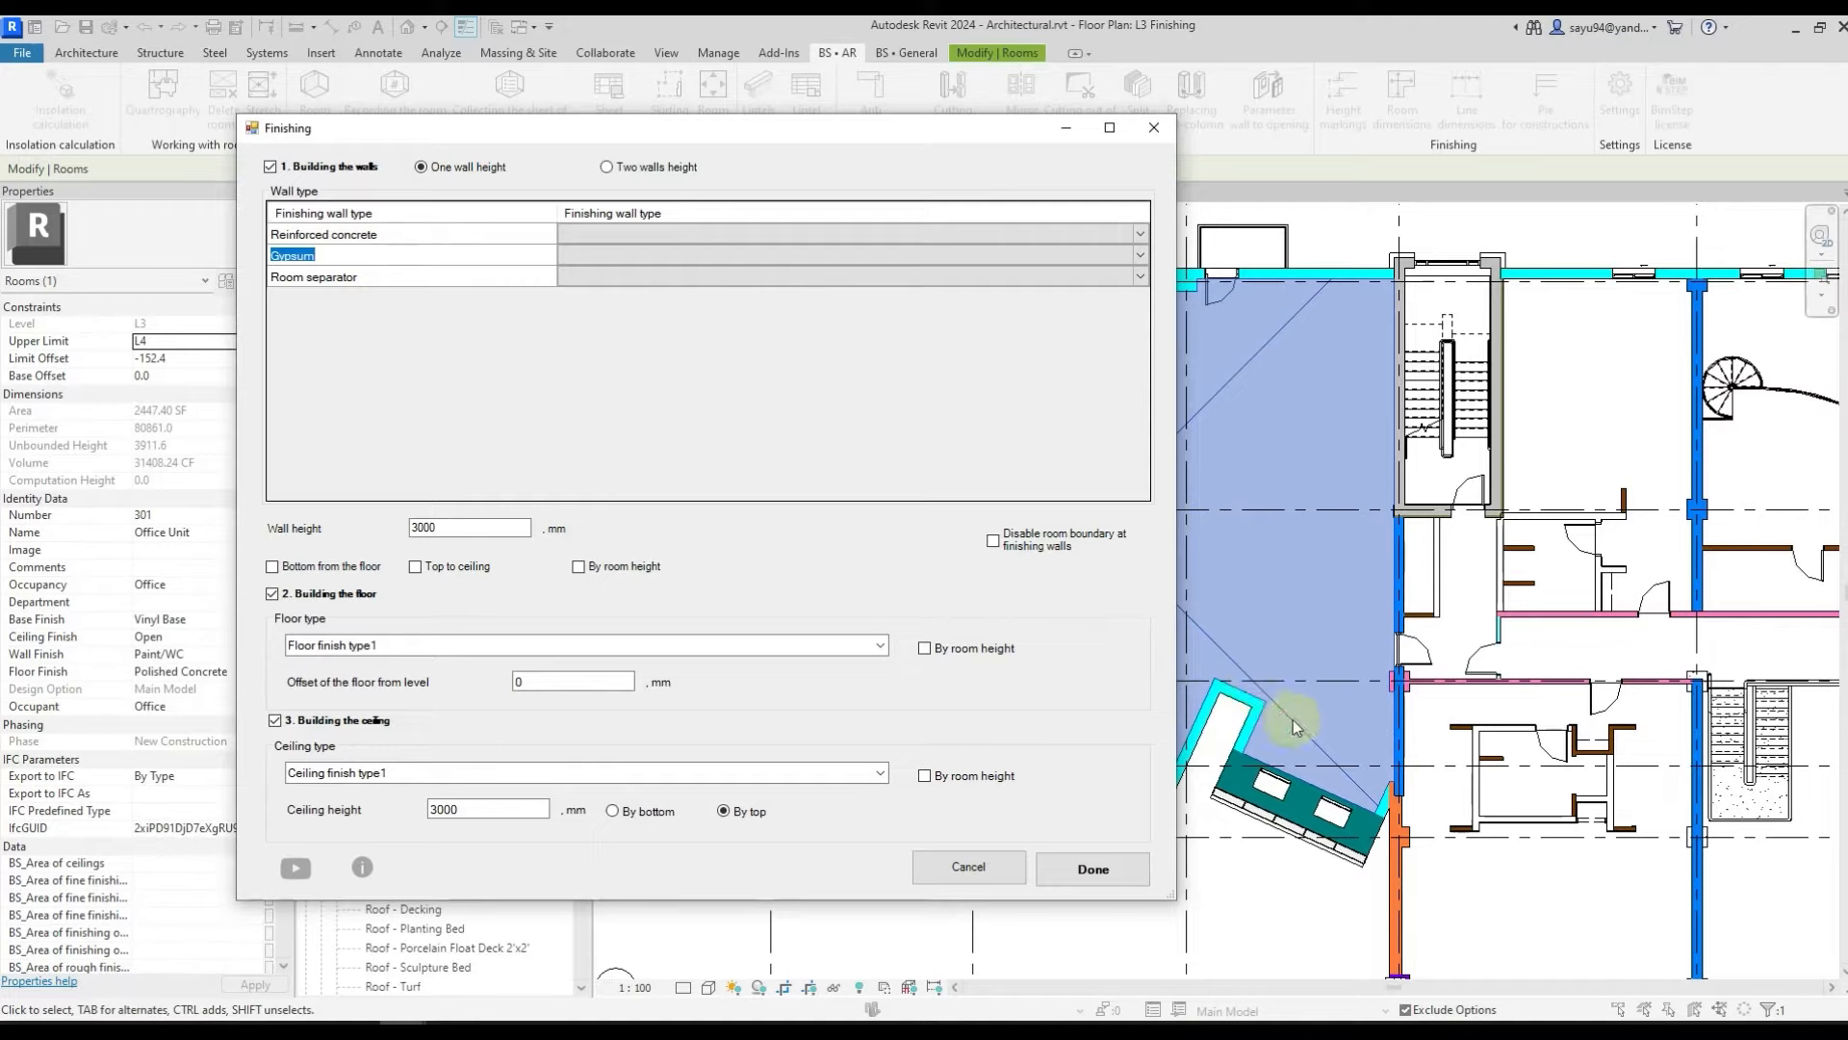
{"action": "left_click", "coordinate": [389, 277]}
{"action": "left_click", "coordinate": [376, 276]}
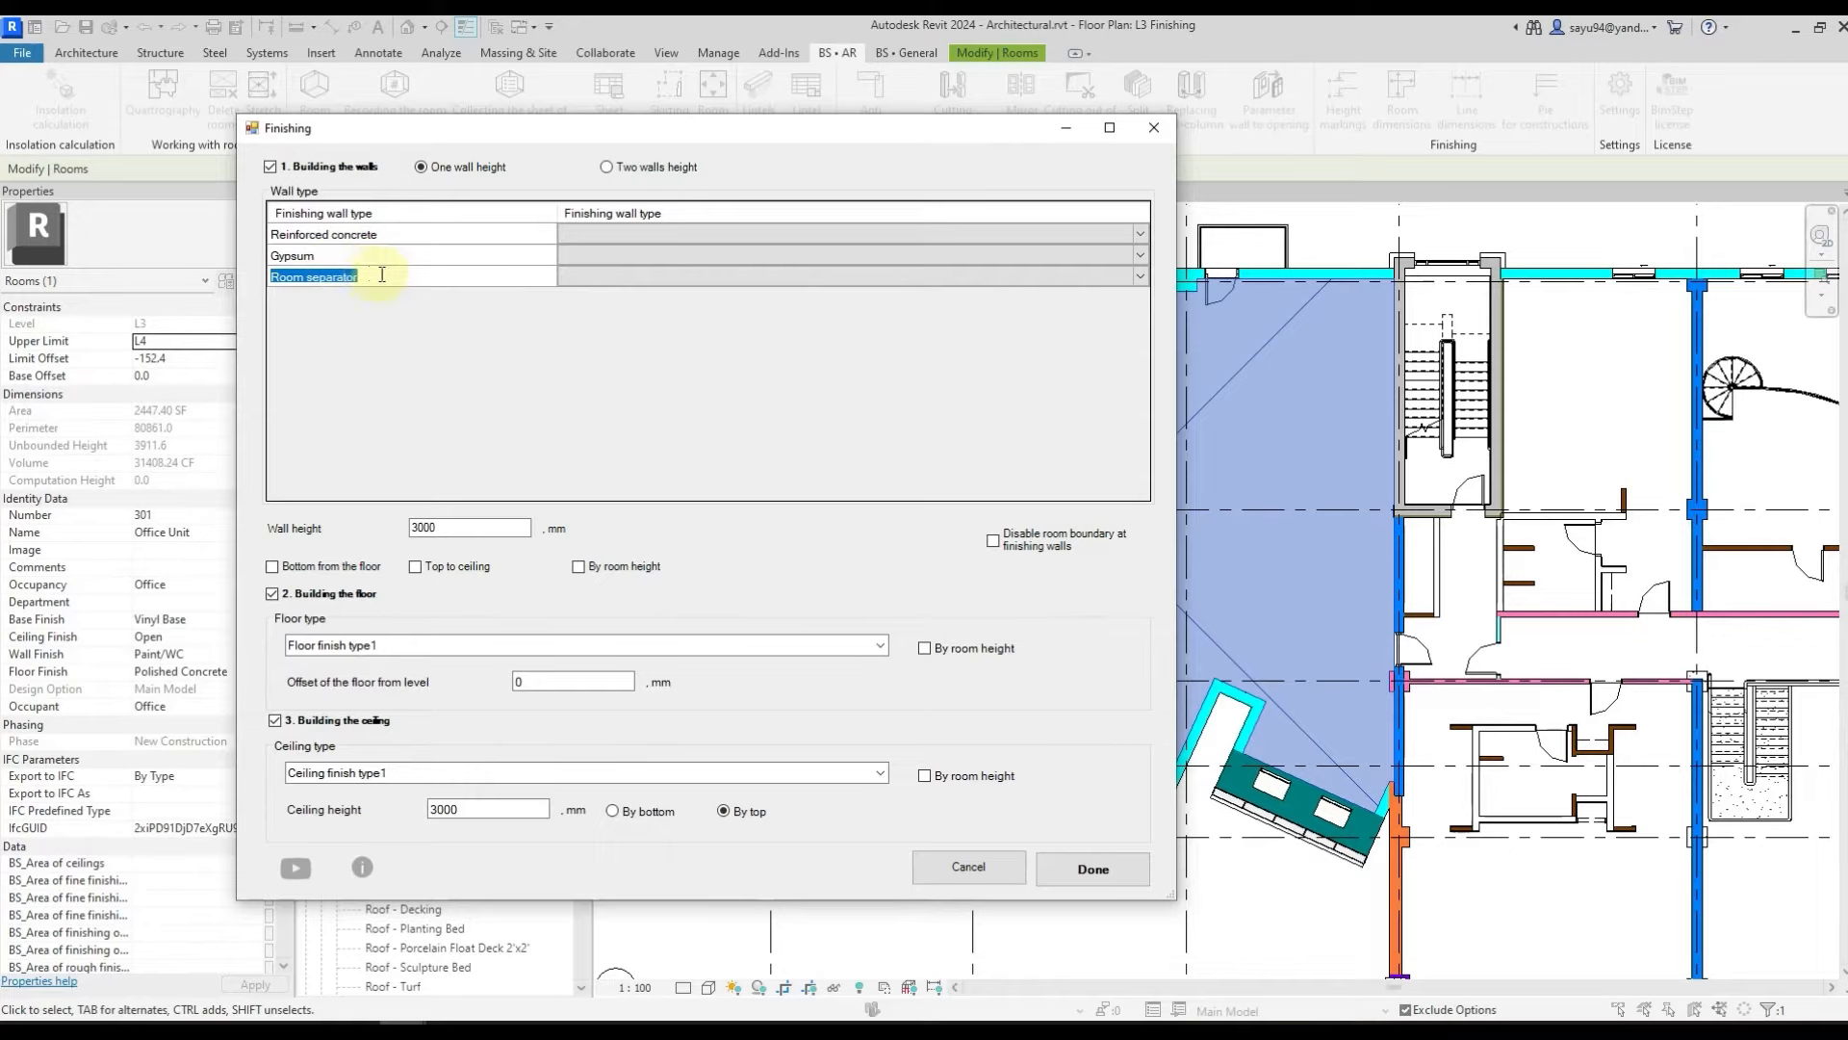
{"action": "left_click", "coordinate": [392, 235]}
{"action": "left_click", "coordinate": [385, 235]}
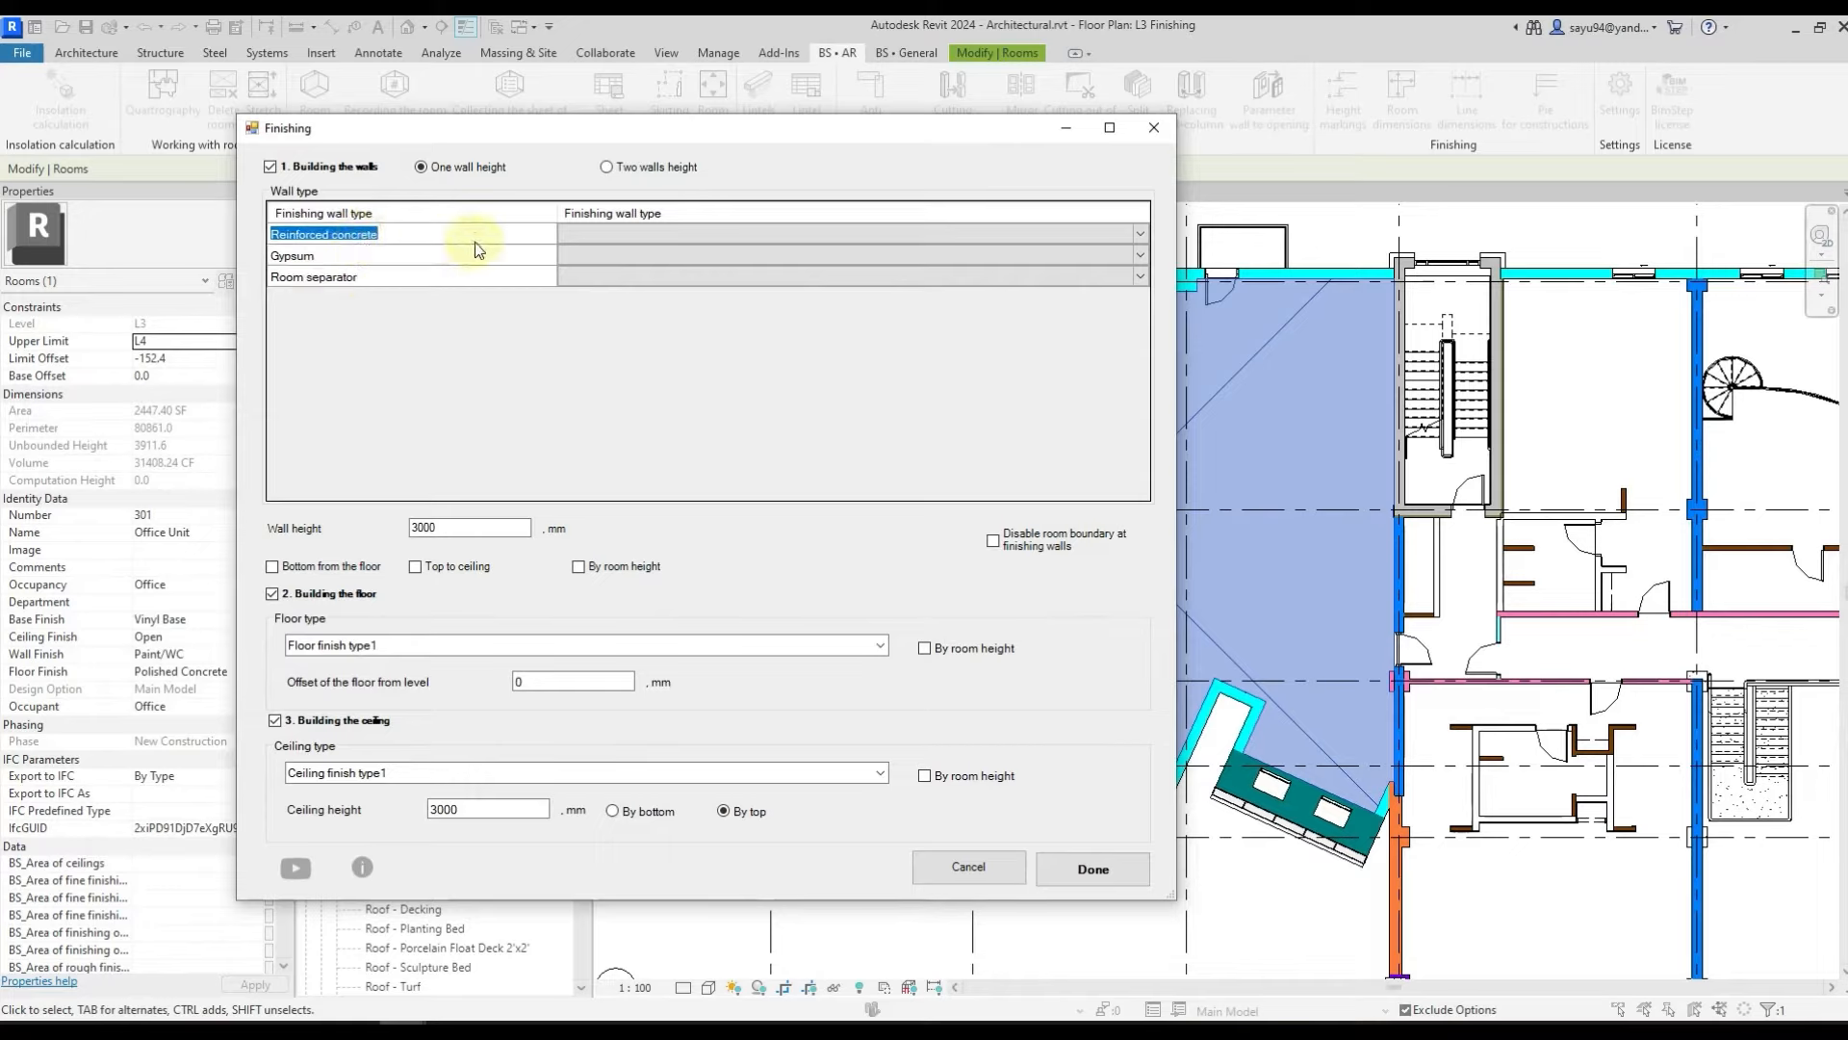
- Assign Finishing reinforced concrete to the Reinforced concrete walls and Finishing gypsum to both Gypsum and Room separator
{"action": "left_click", "coordinate": [582, 241]}
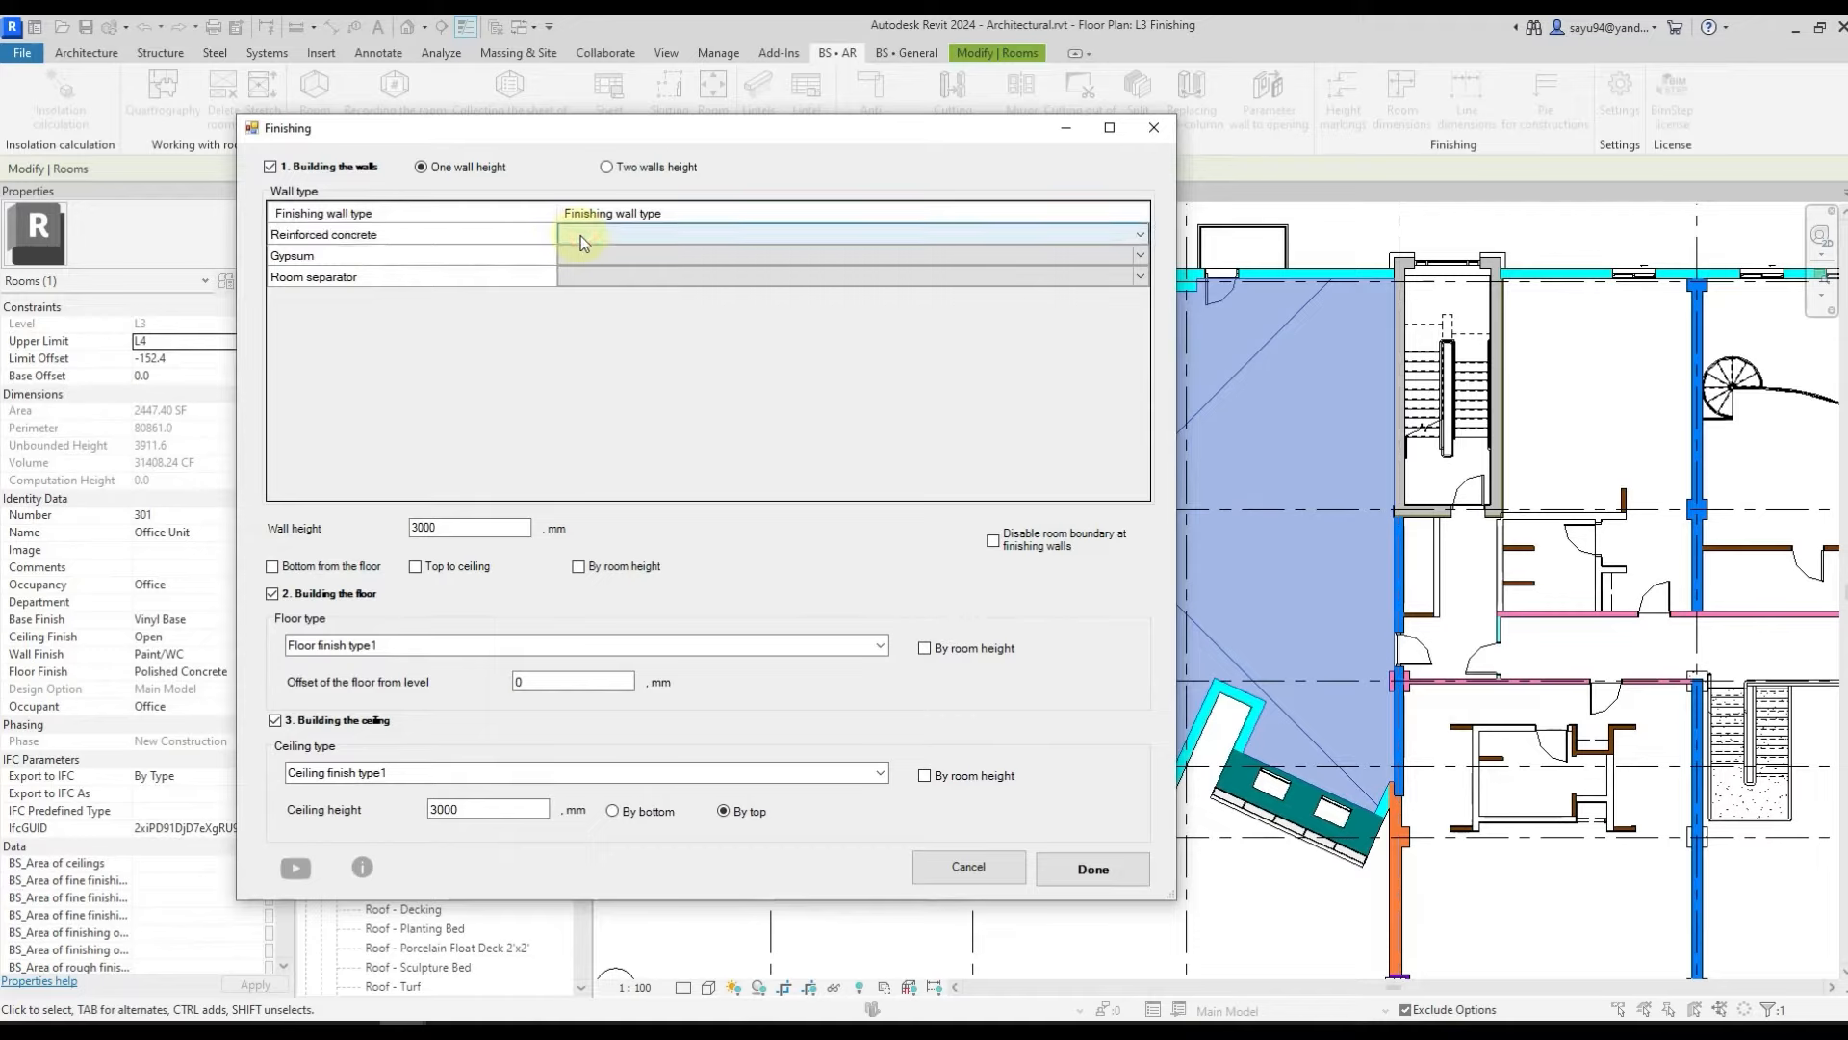
{"action": "left_click", "coordinate": [581, 237]}
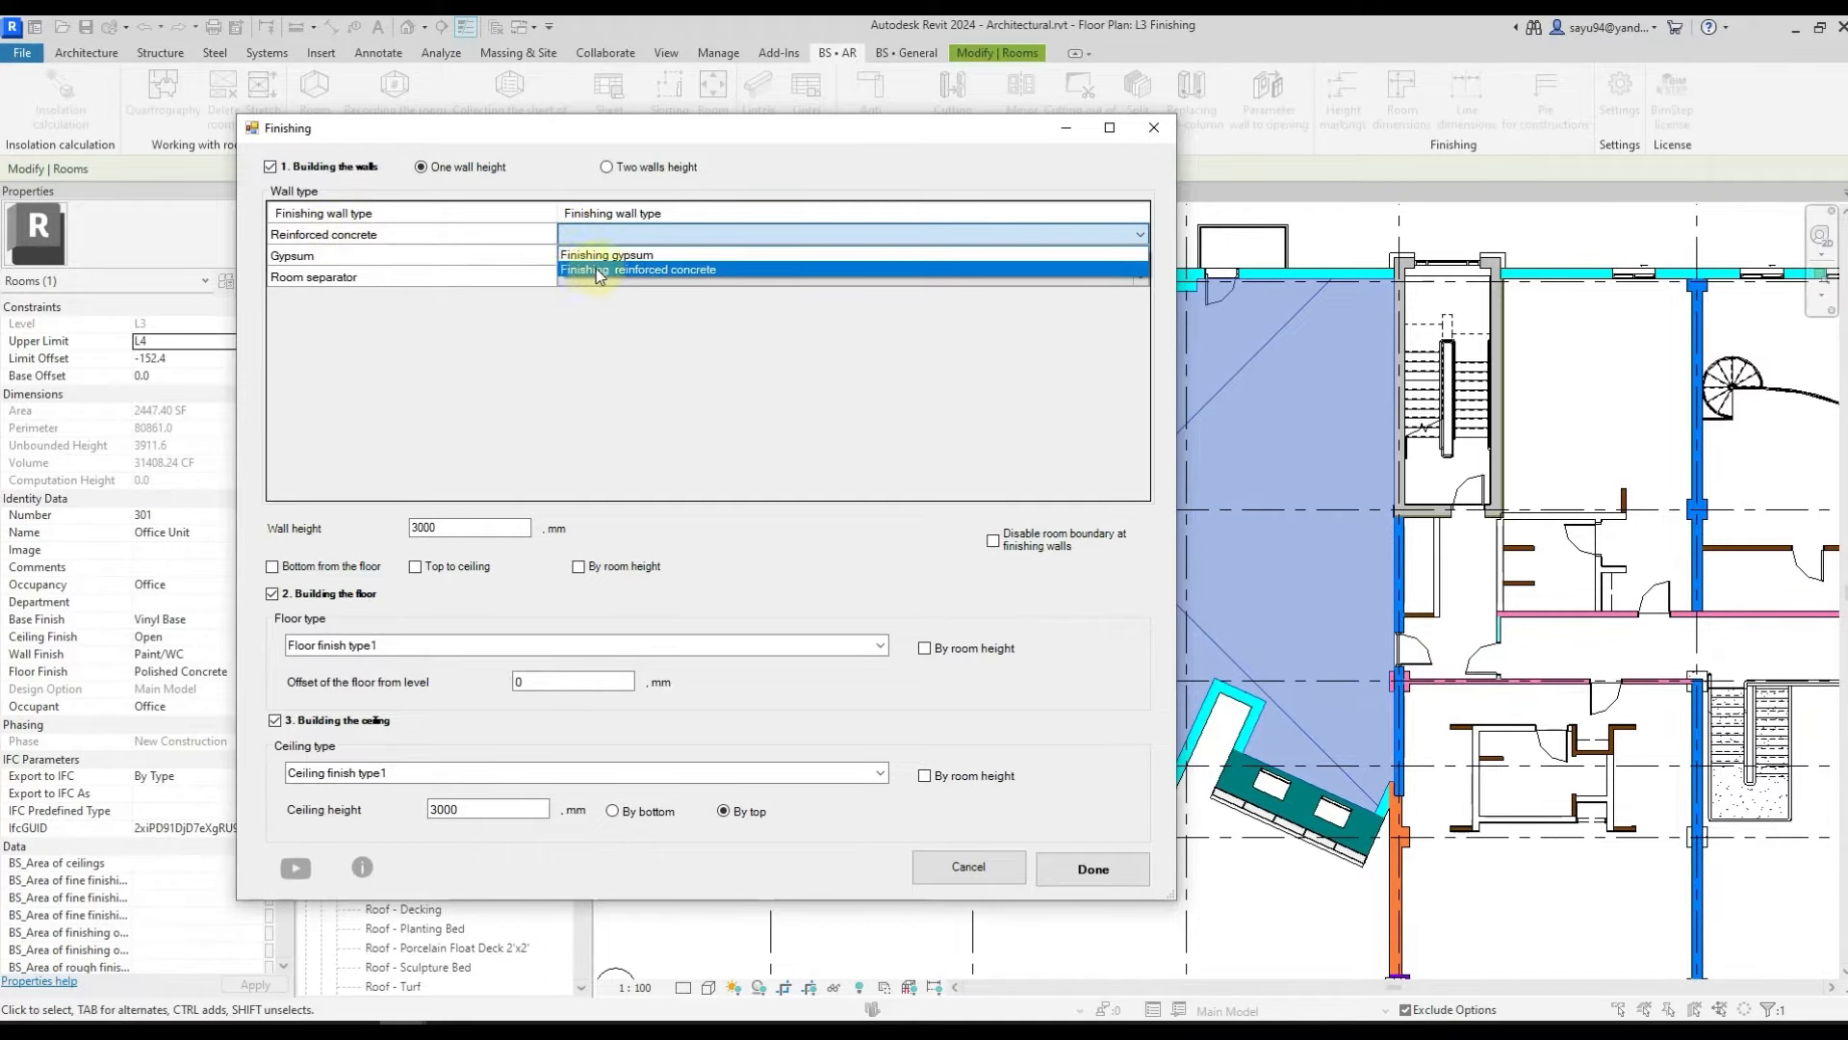
{"action": "left_click", "coordinate": [579, 269]}
{"action": "left_click_drag", "start_coordinate": [433, 128], "coordinate": [954, 133]}
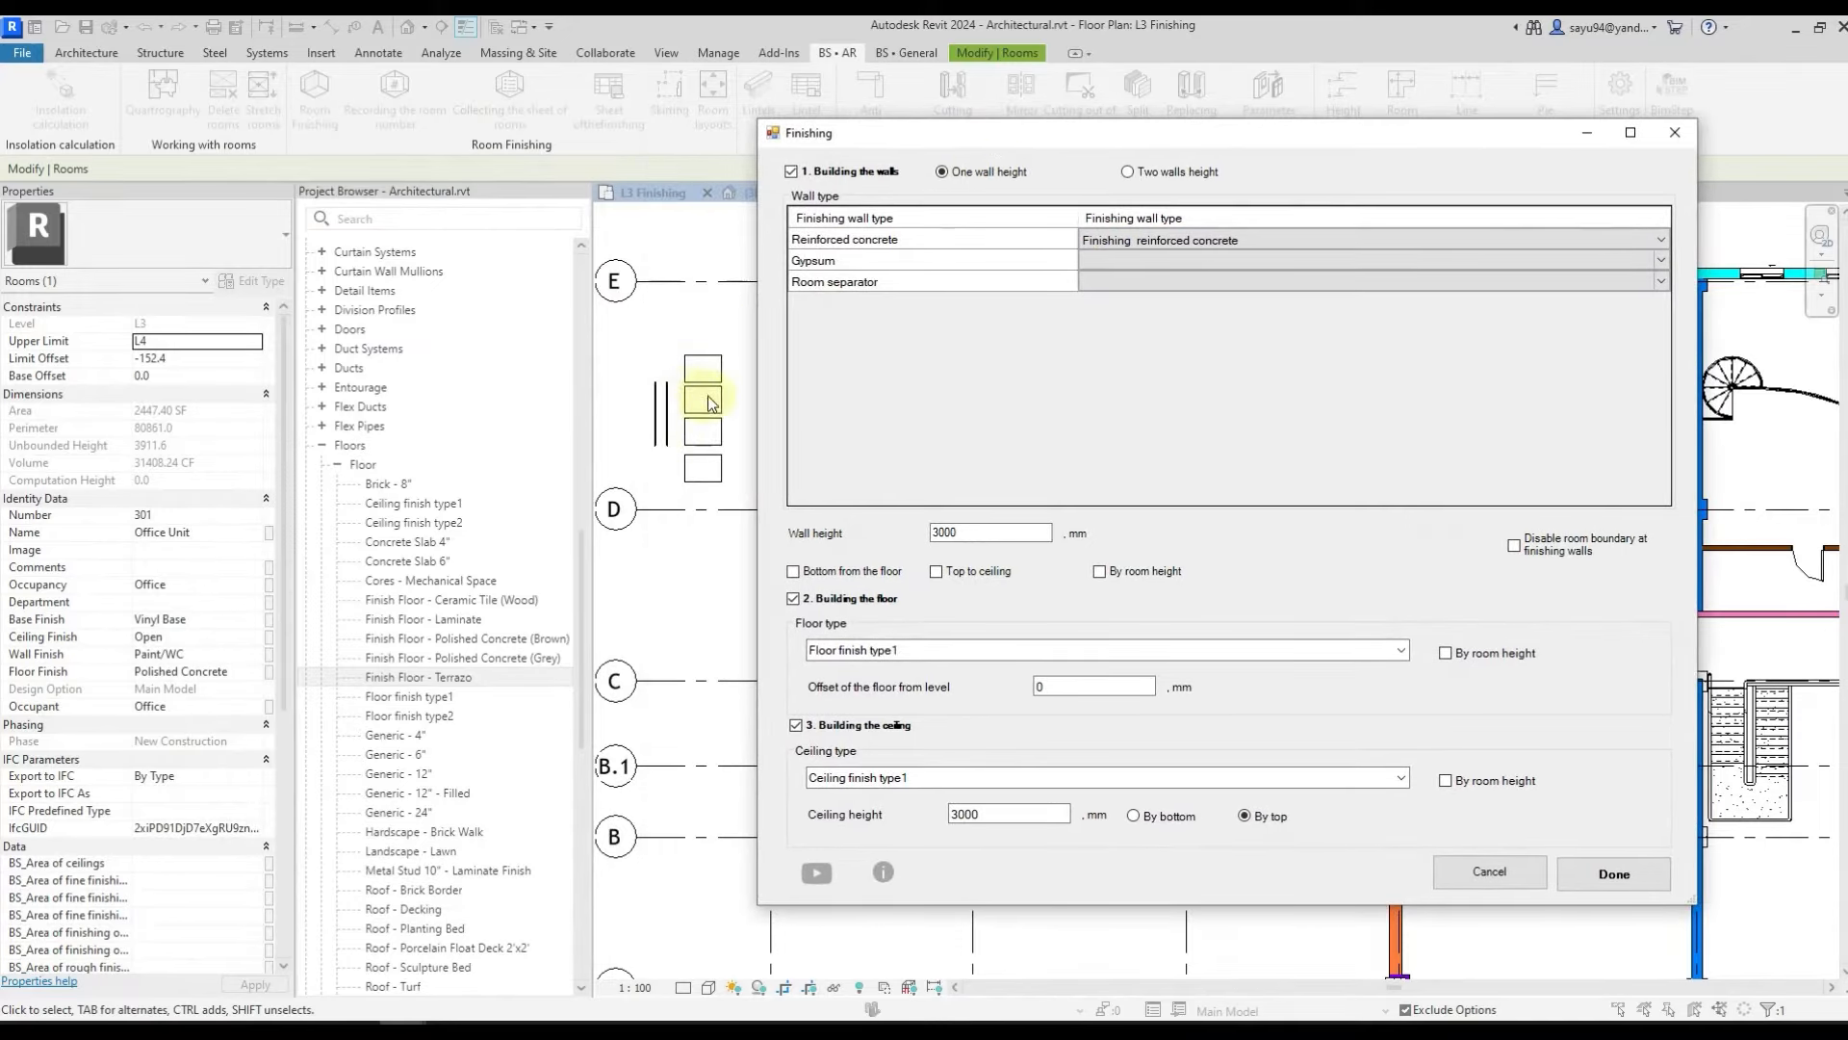
{"action": "left_click", "coordinate": [1149, 256]}
{"action": "left_click", "coordinate": [1146, 261]}
{"action": "left_click", "coordinate": [1144, 279]}
{"action": "left_click", "coordinate": [1136, 281]}
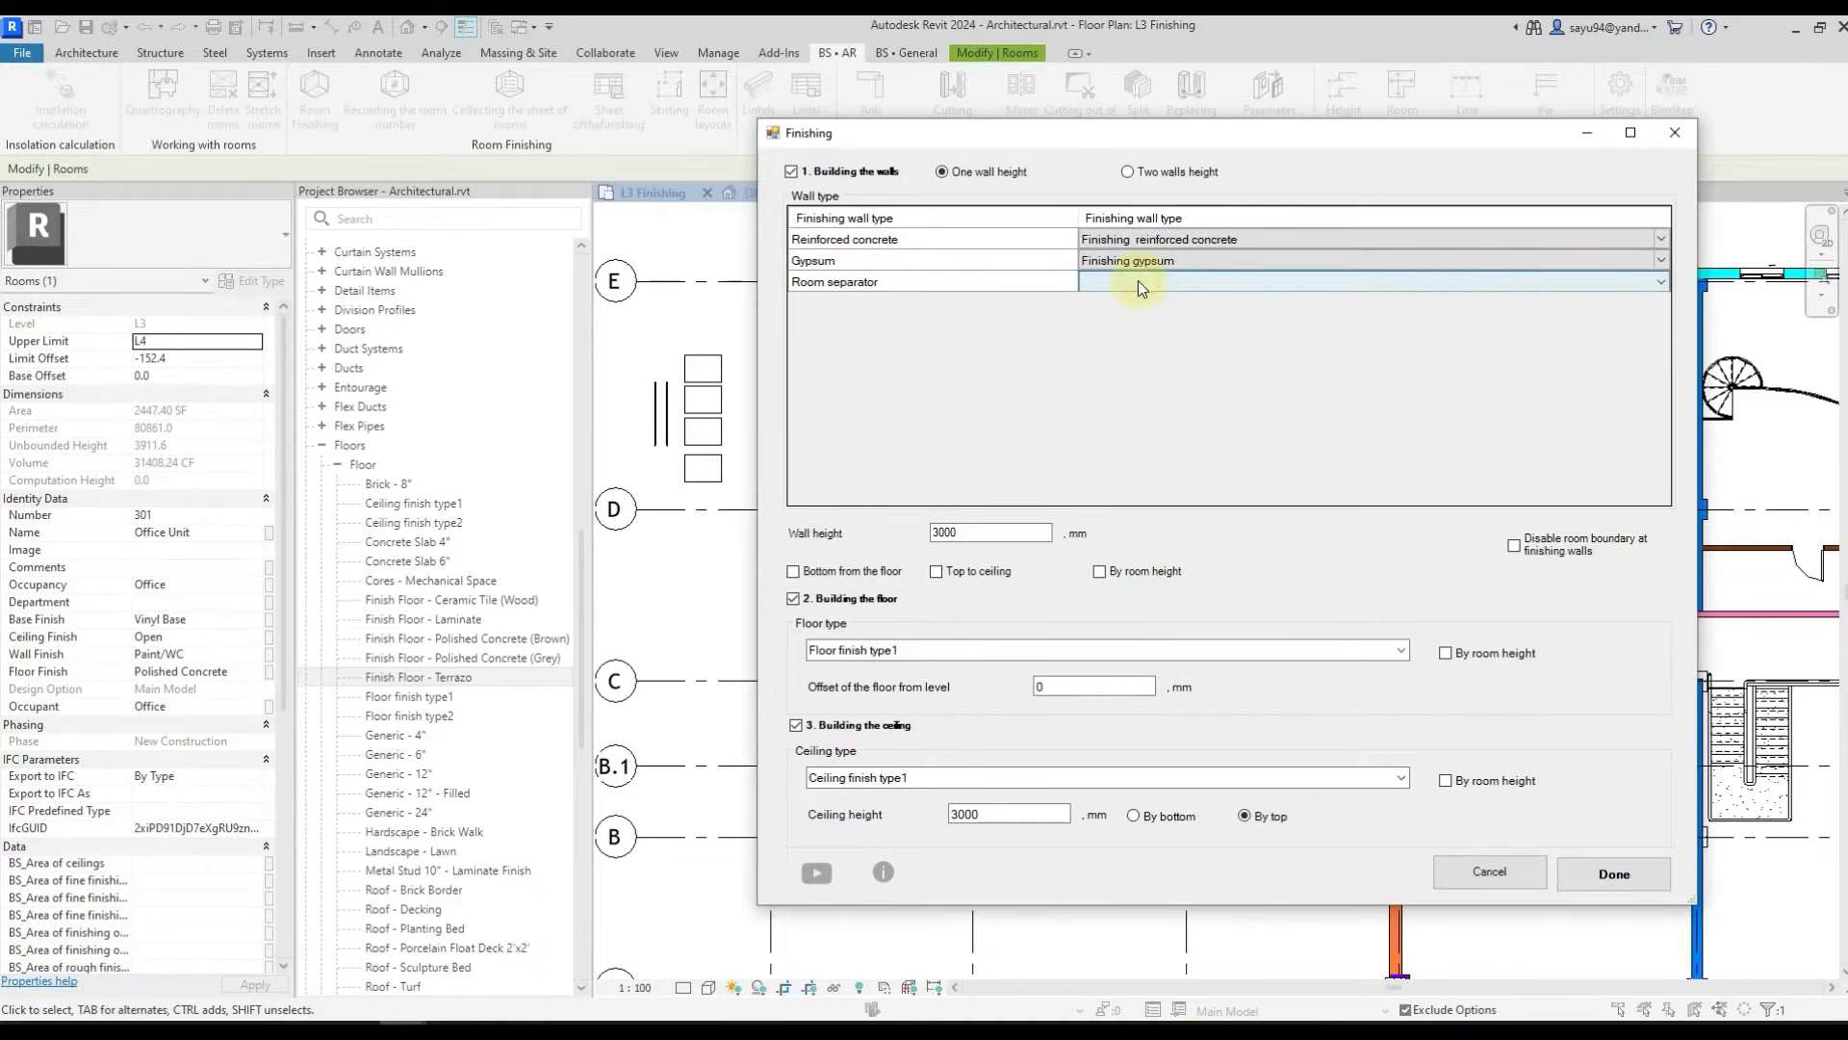
{"action": "left_click", "coordinate": [1139, 283]}
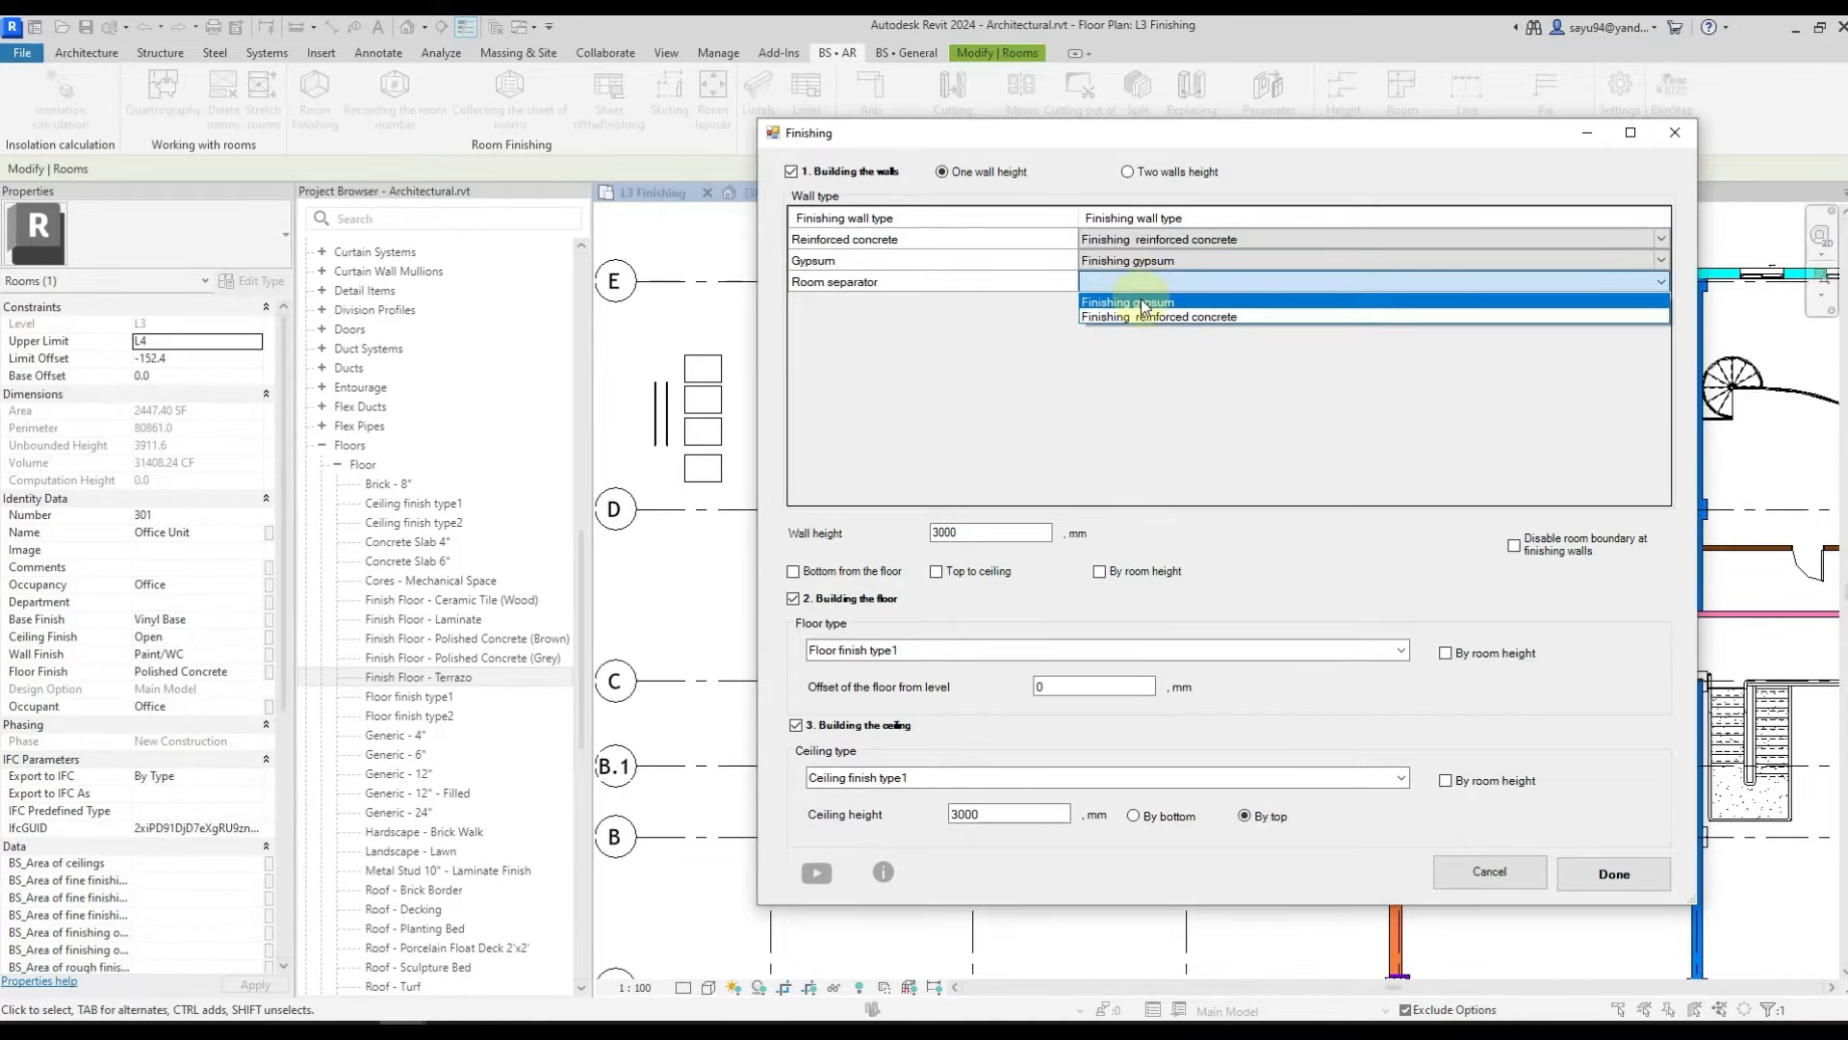
{"action": "left_click", "coordinate": [1144, 304]}
{"action": "left_click_drag", "start_coordinate": [1124, 142], "coordinate": [632, 112]}
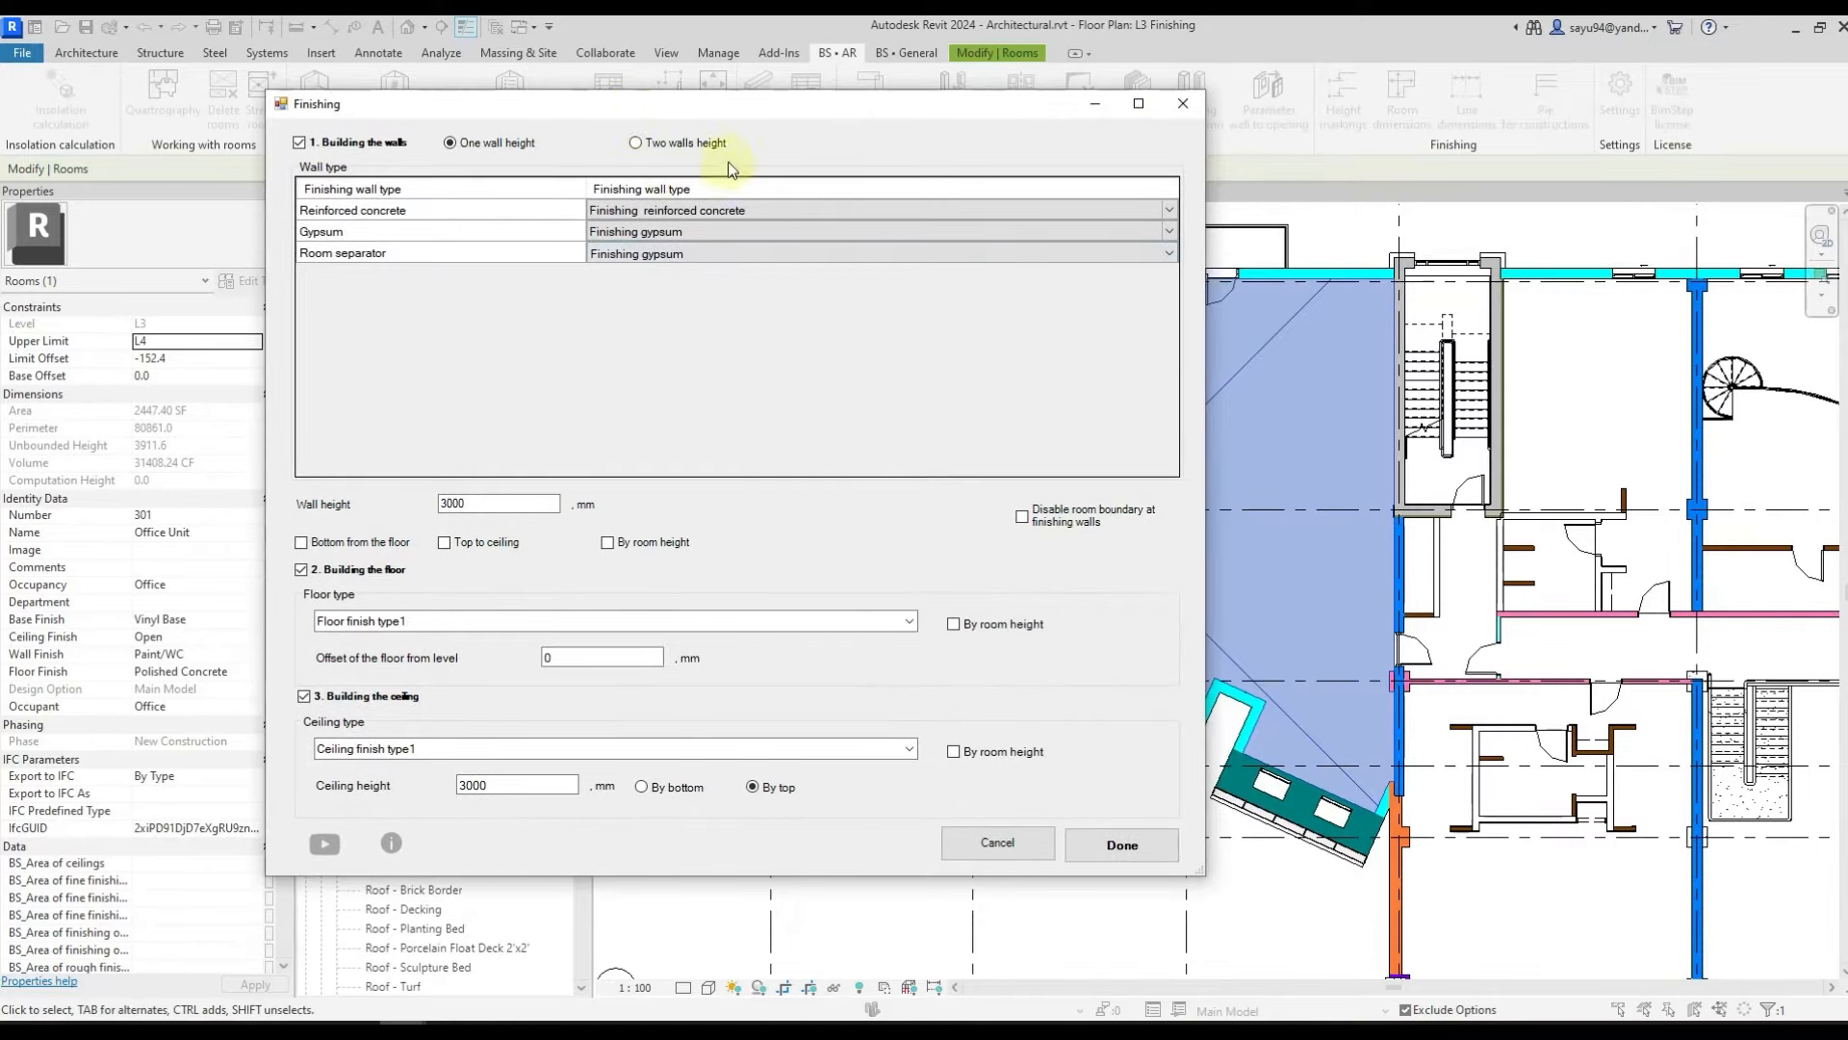
- Examine the two separate height values of the Two walls height mode, then return to One wall height
{"action": "left_click", "coordinate": [674, 147]}
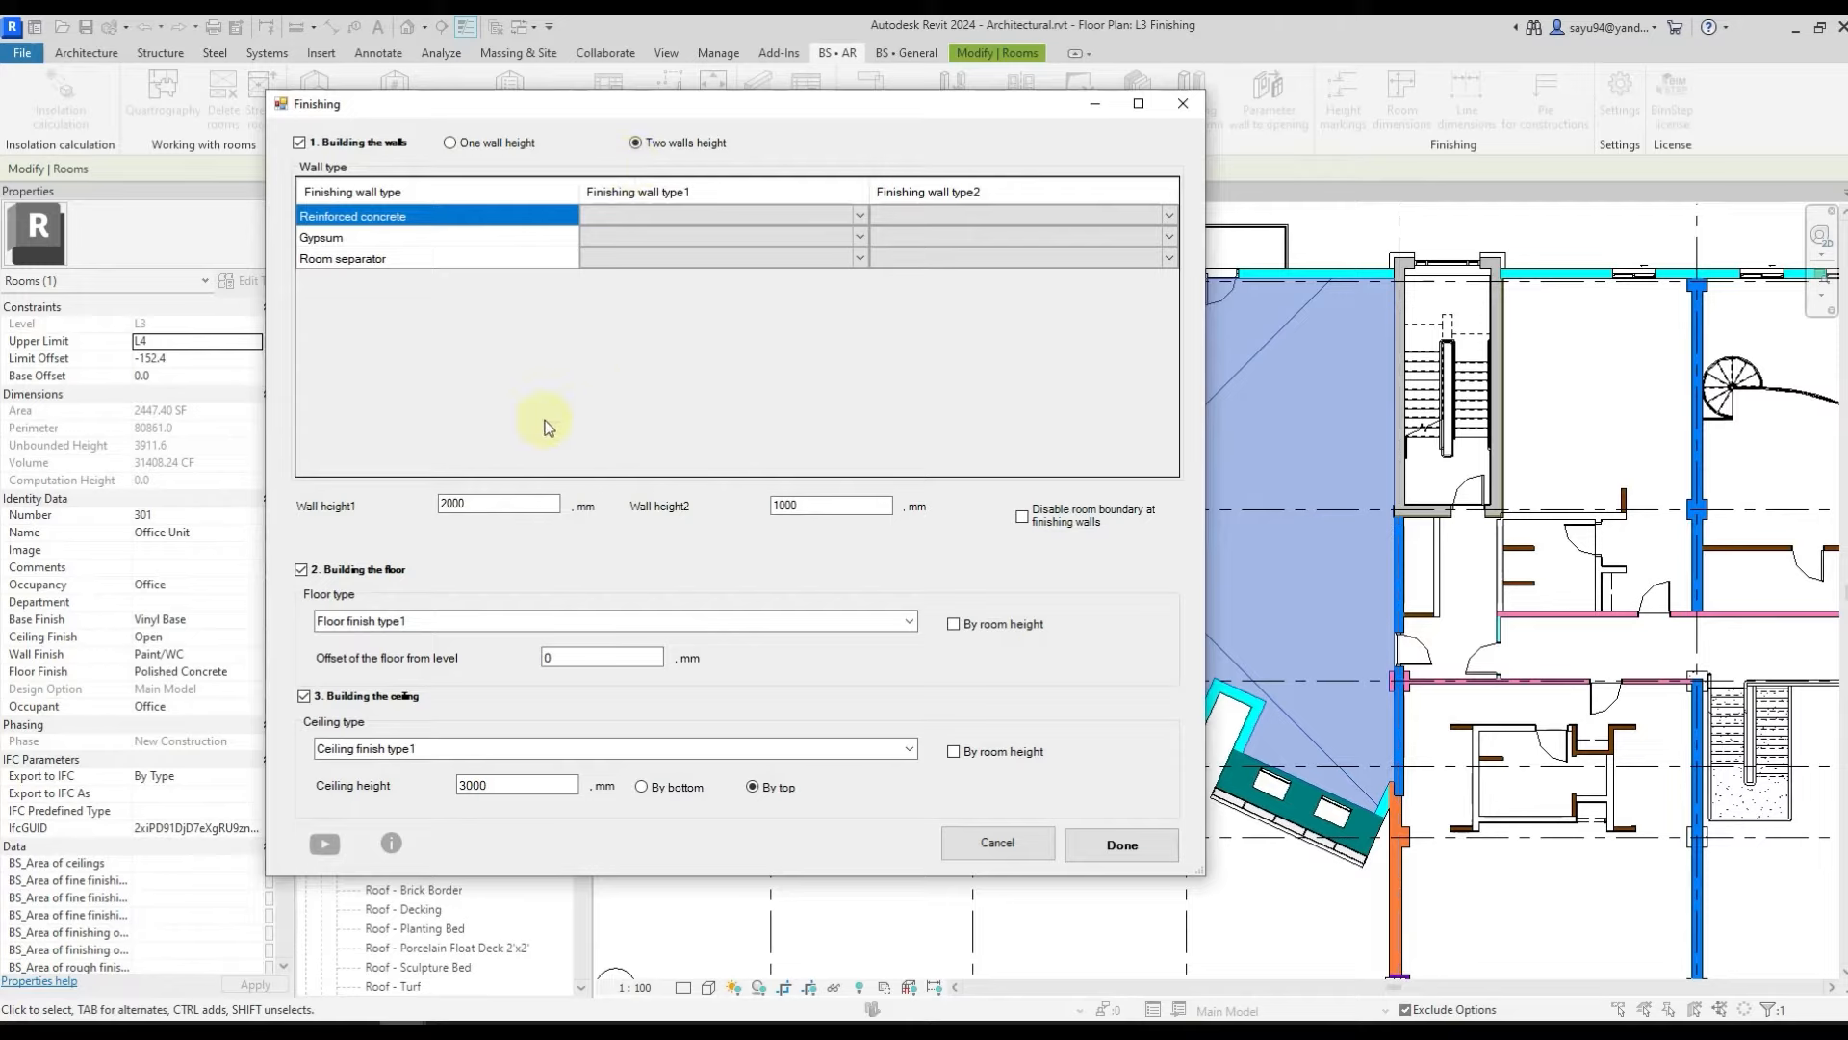
{"action": "double_click", "coordinate": [448, 503]}
{"action": "double_click", "coordinate": [775, 507]}
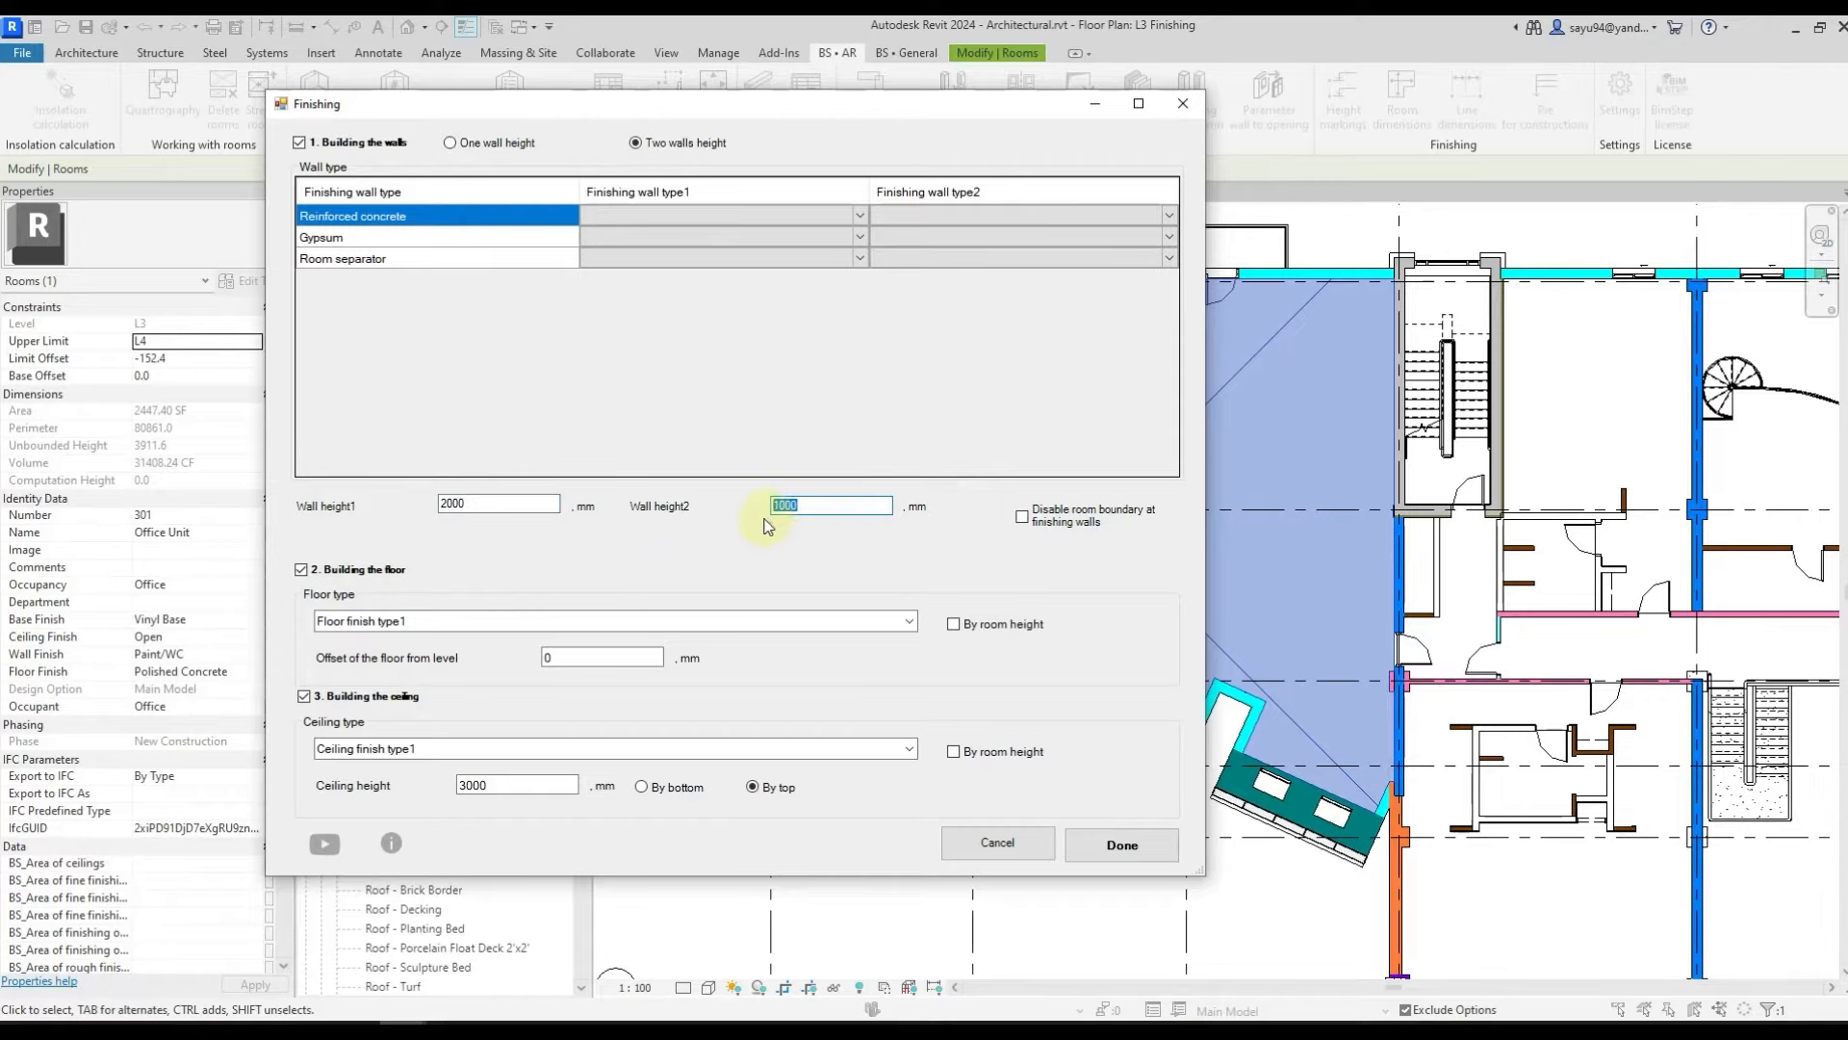
{"action": "left_click", "coordinate": [470, 144]}
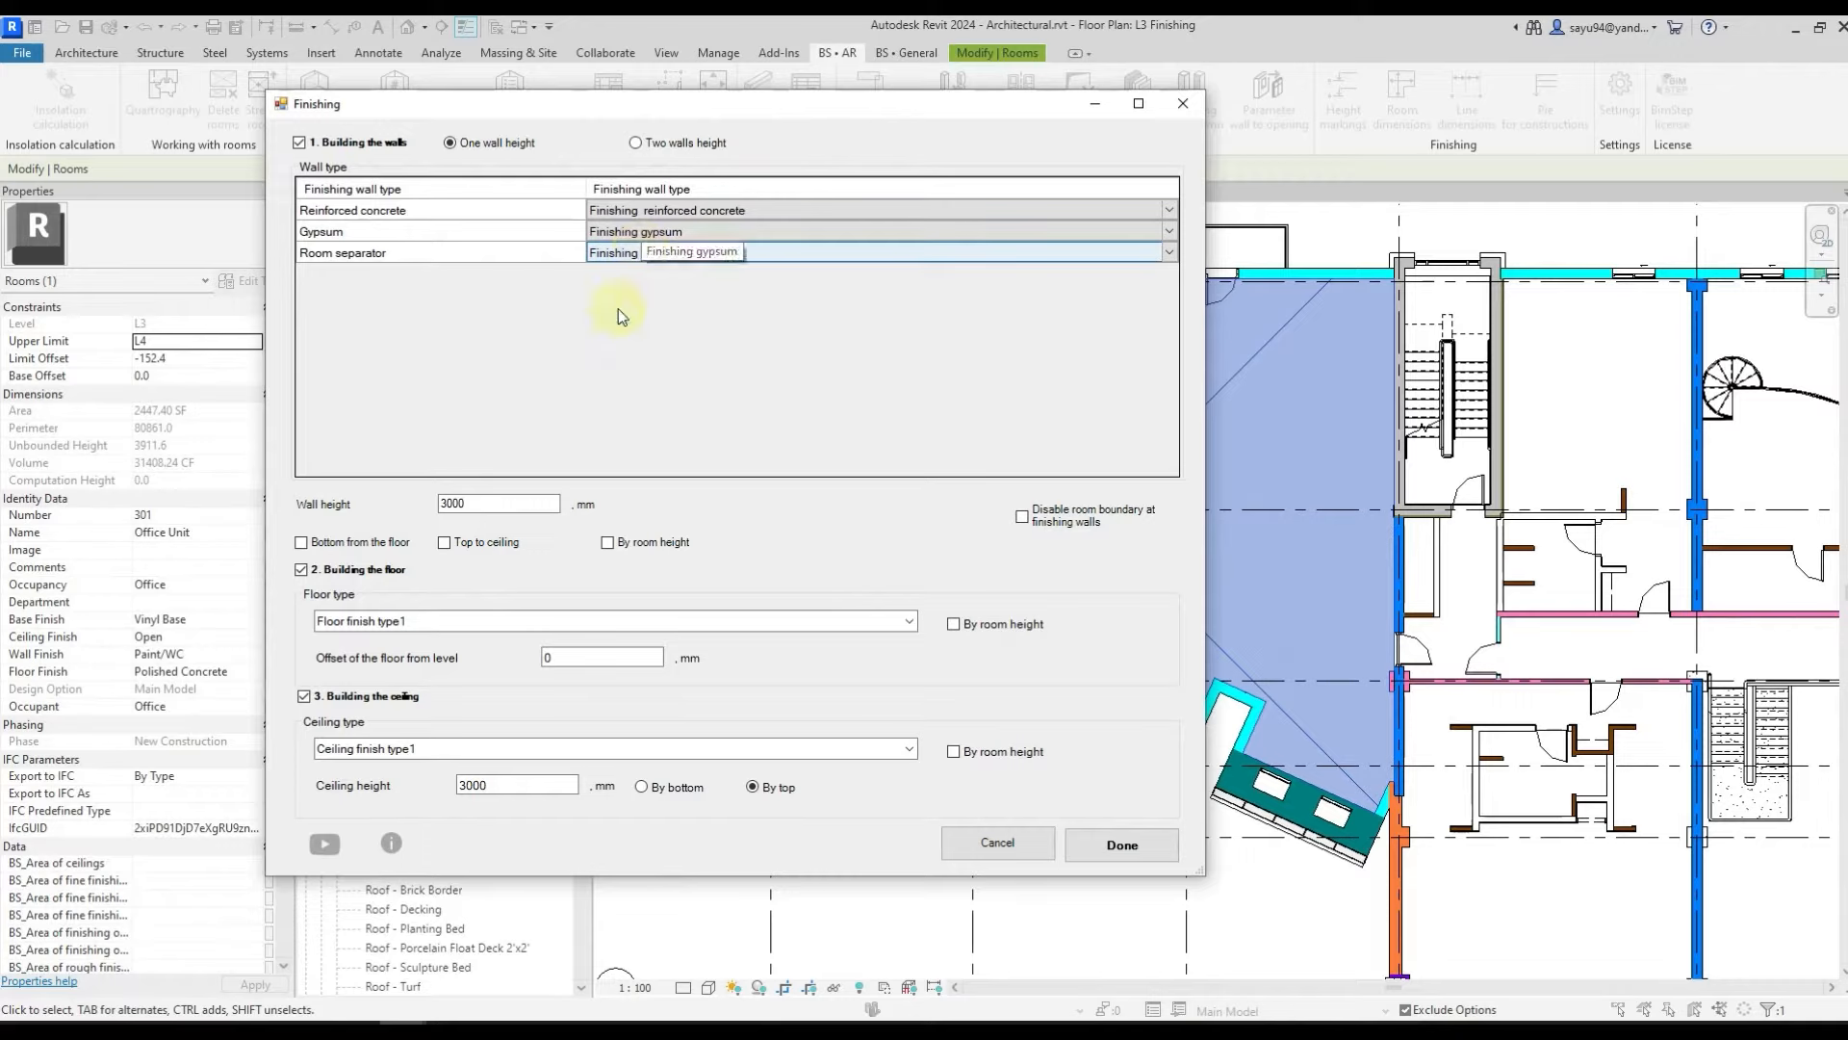
- Examine the wall height, Bottom from the floor, By room height and room boundary options, leaving all of them off at 3000 mm
{"action": "double_click", "coordinate": [479, 504]}
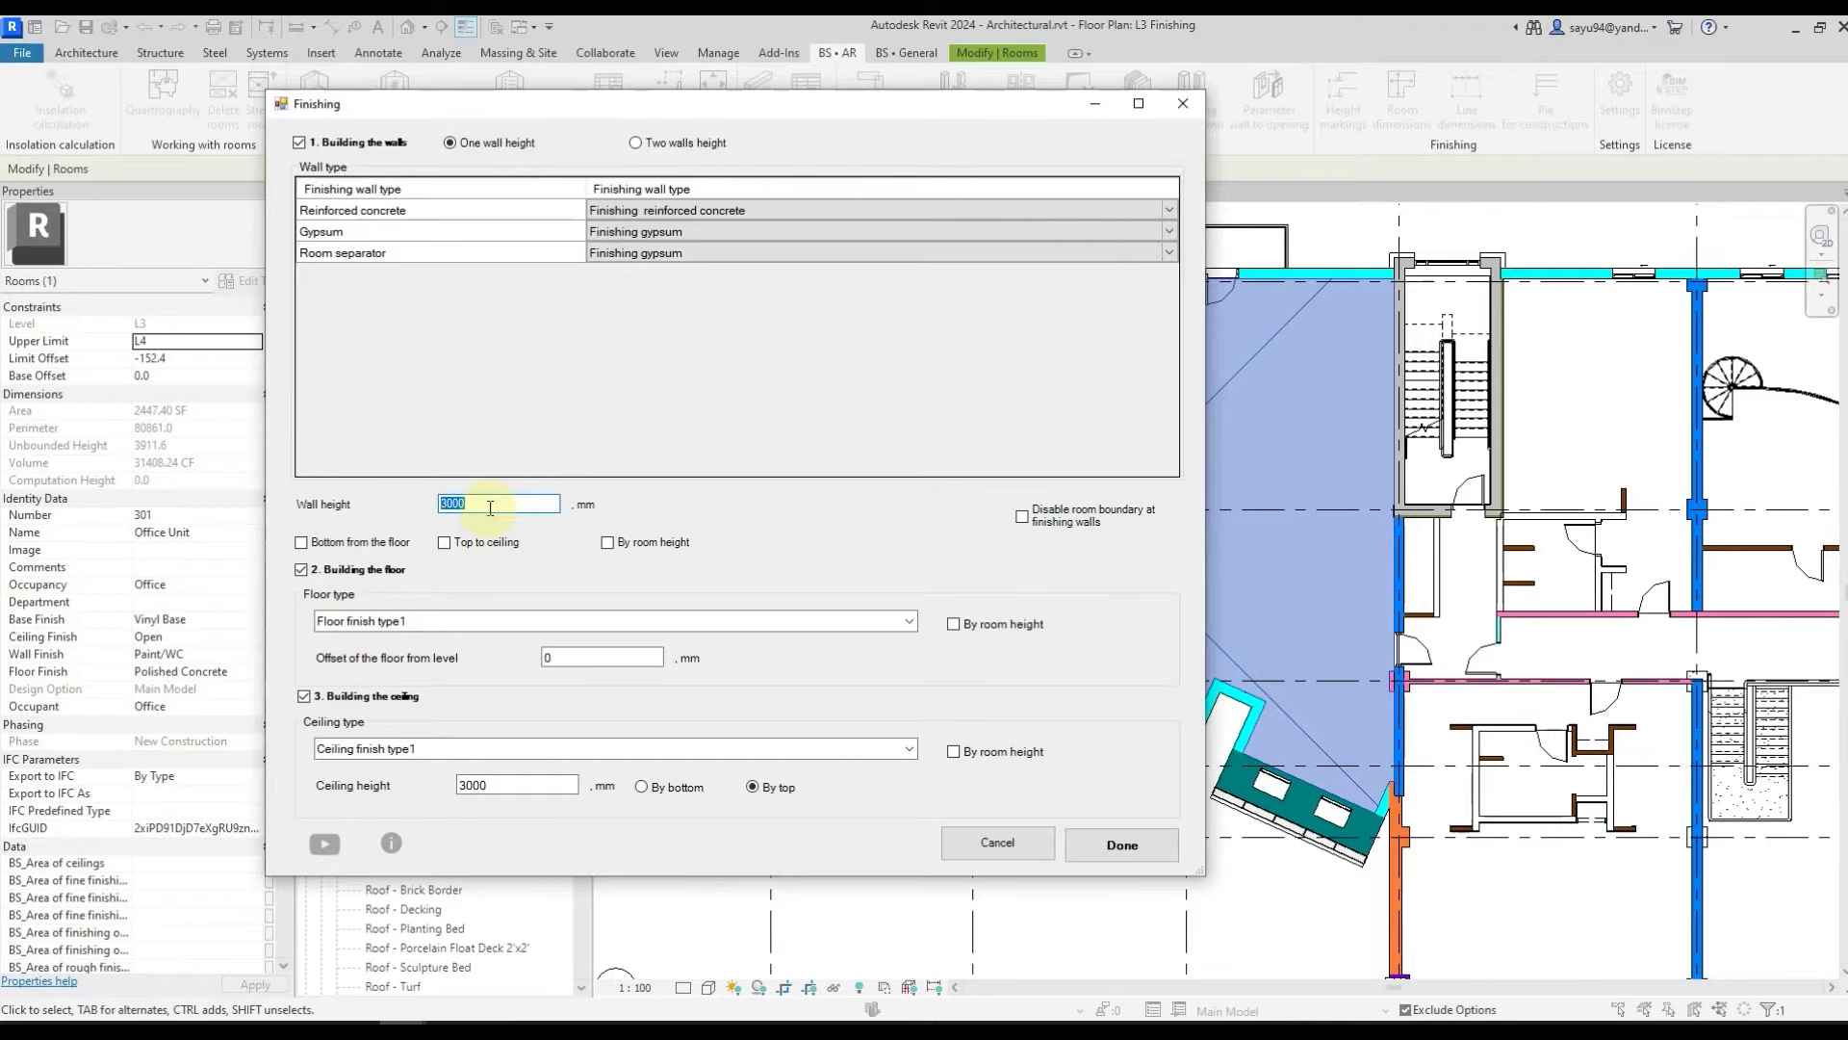
{"action": "left_click", "coordinate": [339, 551]}
{"action": "left_click", "coordinate": [342, 550]}
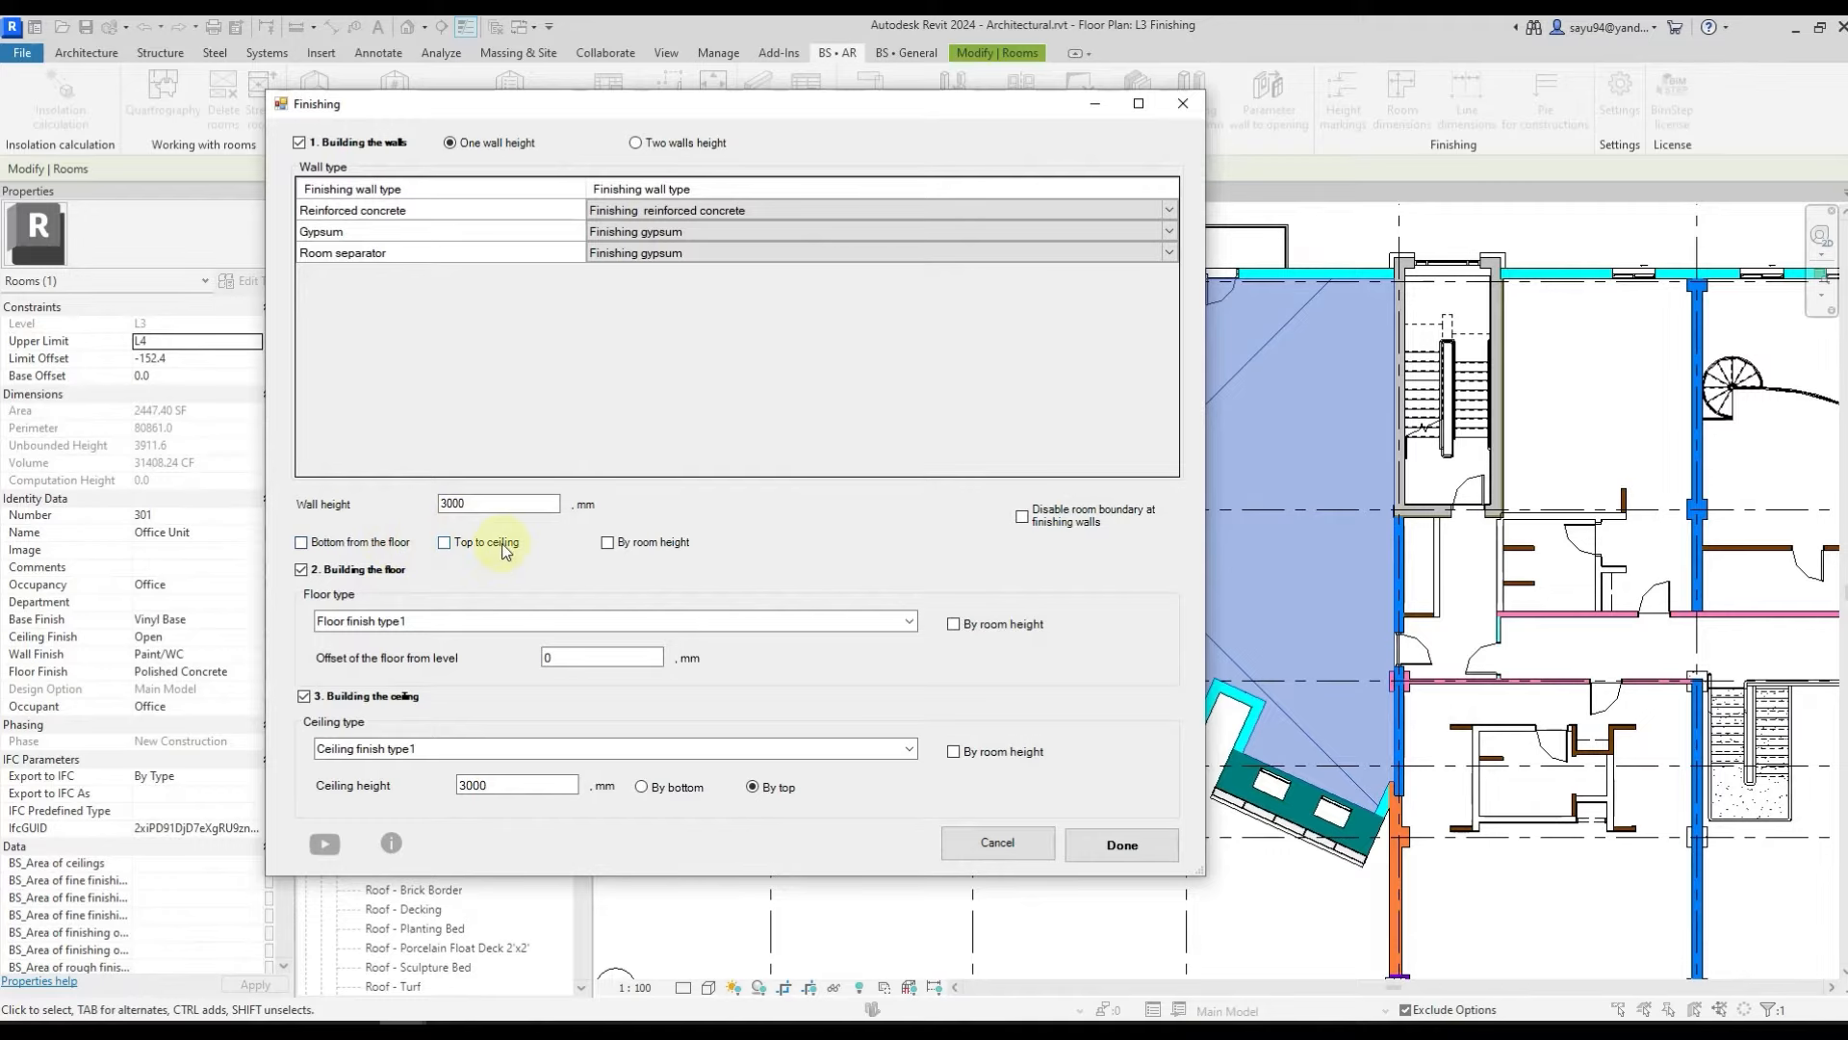
{"action": "left_click", "coordinate": [644, 545]}
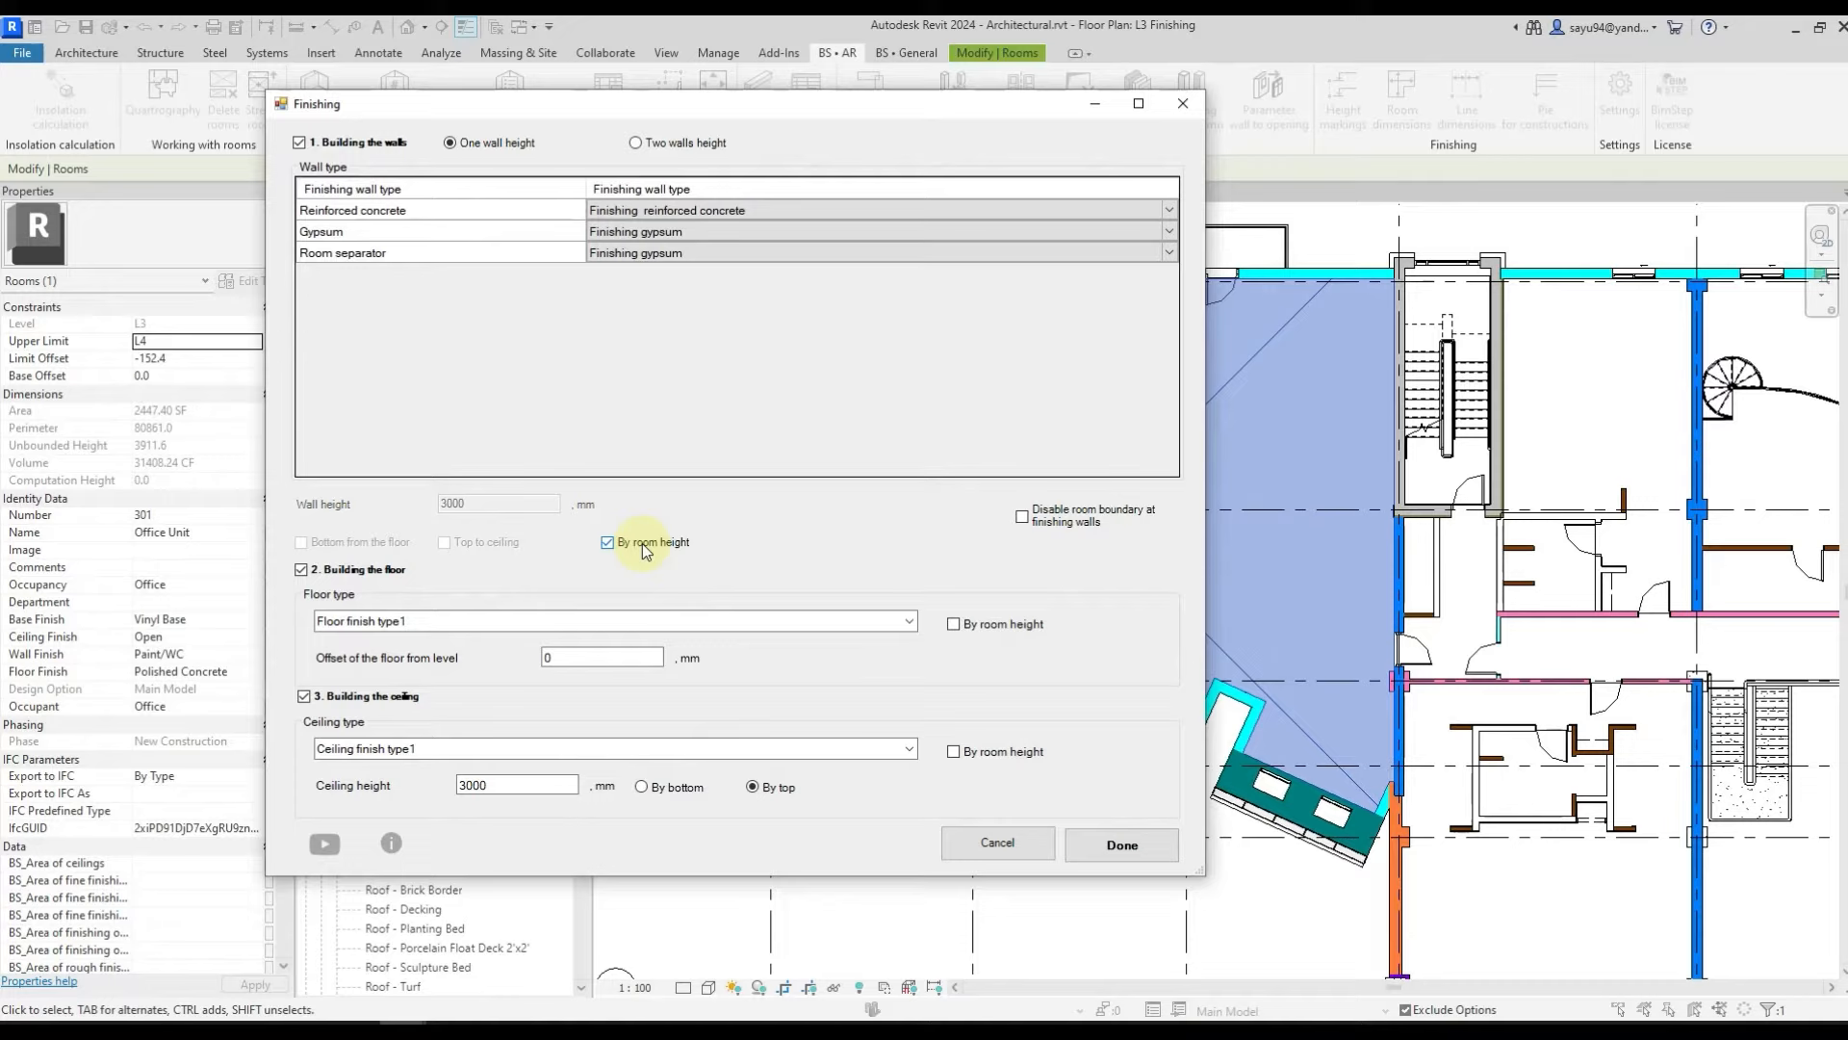
{"action": "left_click", "coordinate": [643, 543]}
{"action": "double_click", "coordinate": [486, 504]}
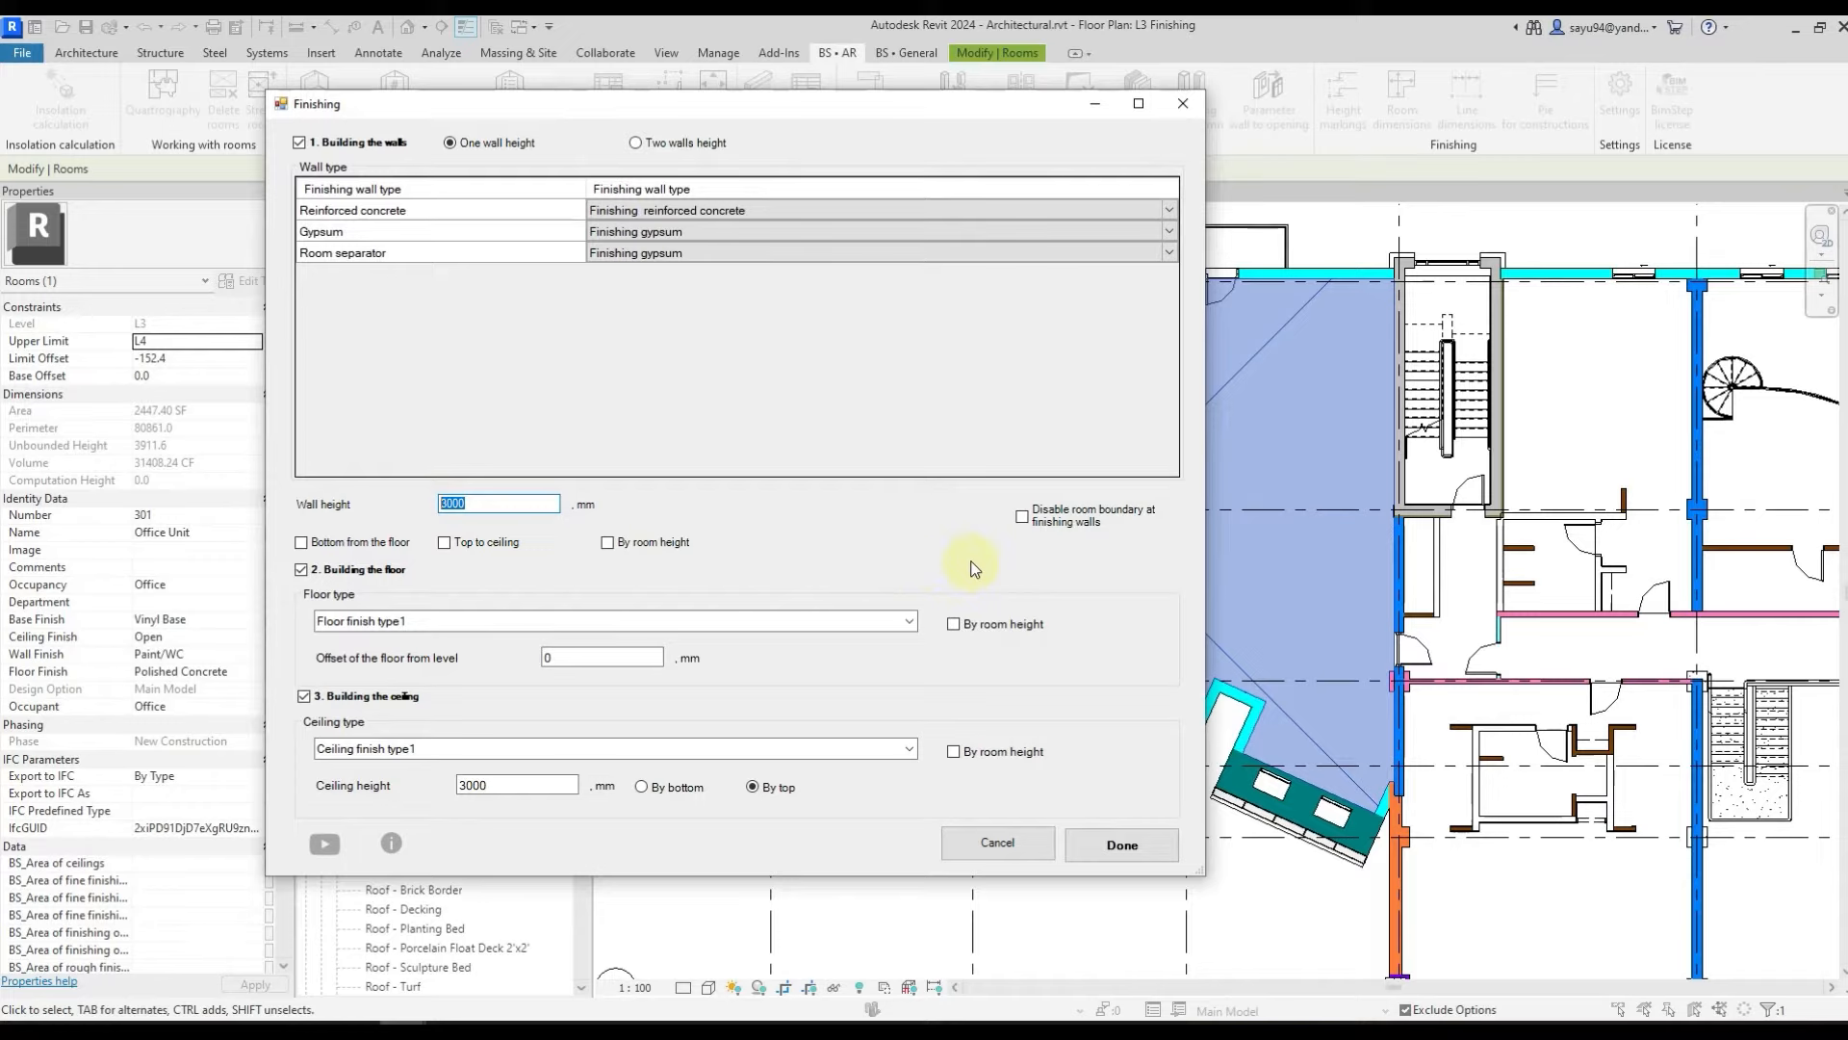
{"action": "left_click", "coordinate": [1060, 523]}
{"action": "left_click", "coordinate": [1059, 523]}
- Keep floor building enabled and choose Floor finish type1 as the floor type
{"action": "left_click", "coordinate": [368, 571]}
{"action": "left_click", "coordinate": [370, 574]}
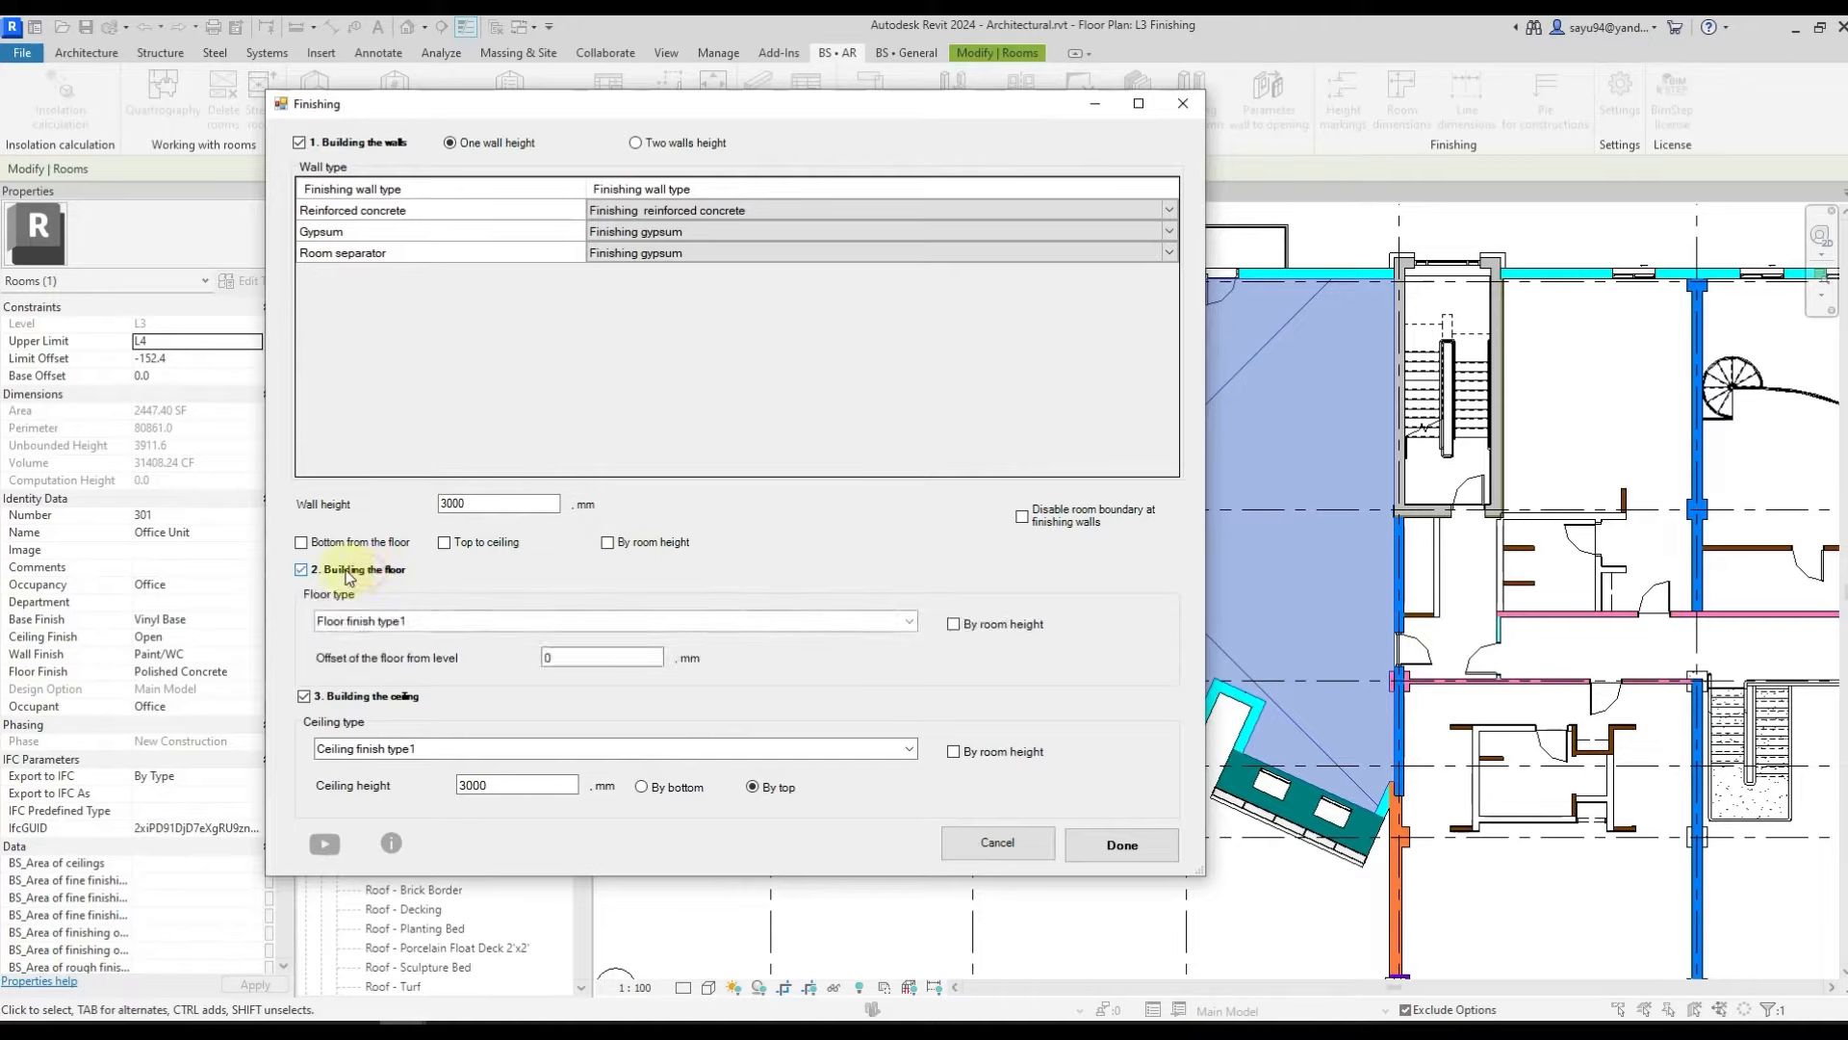
{"action": "left_click", "coordinate": [337, 577]}
{"action": "left_click", "coordinate": [338, 577]}
{"action": "left_click", "coordinate": [909, 620]}
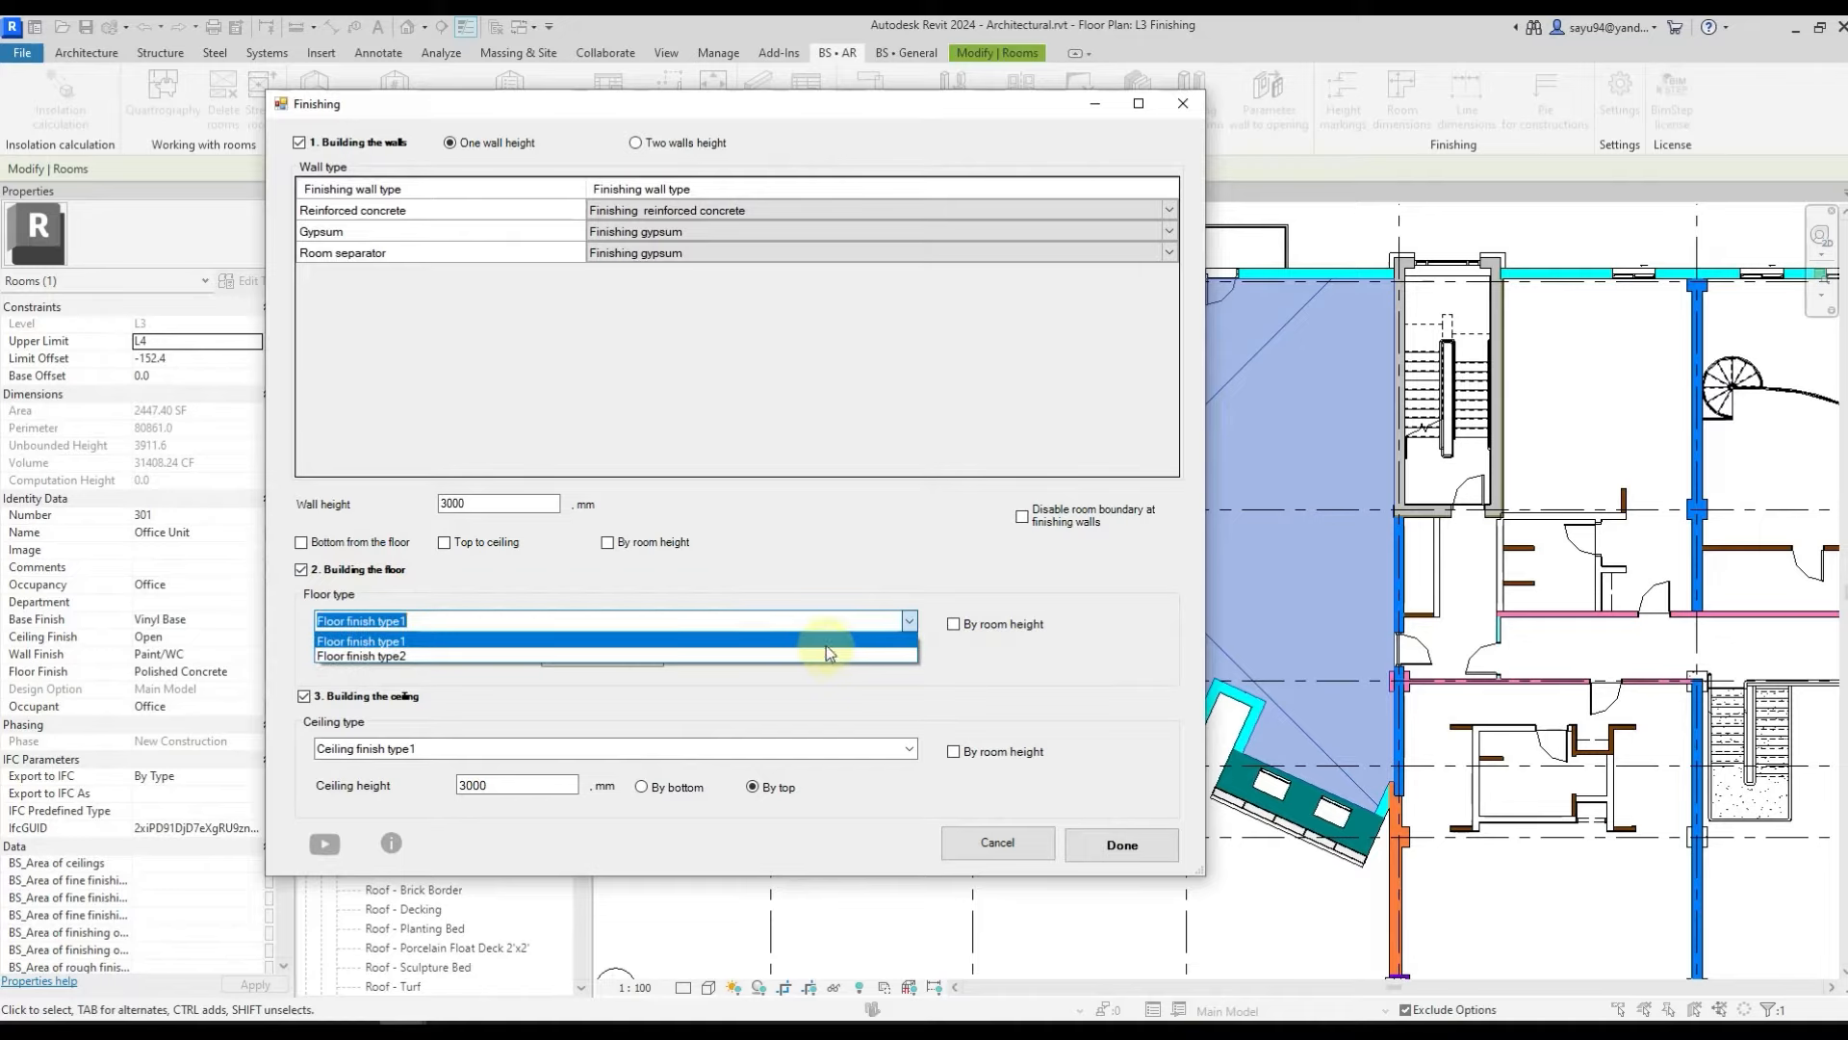
{"action": "left_click", "coordinate": [402, 642]}
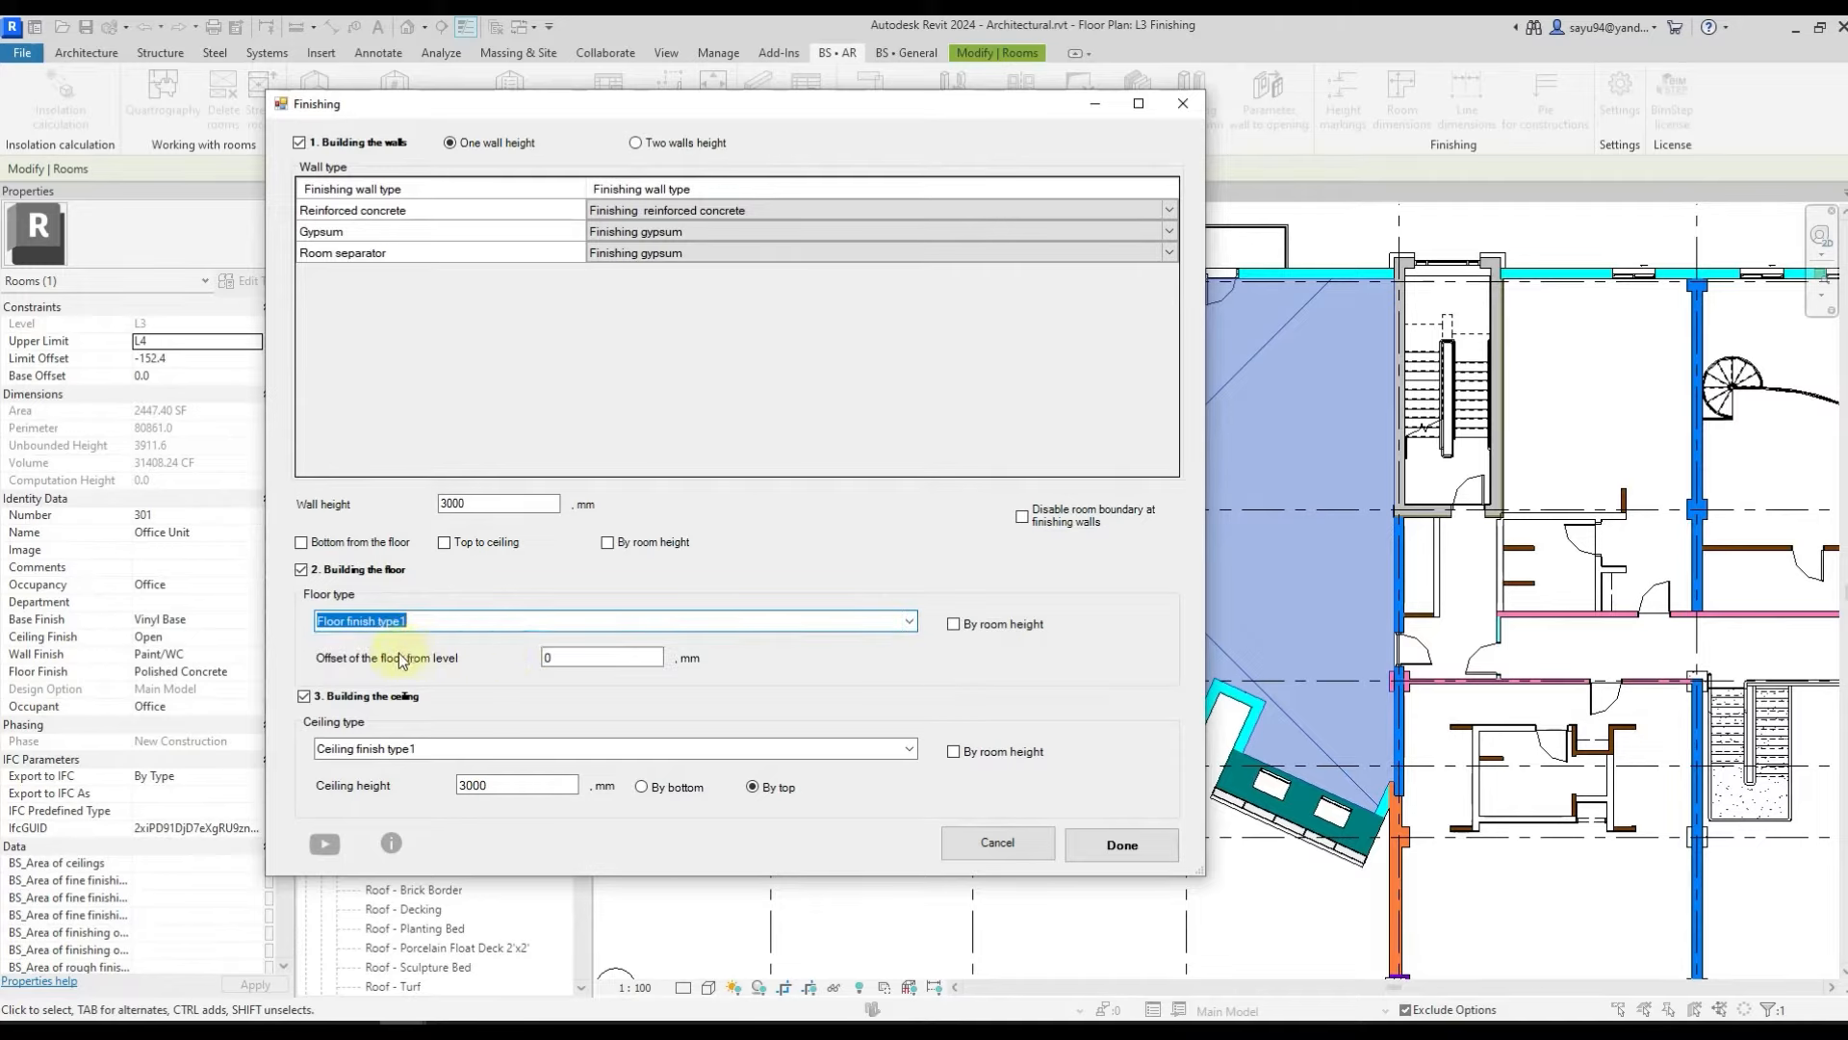
- Set the floor's offset from level to 50 mm, trying the floor's By room height option and leaving it off
{"action": "left_click_drag", "start_coordinate": [575, 661], "coordinate": [501, 657]}
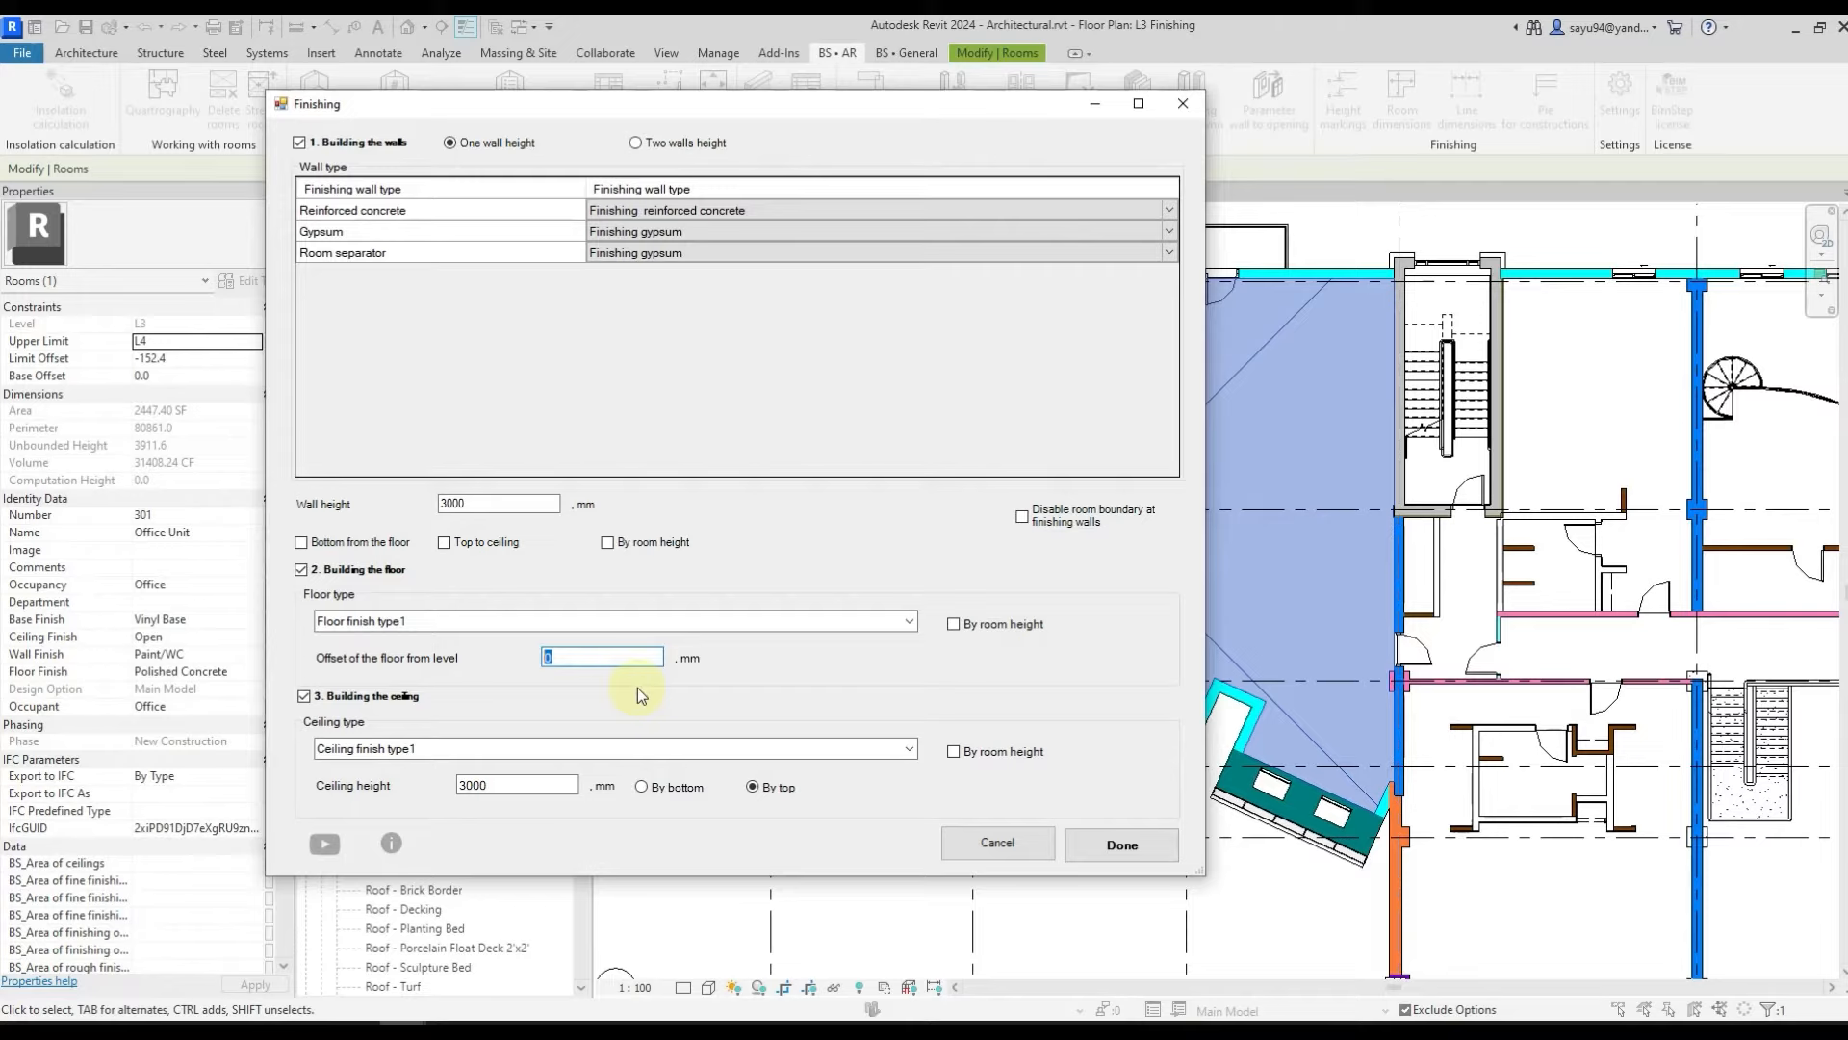
{"action": "type", "text": "50"}
{"action": "left_click", "coordinate": [959, 626]}
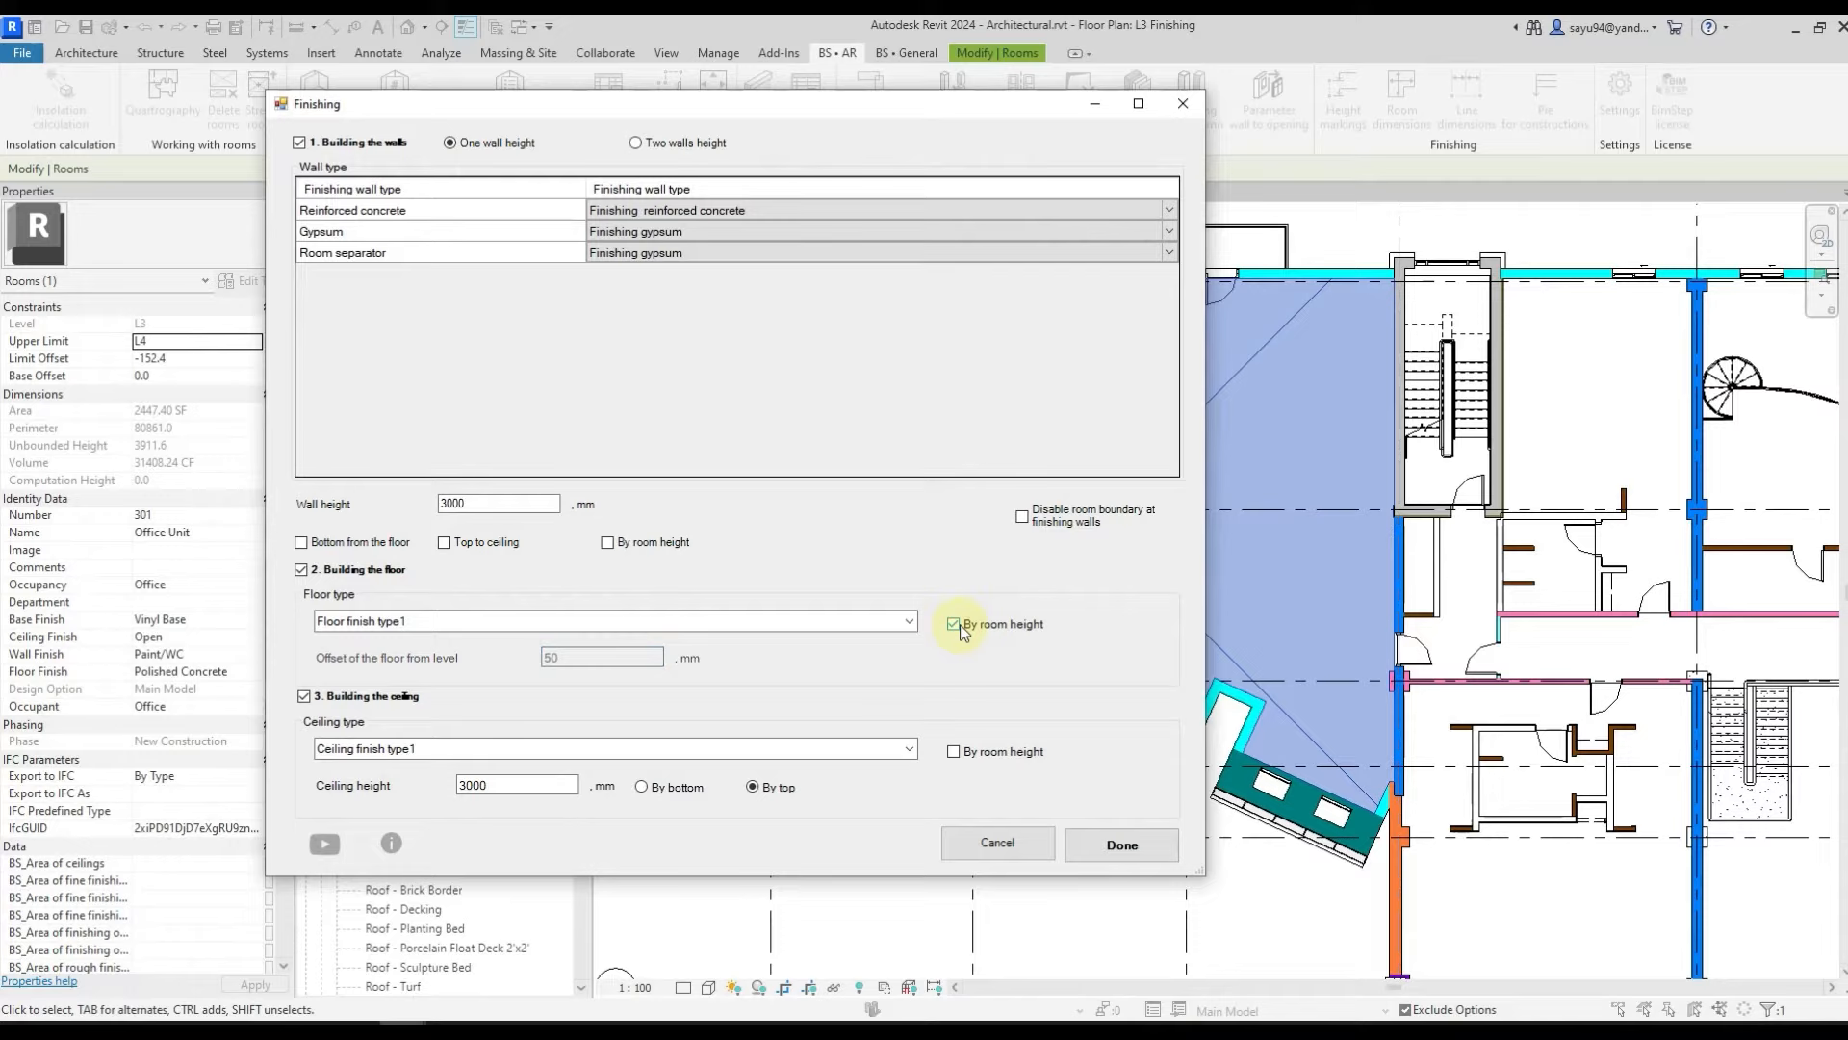
{"action": "left_click", "coordinate": [957, 626]}
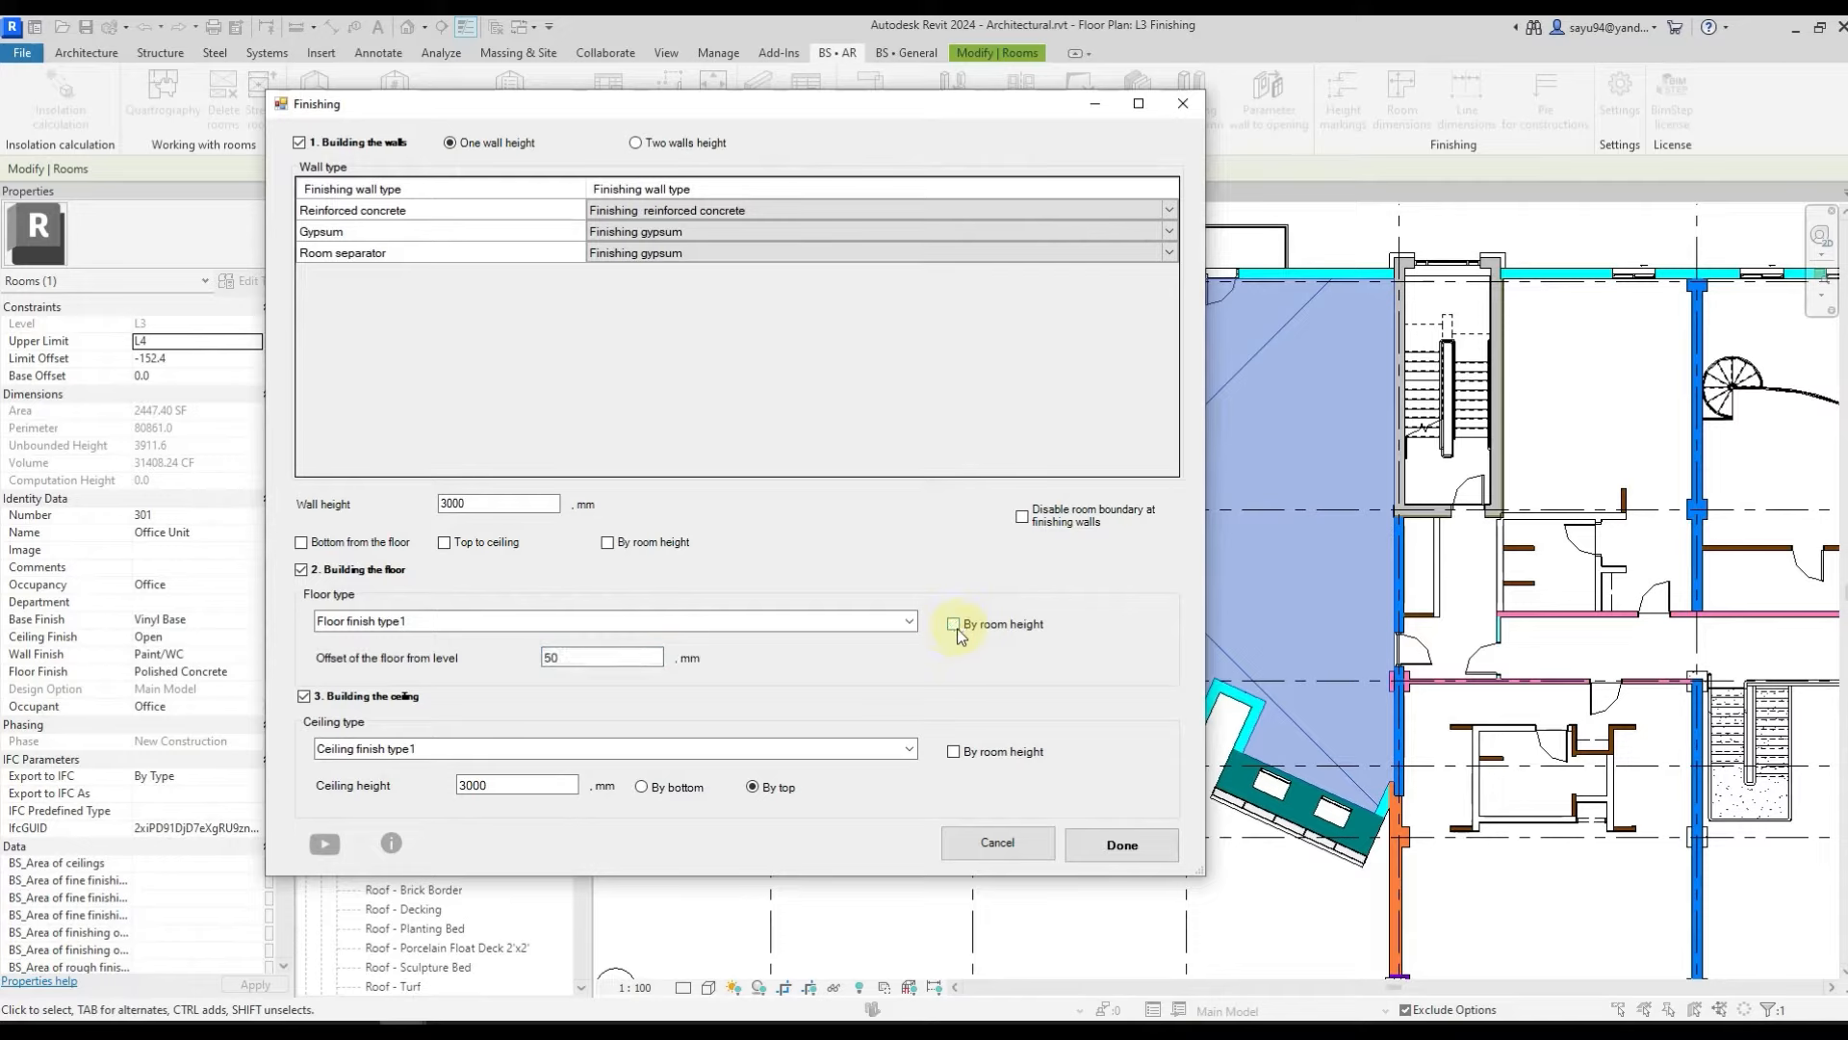
- Keep ceiling building enabled and choose Ceiling finish type1 as the ceiling type
{"action": "left_click", "coordinate": [359, 693]}
{"action": "left_click", "coordinate": [364, 696]}
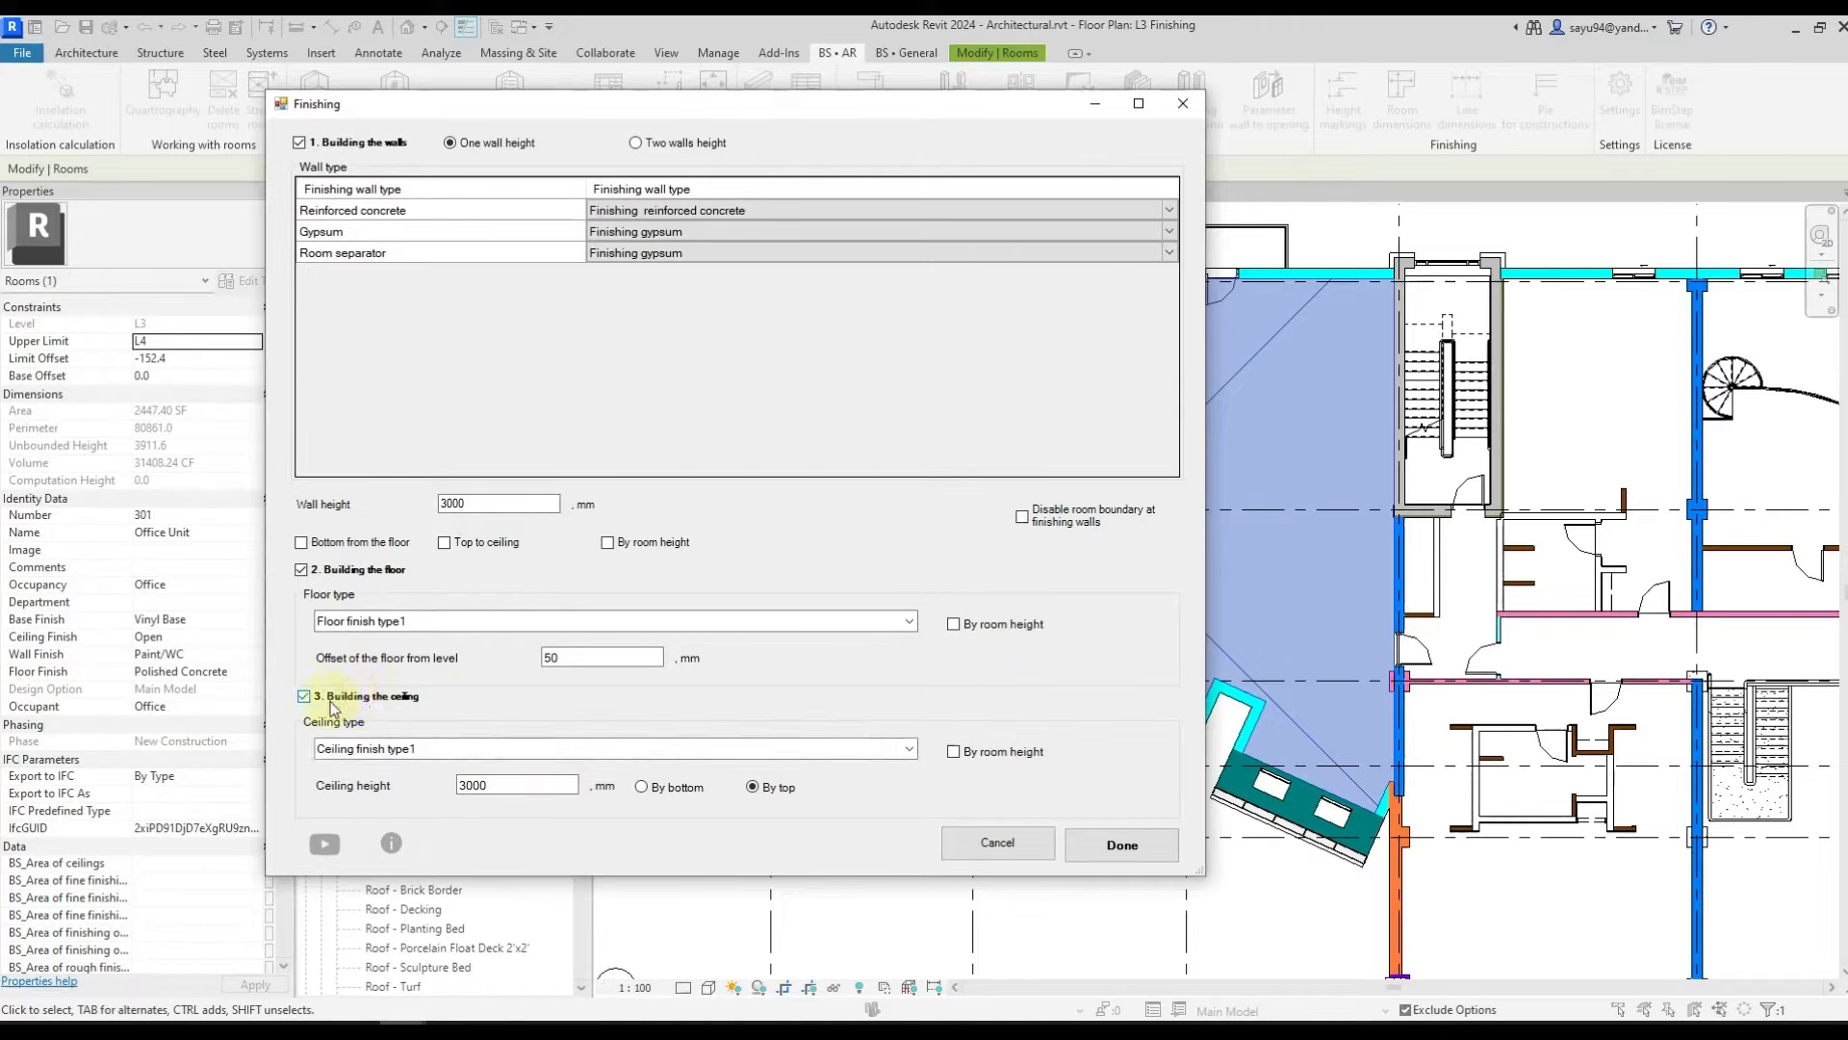
{"action": "left_click", "coordinate": [910, 749]}
{"action": "left_click", "coordinate": [892, 771]}
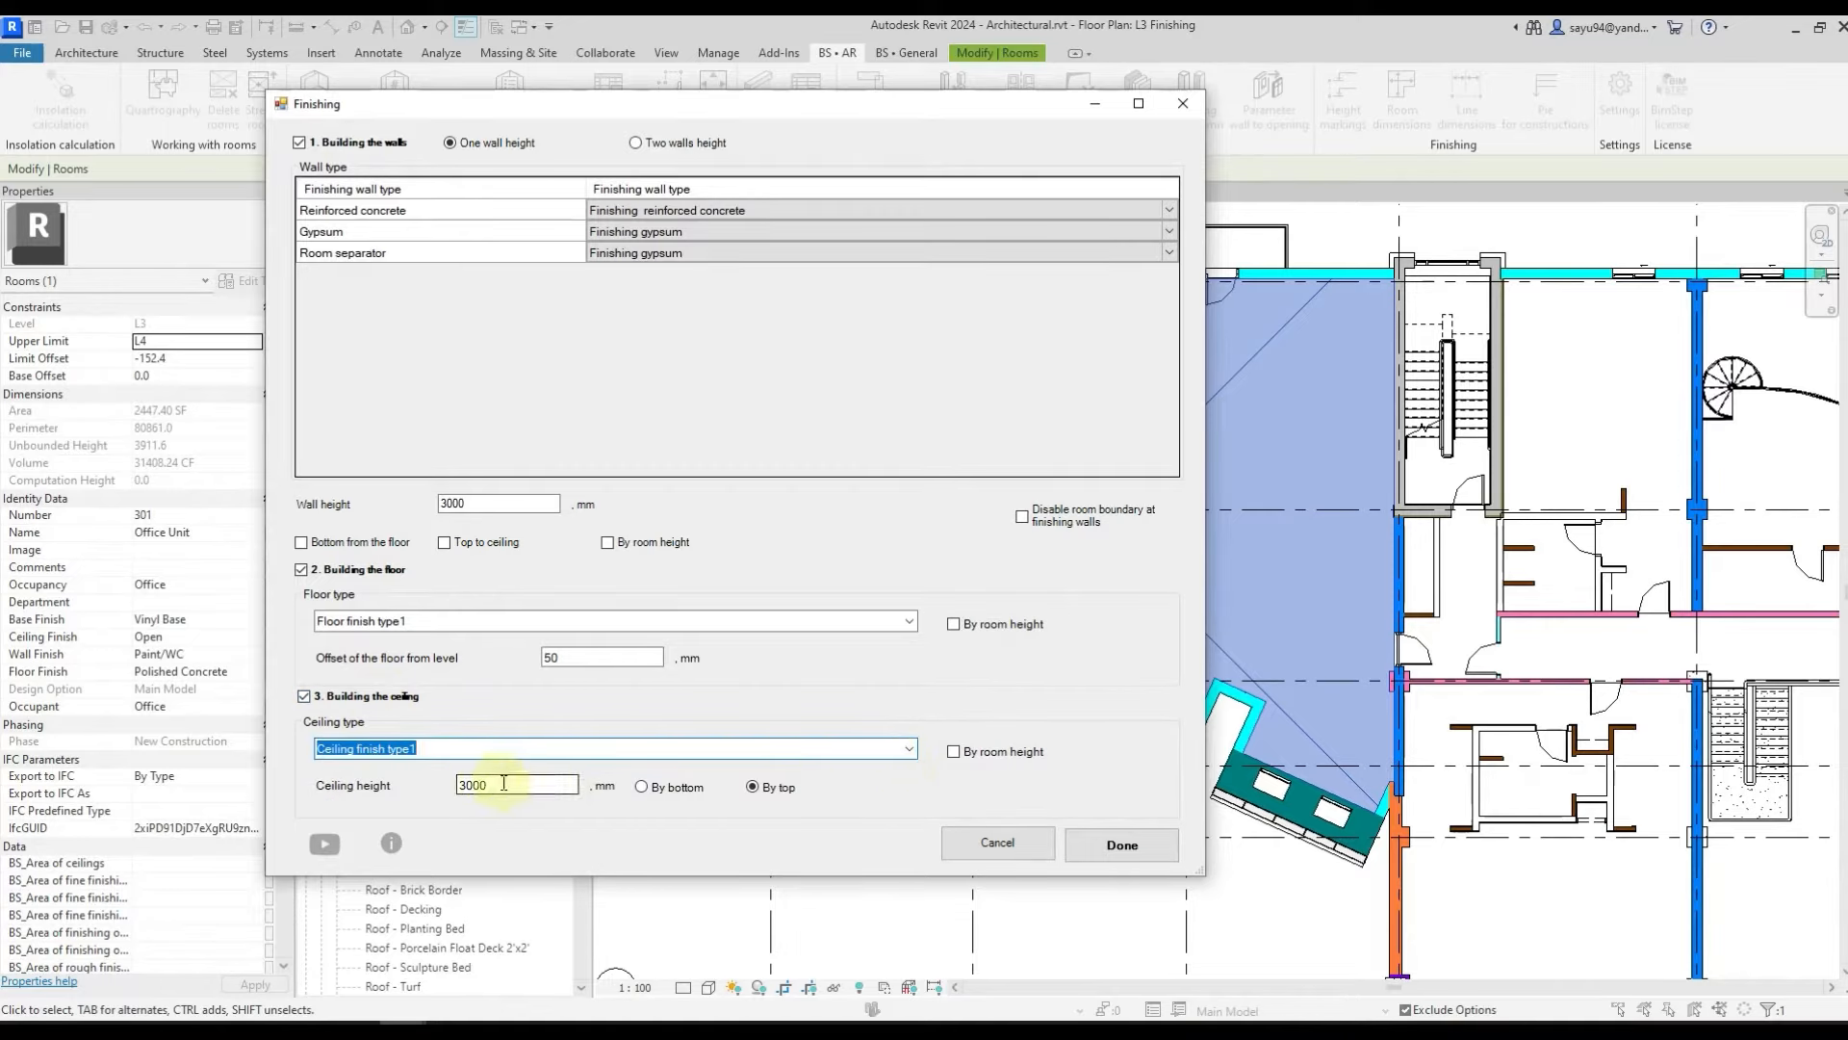
- Keep the ceiling height at 3000 mm measured By top and generate the finishes for the selected room
{"action": "left_click_drag", "start_coordinate": [486, 785], "coordinate": [441, 784]}
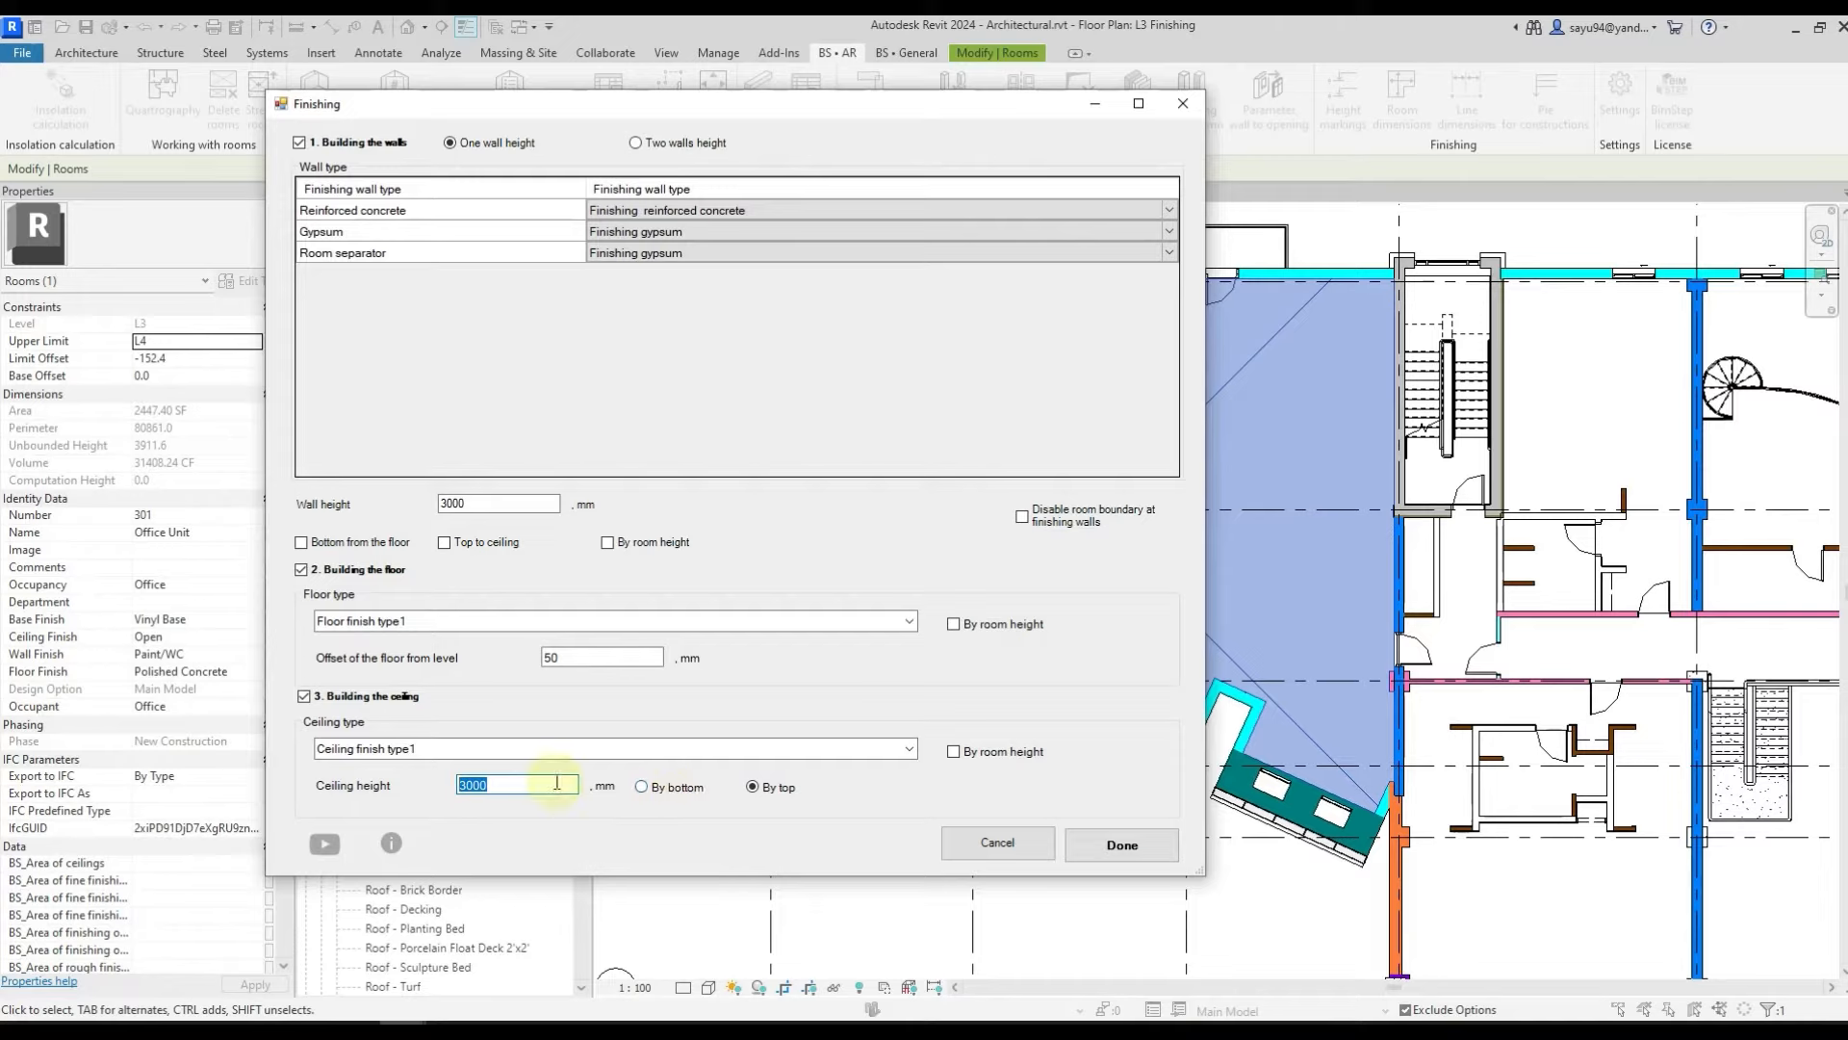
{"action": "left_click_drag", "start_coordinate": [506, 783], "coordinate": [431, 786]}
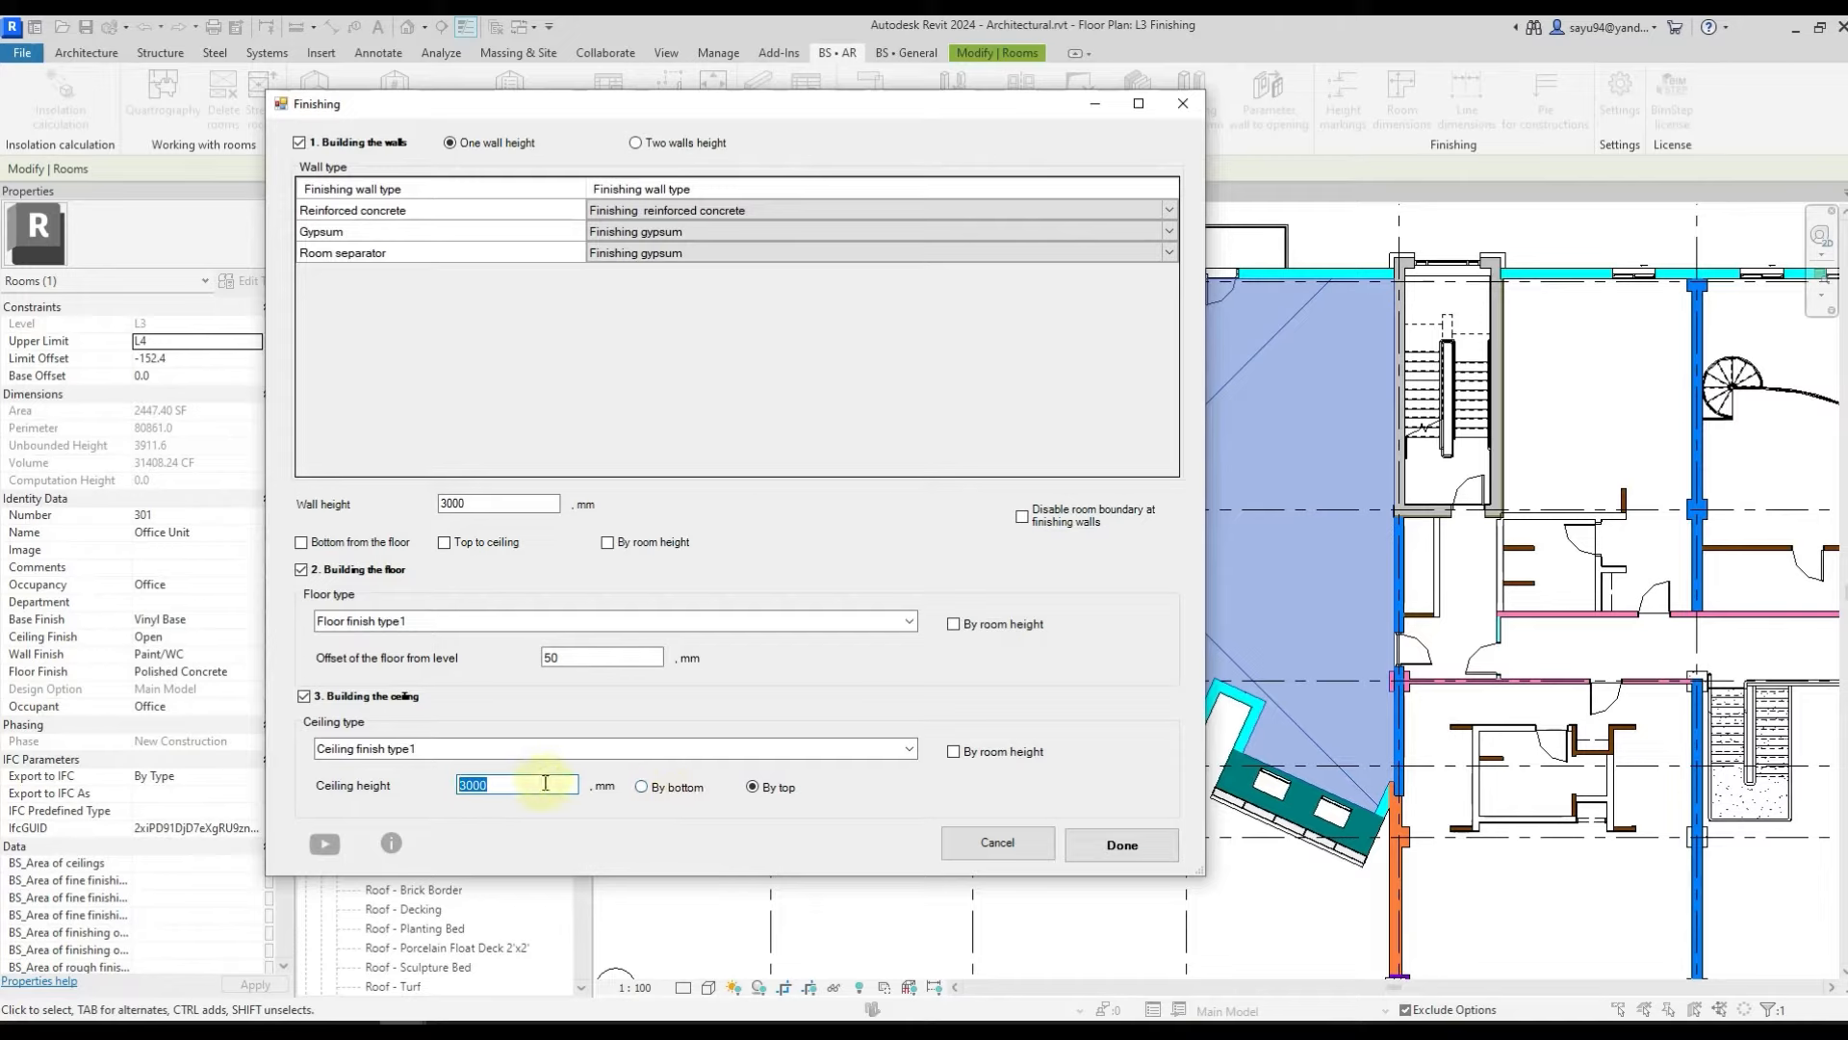
{"action": "left_click", "coordinate": [678, 793]}
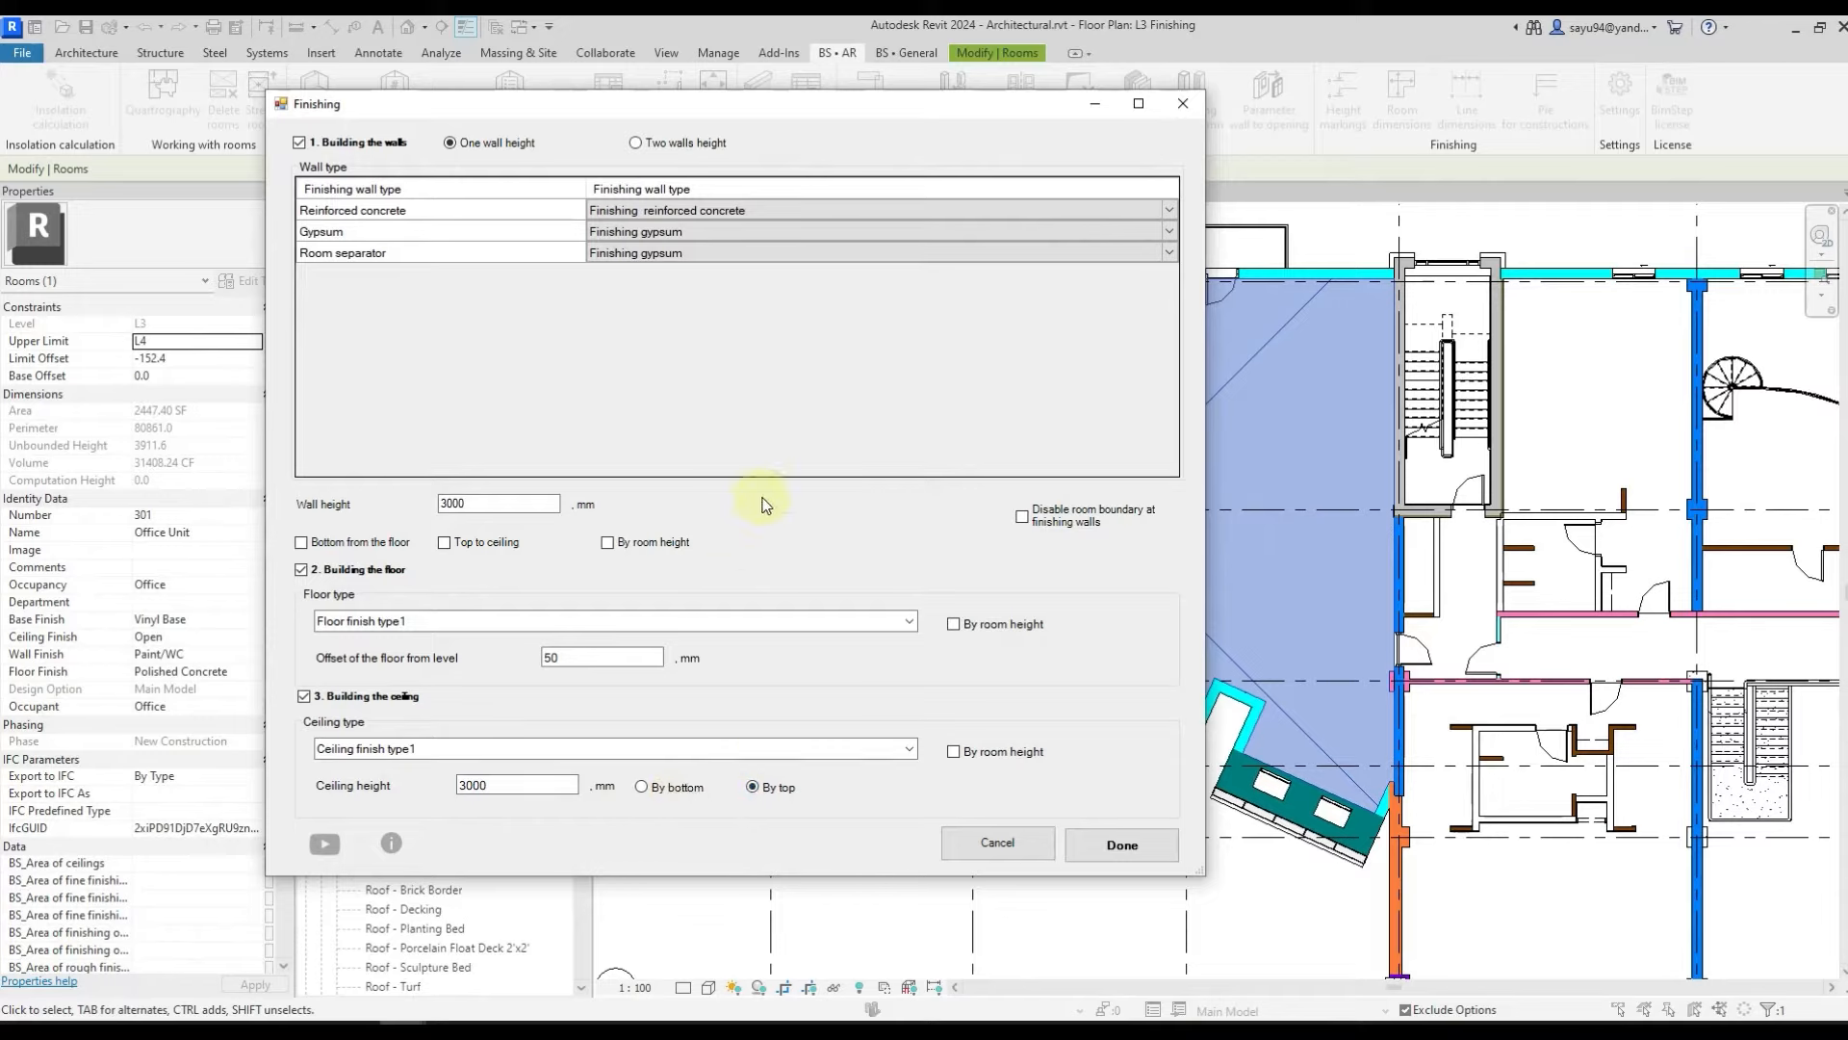
{"action": "left_click", "coordinate": [1117, 847]}
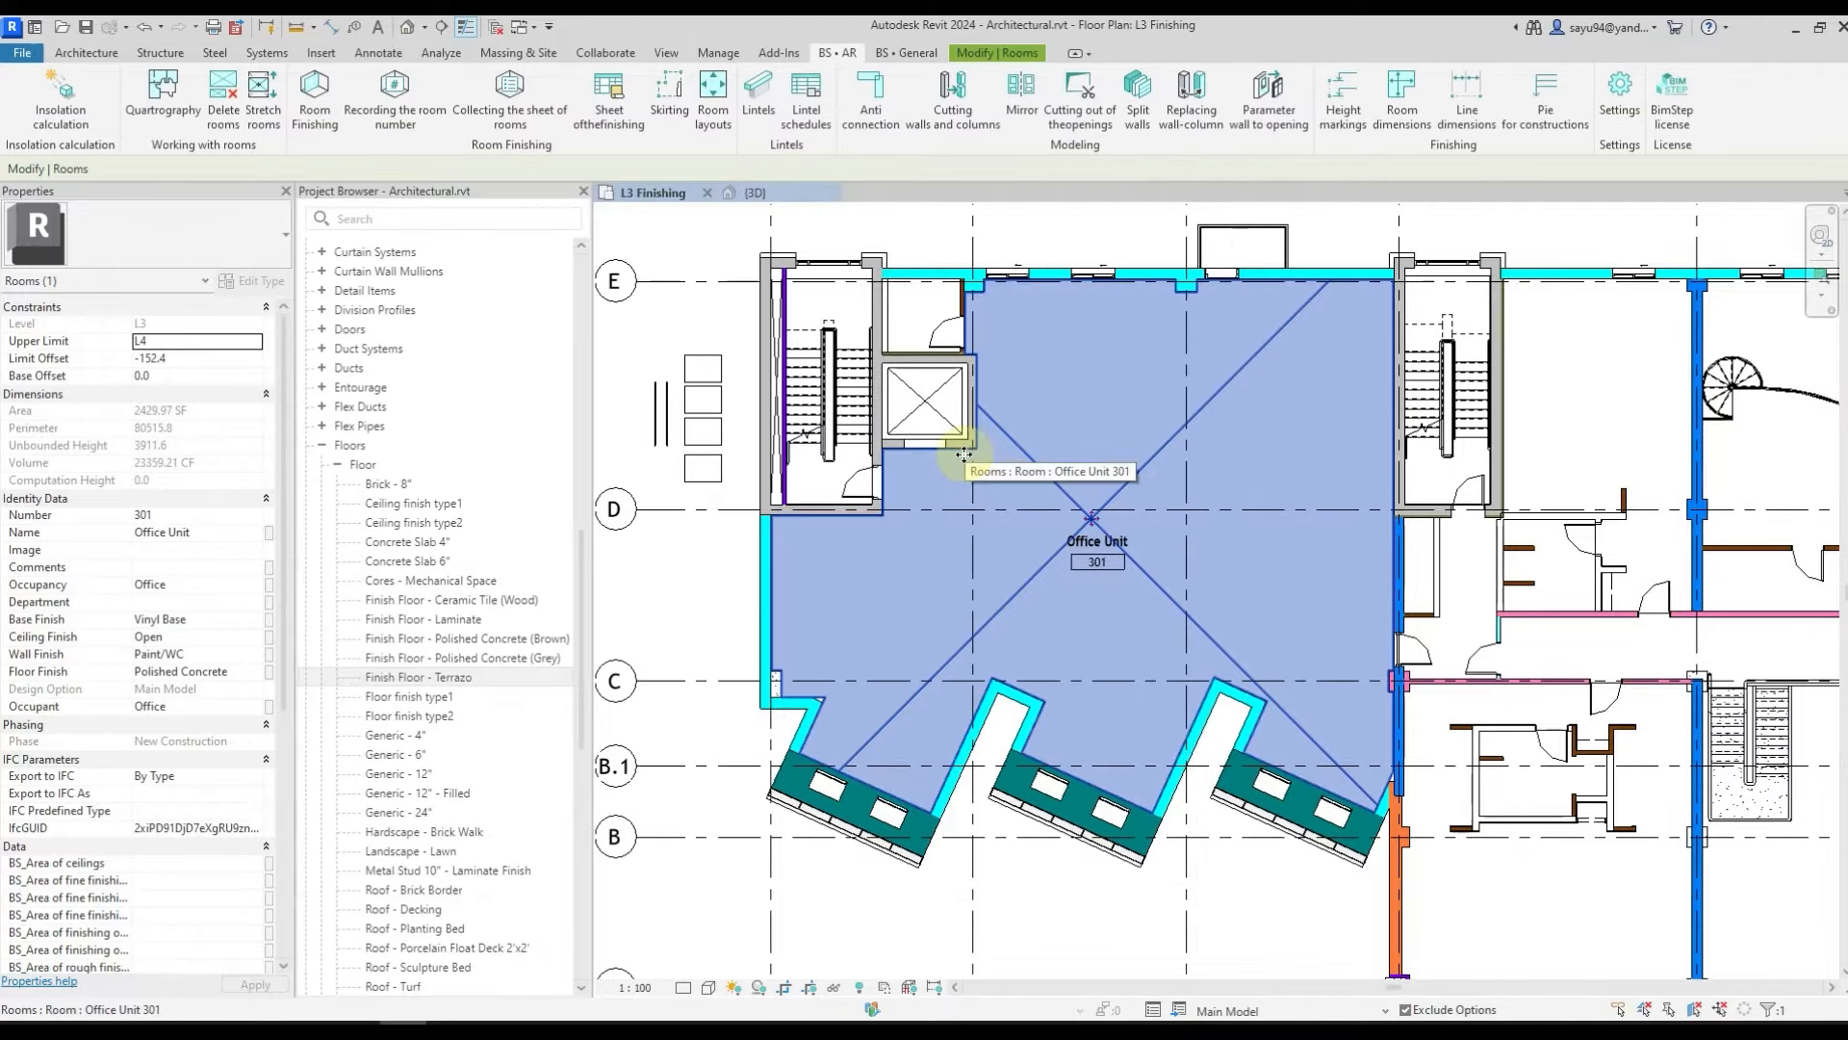
- Inspect the wall types of the cyan exterior wall and the red finish on its inner face at the stair core corner
{"action": "scroll", "coordinate": [921, 459], "scroll_direction": "up", "scroll_amount": 5}
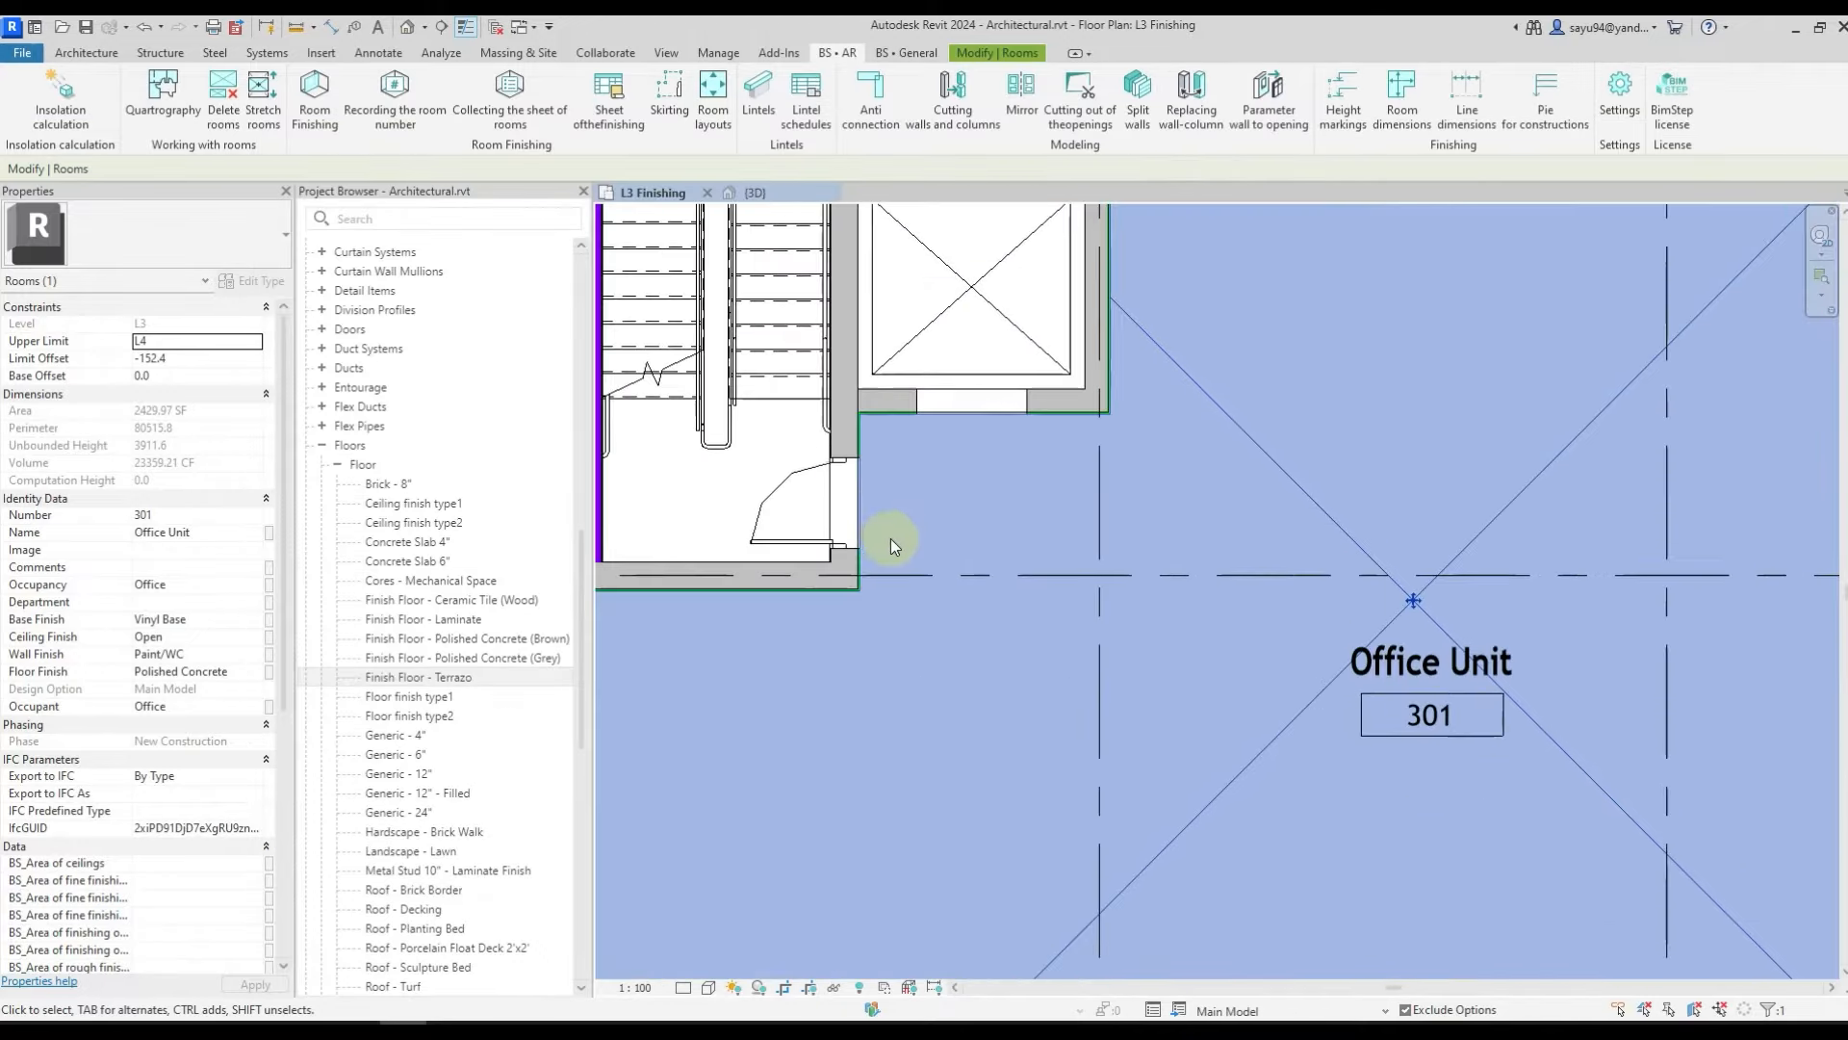
{"action": "middle_click_drag", "start_coordinate": [888, 534], "coordinate": [1076, 548]}
{"action": "key", "text": "Escape"}
{"action": "scroll", "coordinate": [724, 603], "scroll_direction": "up", "scroll_amount": 3}
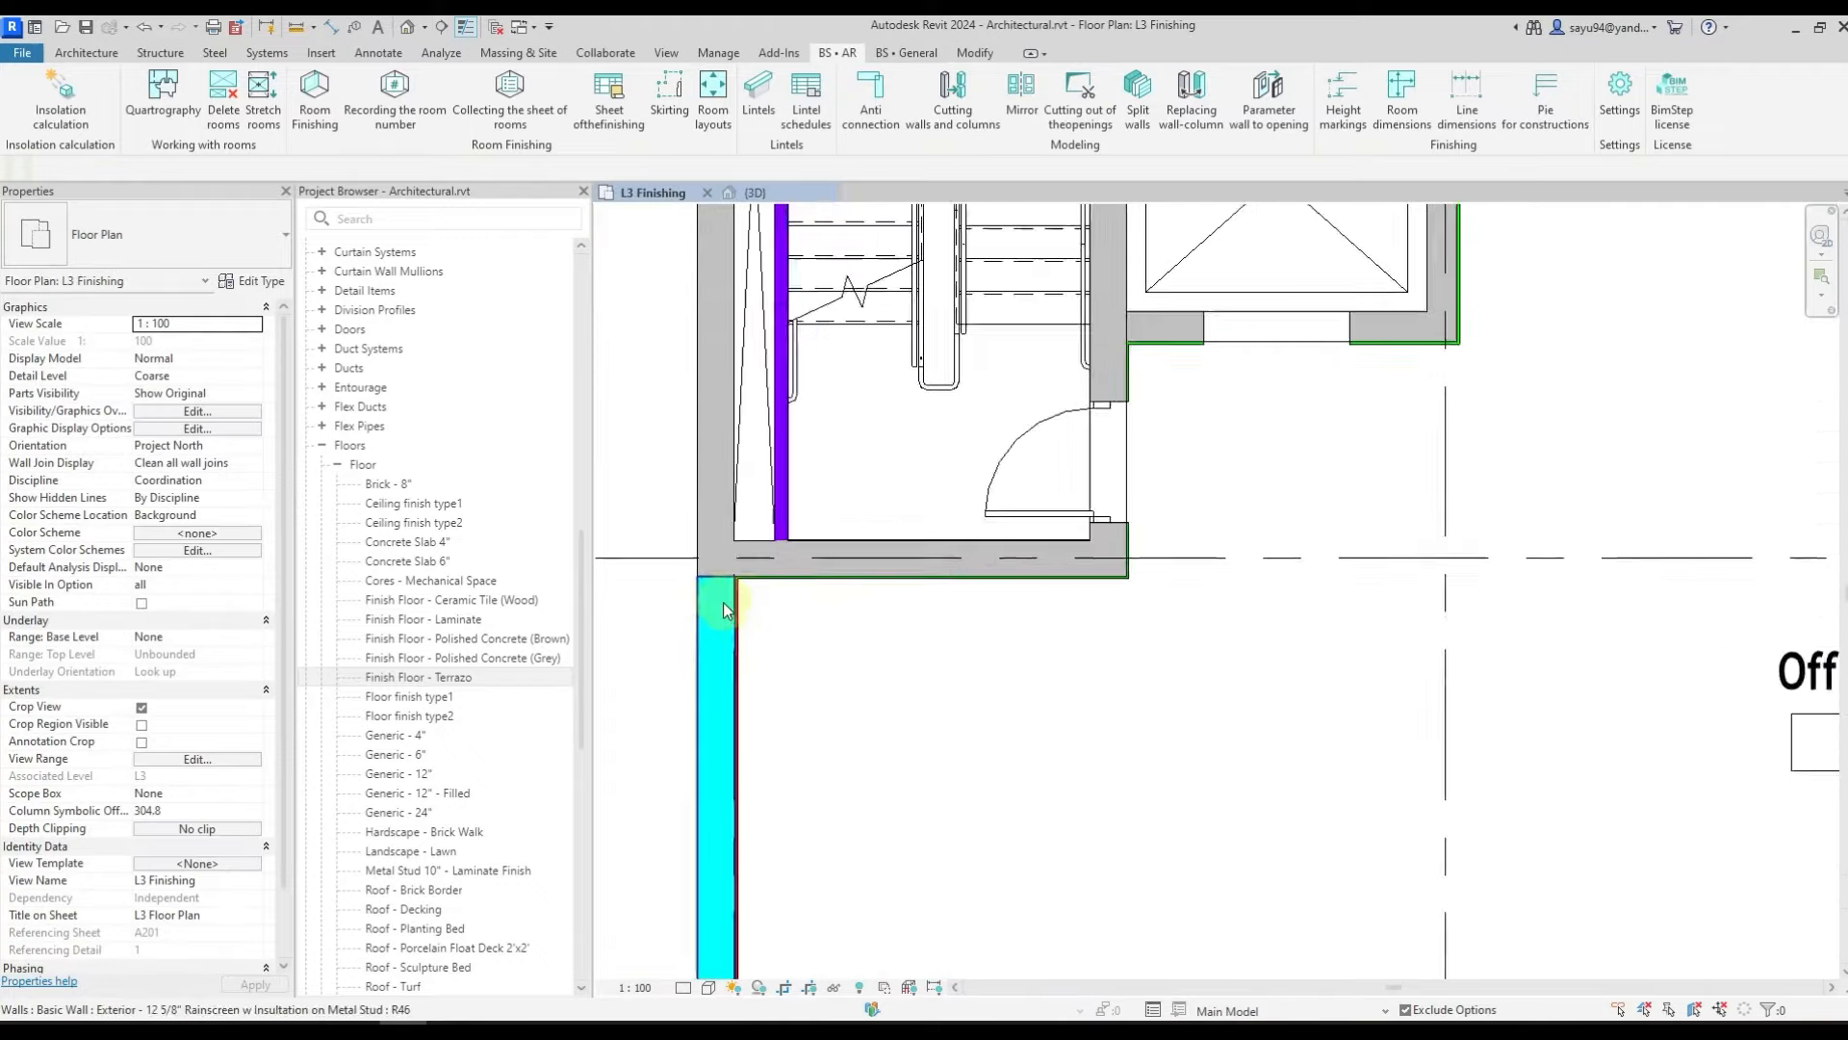
{"action": "scroll", "coordinate": [724, 603], "scroll_direction": "up", "scroll_amount": 2}
{"action": "left_click", "coordinate": [724, 603]}
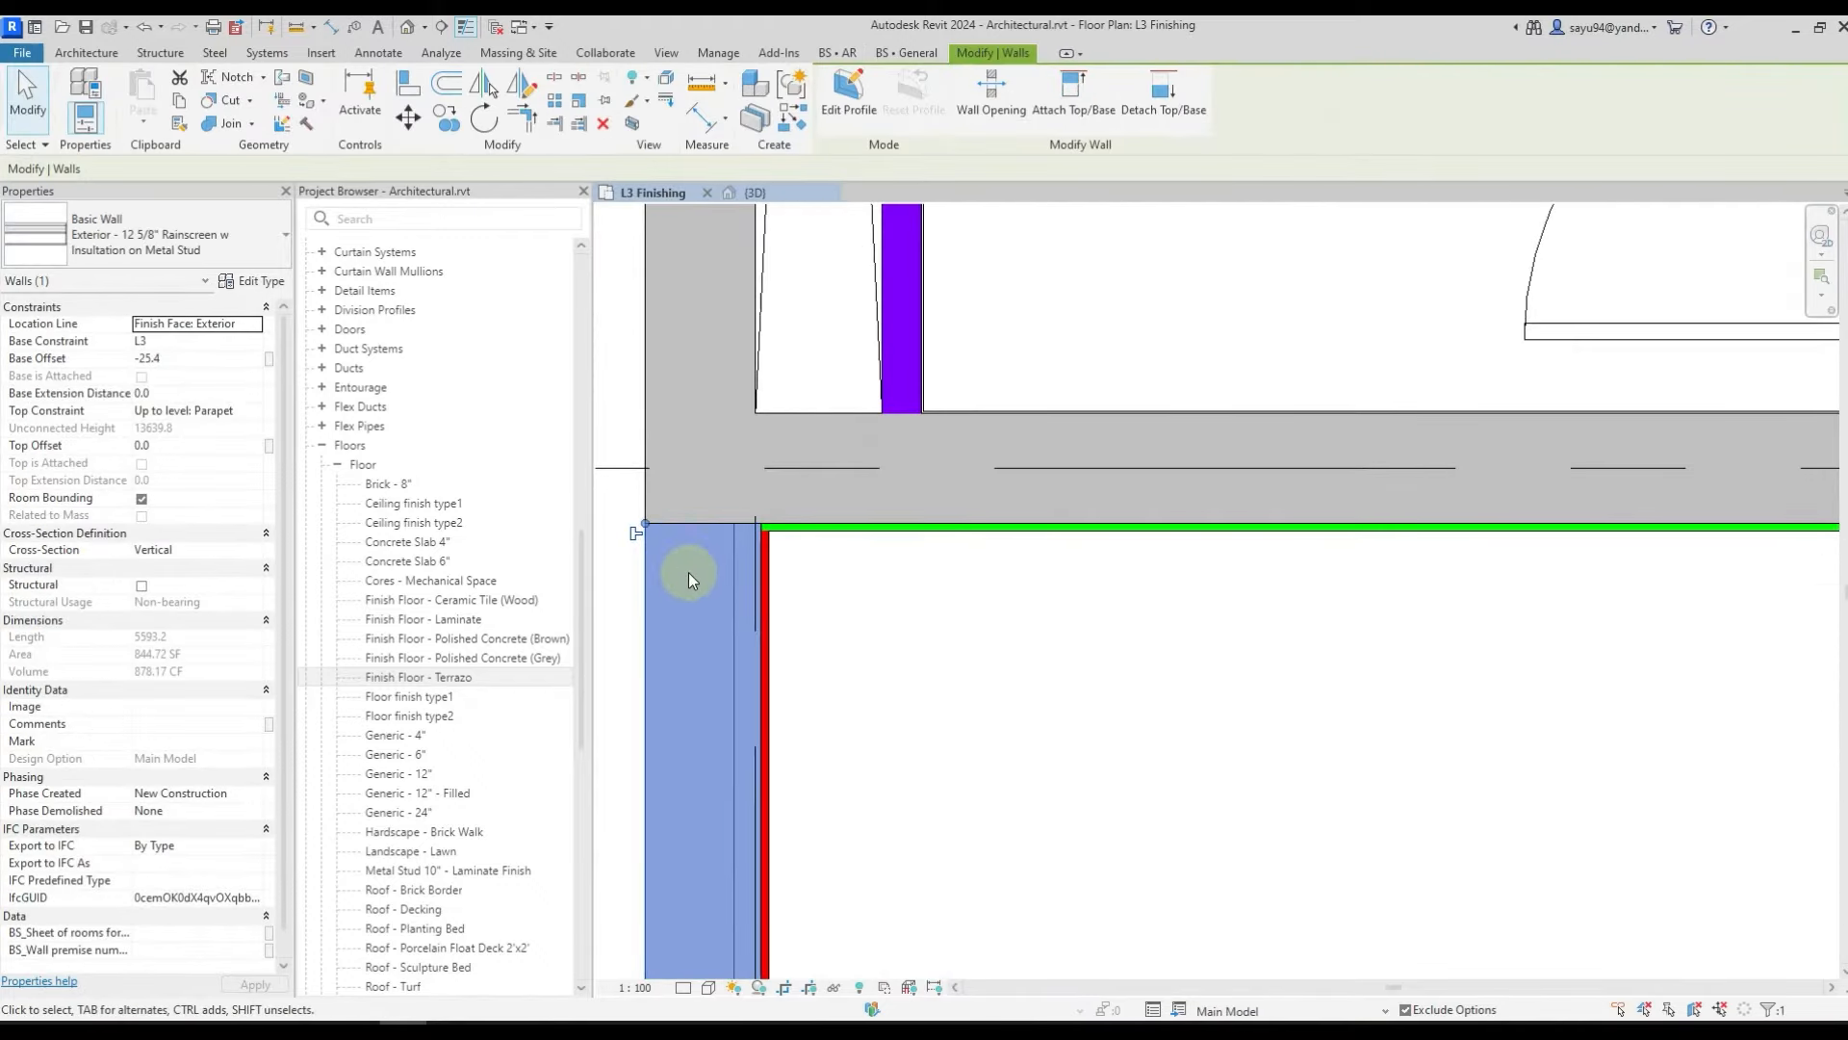
{"action": "key", "text": "Escape"}
{"action": "left_click", "coordinate": [770, 553]}
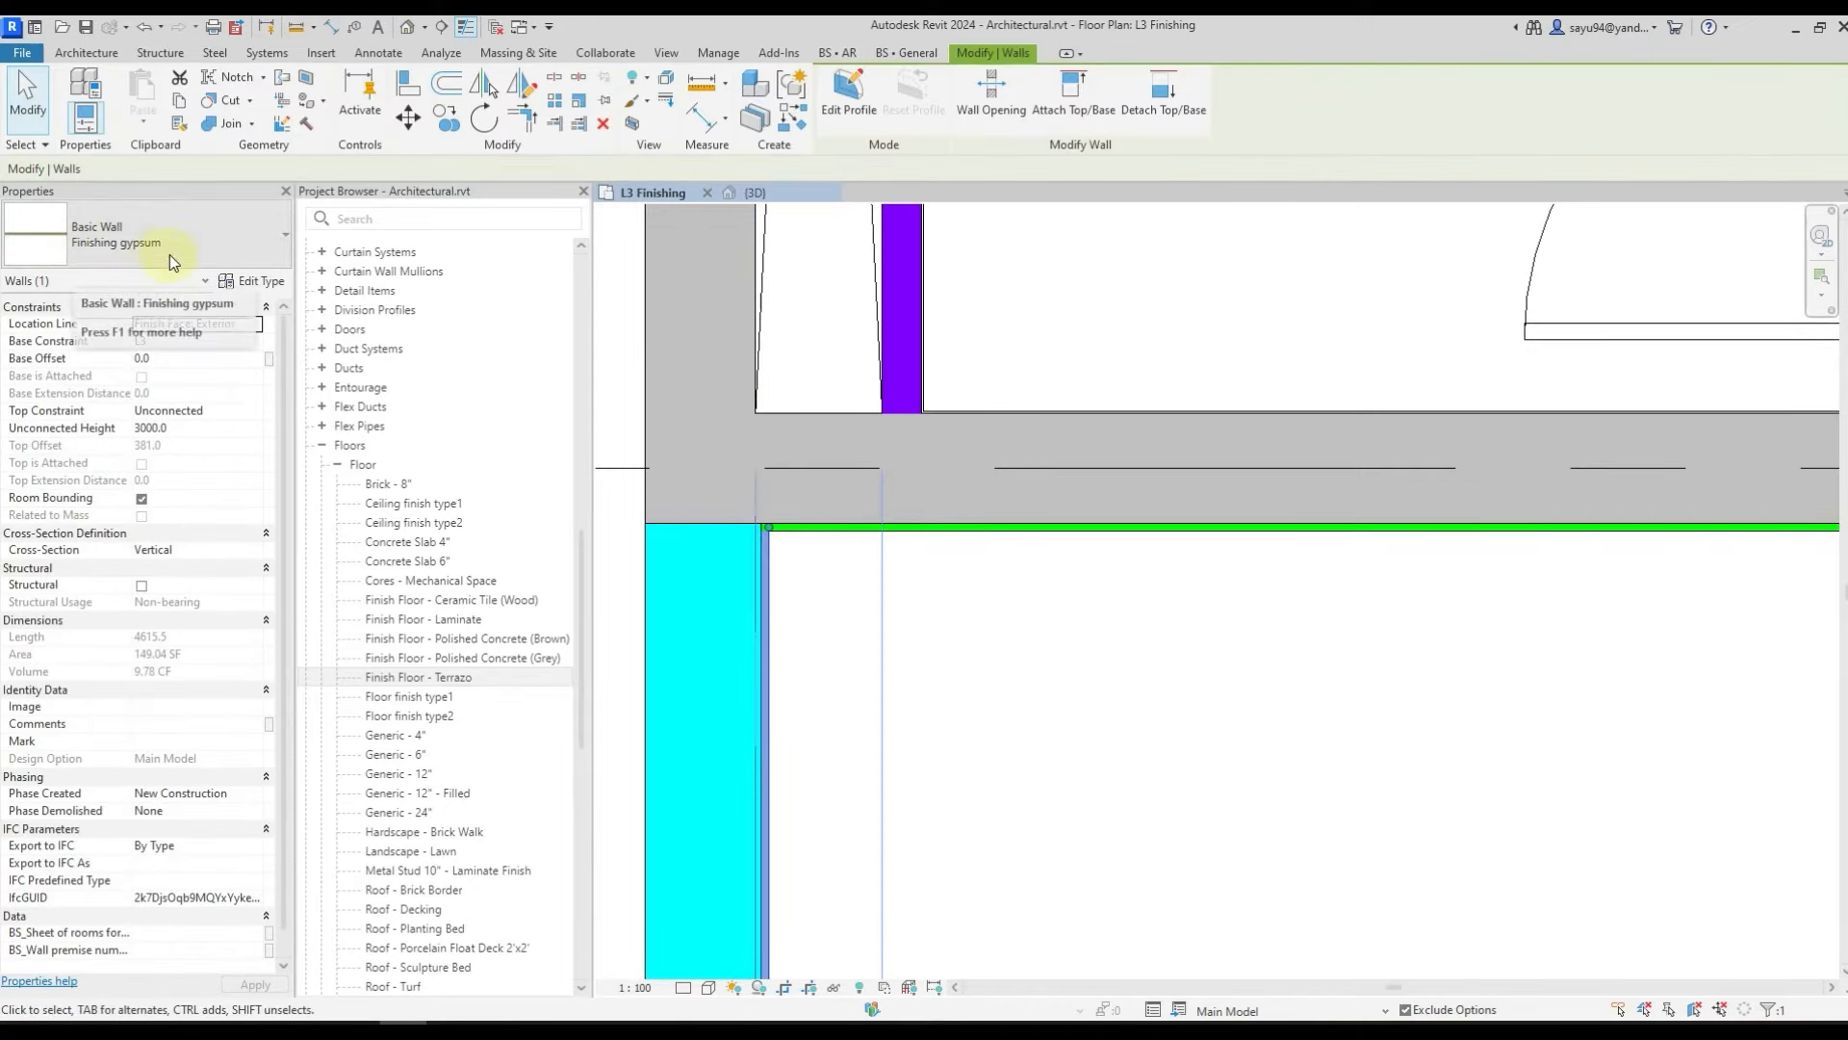
{"action": "key", "text": "Escape"}
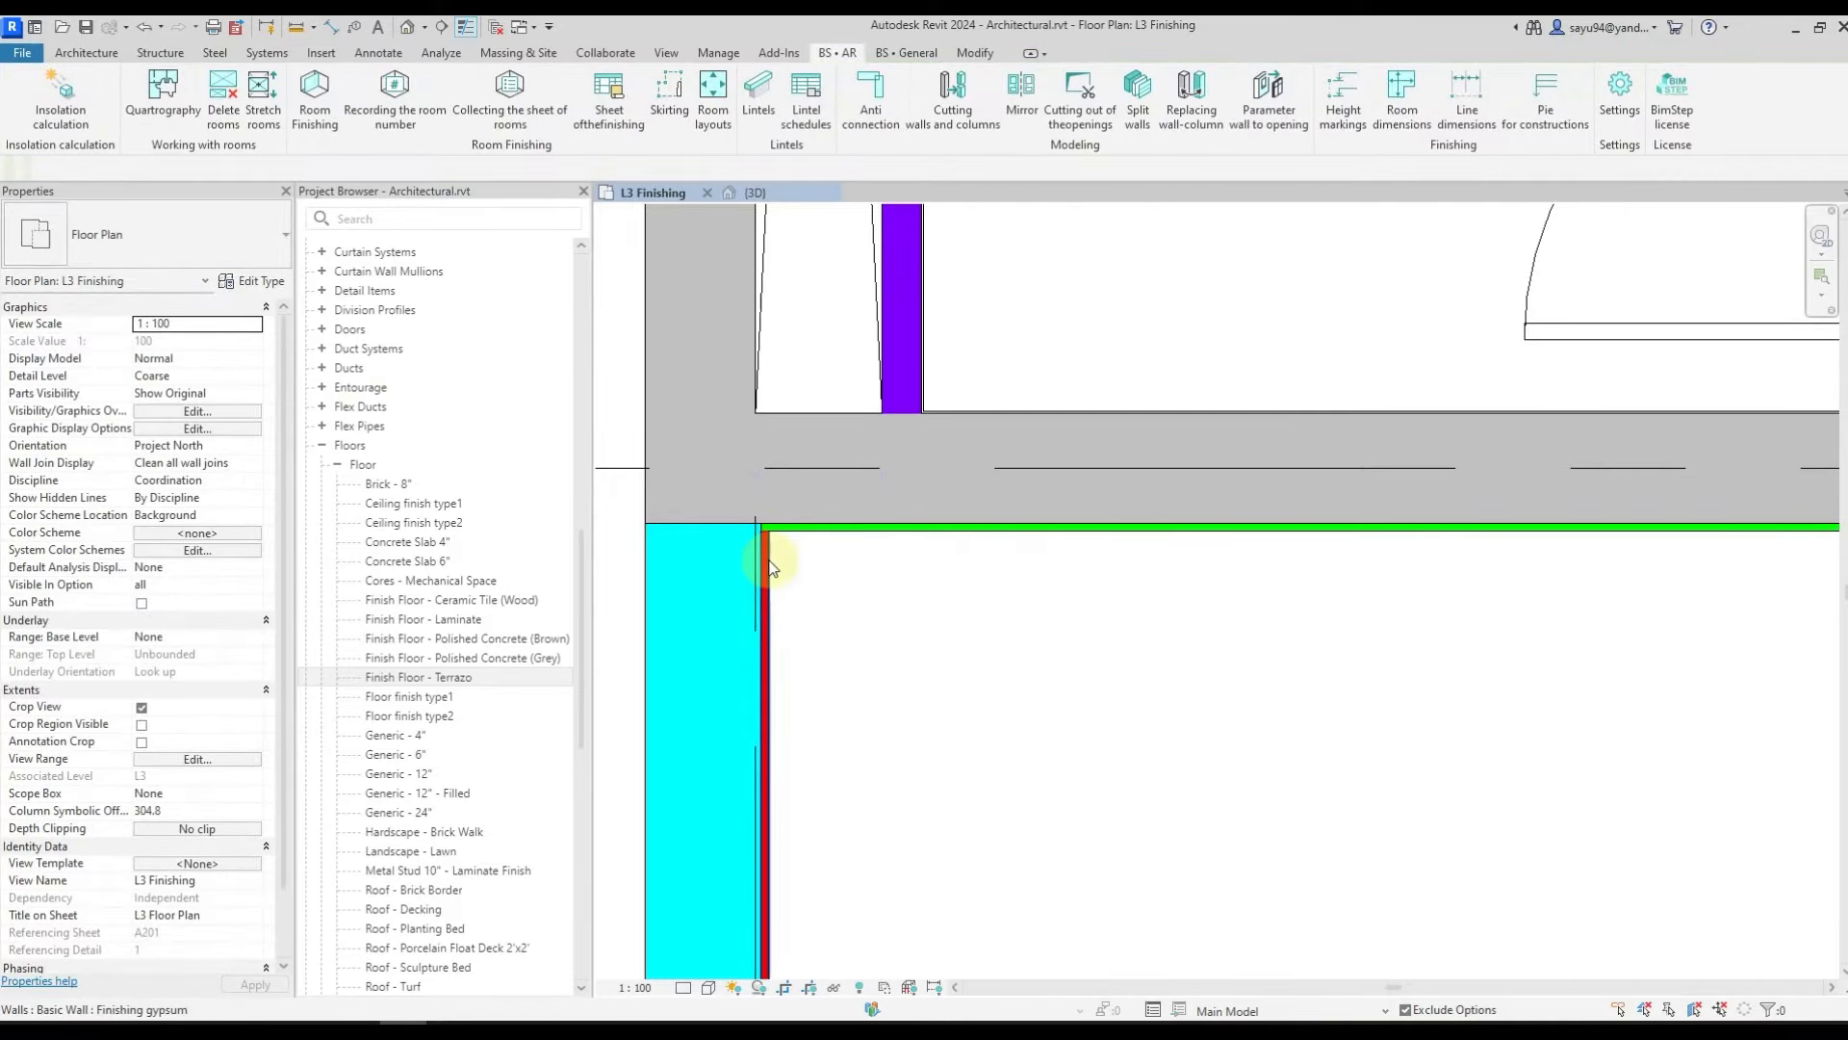
{"action": "key", "text": "Escape"}
- Inspect the wall types of the grey concrete stair core wall and the green finish running along it
{"action": "left_click", "coordinate": [805, 420]}
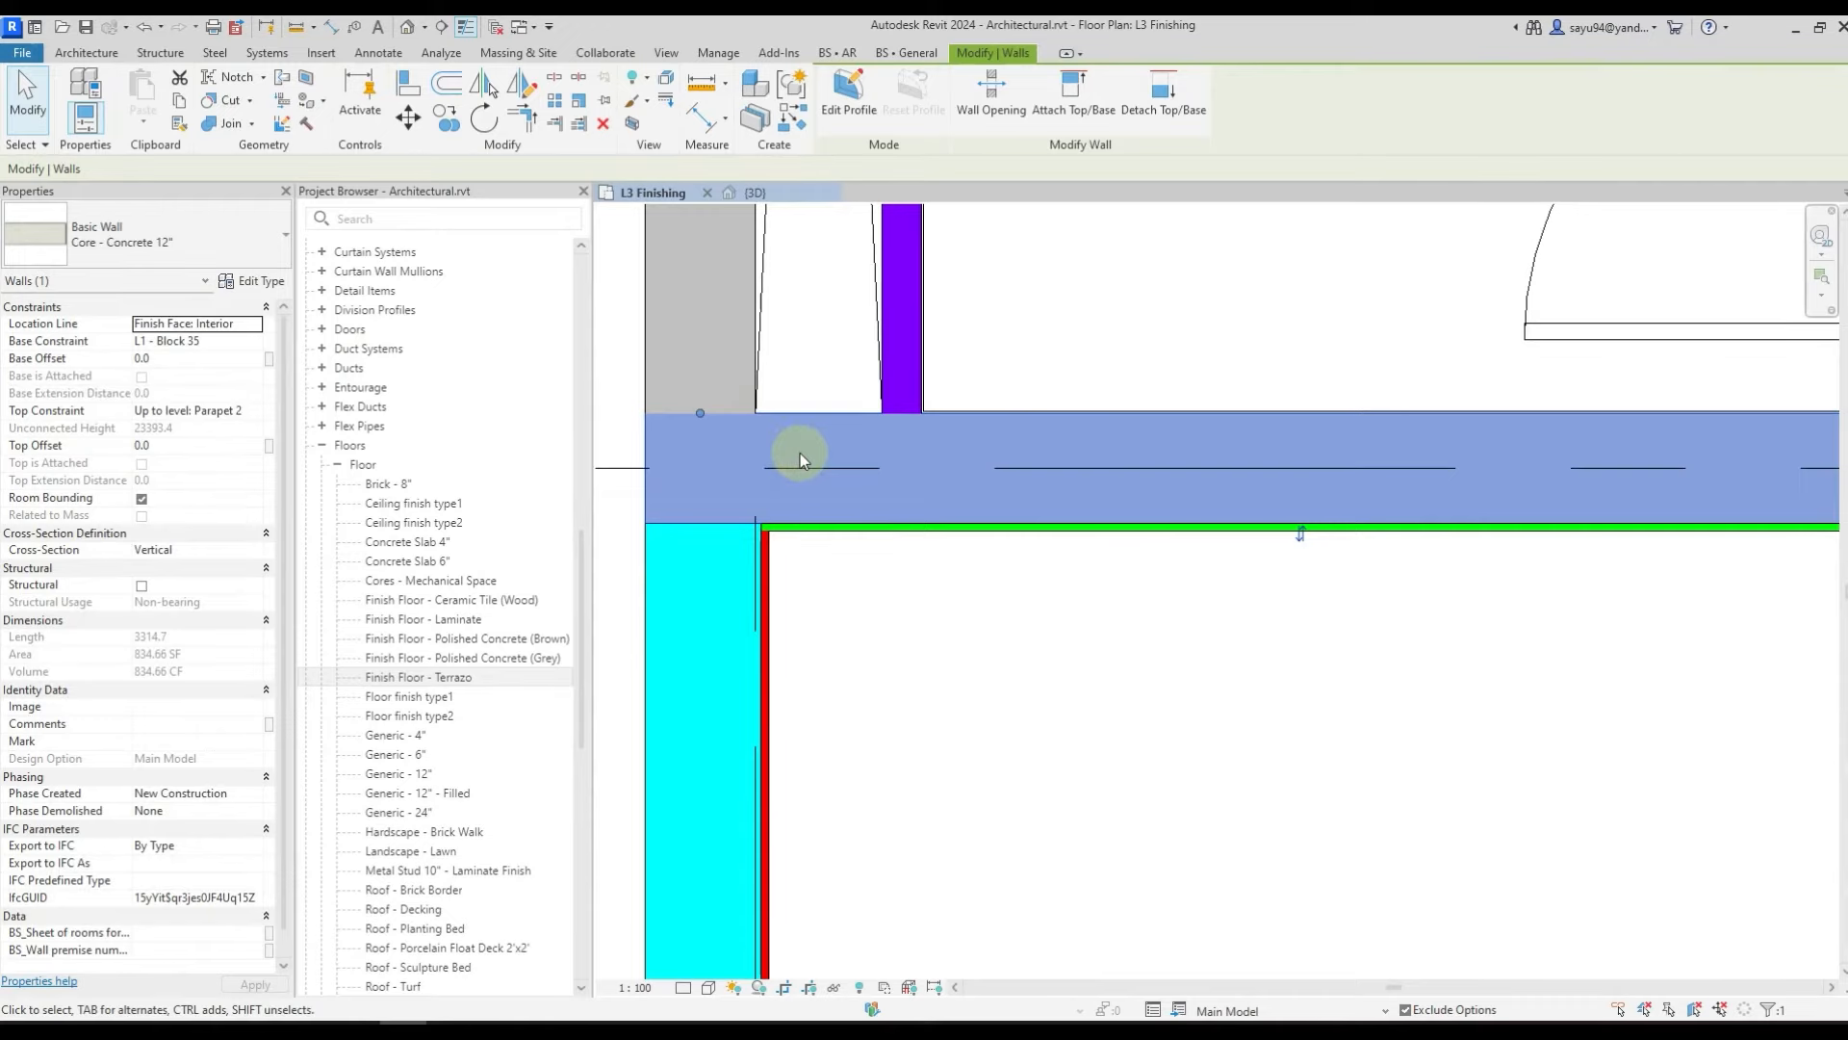
{"action": "key", "text": "Escape"}
{"action": "left_click", "coordinate": [809, 524]}
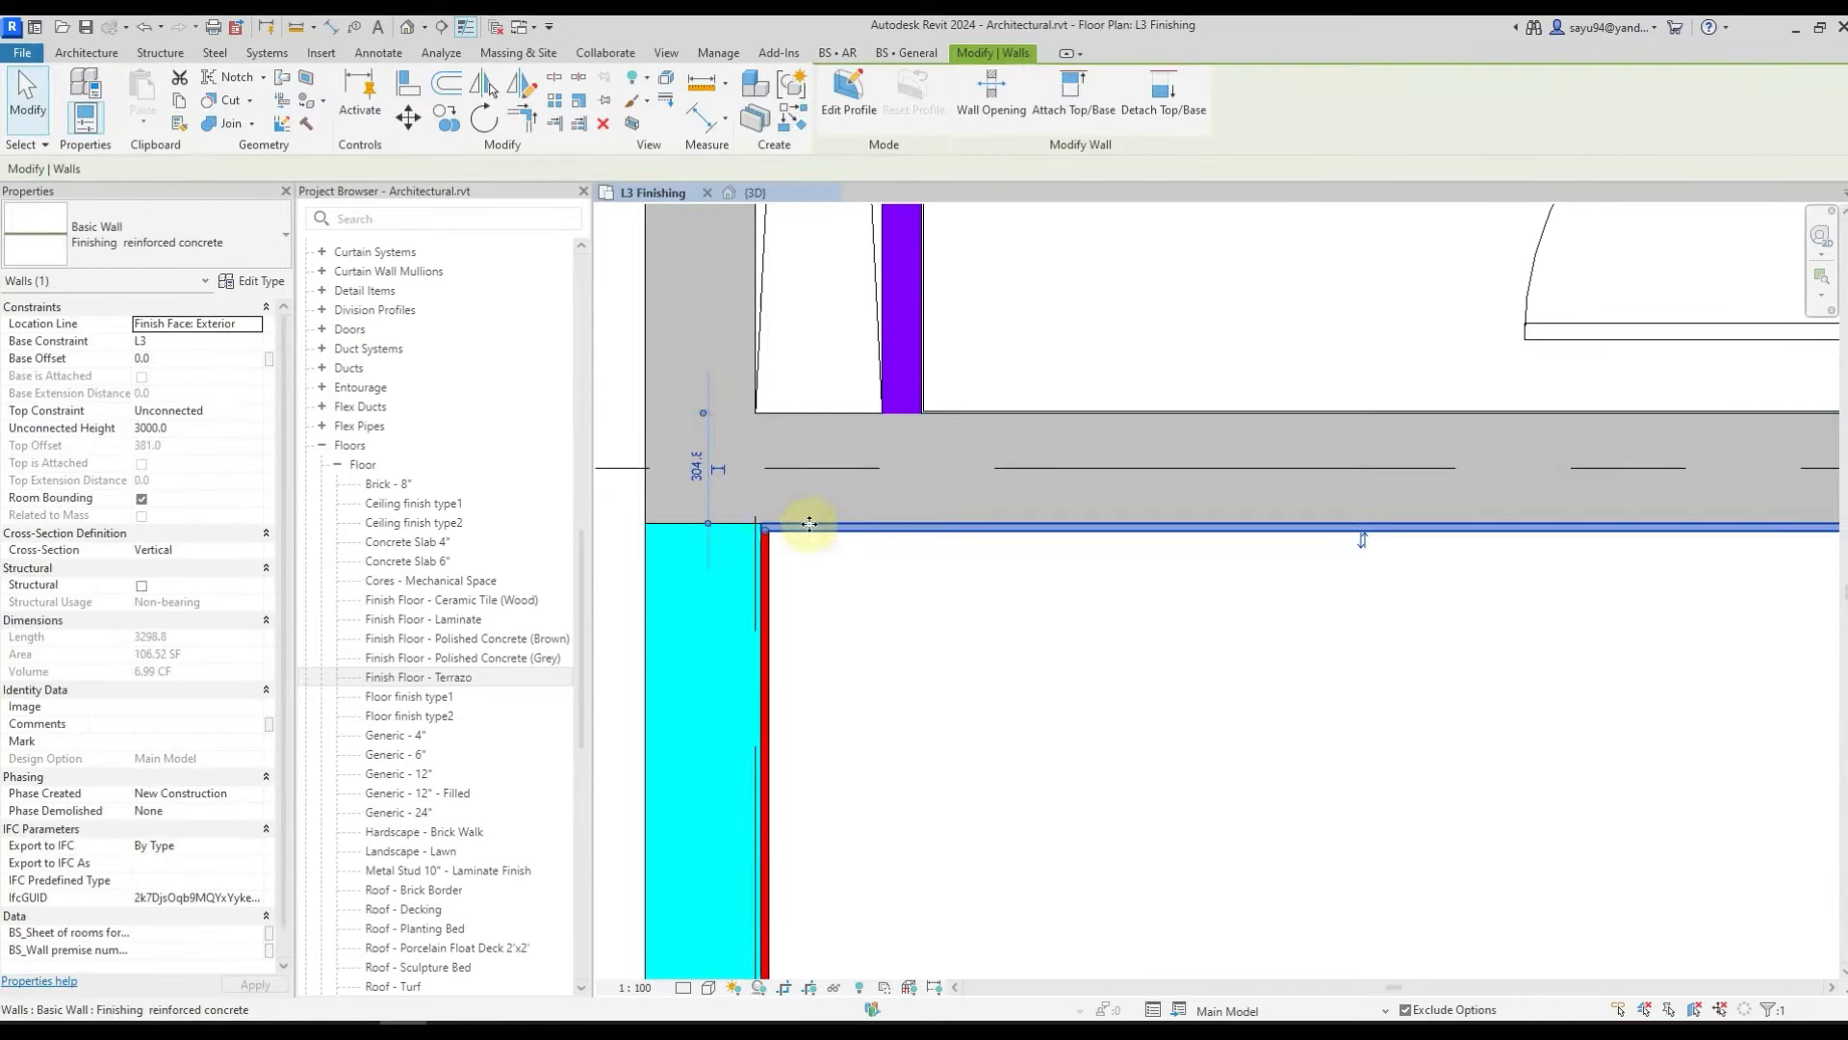
{"action": "scroll", "coordinate": [822, 525], "scroll_direction": "down", "scroll_amount": 2}
{"action": "key", "text": "Escape"}
- Examine the green finish around the door and elevator core openings and the red finish on the adjoining brown partition
{"action": "middle_click_drag", "start_coordinate": [1396, 580], "coordinate": [949, 756]}
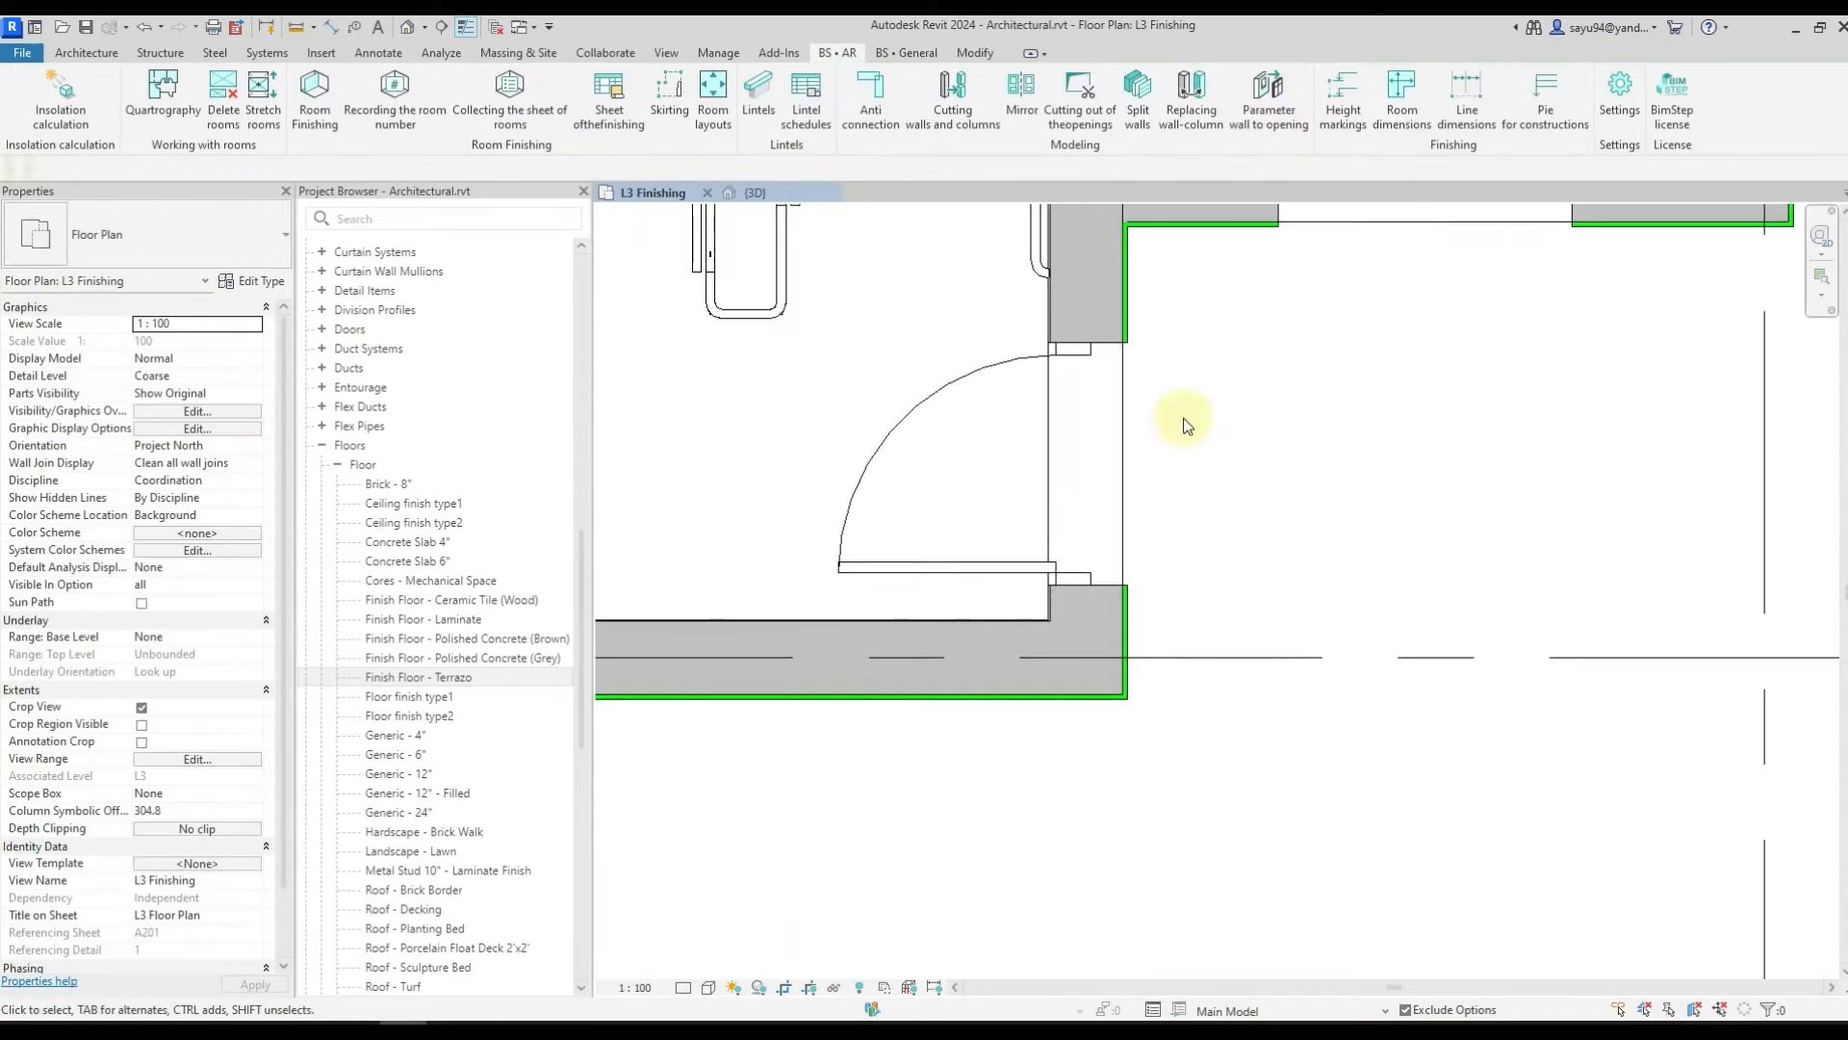
{"action": "middle_click_drag", "start_coordinate": [1187, 425], "coordinate": [1105, 569]}
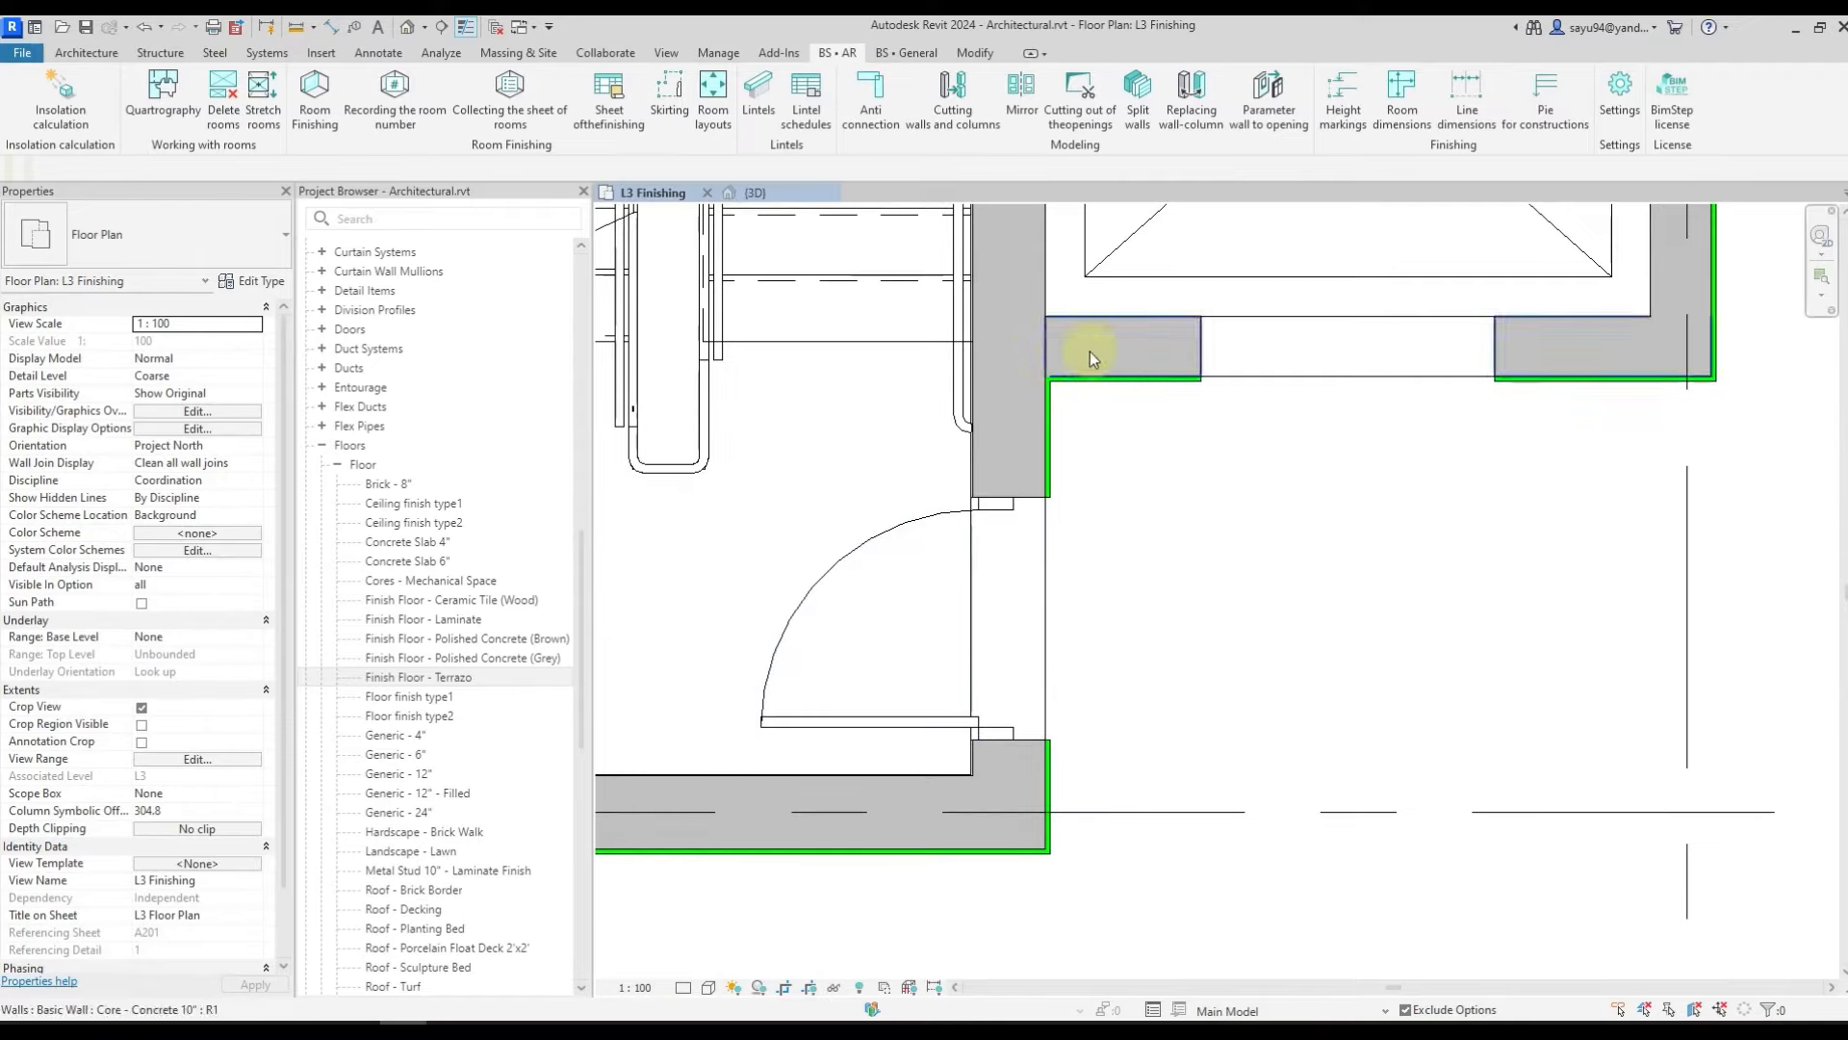
{"action": "middle_click_drag", "start_coordinate": [1354, 378], "coordinate": [1097, 549]}
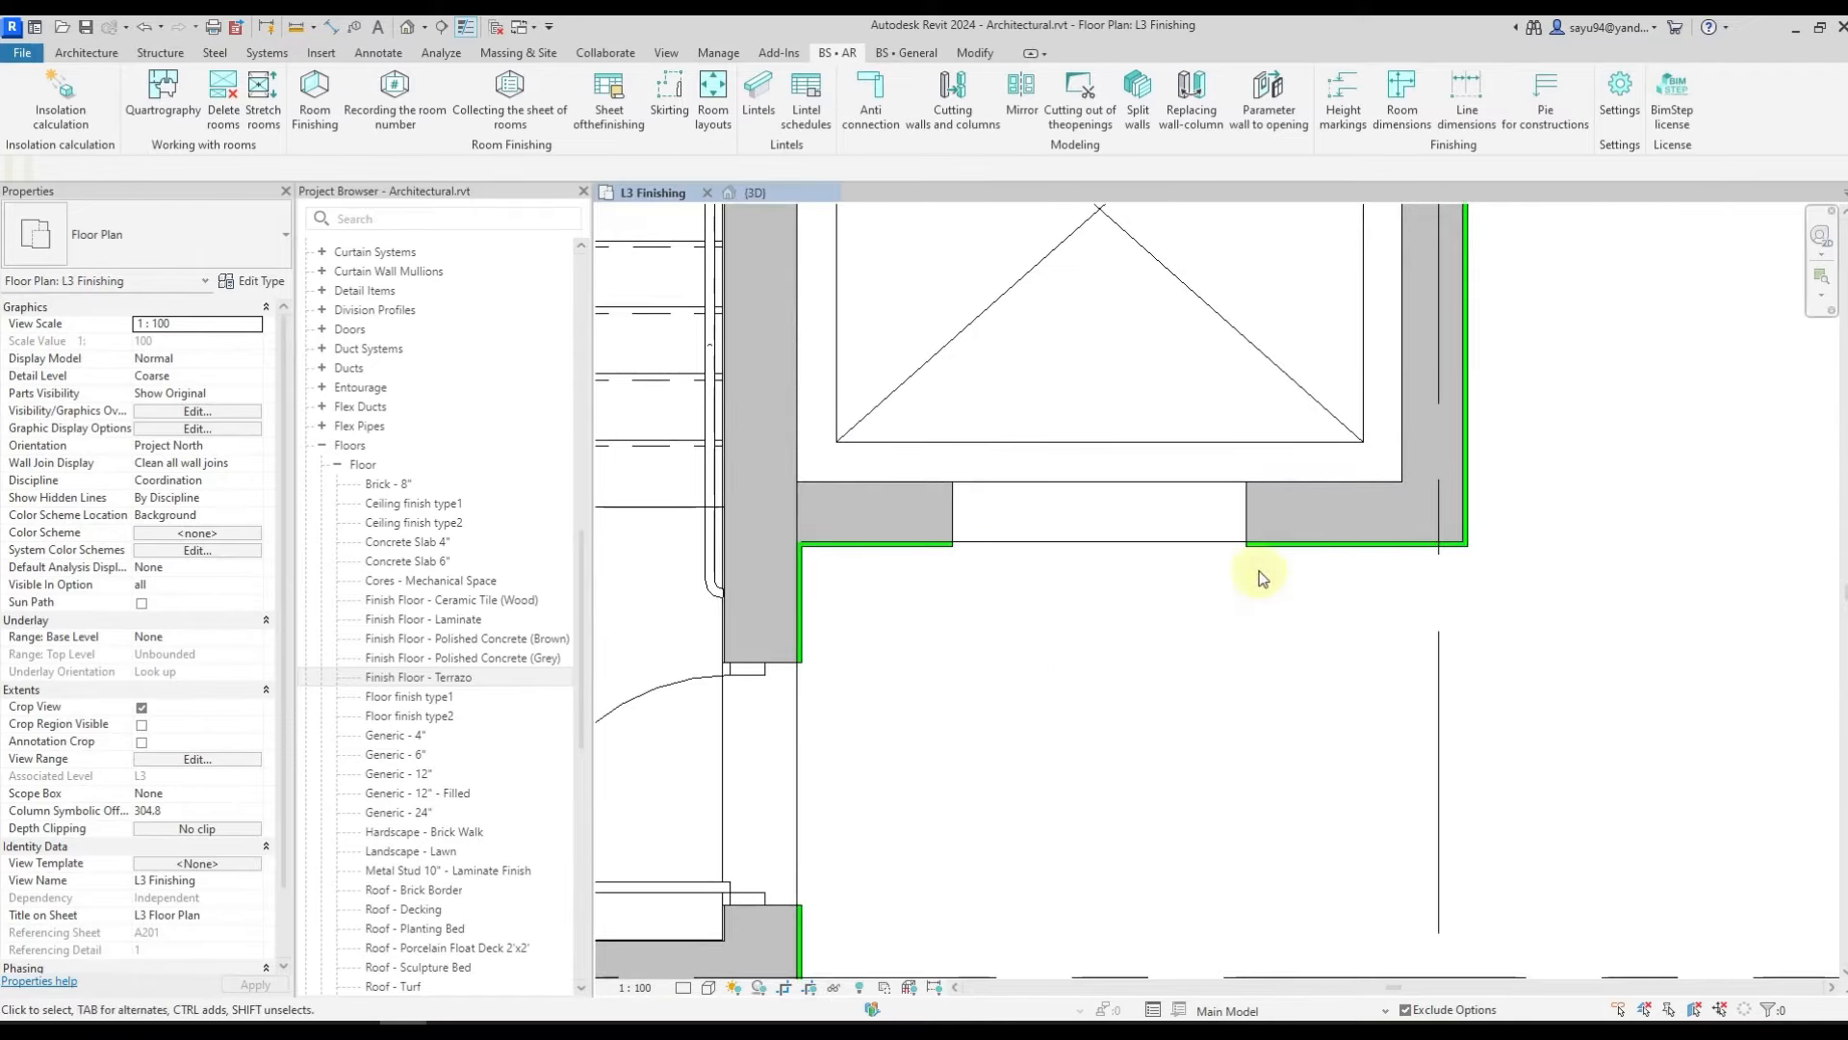
{"action": "middle_click_drag", "start_coordinate": [1360, 465], "coordinate": [1081, 822]}
{"action": "middle_click_drag", "start_coordinate": [1169, 407], "coordinate": [1134, 593]}
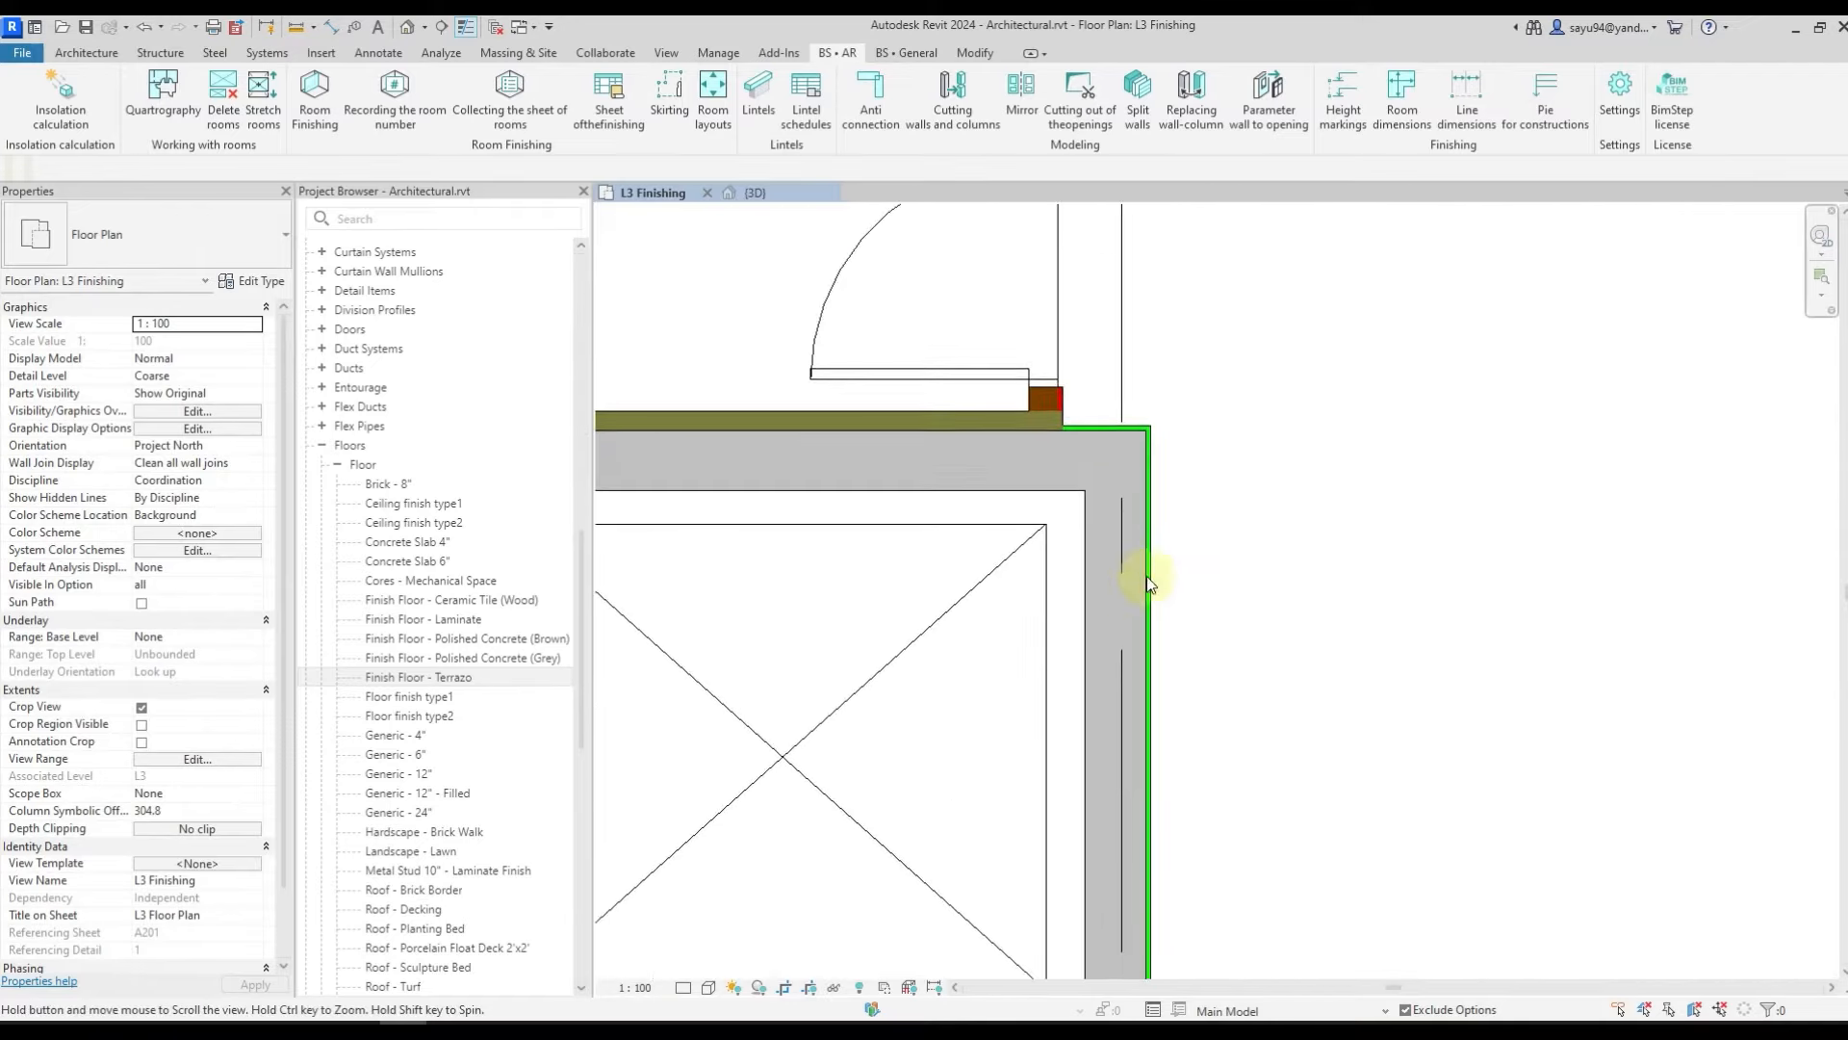
{"action": "left_click", "coordinate": [1055, 403]}
{"action": "key", "text": "Escape"}
{"action": "left_click", "coordinate": [1061, 401]}
{"action": "middle_click_drag", "start_coordinate": [1093, 447], "coordinate": [1035, 793]}
{"action": "scroll", "coordinate": [1005, 330], "scroll_direction": "up", "scroll_amount": 2}
{"action": "key", "text": "Escape"}
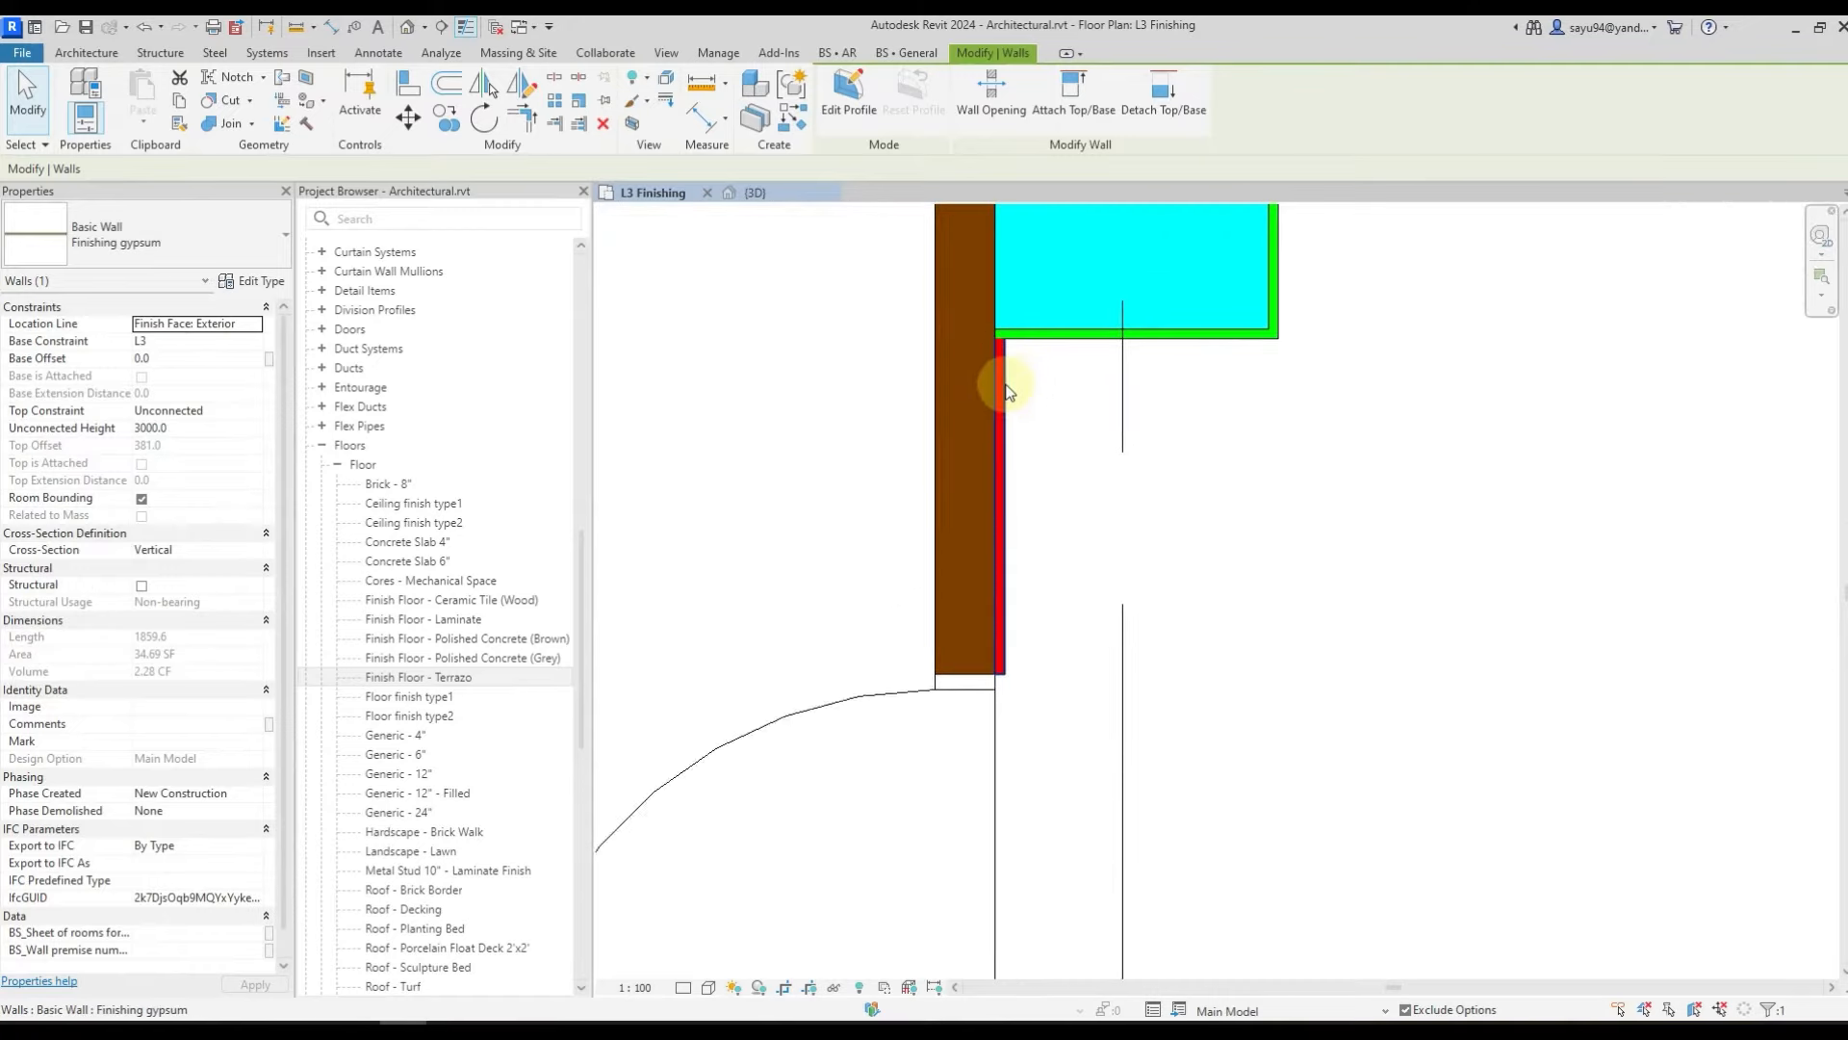
- Open the type properties of the red finish wall on the brown partition beside the door
{"action": "left_click", "coordinate": [1003, 392]}
{"action": "key", "text": "Escape"}
{"action": "left_click", "coordinate": [1000, 410]}
{"action": "left_click", "coordinate": [265, 282]}
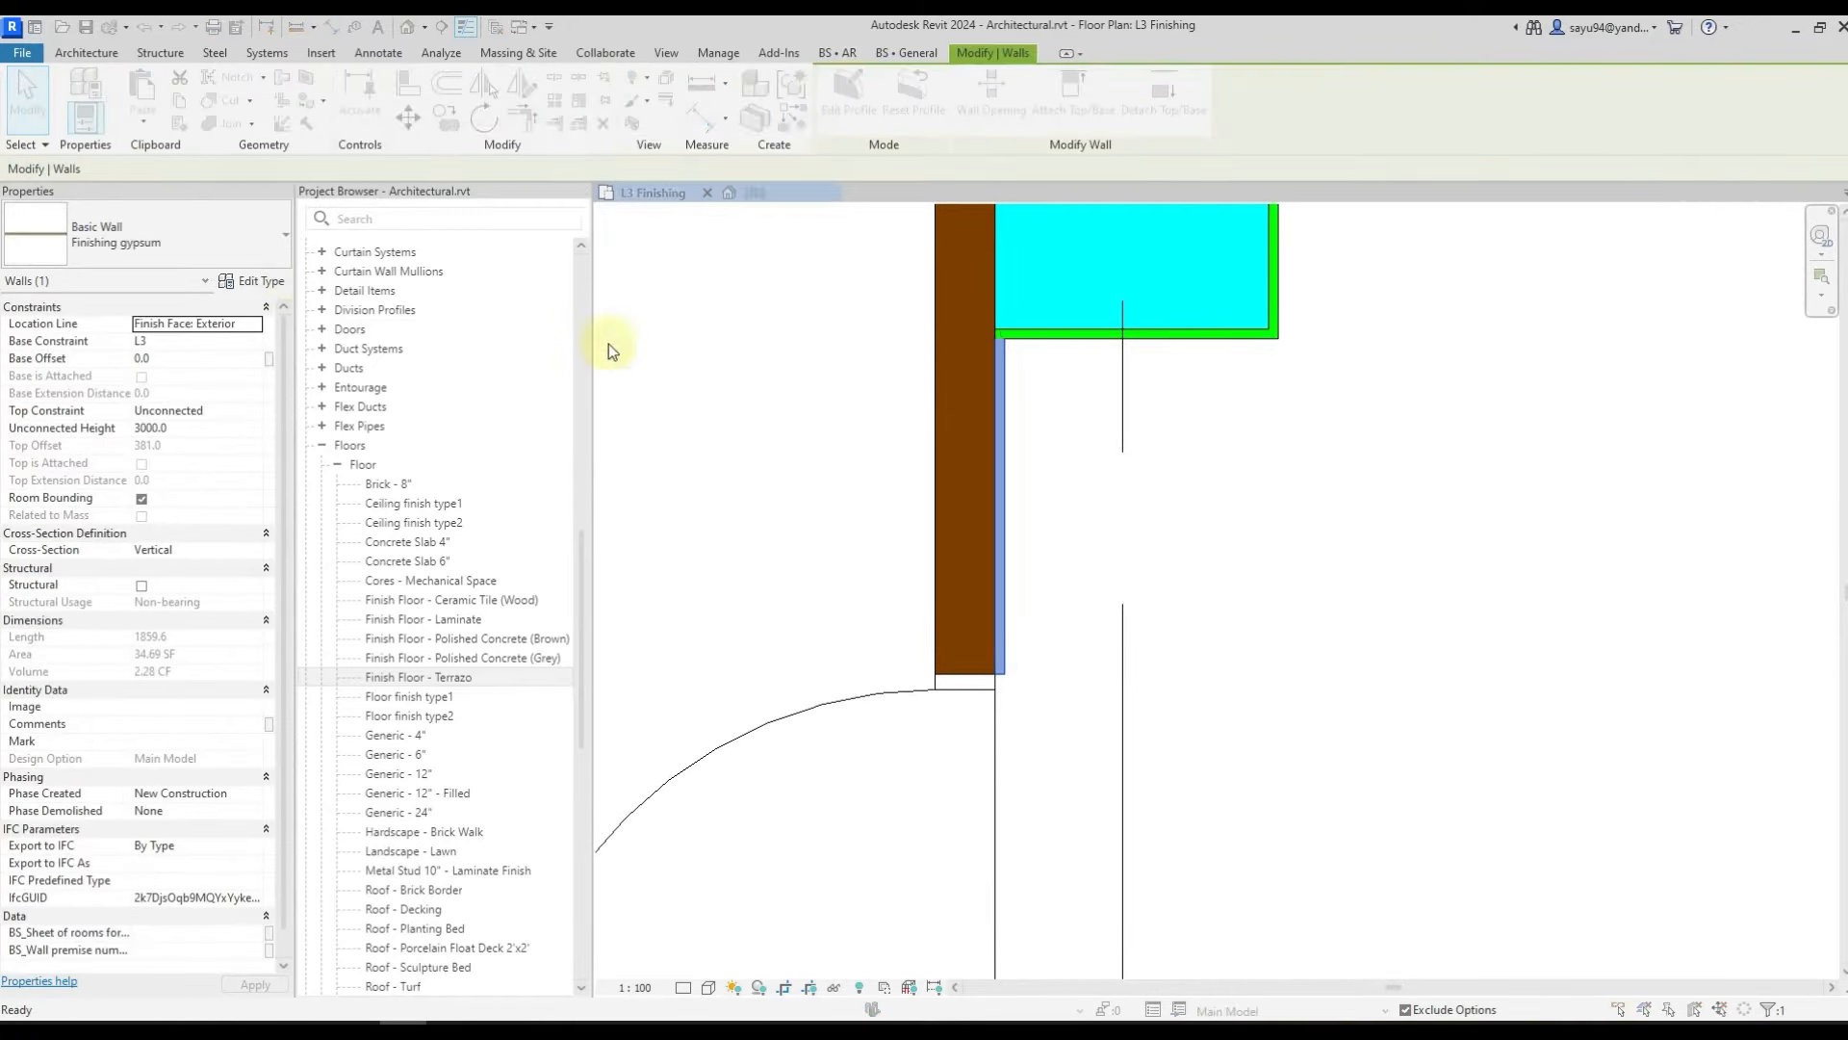
- Examine the layer structure of the Finishing gypsum wall type and close its type properties without changes
{"action": "left_click", "coordinate": [751, 332]}
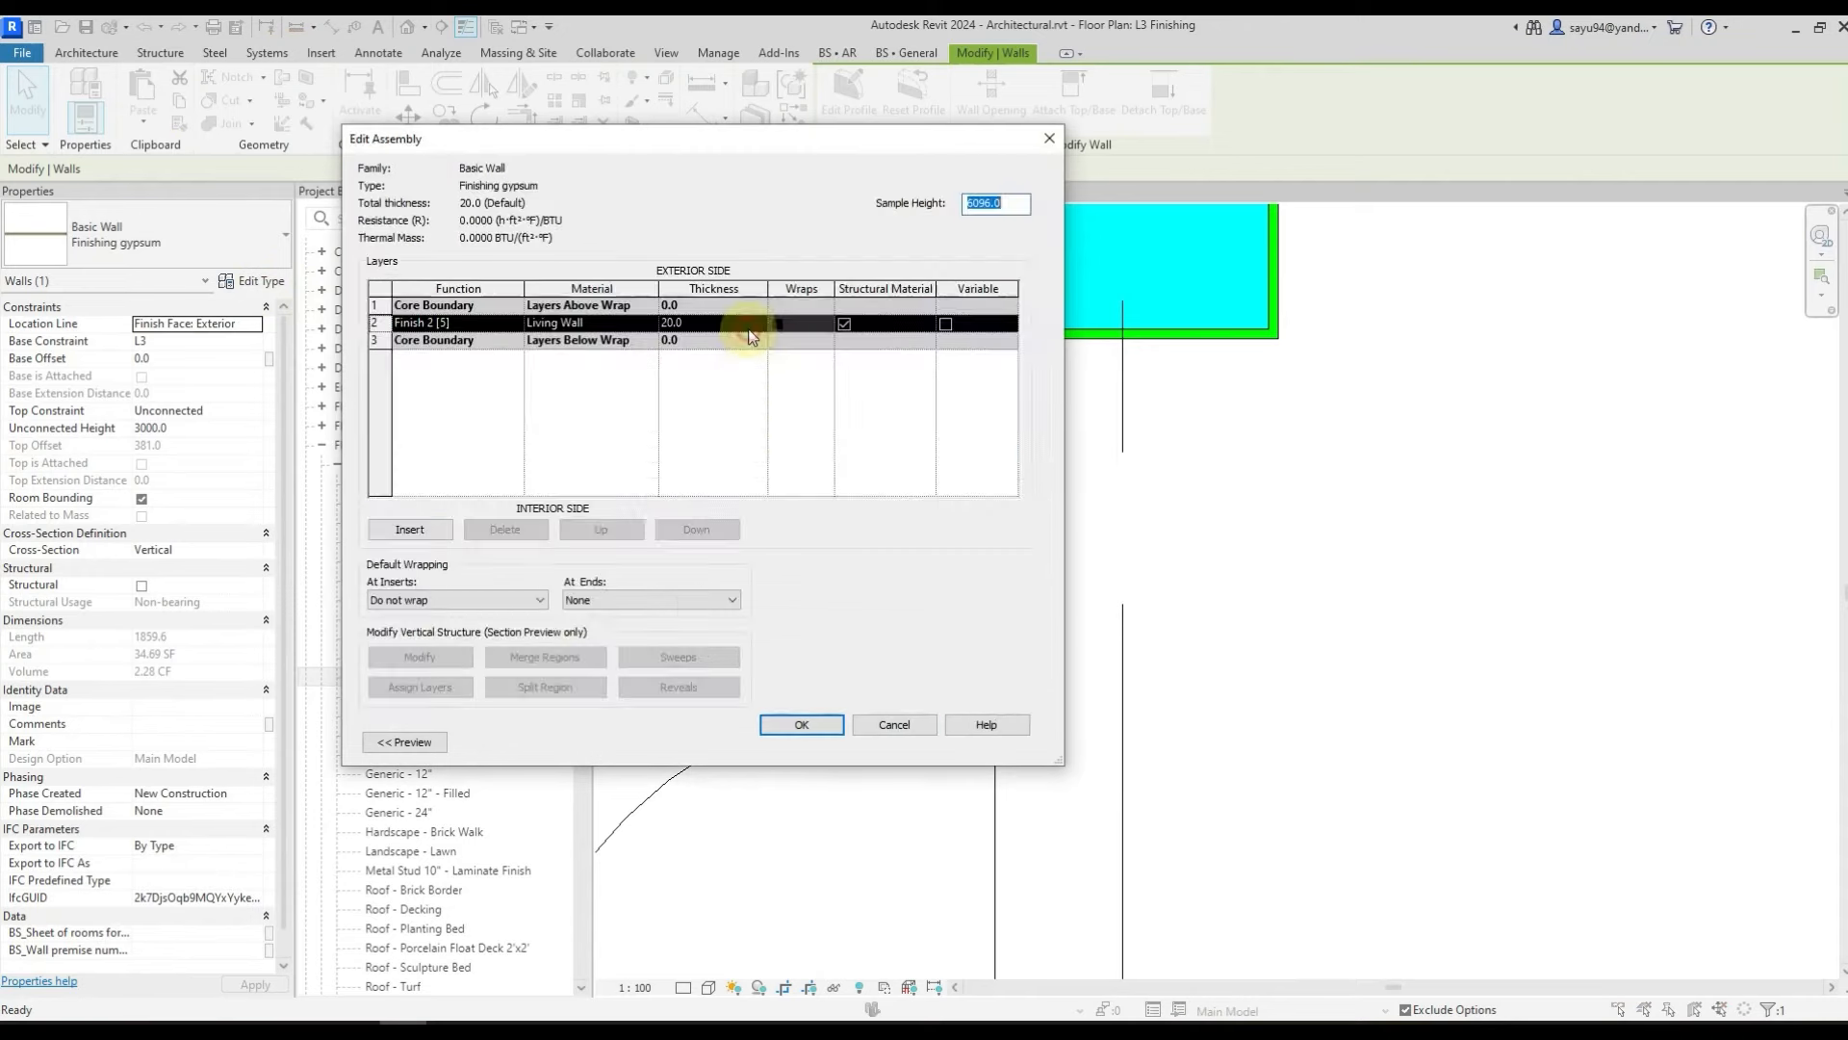
{"action": "left_click", "coordinate": [484, 326]}
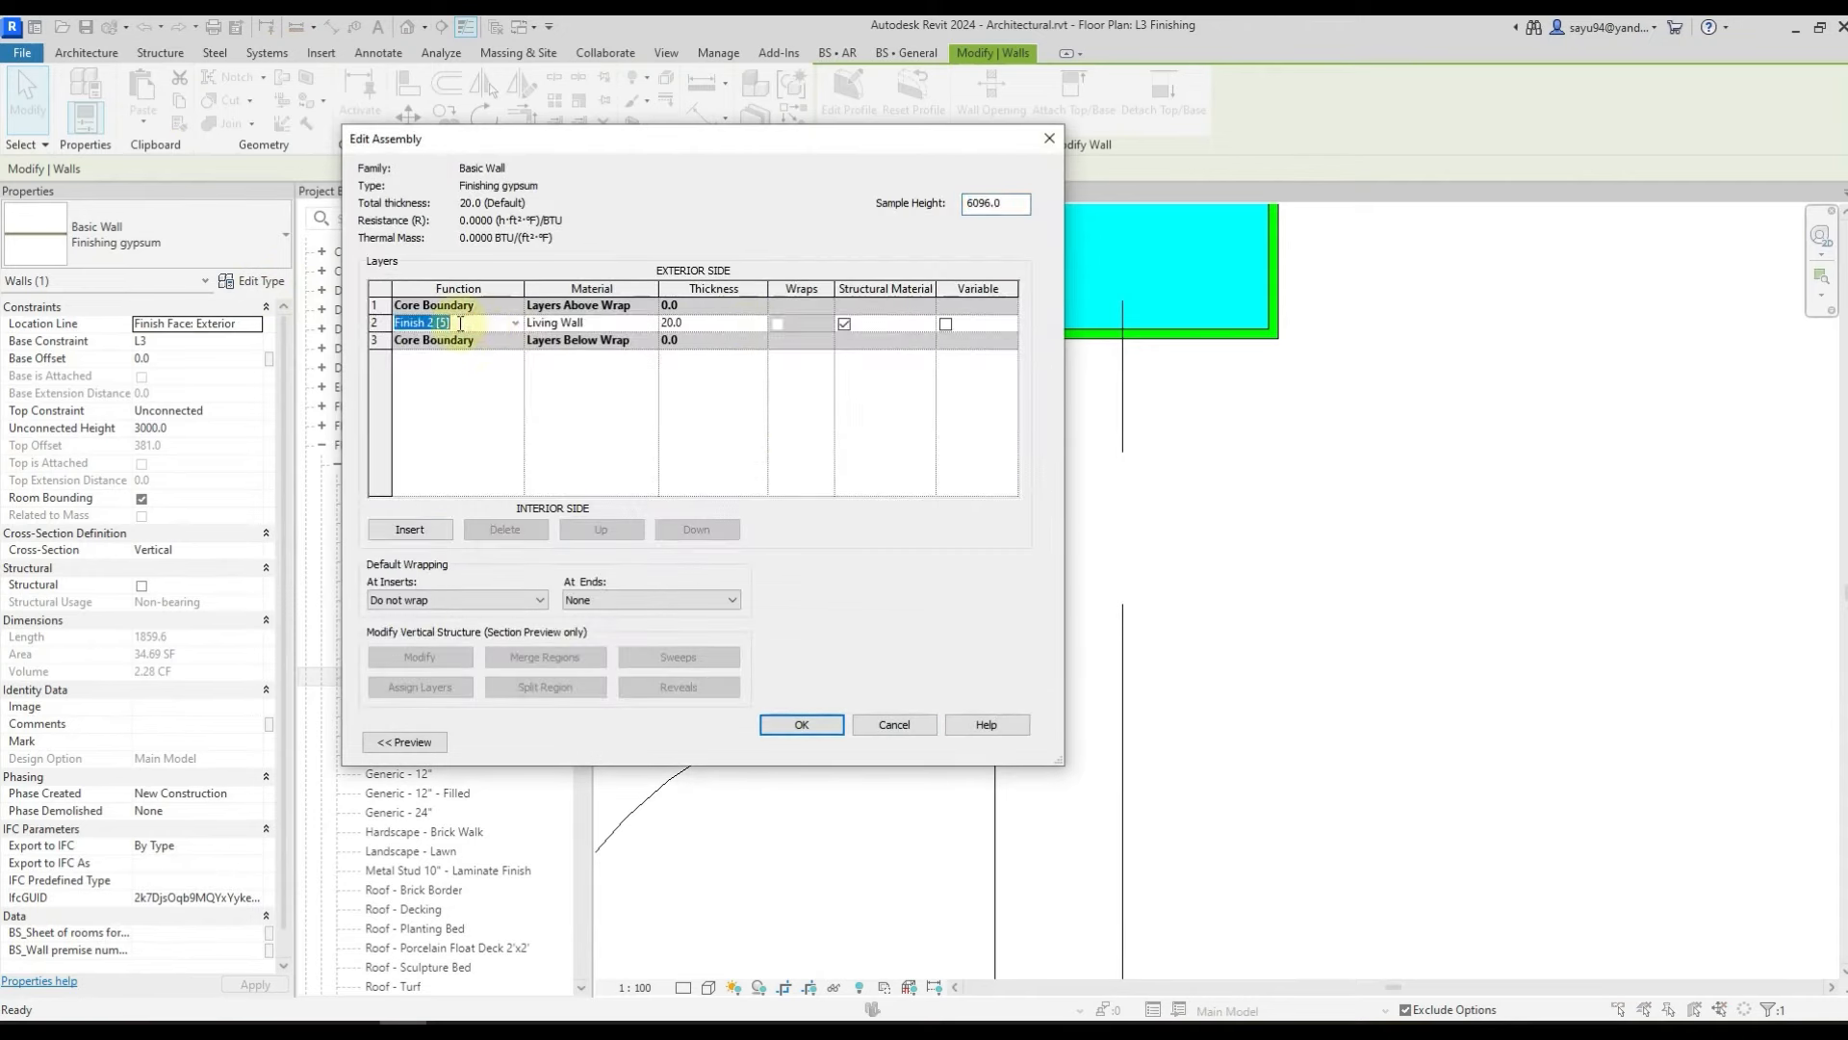
{"action": "key", "text": "Escape"}
{"action": "key", "text": "Escape"}
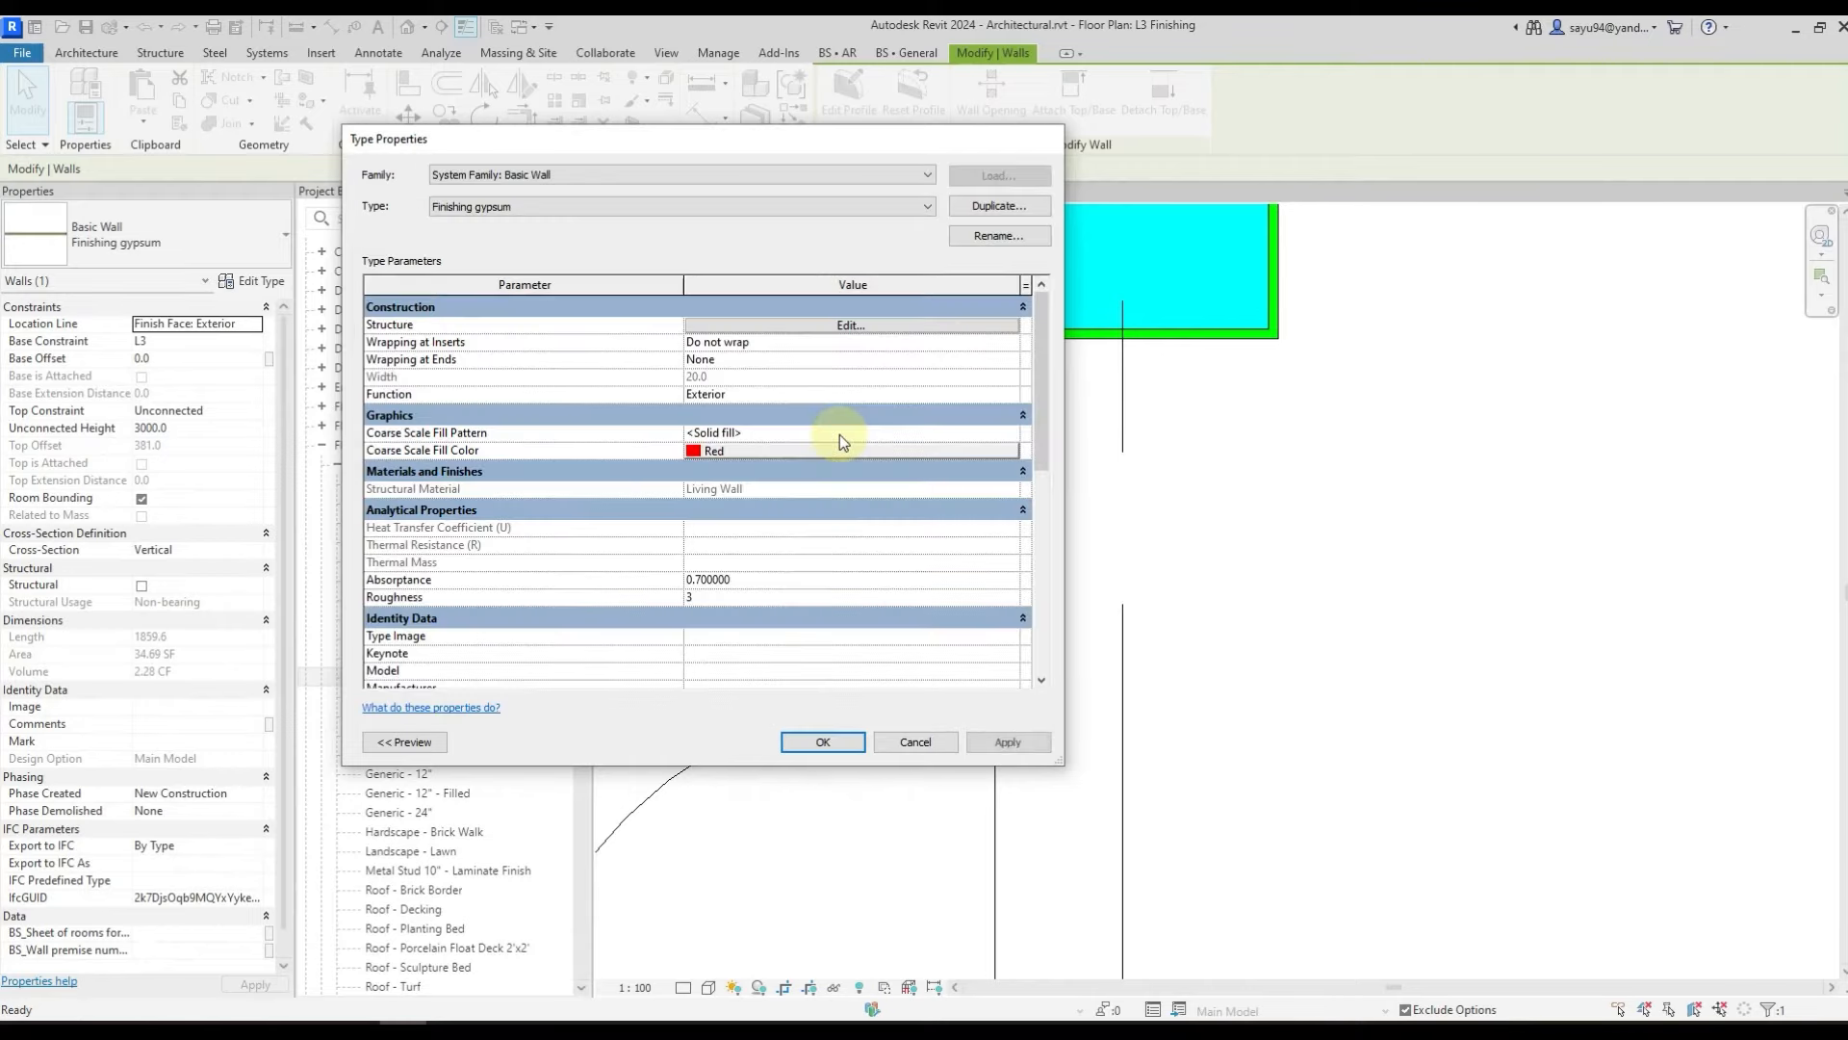
{"action": "key", "text": "Escape"}
{"action": "key", "text": "Escape"}
- Examine the rectangular column and the finishing walls around it, then follow the finishes along the office's window wall
{"action": "middle_click_drag", "start_coordinate": [1035, 423], "coordinate": [978, 585]}
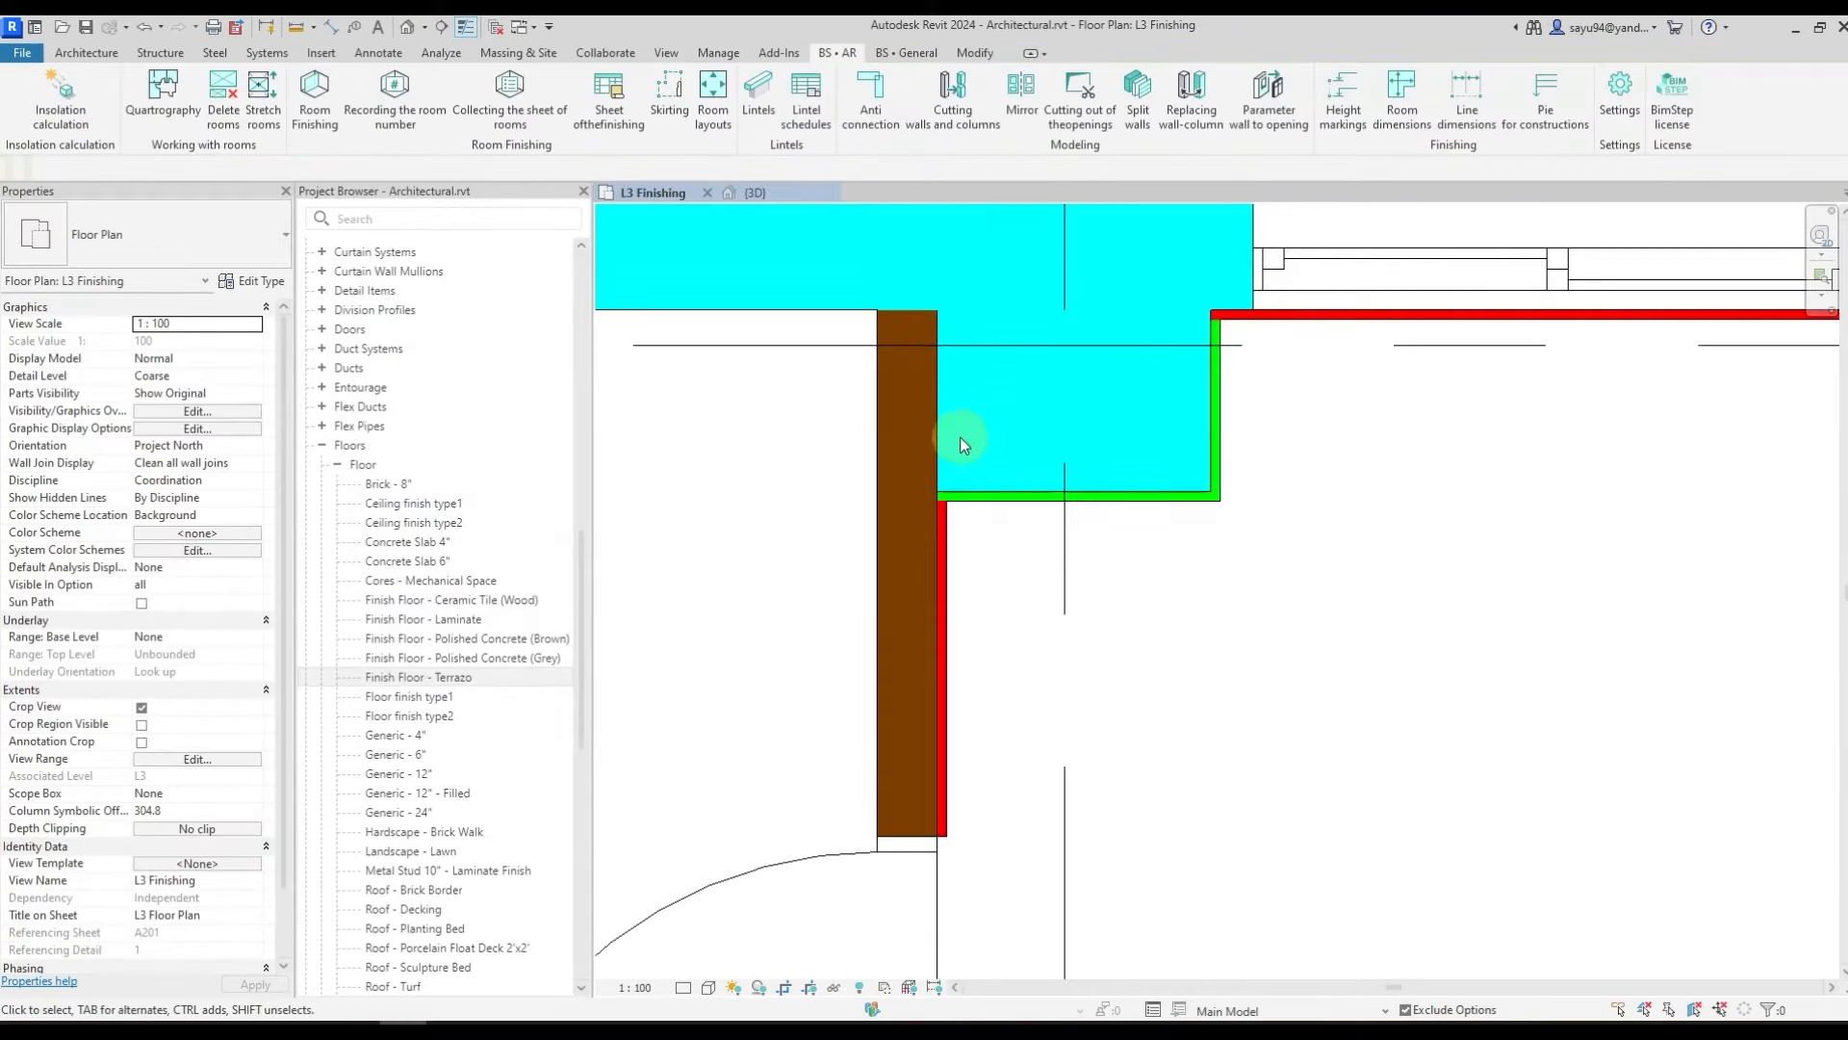
{"action": "scroll", "coordinate": [928, 441], "scroll_direction": "down", "scroll_amount": 3}
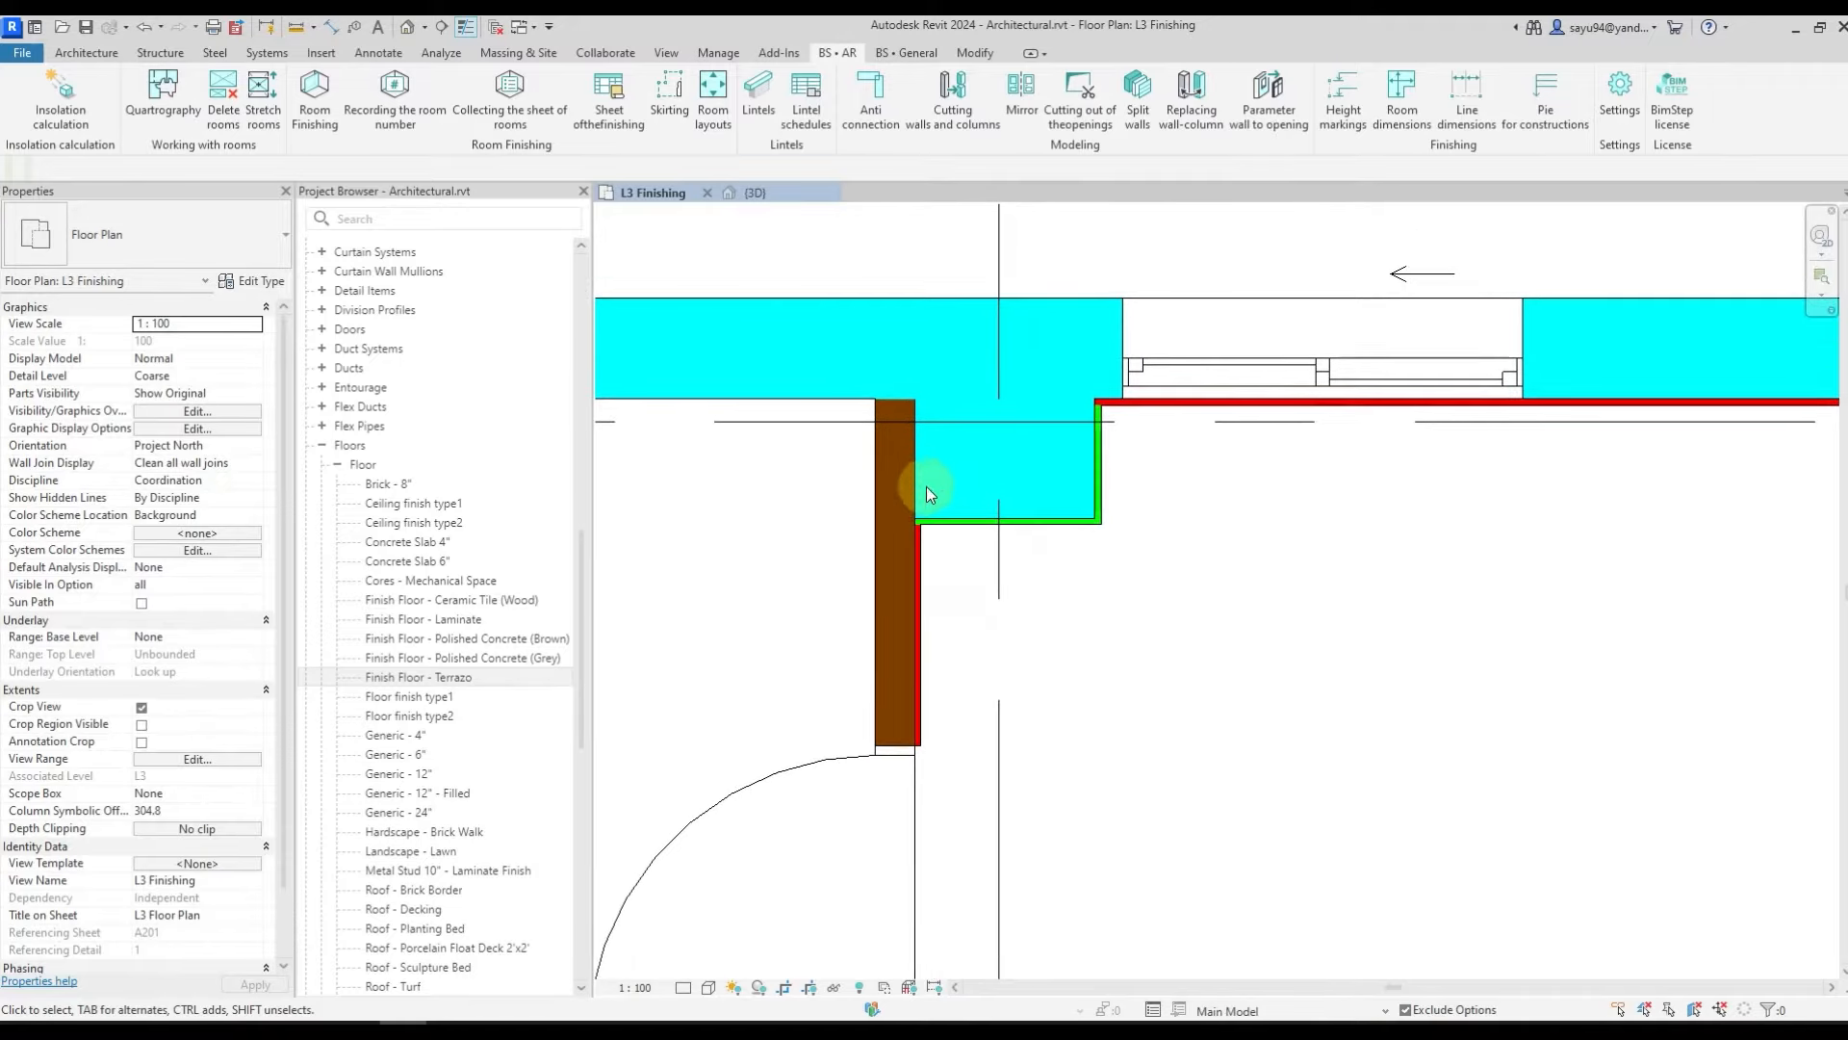
{"action": "left_click", "coordinate": [929, 485]}
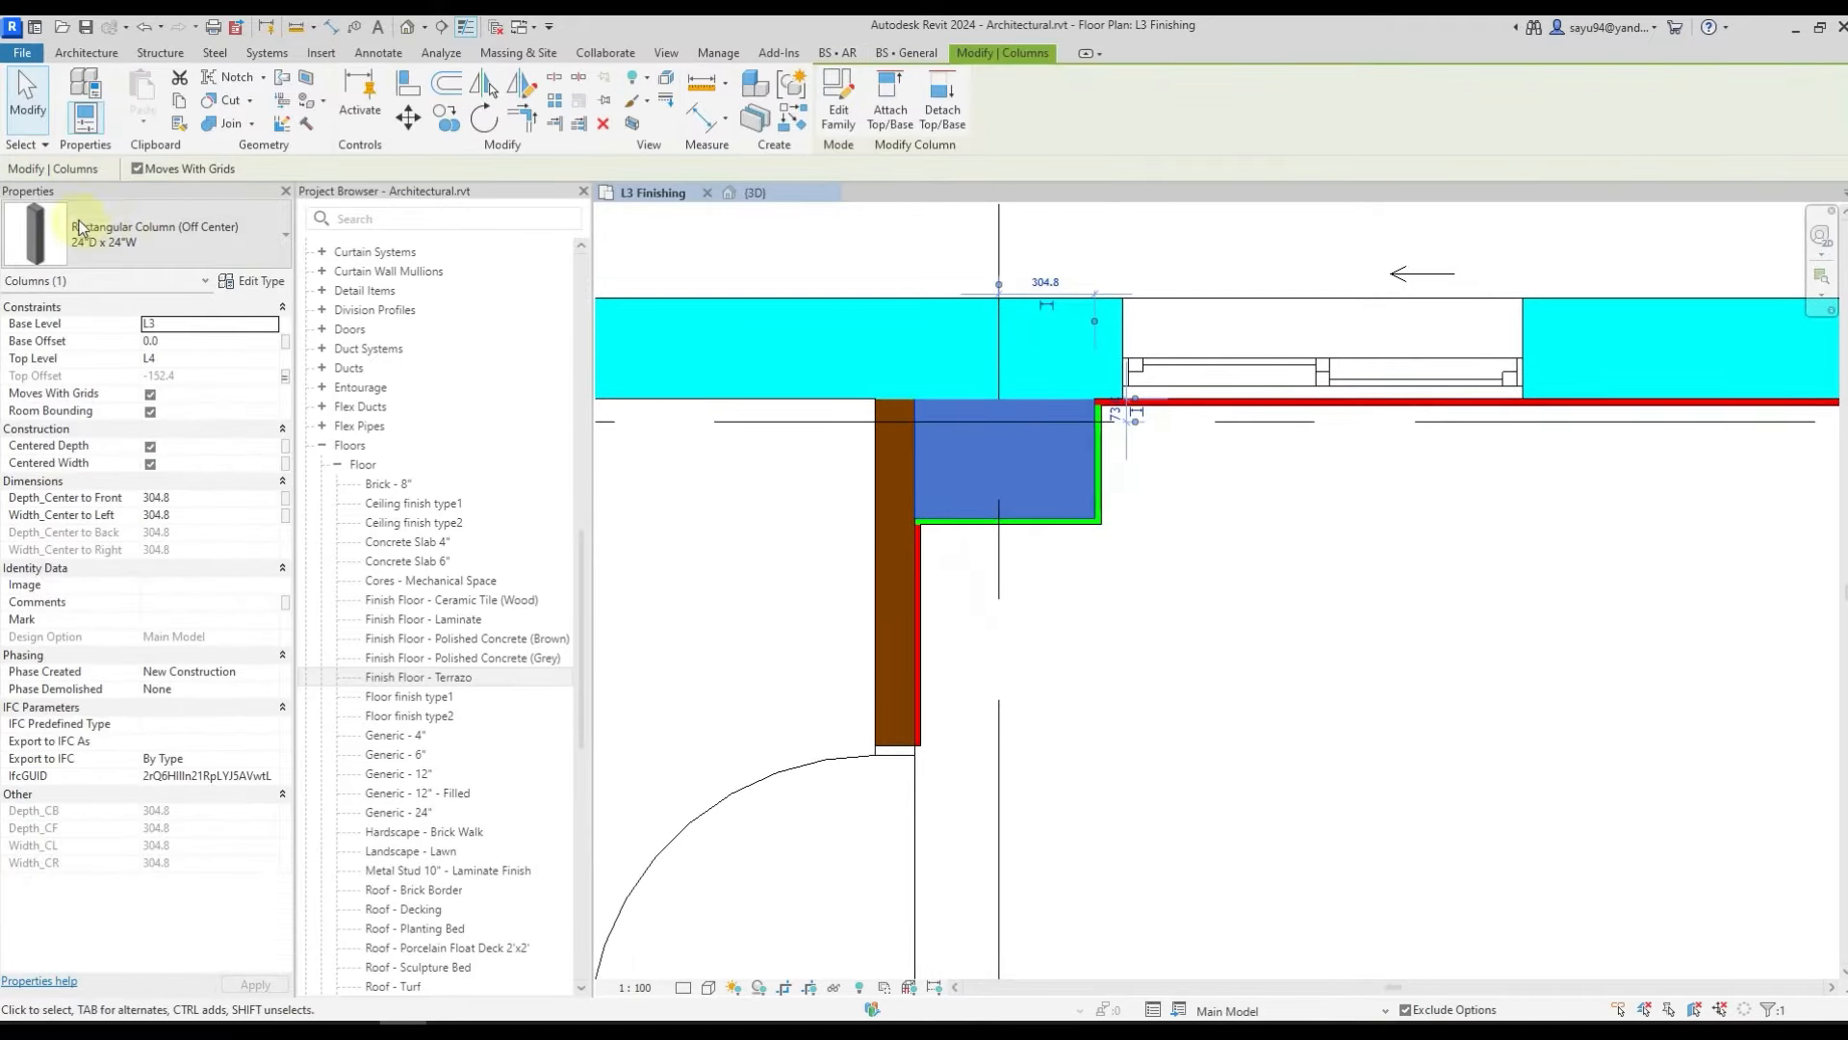
{"action": "left_click", "coordinate": [1063, 546]}
{"action": "left_click", "coordinate": [1067, 526]}
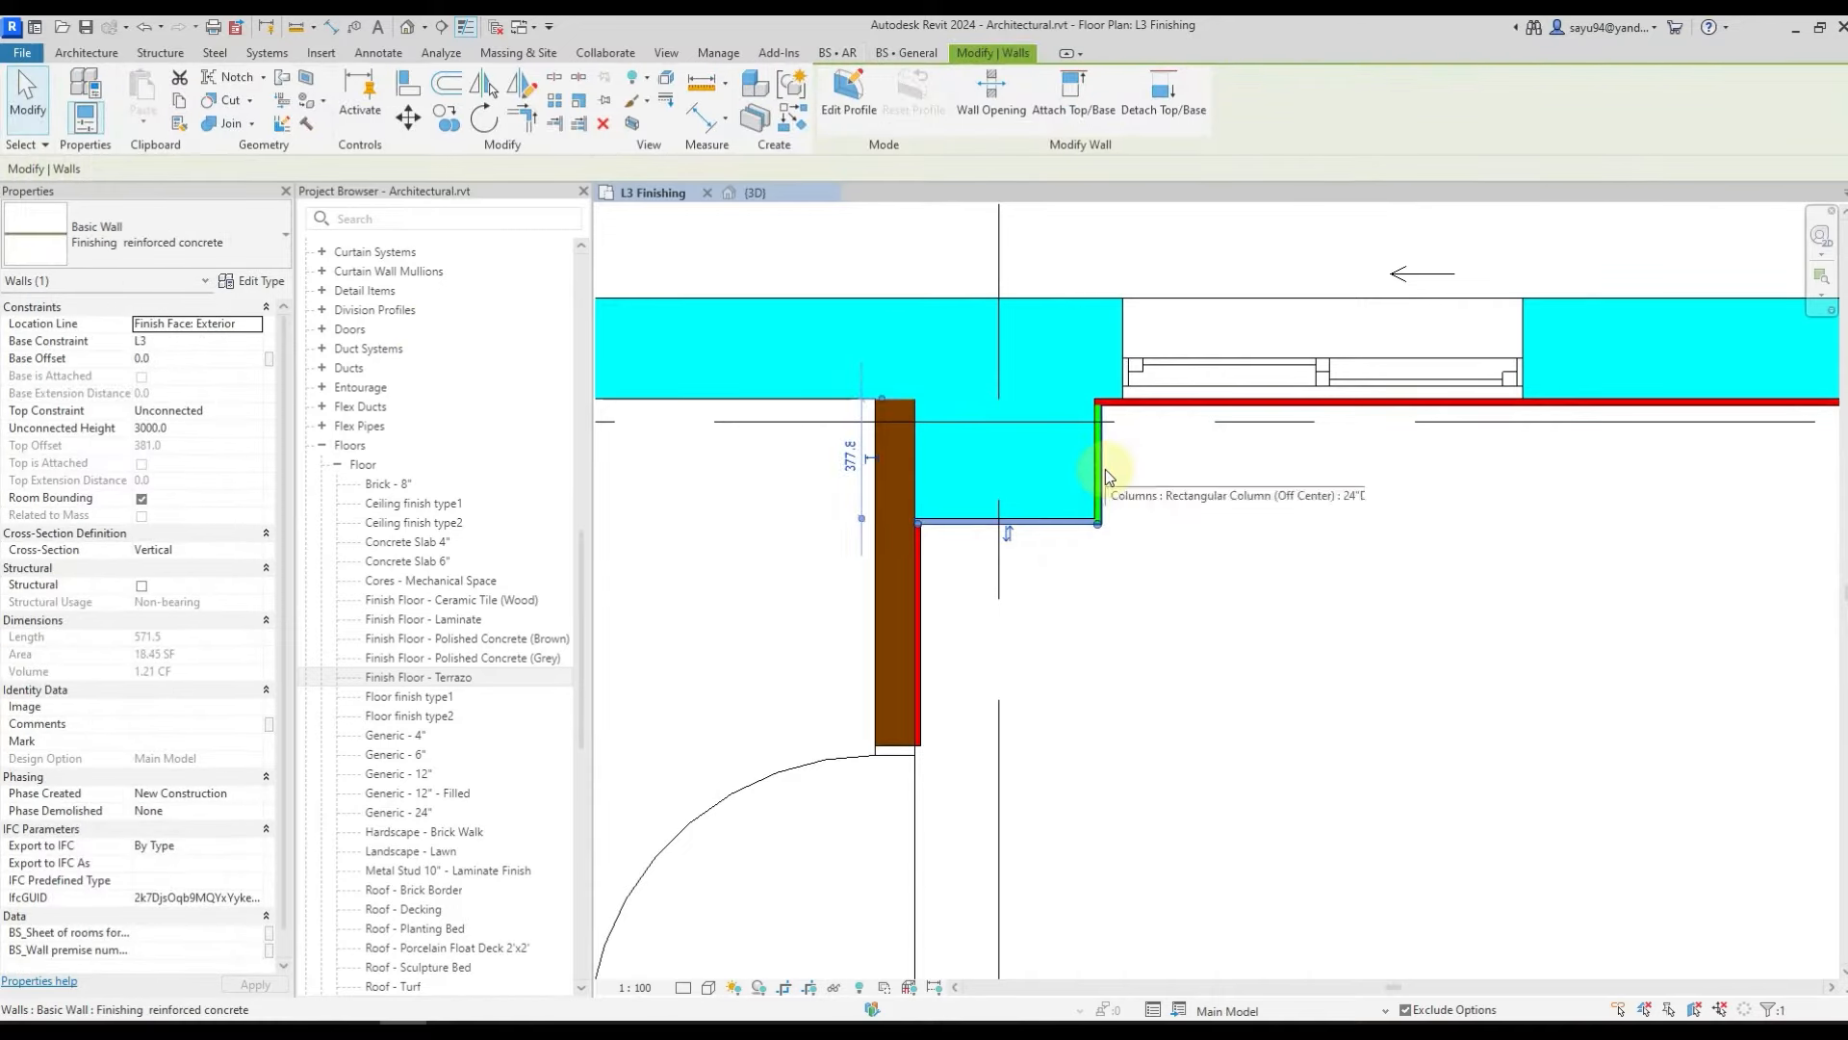
{"action": "left_click", "coordinate": [1106, 470]}
{"action": "left_click", "coordinate": [1119, 435]}
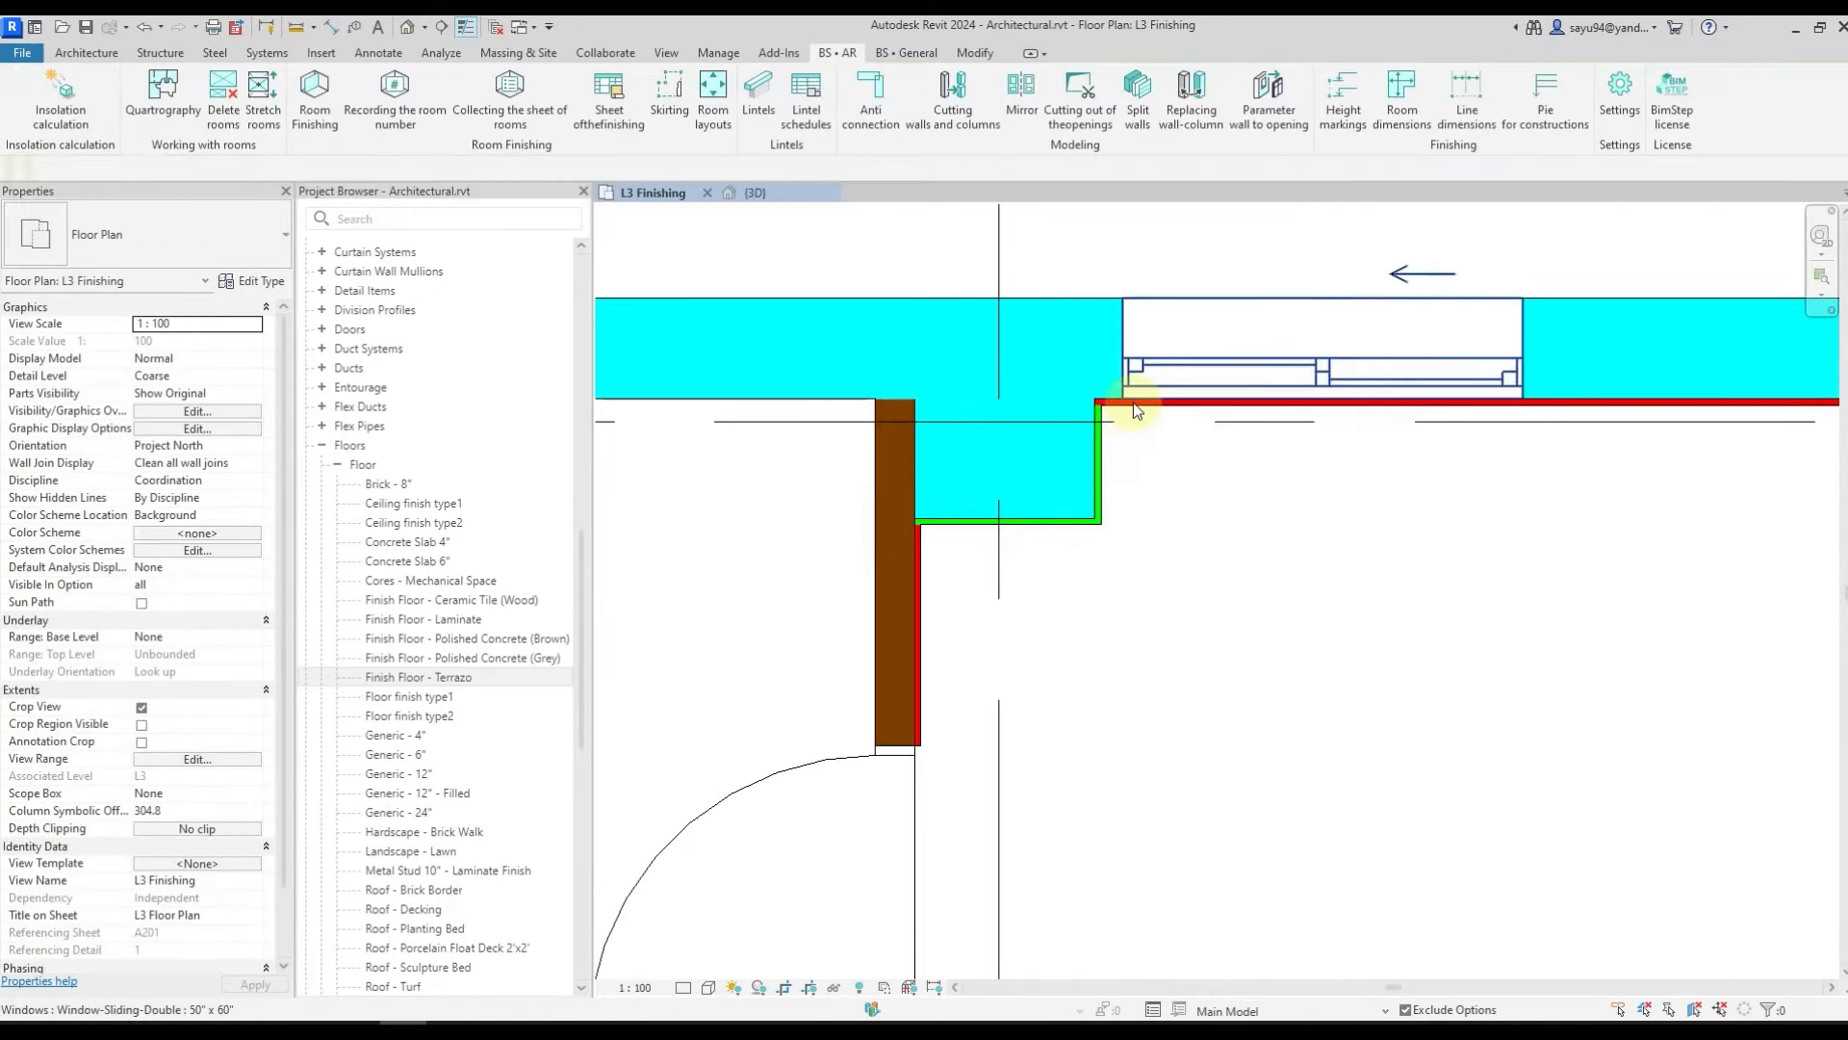
{"action": "middle_click_drag", "start_coordinate": [1249, 478], "coordinate": [847, 441]}
{"action": "scroll", "coordinate": [863, 432], "scroll_direction": "down", "scroll_amount": 1}
{"action": "middle_click_drag", "start_coordinate": [1636, 472], "coordinate": [762, 438]}
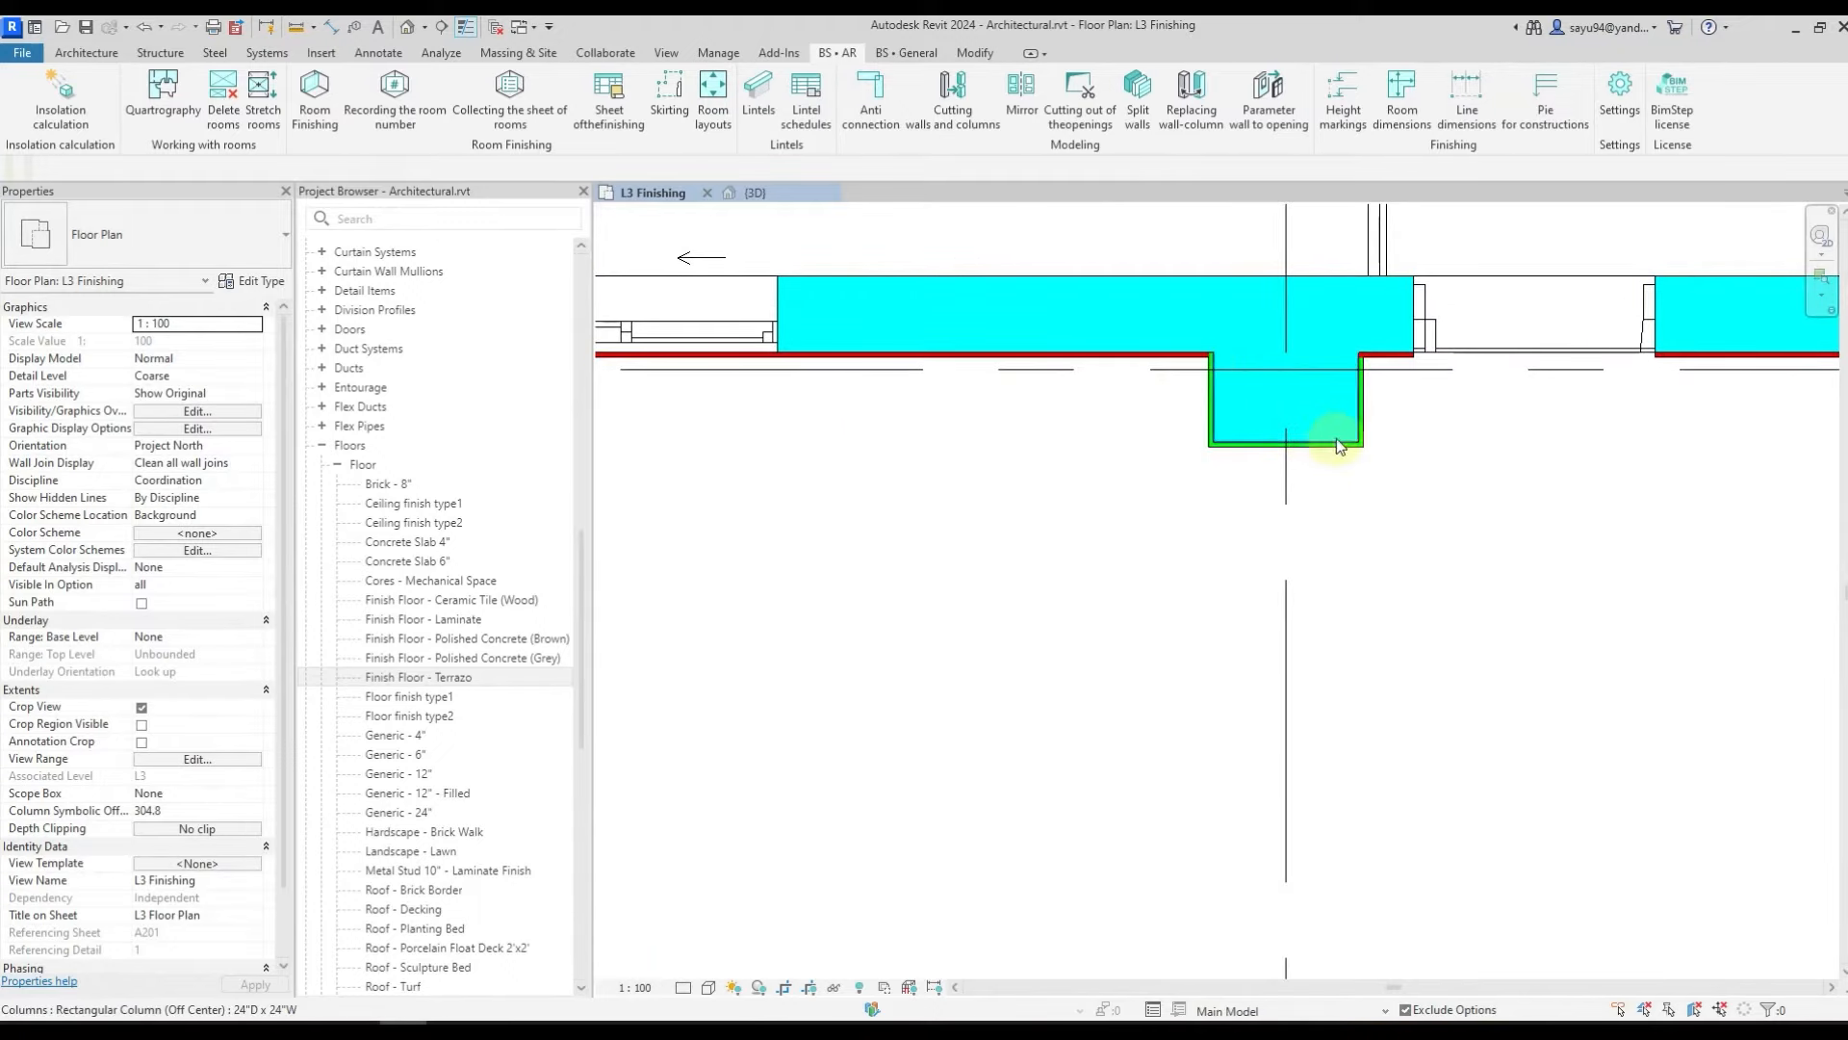
{"action": "middle_click_drag", "start_coordinate": [1498, 436], "coordinate": [884, 441]}
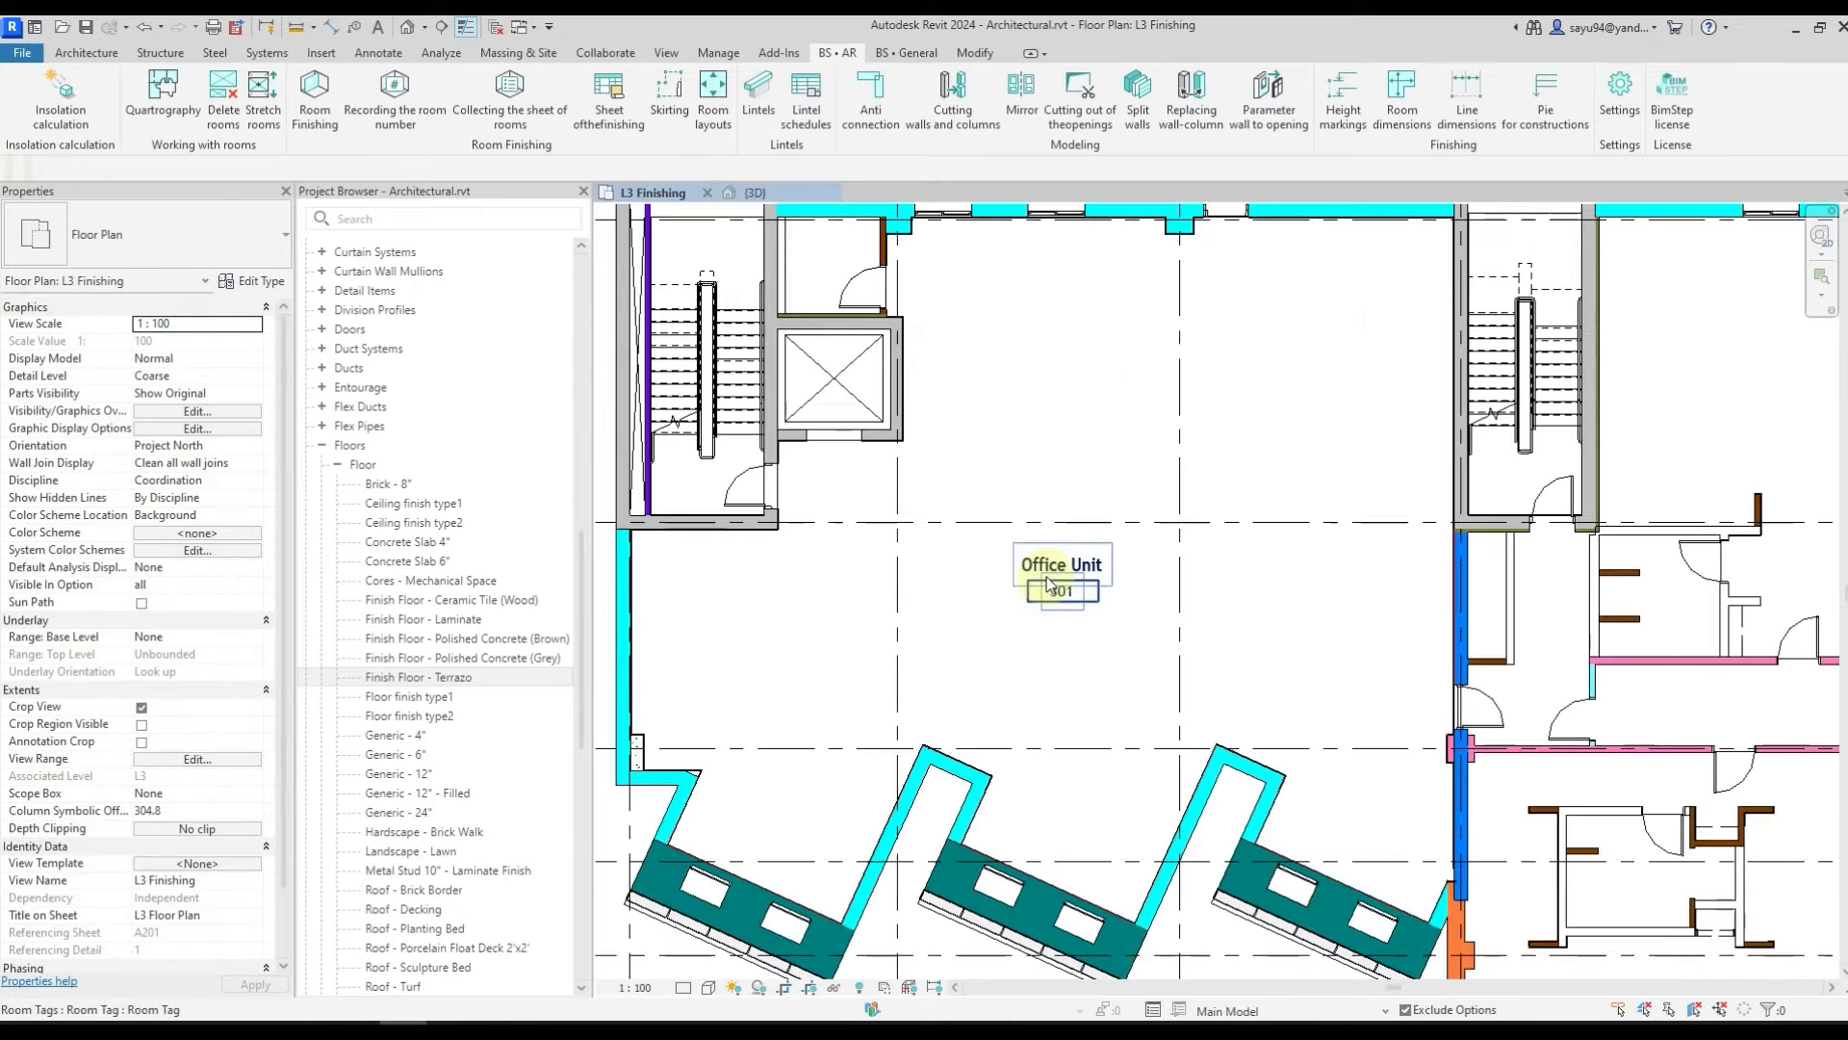
- Select the Office Unit 301 room in the plan, then open the 3D view and look into its interior
{"action": "key", "text": "Tab"}
{"action": "left_click", "coordinate": [1049, 586]}
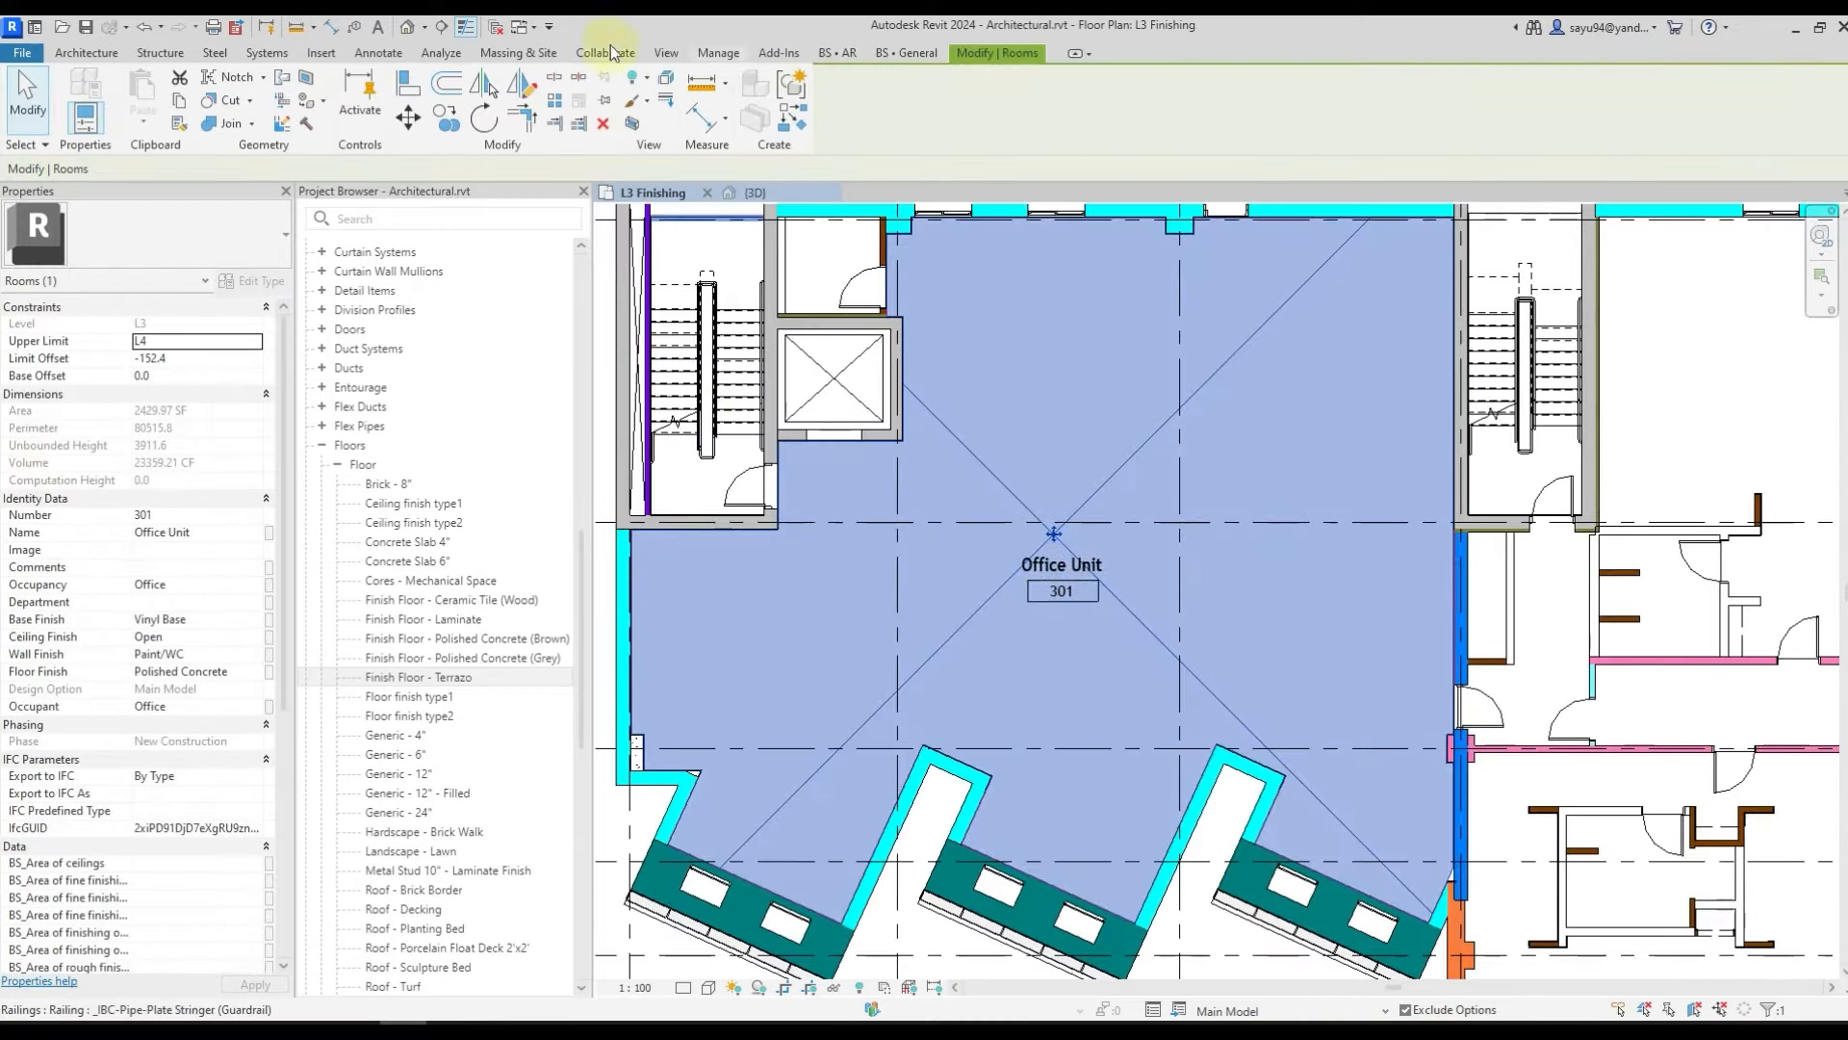
{"action": "left_click", "coordinate": [411, 29]}
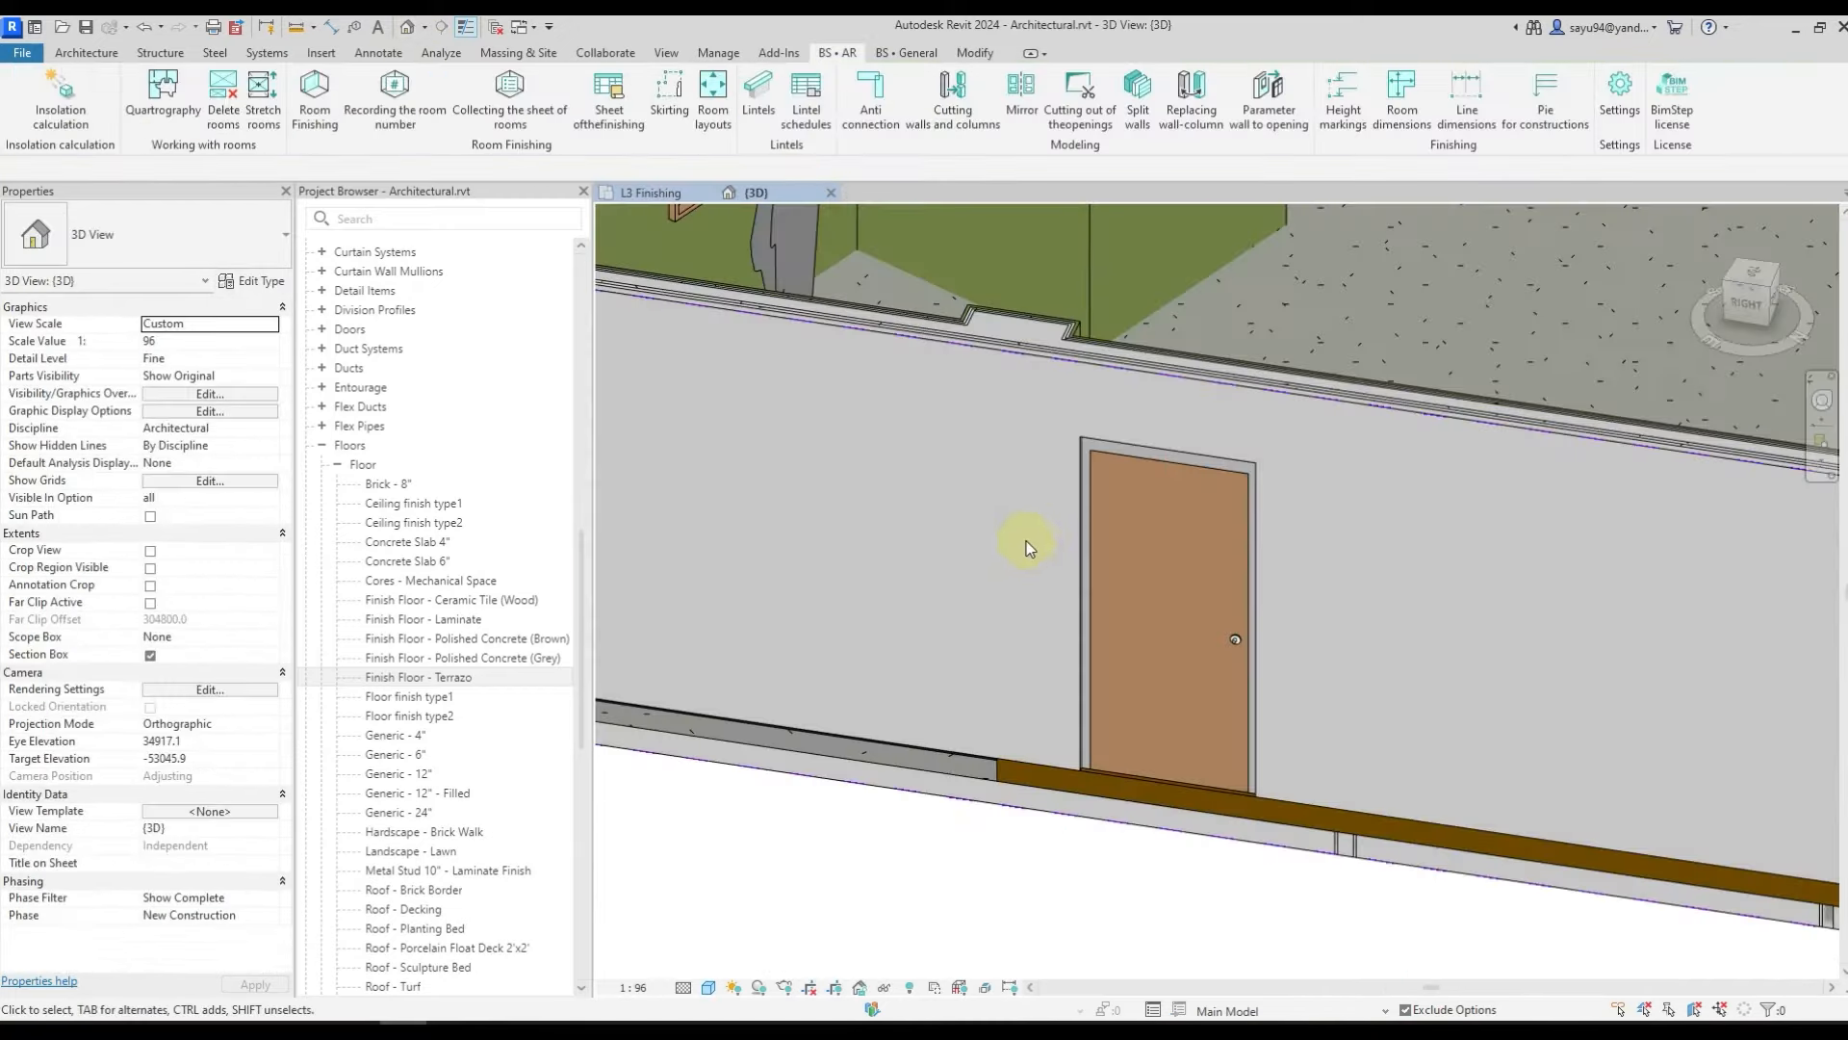
{"action": "middle_click_drag", "start_coordinate": [1027, 541], "coordinate": [1042, 556], "text": "shift"}
{"action": "scroll", "coordinate": [963, 647], "scroll_direction": "down", "scroll_amount": 6}
{"action": "middle_click_drag", "start_coordinate": [1131, 664], "coordinate": [1138, 577], "text": "shift"}
{"action": "scroll", "coordinate": [1137, 575], "scroll_direction": "up", "scroll_amount": 4}
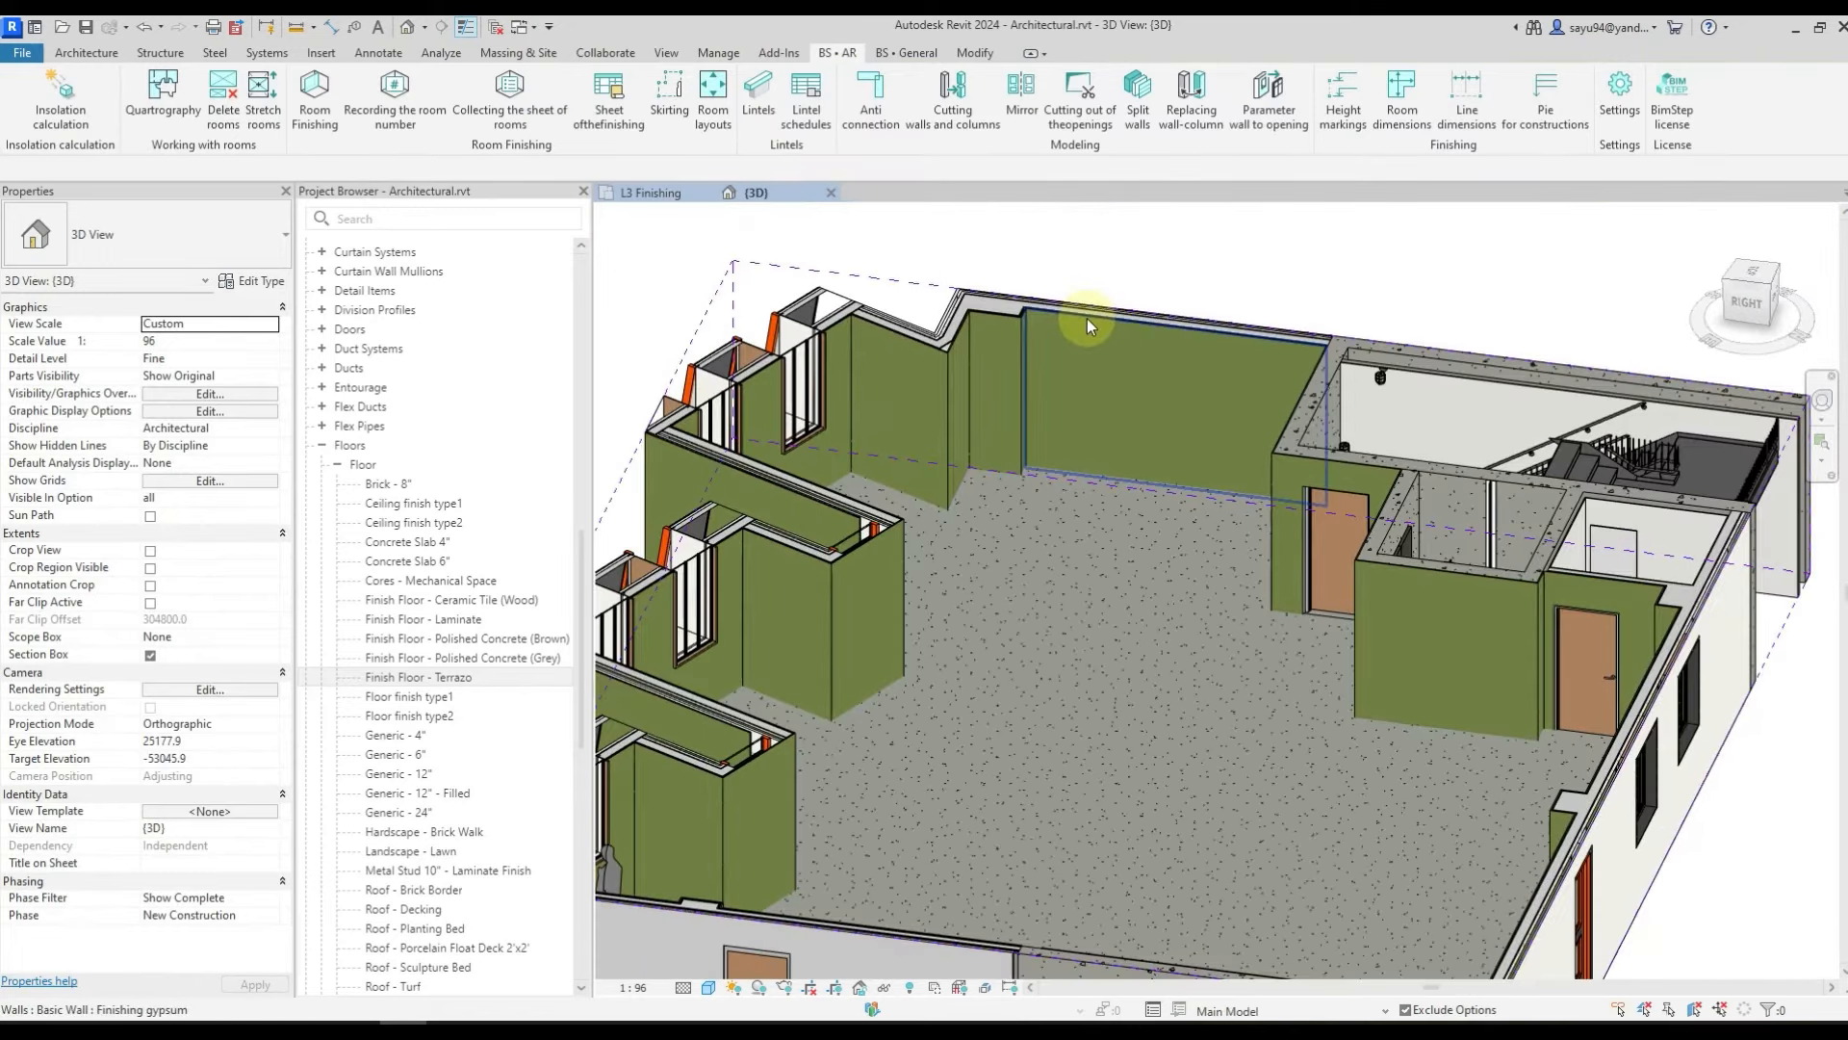
- Check the types of the long finishing wall and the adjacent column finish in the 3D view
{"action": "left_click", "coordinate": [1088, 319]}
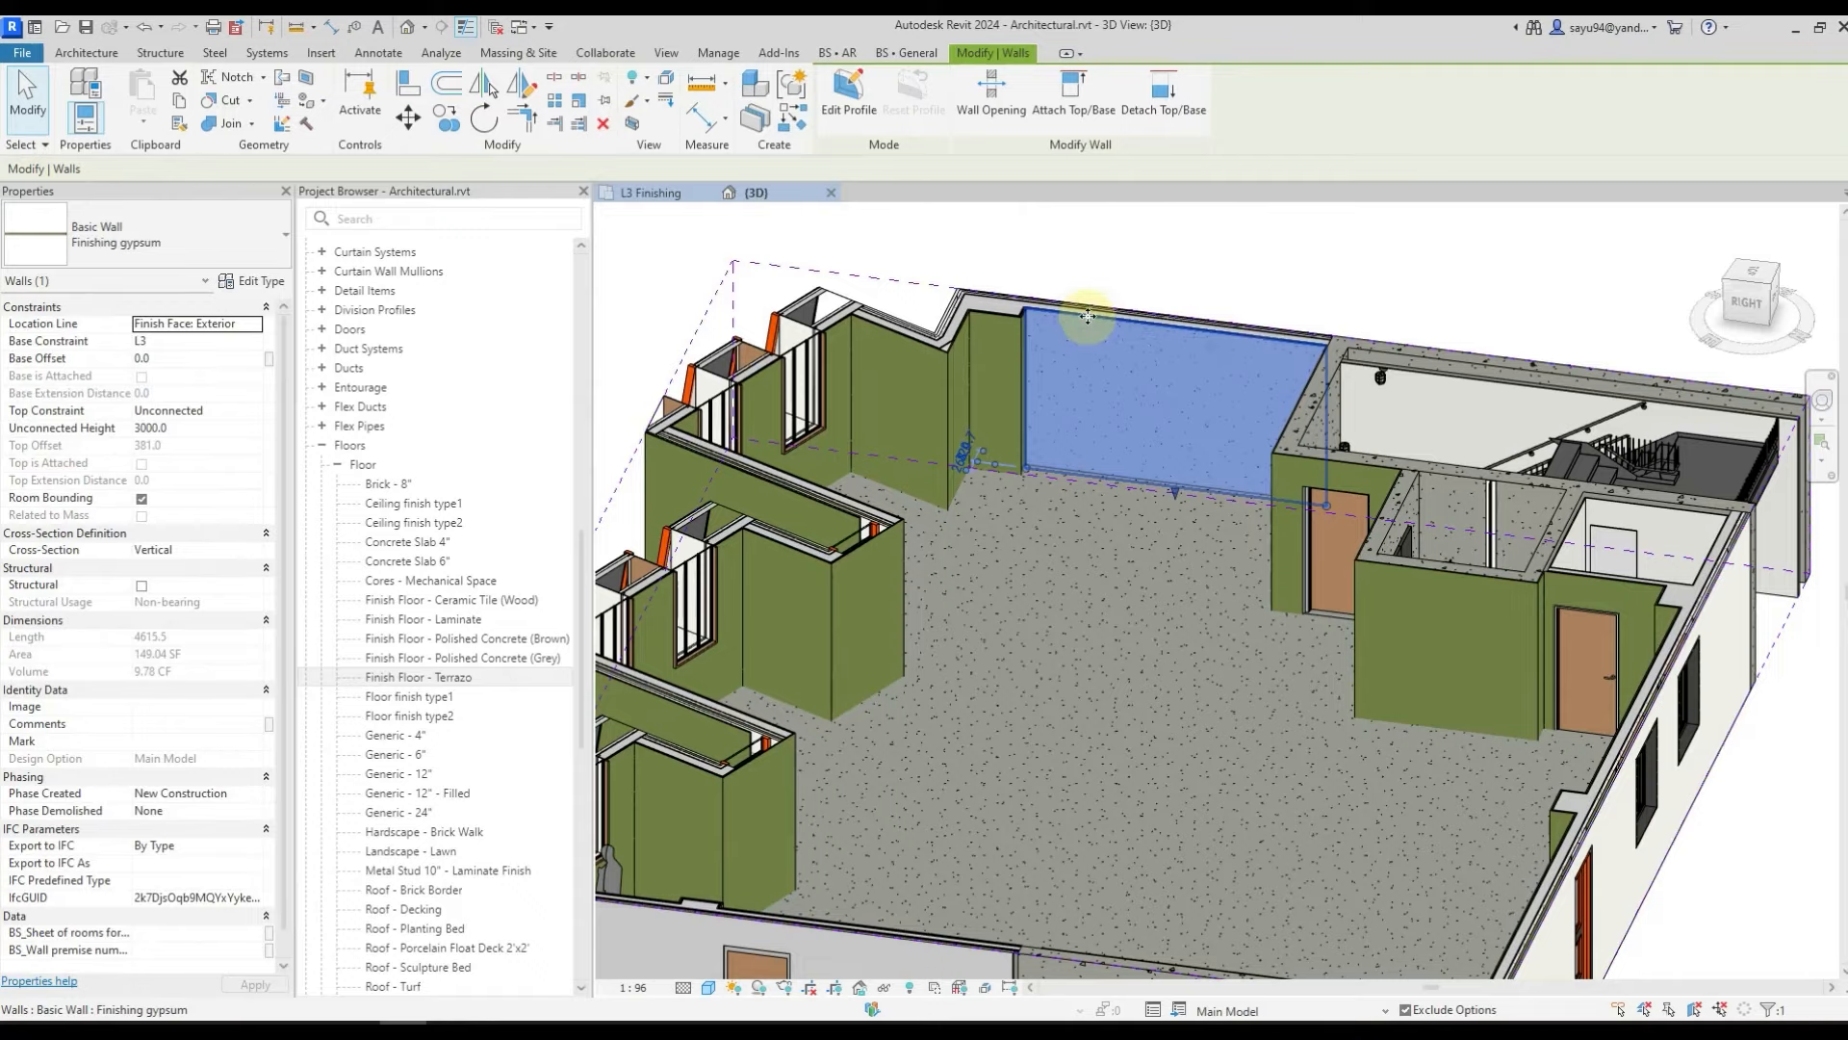
{"action": "scroll", "coordinate": [1011, 364], "scroll_direction": "up", "scroll_amount": 1}
{"action": "key", "text": "Escape"}
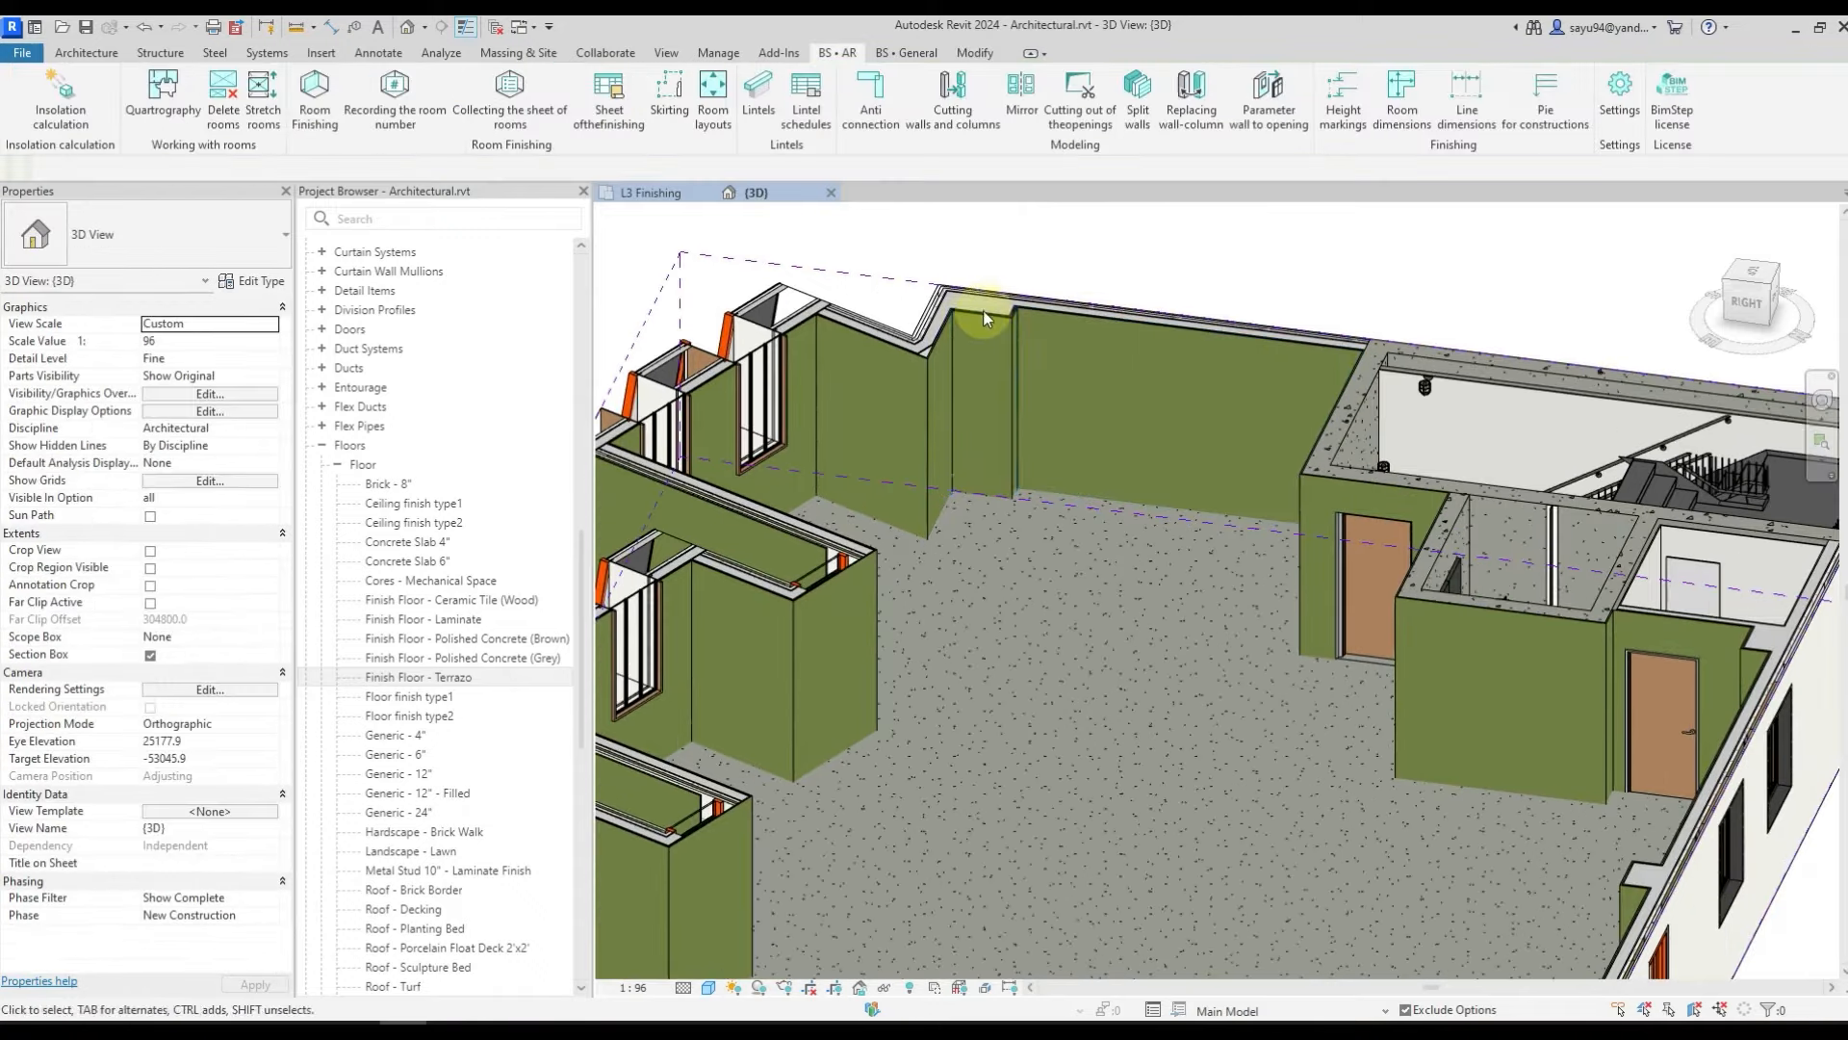
{"action": "left_click", "coordinate": [984, 318]}
{"action": "key", "text": "Escape"}
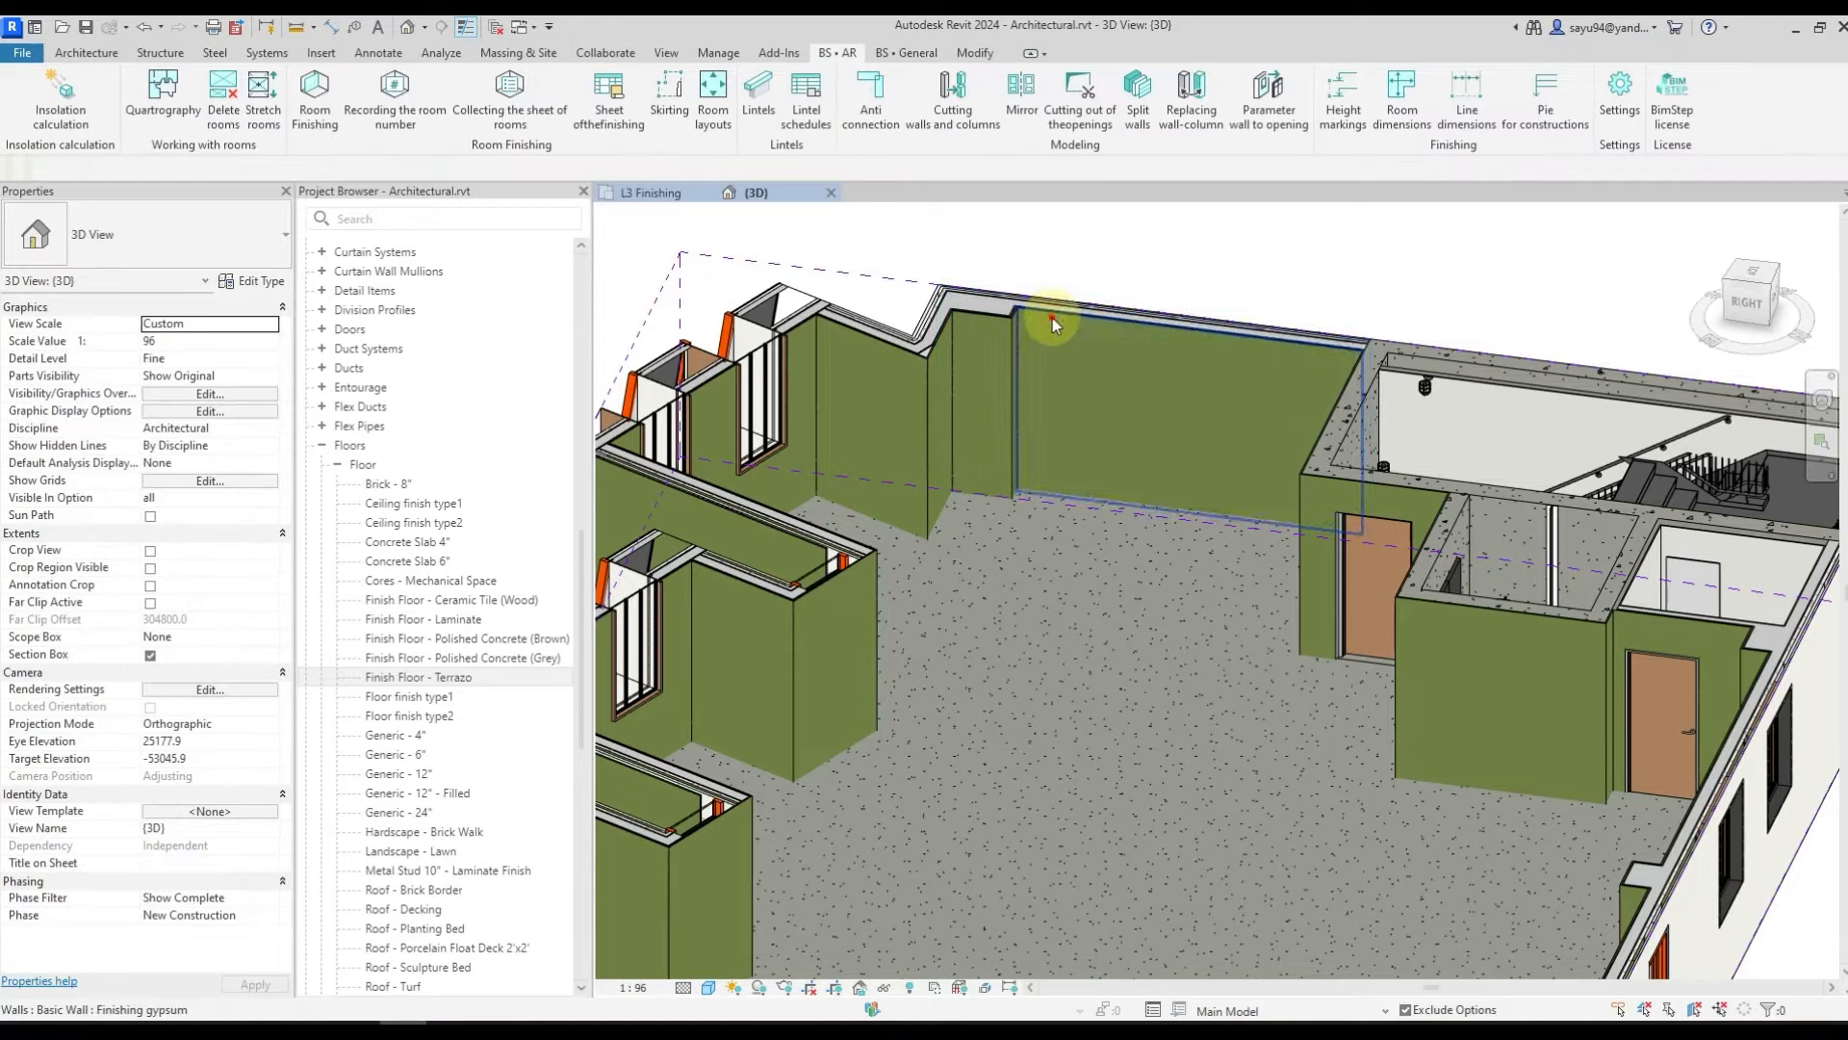
- Change the finish layer material of the Finishing gypsum wall type to Leather and apply it to the office walls
{"action": "left_click", "coordinate": [1048, 325]}
{"action": "left_click", "coordinate": [250, 280]}
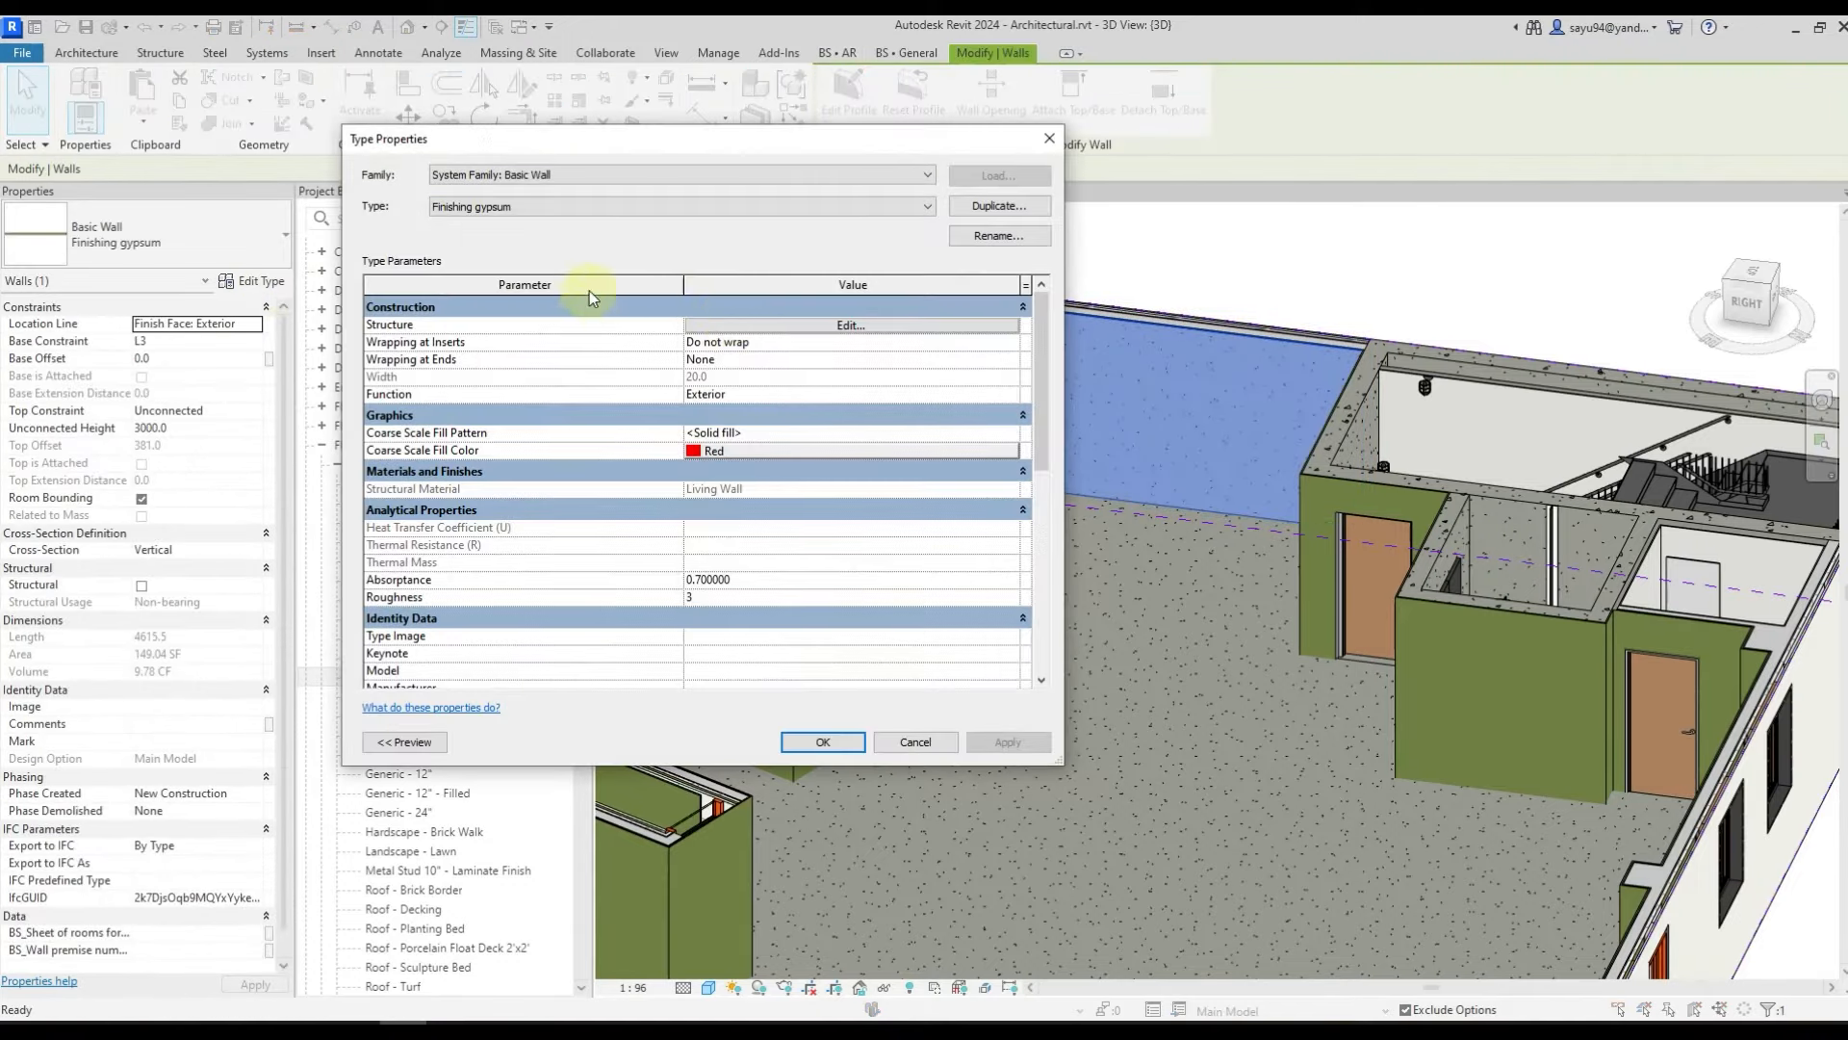
{"action": "left_click", "coordinate": [725, 328]}
{"action": "left_click", "coordinate": [655, 329]}
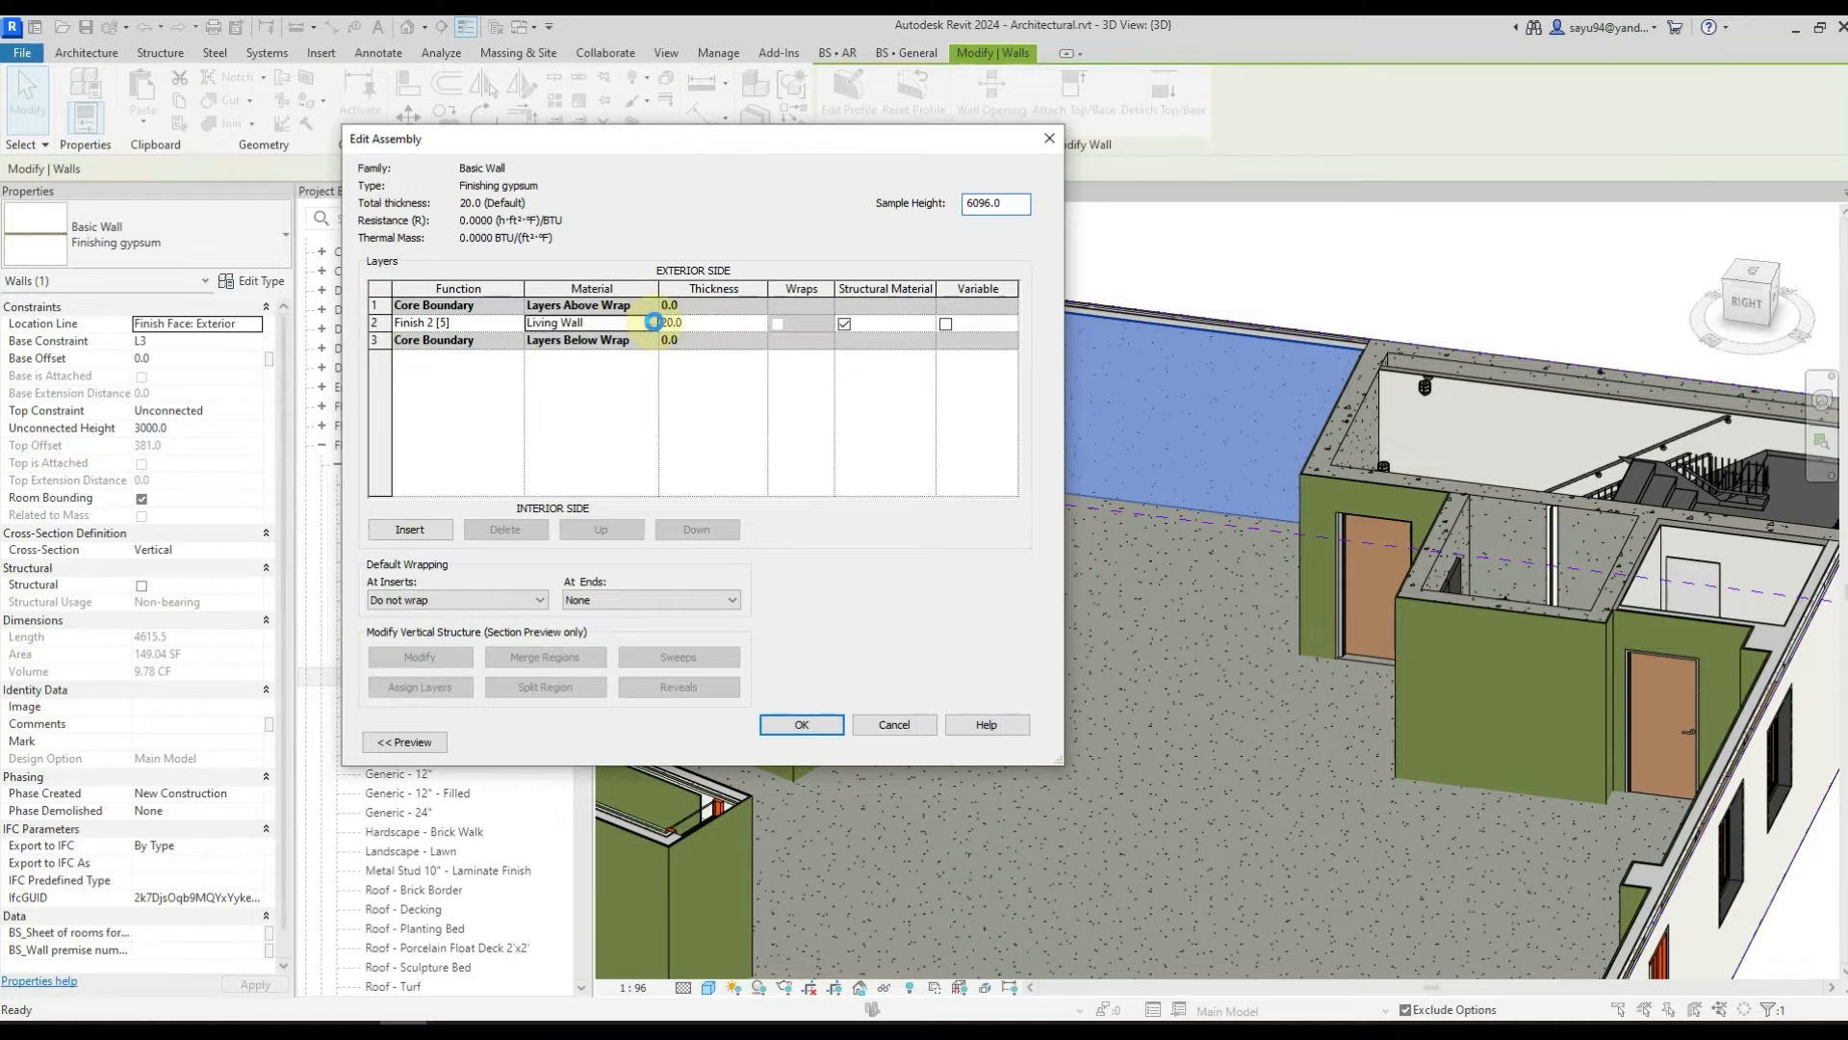
{"action": "left_click", "coordinate": [656, 328]}
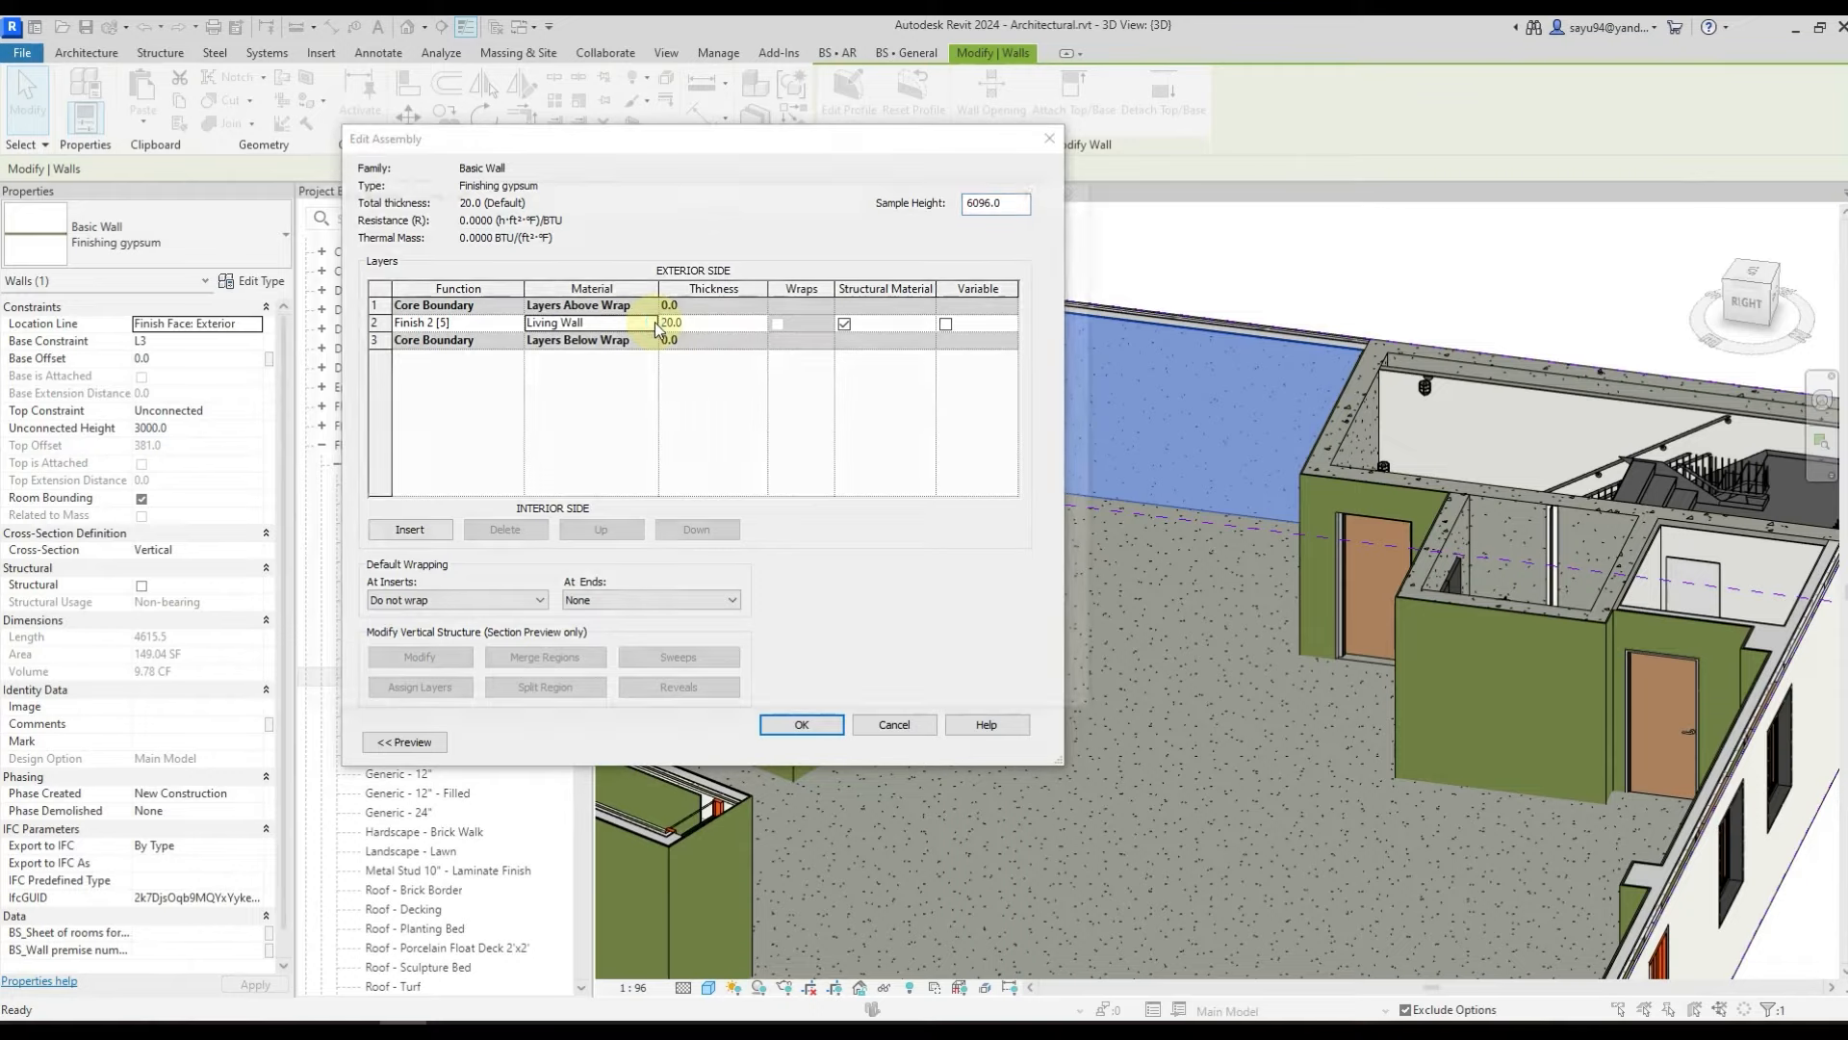
{"action": "left_click", "coordinate": [436, 388]}
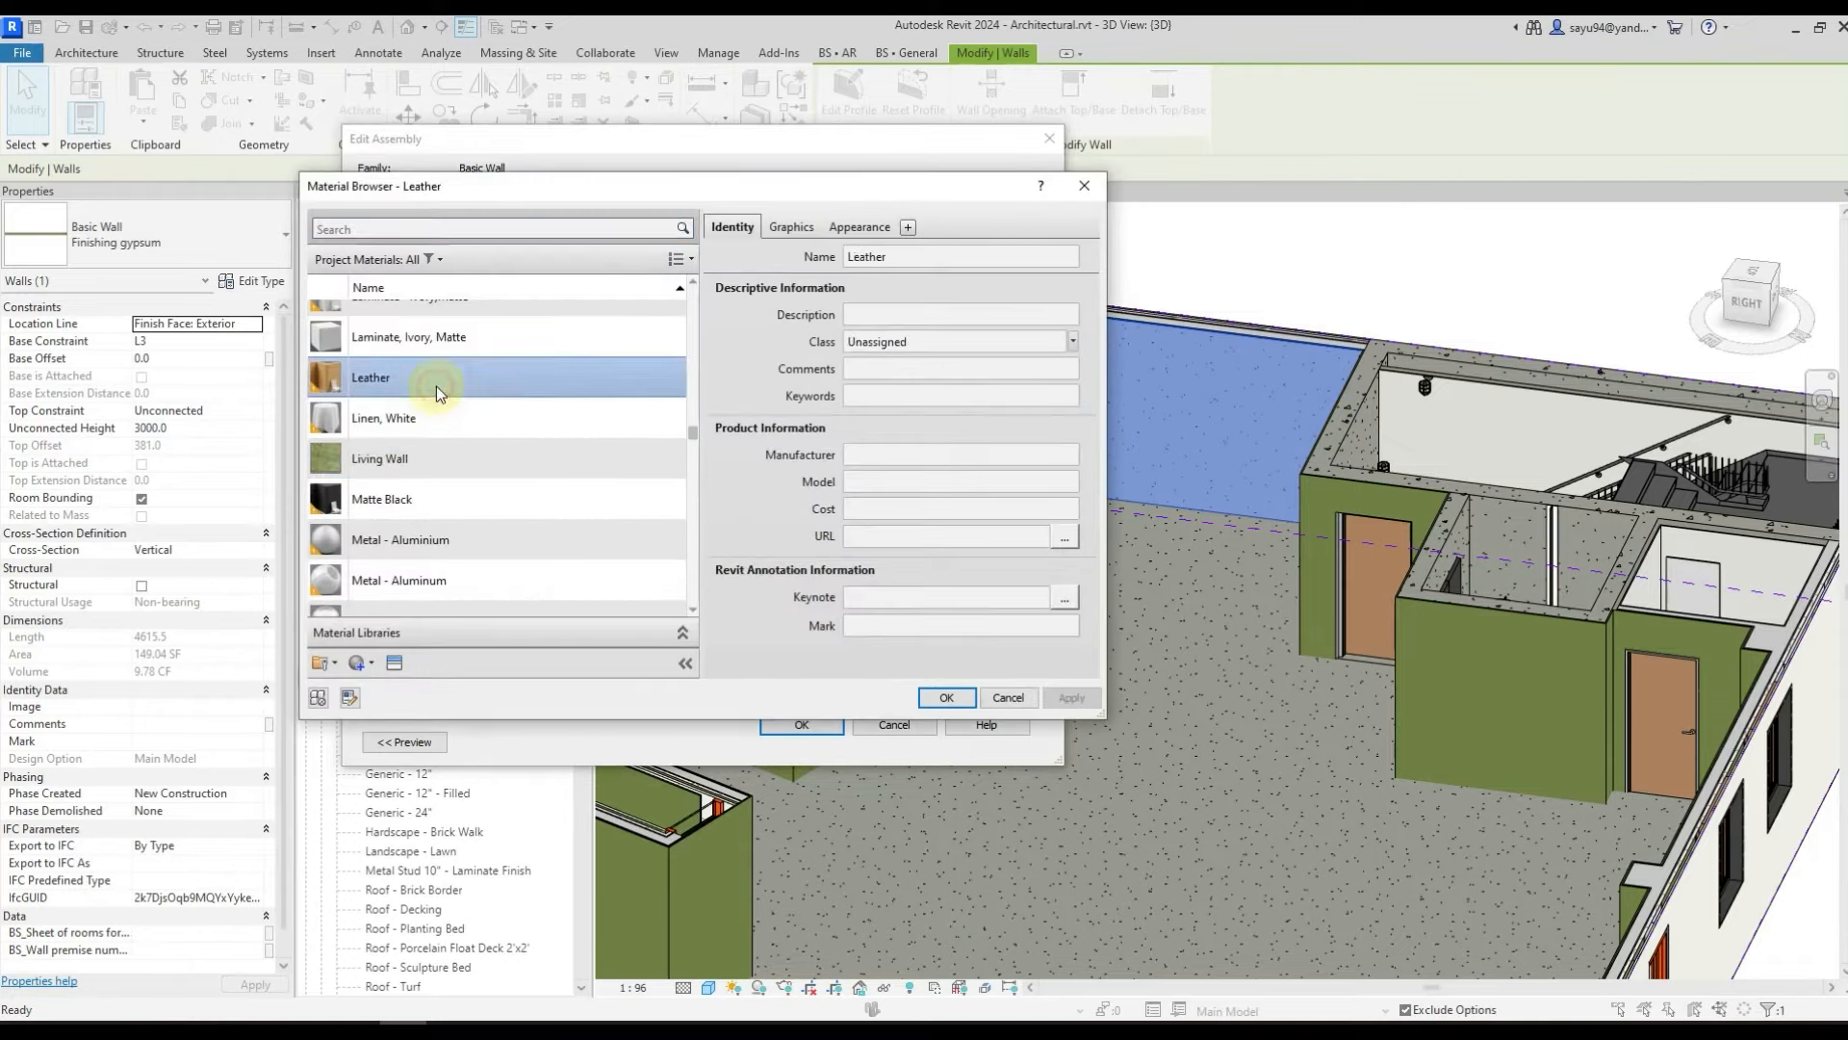
{"action": "left_click", "coordinate": [956, 703]}
{"action": "left_click", "coordinate": [811, 727]}
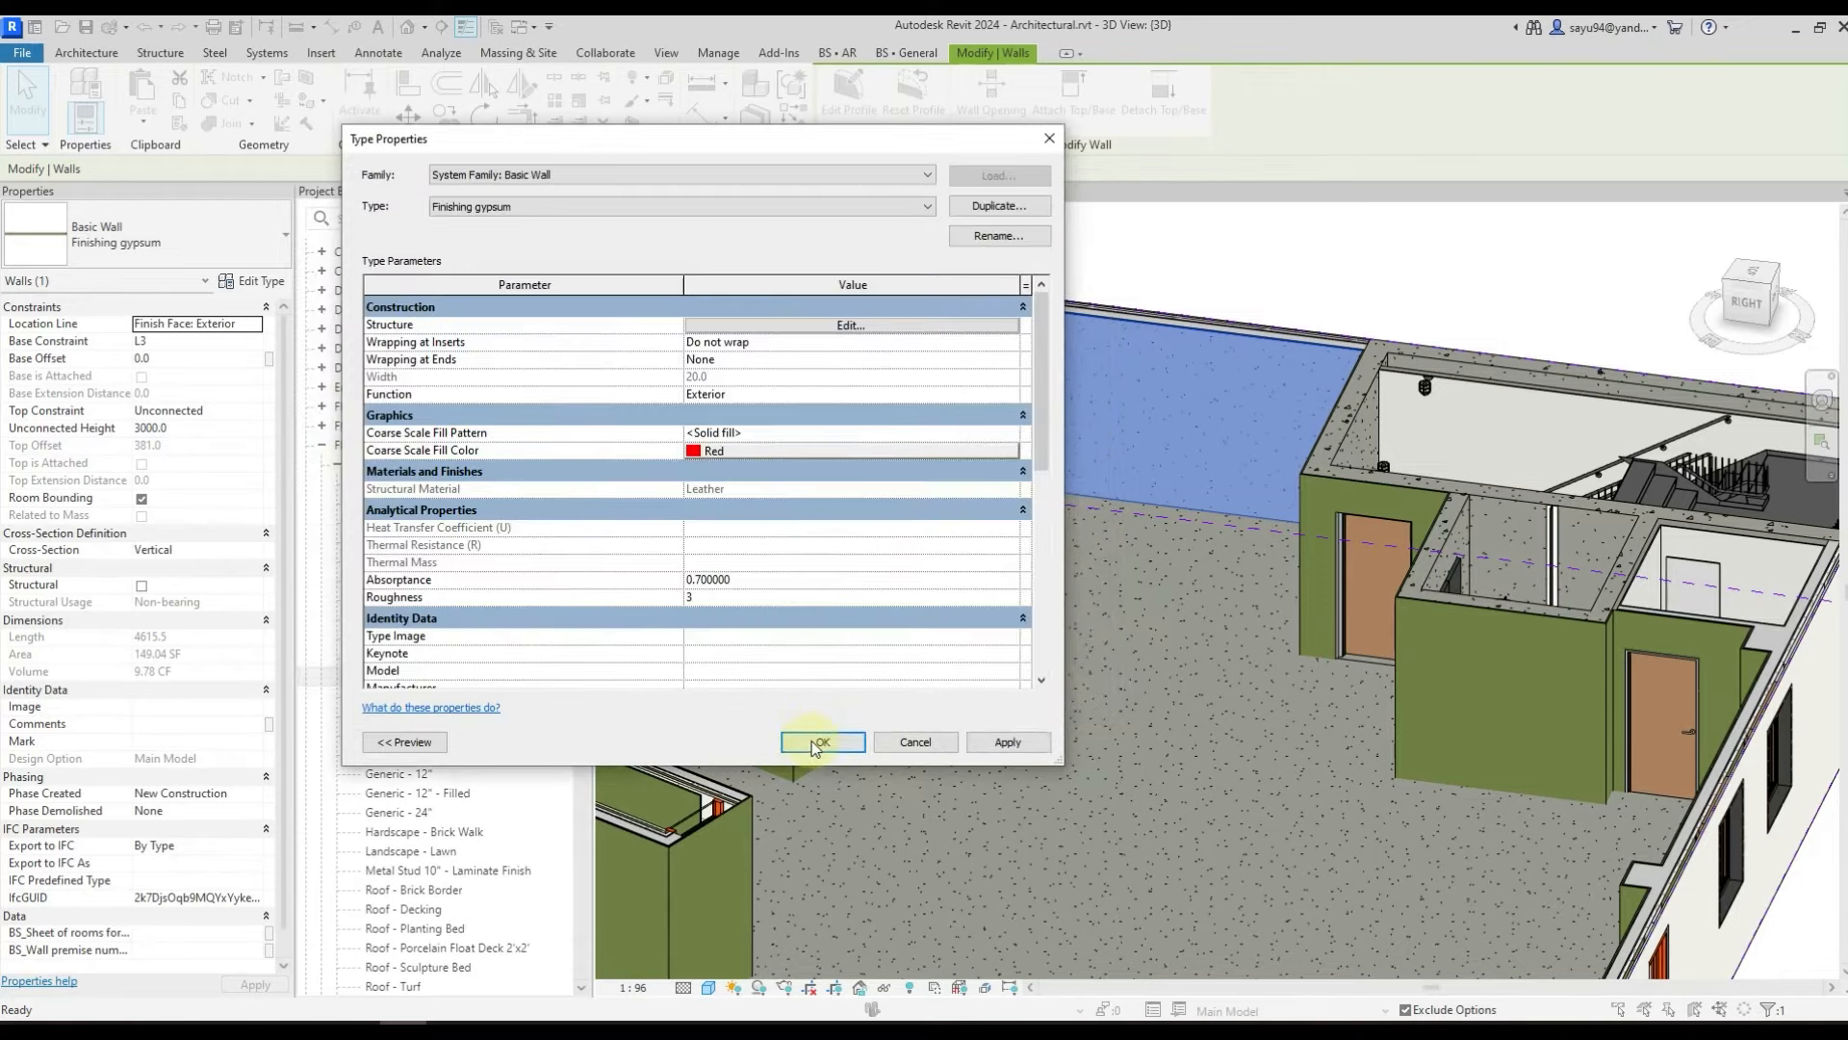
{"action": "left_click", "coordinate": [1208, 242]}
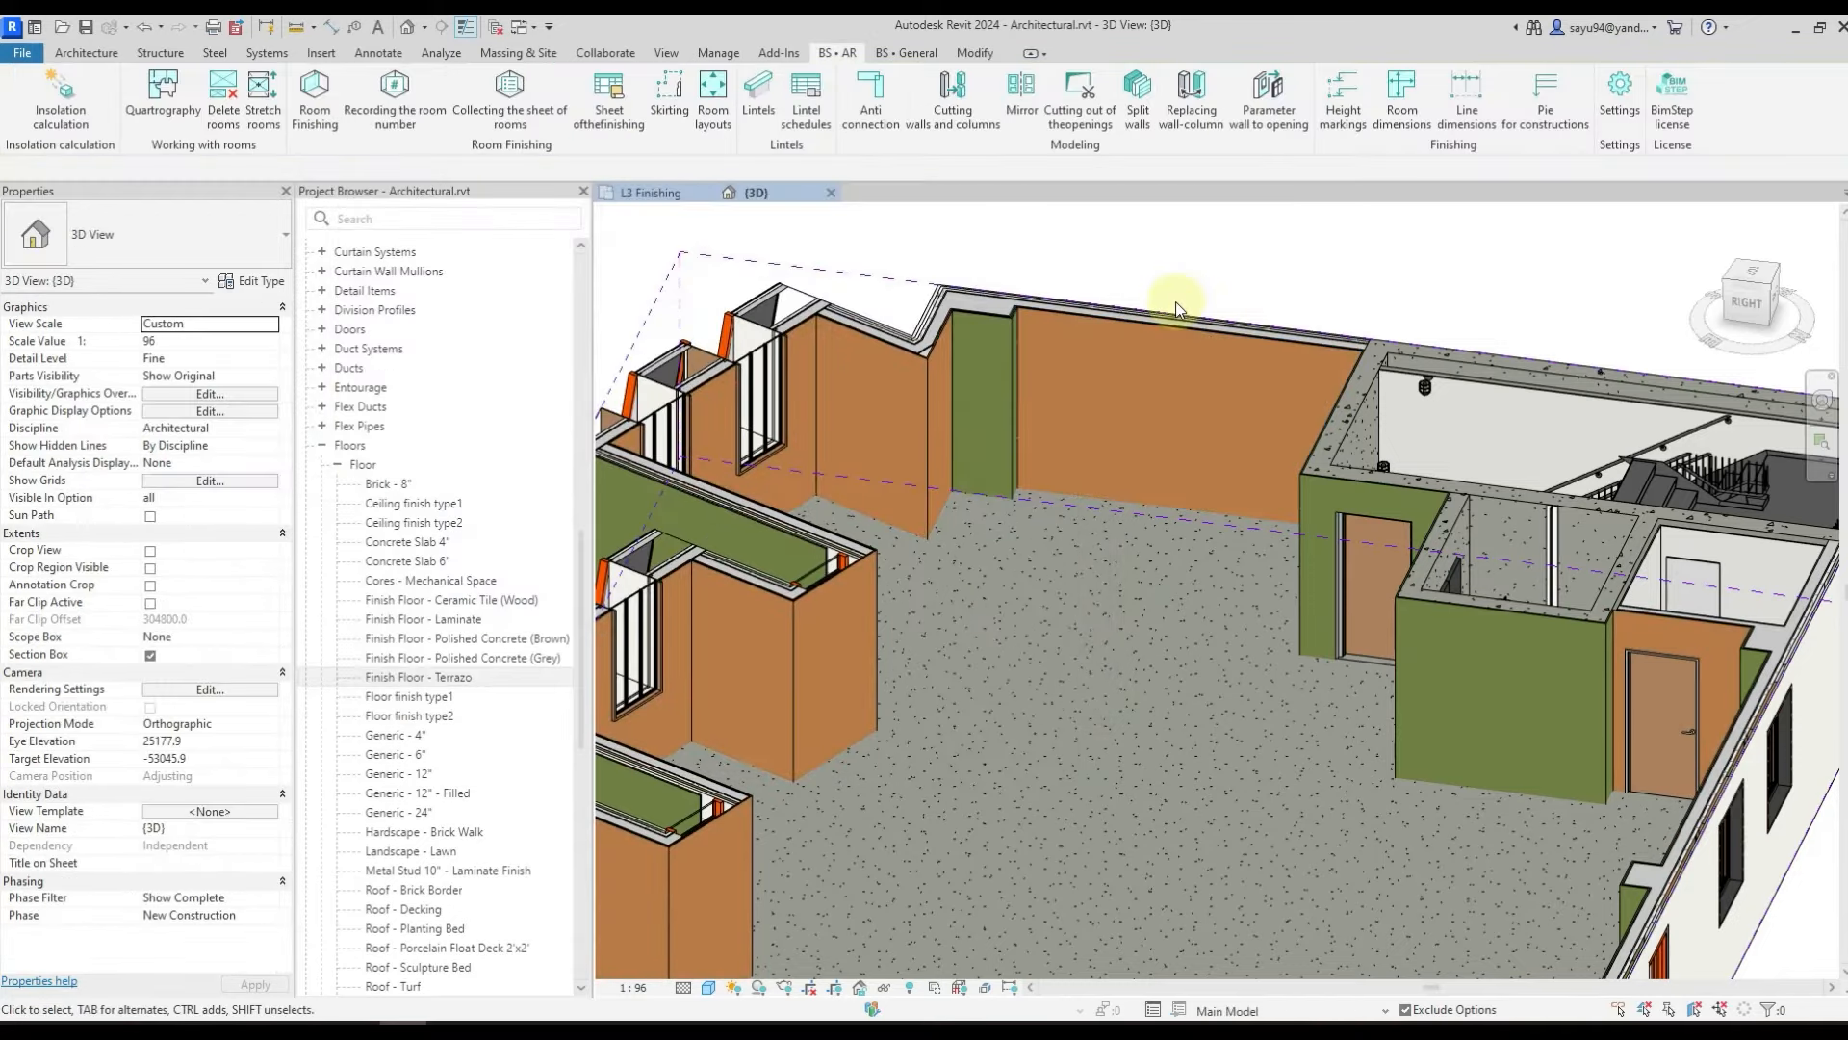
{"action": "middle_click_drag", "start_coordinate": [905, 551], "coordinate": [858, 580], "text": "shift"}
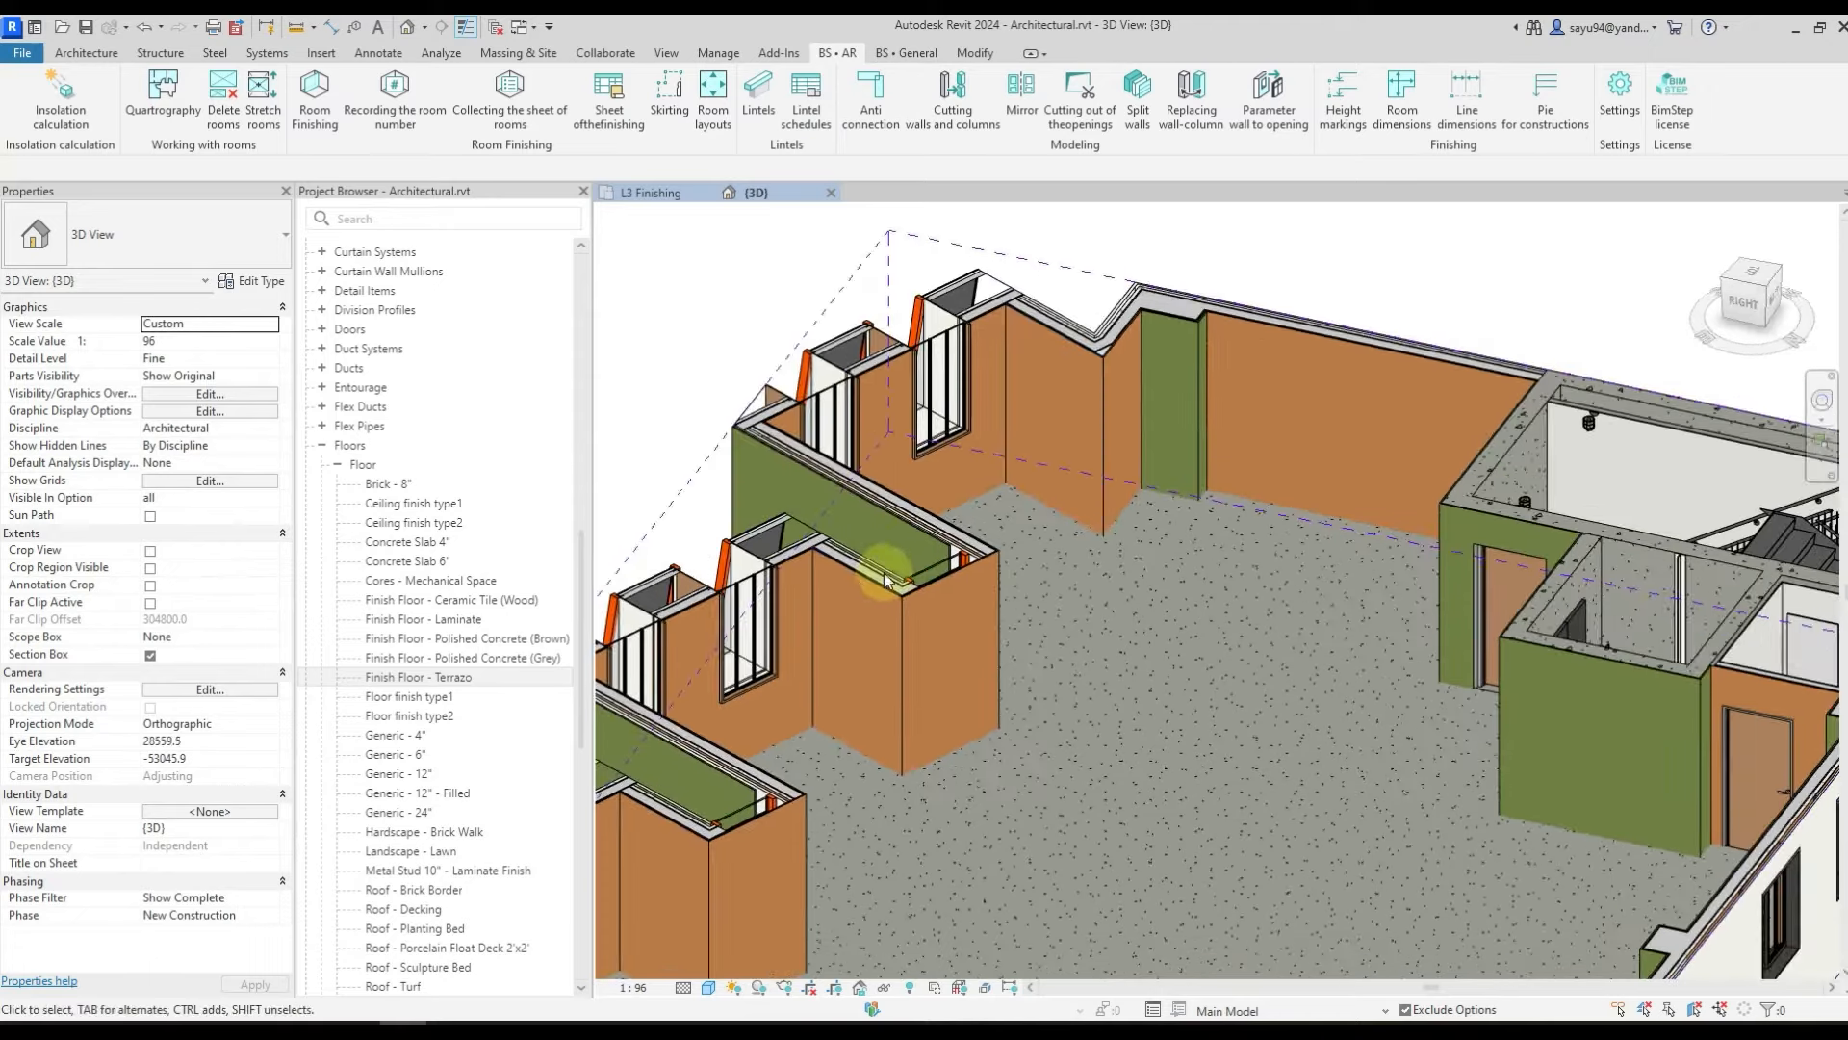
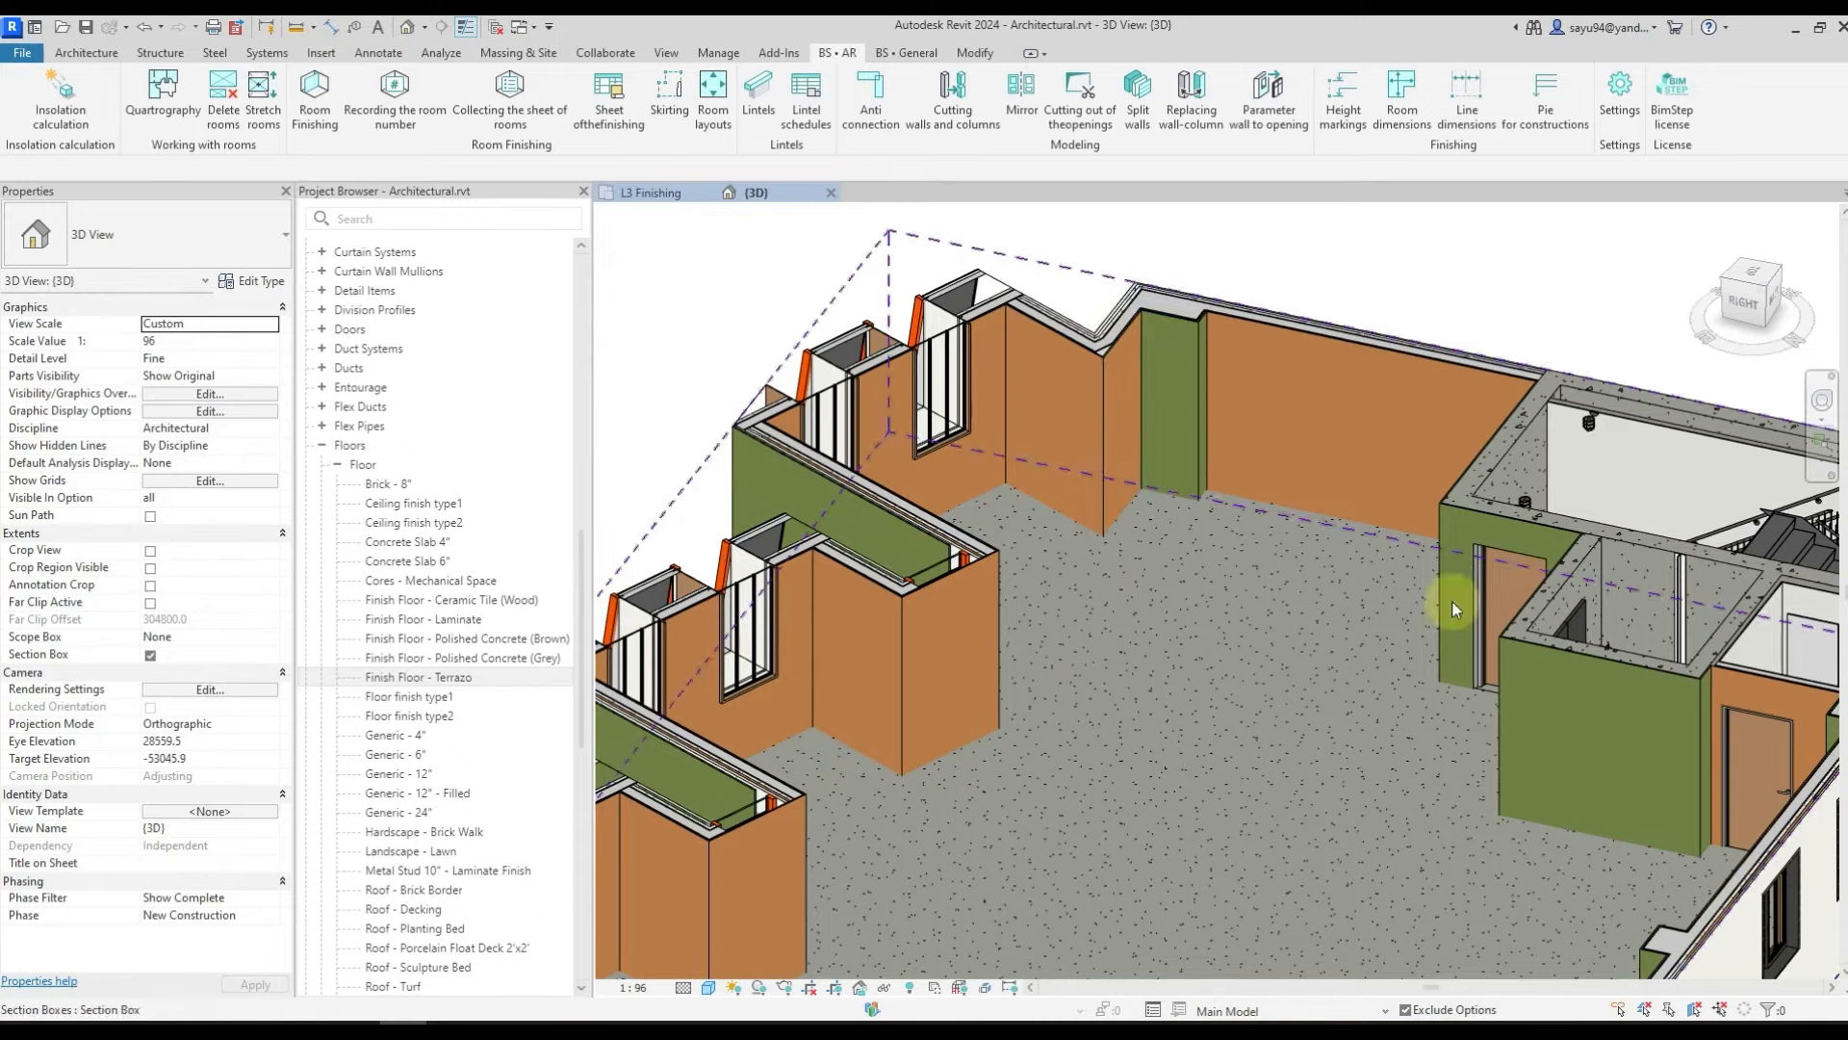
- Select the office's finish floor and check its type in the properties
{"action": "scroll", "coordinate": [1161, 511], "scroll_direction": "down", "scroll_amount": 2}
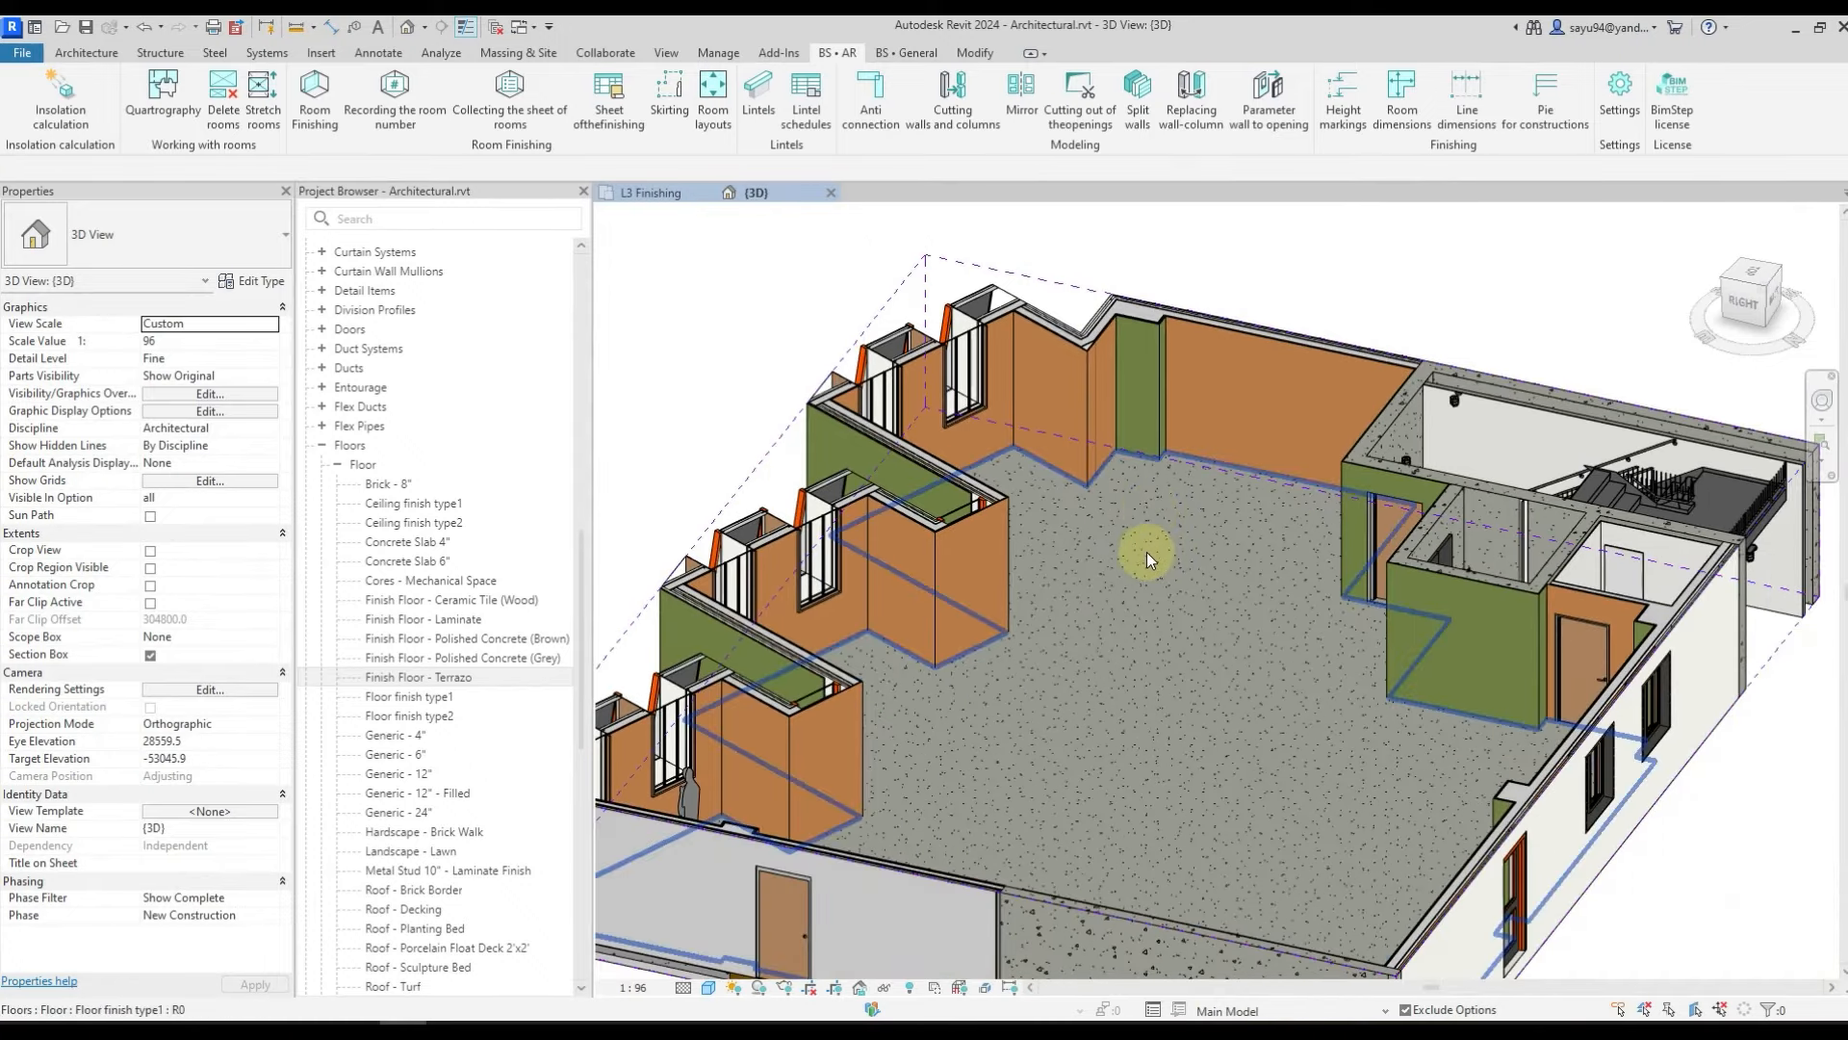
{"action": "left_click", "coordinate": [1146, 549]}
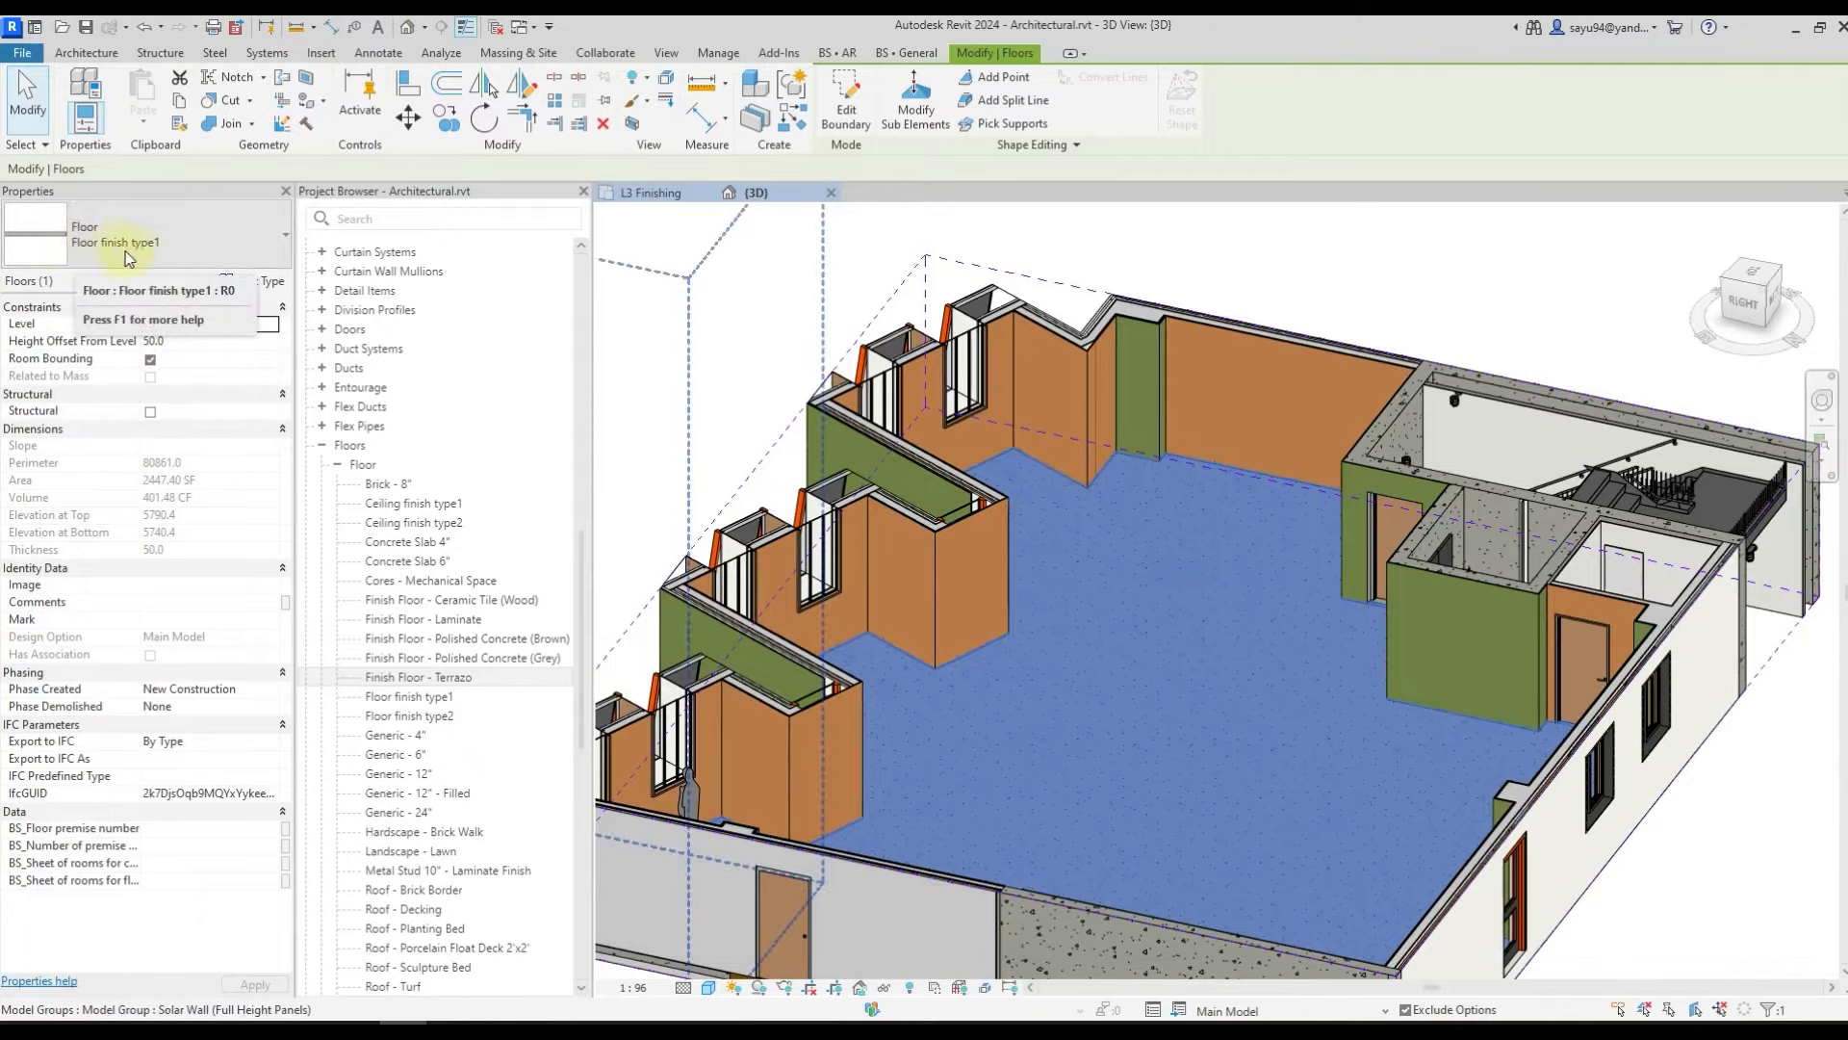
{"action": "middle_click_drag", "start_coordinate": [1106, 709], "coordinate": [1080, 599], "text": "shift"}
{"action": "scroll", "coordinate": [1080, 599], "scroll_direction": "down", "scroll_amount": 1}
{"action": "left_click", "coordinate": [1087, 378]}
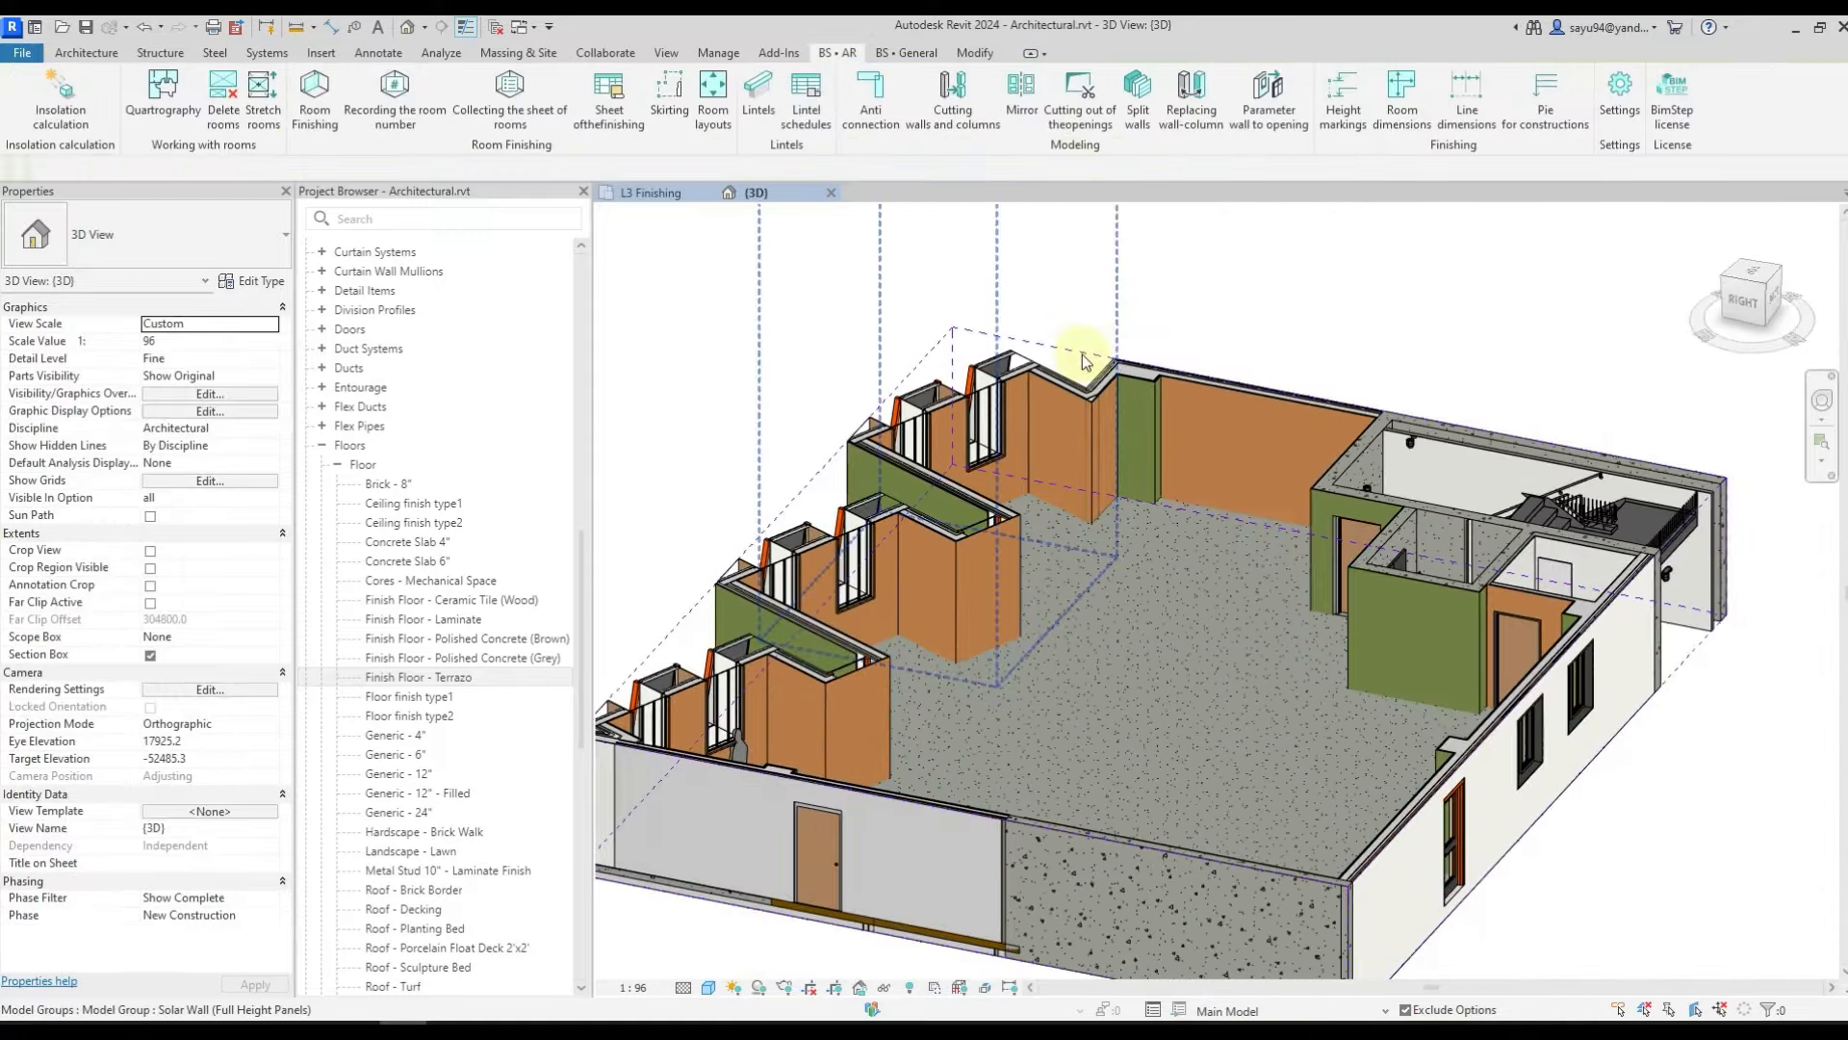
- Extend the section box up past the next floor level and pull in its front side to cut through the office
{"action": "left_click", "coordinate": [919, 345]}
{"action": "scroll", "coordinate": [1021, 433], "scroll_direction": "down", "scroll_amount": 1}
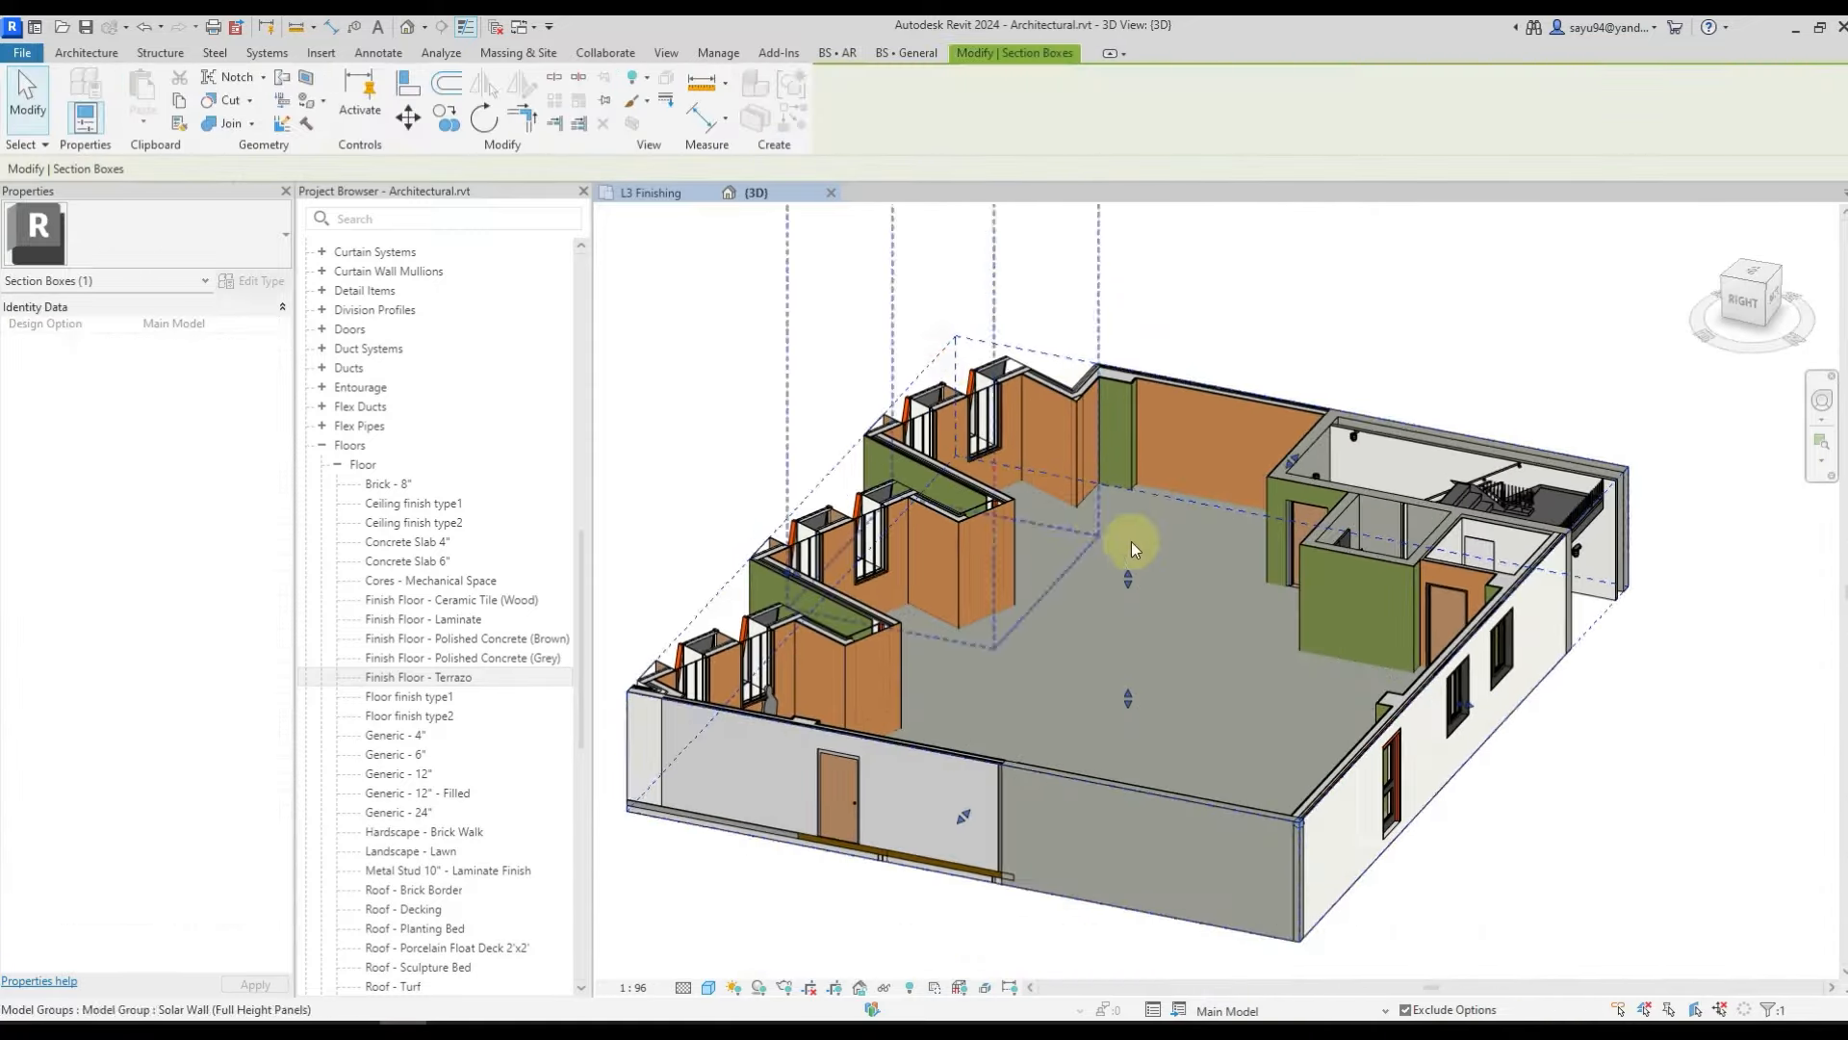
{"action": "left_click_drag", "start_coordinate": [1111, 513], "coordinate": [1059, 722]}
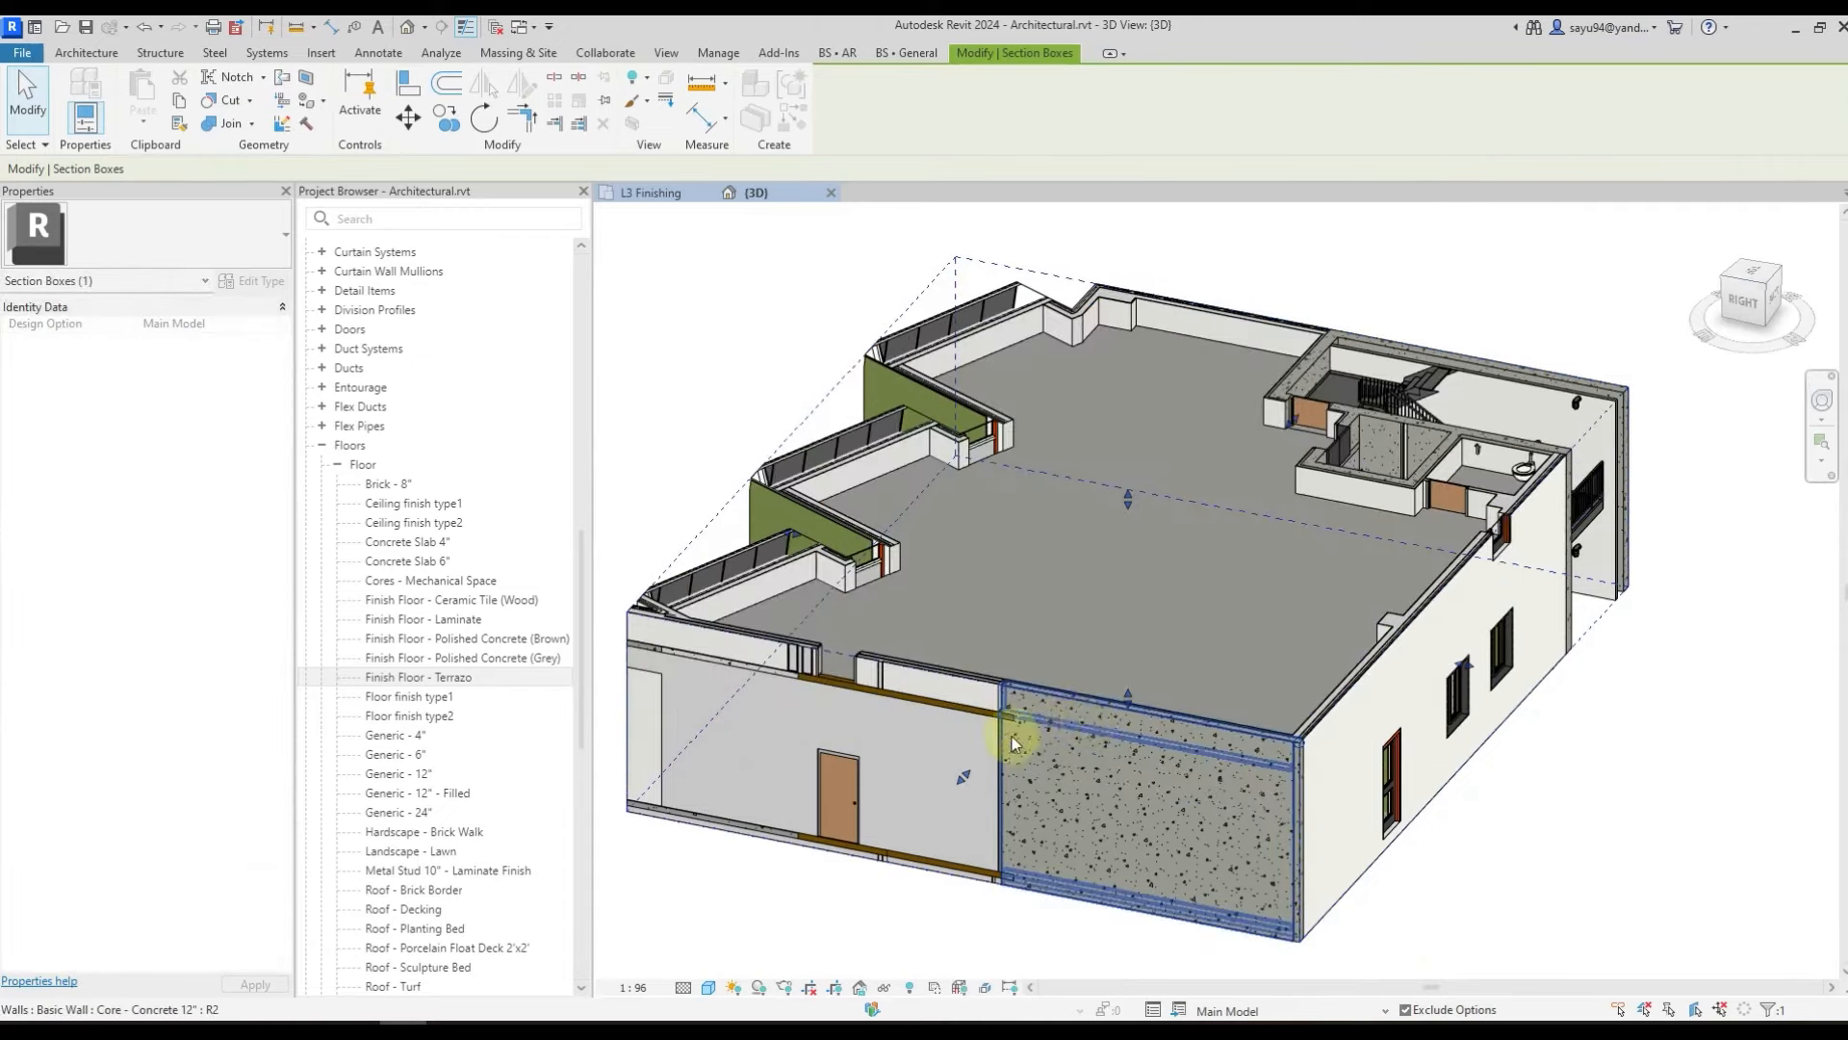
{"action": "left_click_drag", "start_coordinate": [1093, 645], "coordinate": [1101, 645]}
- Select the ceiling finish above the office and check its type and height offset from level
{"action": "left_click", "coordinate": [1078, 603]}
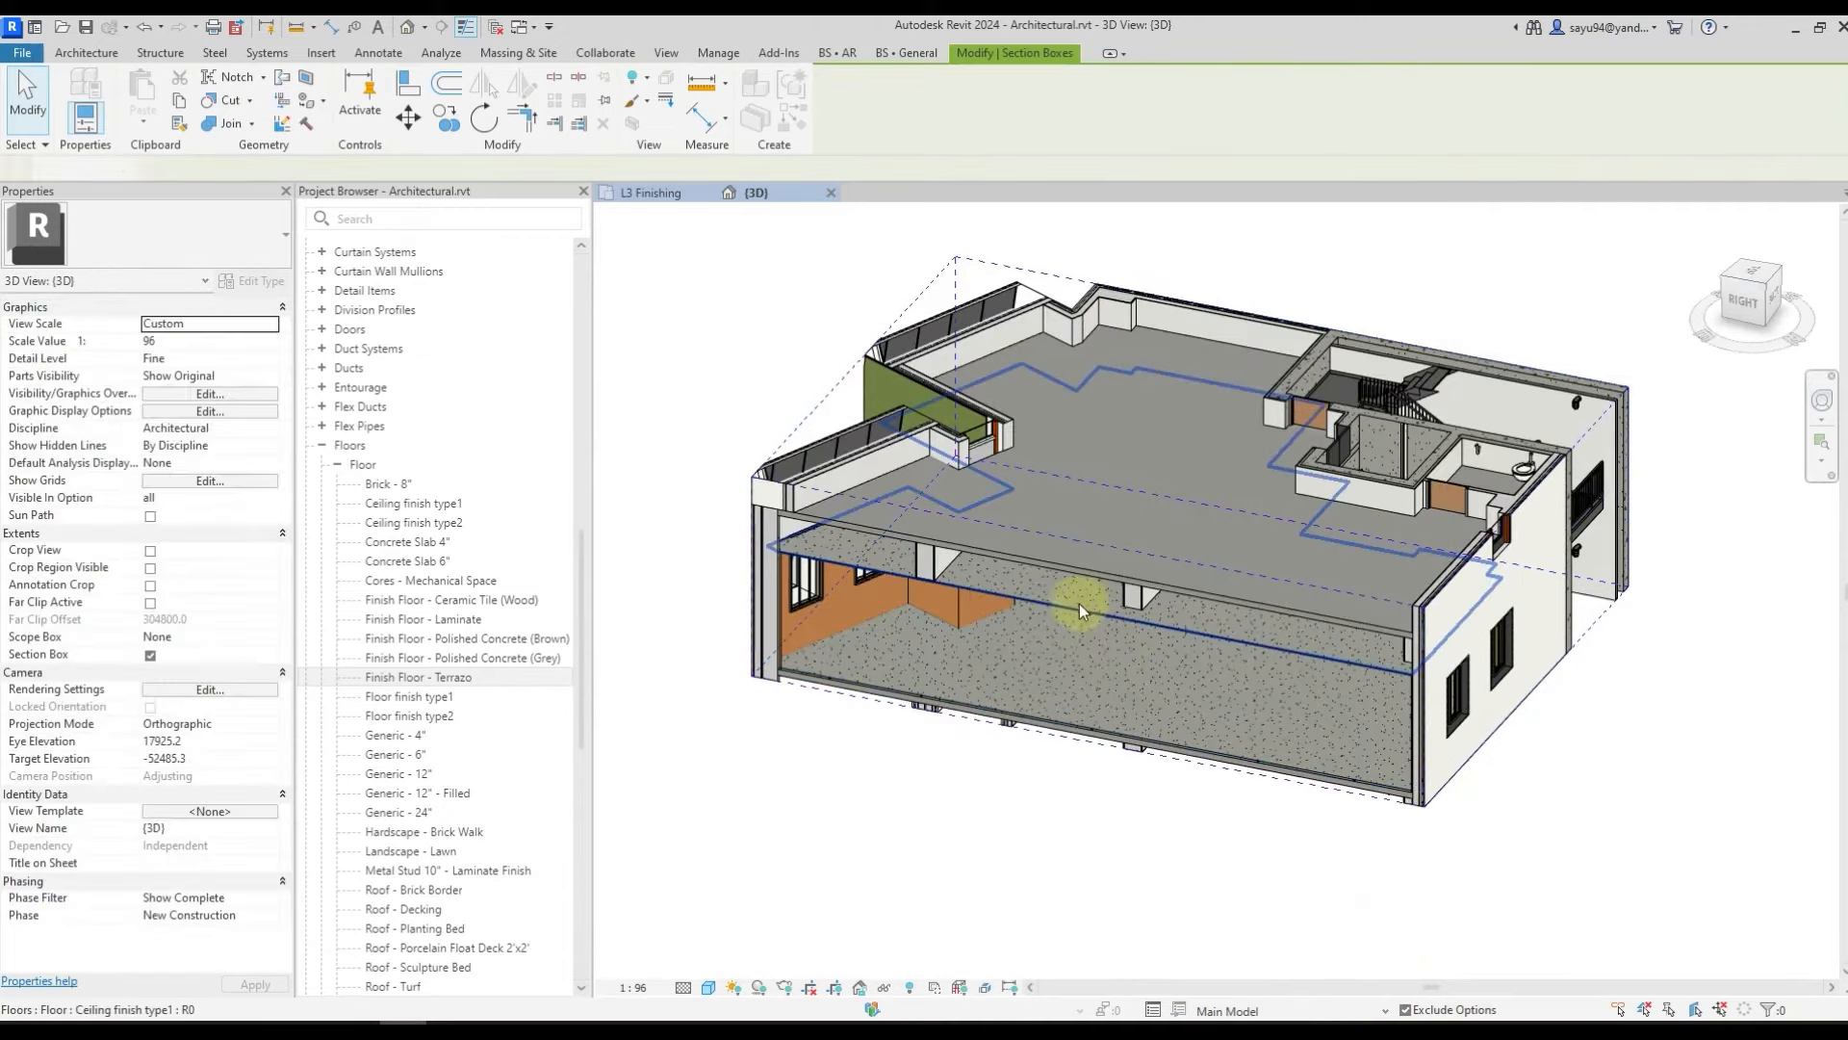
{"action": "scroll", "coordinate": [1078, 611], "scroll_direction": "up", "scroll_amount": 3}
{"action": "middle_click_drag", "start_coordinate": [1107, 636], "coordinate": [1107, 578], "text": "shift"}
{"action": "left_click", "coordinate": [201, 340]}
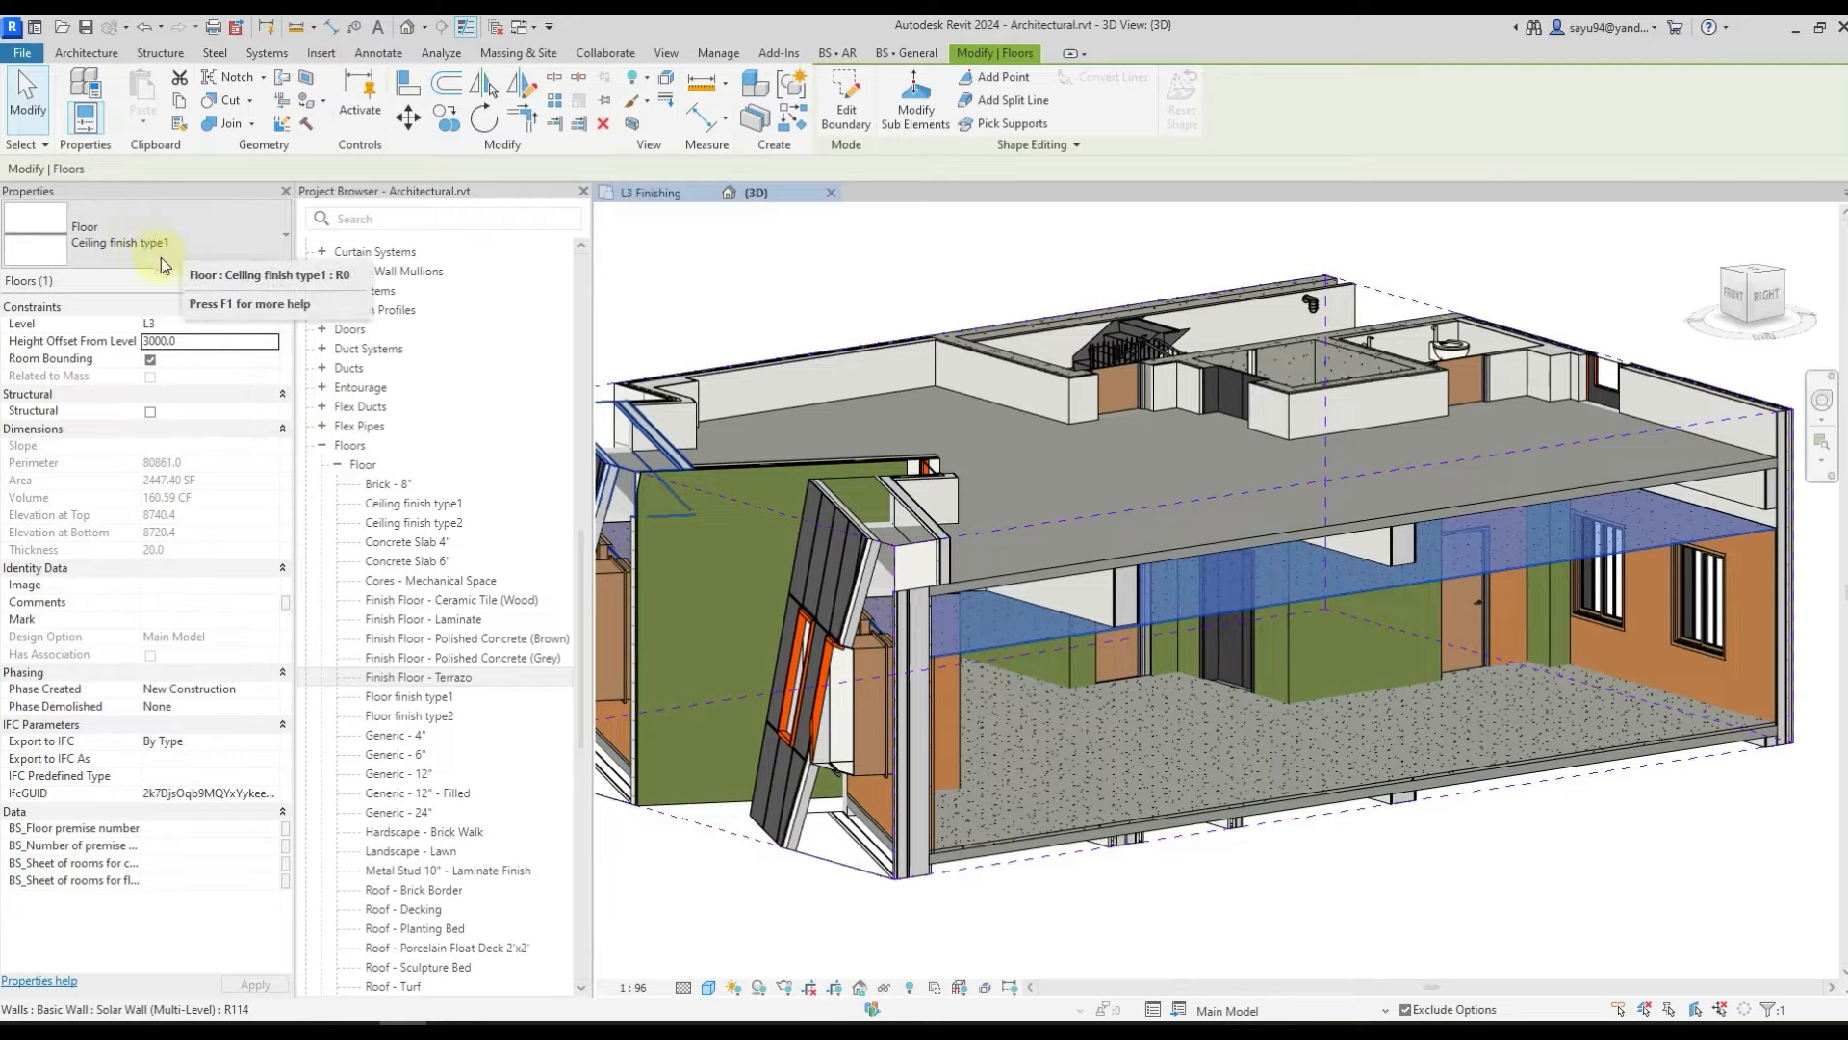
{"action": "key", "text": "Escape"}
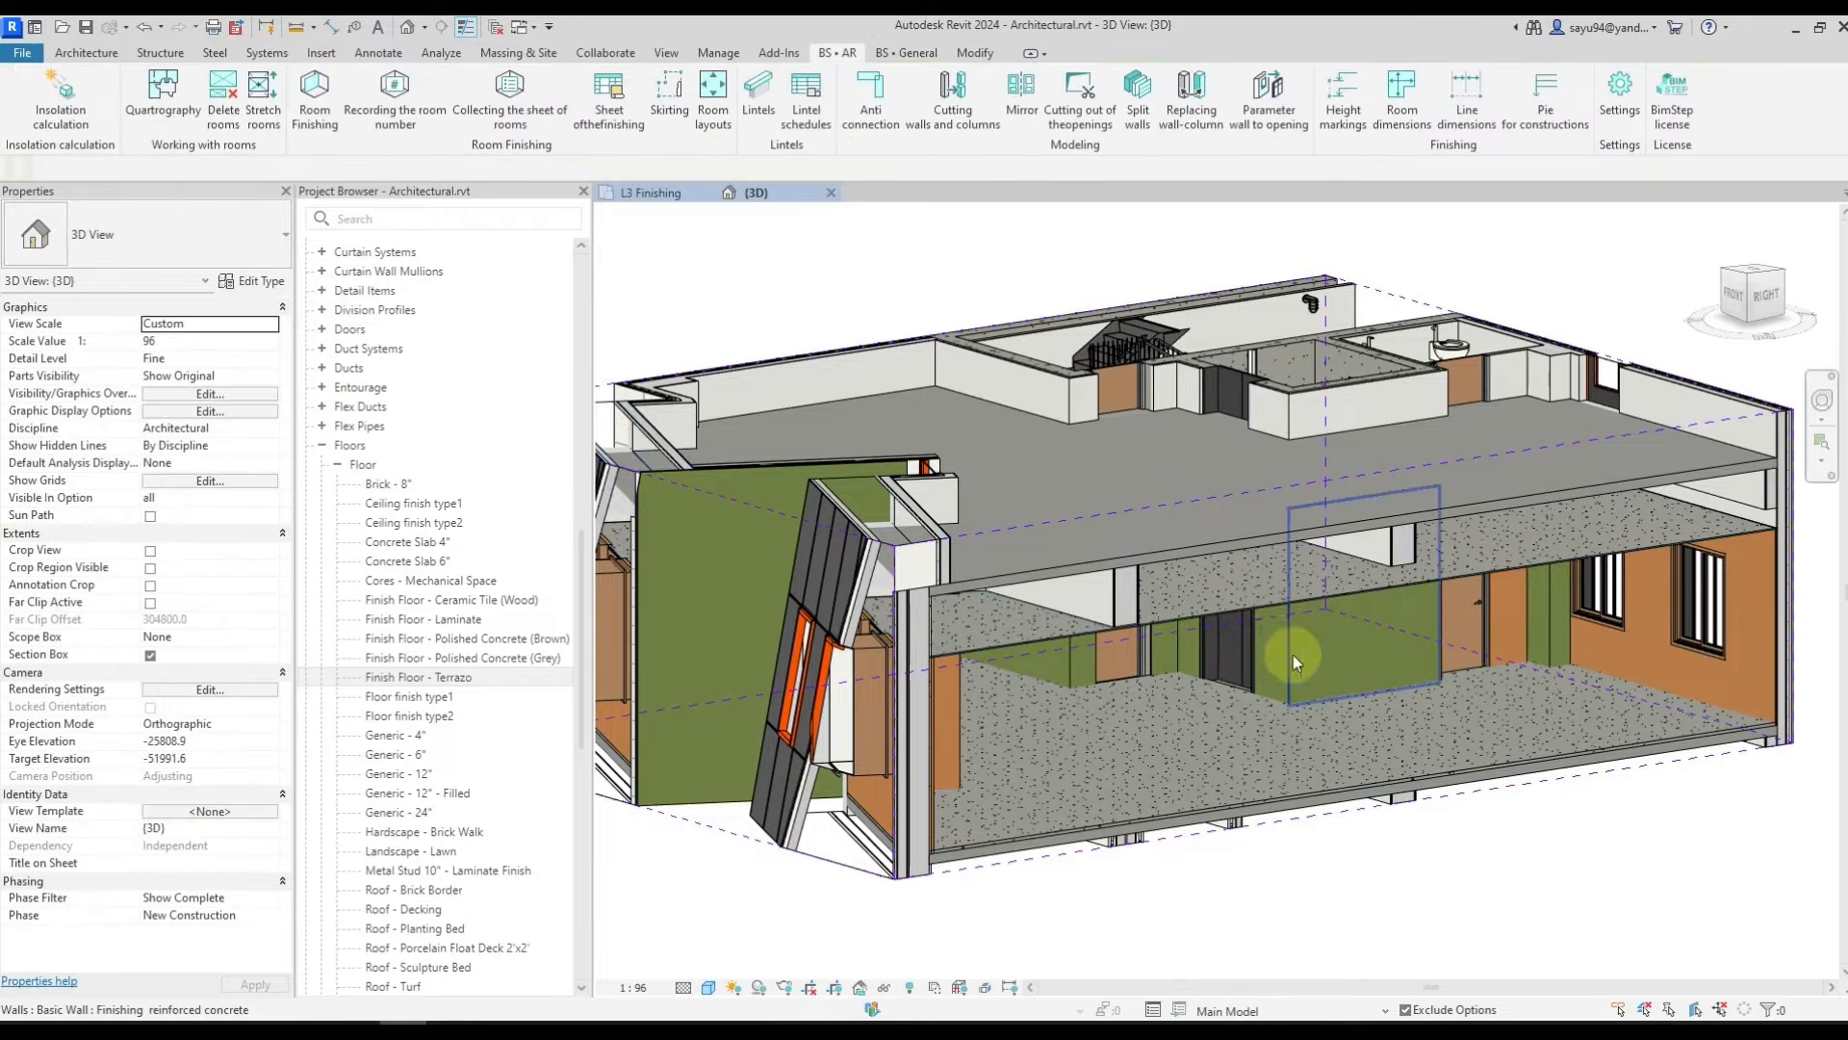
{"action": "middle_click_drag", "start_coordinate": [1564, 794], "coordinate": [1525, 753], "text": "shift"}
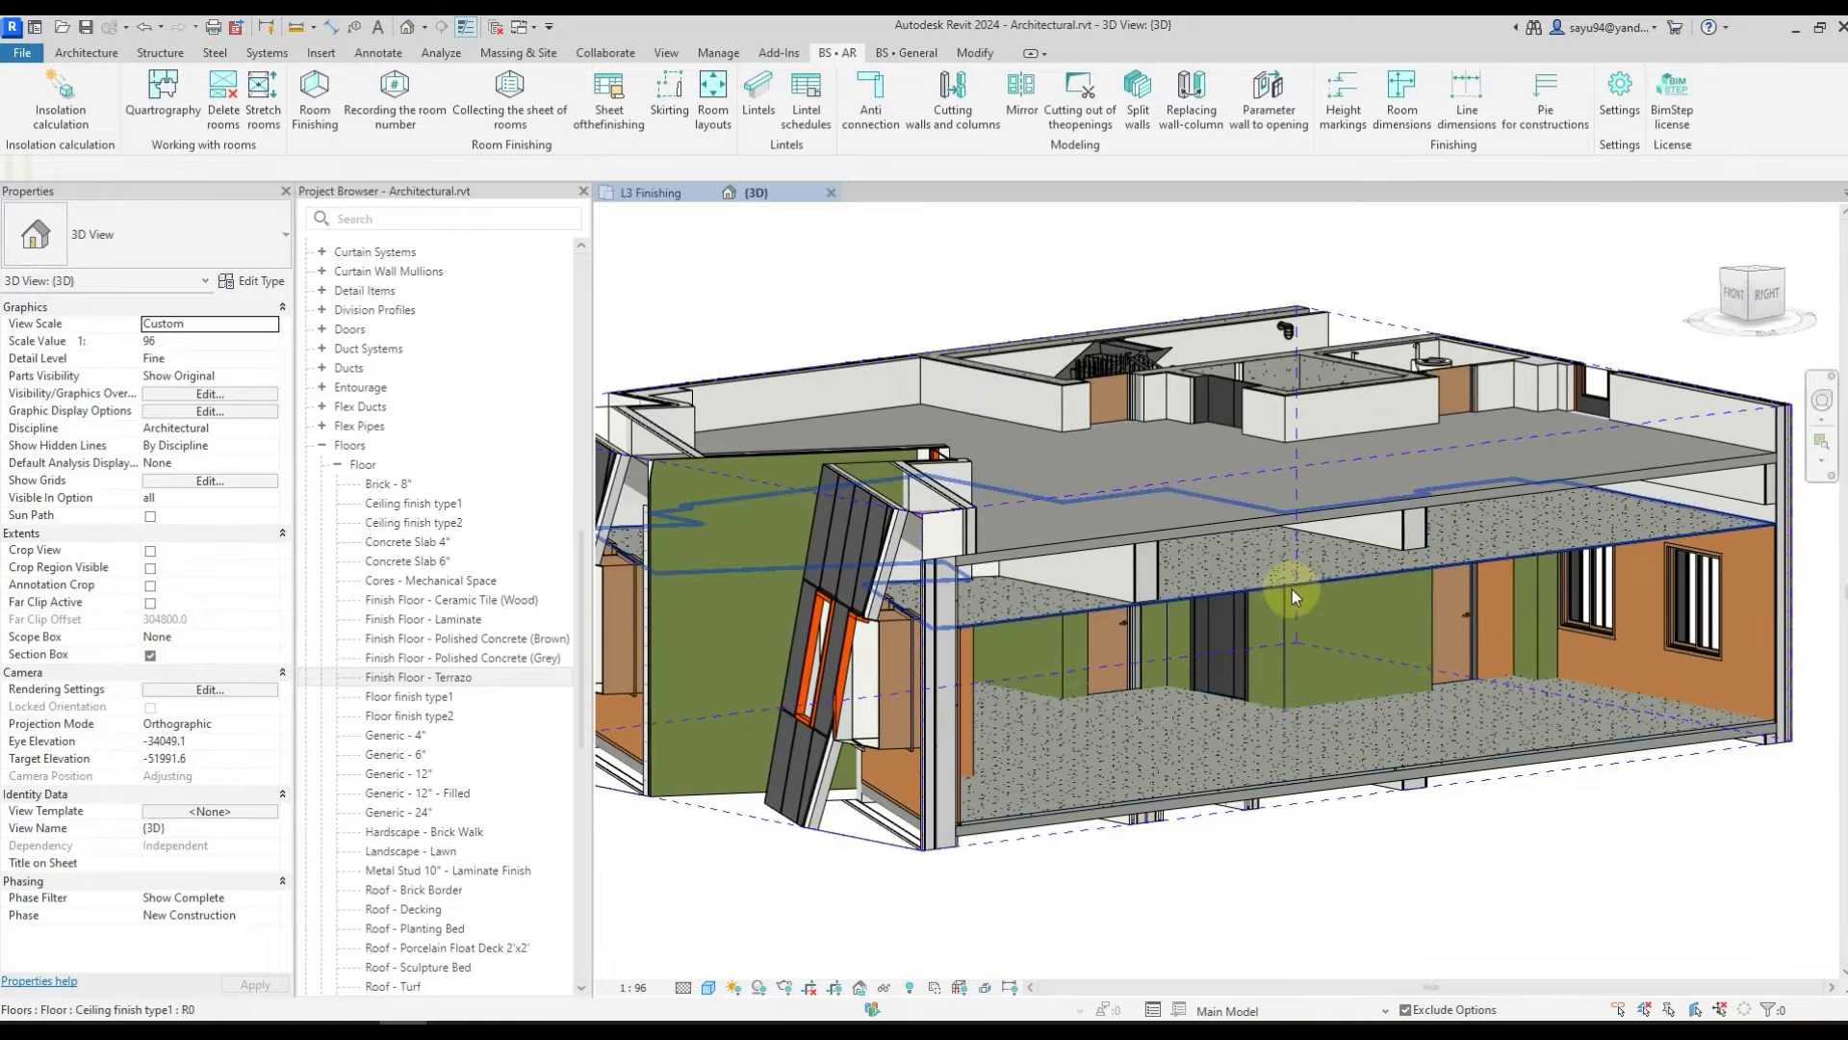
- Open the L3 Finishing floor plan and select the interior partition wall along the upper side of Corridor 302
{"action": "left_click", "coordinate": [658, 193]}
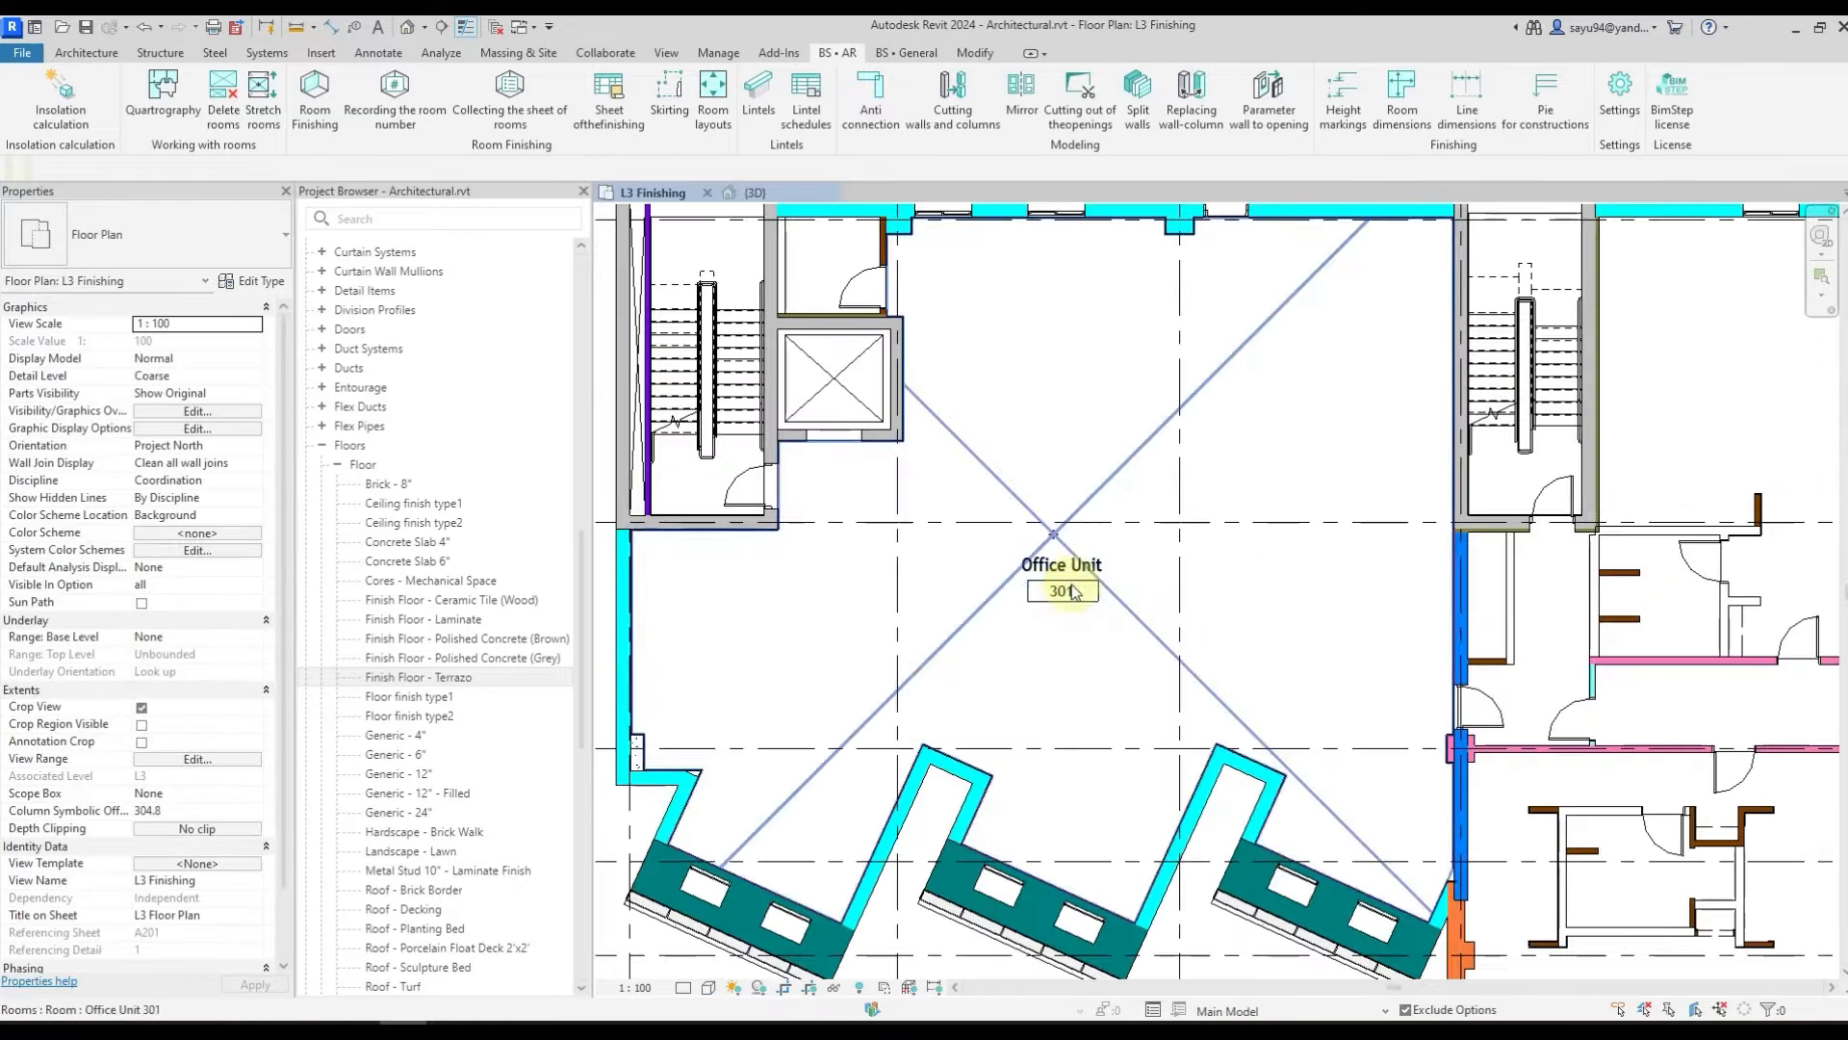
{"action": "mouse_move", "coordinate": [1067, 576]}
{"action": "middle_mouse_down"}
{"action": "mouse_move", "coordinate": [1167, 632]}
{"action": "mouse_move", "coordinate": [915, 536]}
{"action": "middle_mouse_up"}
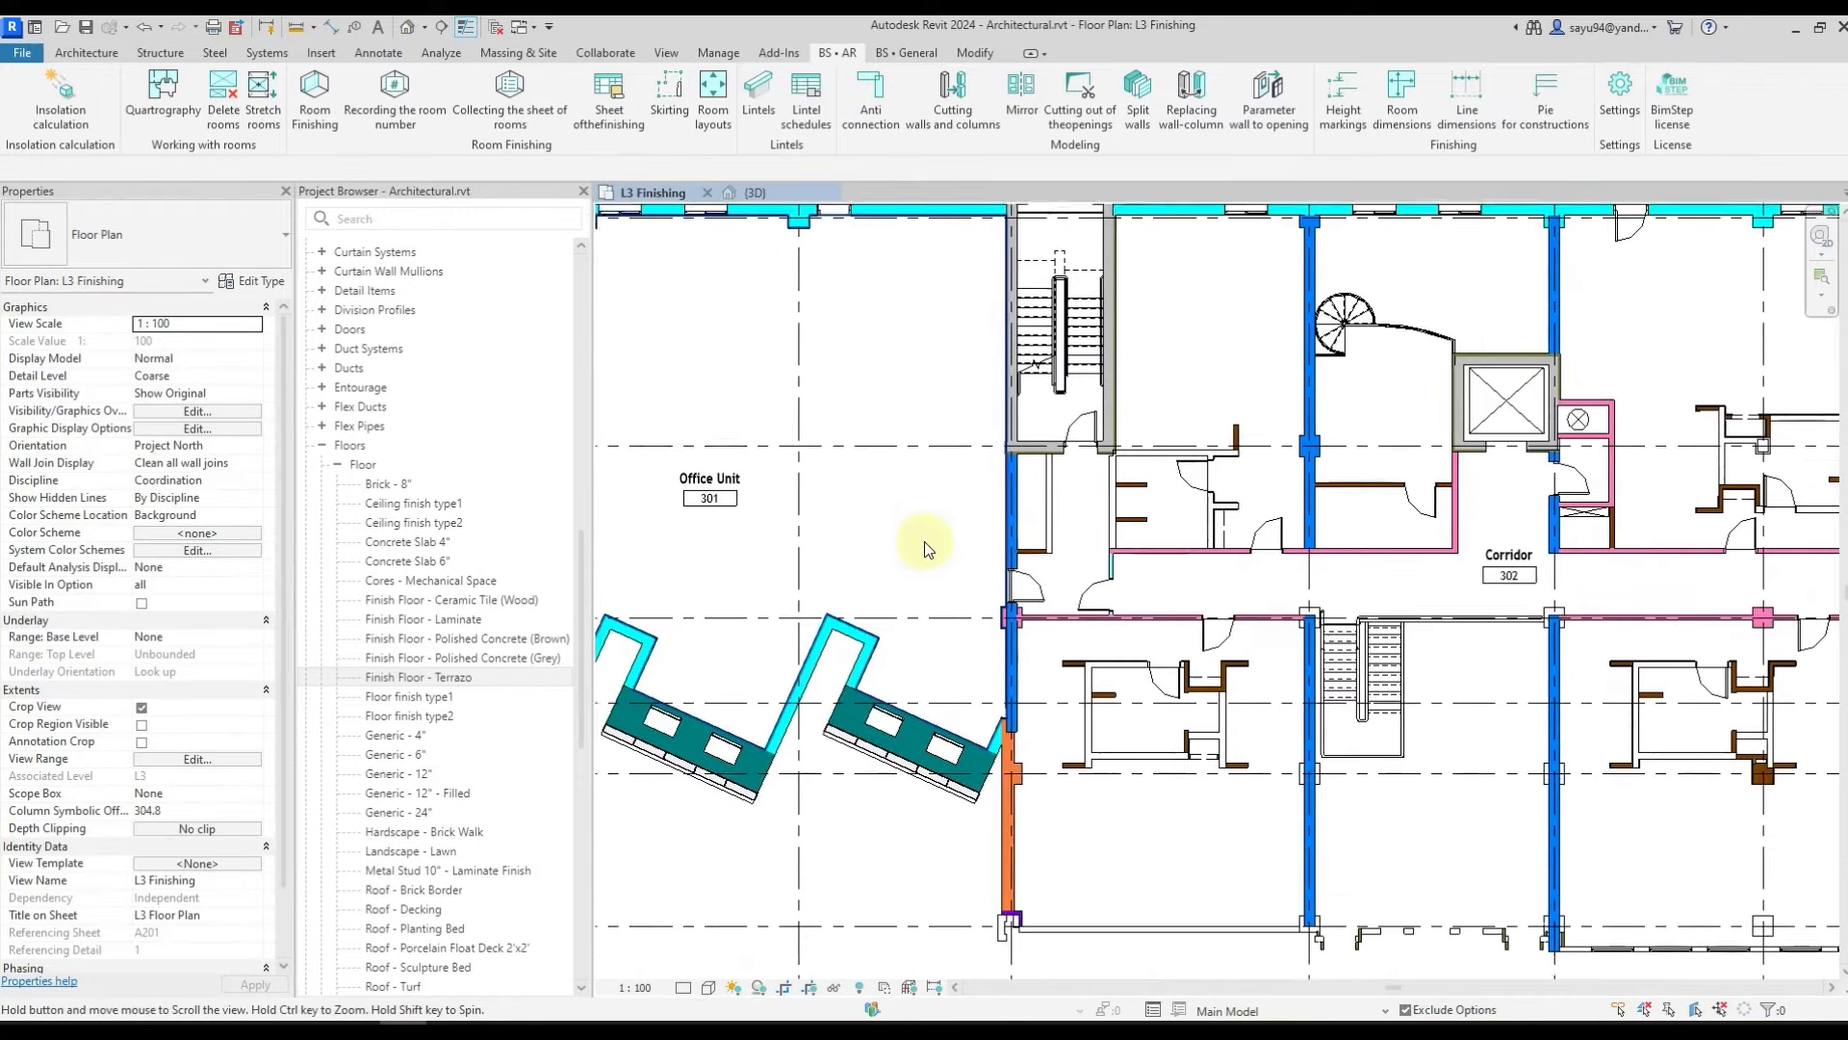
{"action": "middle_click_drag", "start_coordinate": [1361, 611], "coordinate": [922, 588]}
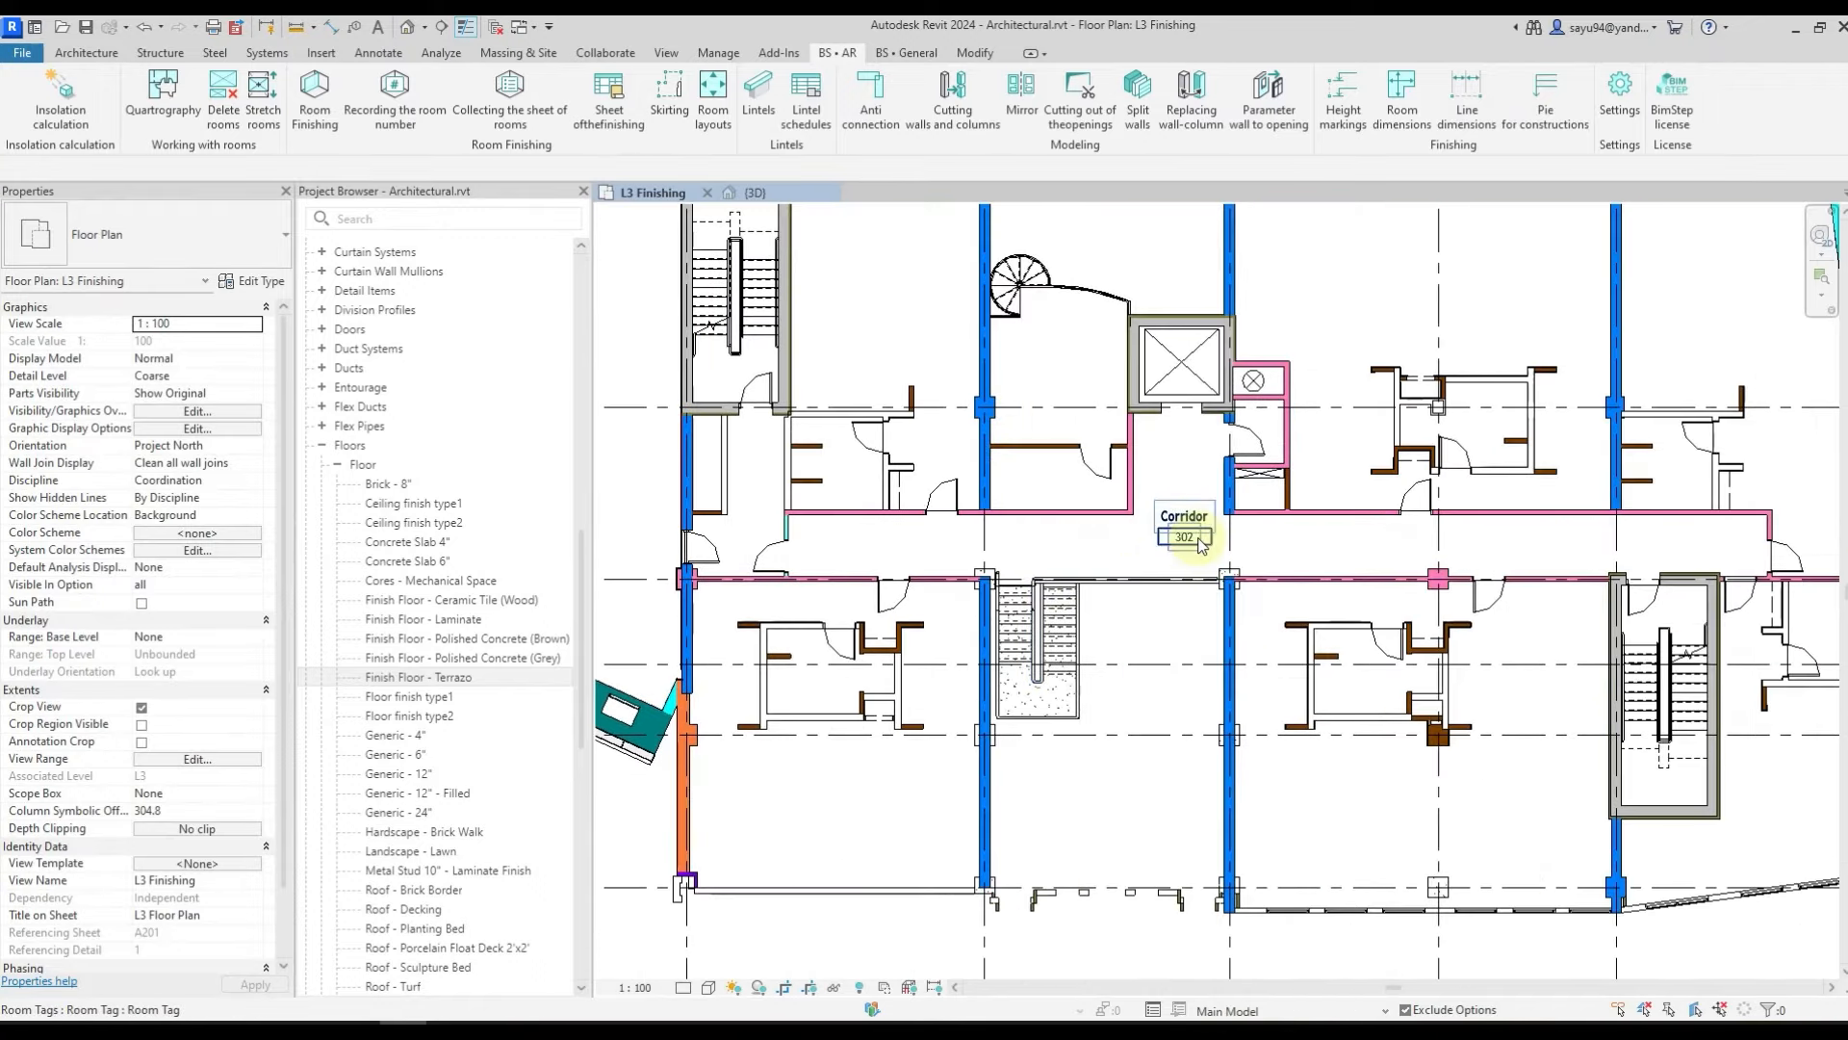
{"action": "left_click", "coordinate": [1197, 537]}
{"action": "key", "text": "Escape"}
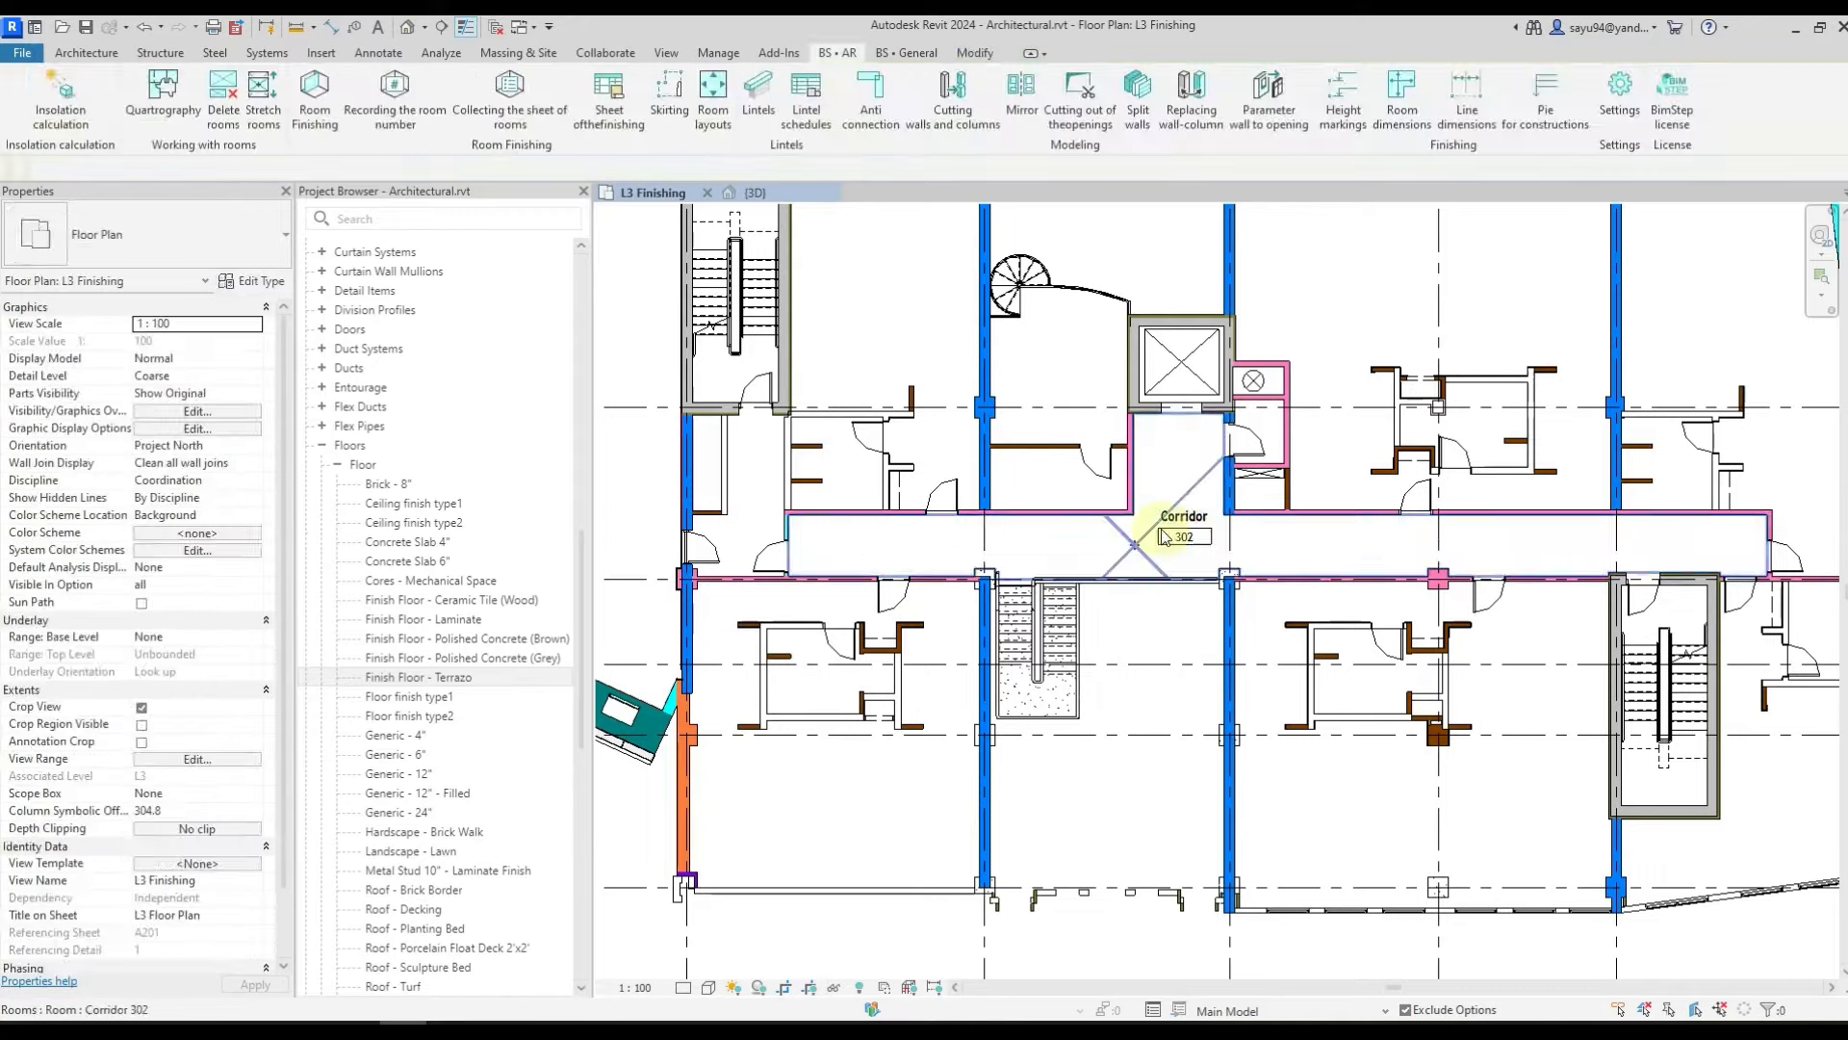
{"action": "left_click", "coordinate": [1104, 515]}
{"action": "scroll", "coordinate": [900, 504], "scroll_direction": "up", "scroll_amount": 1}
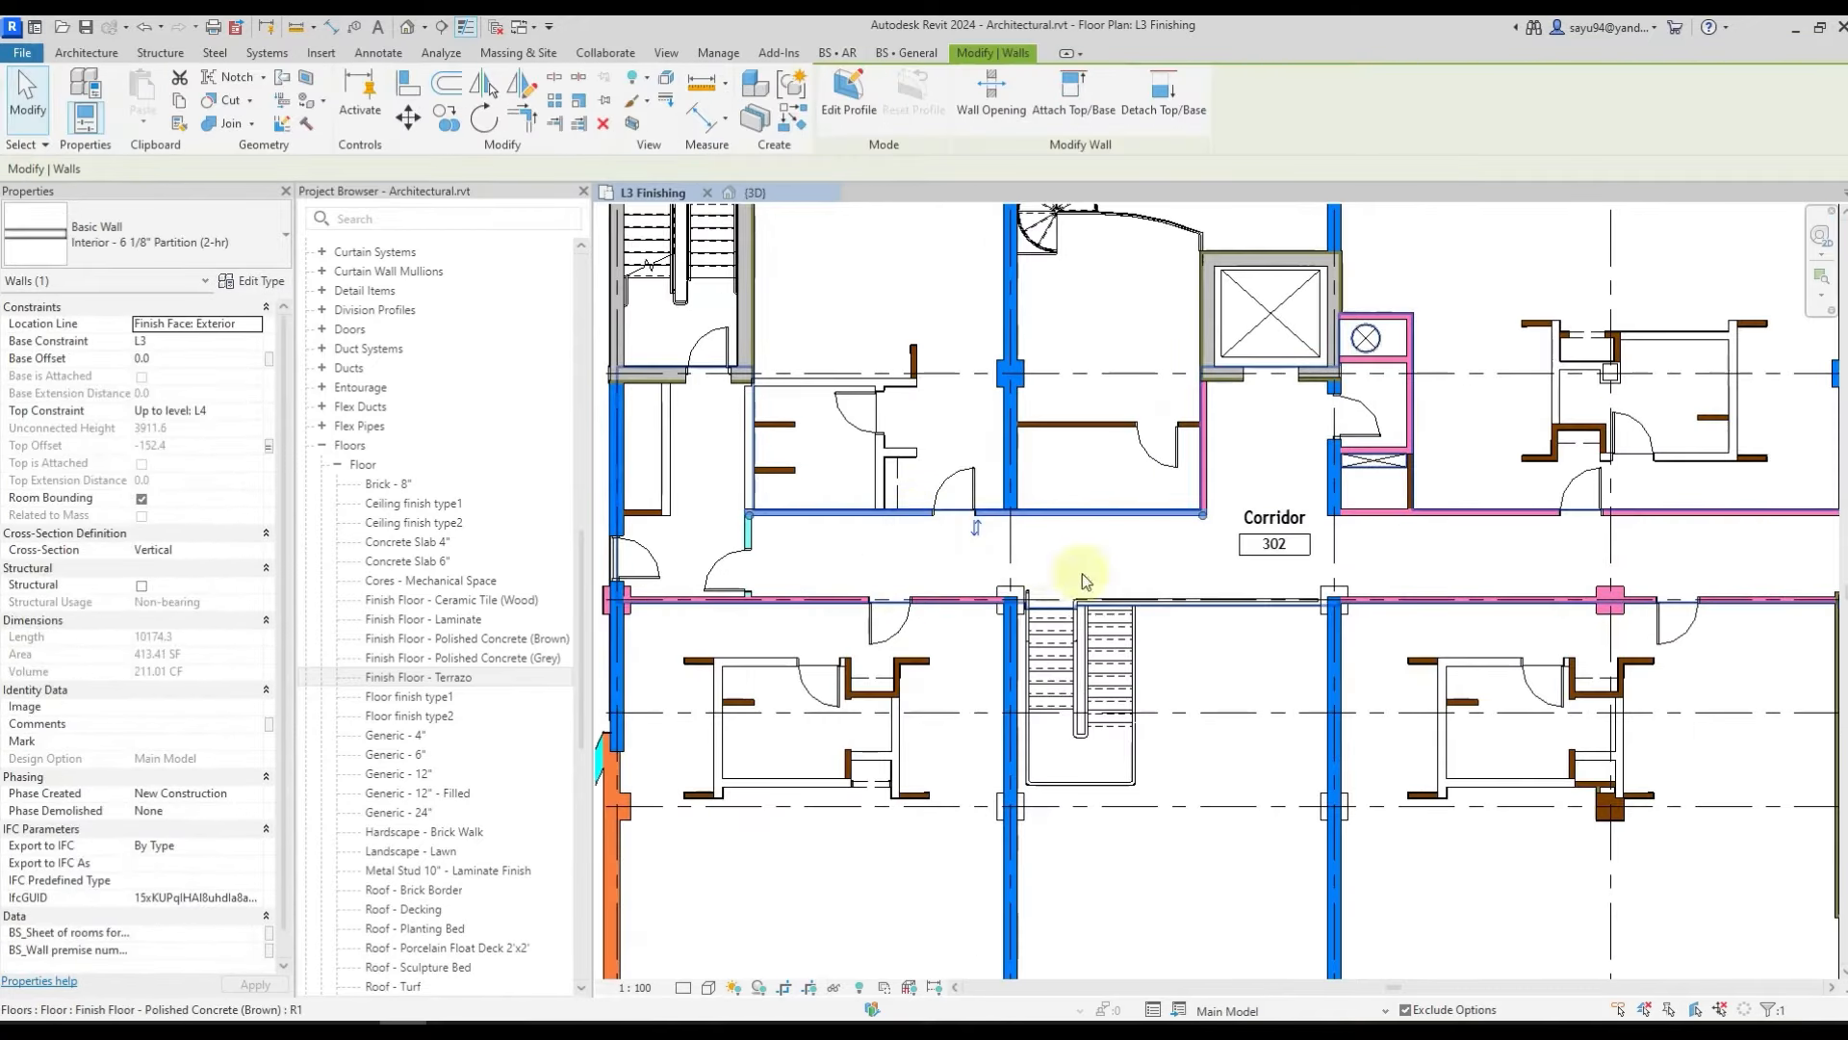
{"action": "middle_click_drag", "start_coordinate": [1225, 612], "coordinate": [1207, 635]}
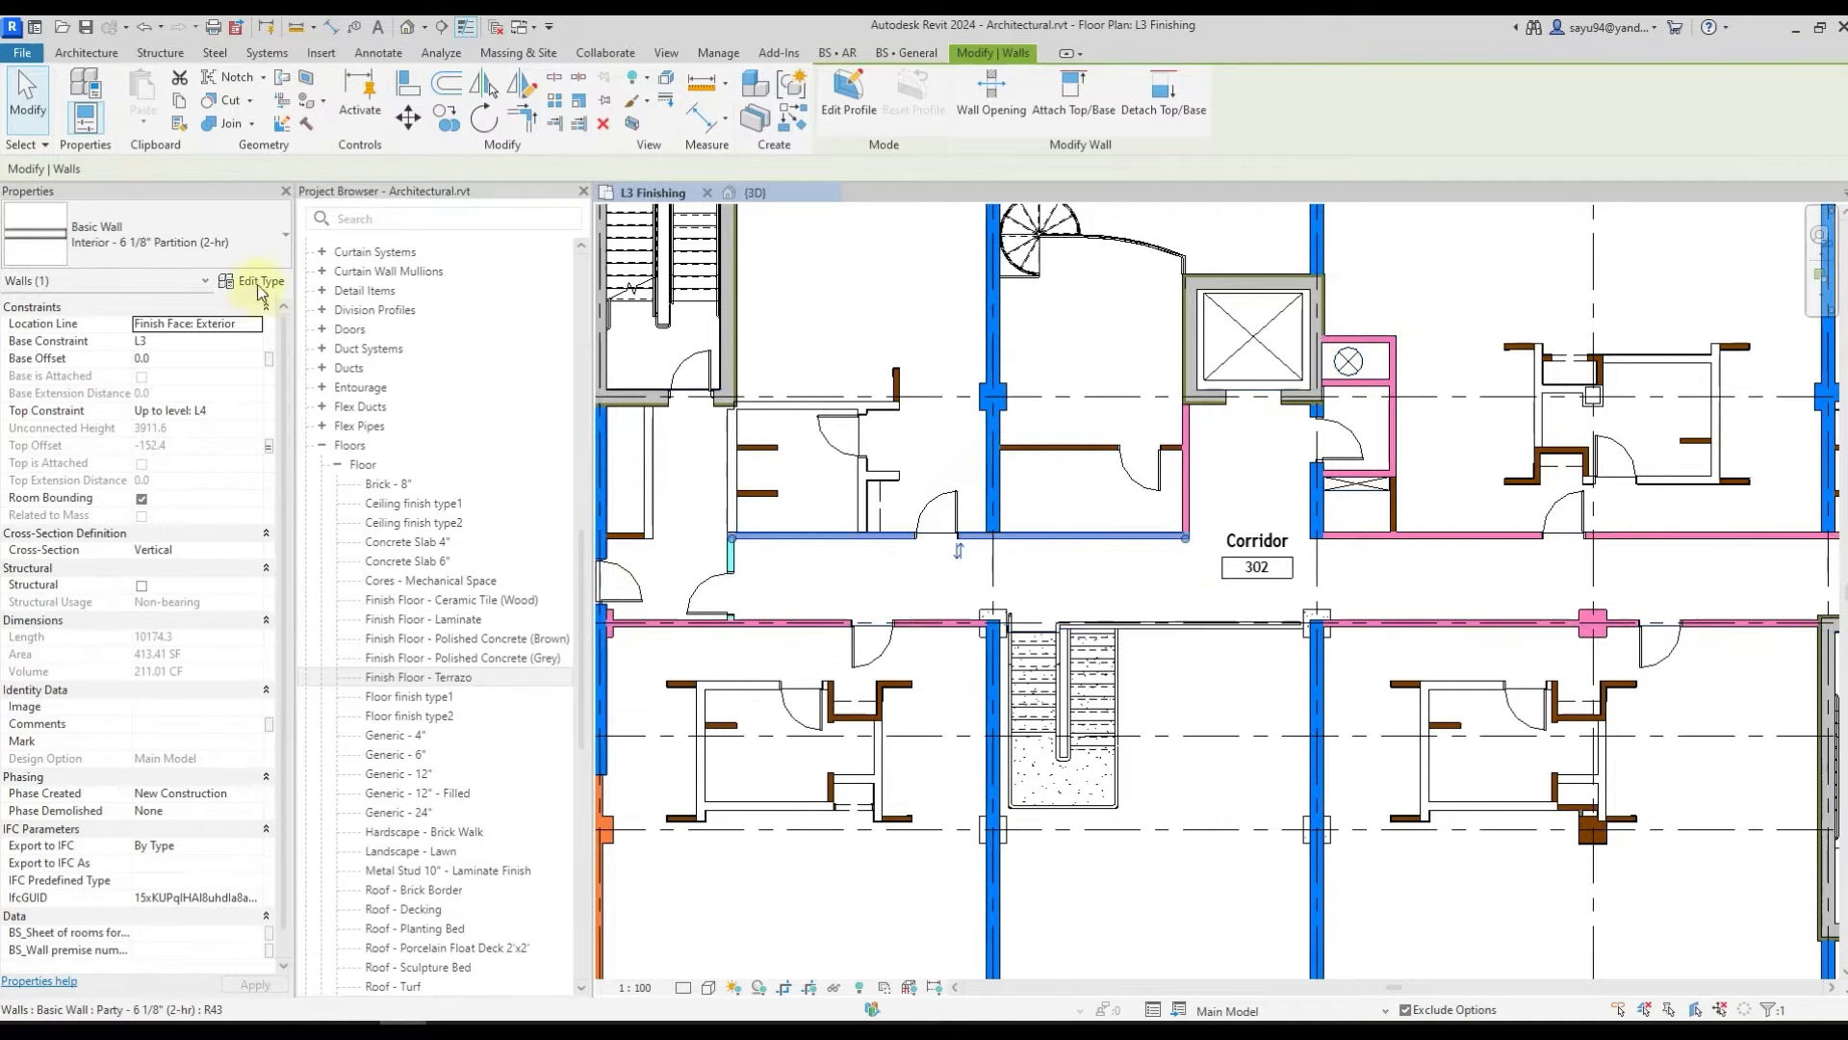
- Set ADSK_Short names to Gypsum for the Interior - 5 1/2" Partition (1-hr Smoke) wall type at the corridor's end
{"action": "left_click", "coordinate": [708, 547]}
{"action": "scroll", "coordinate": [708, 547], "scroll_direction": "up", "scroll_amount": 1}
{"action": "scroll", "coordinate": [709, 547], "scroll_direction": "up", "scroll_amount": 2}
{"action": "left_click", "coordinate": [747, 564]}
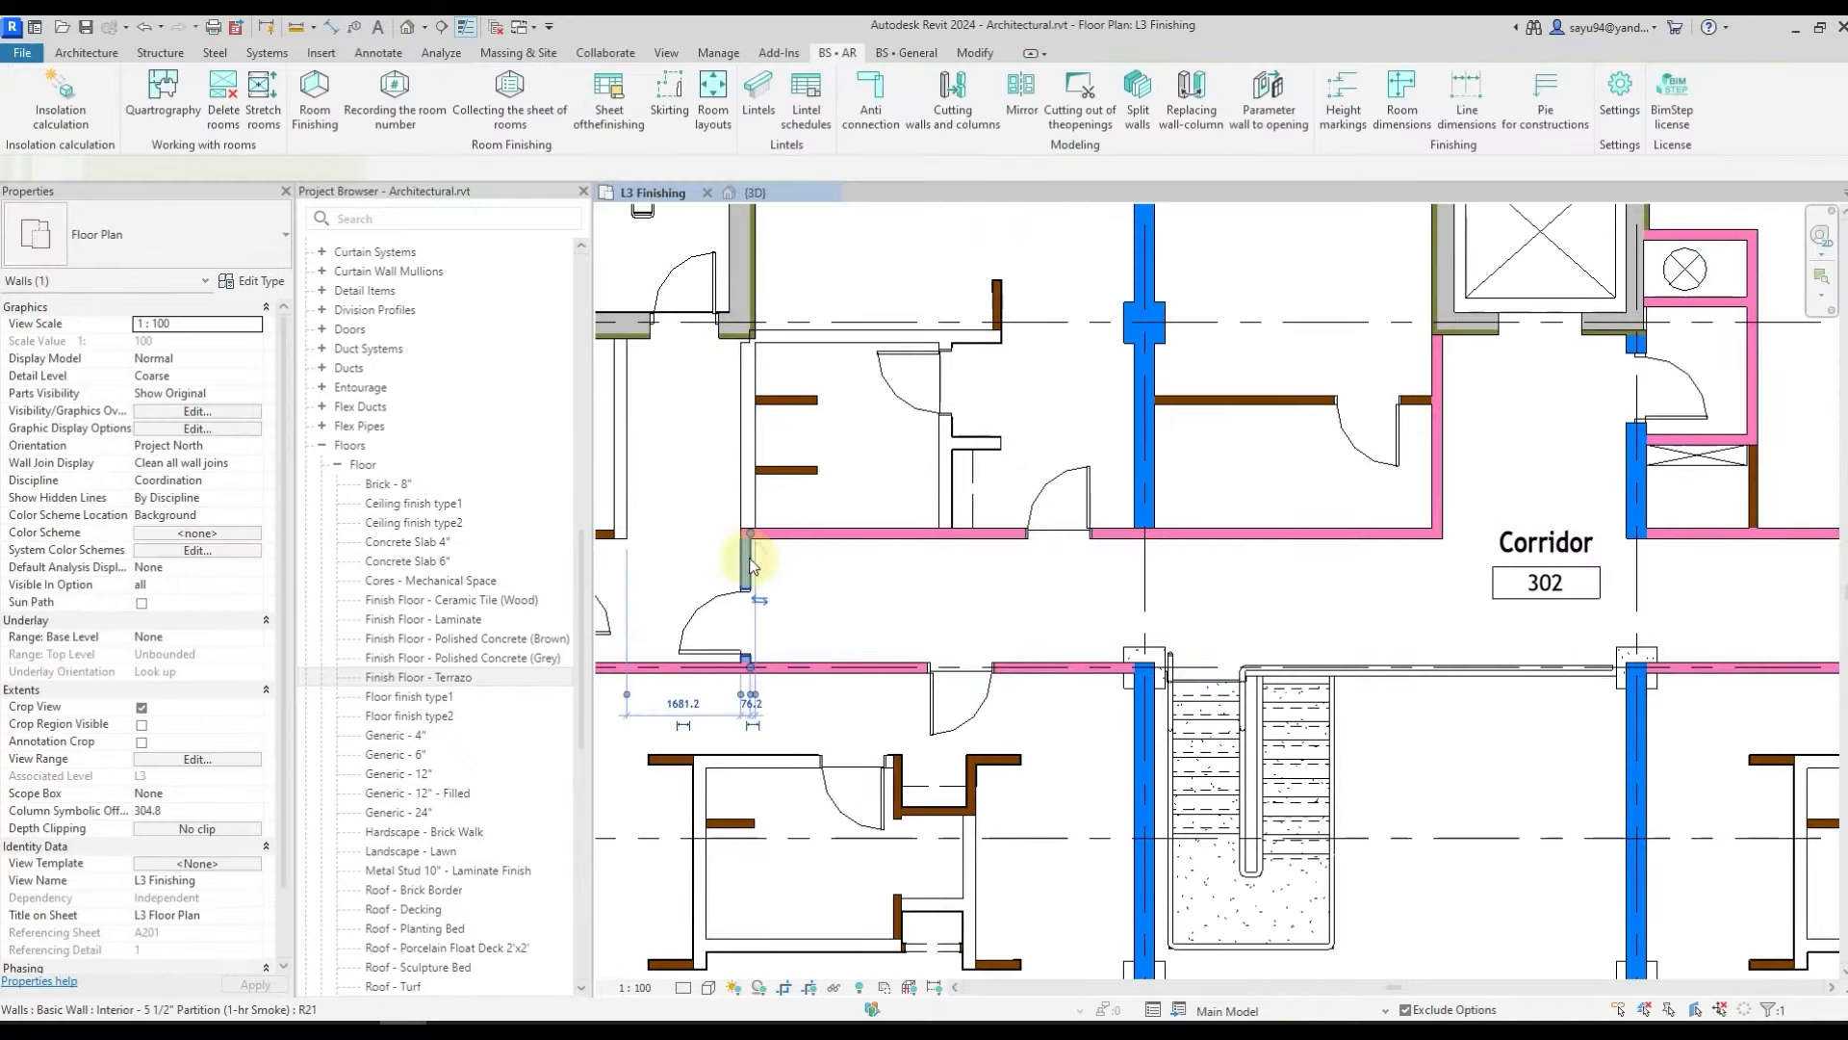
{"action": "left_click", "coordinate": [247, 281]}
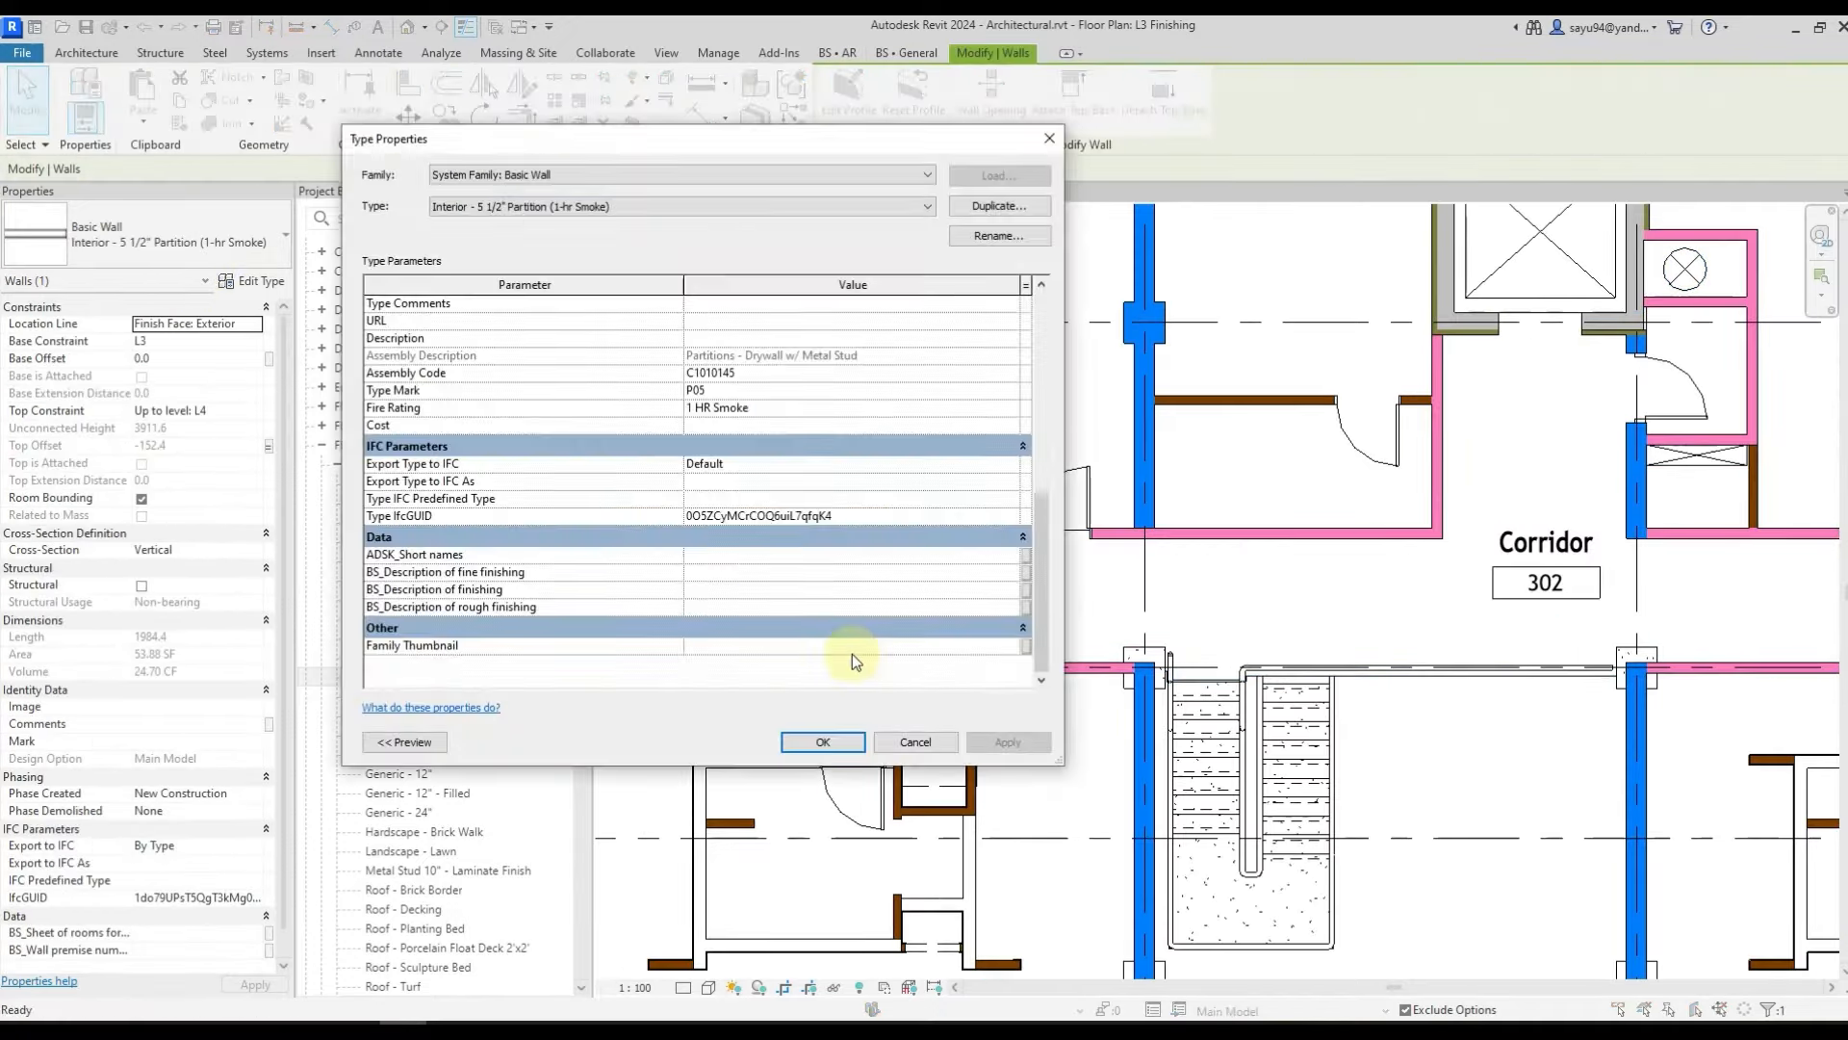
{"action": "left_click", "coordinate": [1009, 556]}
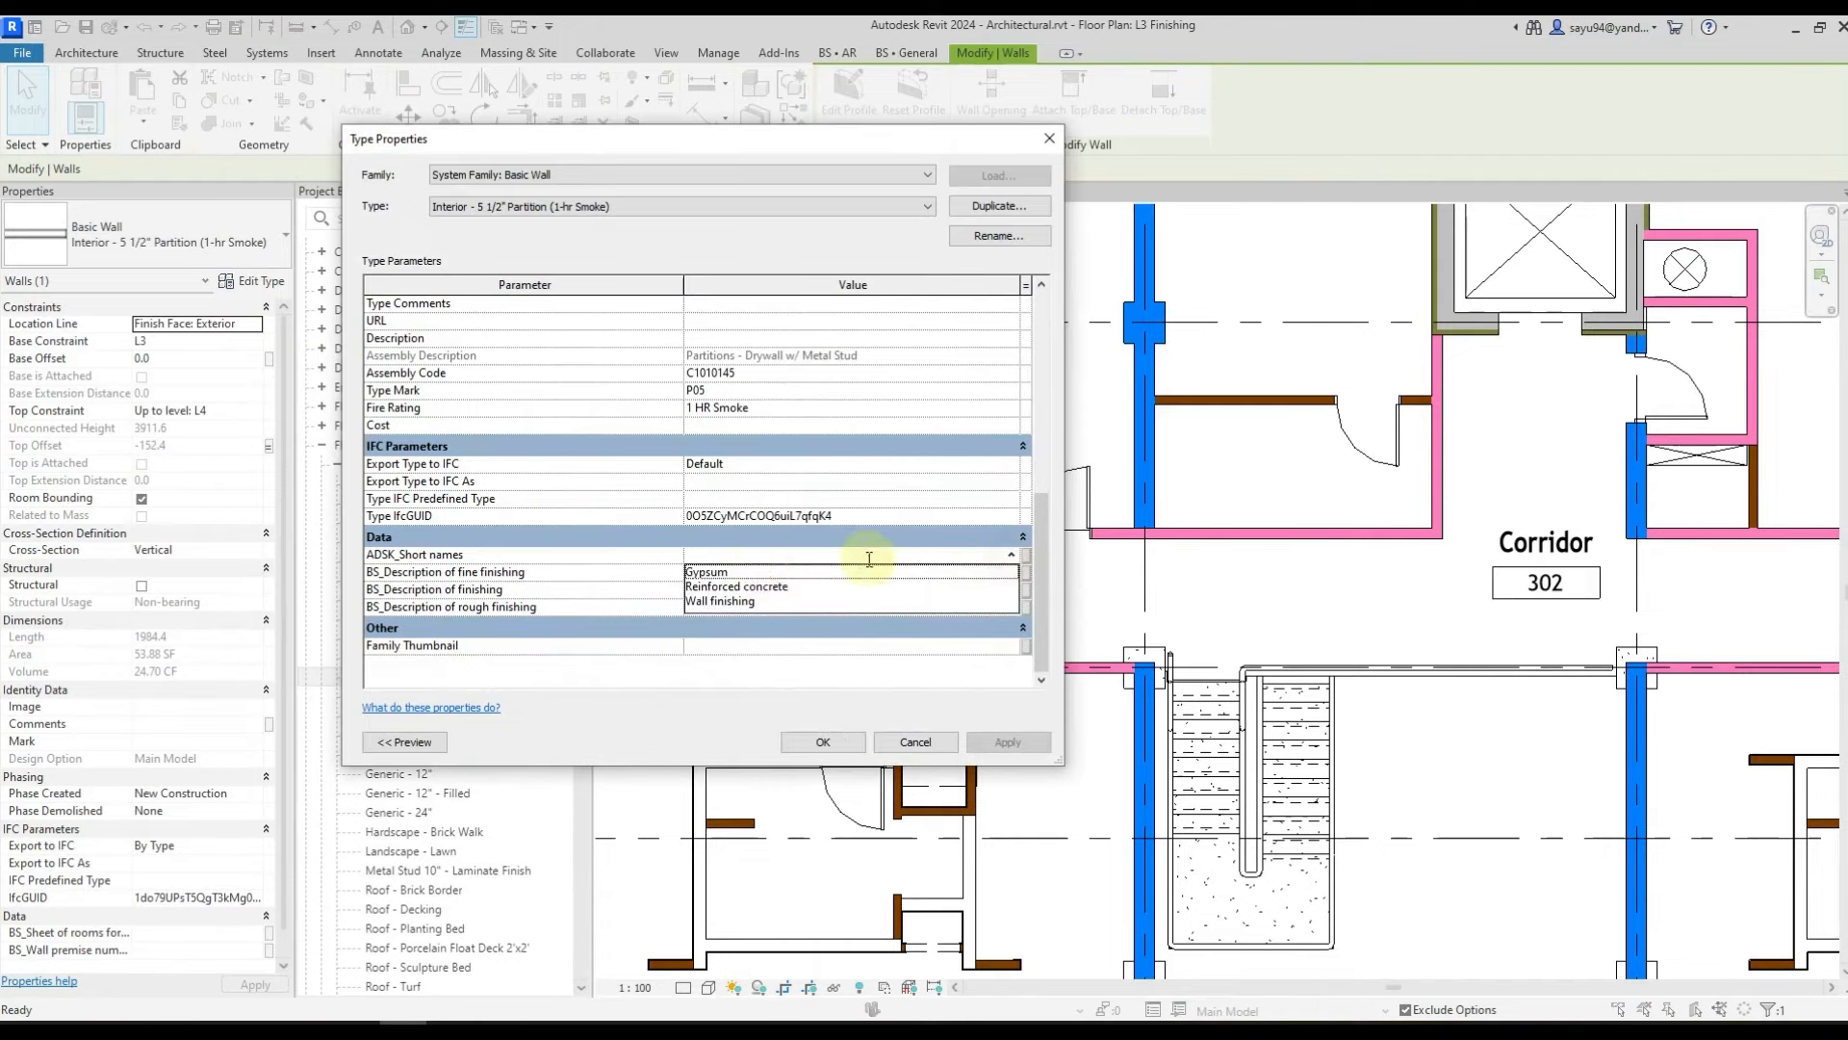
{"action": "left_click", "coordinate": [727, 575]}
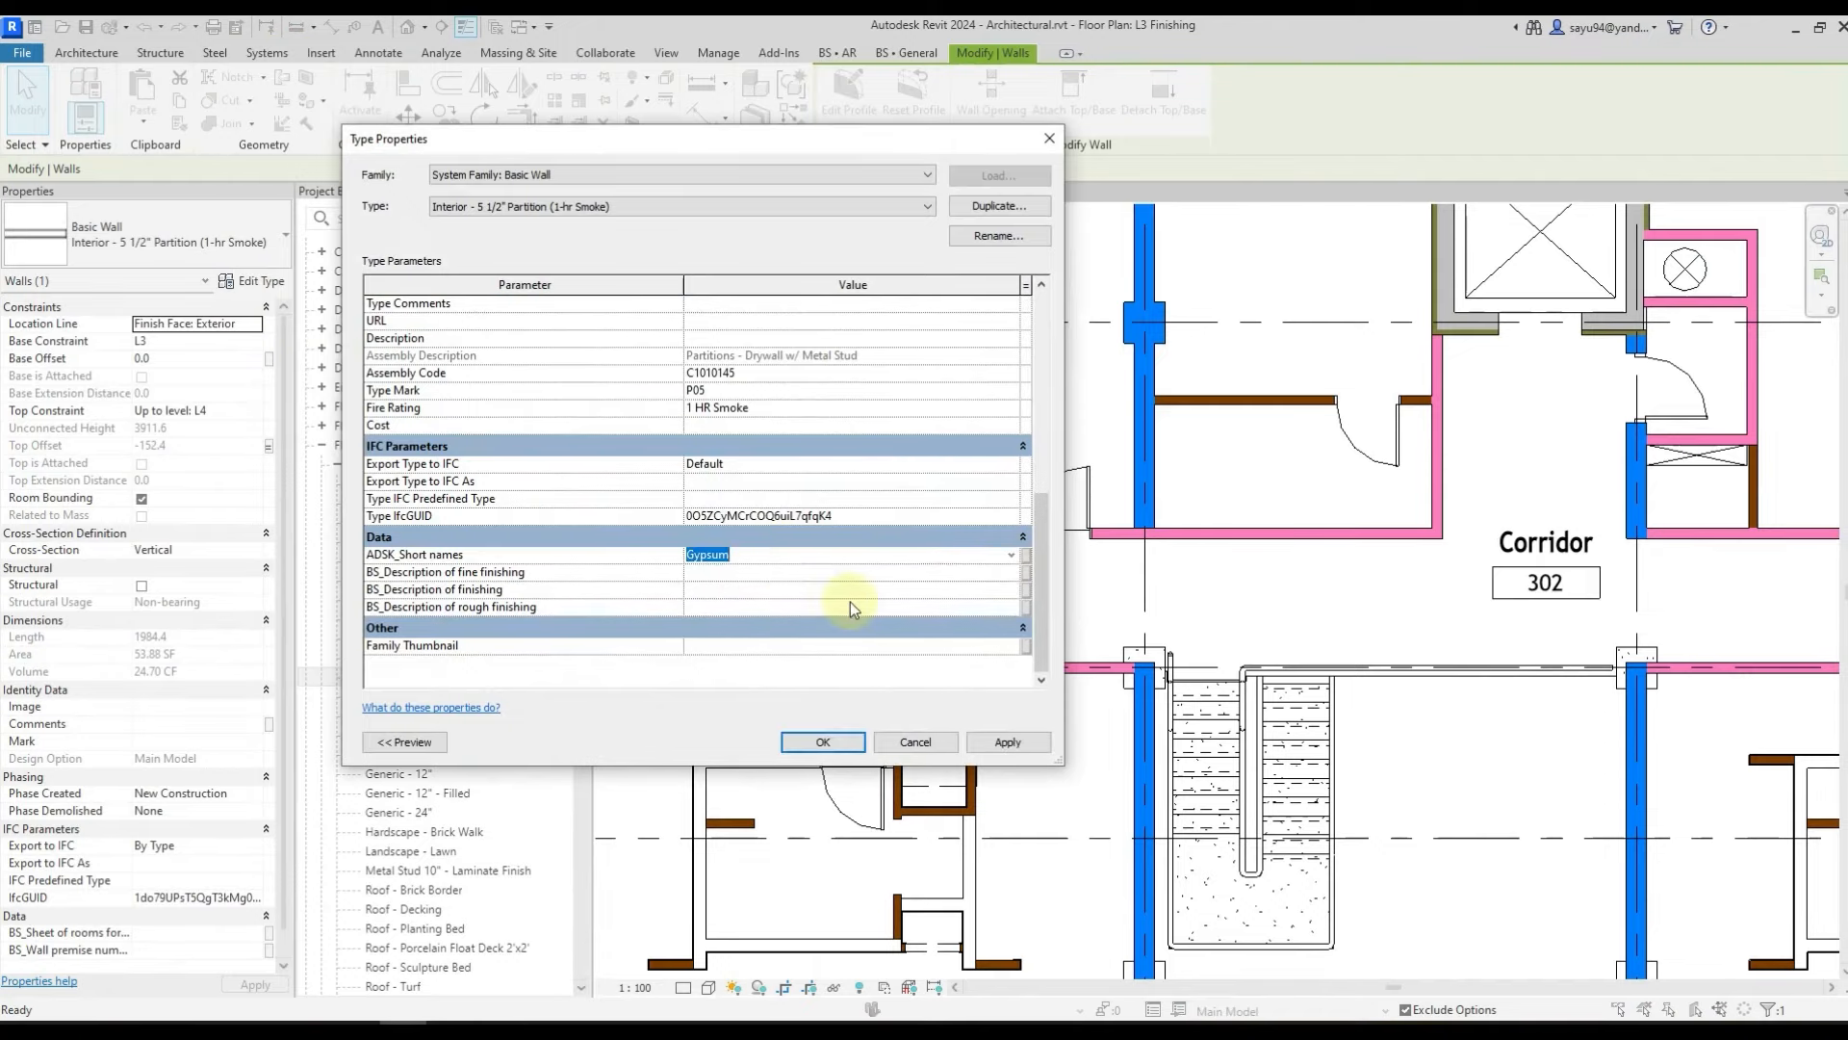
{"action": "left_click", "coordinate": [823, 744]}
- Check the ADSK_Short names value in the types of the corridor's 6 1/8" partition, concrete core and party walls
{"action": "left_click", "coordinate": [982, 538]}
{"action": "left_click", "coordinate": [787, 572]}
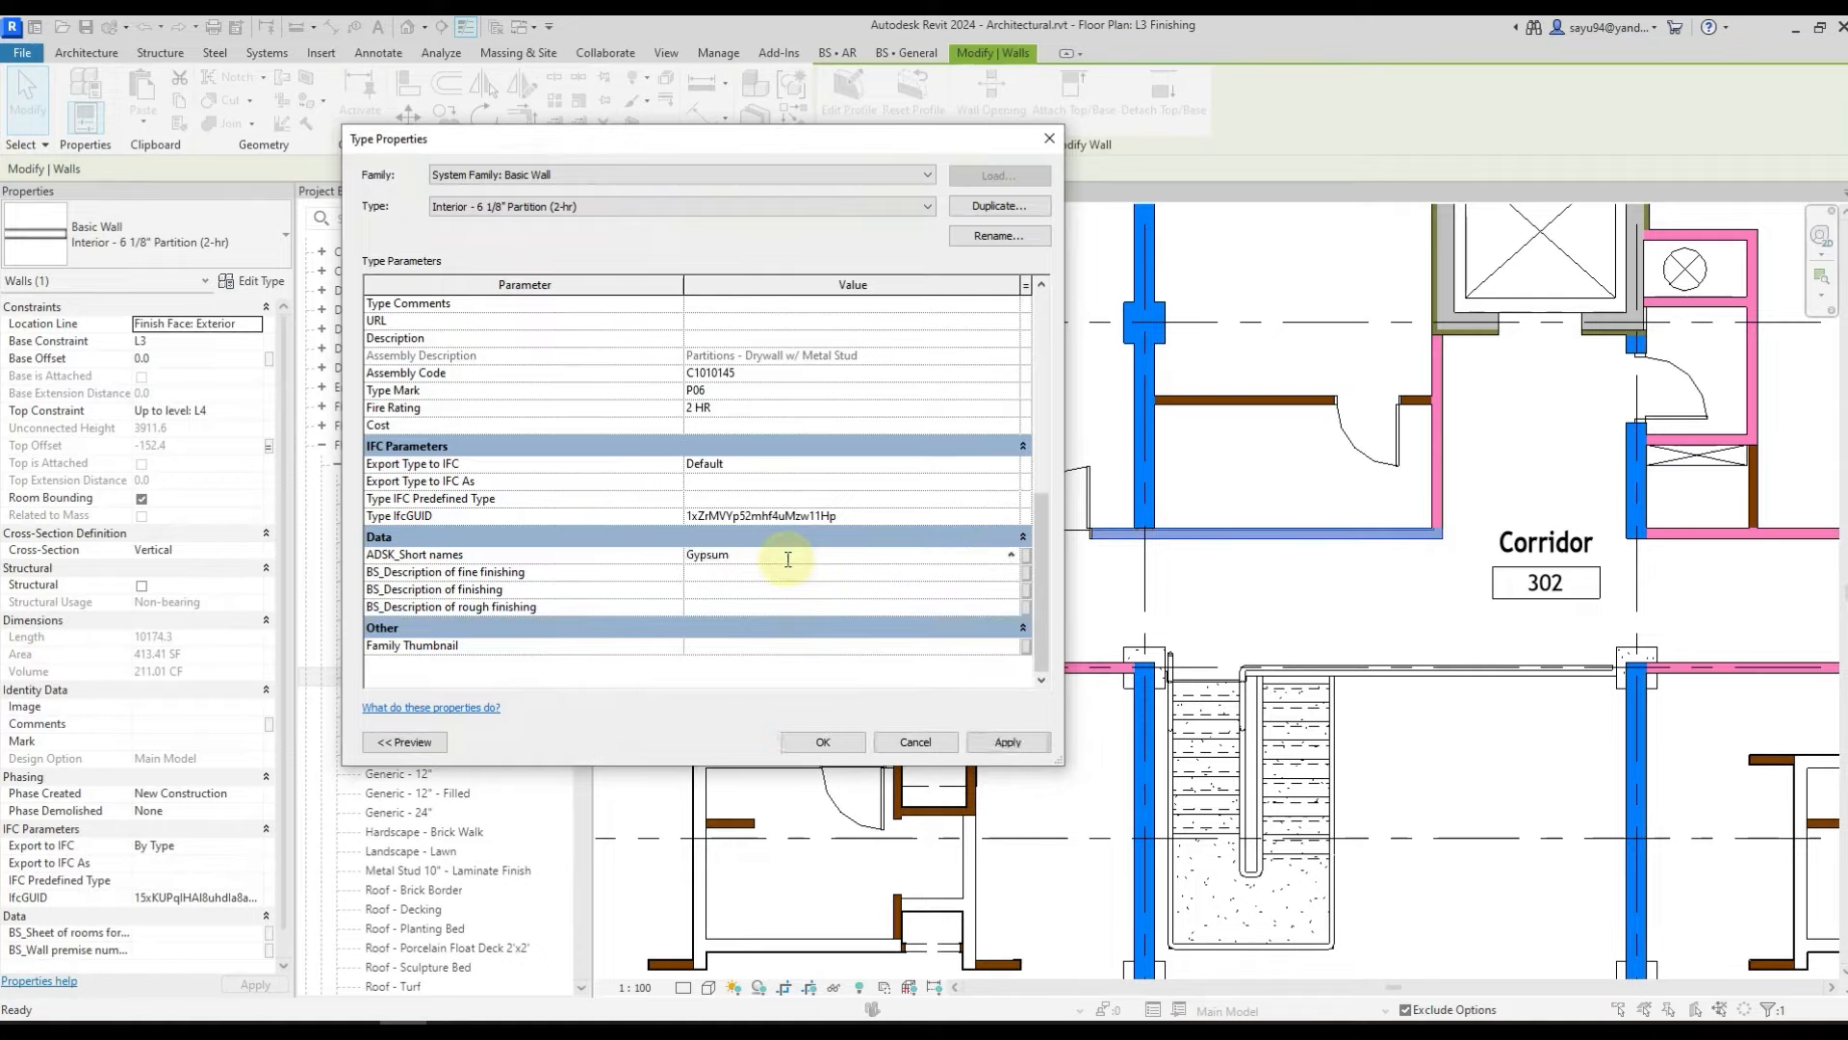
{"action": "key", "text": "Return"}
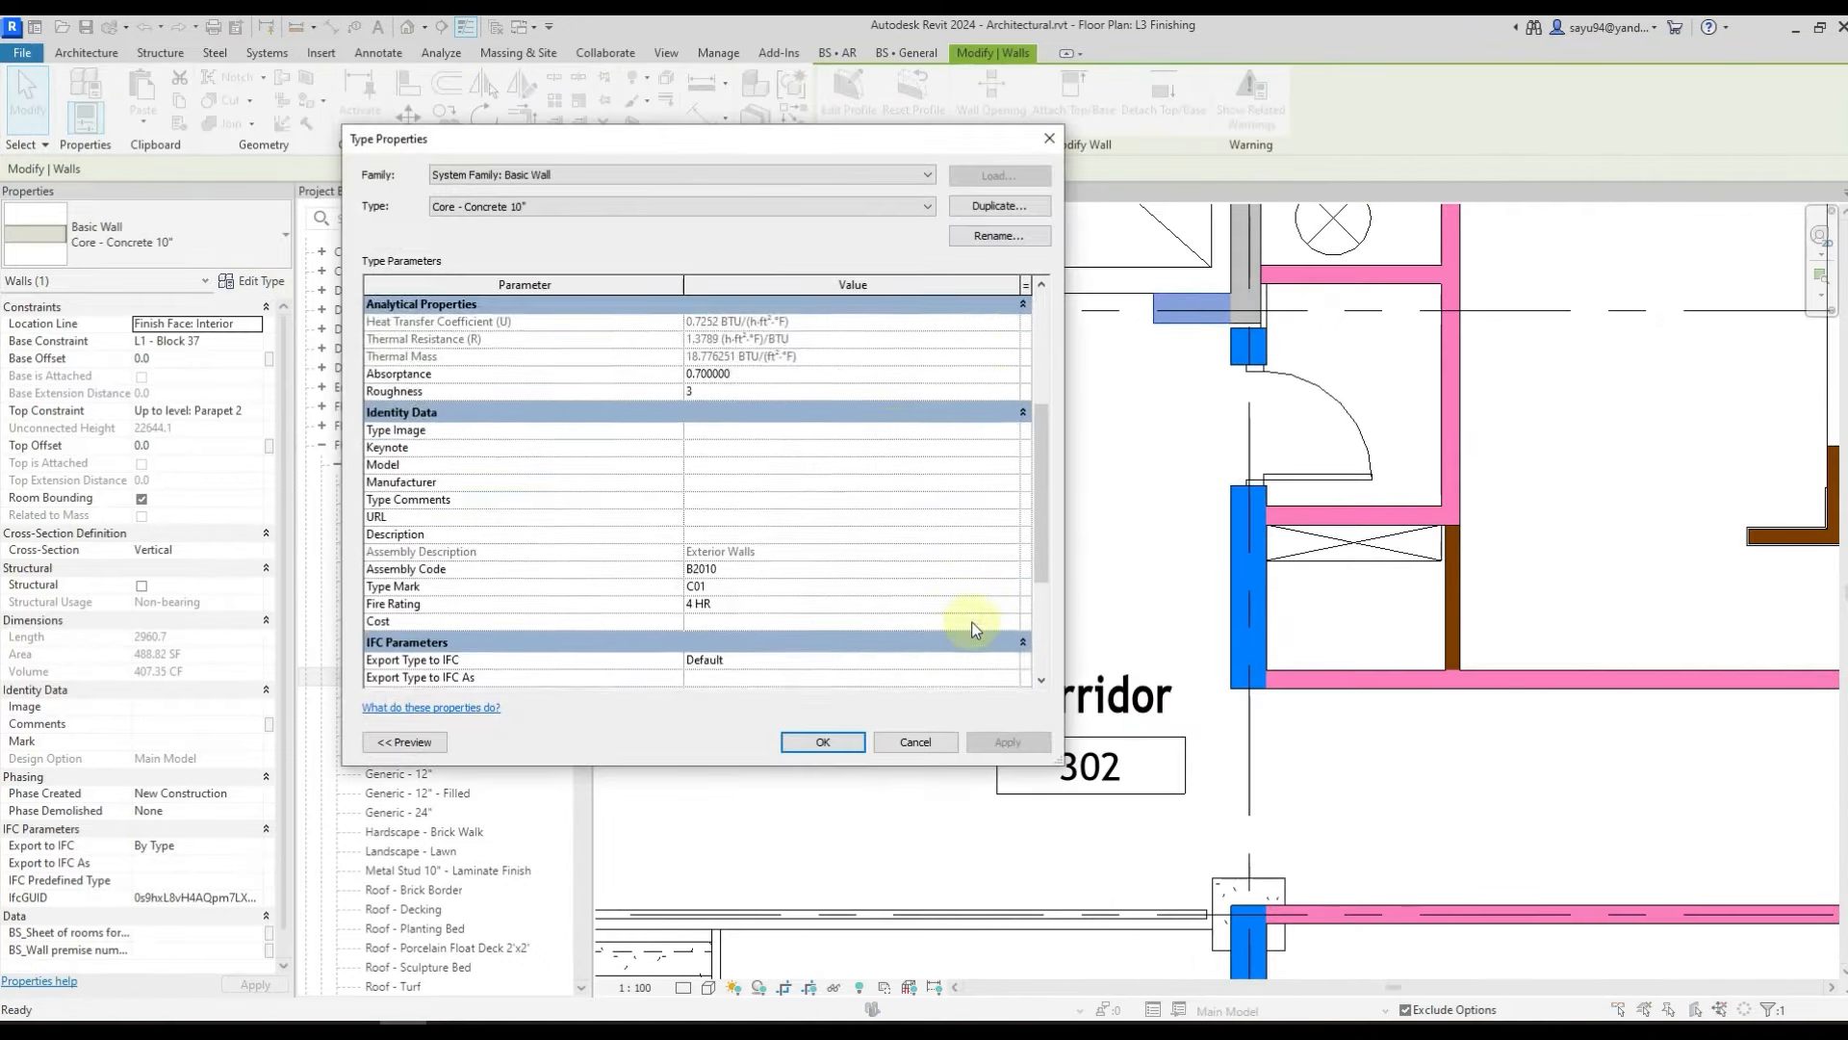
{"action": "scroll", "coordinate": [773, 552], "scroll_direction": "down", "scroll_amount": 3}
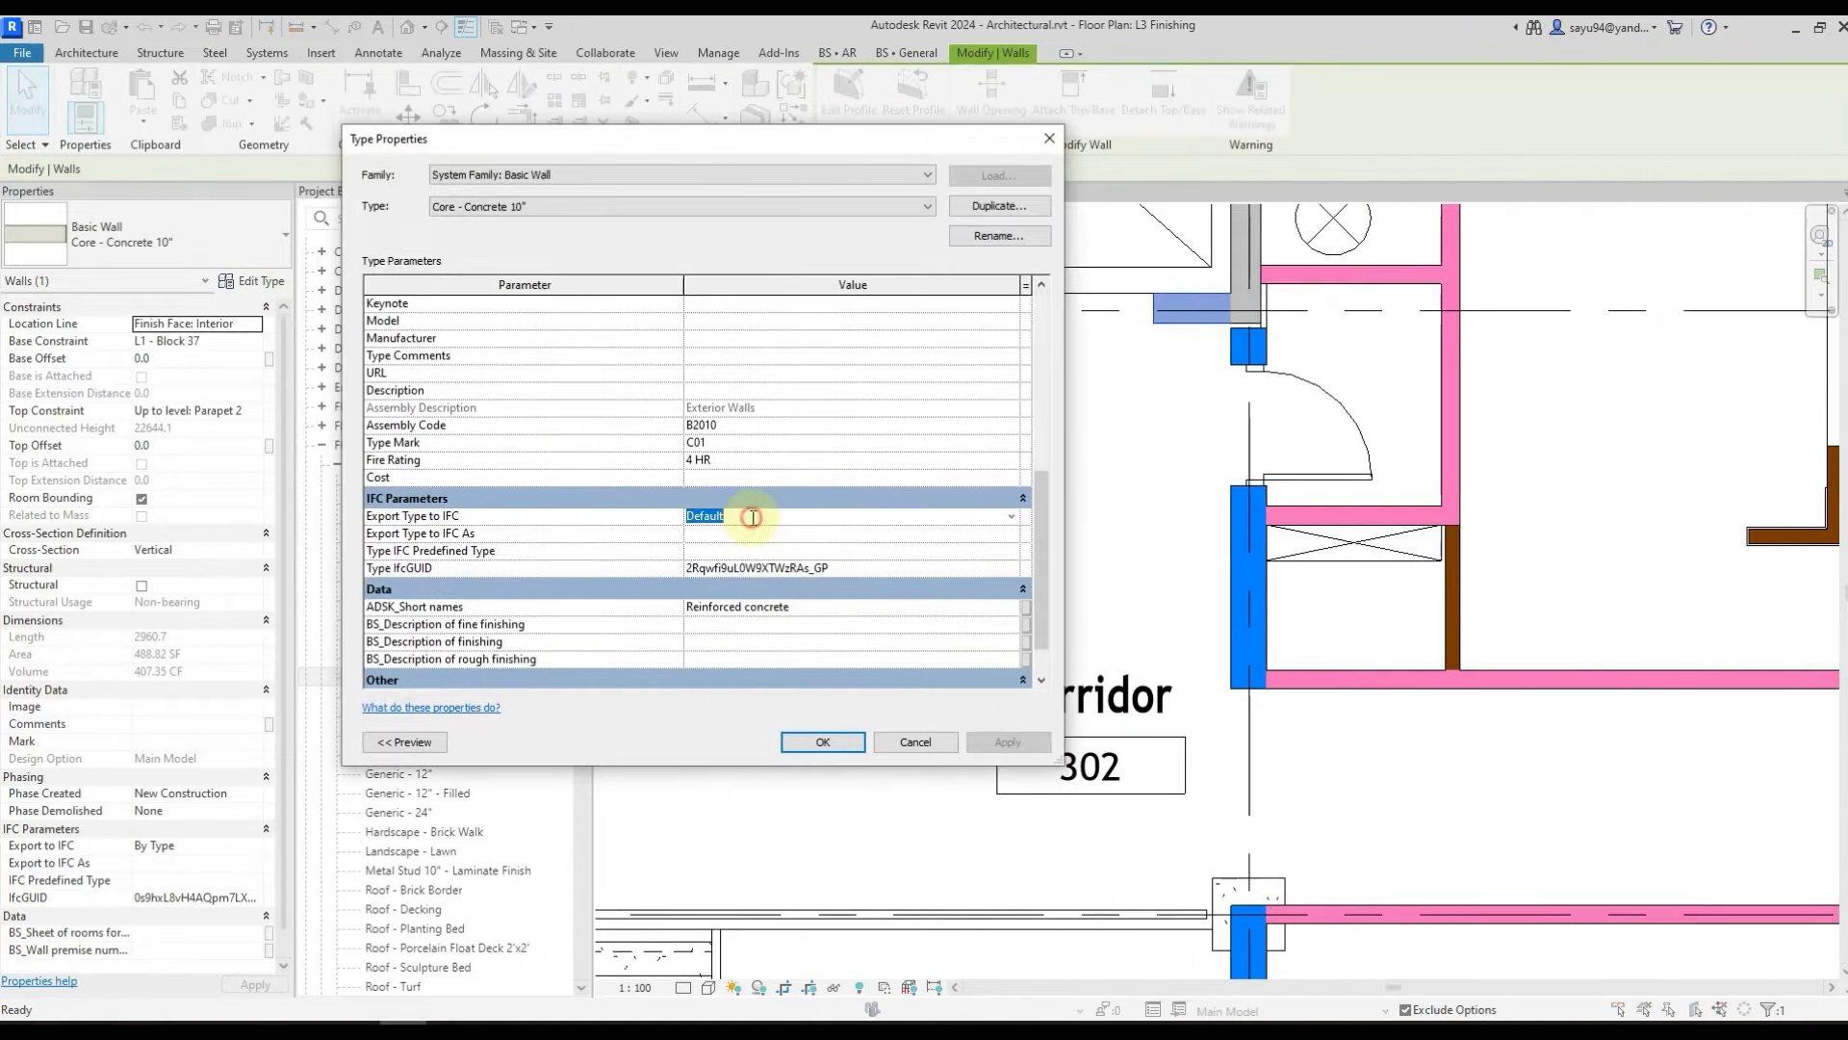
{"action": "left_click", "coordinate": [968, 553]}
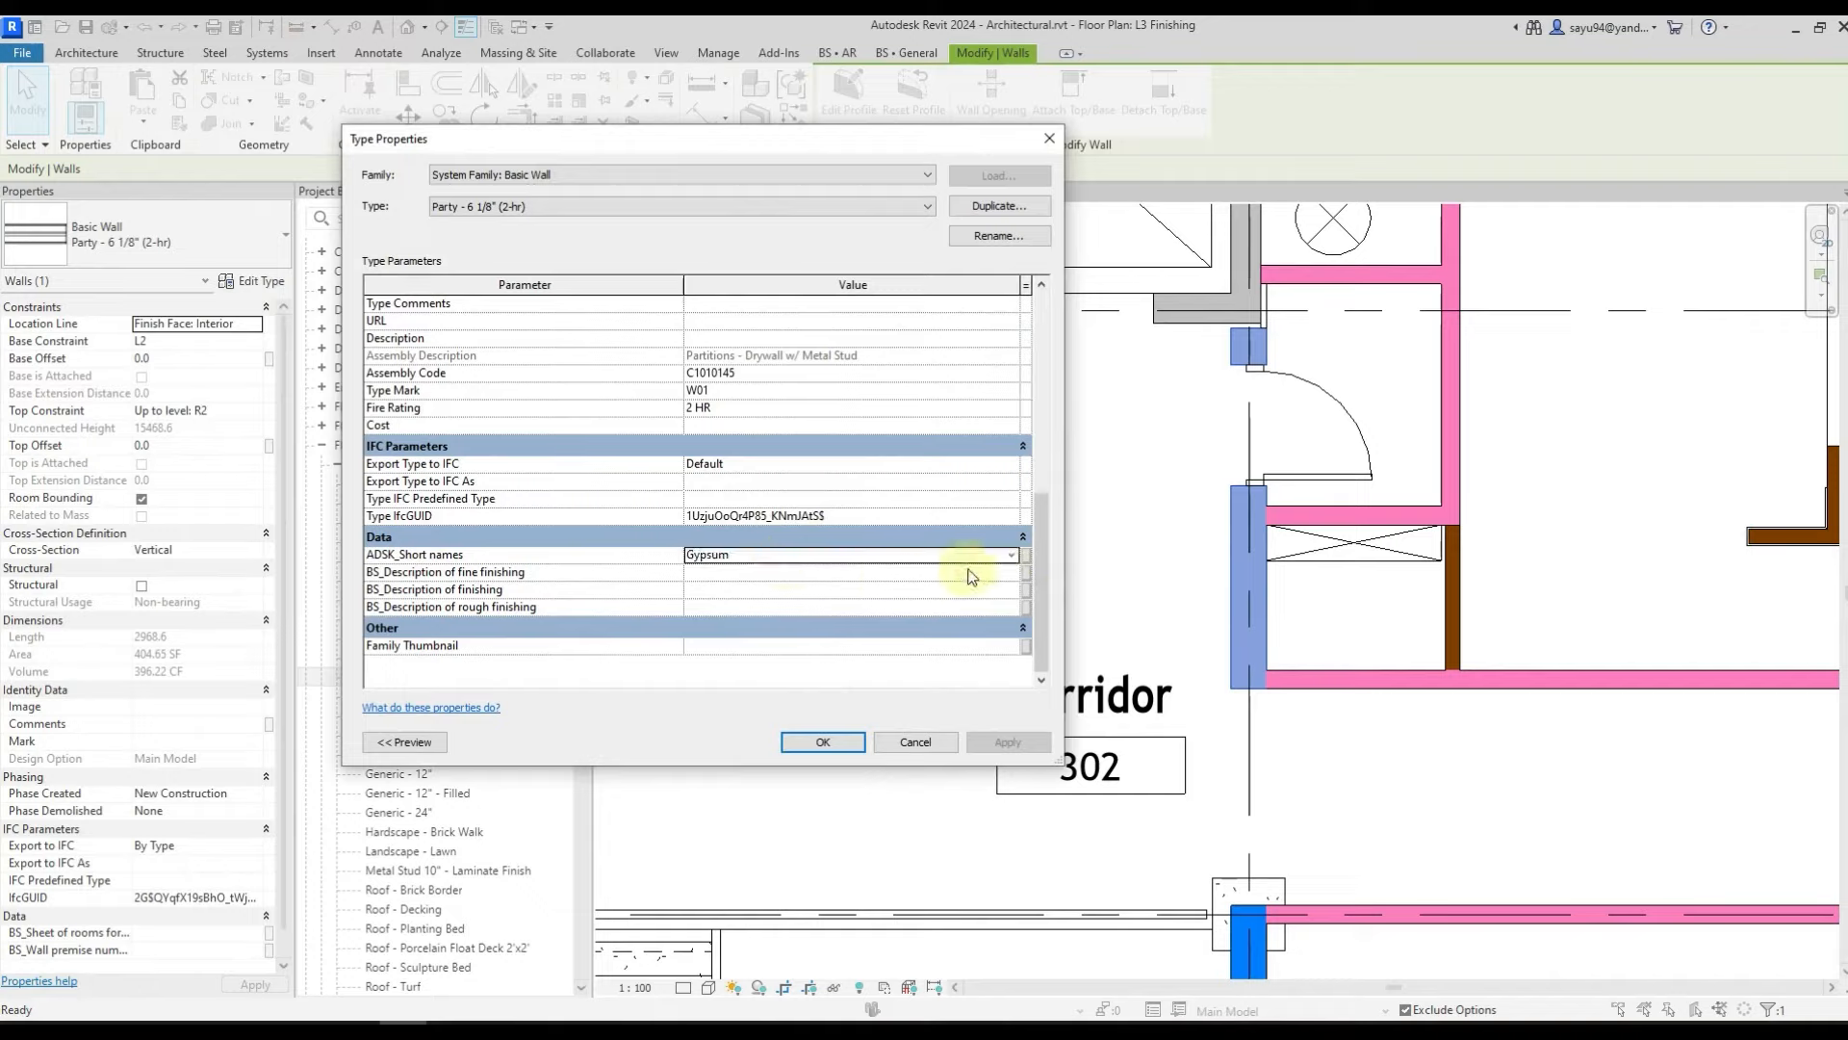
{"action": "key", "text": "Escape"}
{"action": "key", "text": "Escape"}
- Check the type properties of a wall further along Corridor 302
{"action": "scroll", "coordinate": [1085, 577], "scroll_direction": "down", "scroll_amount": 1}
{"action": "middle_click_drag", "start_coordinate": [1170, 691], "coordinate": [735, 550]}
{"action": "left_click", "coordinate": [783, 669]}
{"action": "middle_click_drag", "start_coordinate": [815, 663], "coordinate": [1029, 635]}
{"action": "left_click", "coordinate": [231, 279]}
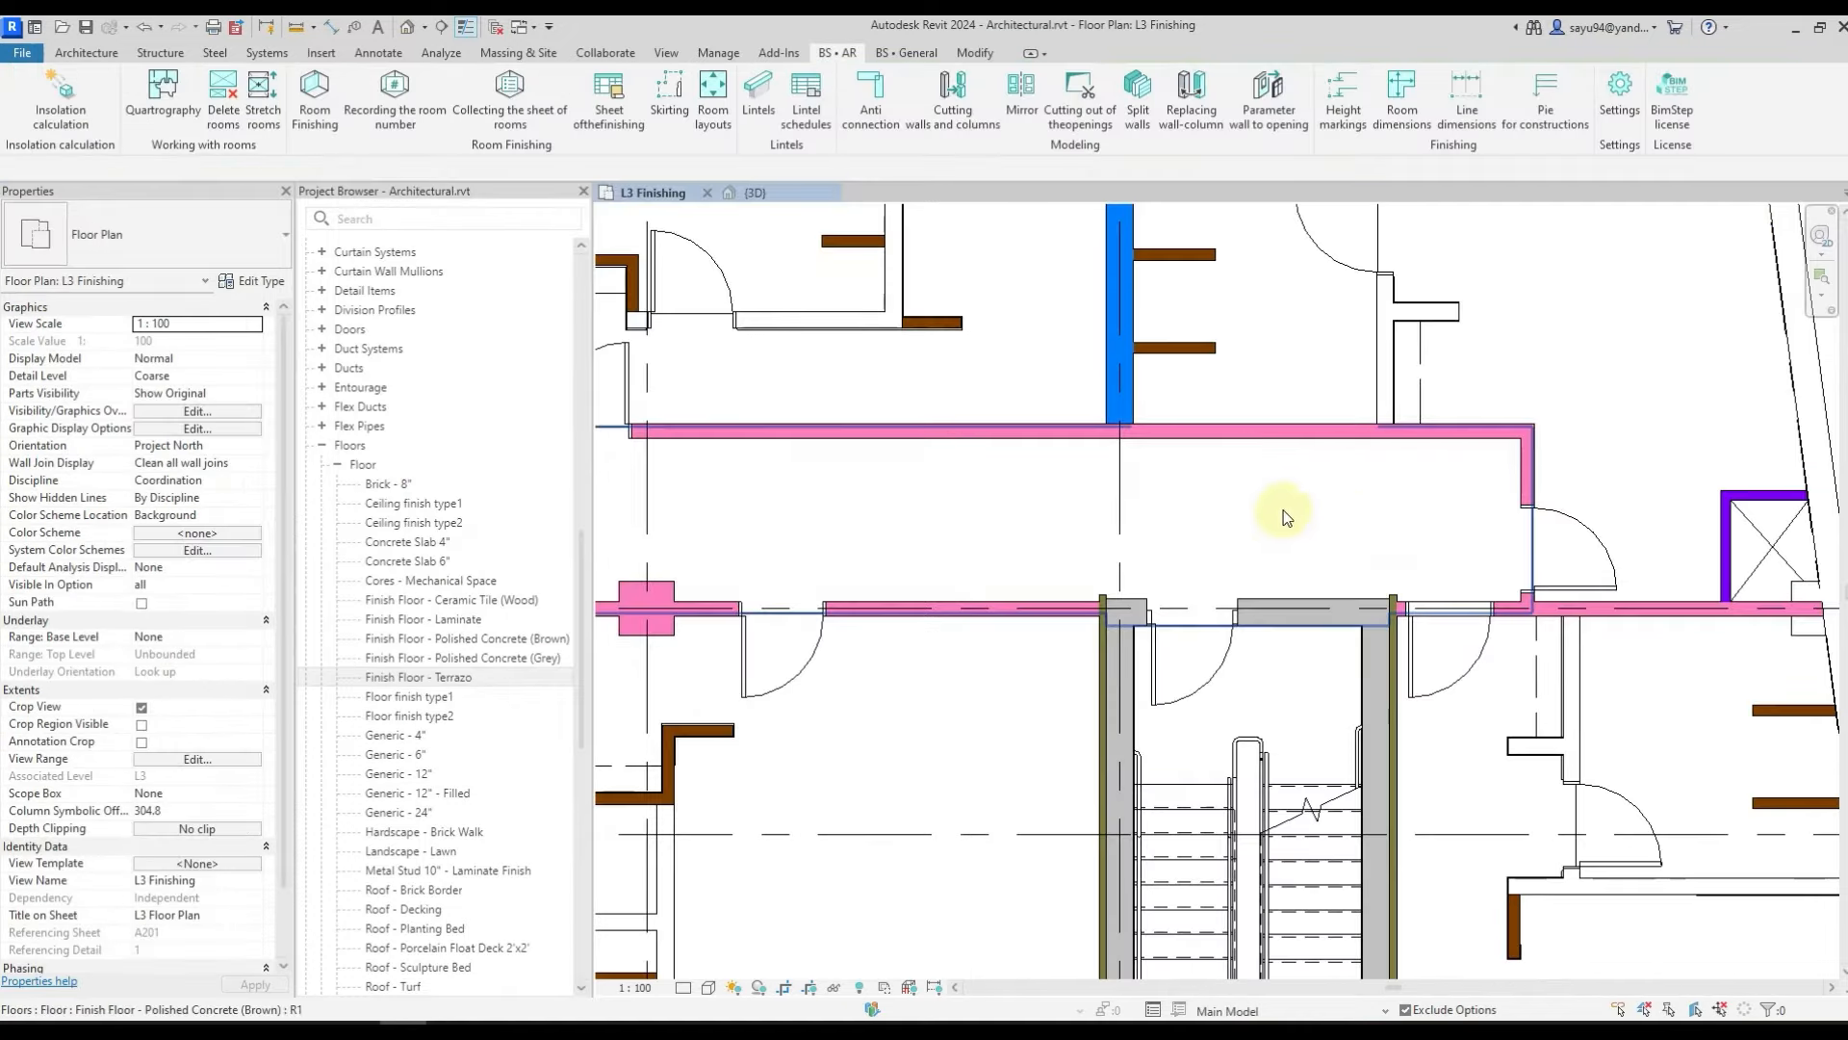
- Select the Corridor 302 room and start Room Finishing for it with two wall heights
{"action": "middle_click_drag", "start_coordinate": [1234, 520], "coordinate": [1453, 532]}
{"action": "scroll", "coordinate": [1453, 532], "scroll_direction": "down", "scroll_amount": 5}
{"action": "middle_click_drag", "start_coordinate": [948, 519], "coordinate": [1143, 544]}
{"action": "key", "text": "Tab"}
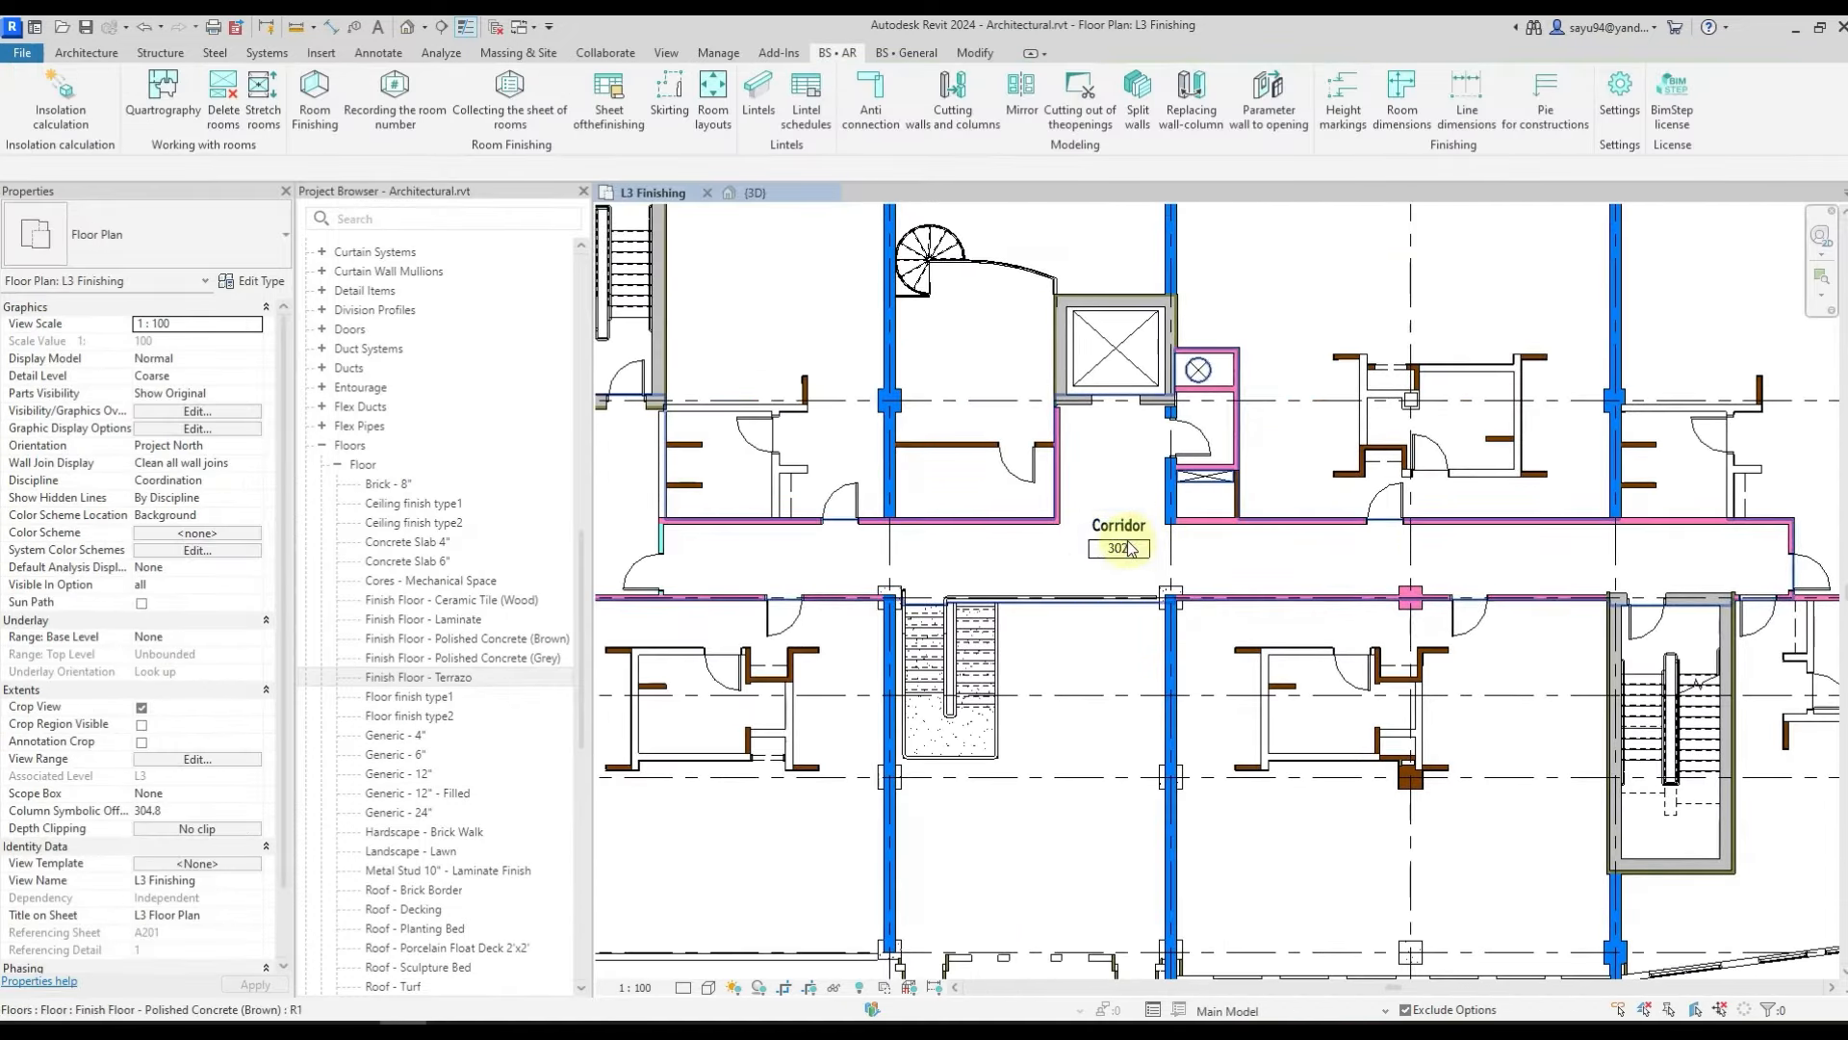
{"action": "left_click", "coordinate": [1130, 548]}
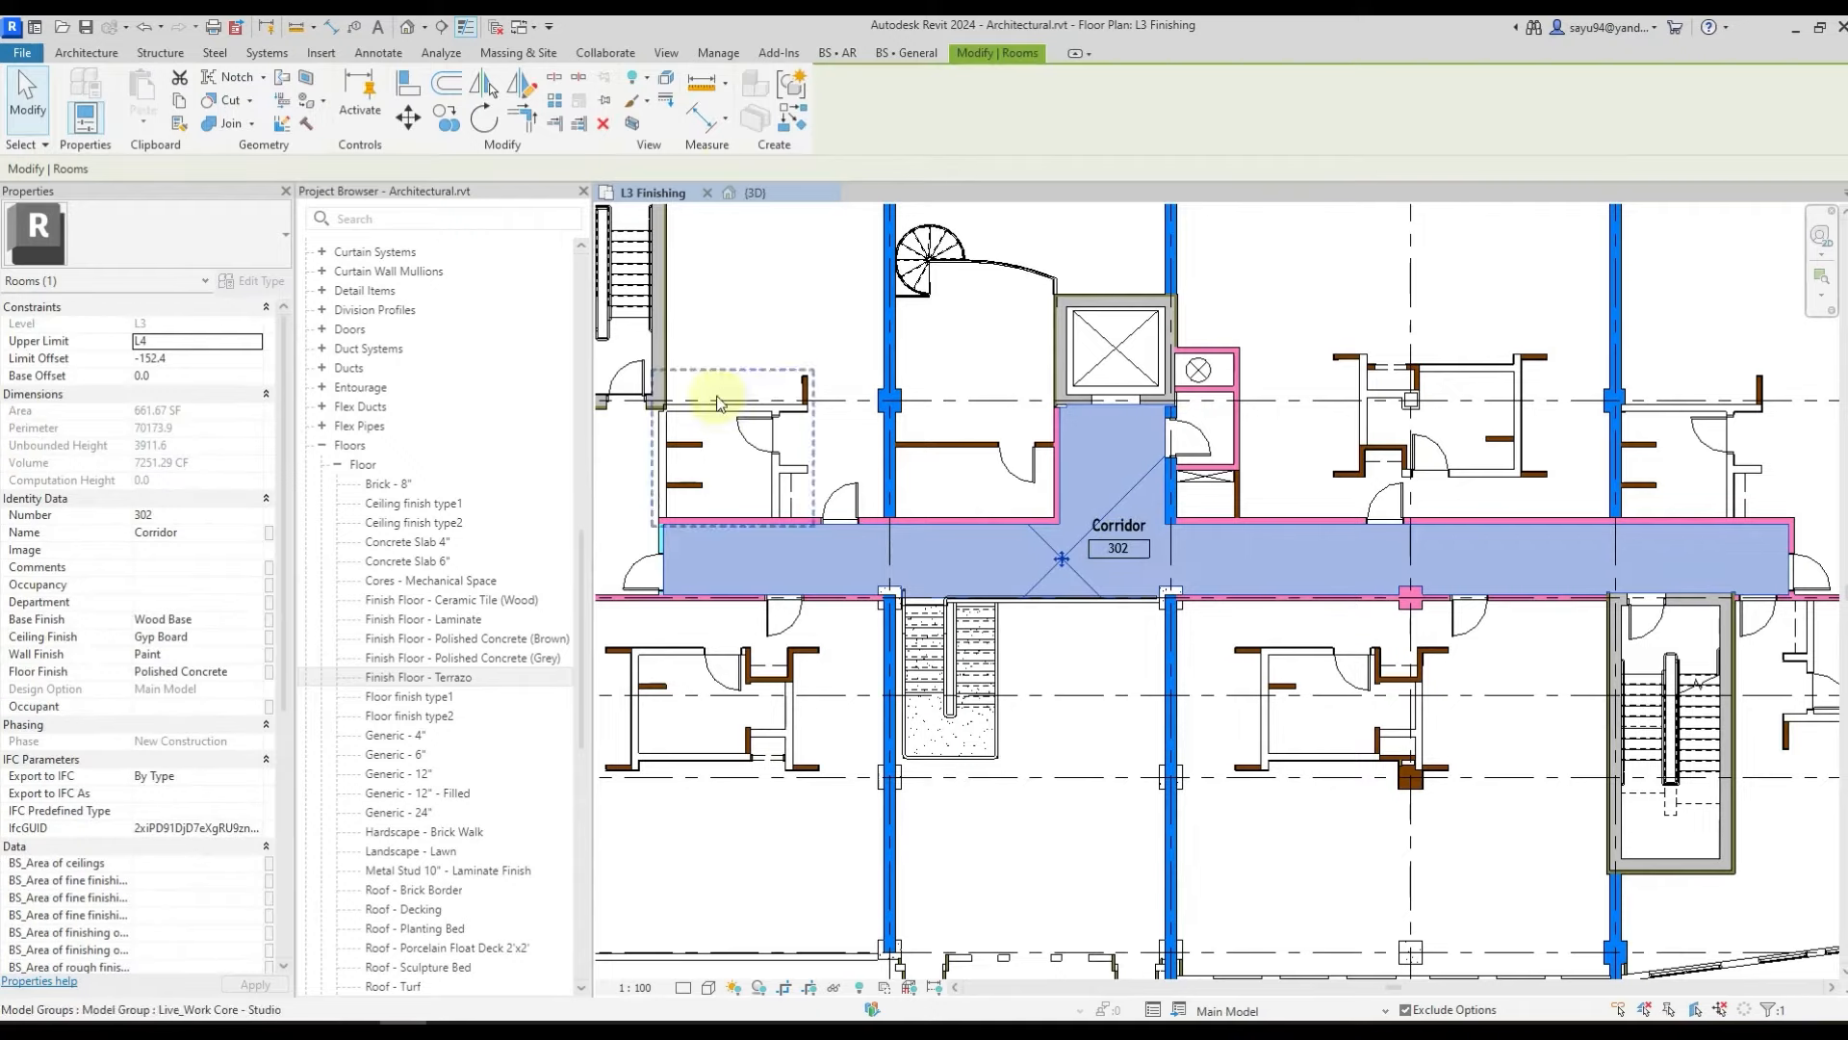
{"action": "left_click", "coordinate": [839, 56]}
{"action": "left_click", "coordinate": [610, 101]}
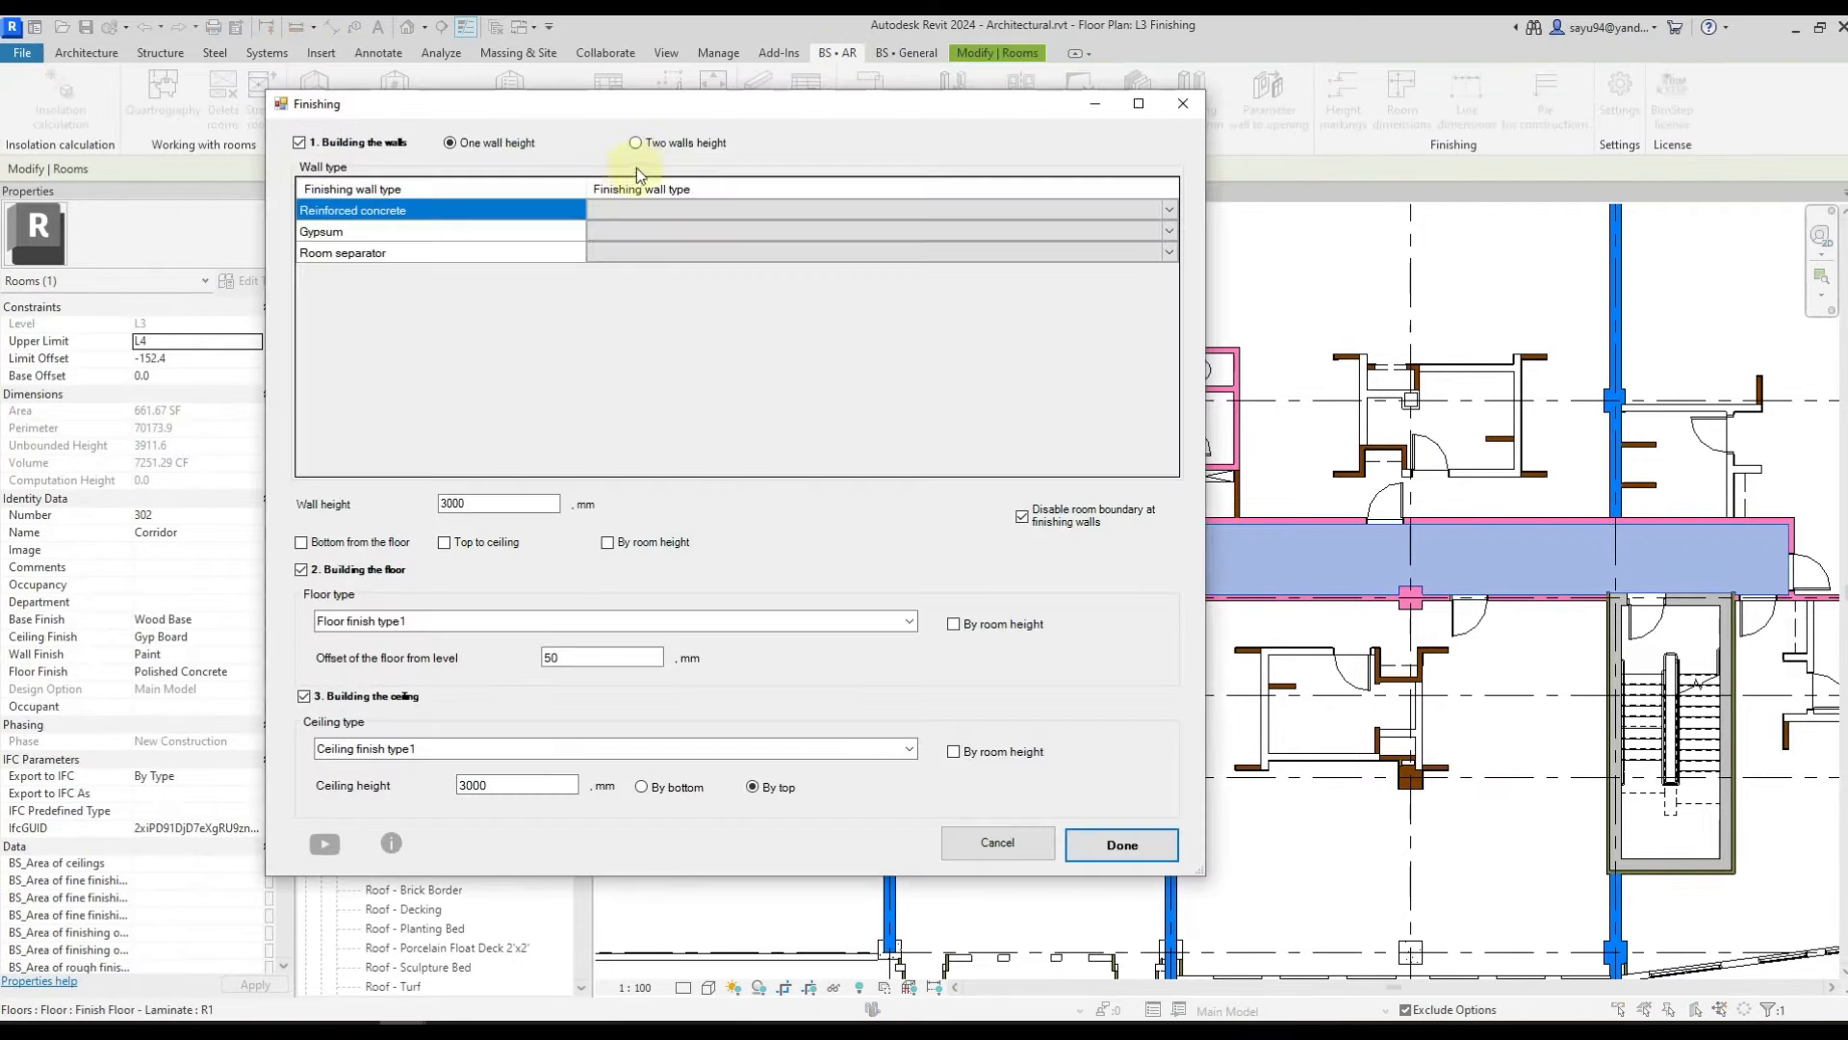
{"action": "left_click", "coordinate": [670, 144]}
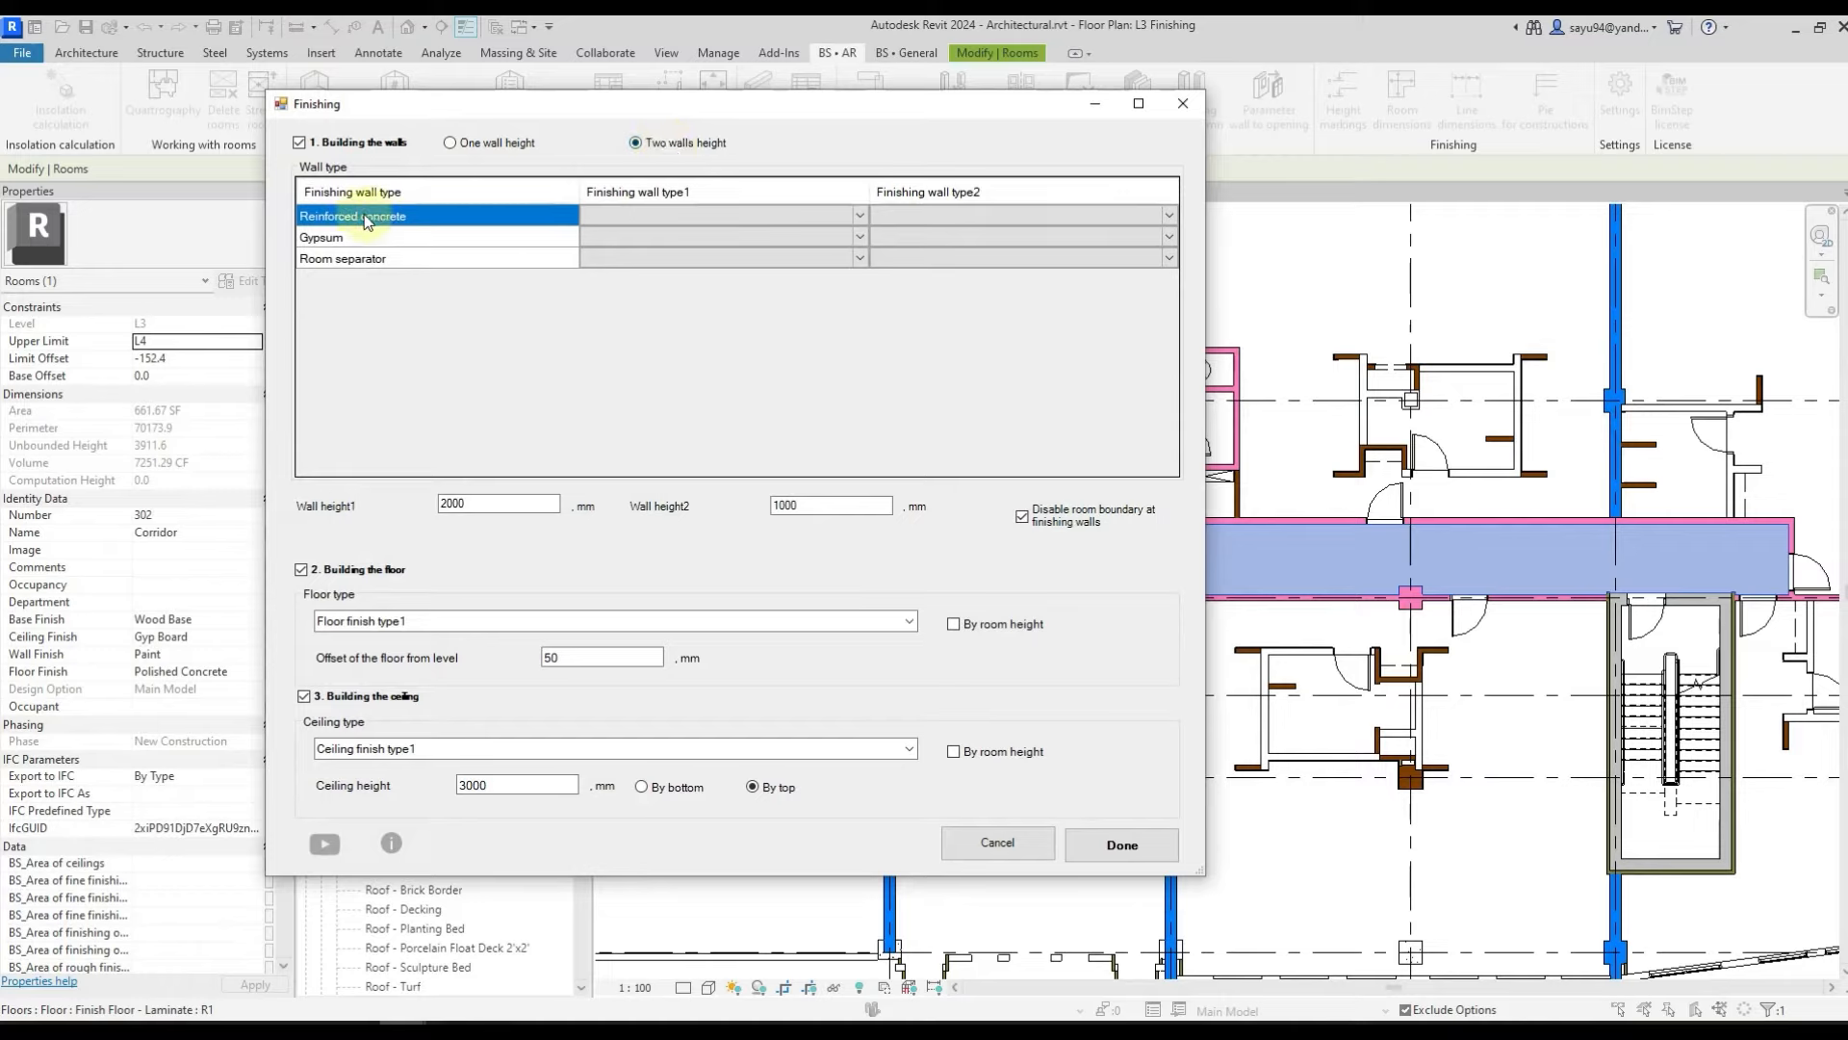
- Assign the Finishing reinforced concrete wall type to both heights of the Reinforced concrete walls
{"action": "left_click", "coordinate": [670, 217]}
{"action": "left_click", "coordinate": [660, 252]}
{"action": "left_click", "coordinate": [929, 222]}
{"action": "left_click", "coordinate": [929, 223]}
{"action": "left_click", "coordinate": [931, 252]}
- Assign the Finishing gypsum wall type to both heights of the Gypsum walls
{"action": "left_click", "coordinate": [689, 239]}
{"action": "left_click", "coordinate": [688, 239]}
{"action": "left_click", "coordinate": [677, 258]}
{"action": "left_click", "coordinate": [935, 240]}
{"action": "left_click", "coordinate": [936, 242]}
{"action": "left_click", "coordinate": [932, 258]}
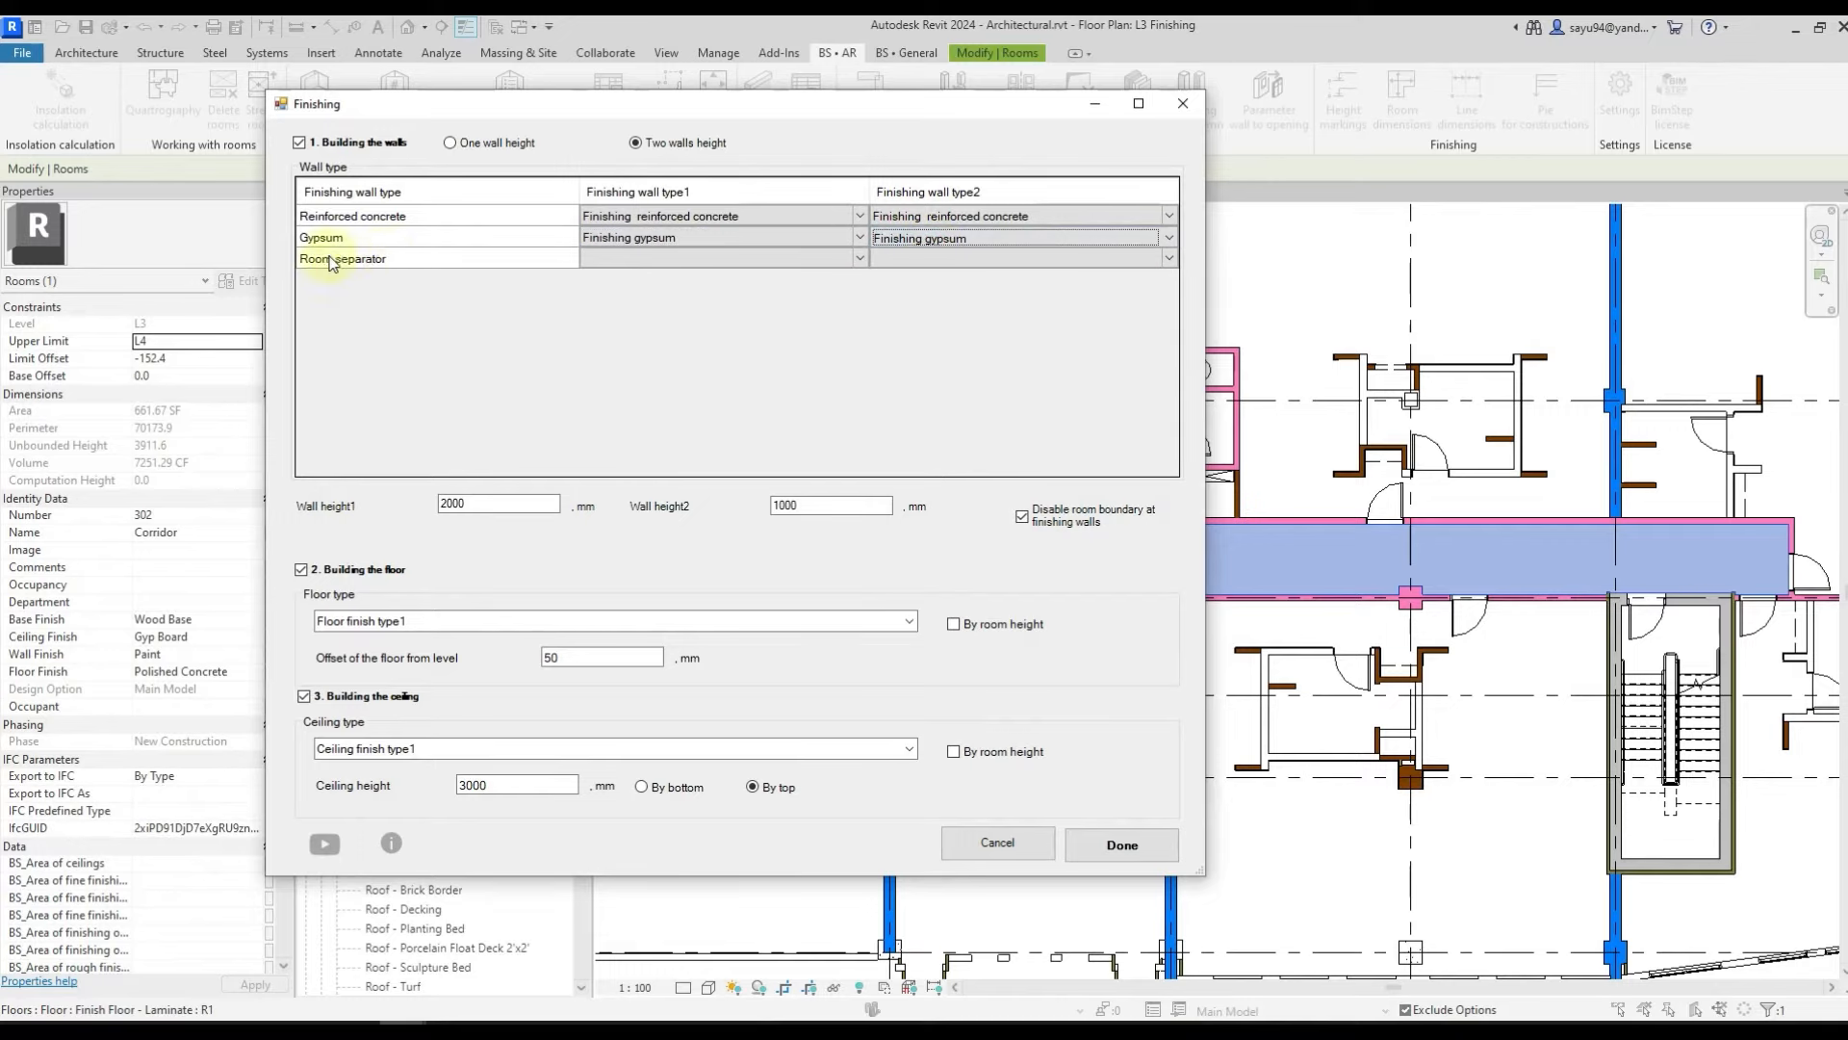
{"action": "left_click", "coordinate": [958, 265]}
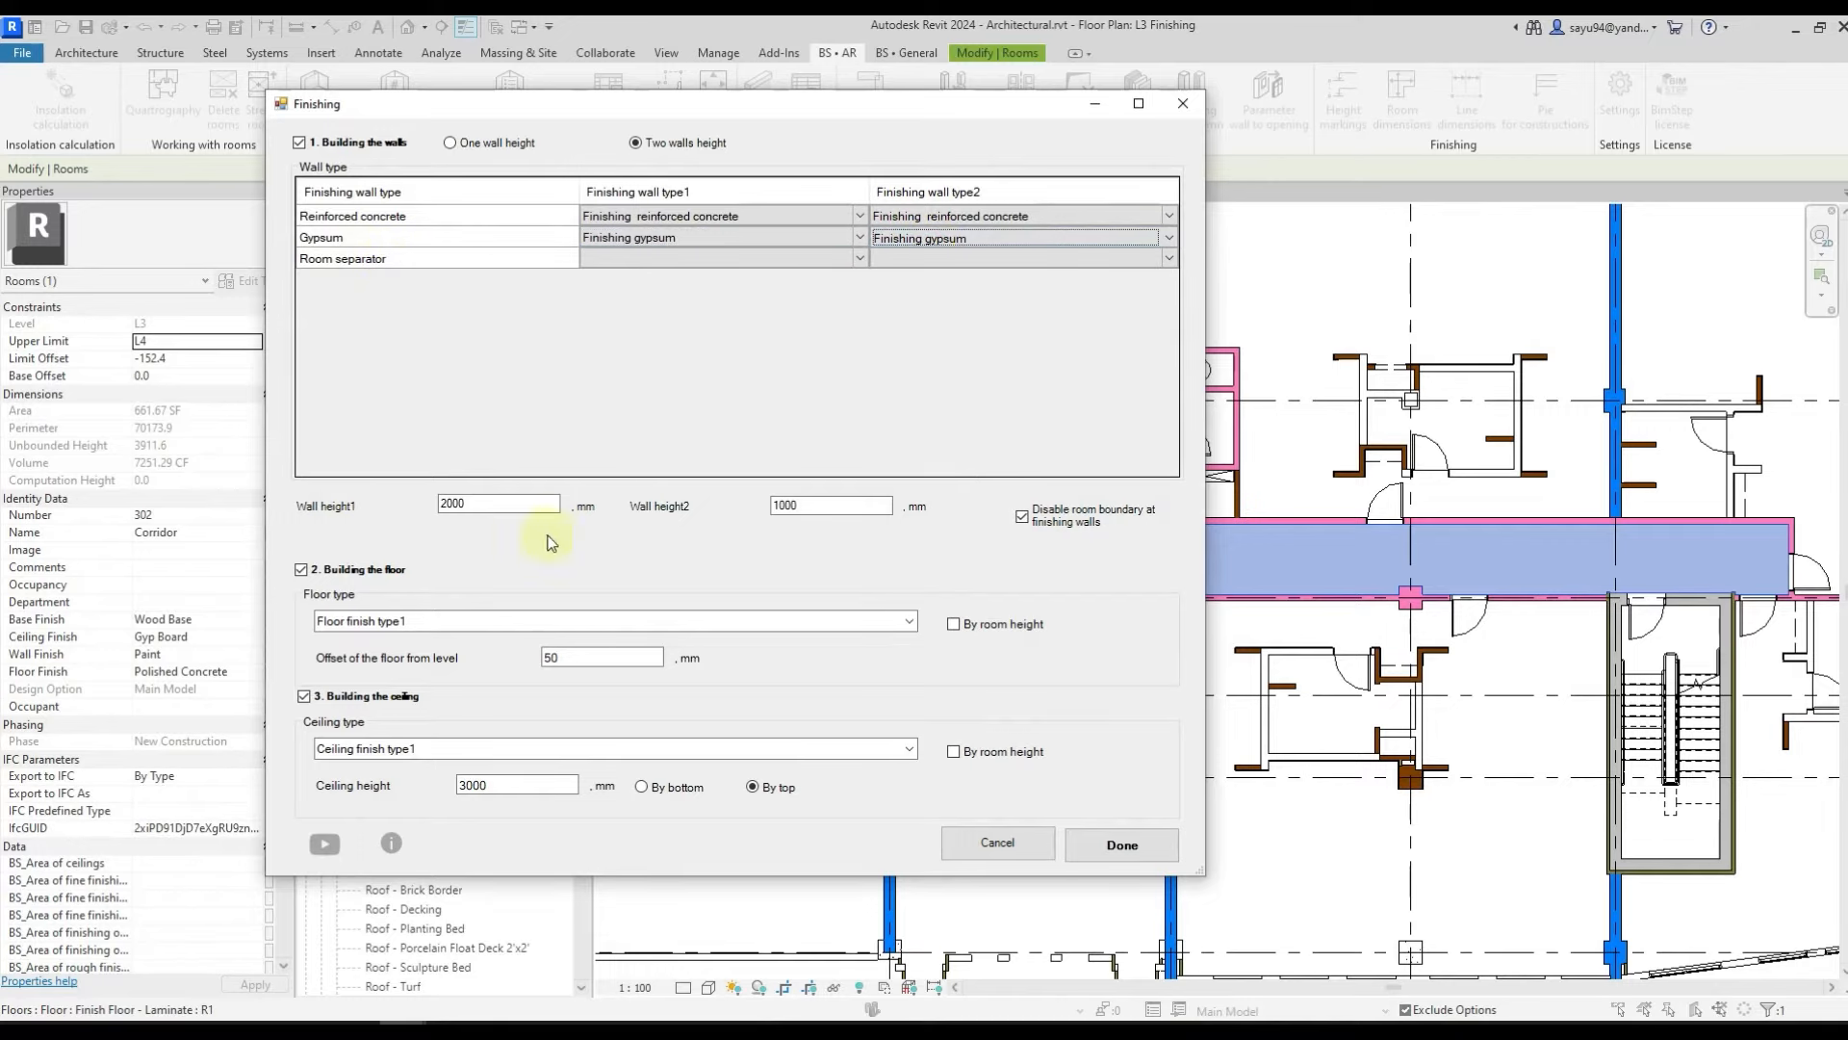
- Generate the corridor finishes with Floor finish type2 and Ceiling finish type2, without disabling the room boundary at finishing walls
{"action": "left_click", "coordinate": [909, 624]}
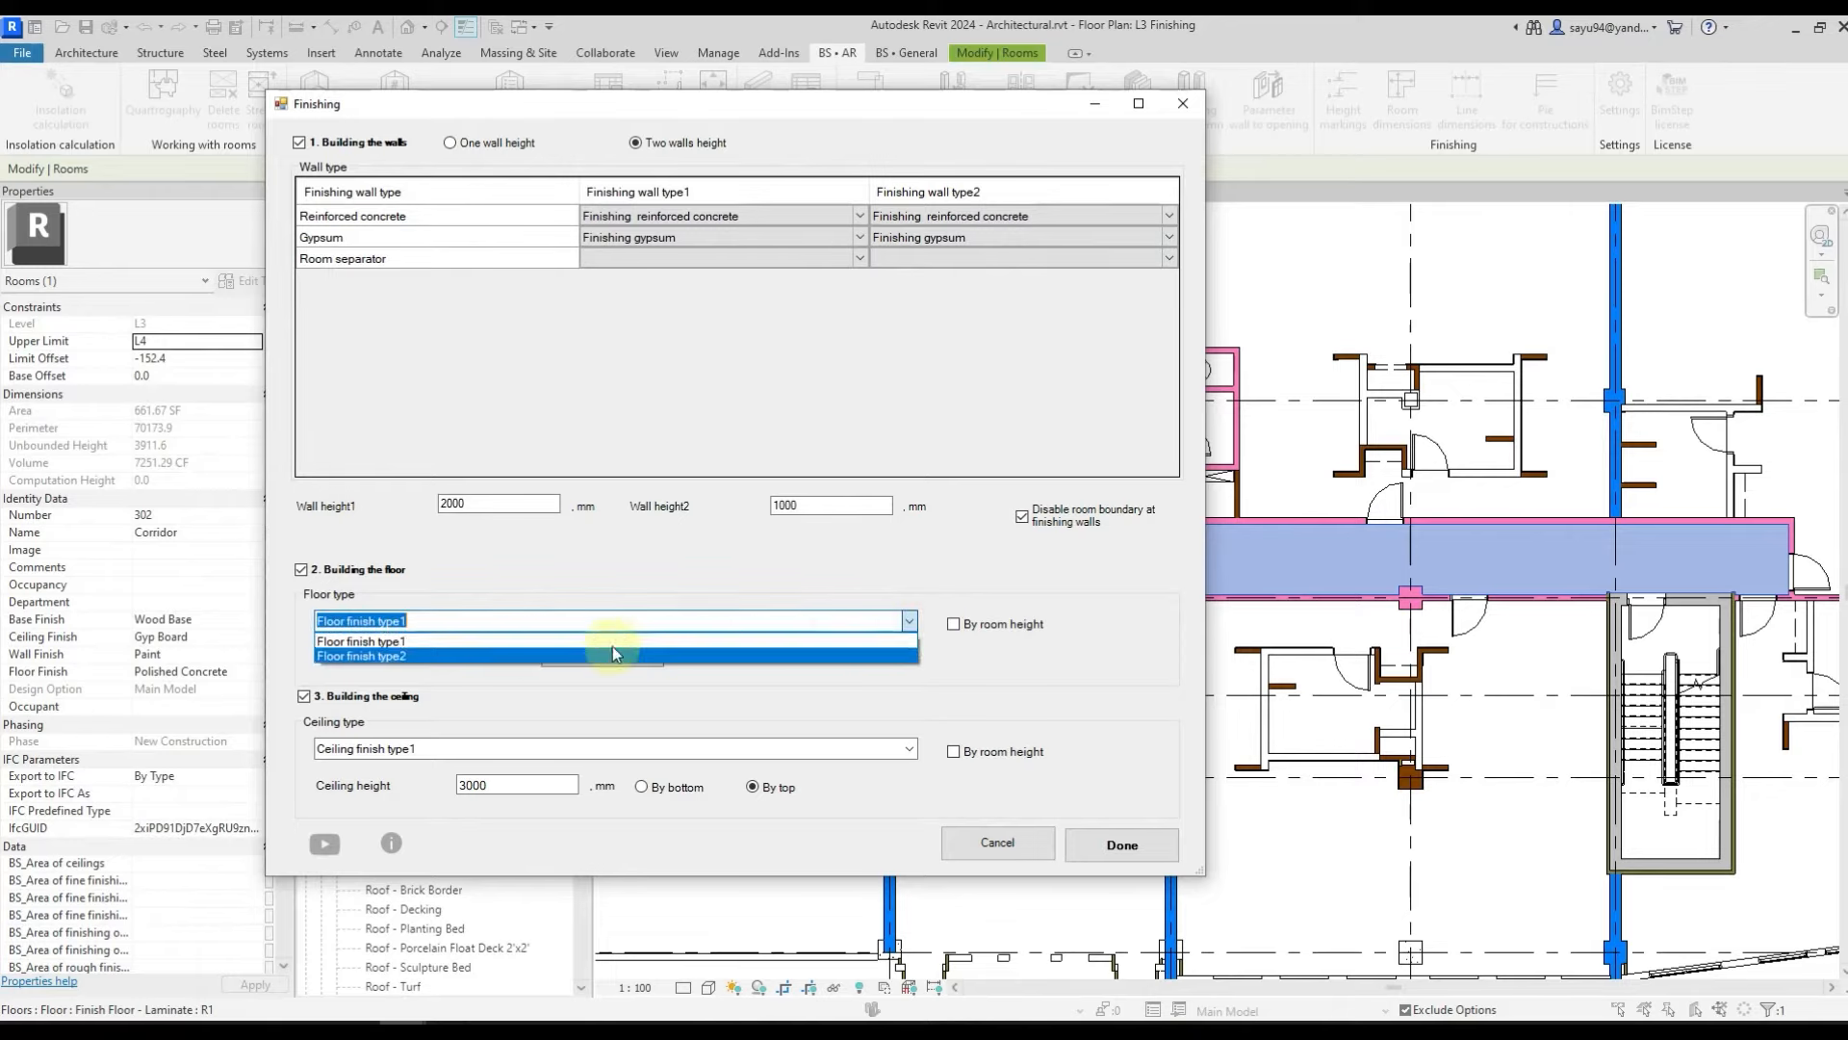
{"action": "left_click", "coordinate": [403, 658]}
{"action": "left_click", "coordinate": [908, 749]}
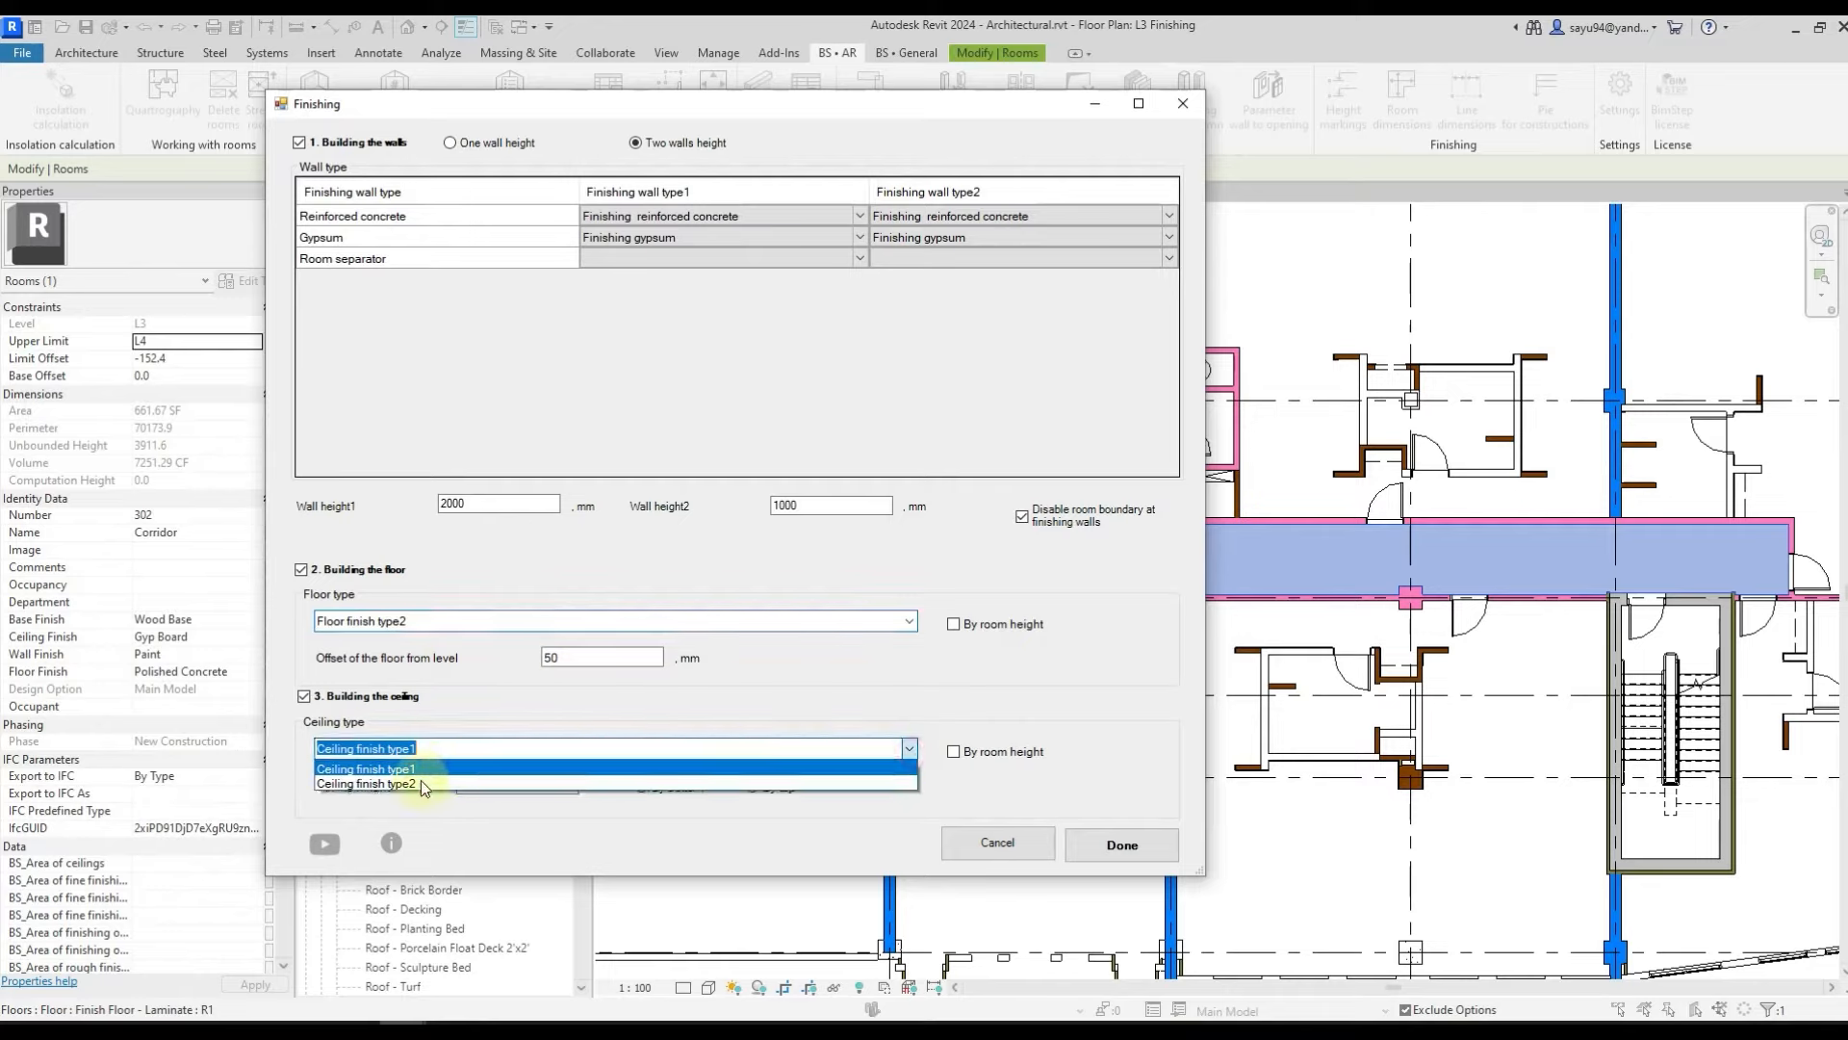
{"action": "left_click", "coordinate": [421, 783]}
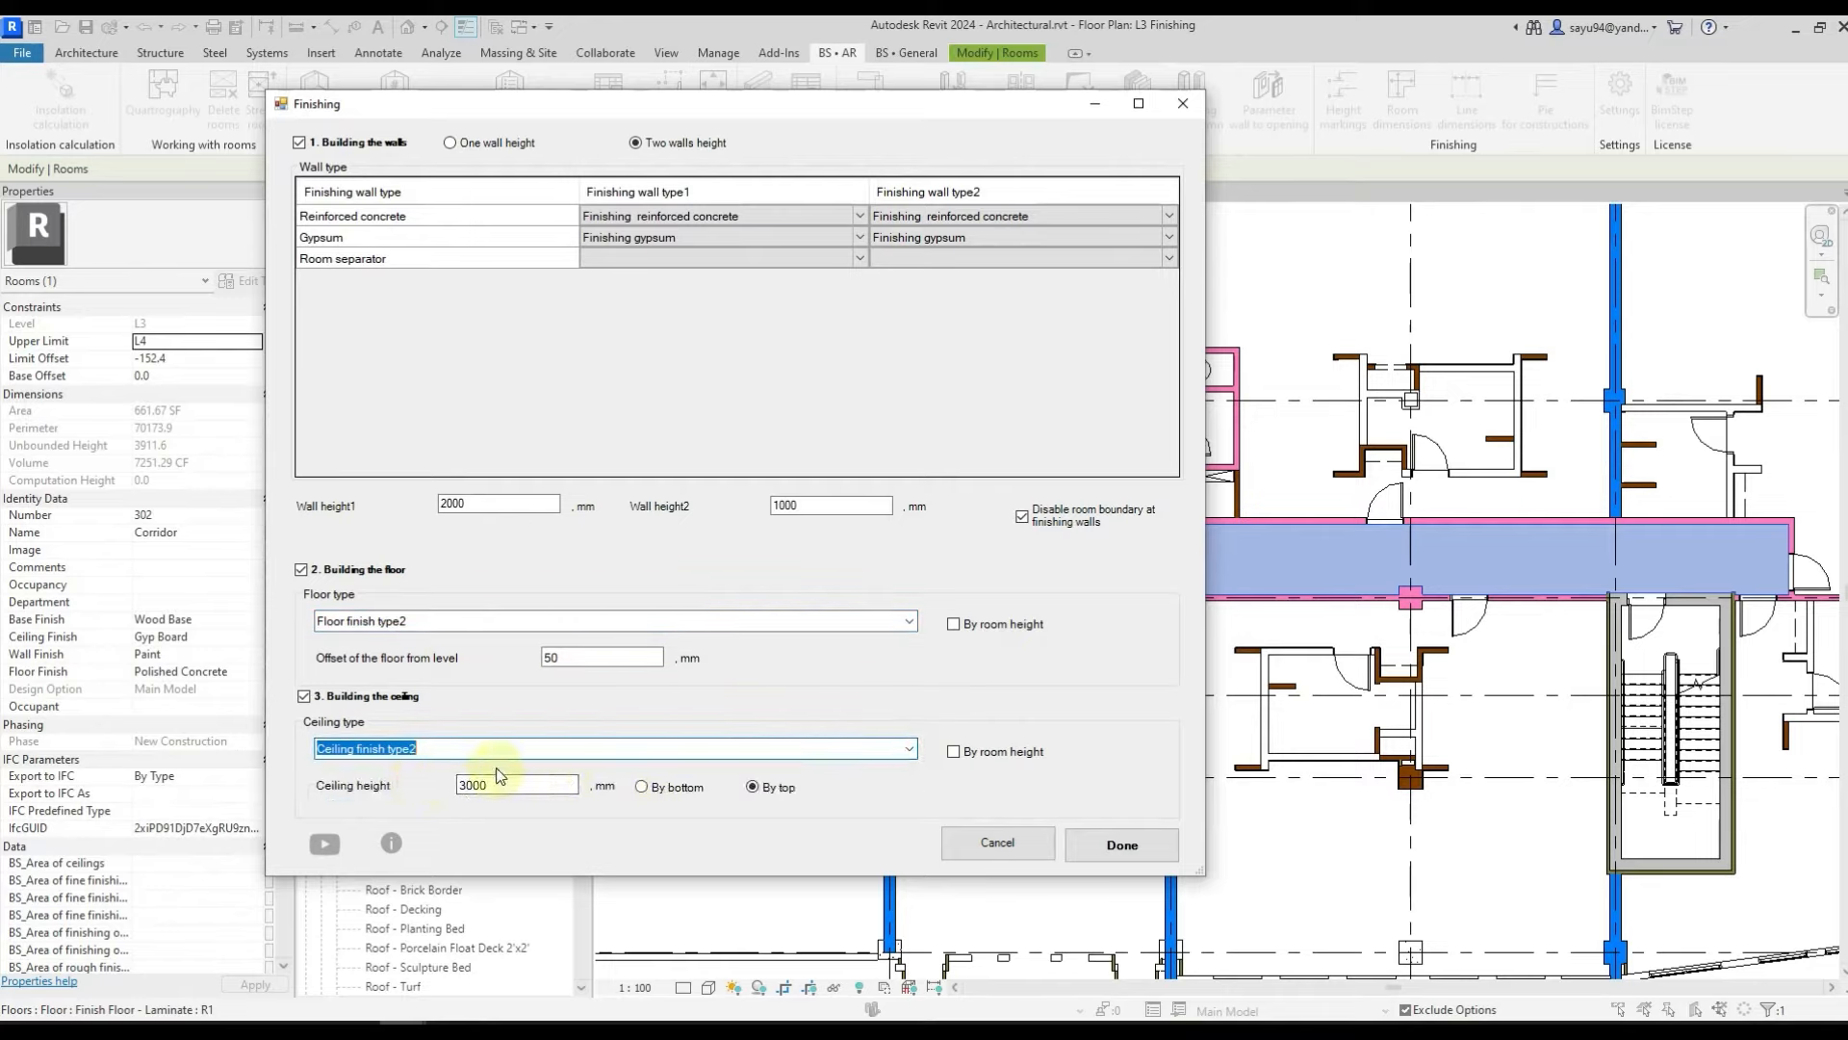
{"action": "left_click", "coordinate": [1061, 526]}
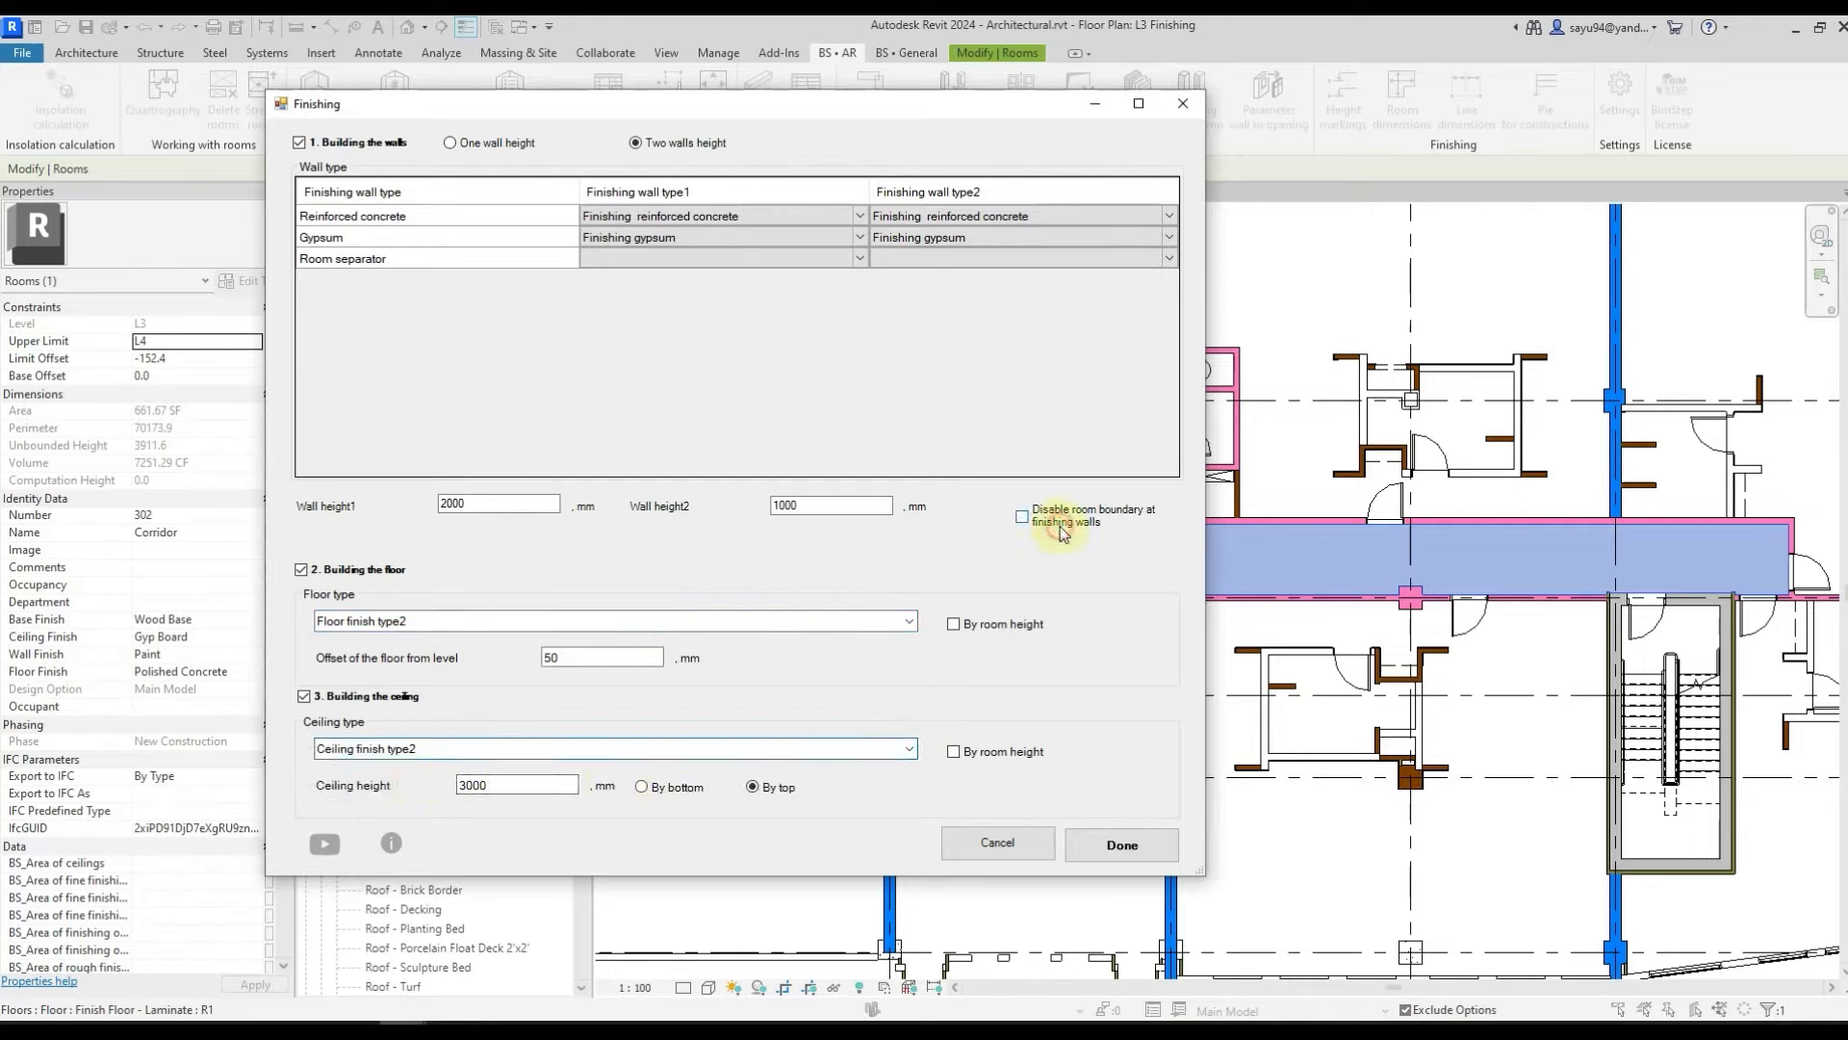
{"action": "left_click", "coordinate": [1100, 846]}
- Check the finishing wall types generated on the partition and elevator core walls beside the Corridor 302 tag
{"action": "scroll", "coordinate": [1112, 523], "scroll_direction": "up", "scroll_amount": 5}
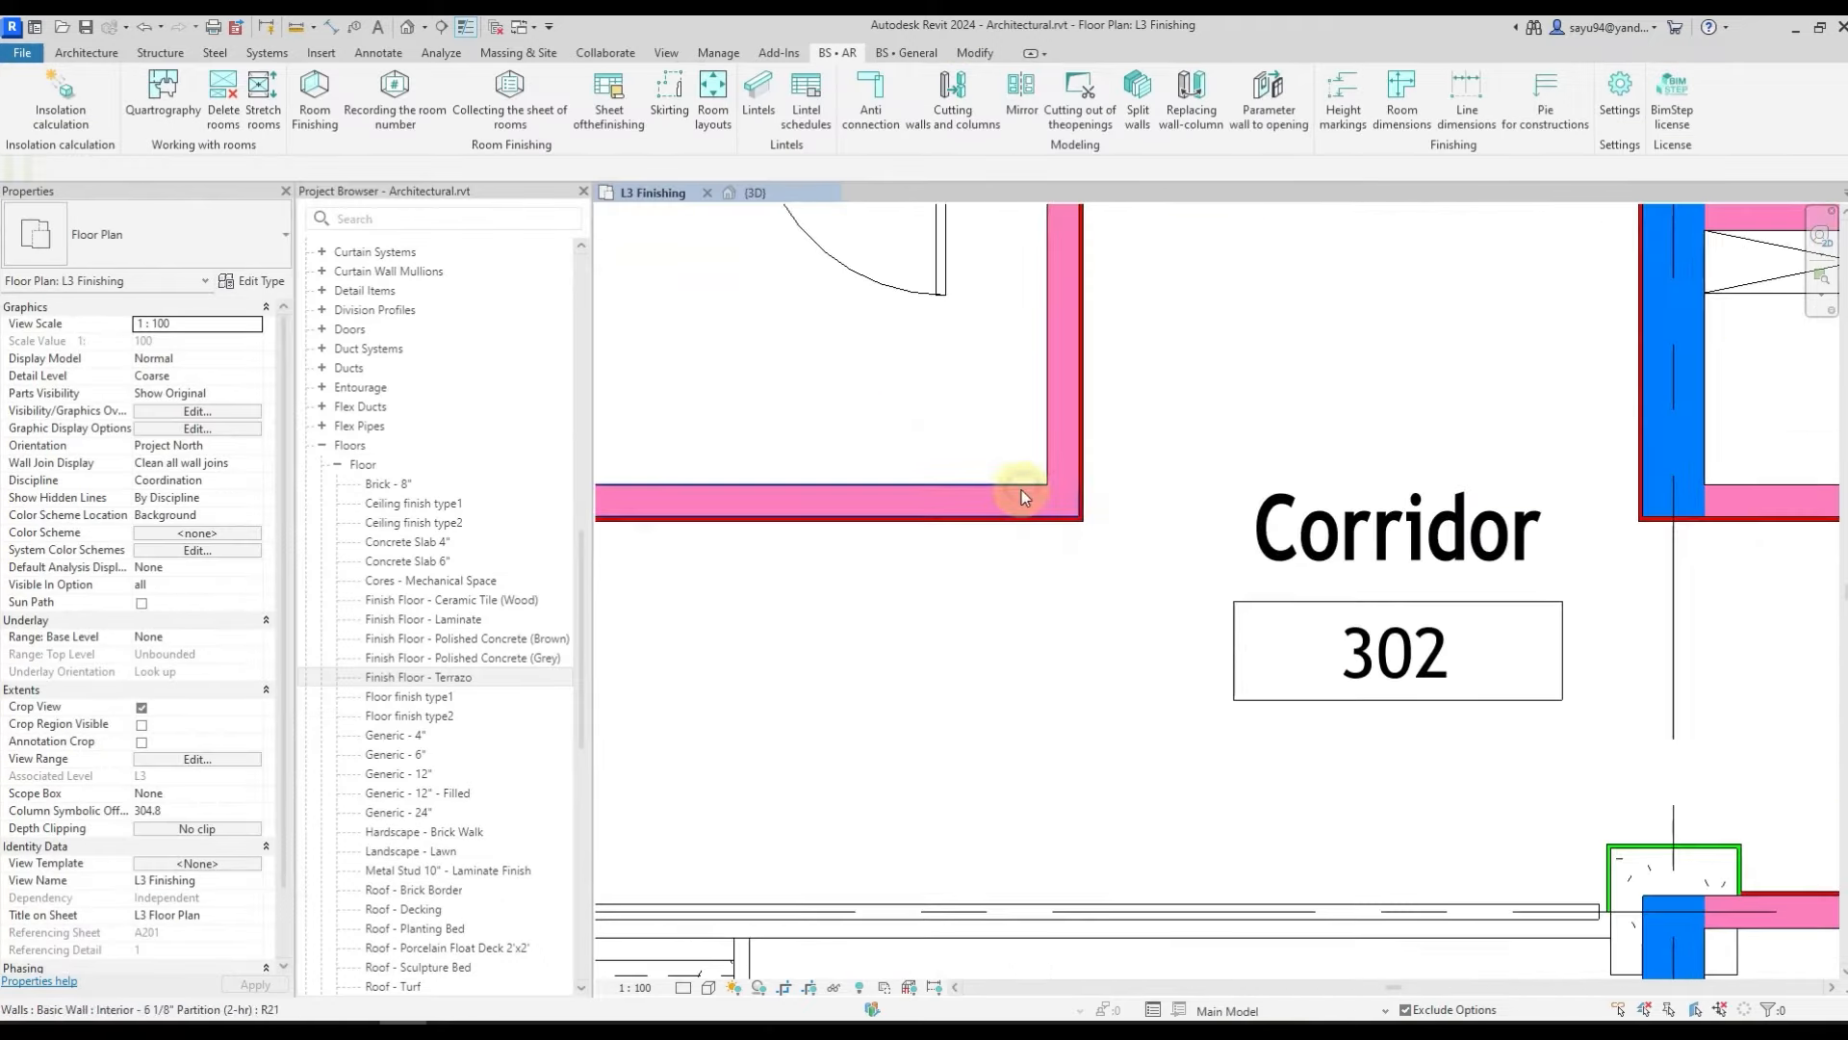
{"action": "left_click", "coordinate": [1011, 512]}
{"action": "left_click", "coordinate": [1006, 531]}
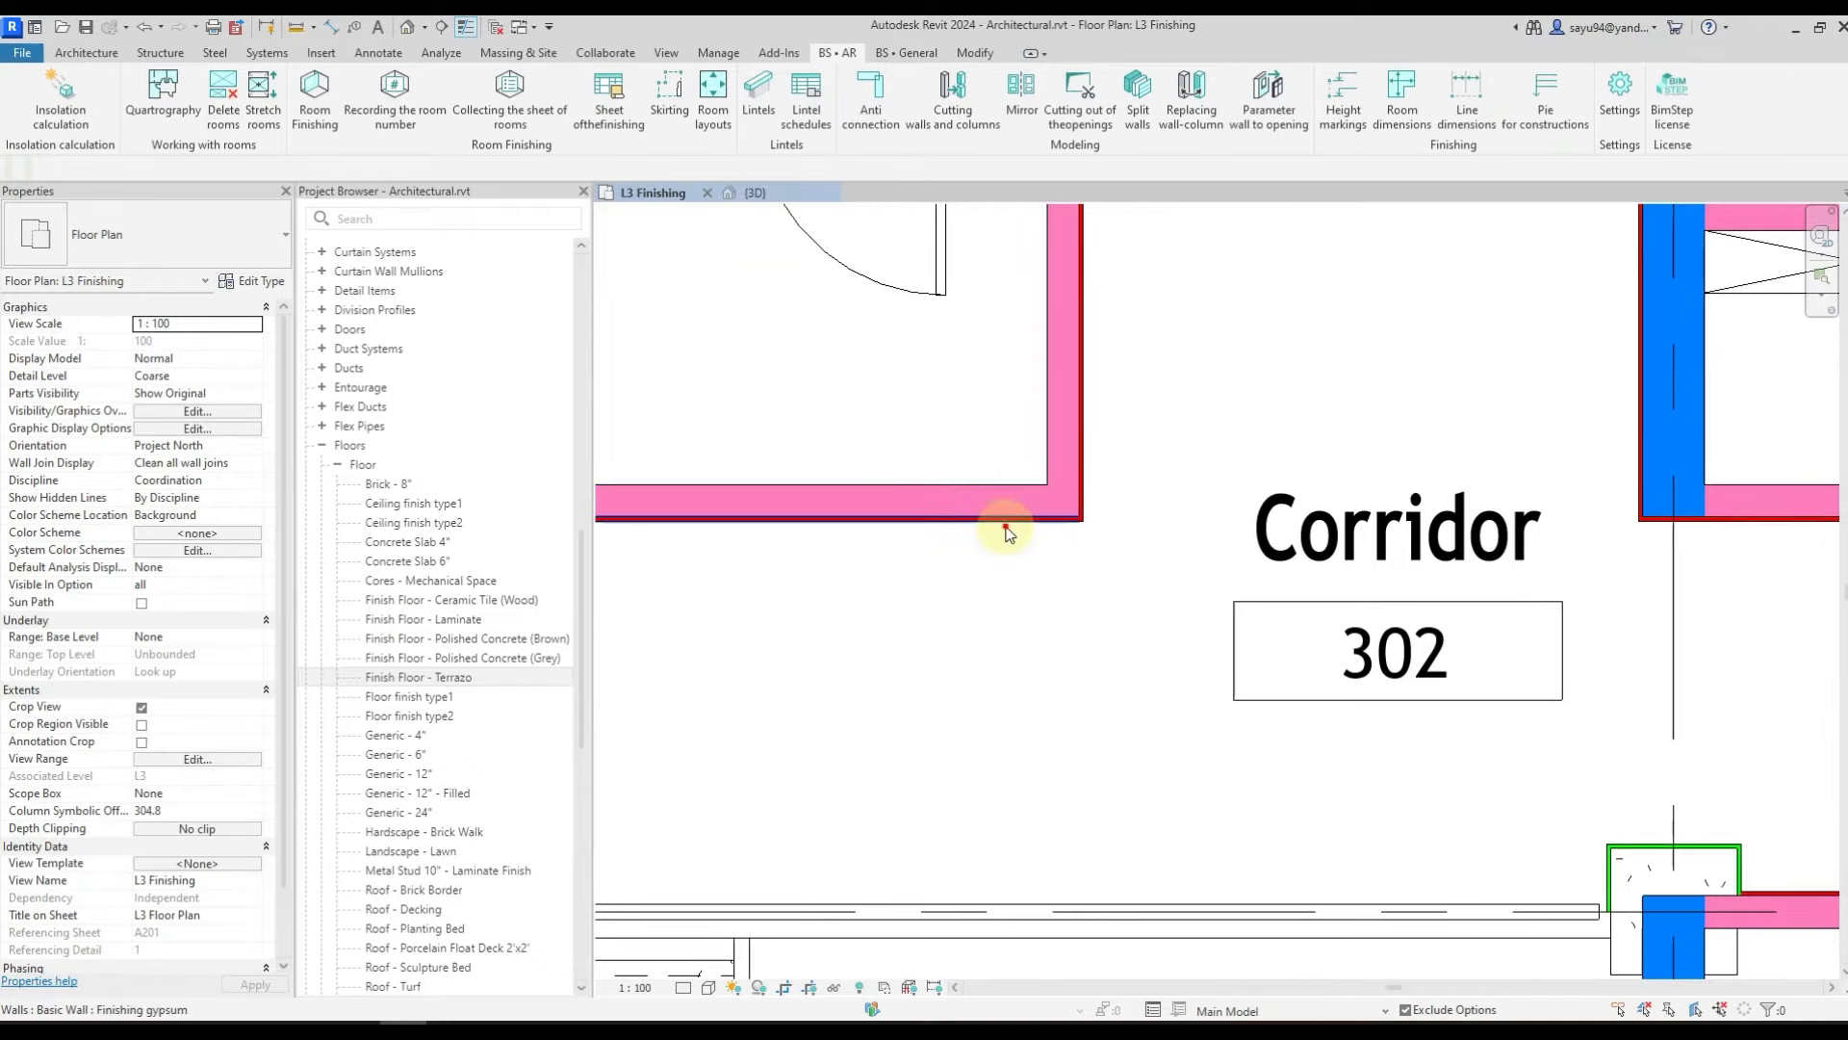
{"action": "left_click", "coordinate": [1081, 512]}
{"action": "middle_click_drag", "start_coordinate": [1129, 472], "coordinate": [990, 968]}
{"action": "left_click", "coordinate": [1028, 465]}
{"action": "left_click", "coordinate": [1048, 341]}
{"action": "key", "text": "Escape"}
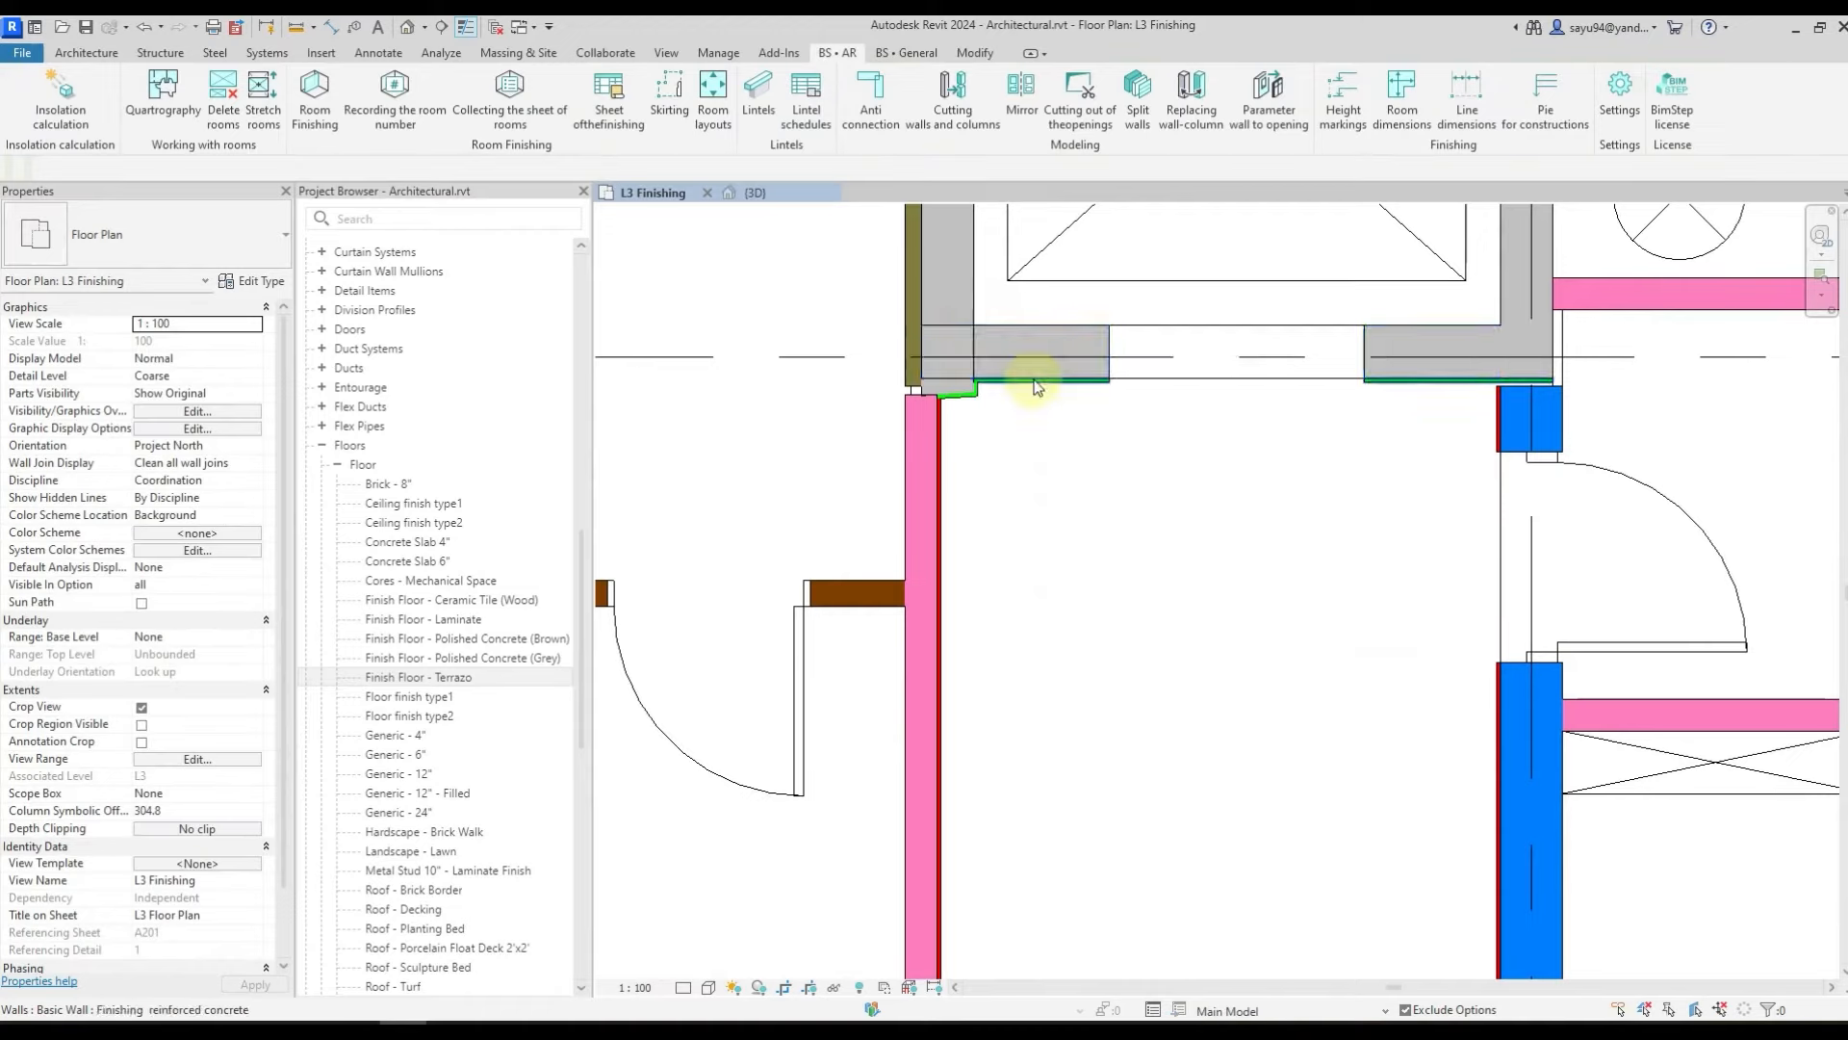
- Examine the generated finishing walls along the full length of the corridor in plan
{"action": "scroll", "coordinate": [1034, 381], "scroll_direction": "down", "scroll_amount": 2}
{"action": "middle_click_drag", "start_coordinate": [1379, 687], "coordinate": [871, 536]}
{"action": "middle_click_drag", "start_coordinate": [1688, 736], "coordinate": [1045, 583]}
{"action": "scroll", "coordinate": [1042, 581], "scroll_direction": "down", "scroll_amount": 1}
{"action": "middle_click_drag", "start_coordinate": [1618, 680], "coordinate": [1392, 627]}
{"action": "scroll", "coordinate": [1369, 620], "scroll_direction": "down", "scroll_amount": 3}
{"action": "middle_click_drag", "start_coordinate": [967, 582], "coordinate": [1461, 606]}
{"action": "scroll", "coordinate": [1462, 606], "scroll_direction": "down", "scroll_amount": 1}
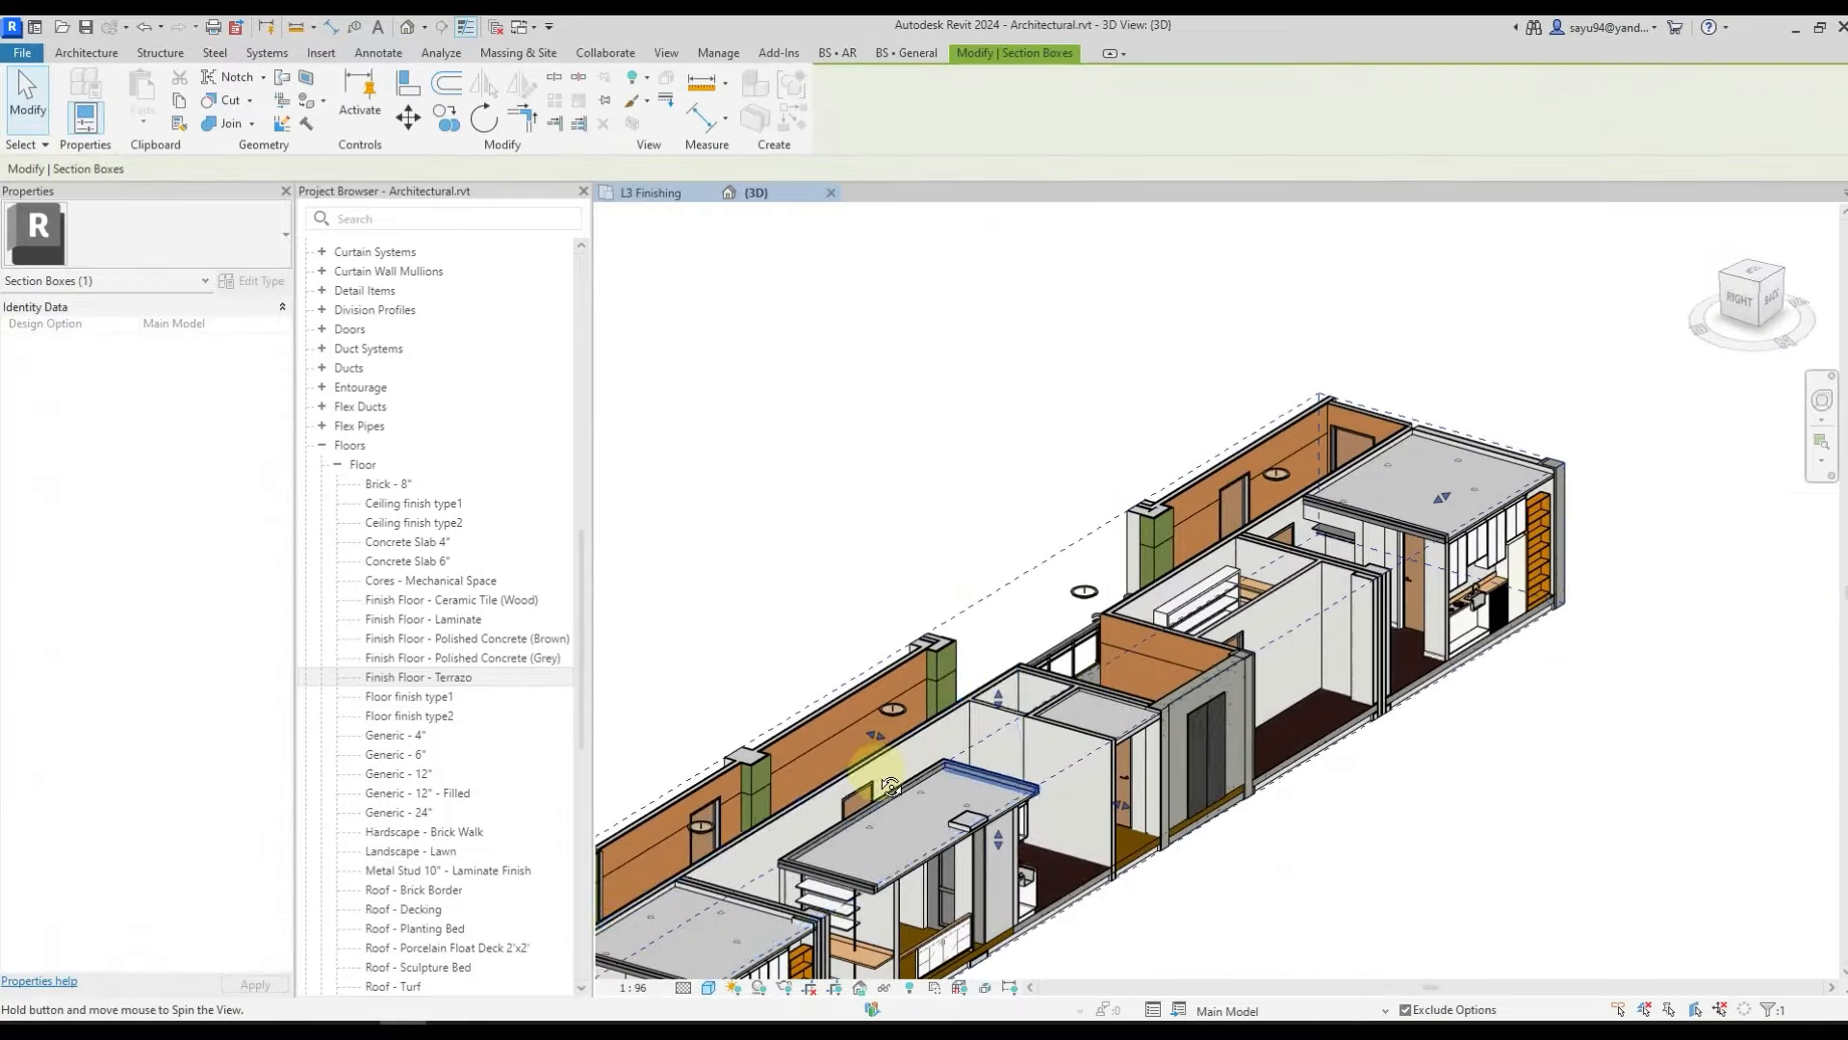
- Inspect the upper and lower gypsum finishing walls of the corridor in 3D and compare their base offsets and heights
{"action": "middle_click_drag", "start_coordinate": [963, 726], "coordinate": [1471, 640]}
{"action": "scroll", "coordinate": [1036, 524], "scroll_direction": "up", "scroll_amount": 3}
{"action": "left_click", "coordinate": [1022, 513]}
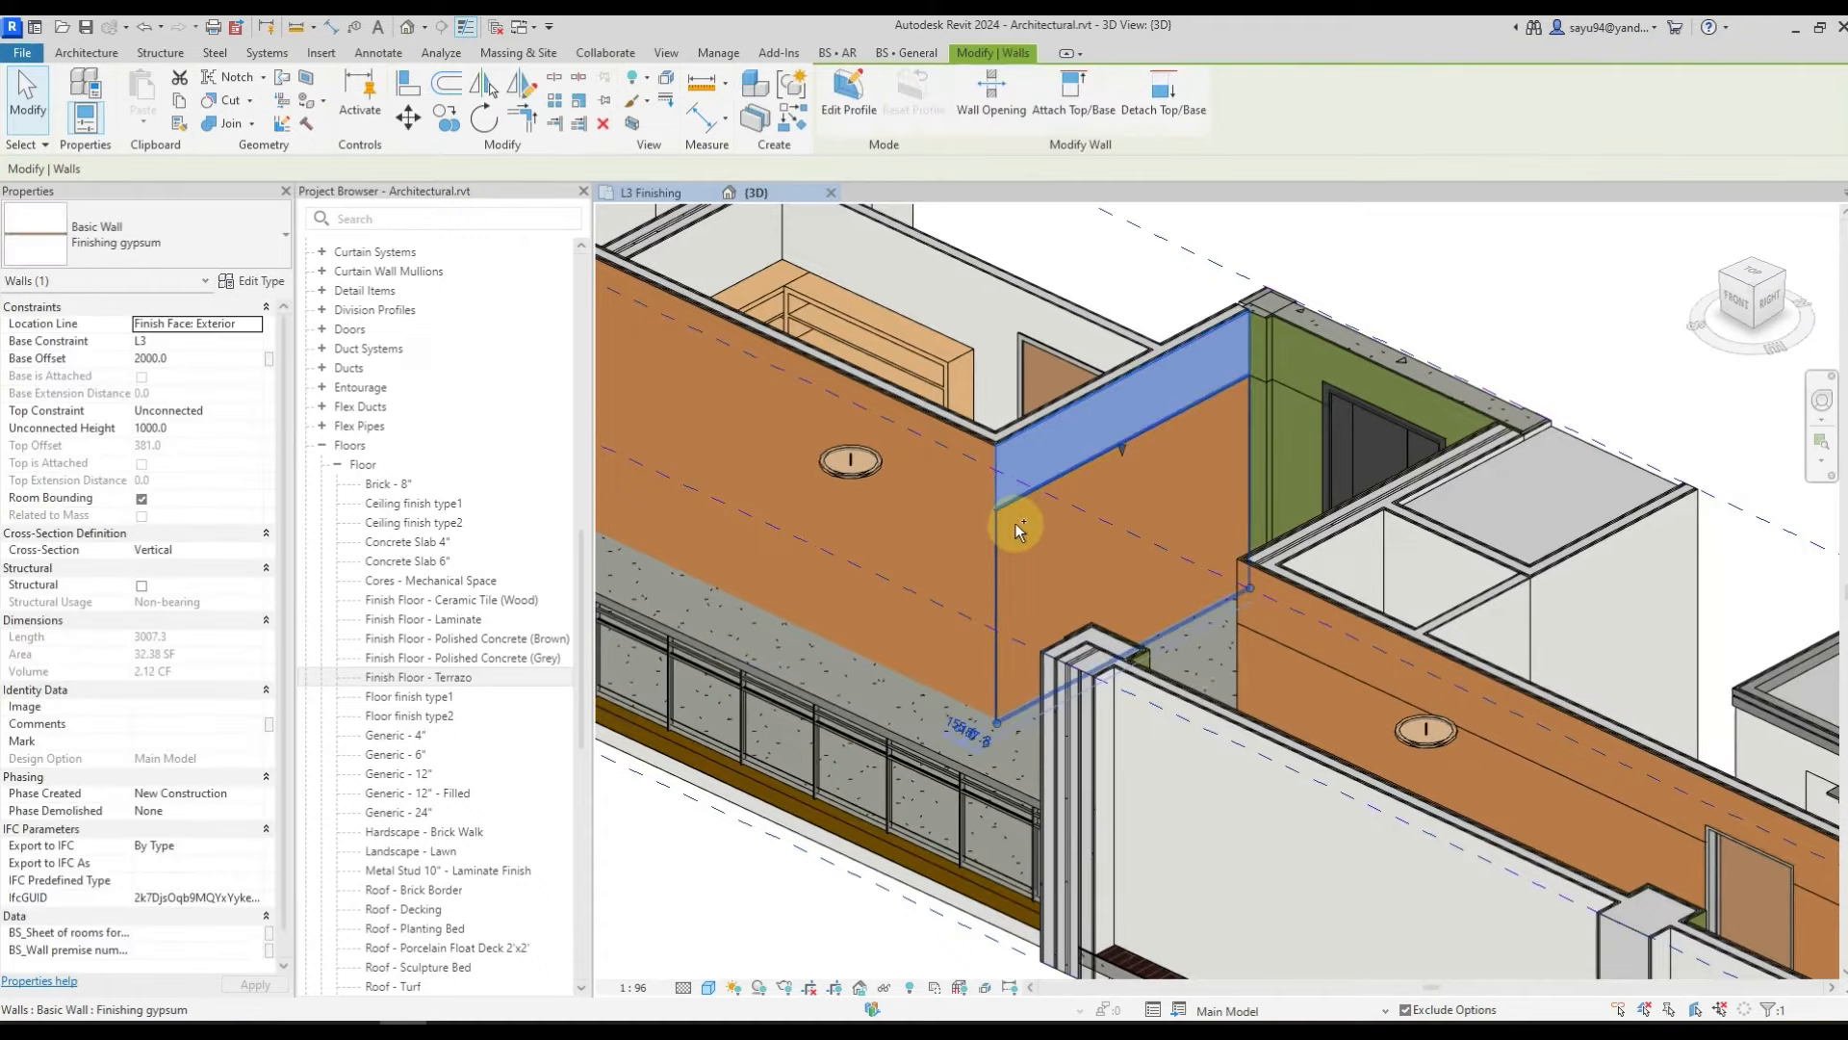
{"action": "left_click", "coordinate": [1020, 532], "text": "ctrl"}
{"action": "key", "text": "Escape"}
{"action": "left_click", "coordinate": [1021, 536]}
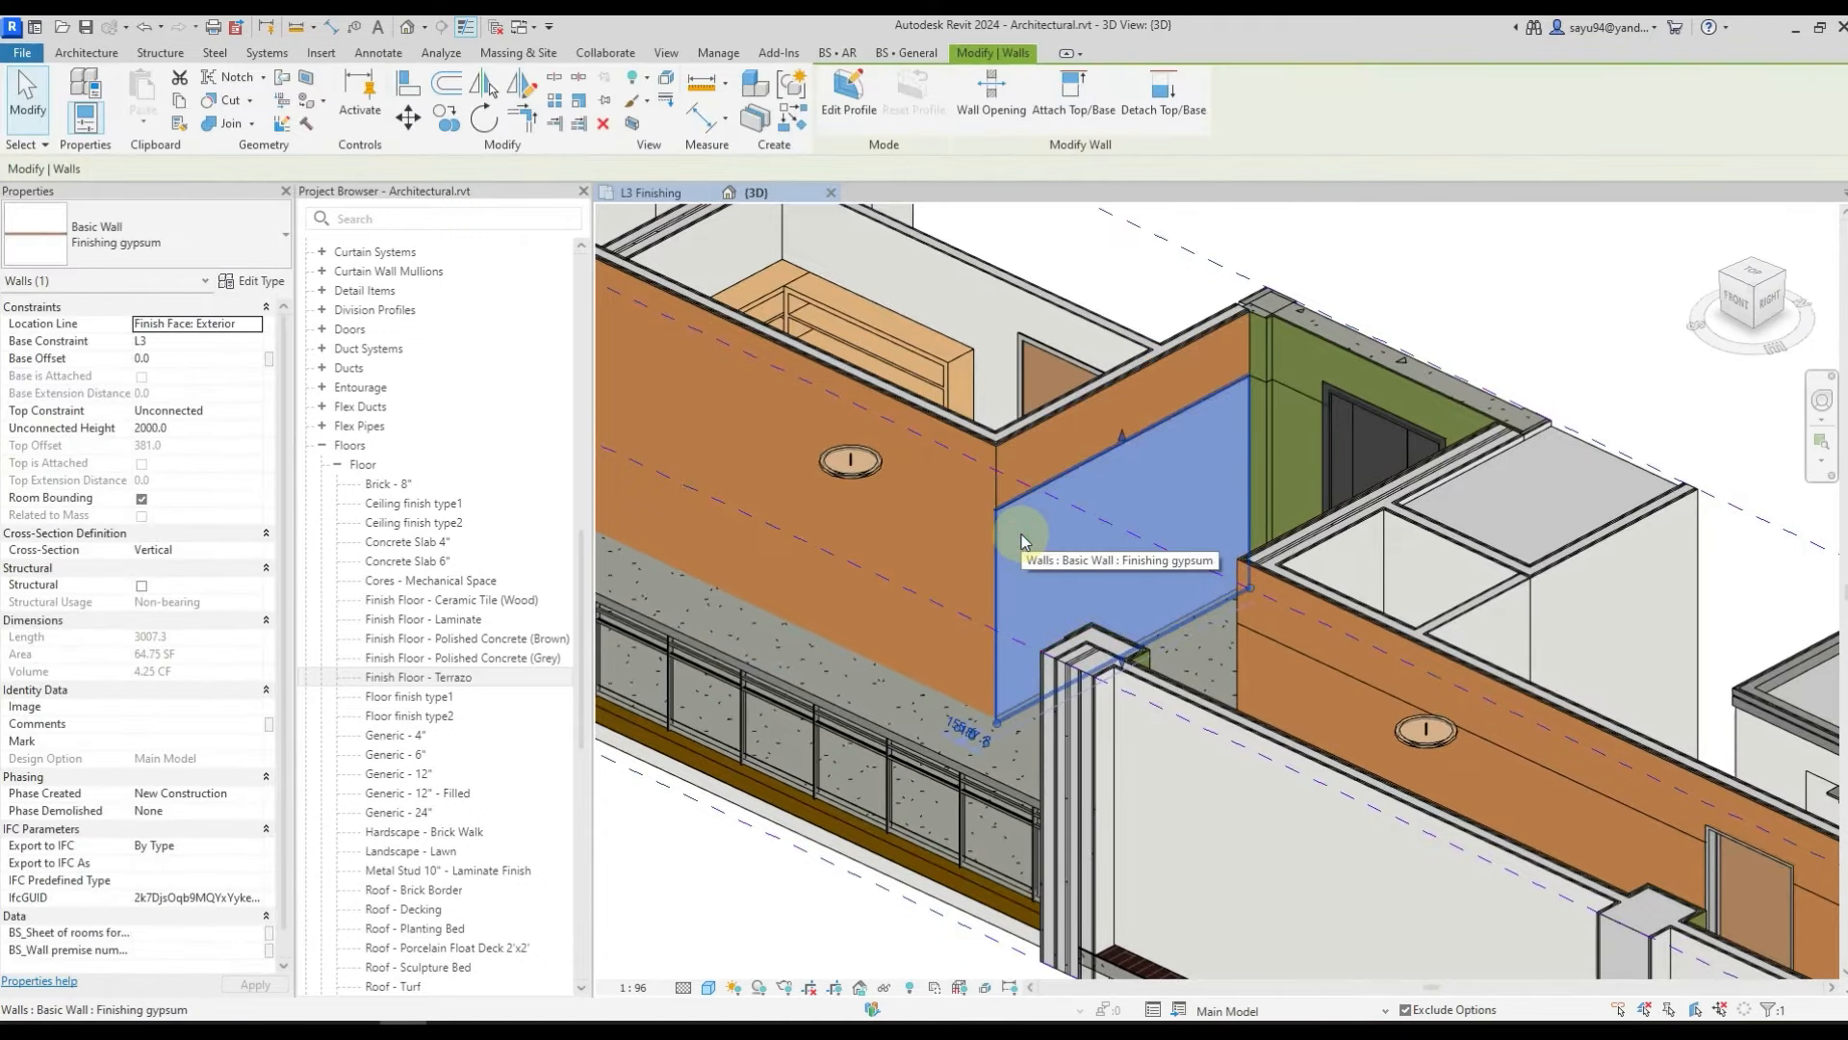
{"action": "left_click", "coordinate": [1049, 445]}
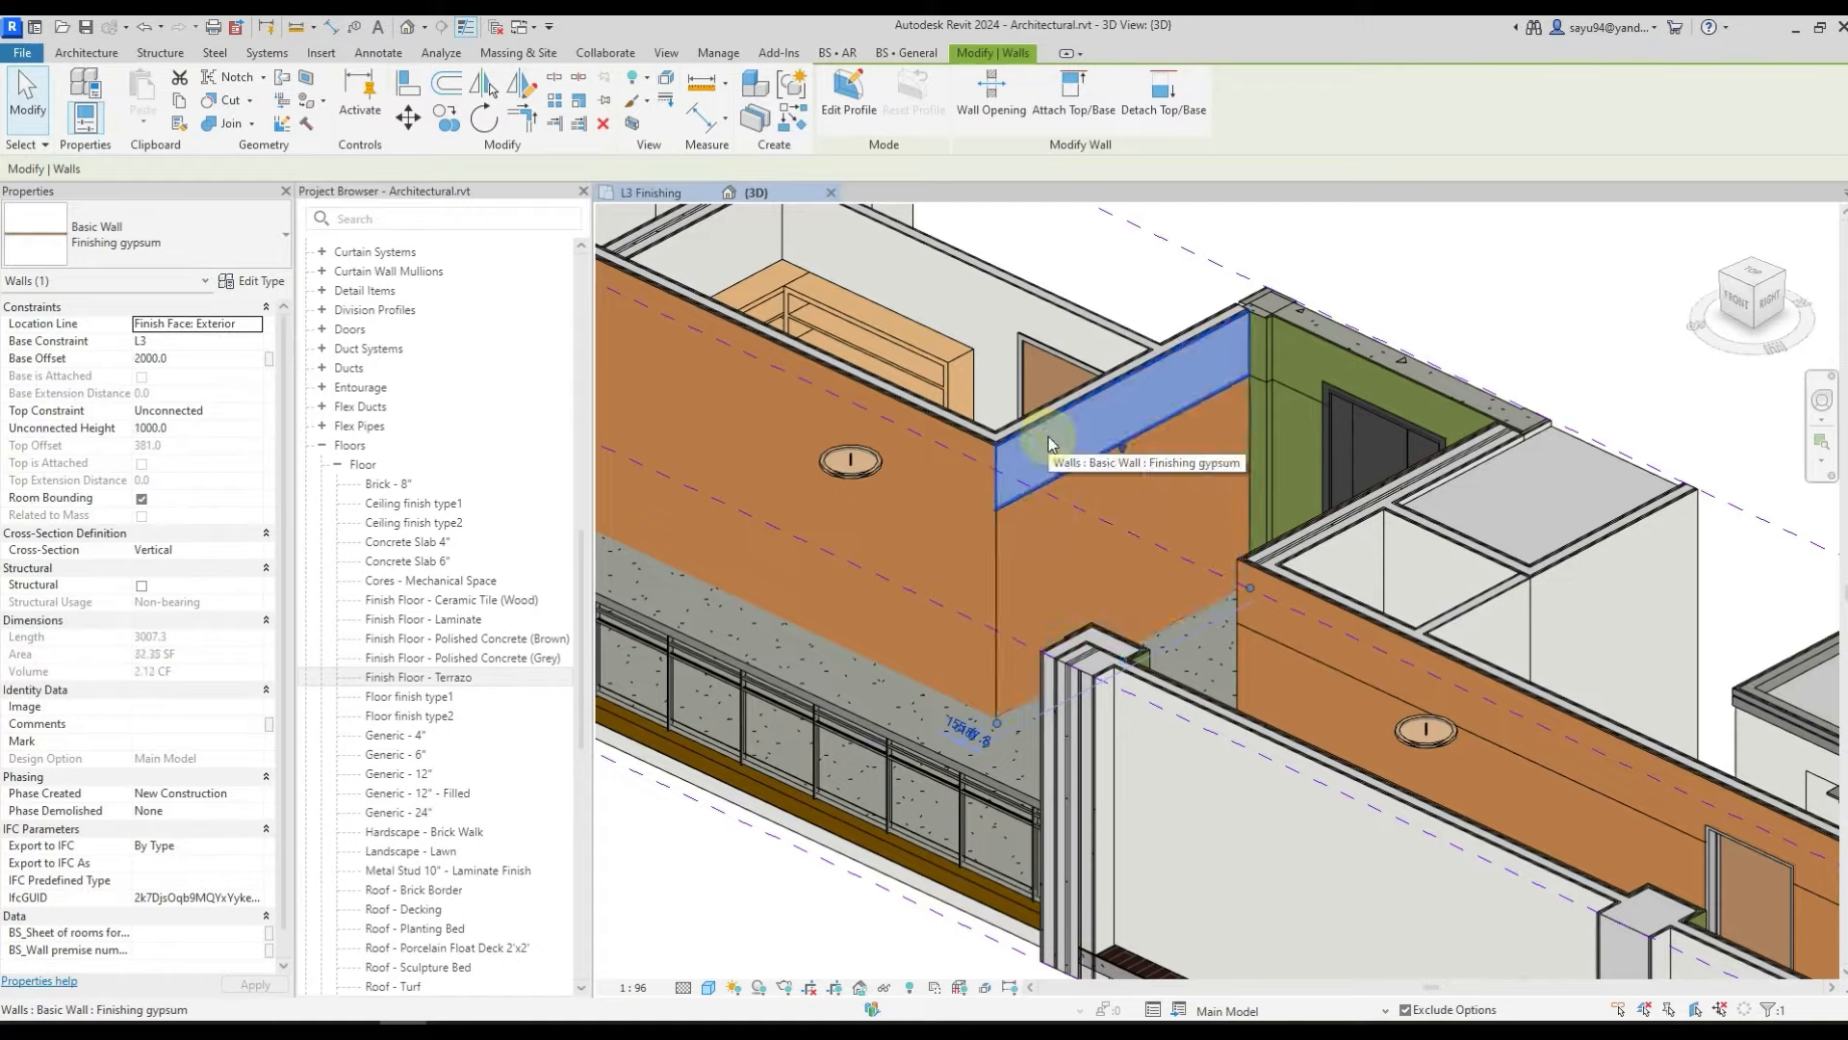
- Check the type, base offset and height of the upper reinforced concrete finishing wall around the elevator door
{"action": "mouse_move", "coordinate": [1071, 445]}
{"action": "middle_mouse_down", "text": "shift"}
{"action": "mouse_move", "coordinate": [1134, 429]}
{"action": "mouse_move", "coordinate": [1089, 437]}
{"action": "middle_mouse_up", "text": "shift"}
{"action": "left_click", "coordinate": [1052, 416]}
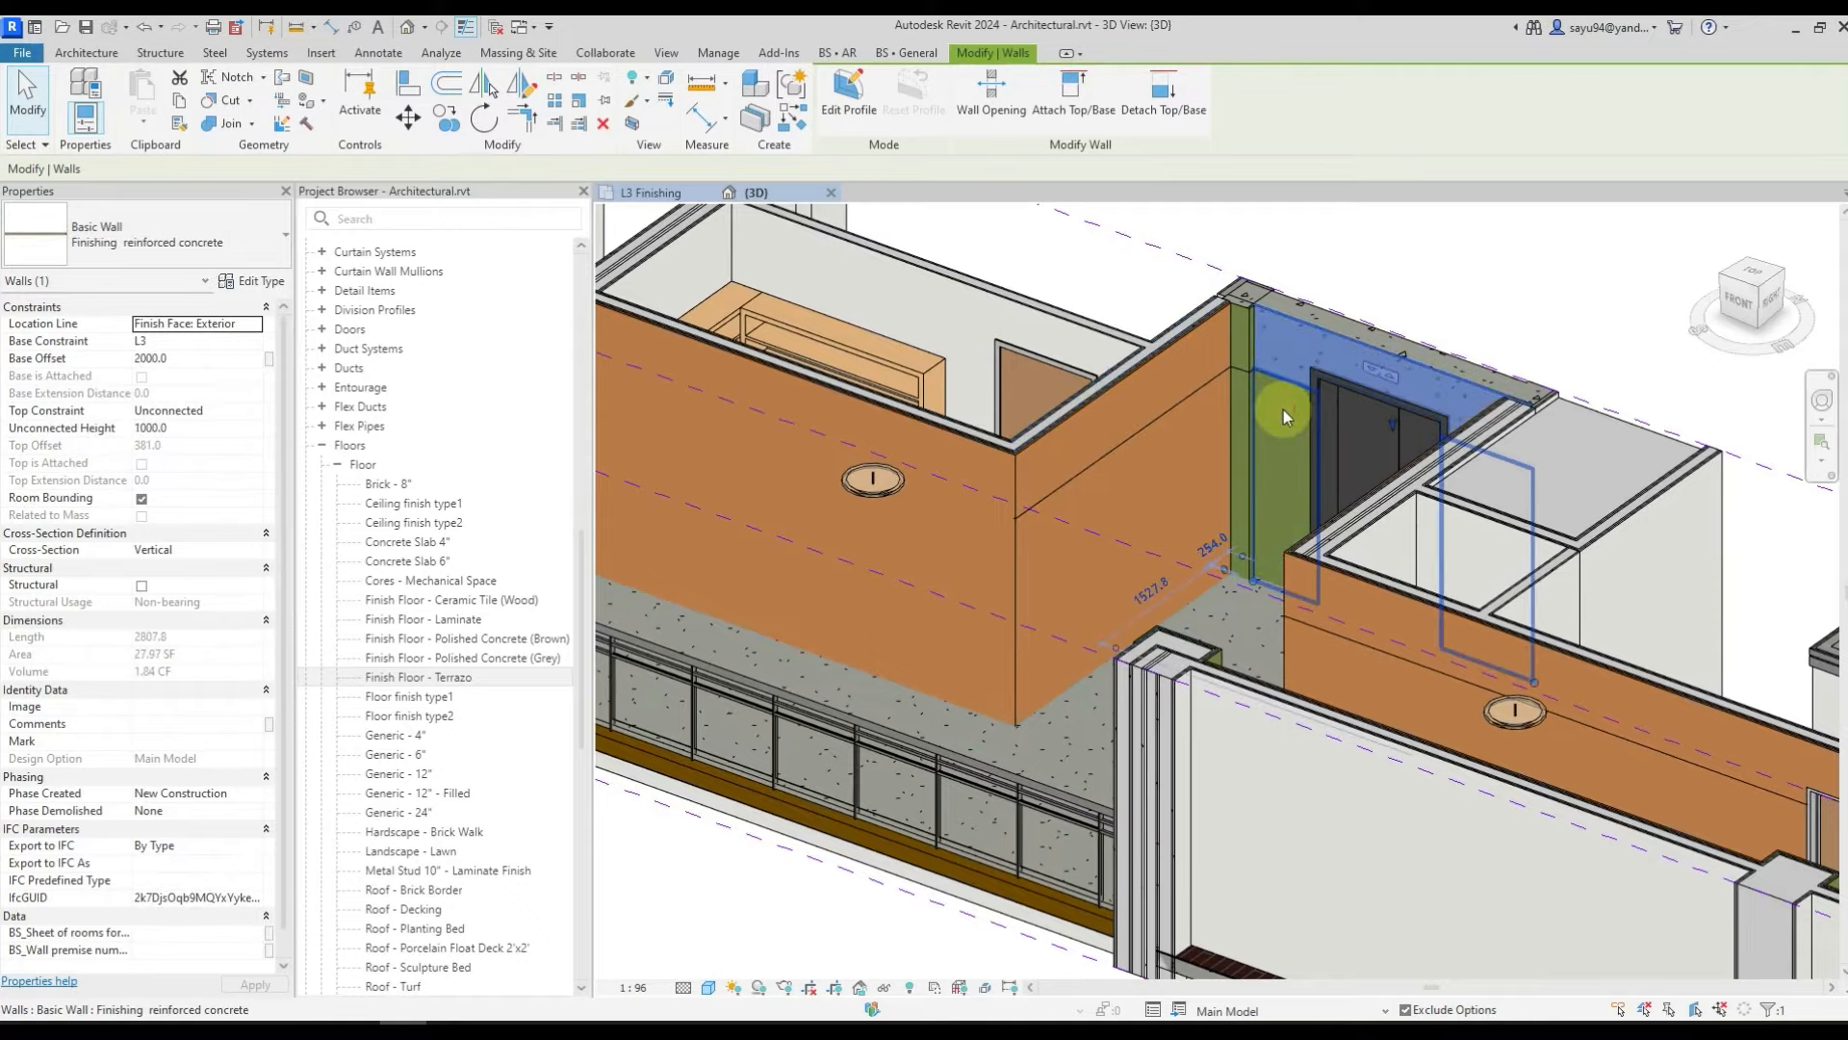
{"action": "left_click", "coordinate": [1290, 360]}
{"action": "scroll", "coordinate": [1292, 362], "scroll_direction": "down", "scroll_amount": 3}
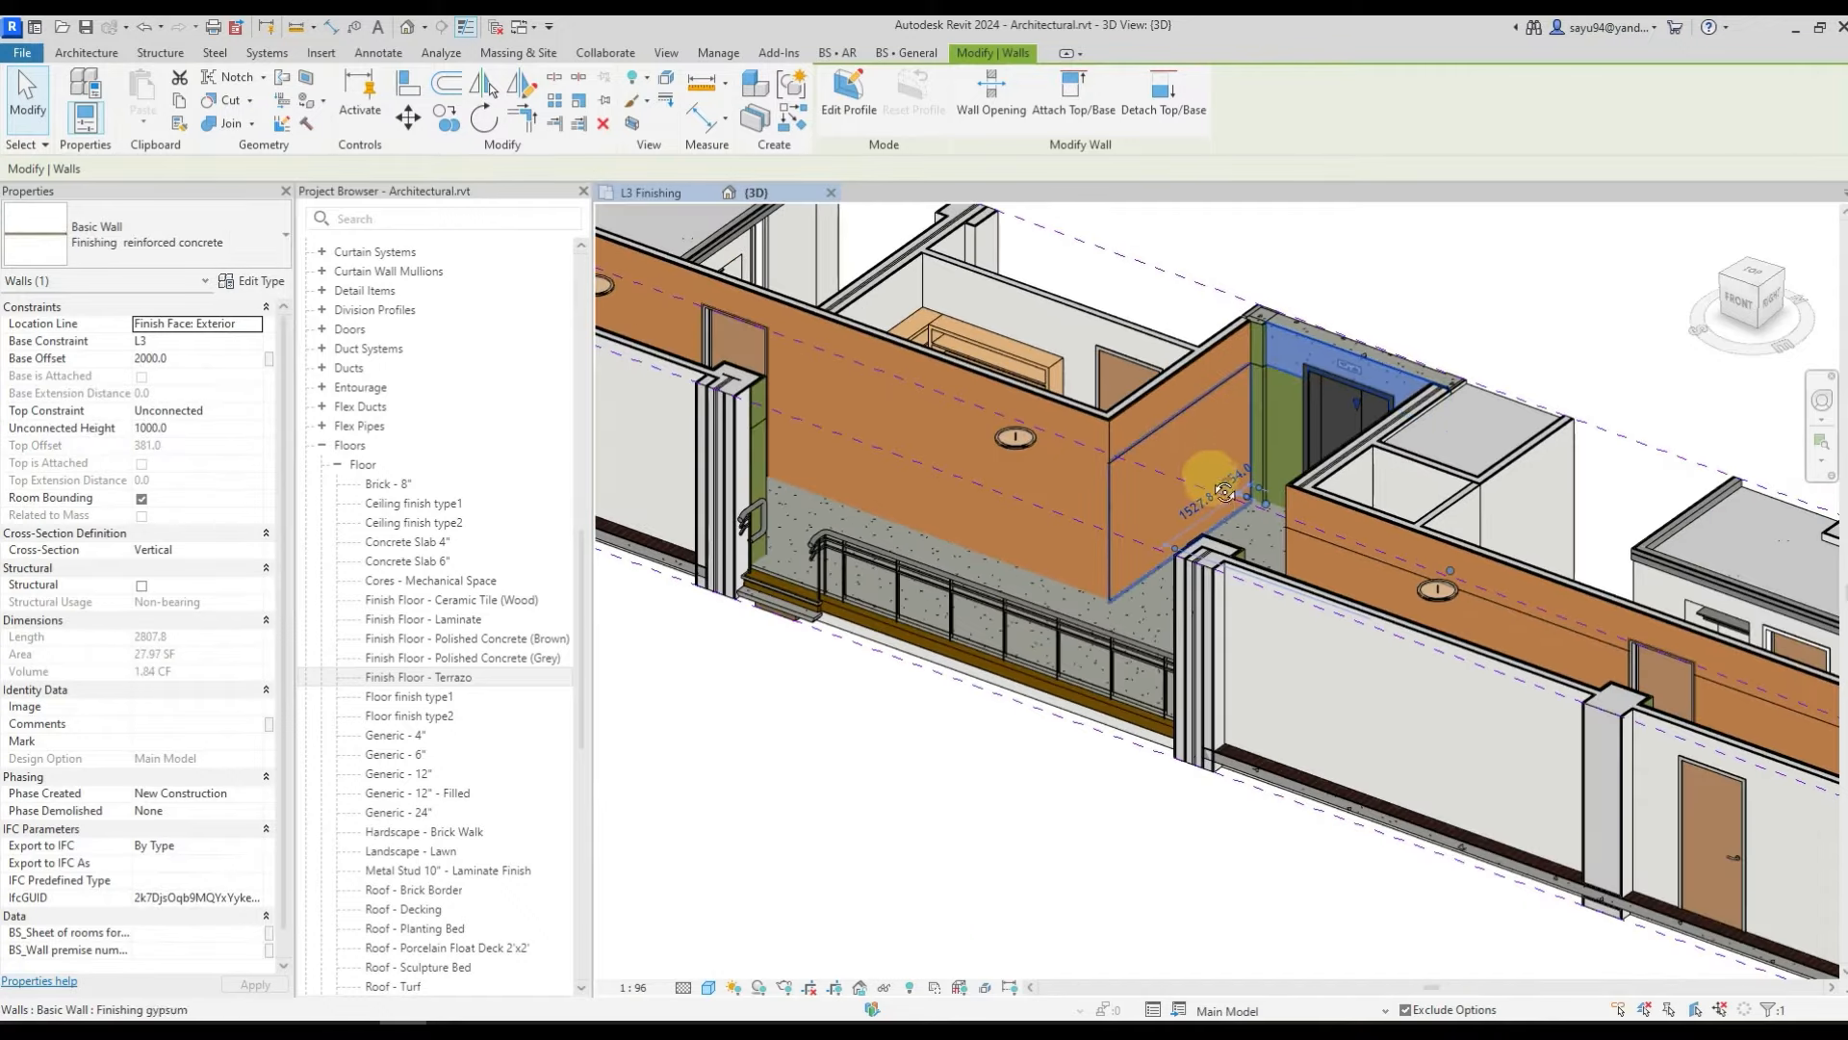
{"action": "key", "text": "Escape"}
- Select the corridor's finish floor and check its type and height offset from level
{"action": "left_click", "coordinate": [961, 568]}
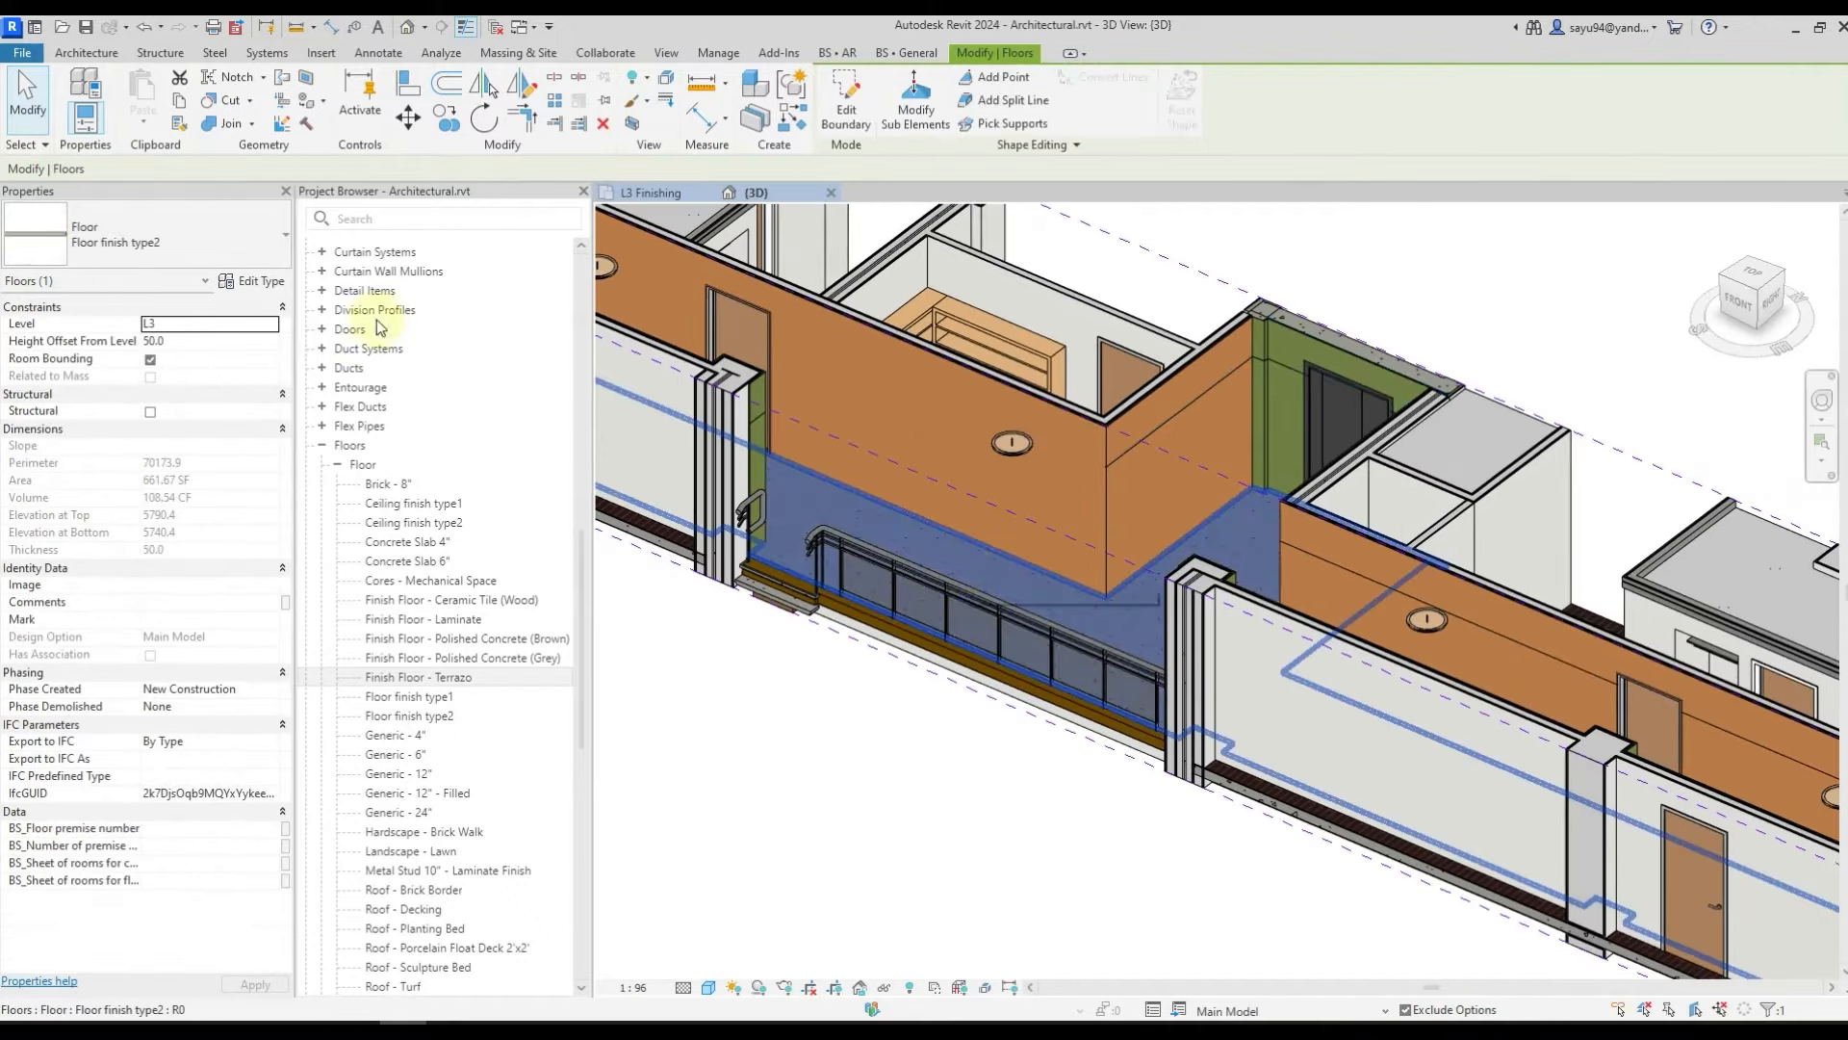
- Select the corridor's ceiling finish in 3D and check its type and height offset from level
{"action": "key", "text": "Escape"}
{"action": "scroll", "coordinate": [1075, 437], "scroll_direction": "down", "scroll_amount": 4}
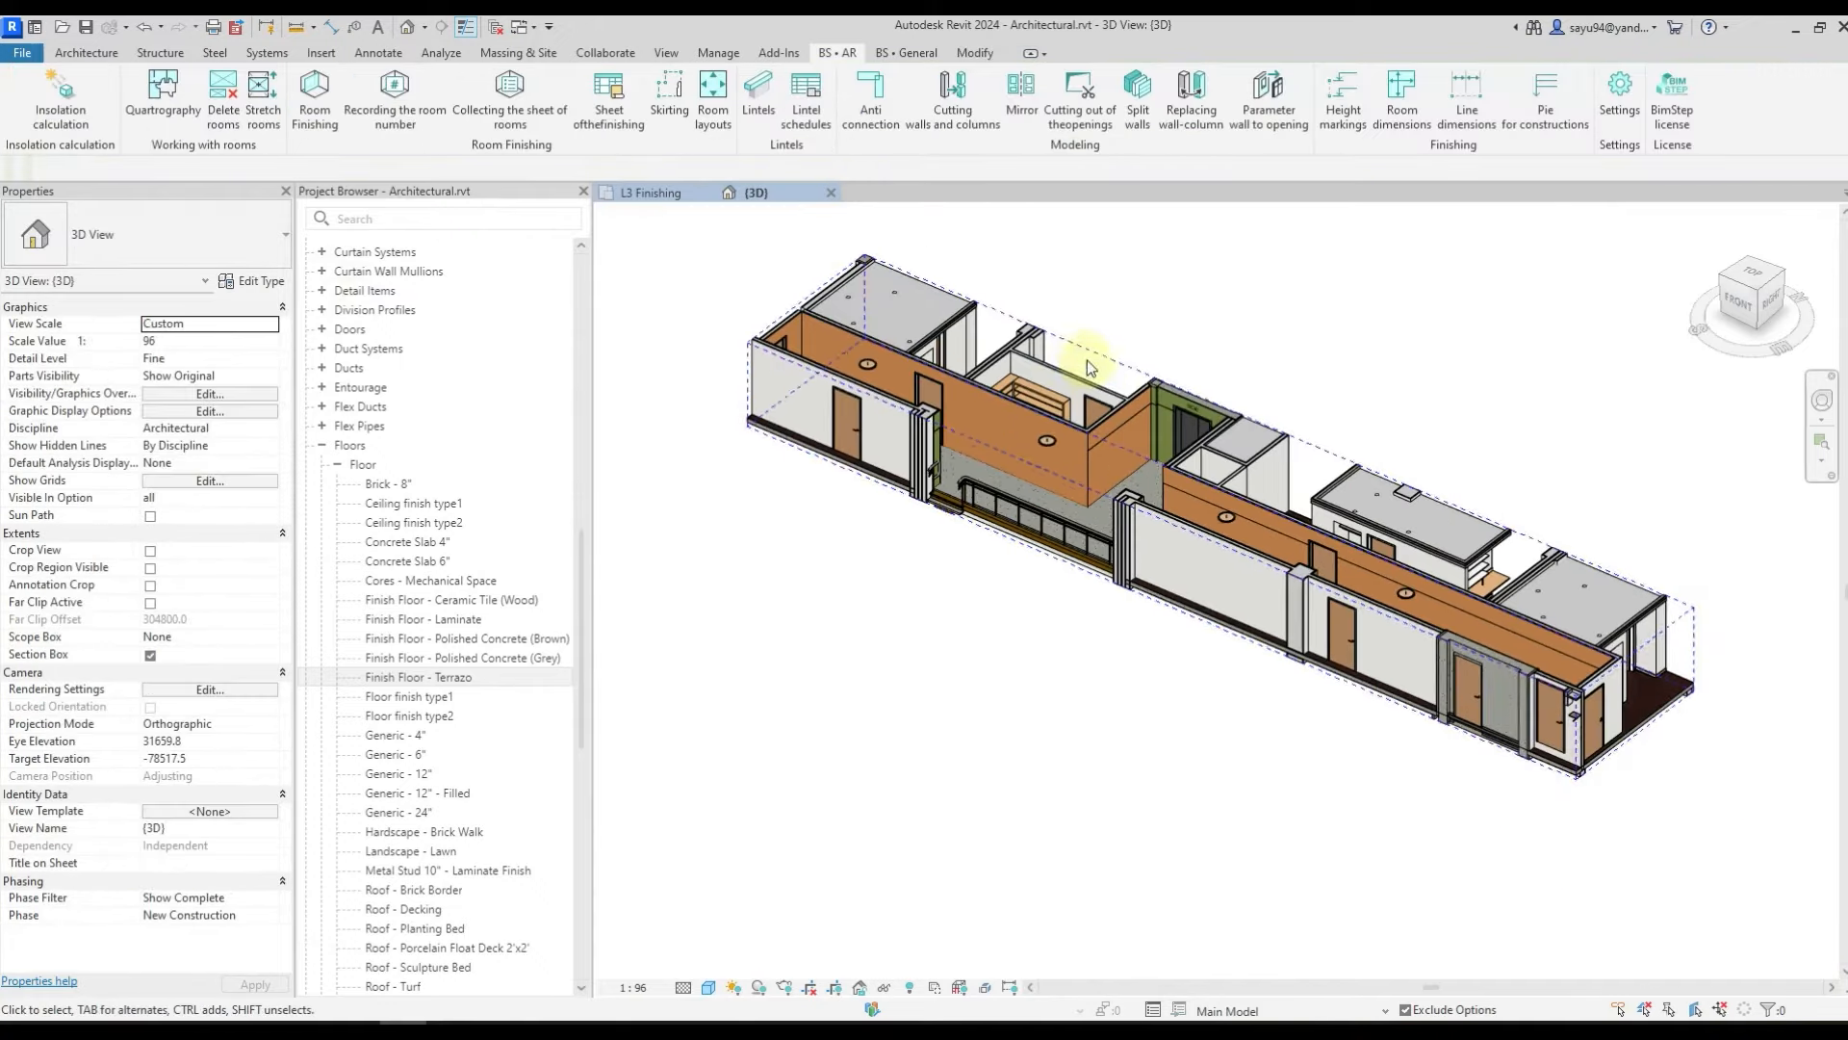
{"action": "left_click", "coordinate": [1218, 491]}
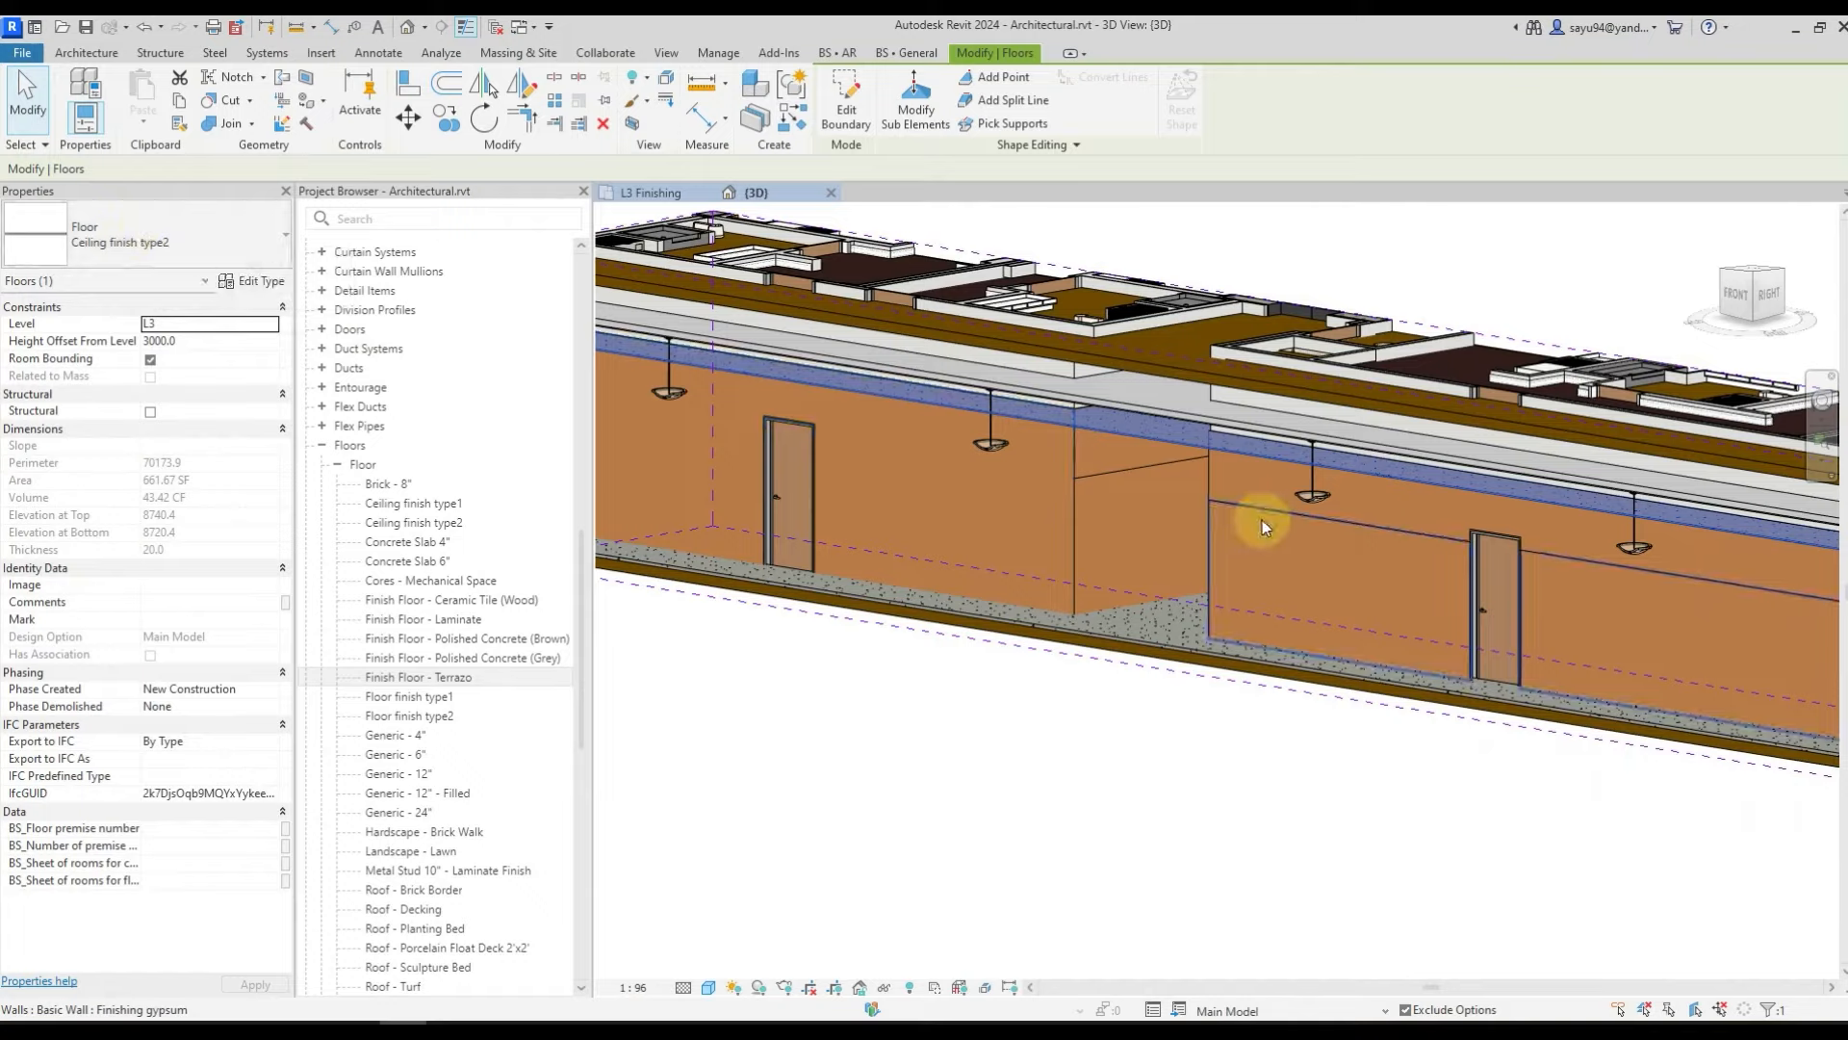
{"action": "key", "text": "Escape"}
{"action": "middle_click_drag", "start_coordinate": [1137, 504], "coordinate": [1140, 556], "text": "shift"}
{"action": "scroll", "coordinate": [1134, 508], "scroll_direction": "down", "scroll_amount": 2}
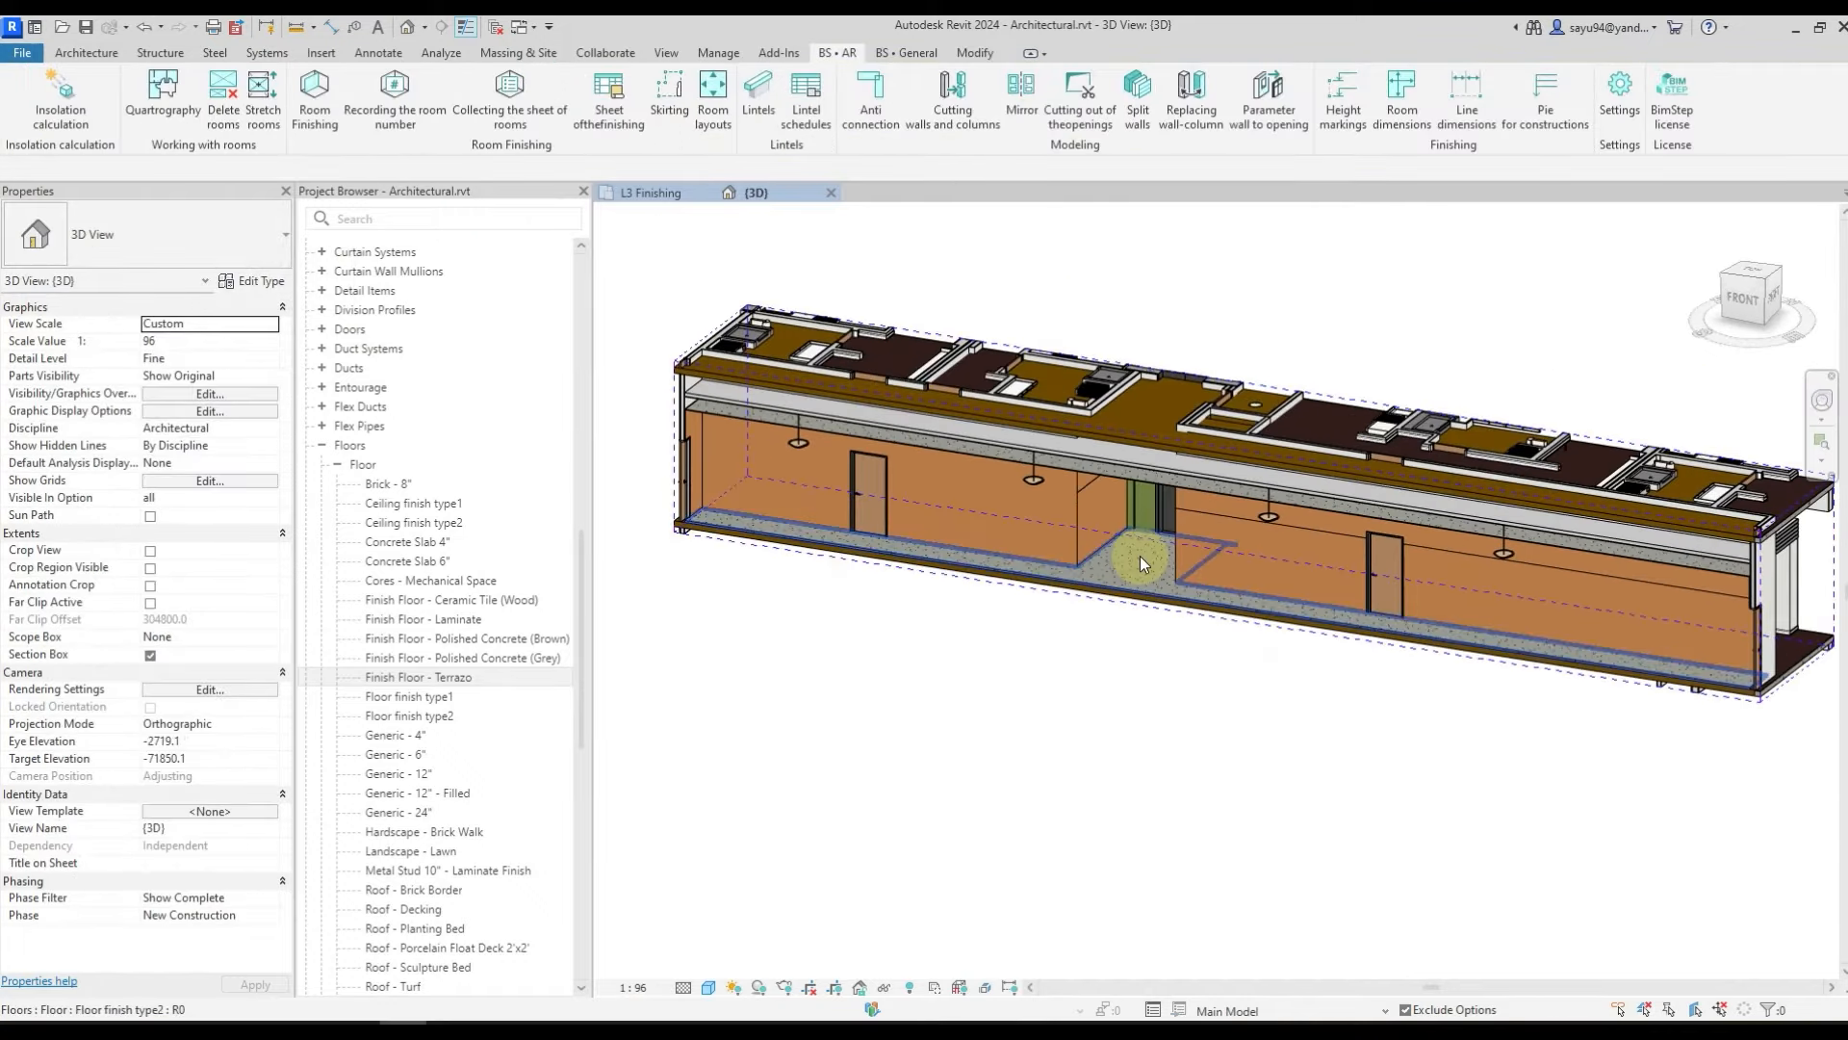
- Return to the L3 Finishing plan and bring Corridor 302 and Office Unit 301 into view together
{"action": "left_click", "coordinate": [664, 197]}
{"action": "scroll", "coordinate": [1089, 554], "scroll_direction": "down", "scroll_amount": 2}
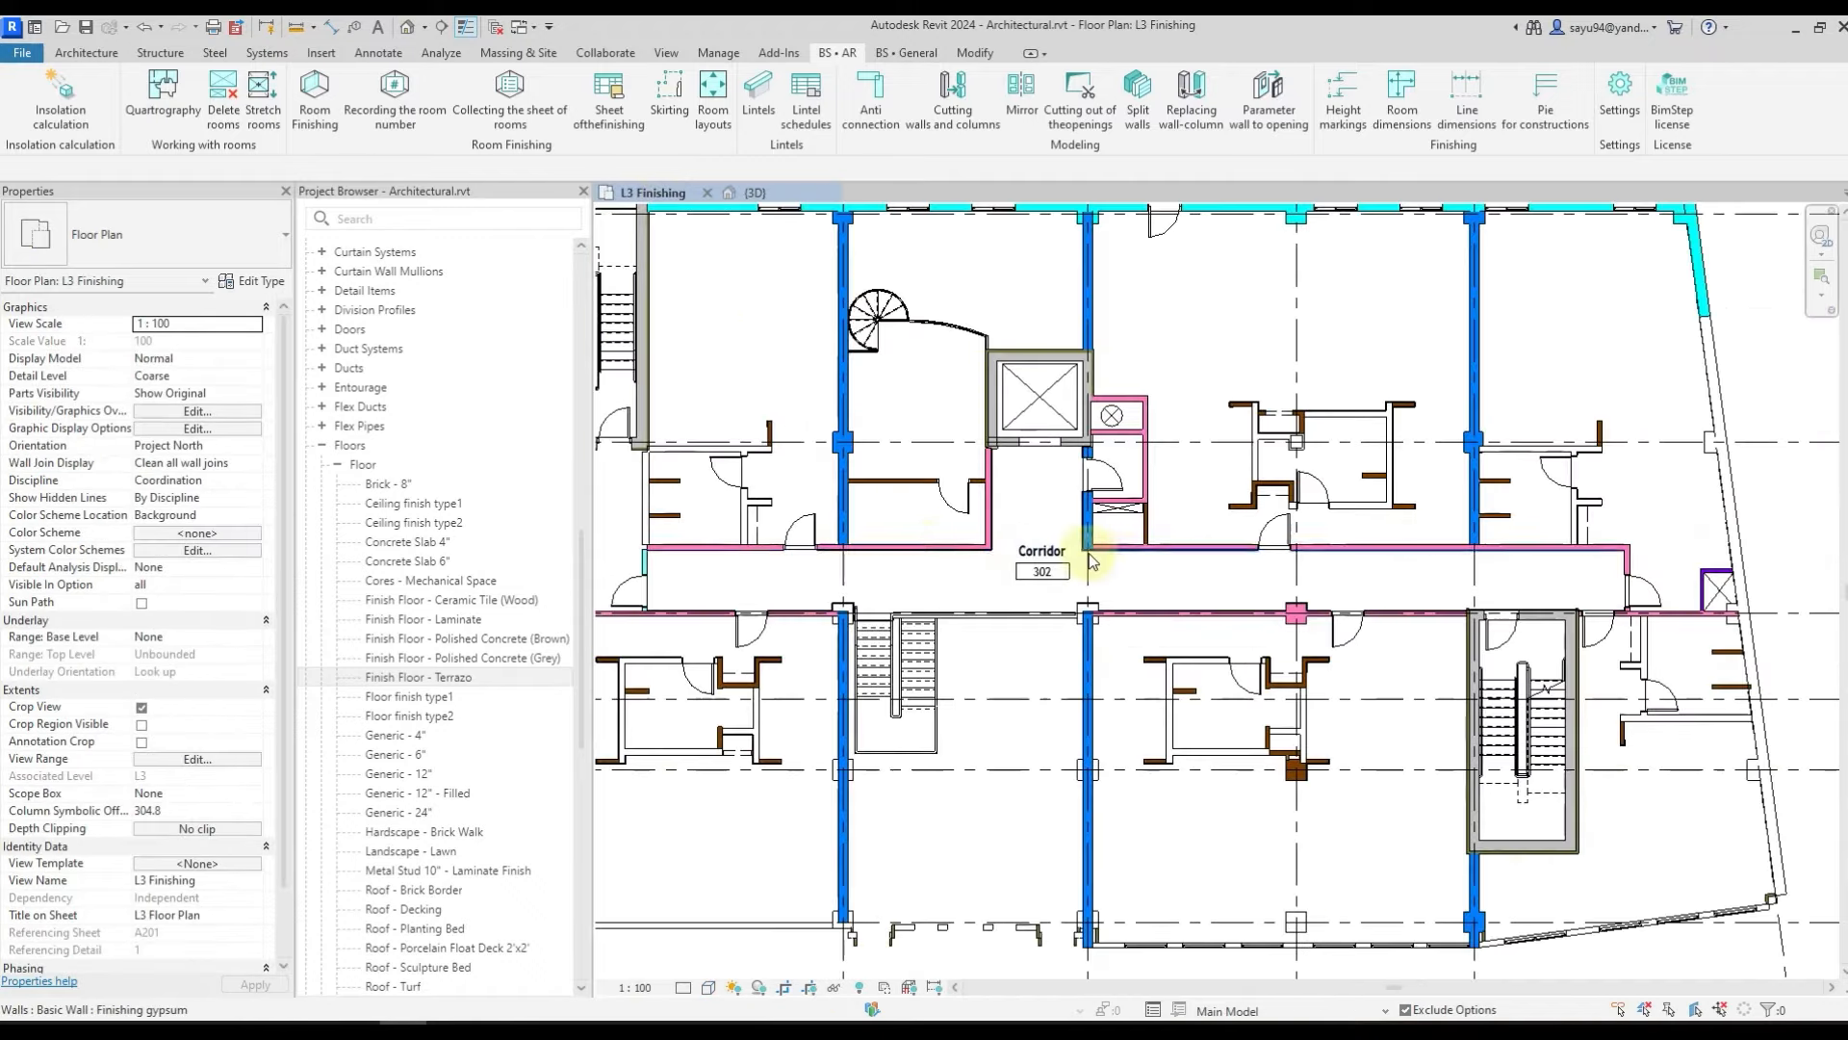
{"action": "middle_click_drag", "start_coordinate": [951, 552], "coordinate": [1155, 576]}
{"action": "scroll", "coordinate": [1156, 576], "scroll_direction": "down", "scroll_amount": 2}
{"action": "middle_click_drag", "start_coordinate": [965, 590], "coordinate": [1180, 606]}
{"action": "scroll", "coordinate": [1180, 607], "scroll_direction": "down", "scroll_amount": 1}
{"action": "middle_click_drag", "start_coordinate": [917, 588], "coordinate": [934, 582]}
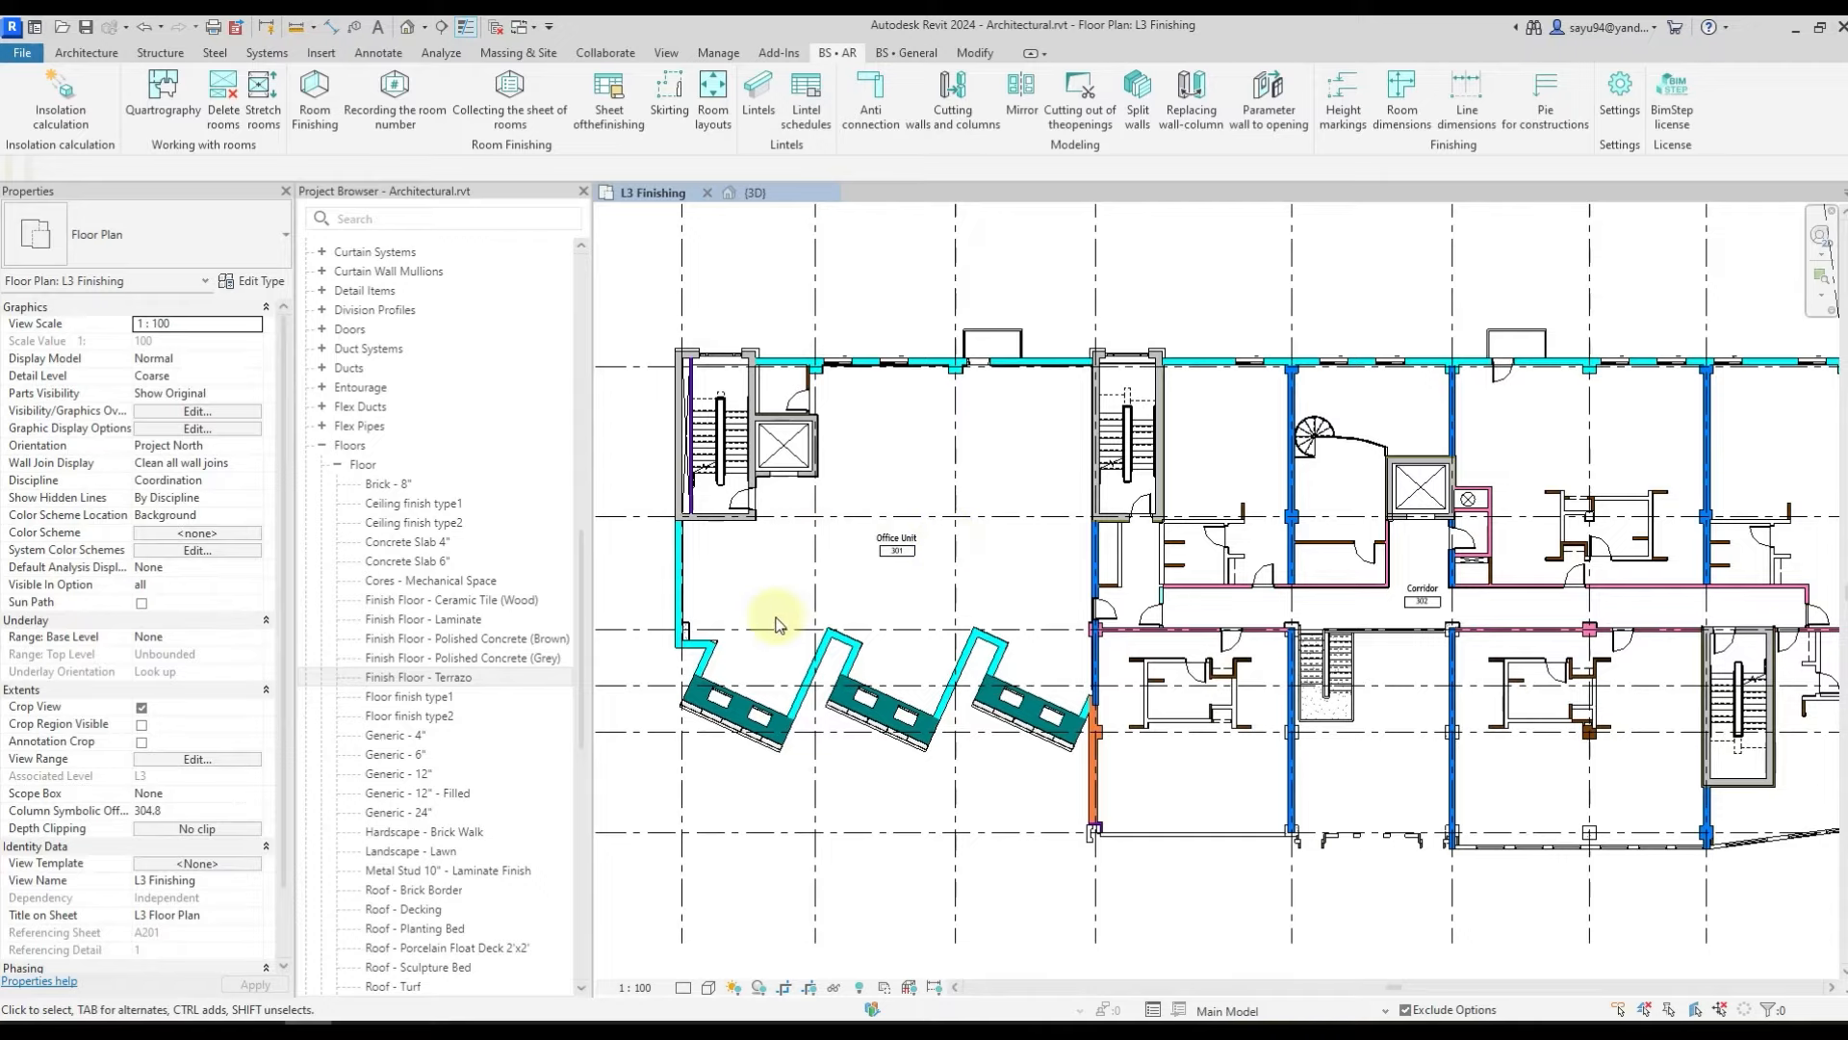
- Inspect the room number parameters of the gypsum finishing wall below the stairwell corner in Office Unit 301
{"action": "scroll", "coordinate": [685, 528], "scroll_direction": "up", "scroll_amount": 10}
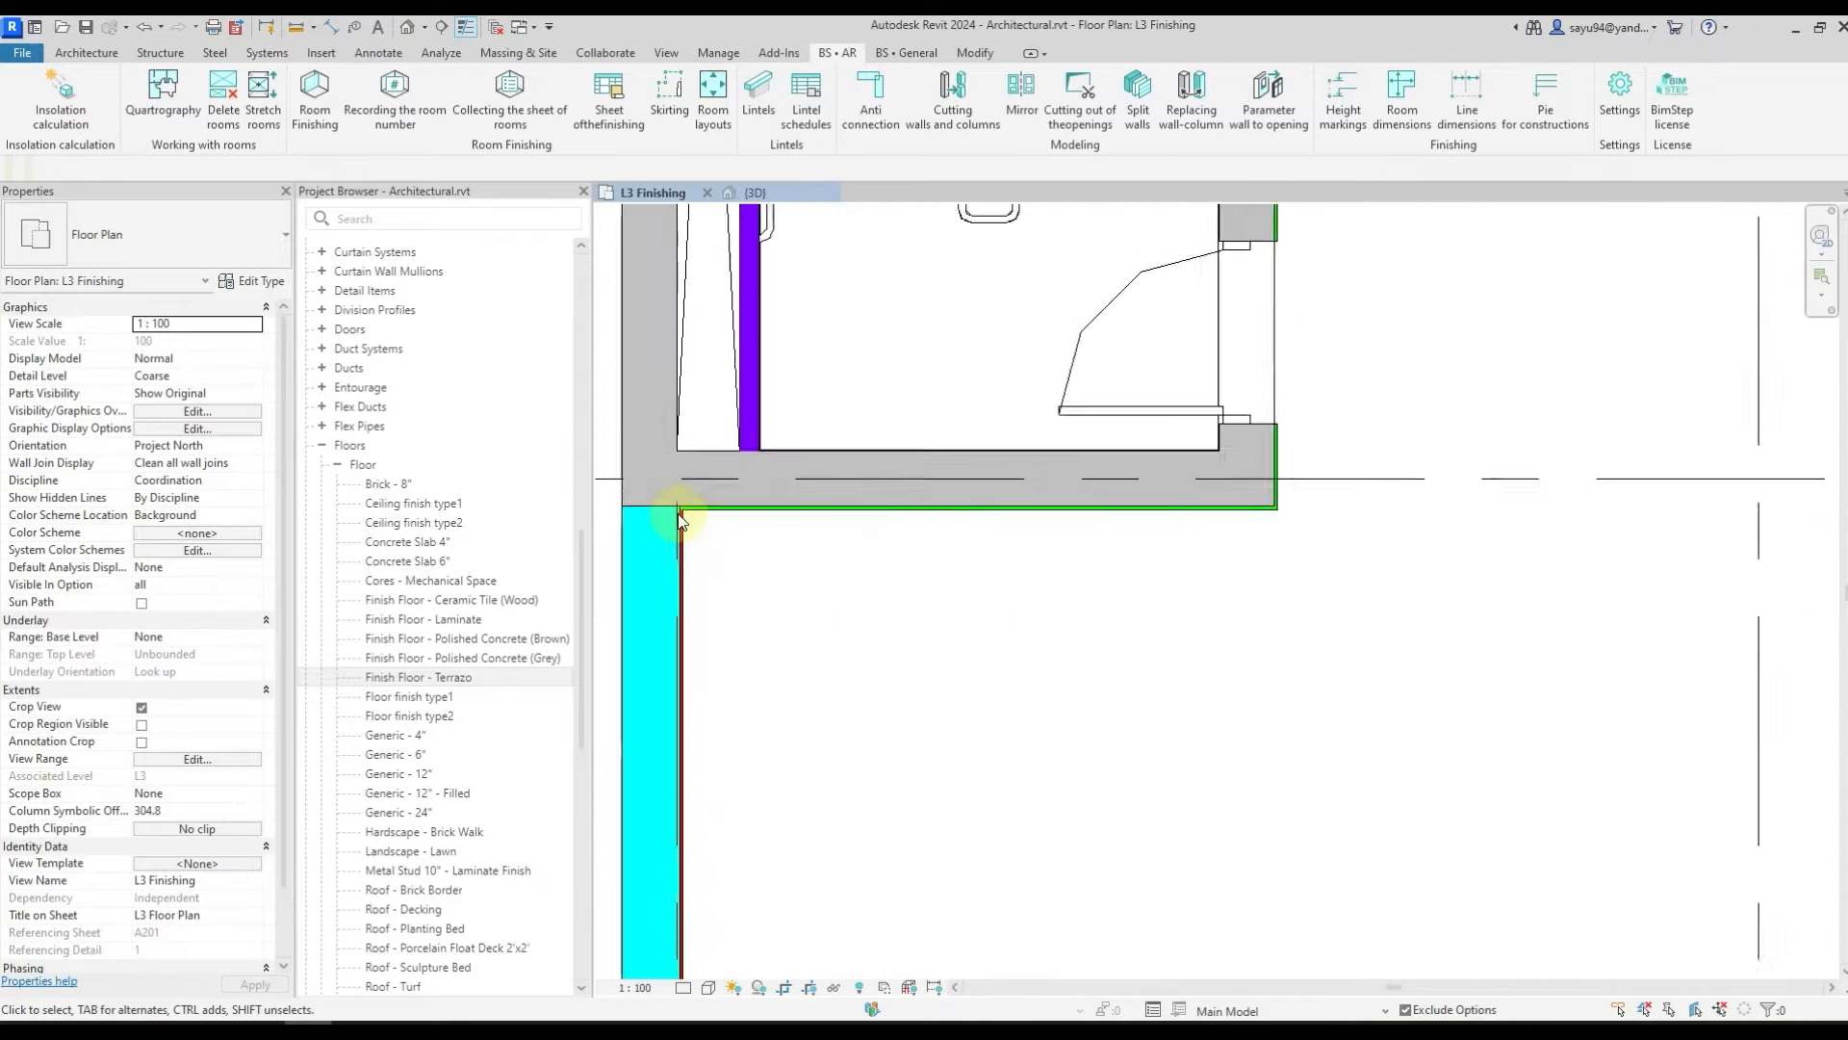
{"action": "left_click", "coordinate": [690, 539]}
{"action": "middle_click_drag", "start_coordinate": [690, 539], "coordinate": [825, 524]}
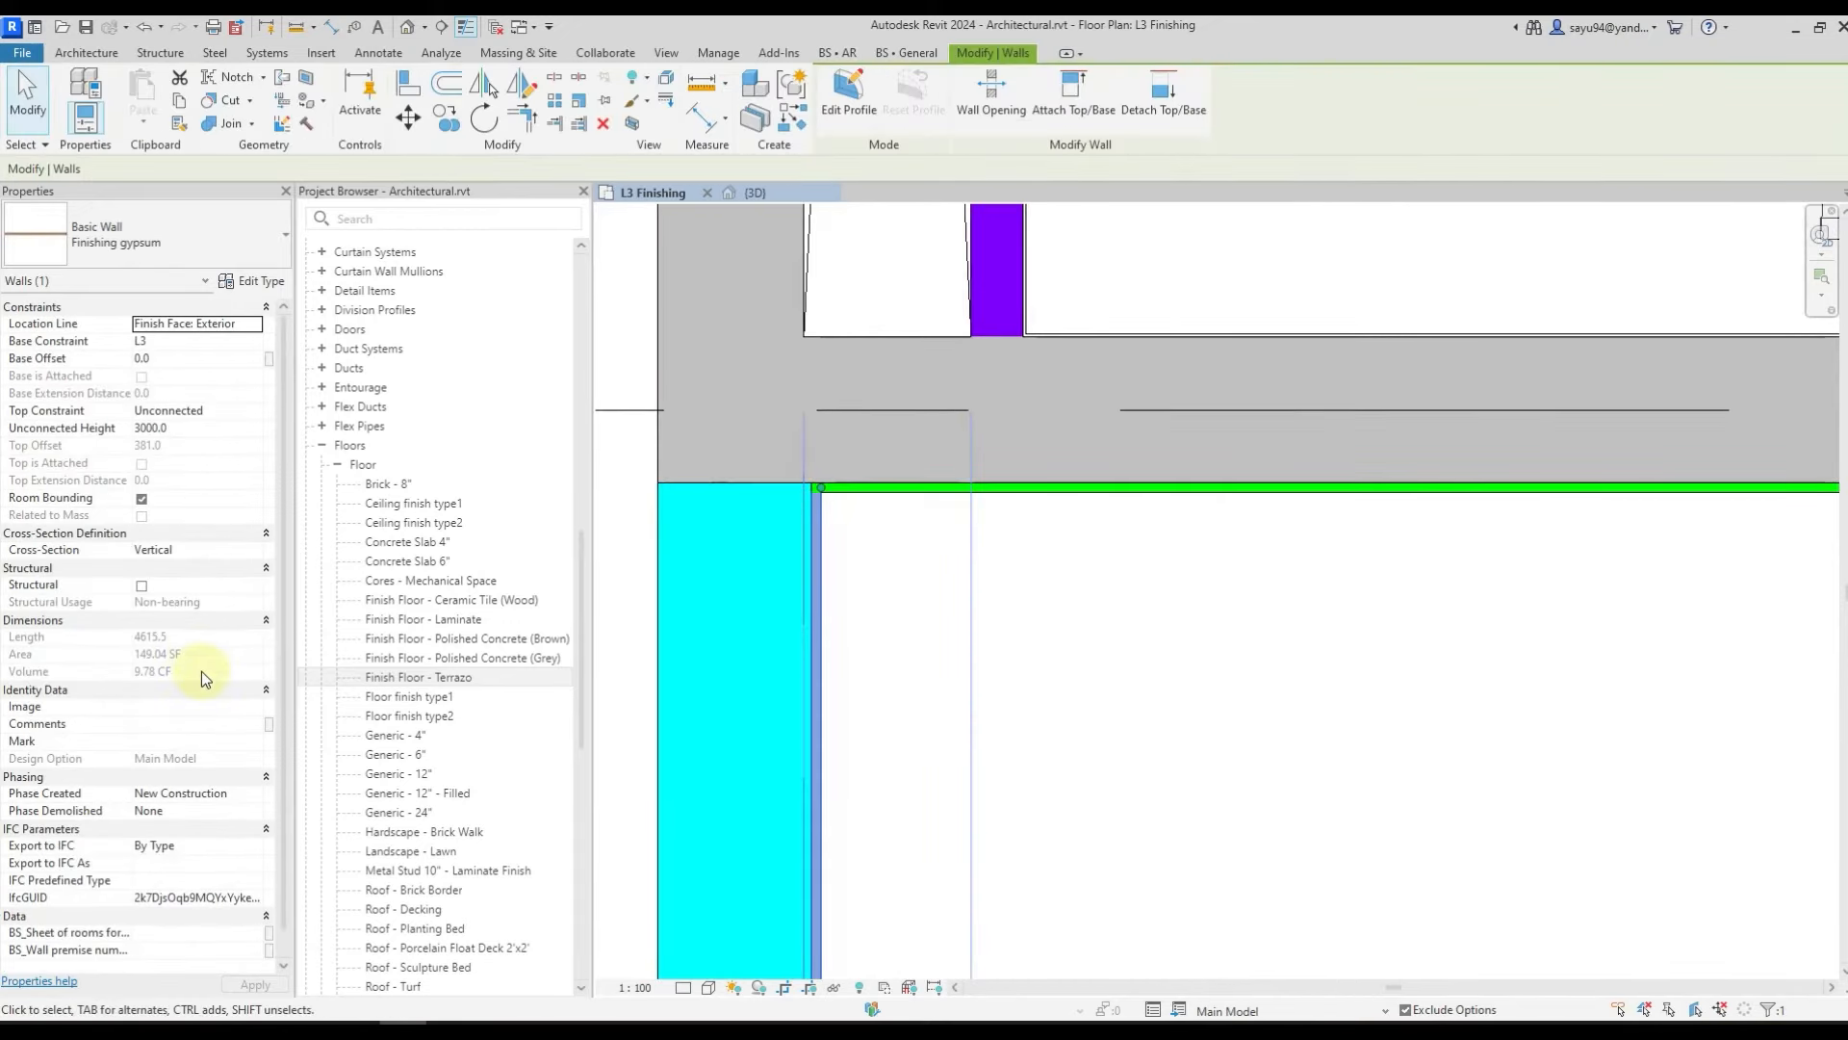
{"action": "scroll", "coordinate": [200, 672], "scroll_direction": "down", "scroll_amount": 1}
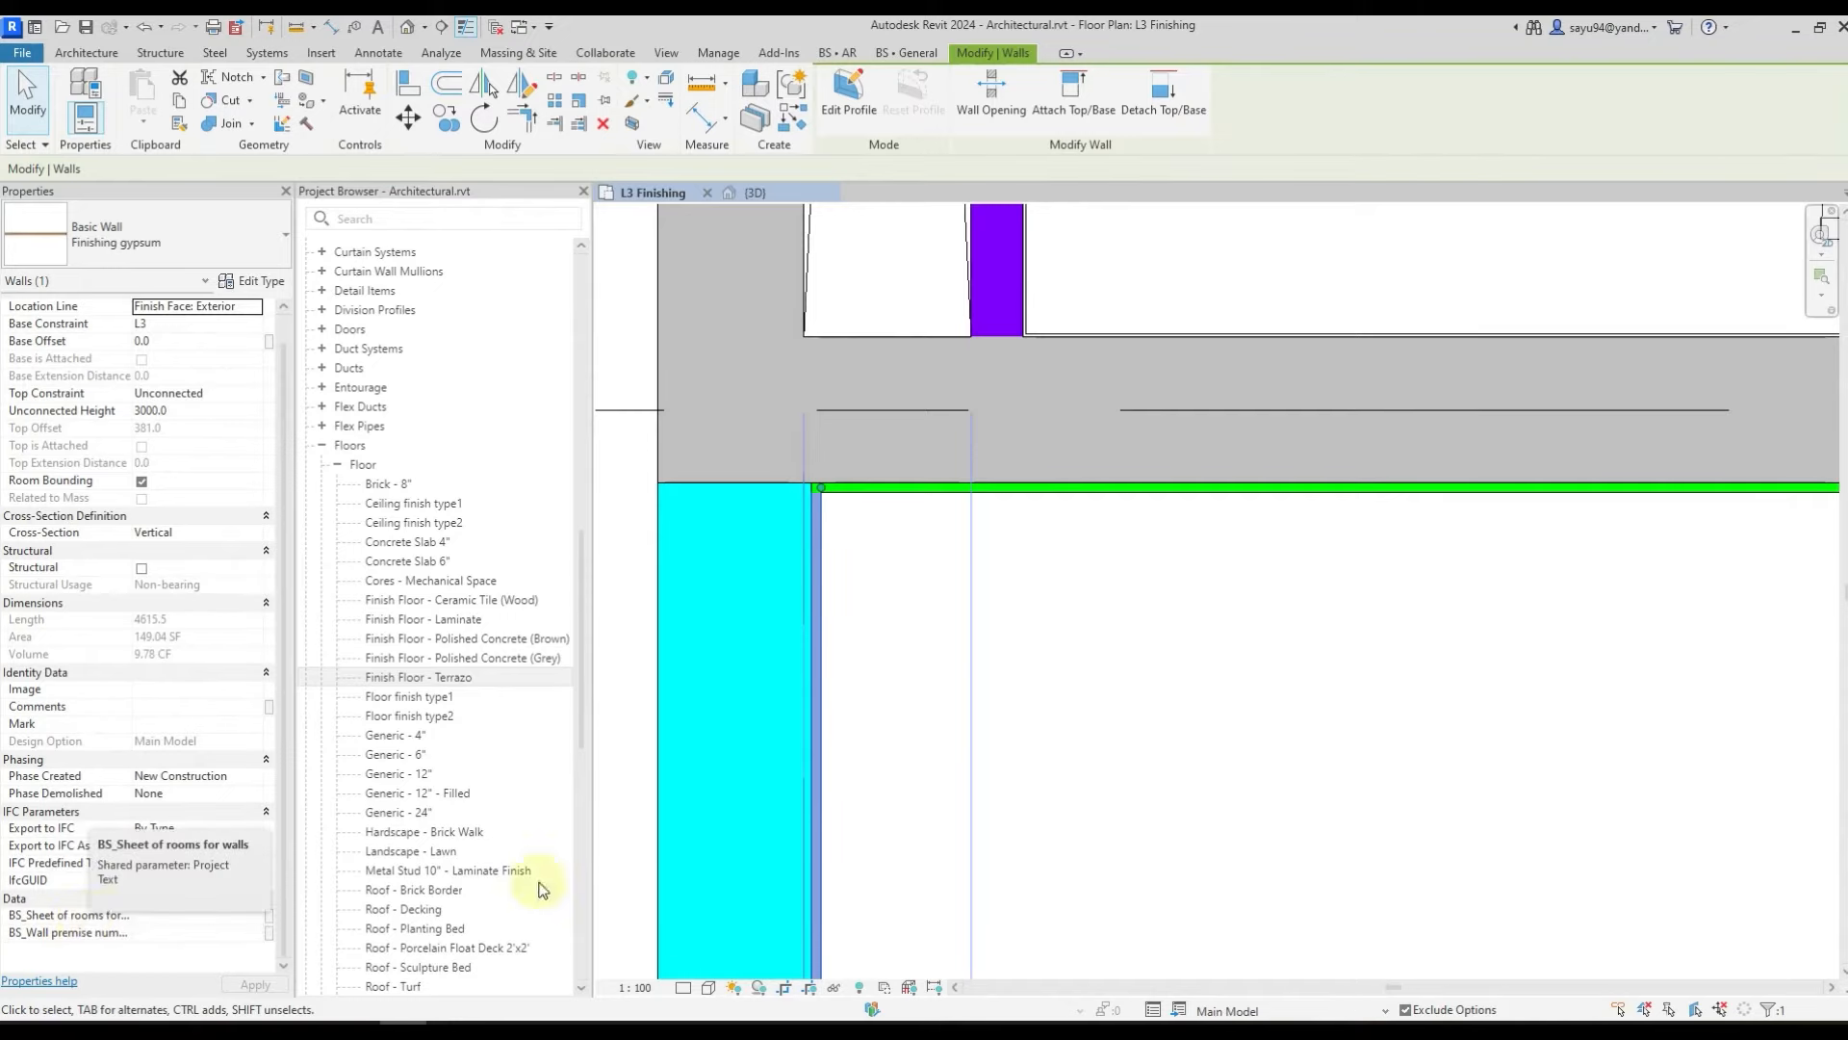
{"action": "left_click", "coordinate": [1145, 640]}
{"action": "key", "text": "Escape"}
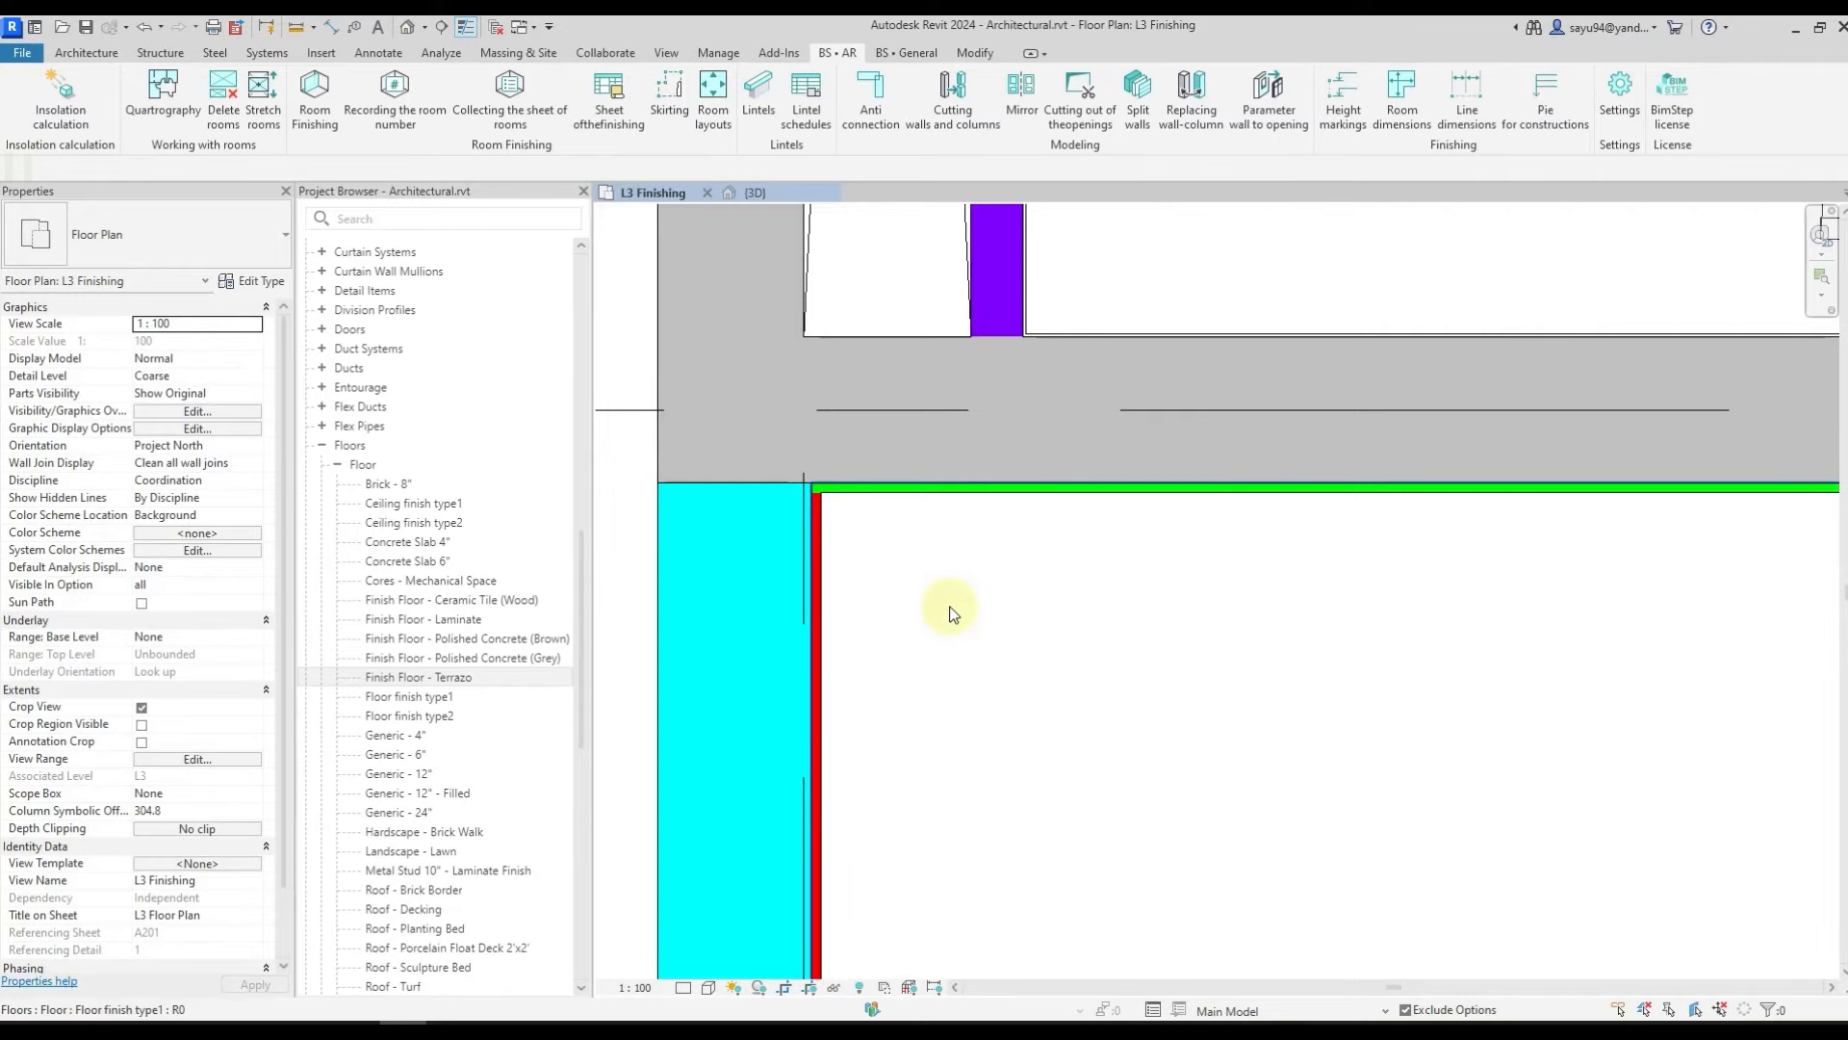
{"action": "left_click", "coordinate": [818, 574]}
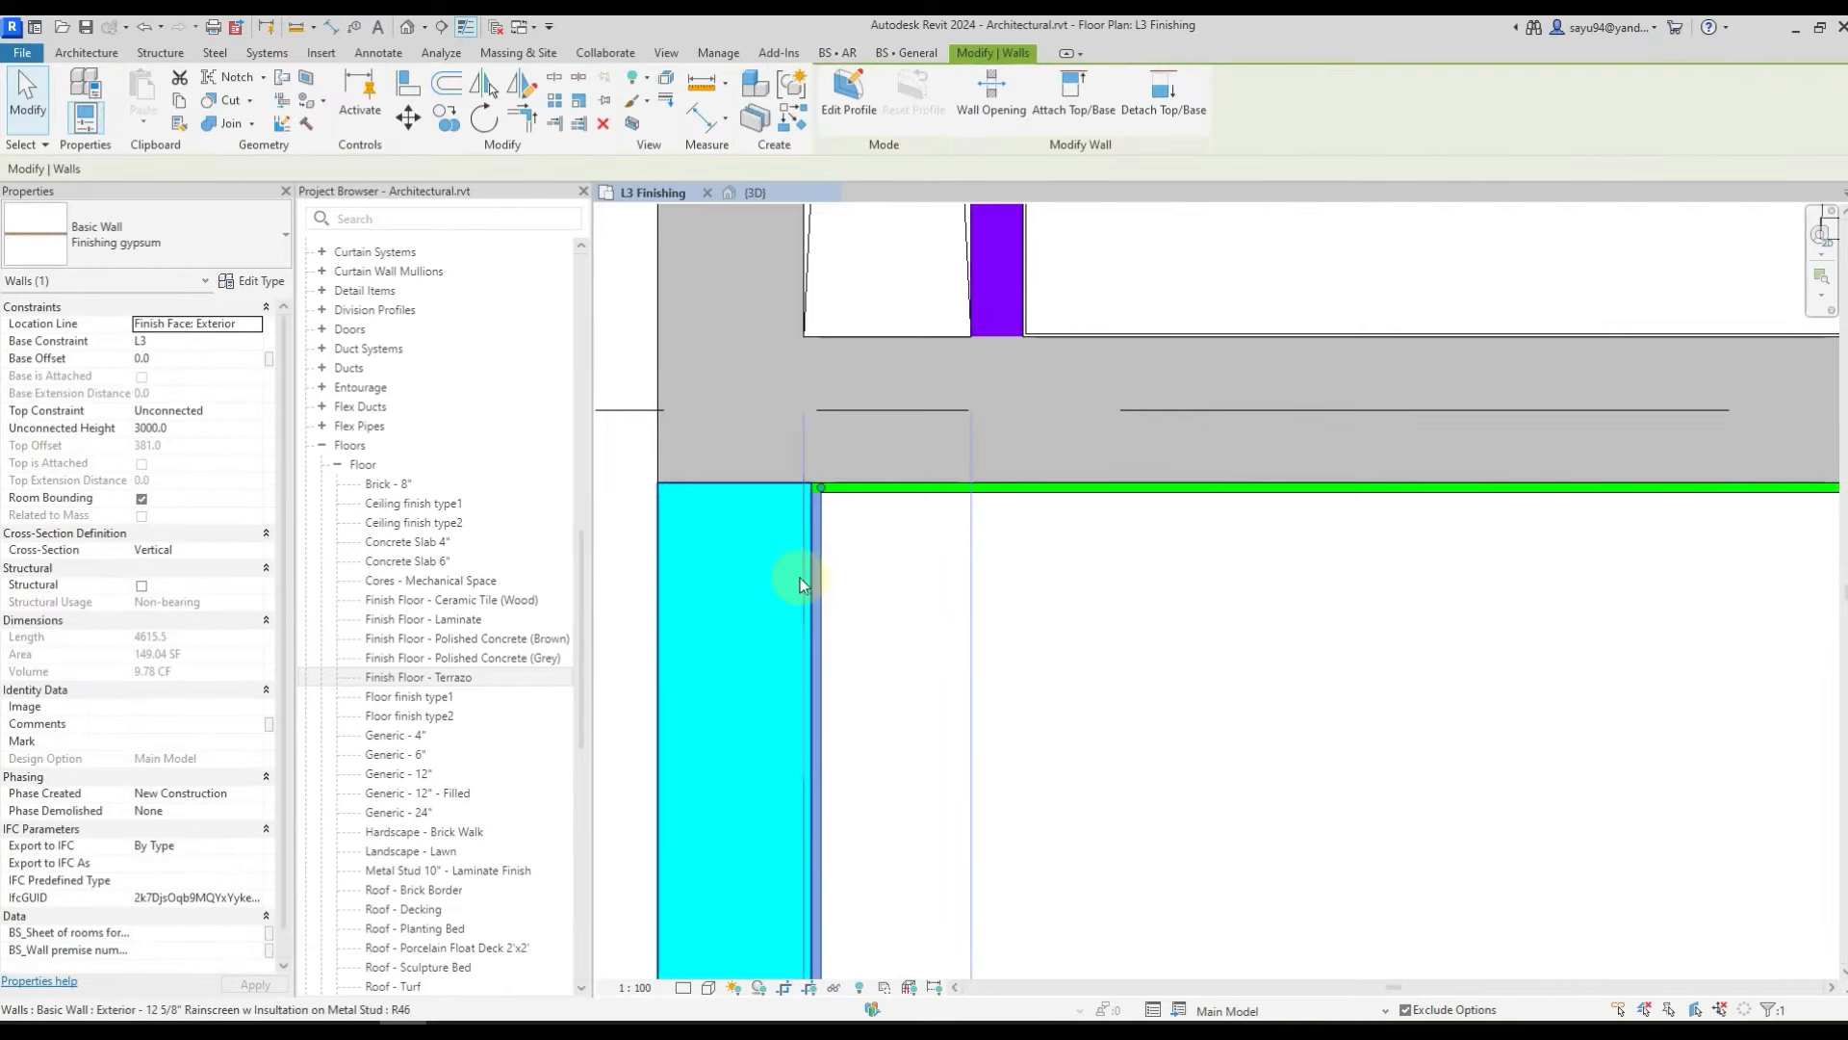
{"action": "scroll", "coordinate": [796, 579], "scroll_direction": "down", "scroll_amount": 5}
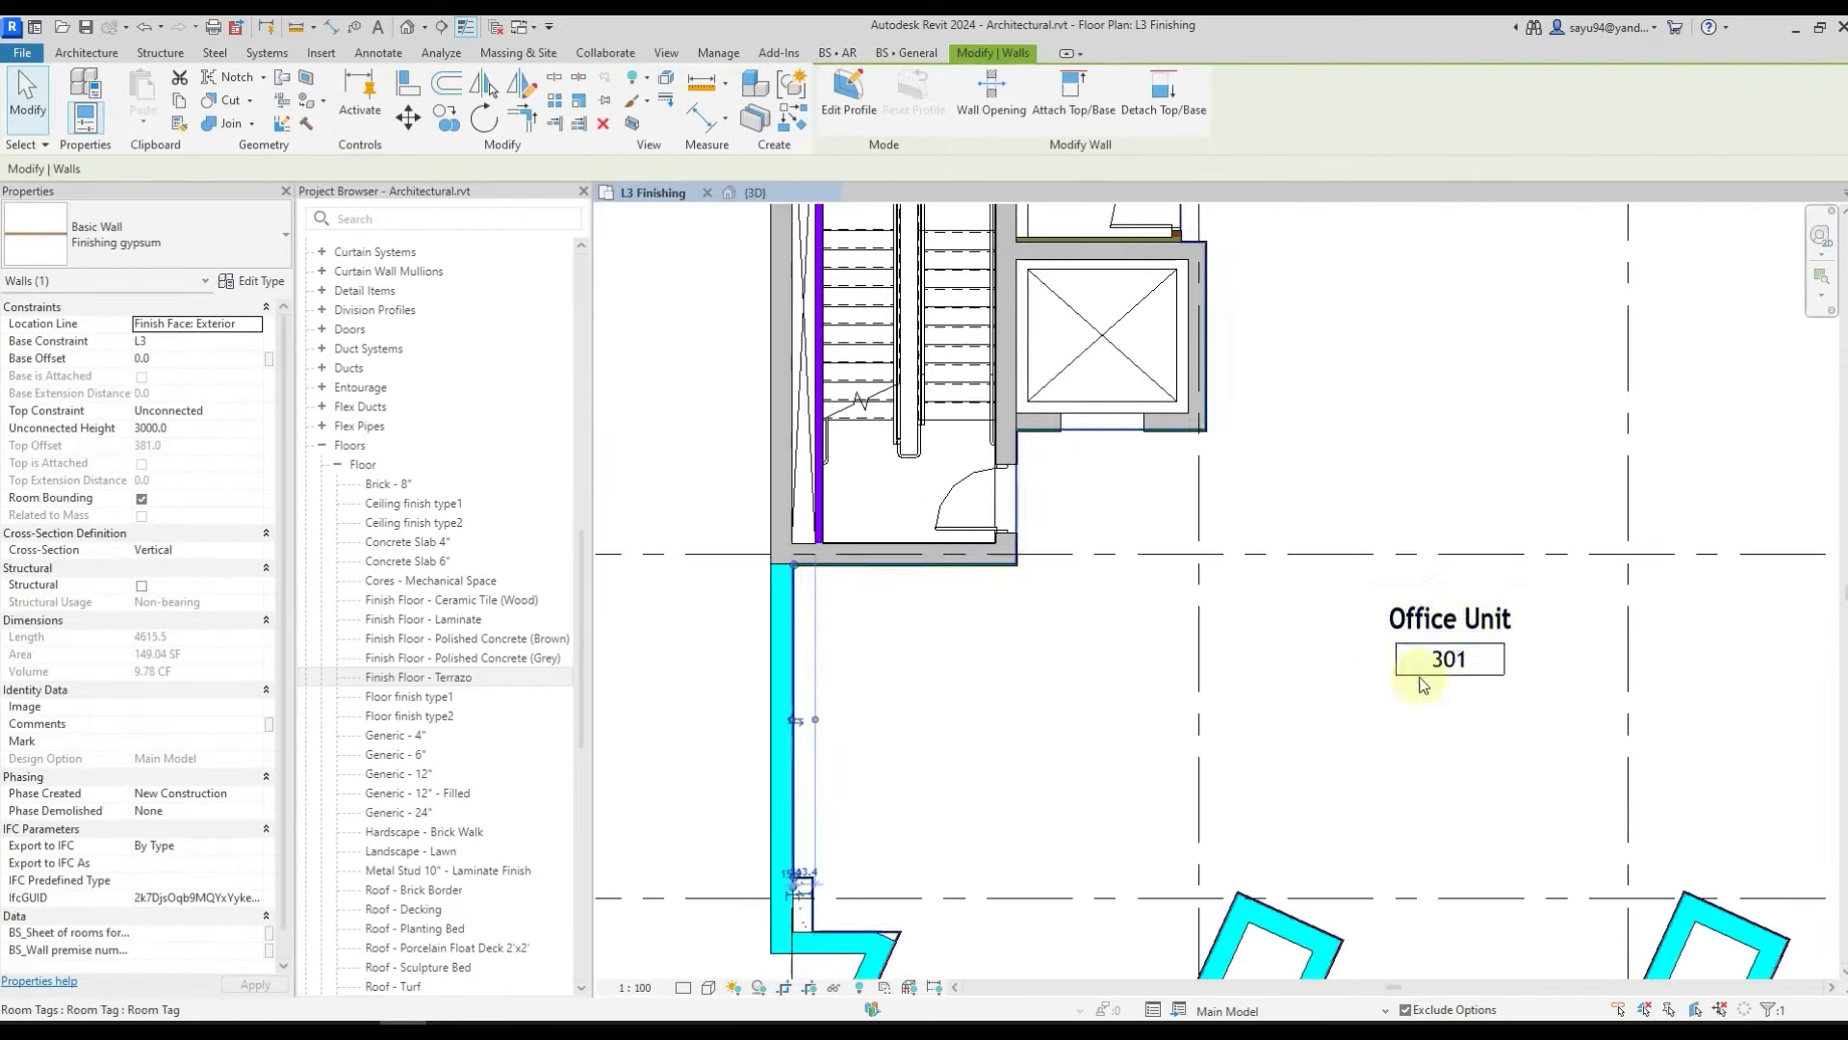
{"action": "key", "text": "Escape"}
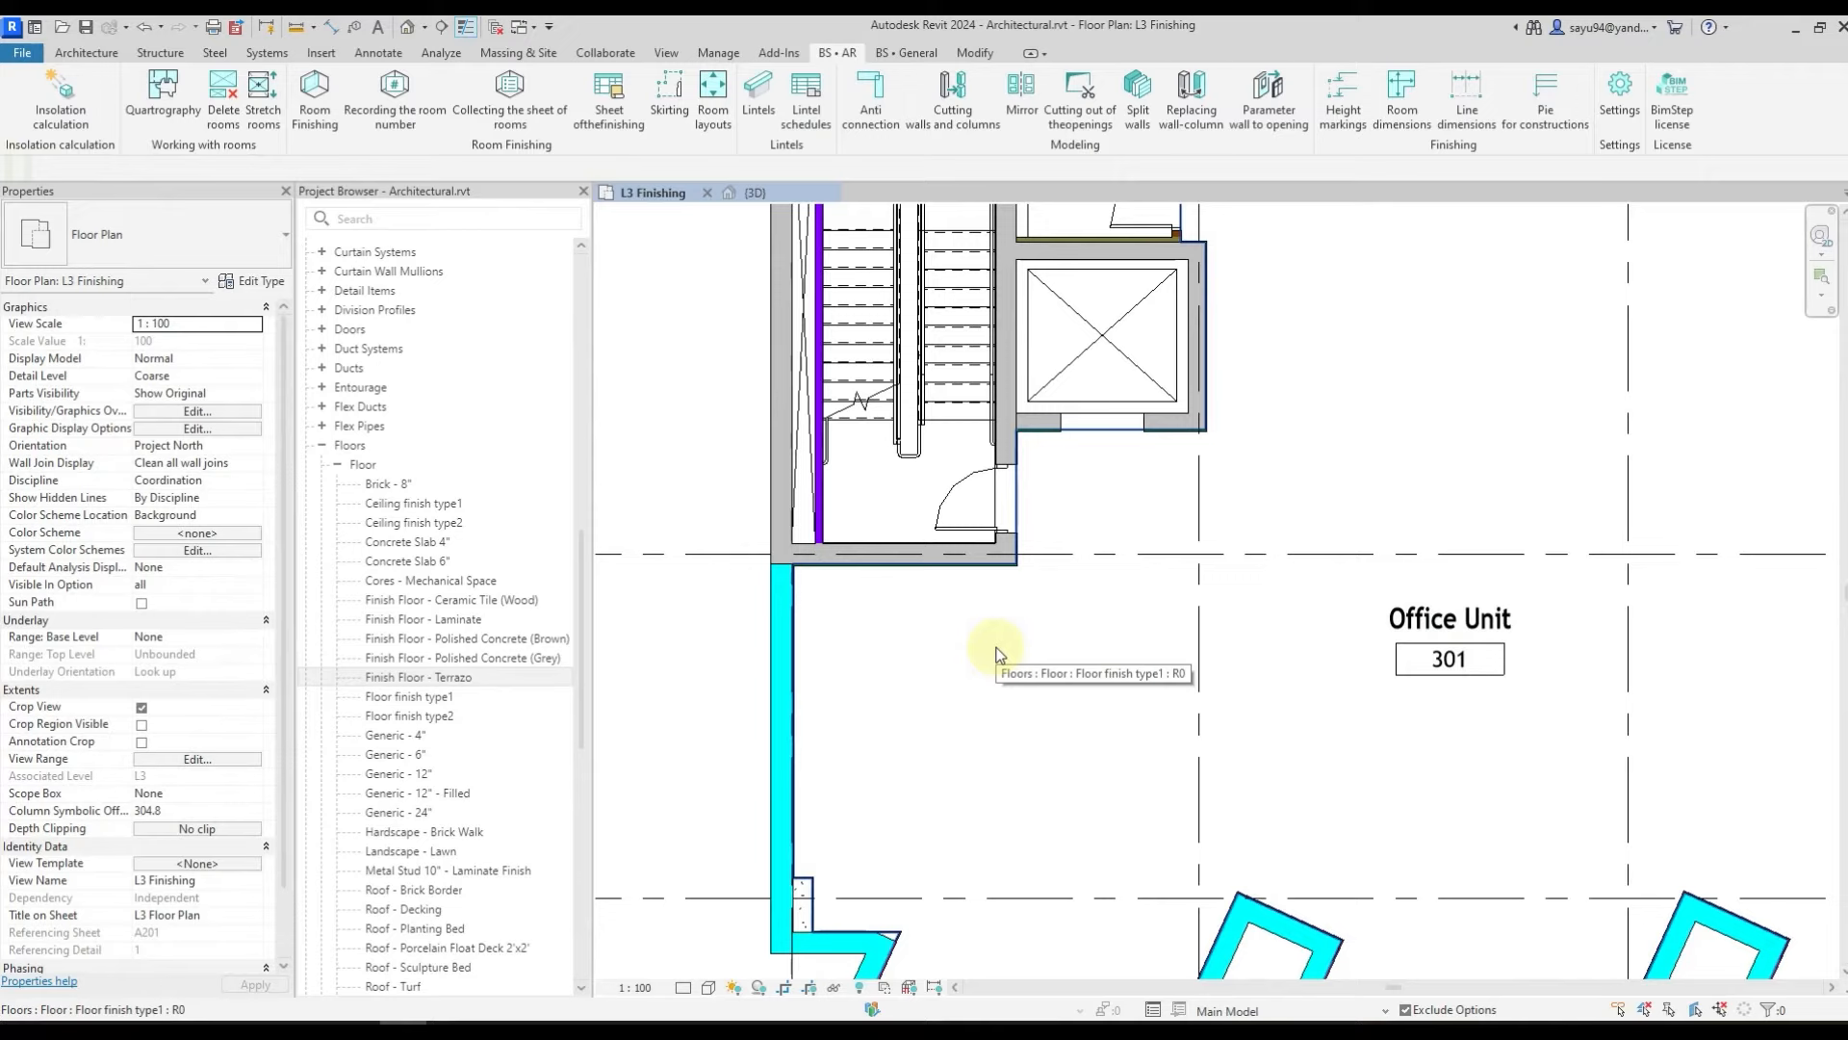
- Start recording the room number for the current model with New Construction as the phase
{"action": "left_click", "coordinate": [390, 120]}
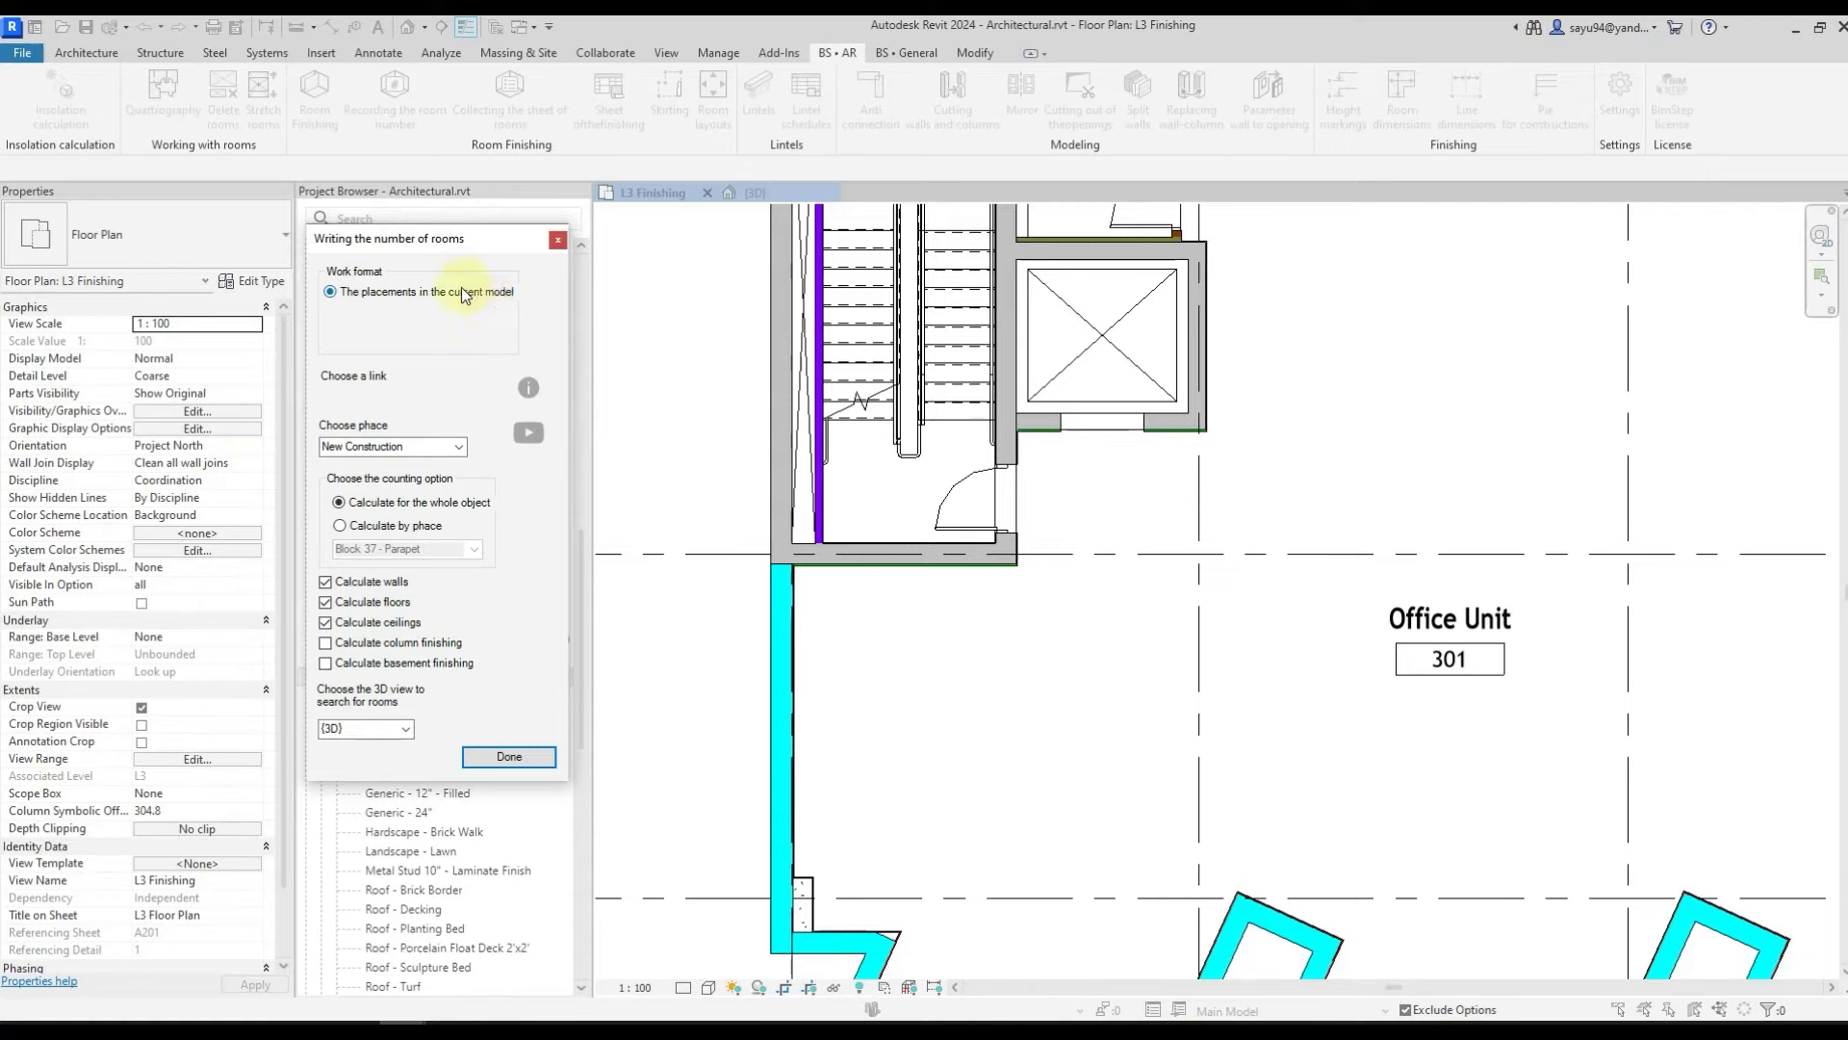
{"action": "left_click", "coordinate": [459, 446]}
{"action": "left_click", "coordinate": [457, 463]}
{"action": "left_click", "coordinate": [427, 448]}
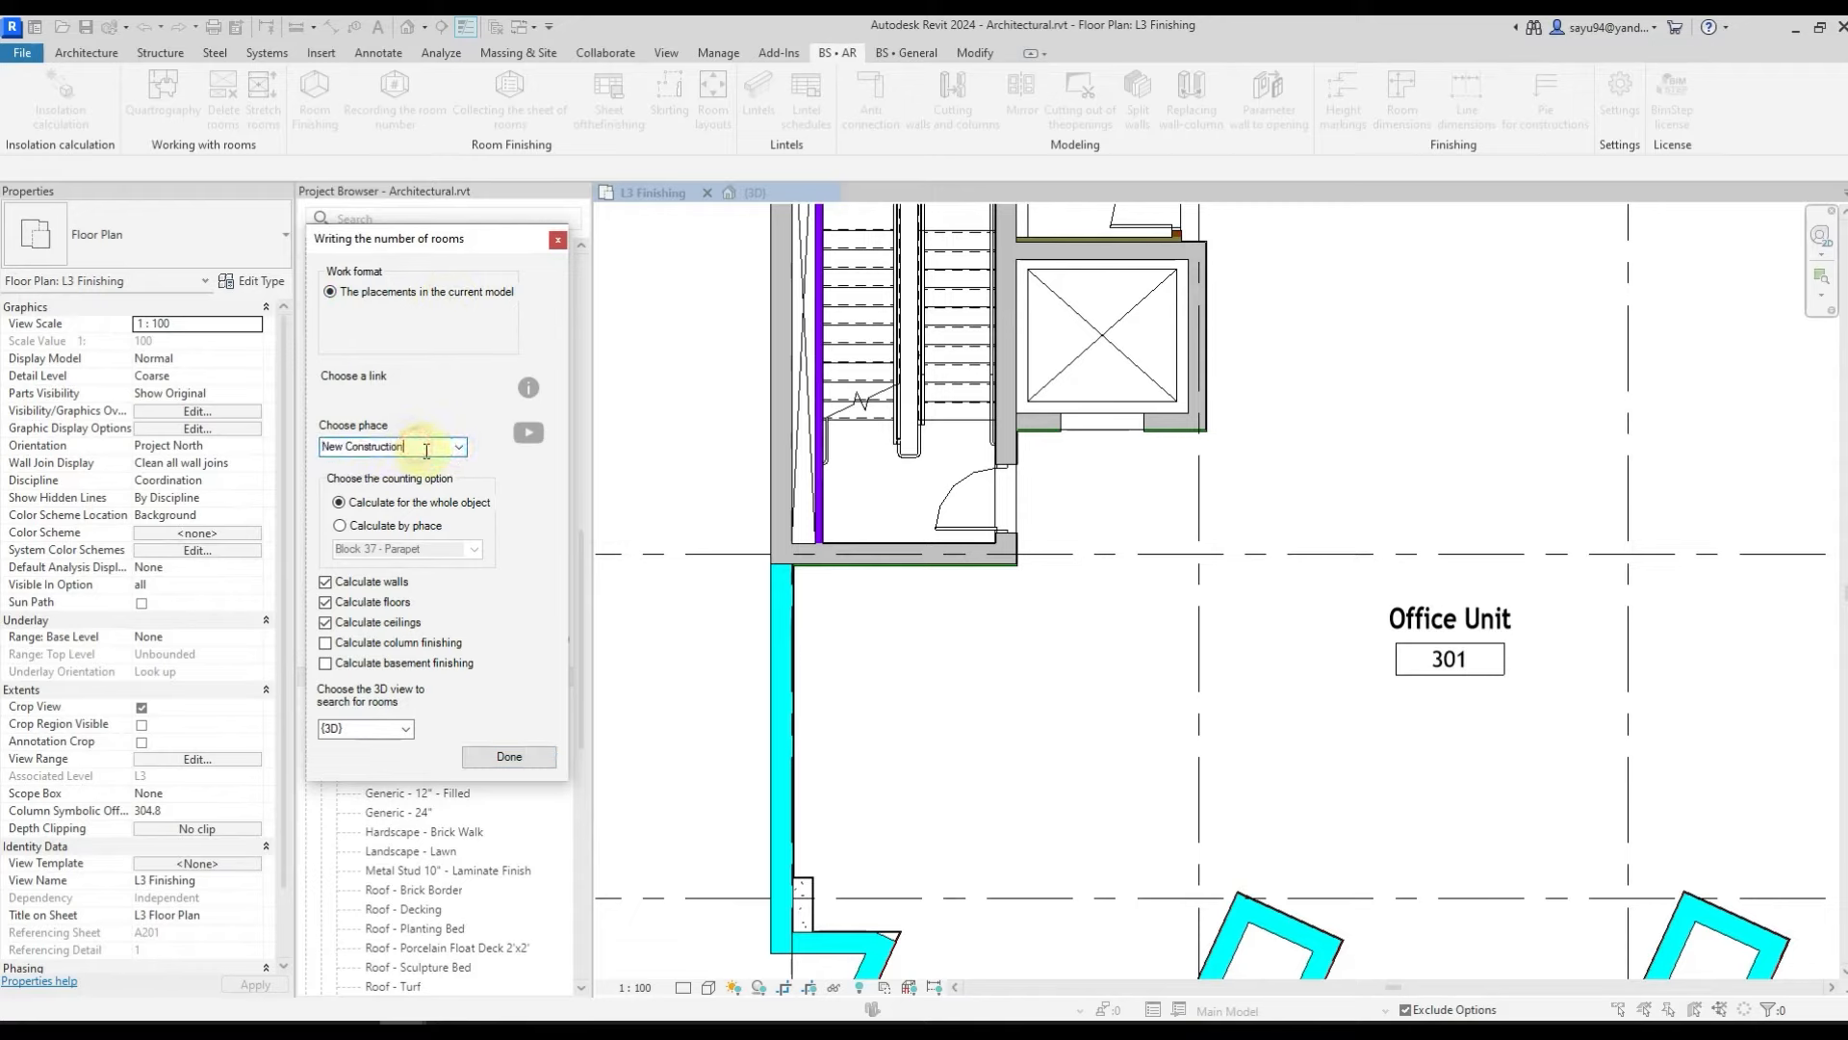
{"action": "left_click_drag", "start_coordinate": [411, 445], "coordinate": [324, 445]}
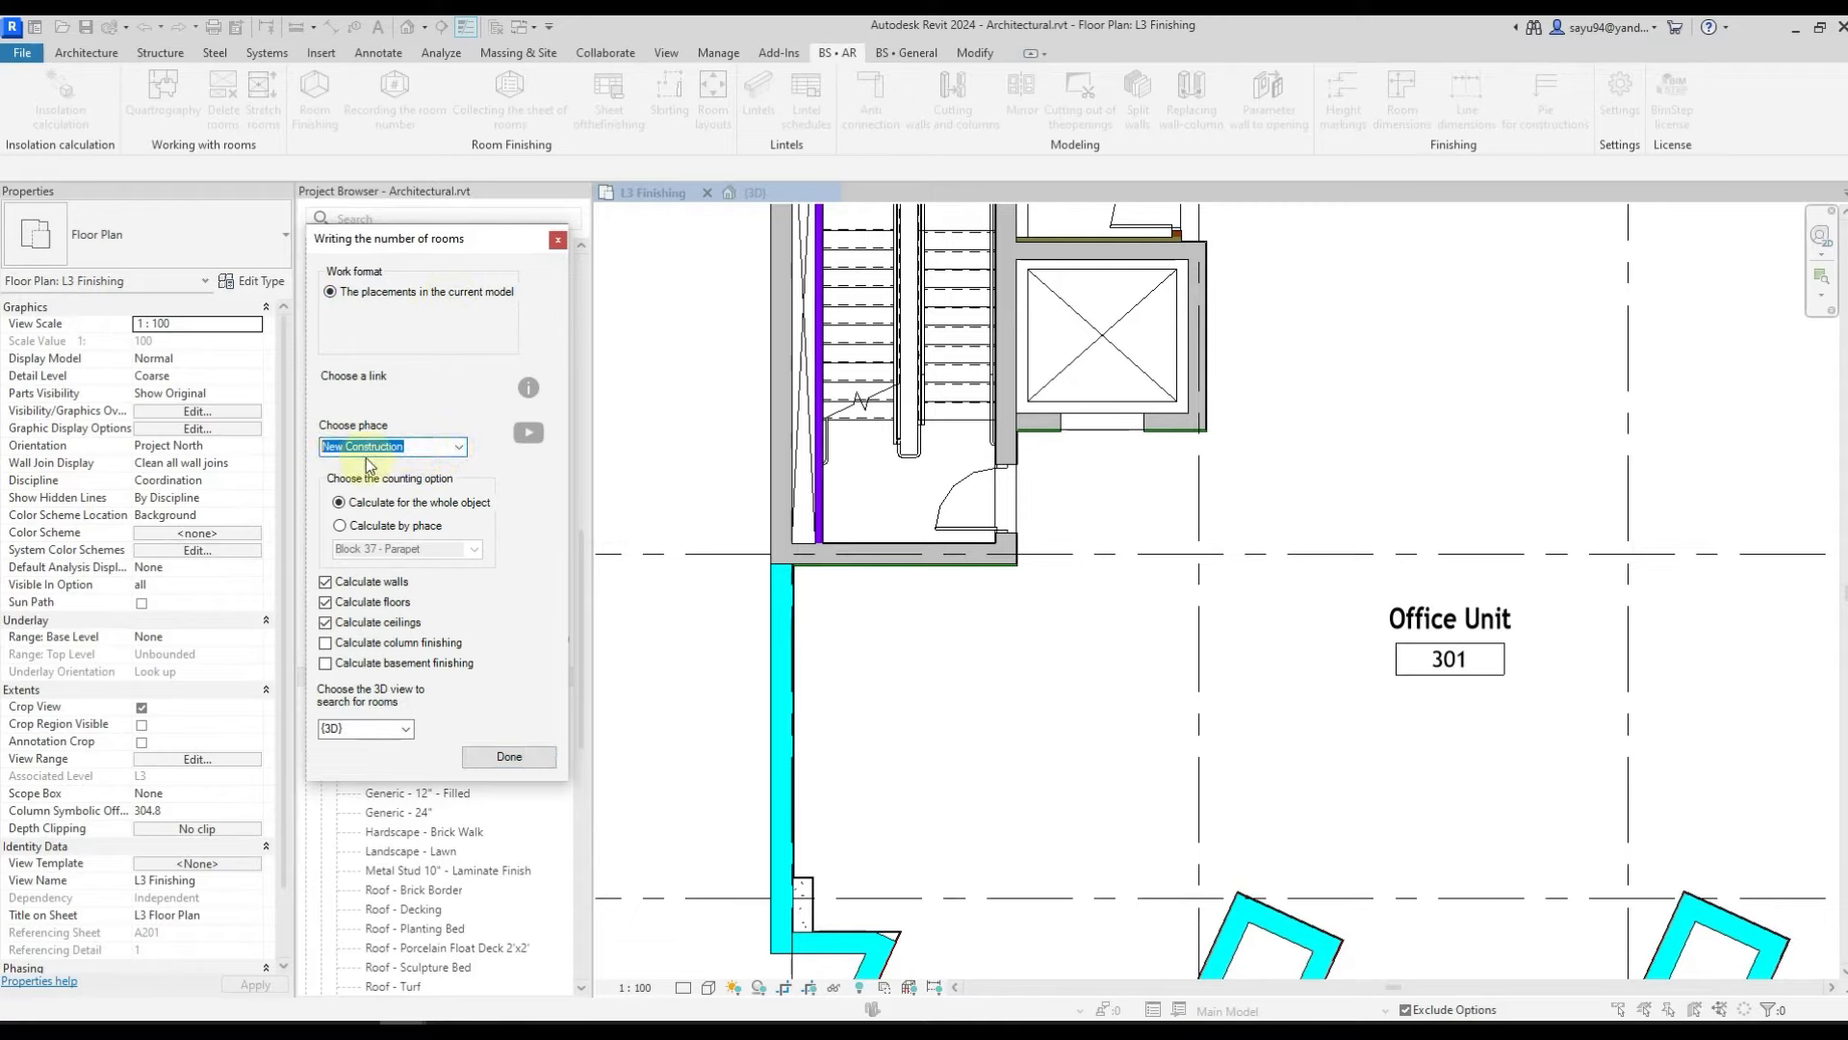
{"action": "left_click", "coordinate": [422, 451]}
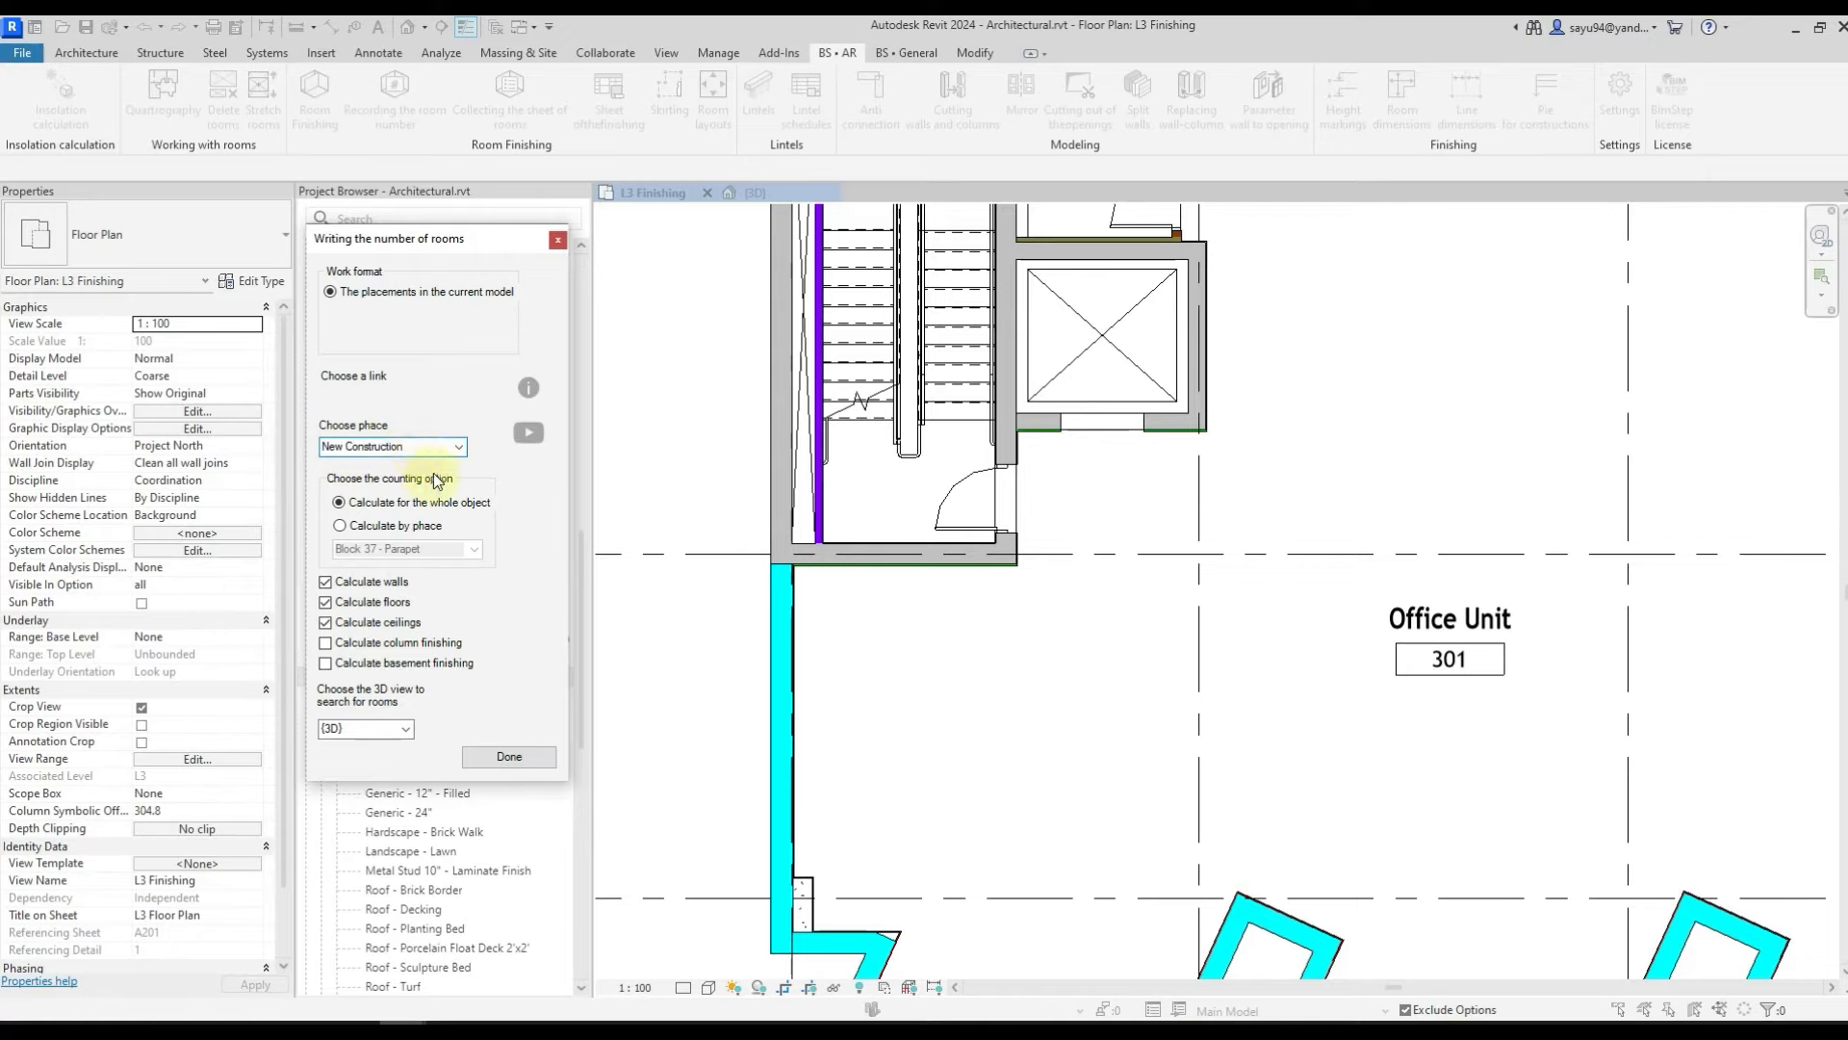
- Try calculating by phase, view the selectable levels, and restore calculation for the whole object
{"action": "left_click", "coordinate": [403, 526]}
{"action": "left_click", "coordinate": [474, 549]}
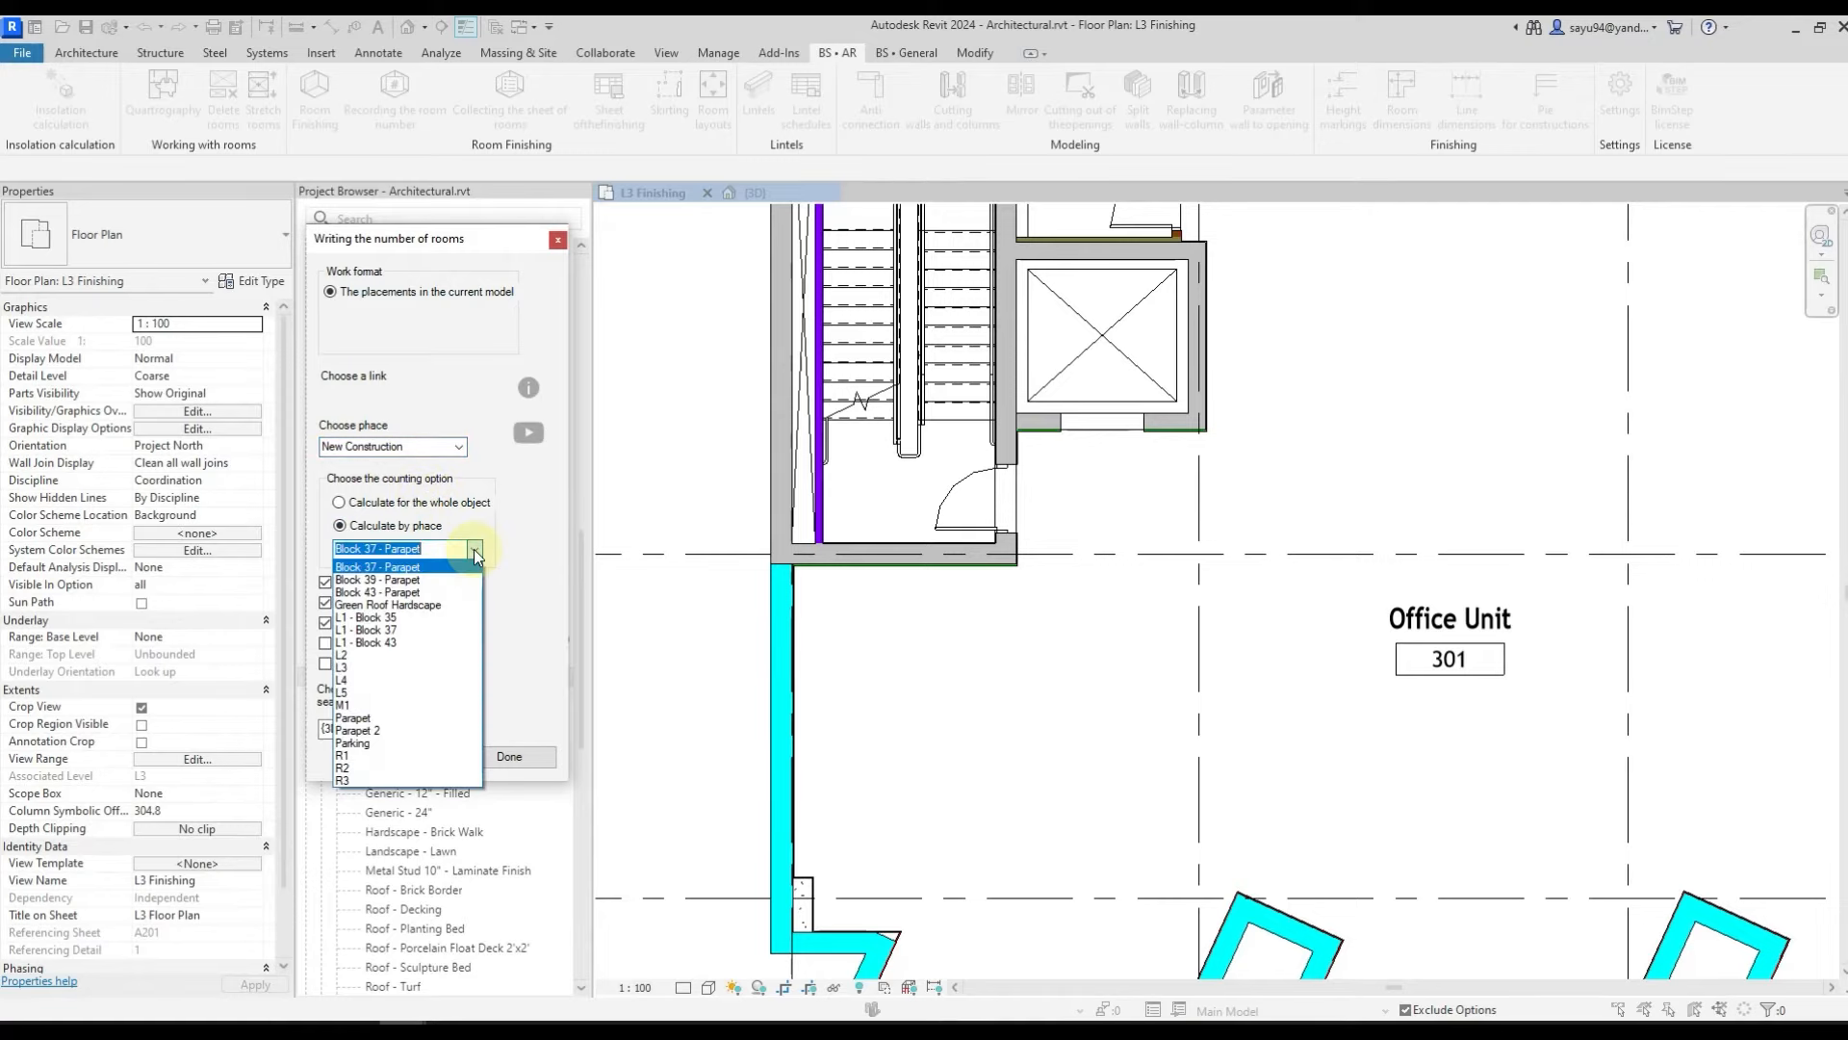
{"action": "left_click", "coordinate": [475, 551]}
{"action": "left_click", "coordinate": [406, 501]}
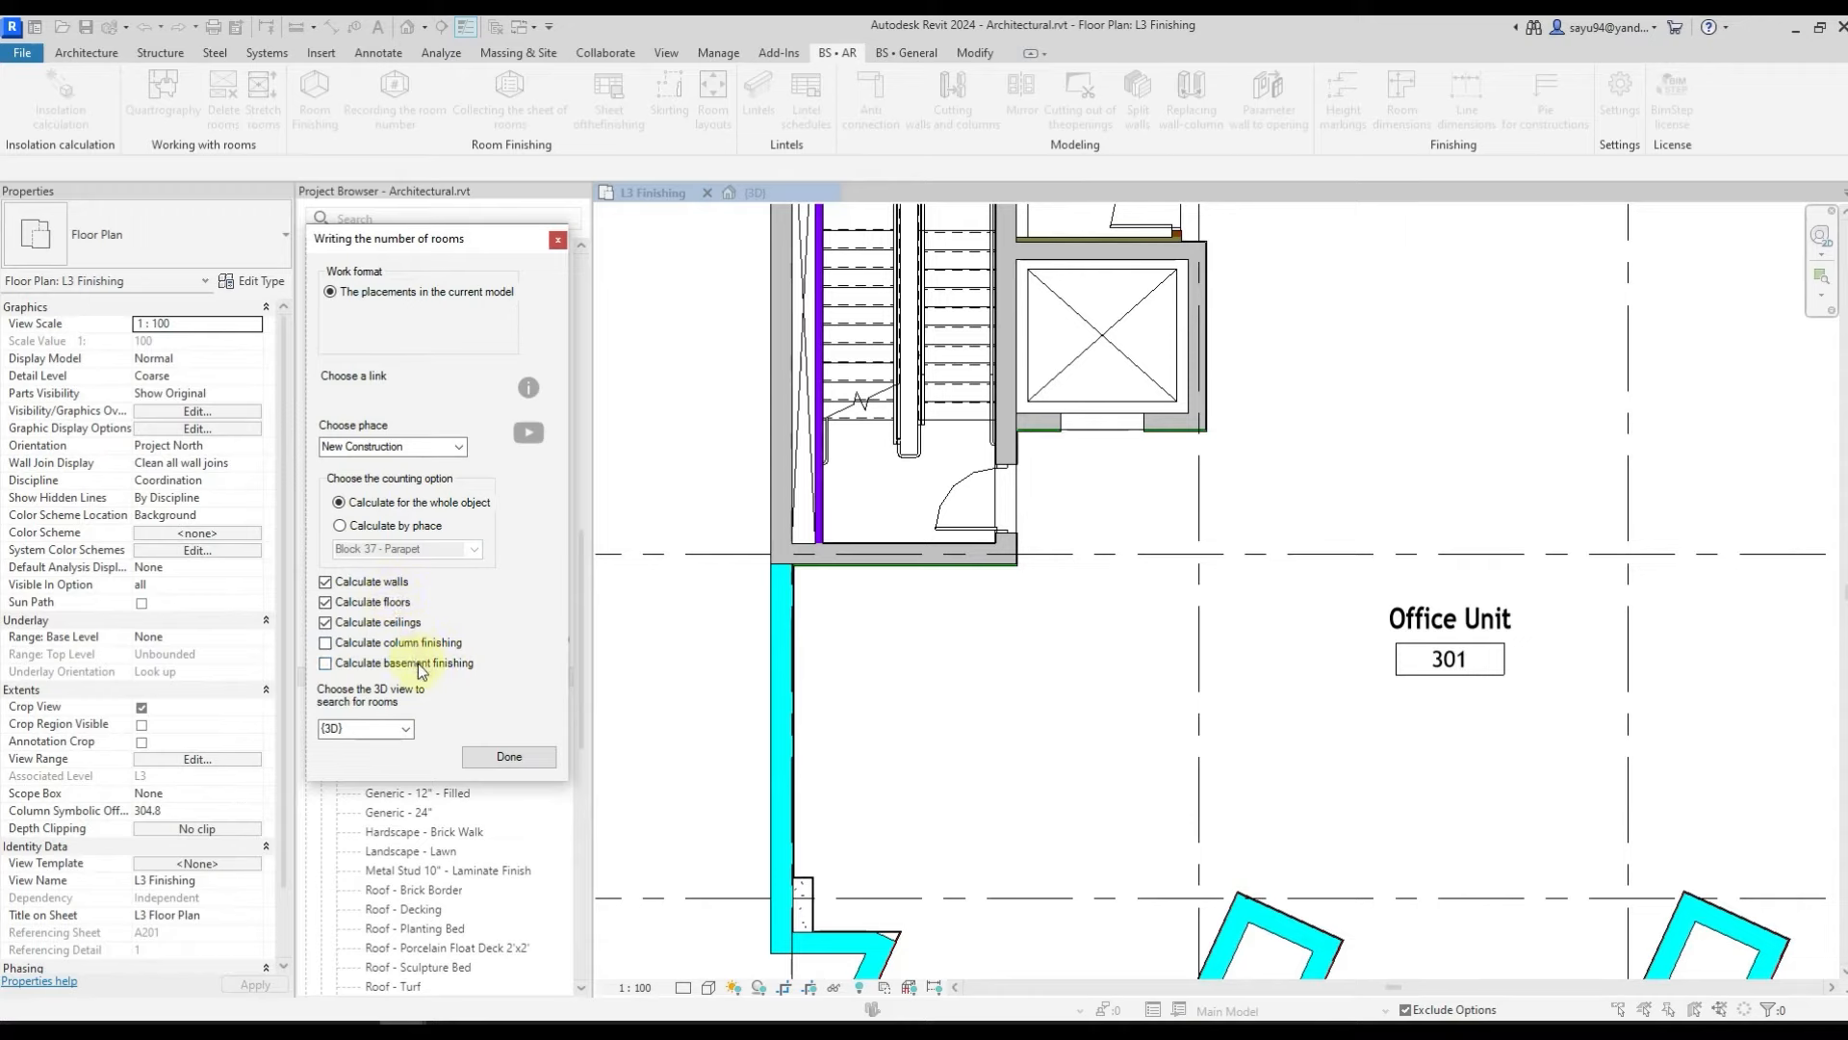
- Write the room numbers into the wall, floor and ceiling finishes, using the {3D} view to search for rooms
{"action": "left_click", "coordinate": [405, 730]}
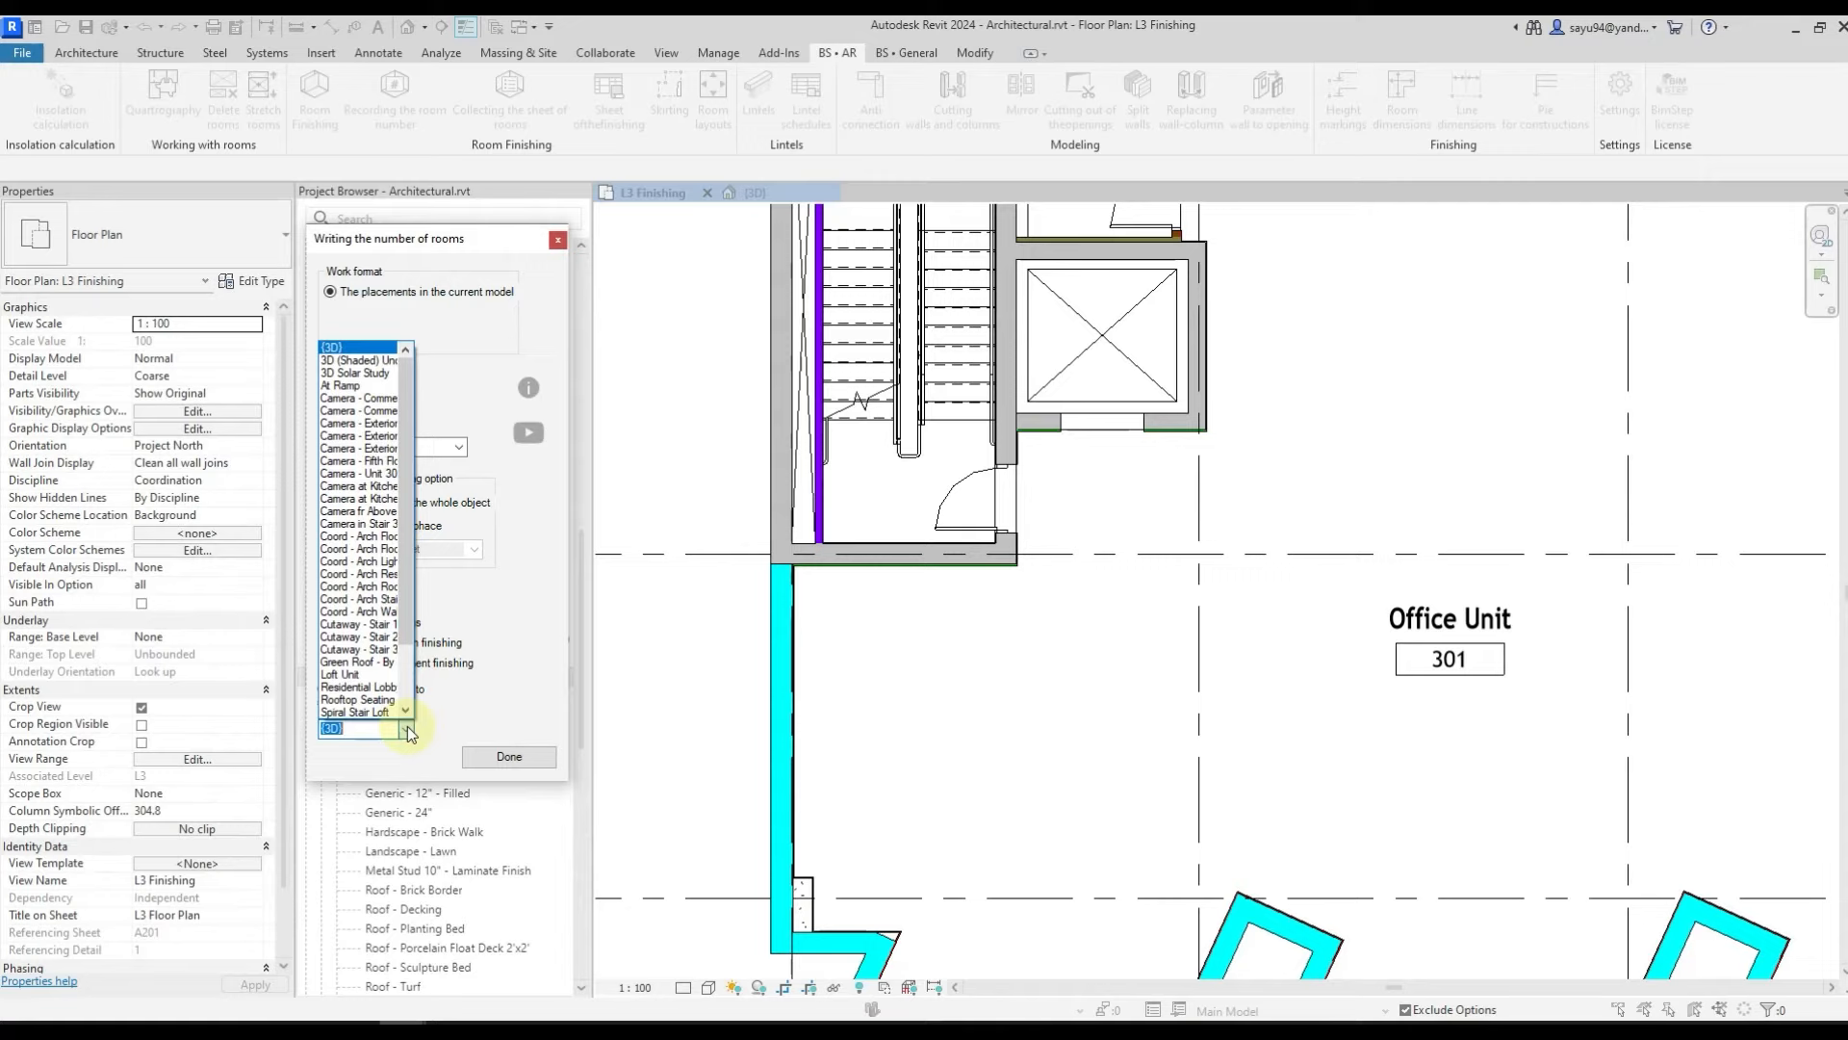
{"action": "left_click", "coordinate": [409, 731]}
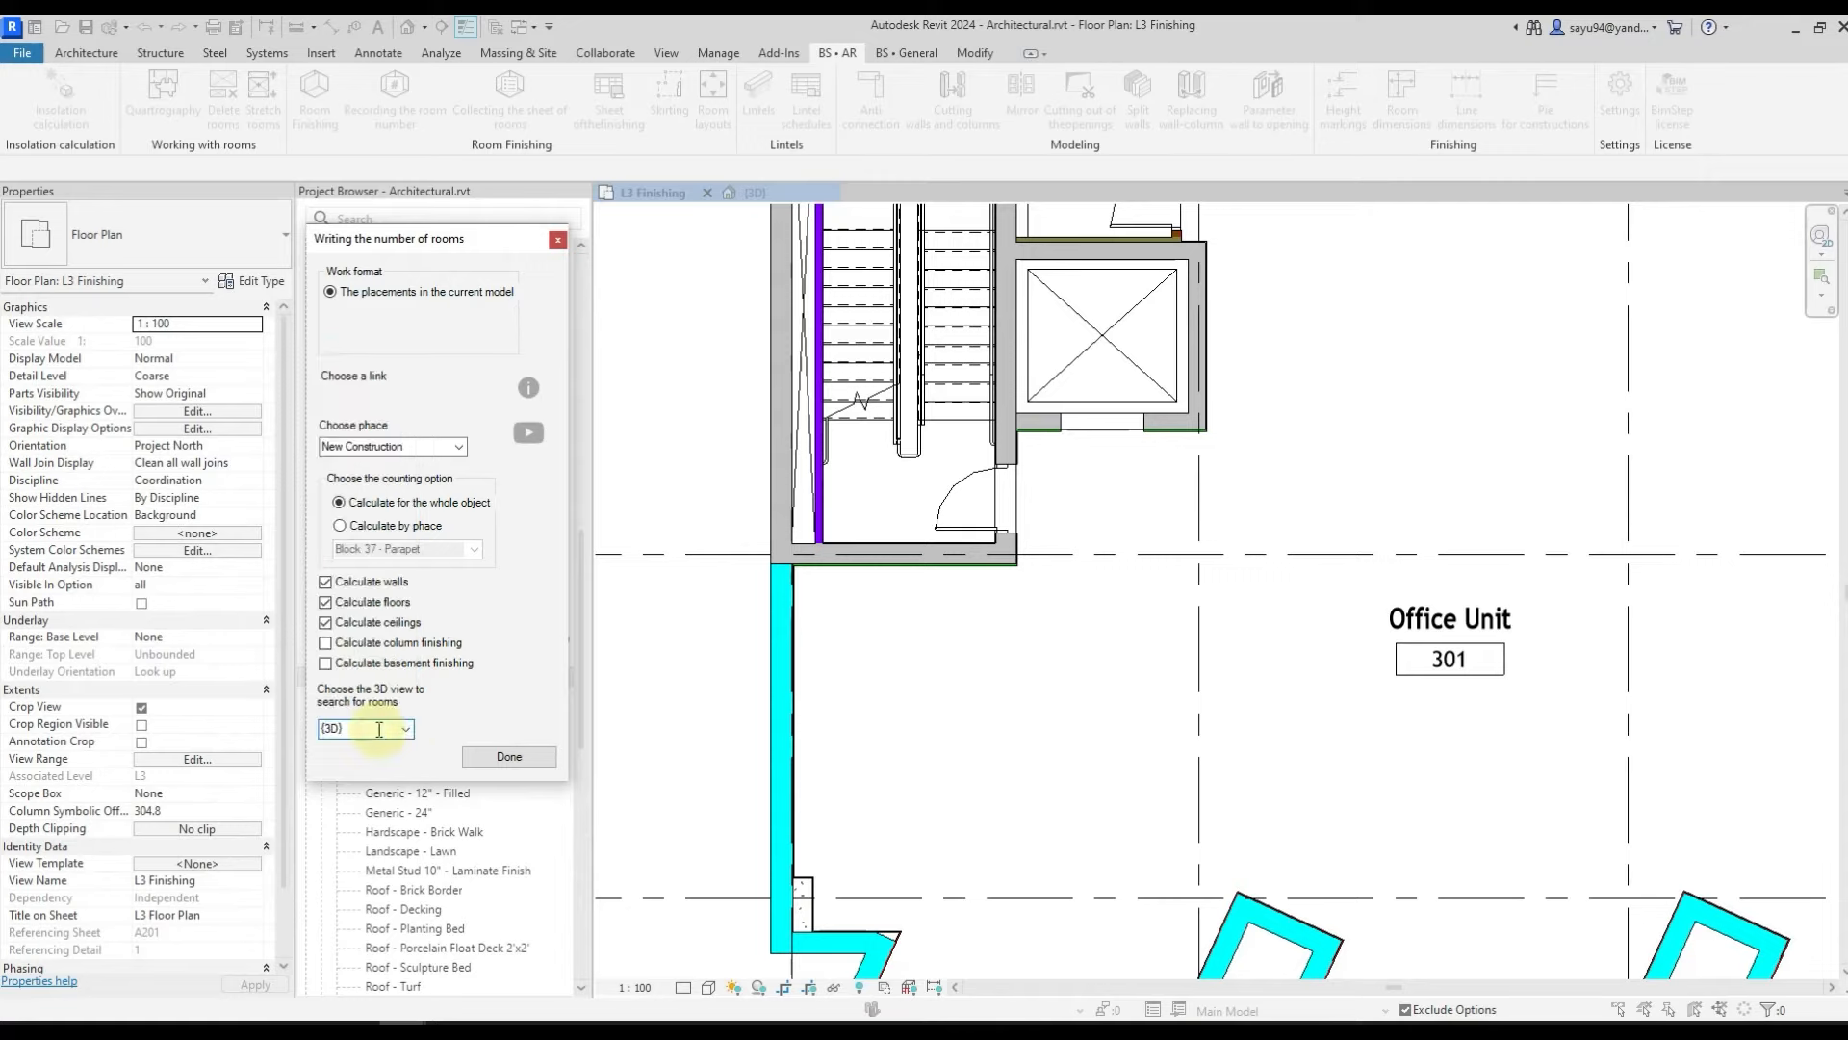
{"action": "left_click", "coordinate": [485, 758]}
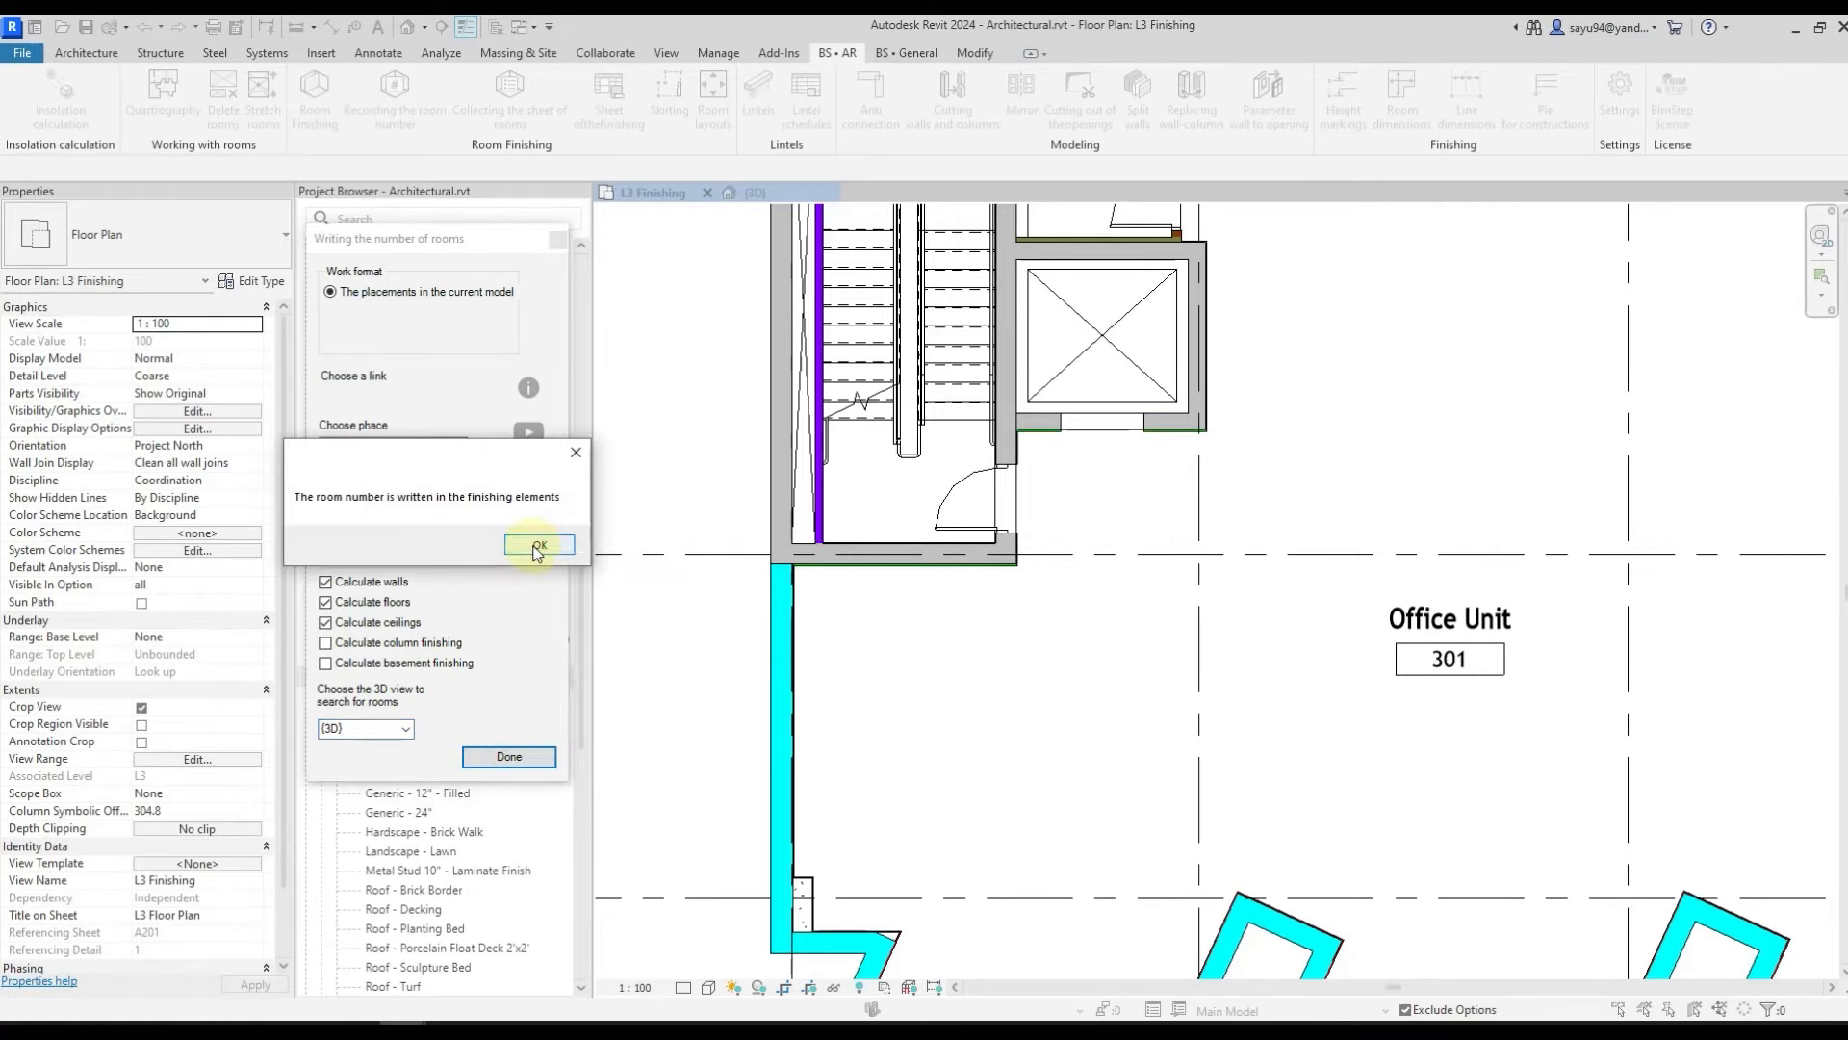
{"action": "left_click", "coordinate": [538, 546]}
- Check the wall premise number of the reinforced concrete finishing wall along the stairwell in Office Unit 301
{"action": "scroll", "coordinate": [816, 568], "scroll_direction": "up", "scroll_amount": 1}
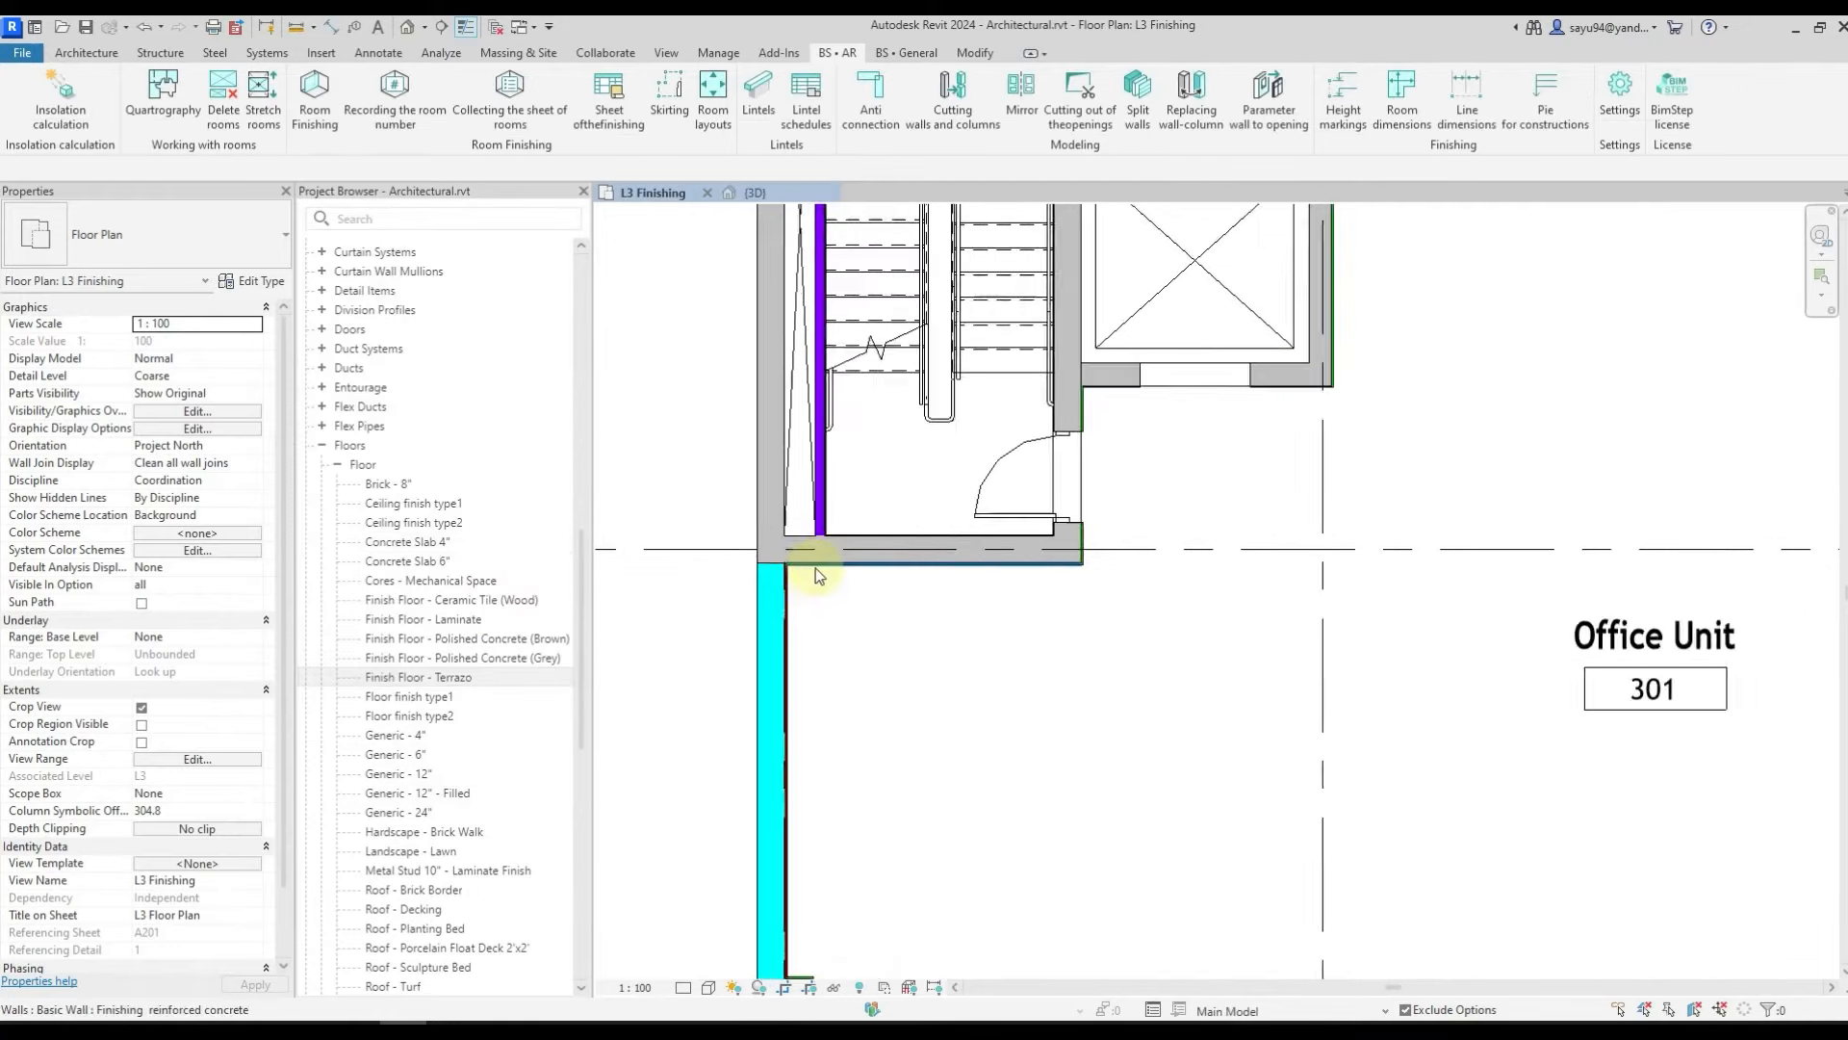
{"action": "scroll", "coordinate": [816, 570], "scroll_direction": "up", "scroll_amount": 1}
{"action": "left_click", "coordinate": [823, 566]}
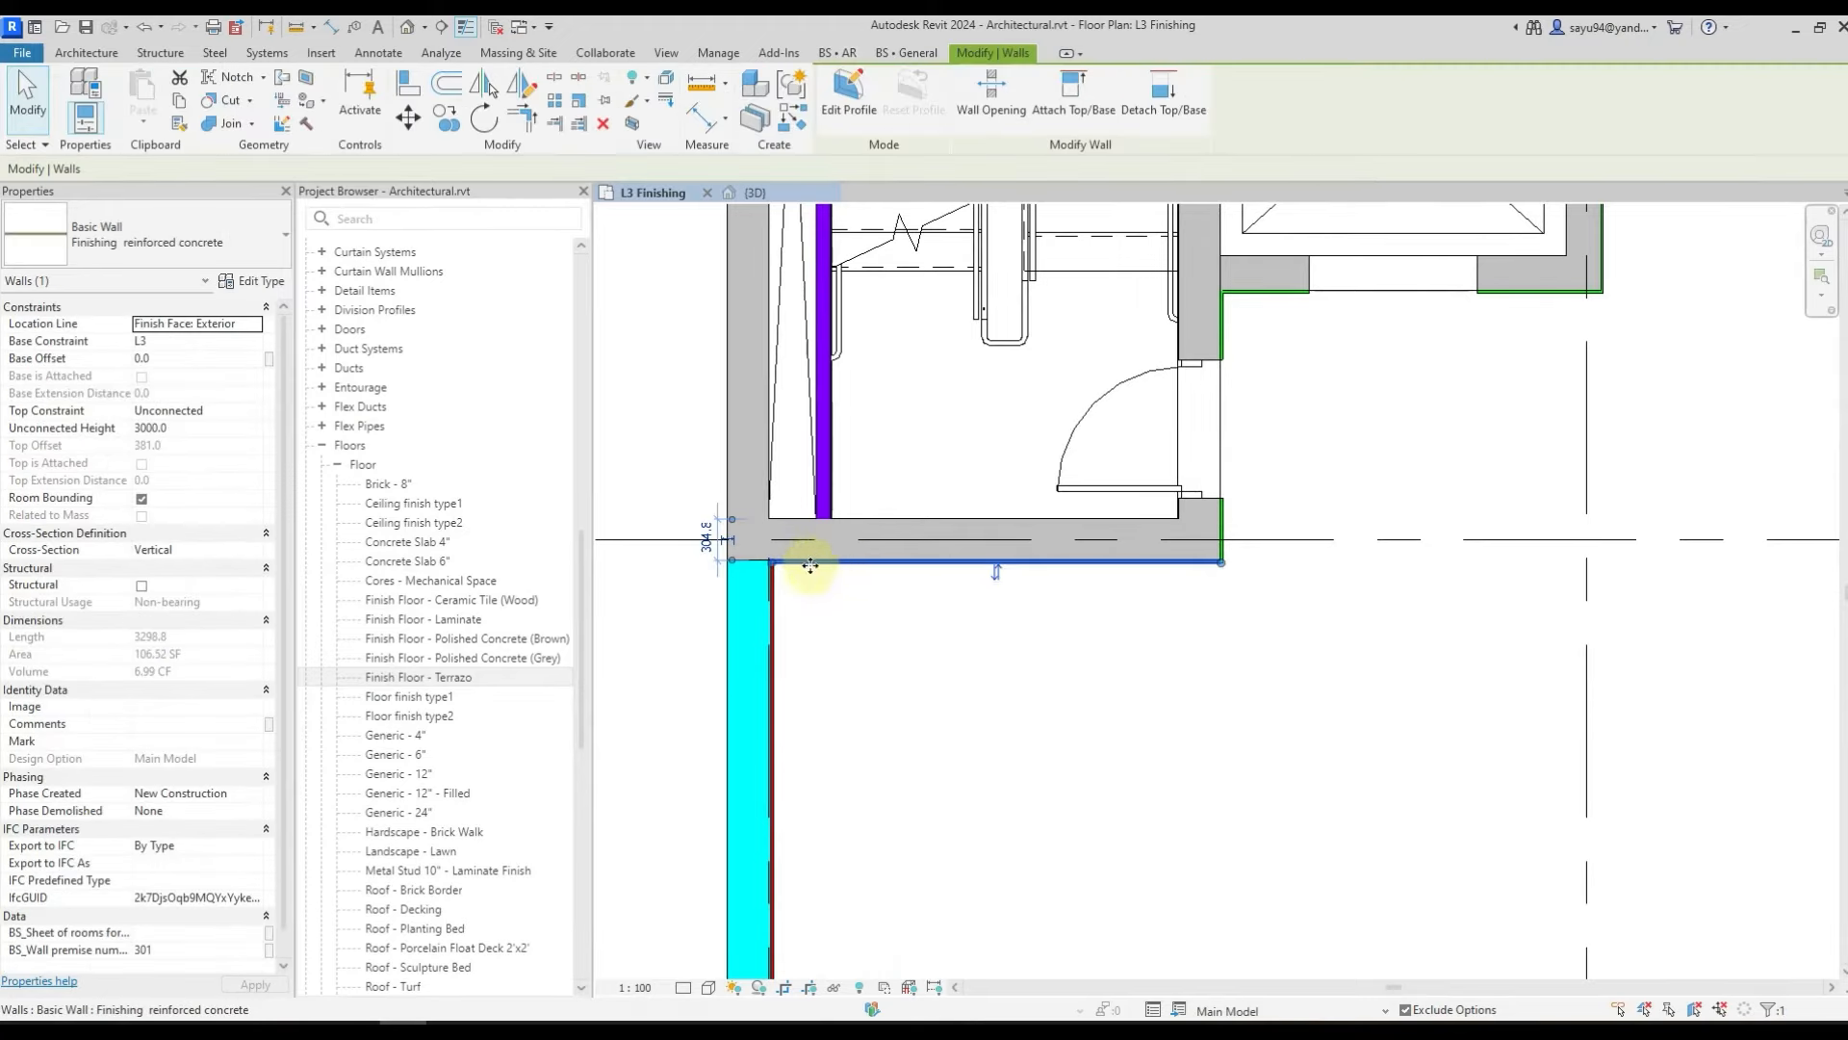
{"action": "scroll", "coordinate": [204, 741], "scroll_direction": "down", "scroll_amount": 1}
{"action": "left_click", "coordinate": [176, 932]}
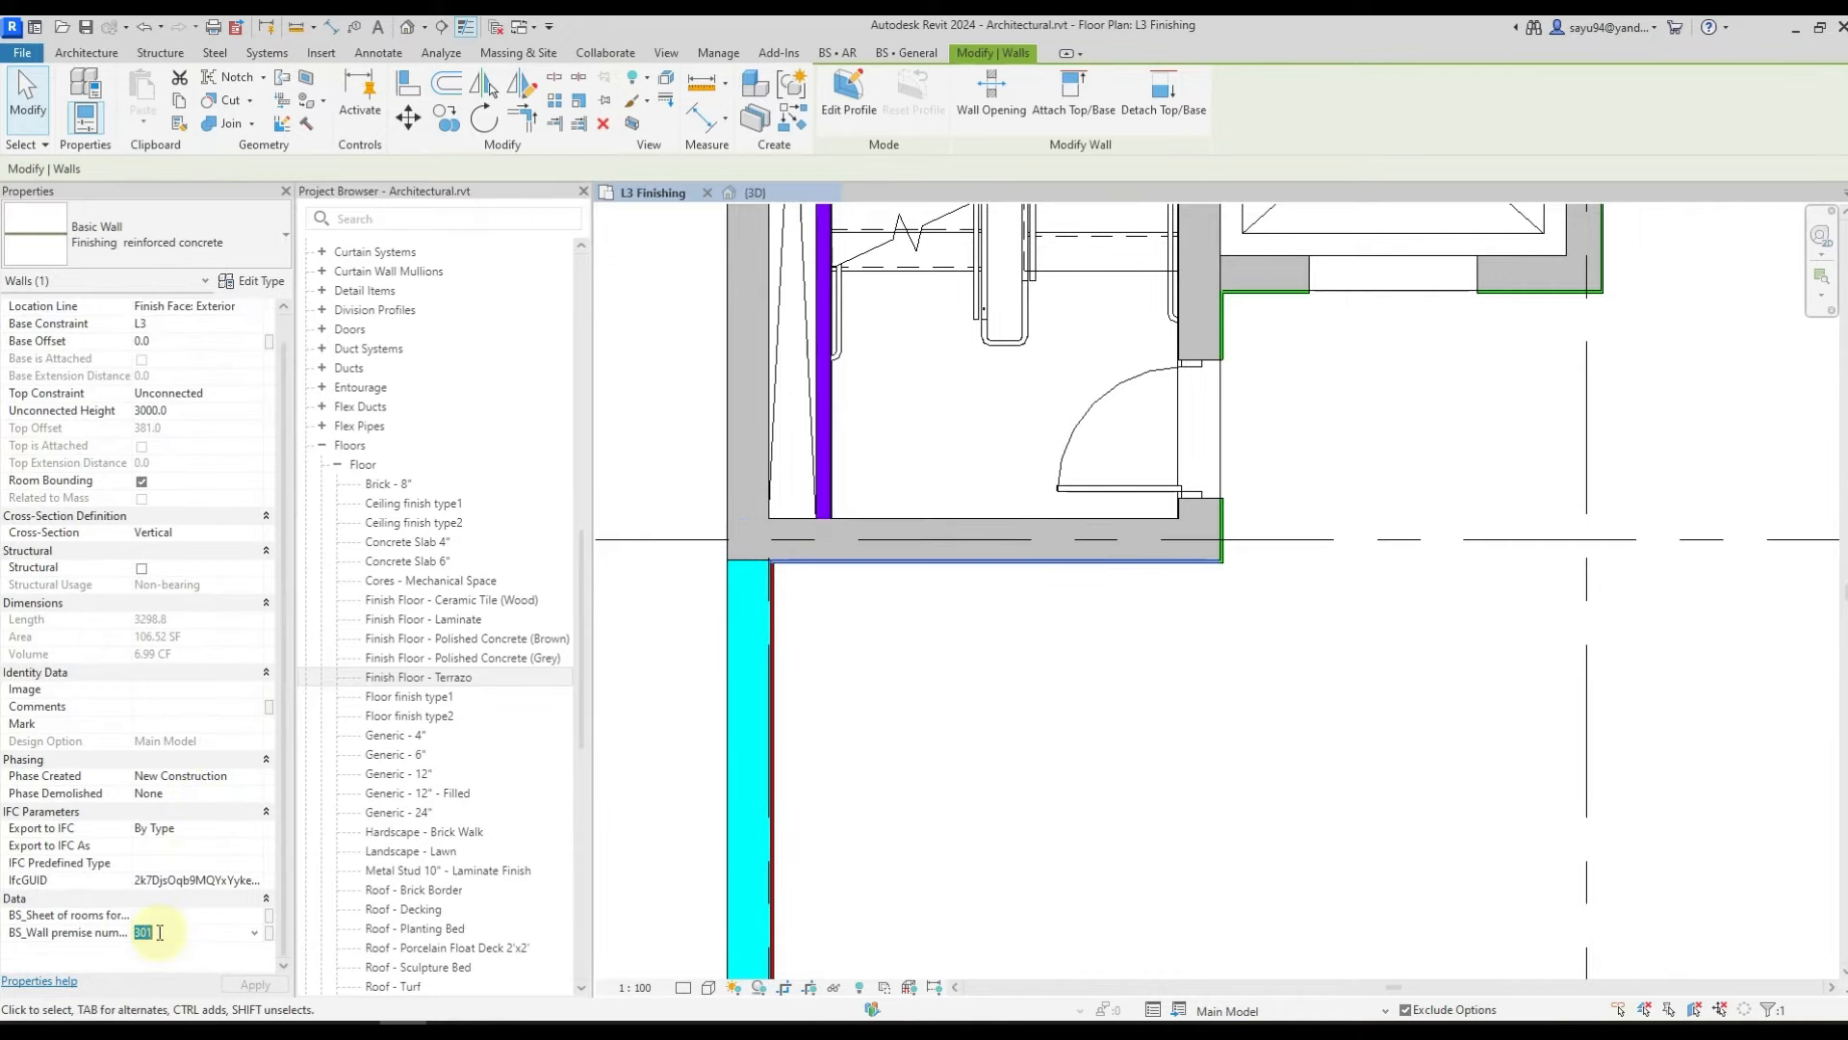
{"action": "left_click", "coordinate": [159, 932]}
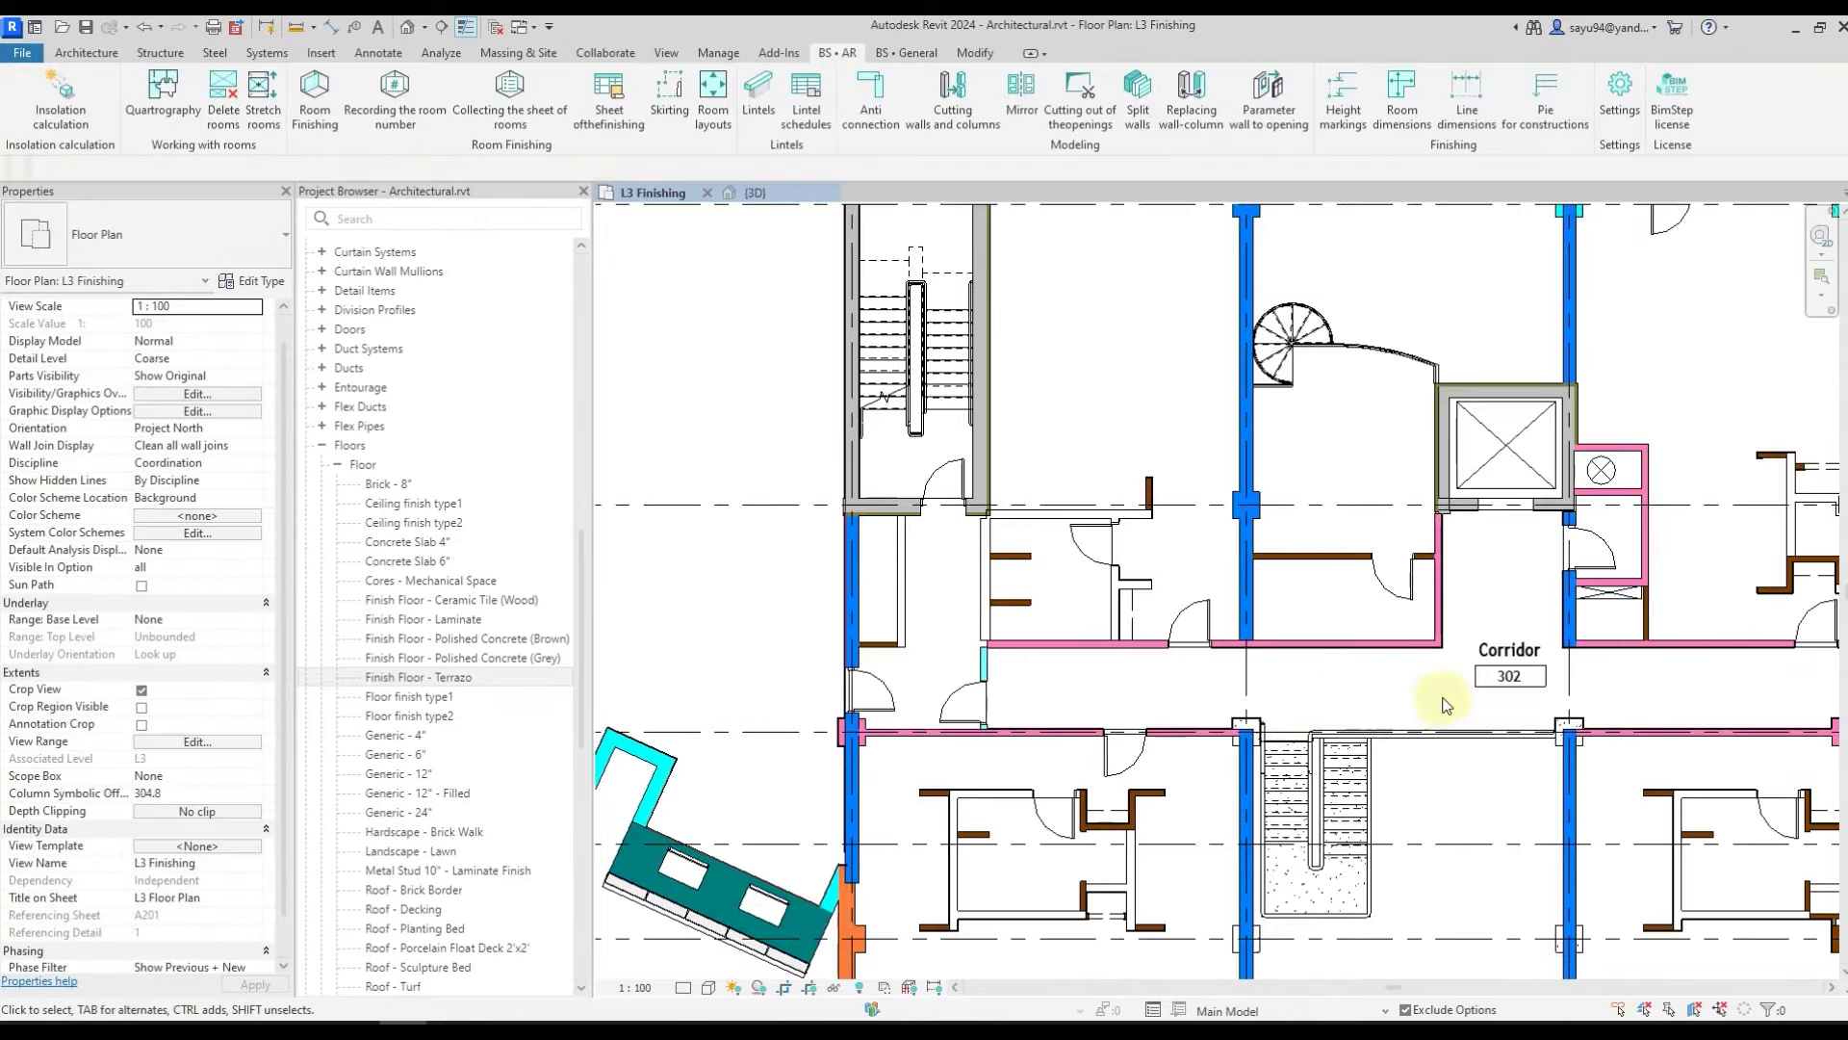
- Check the wall premise number recorded on a gypsum finishing wall of Corridor 302
{"action": "scroll", "coordinate": [1444, 700], "scroll_direction": "up", "scroll_amount": 4}
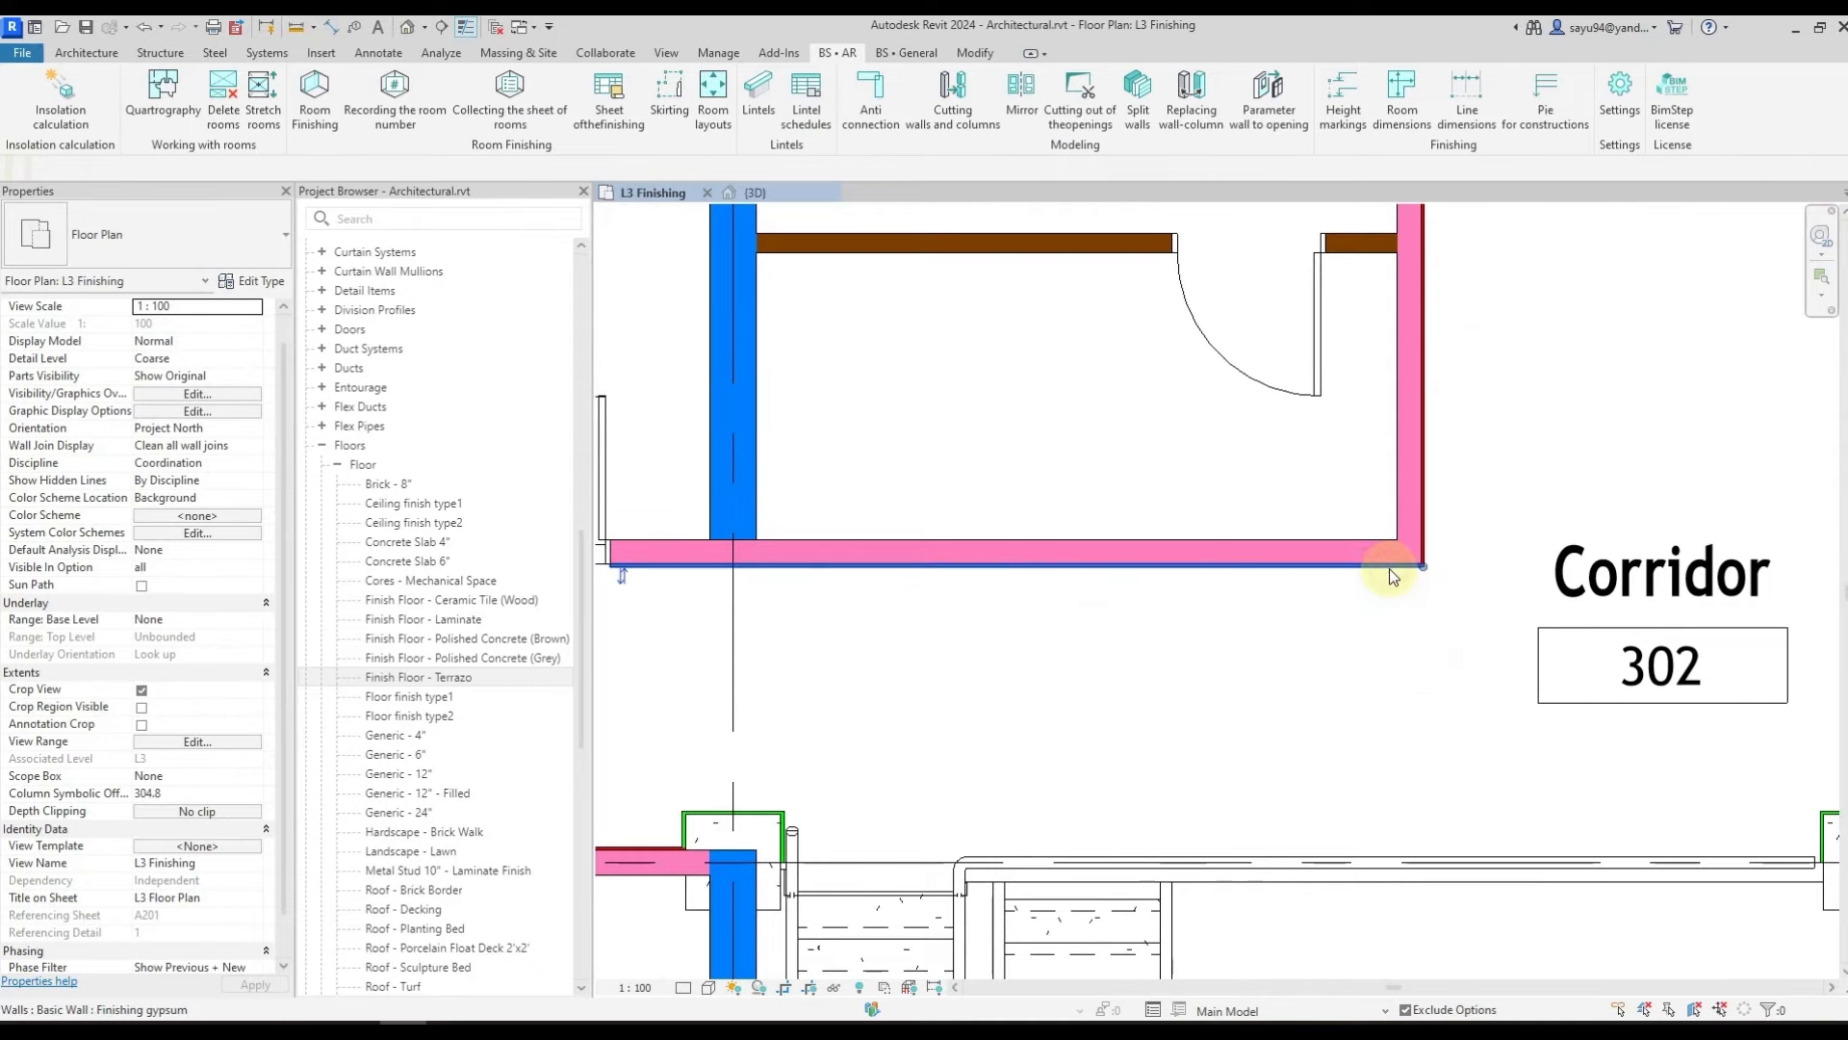
{"action": "left_click", "coordinate": [1390, 570]}
{"action": "left_click", "coordinate": [176, 933]}
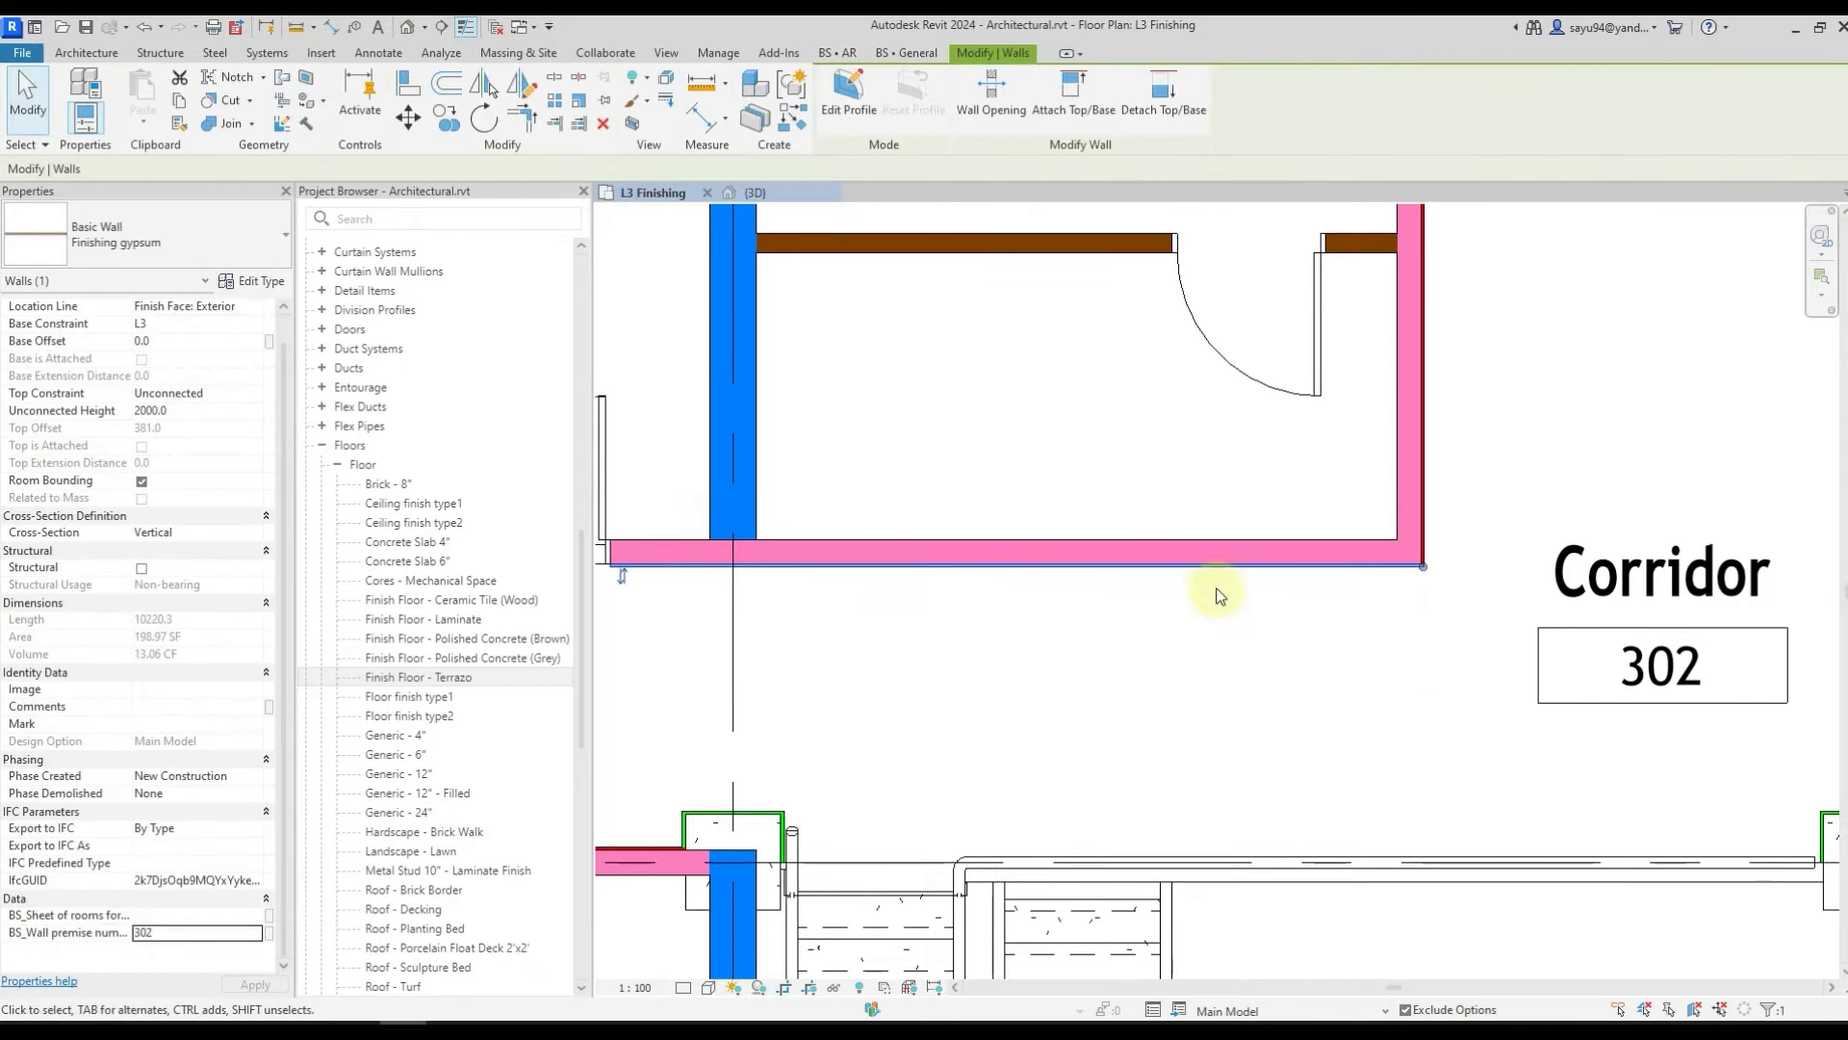
- Select the finish floor of Corridor 302 and check its floor premise number
{"action": "left_click", "coordinate": [1188, 624]}
{"action": "left_click", "coordinate": [1188, 632]}
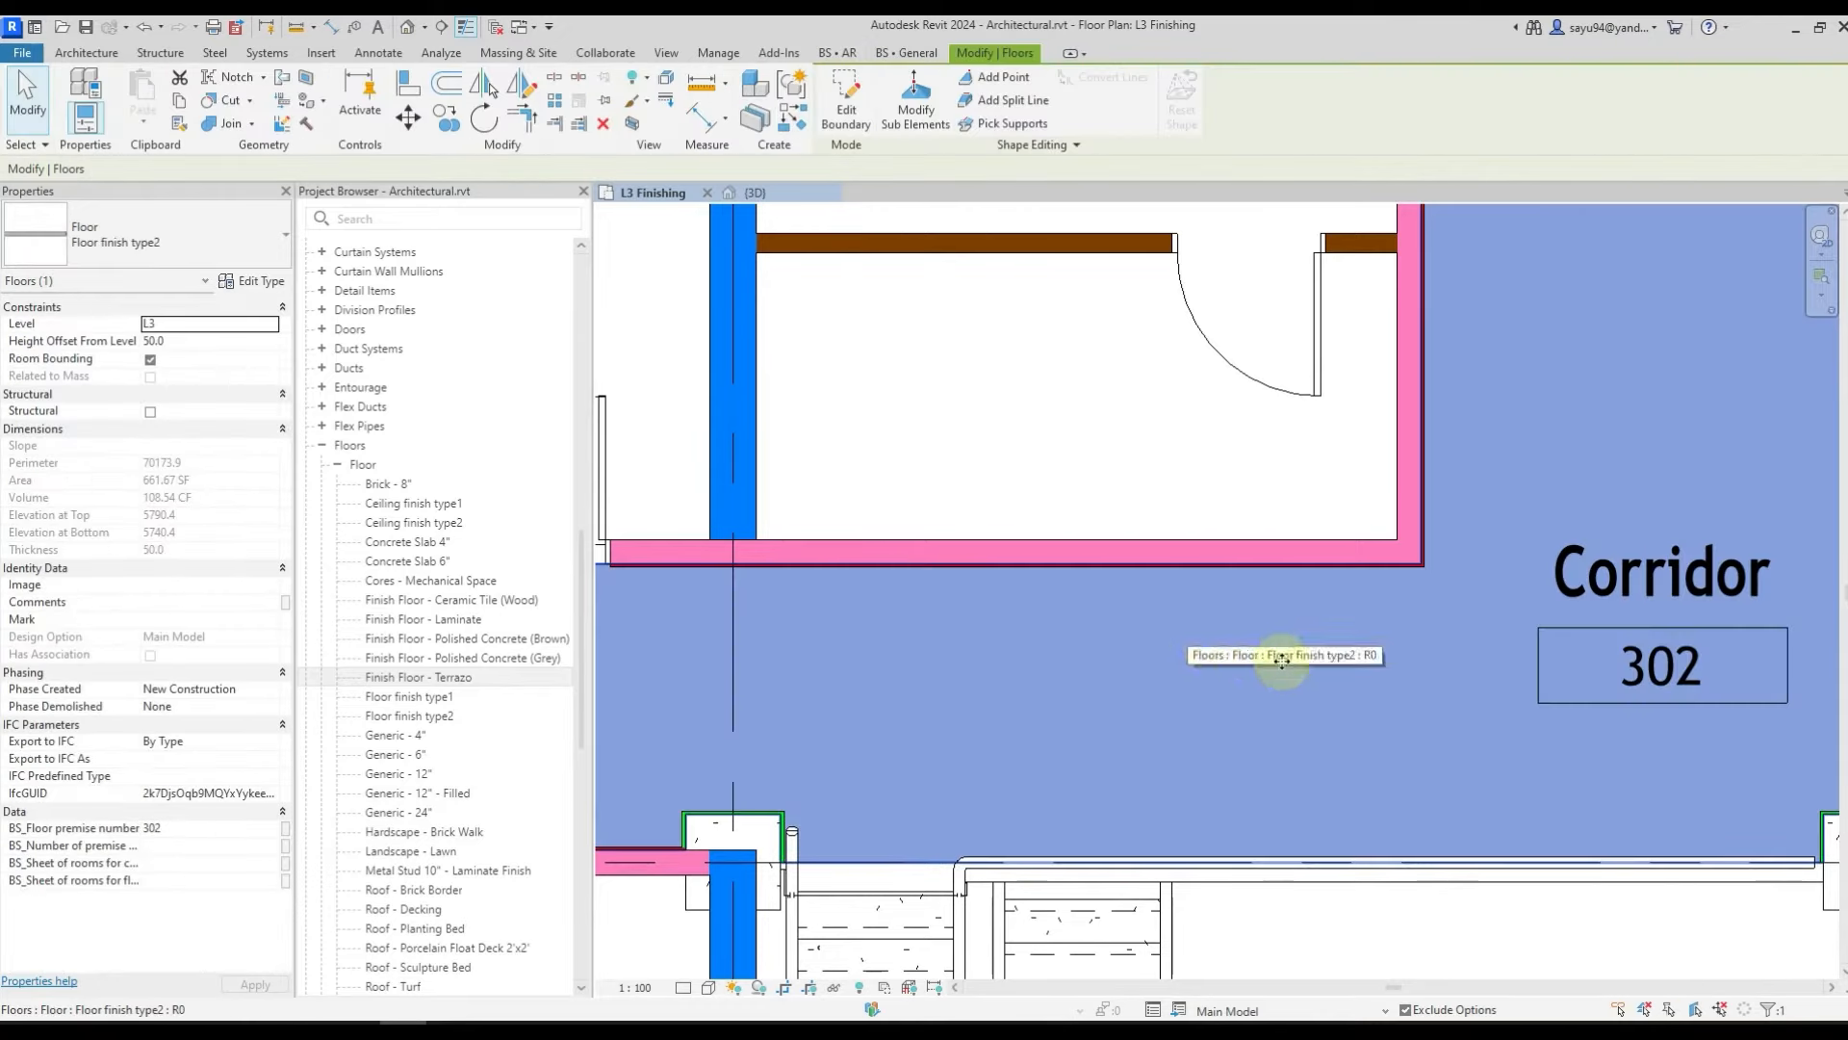
{"action": "left_click", "coordinate": [183, 829]}
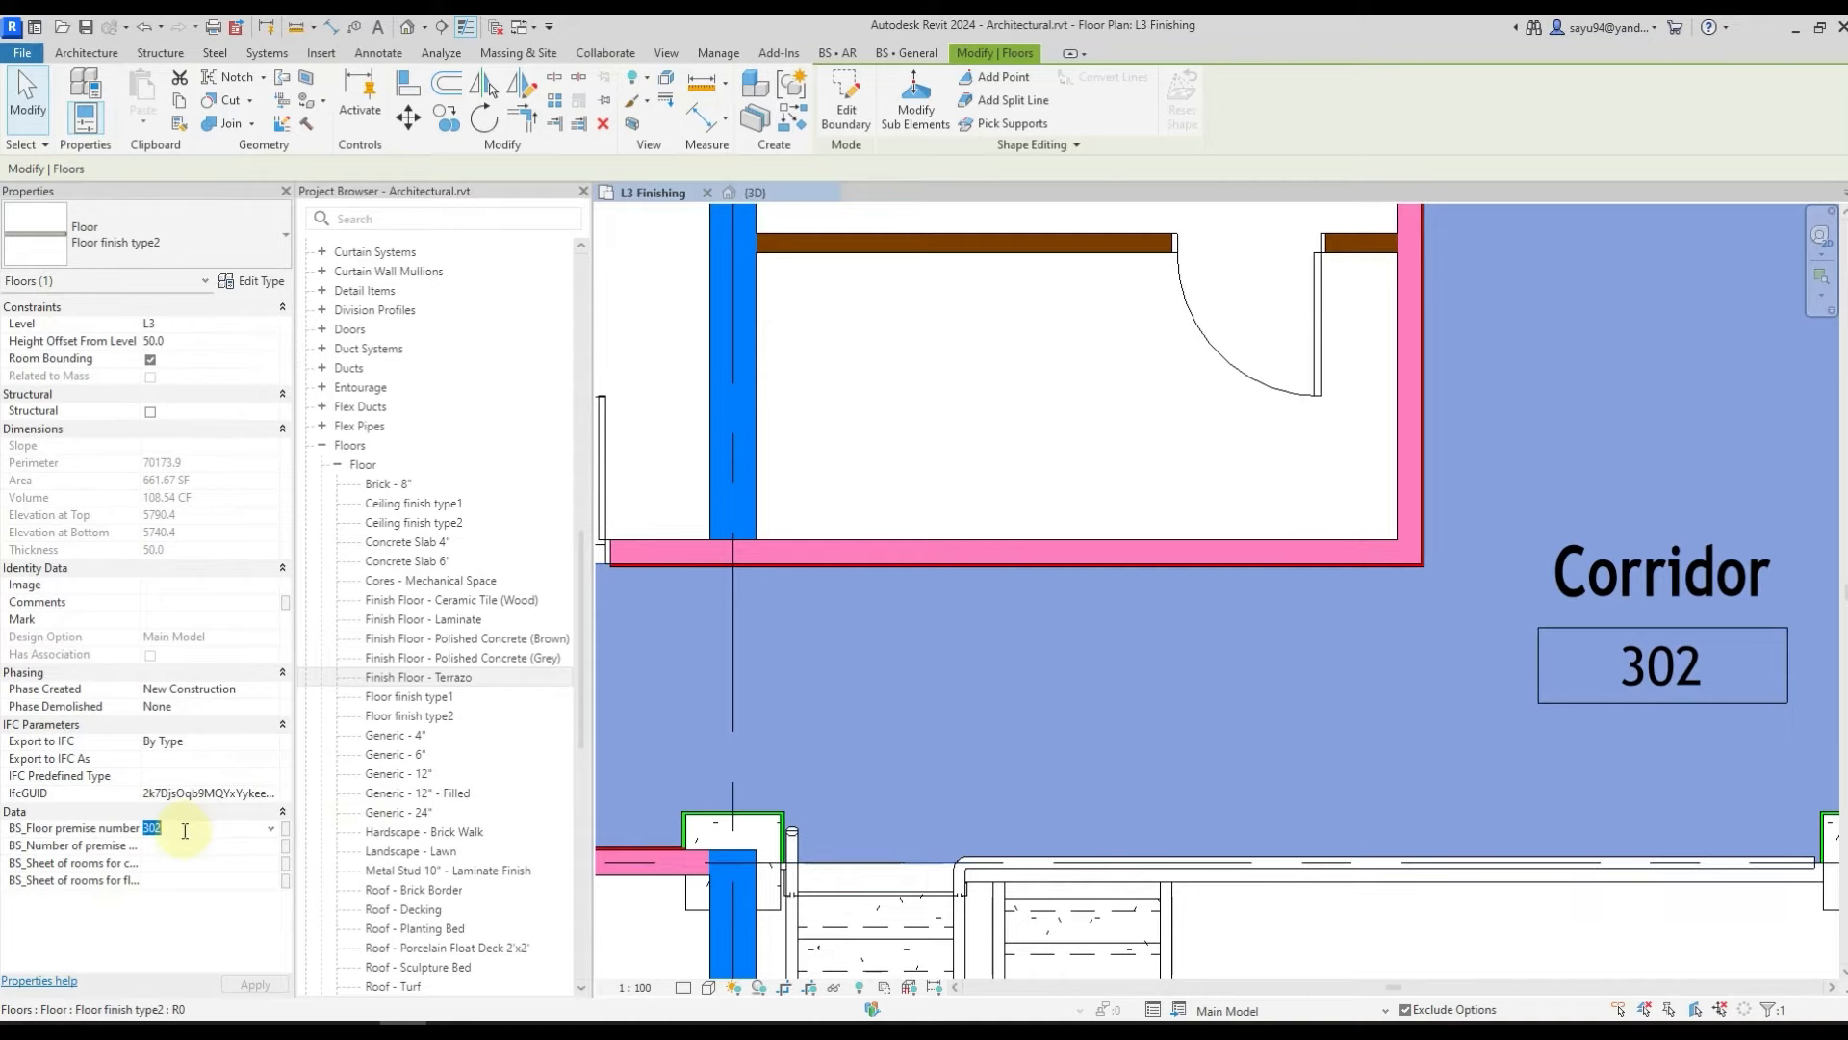
{"action": "left_click", "coordinate": [1090, 460]}
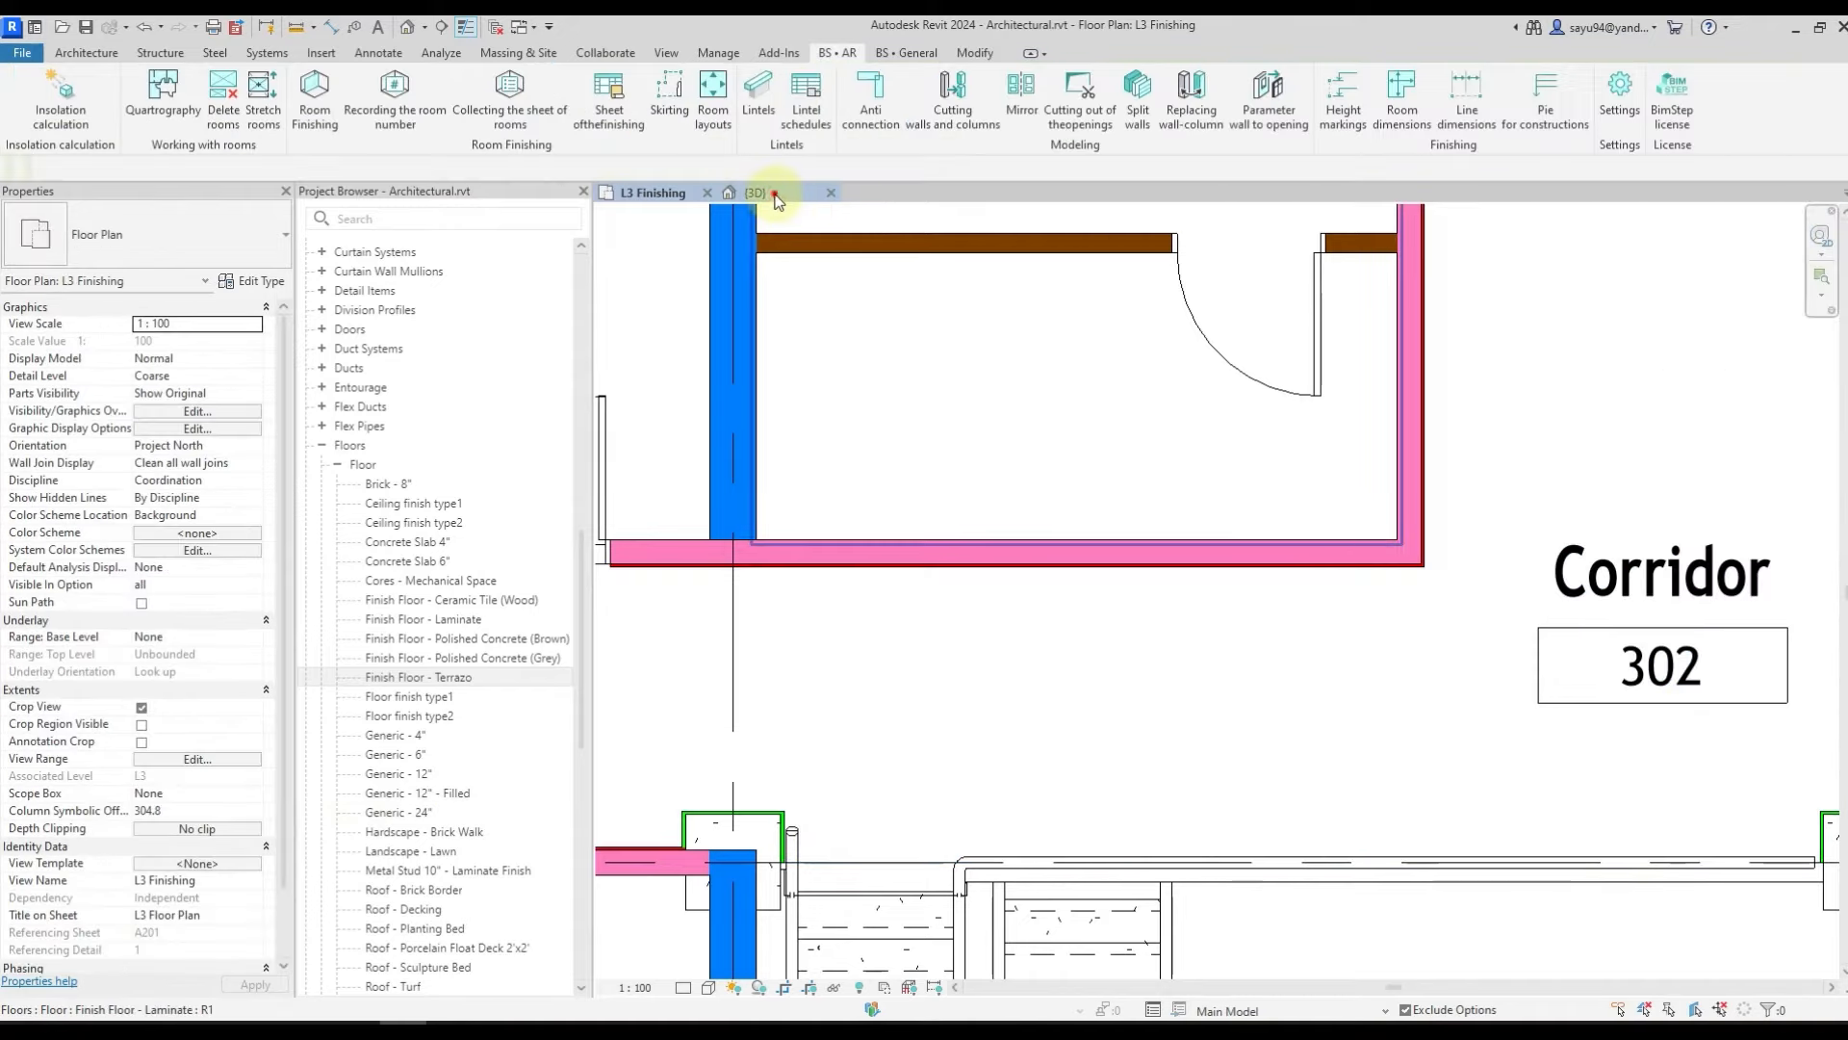
- Select the corridor's ceiling finish in the 3D view and check its recorded premise number
{"action": "key", "text": "ctrl+Tab"}
{"action": "scroll", "coordinate": [1146, 482], "scroll_direction": "up", "scroll_amount": 2}
{"action": "left_click", "coordinate": [1146, 481]}
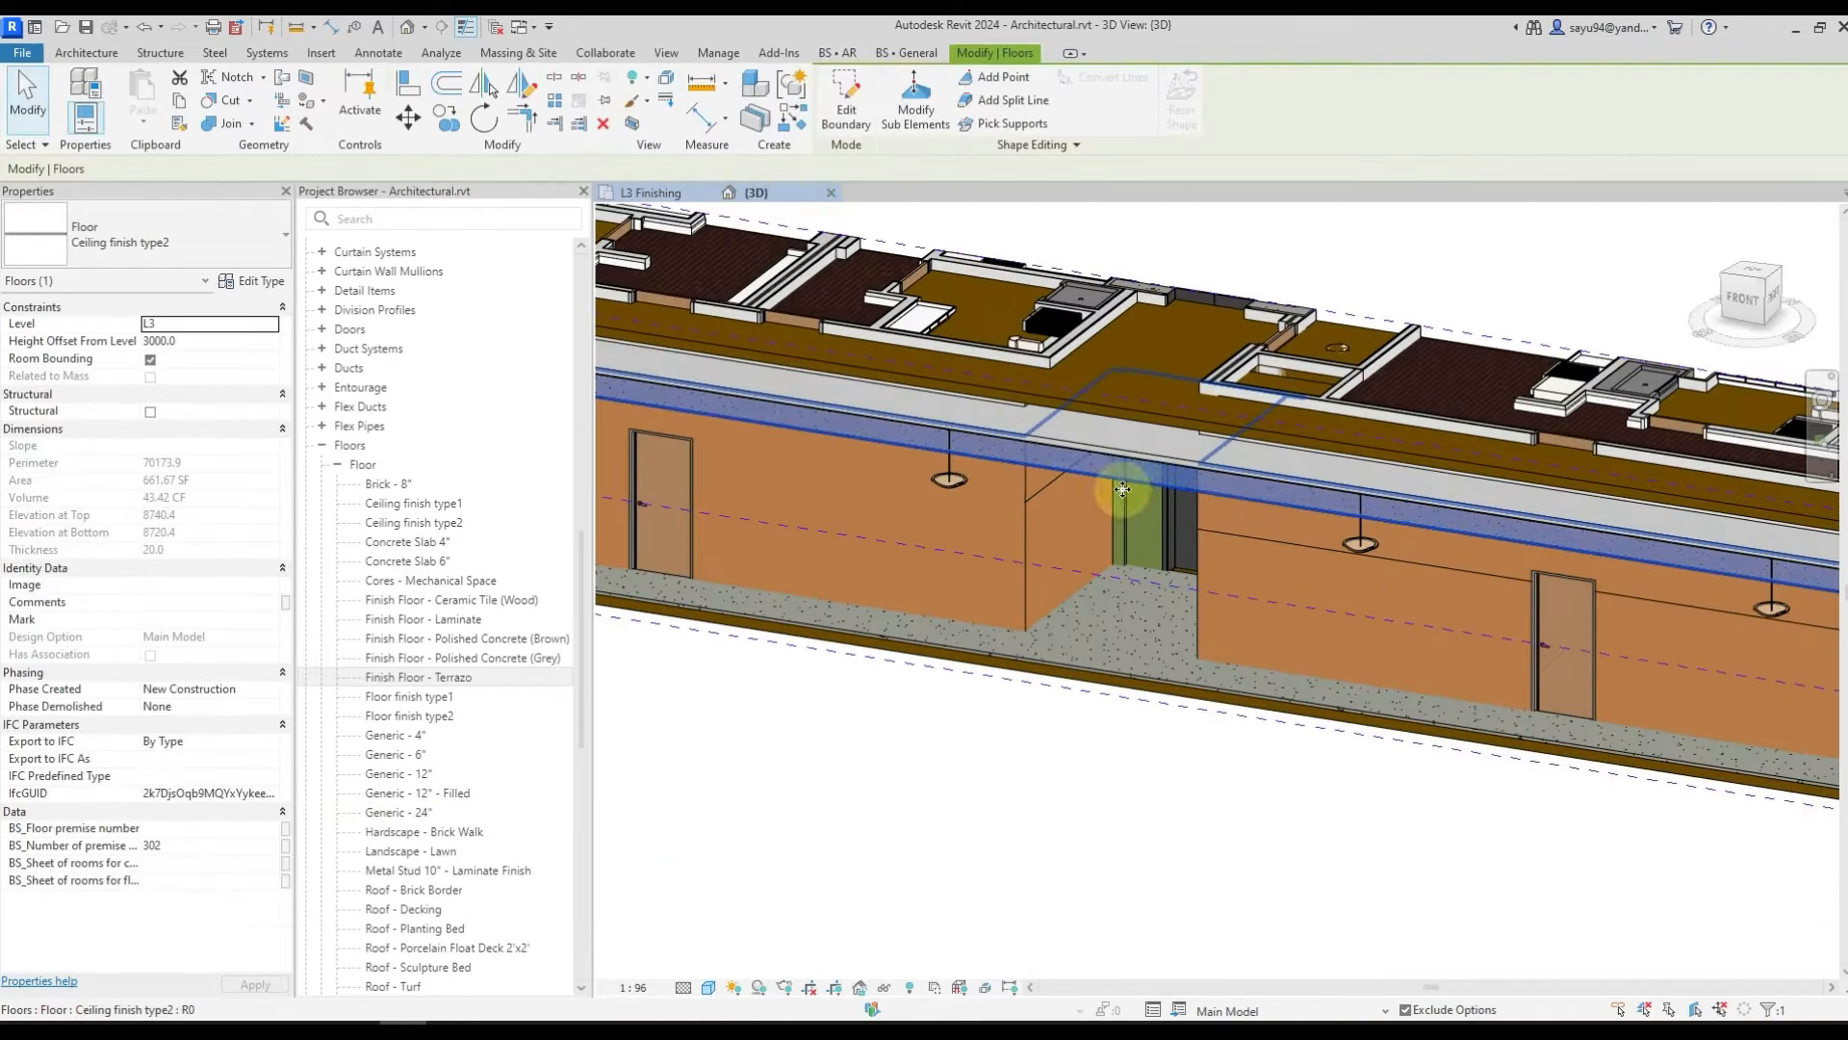
{"action": "key", "text": "ctrl+Tab"}
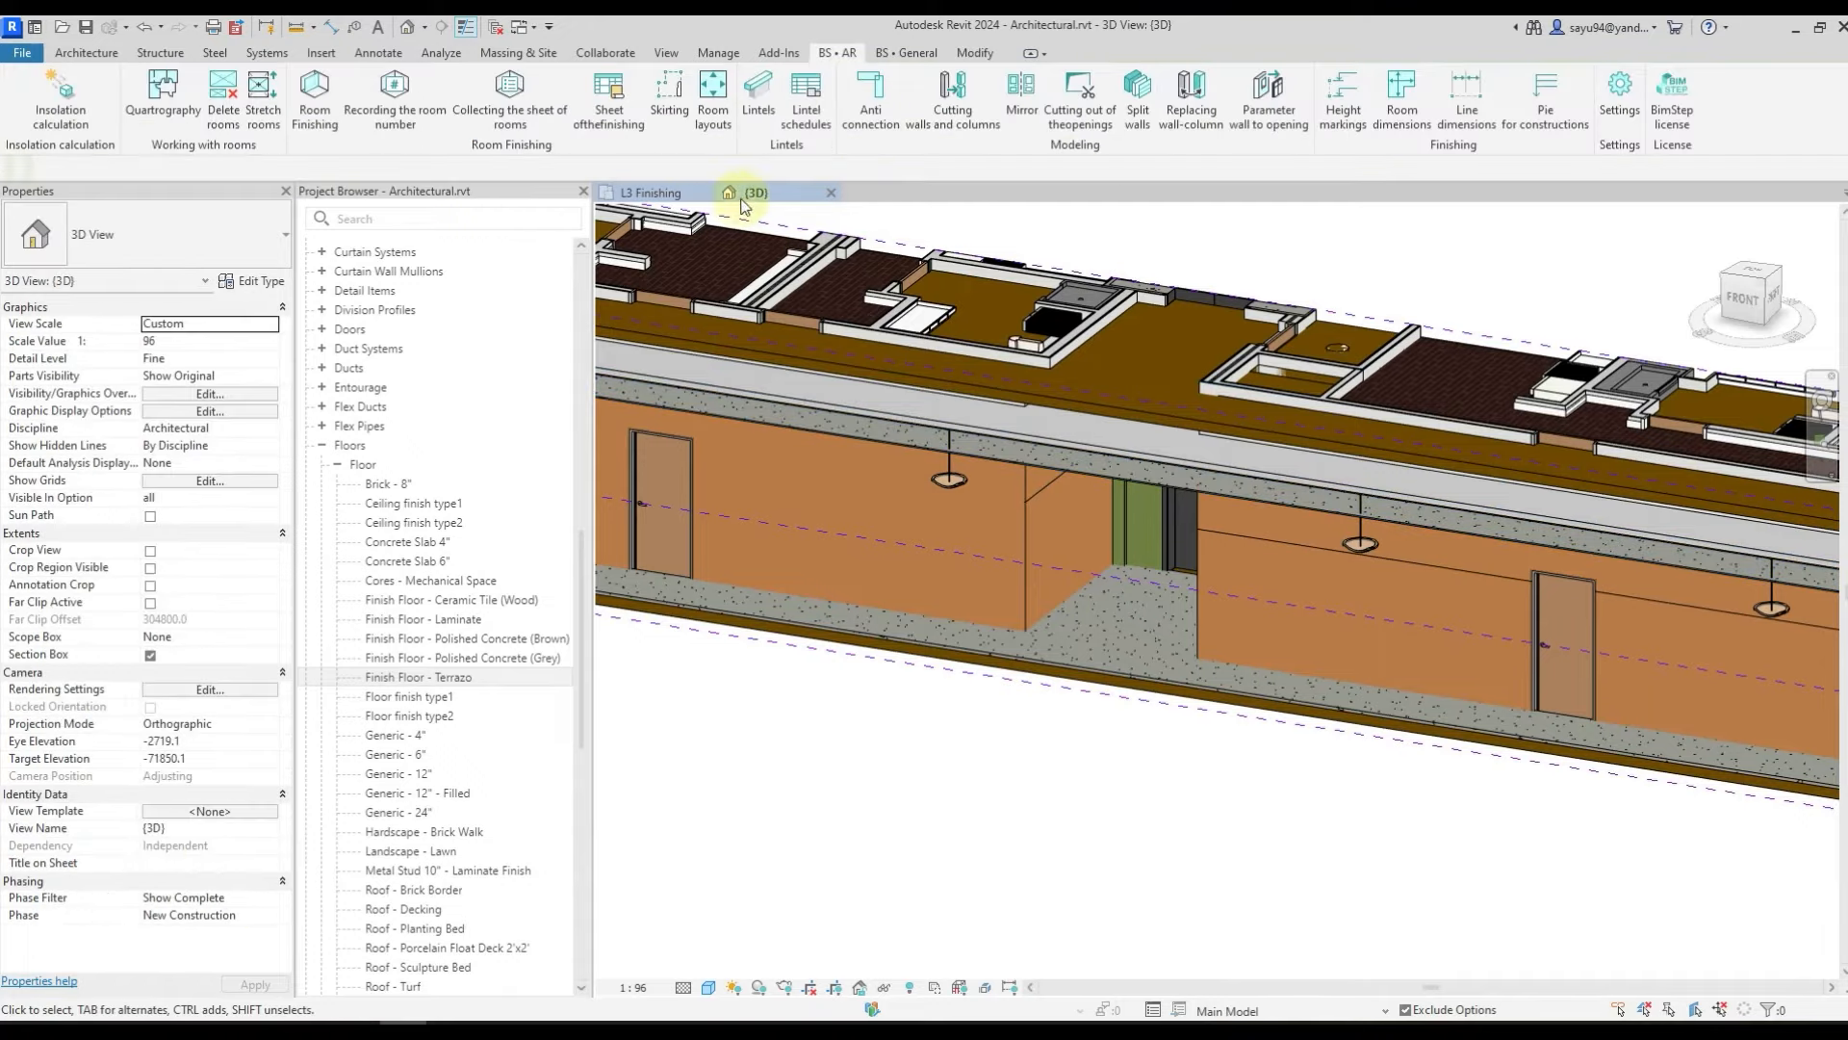
- Check the premise number of the reinforced concrete finishing wall around the stairwell door in Office Unit 301
{"action": "scroll", "coordinate": [823, 540], "scroll_direction": "up", "scroll_amount": 3}
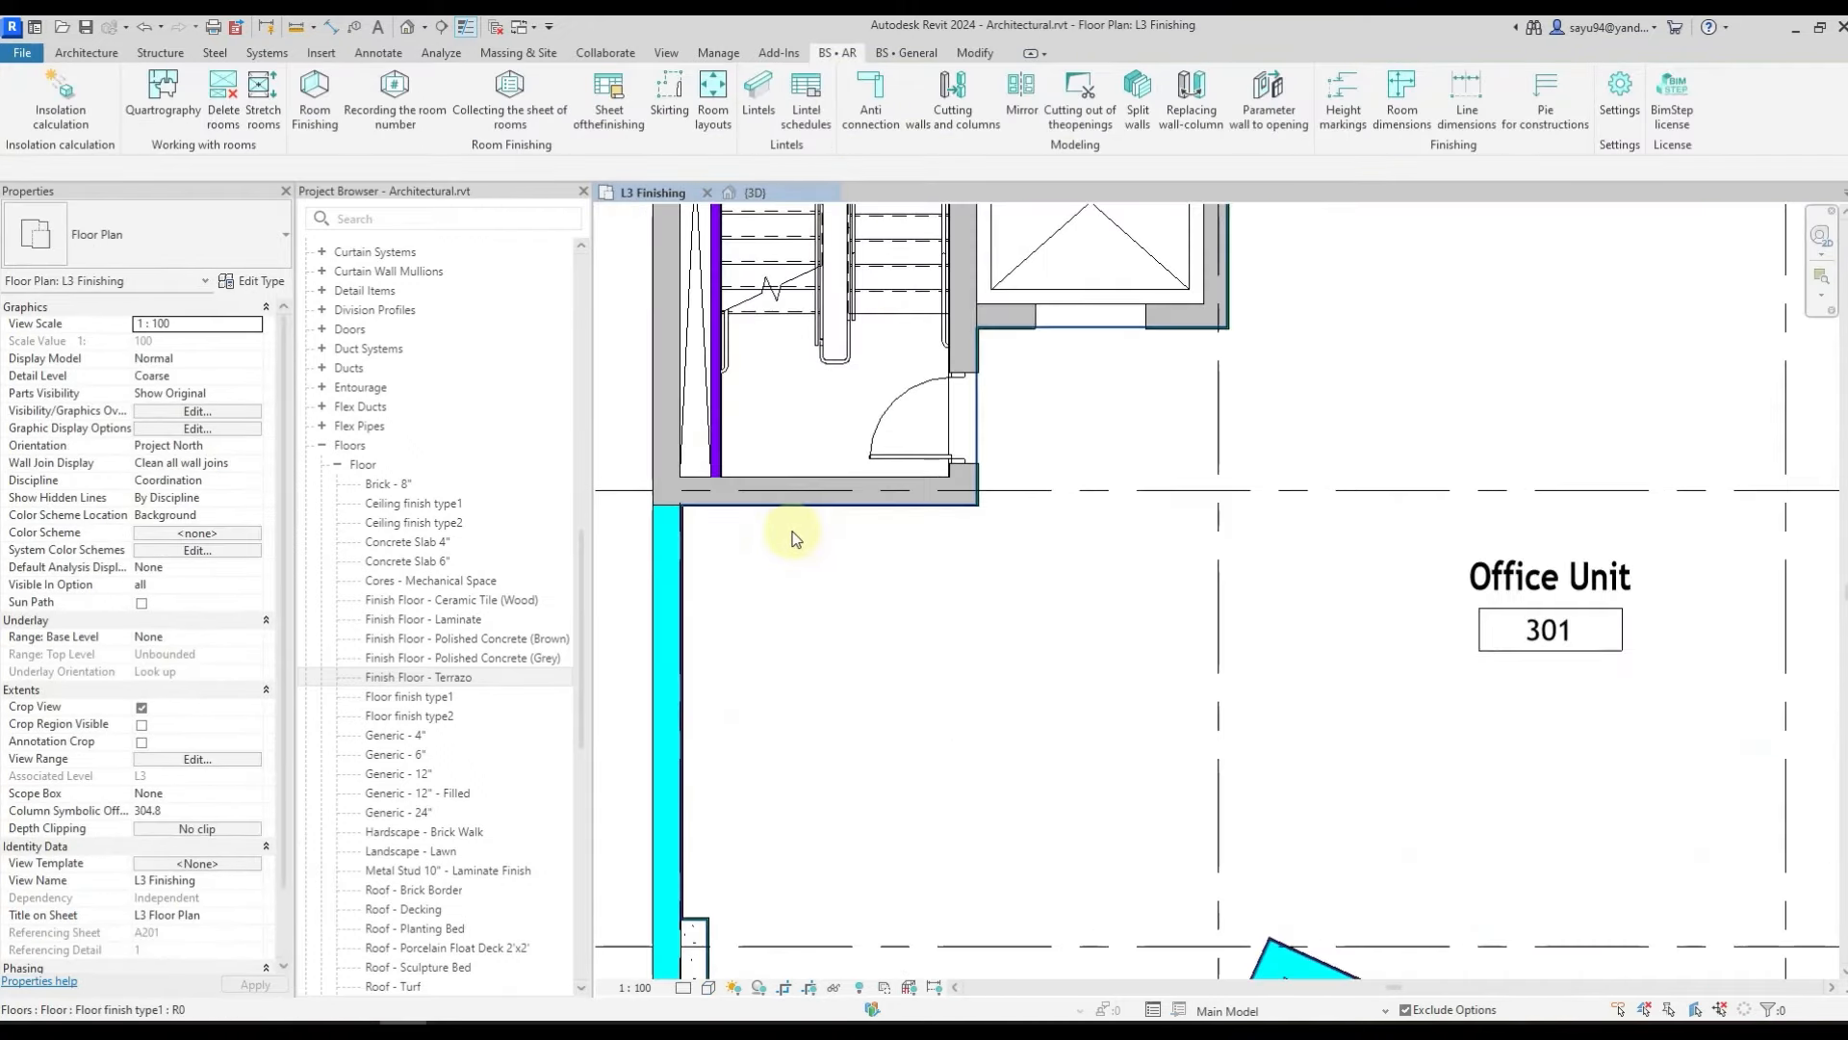
{"action": "left_click", "coordinate": [980, 489]}
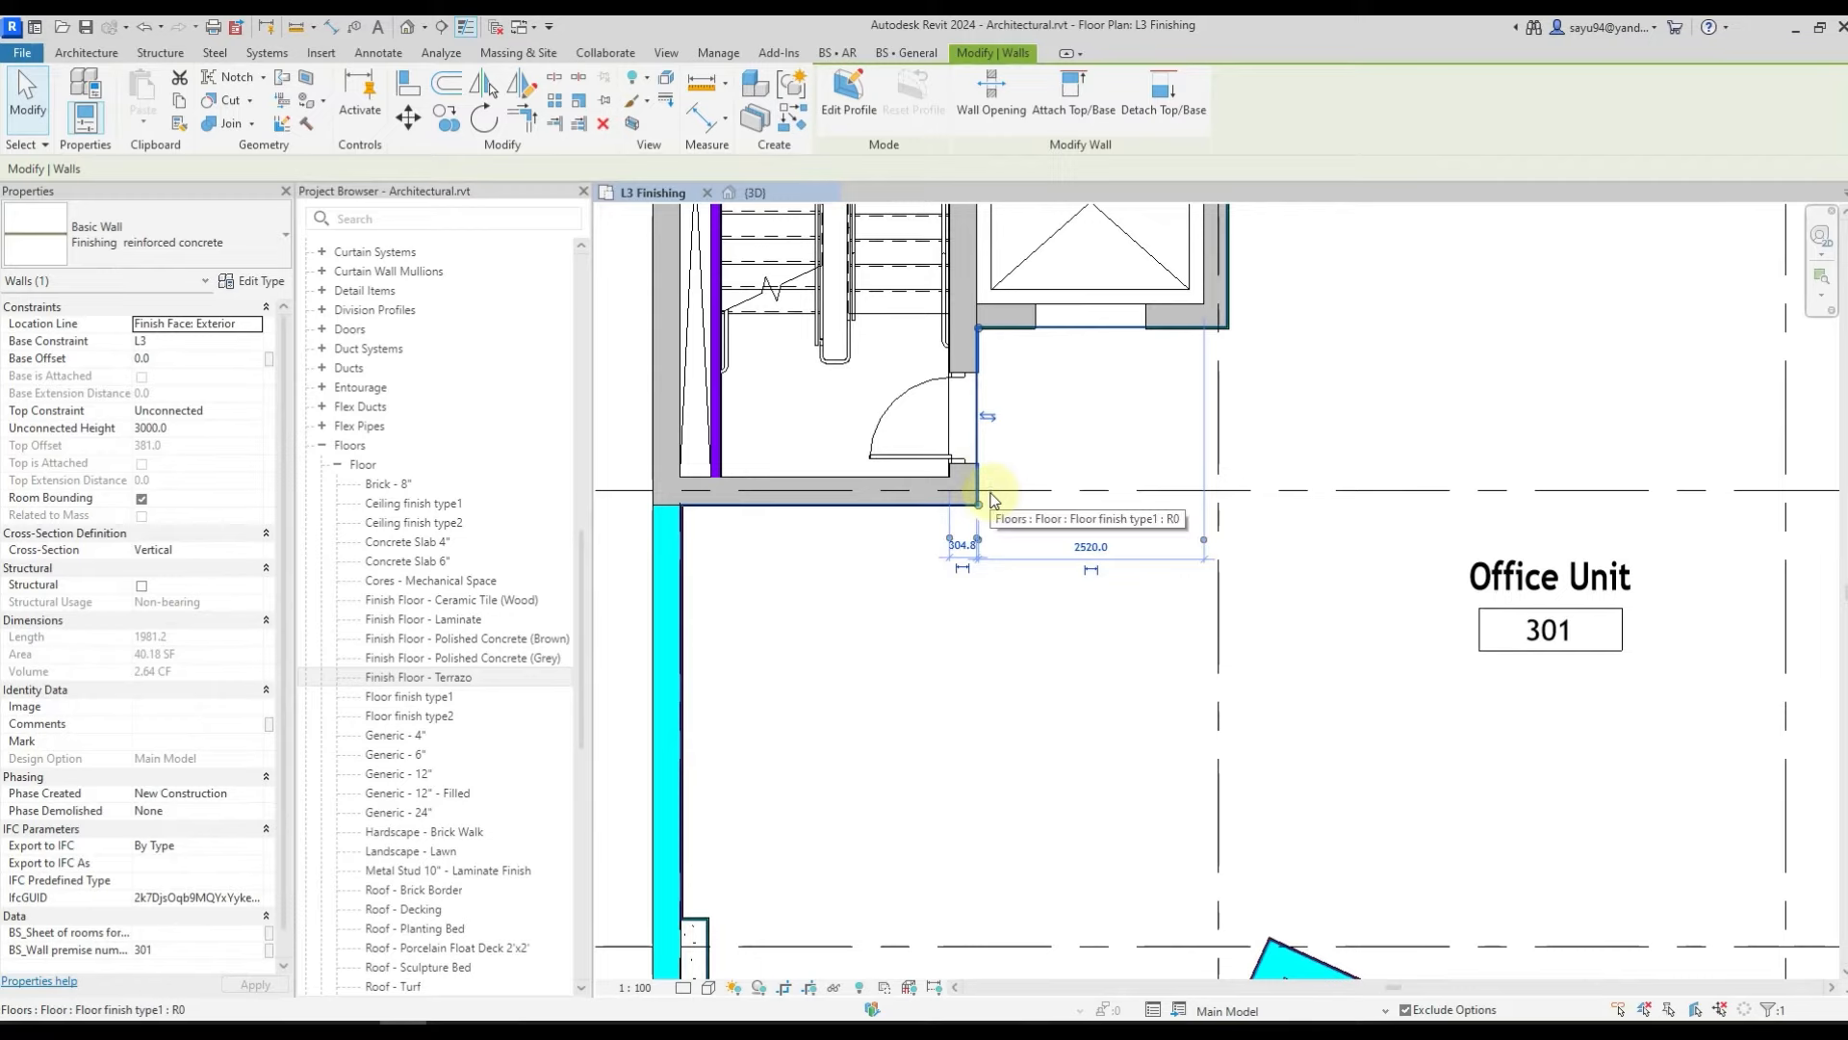
{"action": "key", "text": "Escape"}
{"action": "middle_click_drag", "start_coordinate": [1151, 484], "coordinate": [846, 503]}
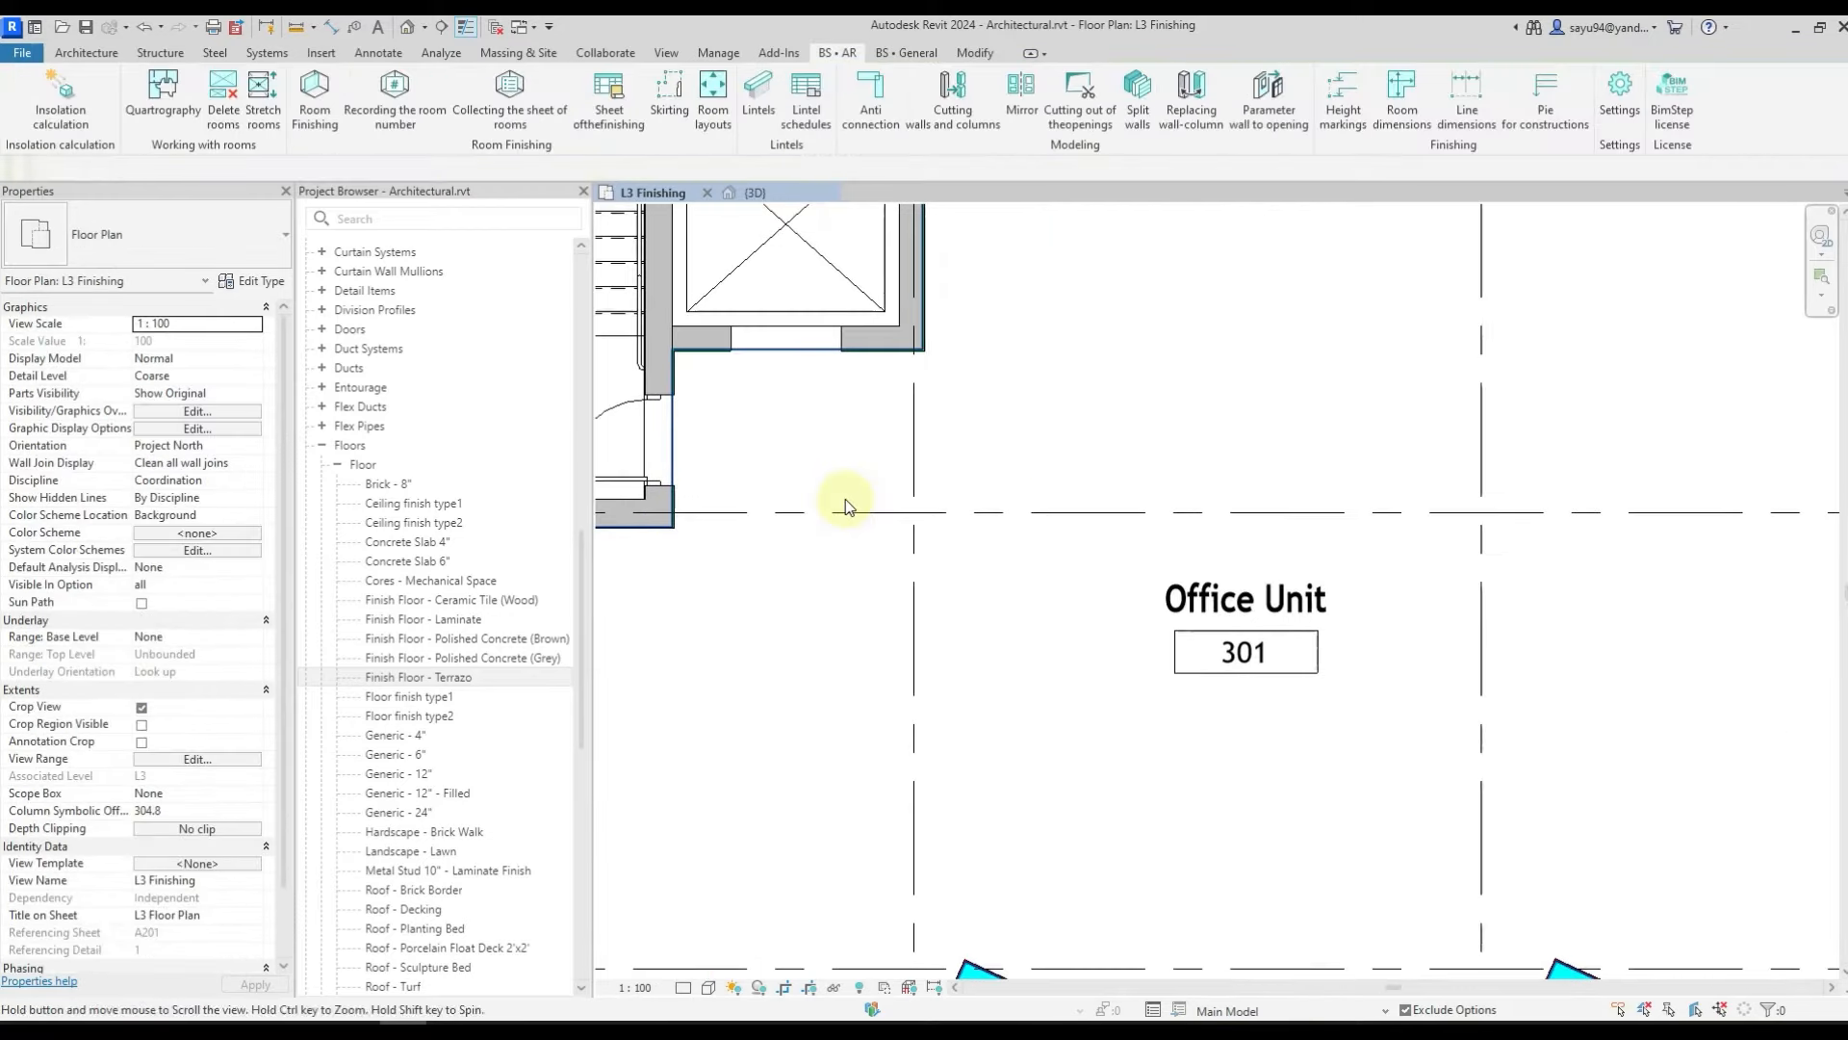
- Review the skirting parameters in the AR plug-in settings and confirm including skirting boards in the bill of materials
{"action": "scroll", "coordinate": [857, 500], "scroll_direction": "down", "scroll_amount": 1}
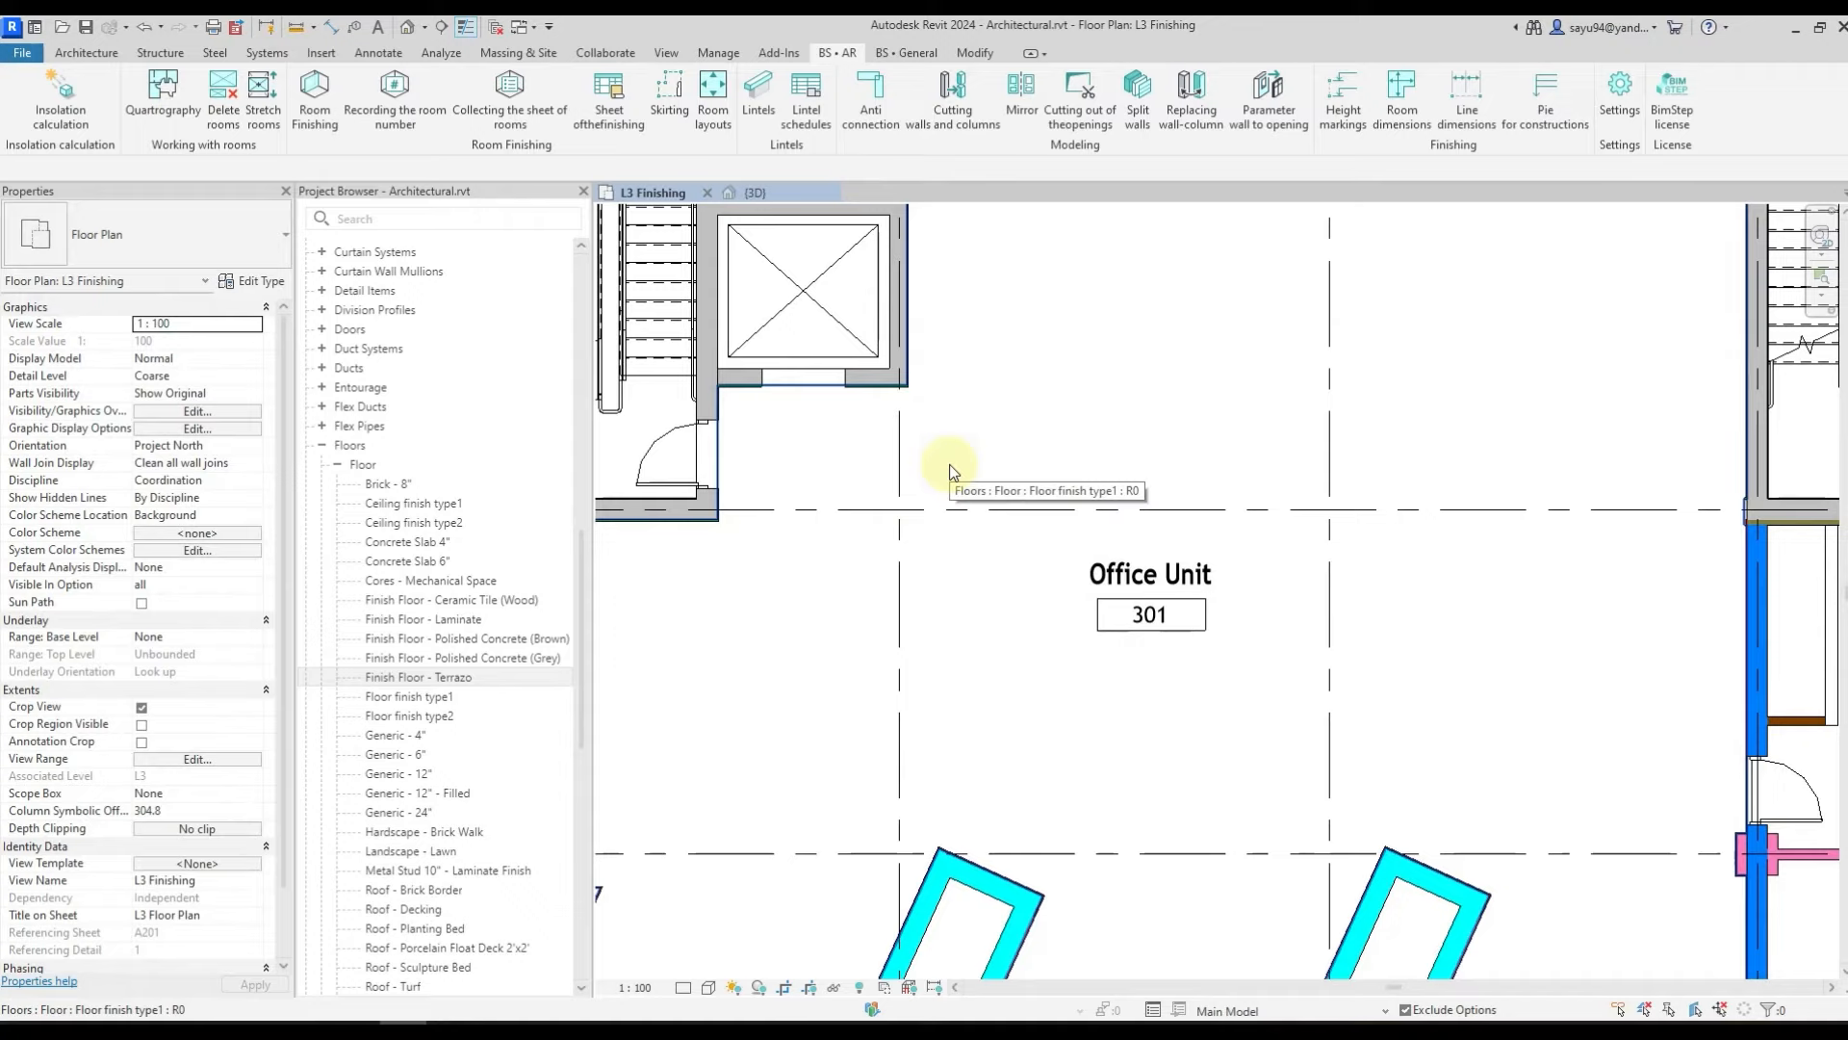
{"action": "left_click", "coordinate": [1625, 114]}
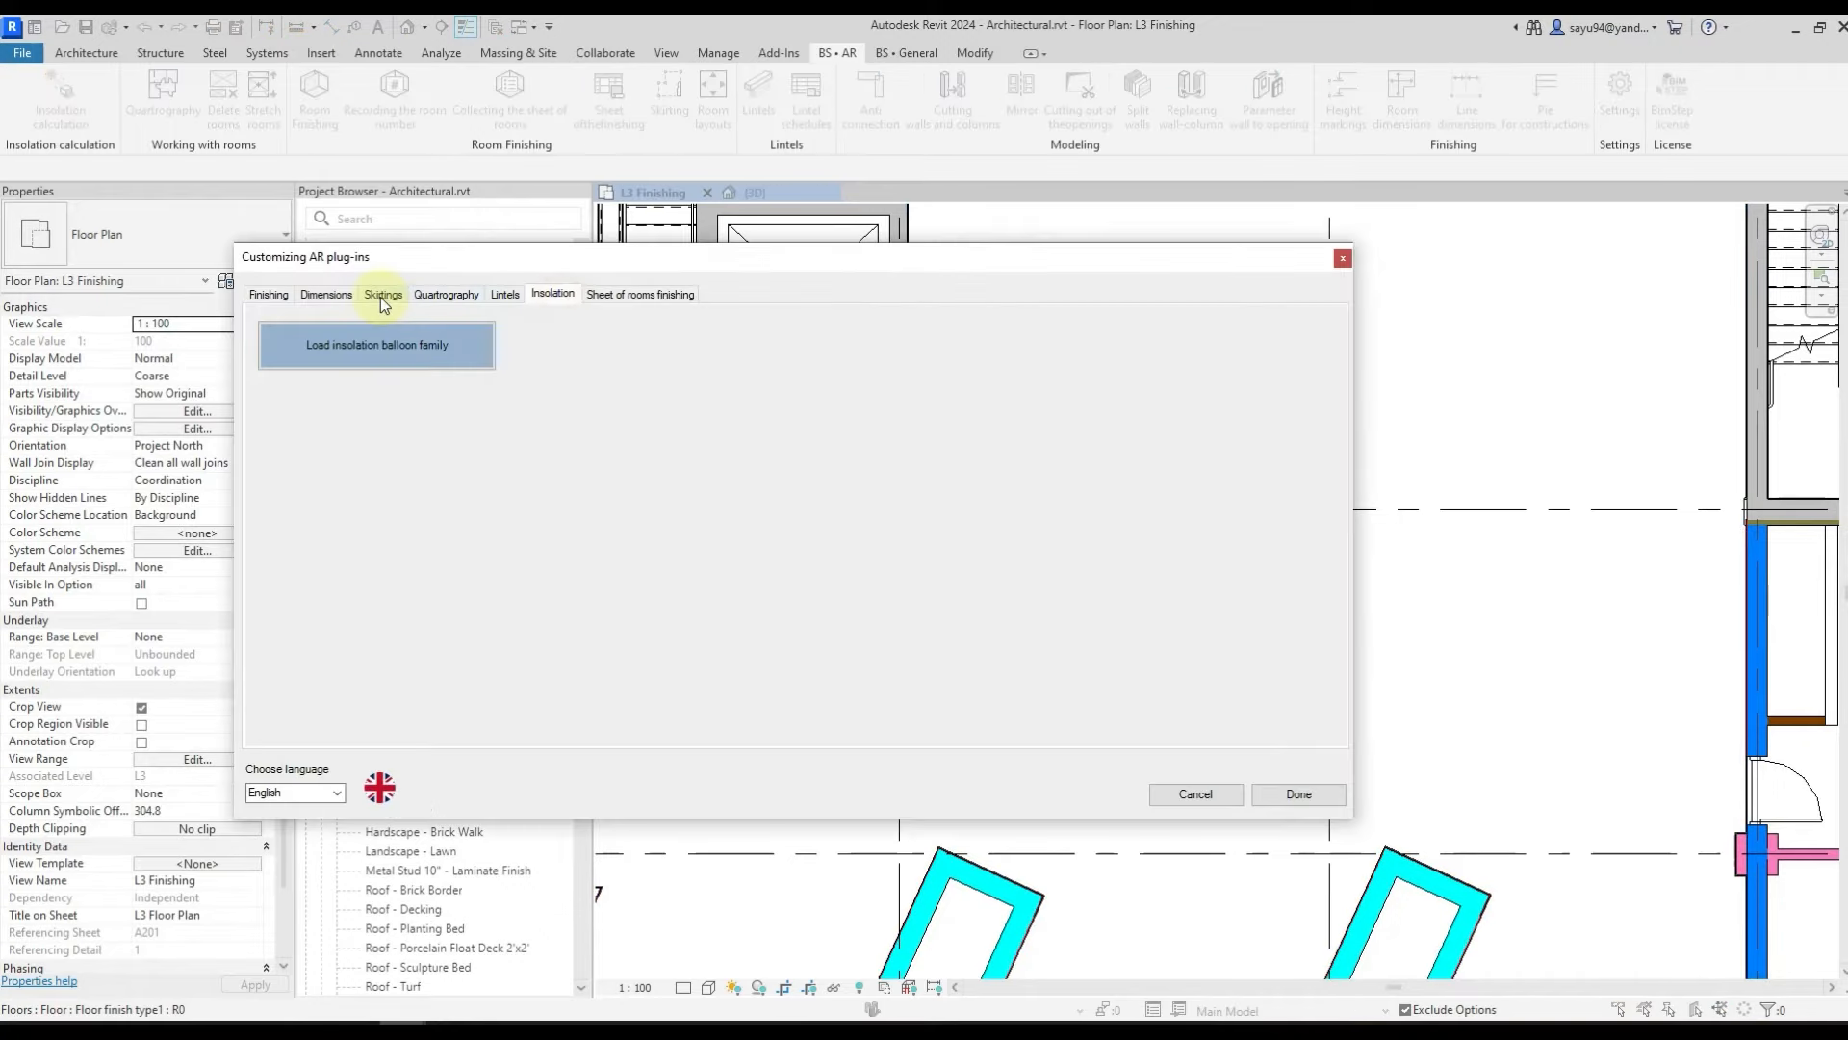
{"action": "left_click", "coordinate": [383, 293]}
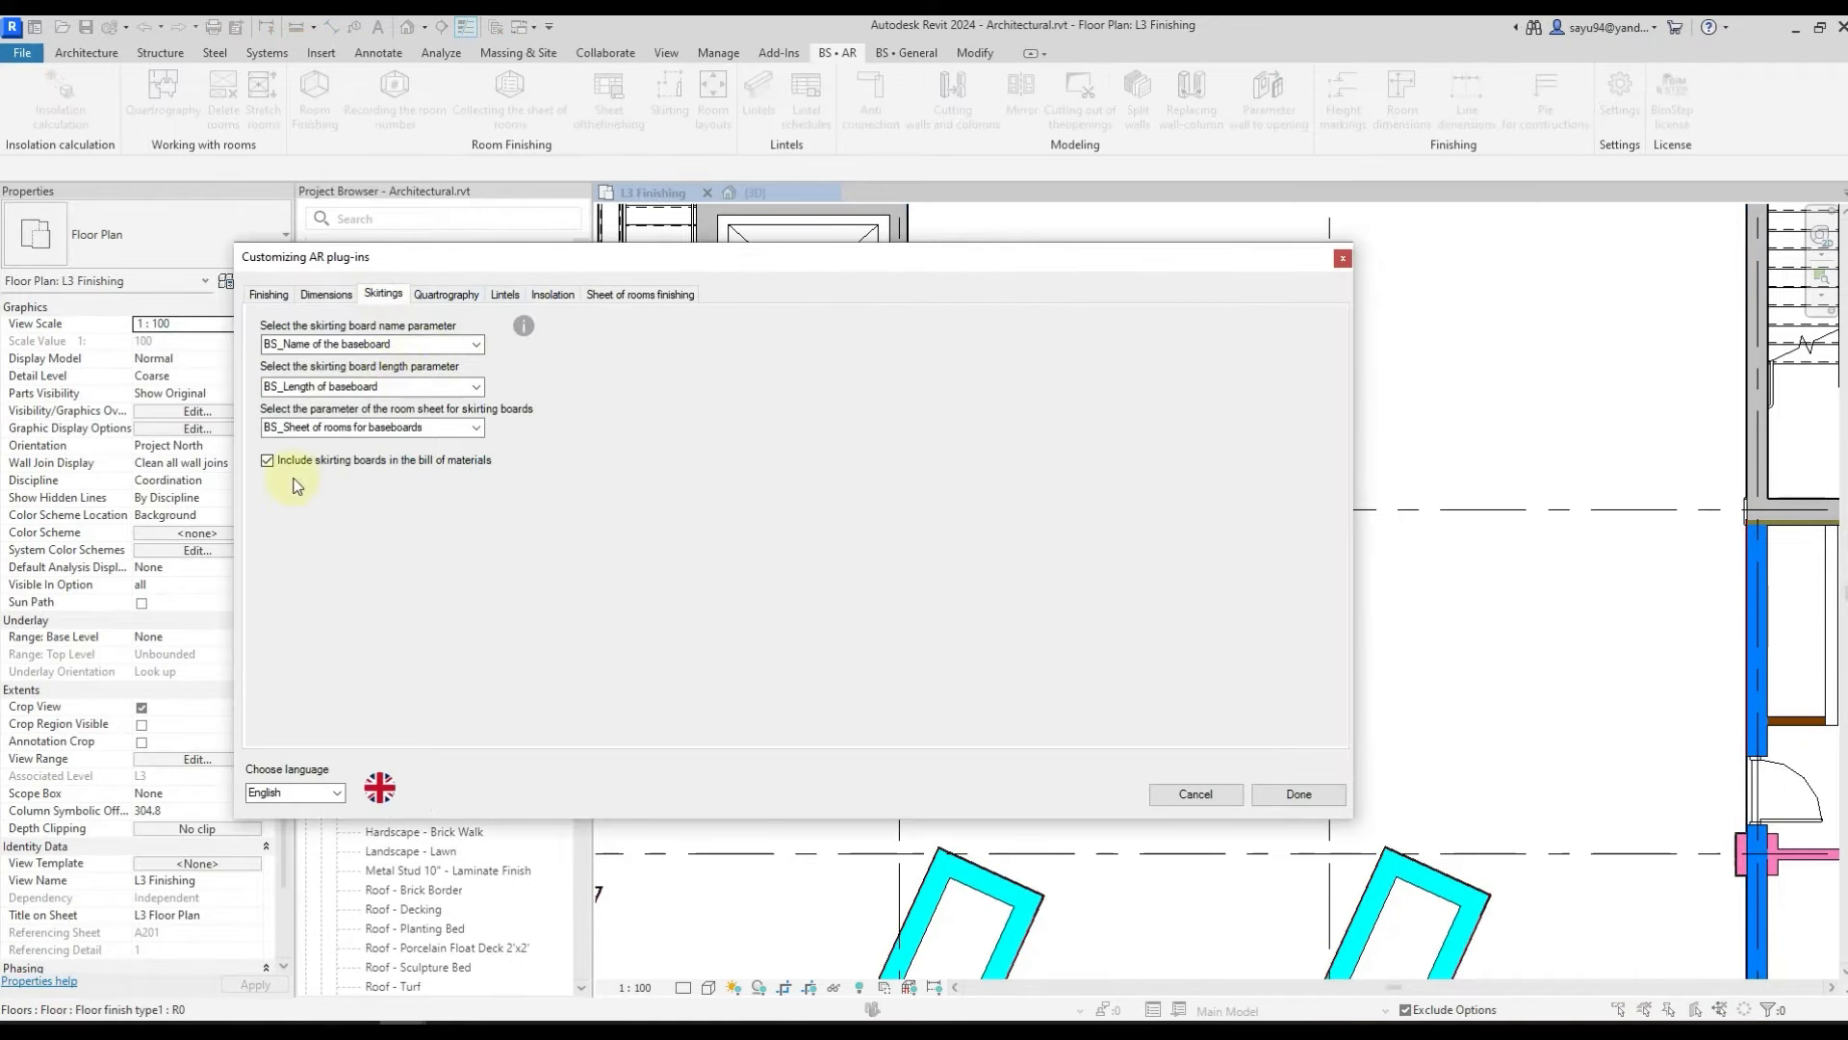
{"action": "left_click", "coordinate": [267, 460]}
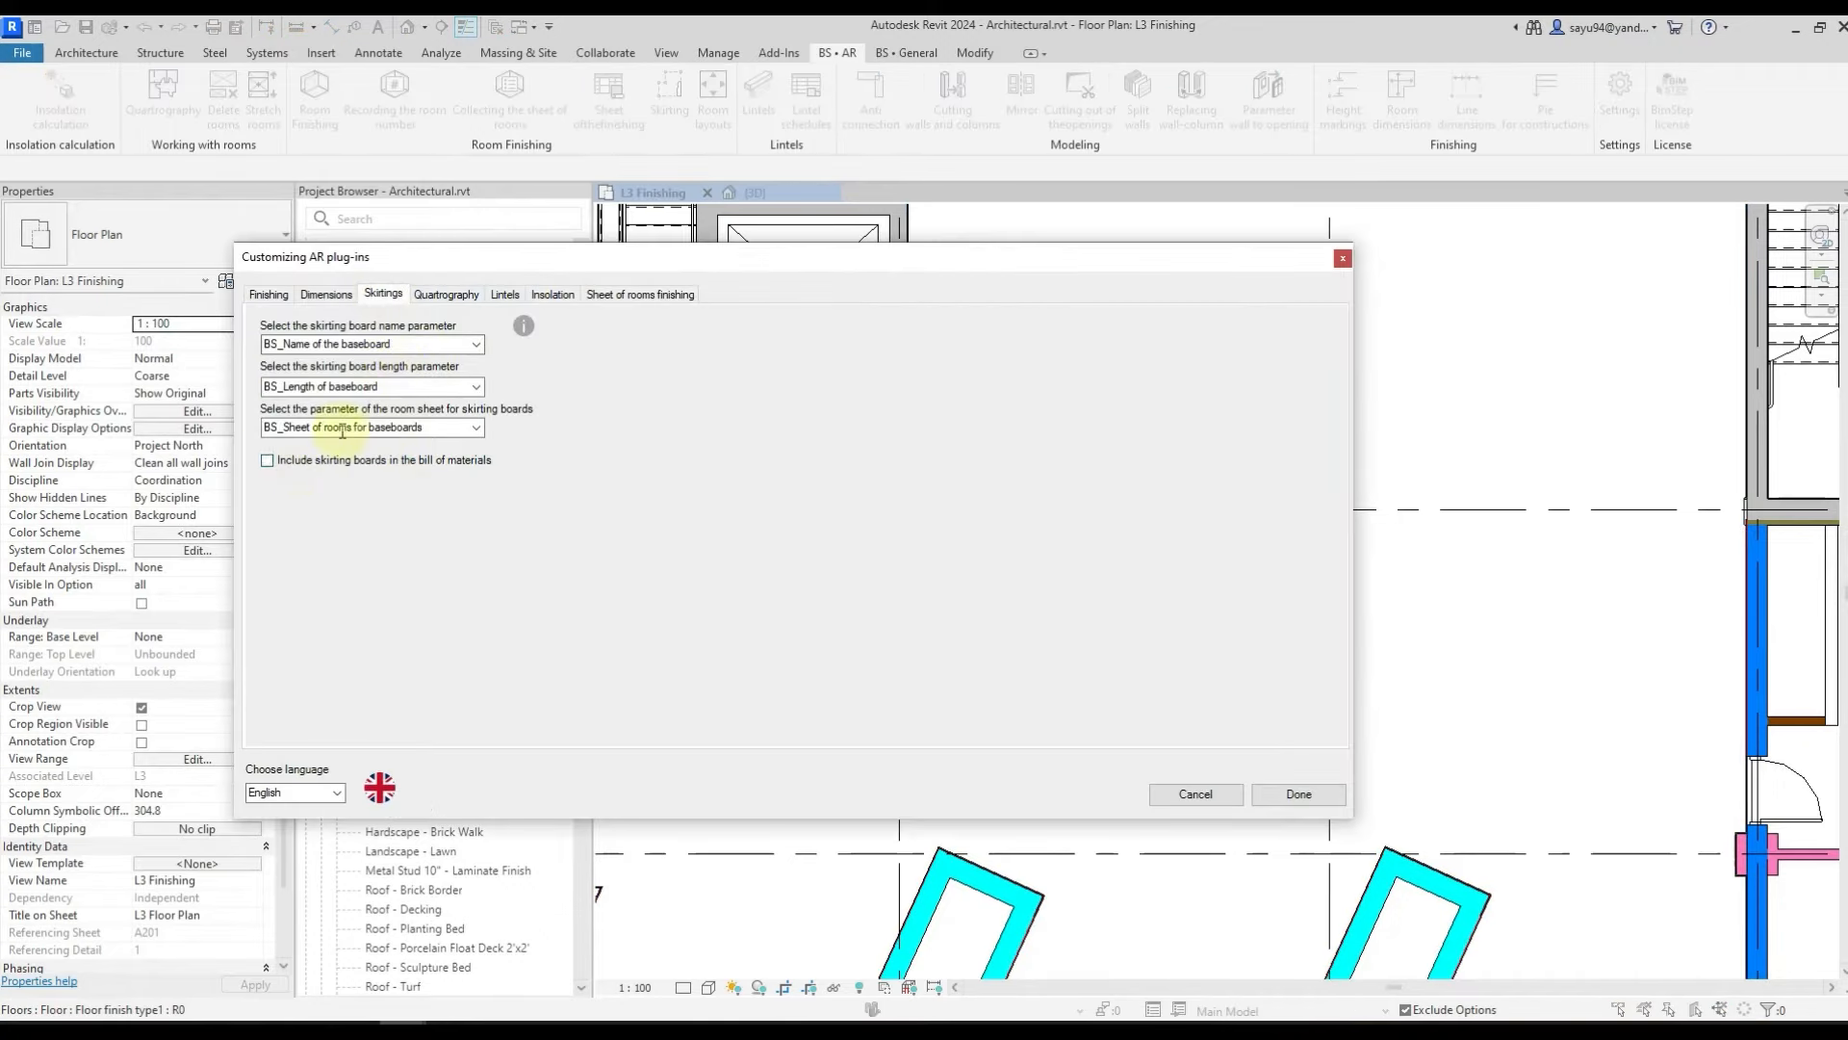
{"action": "left_click", "coordinate": [309, 470]}
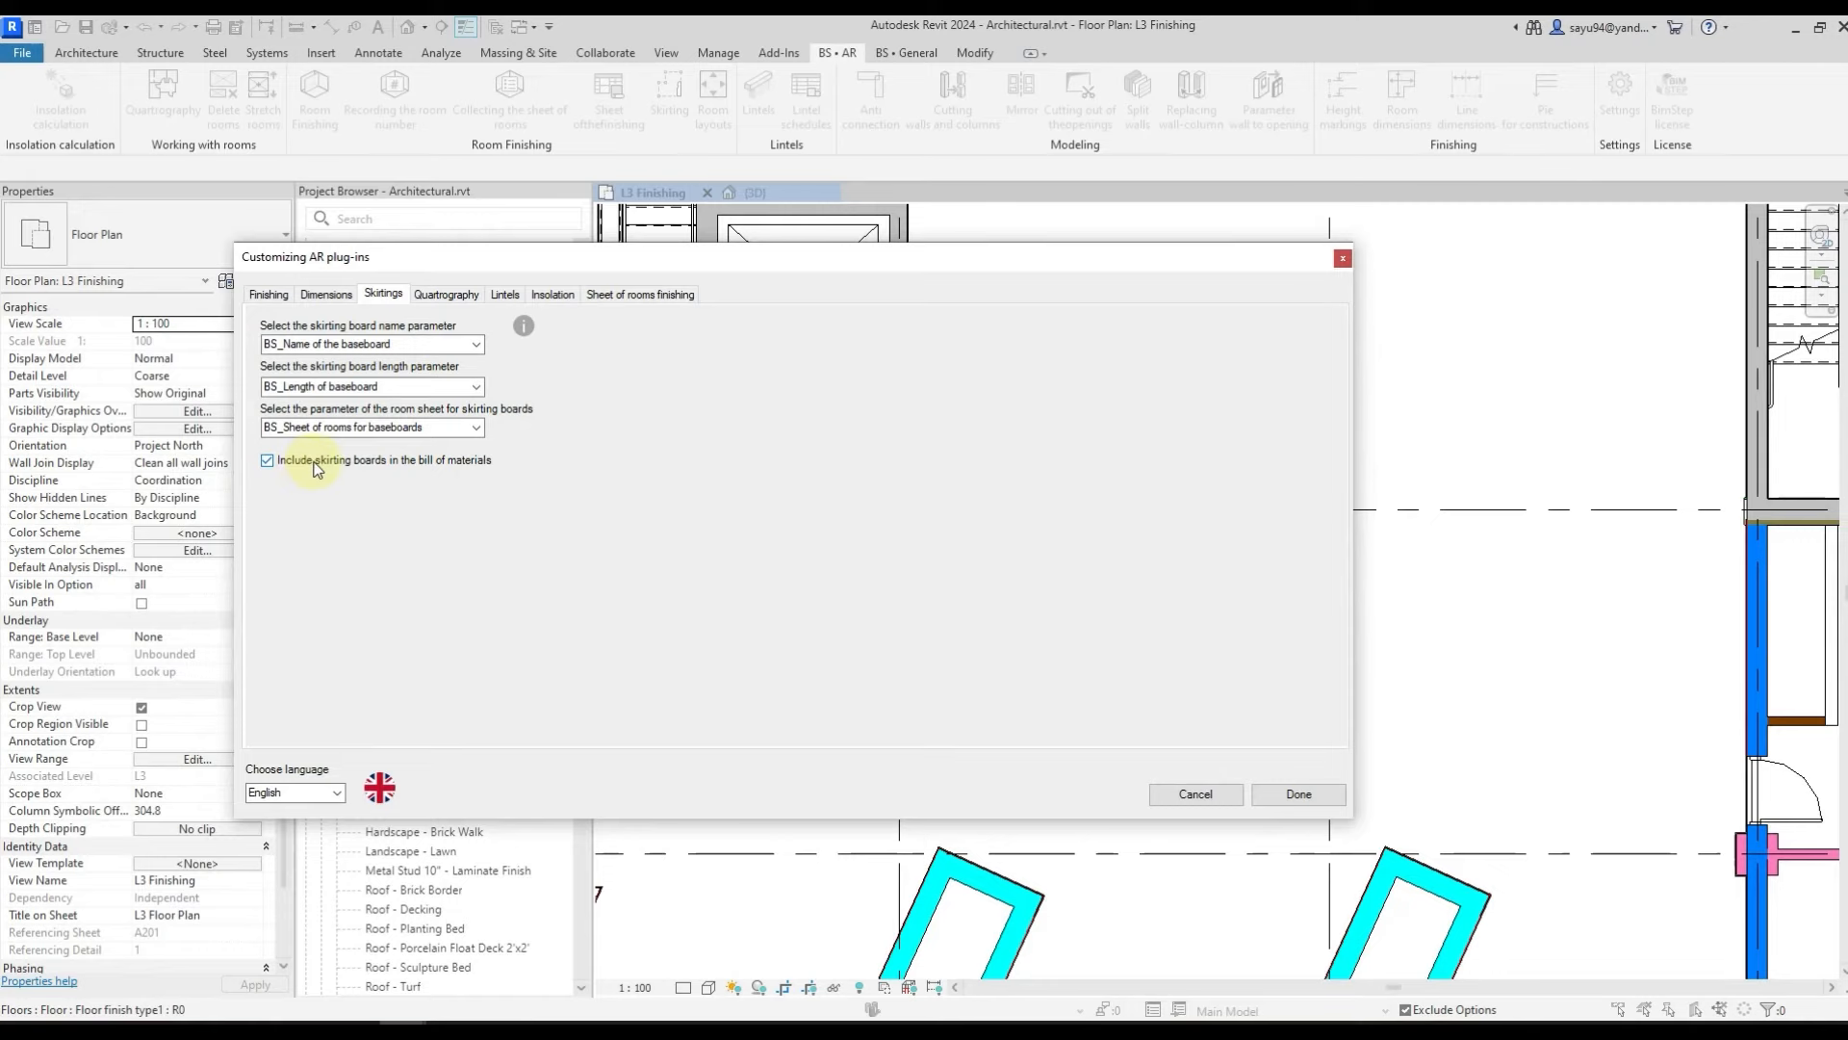
{"action": "left_click", "coordinate": [1286, 794]}
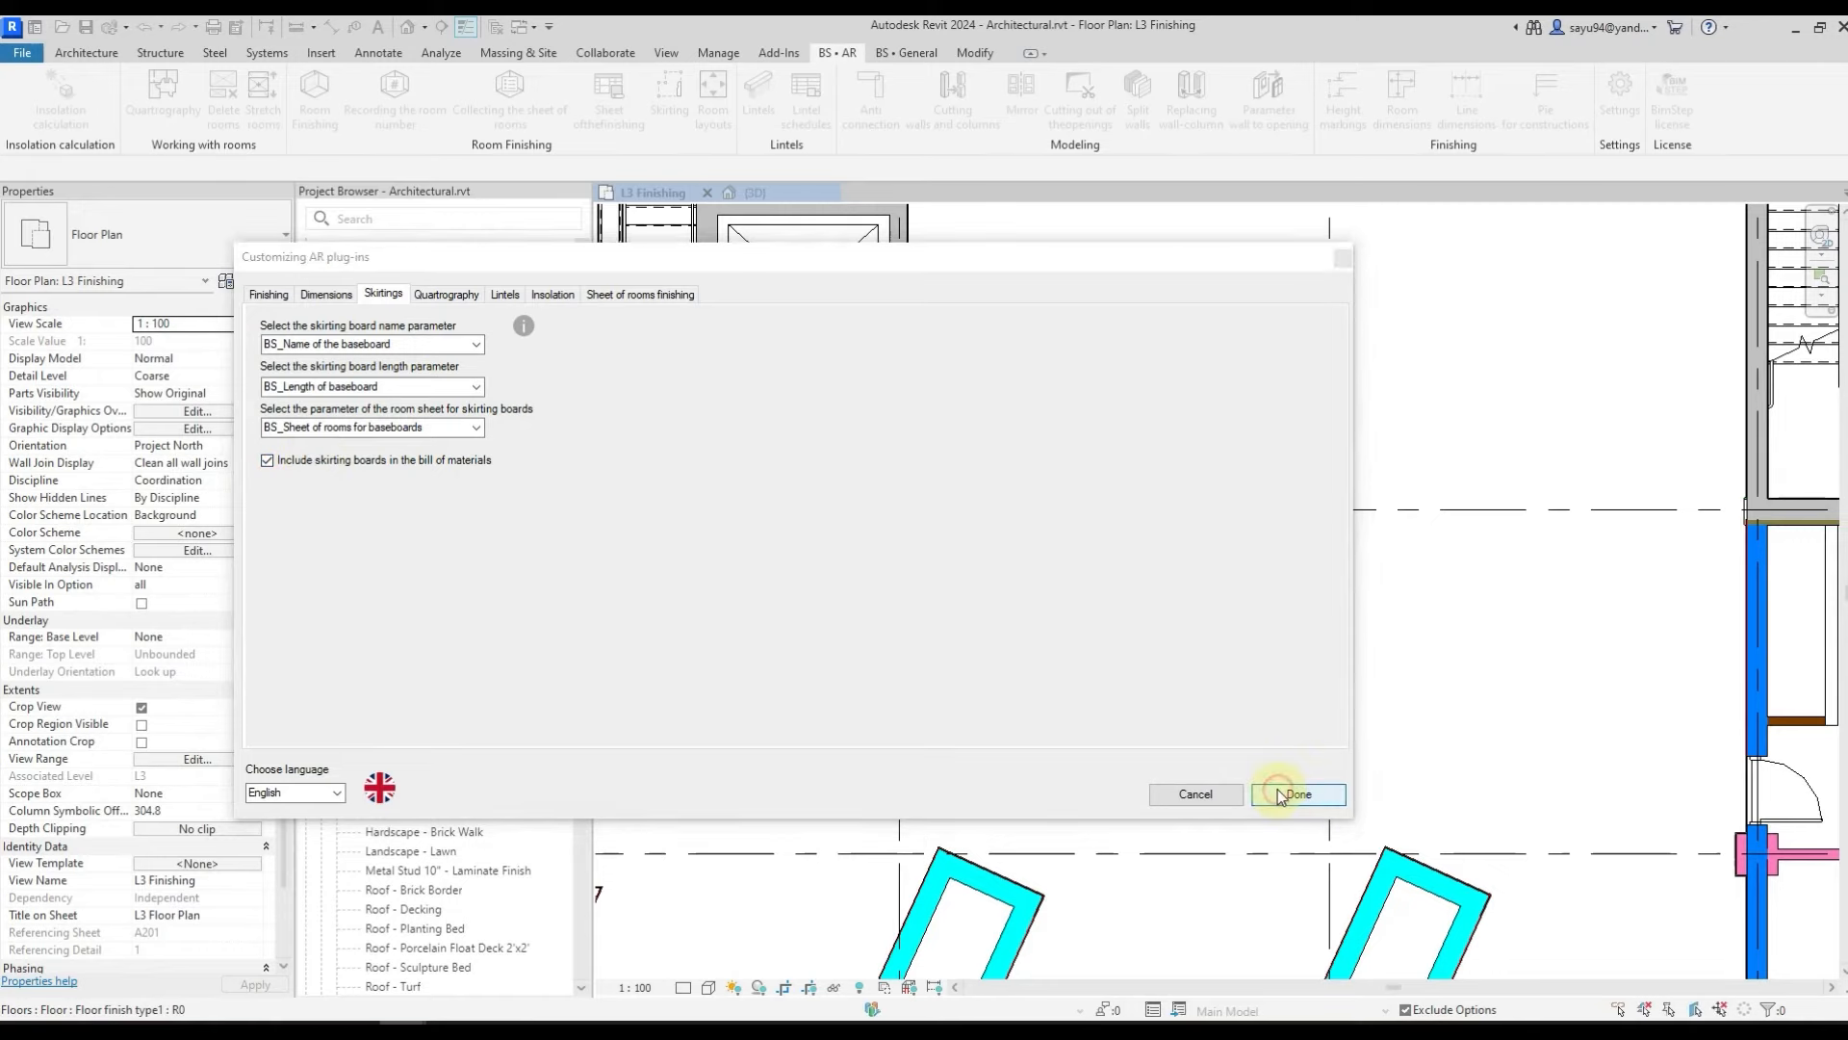
- Set the baseboard name parameter of the Office Unit 301 room to PVH
{"action": "scroll", "coordinate": [977, 581], "scroll_direction": "down", "scroll_amount": 1}
{"action": "left_click", "coordinate": [1118, 535]}
{"action": "scroll", "coordinate": [77, 664], "scroll_direction": "down", "scroll_amount": 6}
{"action": "left_click", "coordinate": [193, 882]}
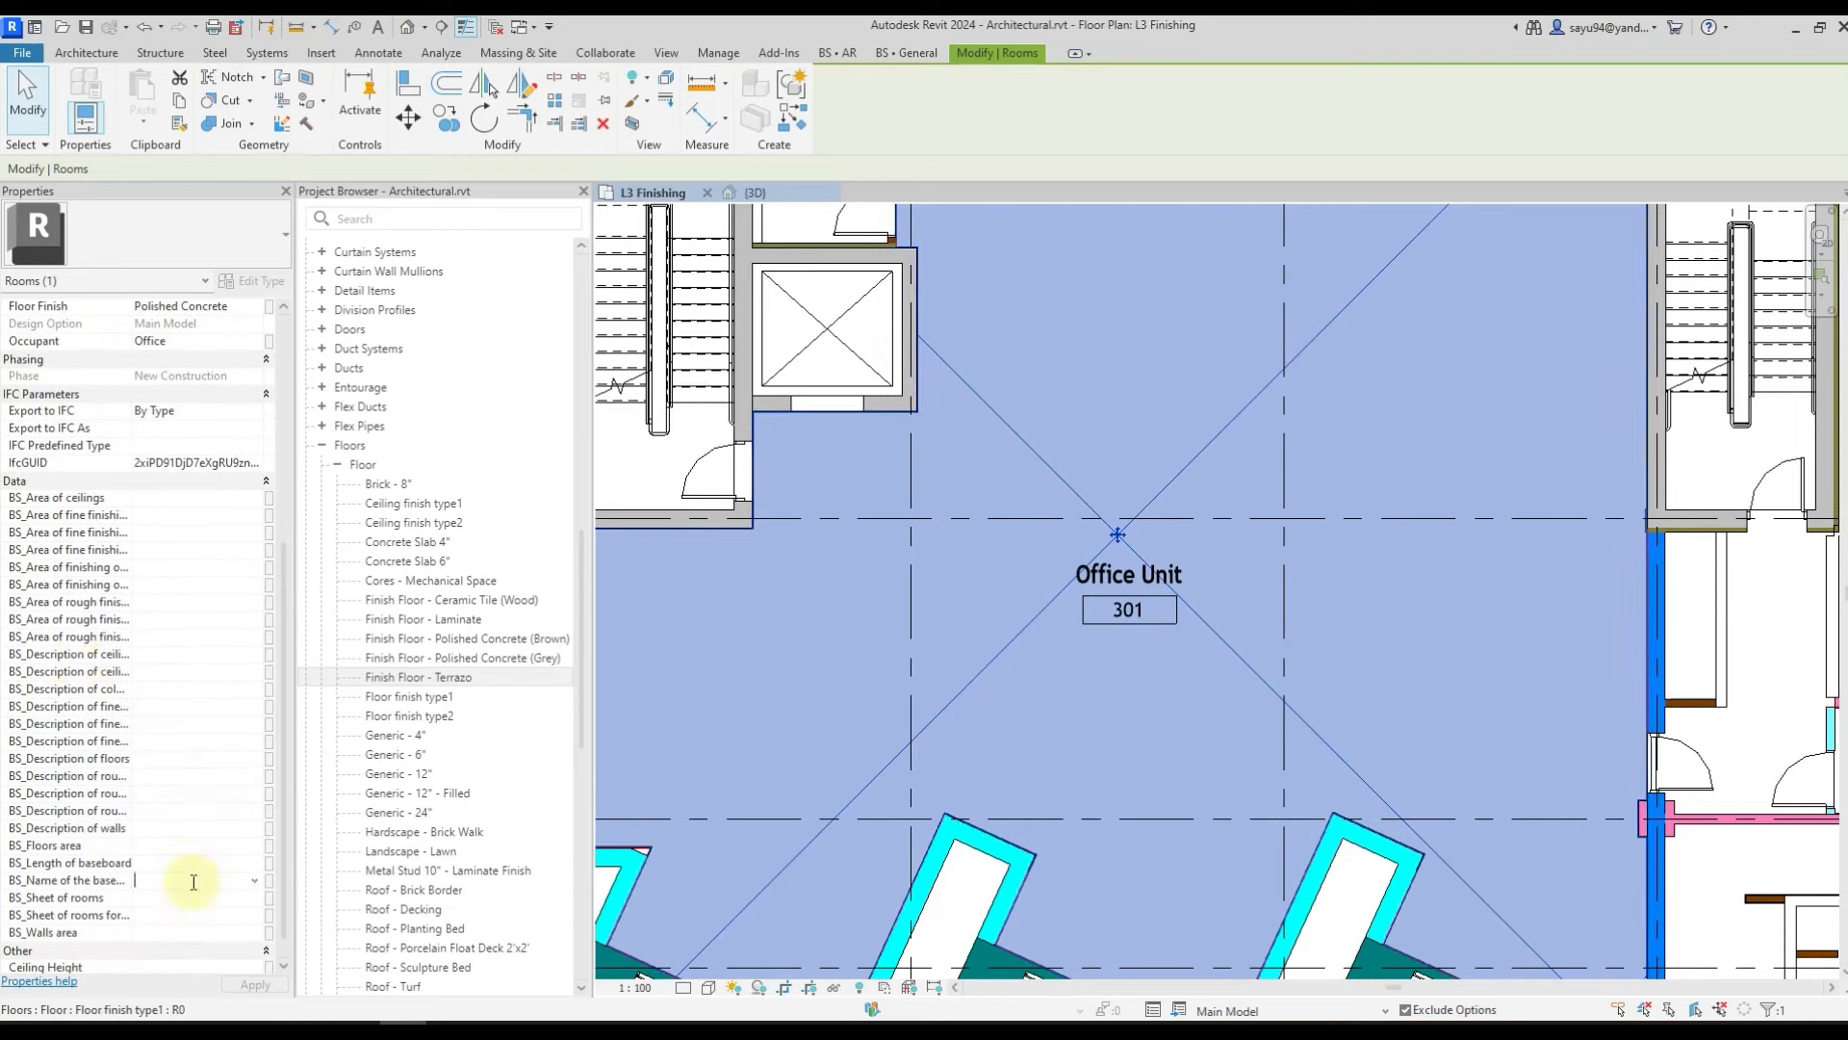
{"action": "type", "text": "PV"}
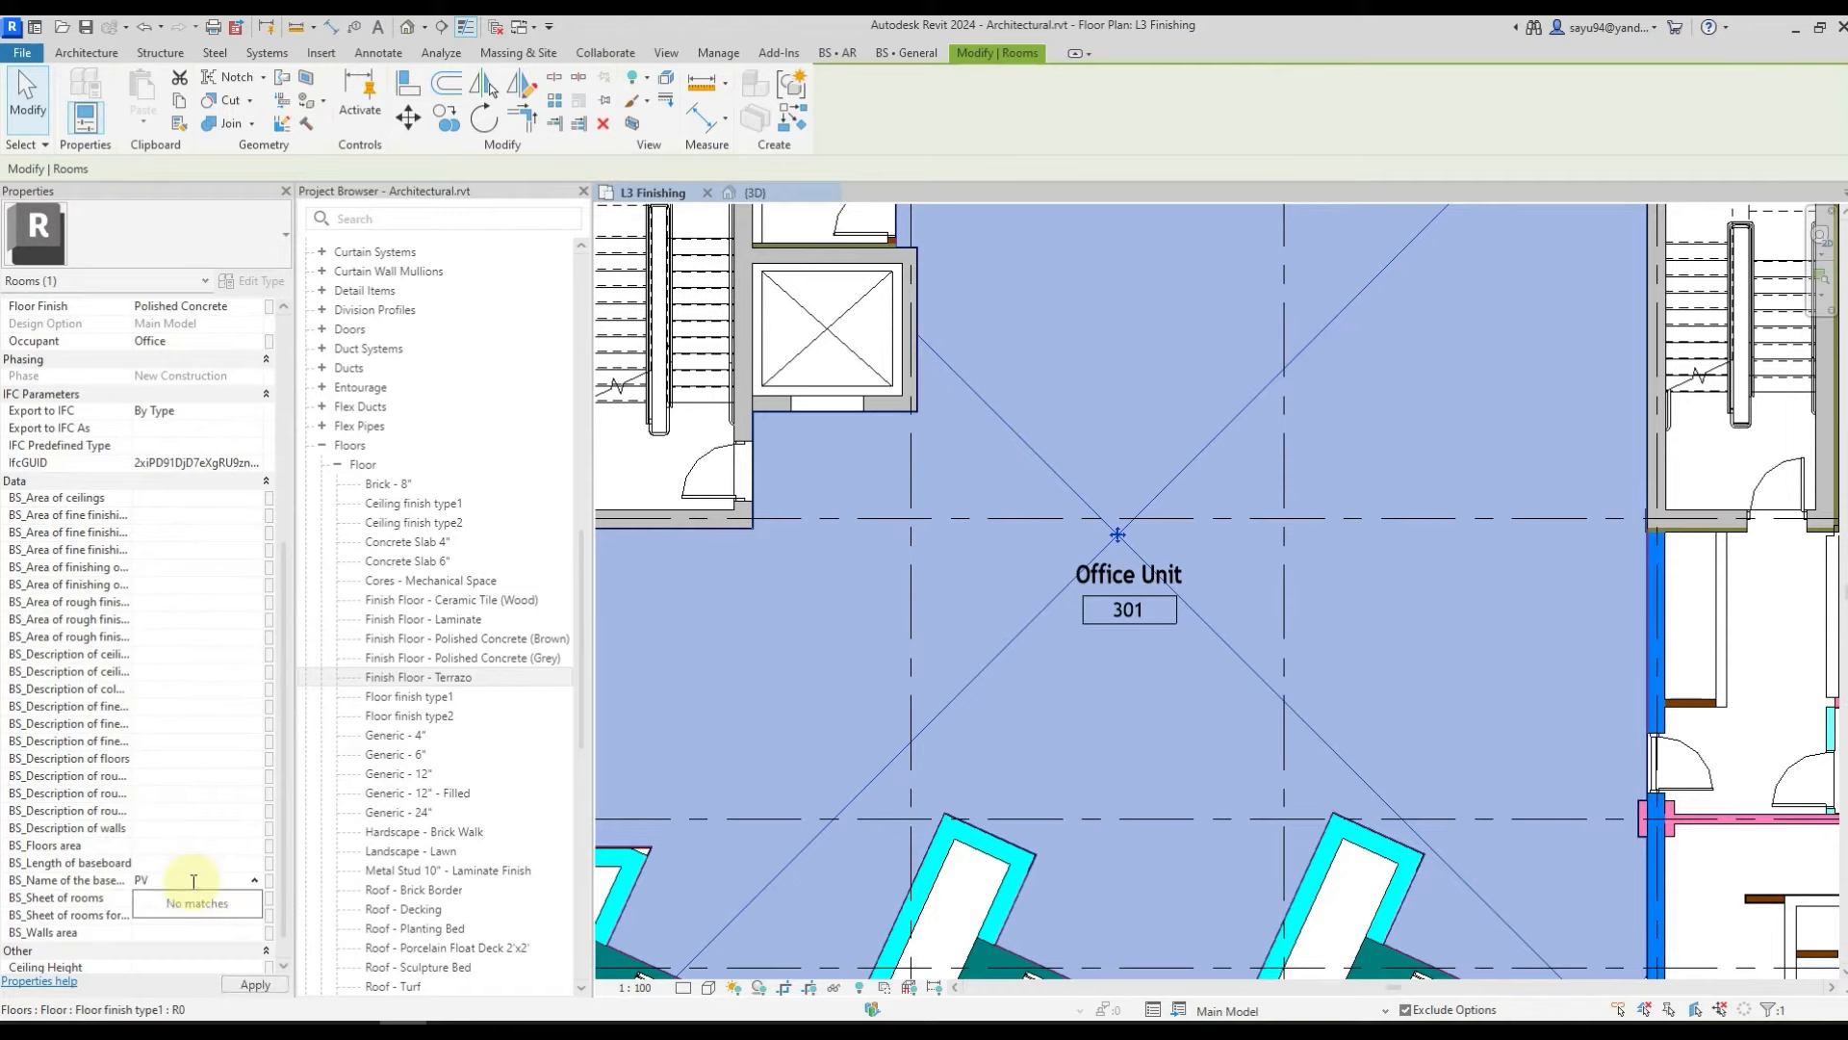
{"action": "type", "text": "H"}
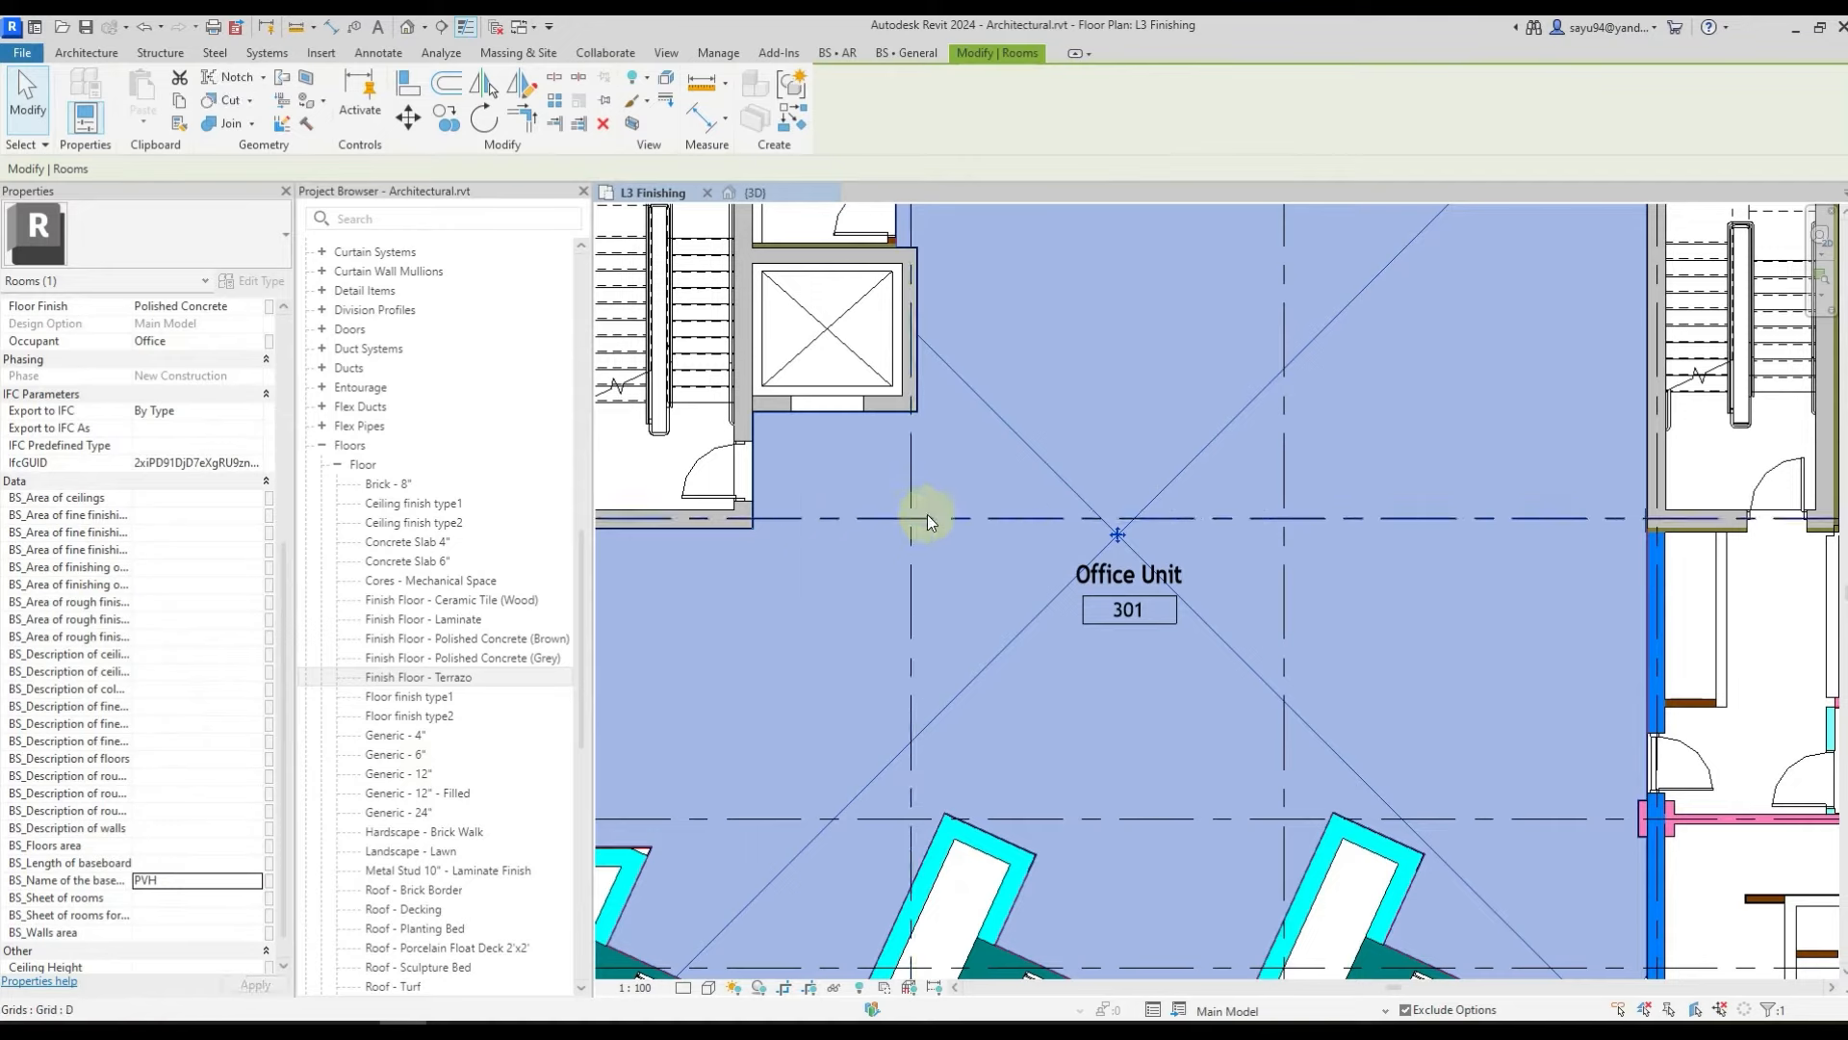
- Set the baseboard name parameter of the Corridor 302 room to PVH
{"action": "scroll", "coordinate": [927, 514], "scroll_direction": "down", "scroll_amount": 2}
{"action": "middle_click_drag", "start_coordinate": [1336, 597], "coordinate": [1001, 545]}
{"action": "key", "text": "Escape"}
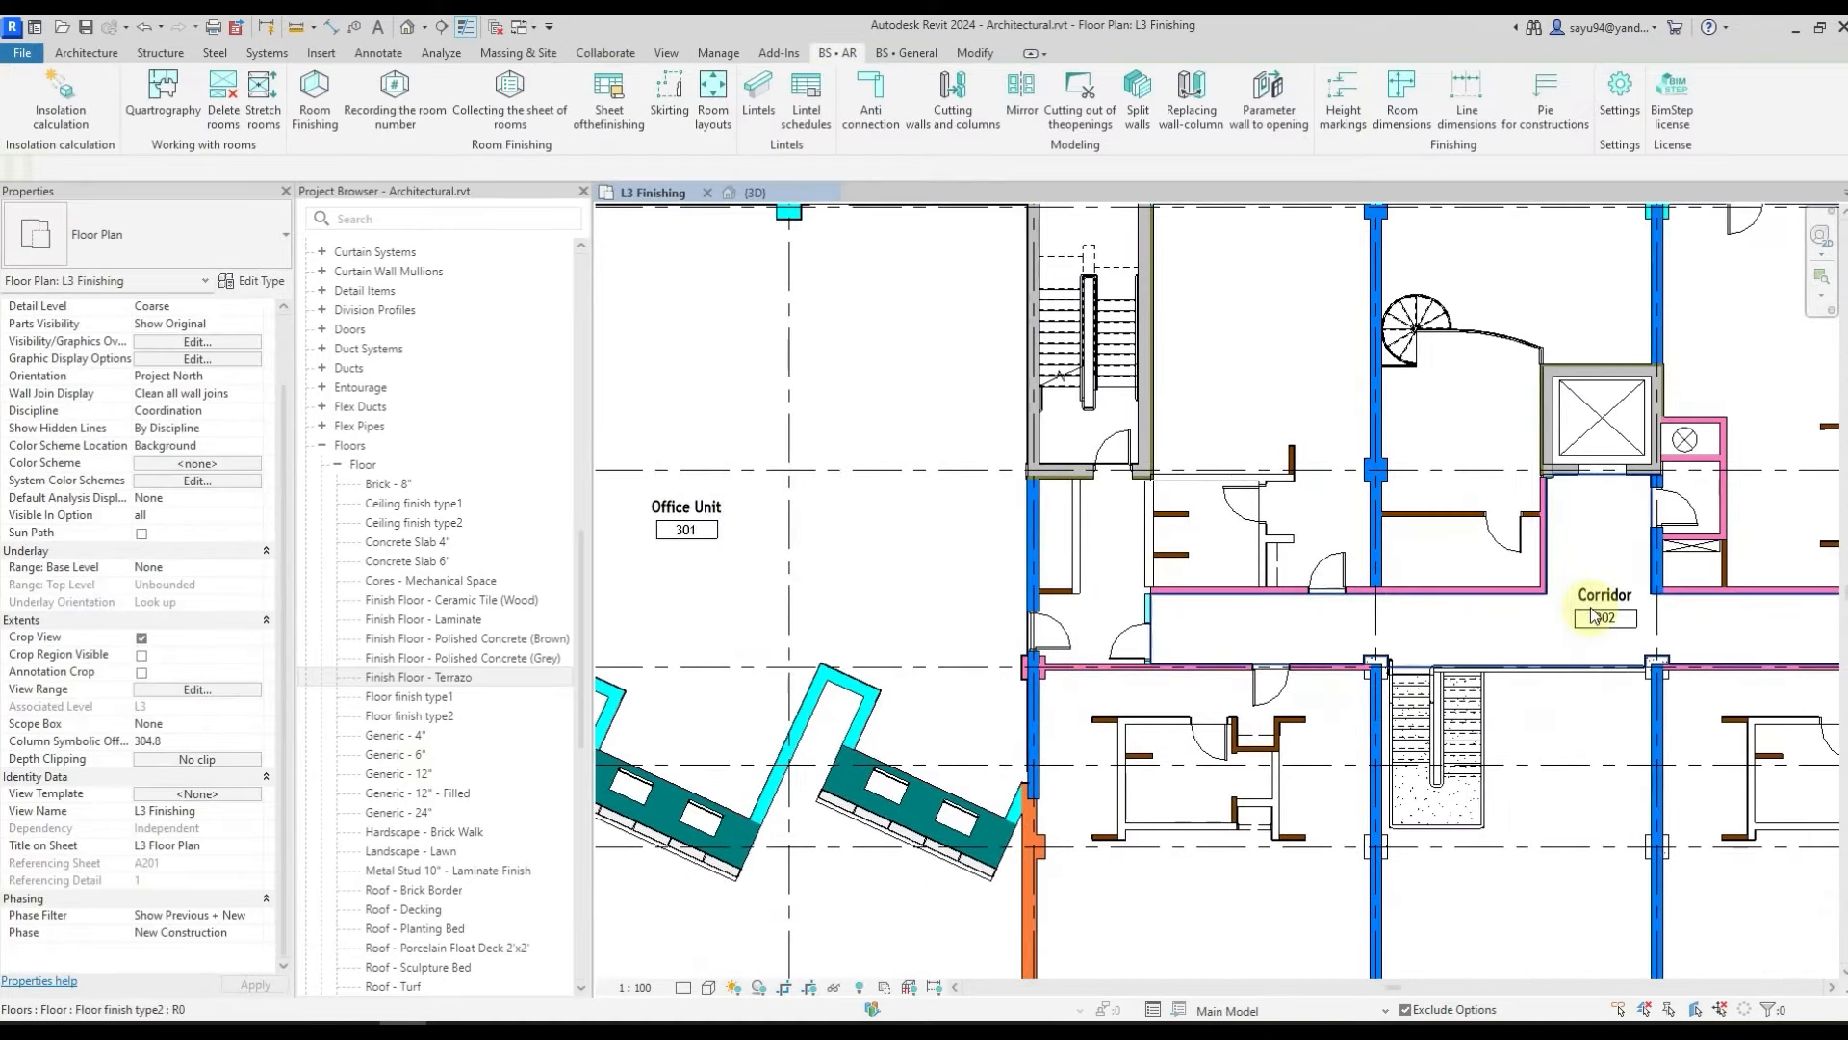
{"action": "left_click", "coordinate": [1591, 610]}
{"action": "scroll", "coordinate": [206, 818], "scroll_direction": "down", "scroll_amount": 5}
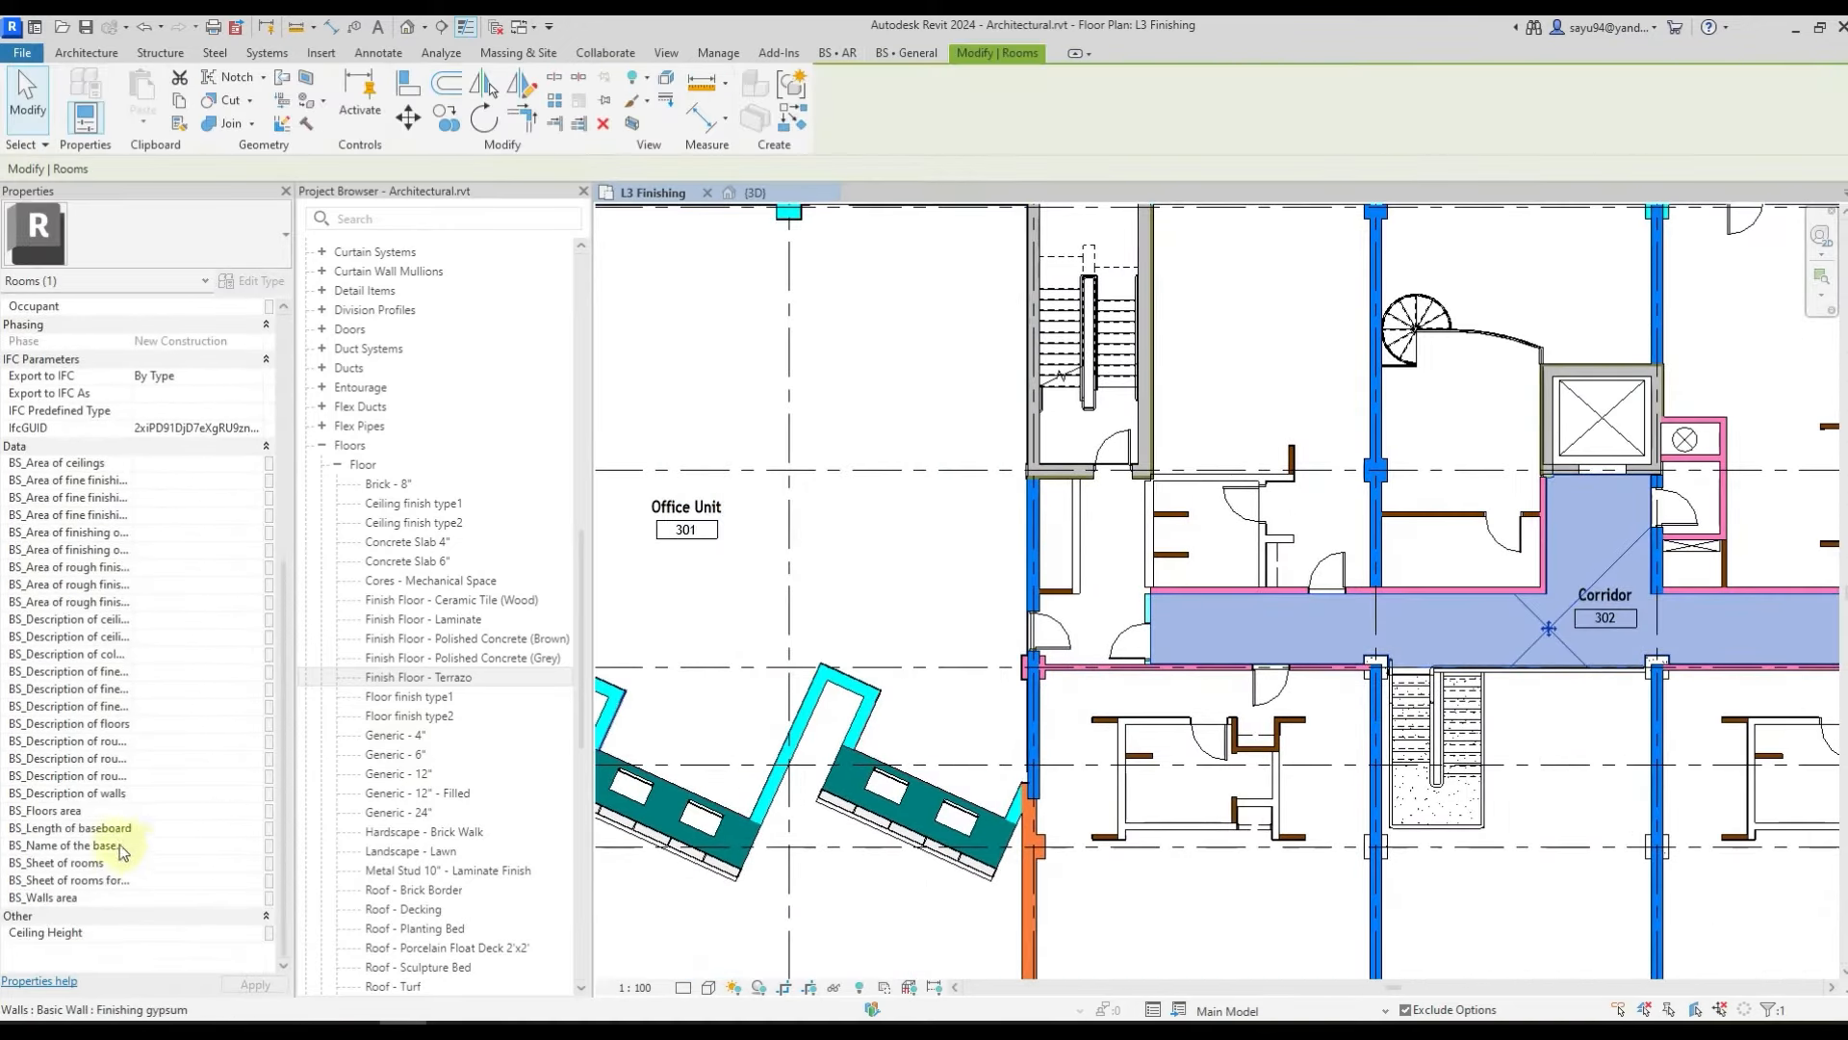
{"action": "left_click", "coordinate": [255, 846]}
{"action": "left_click", "coordinate": [150, 863]}
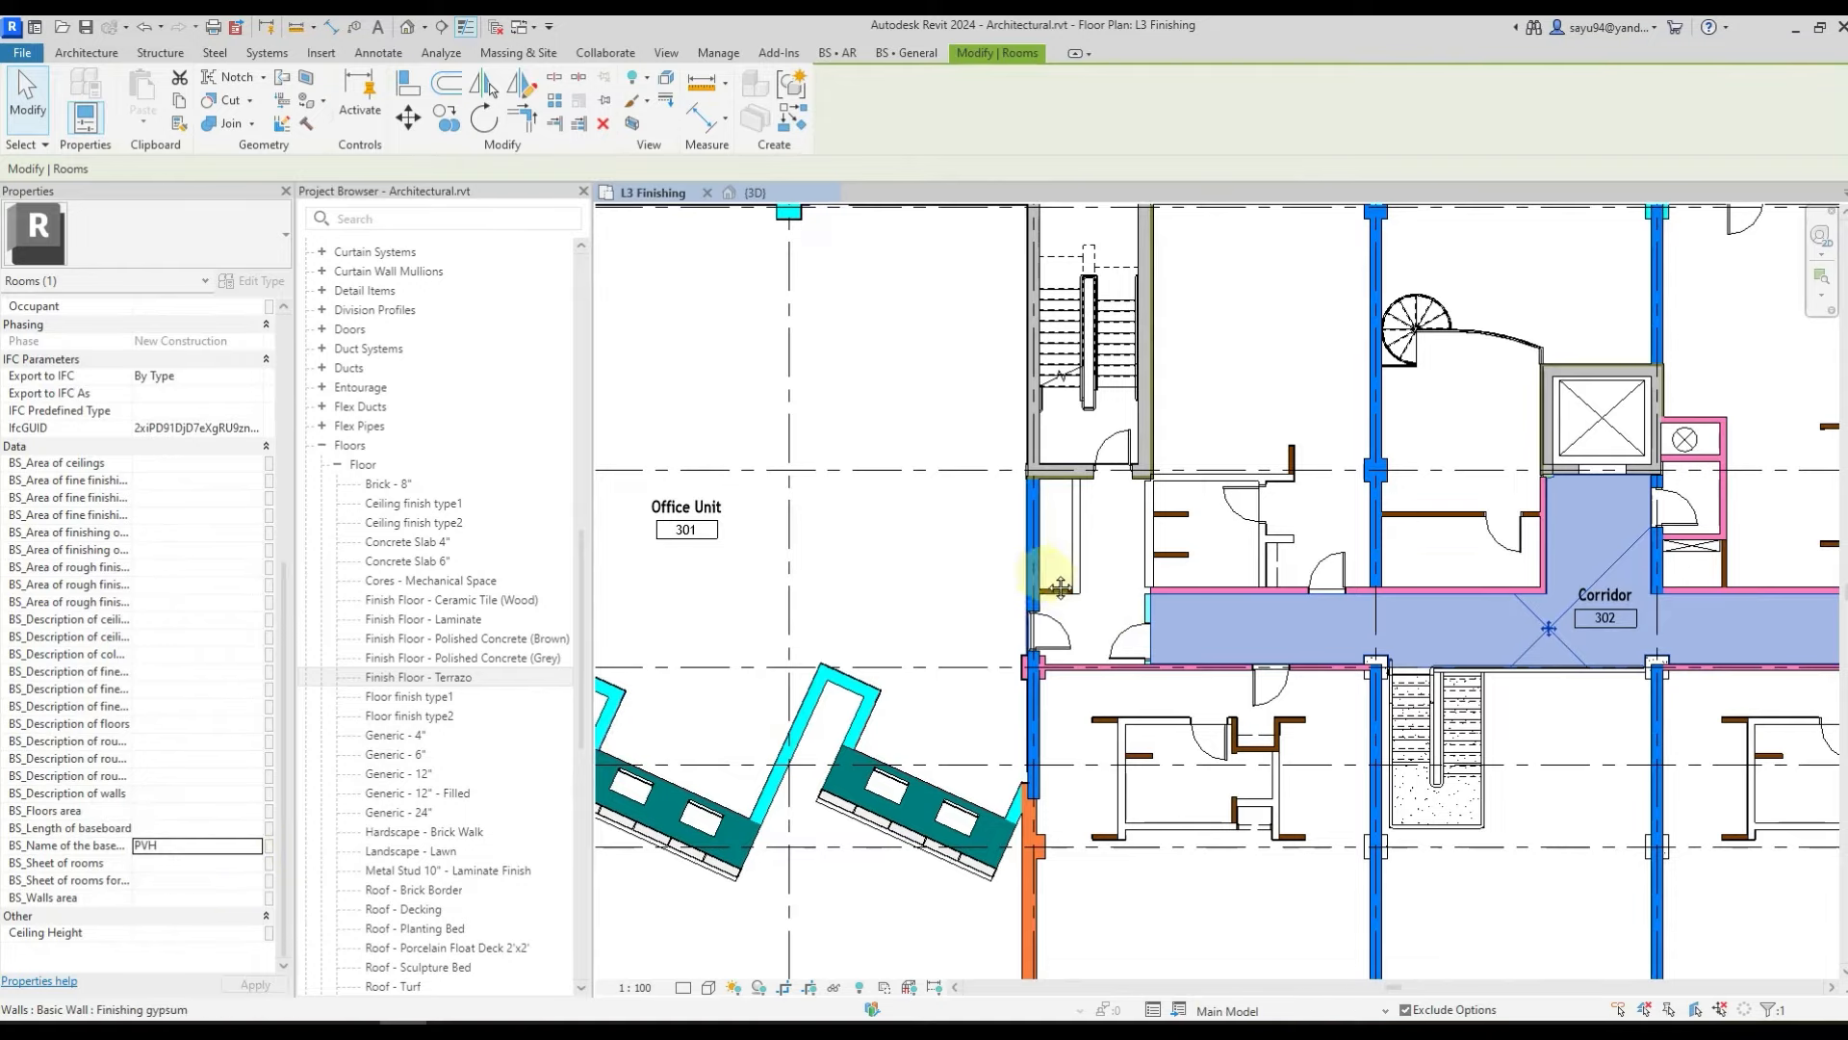
{"action": "scroll", "coordinate": [1107, 587], "scroll_direction": "down", "scroll_amount": 2}
{"action": "scroll", "coordinate": [1065, 562], "scroll_direction": "down", "scroll_amount": 1}
{"action": "left_click", "coordinate": [1000, 555]}
- Calculate baseboards for all levels, subtracting door widths, with the rooms sheet by level and 0 for rooms without baseboard
{"action": "middle_click_drag", "start_coordinate": [880, 530], "coordinate": [941, 526]}
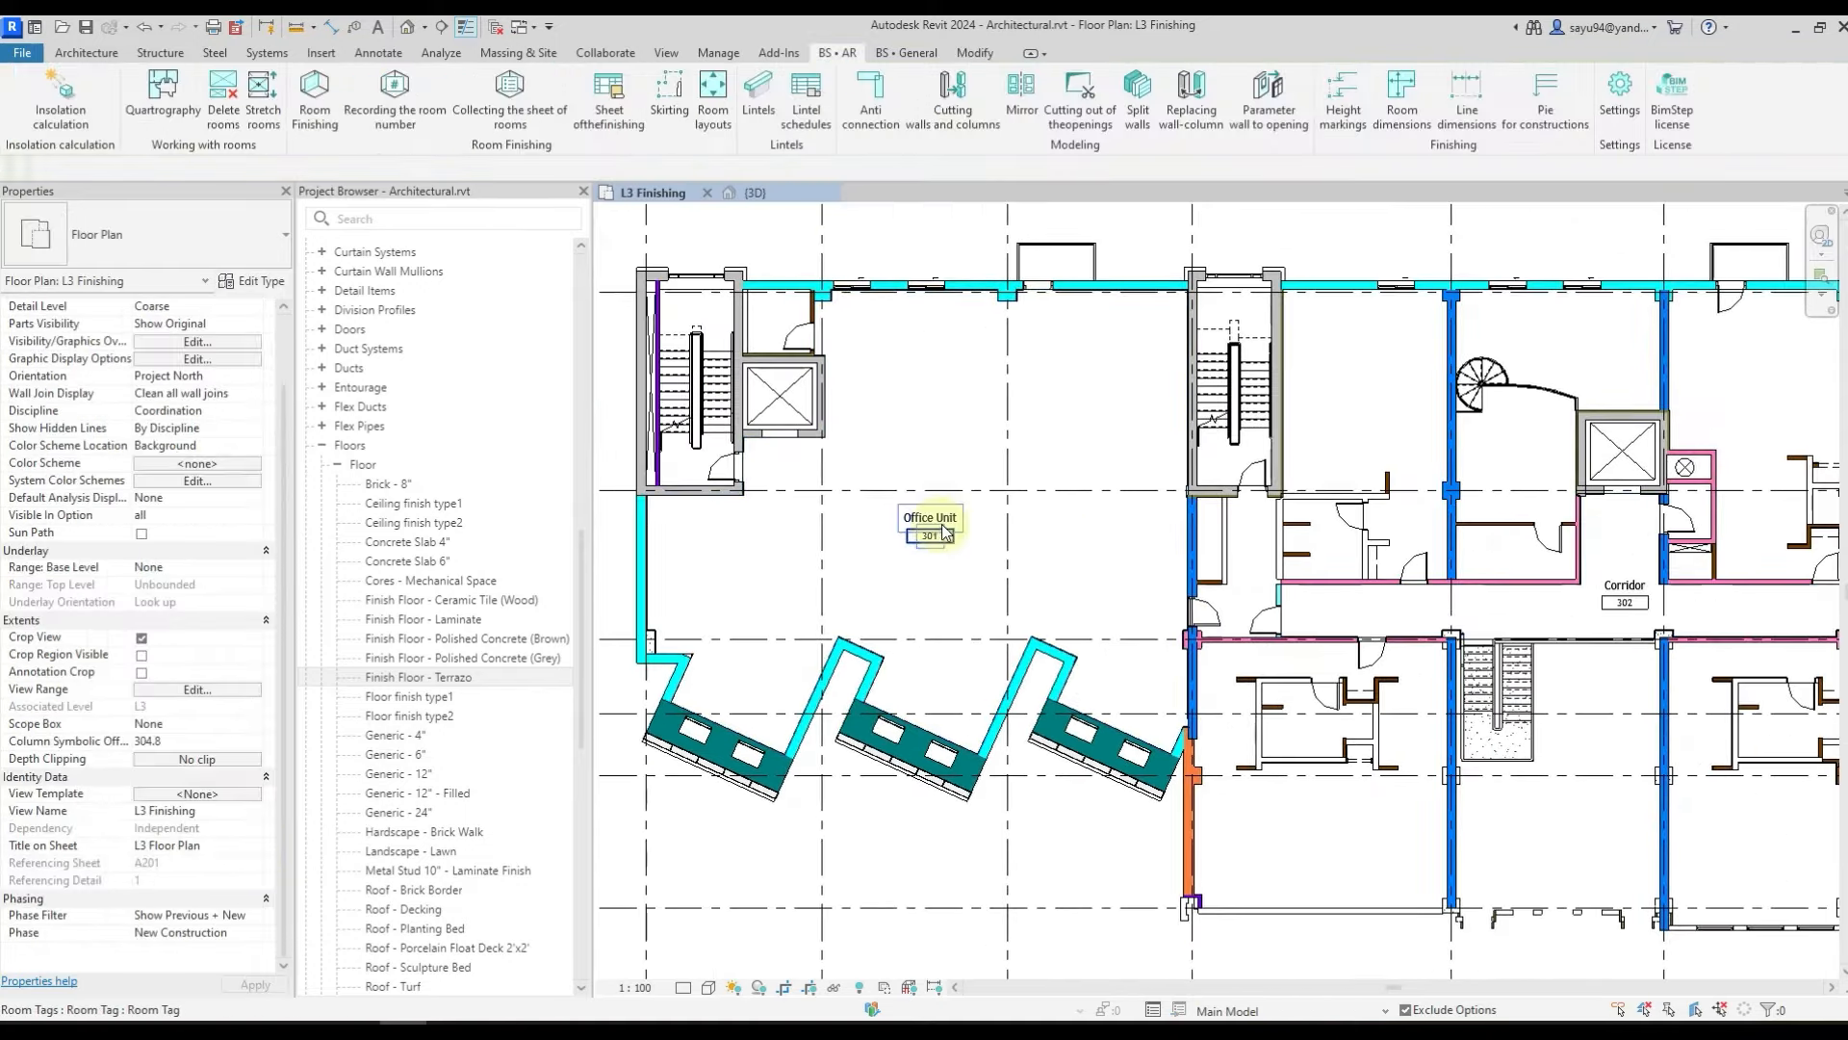
{"action": "left_click", "coordinate": [668, 119]}
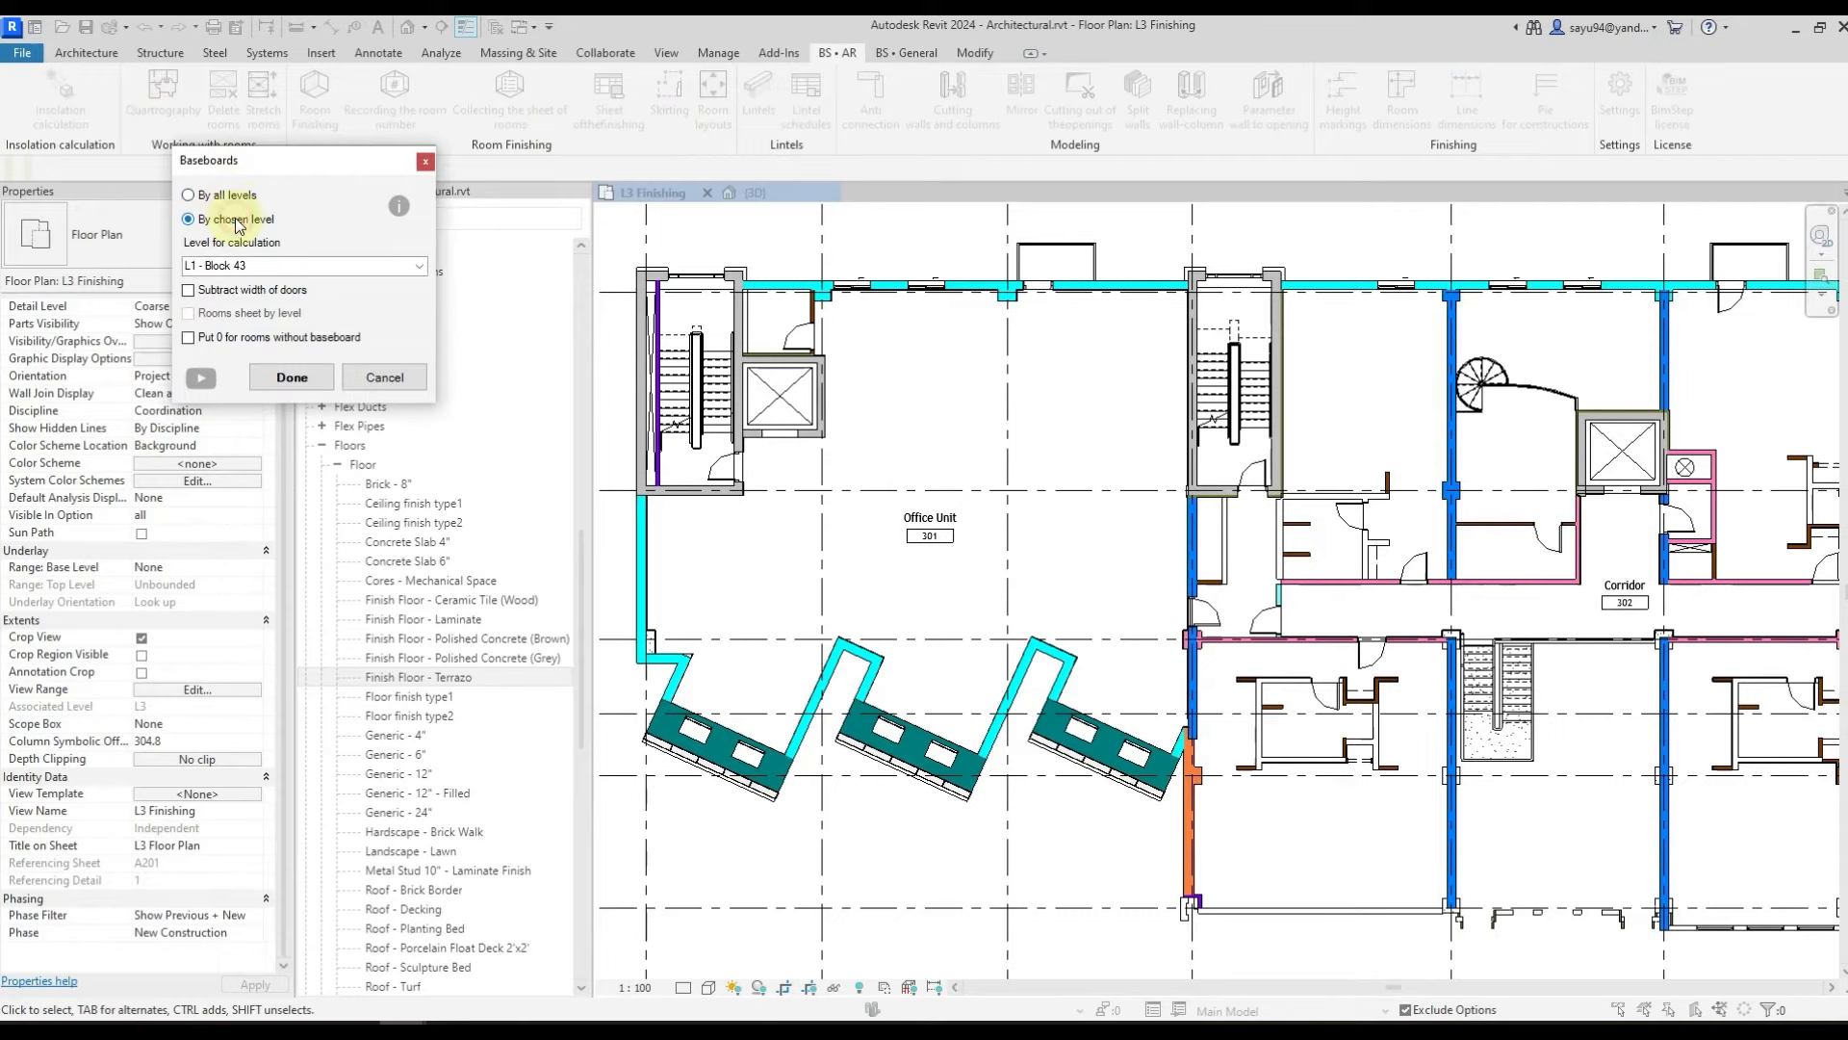
{"action": "left_click", "coordinate": [231, 195]}
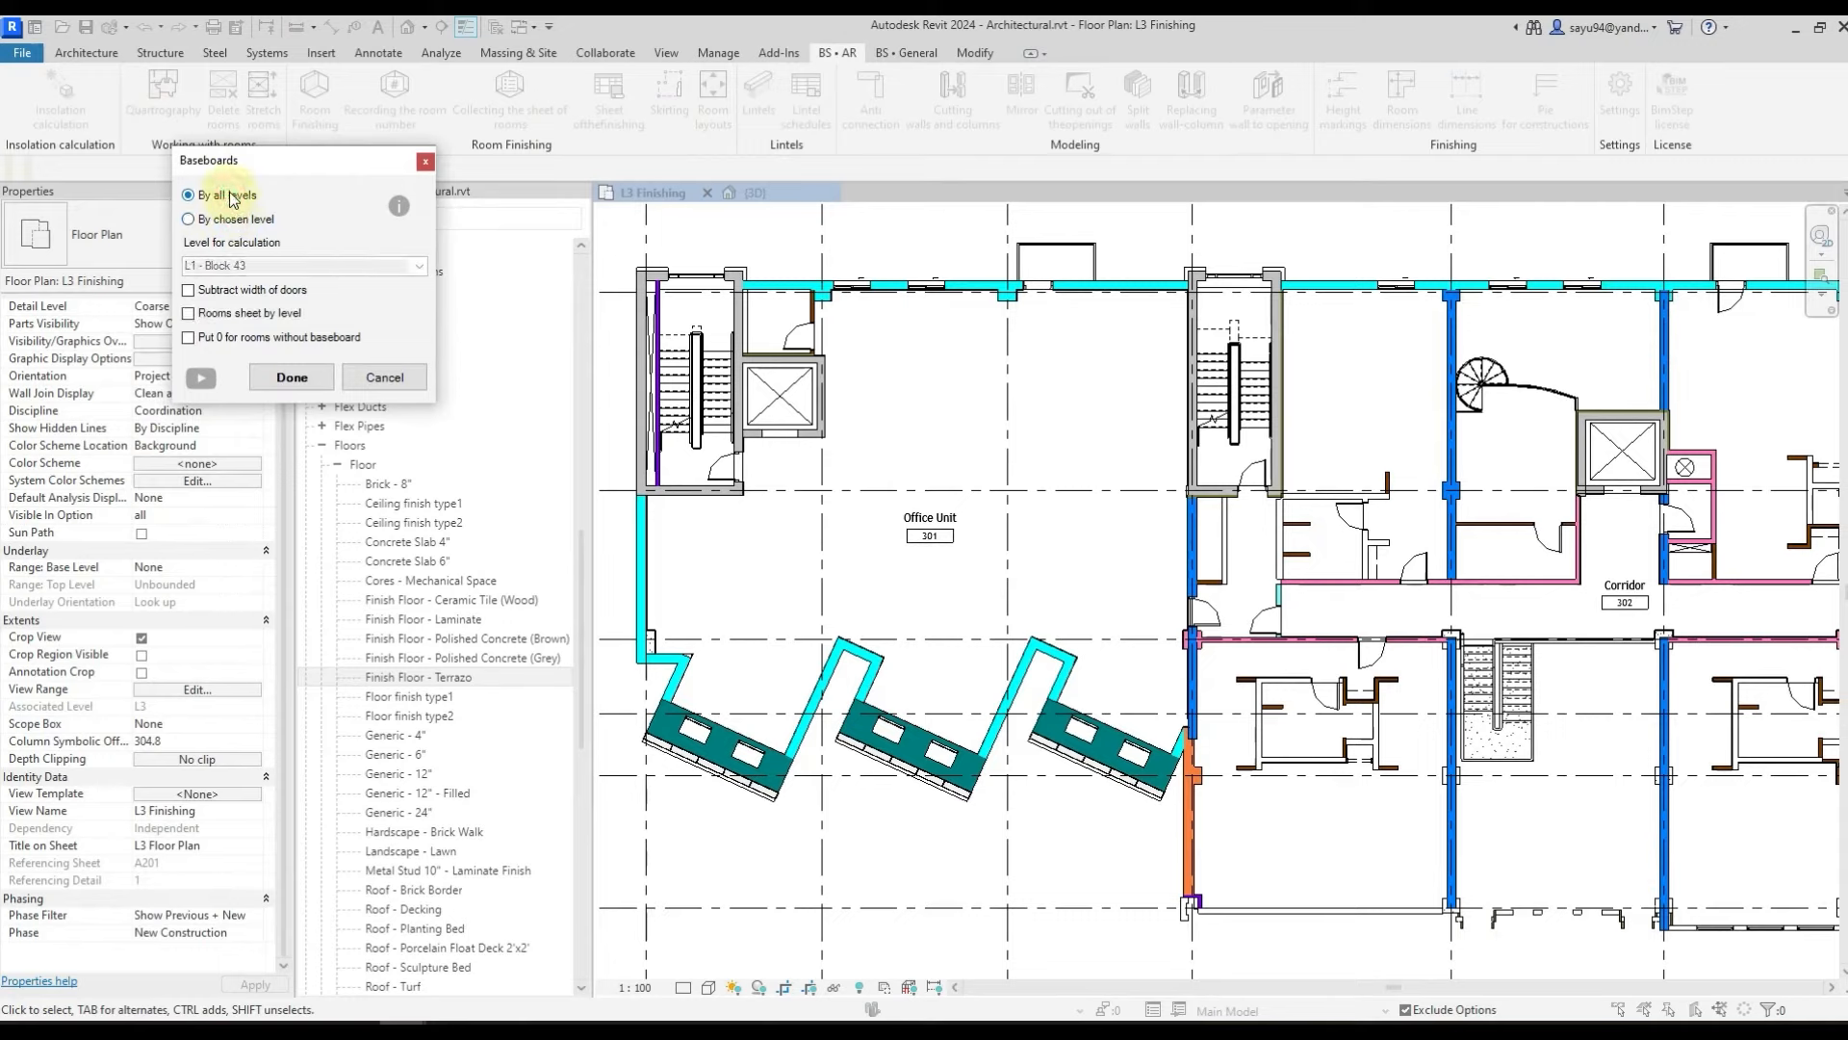
{"action": "left_click", "coordinate": [220, 292]}
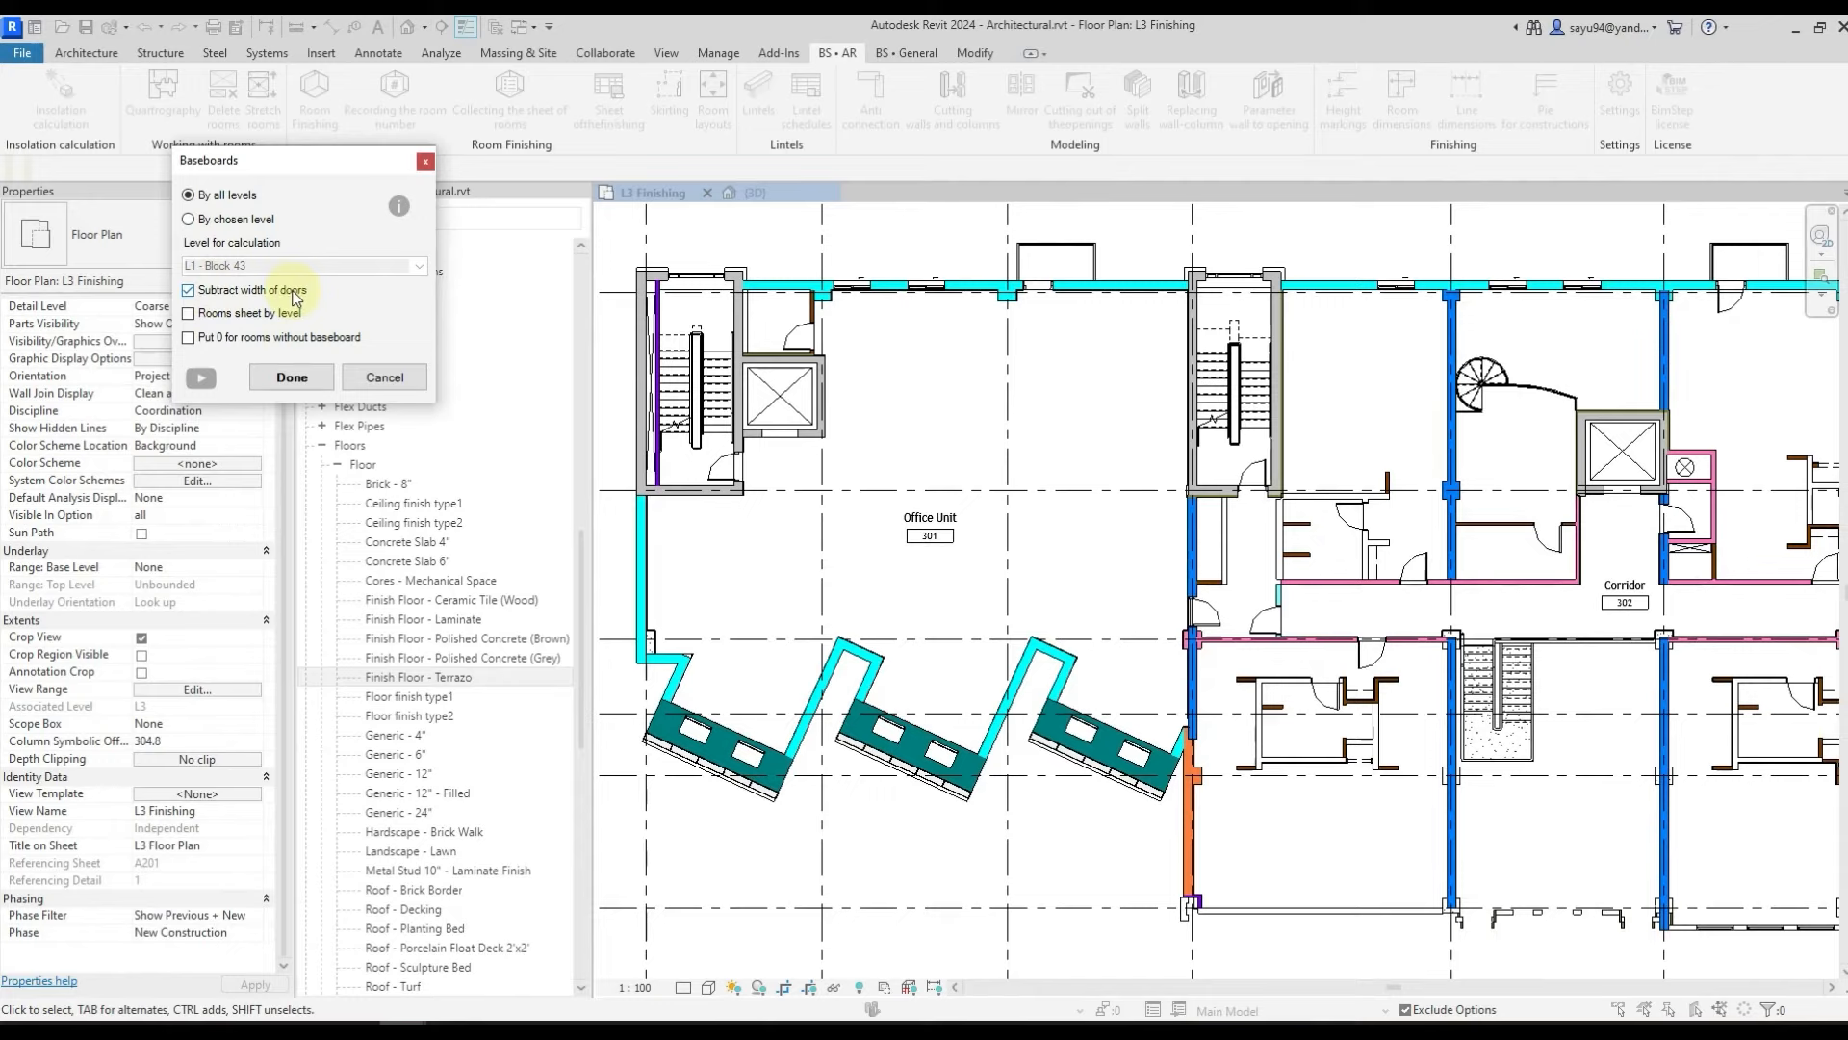
{"action": "left_click", "coordinate": [240, 319]}
{"action": "left_click", "coordinate": [238, 343]}
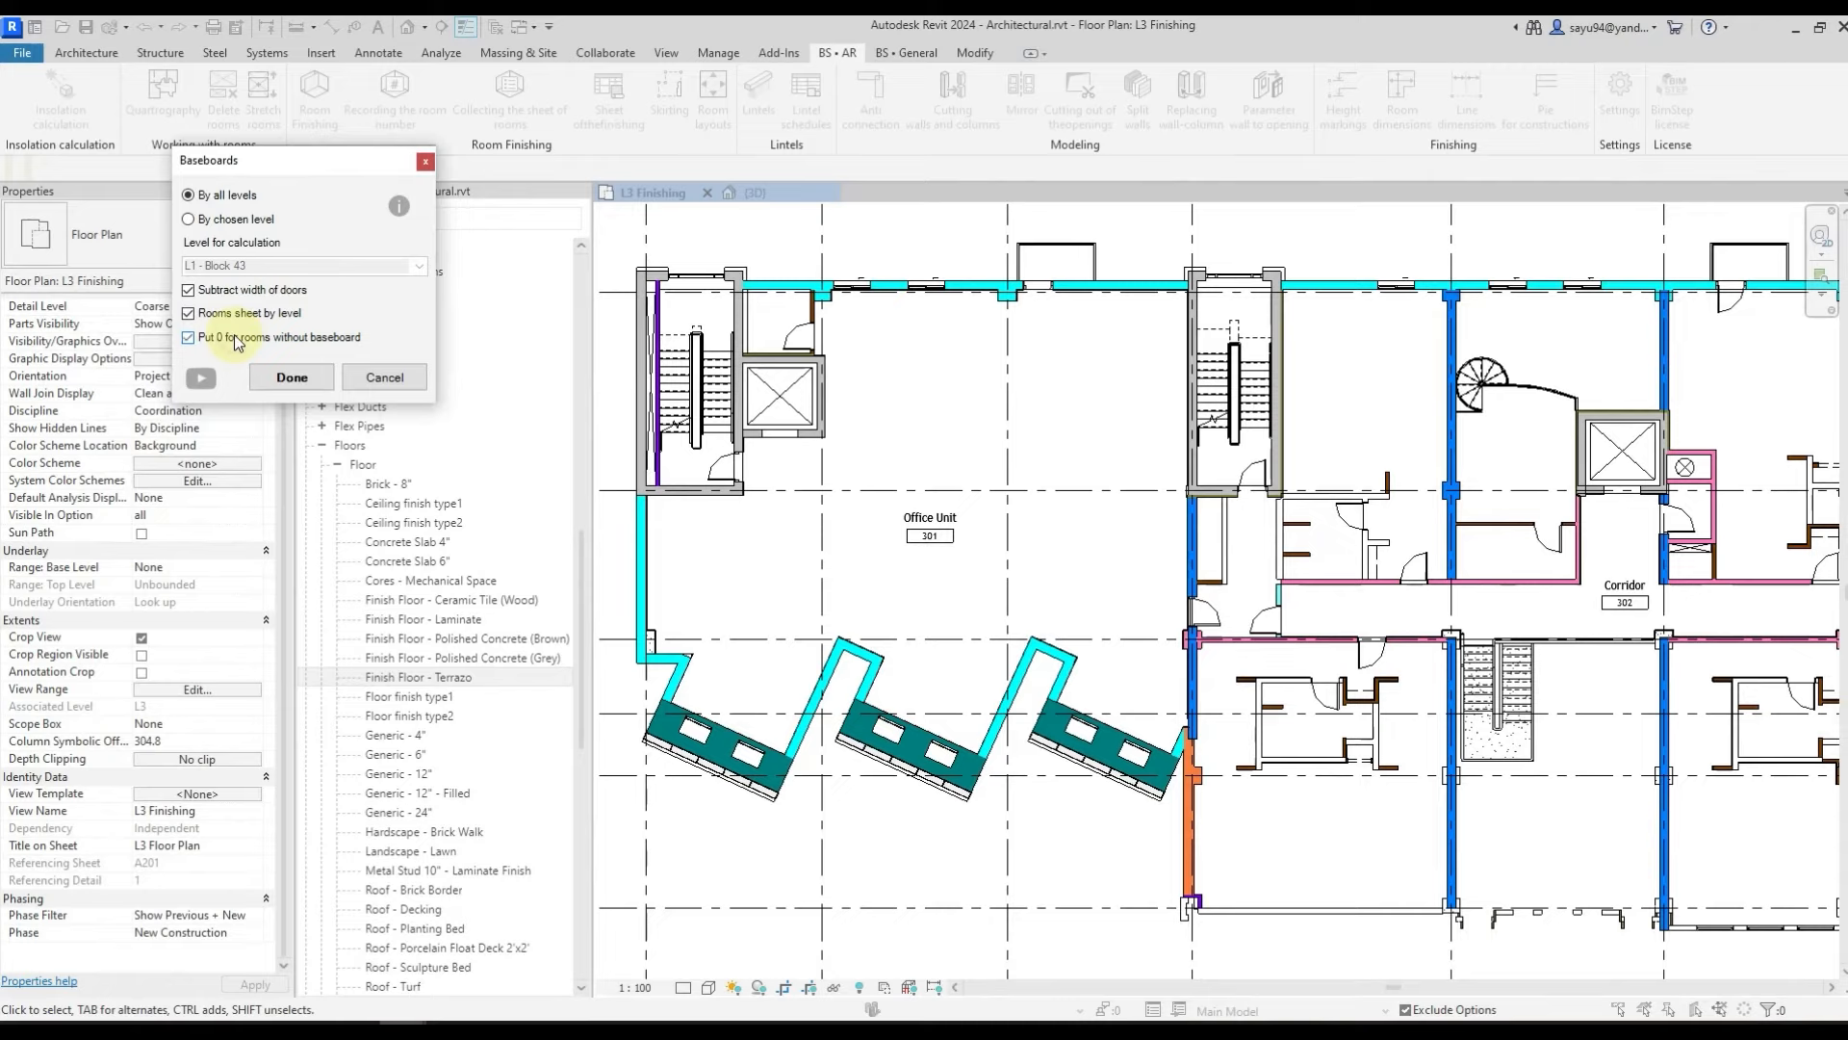
{"action": "left_click", "coordinate": [291, 376]}
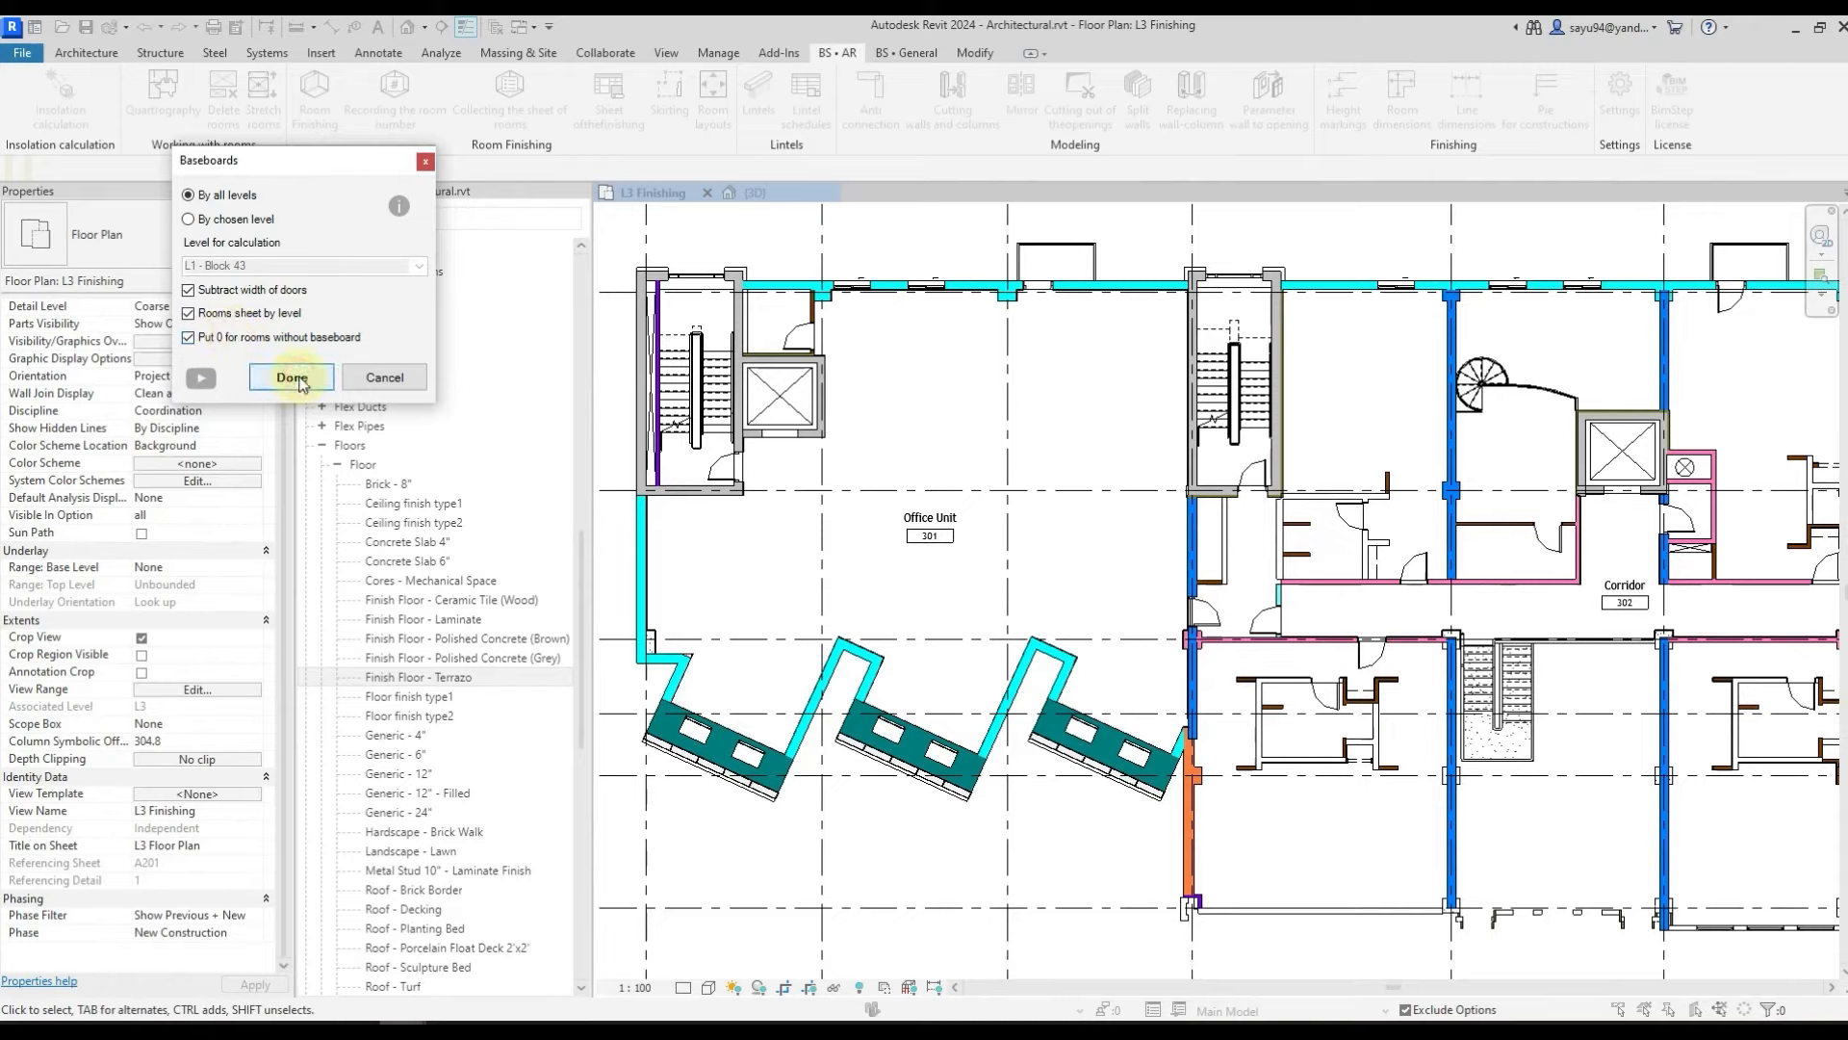
- Check the calculated baseboard length of Office Unit 301 against the room's perimeter
{"action": "left_click", "coordinate": [934, 545]}
{"action": "scroll", "coordinate": [210, 719], "scroll_direction": "down", "scroll_amount": 5}
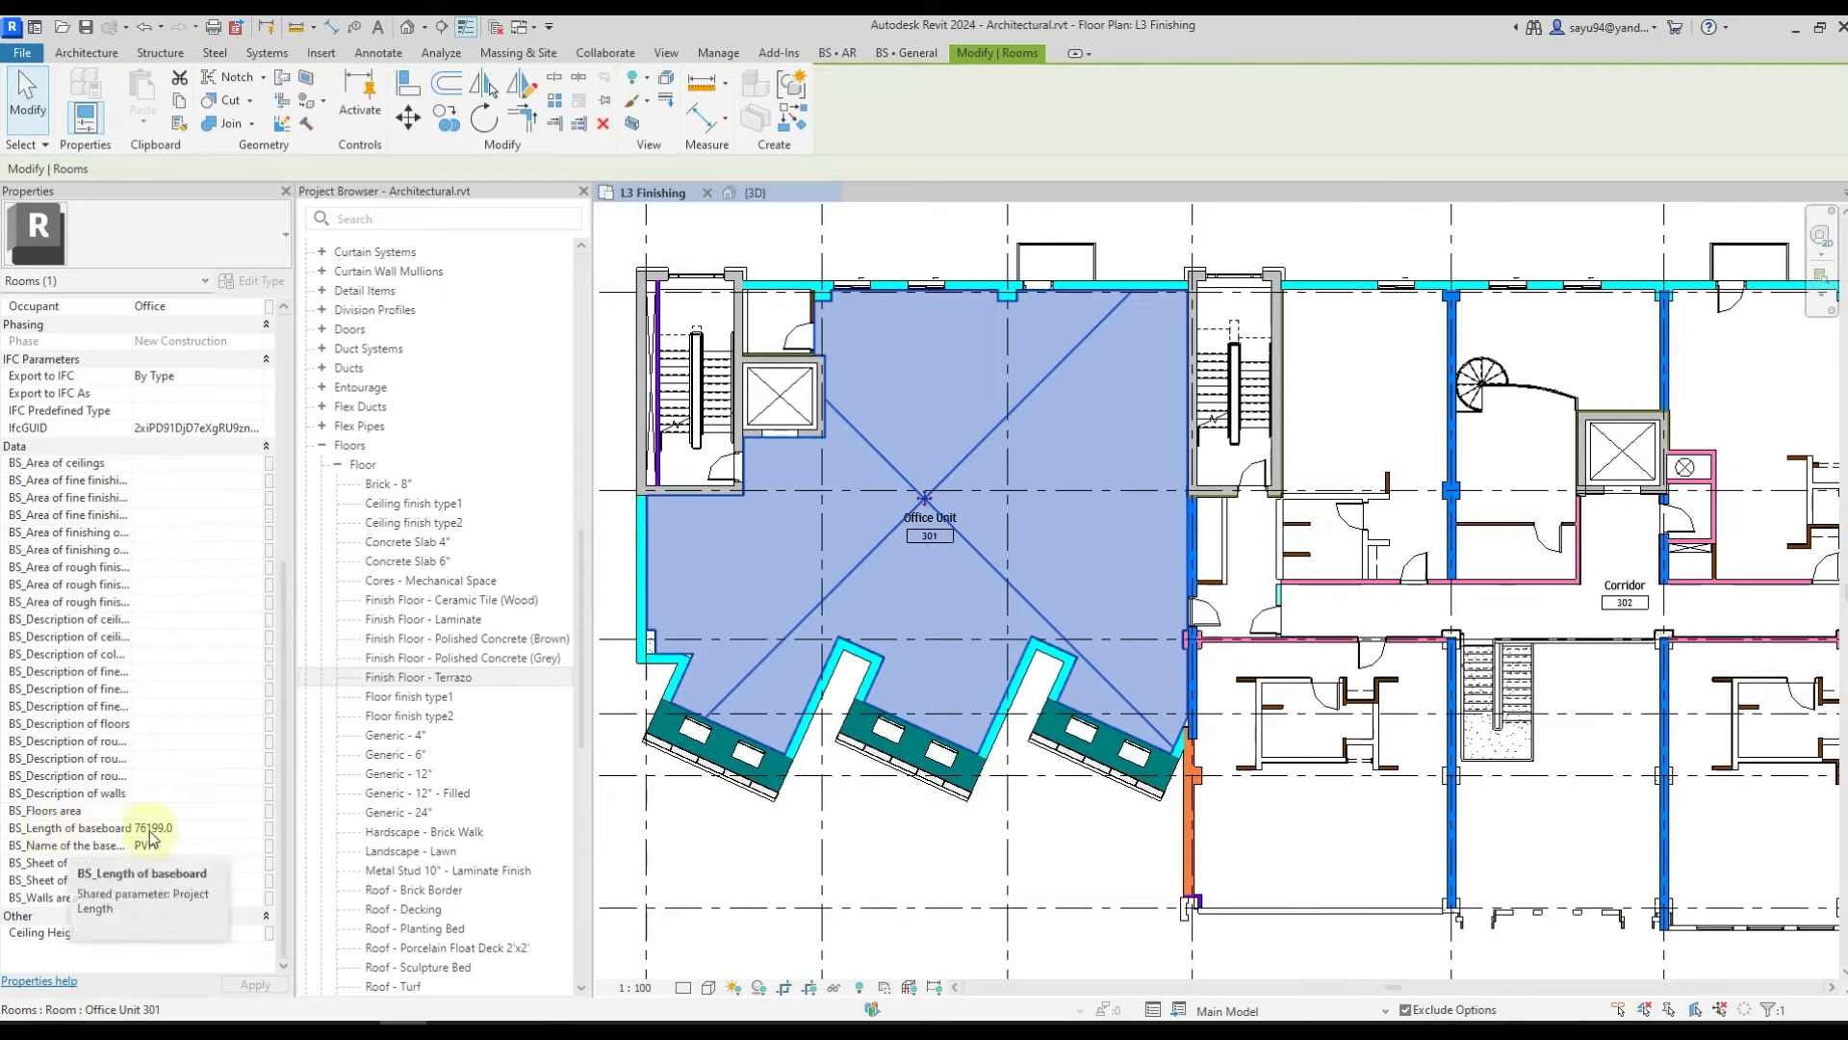
{"action": "left_click", "coordinate": [184, 828]}
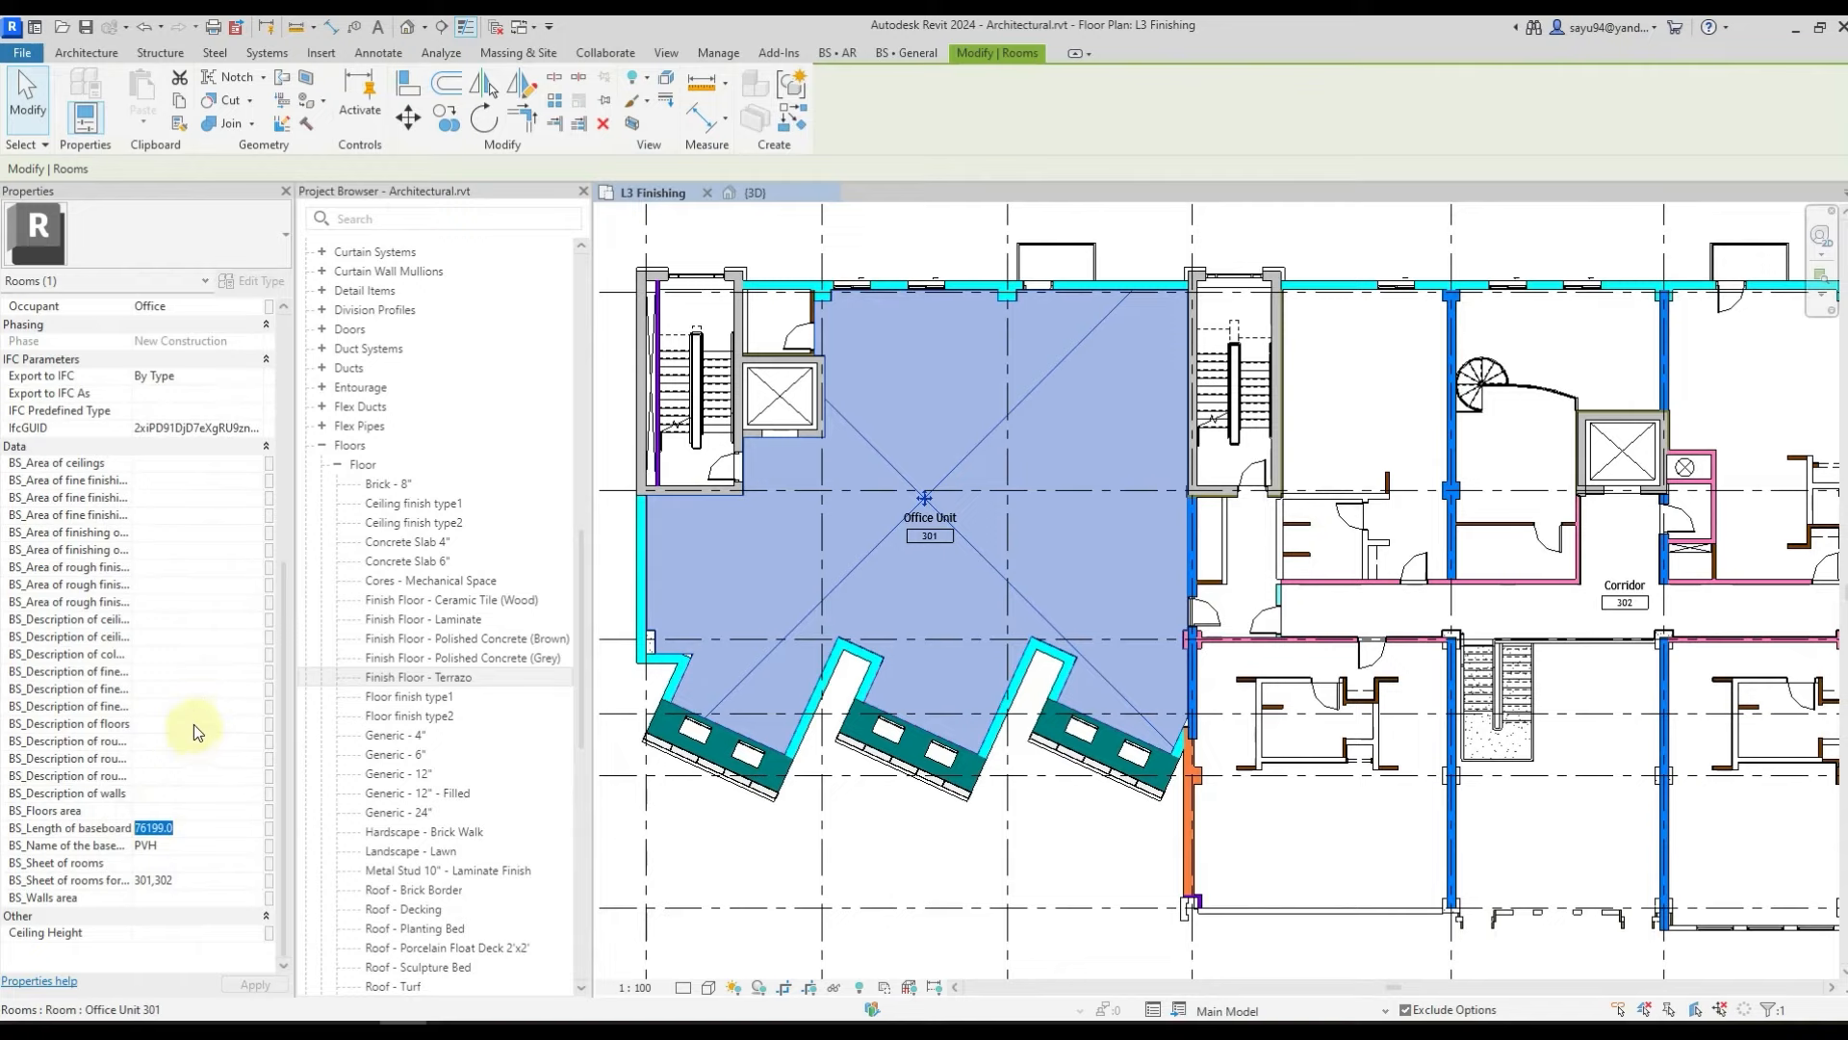
{"action": "scroll", "coordinate": [185, 655], "scroll_direction": "up", "scroll_amount": 8}
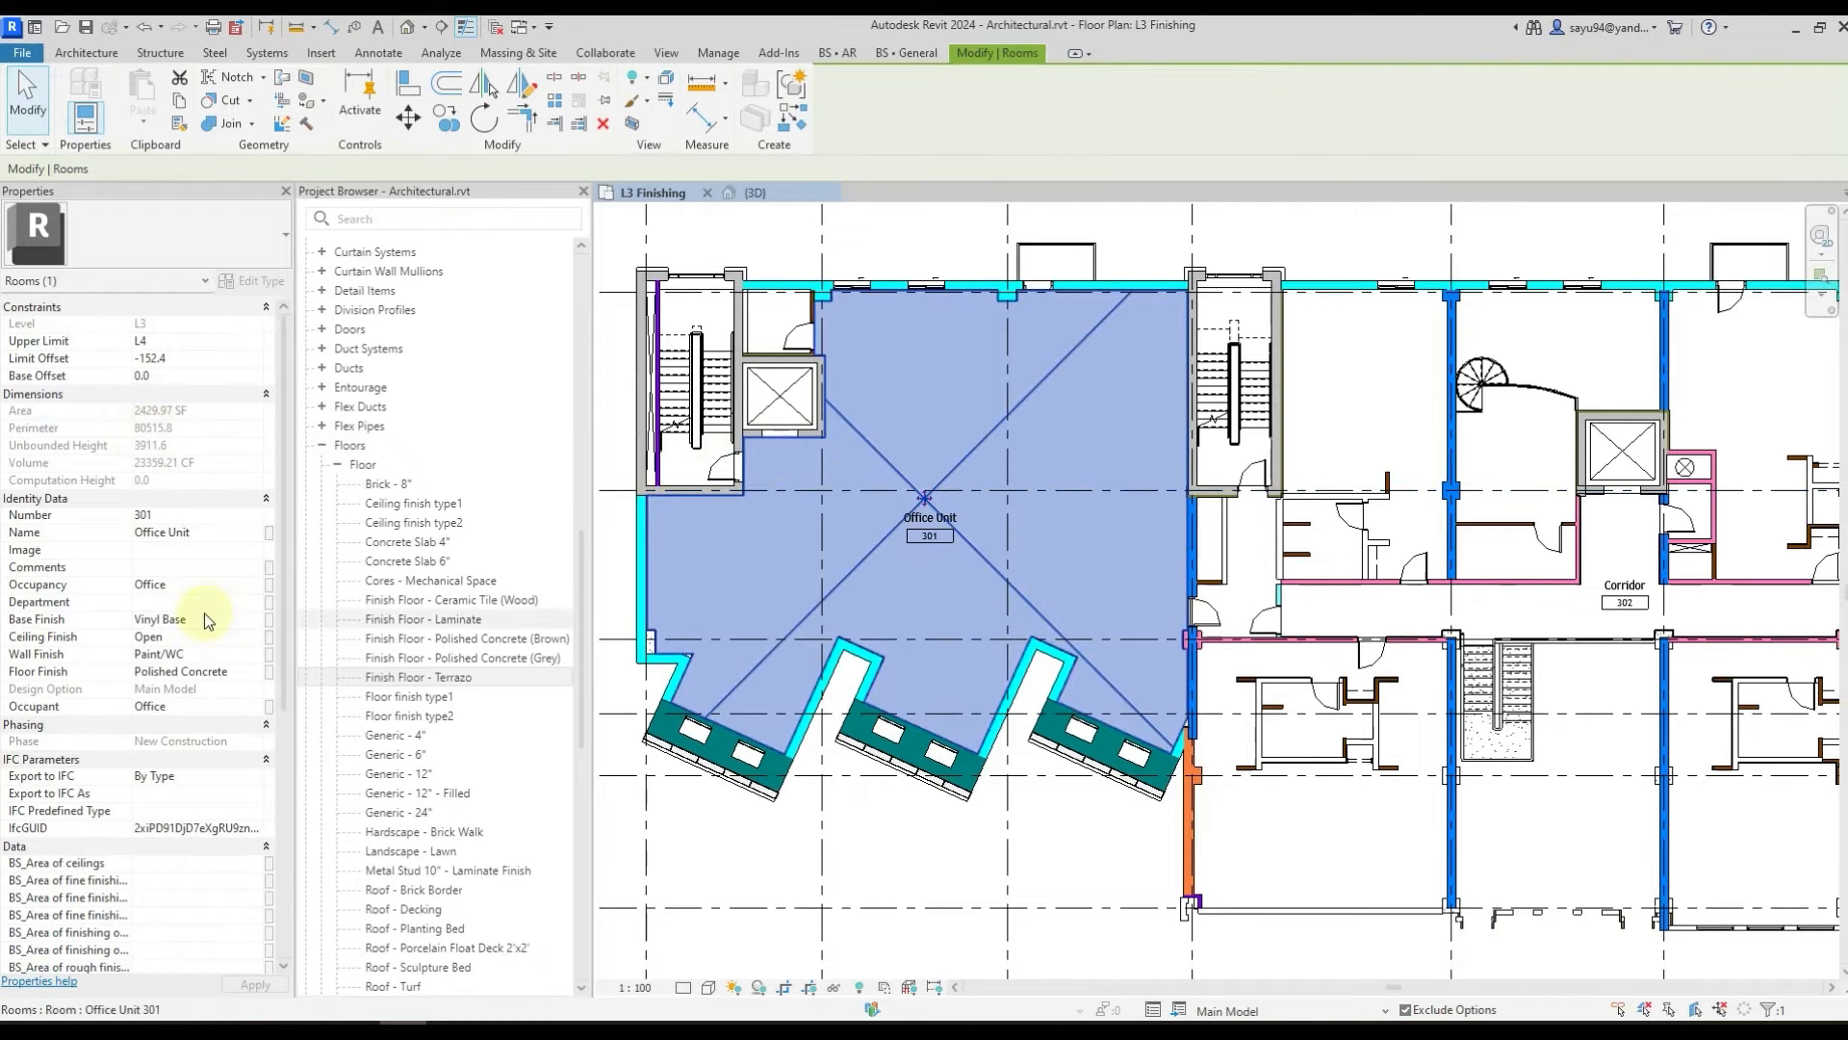
{"action": "scroll", "coordinate": [204, 613], "scroll_direction": "down", "scroll_amount": 4}
{"action": "scroll", "coordinate": [204, 614], "scroll_direction": "down", "scroll_amount": 3}
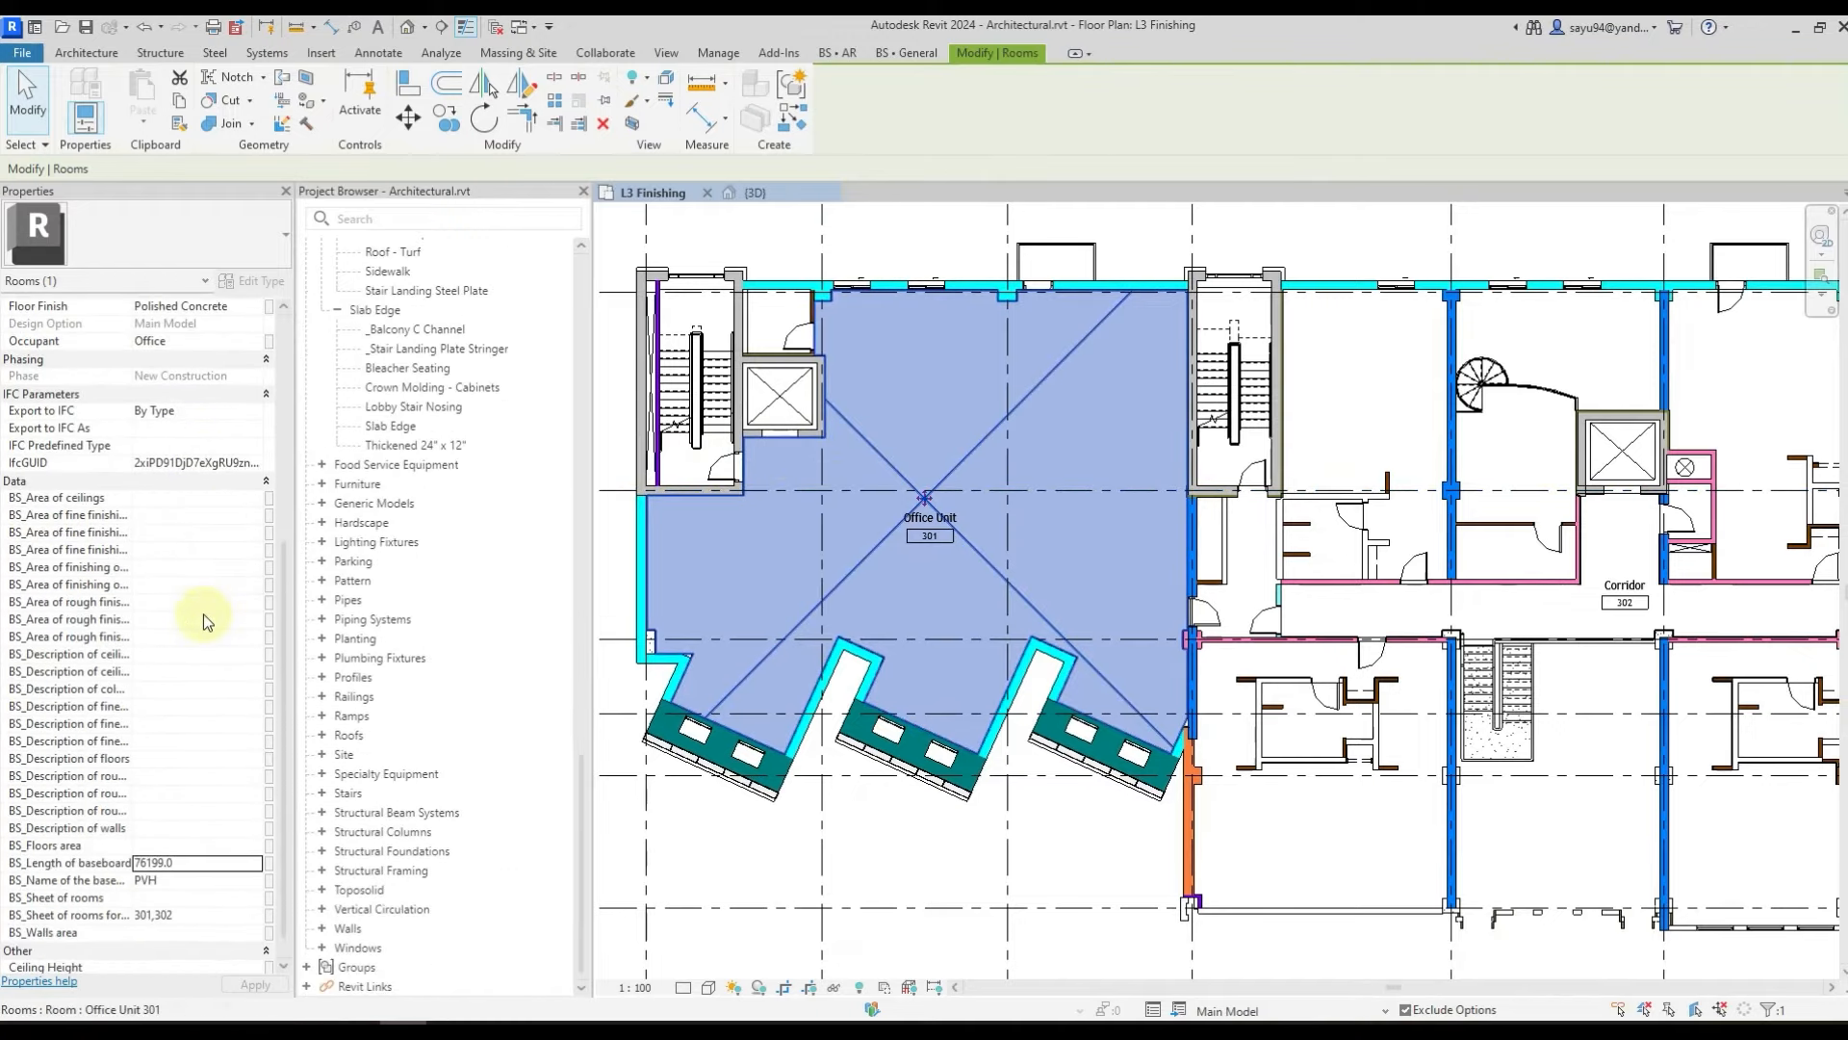
{"action": "left_click", "coordinate": [192, 864]}
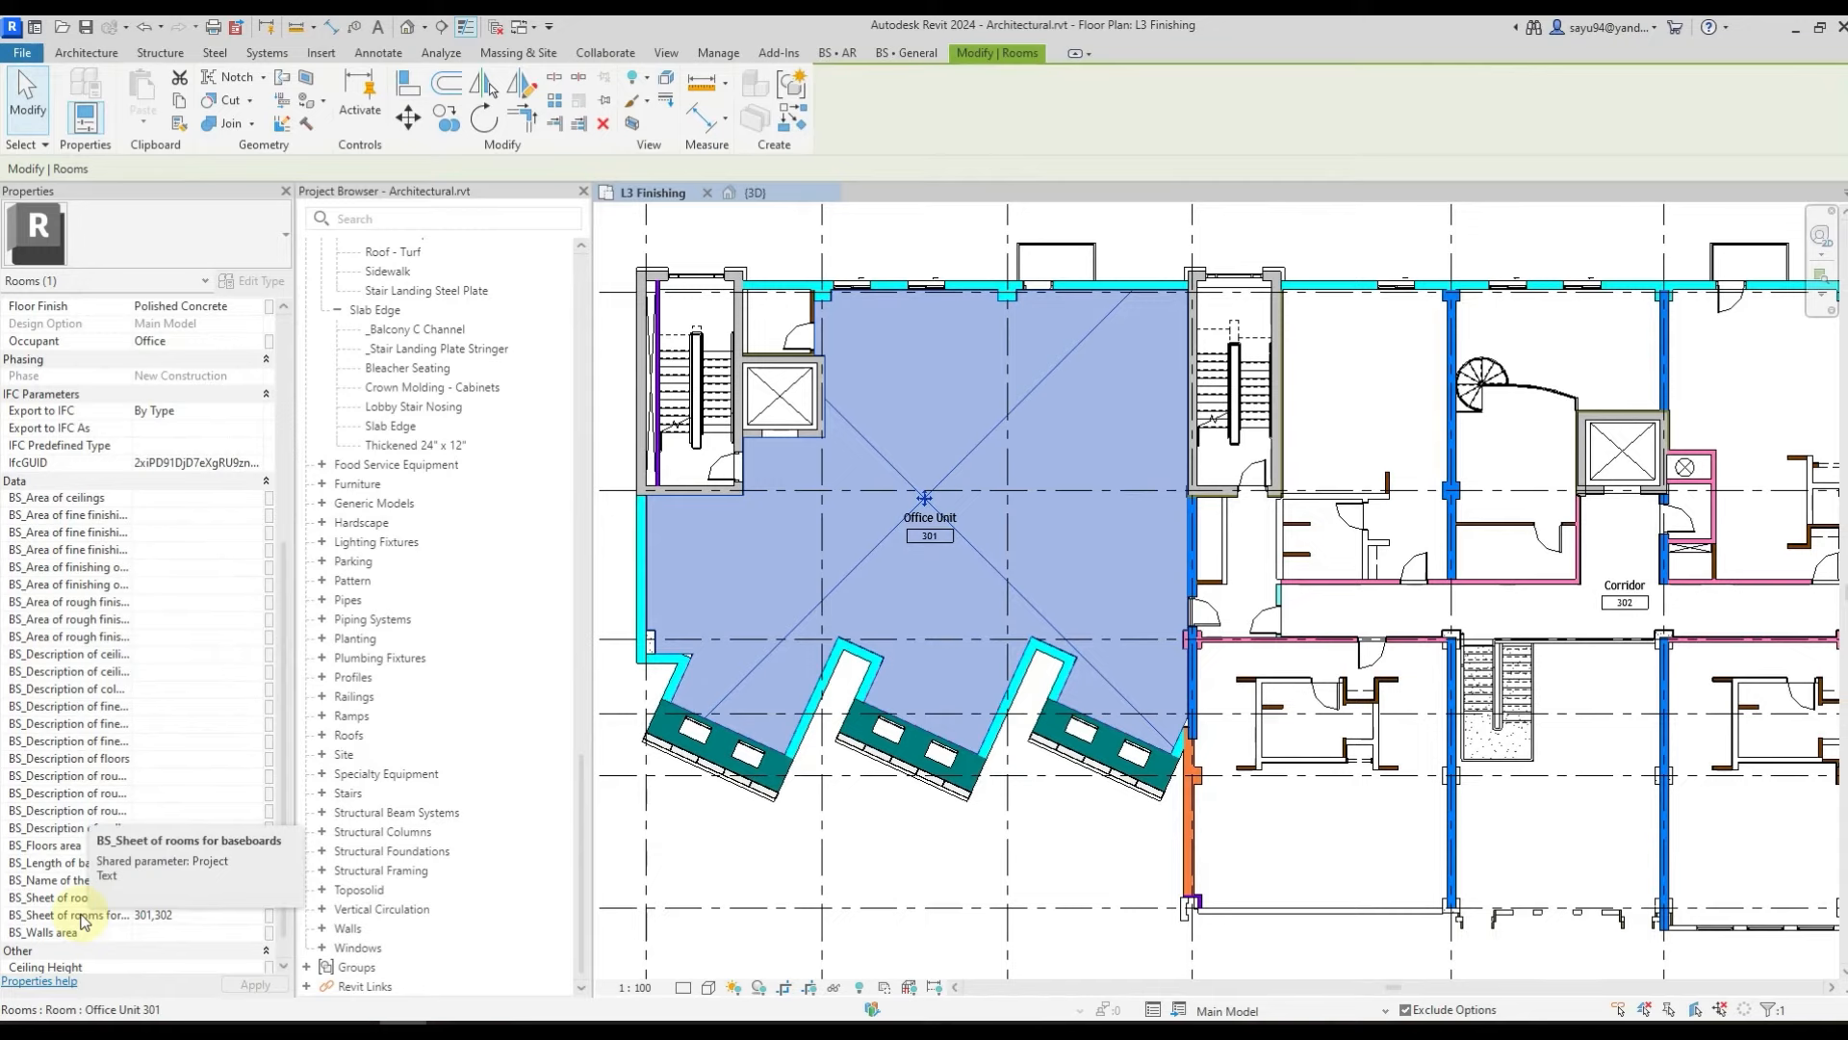
- Check the sheet of rooms for baseboards recorded in Office Unit 301, and deselect the room
{"action": "left_click", "coordinate": [189, 917]}
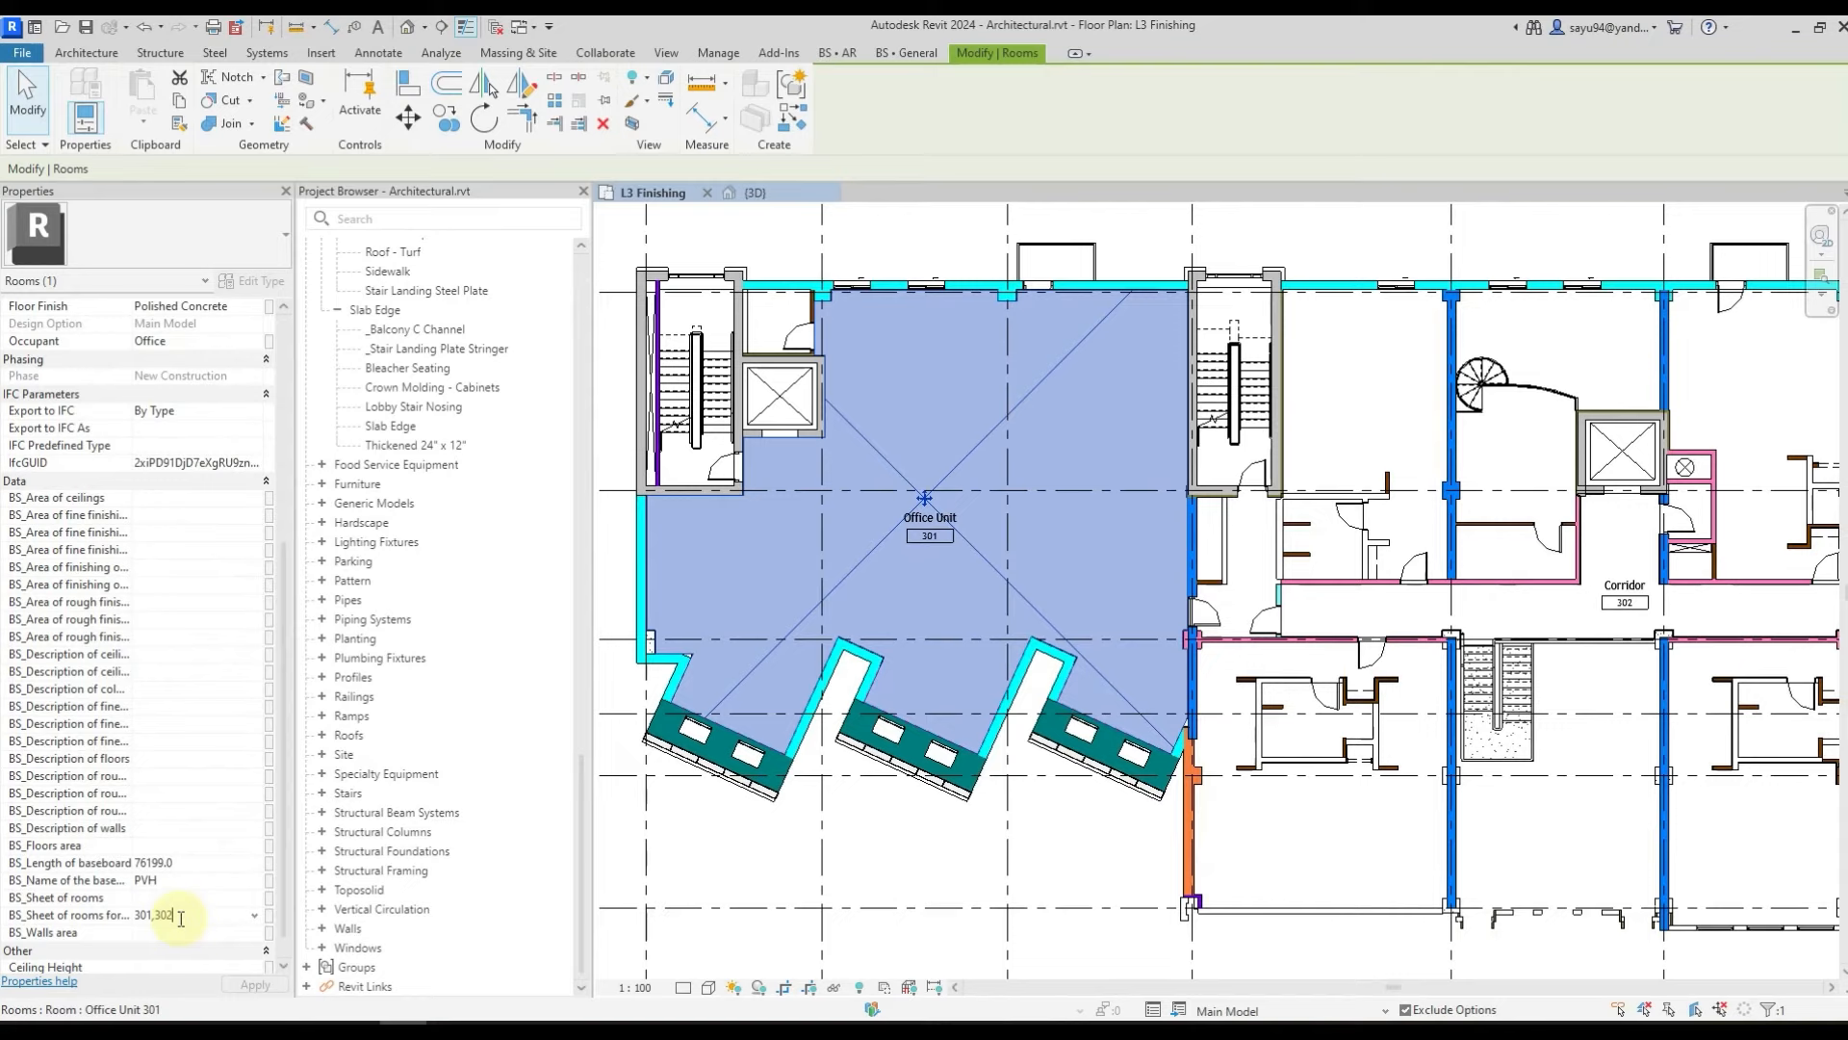
{"action": "left_click_drag", "start_coordinate": [181, 917], "coordinate": [135, 919]}
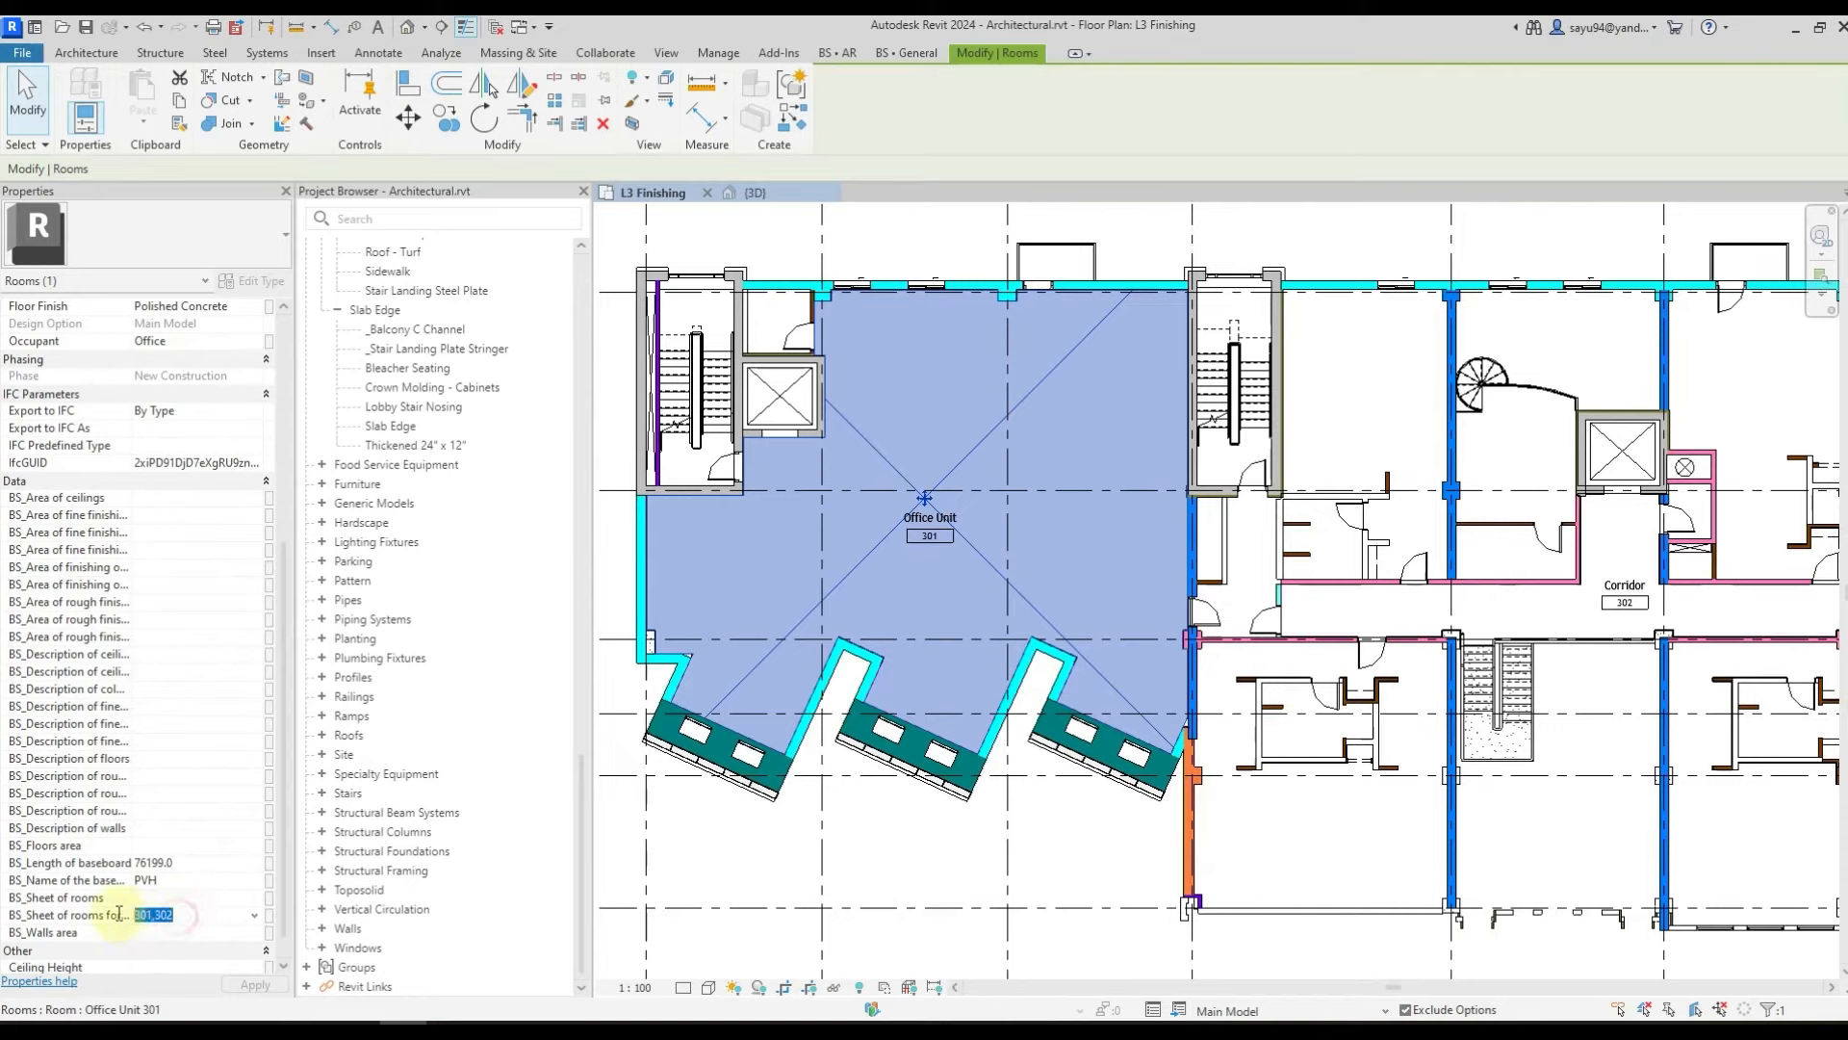
{"action": "left_click", "coordinate": [195, 914]}
{"action": "left_click", "coordinate": [1044, 530]}
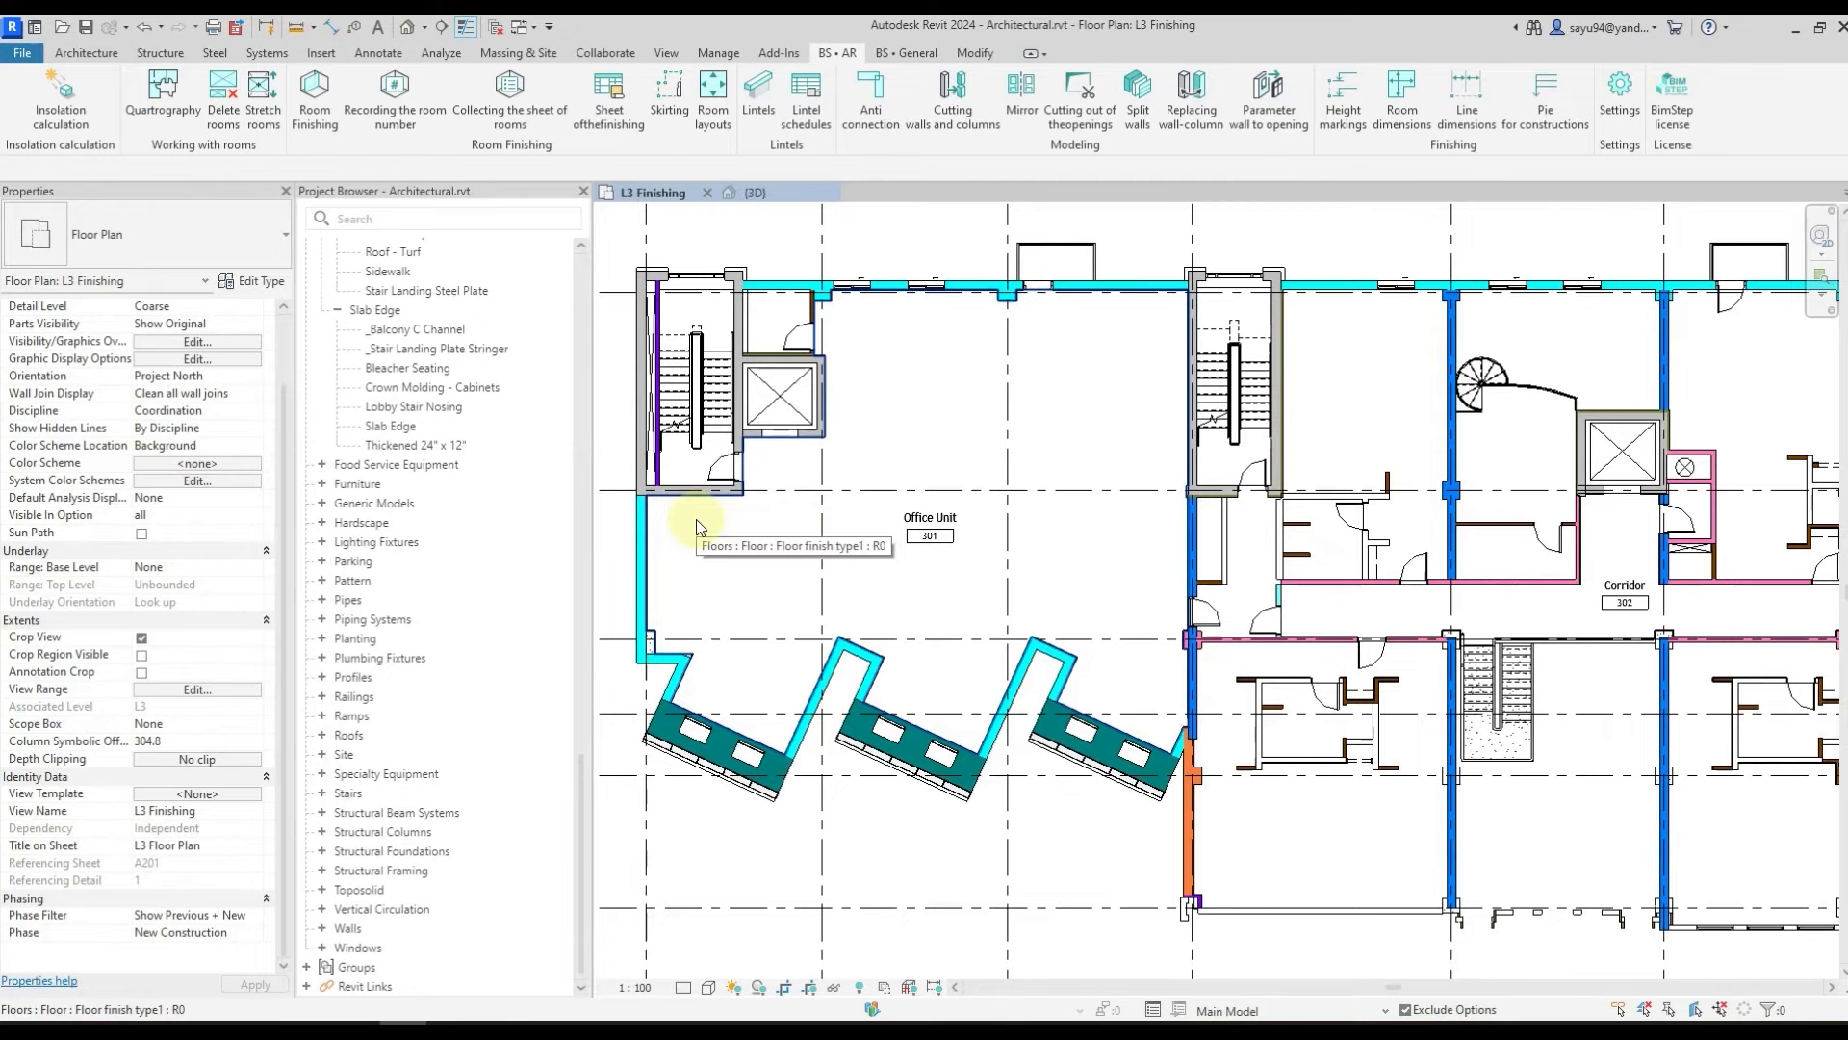
- Inspect the gypsum finishing wall below the stairwell in Office Unit 301 and the finishing walls at the Corridor 302 entrance
{"action": "scroll", "coordinate": [696, 518], "scroll_direction": "up", "scroll_amount": 8}
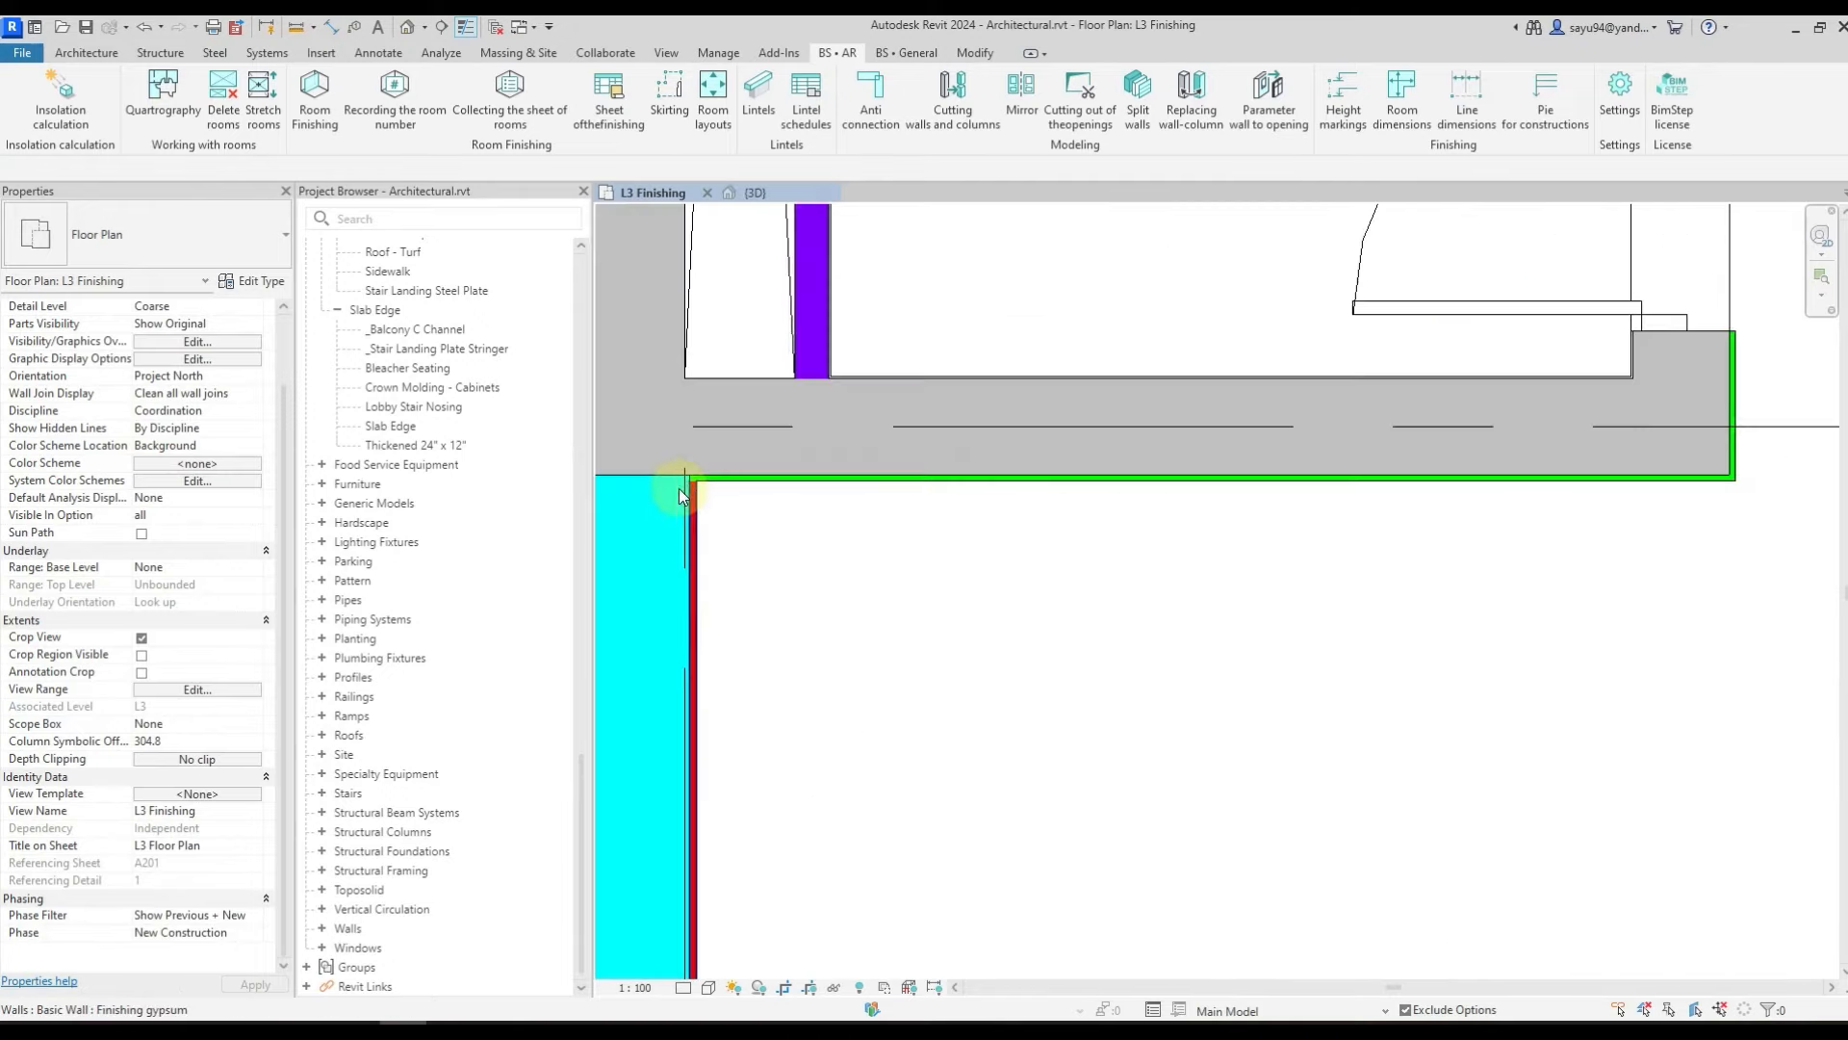
{"action": "left_click", "coordinate": [699, 520]}
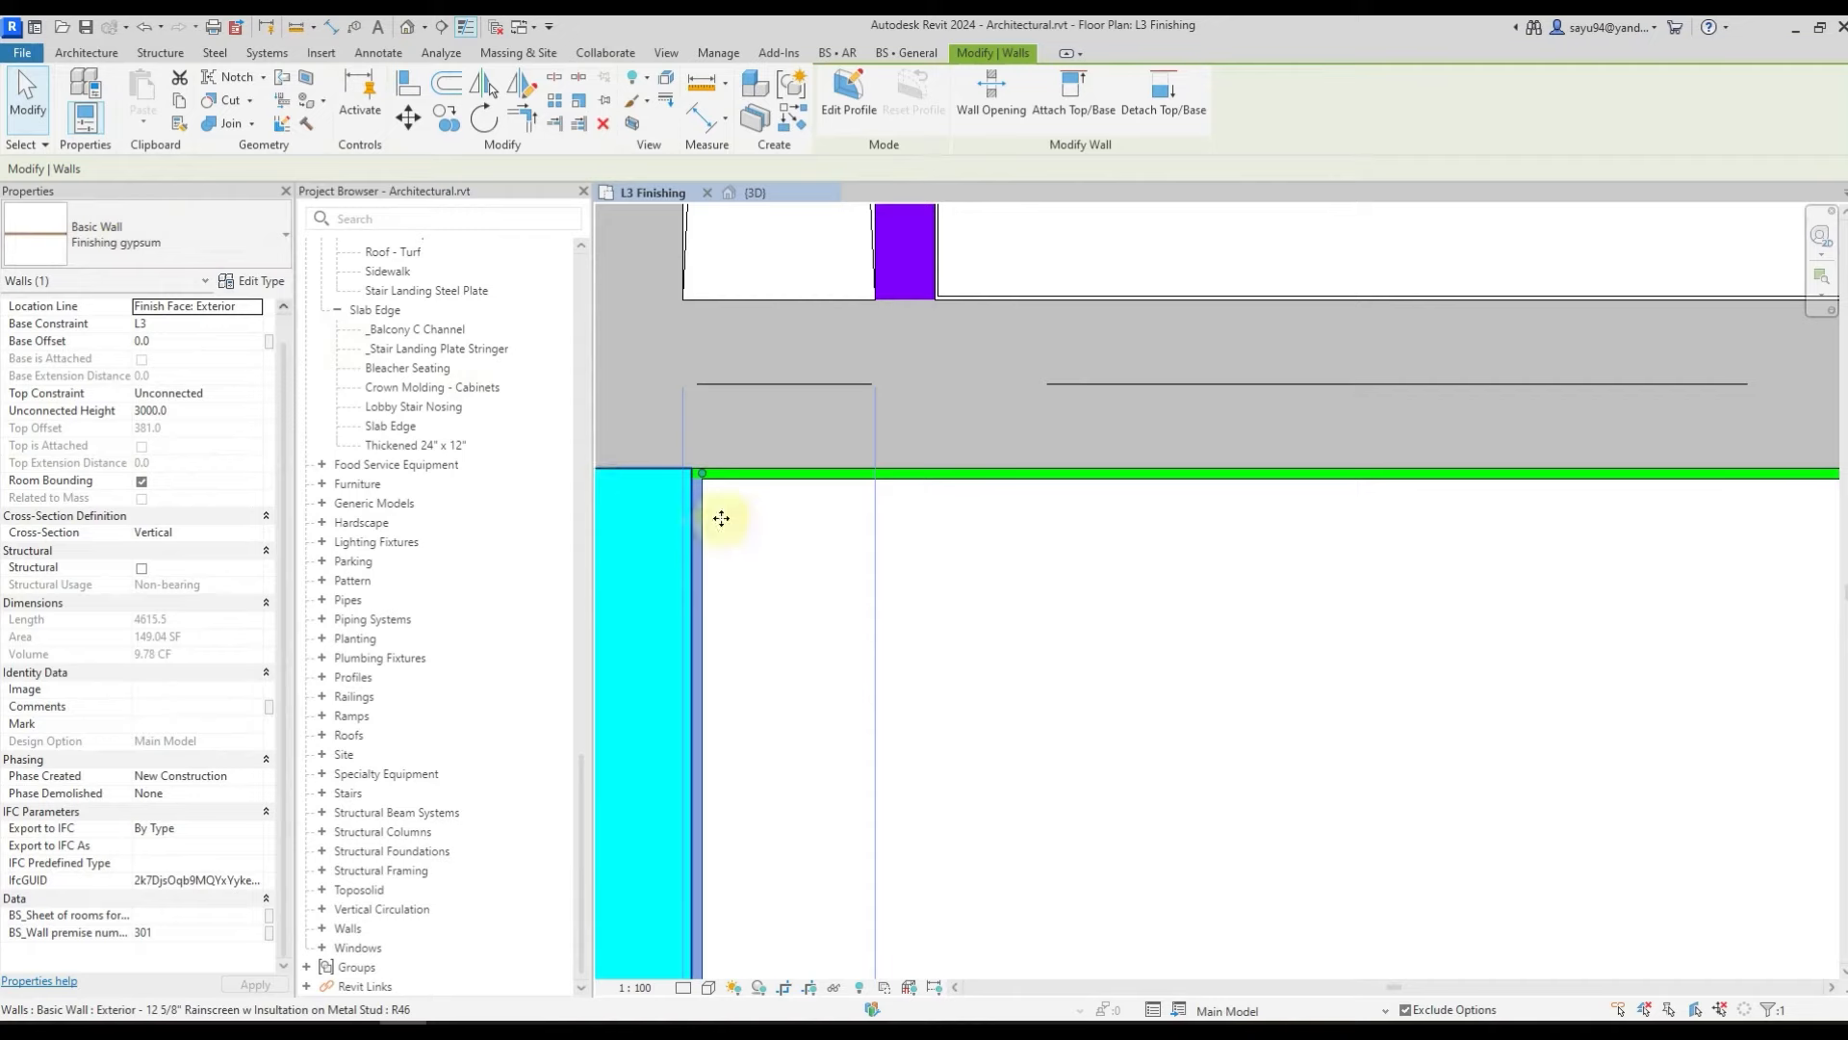
{"action": "scroll", "coordinate": [721, 520], "scroll_direction": "down", "scroll_amount": 5}
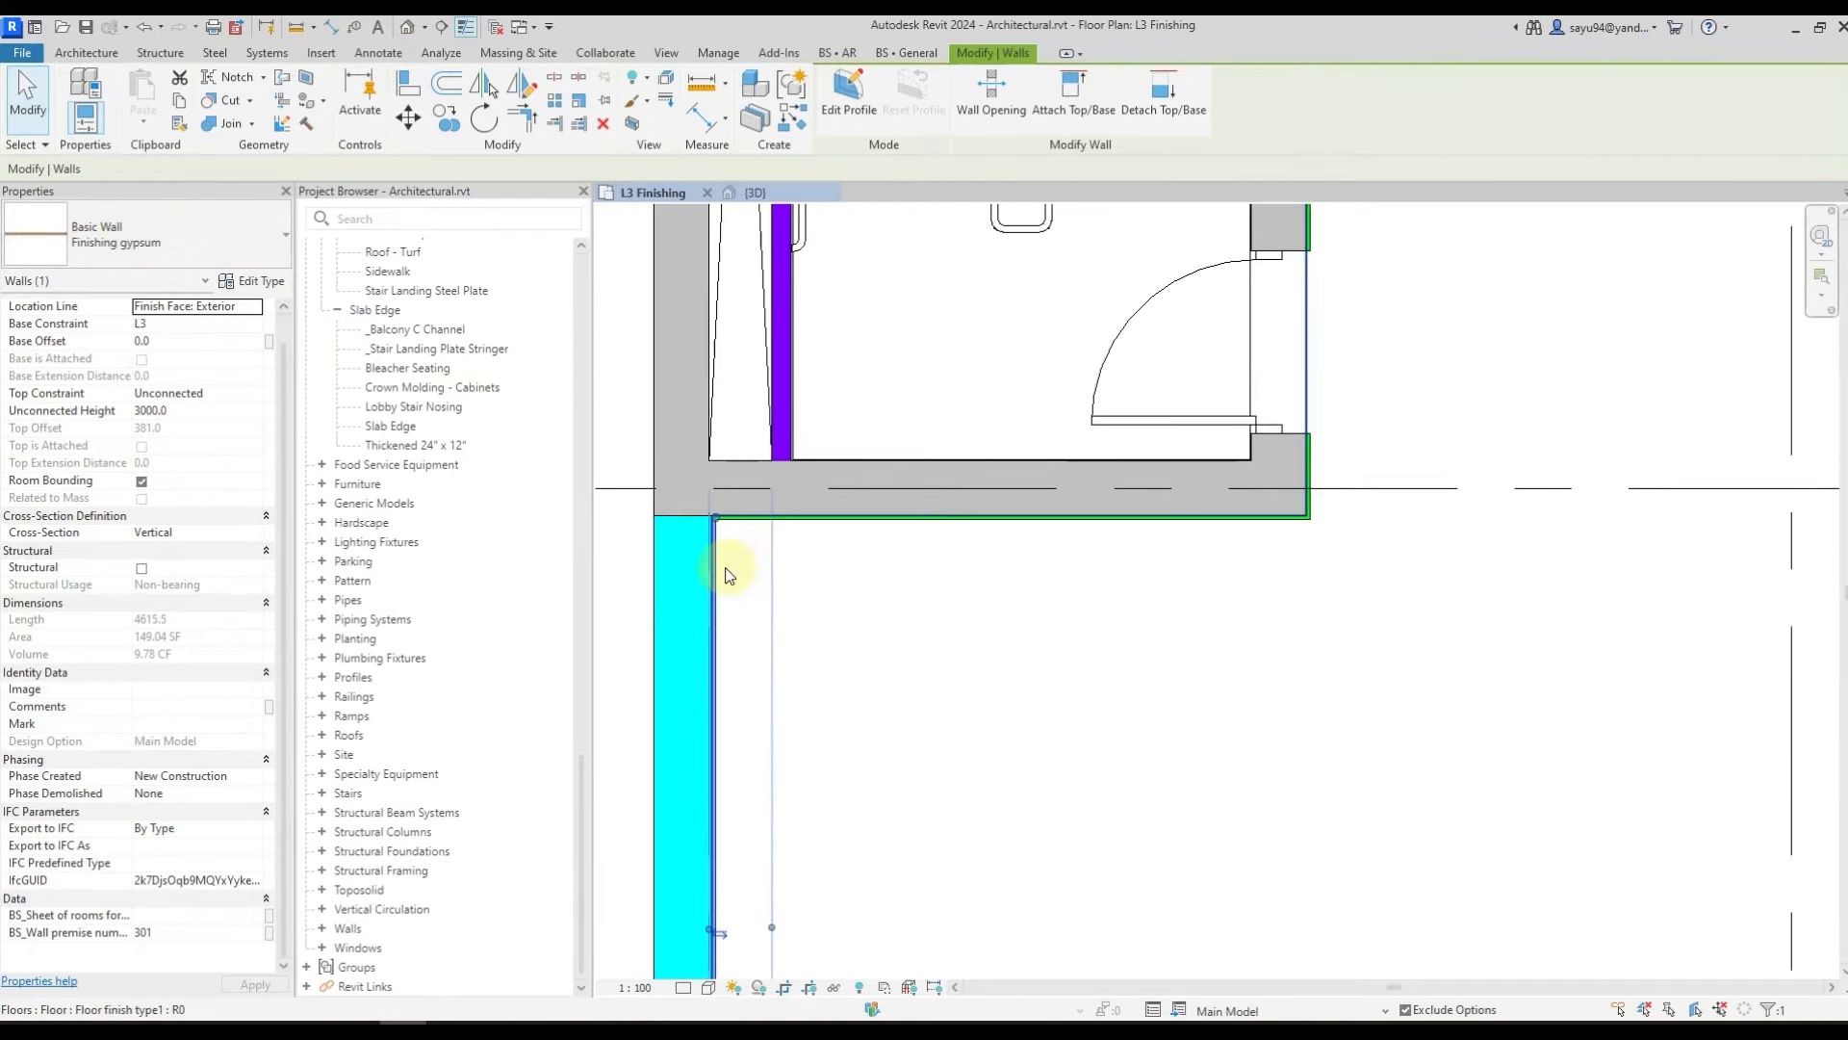
{"action": "scroll", "coordinate": [731, 587], "scroll_direction": "down", "scroll_amount": 6}
{"action": "scroll", "coordinate": [757, 619], "scroll_direction": "down", "scroll_amount": 1}
{"action": "middle_click_drag", "start_coordinate": [1471, 668], "coordinate": [1092, 591]}
{"action": "scroll", "coordinate": [1013, 606], "scroll_direction": "up", "scroll_amount": 6}
{"action": "key", "text": "Escape"}
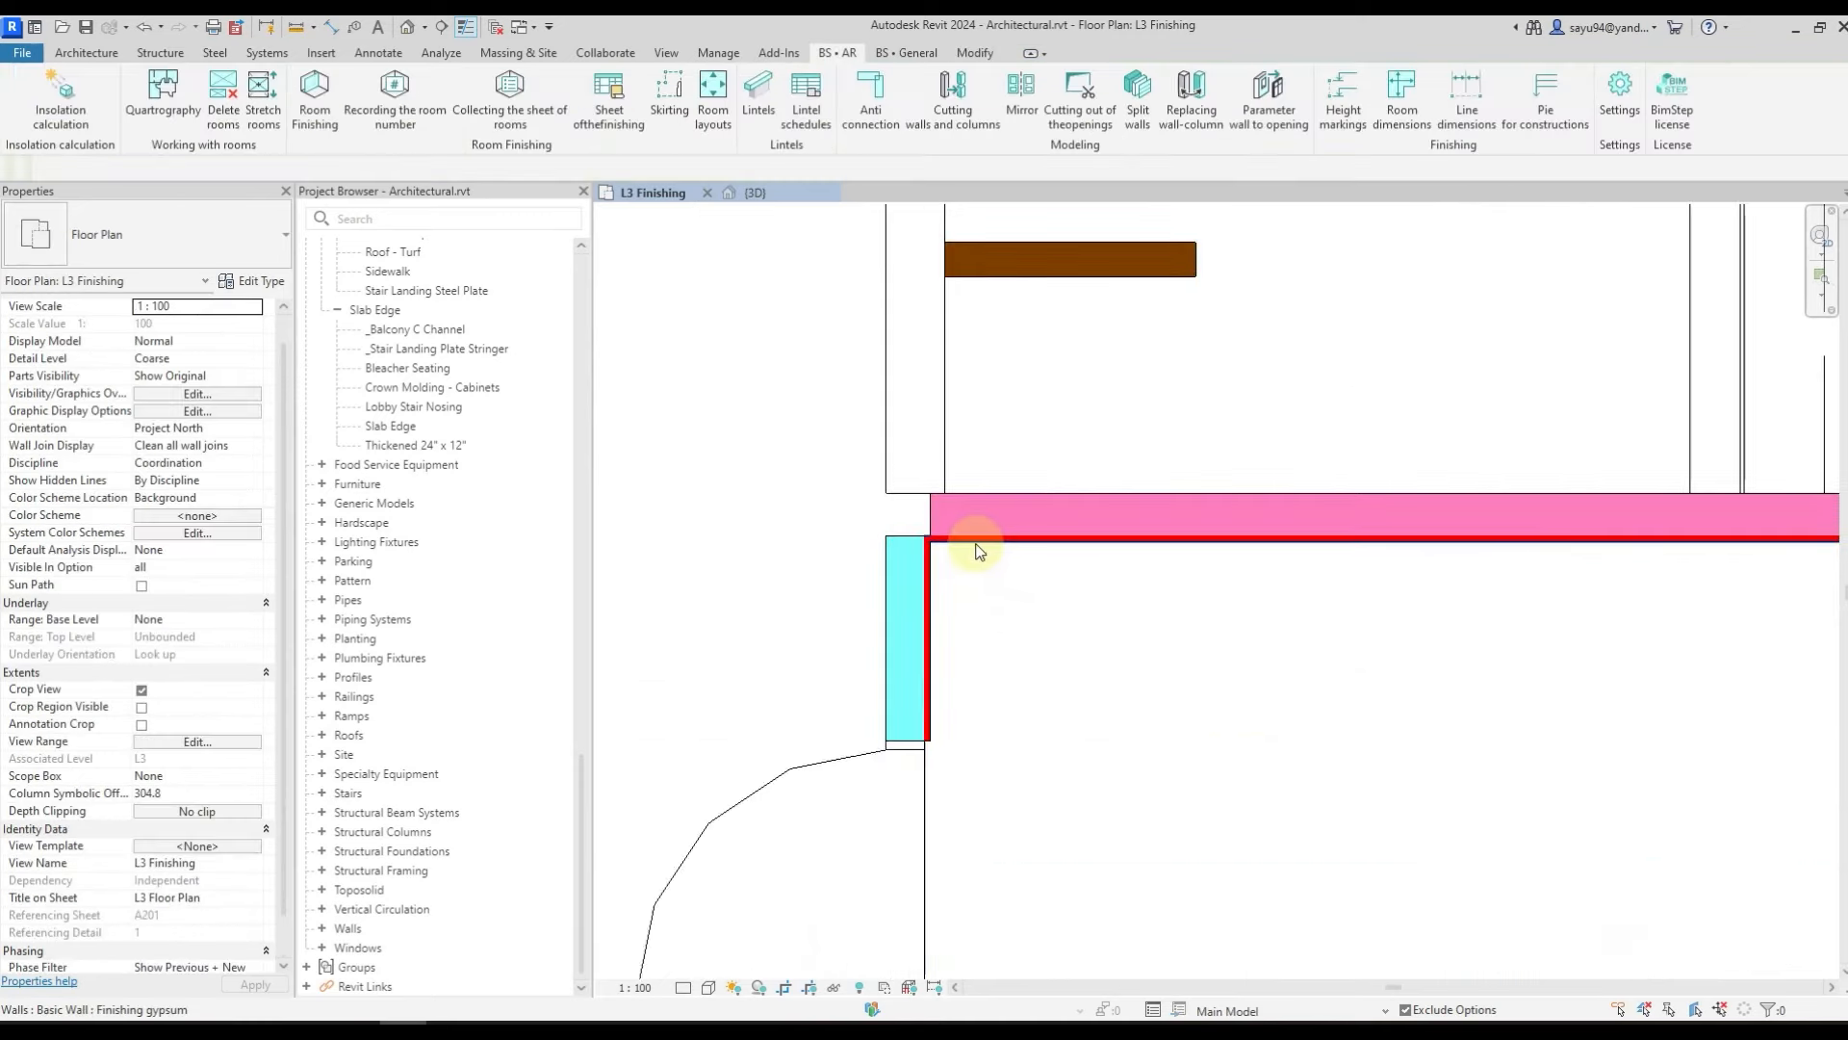
{"action": "scroll", "coordinate": [977, 551], "scroll_direction": "down", "scroll_amount": 6}
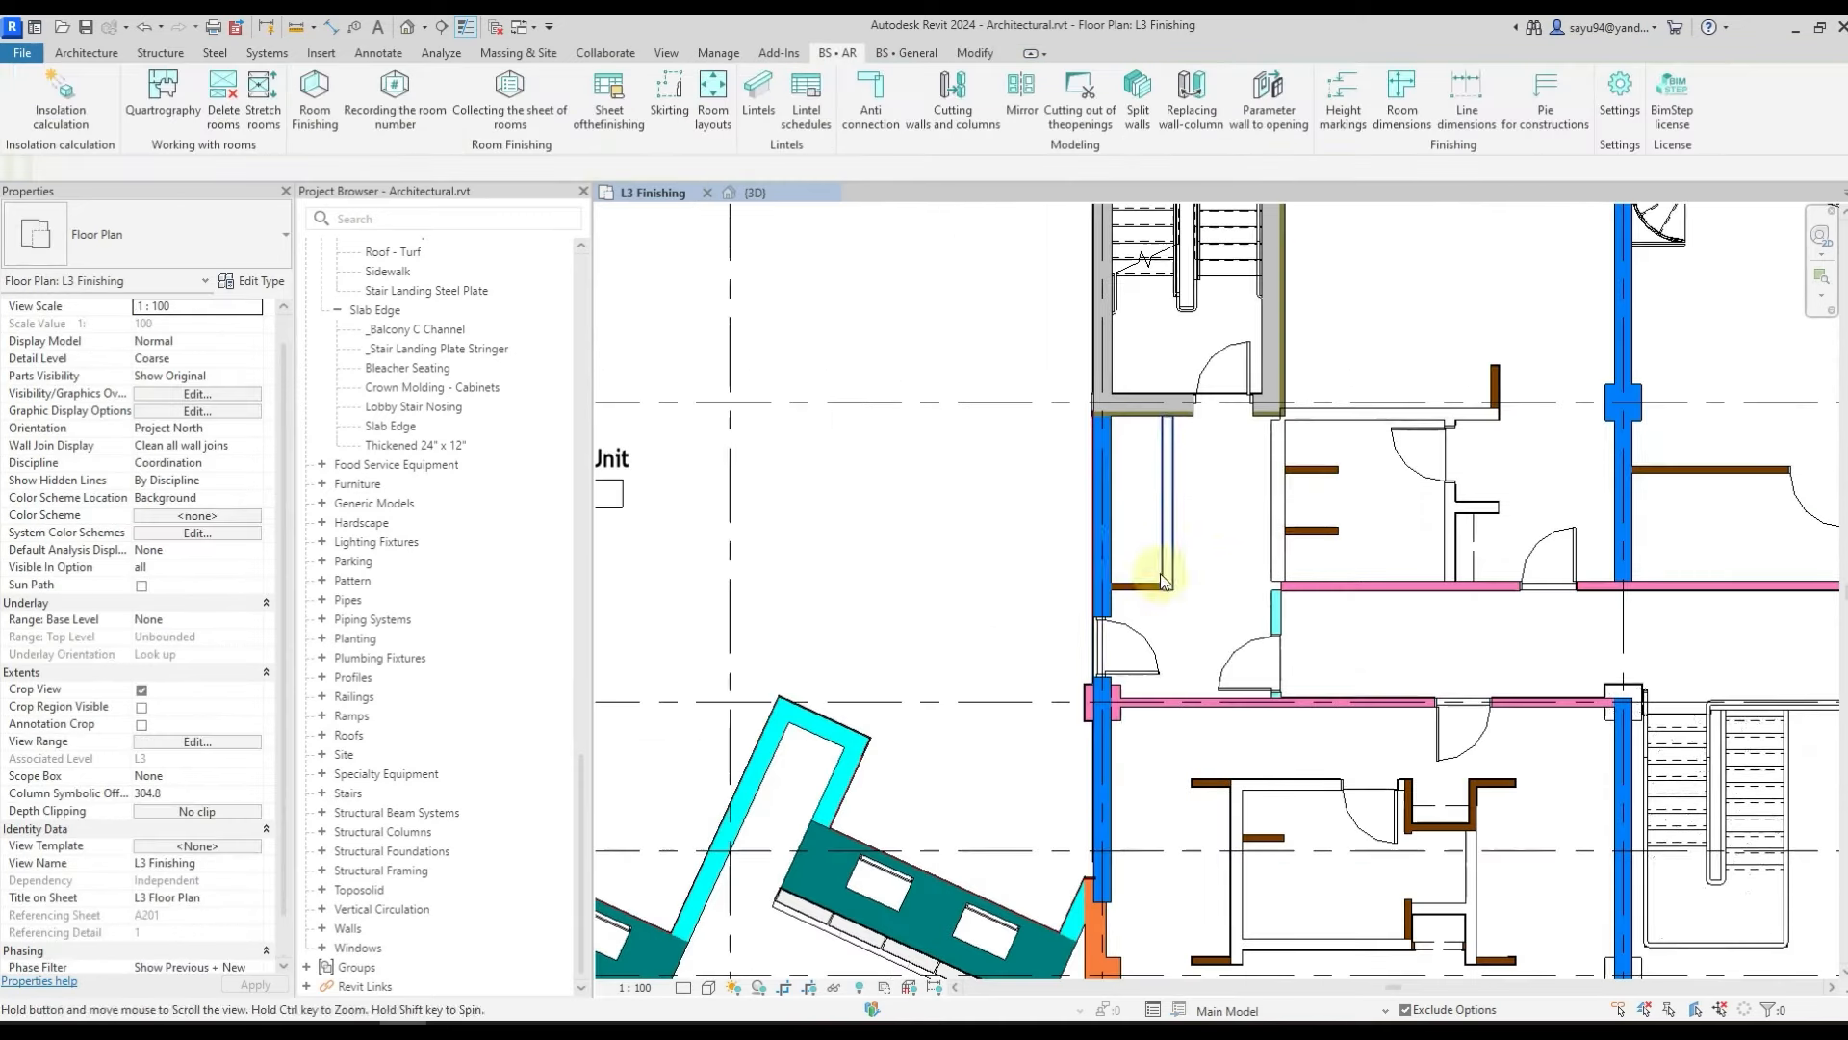
- Start collecting the sheet of rooms, compiling step by step for all phases
{"action": "left_click", "coordinate": [508, 126]}
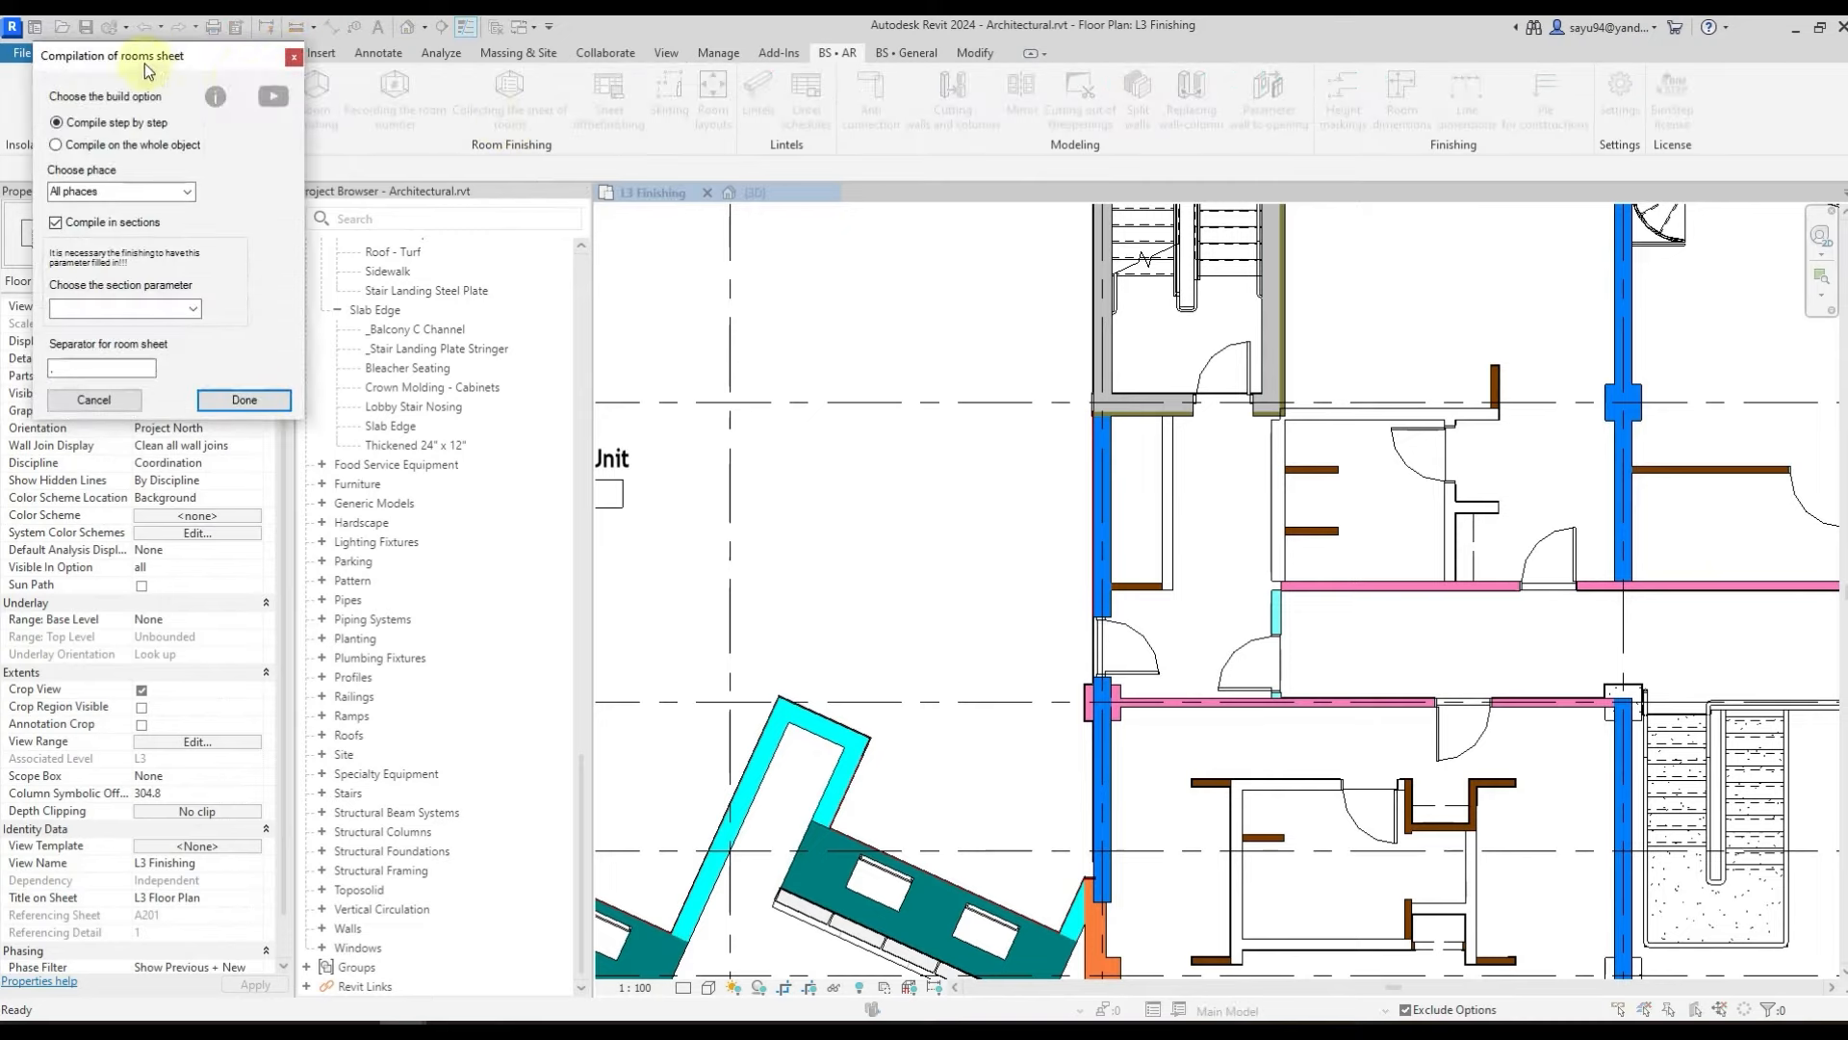
{"action": "left_click_drag", "start_coordinate": [145, 64], "coordinate": [448, 210]}
{"action": "left_click", "coordinate": [400, 338]}
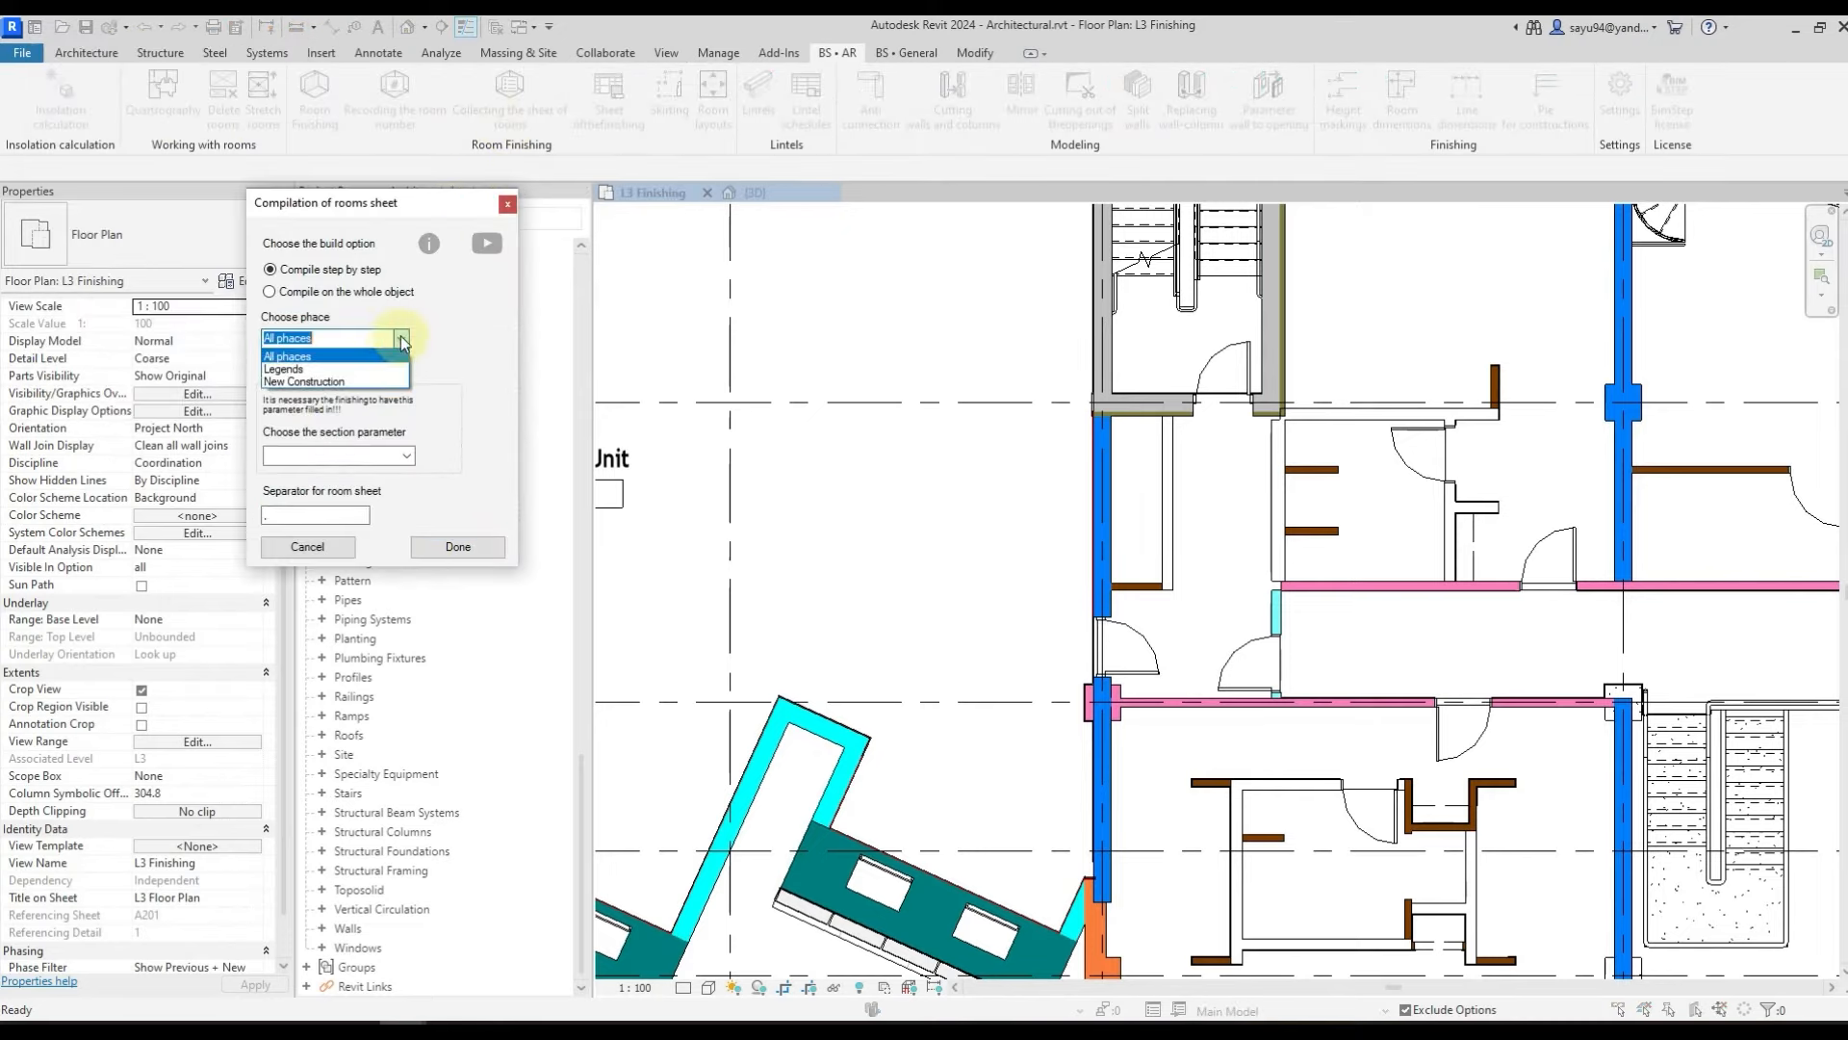
{"action": "left_click", "coordinate": [355, 358]}
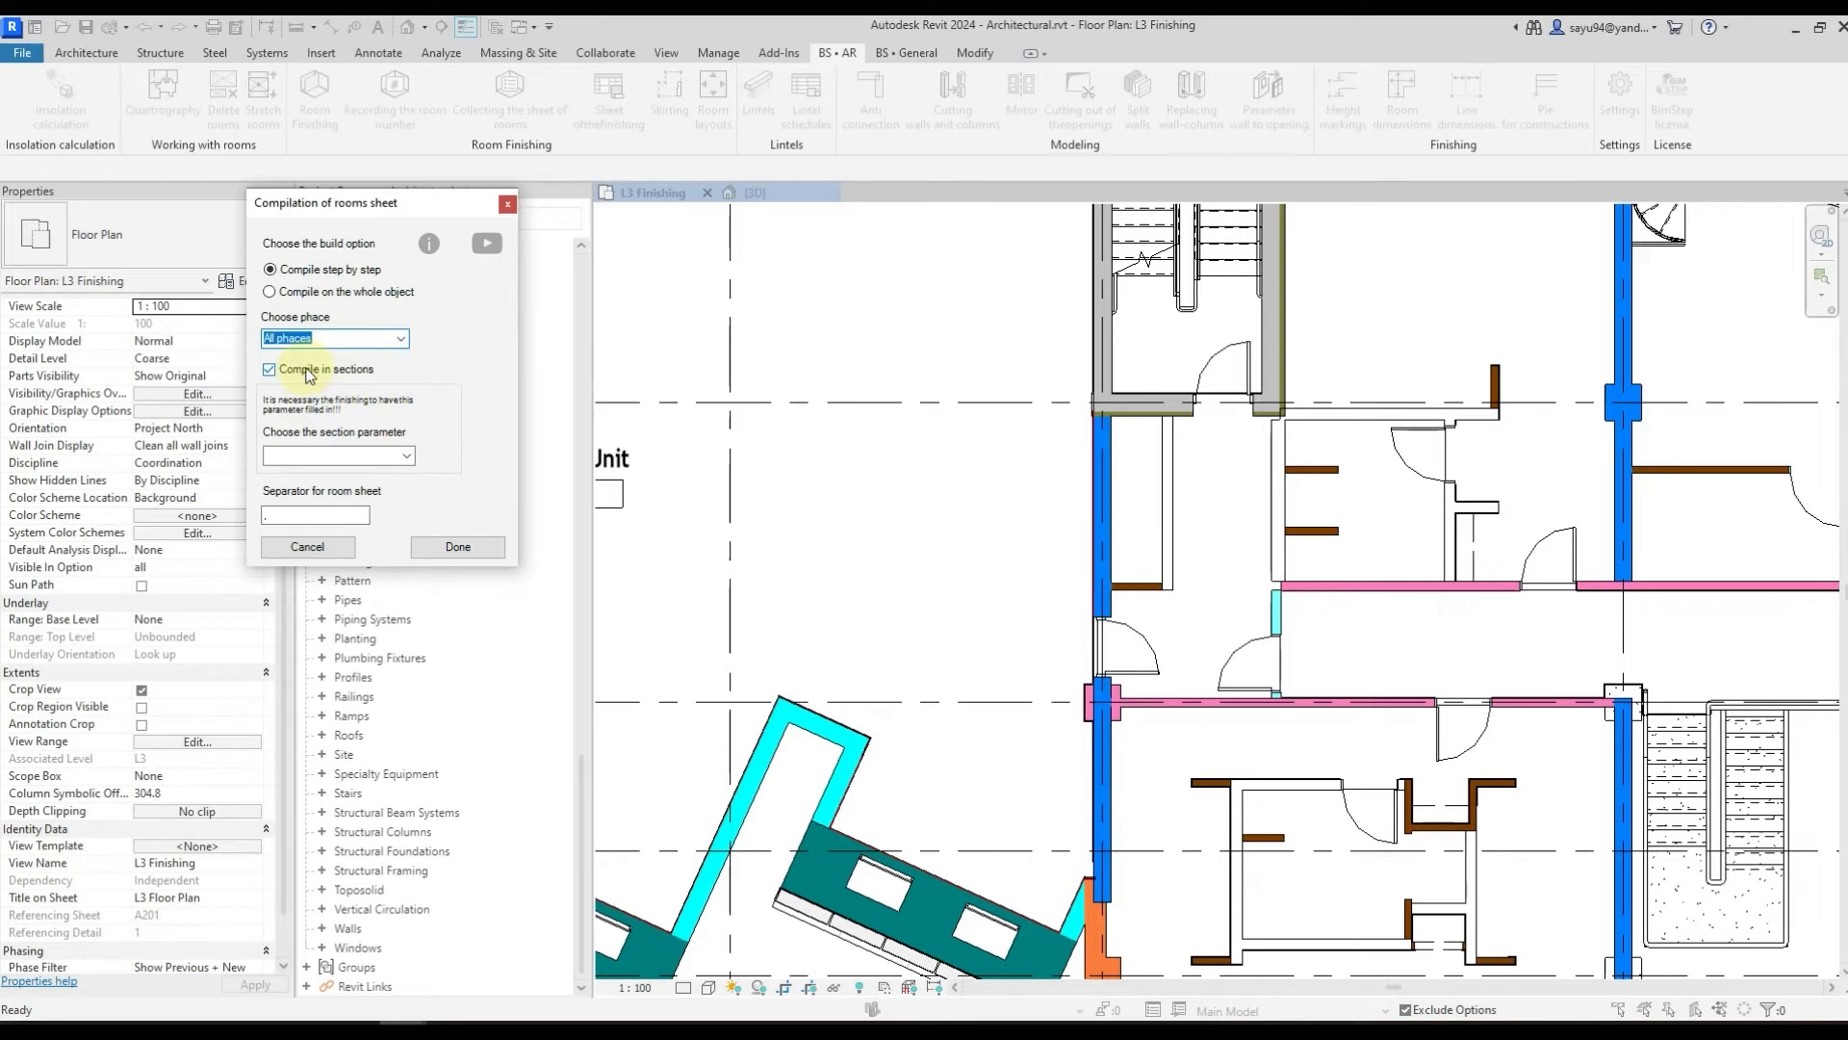
- Compile the rooms sheet without sections, using a comma as the separator, and record it in the finishing elements
{"action": "left_click", "coordinate": [307, 370]}
{"action": "left_click", "coordinate": [304, 369]}
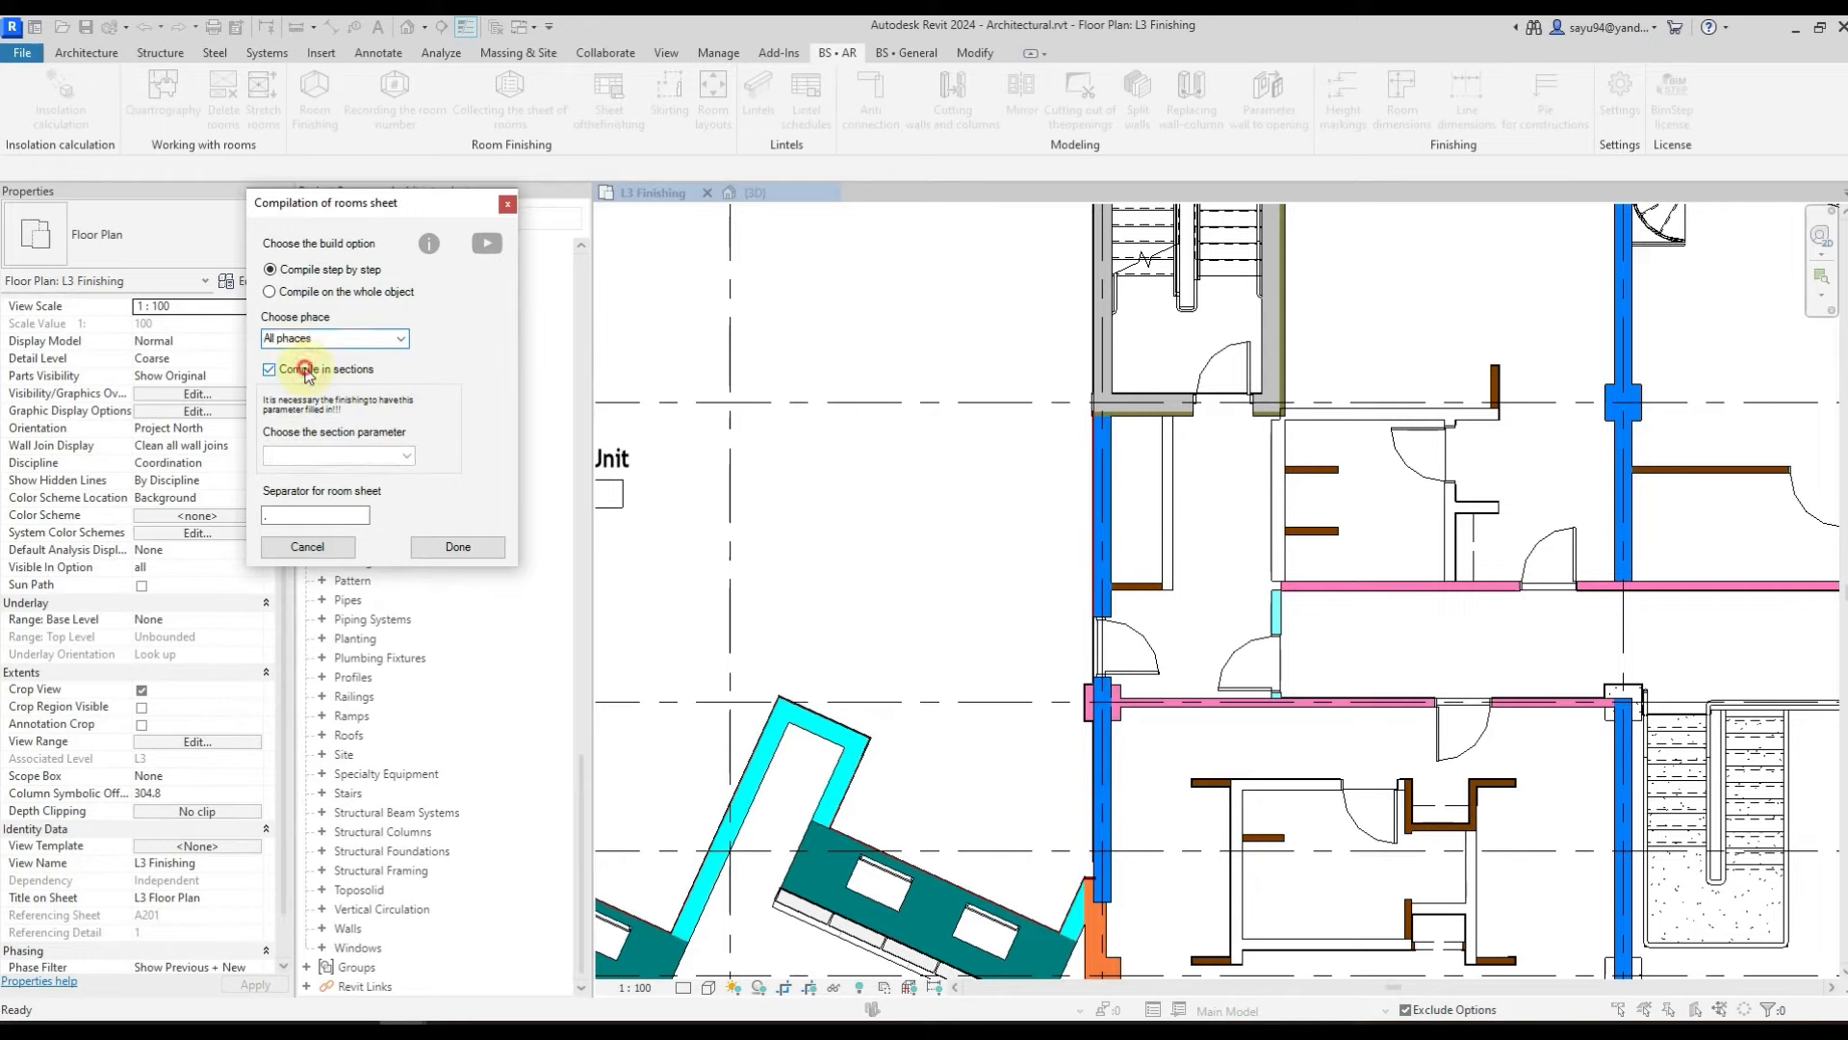
{"action": "left_click", "coordinate": [398, 452]}
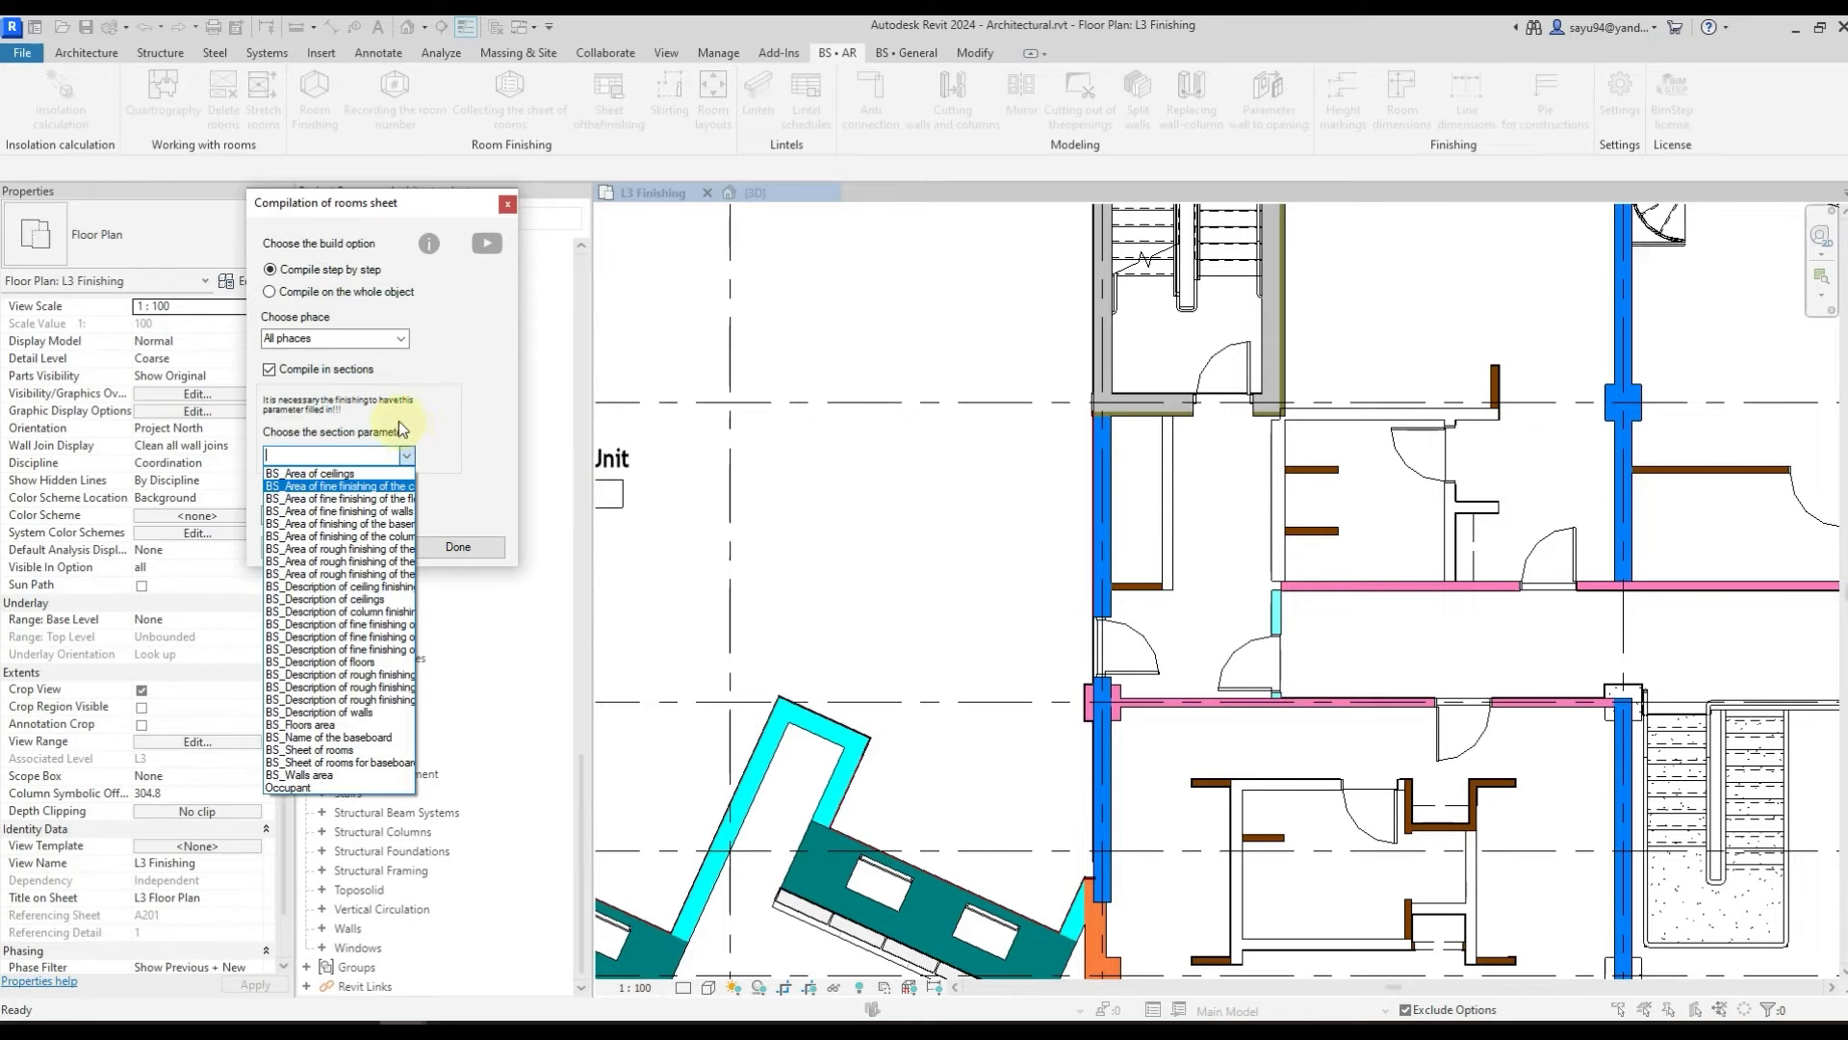
{"action": "left_click", "coordinate": [402, 429]}
{"action": "left_click", "coordinate": [271, 370]}
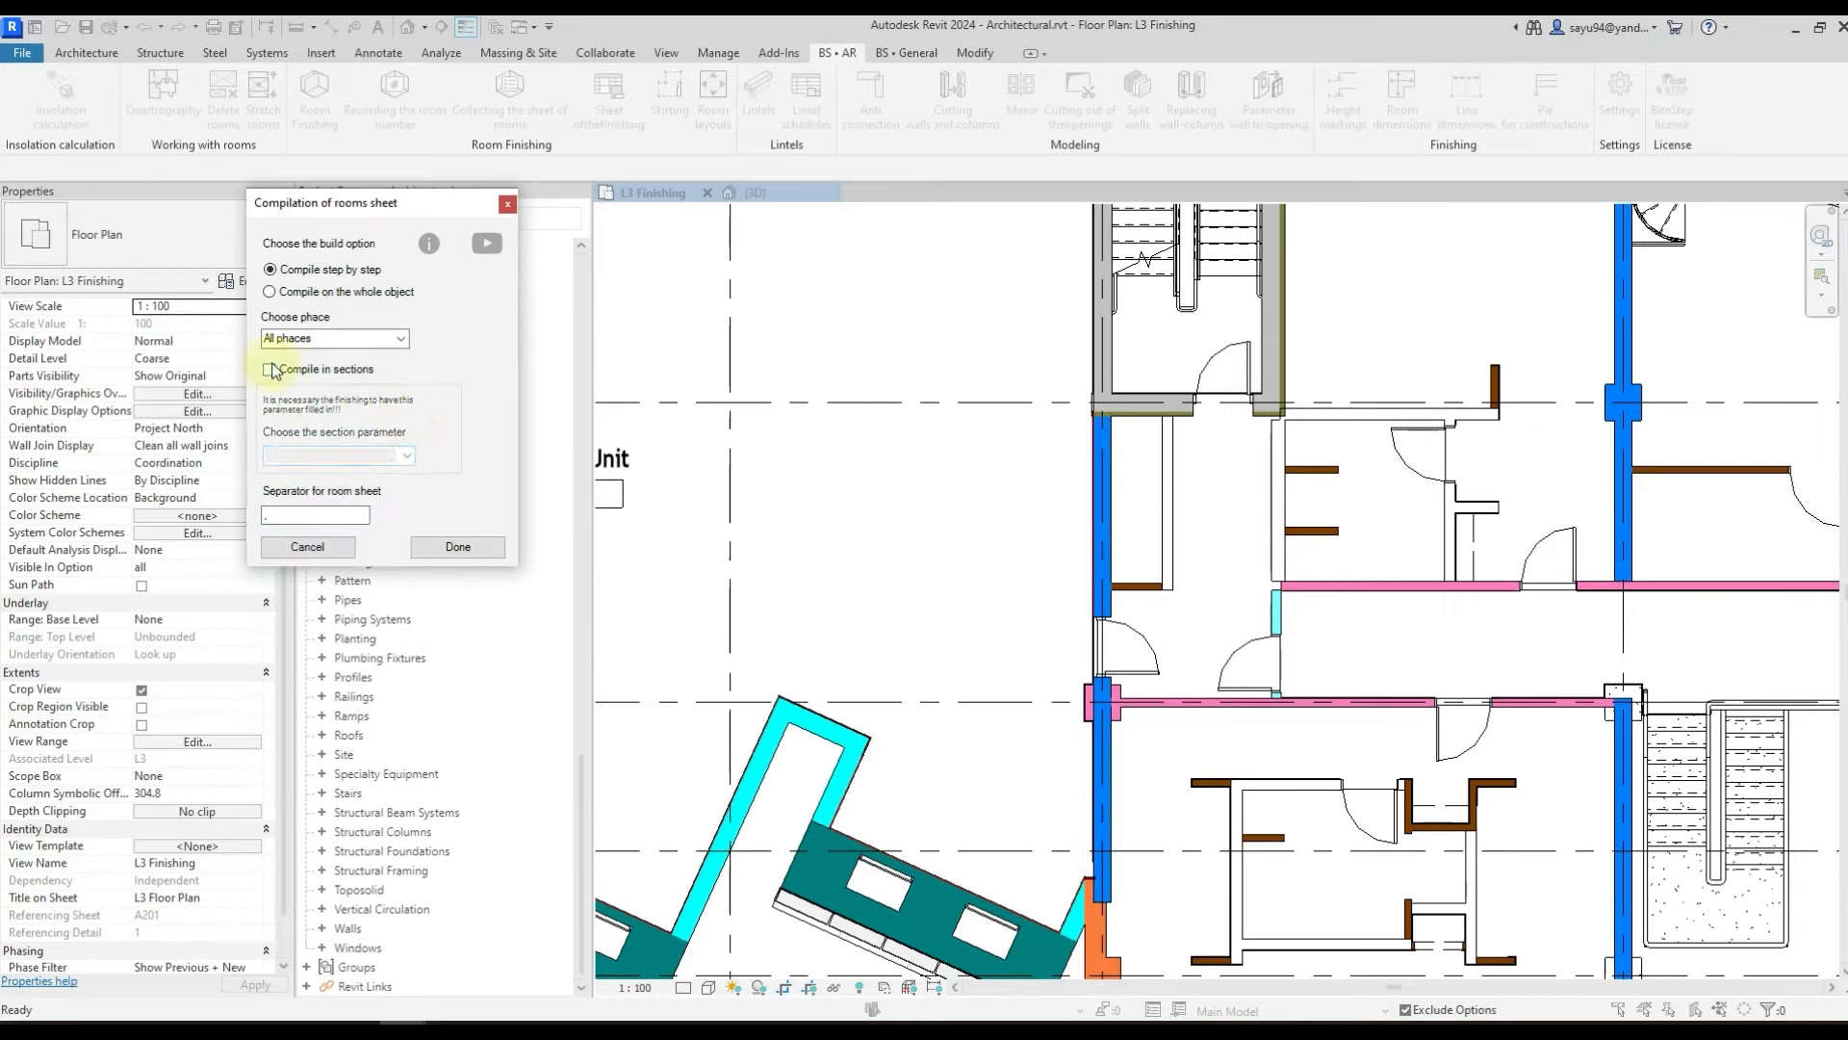
{"action": "left_click", "coordinate": [270, 514]}
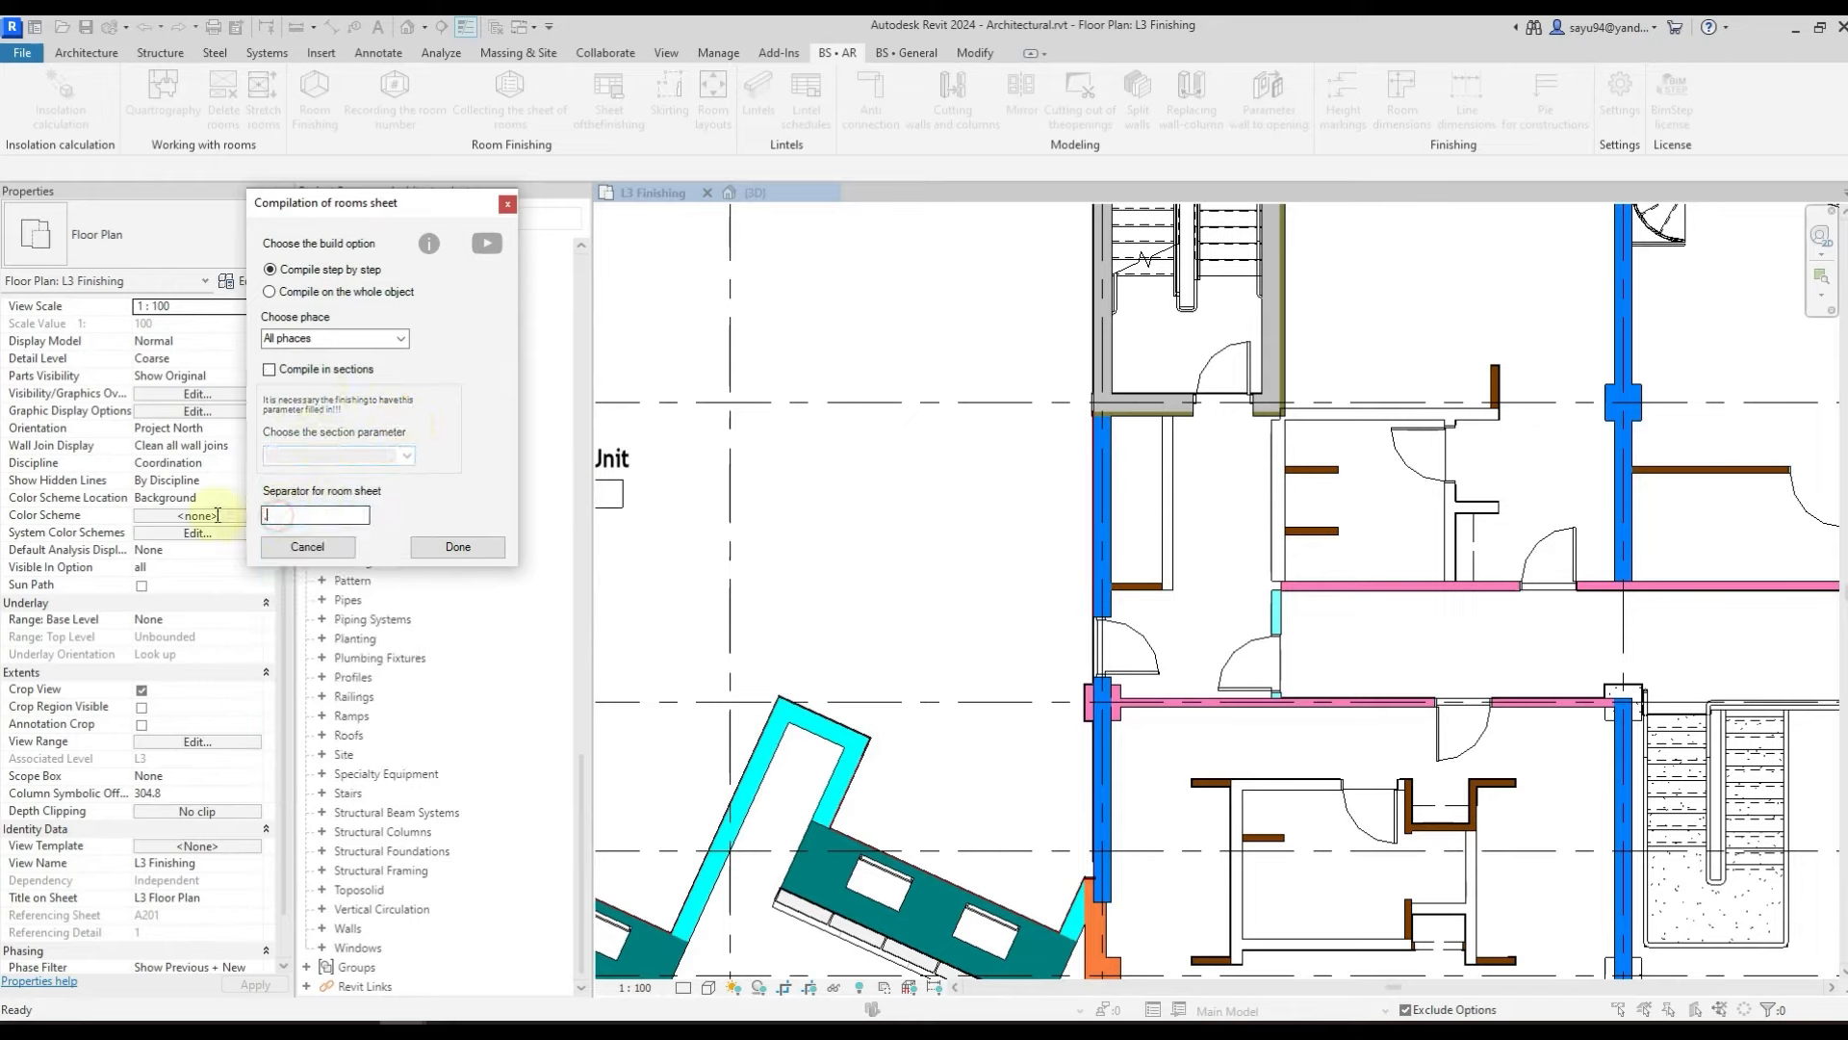
{"action": "type", "text": "."}
{"action": "left_click", "coordinate": [470, 546]}
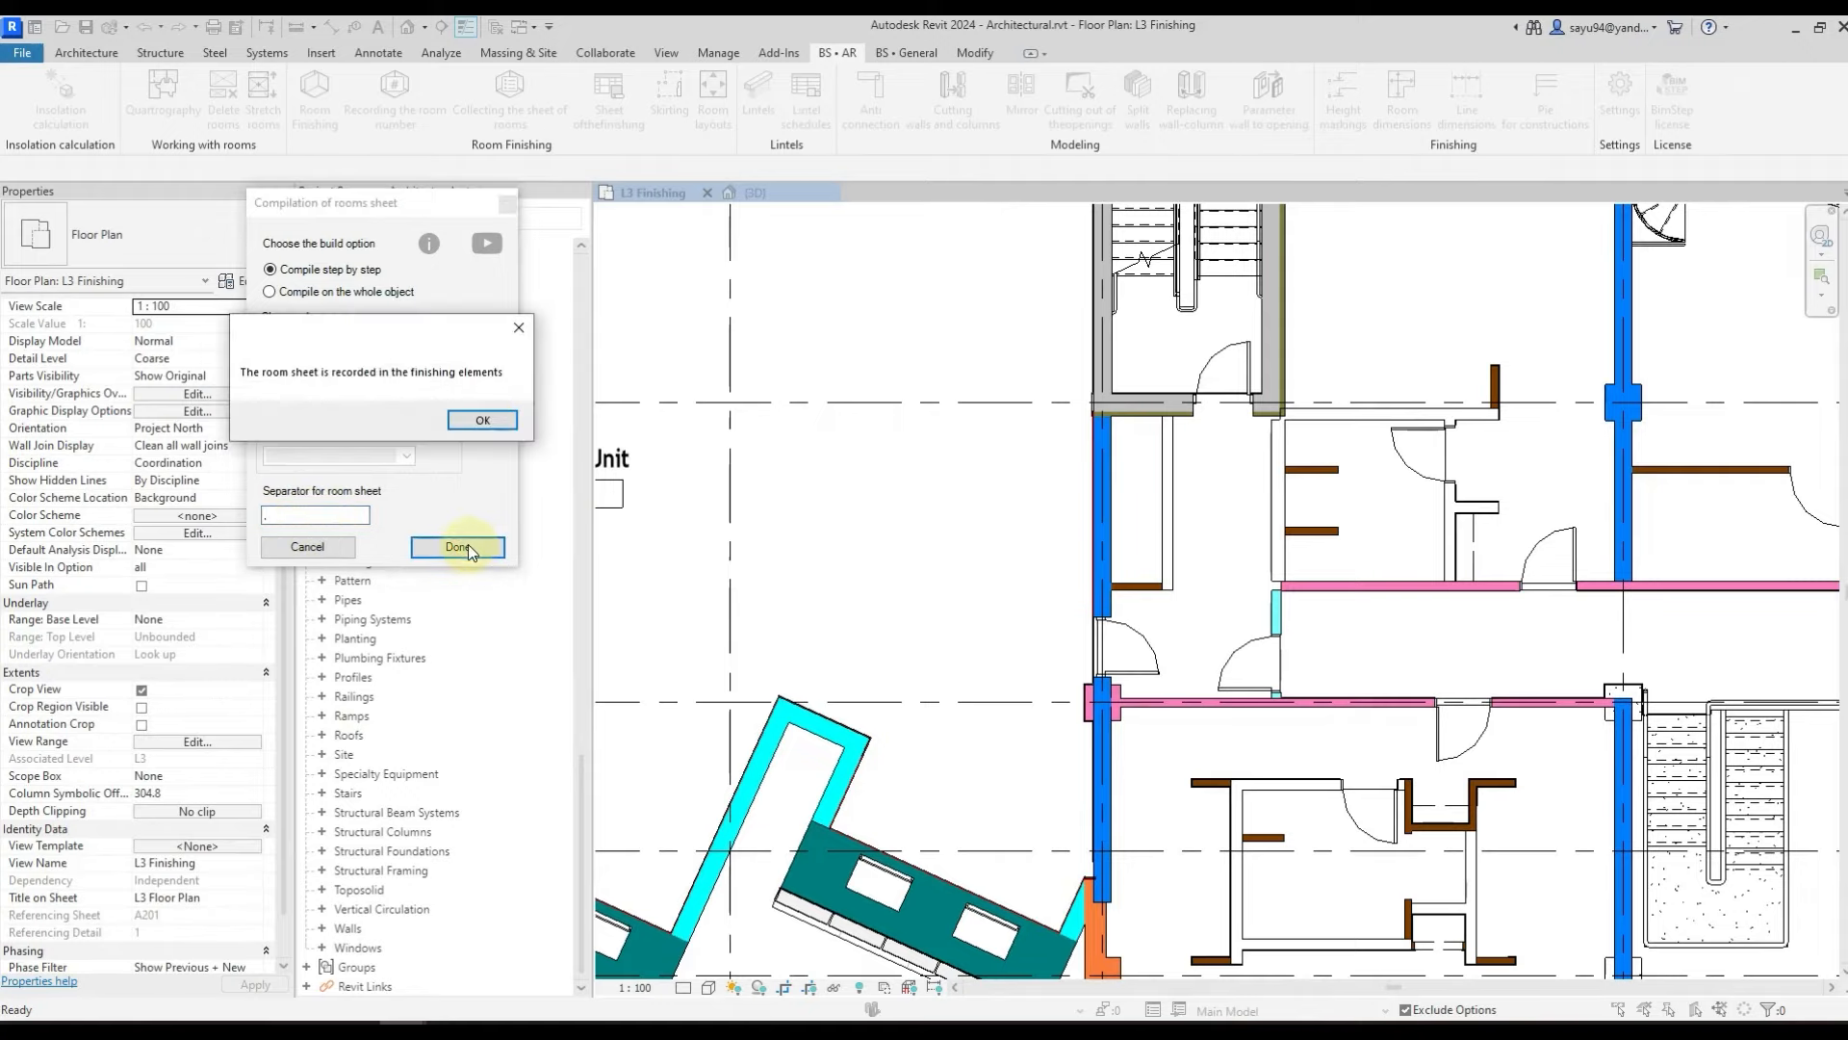
{"action": "key", "text": "Return"}
- Check the sheet of rooms recorded in the gypsum finishing wall at the entrance of Corridor 302
{"action": "scroll", "coordinate": [1332, 620], "scroll_direction": "up", "scroll_amount": 1}
{"action": "scroll", "coordinate": [1333, 622], "scroll_direction": "up", "scroll_amount": 4}
{"action": "middle_click_drag", "start_coordinate": [1370, 648], "coordinate": [1032, 574]}
{"action": "middle_click_drag", "start_coordinate": [921, 525], "coordinate": [973, 469]}
{"action": "scroll", "coordinate": [966, 468], "scroll_direction": "down", "scroll_amount": 3}
{"action": "scroll", "coordinate": [961, 466], "scroll_direction": "up", "scroll_amount": 5}
{"action": "scroll", "coordinate": [970, 448], "scroll_direction": "up", "scroll_amount": 2}
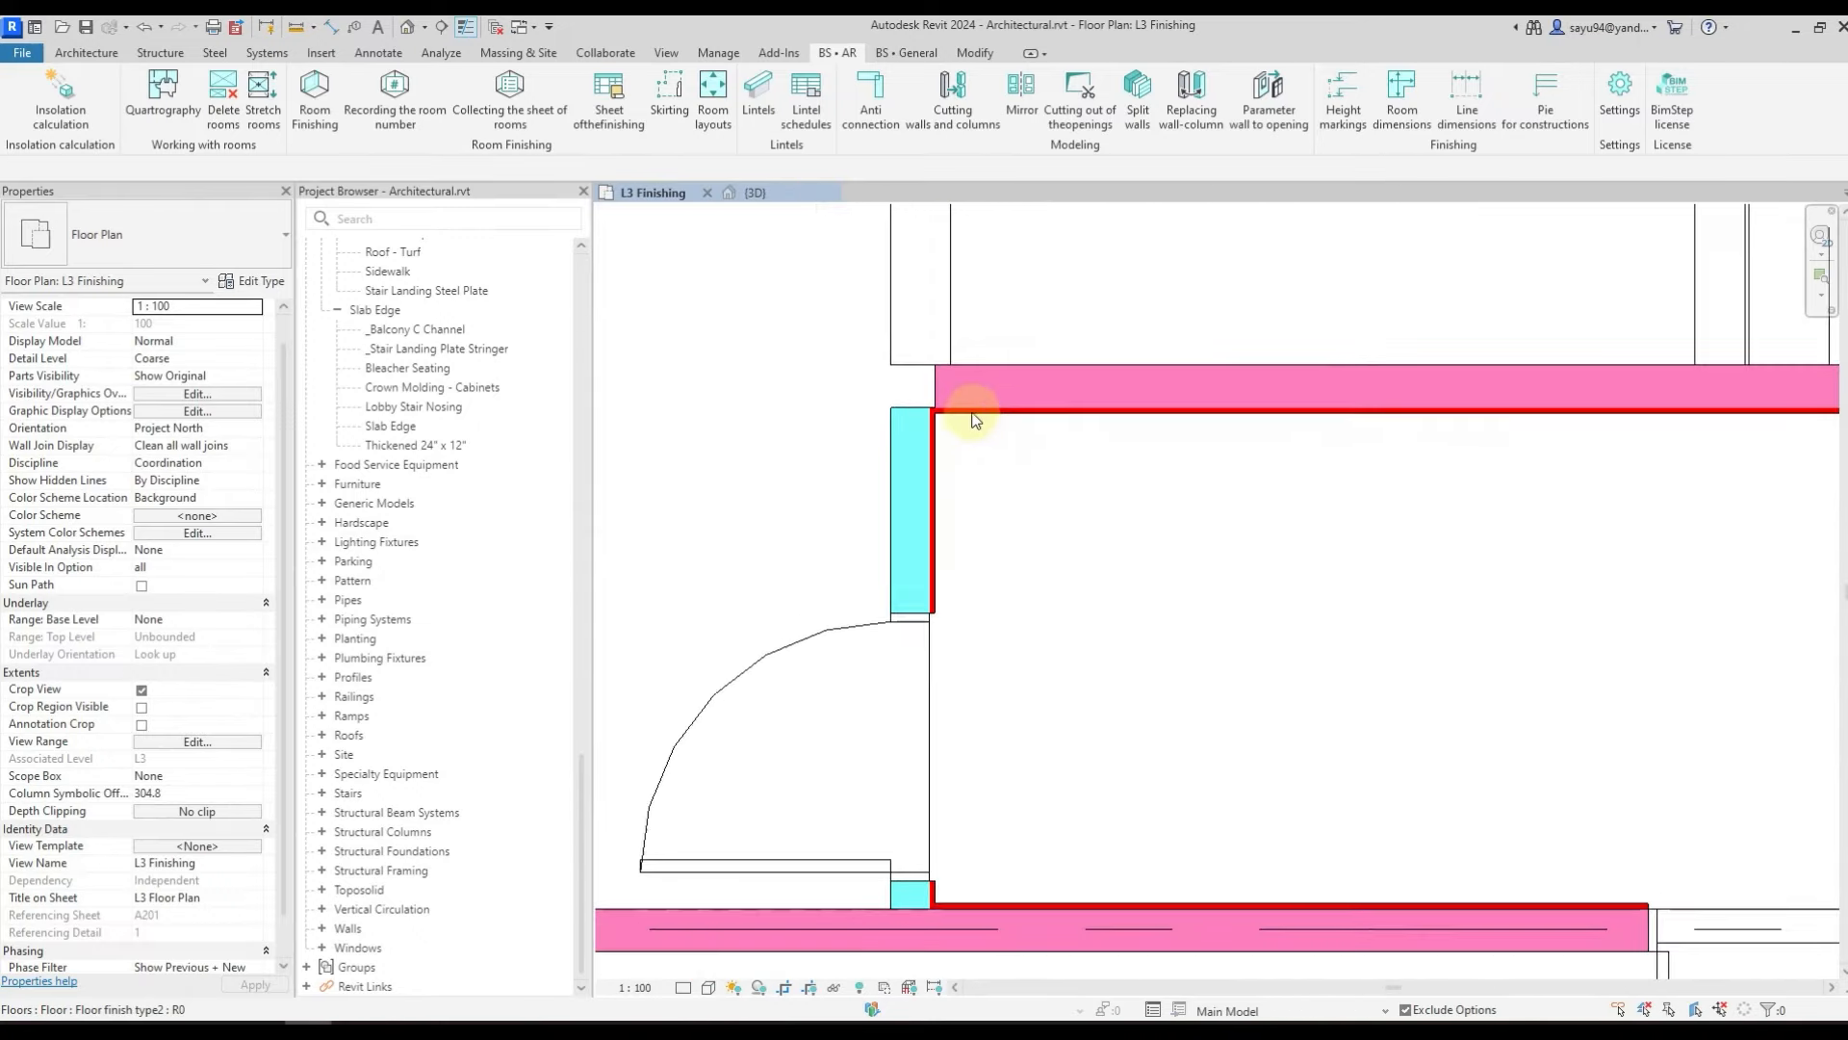
{"action": "left_click", "coordinate": [976, 421]}
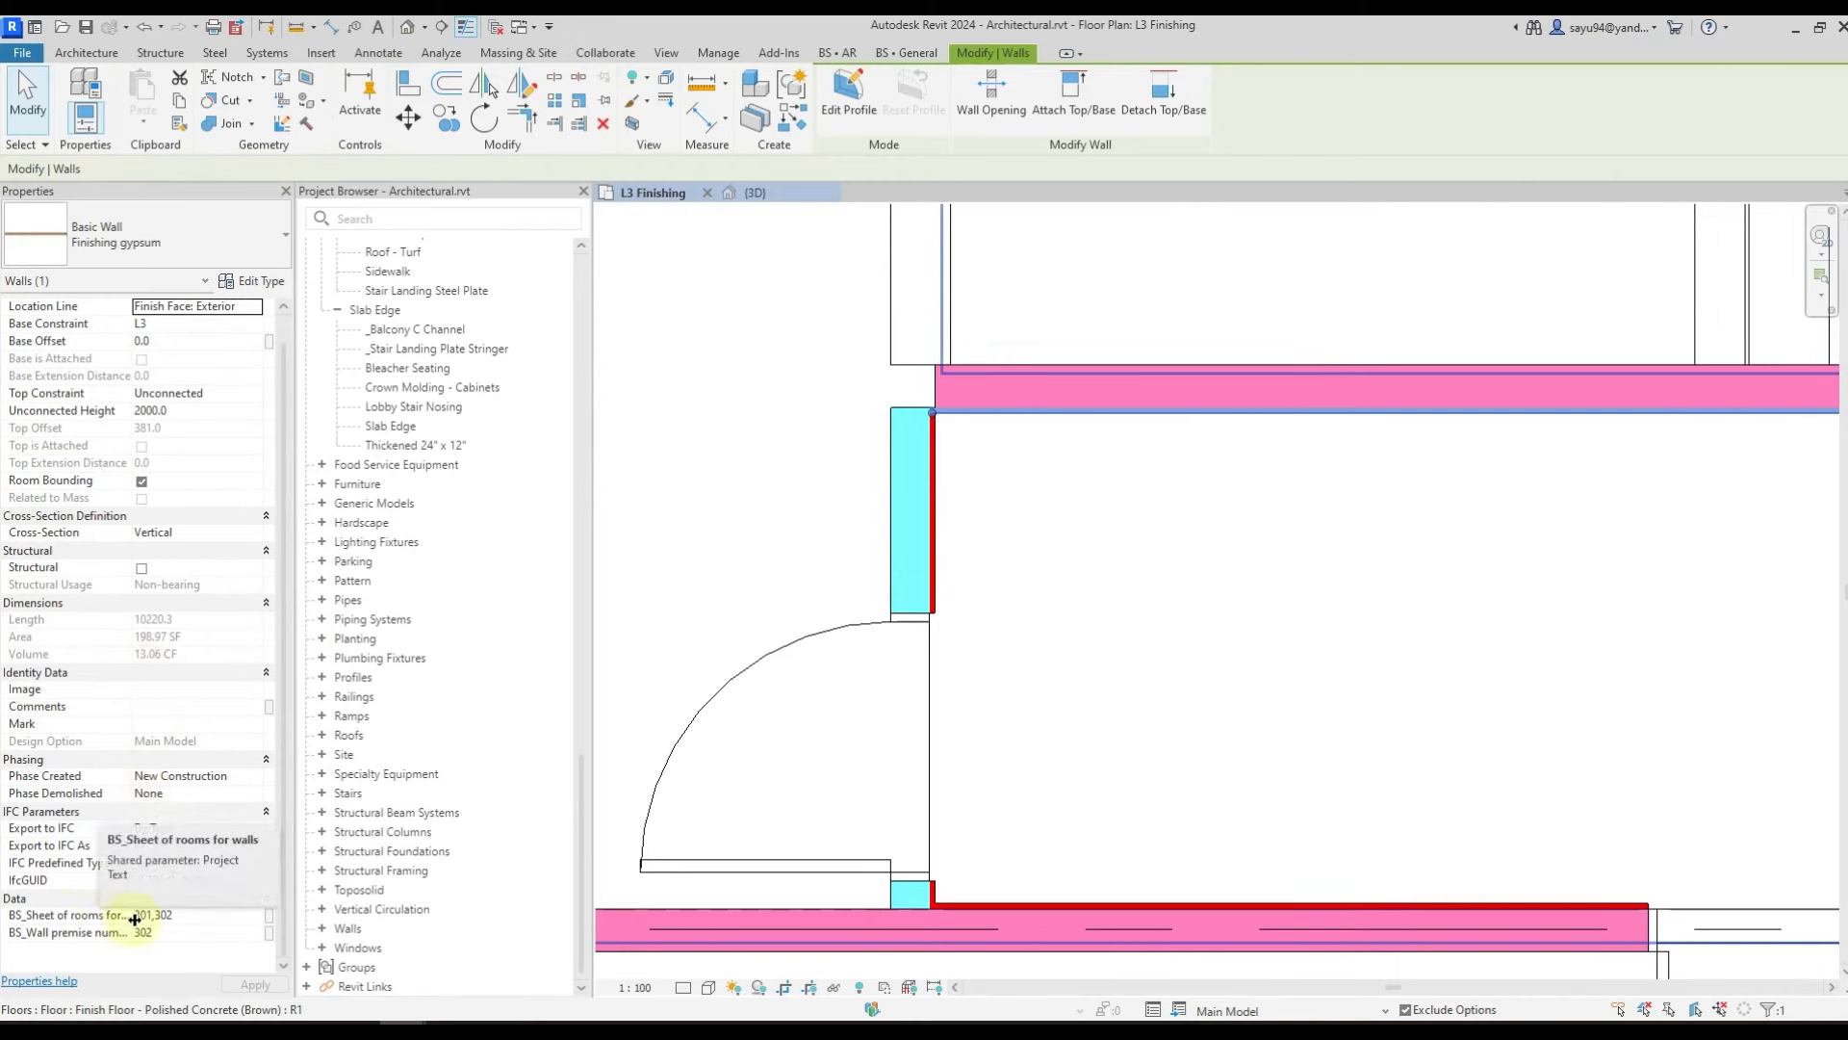
{"action": "left_click", "coordinate": [182, 914]}
{"action": "left_click_drag", "start_coordinate": [182, 914], "coordinate": [133, 916]}
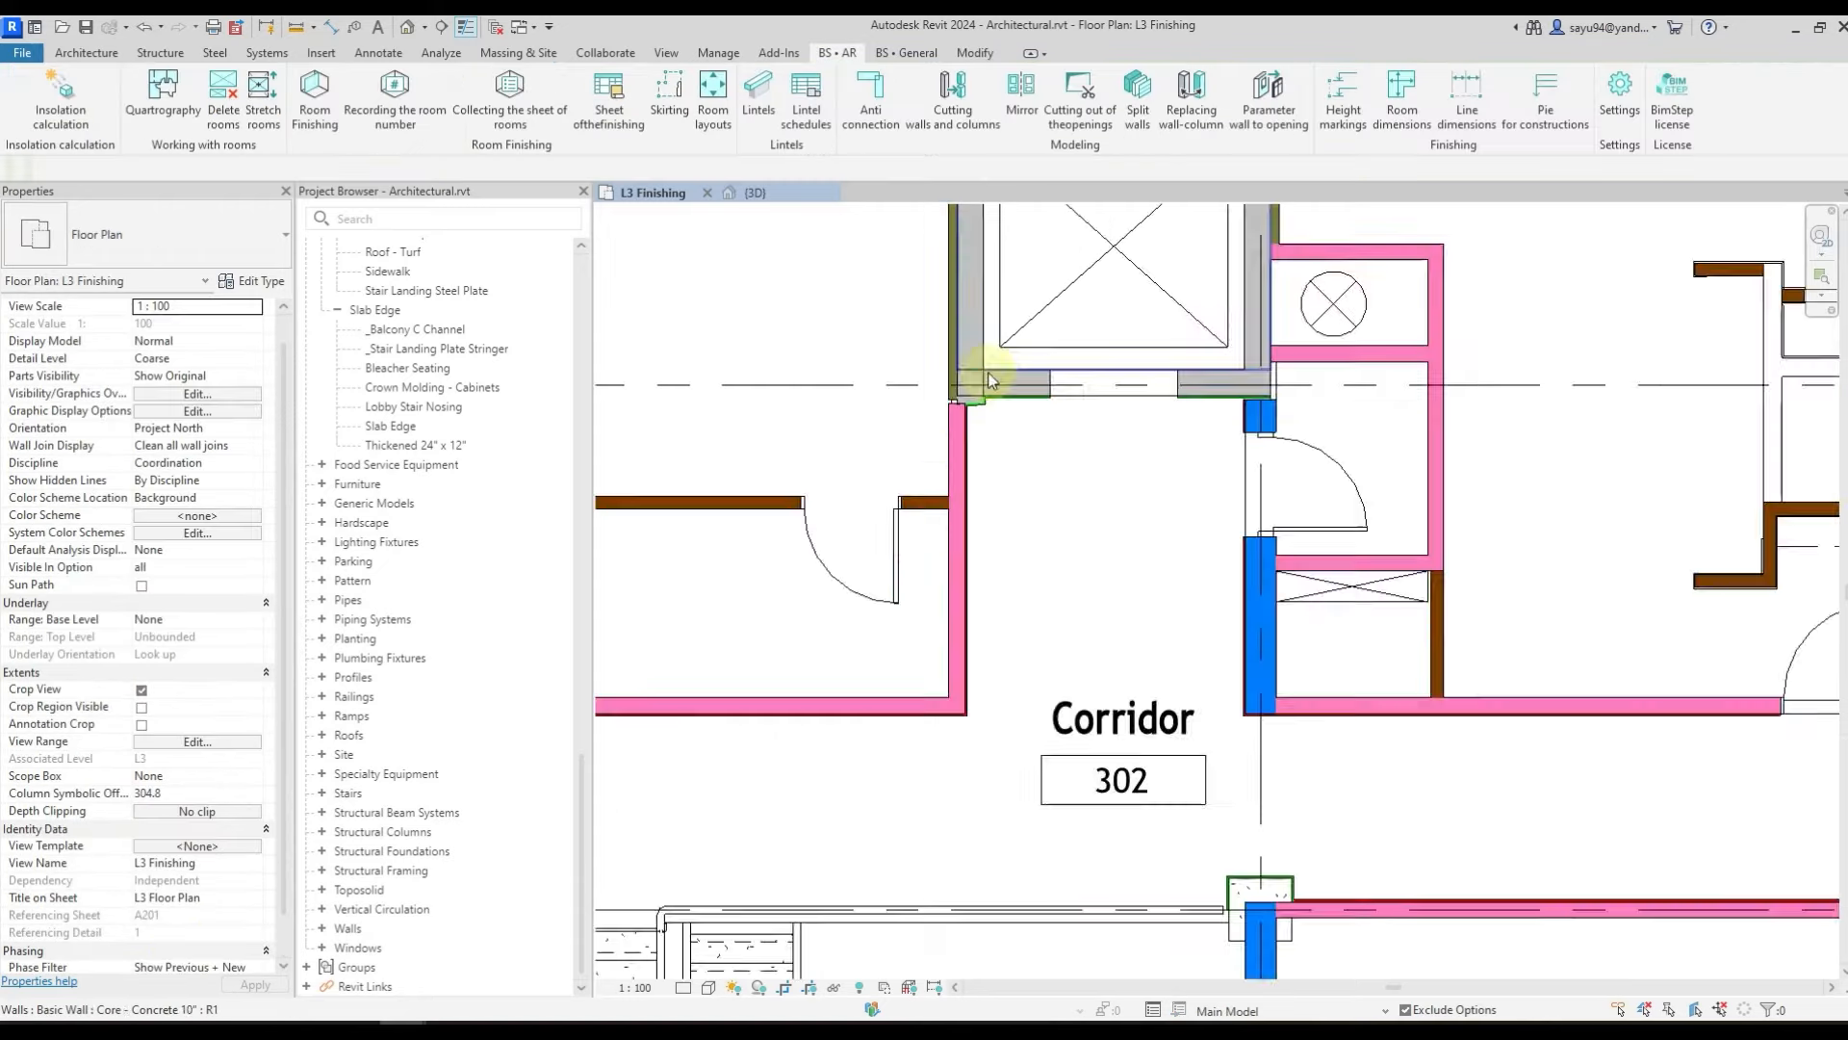
- Check the sheet of rooms recorded in the reinforced concrete finishing wall beside the Corridor 302 elevator
{"action": "scroll", "coordinate": [997, 385], "scroll_direction": "up", "scroll_amount": 5}
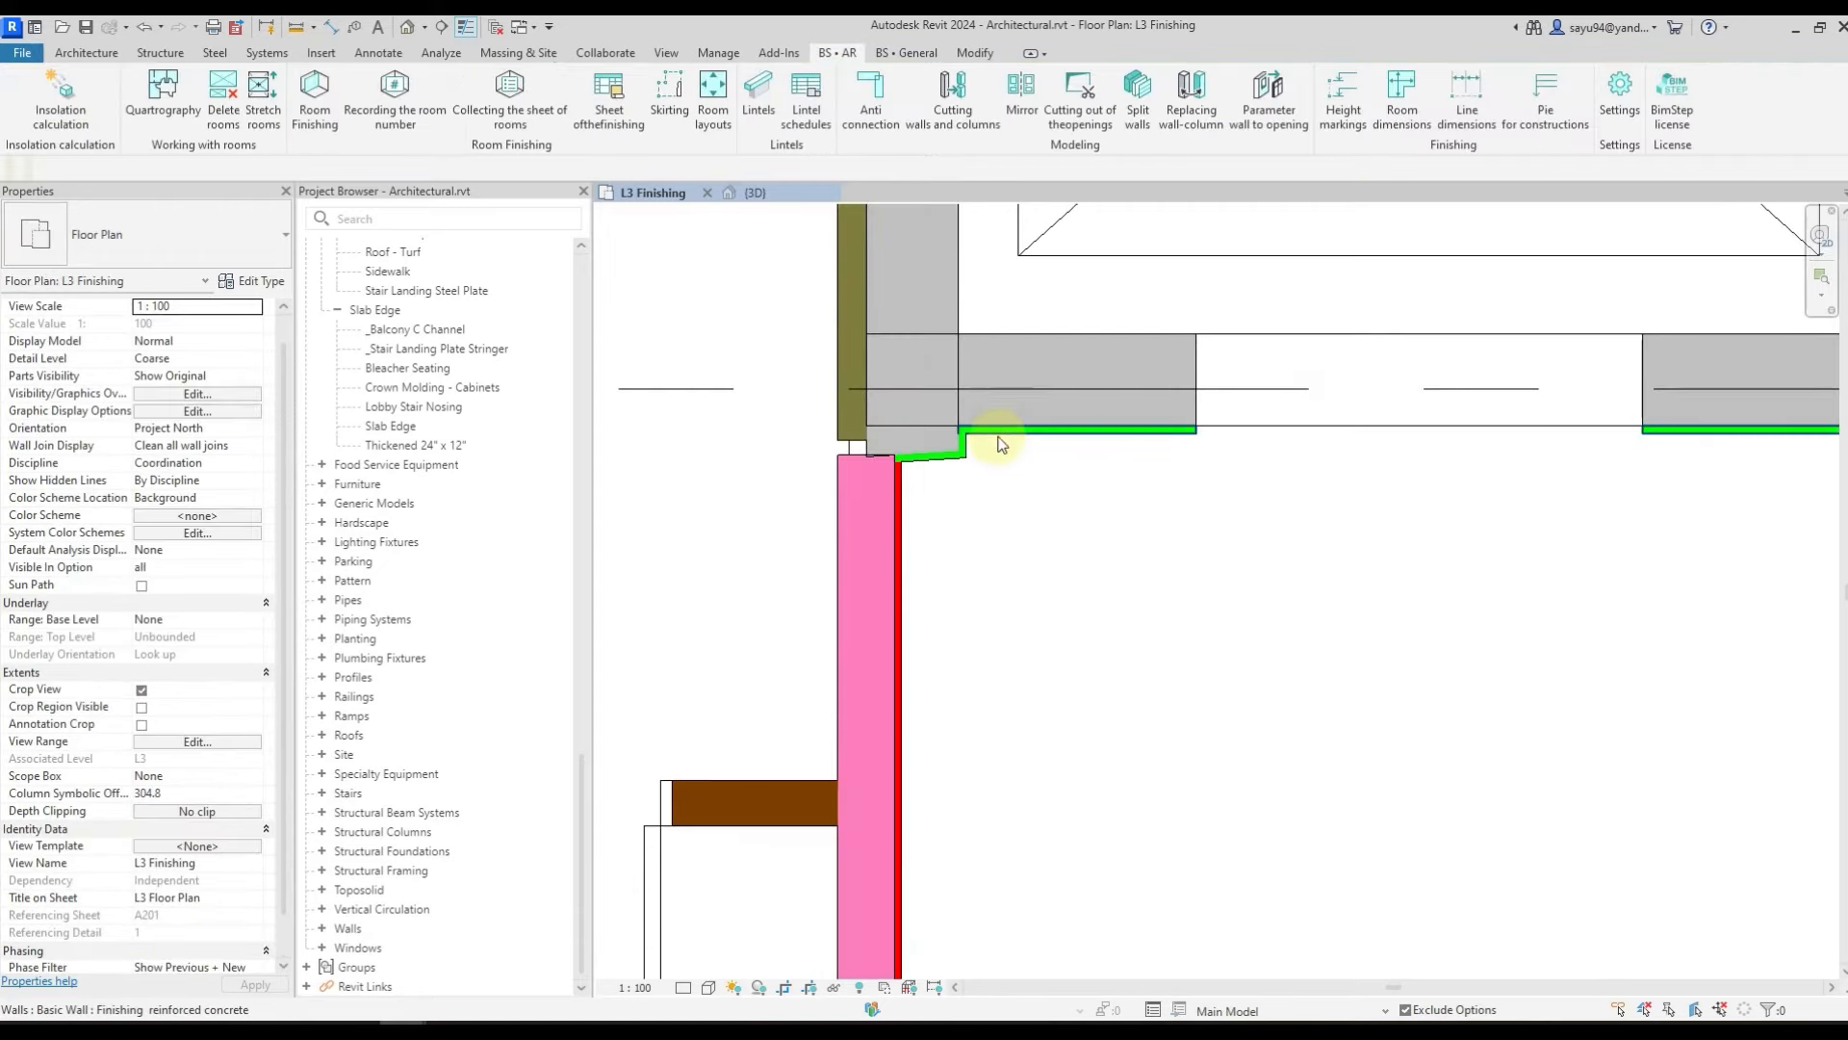
{"action": "left_click", "coordinate": [898, 501]}
{"action": "left_click", "coordinate": [193, 917]}
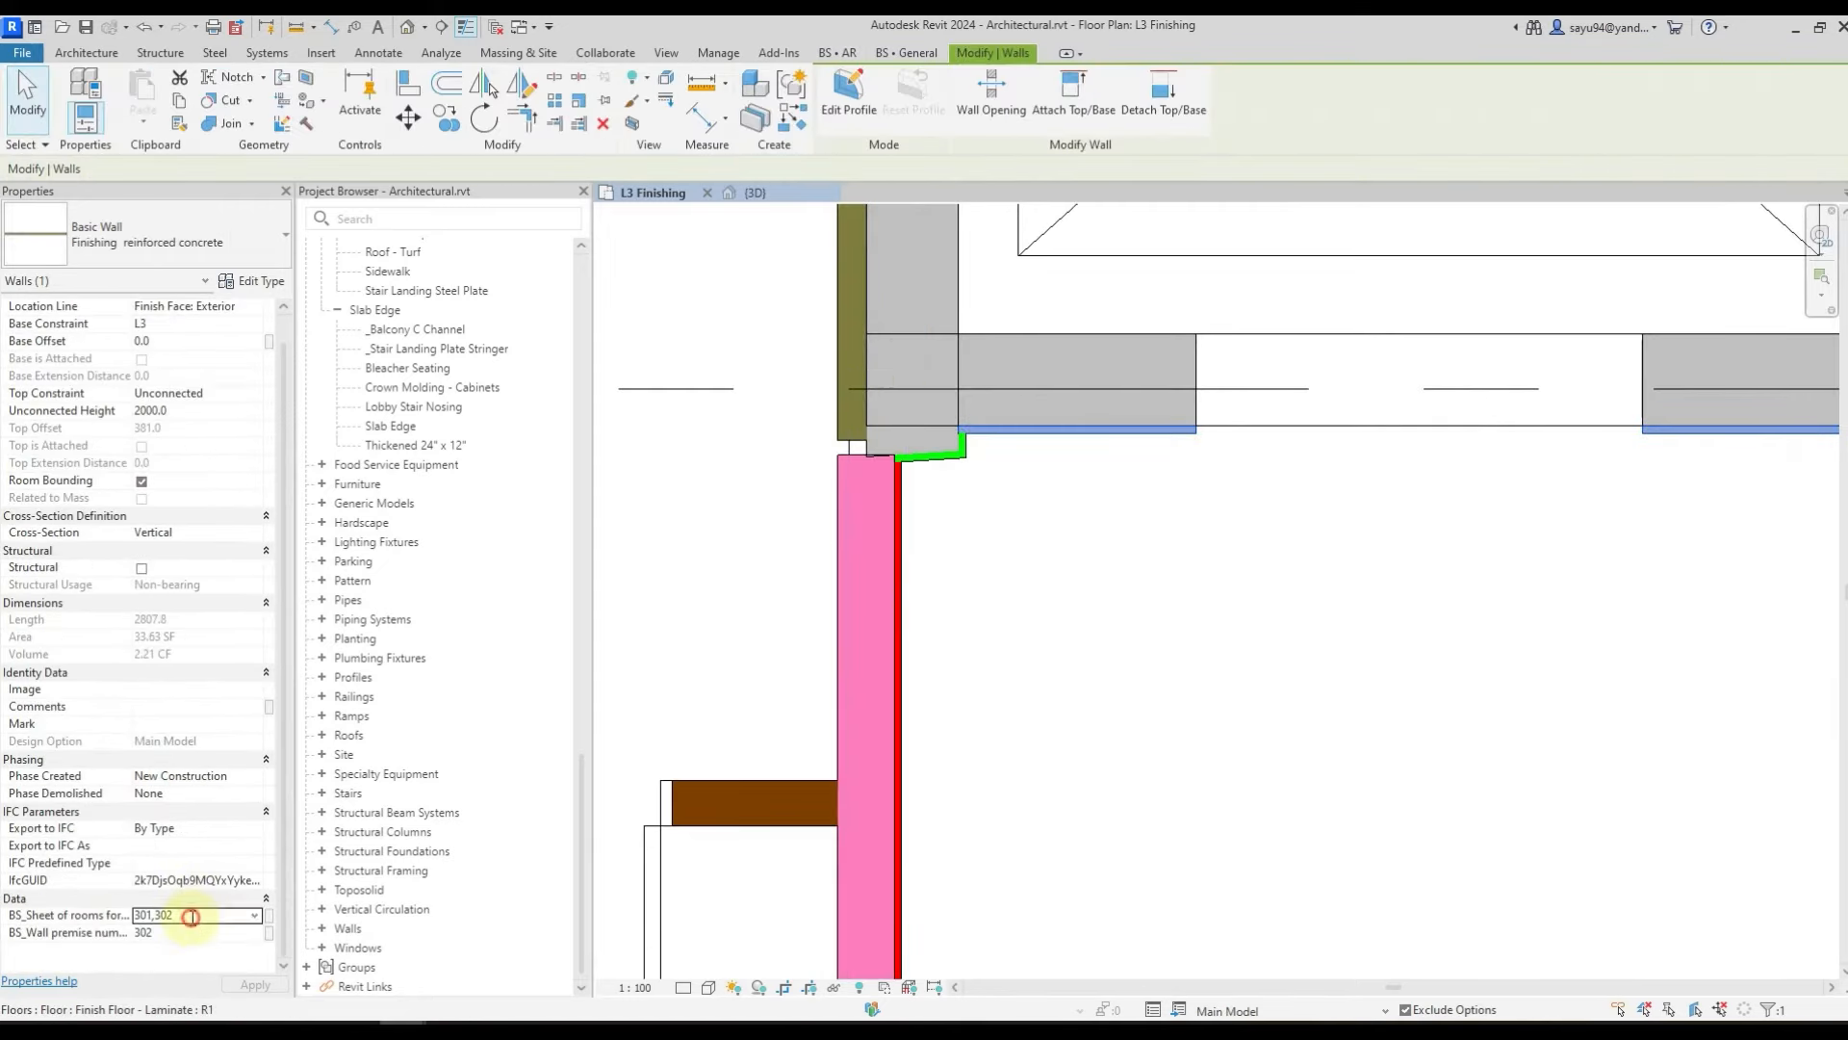
{"action": "left_click", "coordinate": [1106, 602]}
- Check the premise number and sheet of rooms recorded in the Corridor 302 floor finish, and deselect it
{"action": "scroll", "coordinate": [1113, 551], "scroll_direction": "down", "scroll_amount": 2}
{"action": "scroll", "coordinate": [1117, 556], "scroll_direction": "down", "scroll_amount": 3}
{"action": "middle_click_drag", "start_coordinate": [998, 630], "coordinate": [1273, 501]}
{"action": "left_click", "coordinate": [874, 666]}
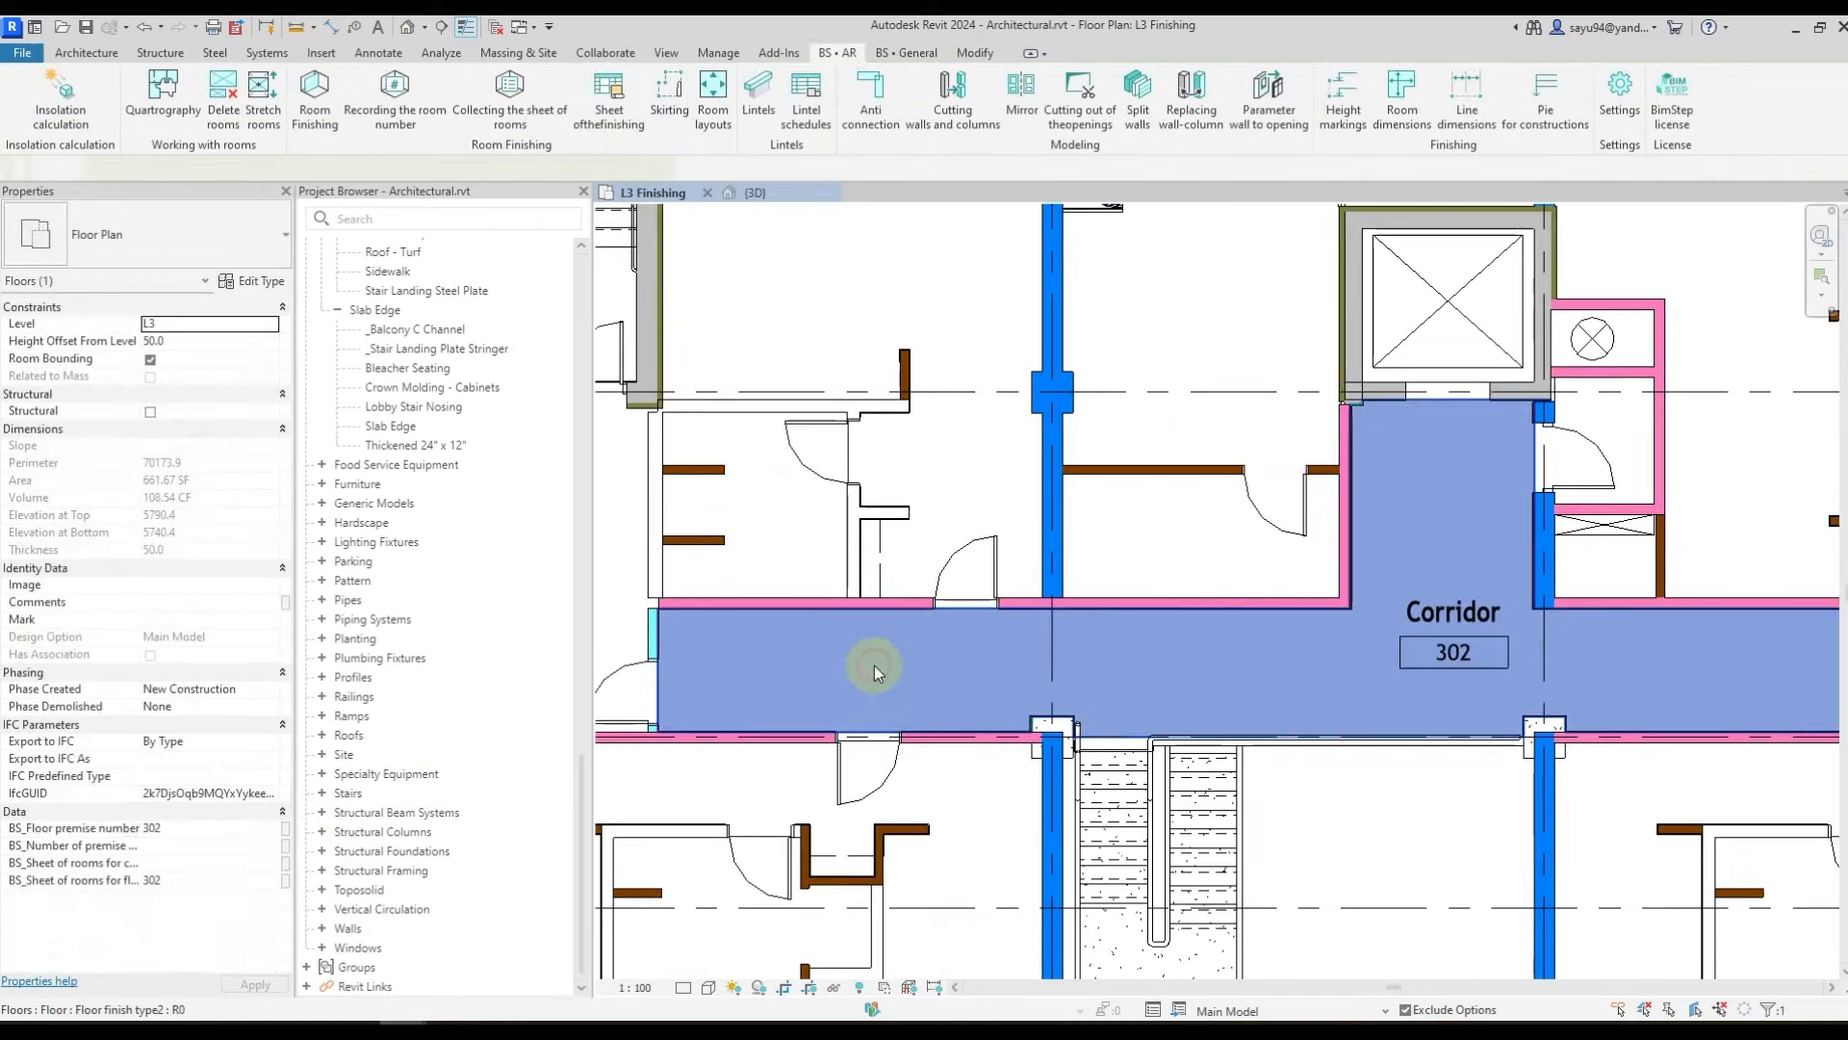
{"action": "key", "text": "Escape"}
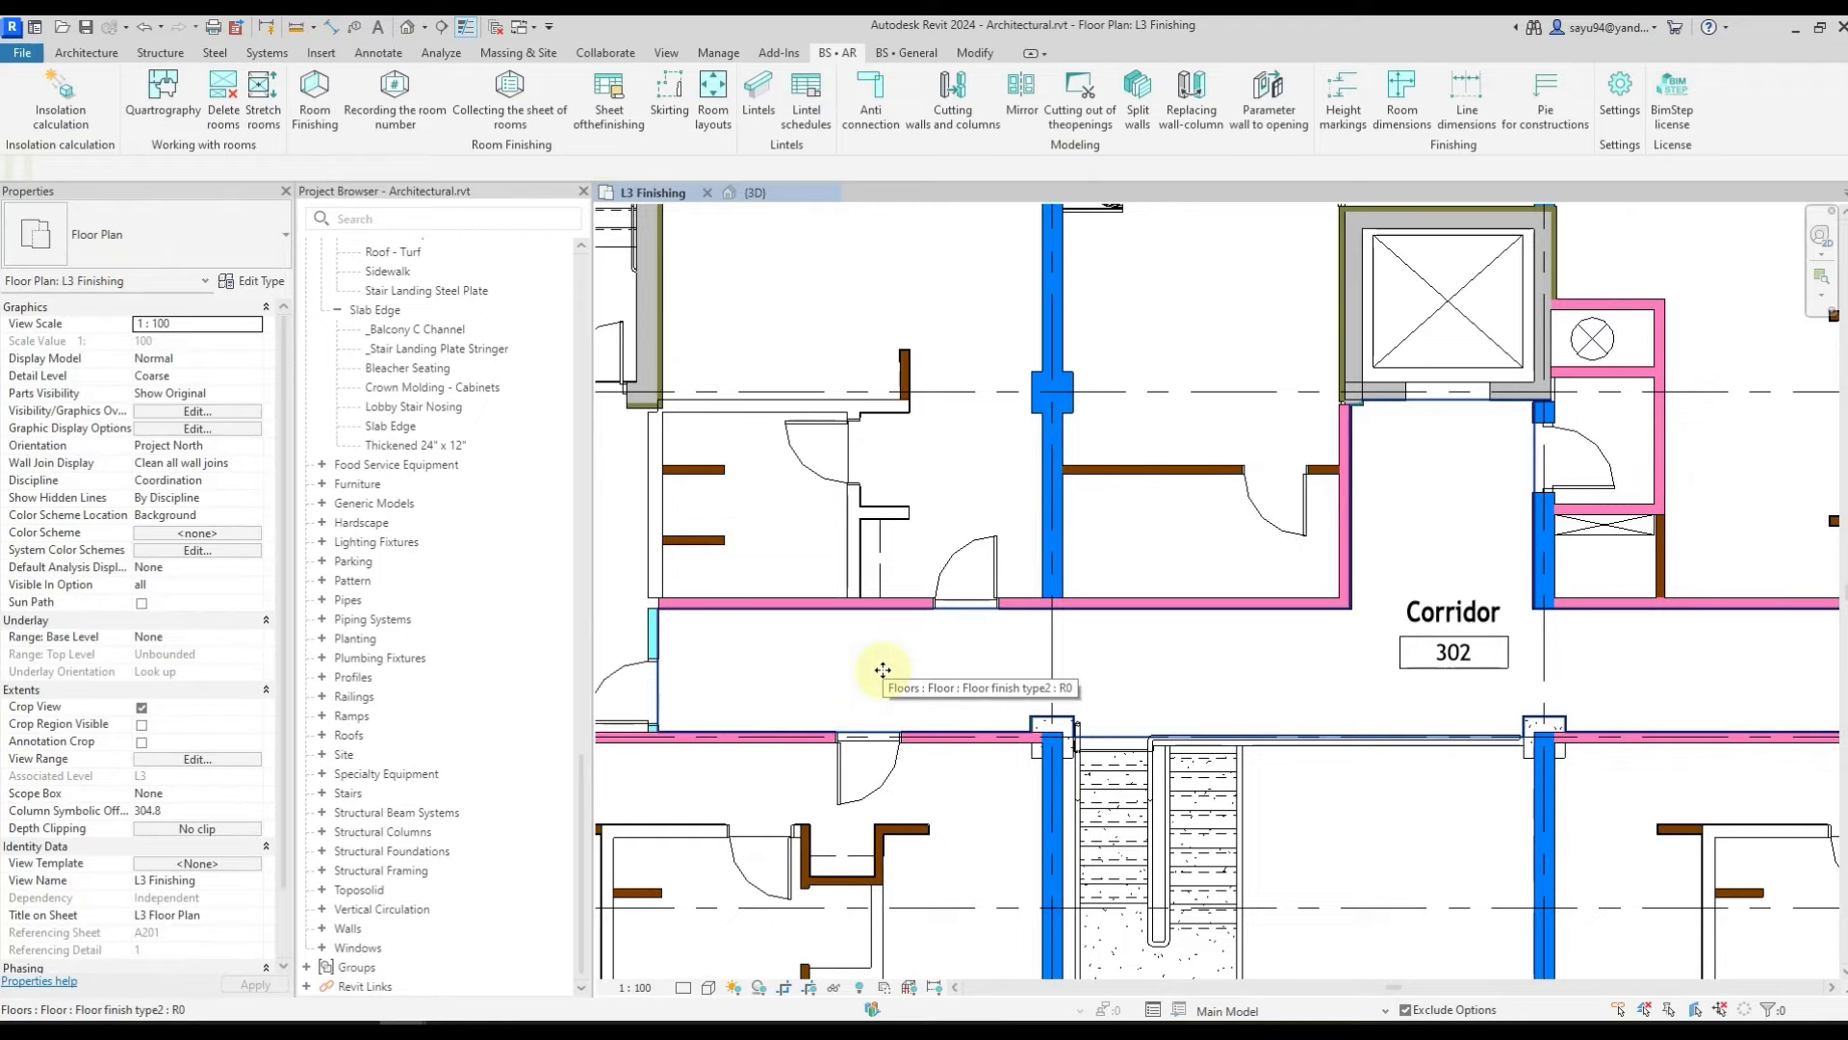
- Check the premise number and sheet of rooms recorded in the Office Unit 301 floor finish, and deselect it
{"action": "middle_click_drag", "start_coordinate": [877, 672], "coordinate": [1327, 660]}
{"action": "scroll", "coordinate": [1326, 660], "scroll_direction": "down", "scroll_amount": 3}
{"action": "middle_click_drag", "start_coordinate": [953, 617], "coordinate": [1304, 685]}
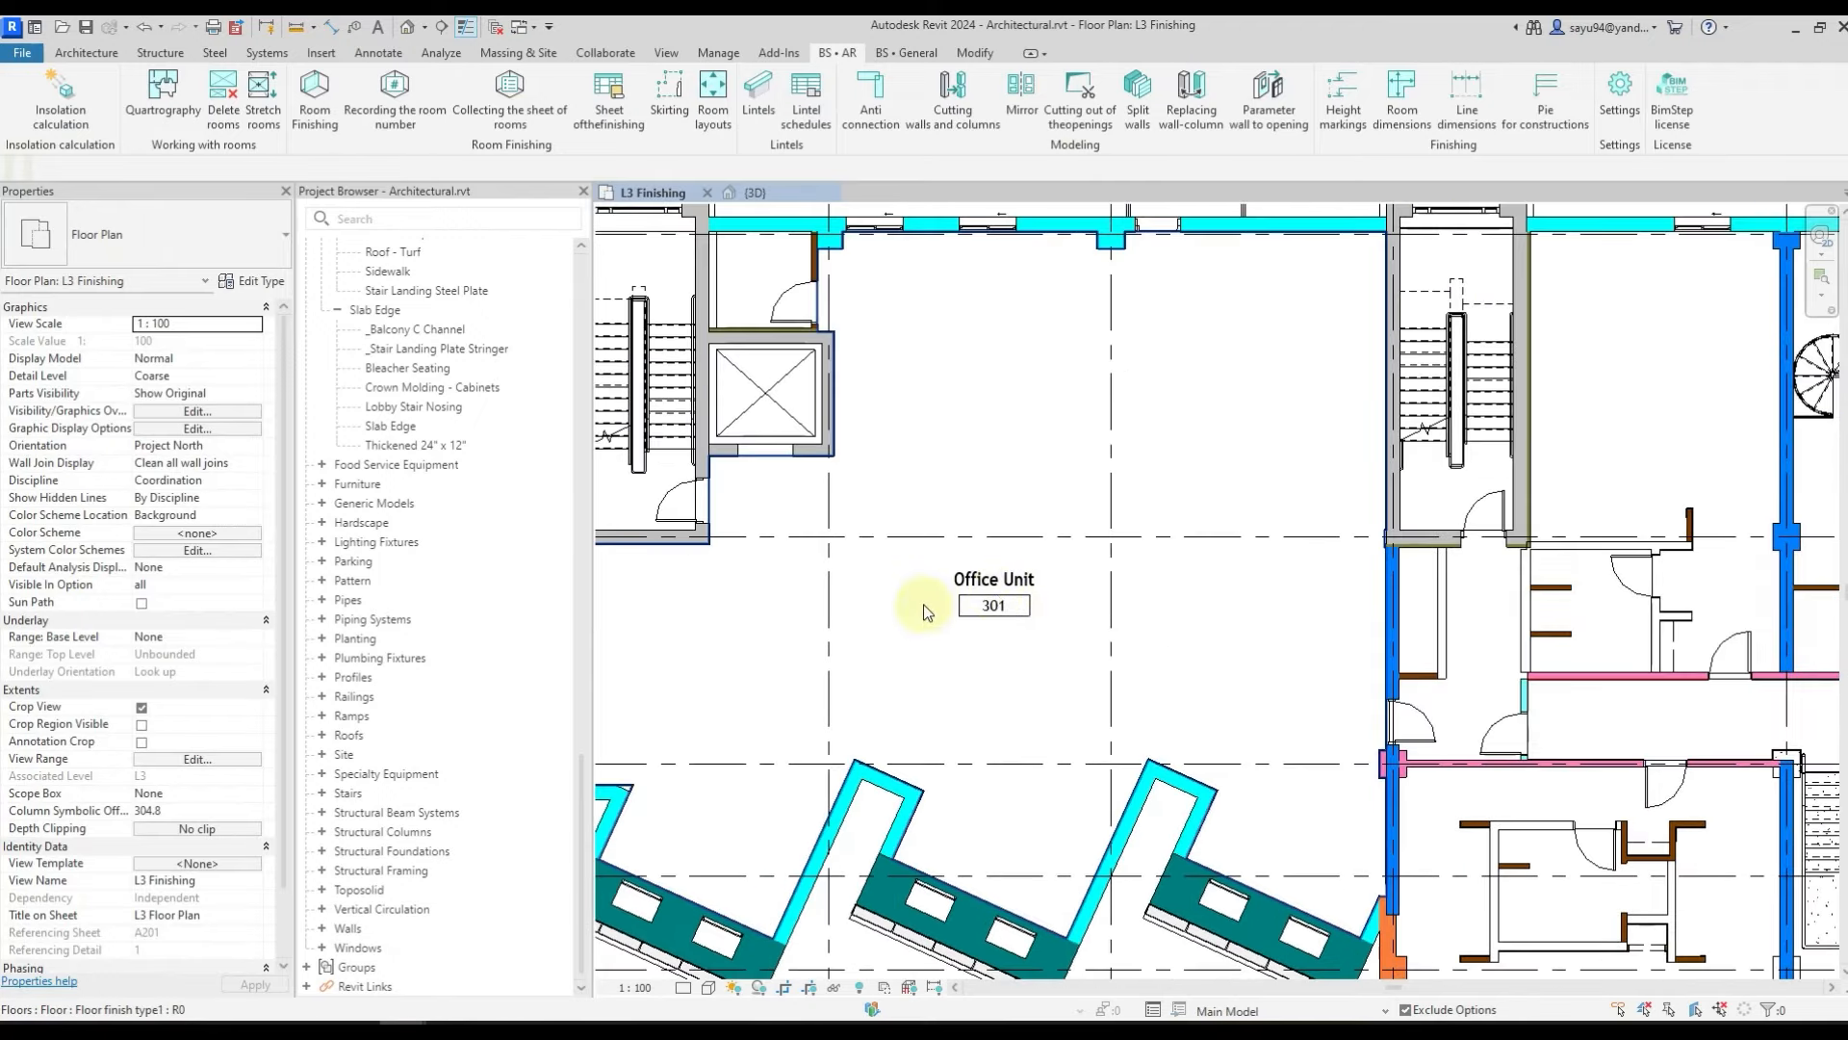
{"action": "left_click", "coordinate": [924, 609]}
{"action": "middle_click_drag", "start_coordinate": [919, 607], "coordinate": [1098, 630]}
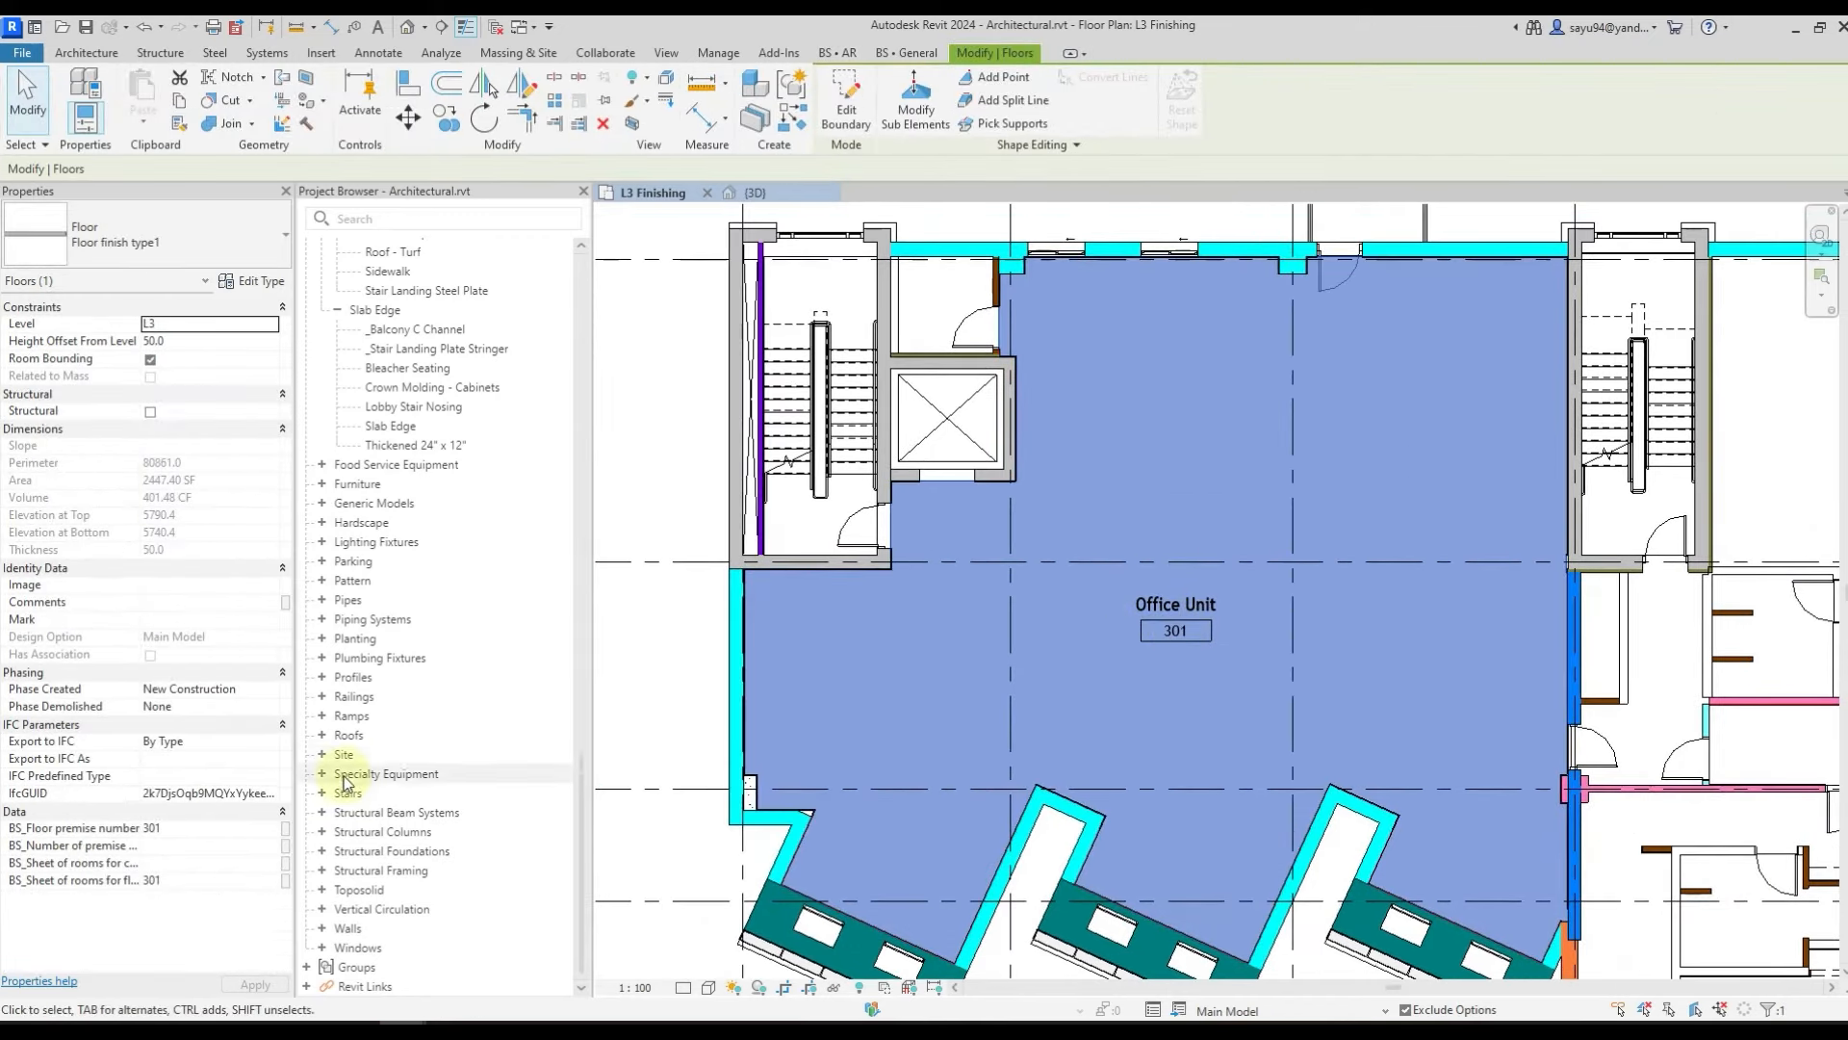
{"action": "left_click", "coordinate": [186, 828]}
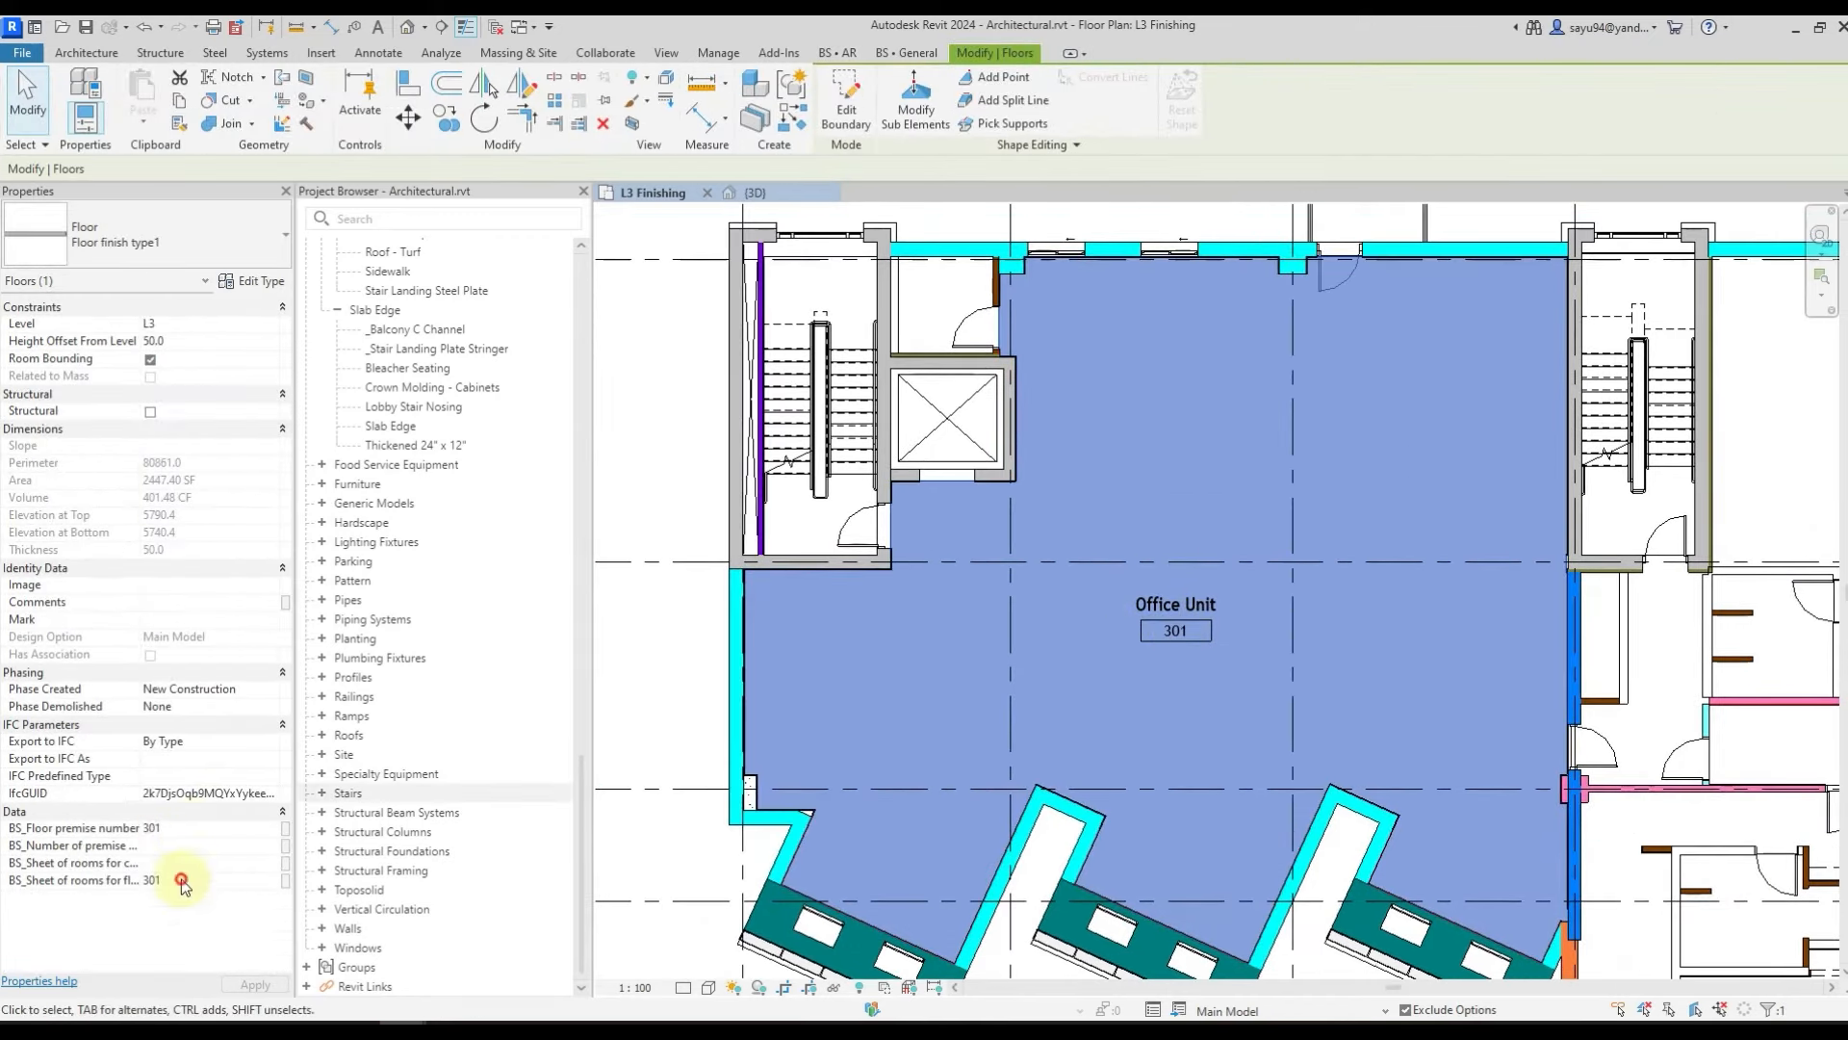
{"action": "left_click", "coordinate": [181, 879]}
{"action": "key", "text": "Escape"}
- Create a wall schedule and add the ADSK_Short names field to it
{"action": "scroll", "coordinate": [1136, 636], "scroll_direction": "down", "scroll_amount": 1}
{"action": "middle_click_drag", "start_coordinate": [1225, 655], "coordinate": [1059, 625]}
{"action": "left_click", "coordinate": [671, 57]}
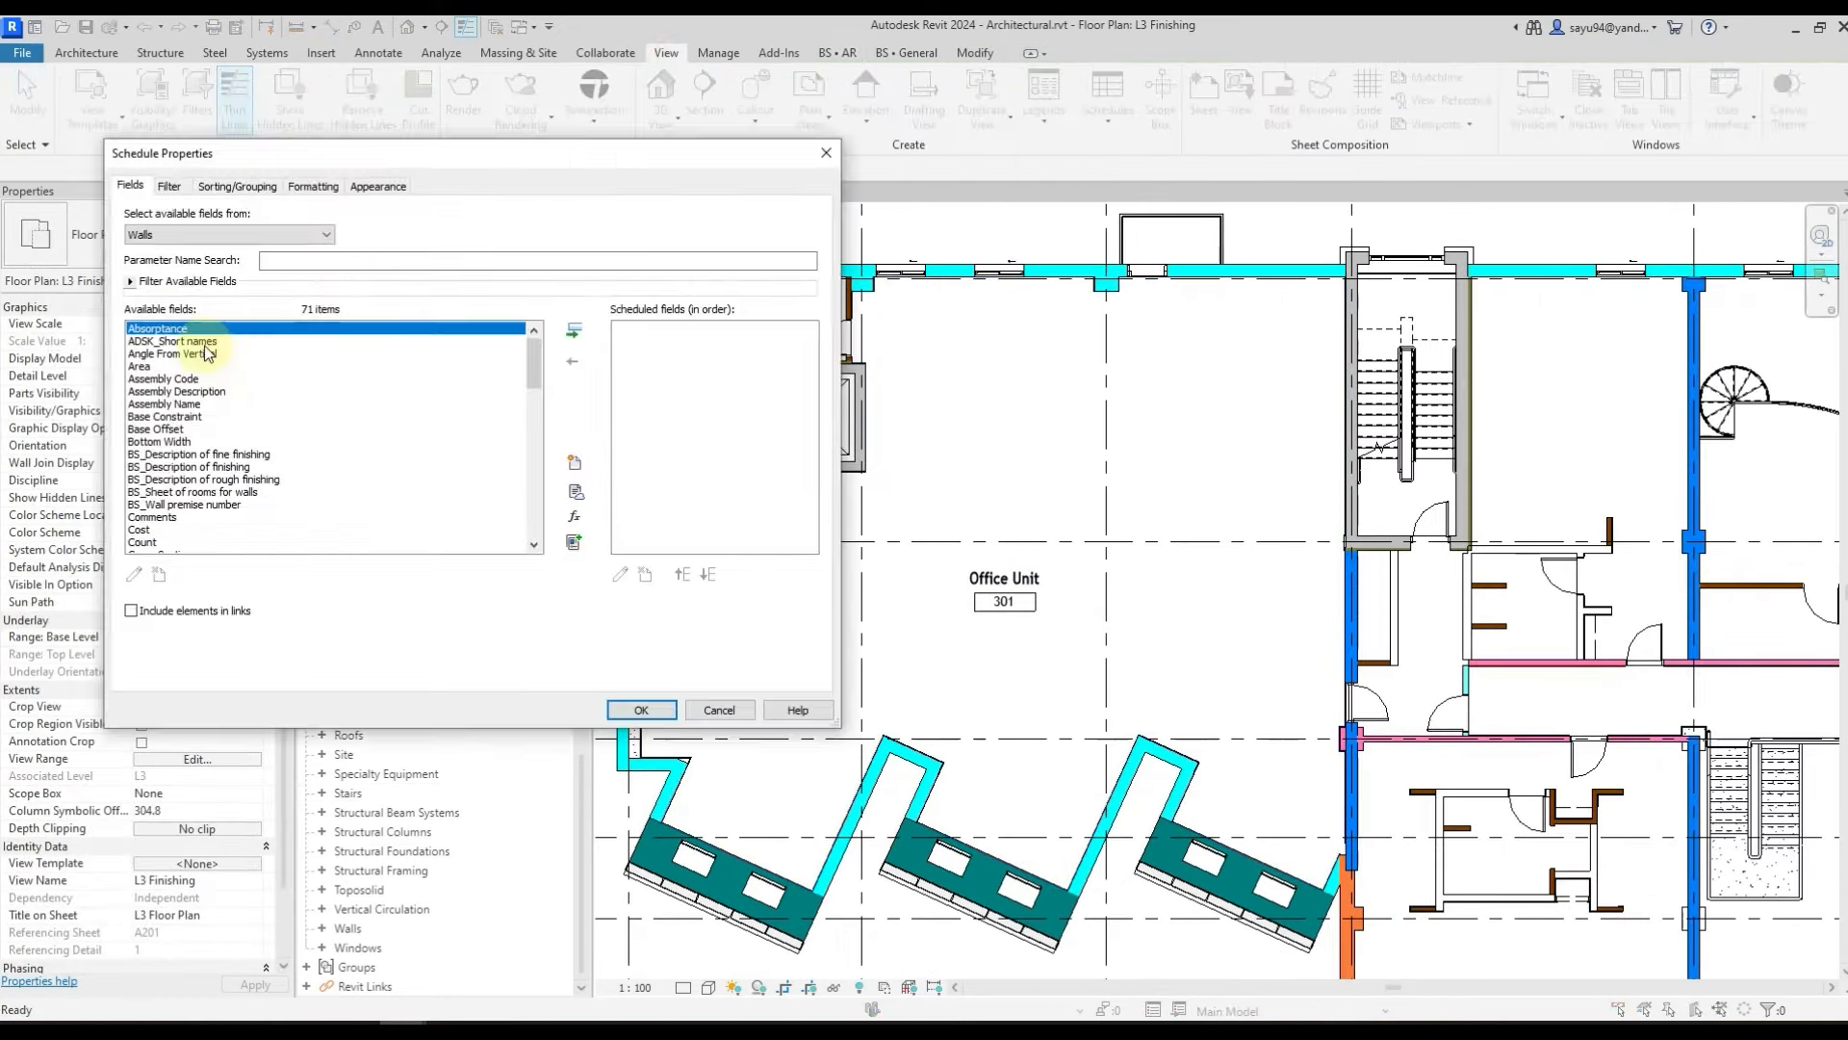
{"action": "double_click", "coordinate": [178, 341]}
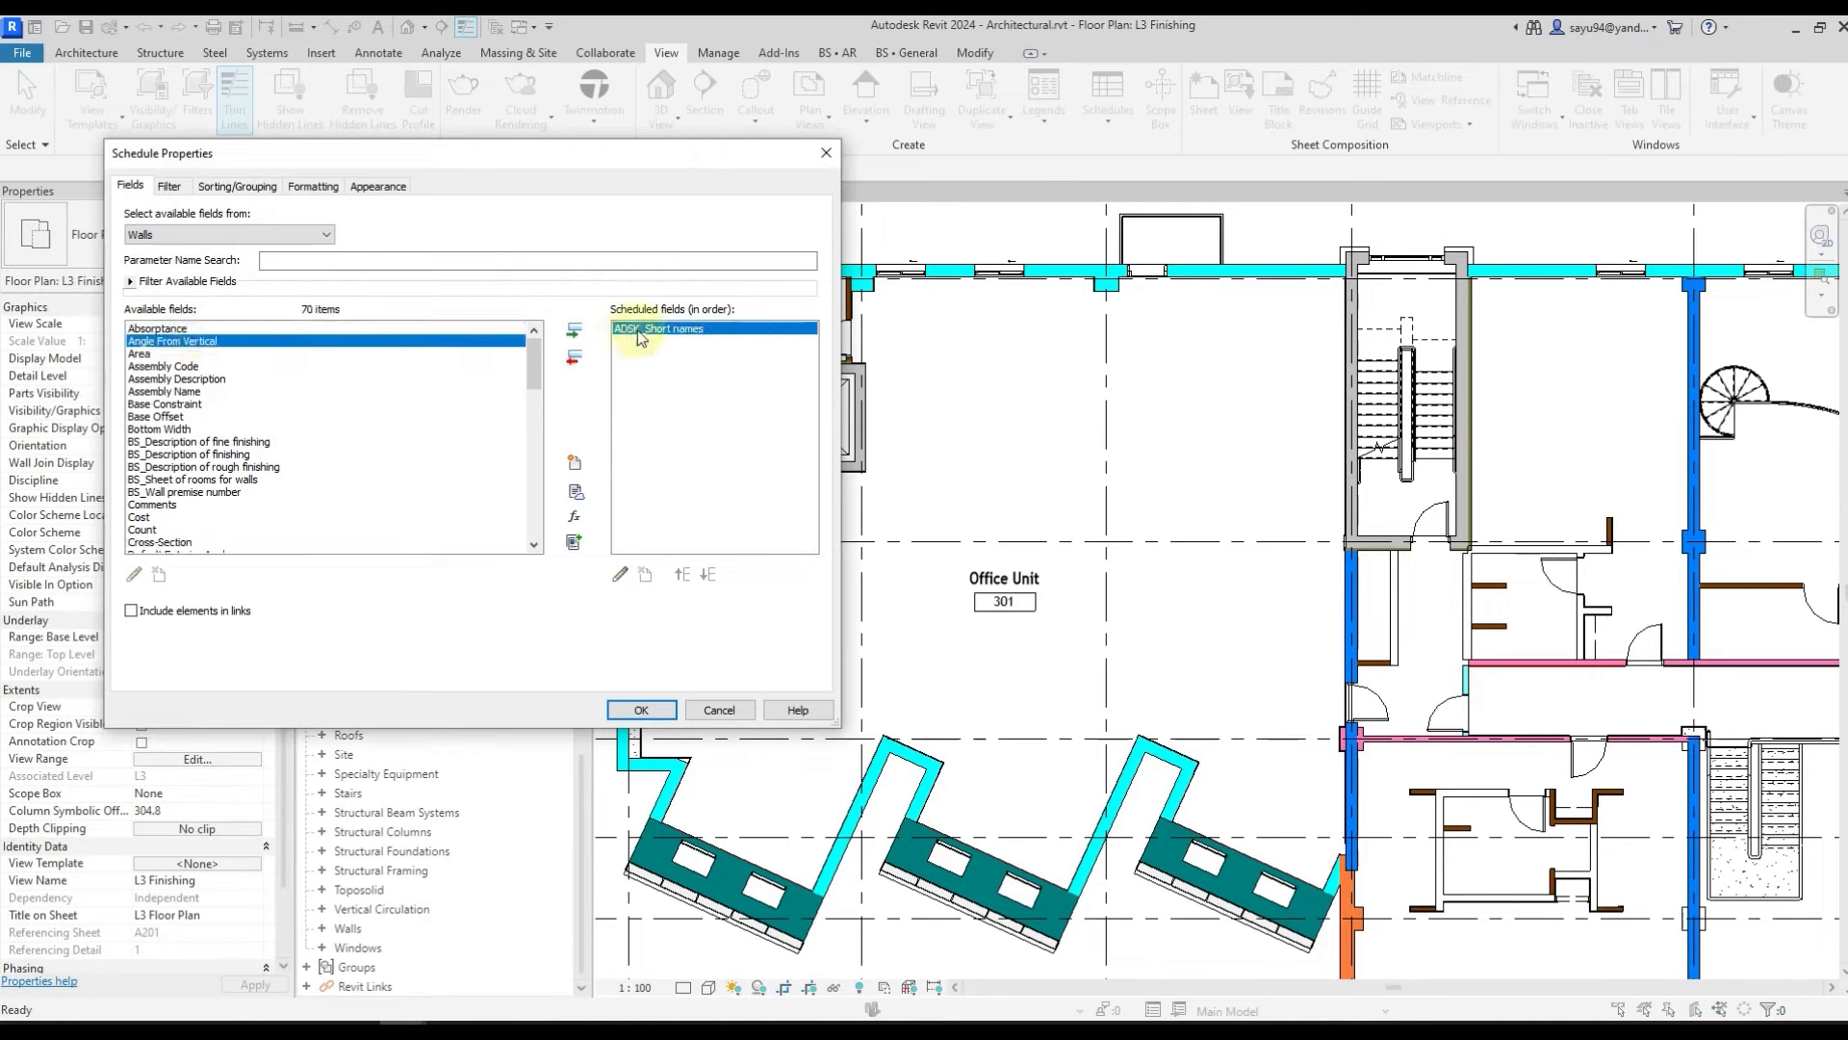
- Filter the wall schedule to elements whose ADSK_Short names equals Wall finishing
{"action": "left_click", "coordinate": [168, 186]}
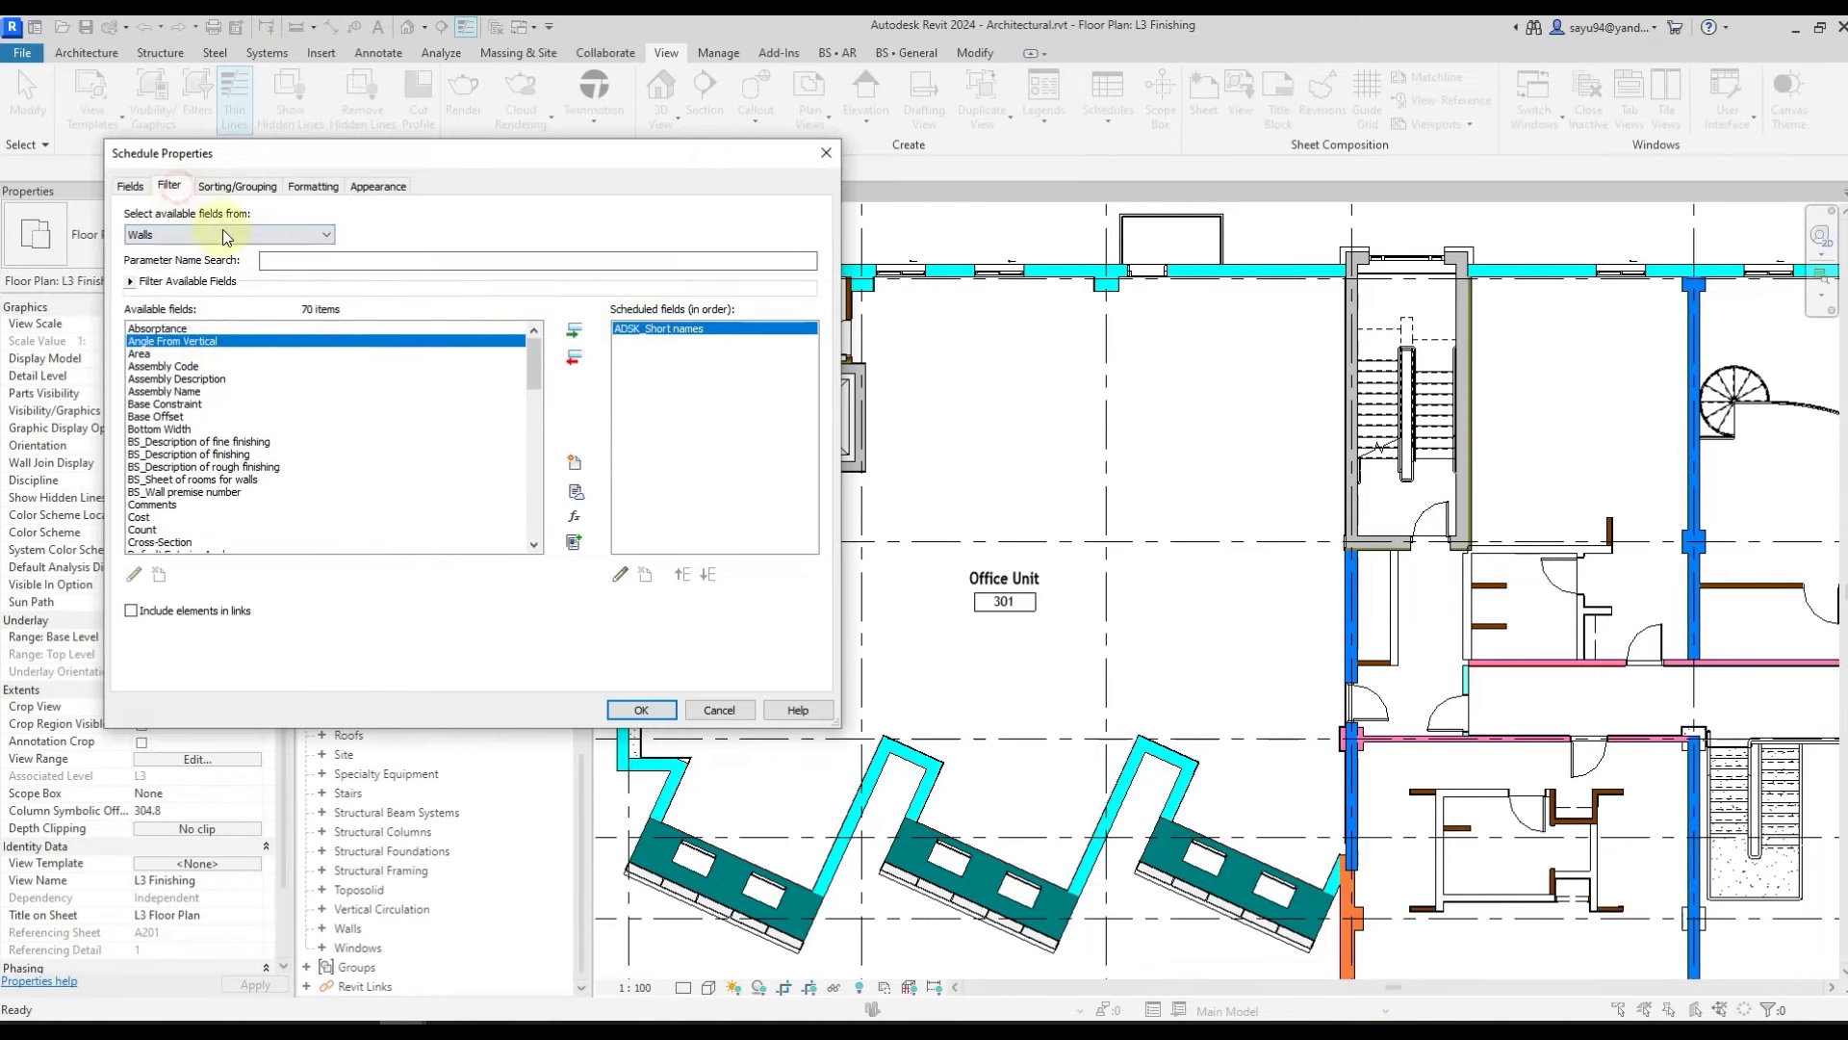
{"action": "left_click", "coordinate": [265, 218]}
{"action": "left_click", "coordinate": [248, 243]}
{"action": "left_click", "coordinate": [466, 217]}
{"action": "left_click", "coordinate": [459, 242]}
{"action": "left_click", "coordinate": [811, 218]}
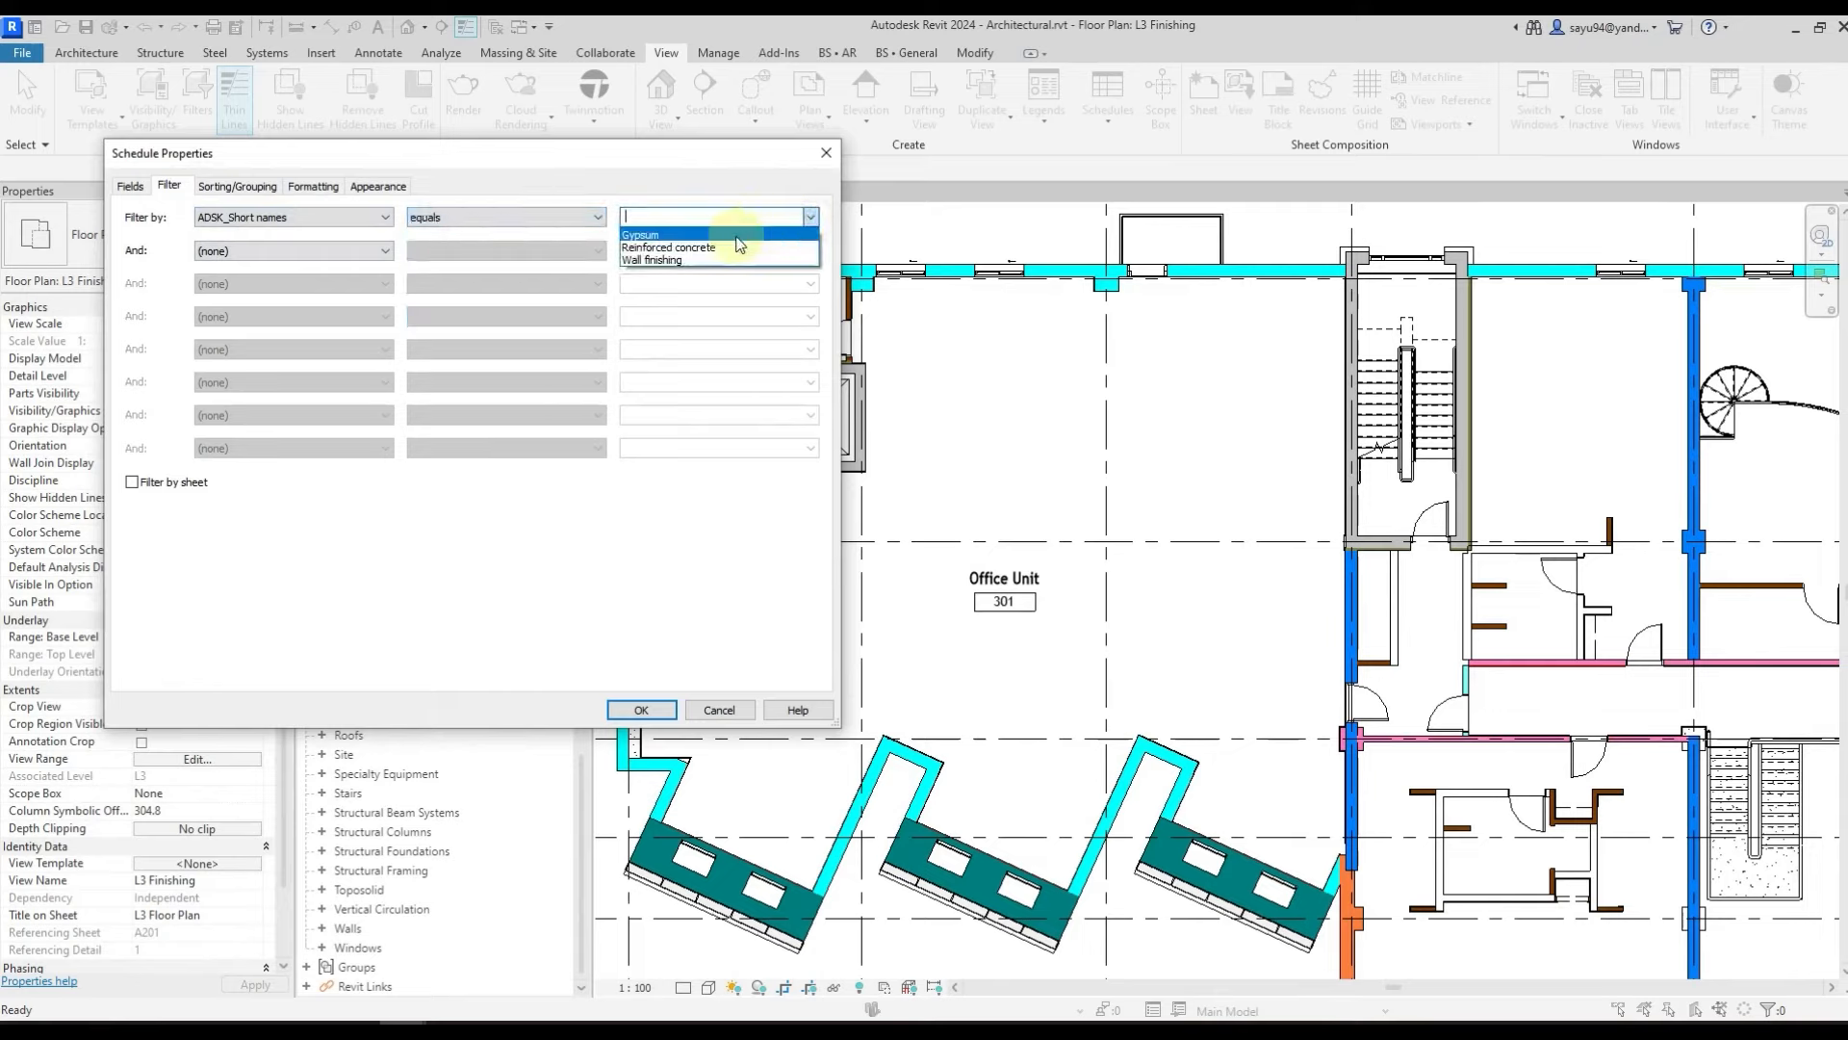
{"action": "left_click", "coordinate": [672, 260]}
- Add the BS_Sheet of rooms for walls, Area and Type fields to the wall schedule, and widen its Type column
{"action": "left_click", "coordinate": [130, 185]}
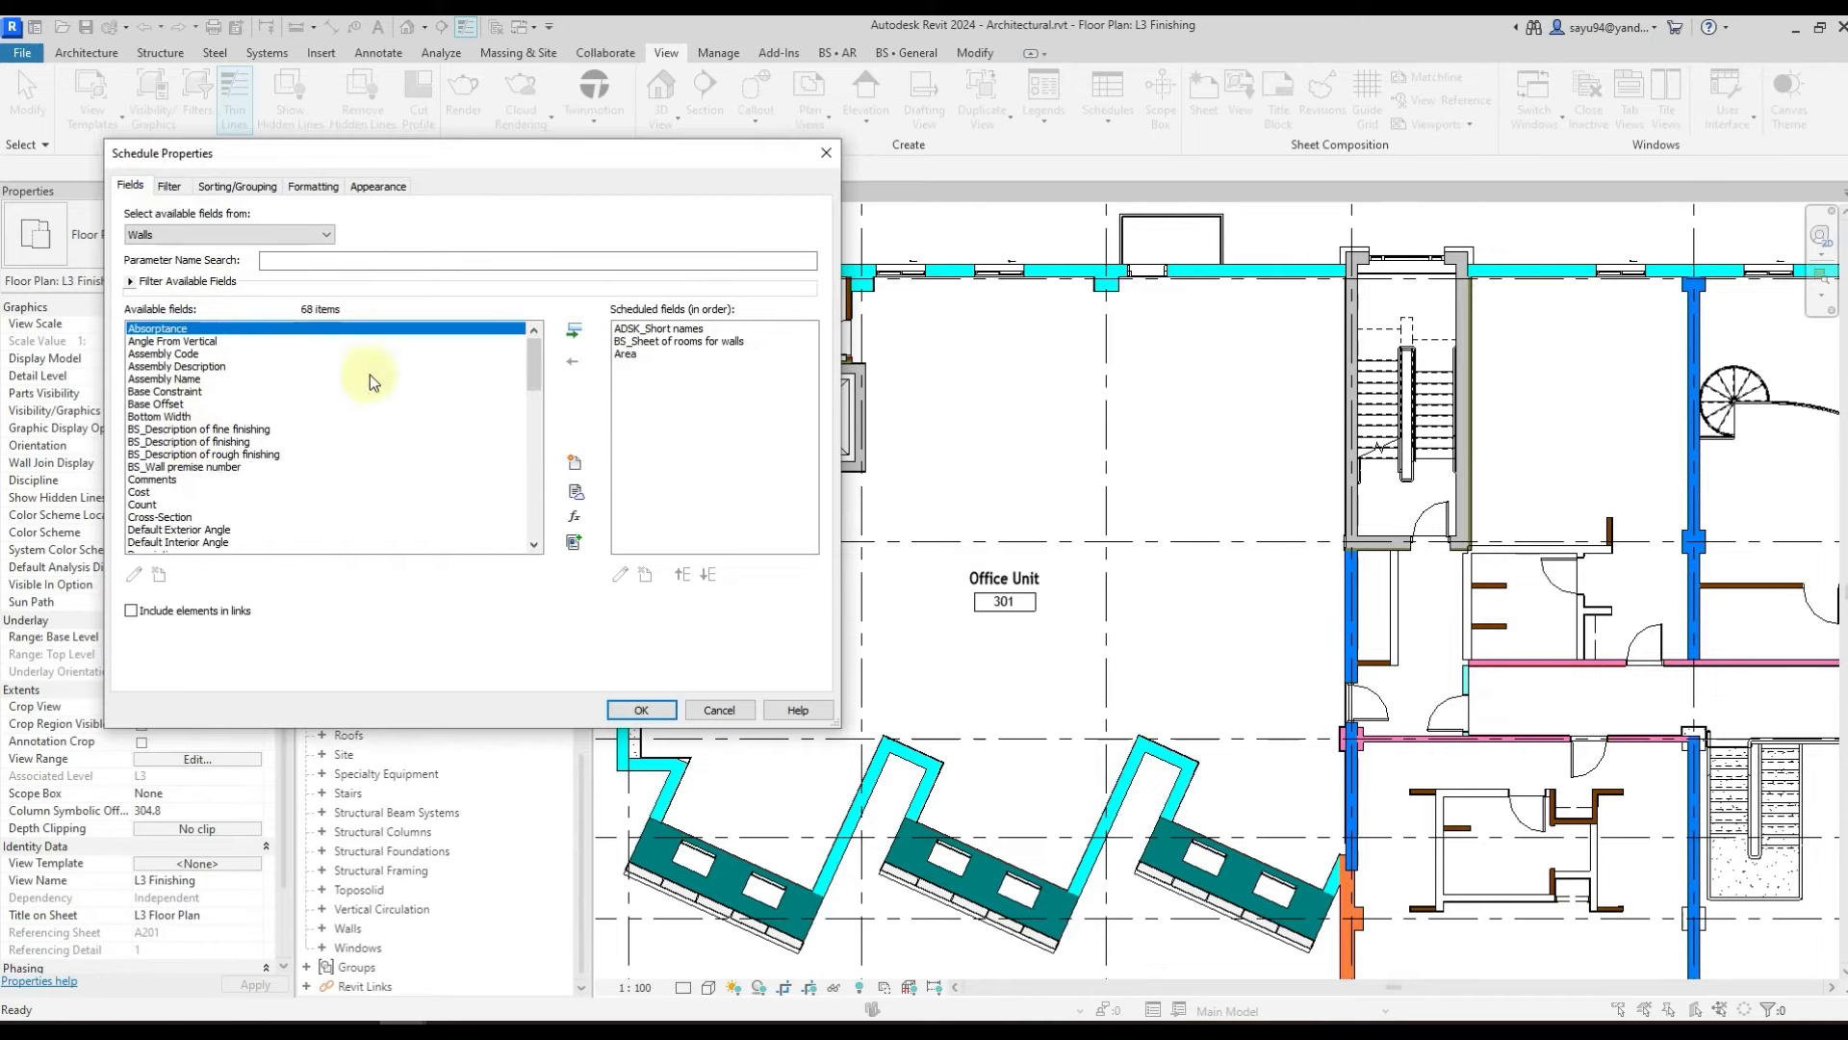
{"action": "left_click_drag", "start_coordinate": [532, 364], "coordinate": [544, 536]}
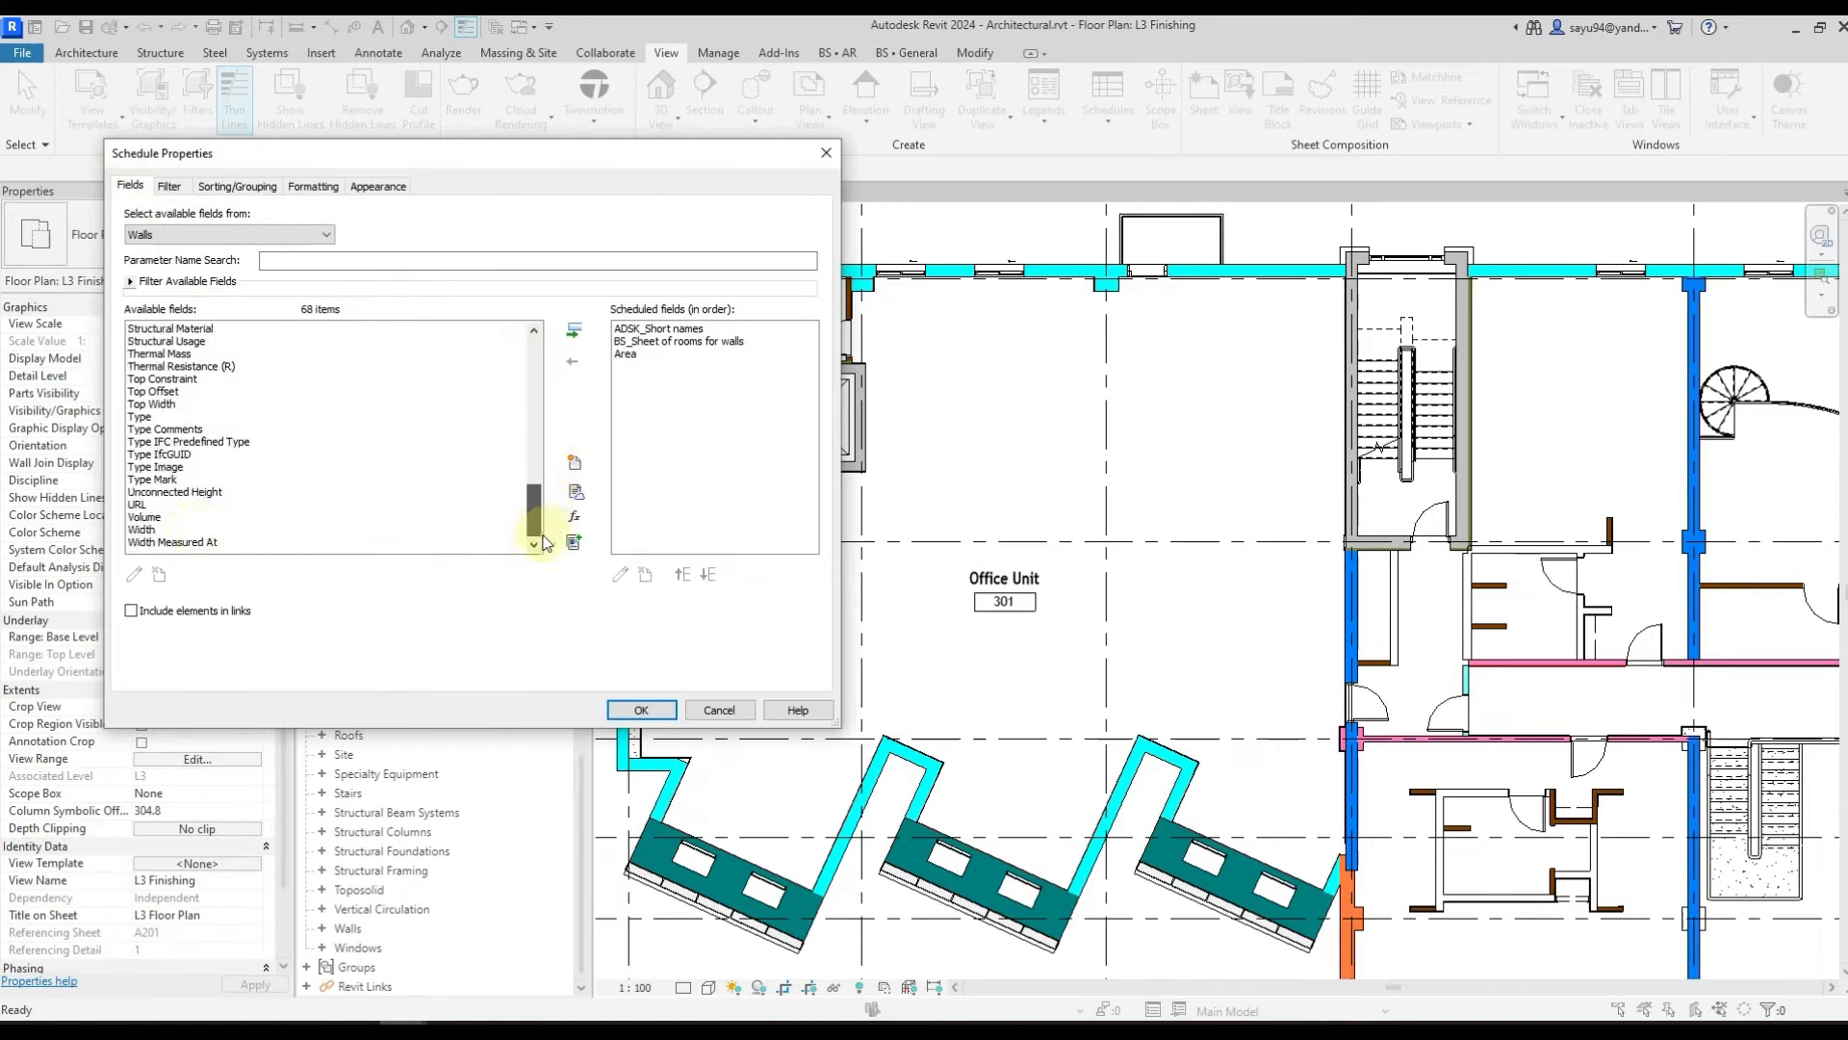
{"action": "left_click", "coordinate": [141, 417]}
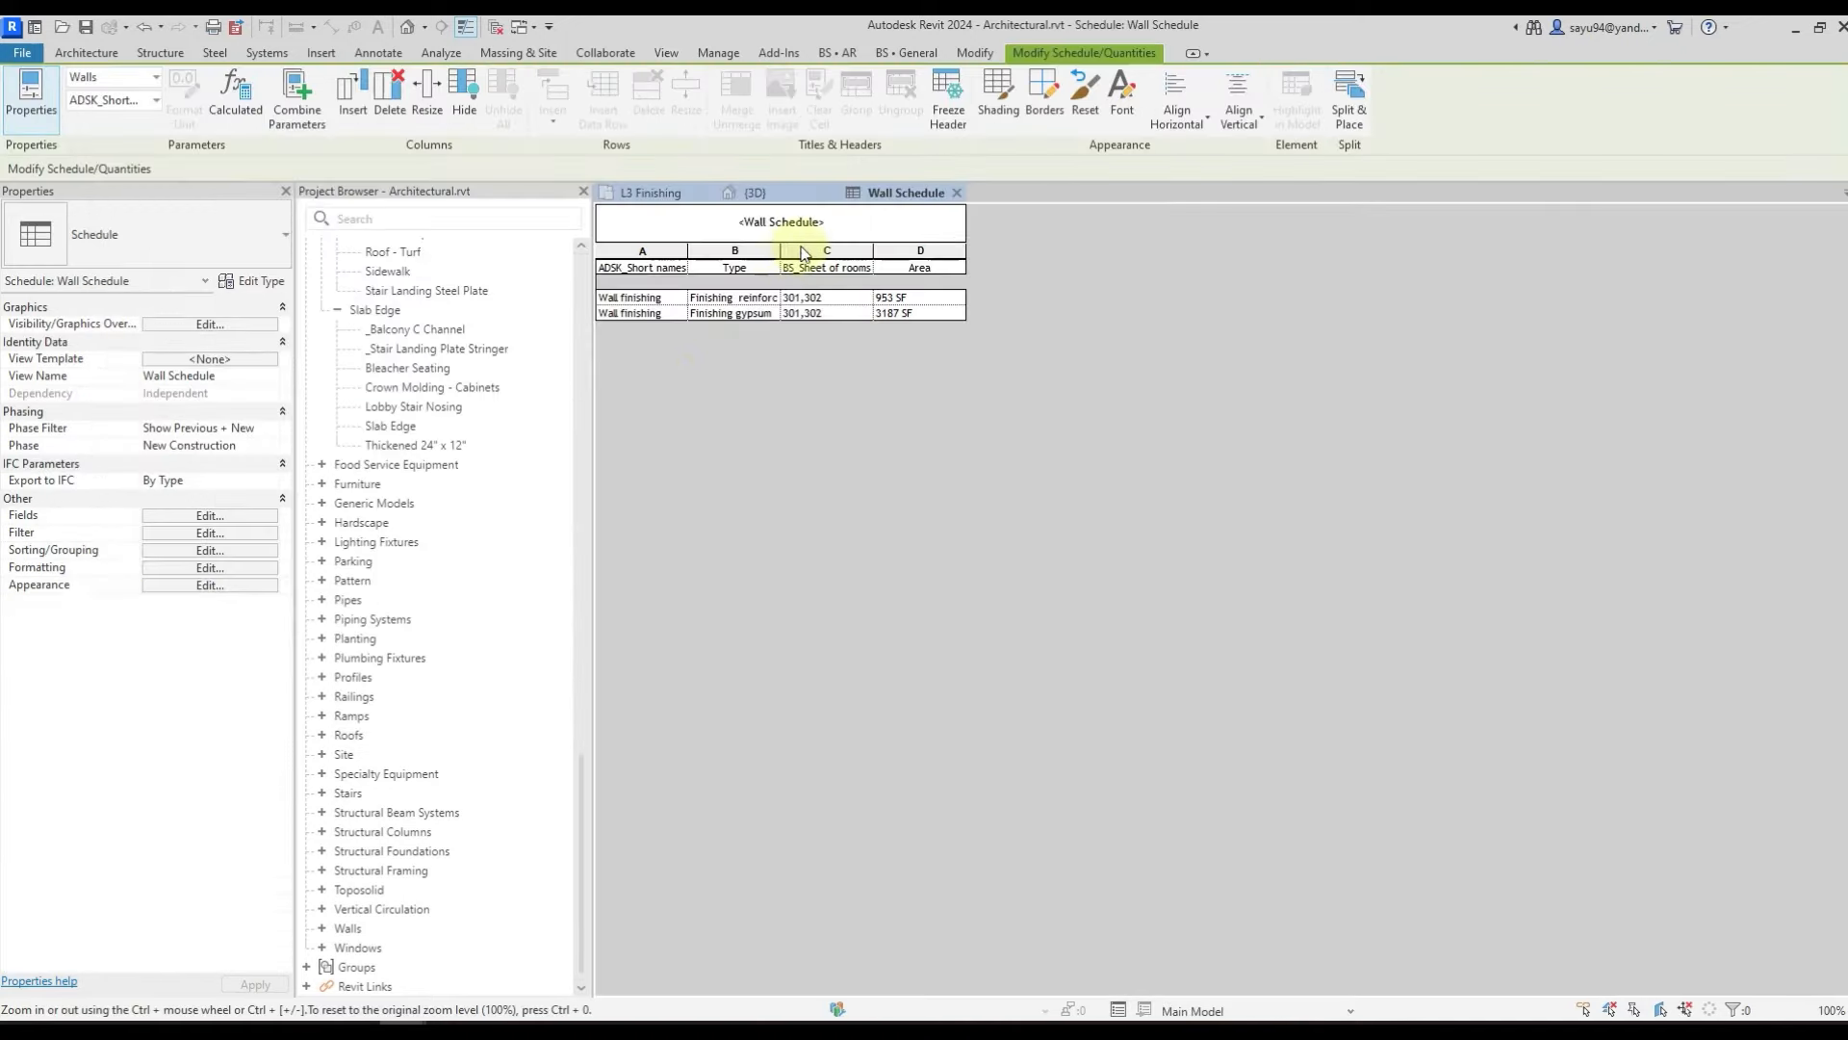
{"action": "left_click_drag", "start_coordinate": [785, 251], "coordinate": [936, 252]}
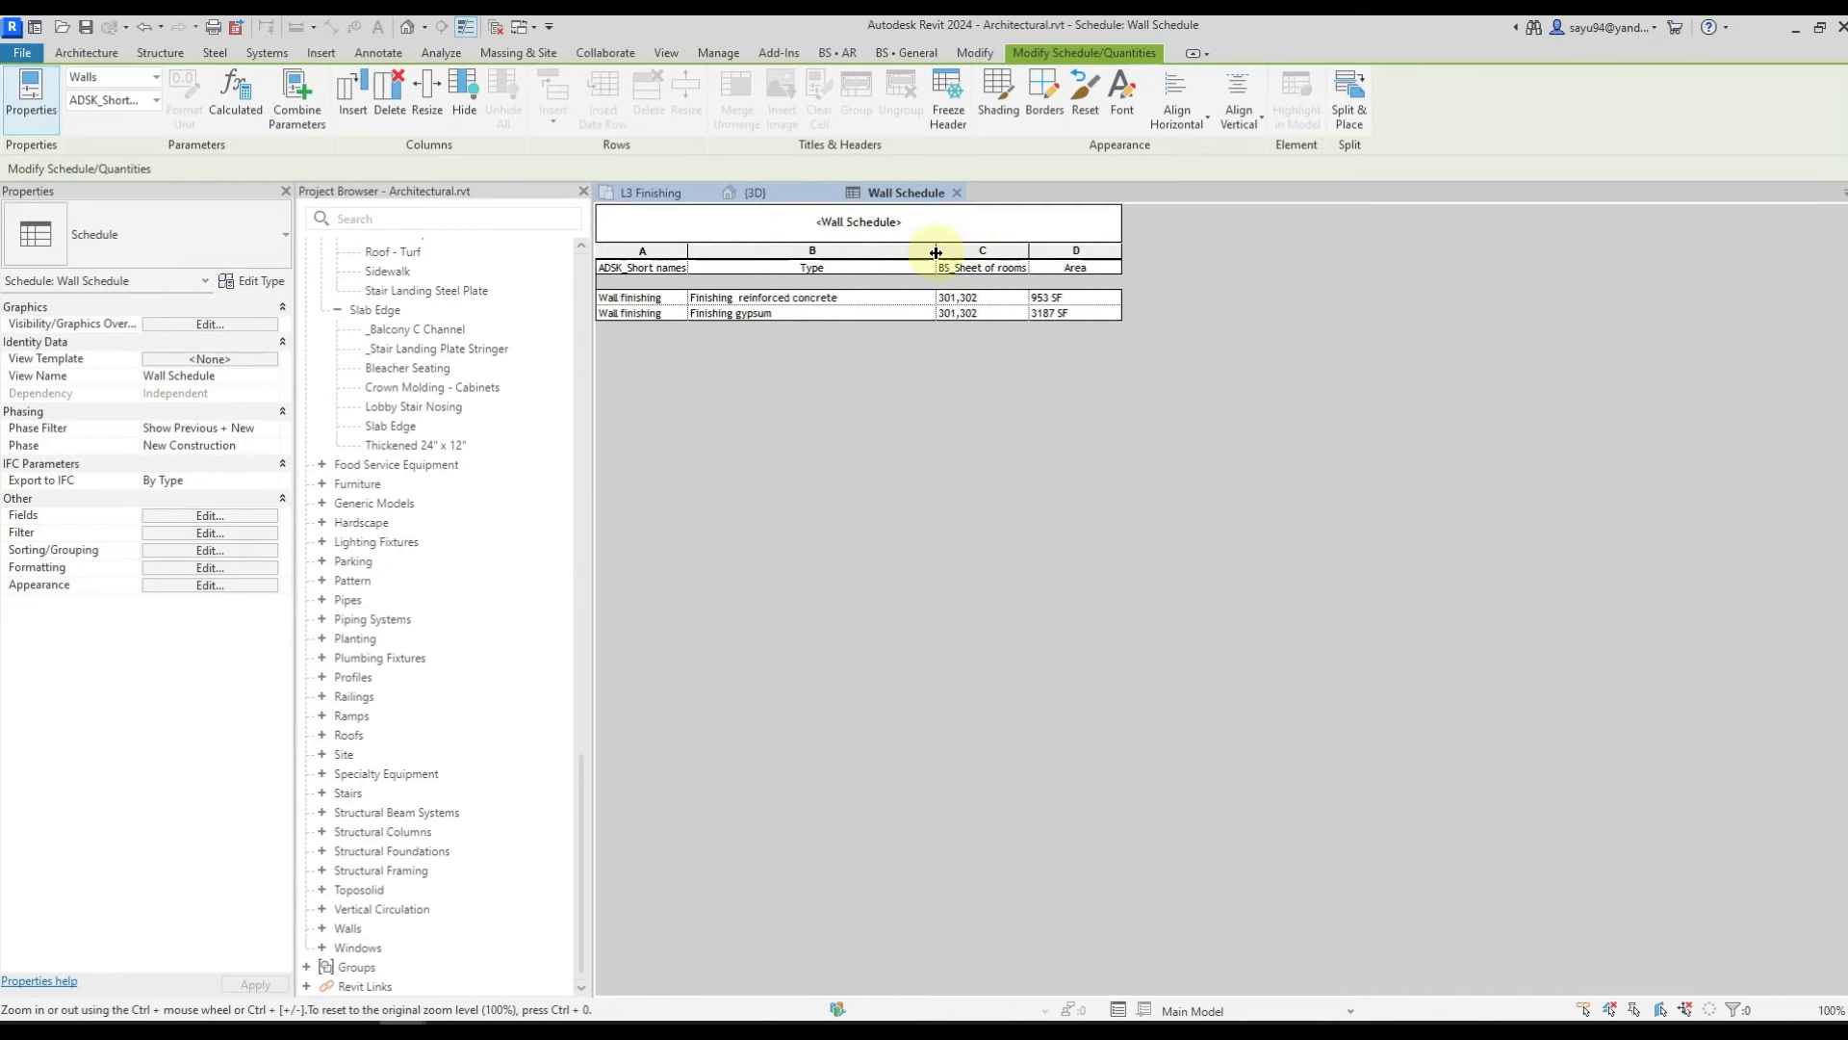
- Review the finishing types, room sheets and areas in the wall schedule, and close the schedule
{"action": "left_click", "coordinate": [787, 300]}
{"action": "left_click_drag", "start_coordinate": [1051, 298], "coordinate": [866, 313]}
{"action": "left_click", "coordinate": [817, 314]}
{"action": "left_click", "coordinate": [986, 316]}
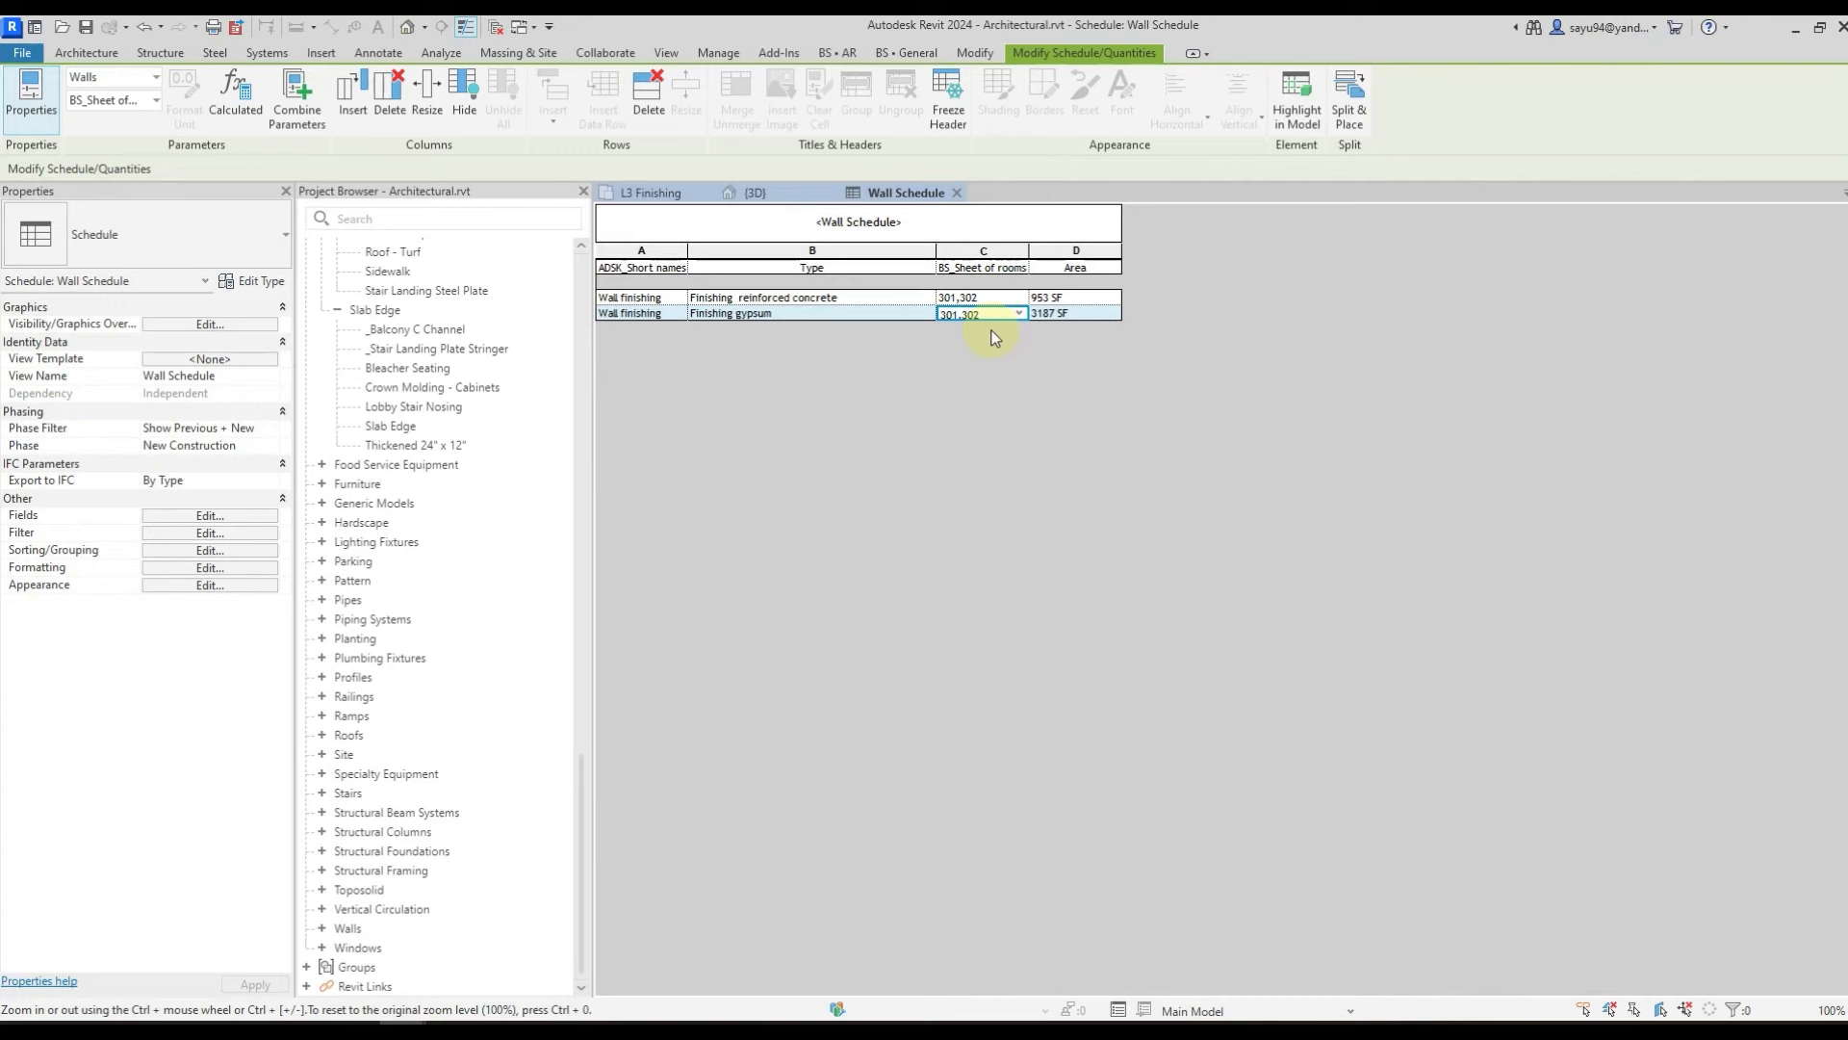
{"action": "left_click", "coordinate": [830, 312]}
{"action": "left_click", "coordinate": [837, 318]}
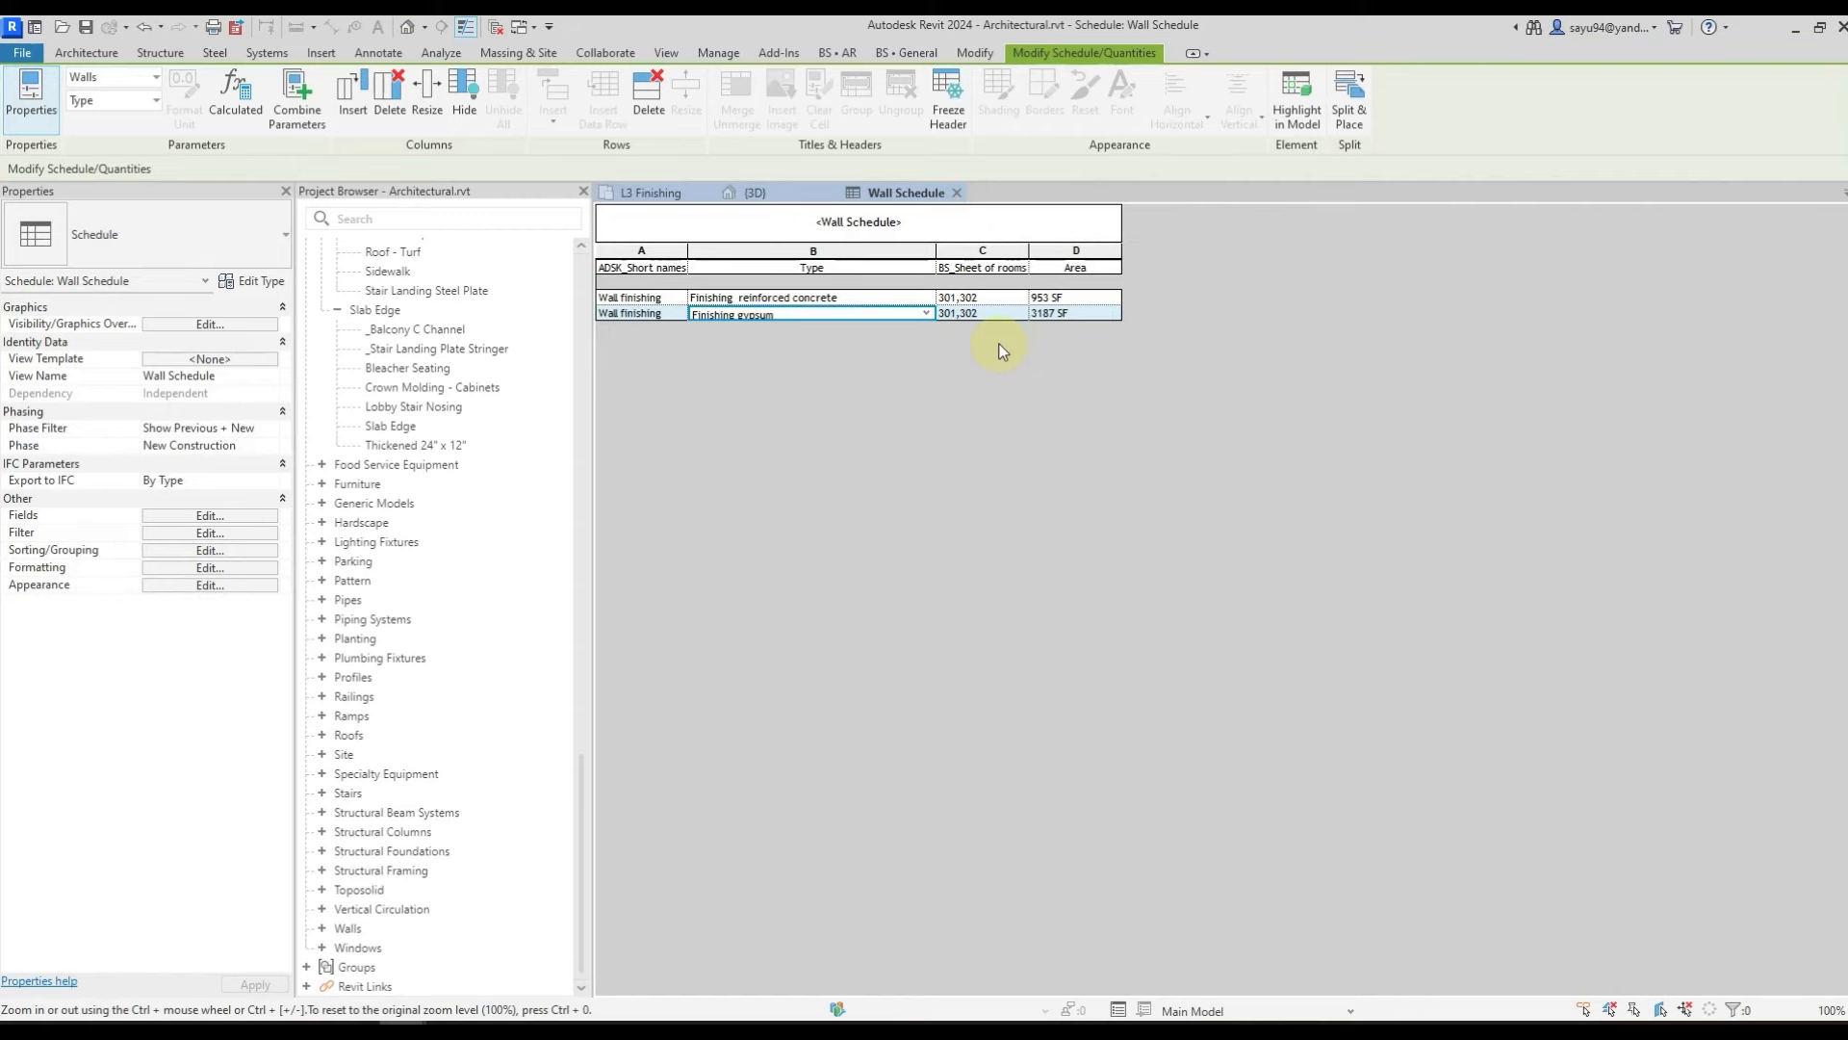
{"action": "left_click", "coordinate": [959, 195]}
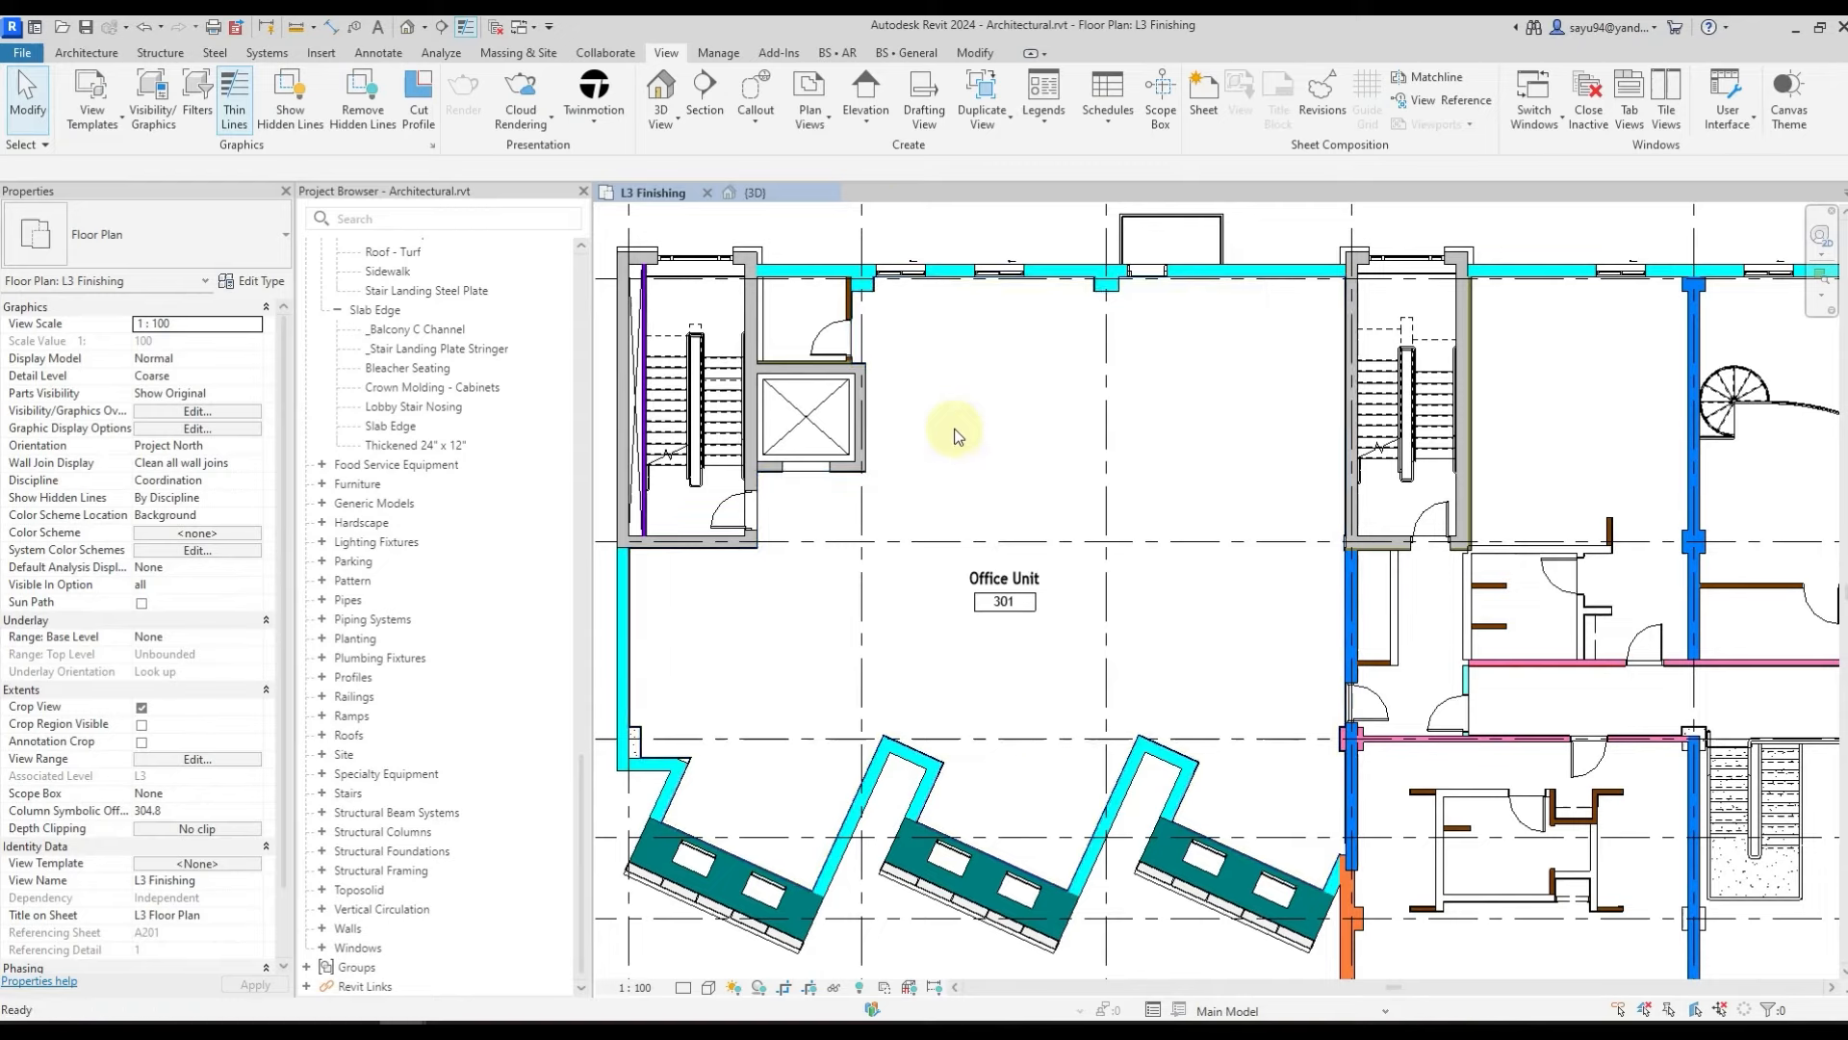
- Start the sheet of rooms finishing for the New Construction phase, compiled to the entire object
{"action": "left_click", "coordinate": [847, 54]}
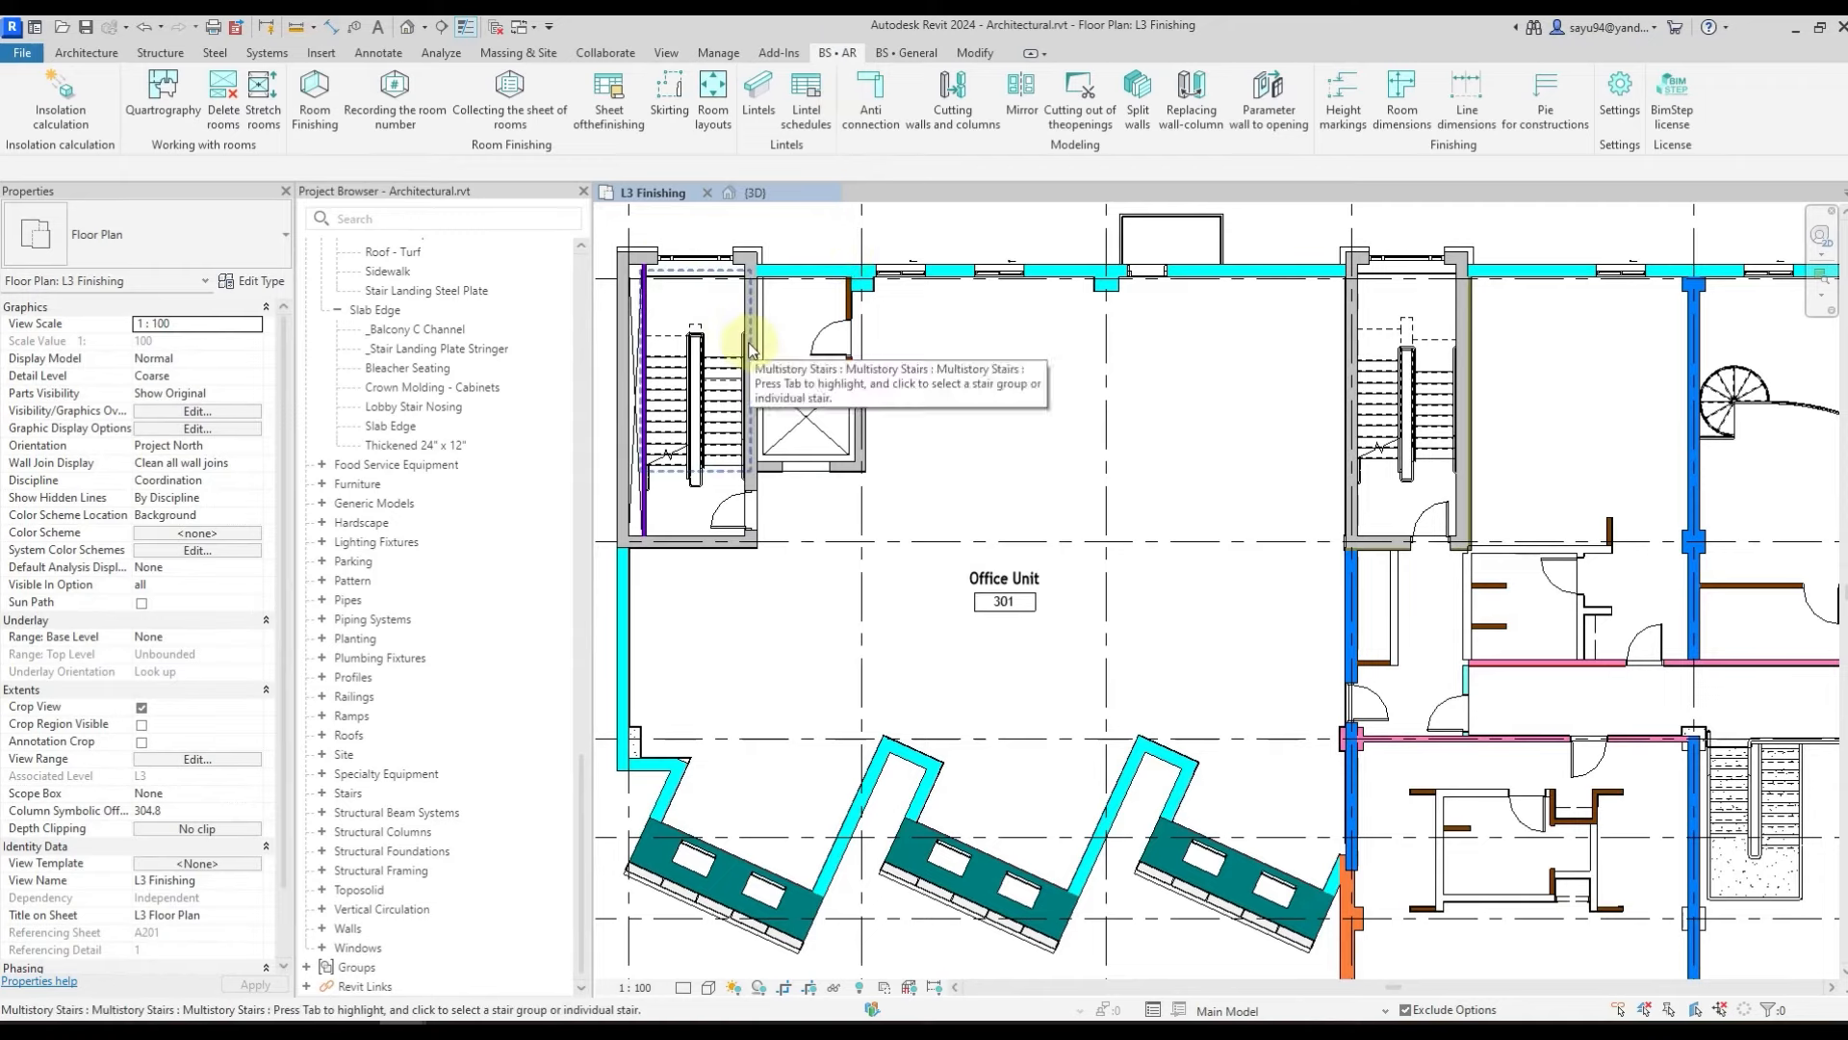
{"action": "left_click", "coordinate": [616, 129]}
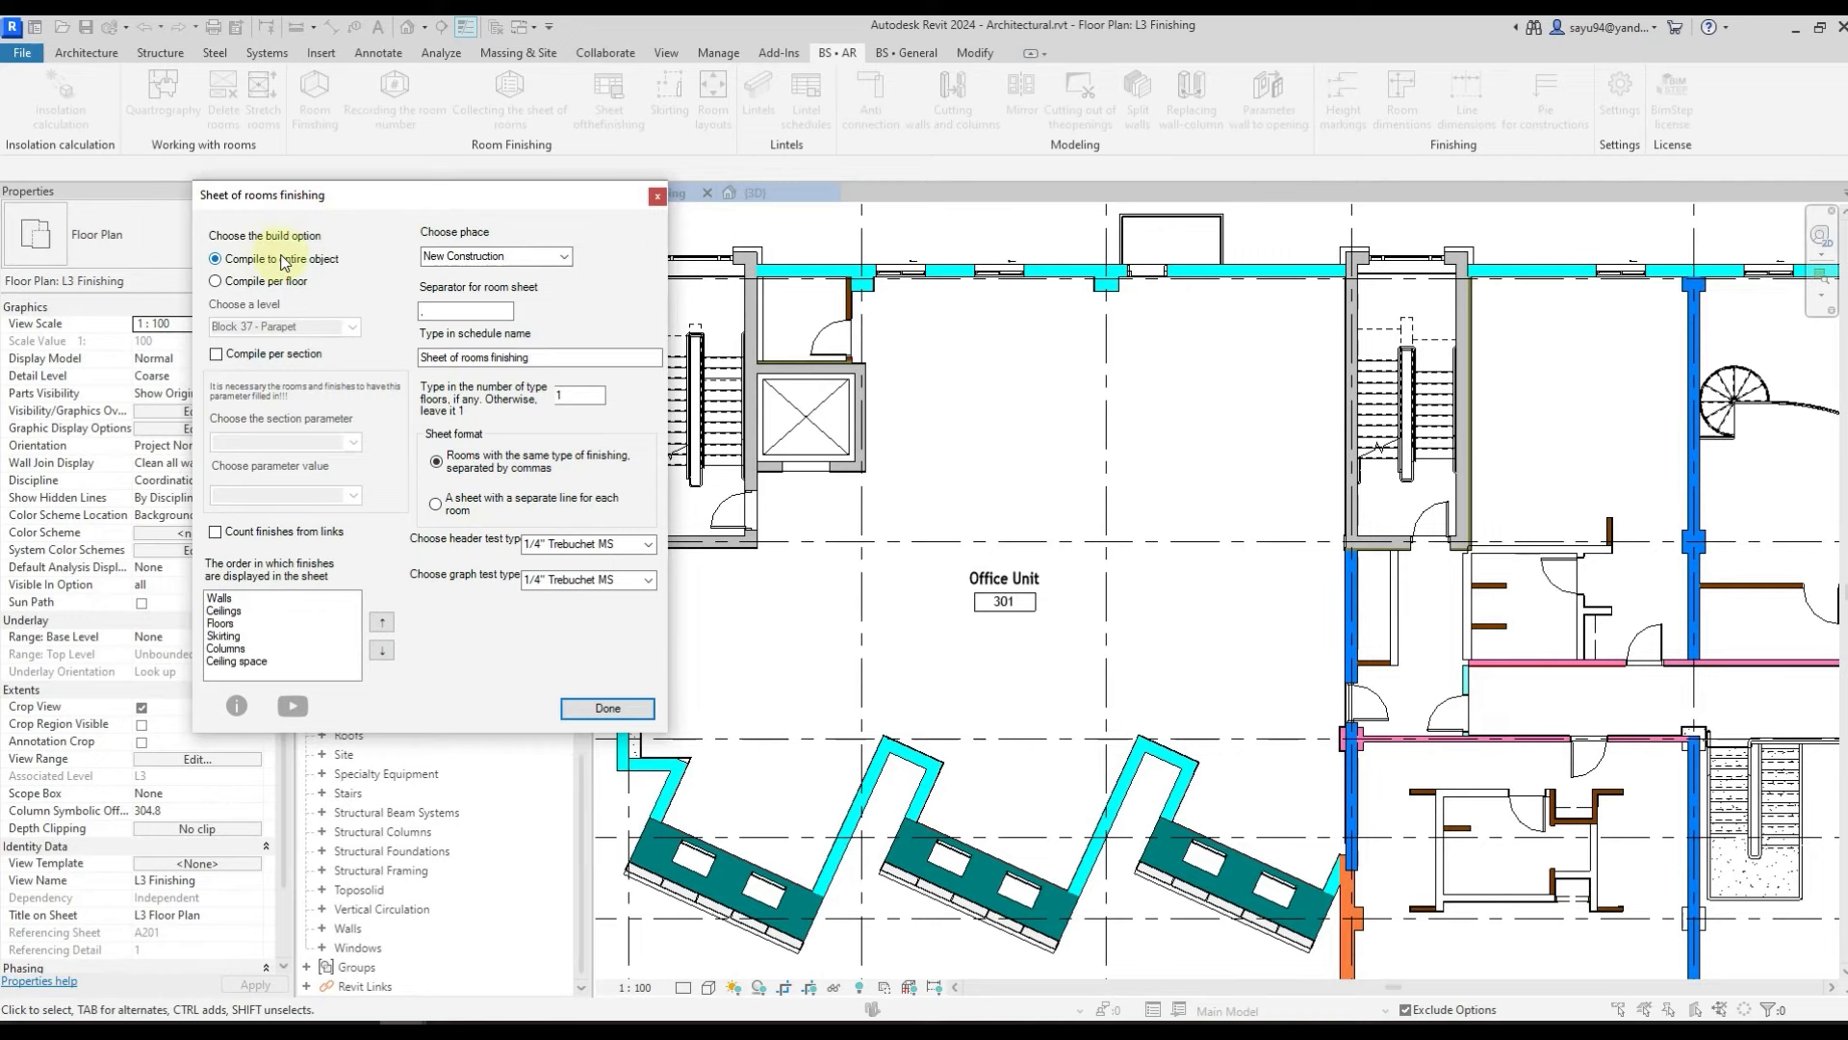
{"action": "left_click", "coordinate": [292, 281]}
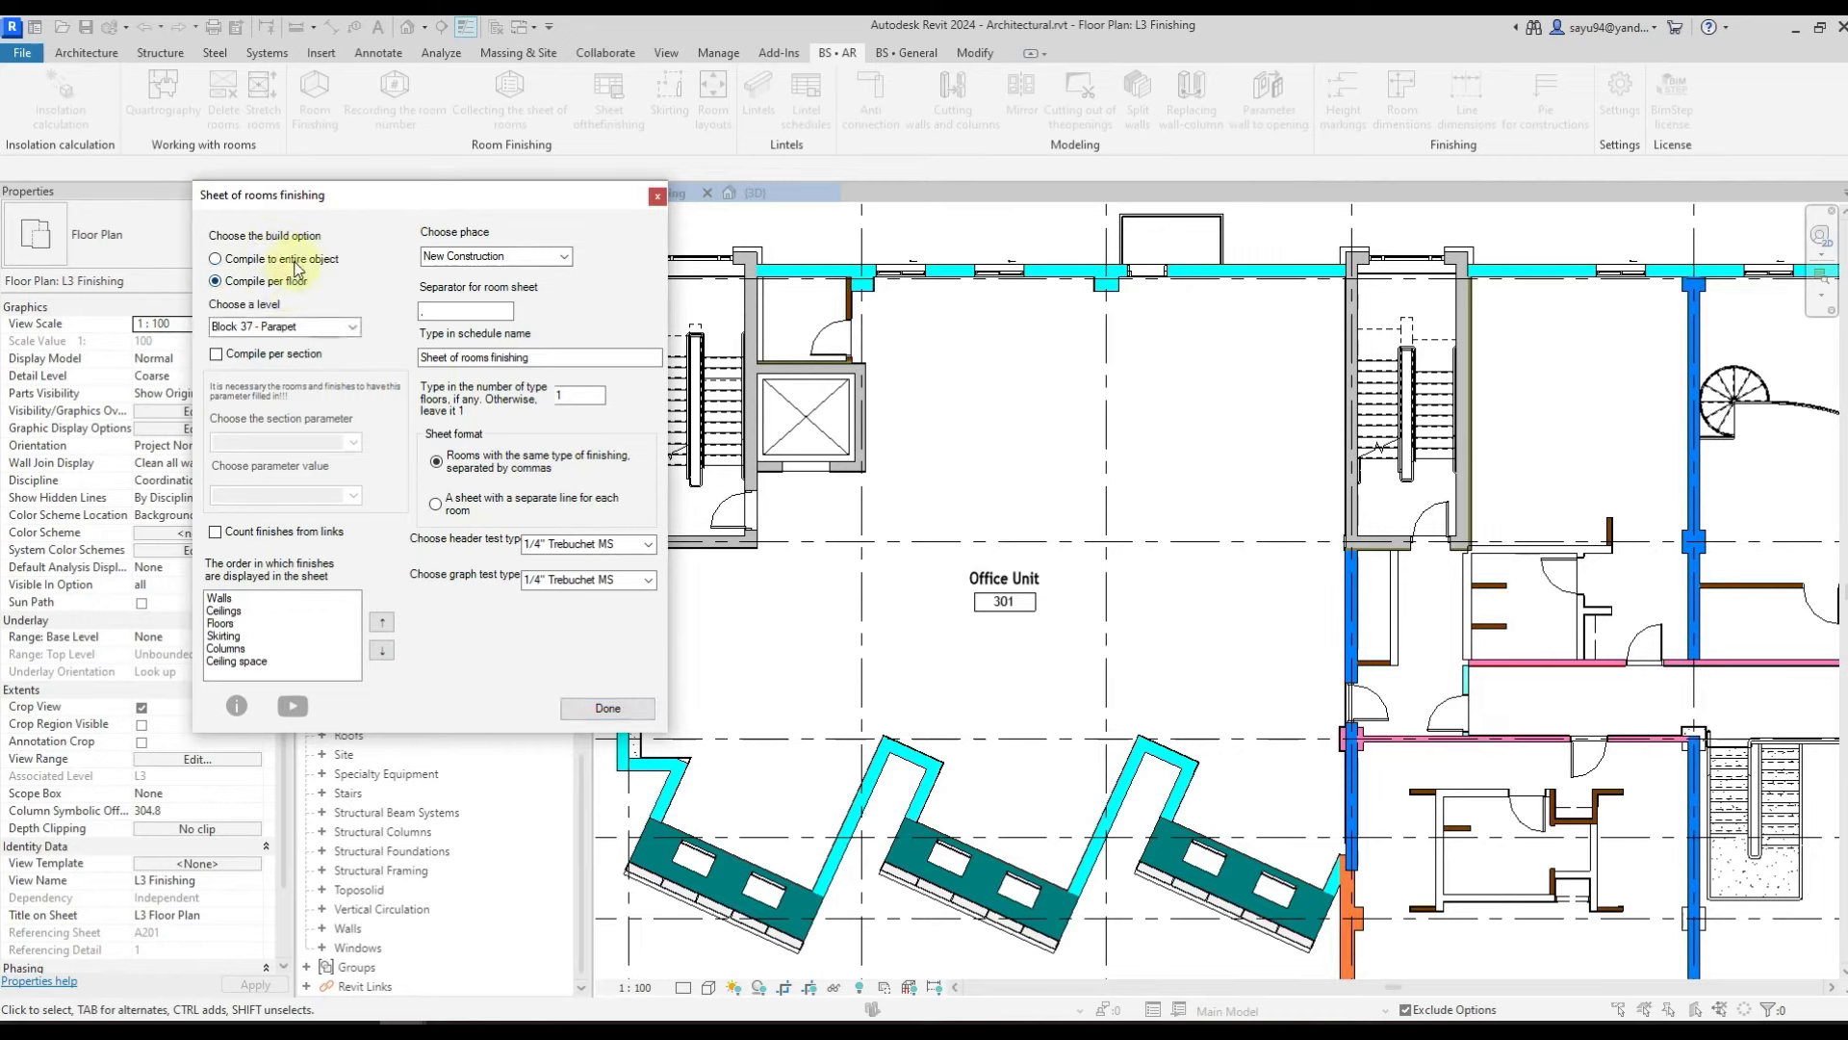
{"action": "left_click", "coordinate": [289, 260]}
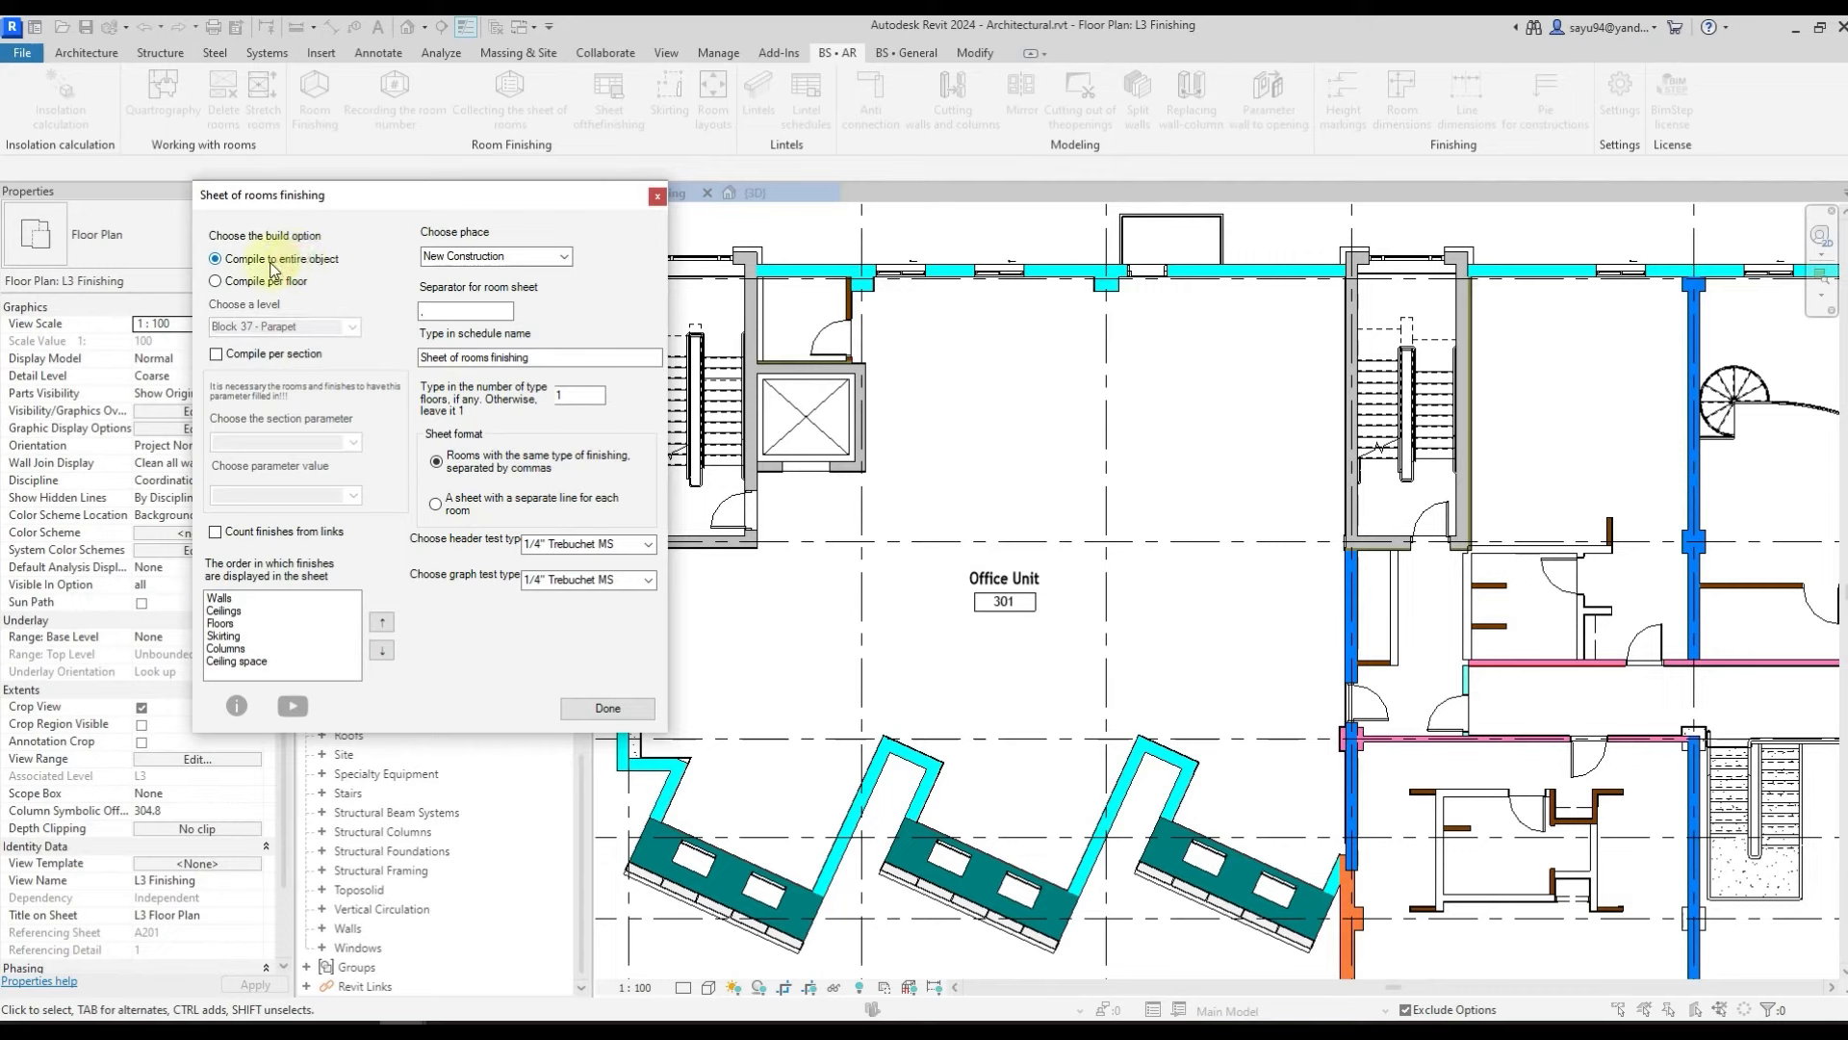
- Try the per-section compile option with its parameter and value lists, and the option to count finishes from links
{"action": "left_click", "coordinate": [301, 358]}
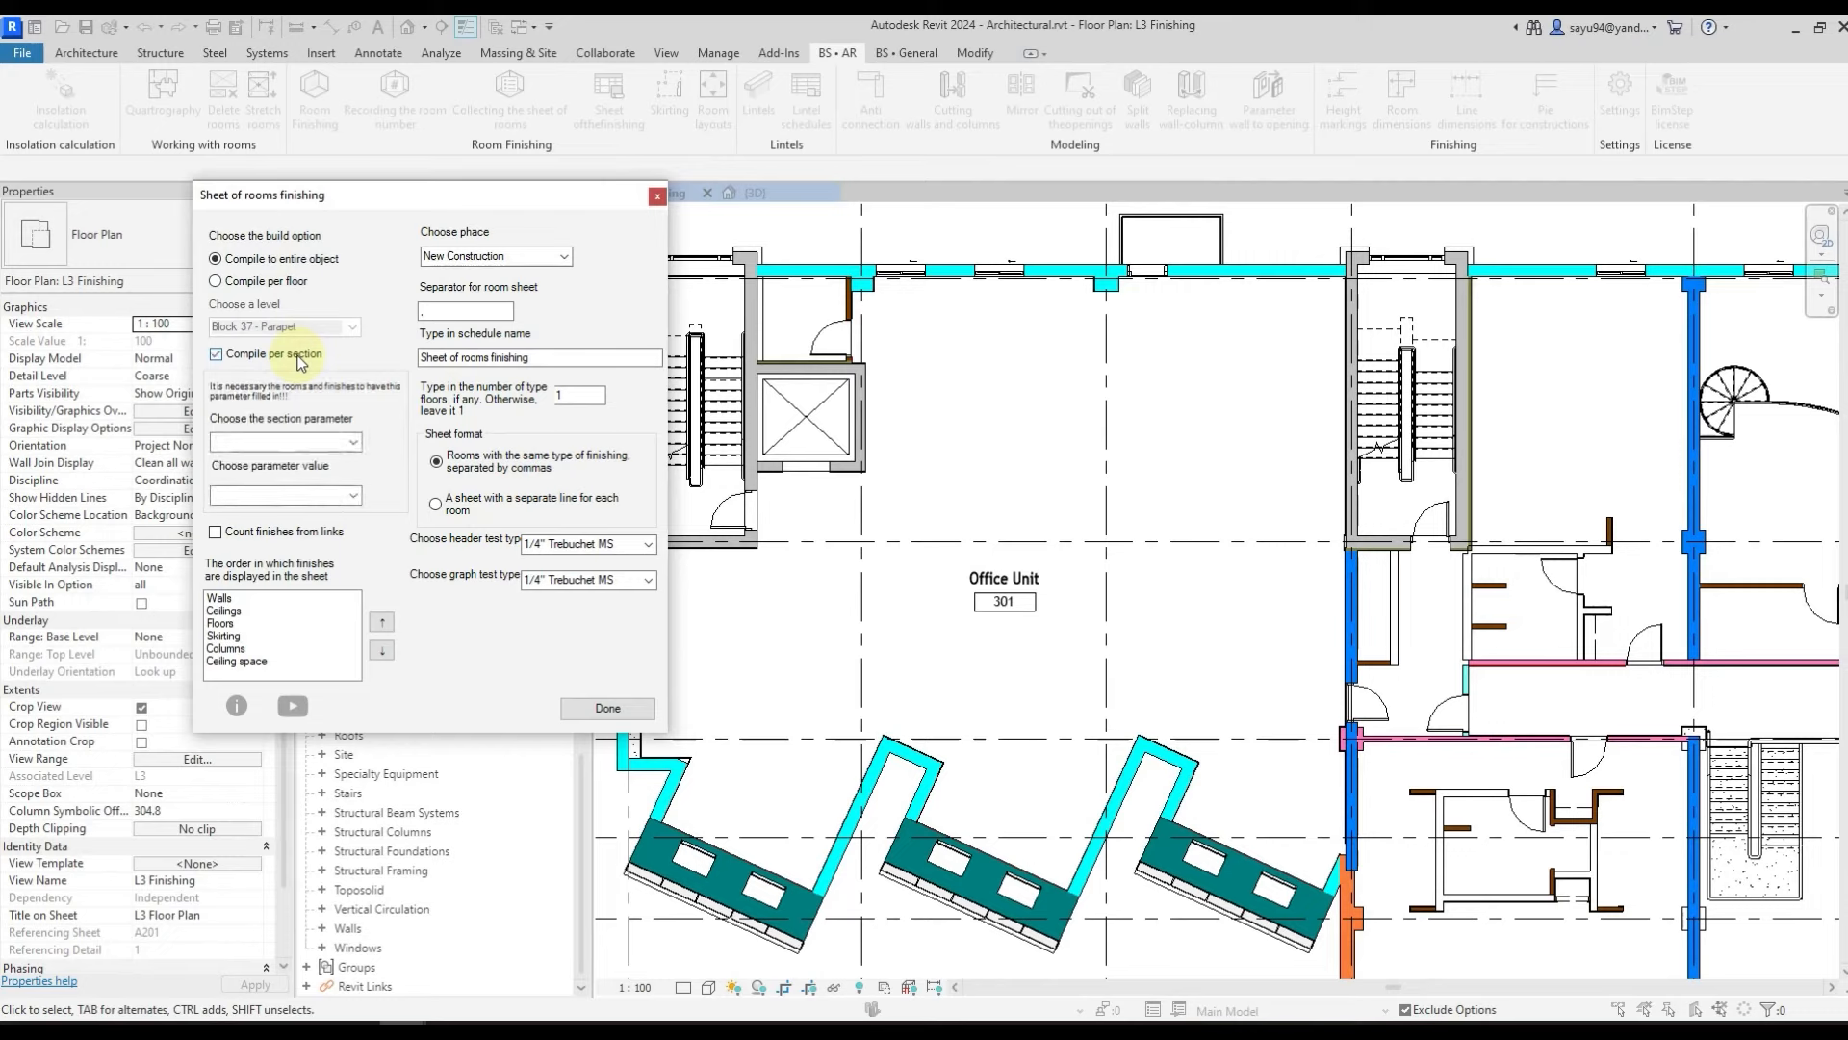
{"action": "left_click", "coordinate": [354, 442]}
{"action": "left_click", "coordinate": [354, 442]}
{"action": "left_click", "coordinate": [355, 499]}
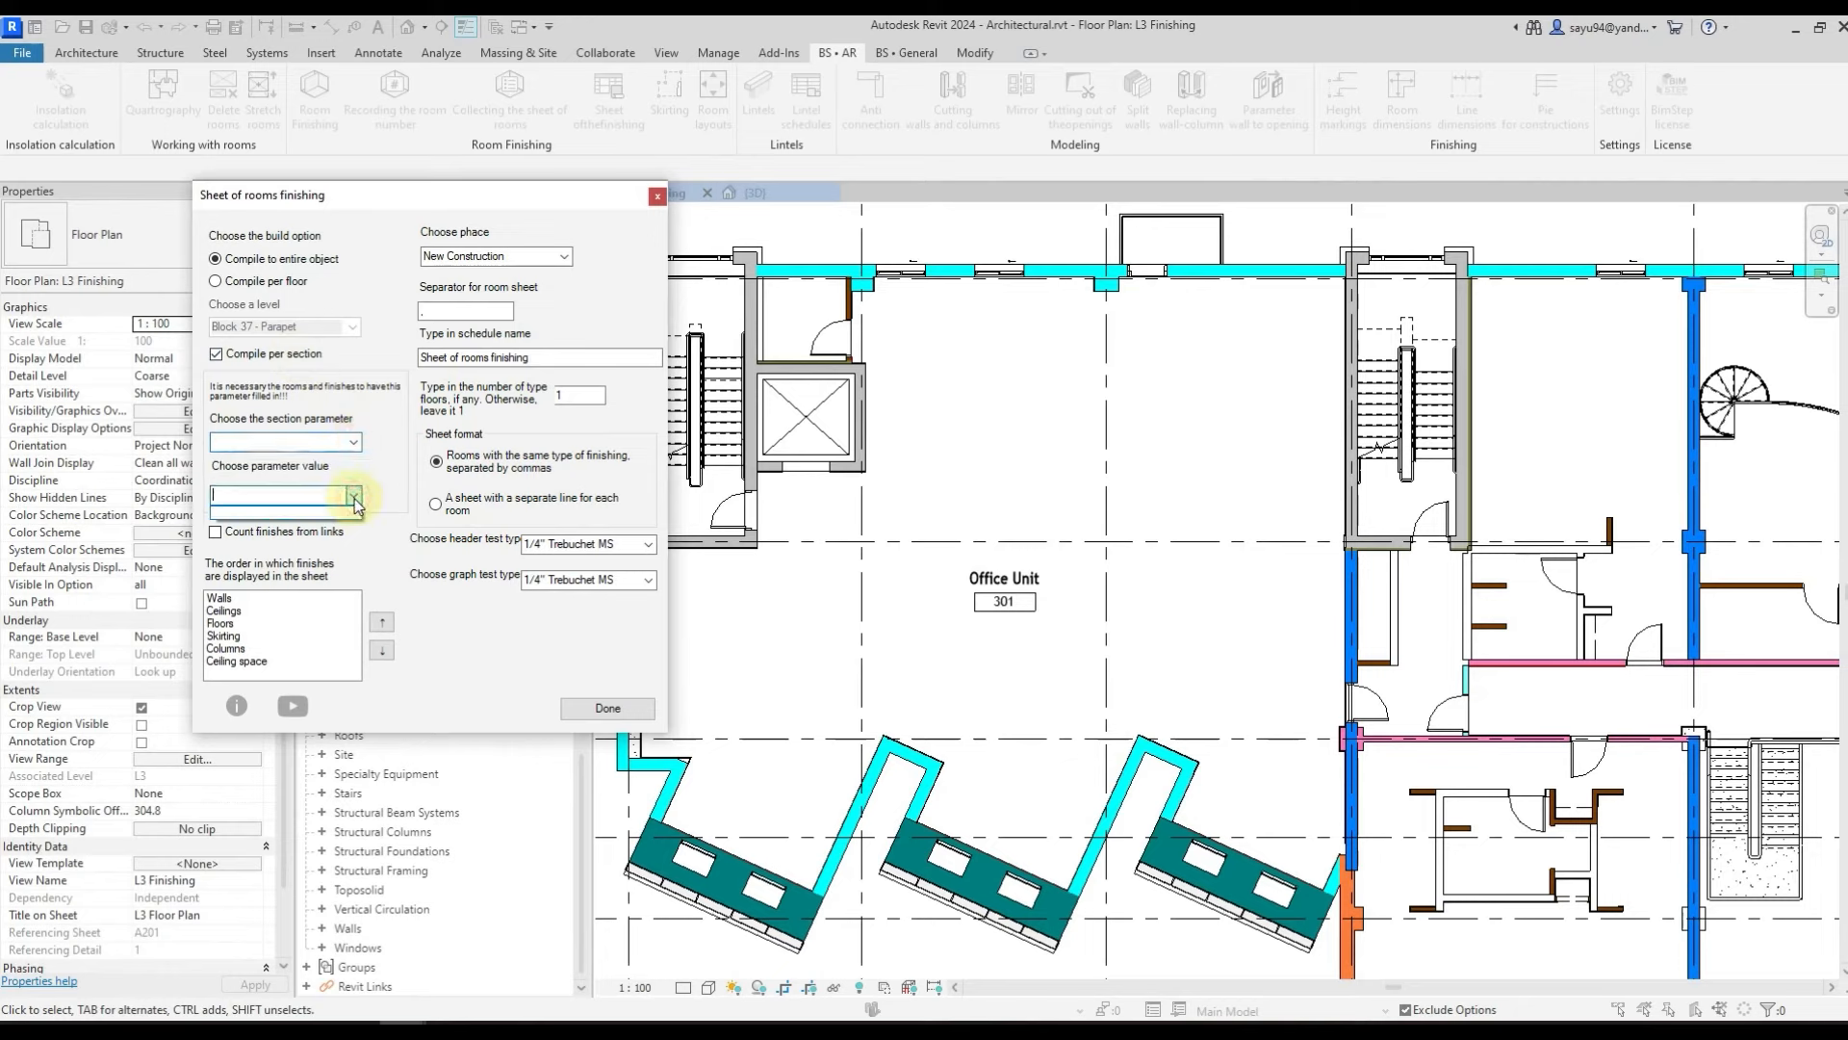
{"action": "left_click", "coordinate": [355, 499]}
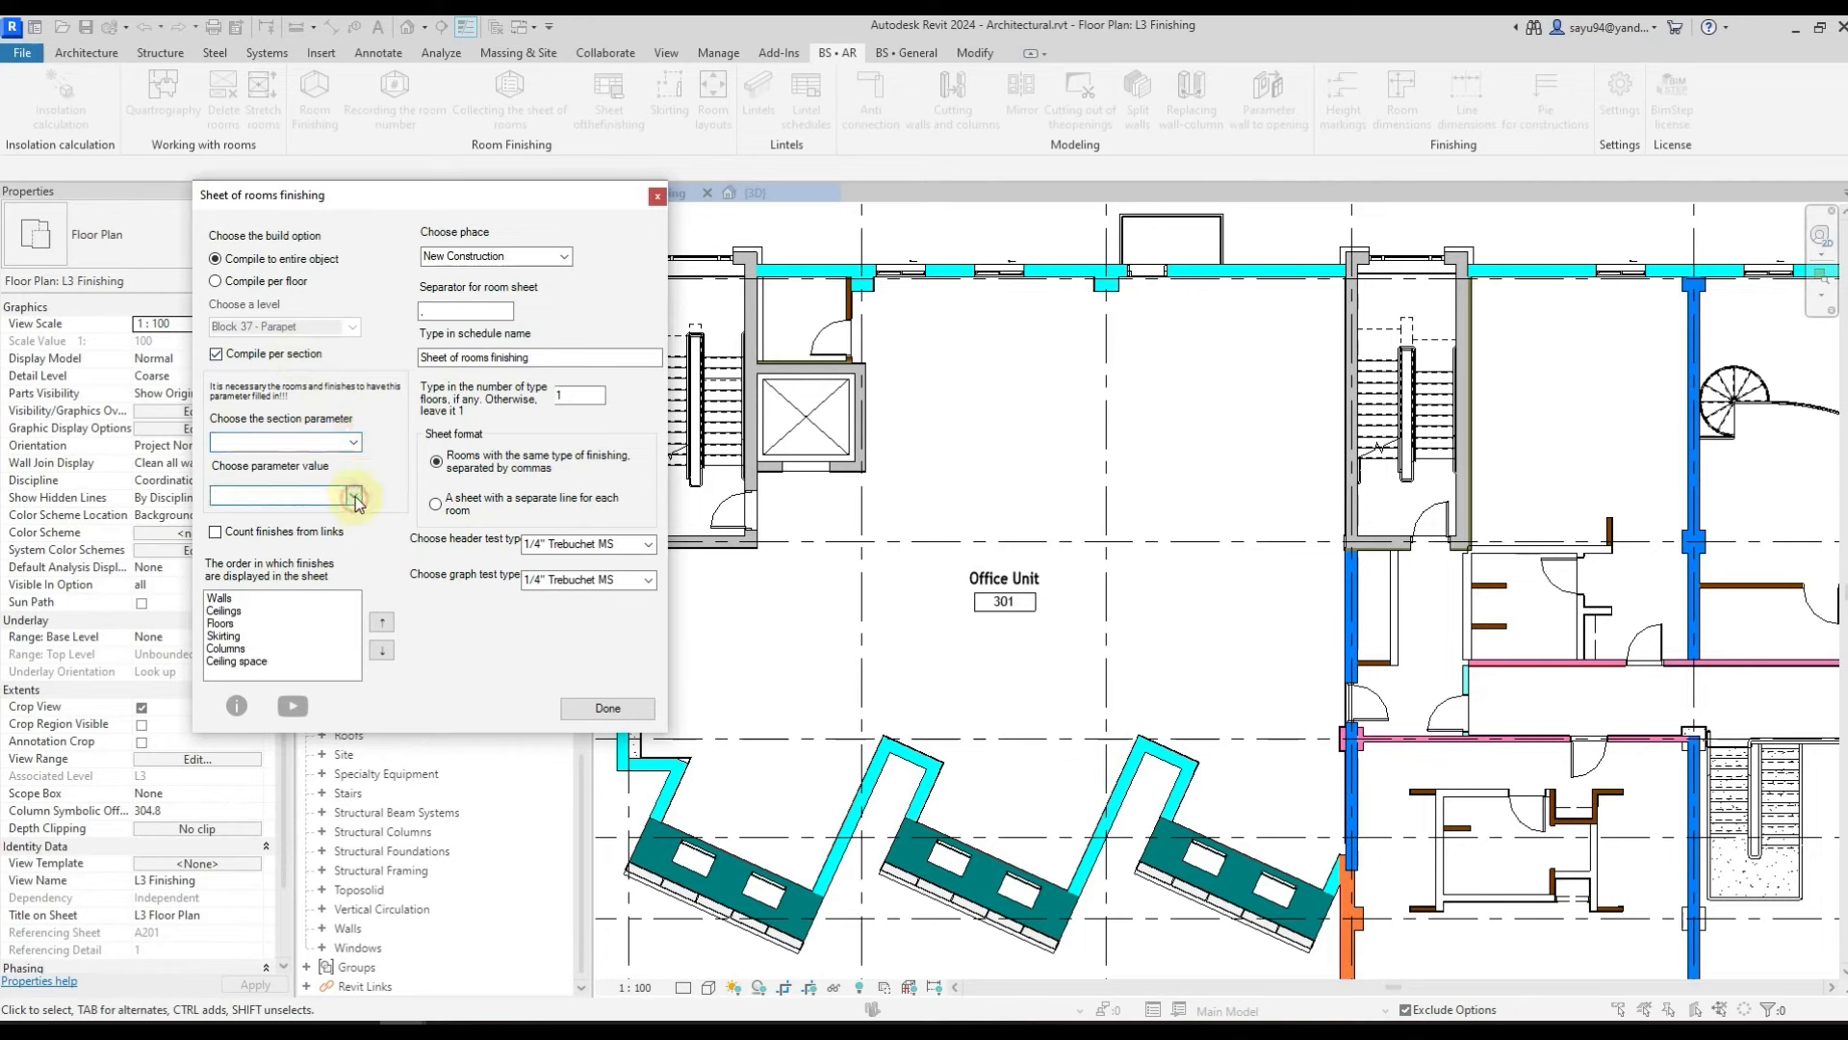
{"action": "left_click", "coordinate": [242, 359]}
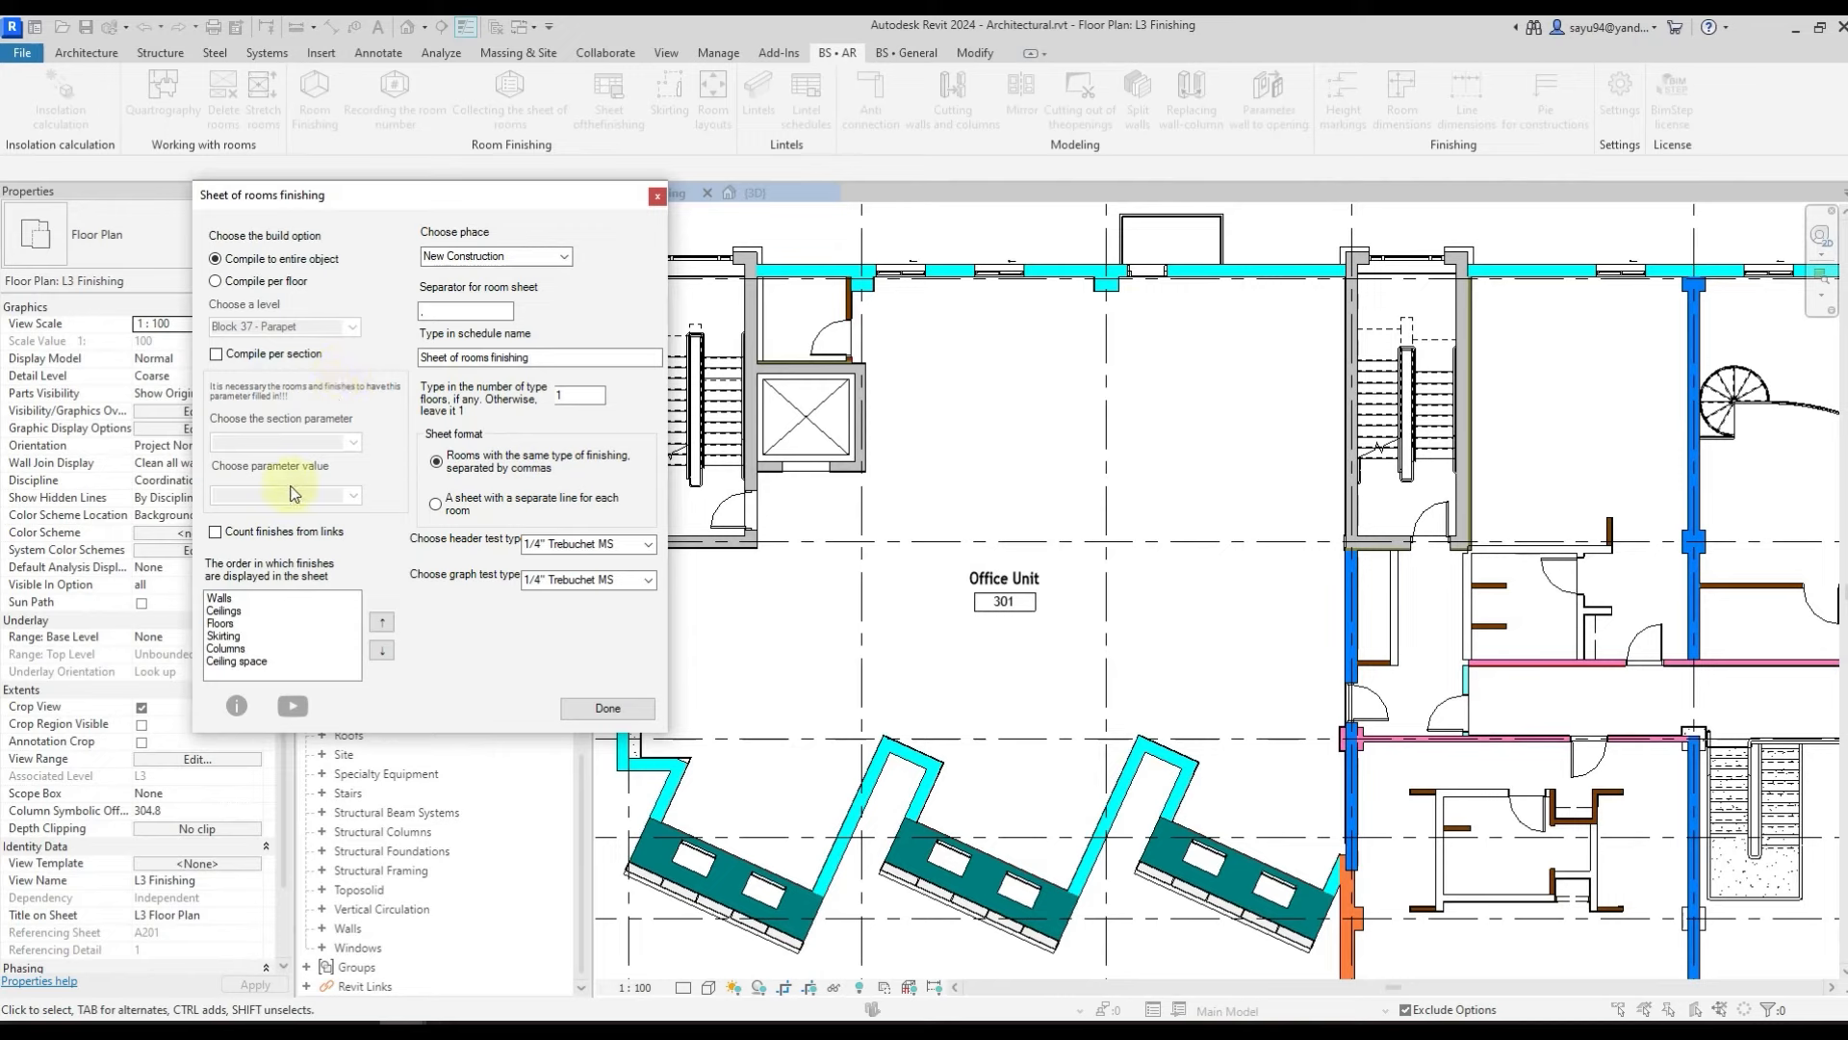
{"action": "left_click", "coordinate": [269, 539]}
{"action": "left_click", "coordinate": [293, 538]}
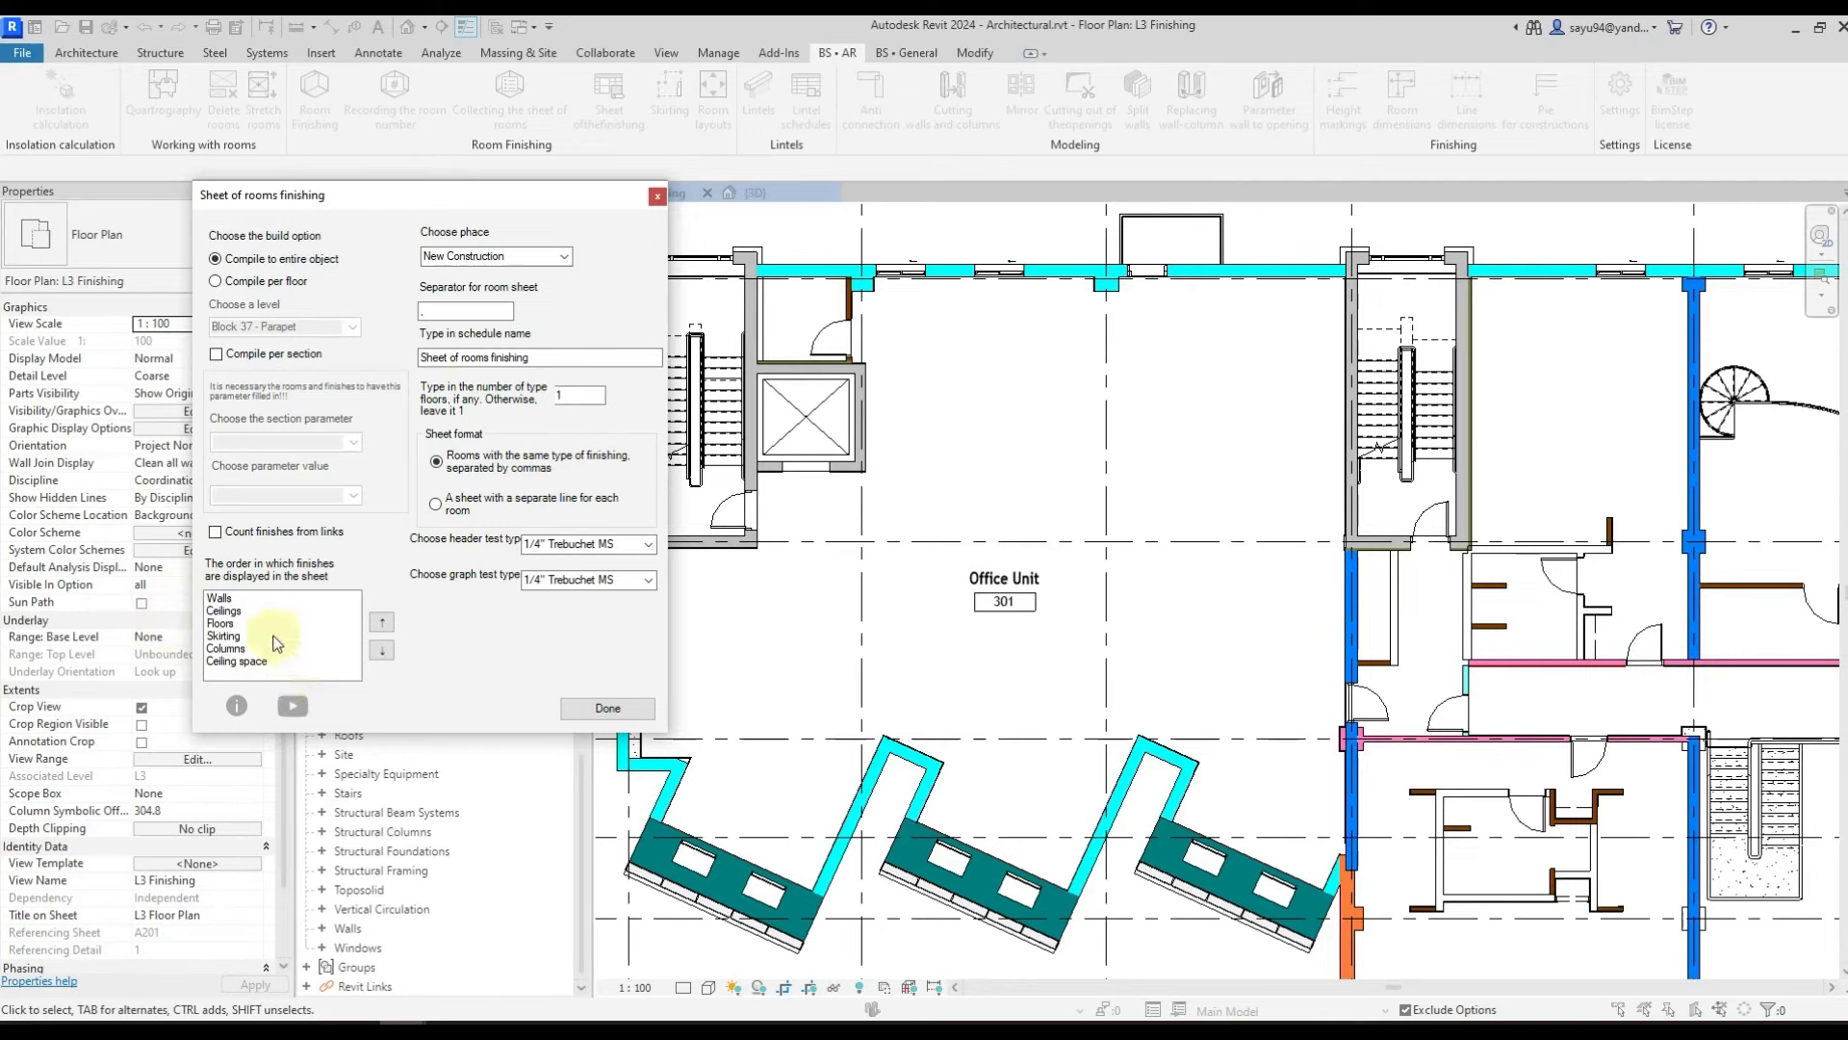
- Try moving Ceiling space two places up in the finishes order, and return it to the end of the list
{"action": "left_click", "coordinate": [230, 601]}
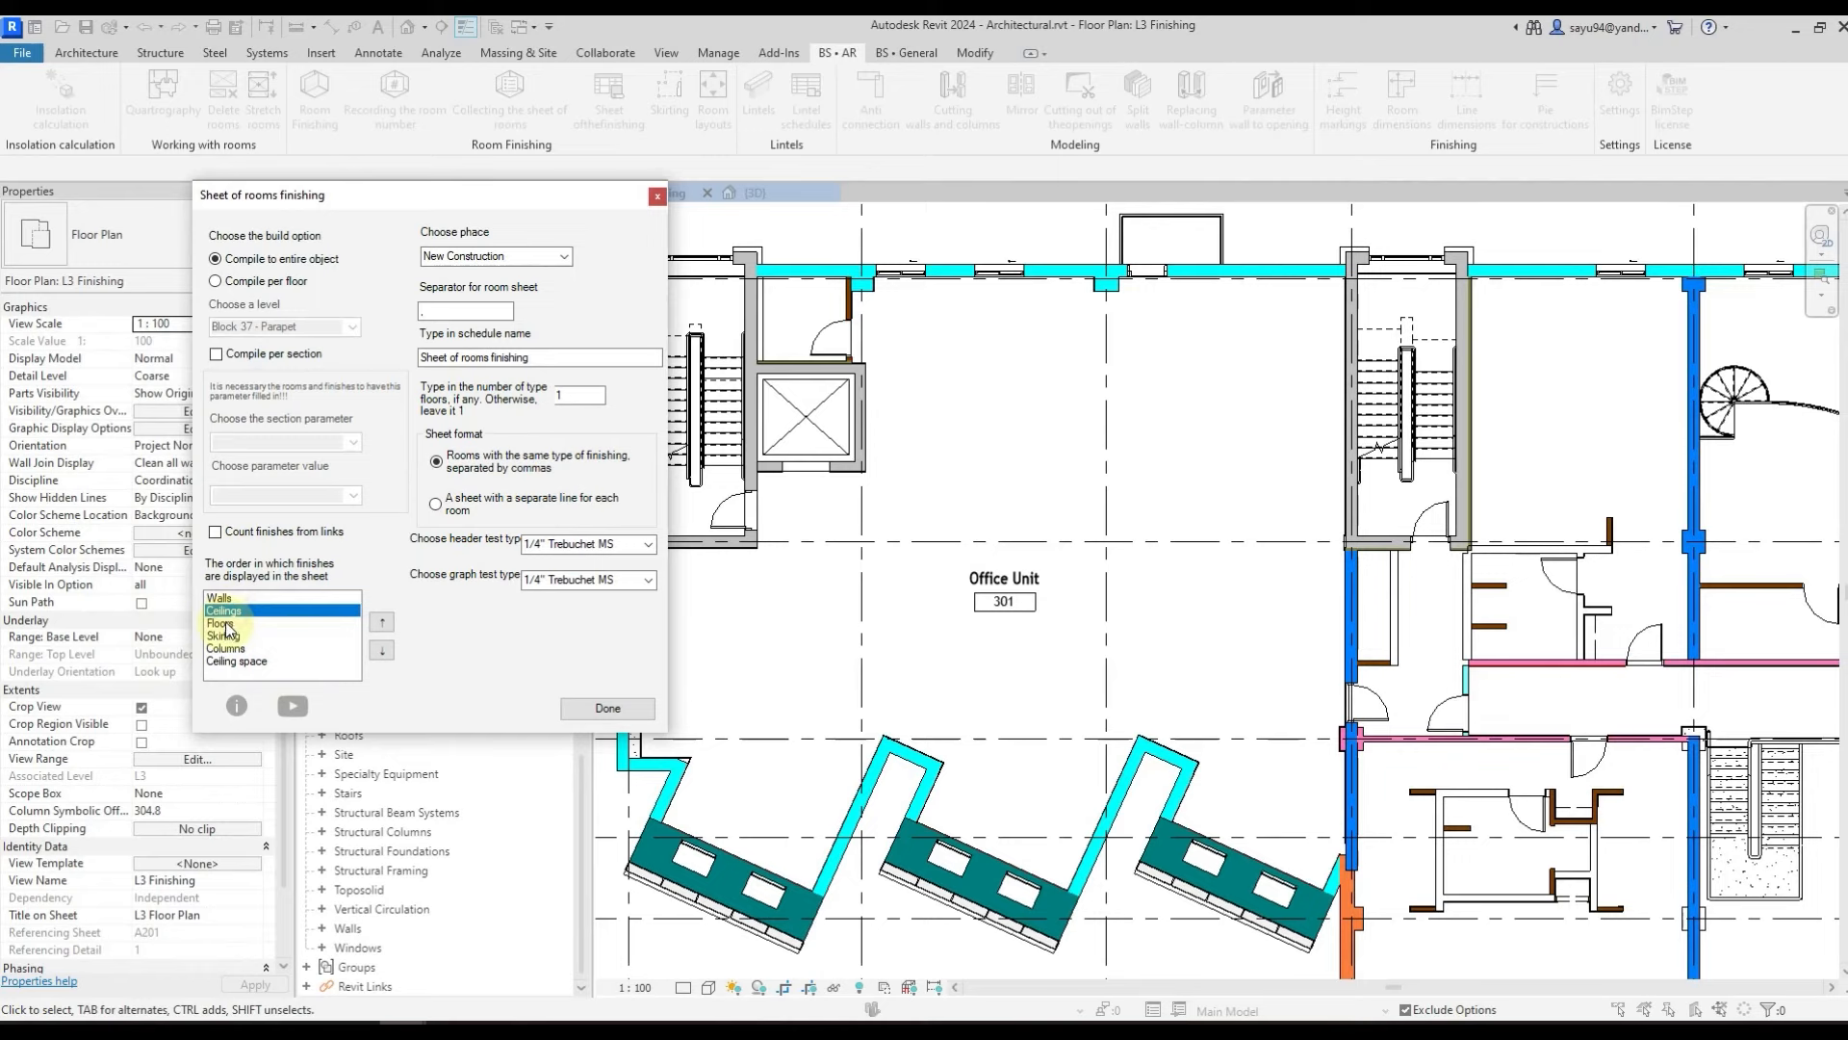
{"action": "left_click", "coordinate": [228, 624]}
{"action": "left_click", "coordinate": [234, 637]}
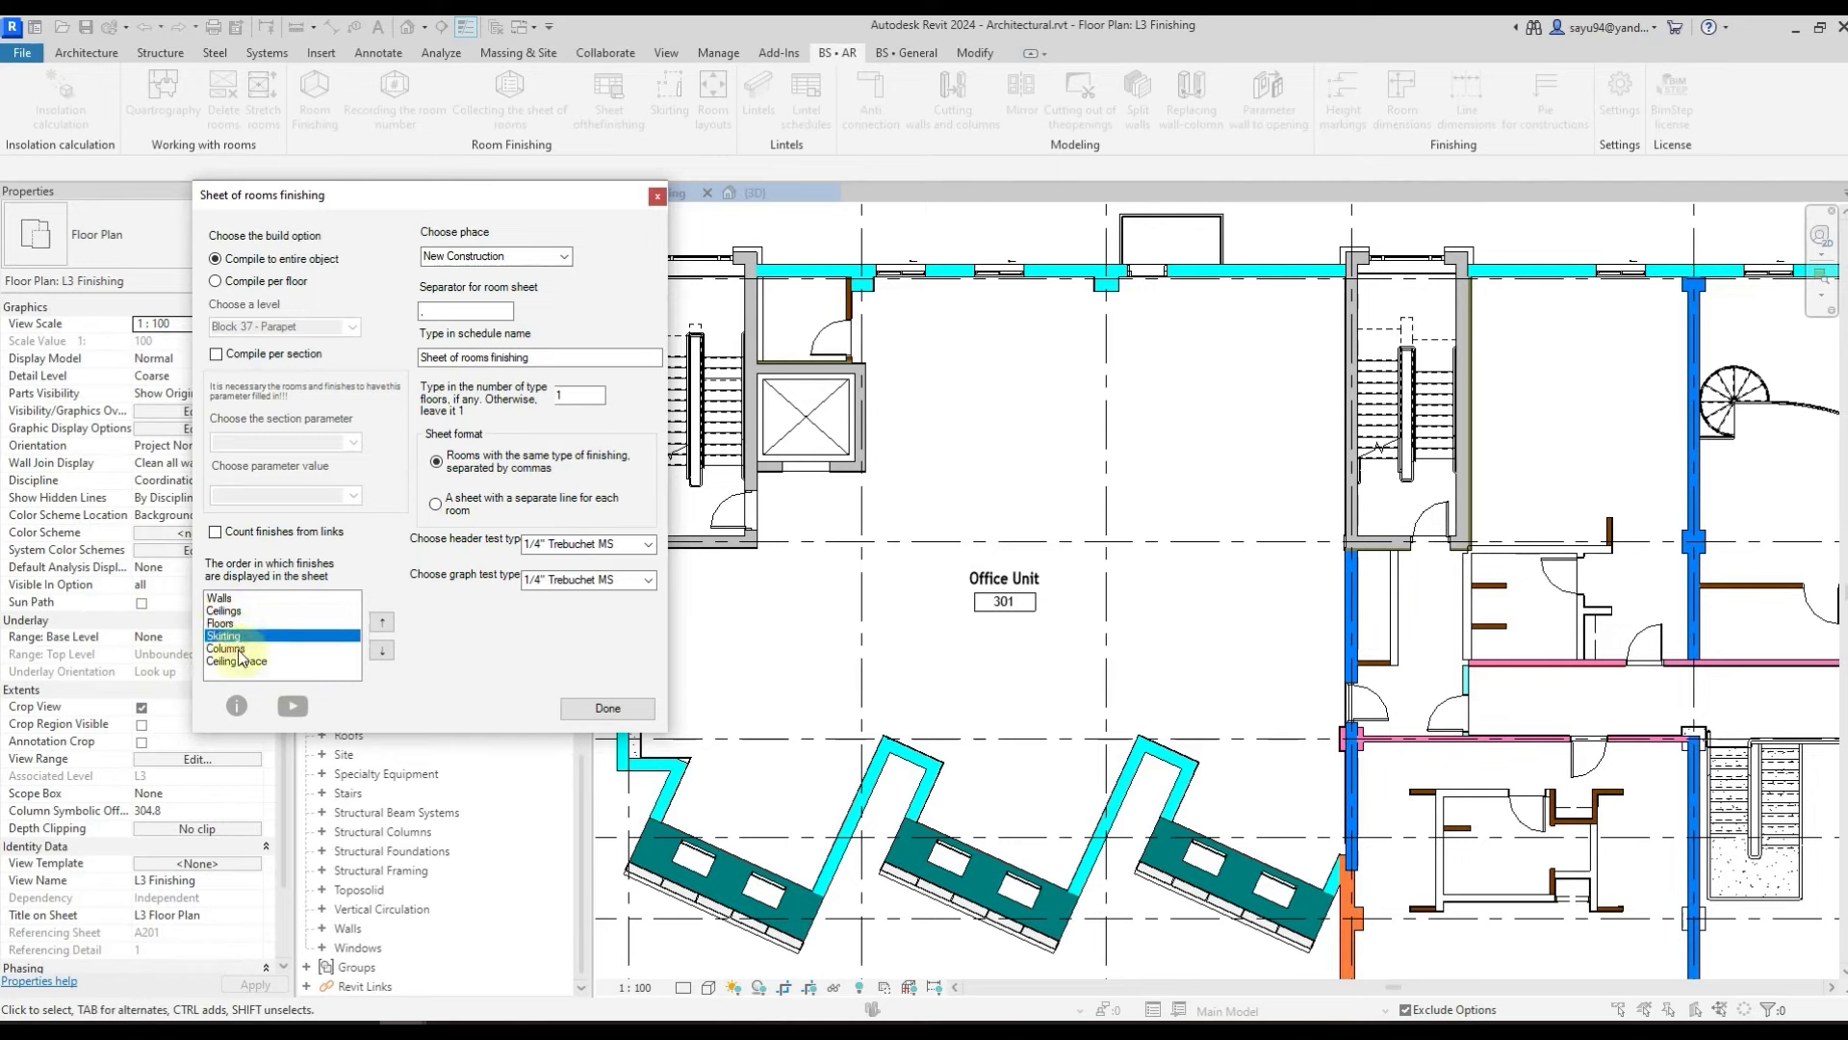
{"action": "left_click", "coordinate": [243, 649]}
{"action": "left_click", "coordinate": [256, 662]}
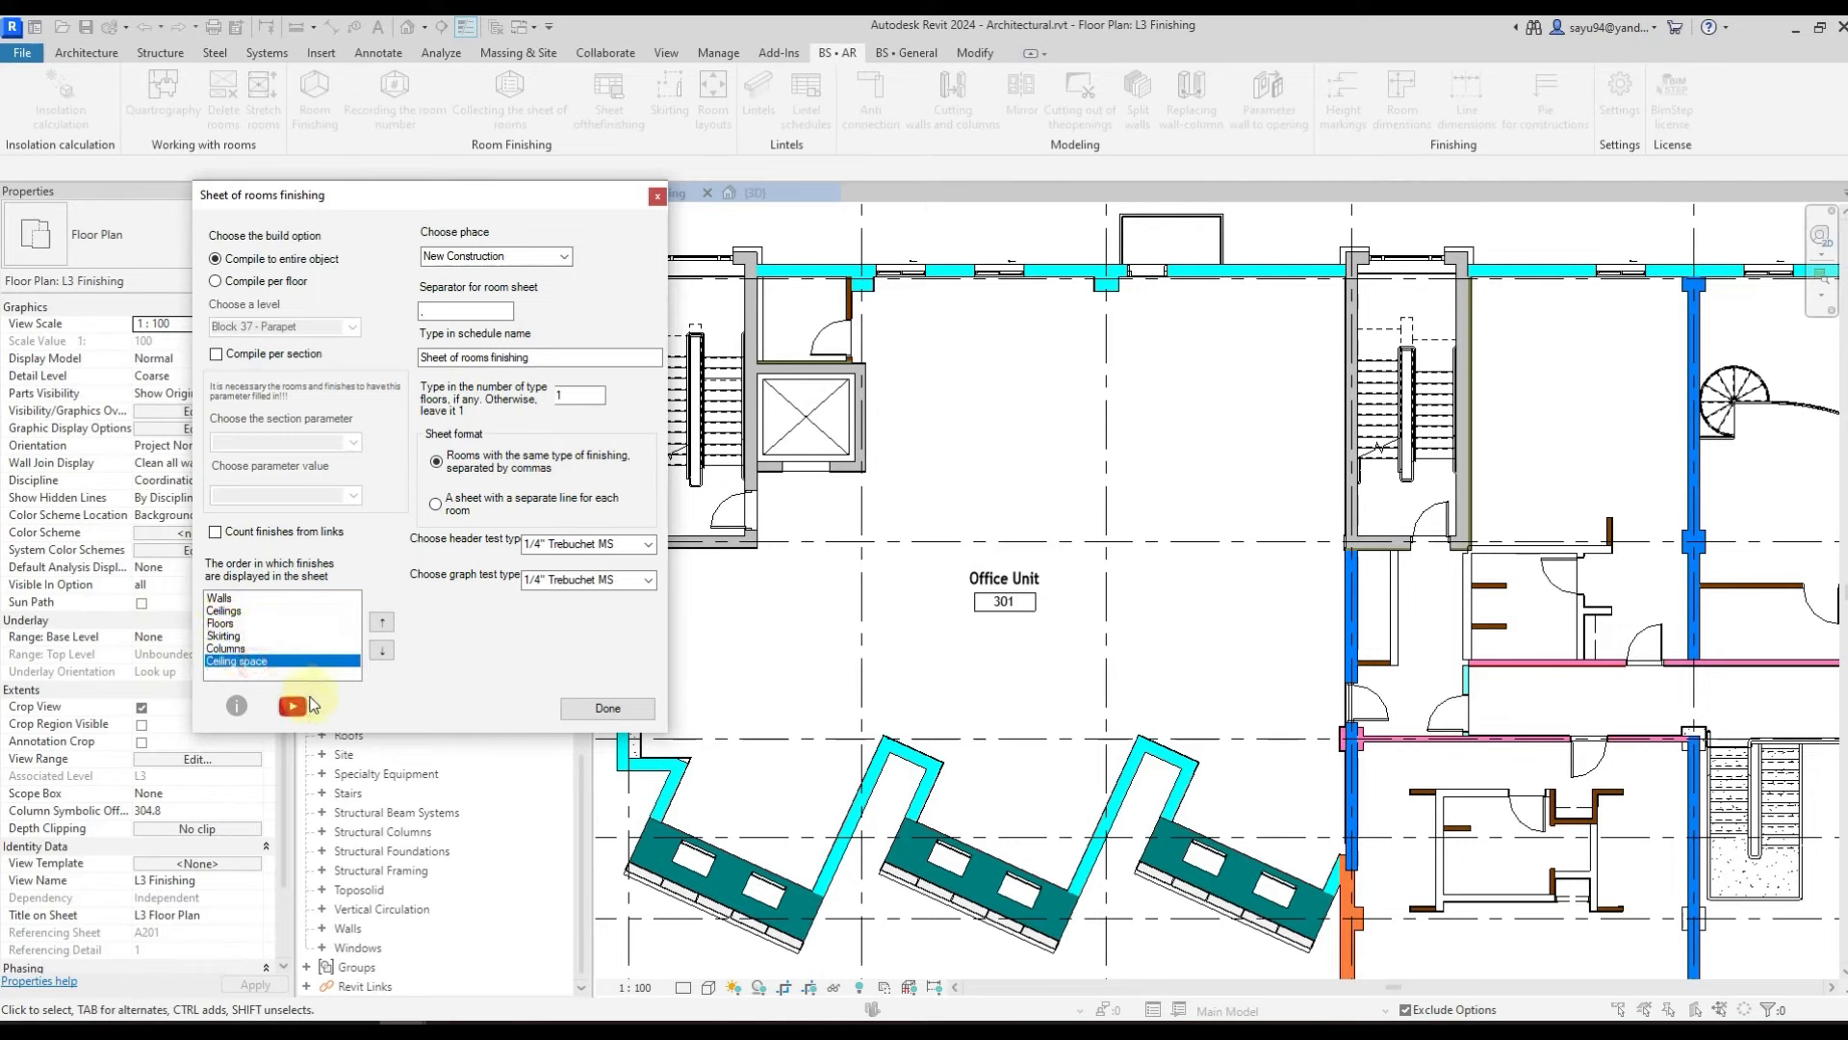
{"action": "left_click", "coordinate": [381, 625]}
{"action": "left_click", "coordinate": [381, 626]}
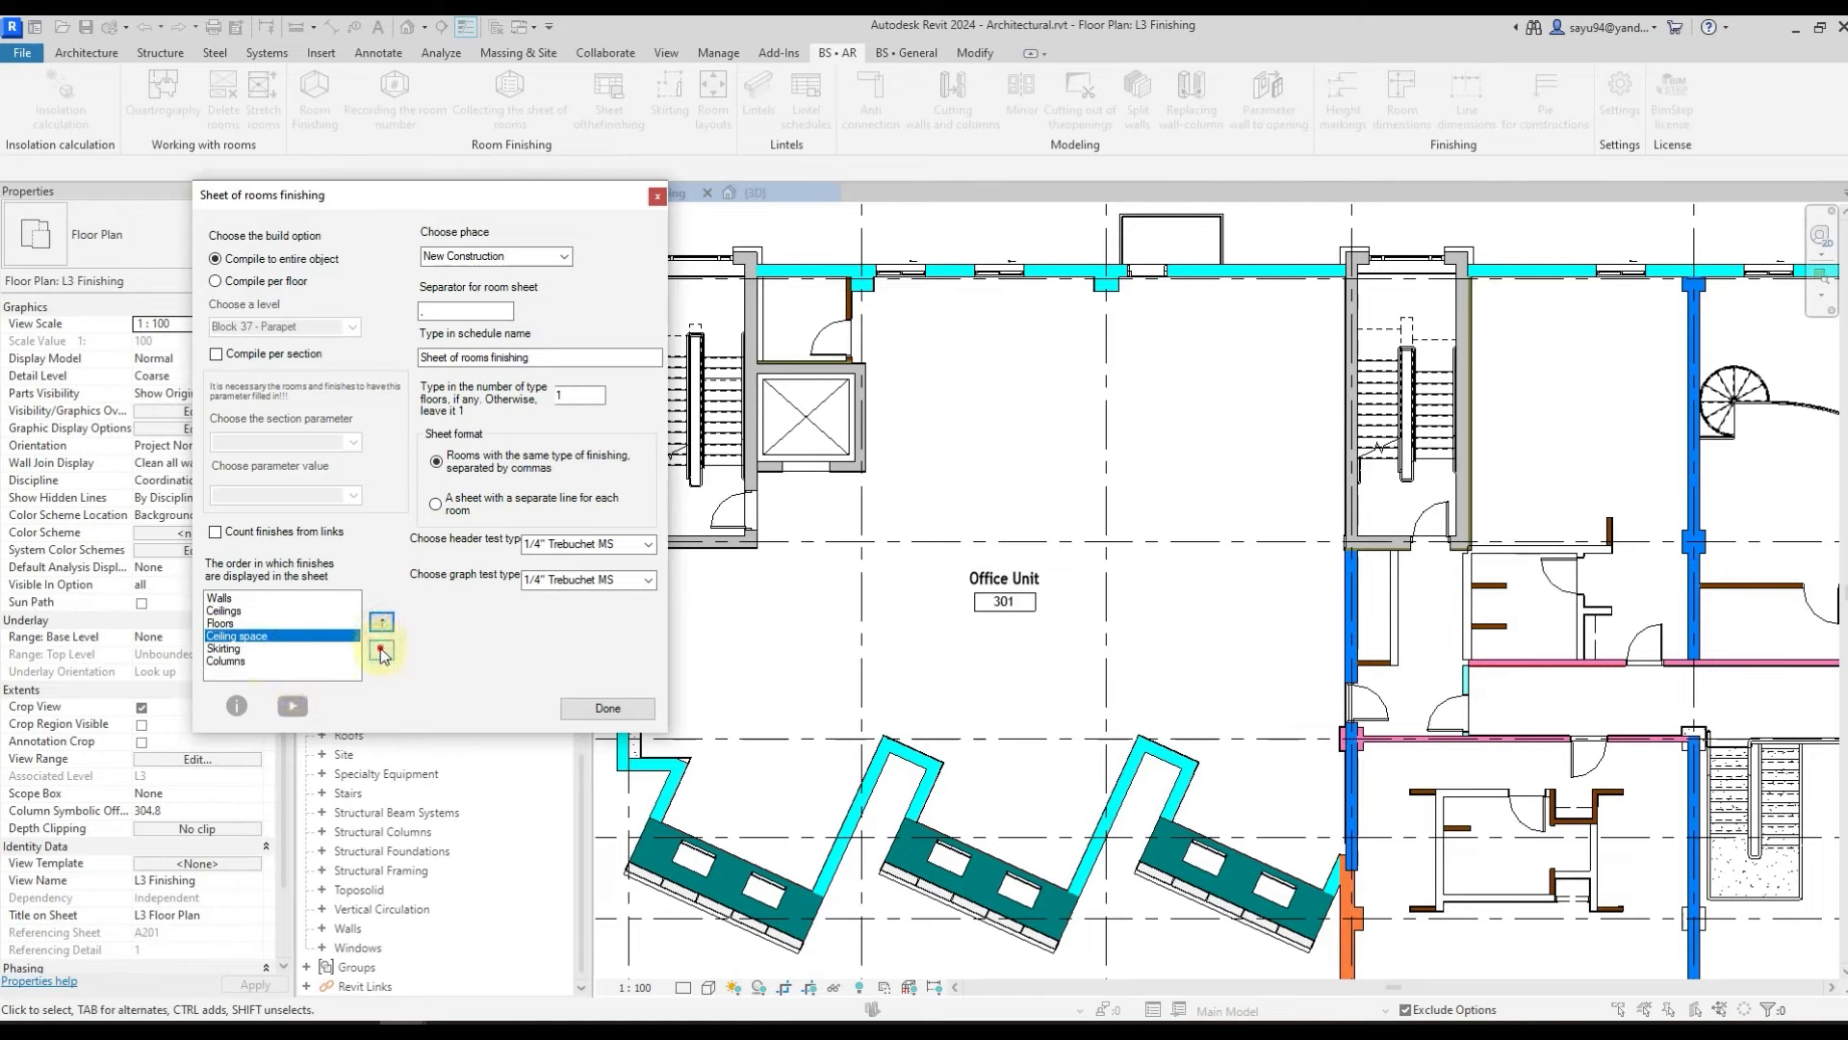
{"action": "left_click", "coordinate": [381, 652]}
{"action": "left_click", "coordinate": [381, 652]}
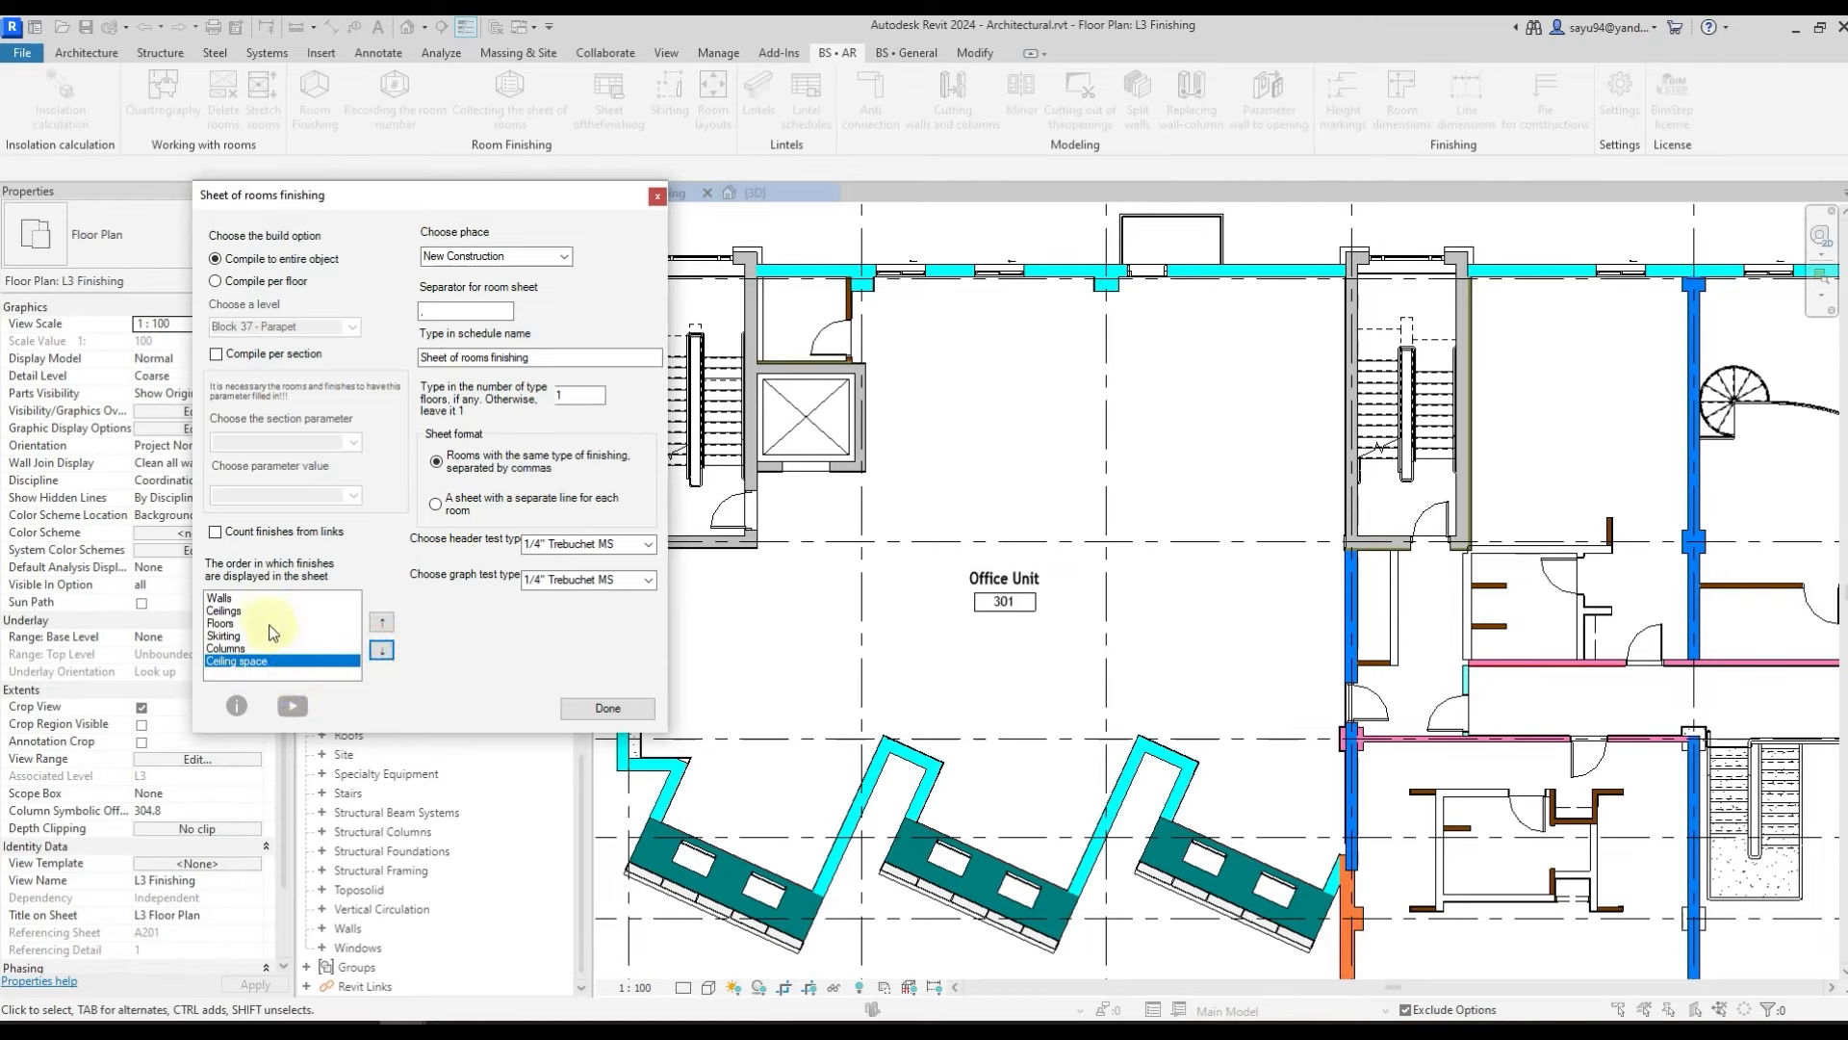
- Use a comma as the room sheet separator, keeping the New Construction phase and the schedule name Sheet of rooms finishing
{"action": "left_click", "coordinate": [563, 257]}
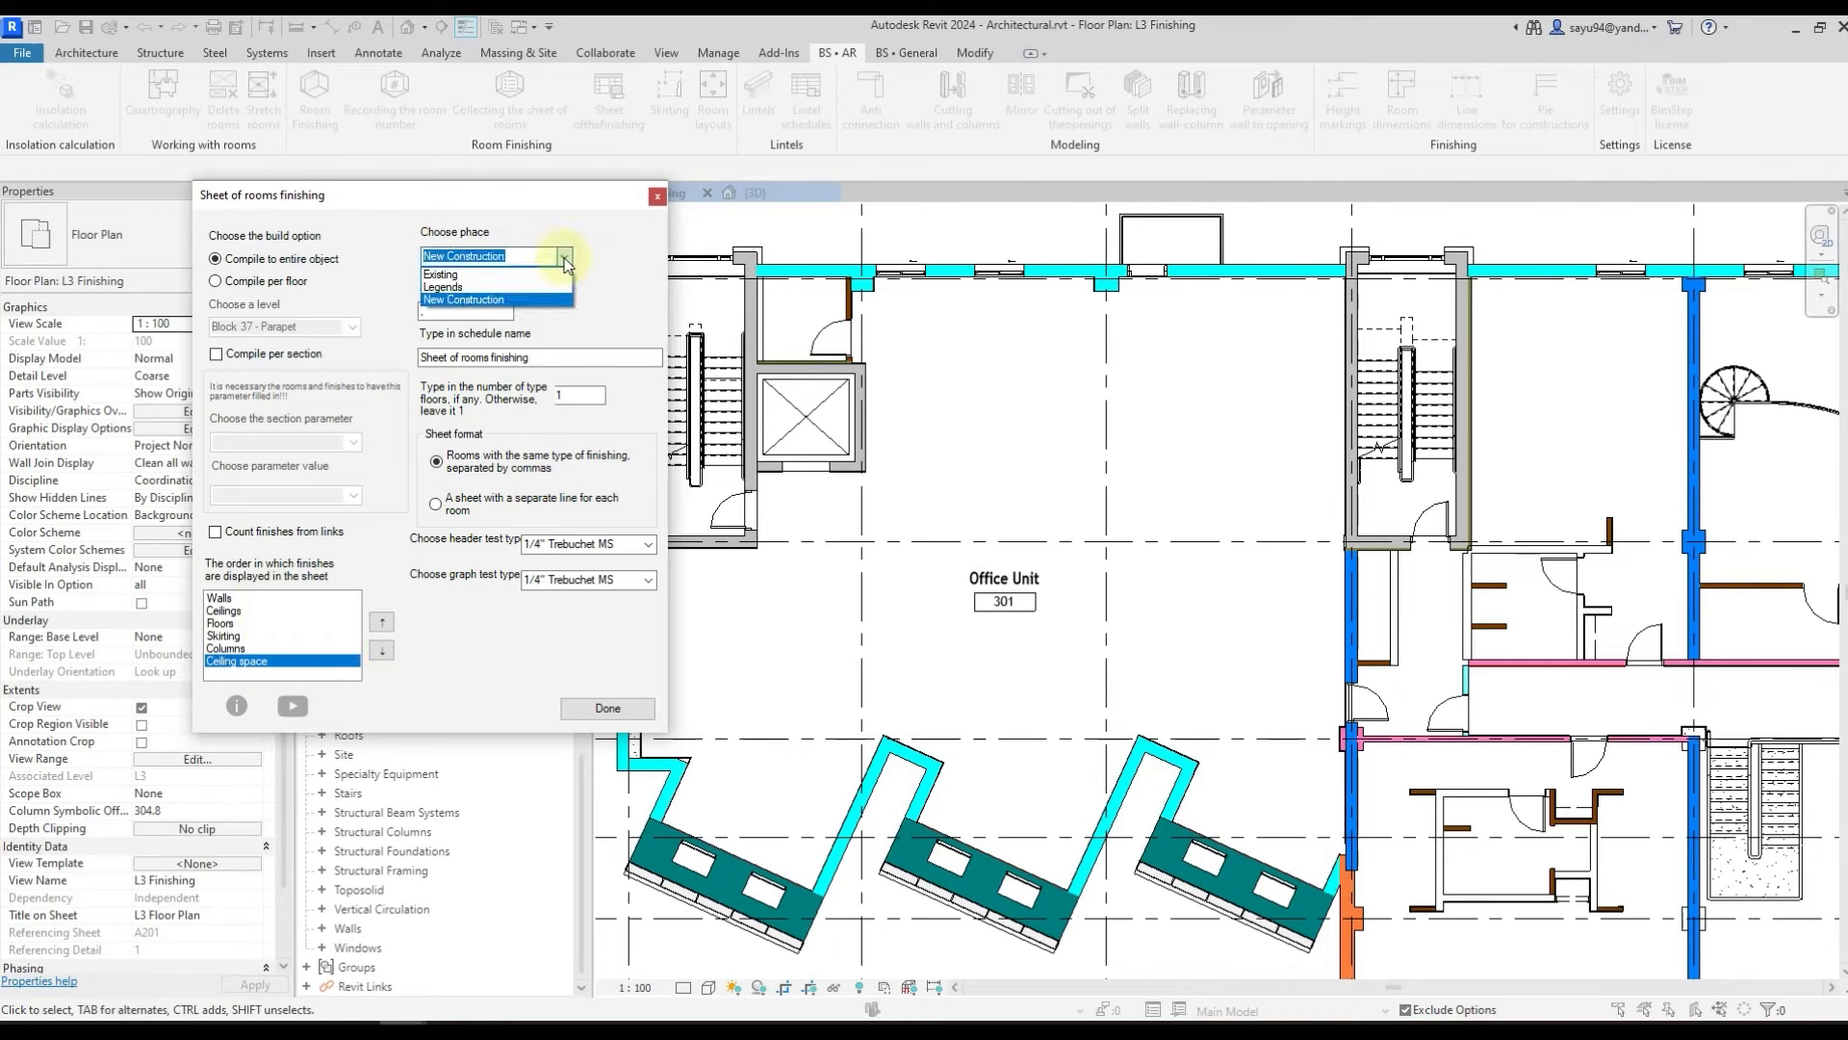
{"action": "left_click", "coordinate": [565, 258]}
{"action": "left_click", "coordinate": [441, 312]}
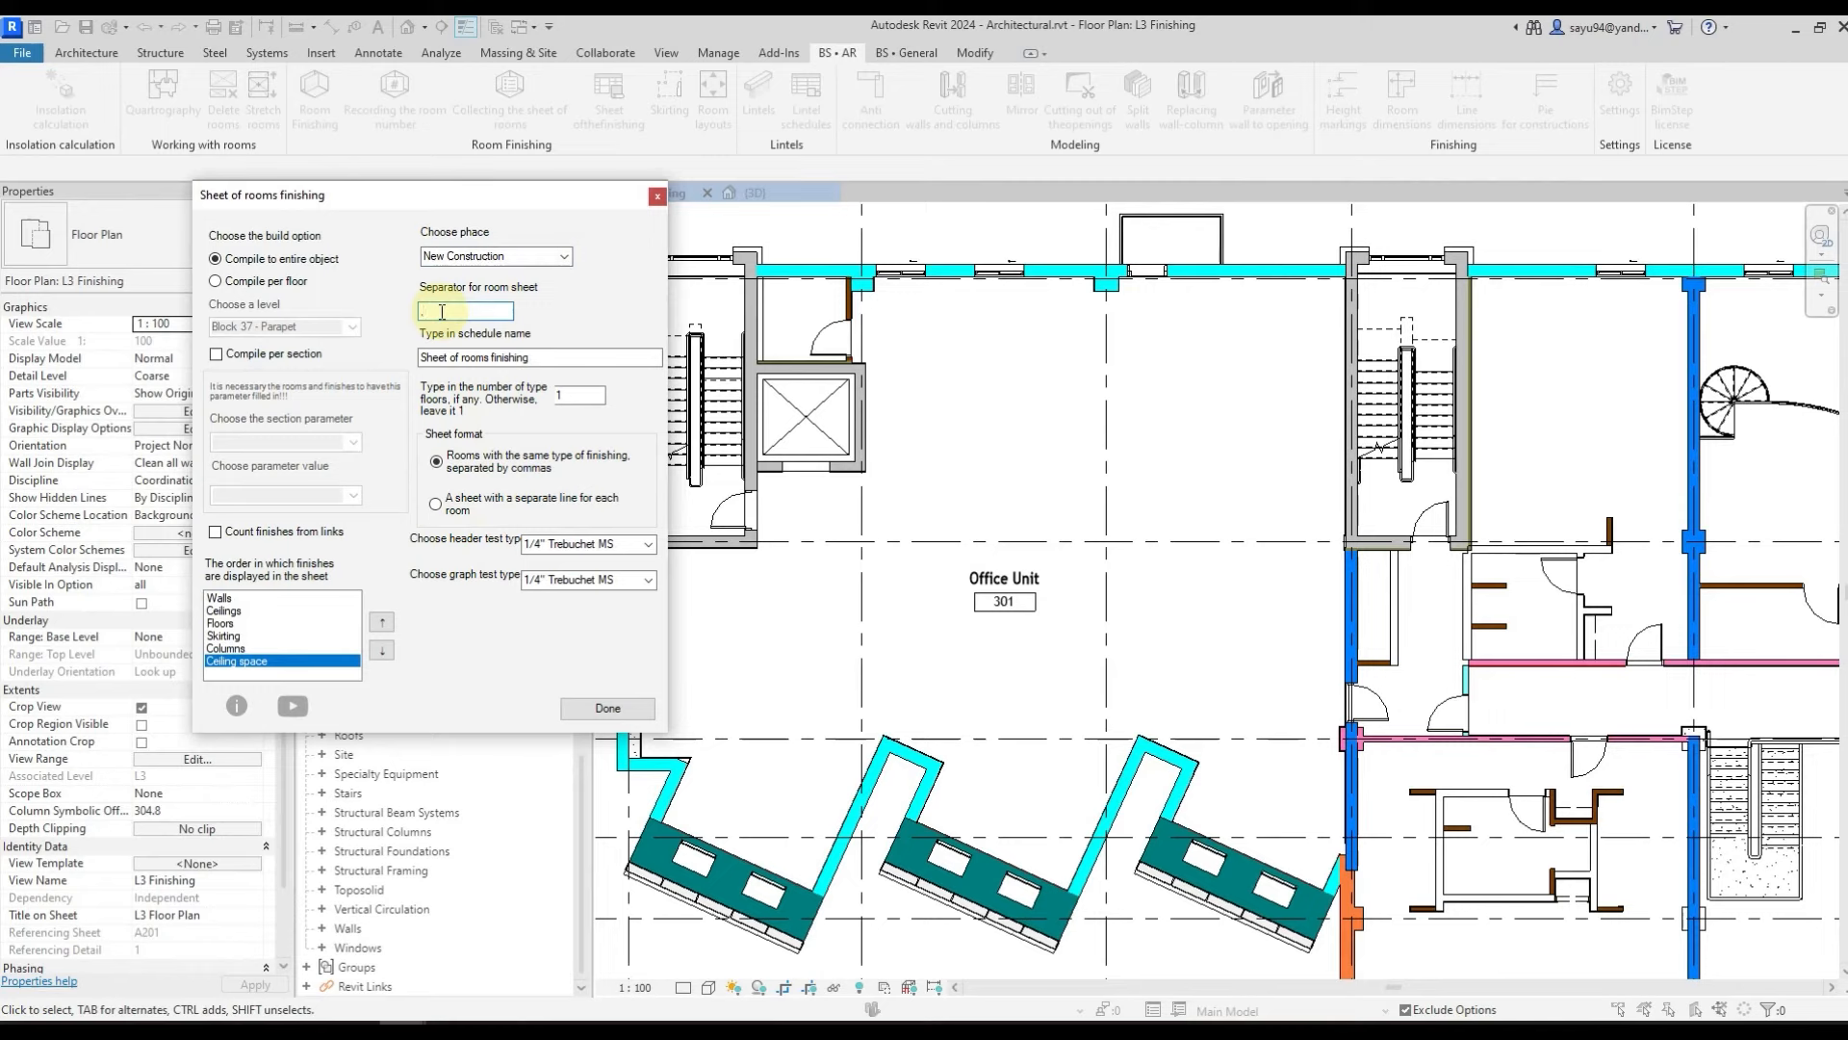
{"action": "type", "text": ","}
{"action": "left_click_drag", "start_coordinate": [549, 354], "coordinate": [399, 351]}
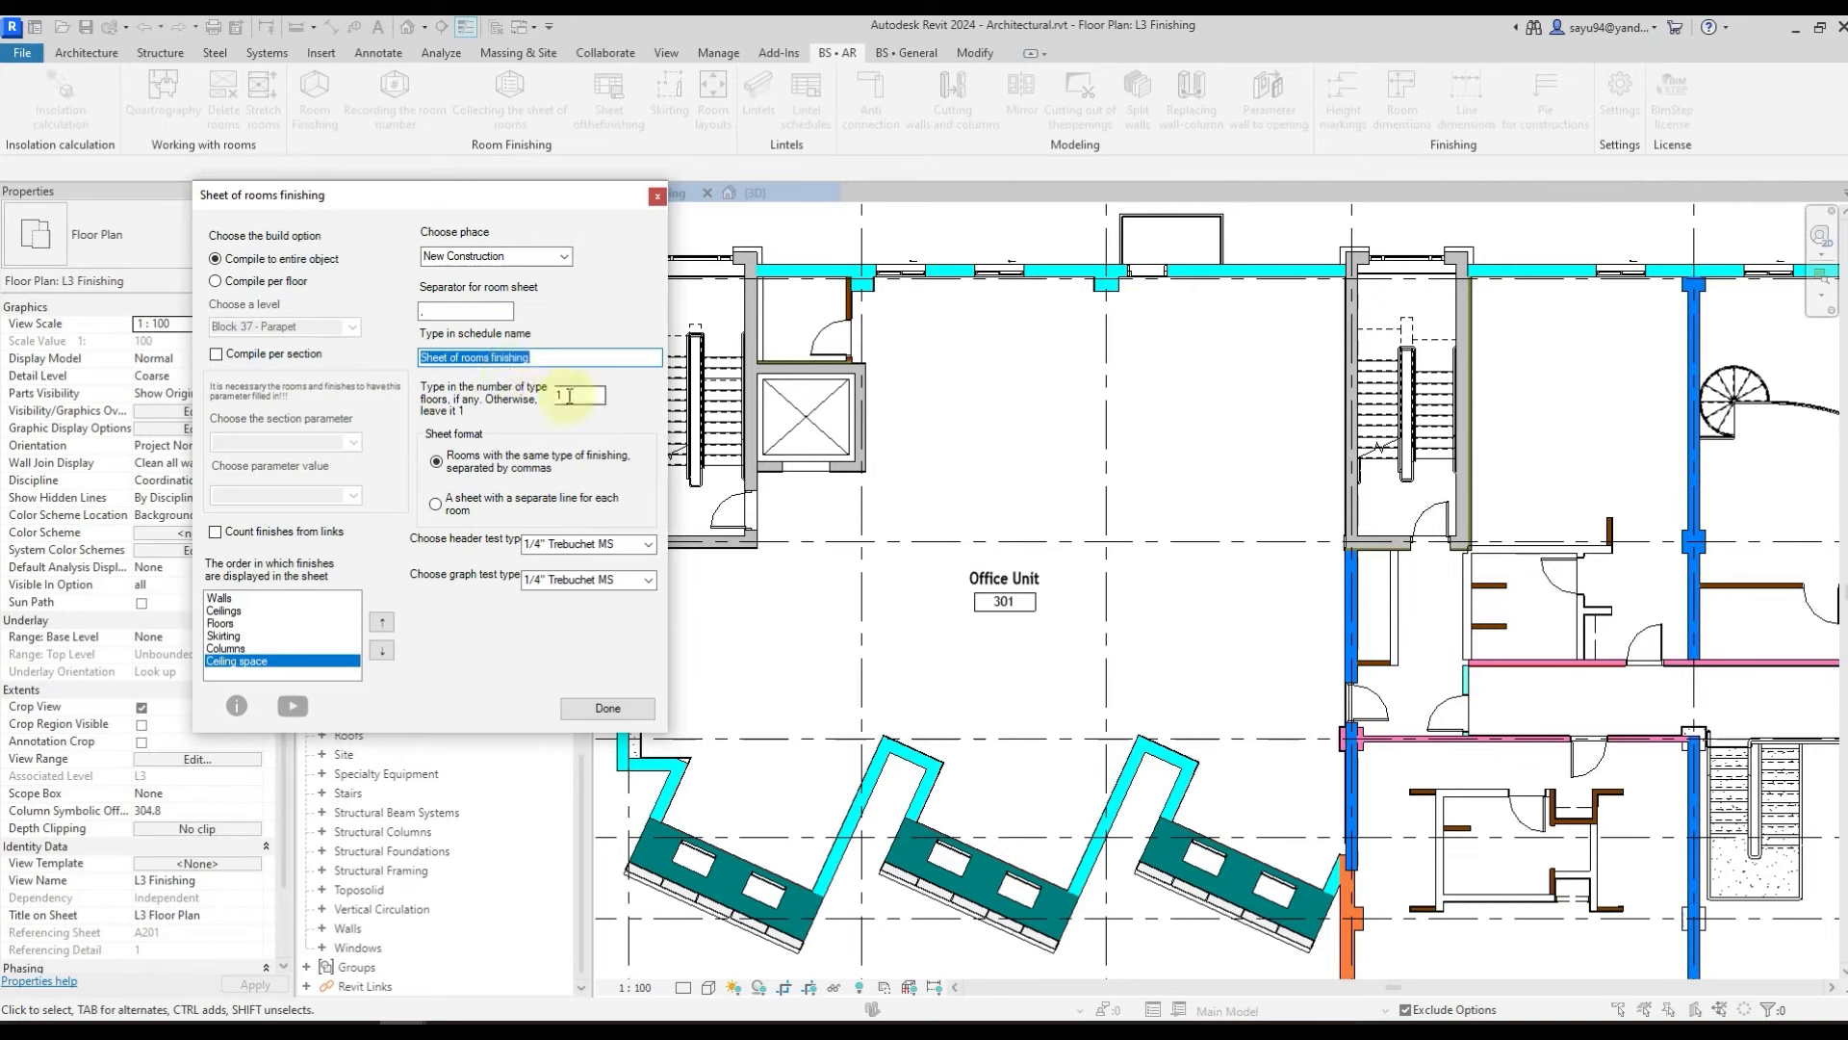
- Try the compile per floor option with its level list, and return to compiling to the entire object
{"action": "left_click", "coordinate": [275, 282]}
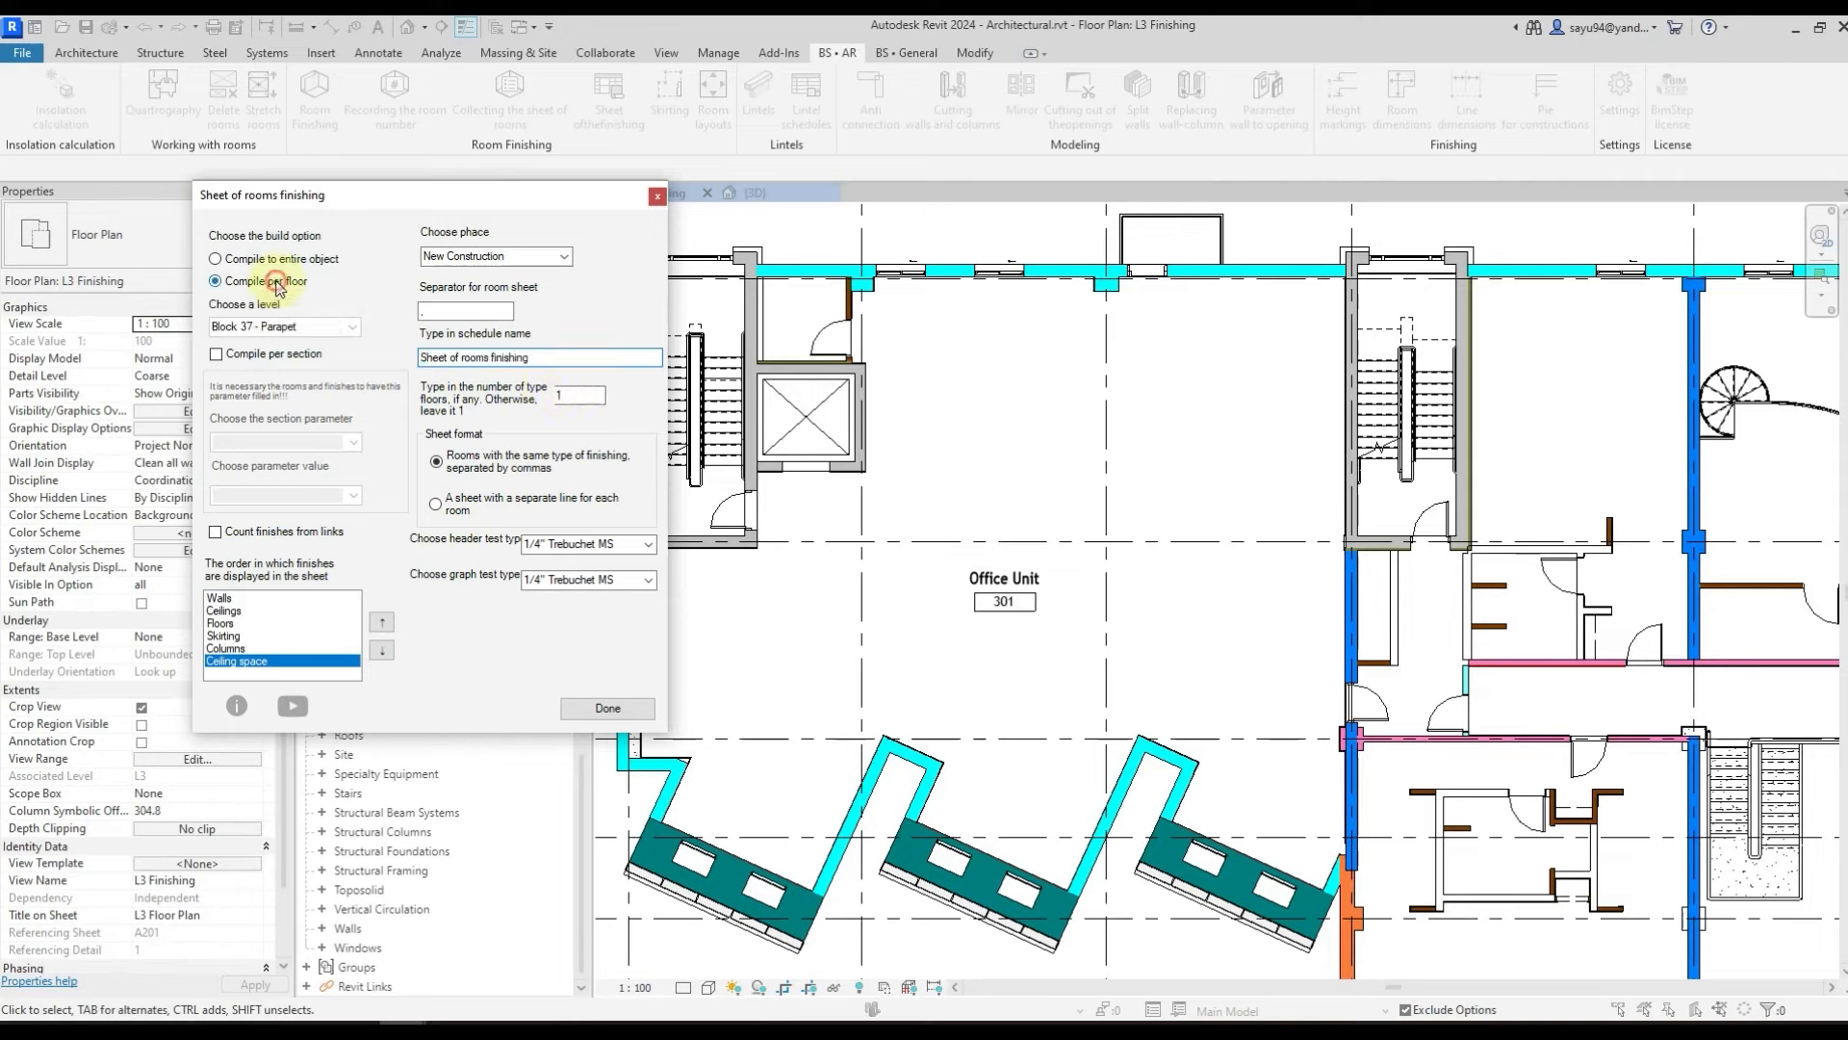
{"action": "left_click", "coordinate": [341, 329]}
{"action": "left_click", "coordinate": [281, 262]}
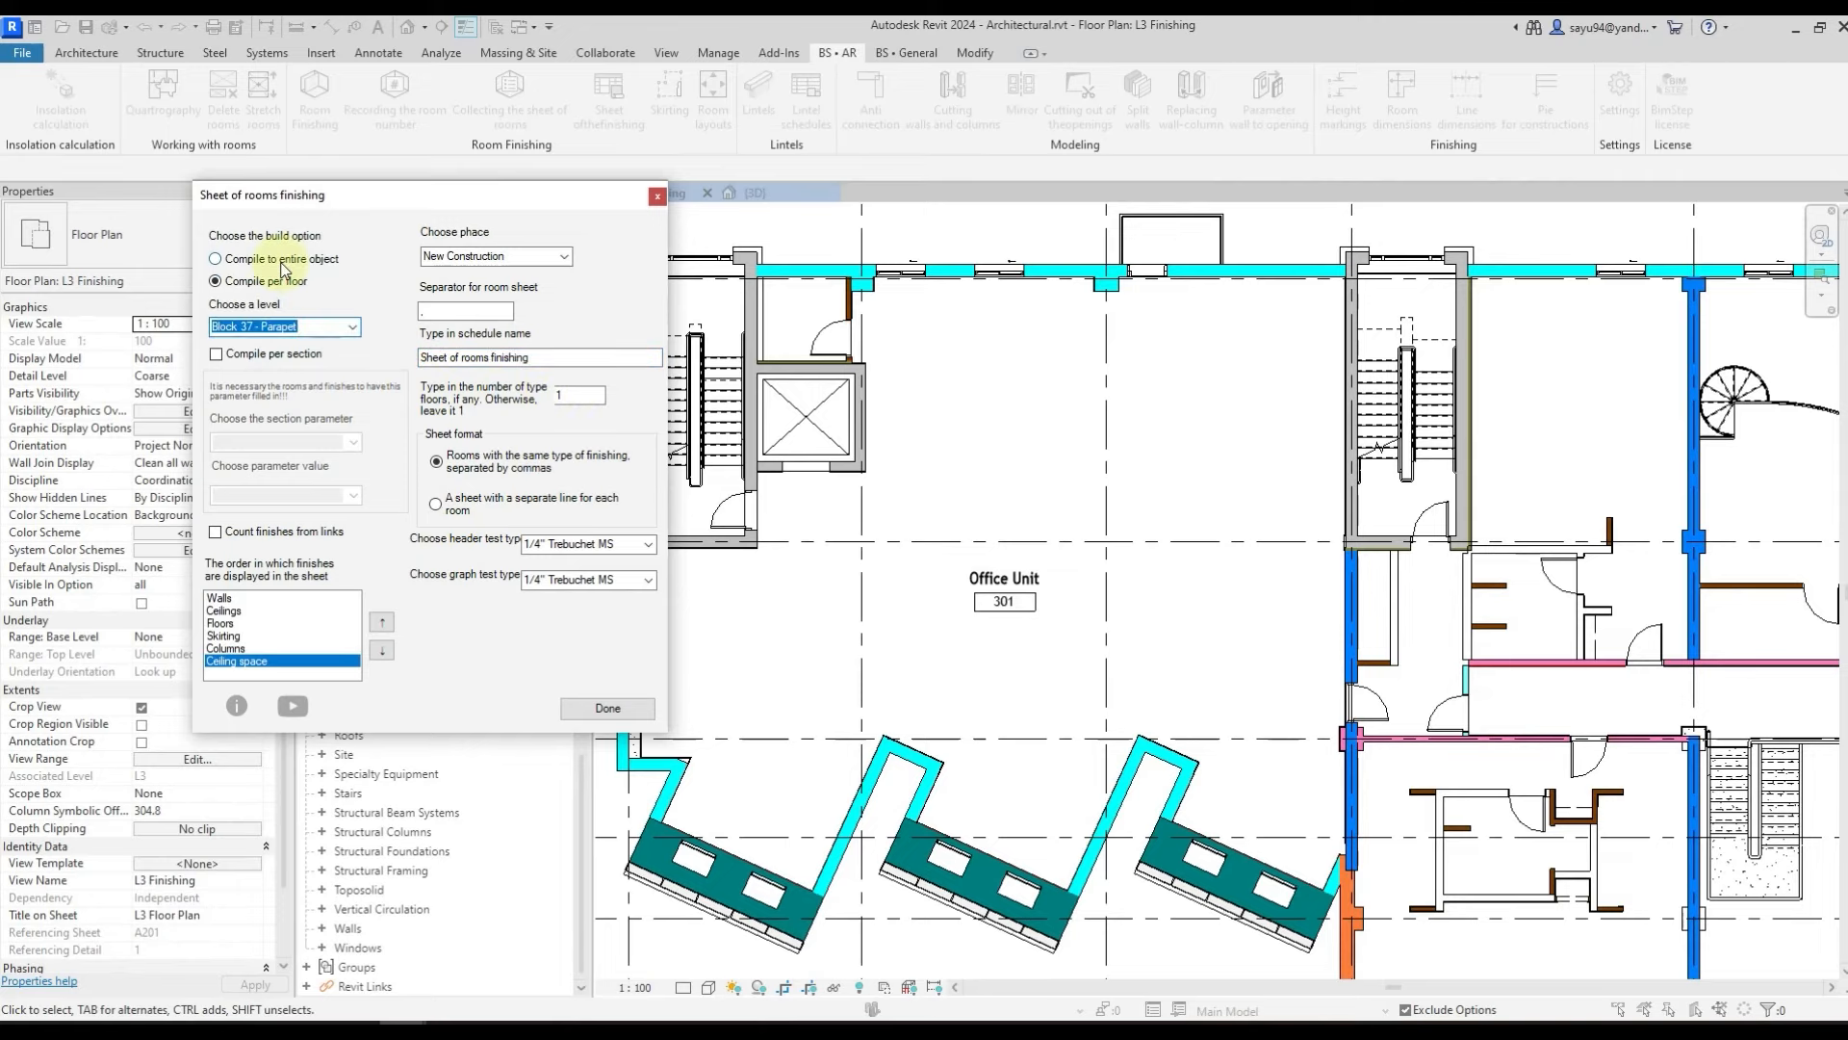
{"action": "left_click", "coordinate": [282, 263]}
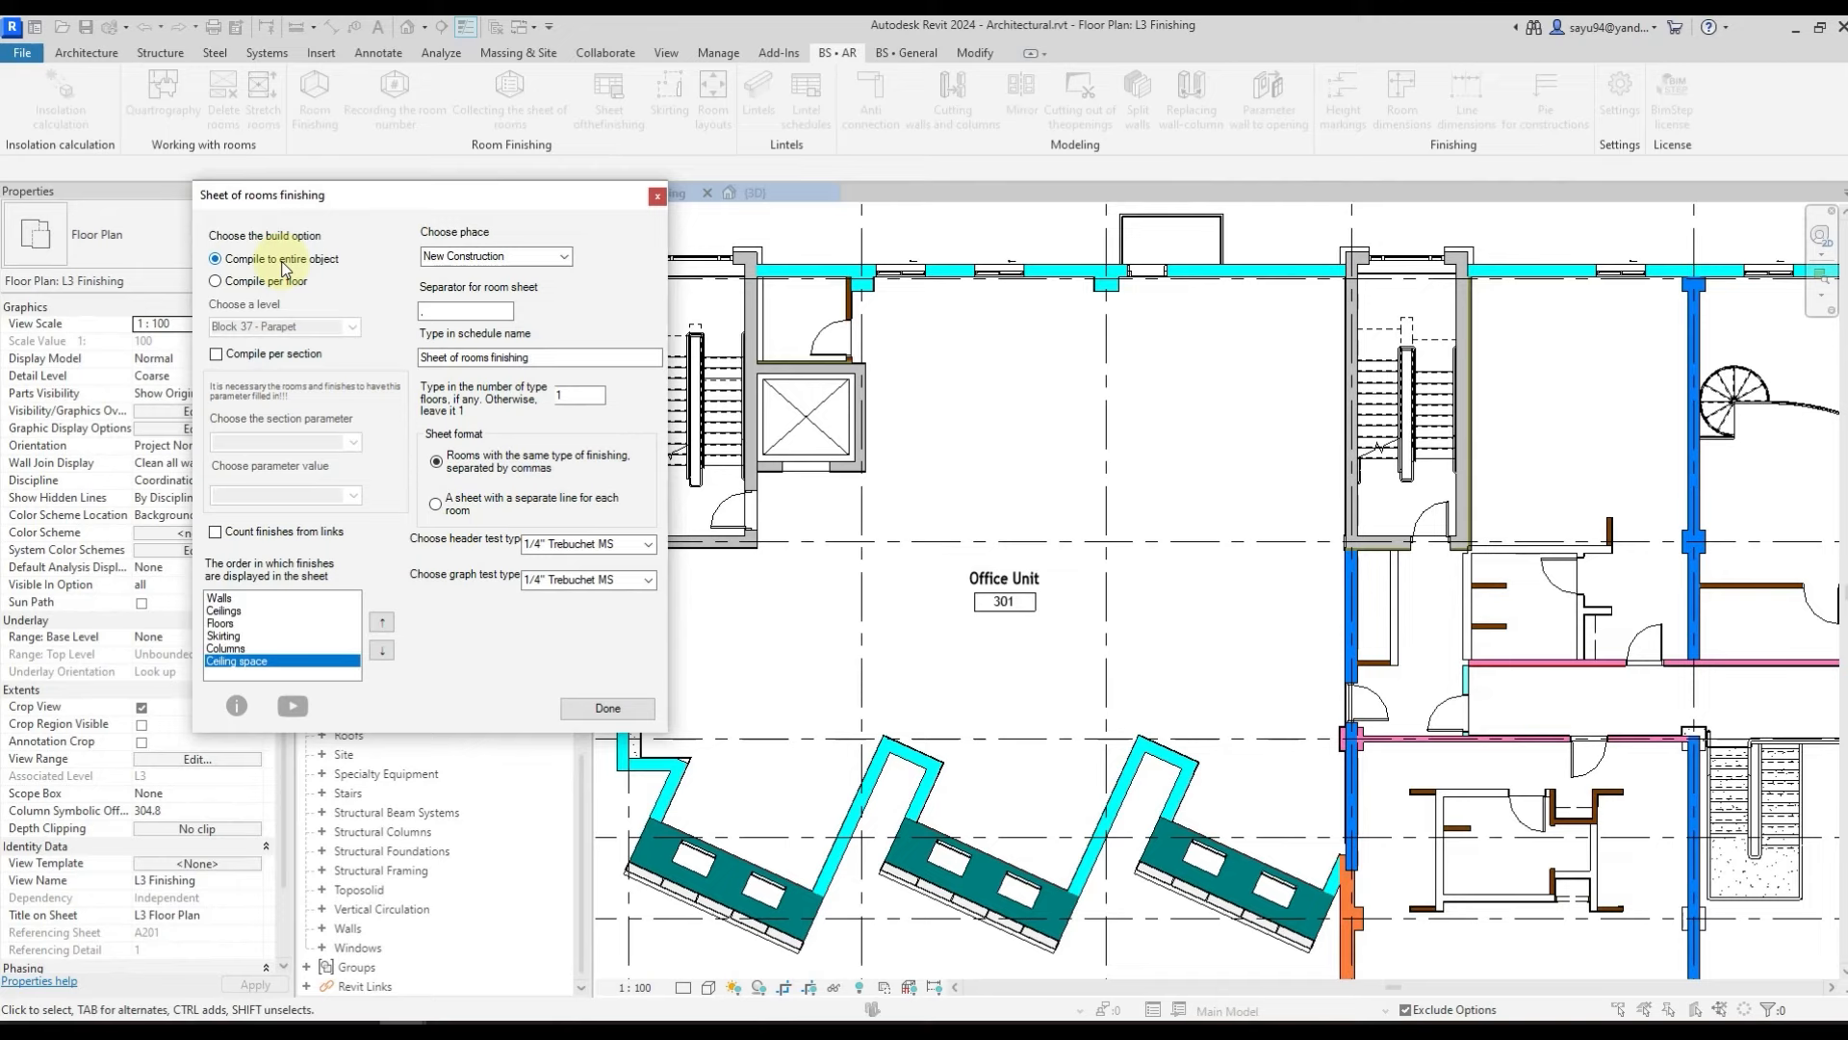
{"action": "left_click", "coordinate": [274, 285]}
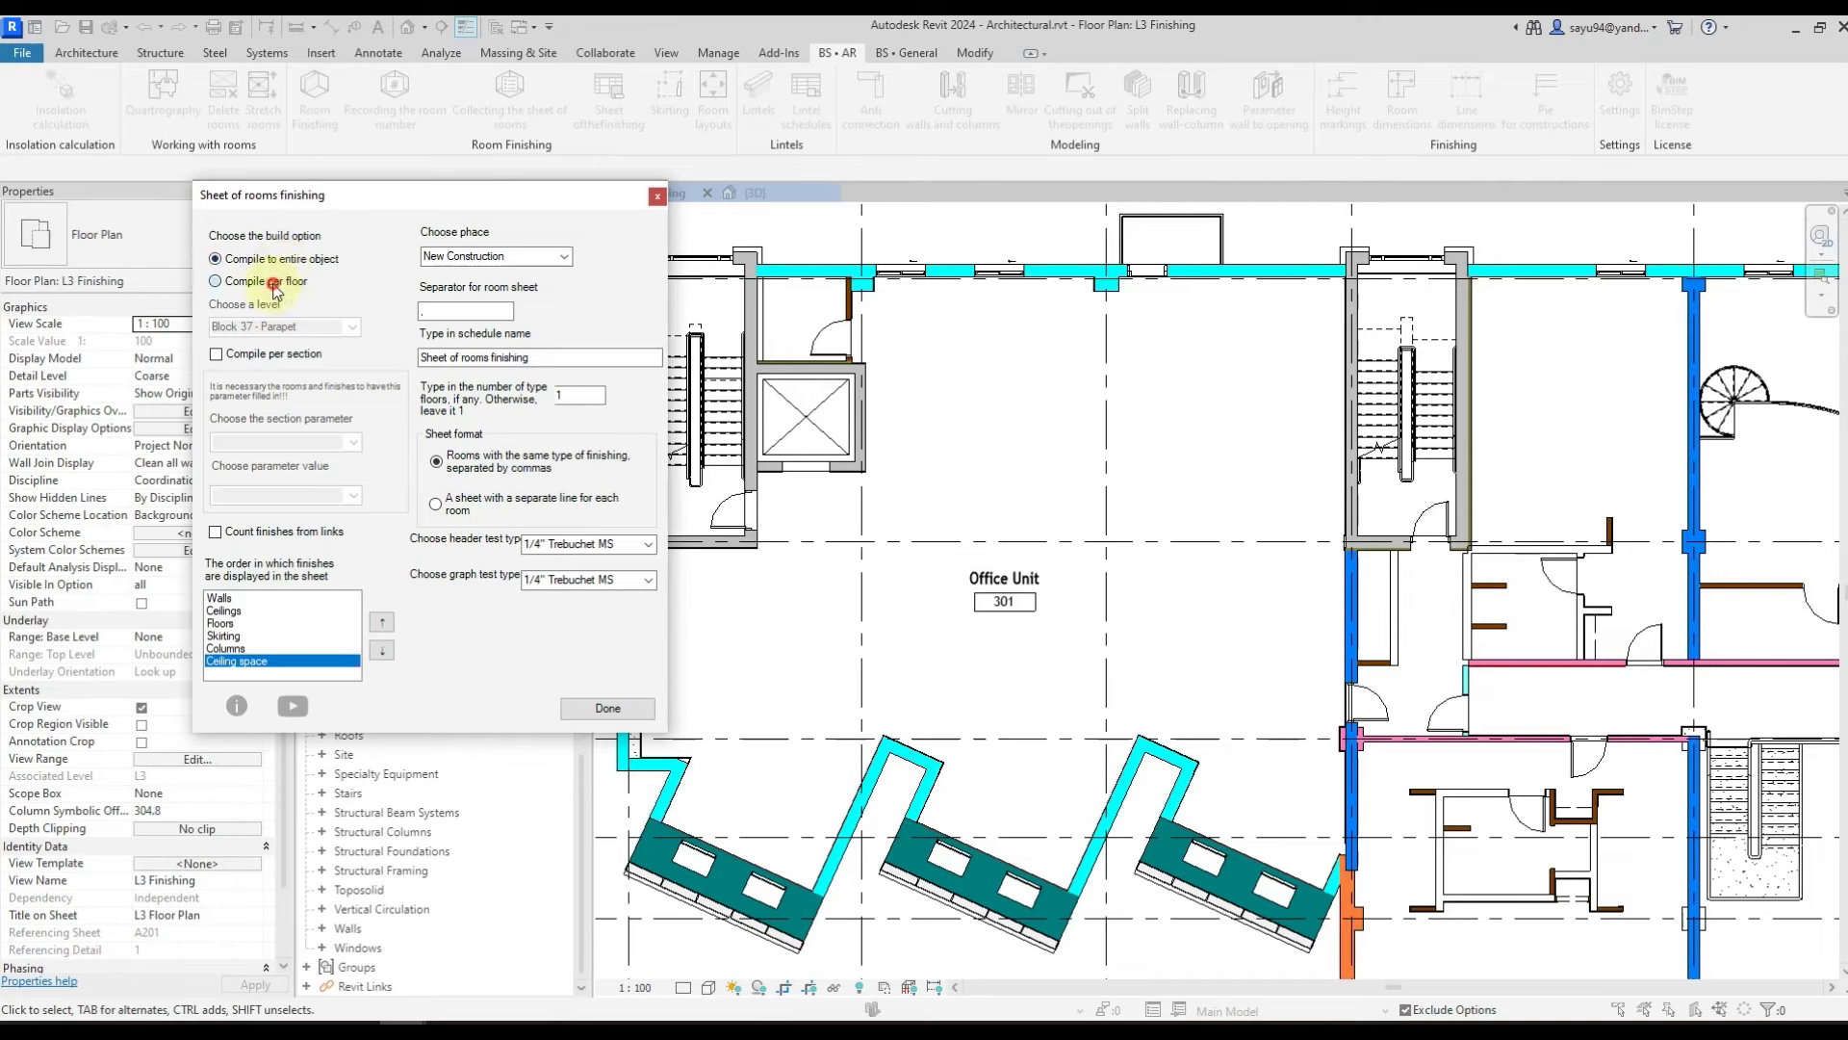
{"action": "left_click", "coordinate": [352, 327]}
{"action": "left_click", "coordinate": [352, 326]}
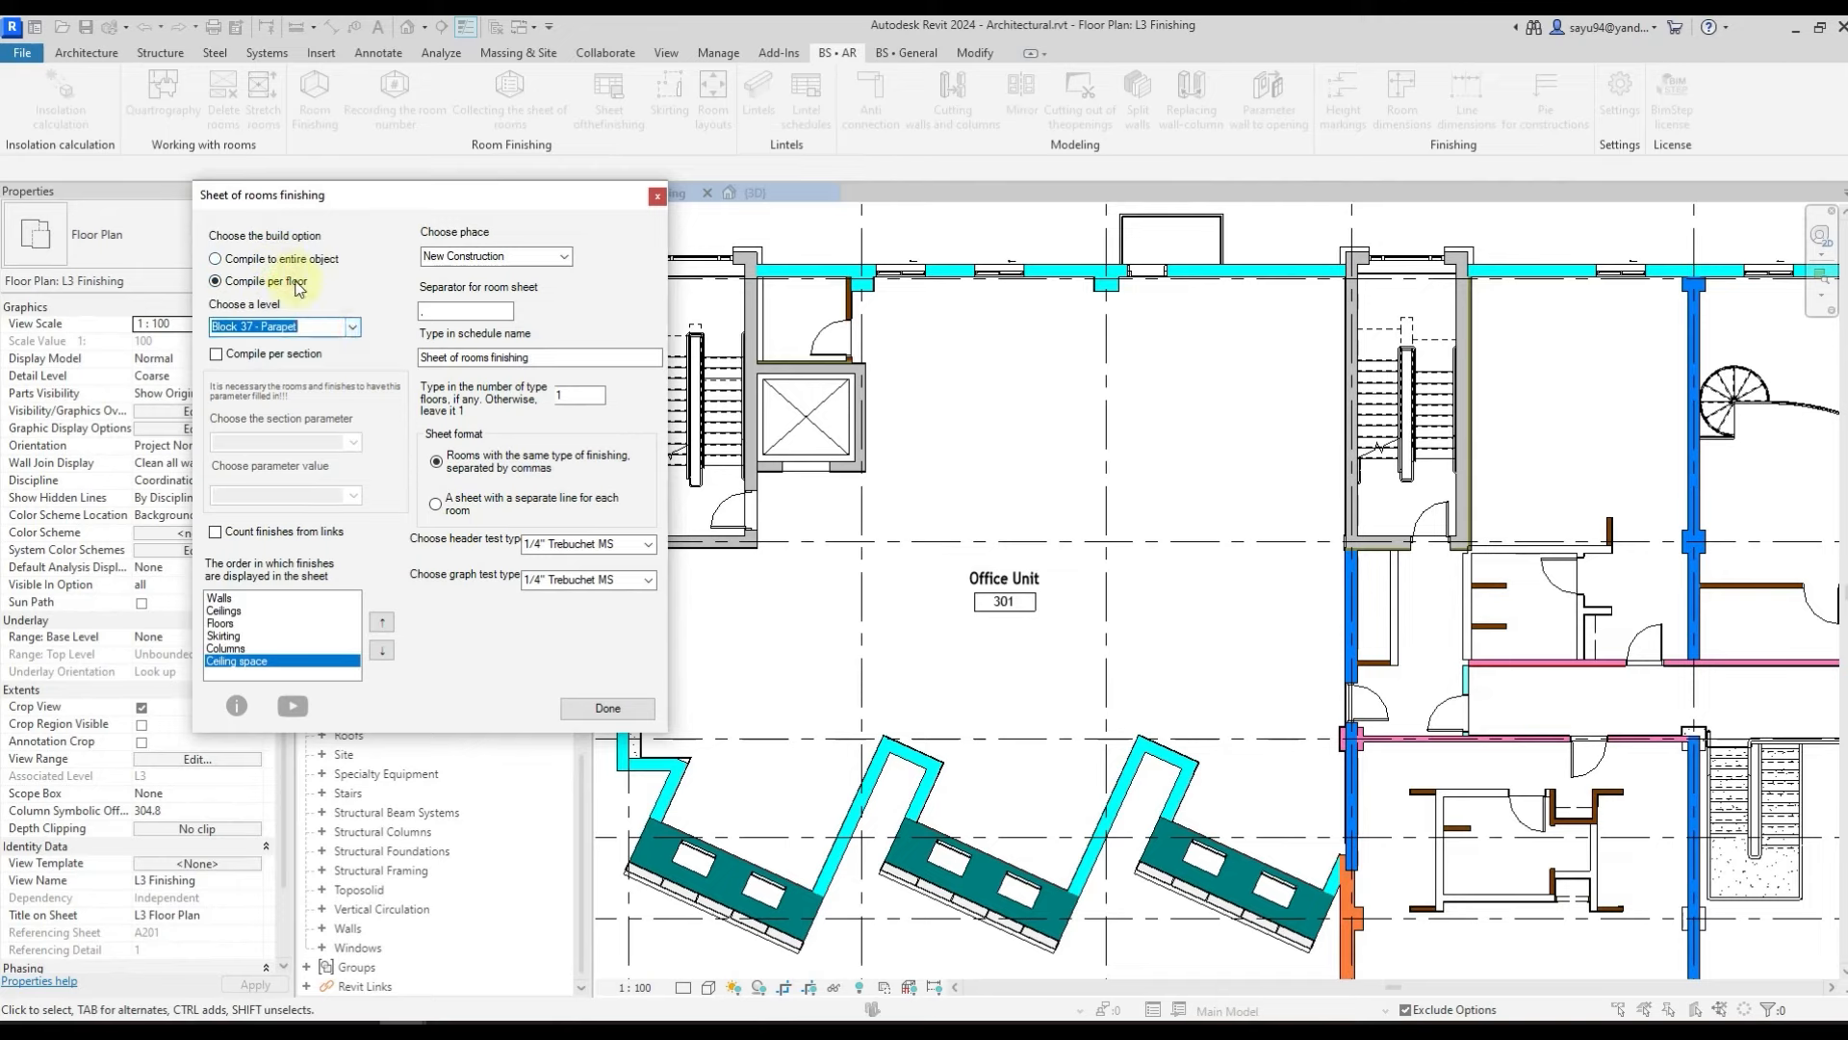
{"action": "left_click", "coordinate": [279, 259]}
- Keep the number of type floors at 1 and choose a sheet with a separate line for each room
{"action": "double_click", "coordinate": [573, 393]}
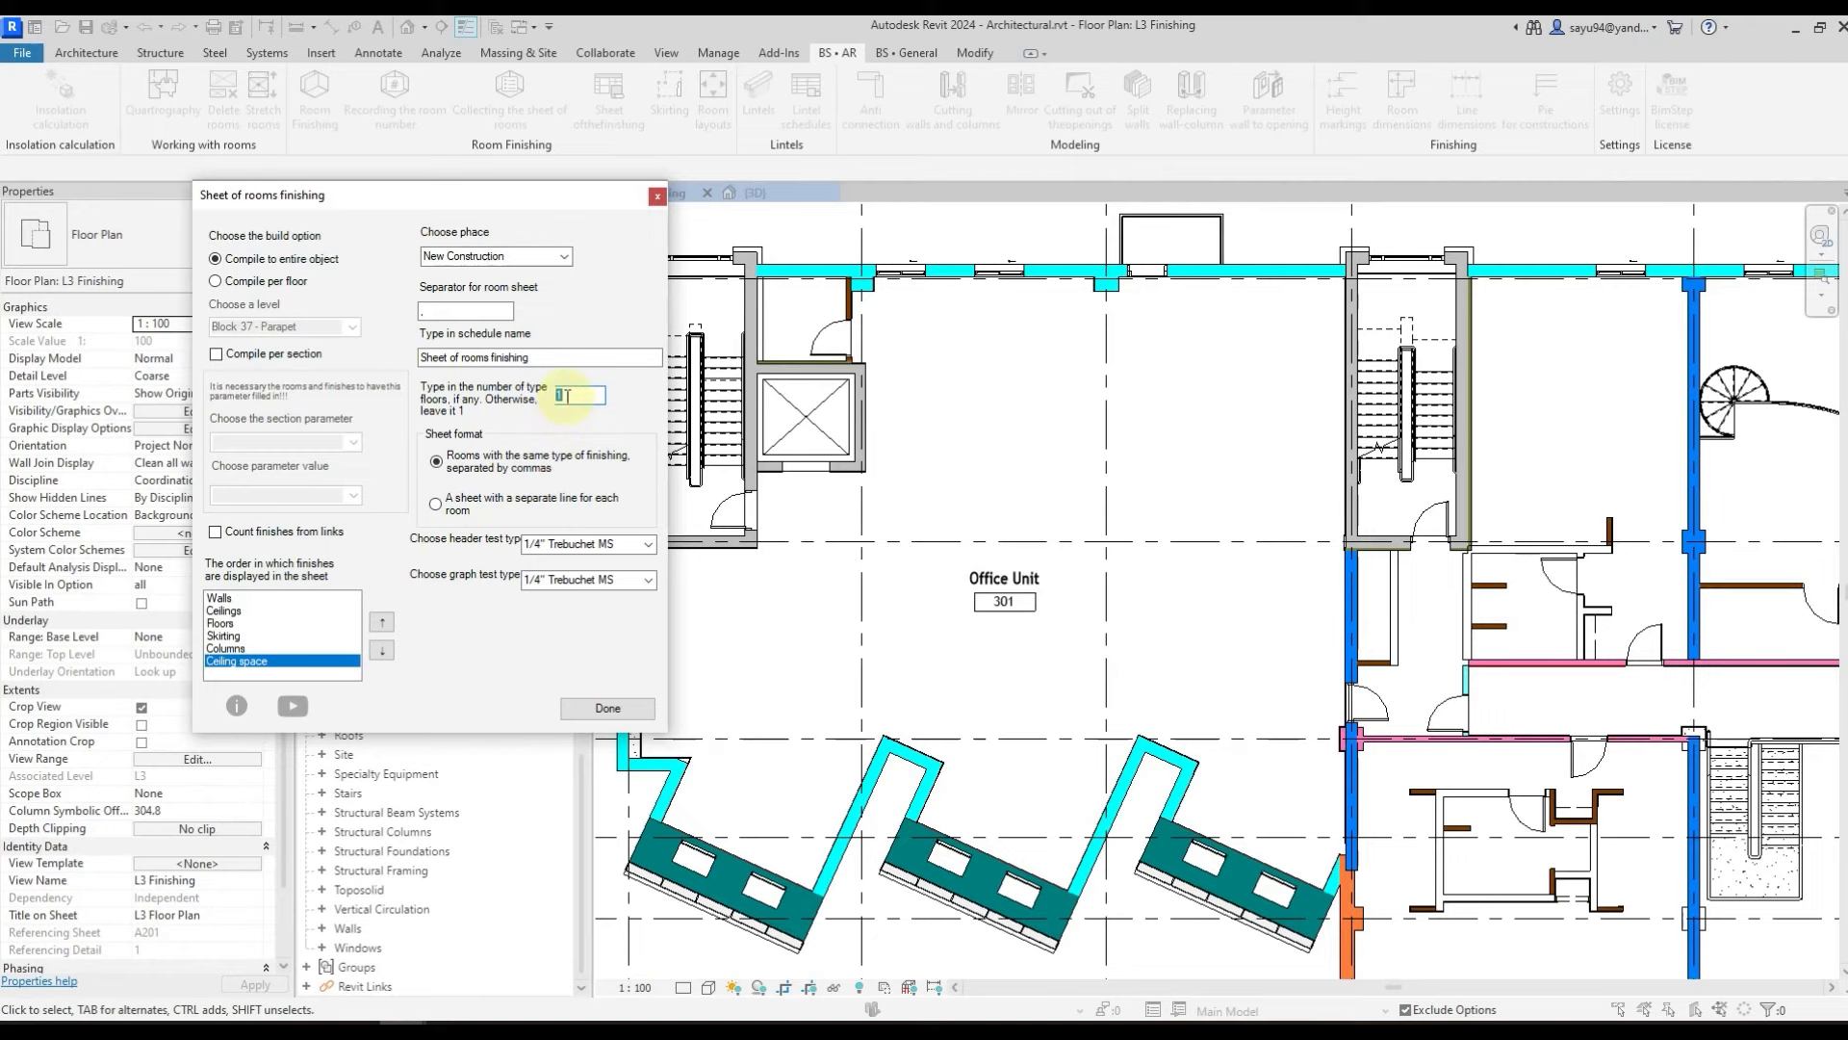
{"action": "left_click", "coordinate": [572, 396]}
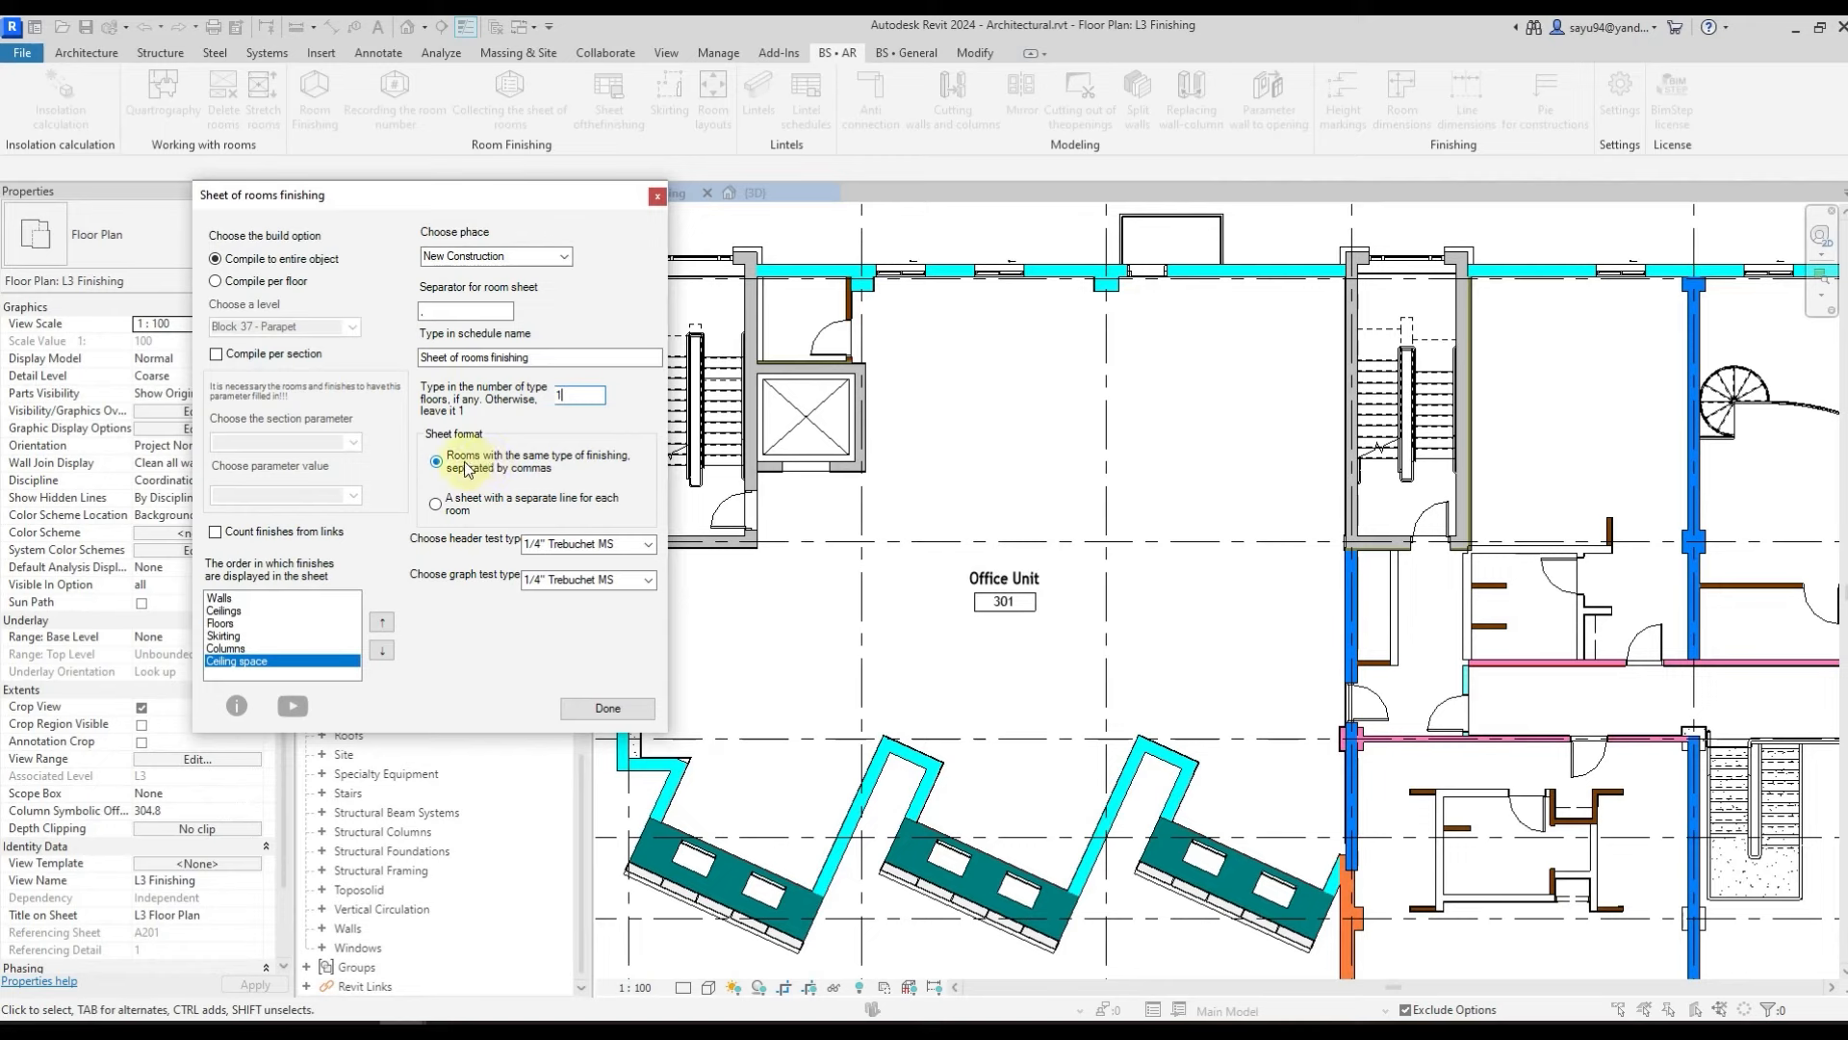
{"action": "left_click", "coordinate": [476, 507]}
{"action": "left_click", "coordinate": [484, 477]}
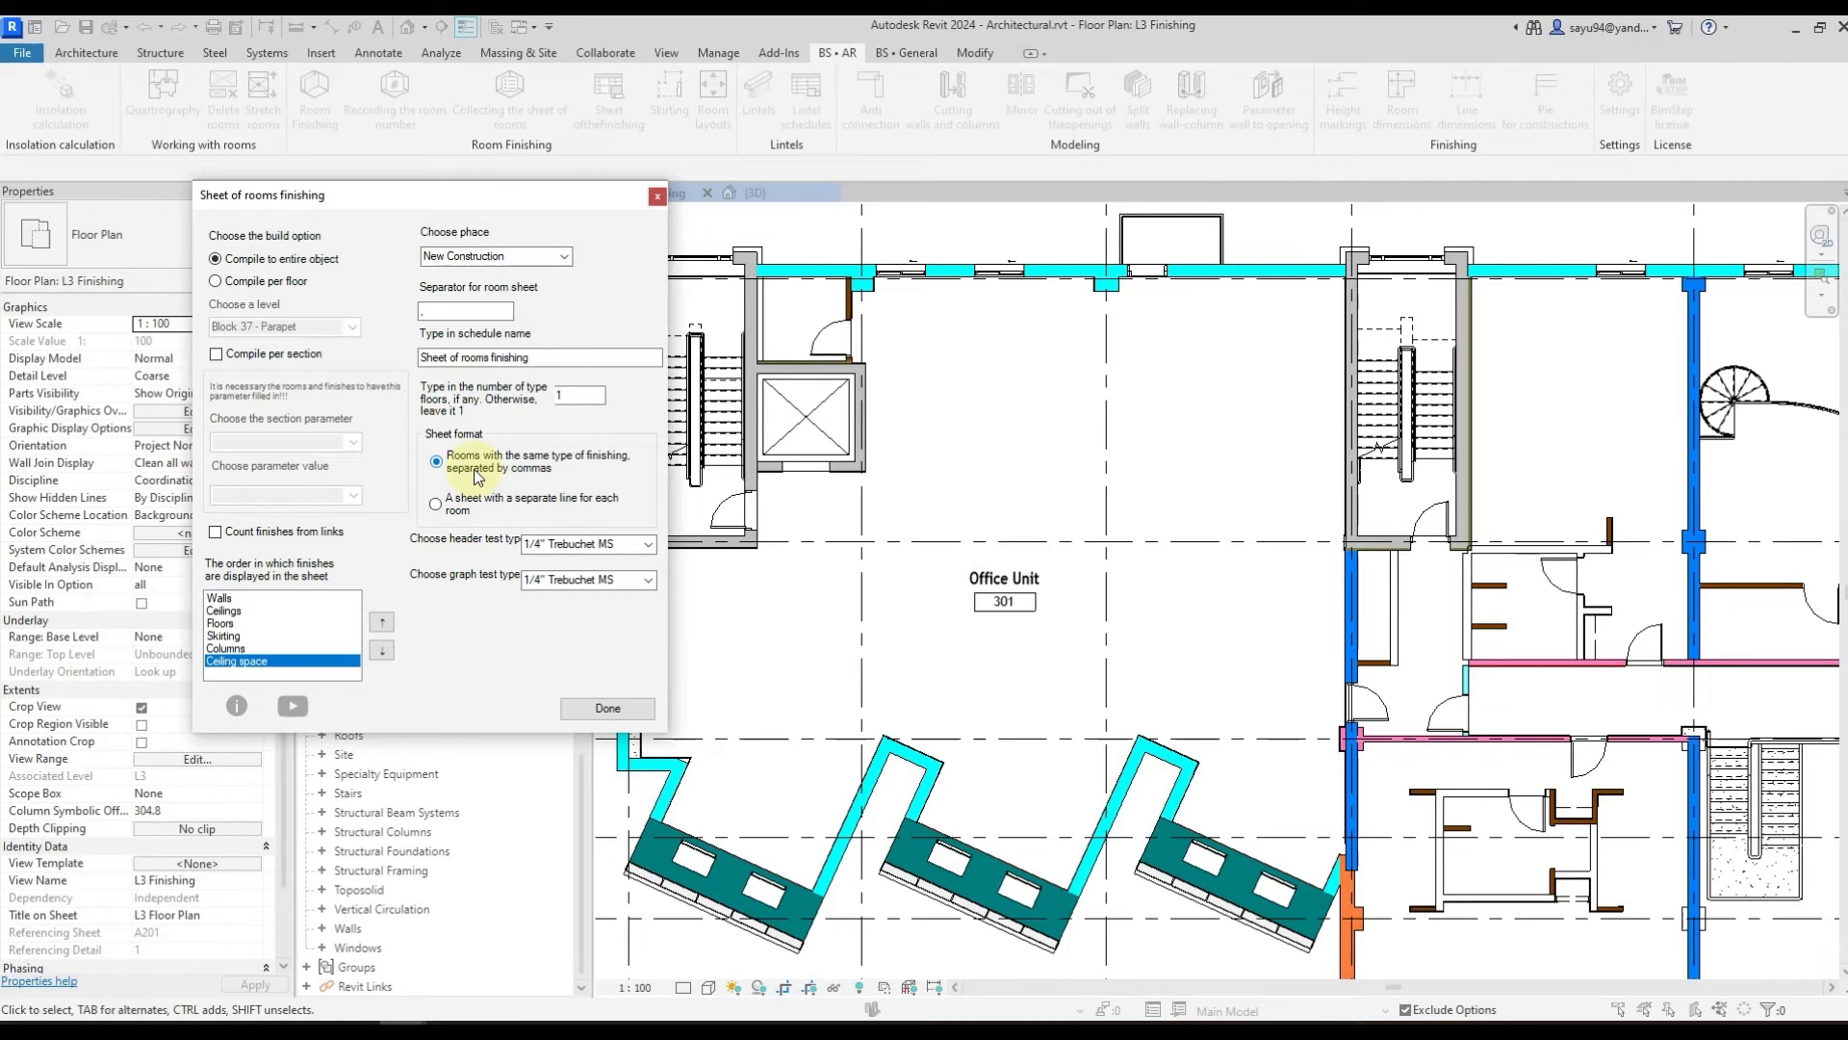
{"action": "left_click", "coordinate": [463, 502]}
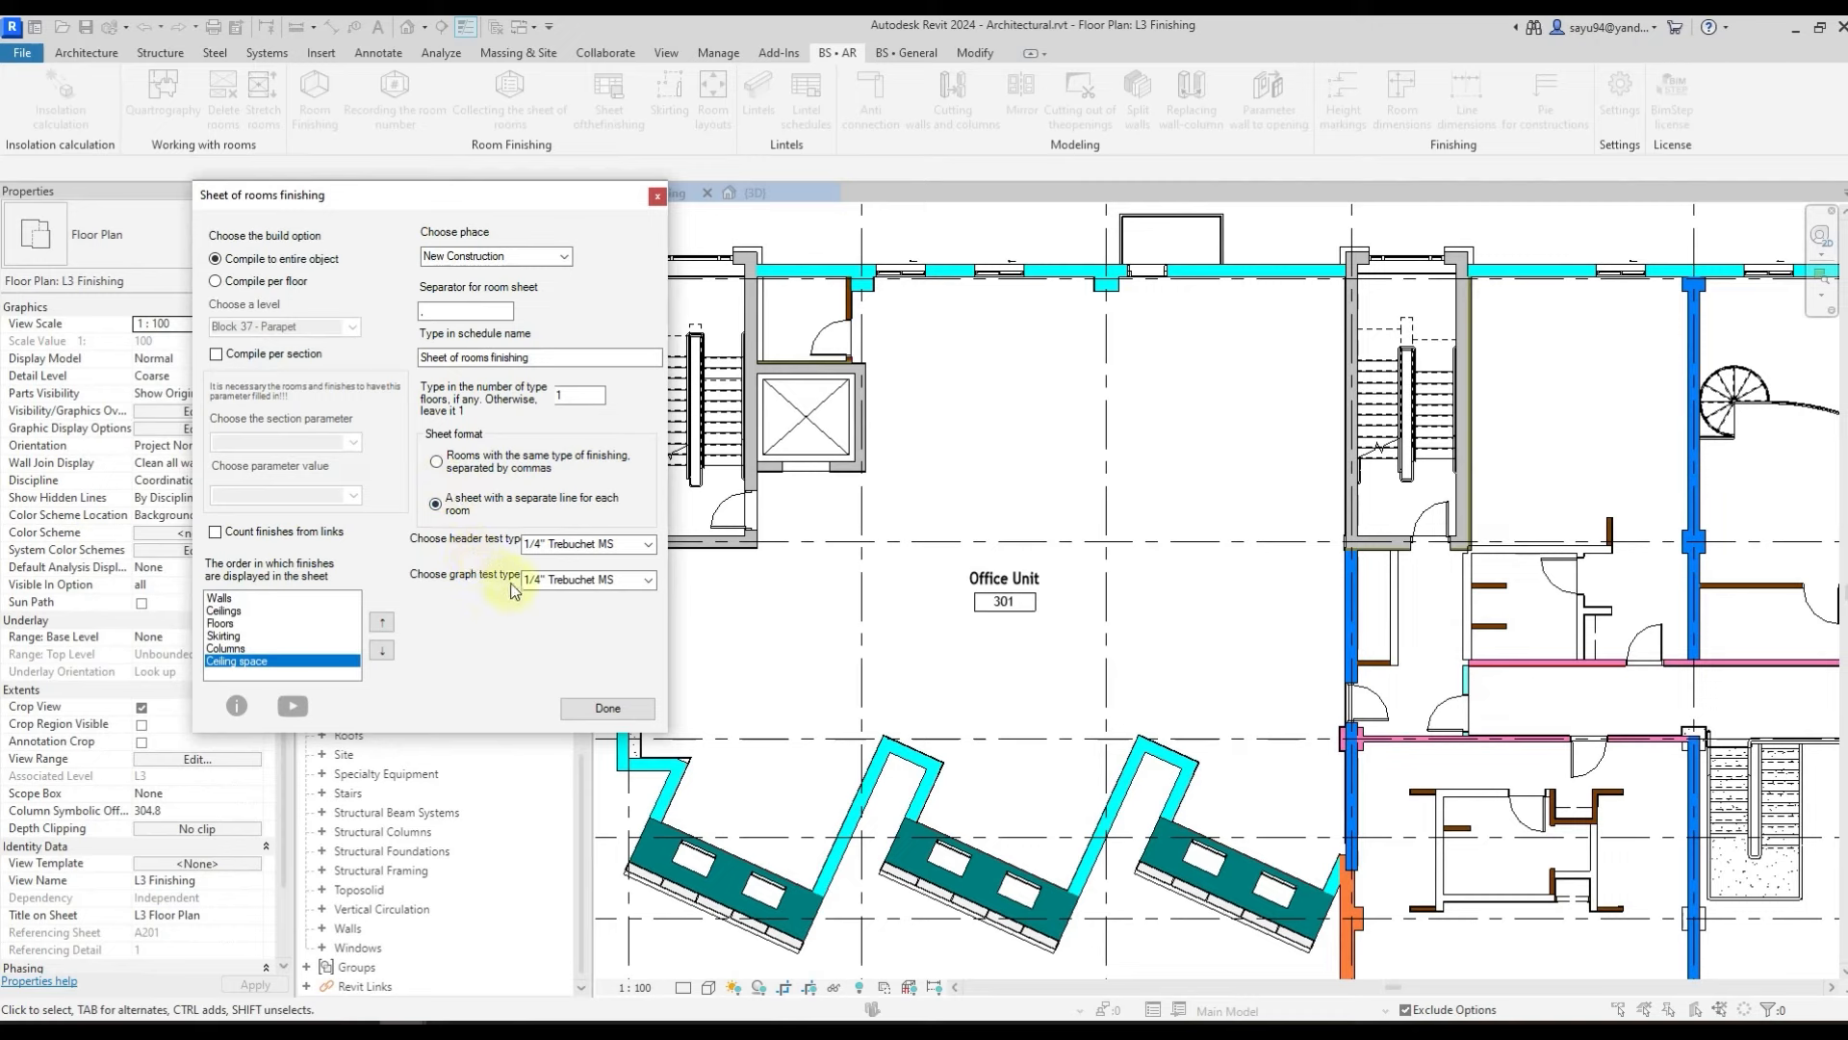
- Keep 1/4" Trebuchet MS for the header and graph text, and generate the sheet of rooms finishing schedule
{"action": "left_click", "coordinate": [649, 545]}
{"action": "left_click", "coordinate": [650, 545]}
{"action": "left_click", "coordinate": [651, 580]}
{"action": "left_click", "coordinate": [651, 580]}
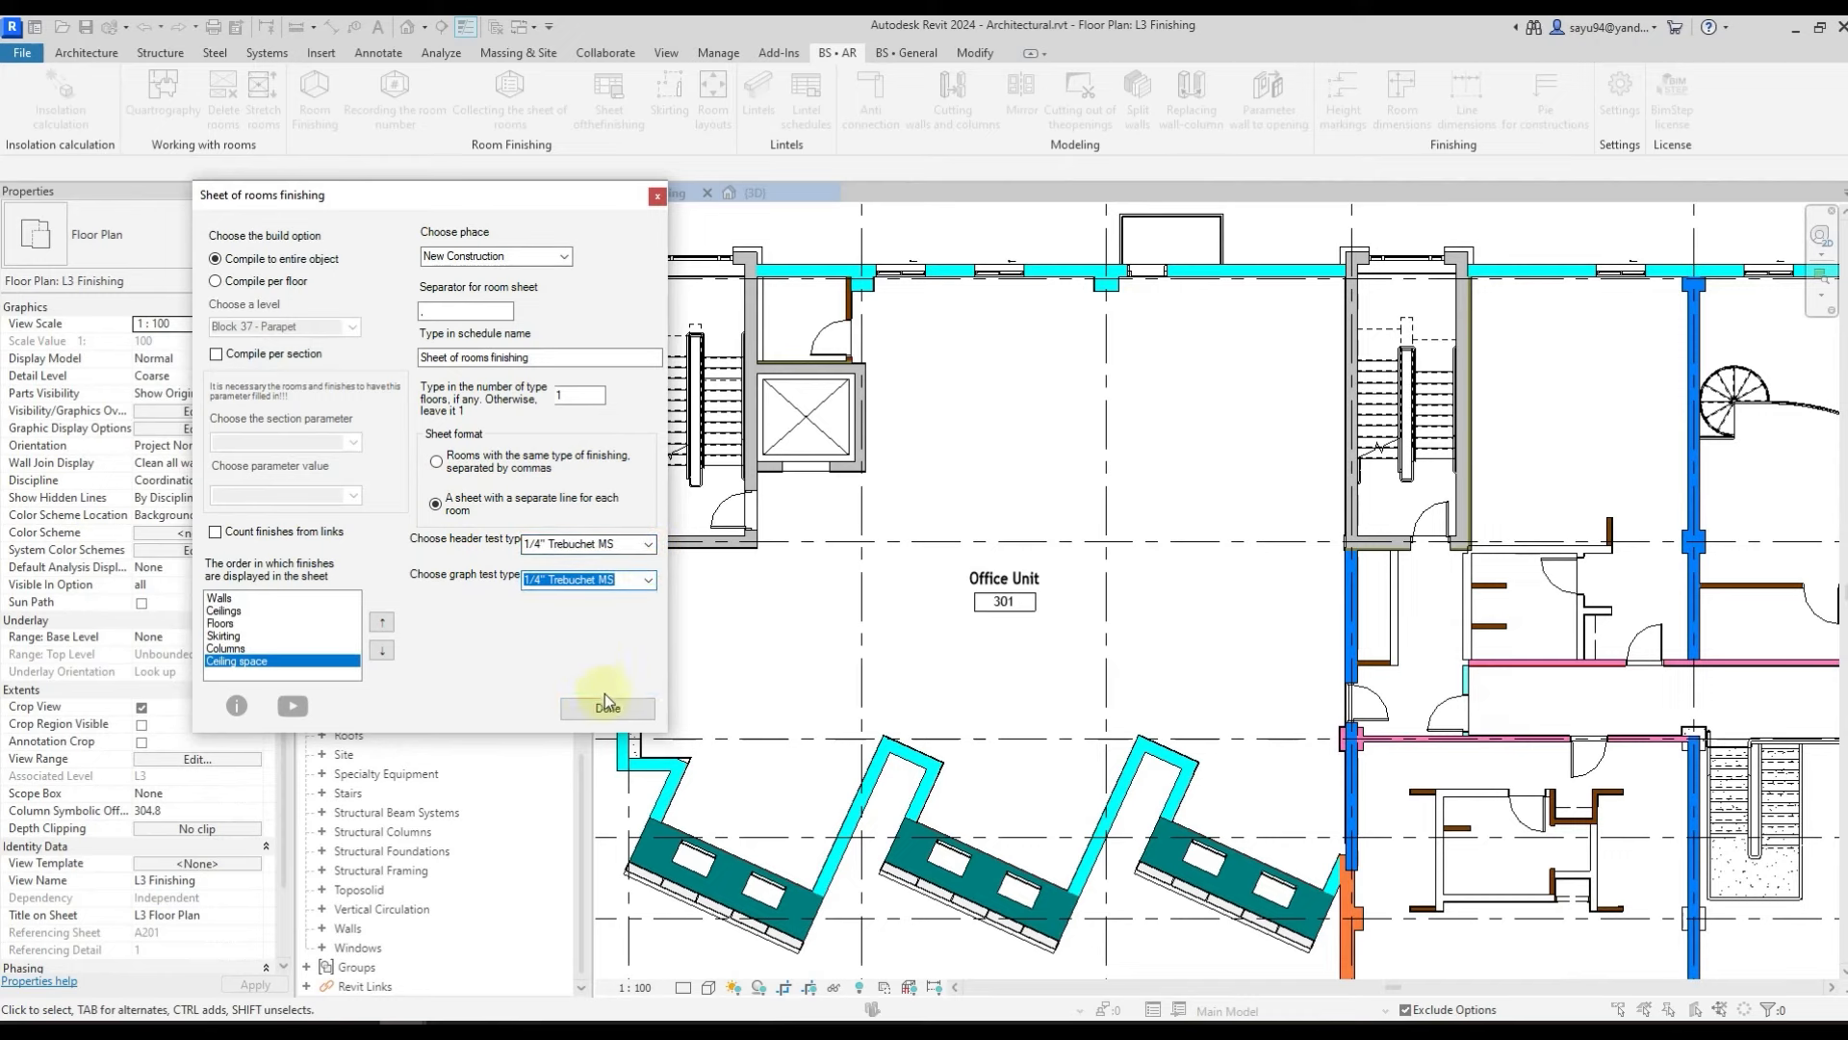
{"action": "left_click", "coordinate": [610, 711]}
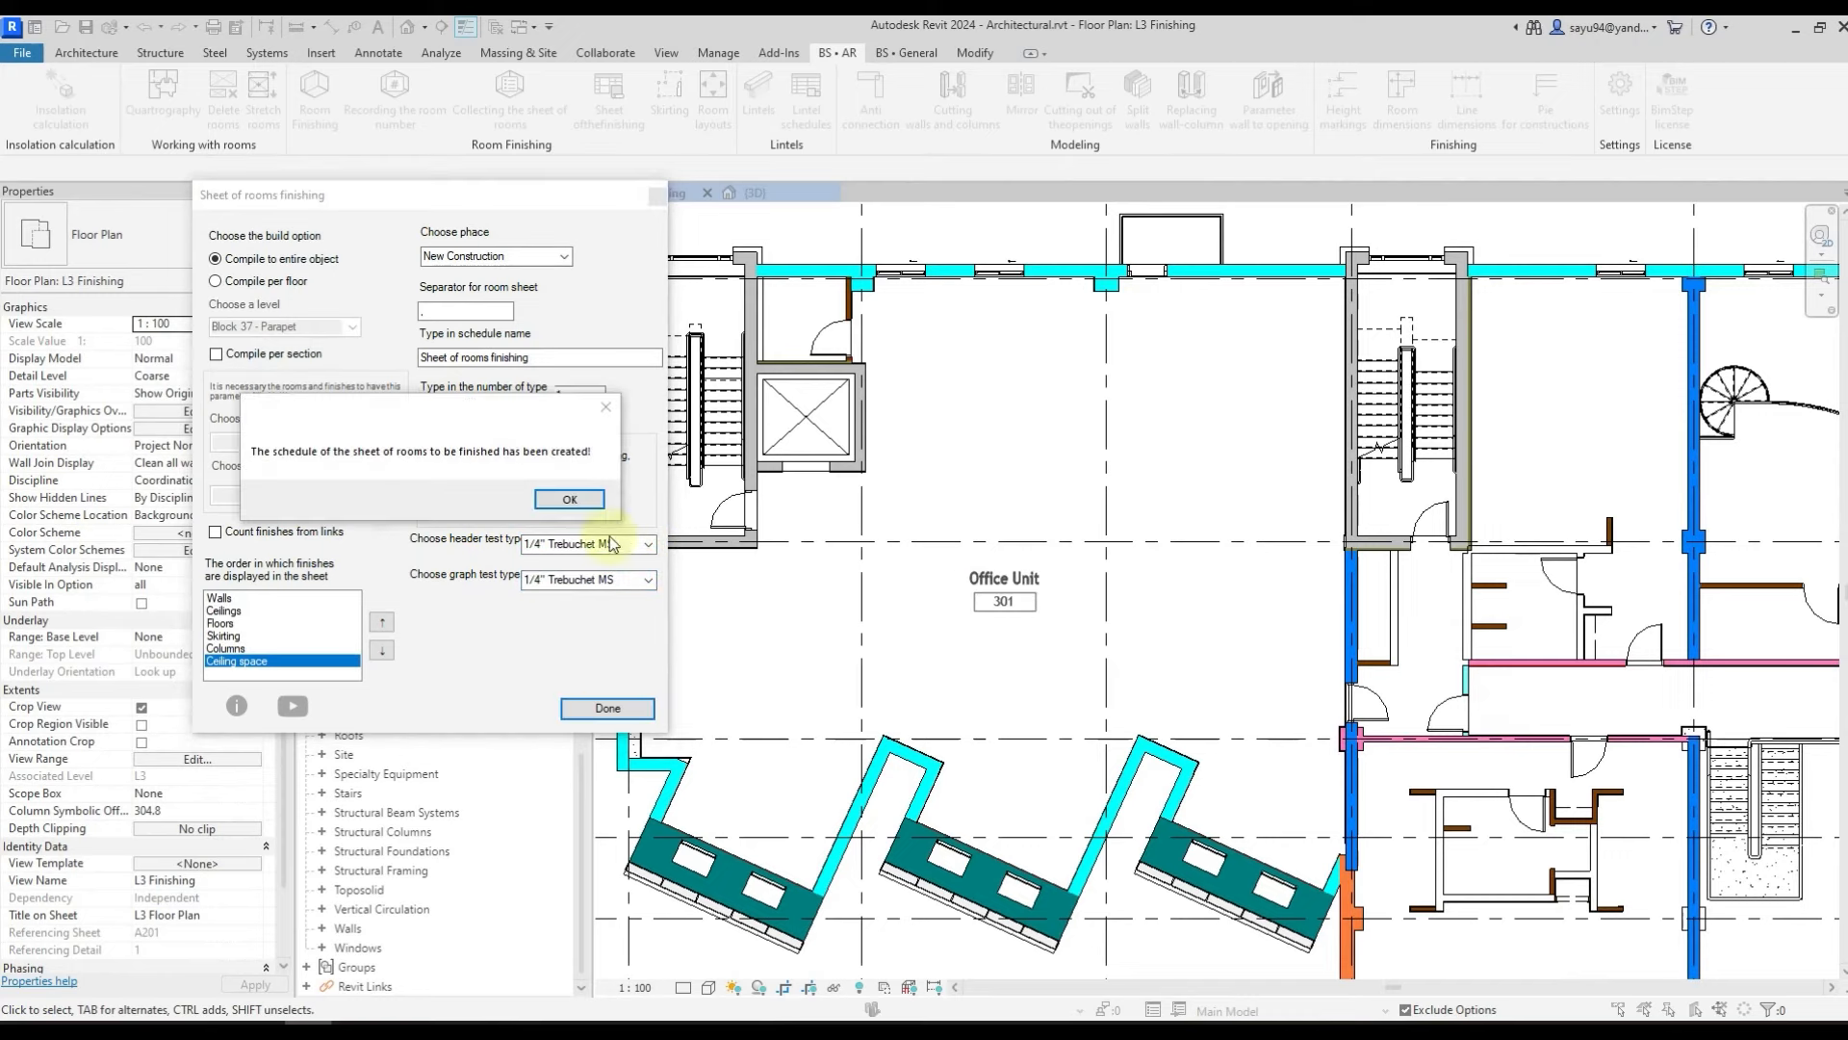
{"action": "left_click", "coordinate": [570, 500]}
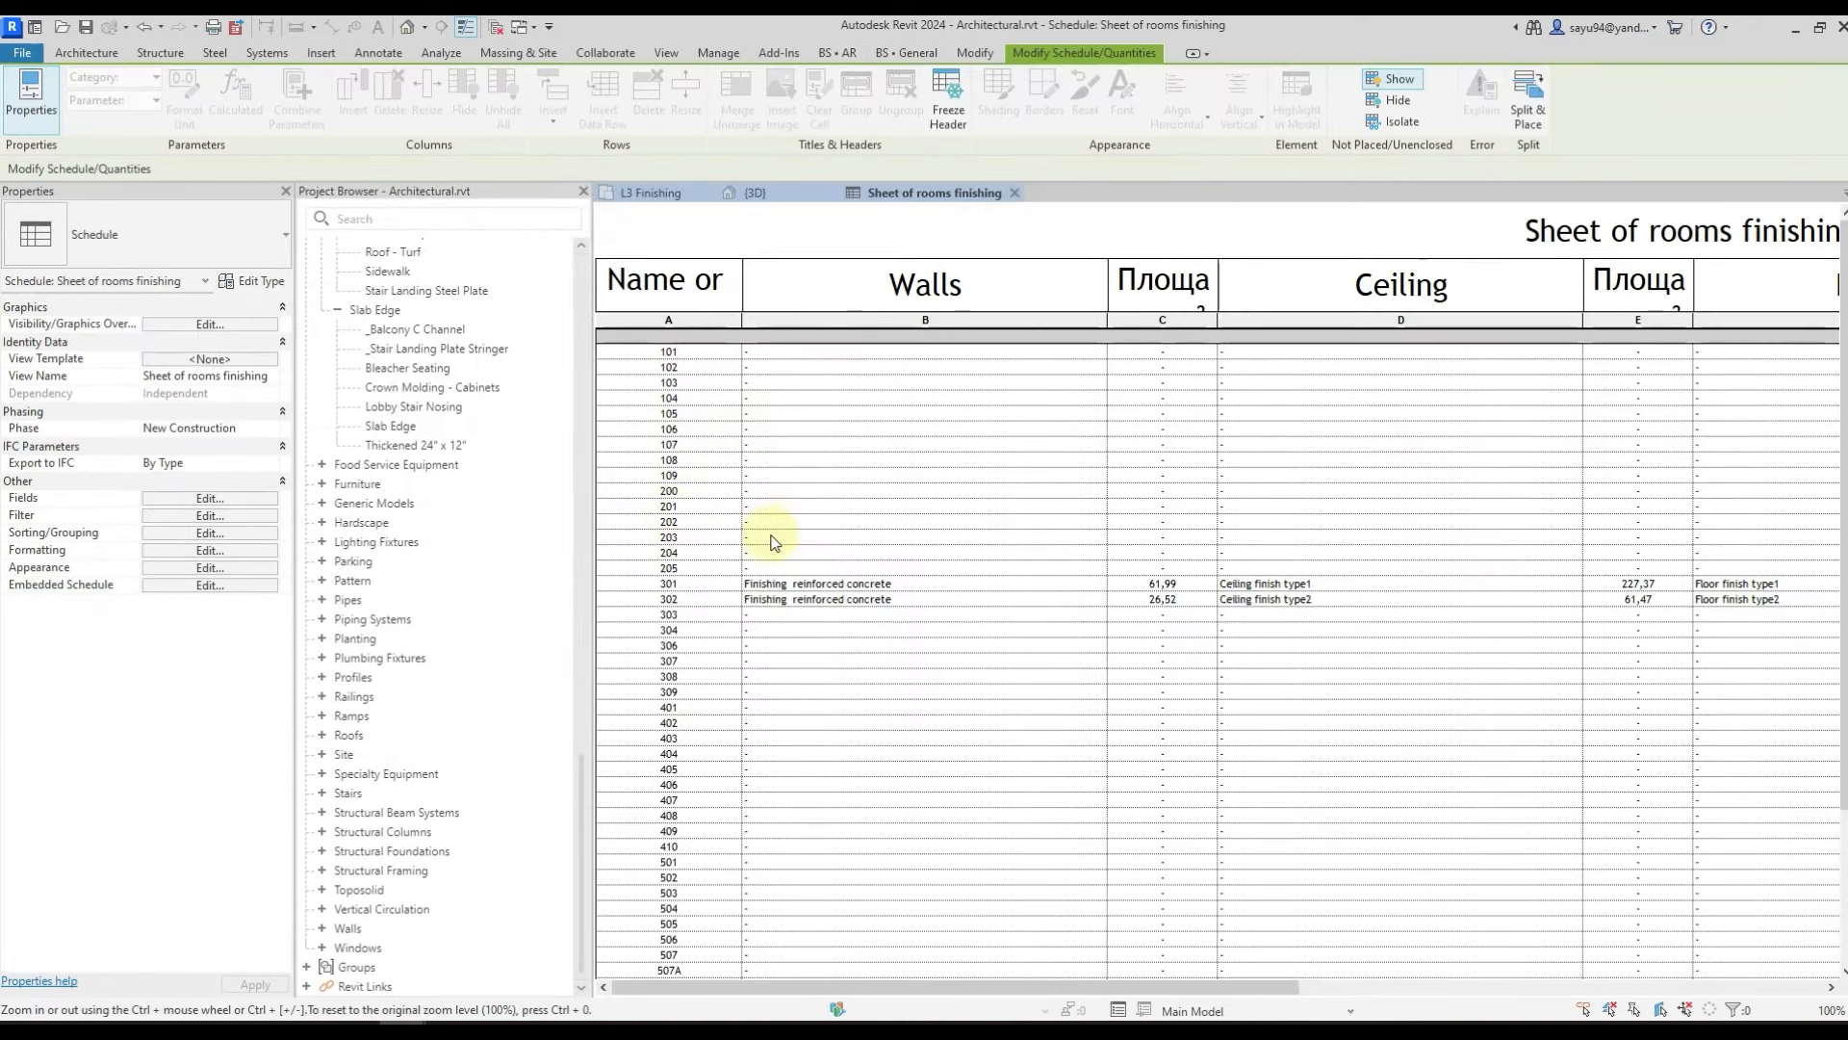
- Filter the Sheet of rooms finishing schedule to rooms whose BS_Description of walls does not equal "-"
{"action": "scroll", "coordinate": [772, 548], "scroll_direction": "down", "scroll_amount": 4}
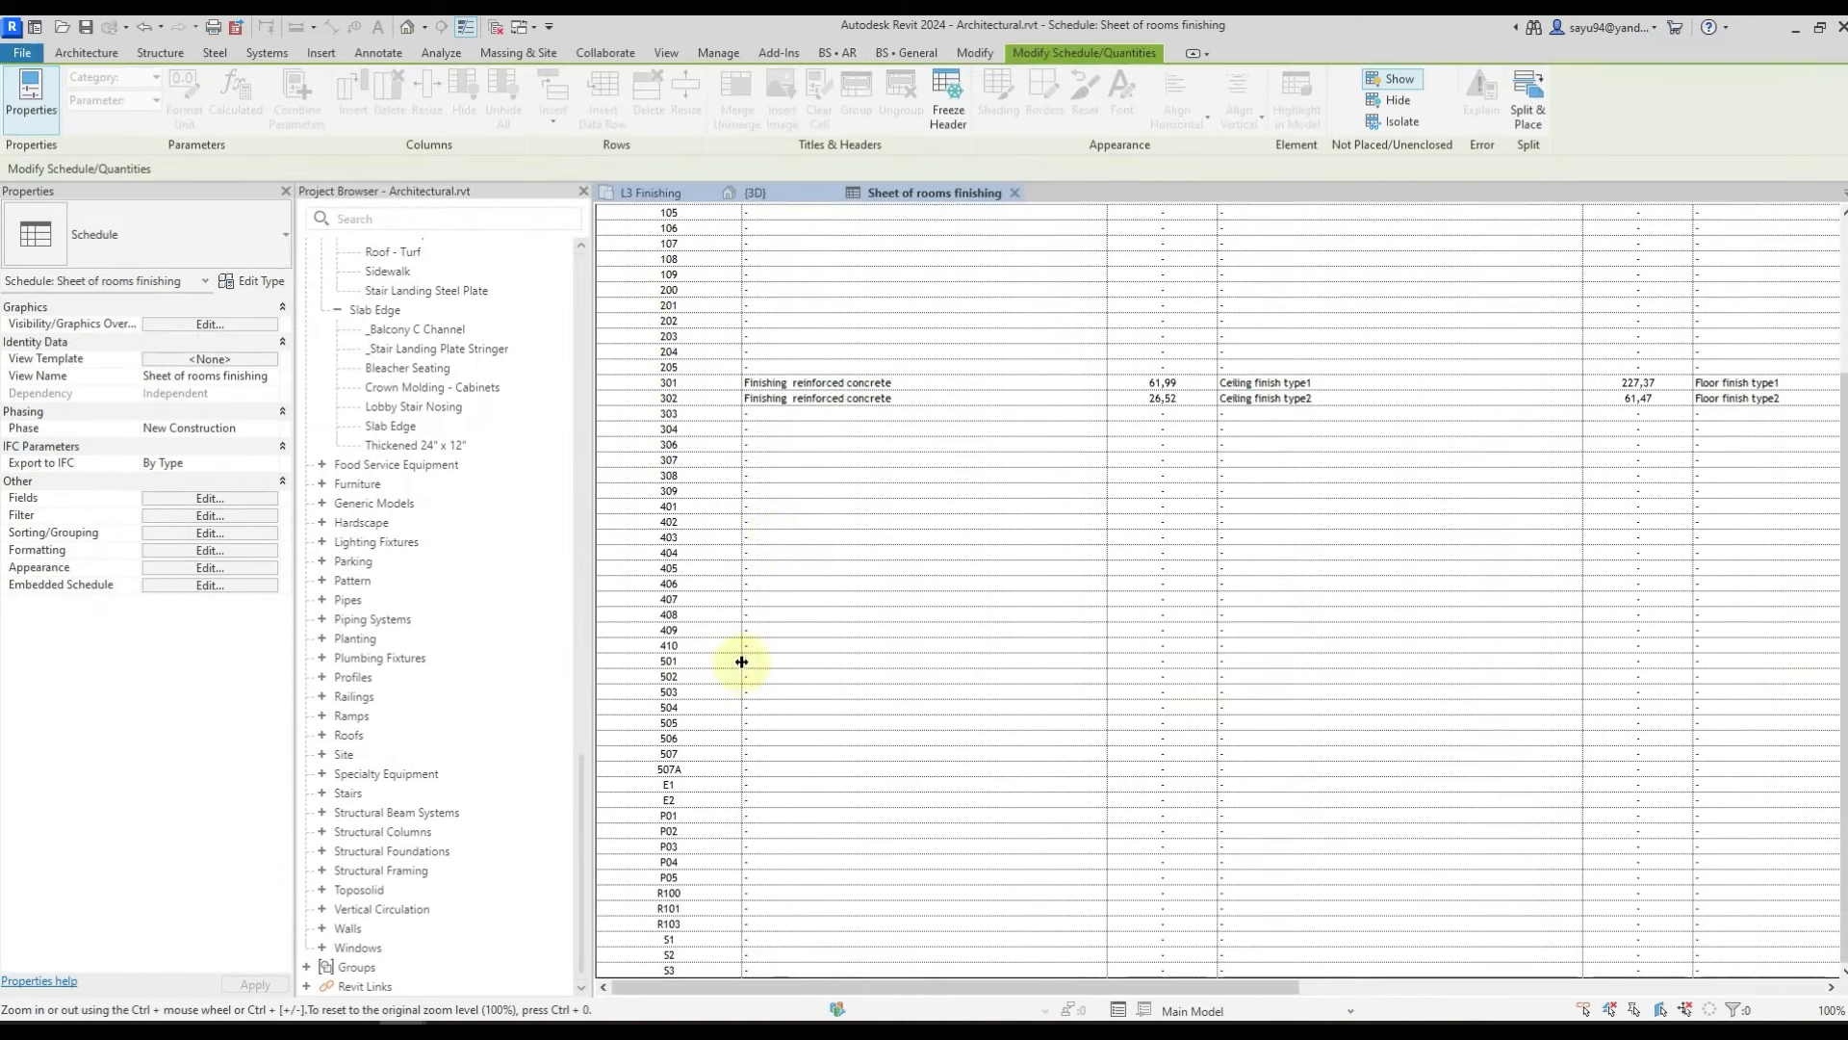
{"action": "scroll", "coordinate": [747, 641], "scroll_direction": "up", "scroll_amount": 4}
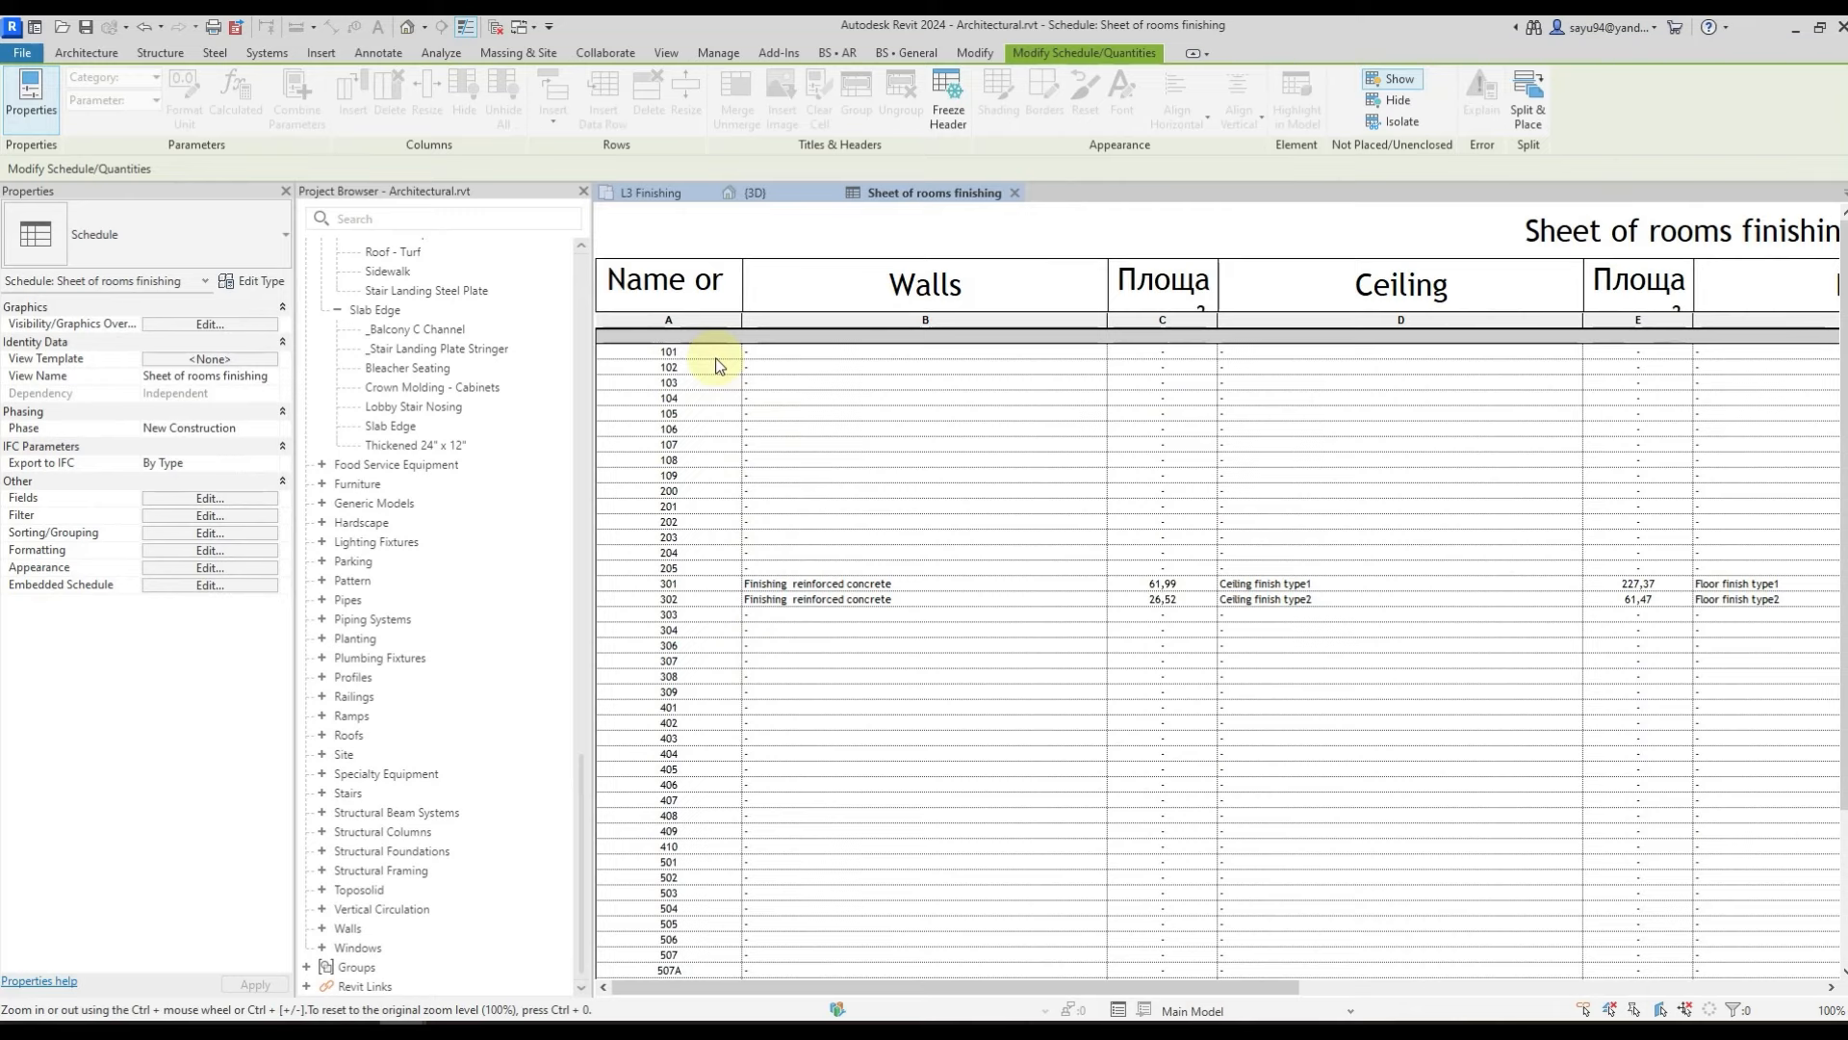
{"action": "left_click_drag", "start_coordinate": [735, 583], "coordinate": [1244, 602]}
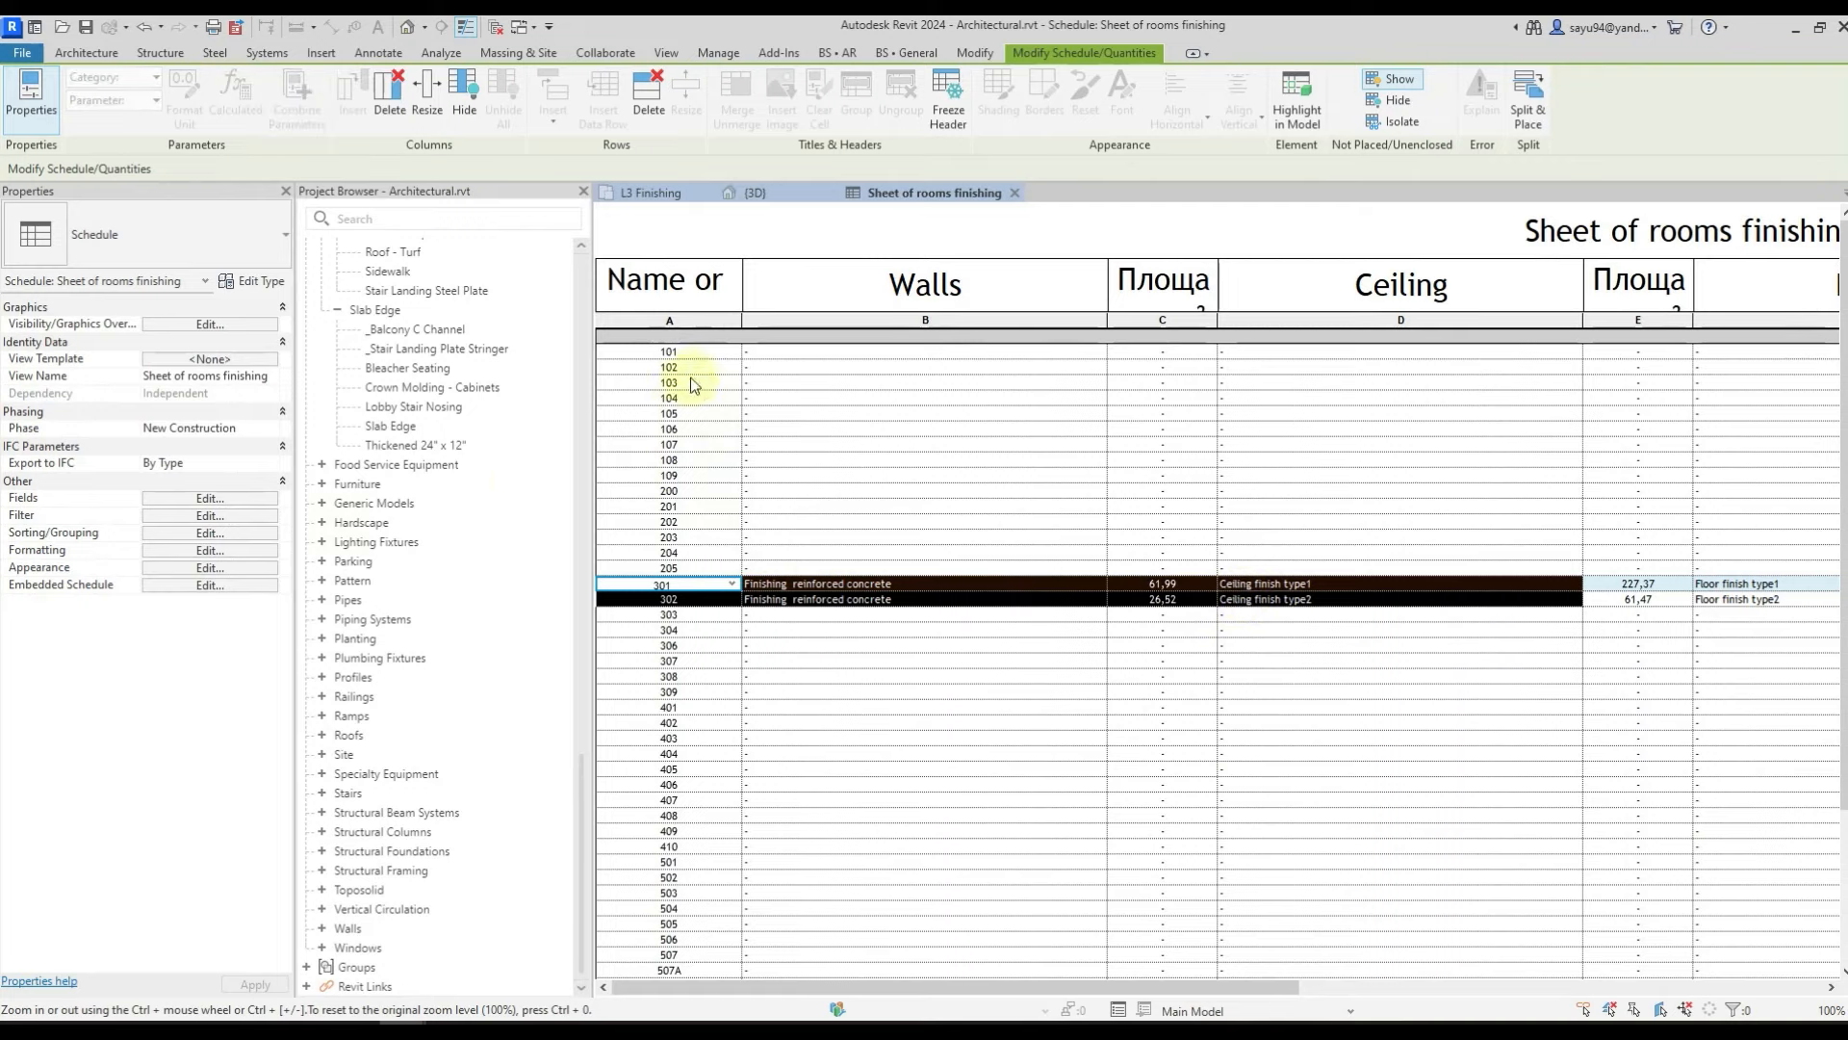
{"action": "left_click", "coordinate": [220, 517]}
{"action": "left_click", "coordinate": [288, 217]}
{"action": "left_click", "coordinate": [240, 253]}
{"action": "left_click", "coordinate": [505, 216]}
{"action": "left_click", "coordinate": [438, 247]}
{"action": "left_click", "coordinate": [529, 218]}
{"action": "left_click", "coordinate": [458, 253]}
{"action": "left_click", "coordinate": [810, 218]}
{"action": "left_click", "coordinate": [782, 234]}
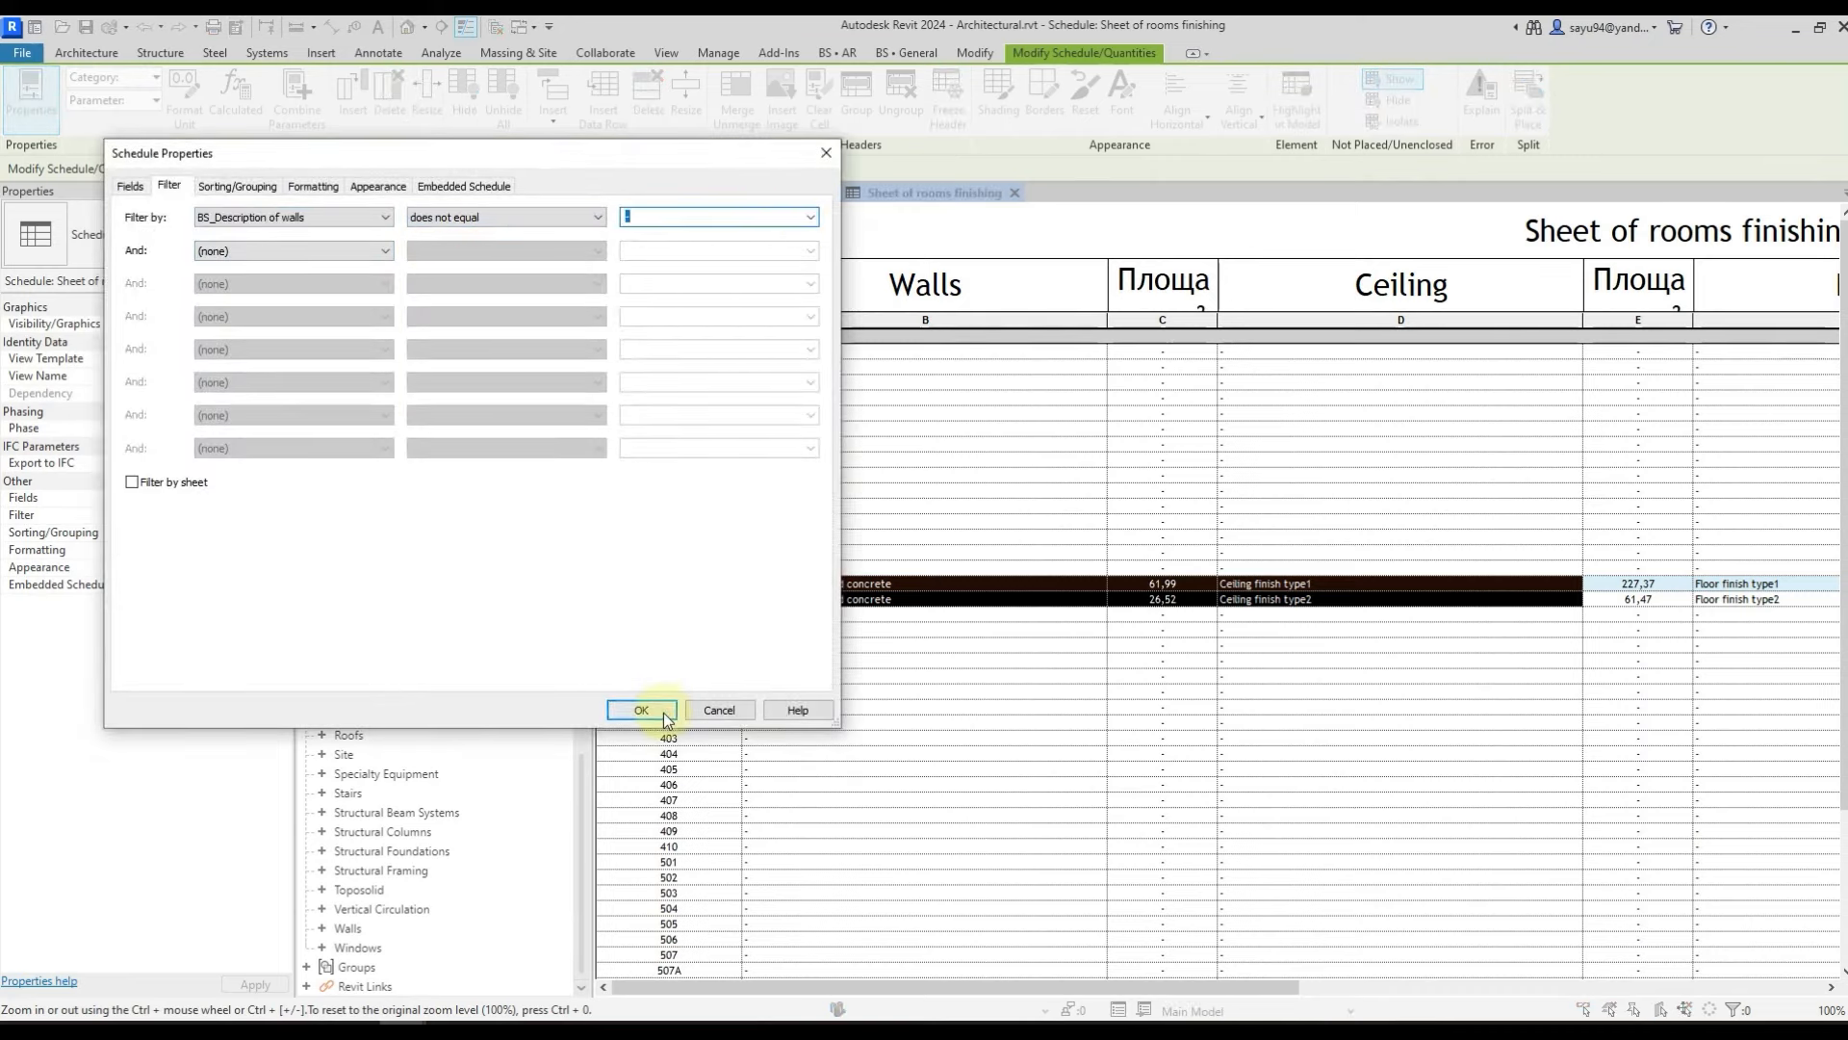
{"action": "left_click", "coordinate": [642, 711]}
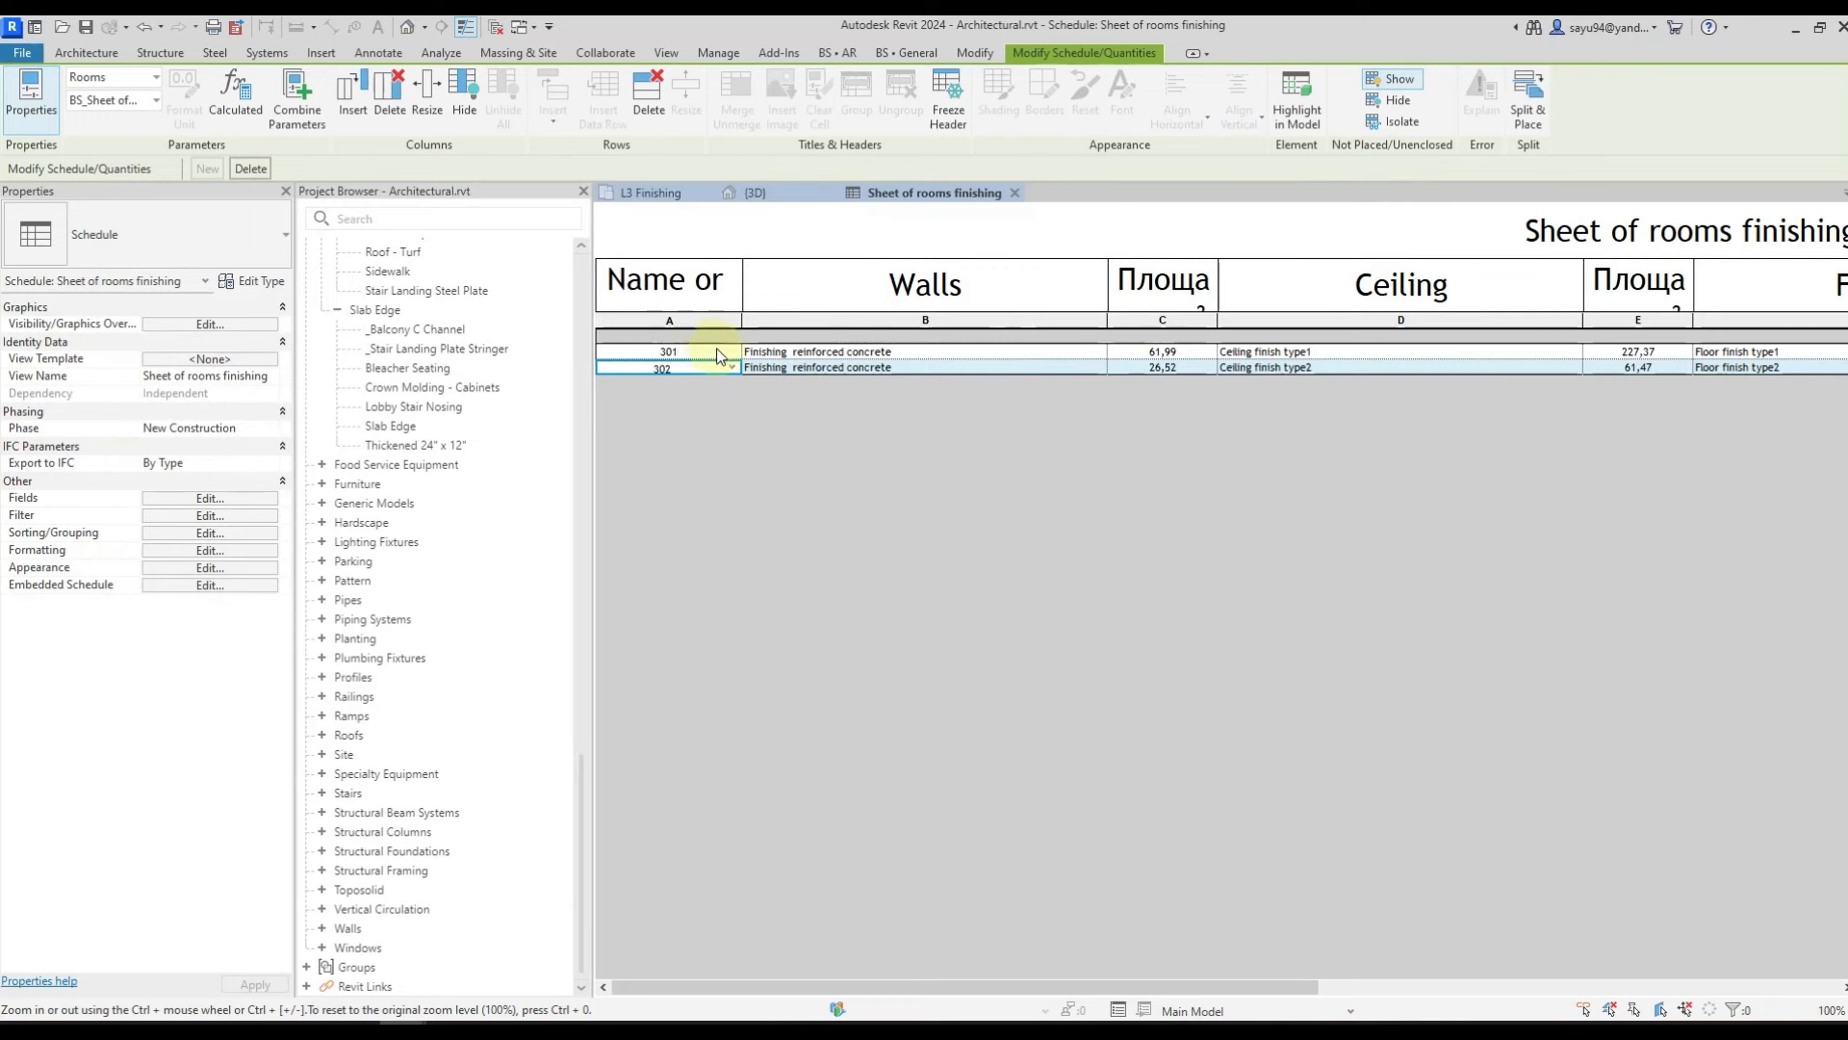
- Turn off the blank row before data in the appearance settings of the schedule
{"action": "left_click", "coordinate": [249, 584]}
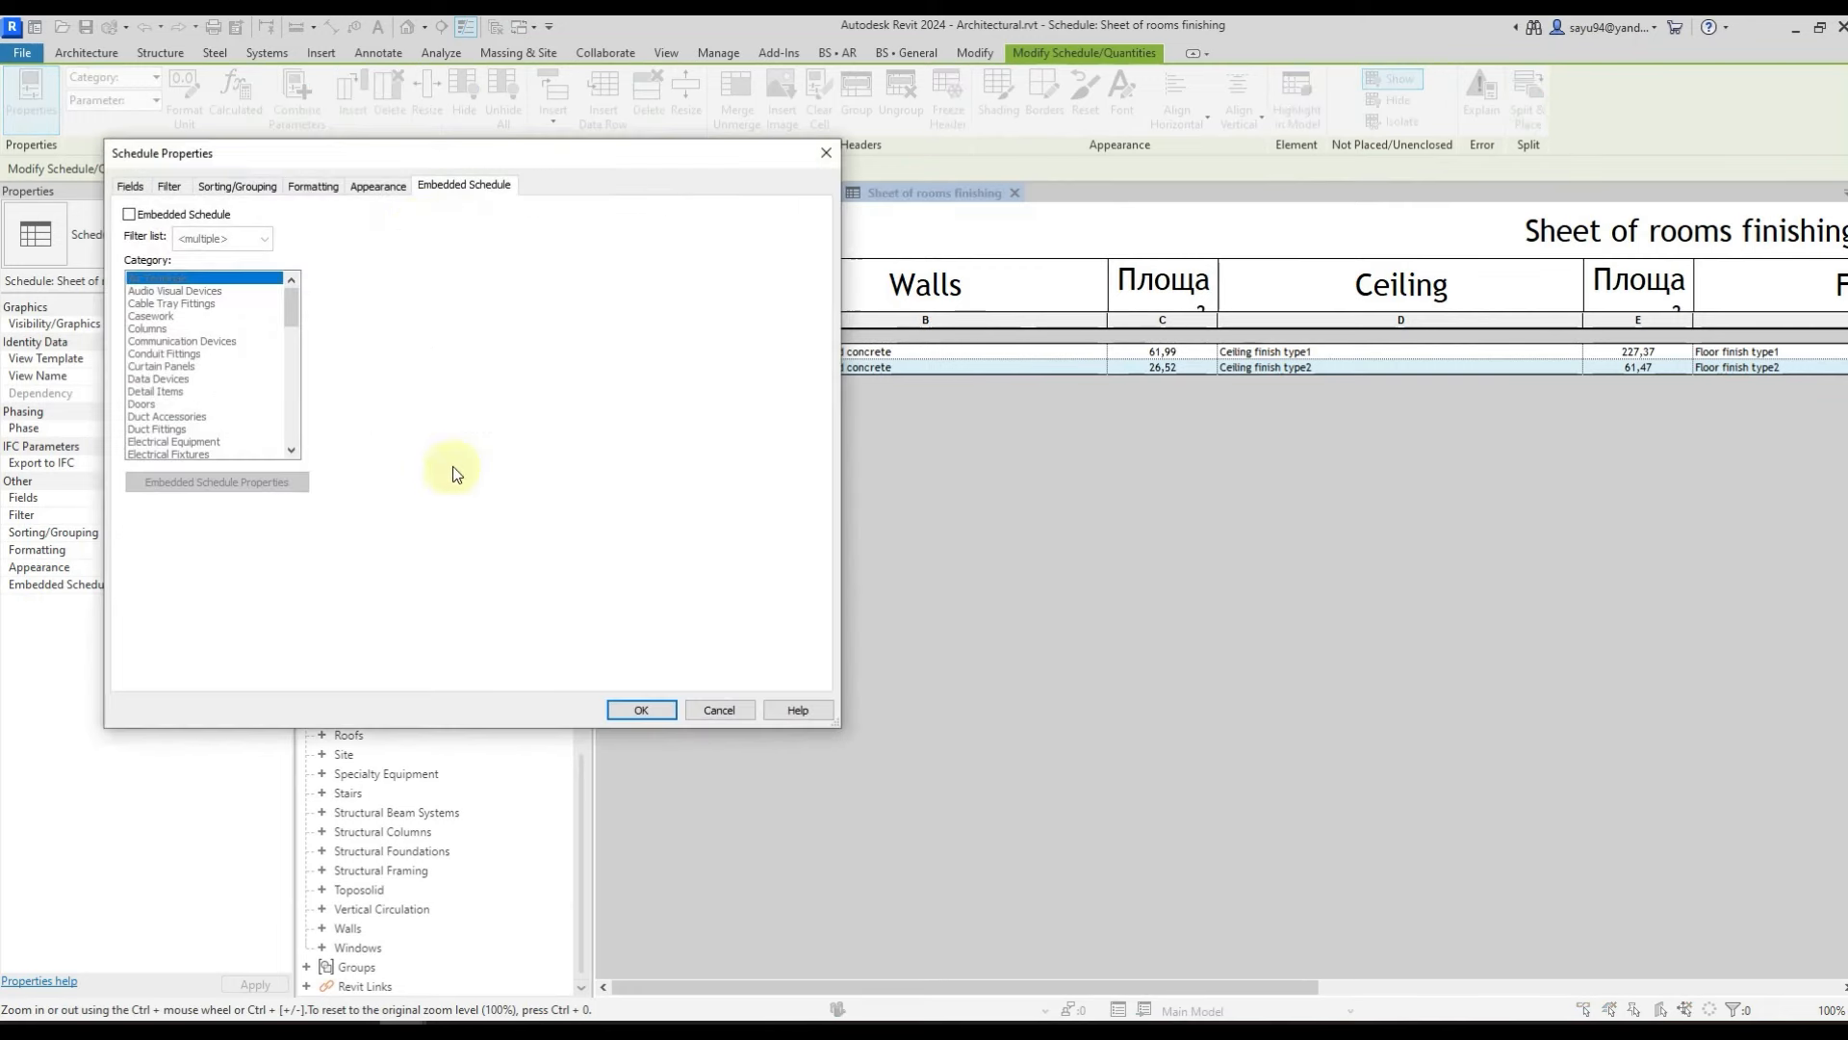
{"action": "left_click", "coordinate": [379, 187]}
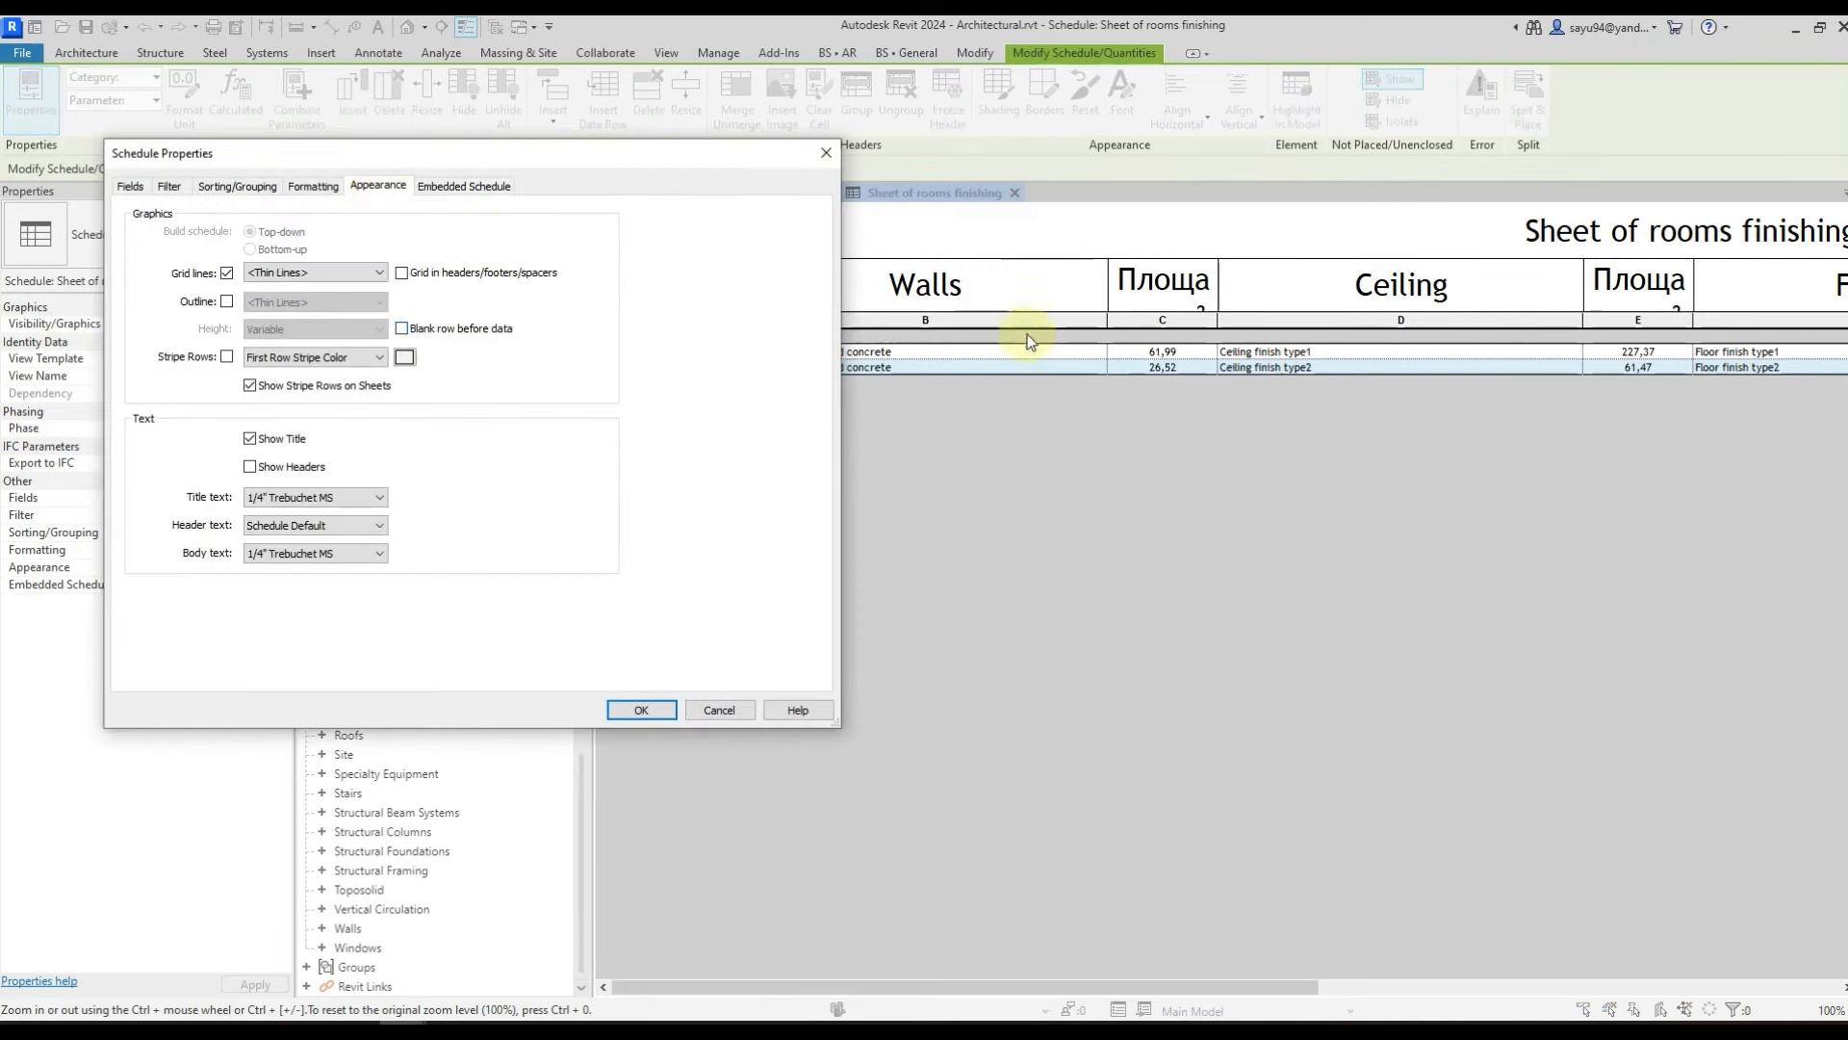
{"action": "key", "text": "Return"}
- Examine the column headings and the finishing data for rooms 301 and 302 in the schedule
{"action": "scroll", "coordinate": [803, 414], "scroll_direction": "down", "scroll_amount": 2, "text": "ctrl"}
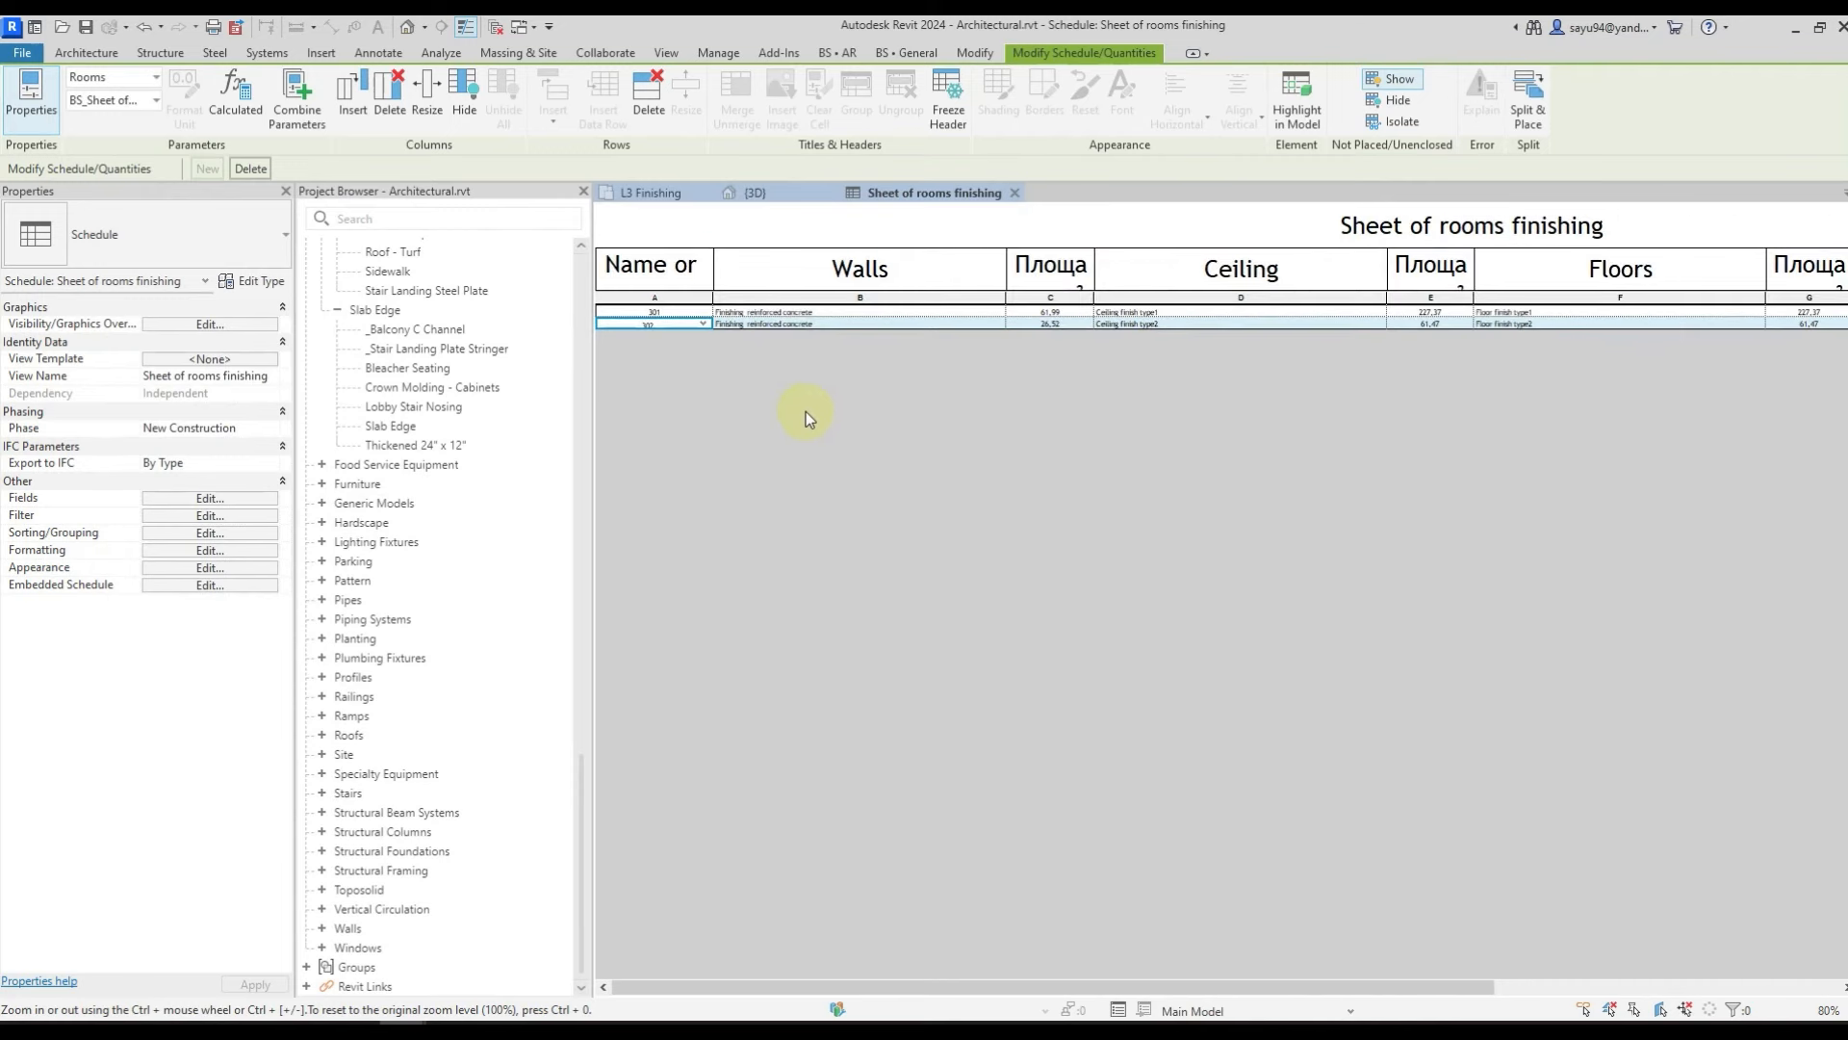
{"action": "scroll", "coordinate": [790, 384], "scroll_direction": "up", "scroll_amount": 3, "text": "ctrl"}
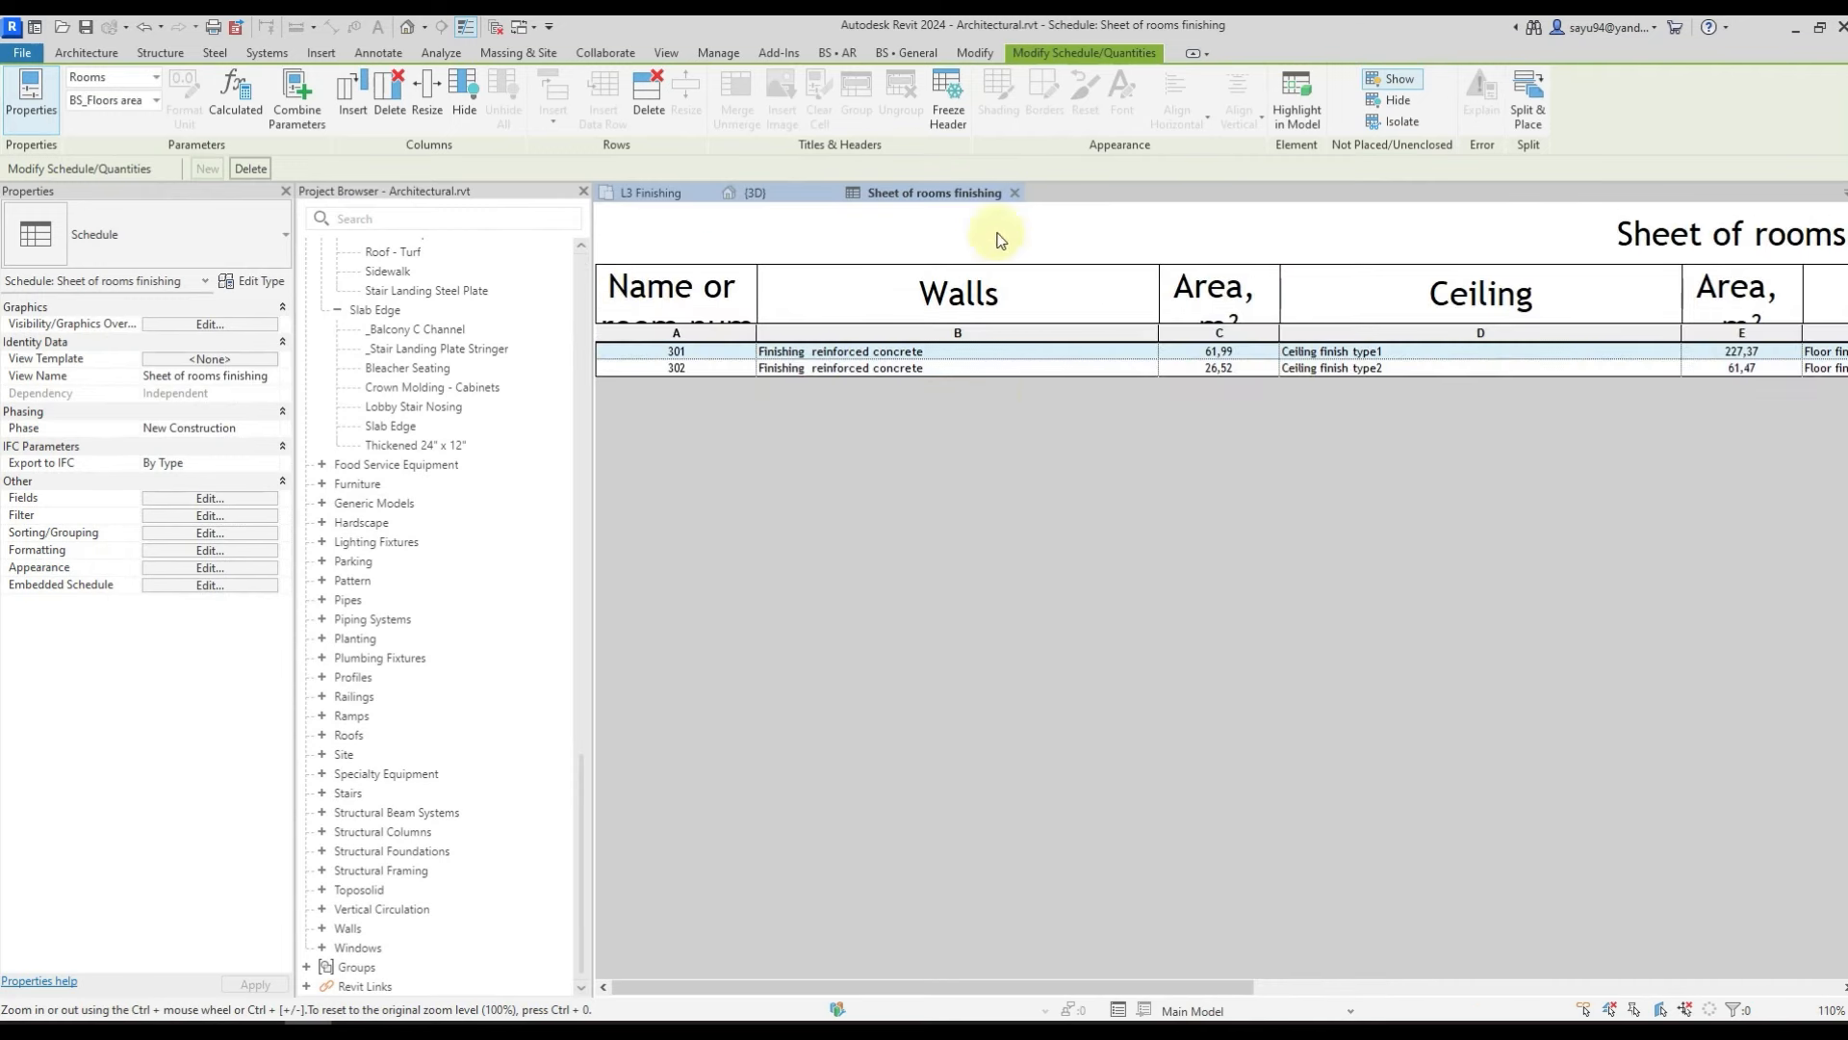
{"action": "left_click", "coordinate": [1030, 292]}
{"action": "left_click_drag", "start_coordinate": [1030, 292], "coordinate": [874, 288]}
{"action": "key", "text": "Escape"}
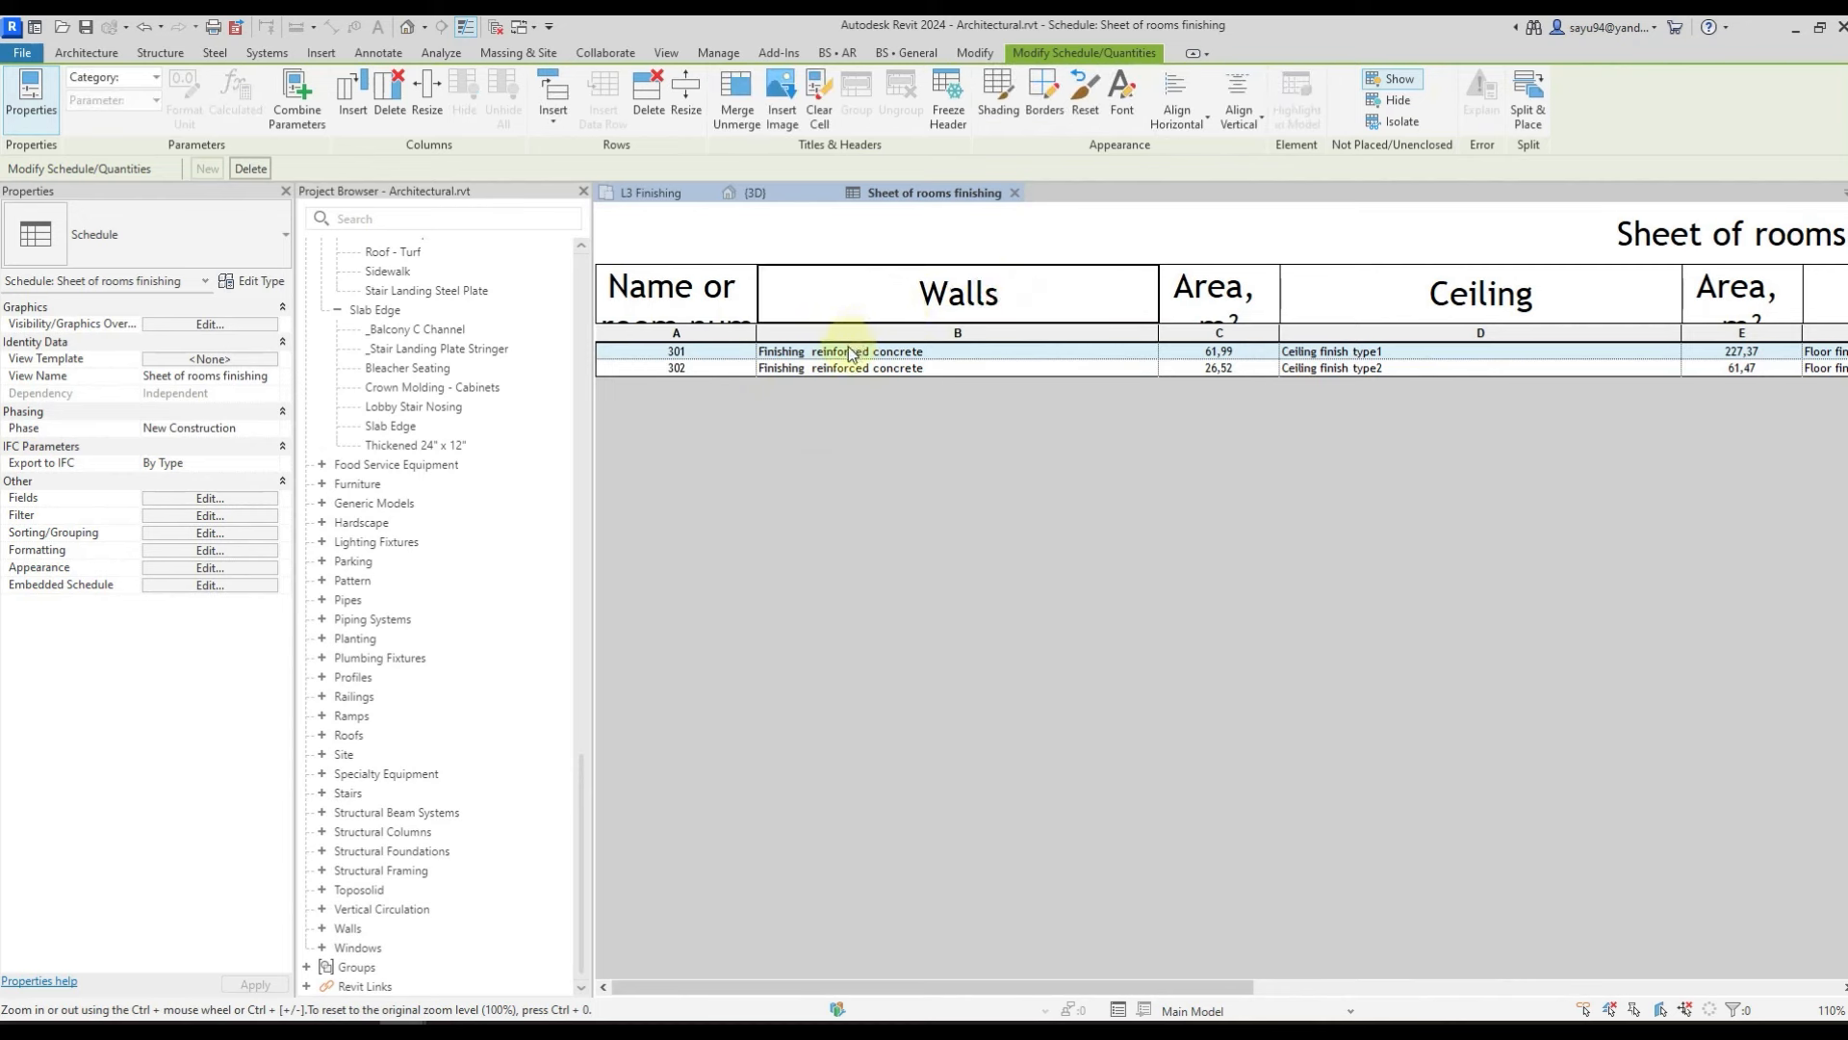
- Examine the walls, ceiling, floors, skirting and area columns for room 301 in the Sheet of rooms finishing schedule
{"action": "left_click_drag", "start_coordinate": [664, 352], "coordinate": [825, 358]}
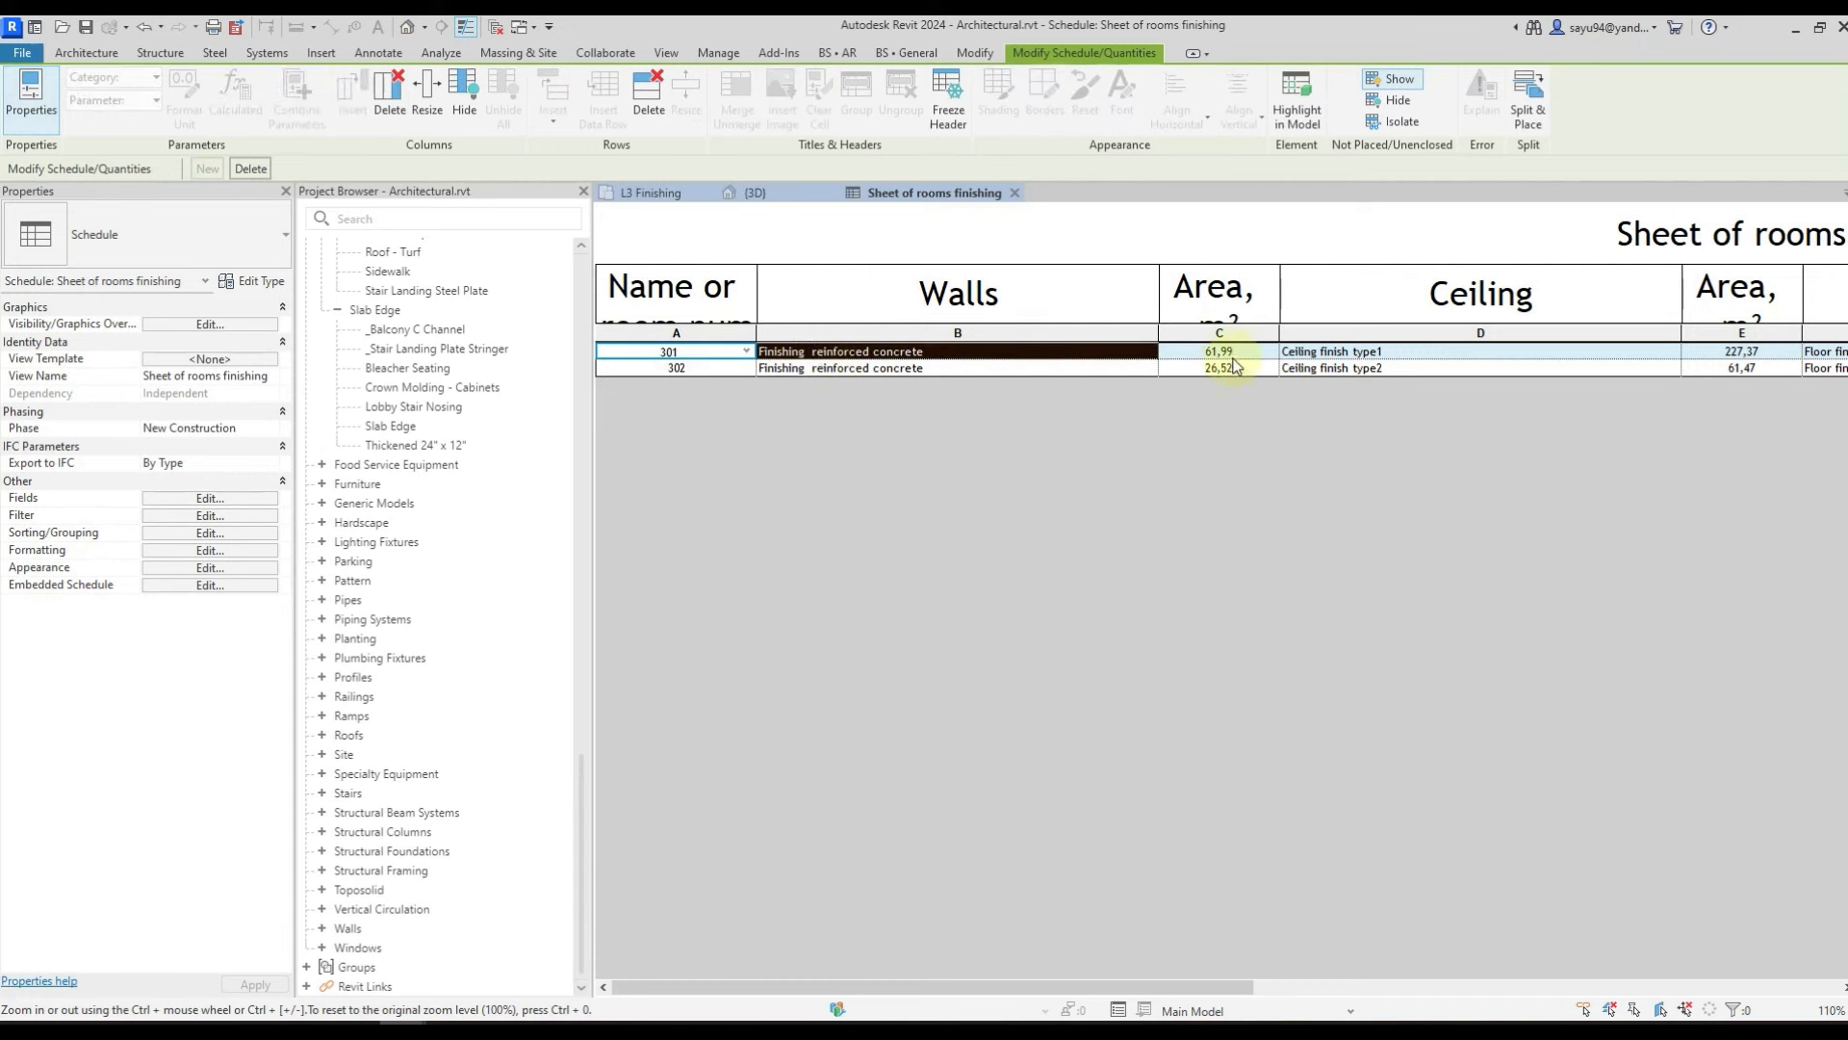
{"action": "left_click", "coordinate": [1331, 359]}
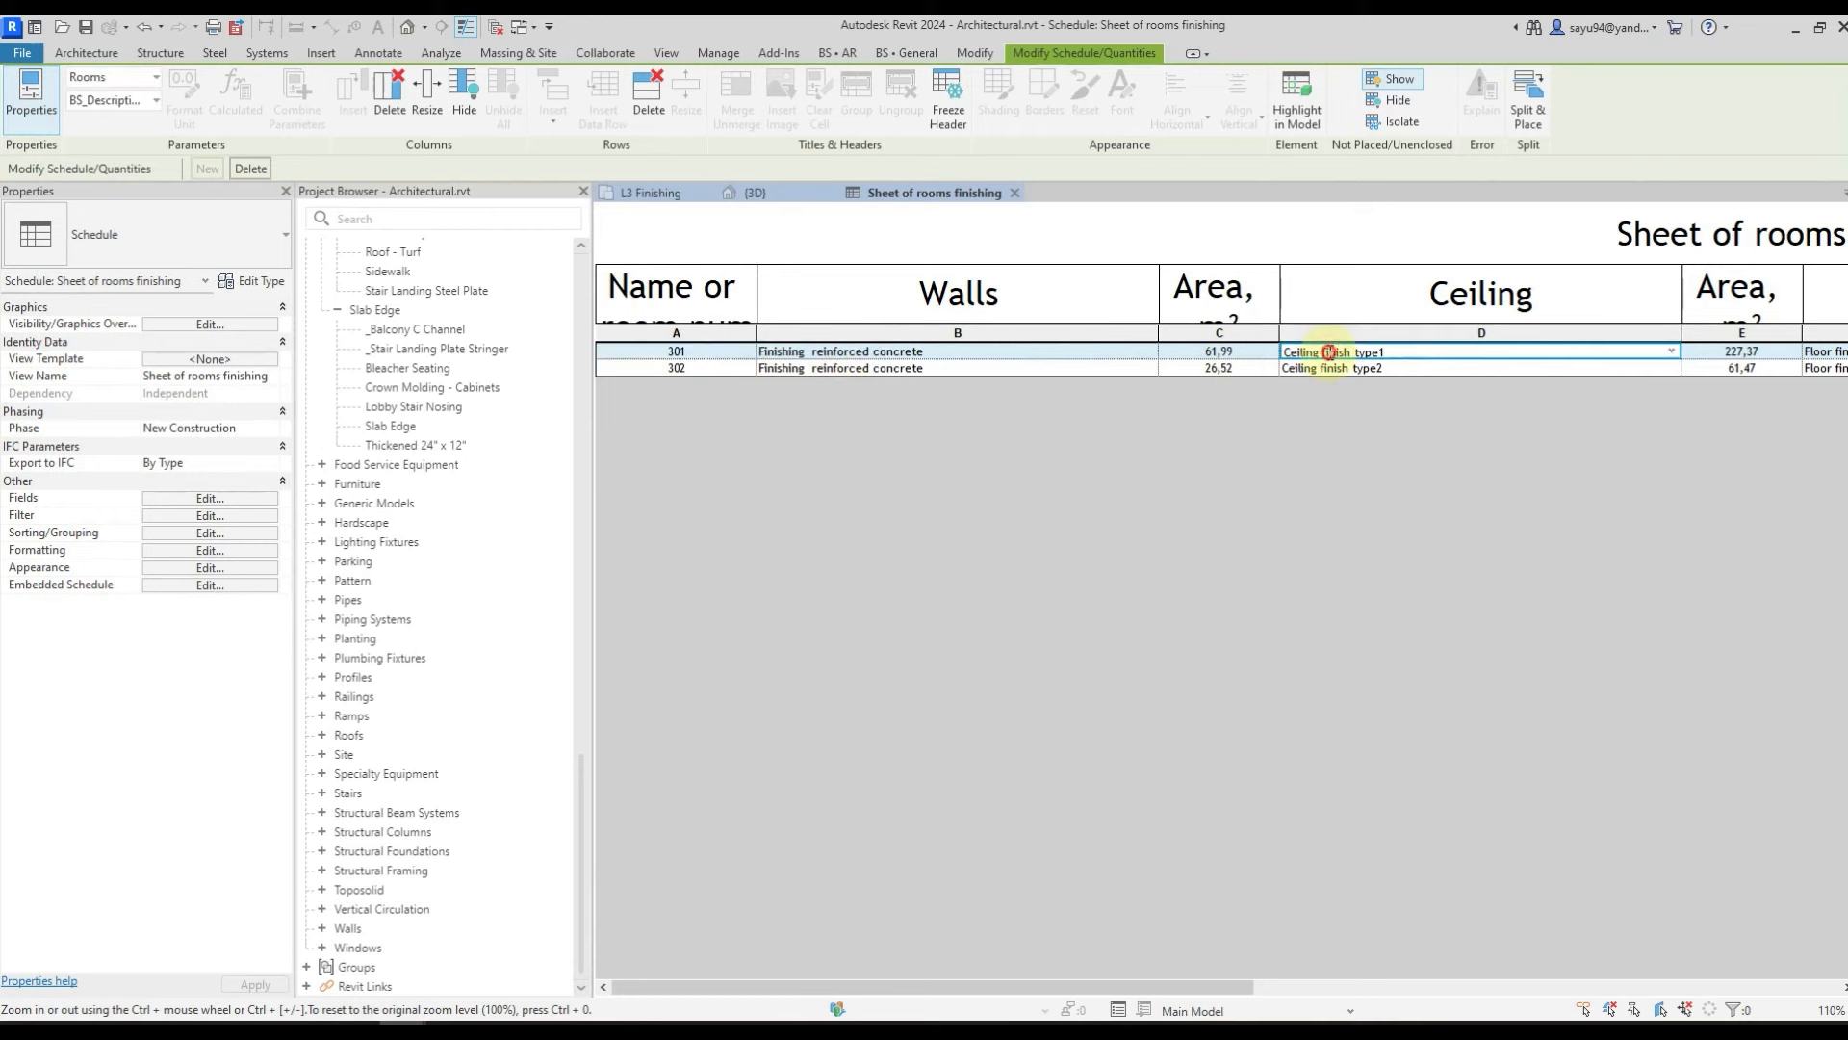
{"action": "left_click_drag", "start_coordinate": [1059, 984], "coordinate": [1246, 987]}
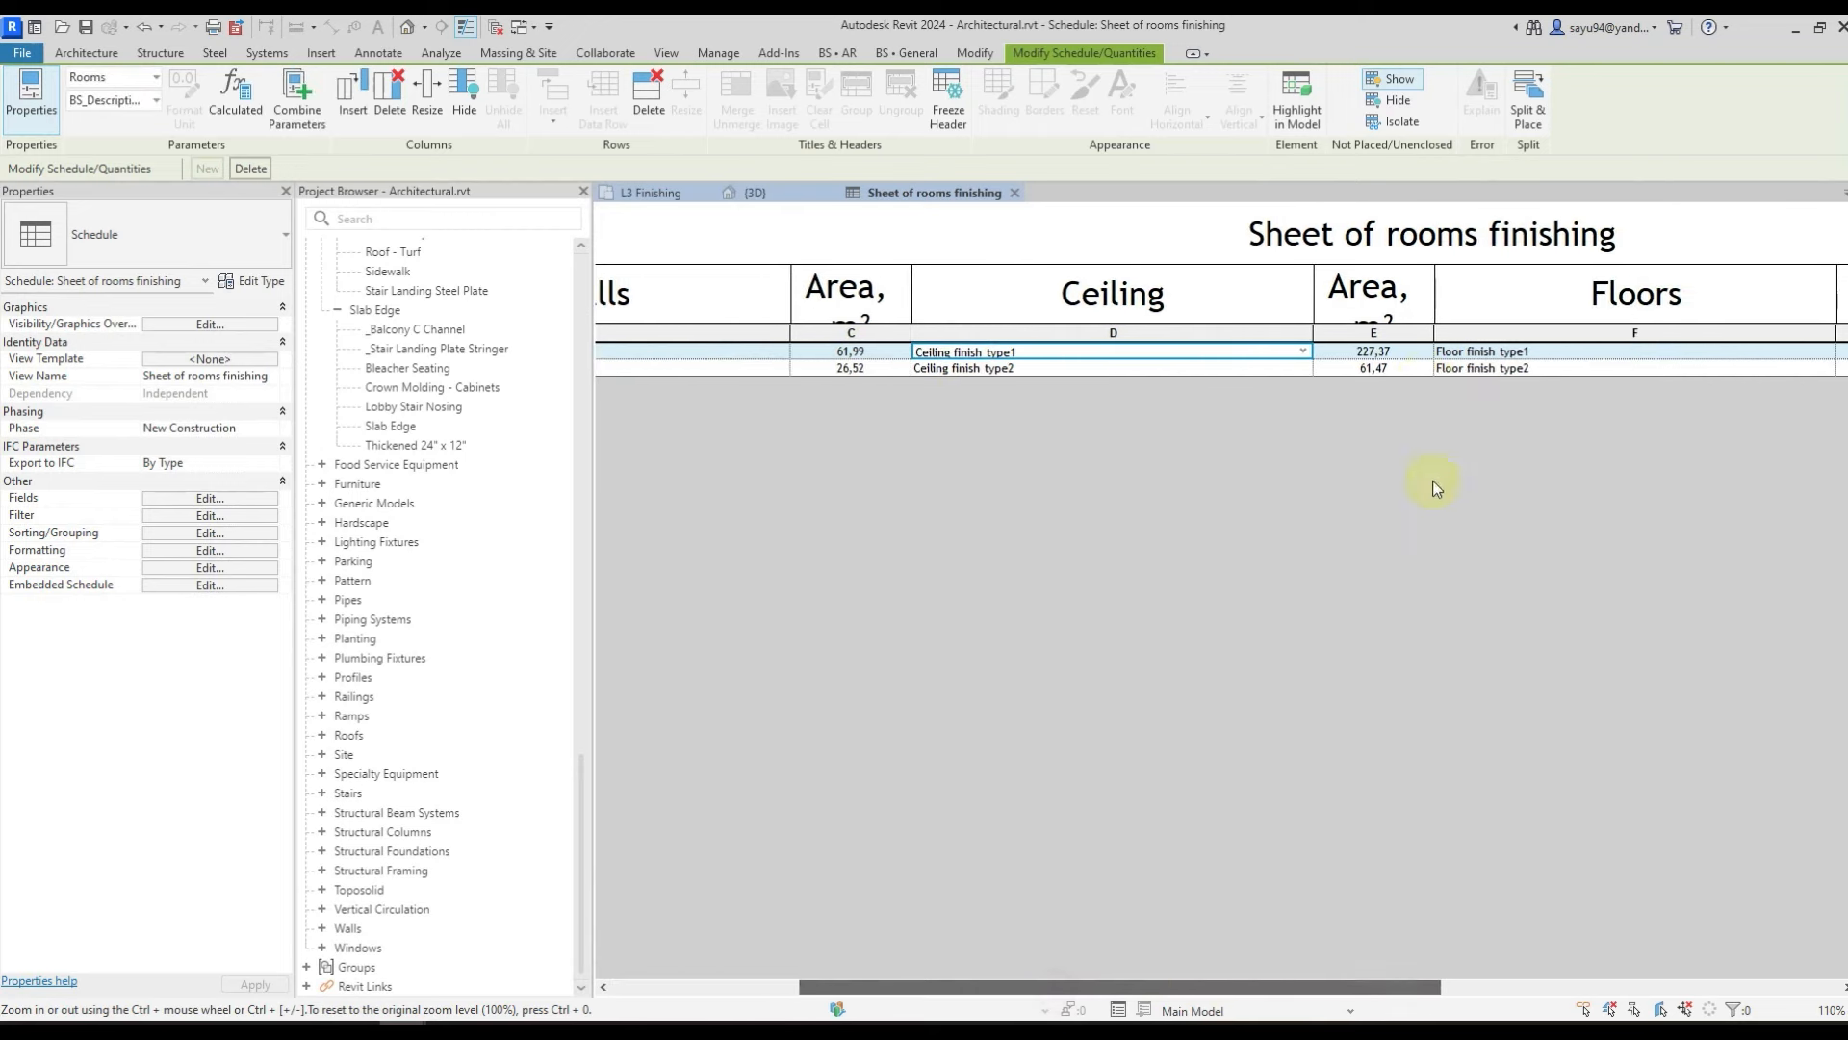
{"action": "left_click", "coordinate": [1401, 353]}
{"action": "left_click", "coordinate": [1483, 353]}
{"action": "left_click_drag", "start_coordinate": [1184, 986], "coordinate": [1410, 992]}
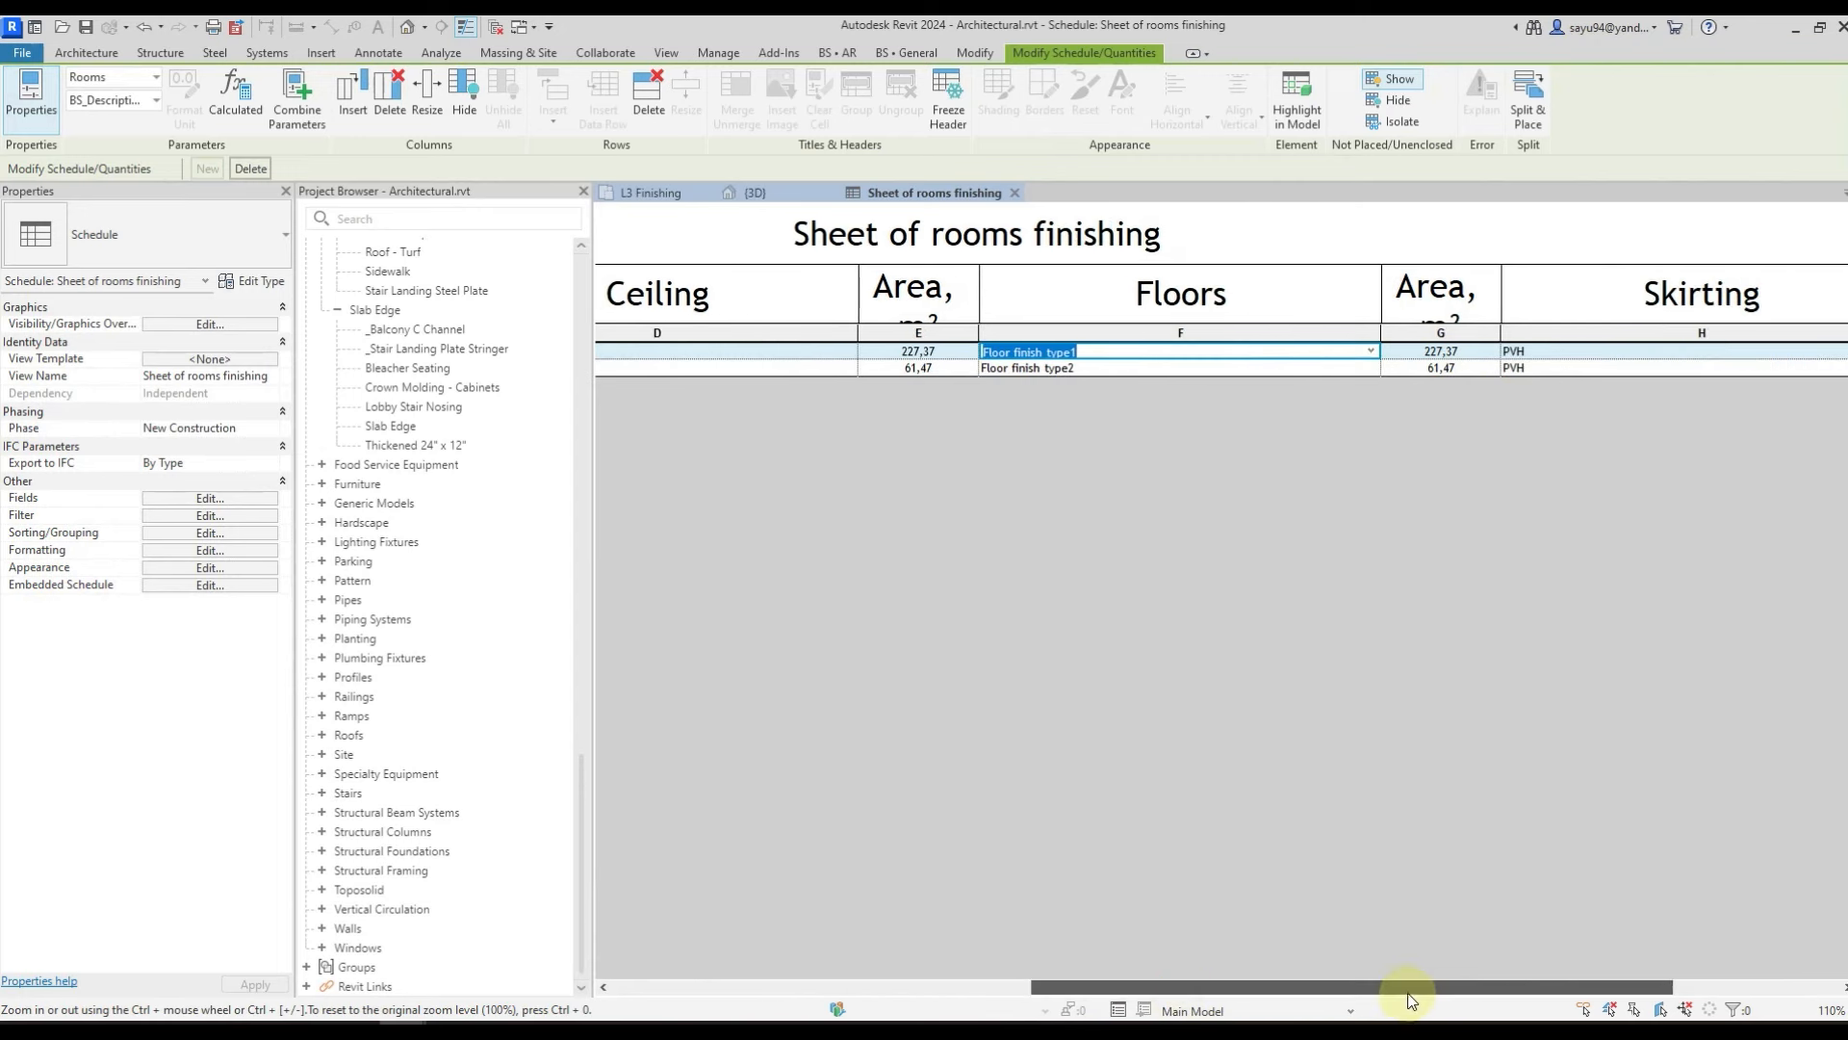
{"action": "left_click", "coordinate": [1542, 351]}
{"action": "left_click_drag", "start_coordinate": [1338, 987], "coordinate": [991, 982]}
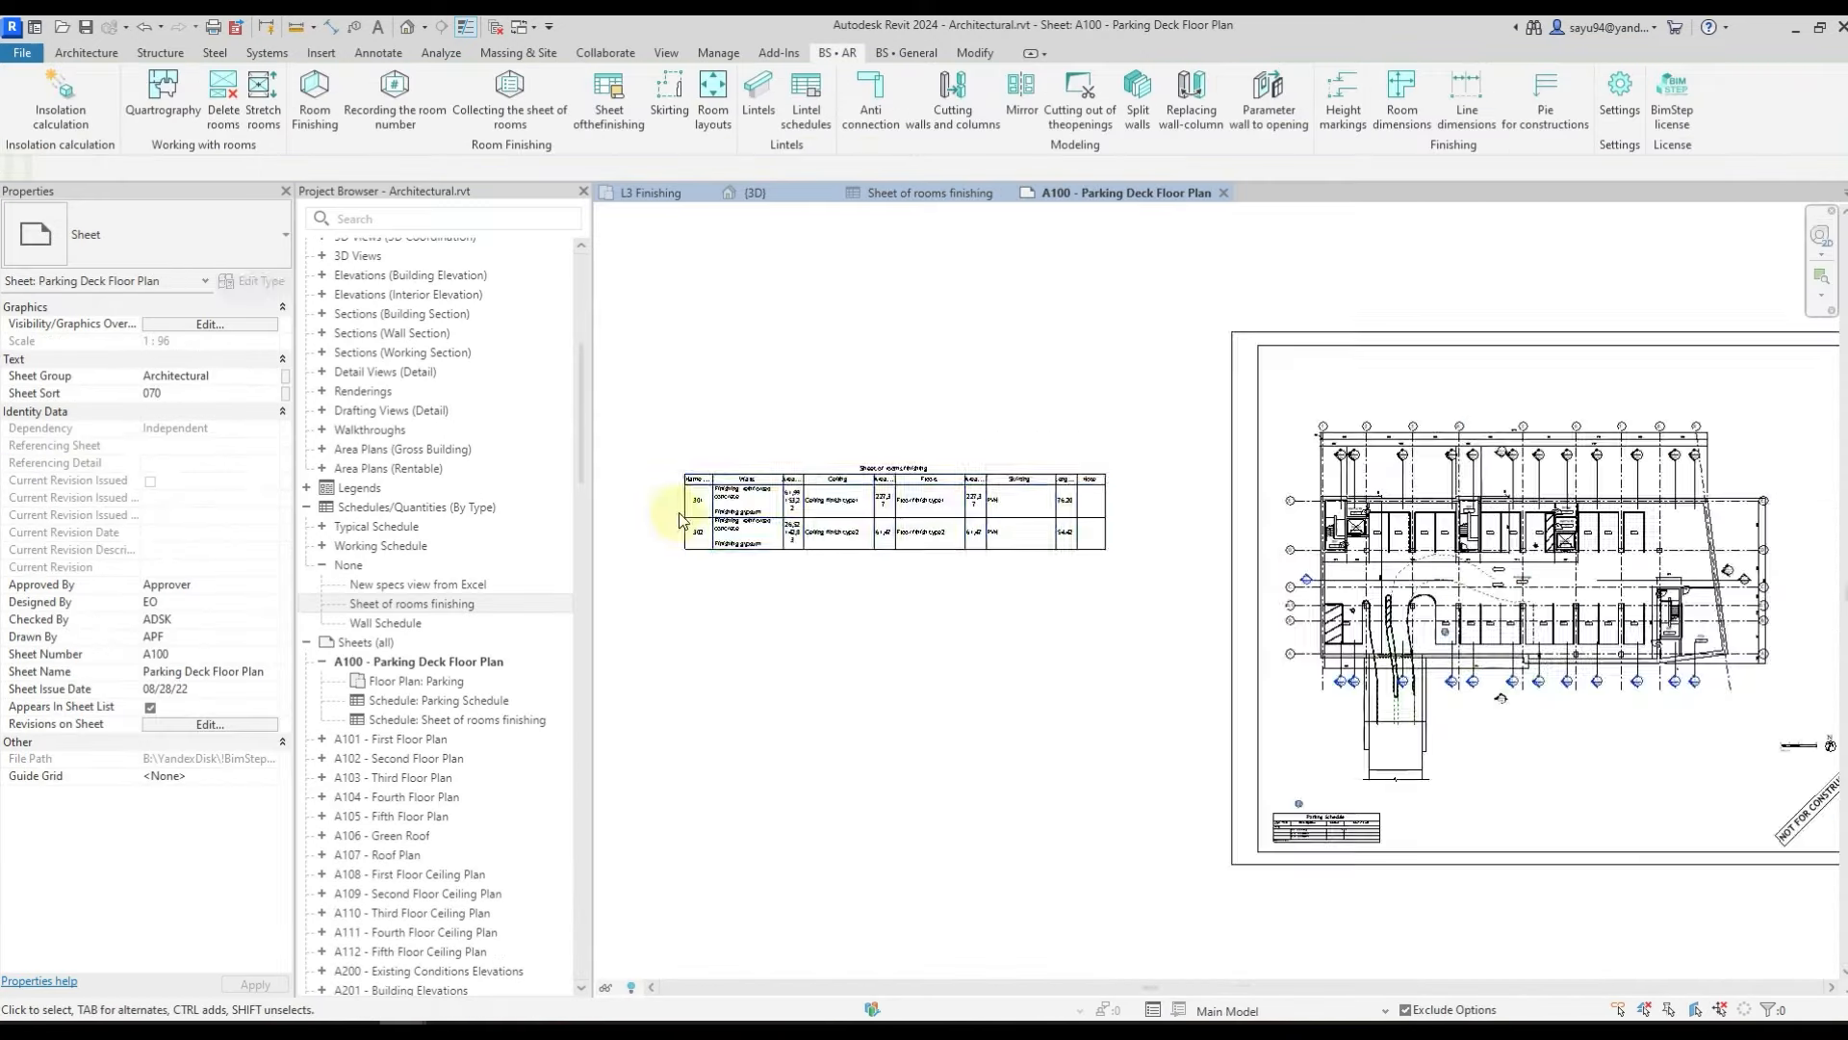
- Examine the finishing schedule placed on sheet A100, from the wall finishes through to the skirting length and note columns
{"action": "scroll", "coordinate": [731, 511], "scroll_direction": "up", "scroll_amount": 6}
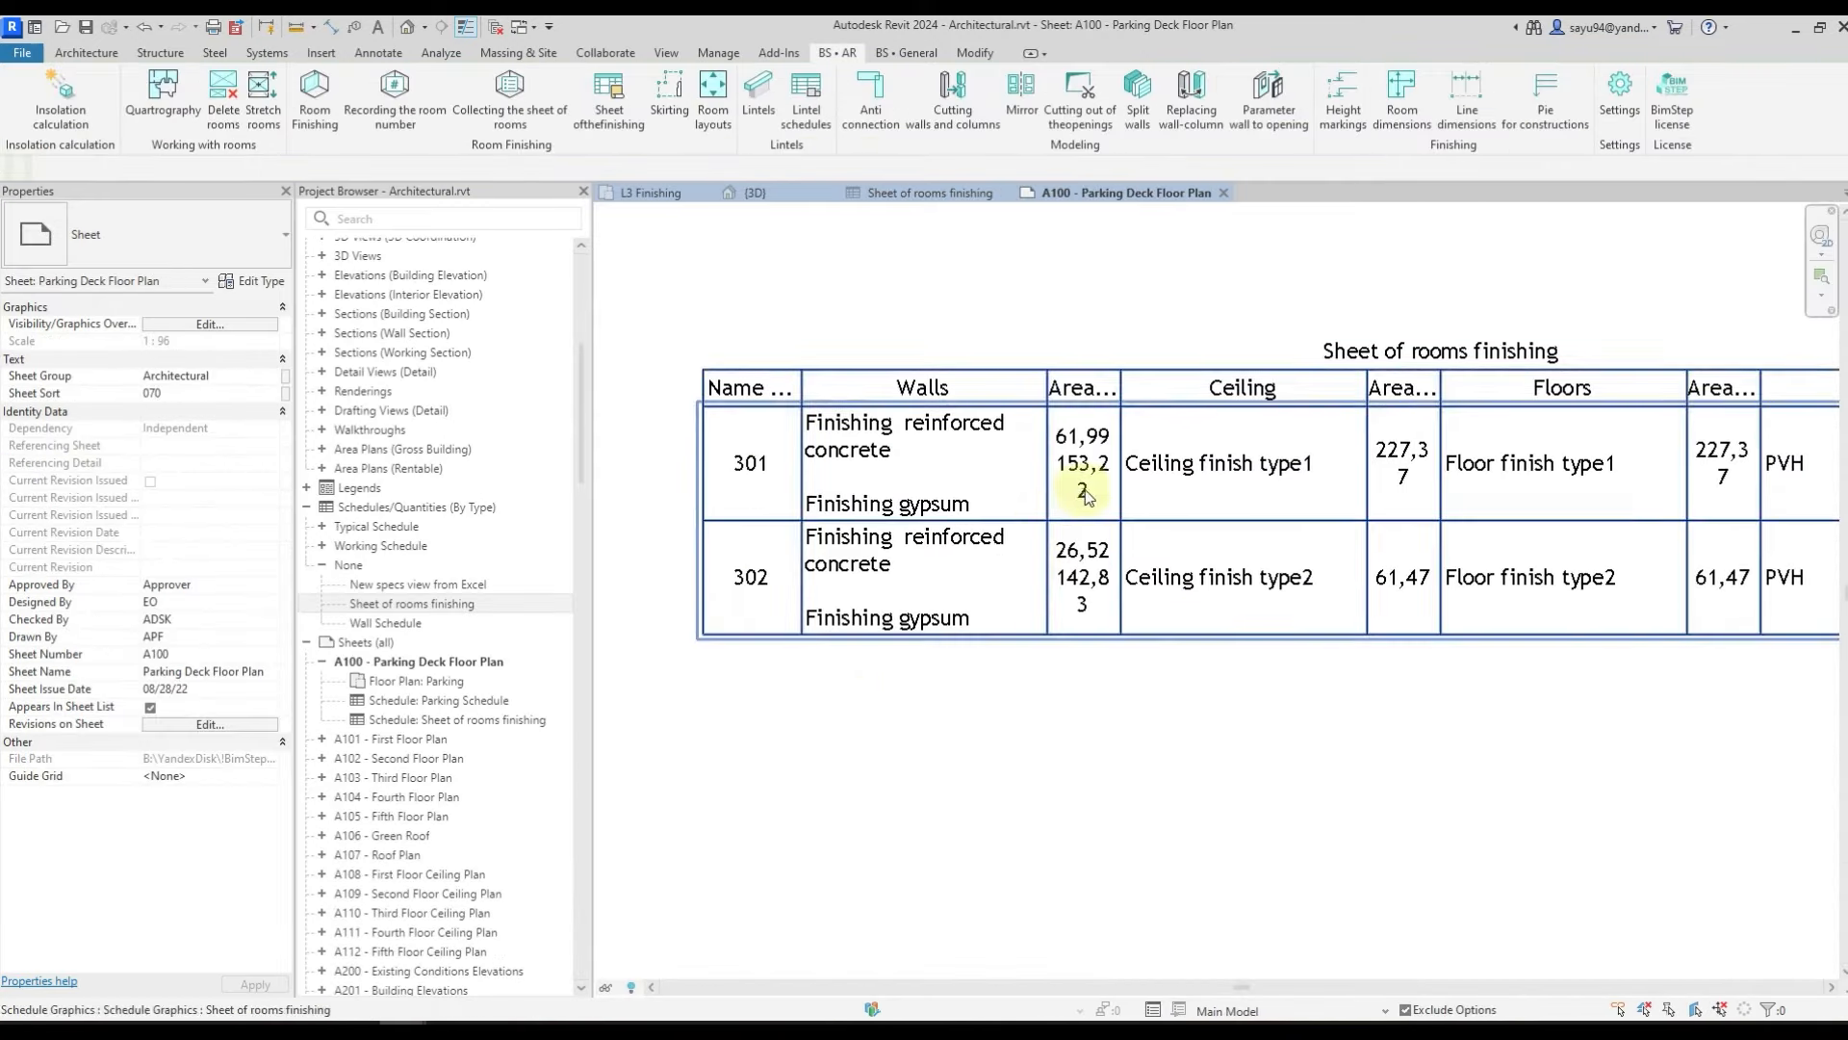
{"action": "scroll", "coordinate": [836, 451], "scroll_direction": "up", "scroll_amount": 1}
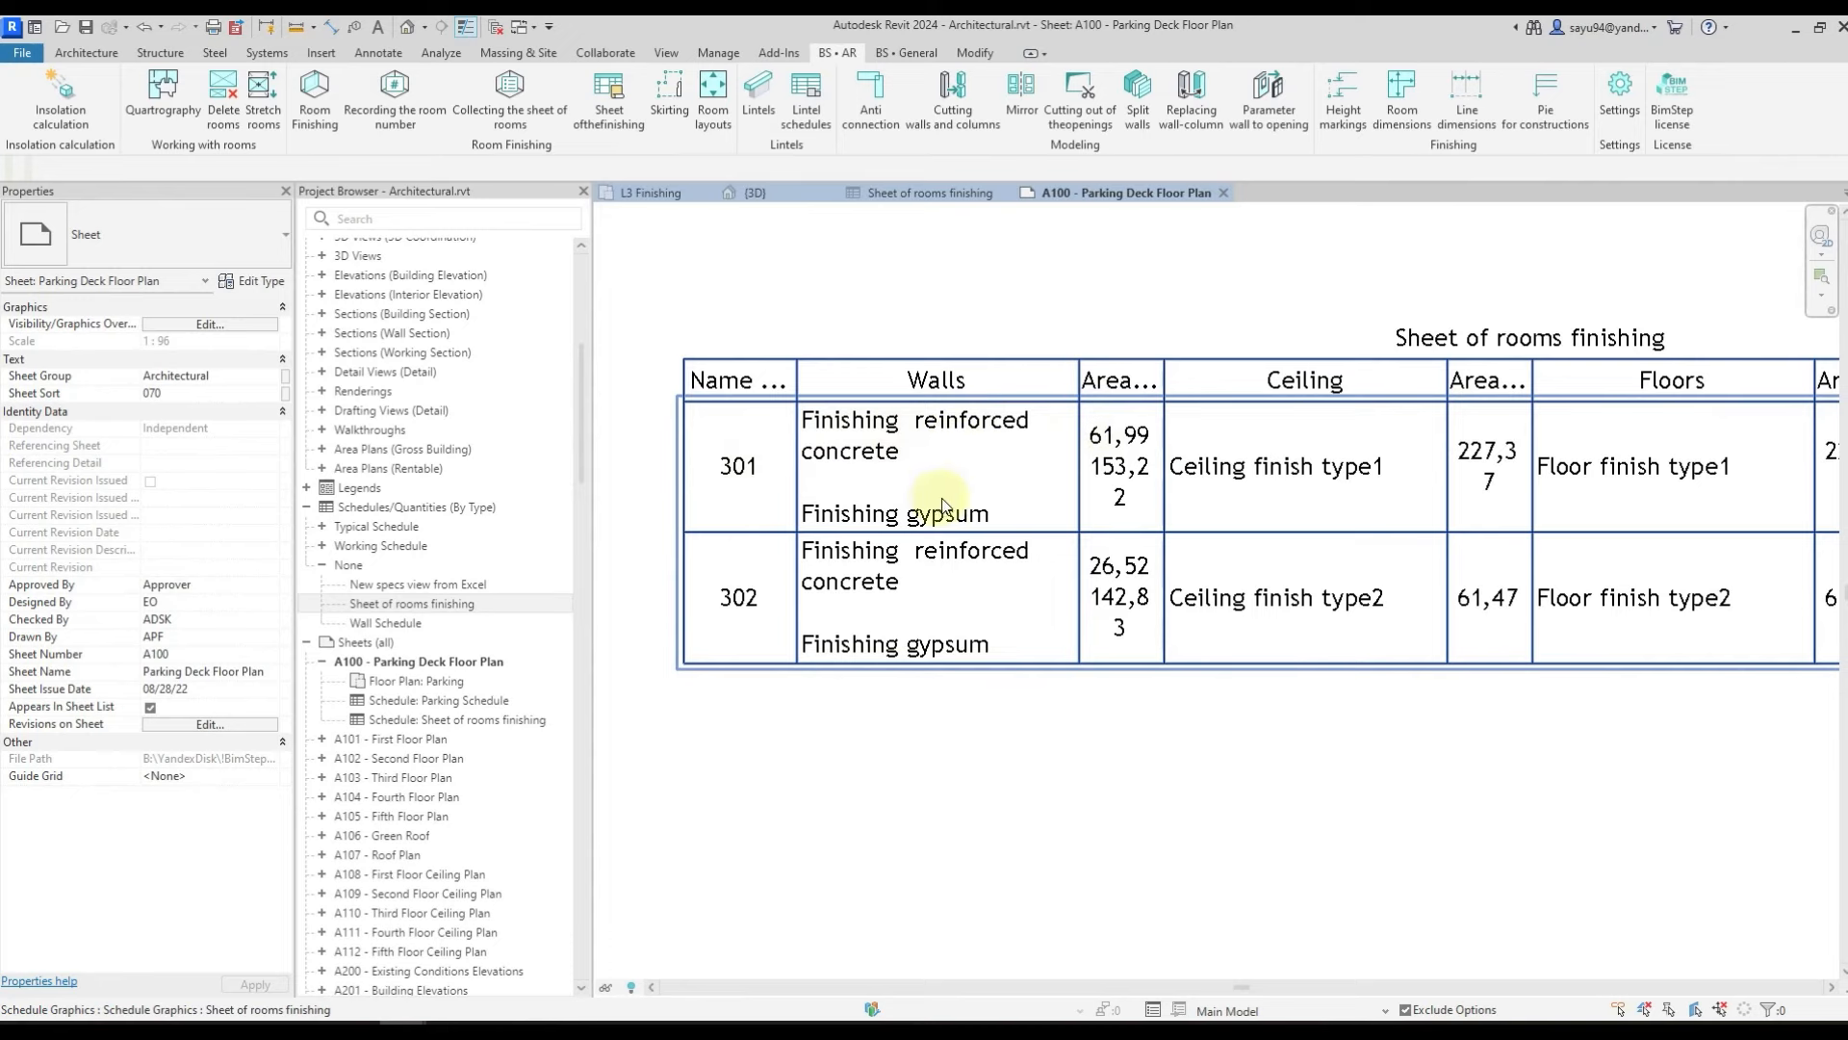
{"action": "middle_click_drag", "start_coordinate": [1119, 472], "coordinate": [850, 503]}
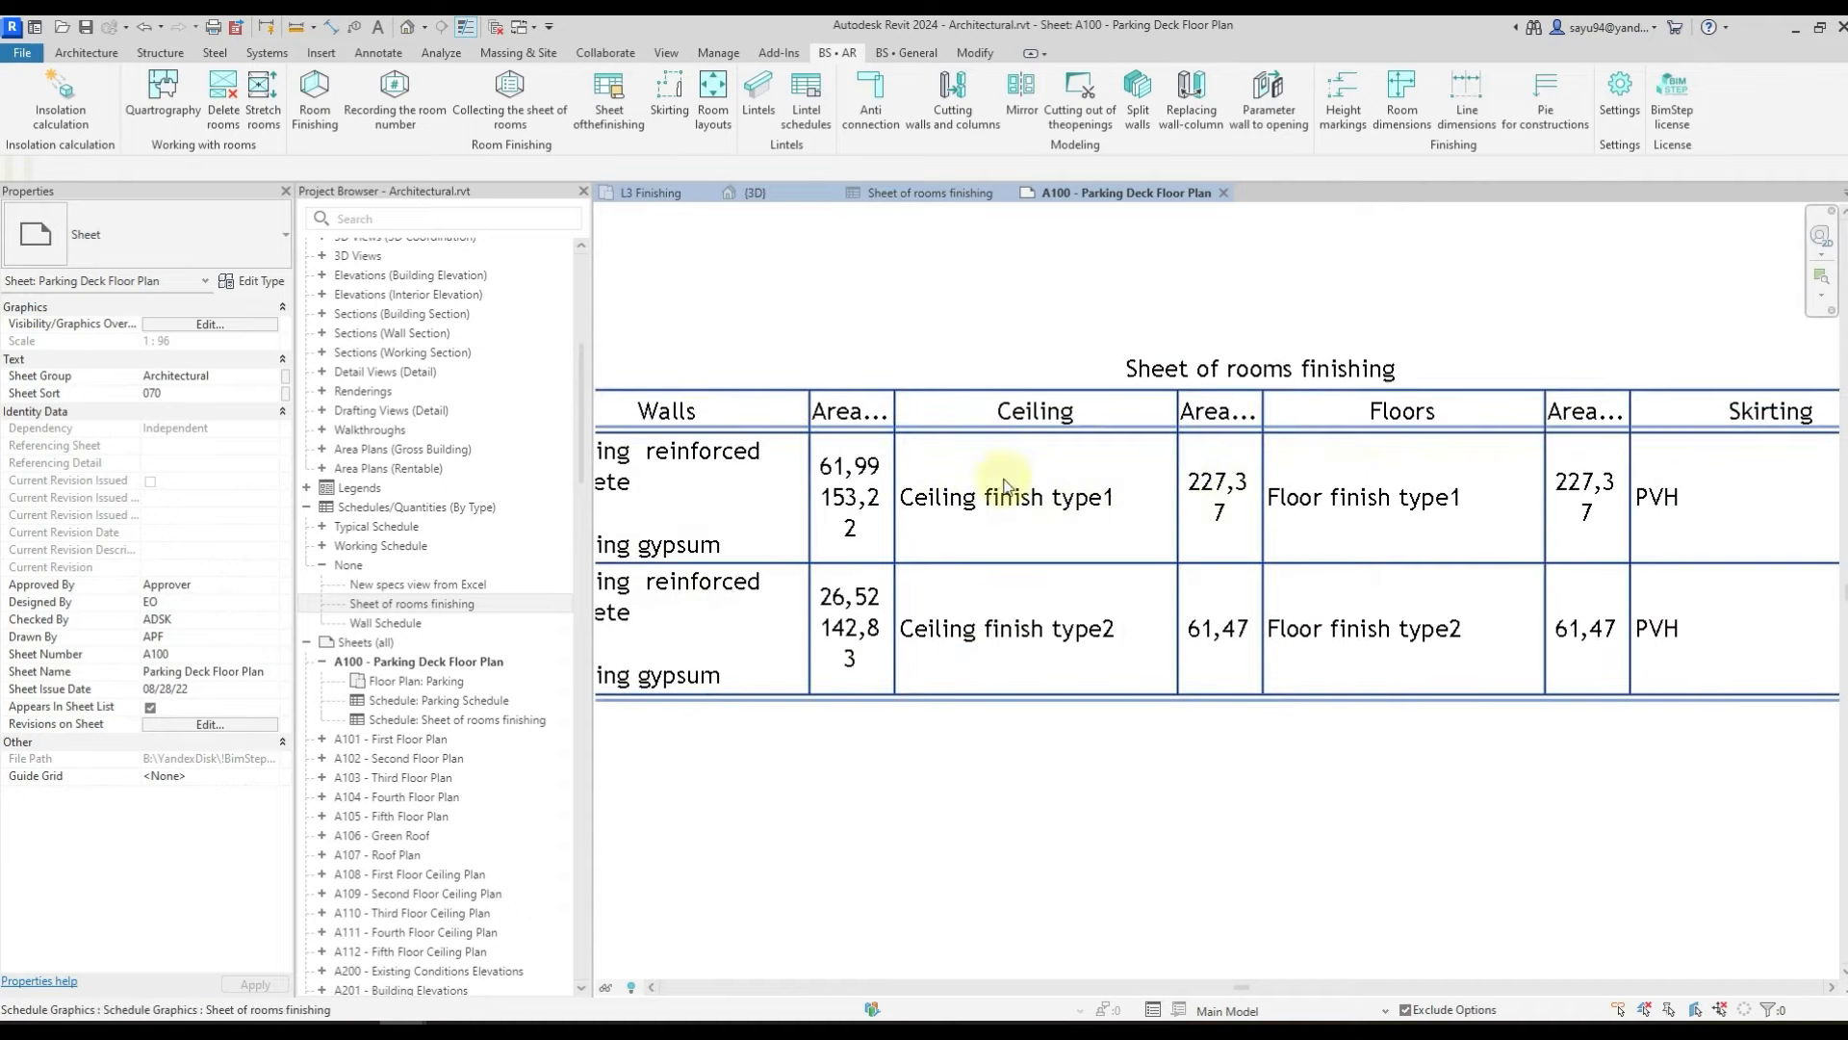
{"action": "middle_click_drag", "start_coordinate": [1180, 541], "coordinate": [804, 530]}
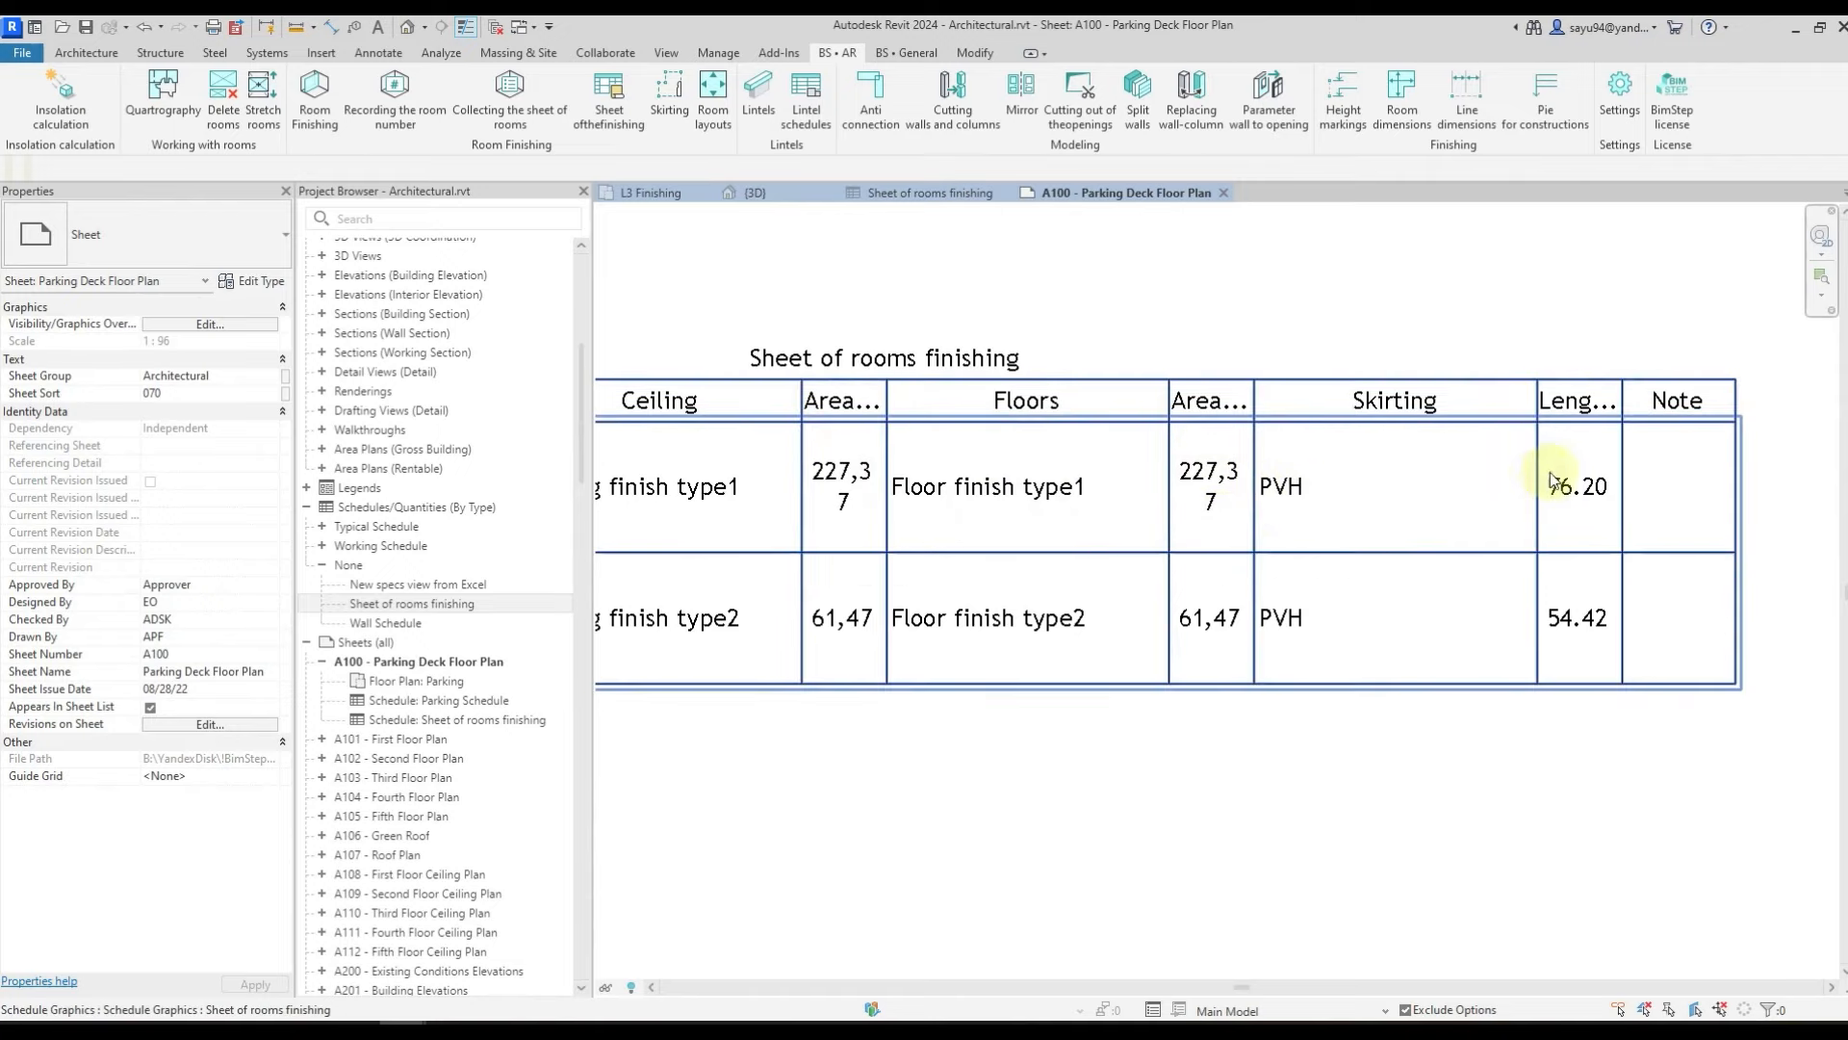
{"action": "middle_click_drag", "start_coordinate": [1009, 577], "coordinate": [1434, 555]}
{"action": "scroll", "coordinate": [1433, 555], "scroll_direction": "down", "scroll_amount": 1}
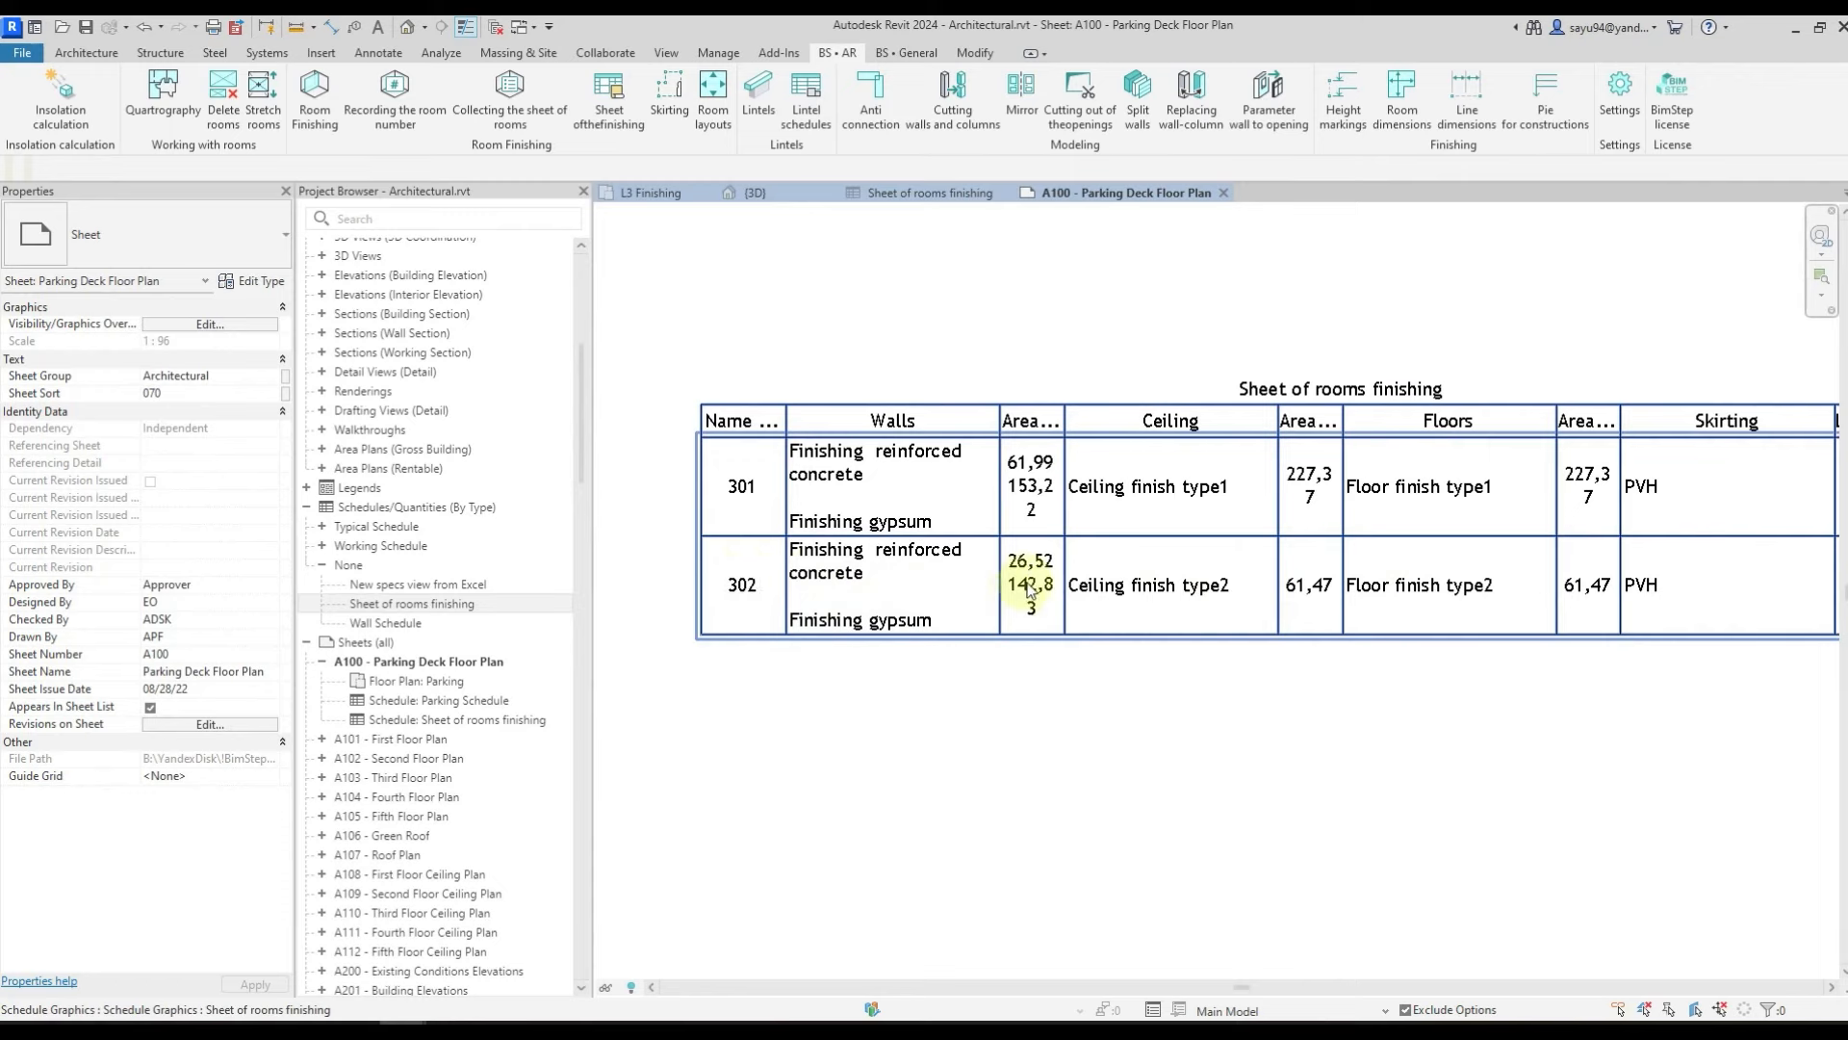
{"action": "scroll", "coordinate": [929, 673], "scroll_direction": "down", "scroll_amount": 2}
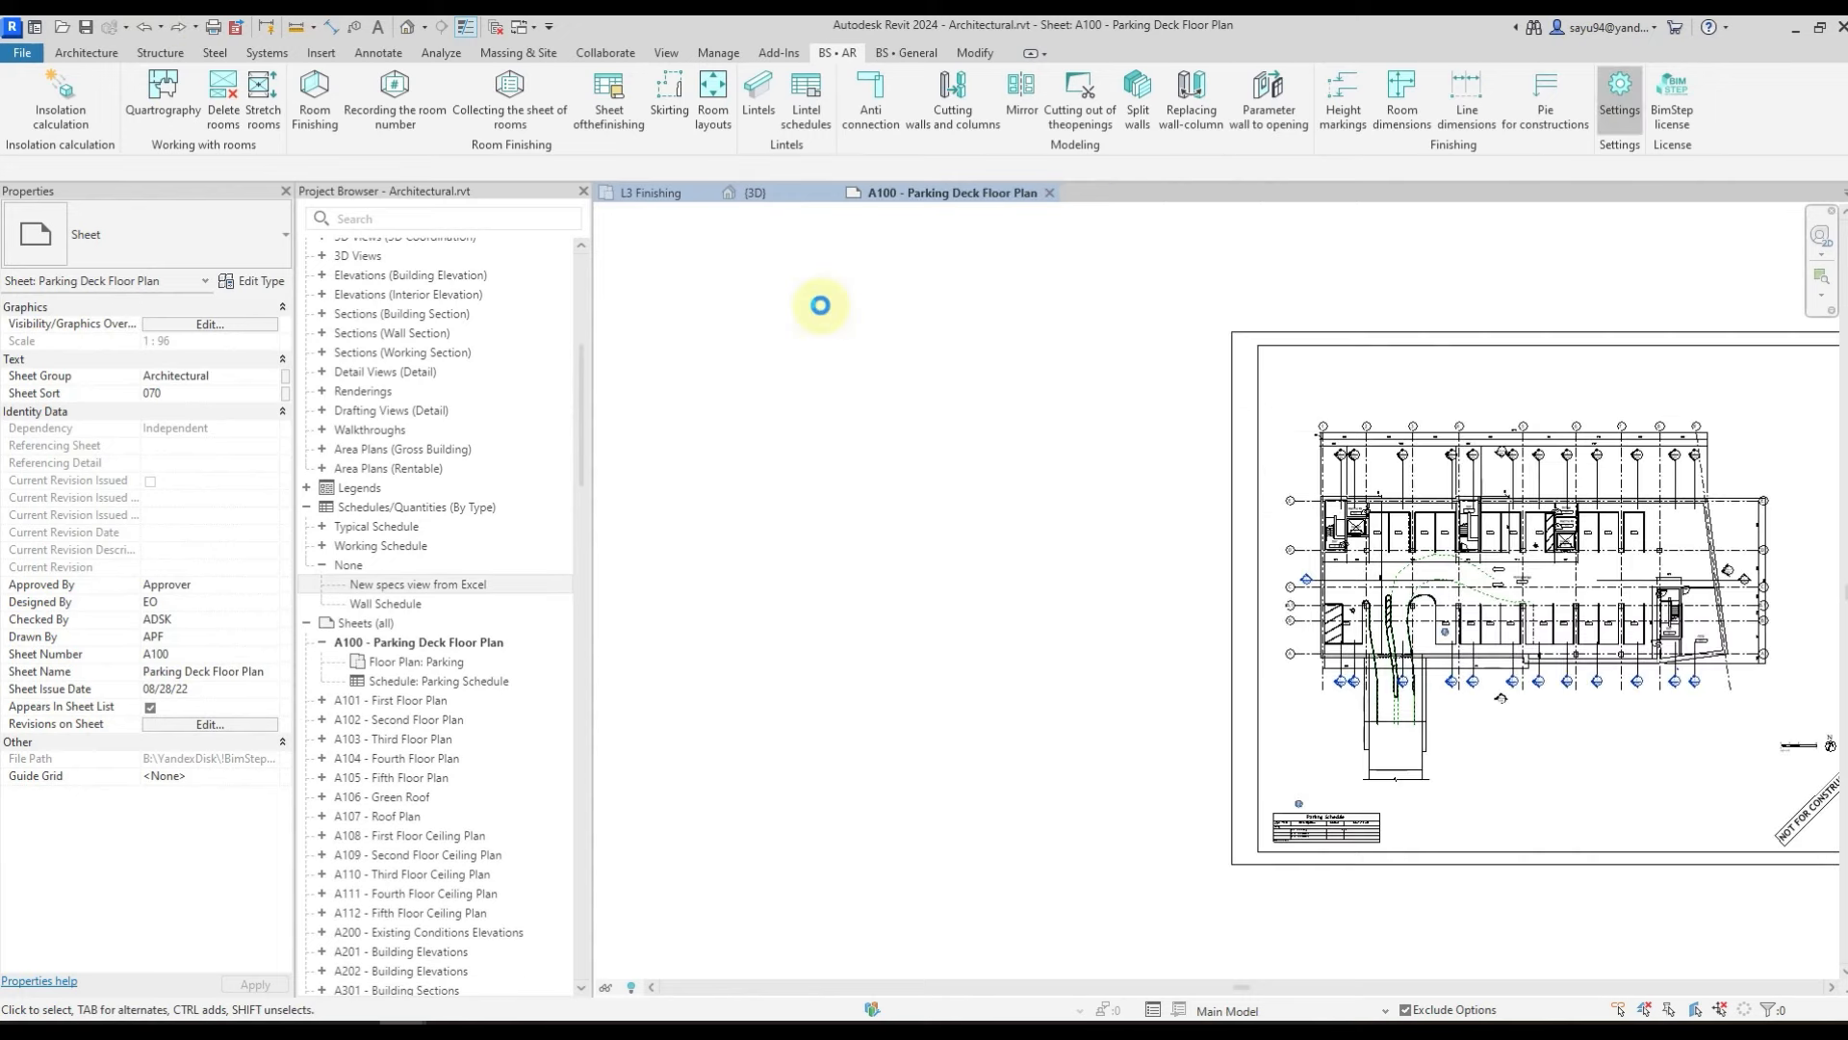
- In the Sheet of rooms finishing settings, enable separating wall, ceiling and floor finishing into clear and rough
{"action": "left_click", "coordinate": [438, 116]}
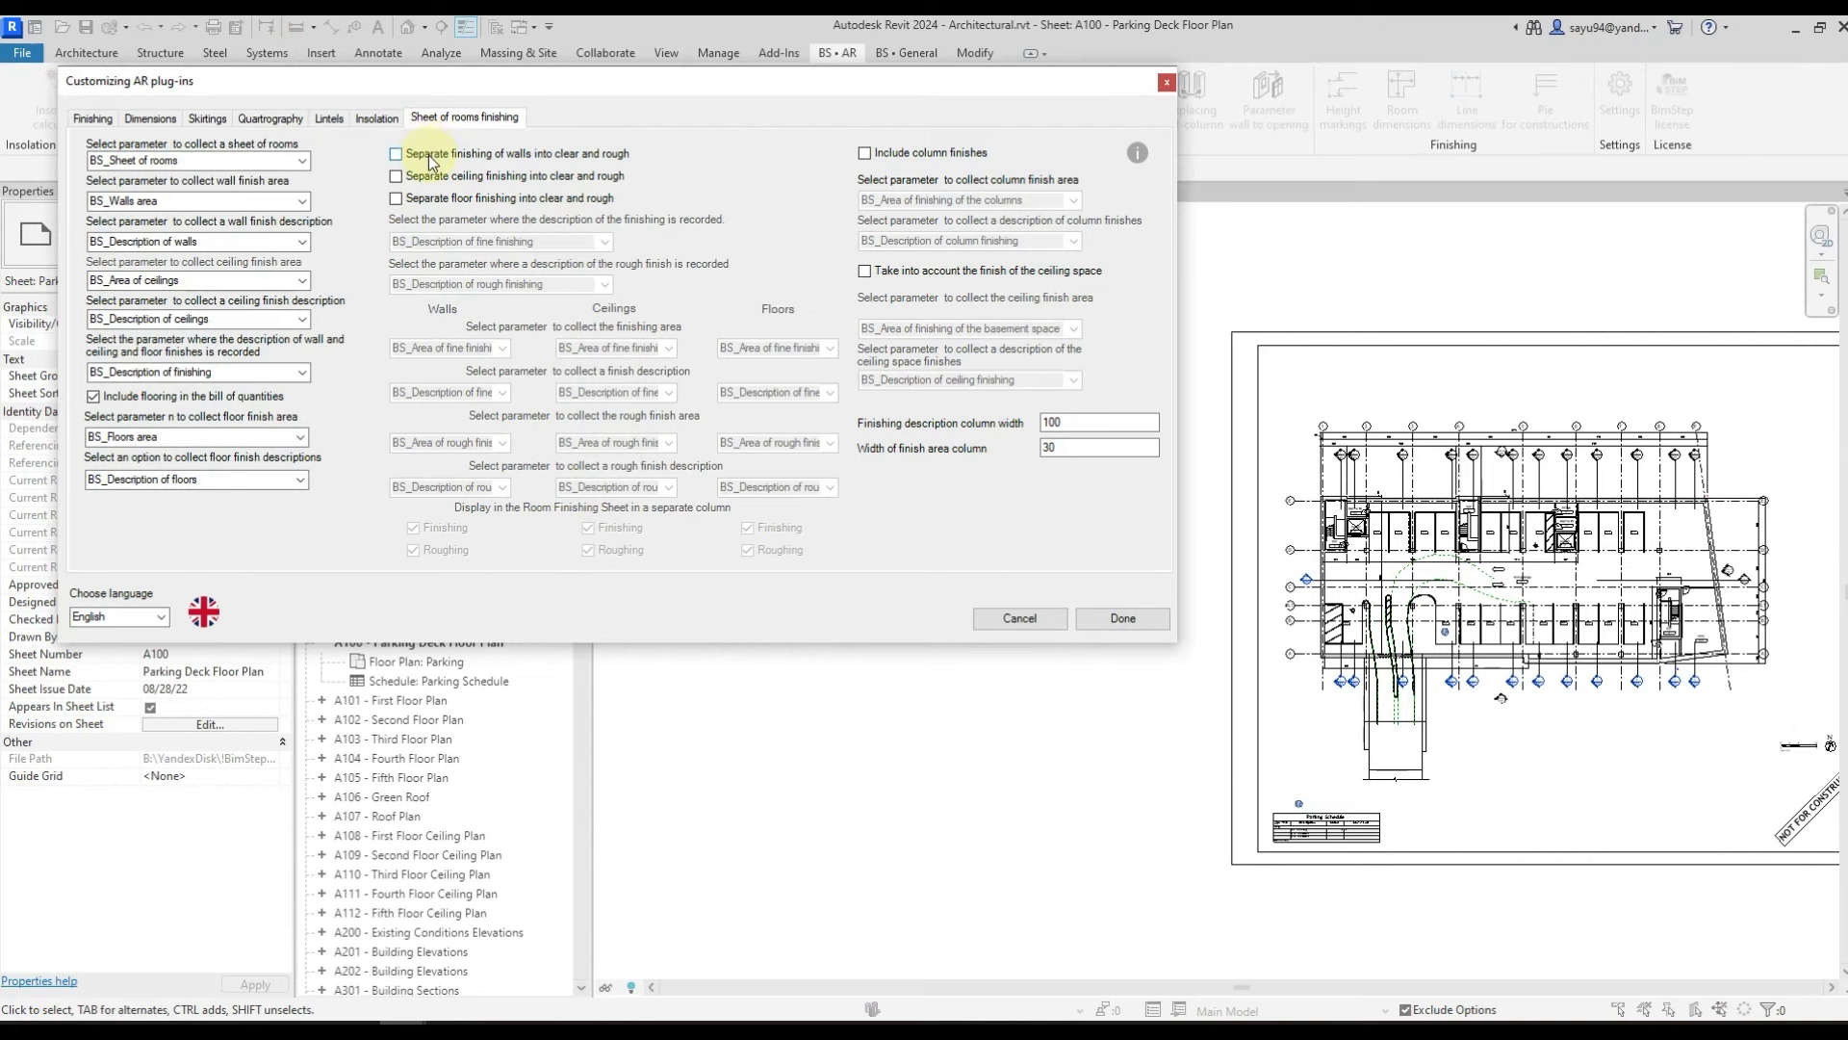
{"action": "left_click", "coordinate": [430, 157]}
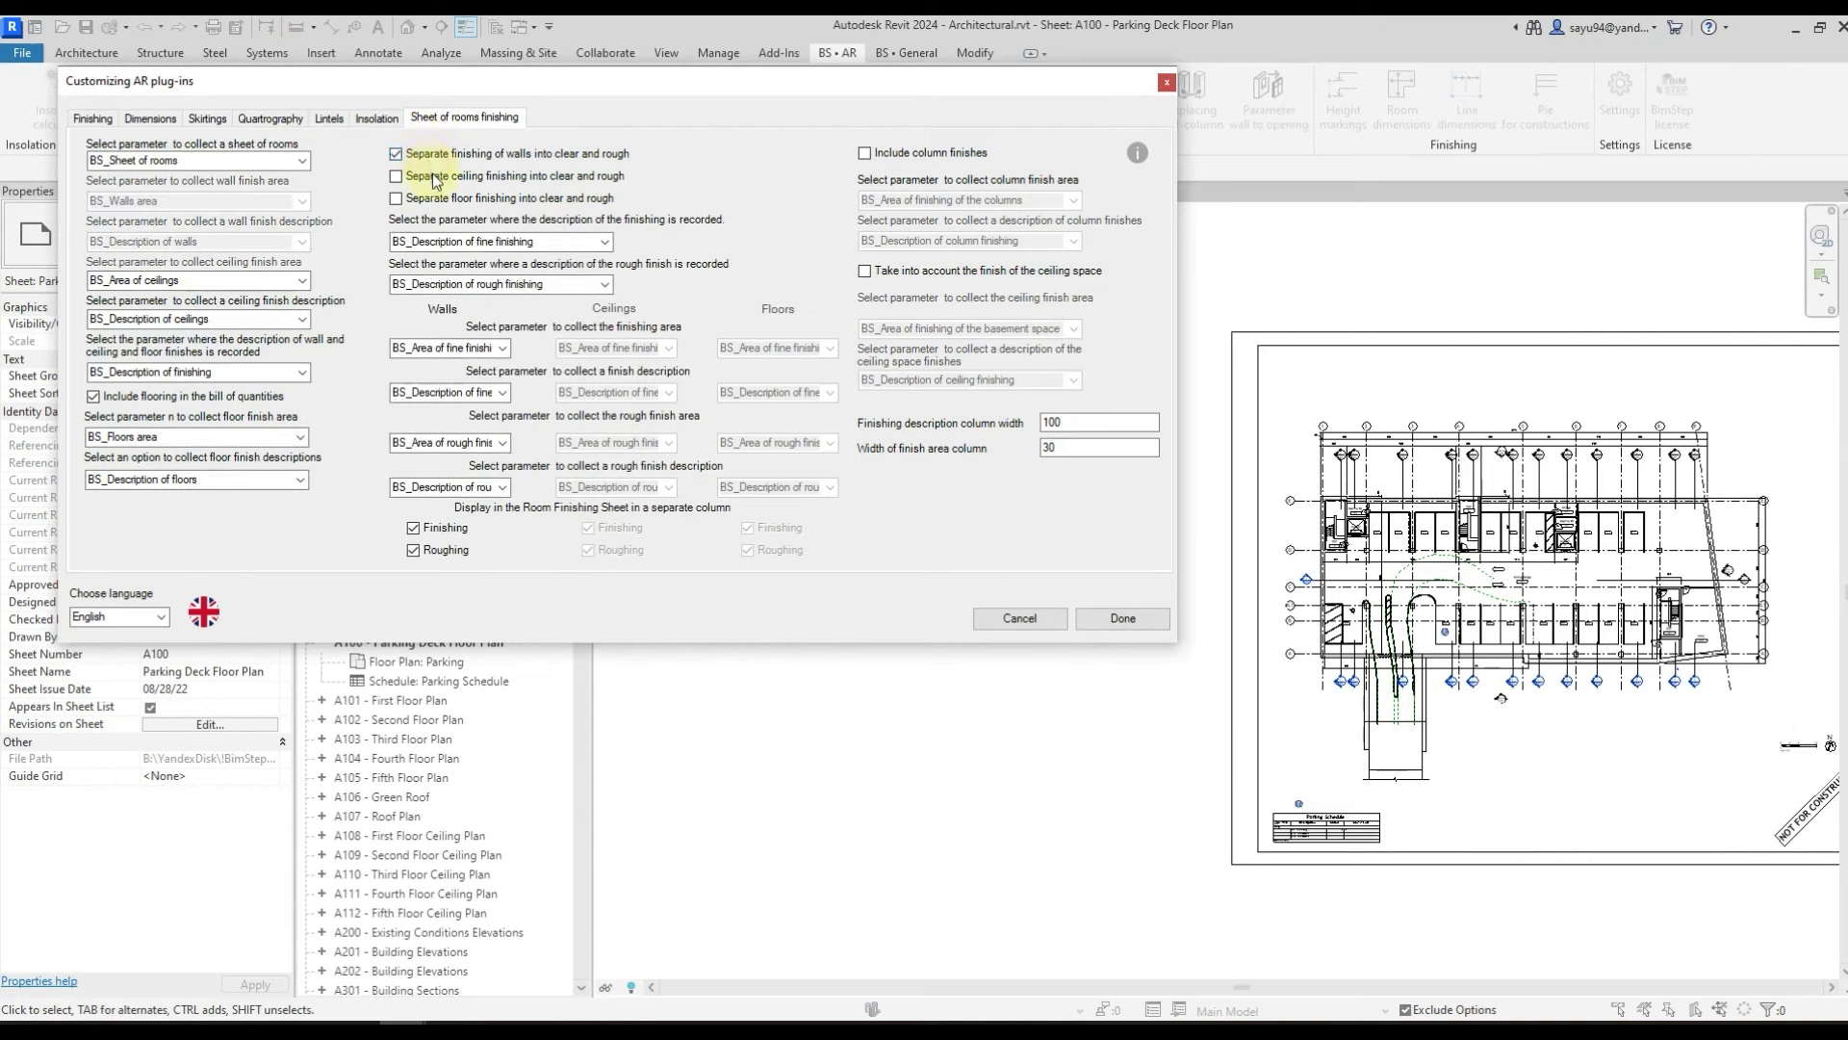
{"action": "left_click", "coordinate": [435, 179]}
{"action": "left_click", "coordinate": [433, 198]}
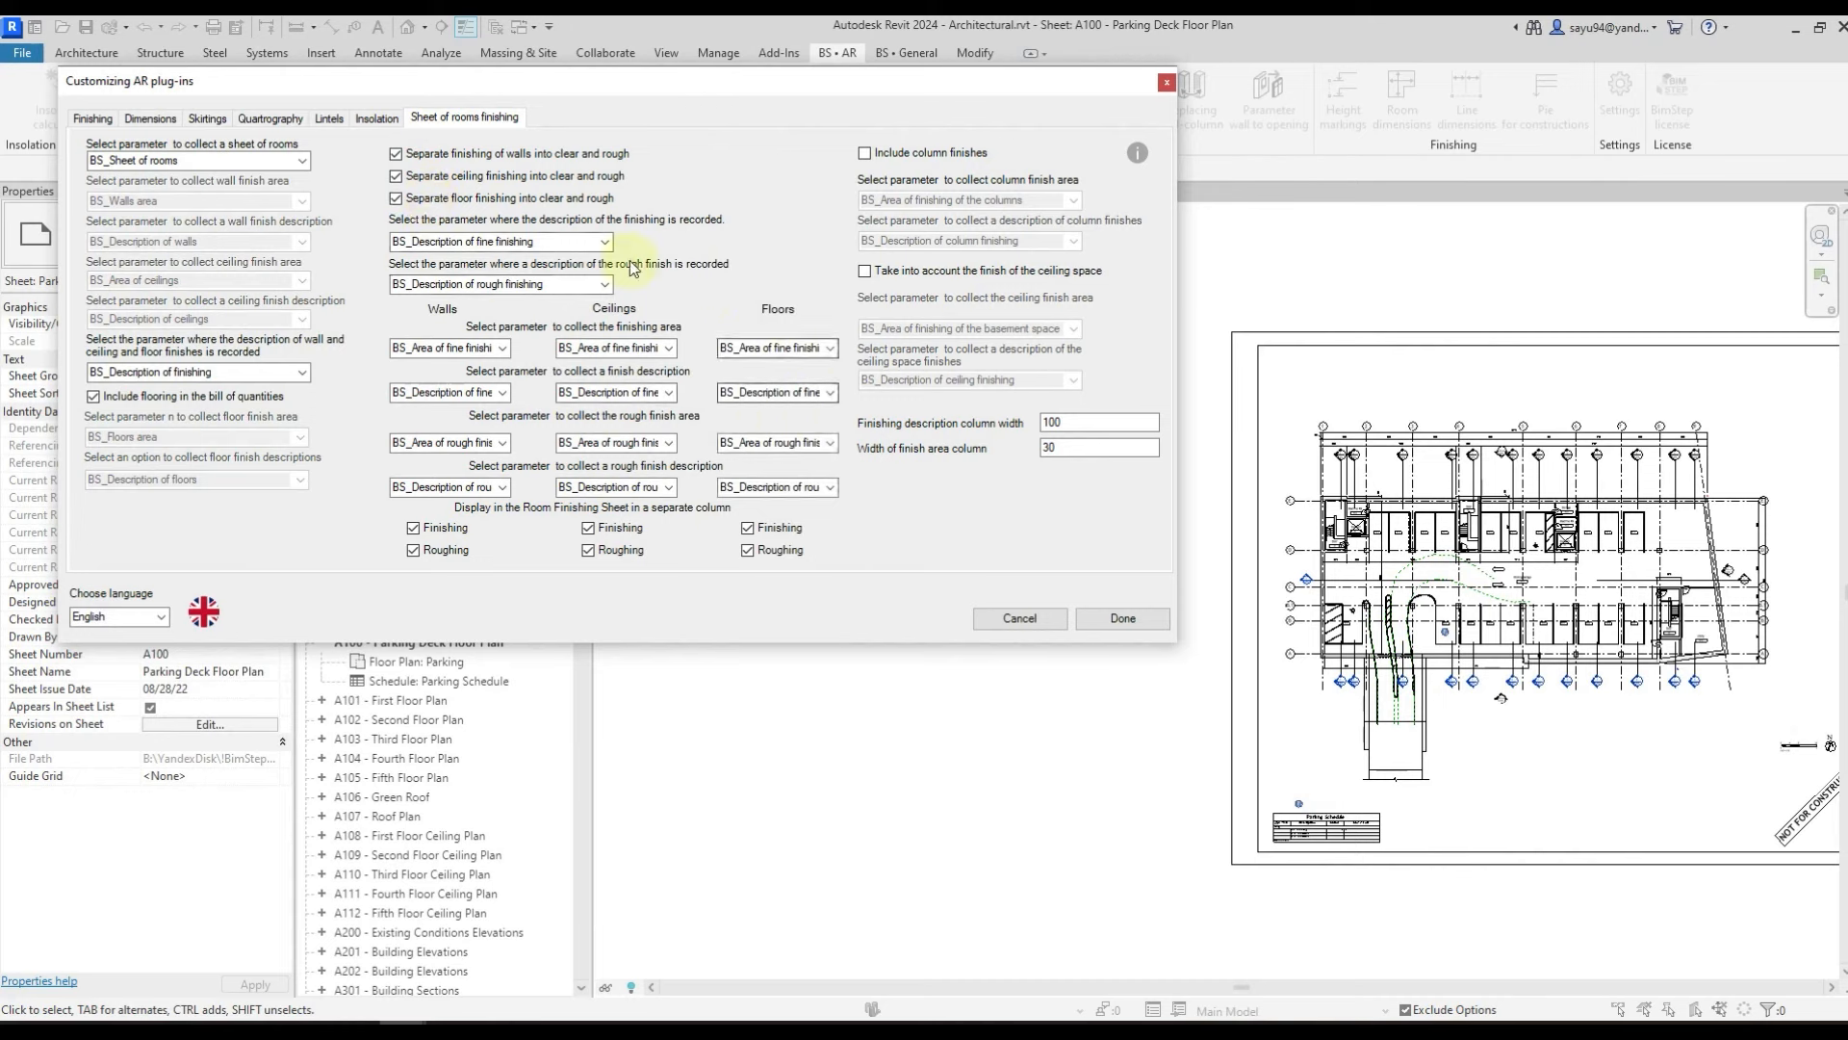
- Set the finishing description column width to 50 and apply the AR plug-in settings
{"action": "left_click", "coordinate": [1077, 424]}
{"action": "double_click", "coordinate": [1077, 424]}
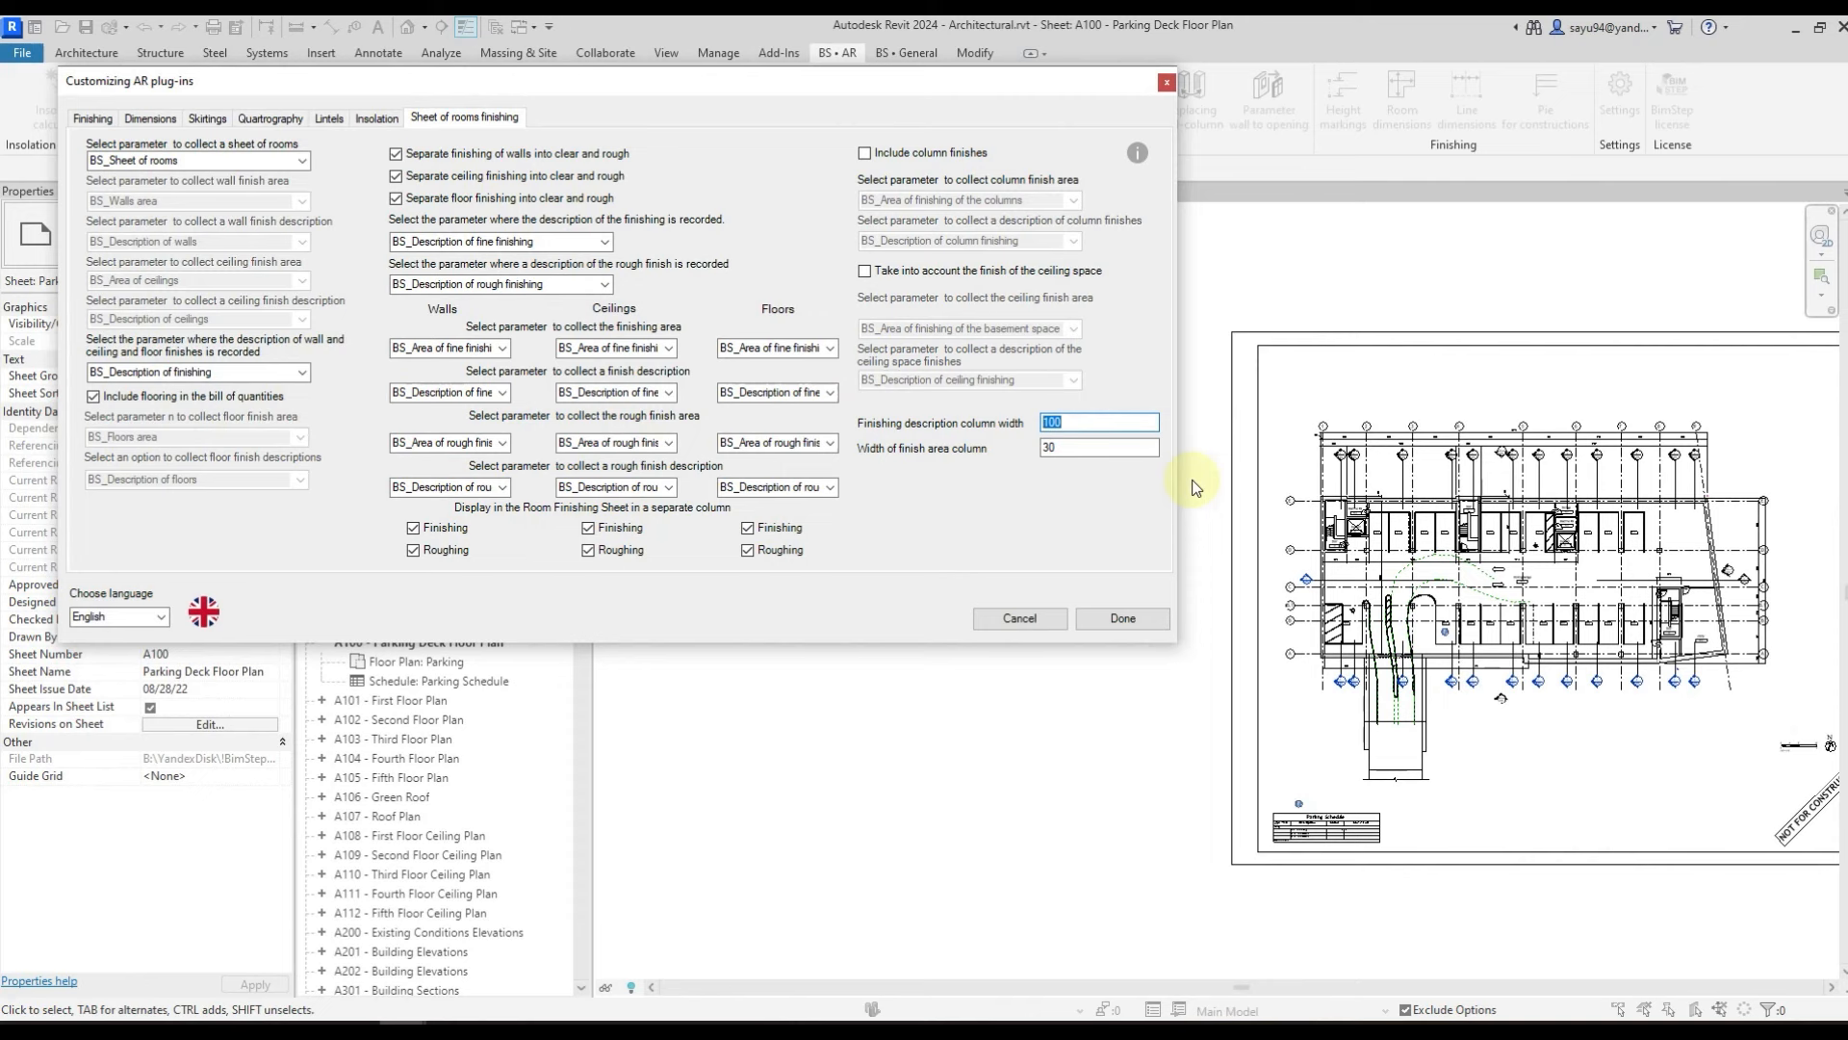
{"action": "type", "text": "50"}
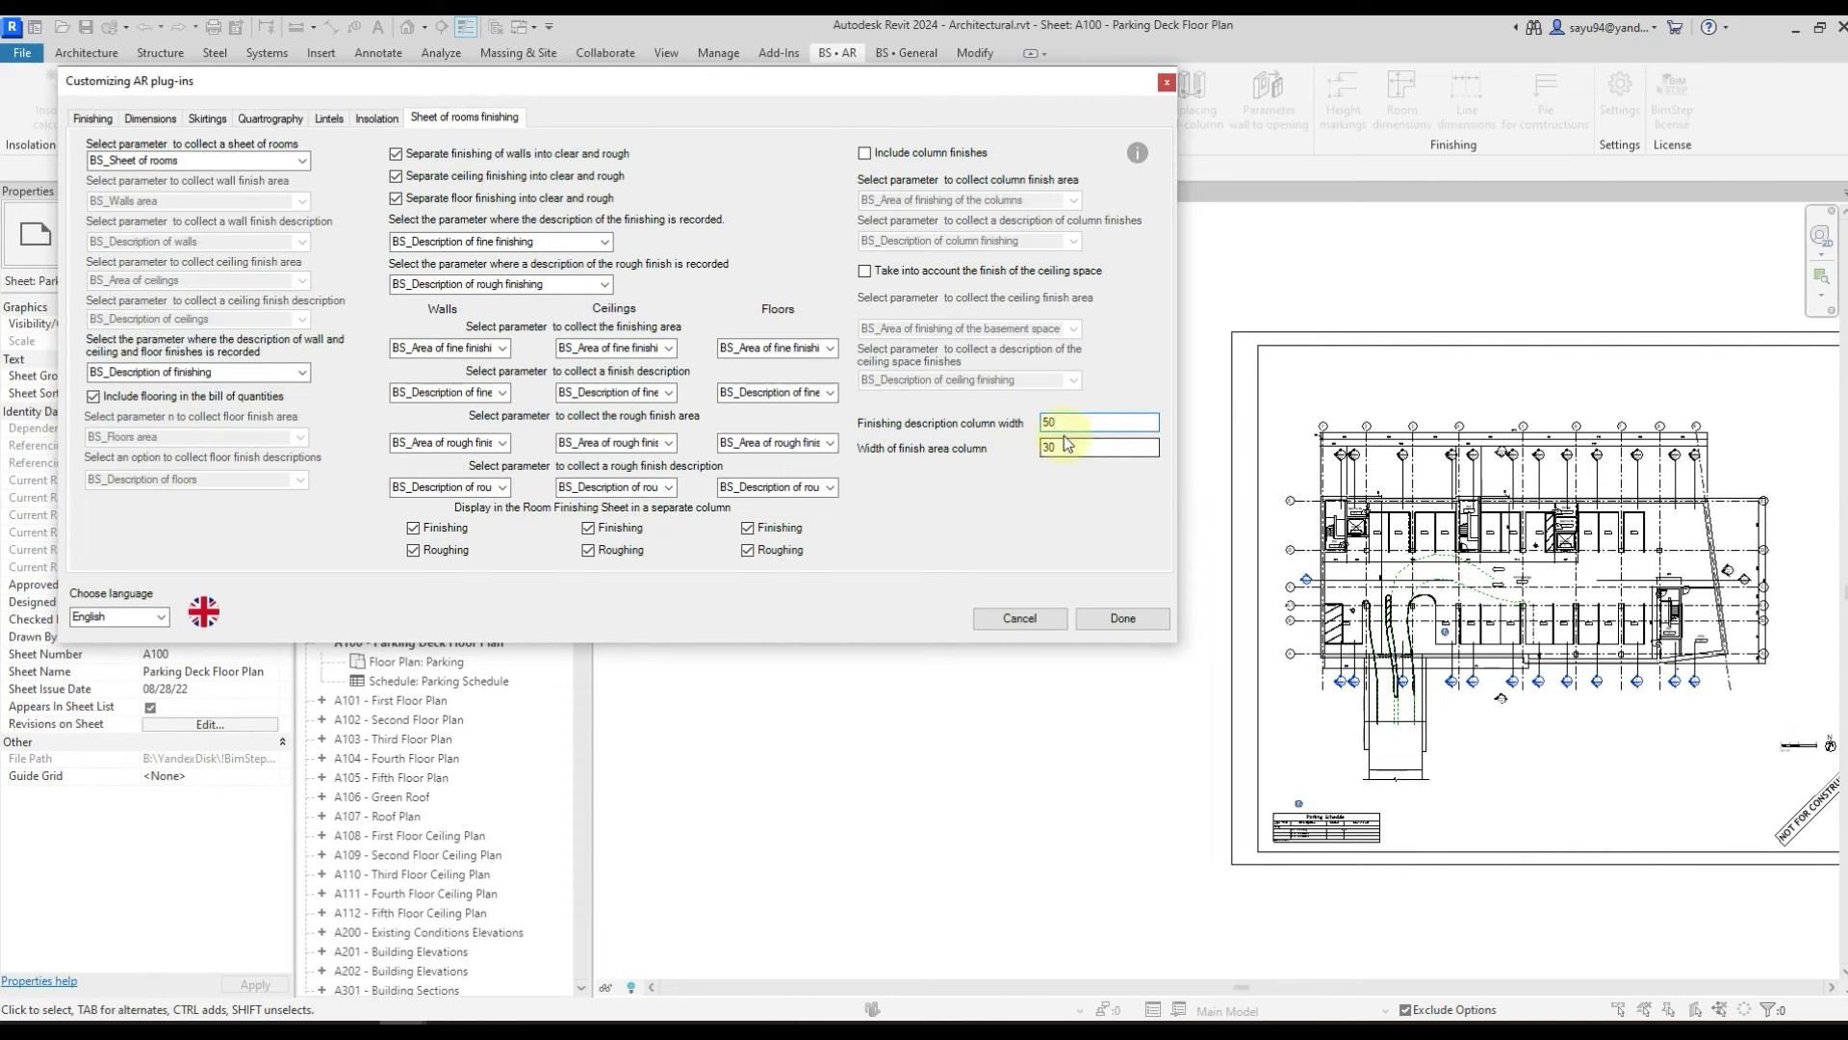
{"action": "left_click", "coordinate": [1092, 627]}
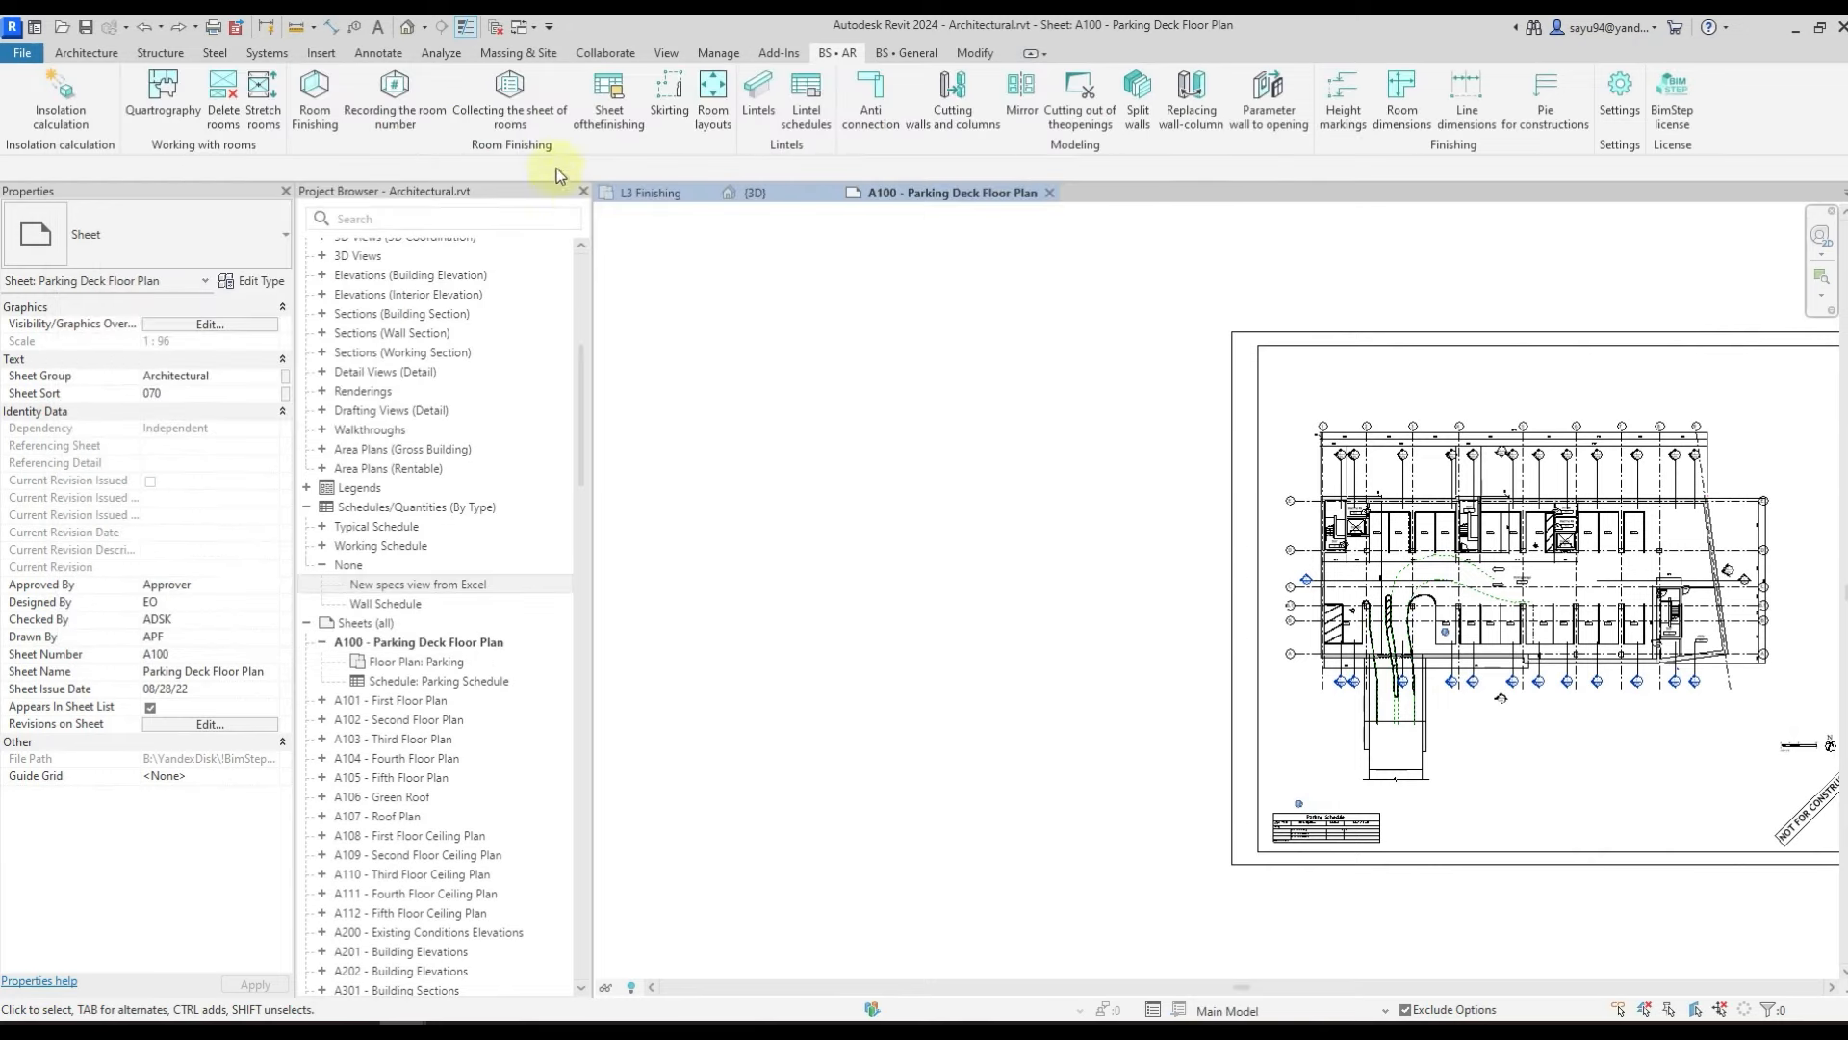
- Generate the Sheet of rooms finishing schedule for the entire object with a separate line for each room
{"action": "left_click", "coordinate": [607, 98]}
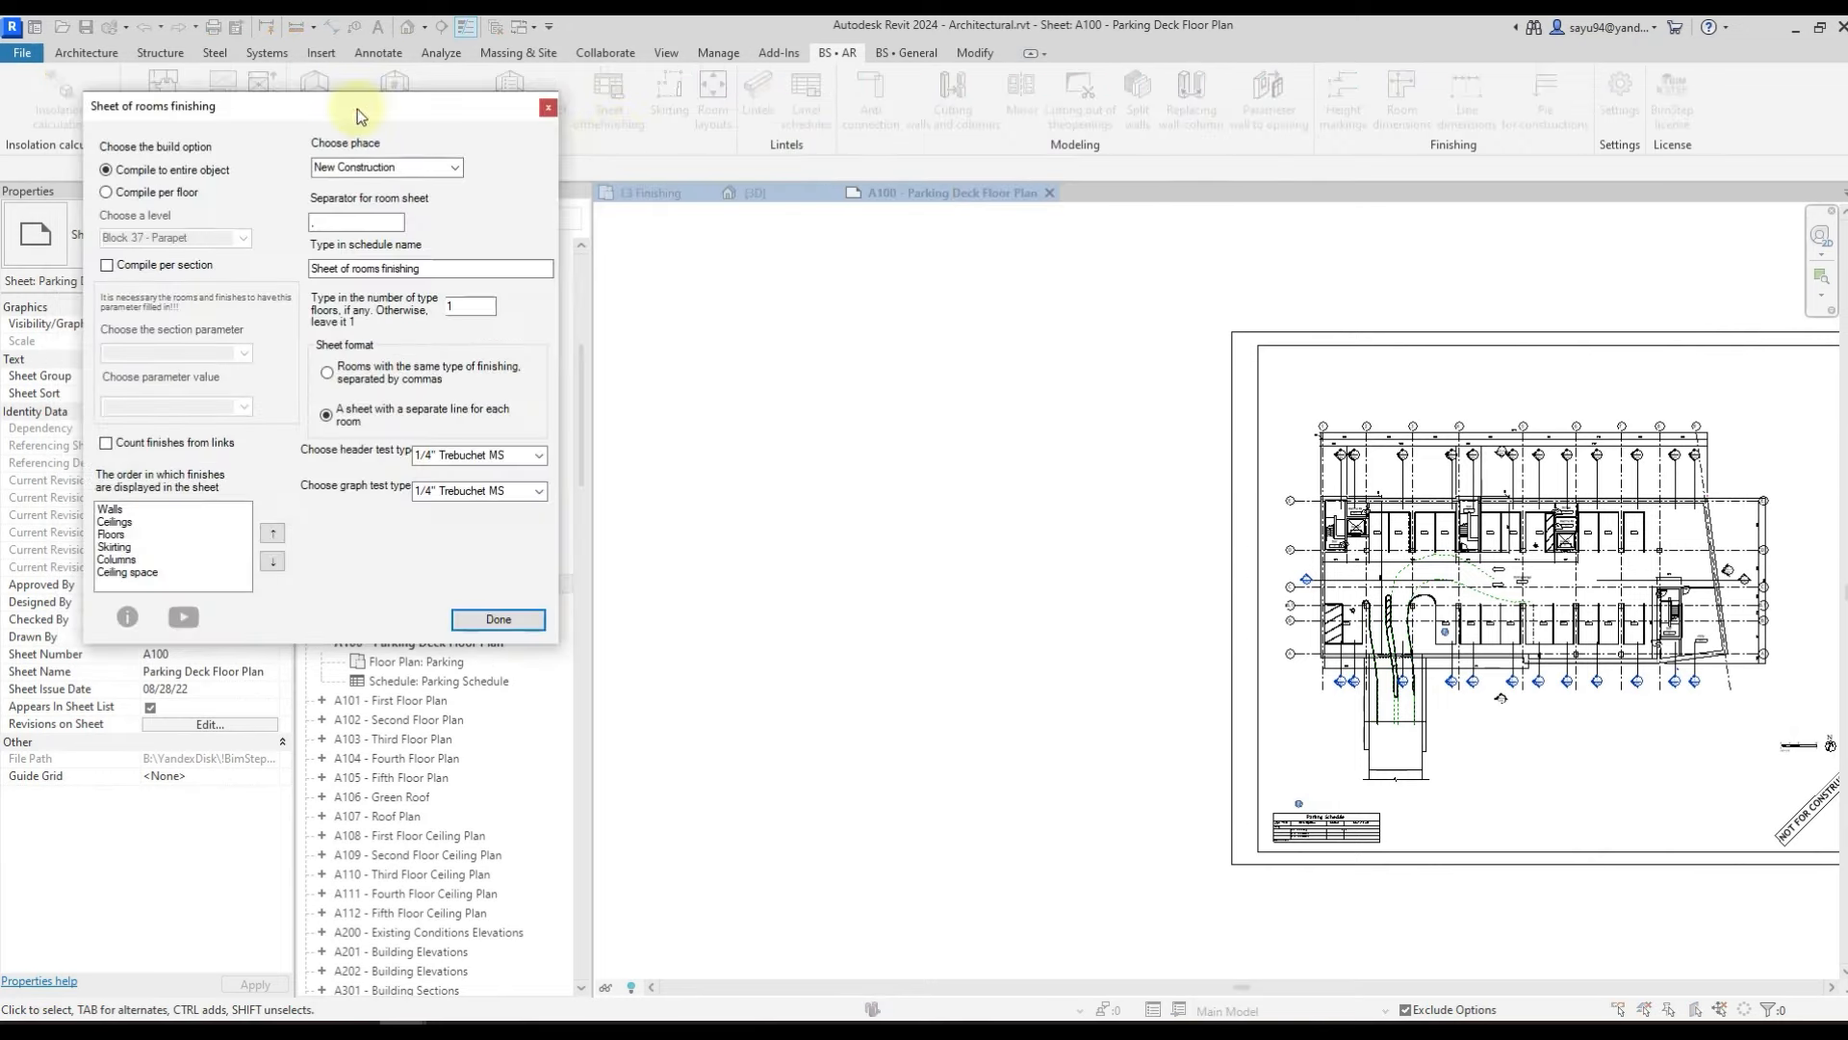
{"action": "left_click_drag", "start_coordinate": [359, 115], "coordinate": [508, 132]}
{"action": "left_click", "coordinate": [629, 645]}
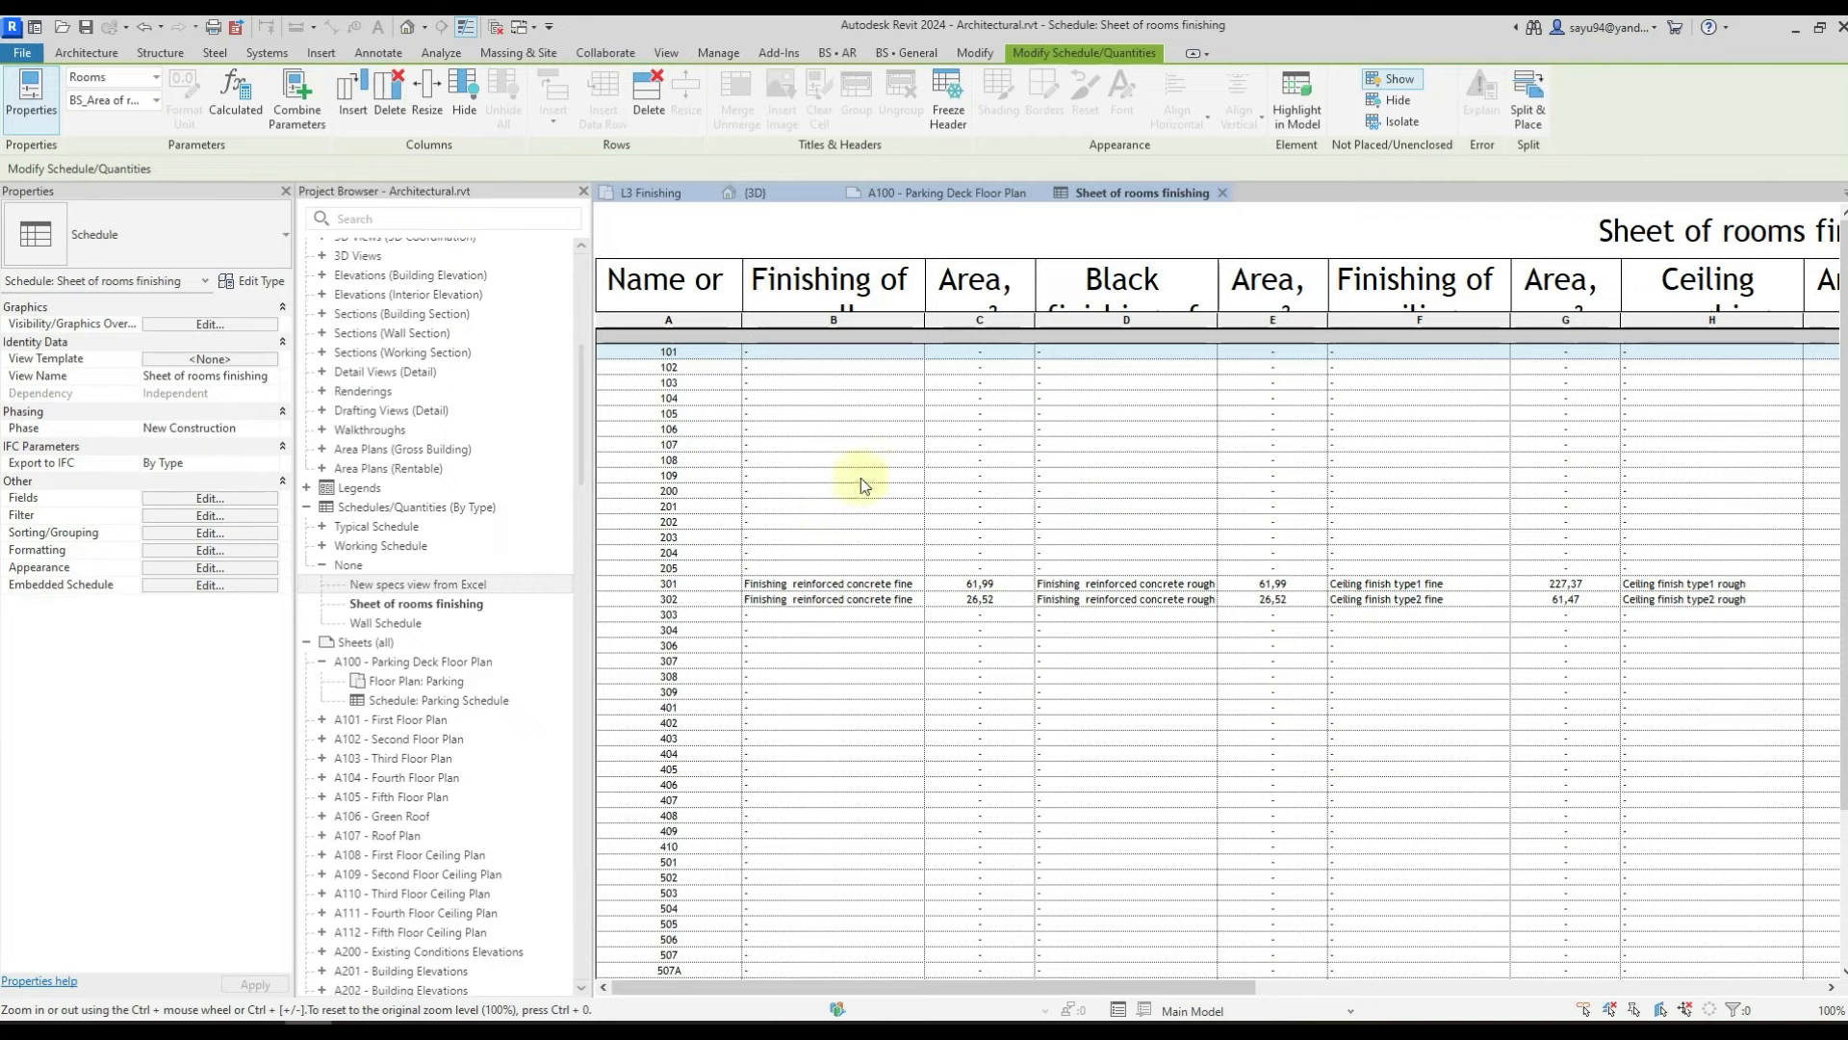
- Filter the schedule to rooms whose BS_Description of fine finishing of the walls does not equal "-"
{"action": "left_click", "coordinate": [195, 516]}
{"action": "left_click", "coordinate": [279, 217]}
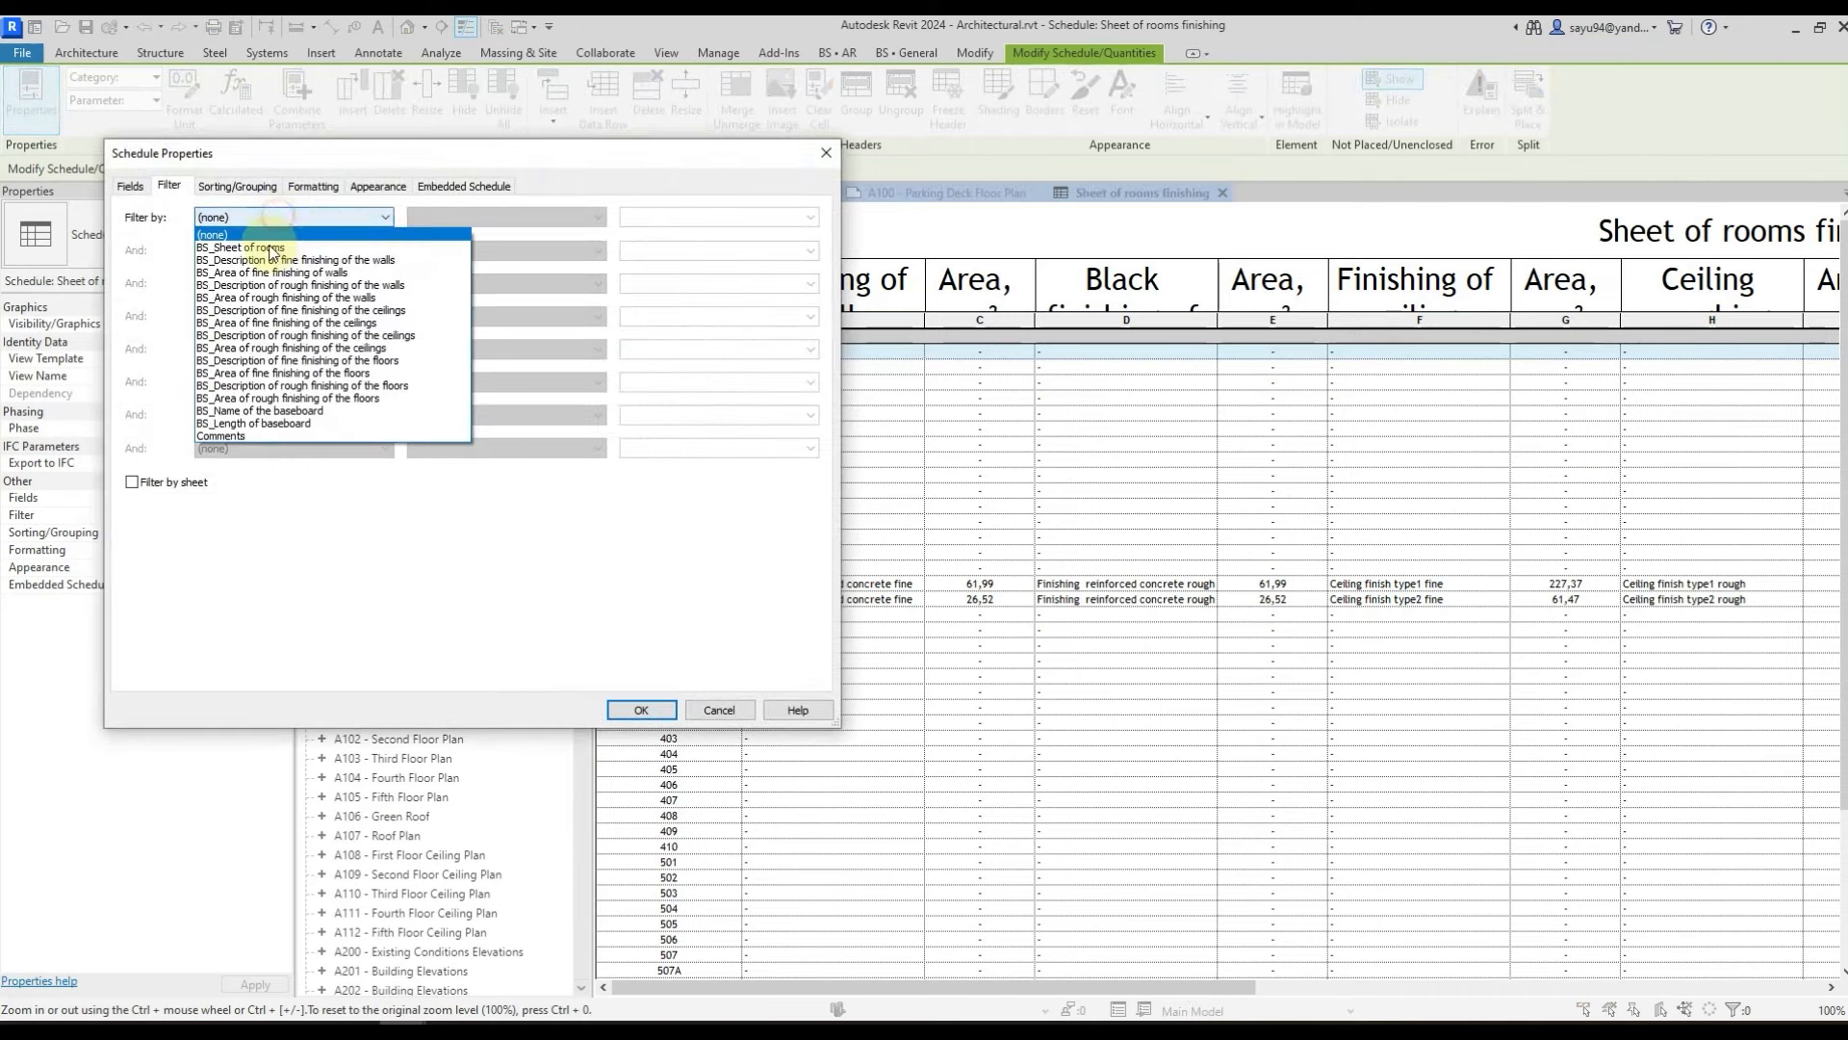
{"action": "left_click", "coordinate": [280, 260]}
{"action": "left_click", "coordinate": [501, 218]}
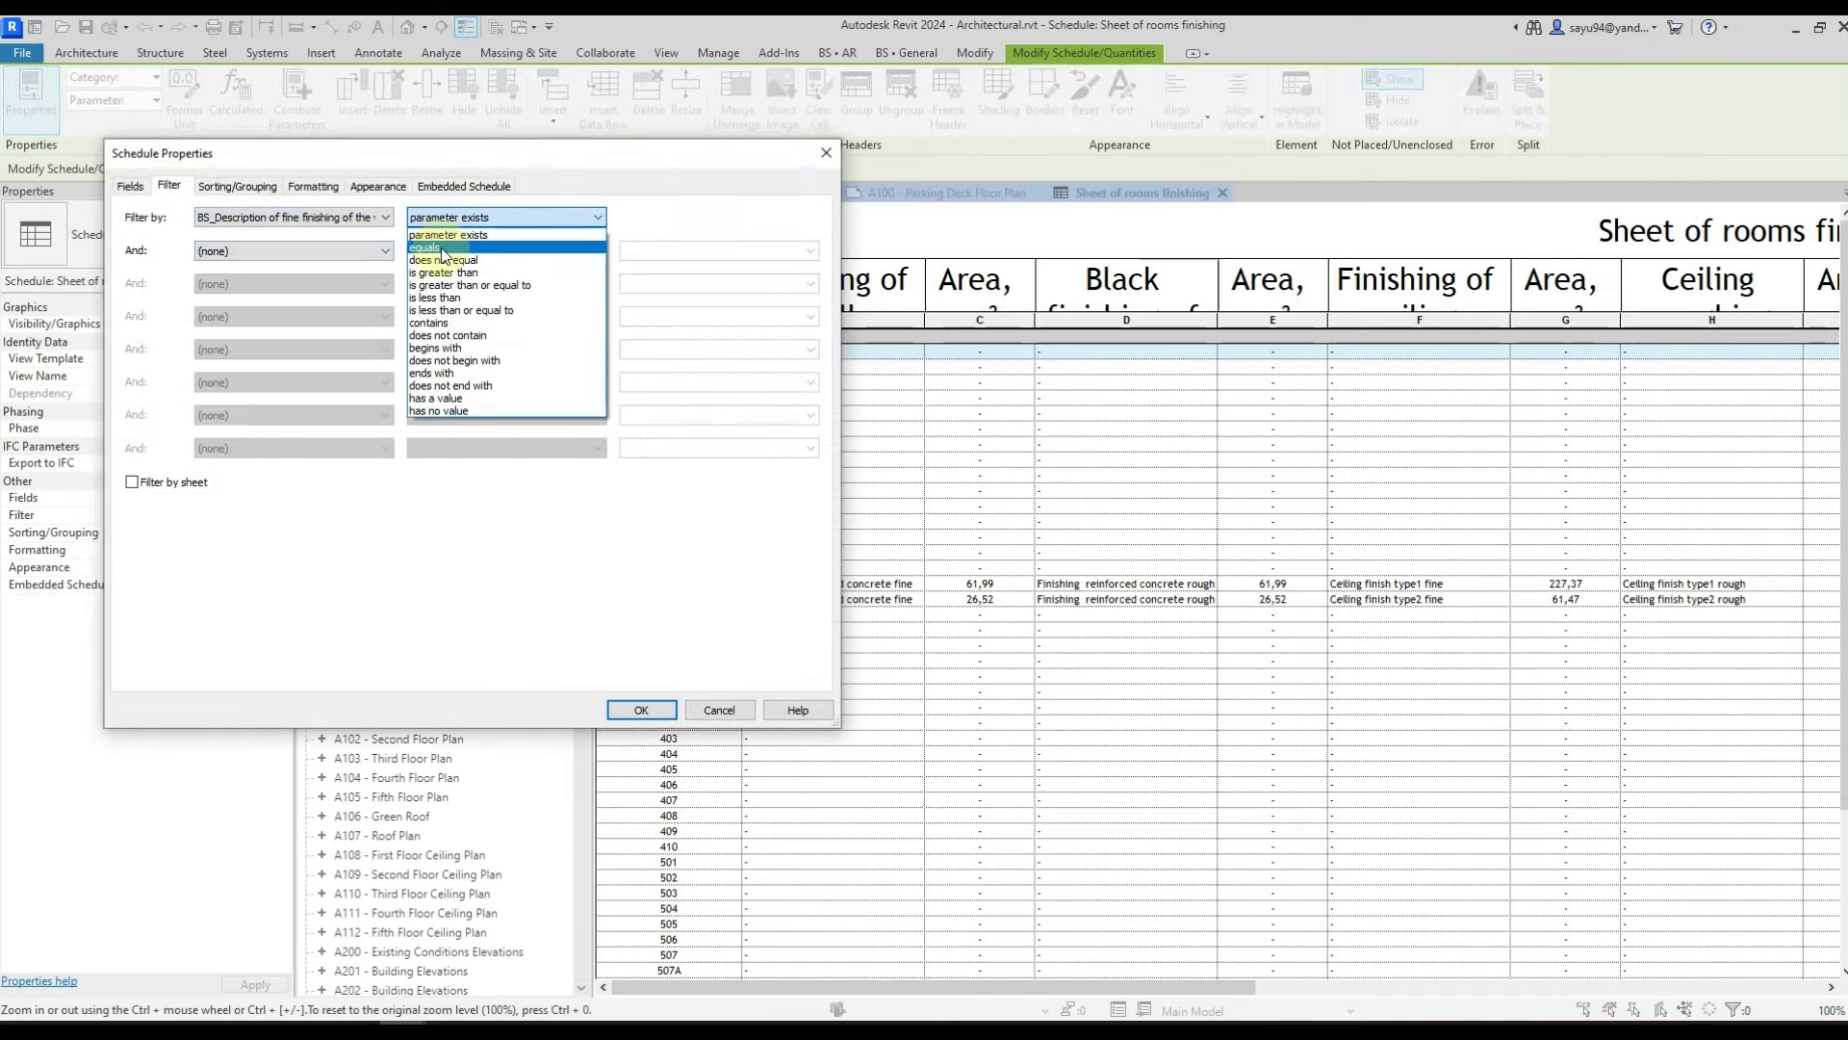
{"action": "left_click", "coordinate": [443, 256]}
{"action": "key", "text": "Return"}
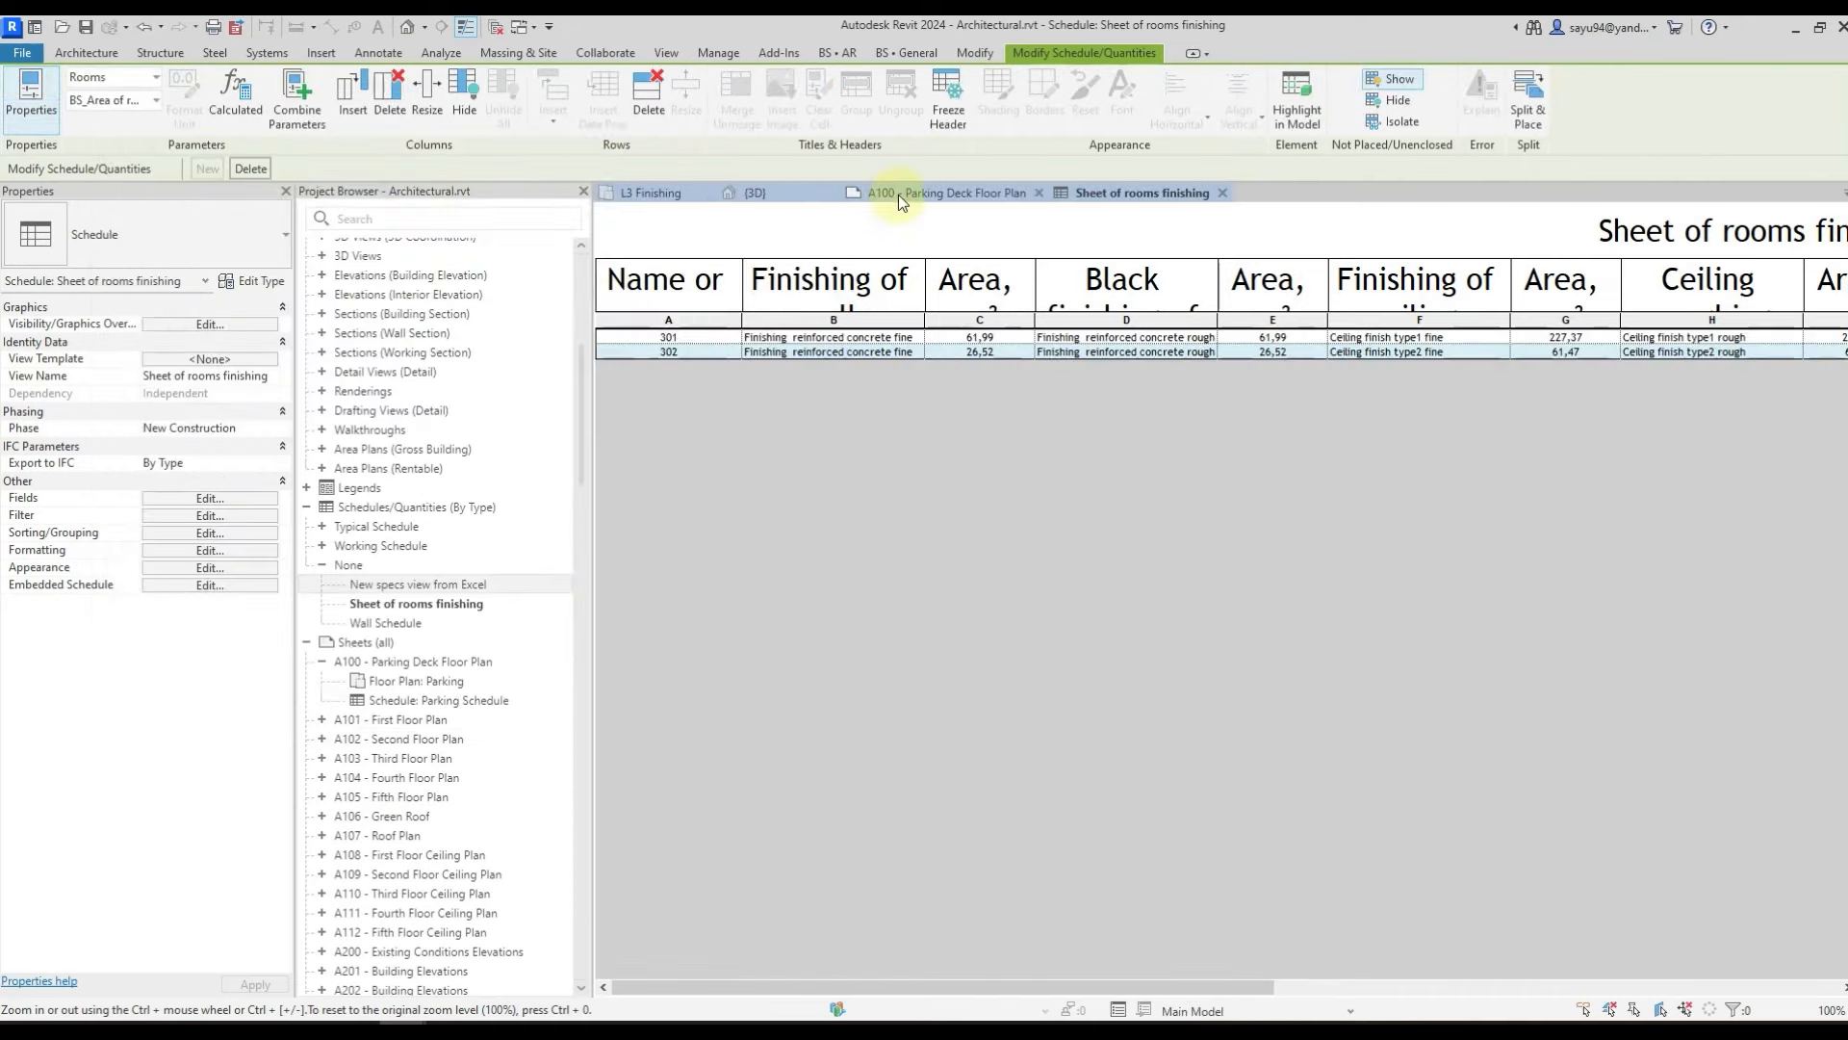
- Place the Sheet of rooms finishing schedule on sheet A100 - Parking Deck Floor Plan
{"action": "left_click", "coordinate": [898, 194]}
{"action": "left_click", "coordinate": [404, 604]}
{"action": "left_click", "coordinate": [383, 627]}
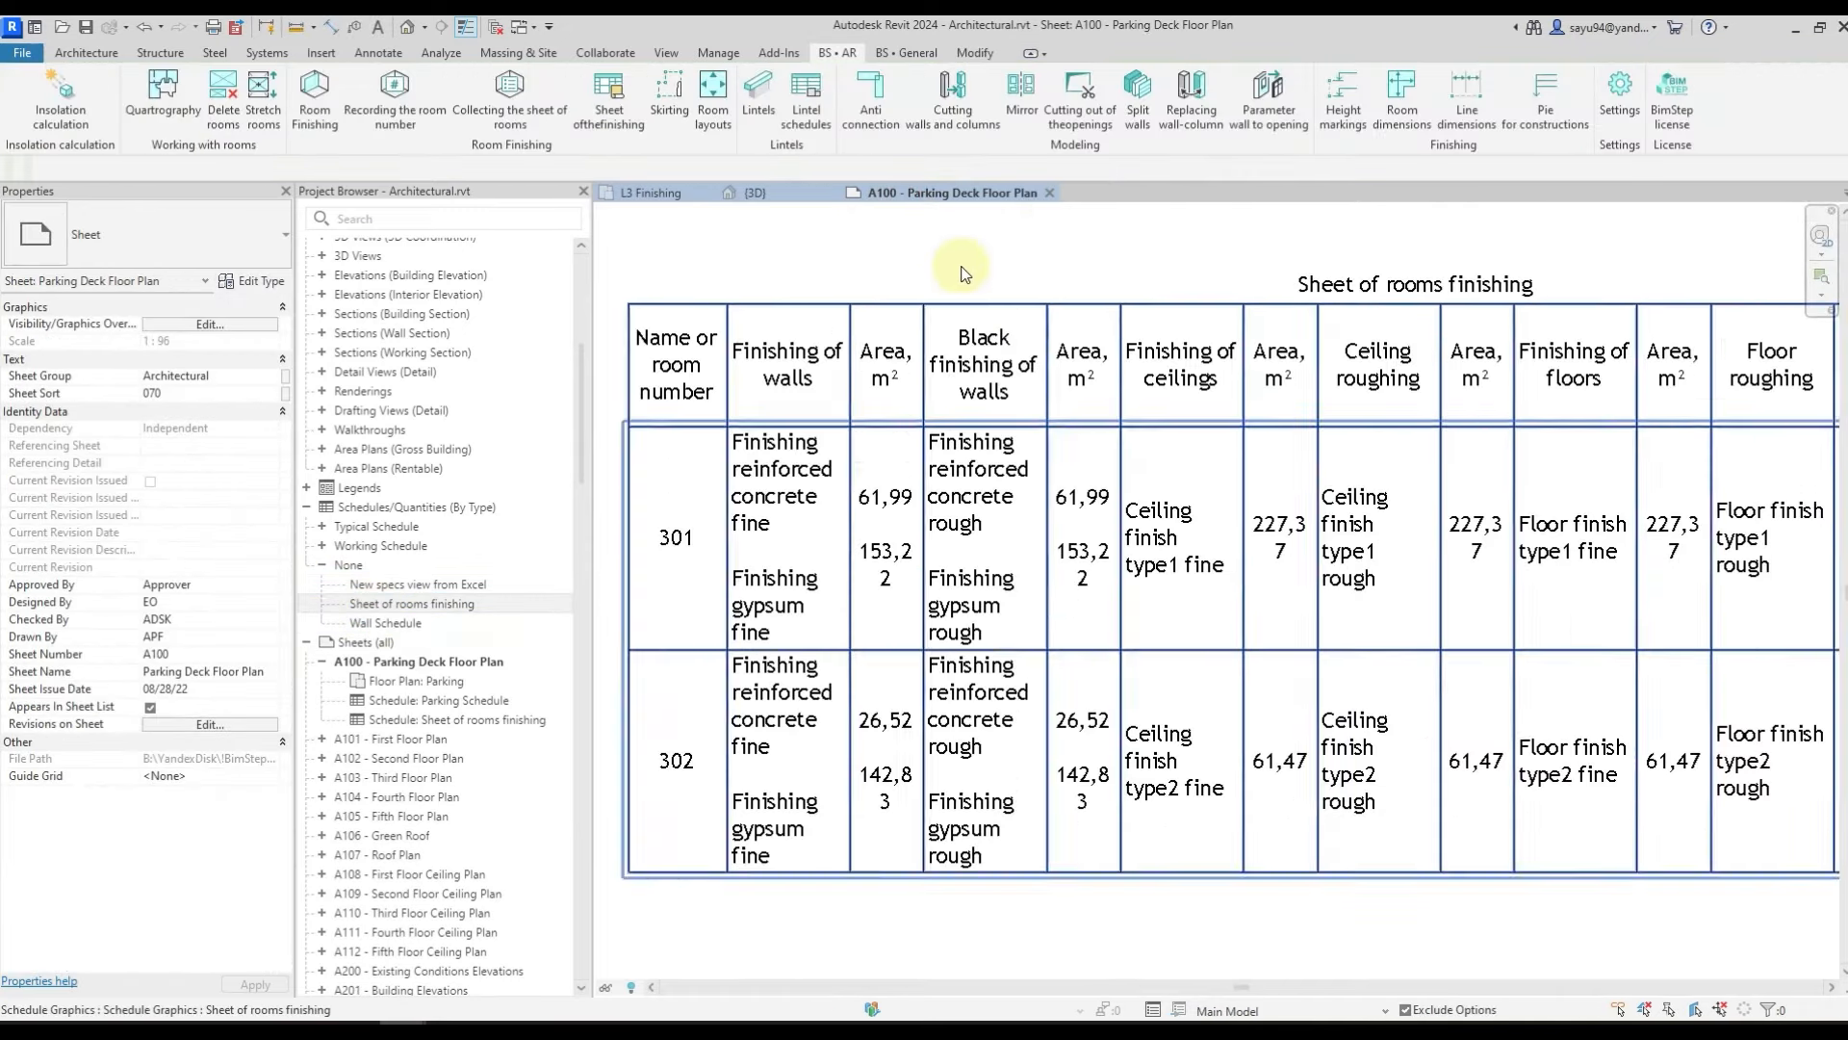
- Examine the separate fine and rough finishing columns for walls, ceilings and floors of rooms 301 and 302 on the sheet
{"action": "scroll", "coordinate": [962, 268], "scroll_direction": "down", "scroll_amount": 1}
{"action": "middle_click_drag", "start_coordinate": [1117, 297], "coordinate": [1074, 302]}
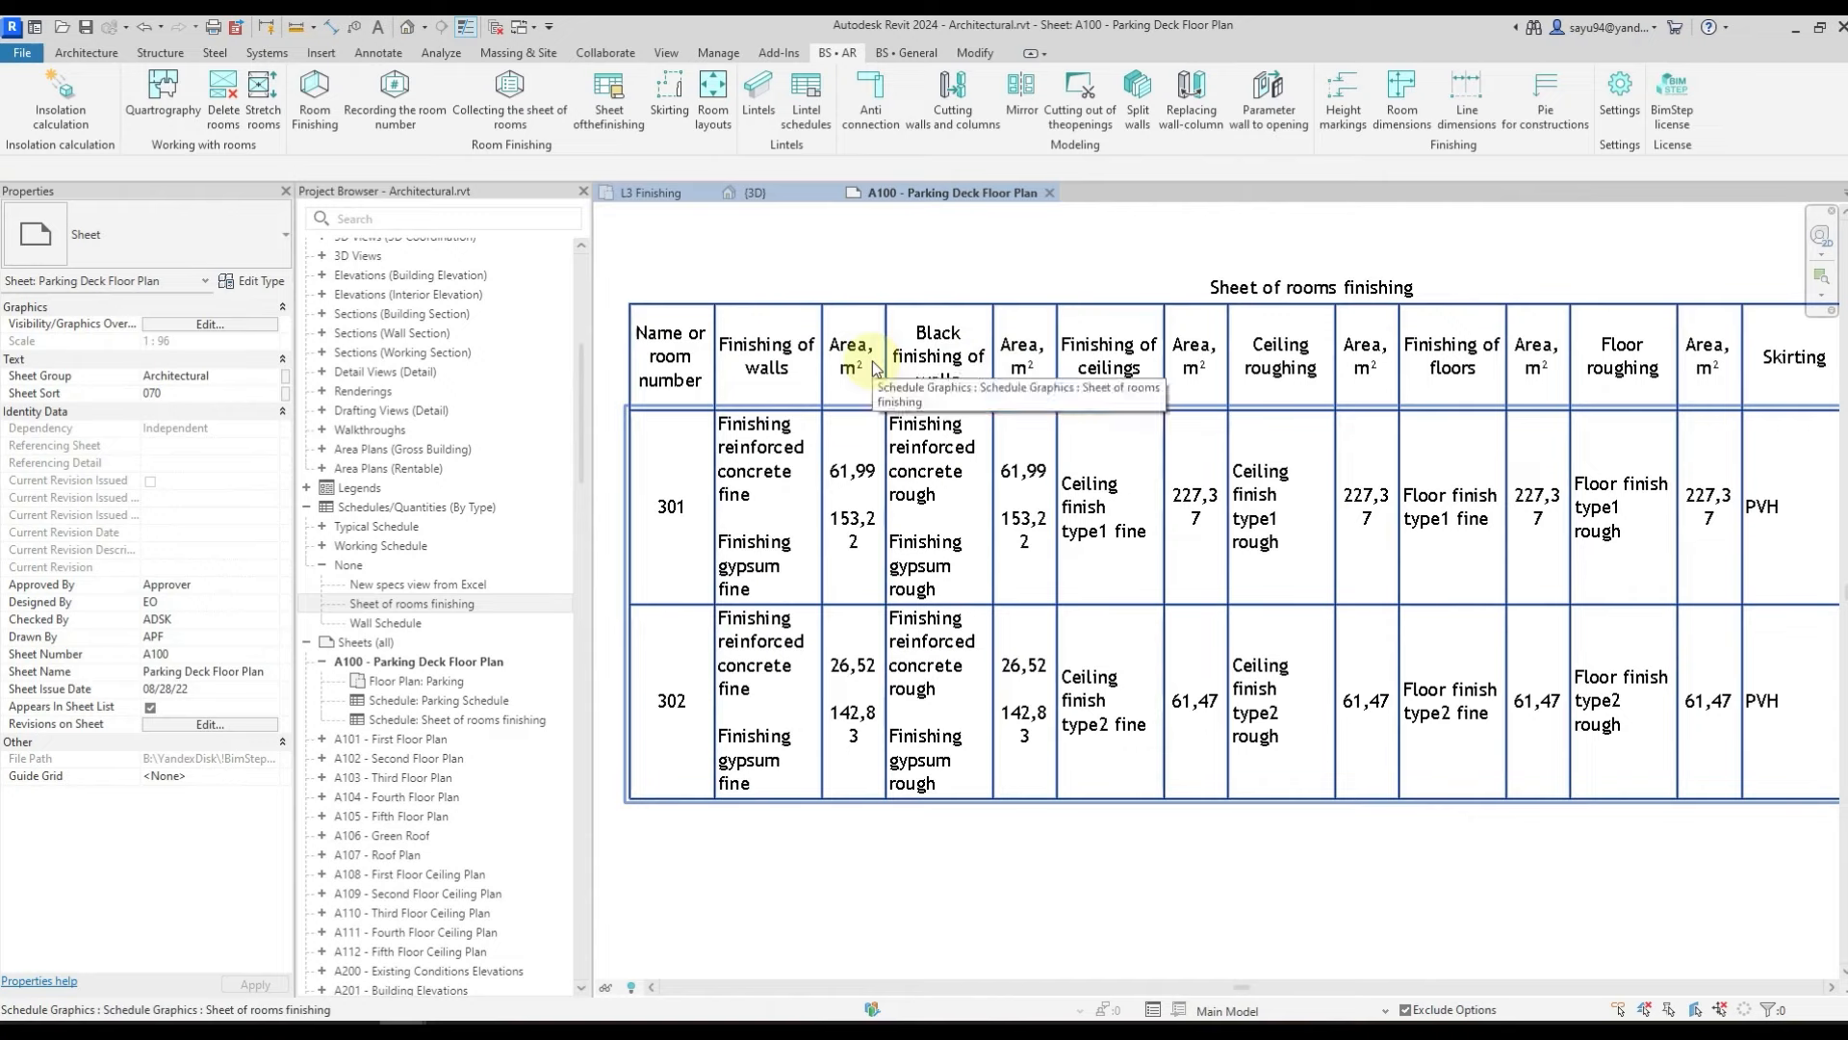
{"action": "left_click_drag", "start_coordinate": [705, 279], "coordinate": [1178, 424]}
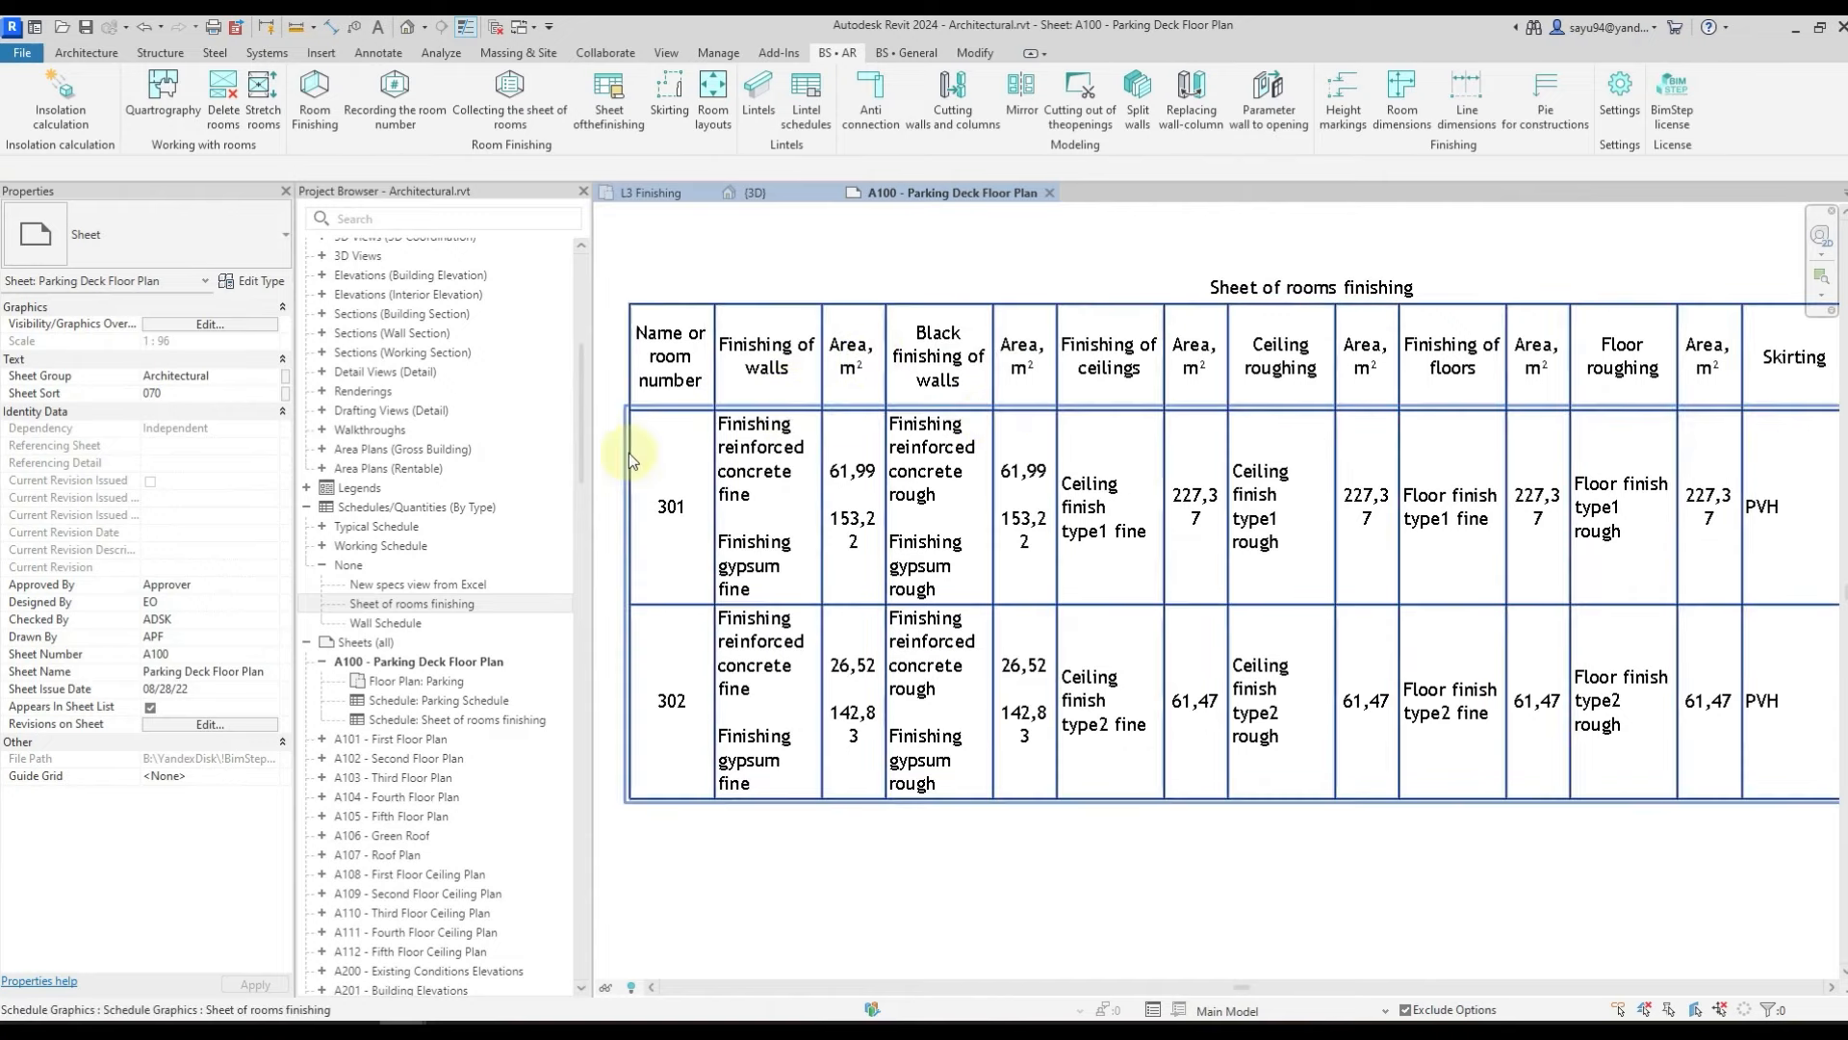
{"action": "left_click_drag", "start_coordinate": [699, 391], "coordinate": [815, 520]}
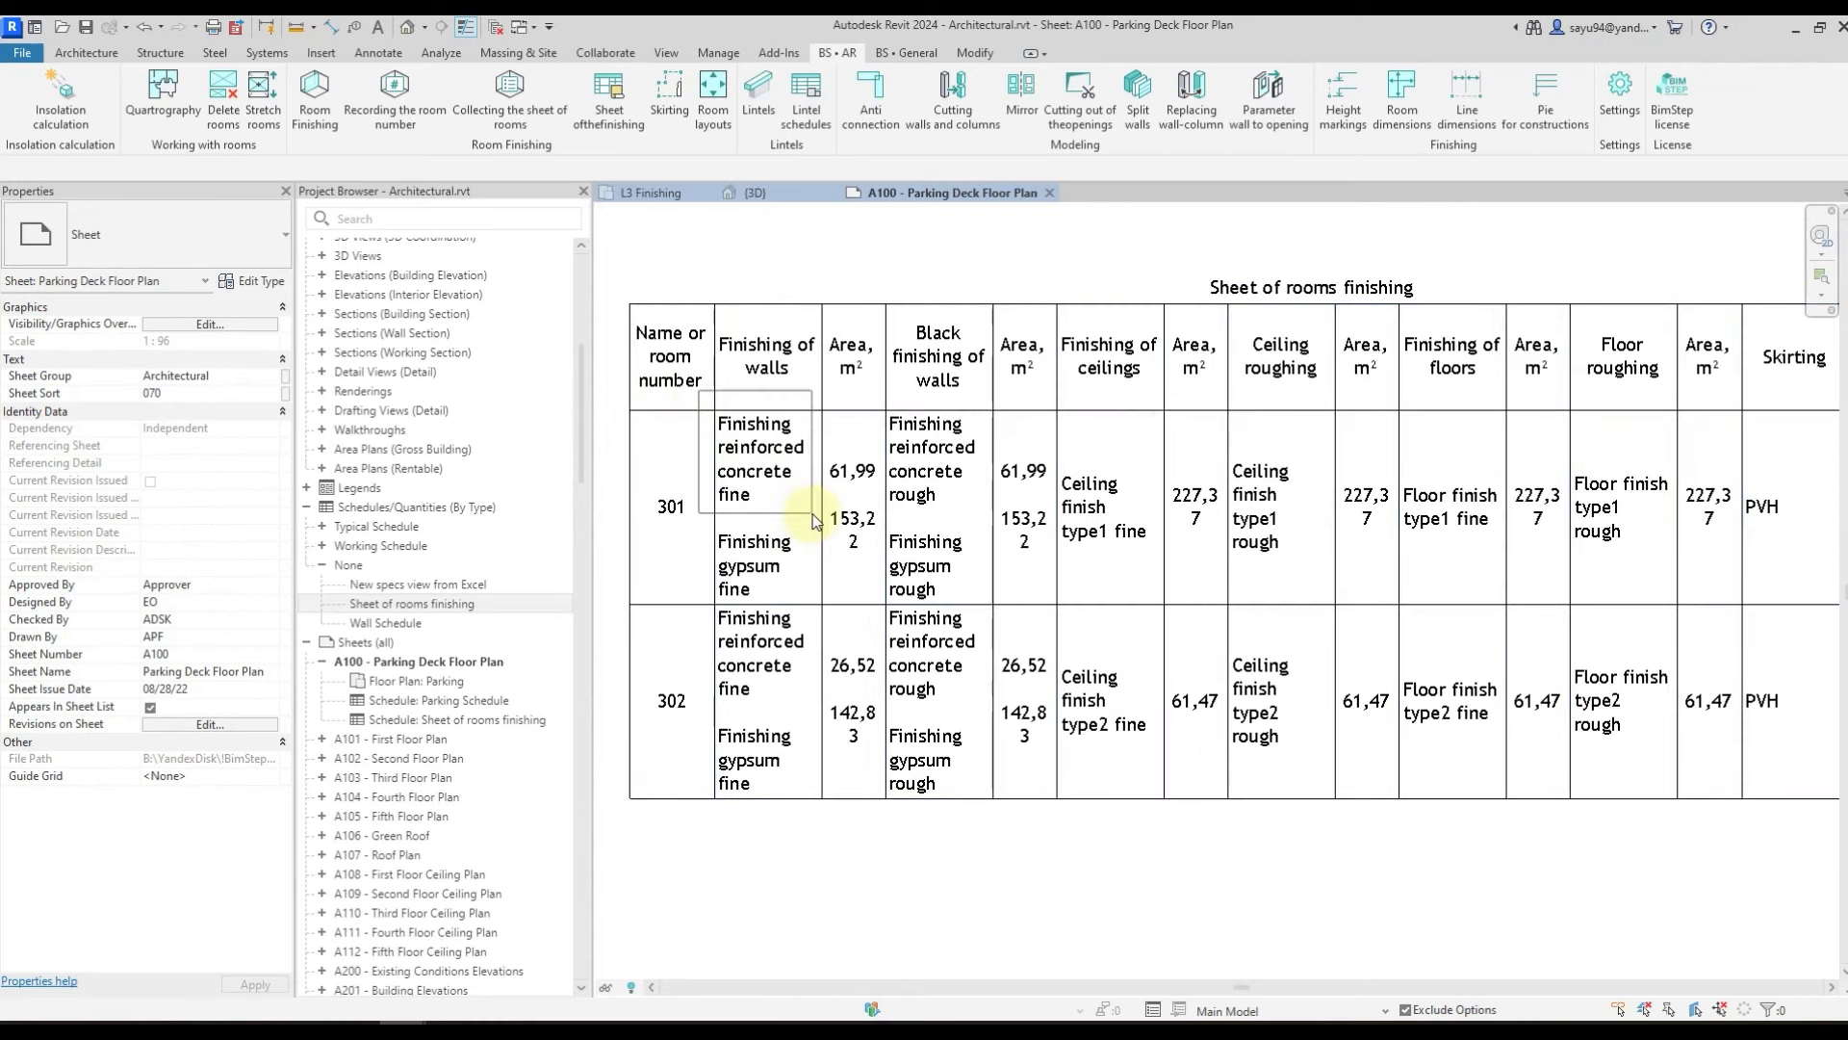
{"action": "left_click_drag", "start_coordinate": [812, 514], "coordinate": [815, 515]}
{"action": "left_click_drag", "start_coordinate": [814, 520], "coordinate": [1671, 568]}
{"action": "scroll", "coordinate": [1719, 573], "scroll_direction": "down", "scroll_amount": 1}
{"action": "middle_click_drag", "start_coordinate": [1719, 574], "coordinate": [1500, 543]}
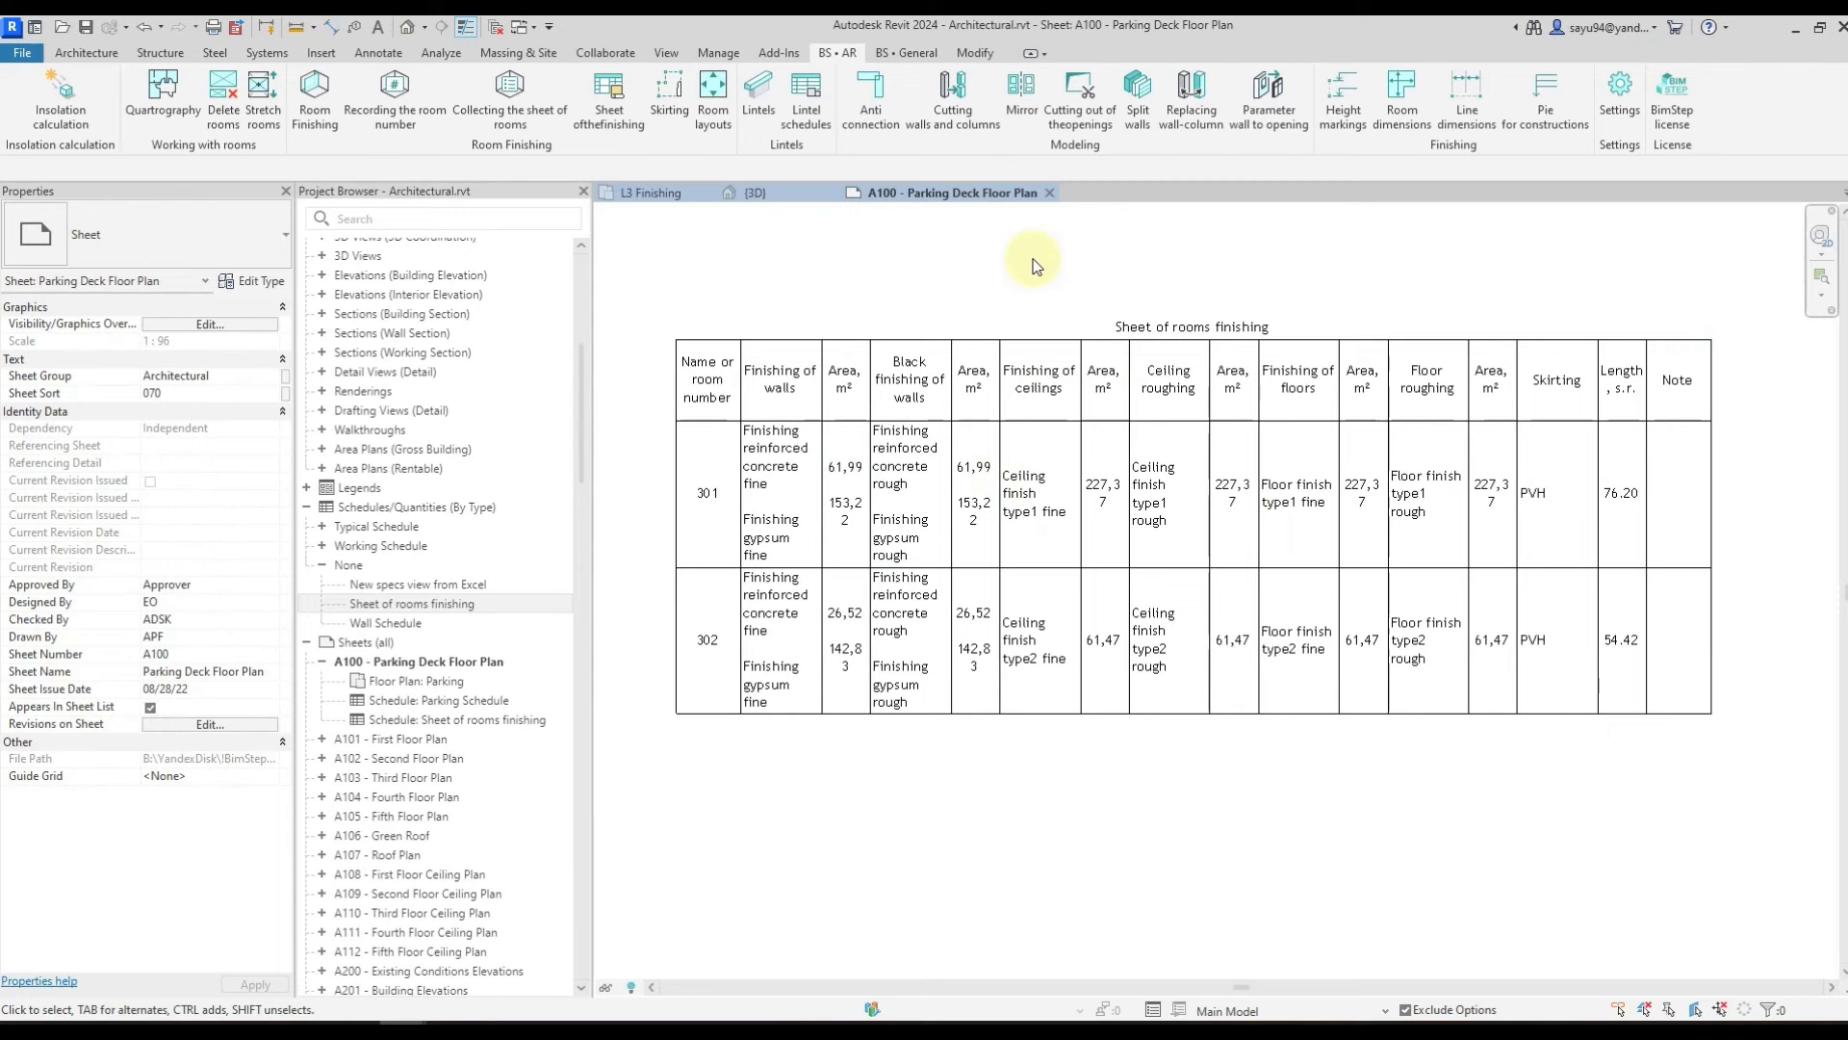